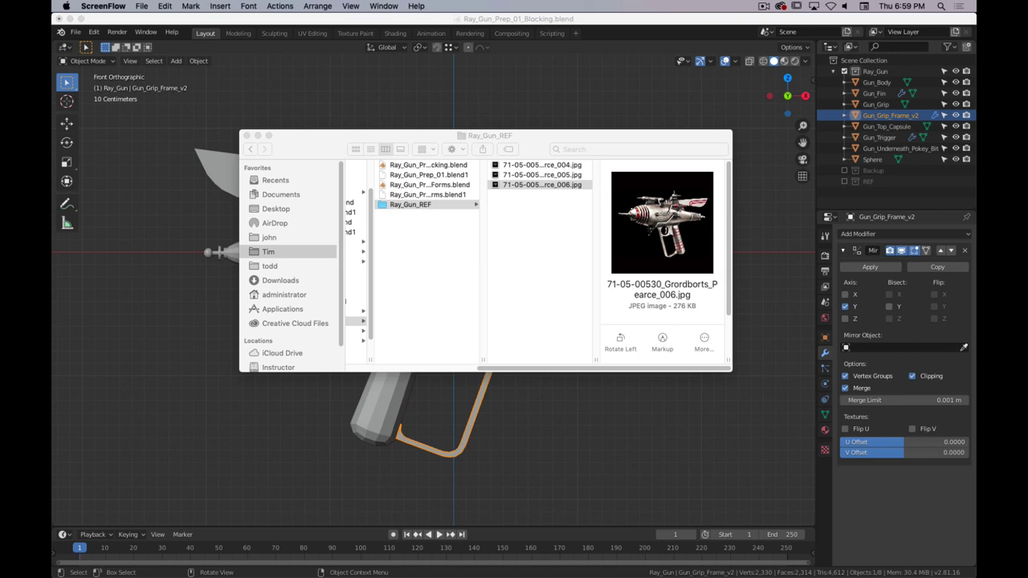
- Preview the three ray gun reference images, 006, 005 and 004, from the Ray_Gun_REF folder in Finder
{"action": "left_click_drag", "start_coordinate": [312, 143], "coordinate": [51, 143]}
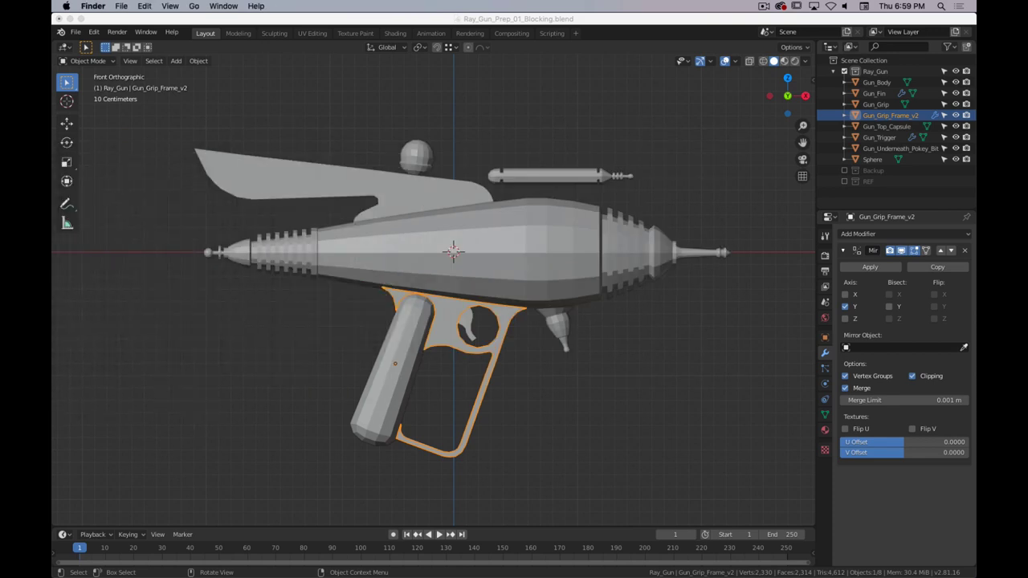
{"action": "left_click_drag", "start_coordinate": [51, 111], "coordinate": [409, 110]}
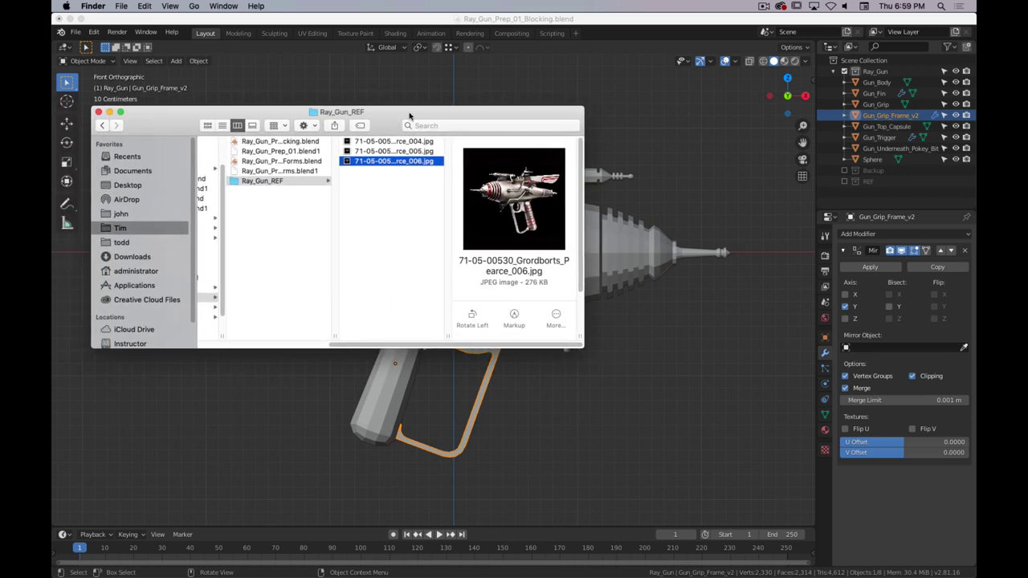
{"action": "key", "text": "space"}
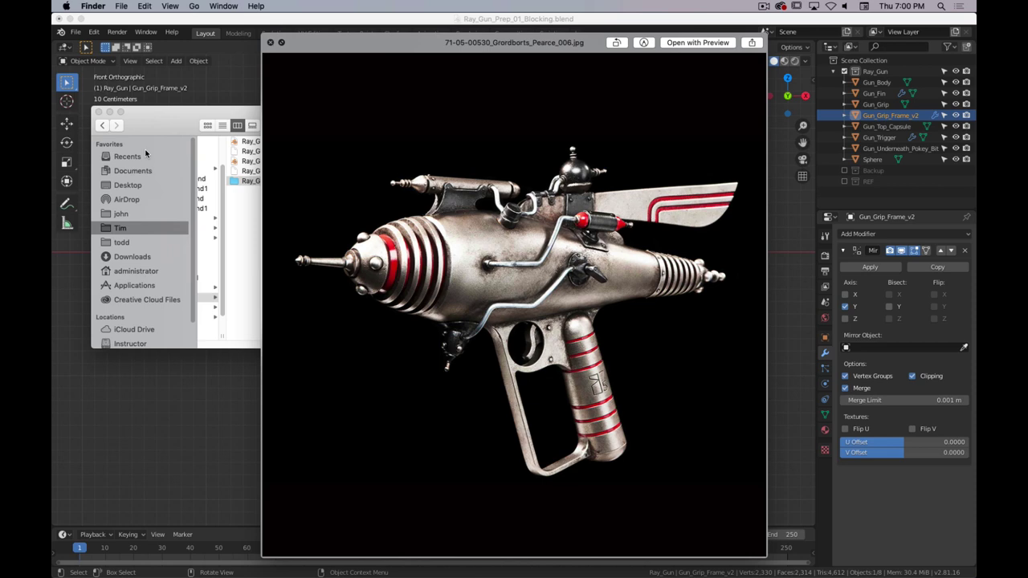
{"action": "key", "text": "space"}
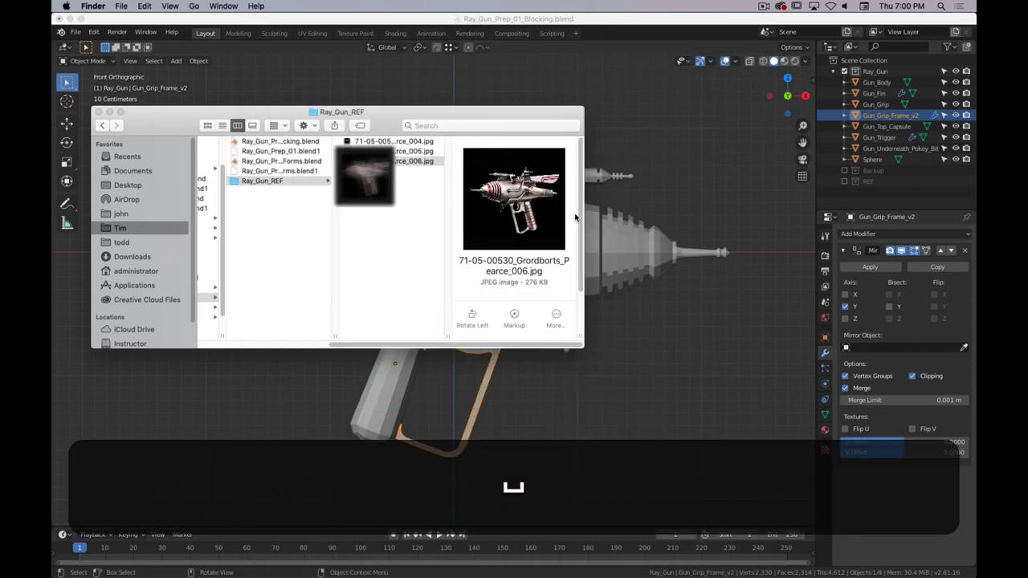
{"action": "key", "text": "space"}
{"action": "key", "text": "Up"}
{"action": "key", "text": "Up"}
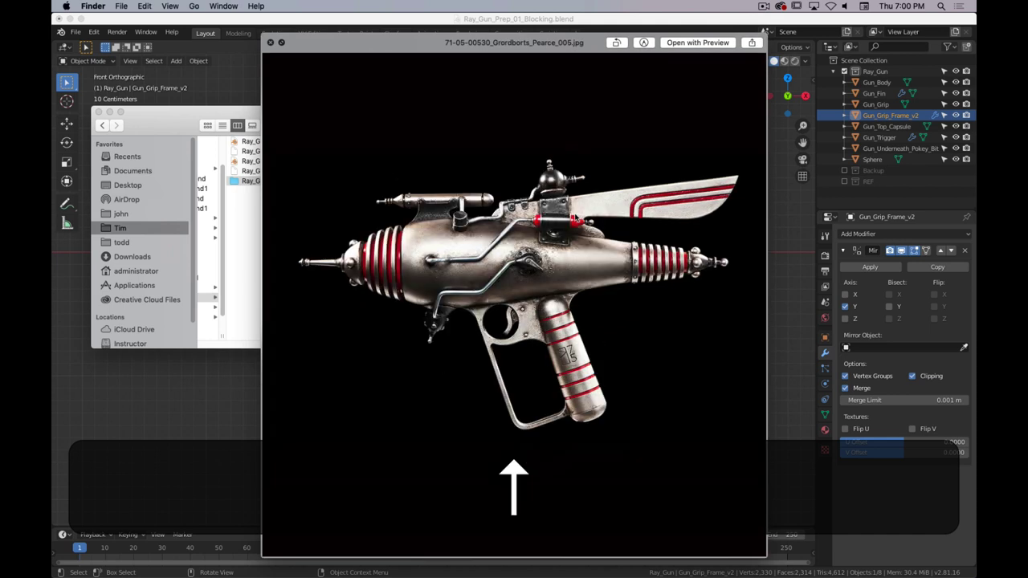
{"action": "key", "text": "Up"}
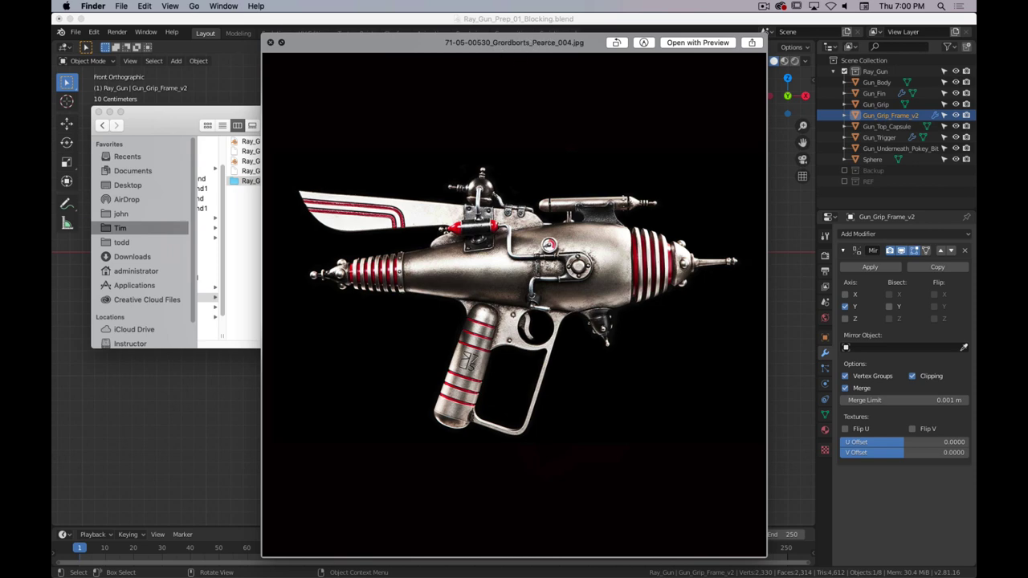
- Switch to Firefox and open the Dr. Grordbort's Infallible Aether Oscillators website
{"action": "key", "text": "d"}
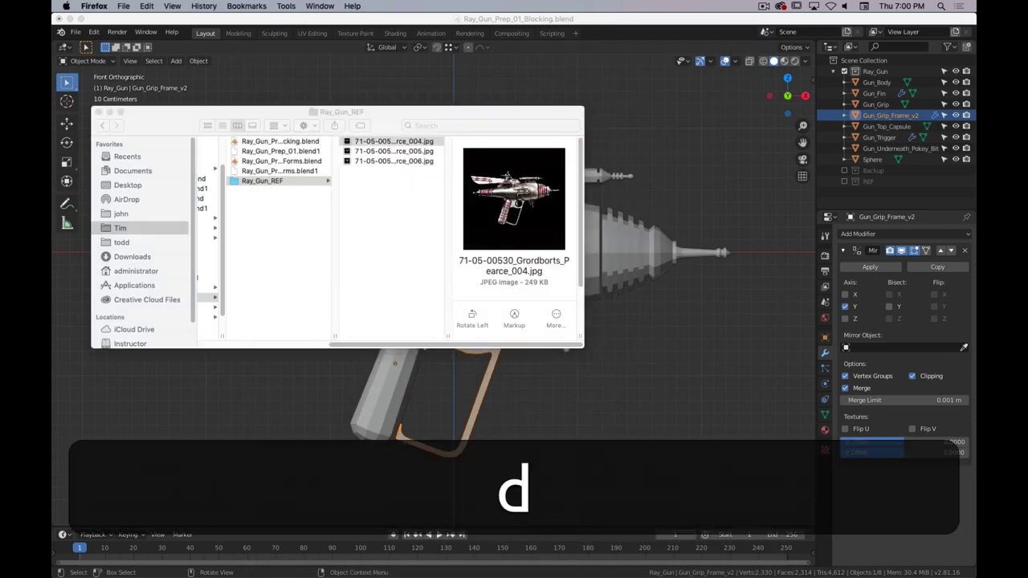
{"action": "key", "text": "r"}
{"action": "key", "text": "space"}
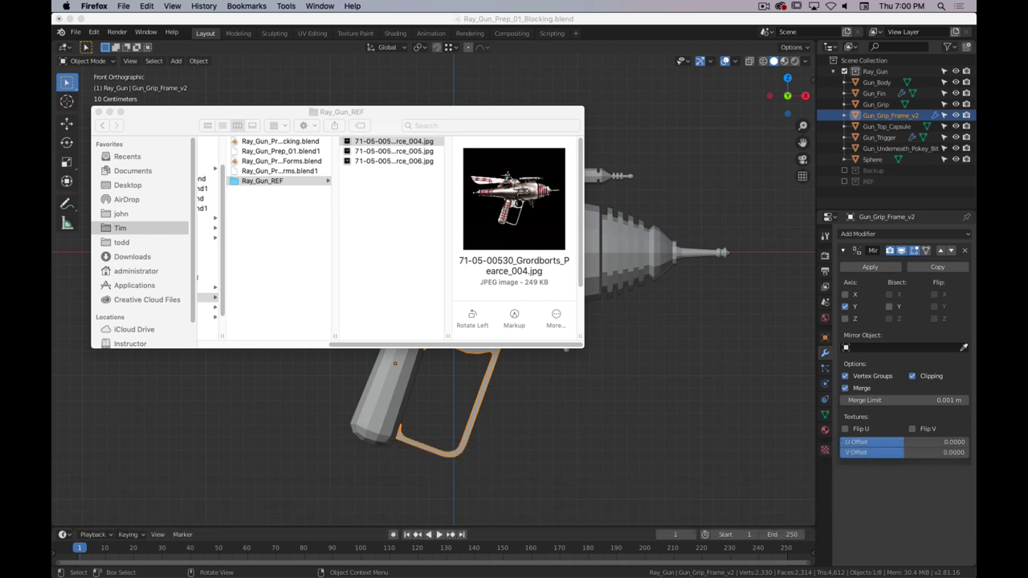
{"action": "key", "text": "o"}
{"action": "key", "text": "d"}
{"action": "key", "text": "r"}
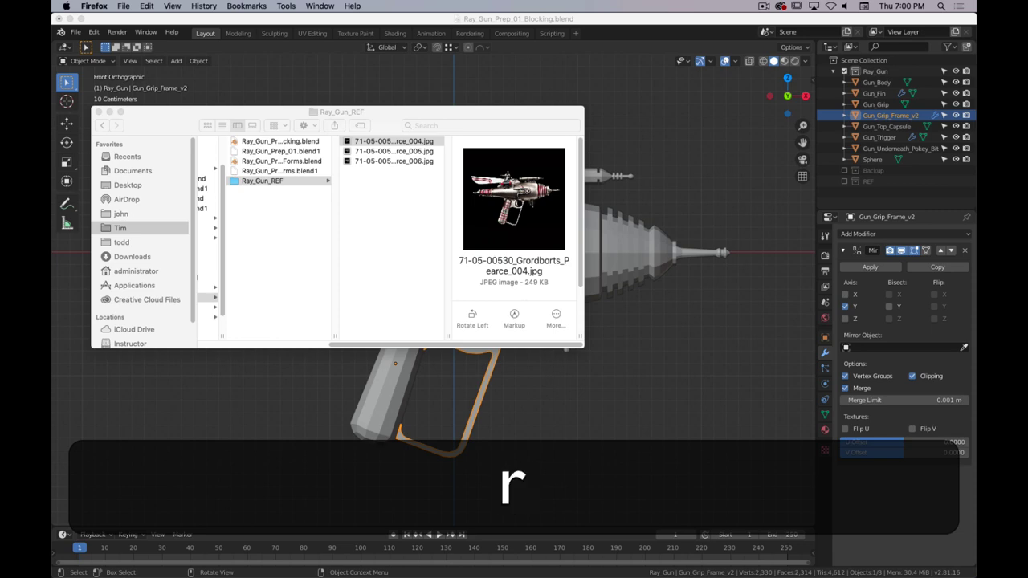
{"action": "key", "text": "Return"}
{"action": "key", "text": "super+period"}
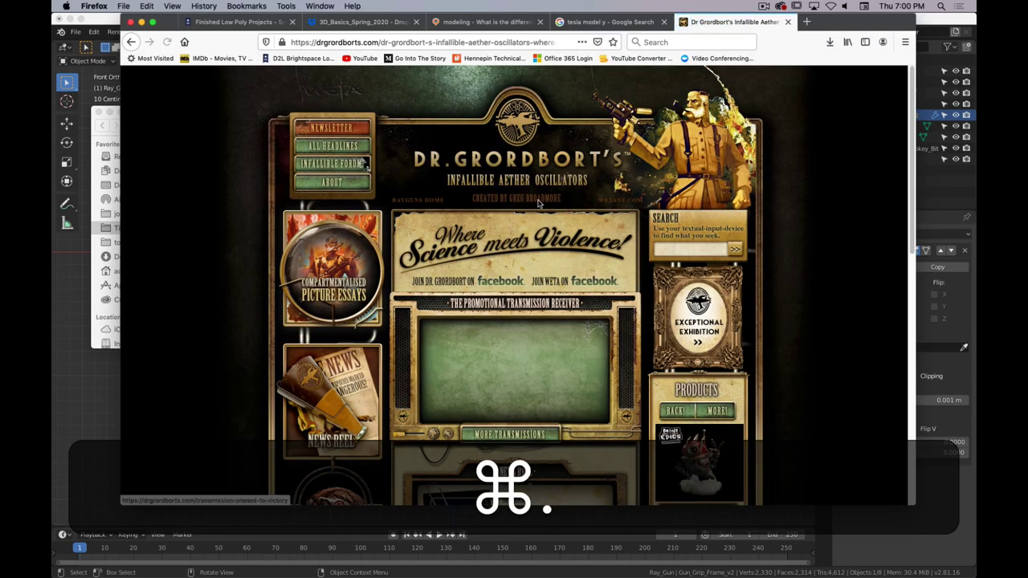
- Browse the site's product list for the ray gun models such as the Pearce 75, then put the browser window away
{"action": "scroll", "coordinate": [642, 365], "scroll_direction": "down", "scroll_amount": 1}
{"action": "scroll", "coordinate": [635, 361], "scroll_direction": "down", "scroll_amount": 5}
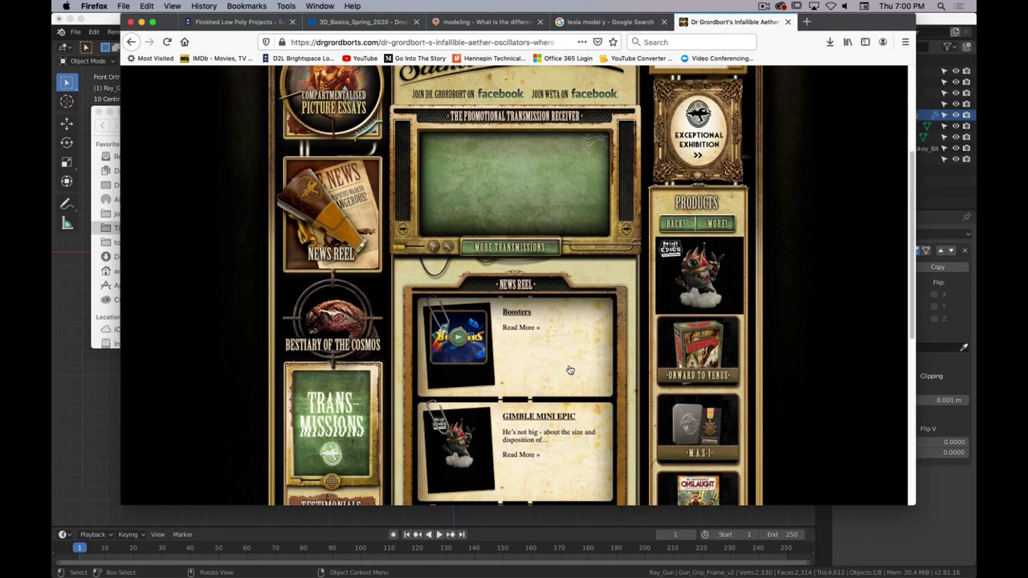
{"action": "left_click", "coordinate": [713, 208]}
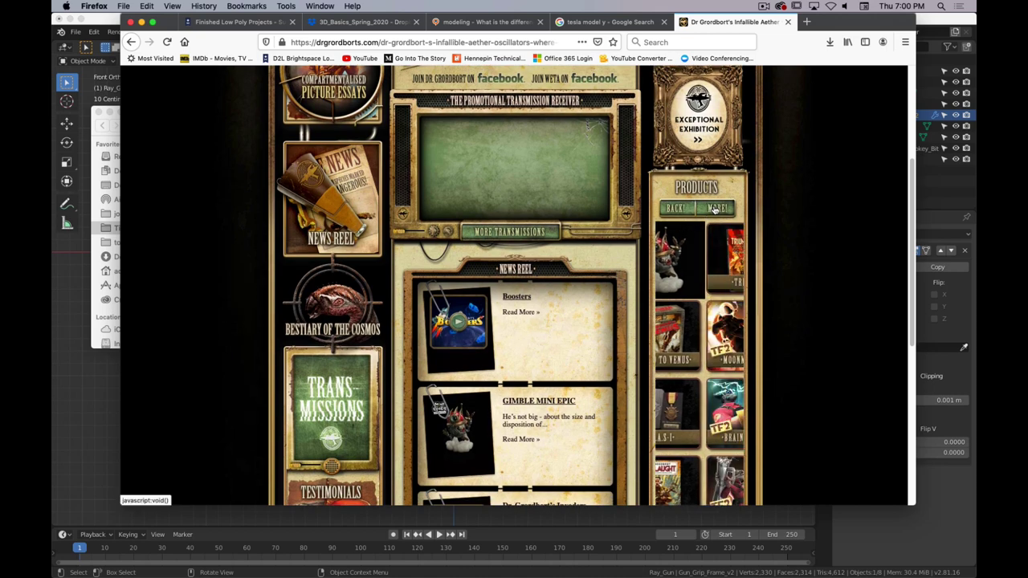
{"action": "scroll", "coordinate": [734, 265], "scroll_direction": "down", "scroll_amount": 1}
{"action": "scroll", "coordinate": [734, 265], "scroll_direction": "down", "scroll_amount": 3}
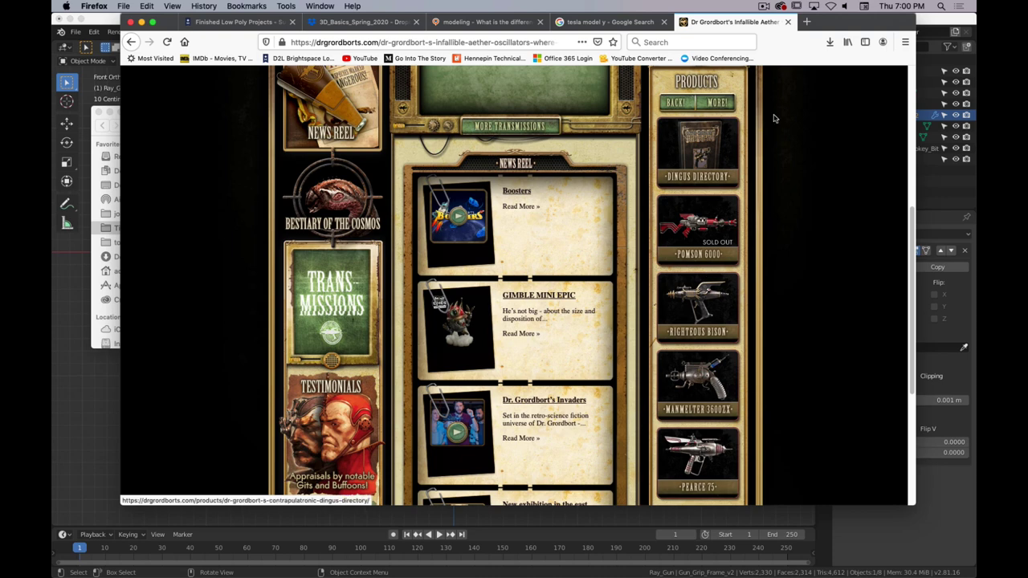
{"action": "double_click", "coordinate": [856, 25]}
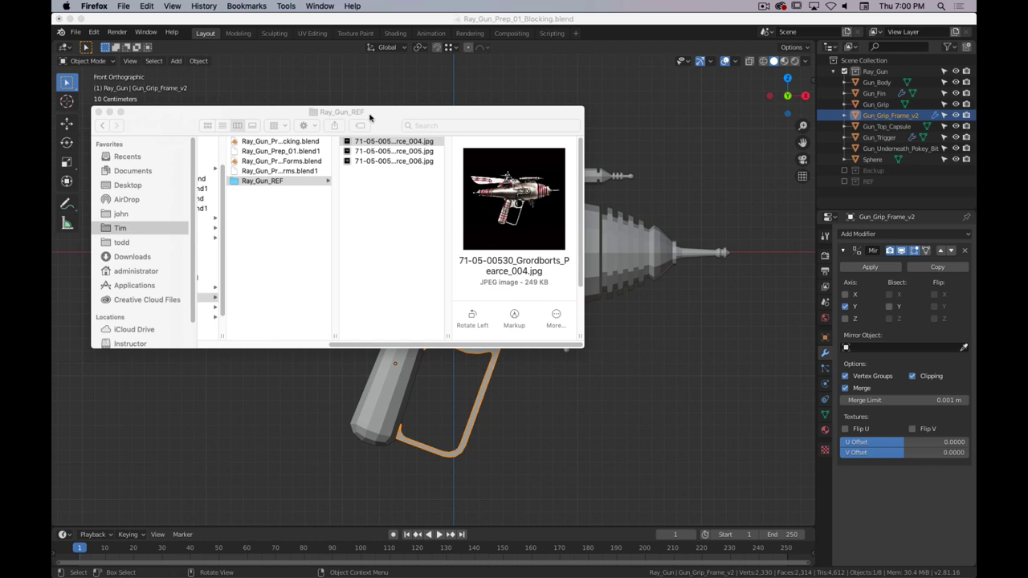
- Switch back to Blender and start a new scene, discarding the changes to Ray_Gun_Prep_01_Blocking
{"action": "left_click_drag", "start_coordinate": [390, 121], "coordinate": [0, 137]}
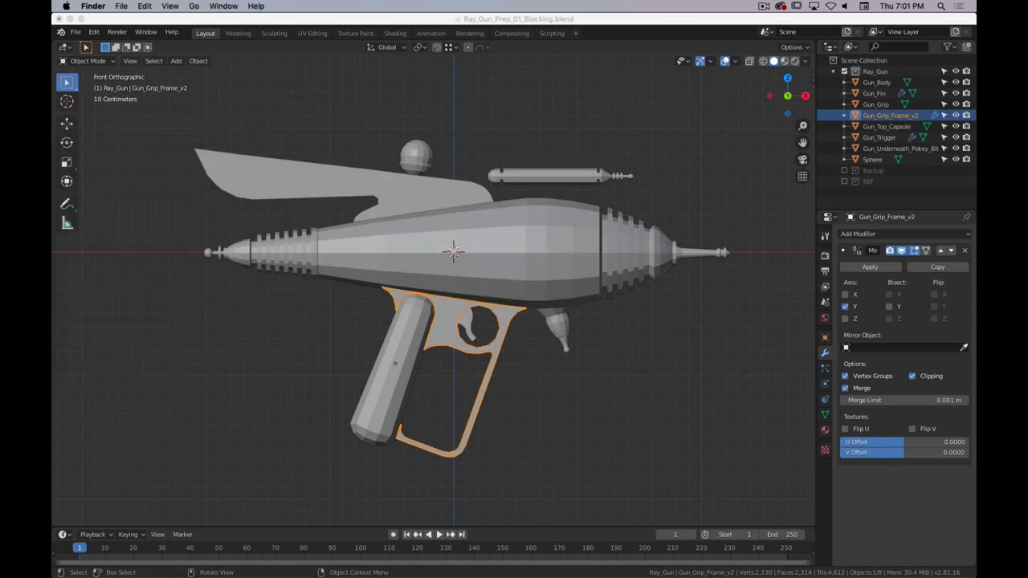
{"action": "left_click", "coordinate": [392, 21]}
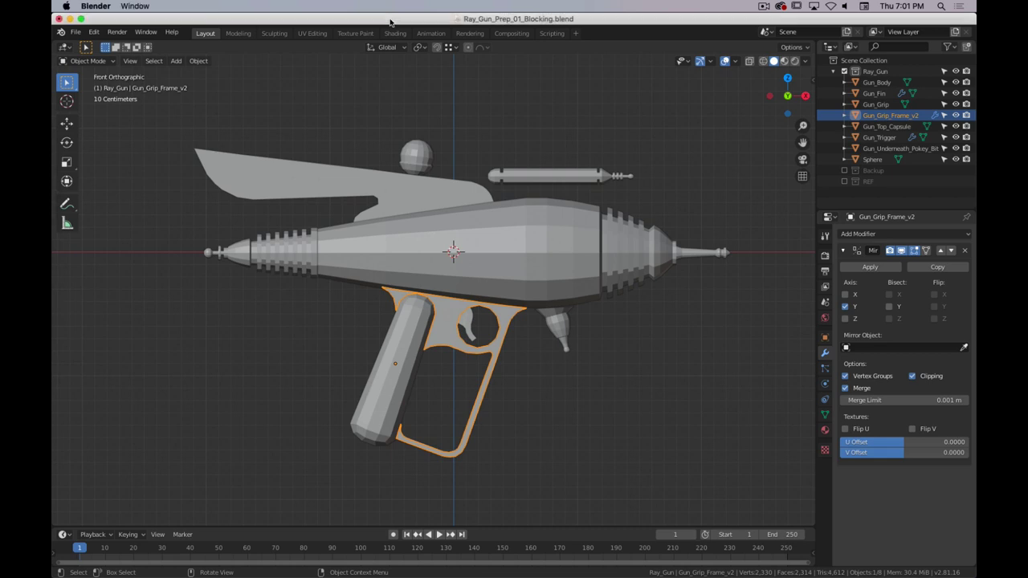
{"action": "key", "text": "super+period"}
{"action": "left_click", "coordinate": [75, 32]}
{"action": "mouse_move", "coordinate": [93, 42]}
{"action": "left_click", "coordinate": [205, 45]}
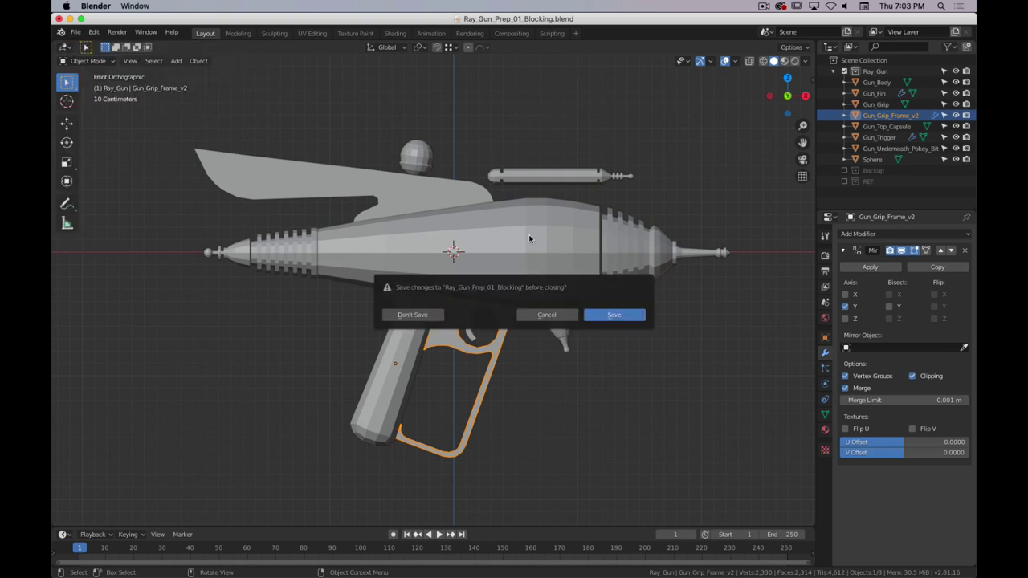
{"action": "left_click", "coordinate": [416, 314]}
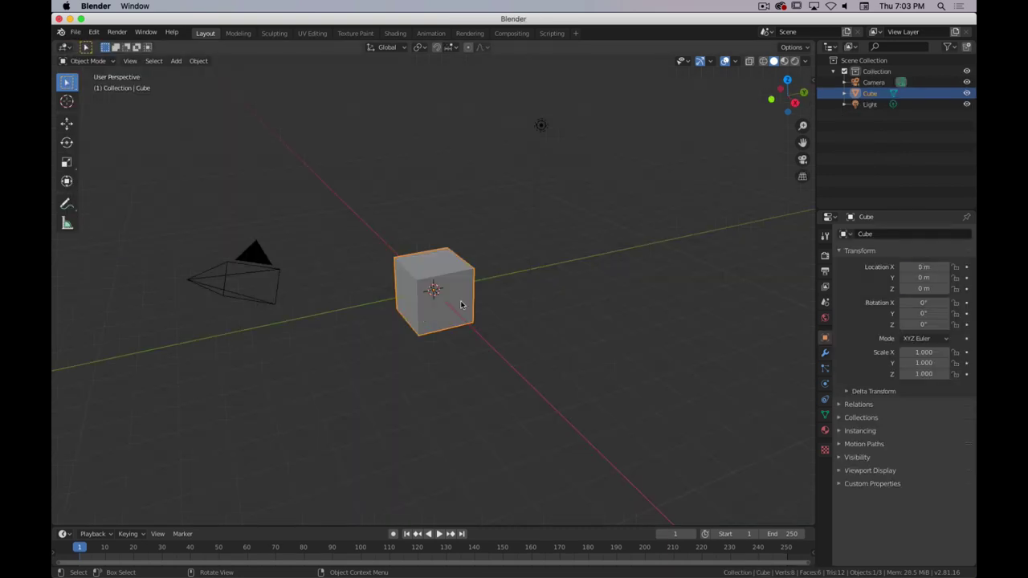
- Delete the default camera, cube and light from the new scene
{"action": "scroll", "coordinate": [632, 128], "scroll_direction": "down", "scroll_amount": 3}
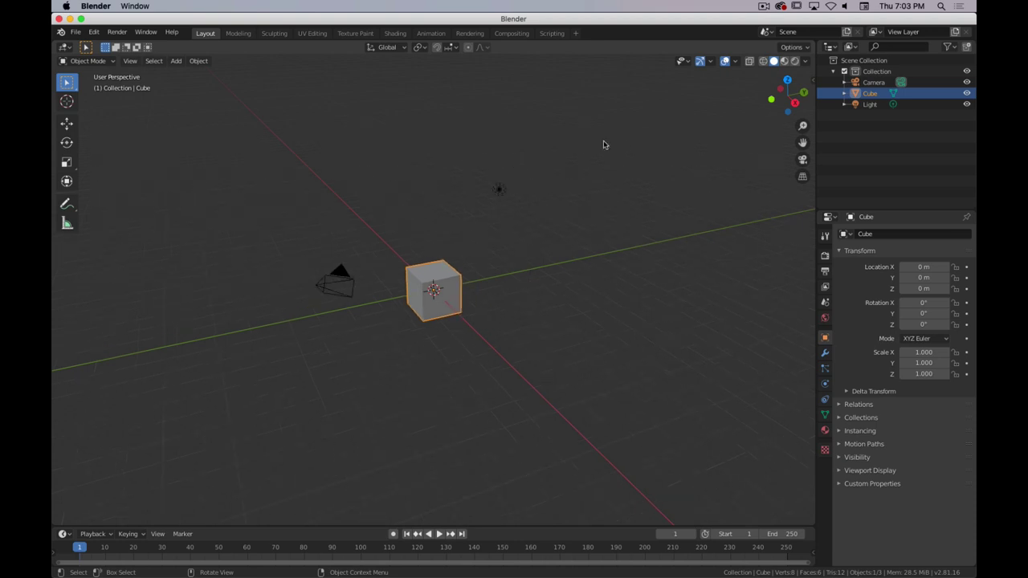
{"action": "key", "text": "a"}
{"action": "key", "text": "Delete"}
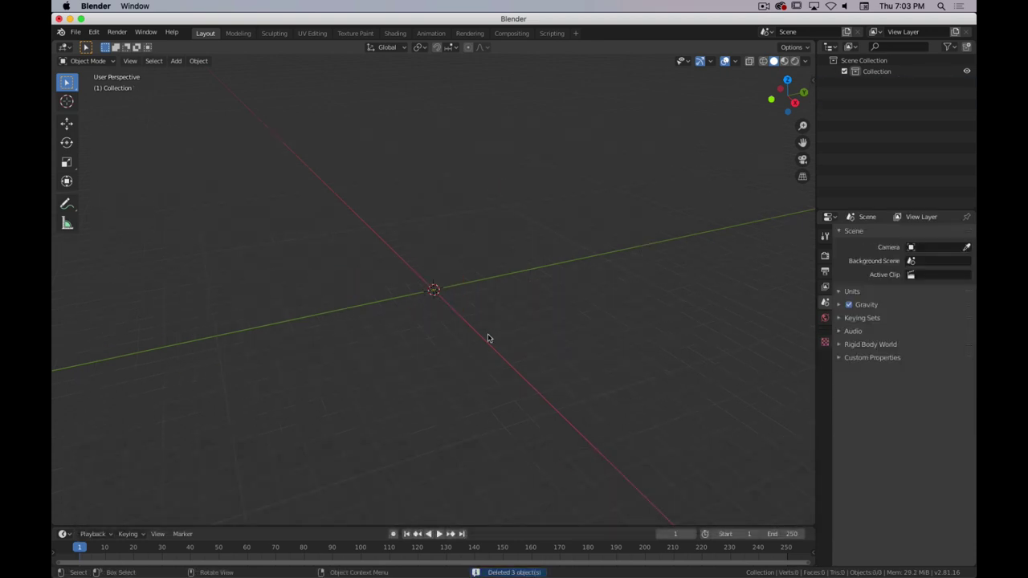
- Move the Ray_Gun_REF Finder window out of the way and set Blender's viewport to front orthographic view
{"action": "key", "text": "super+Tab"}
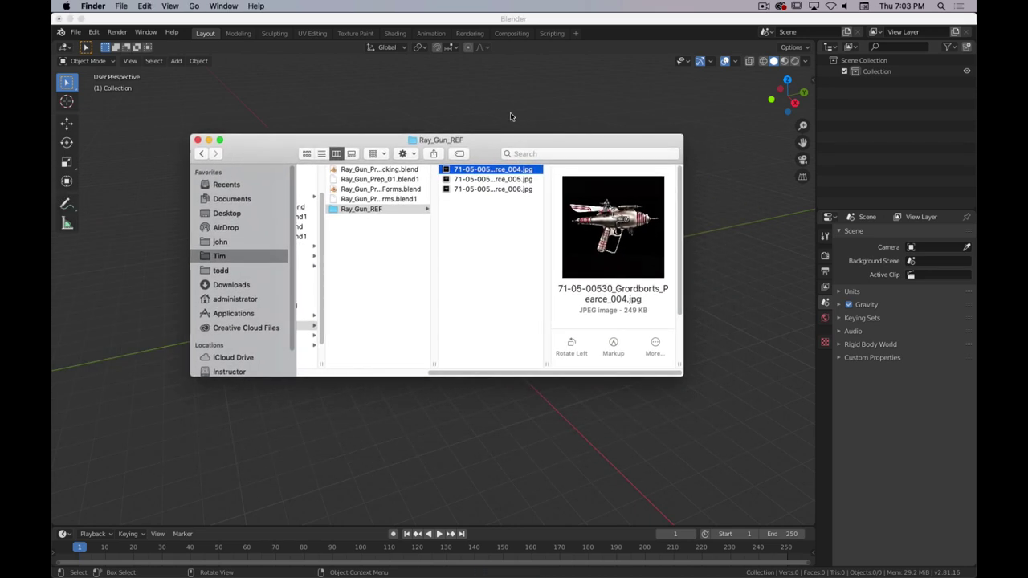
{"action": "left_click_drag", "start_coordinate": [478, 141], "coordinate": [487, 106]}
{"action": "left_click", "coordinate": [220, 103]}
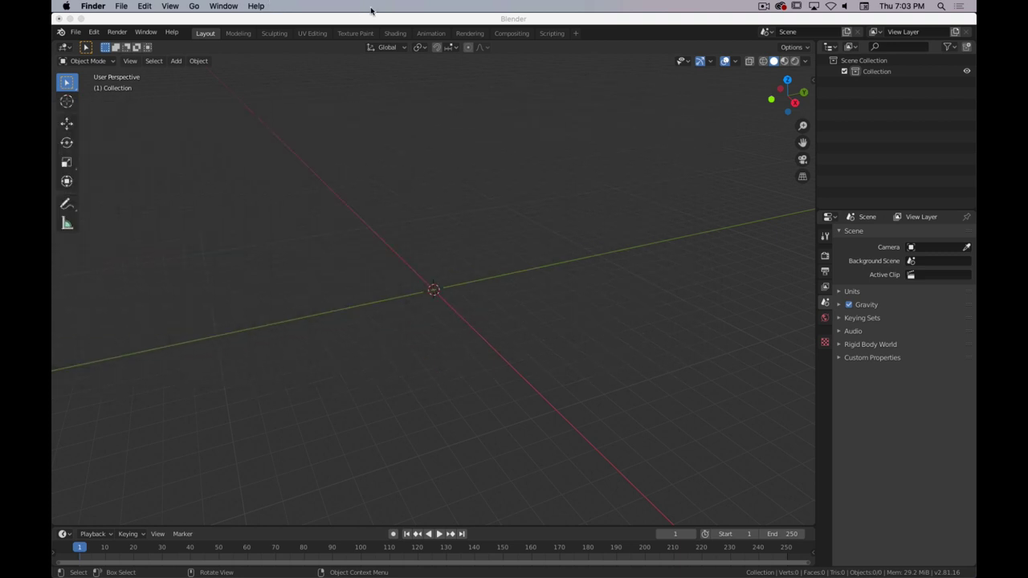
{"action": "left_click", "coordinate": [389, 17]}
{"action": "key", "text": "1"}
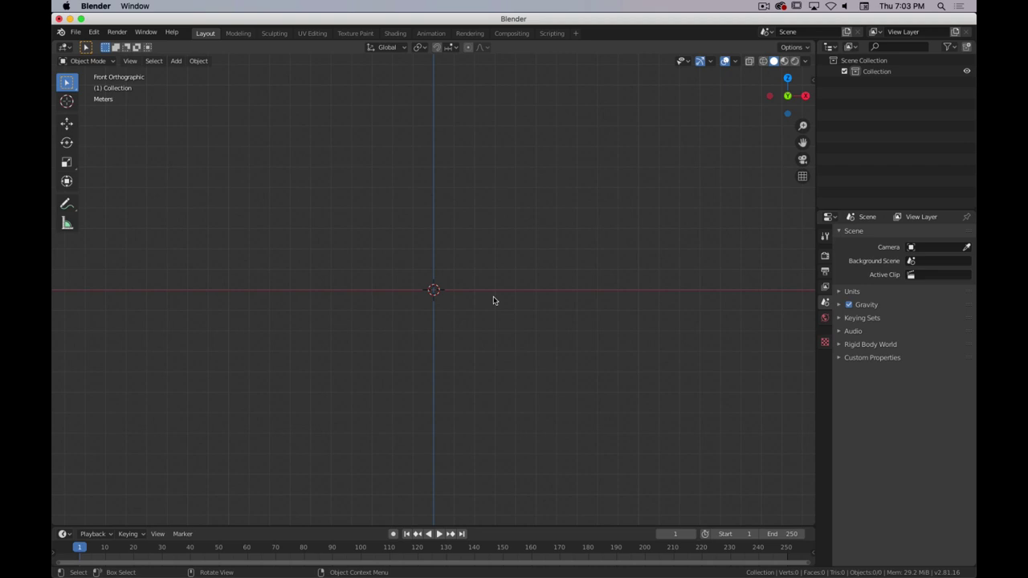
- Compare side-view reference images 005 and 004 in Finder, then return to Blender
{"action": "key", "text": "super+period"}
{"action": "left_click", "coordinate": [58, 265]}
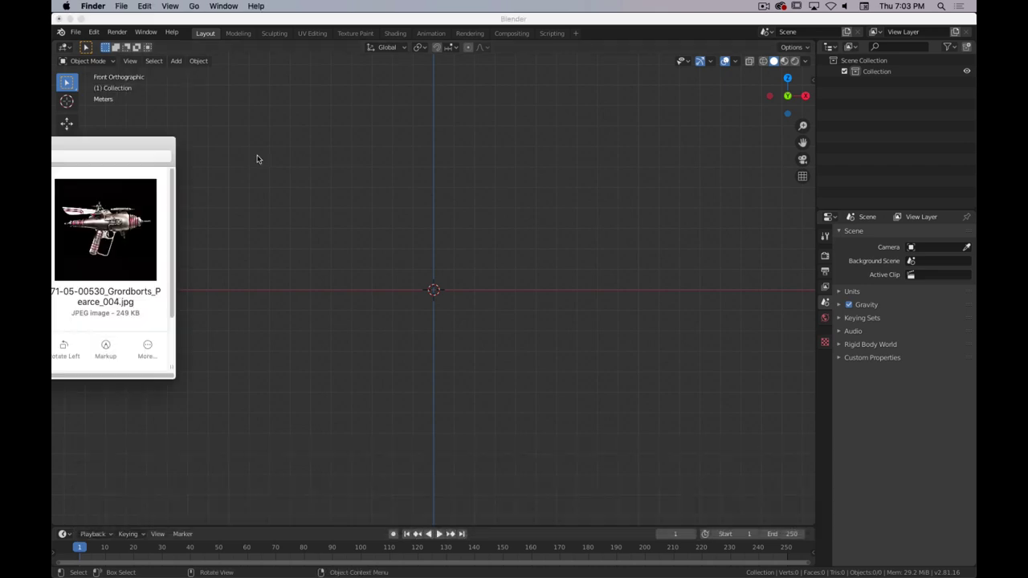
{"action": "key", "text": "space"}
{"action": "key", "text": "Down"}
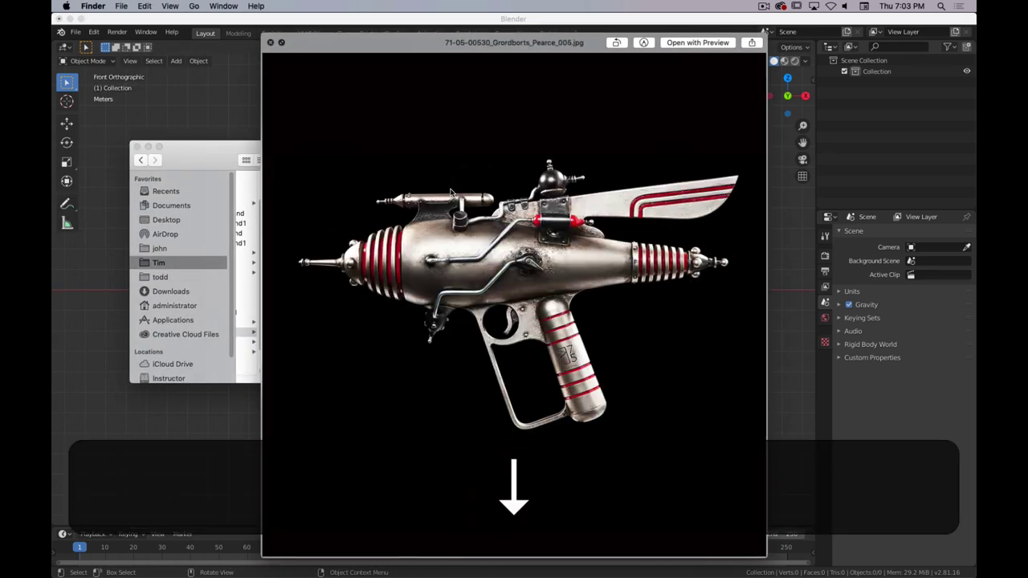
{"action": "key", "text": "Up"}
{"action": "key", "text": "space"}
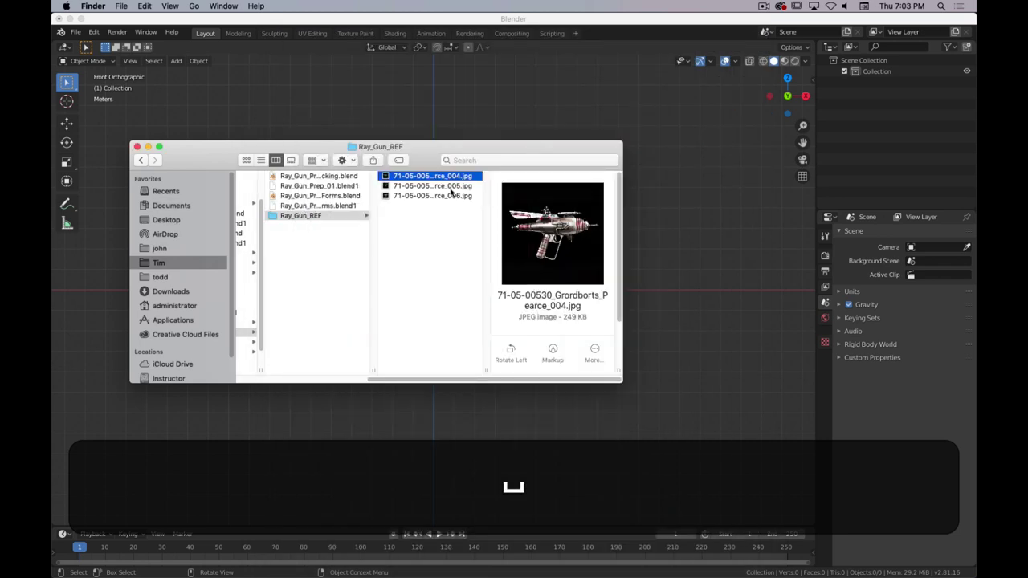
{"action": "left_click_drag", "start_coordinate": [436, 148], "coordinate": [56, 144]}
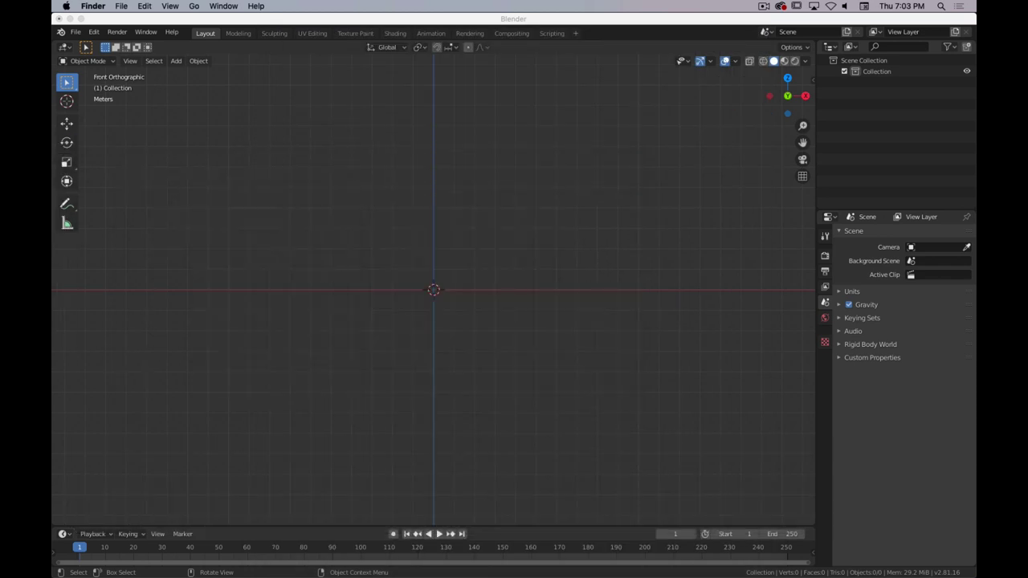
{"action": "left_click", "coordinate": [471, 19]}
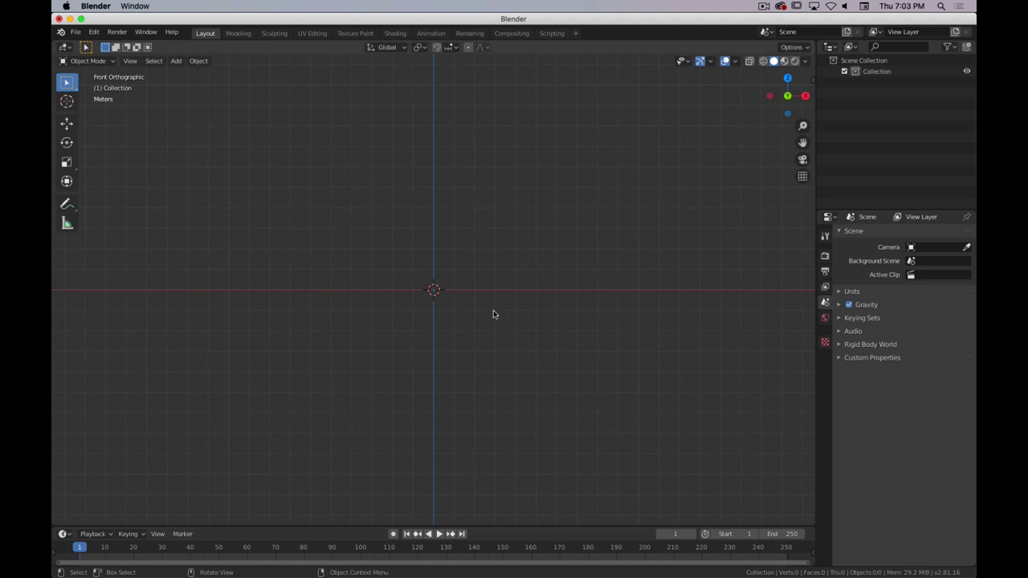
- Start adding a background image and browse to the Ray_Gun_REF folder inside 3D_Basics_Spring_2020/Ray_Gun
{"action": "key", "text": "i"}
{"action": "right_click", "coordinate": [426, 233]}
{"action": "key", "text": "shift+a"}
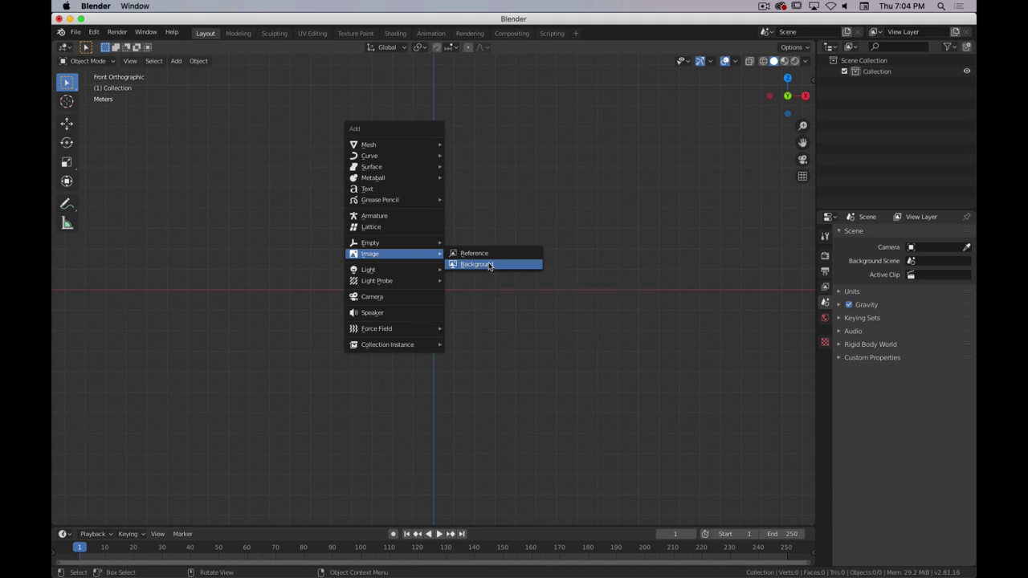
{"action": "left_click", "coordinate": [490, 266]}
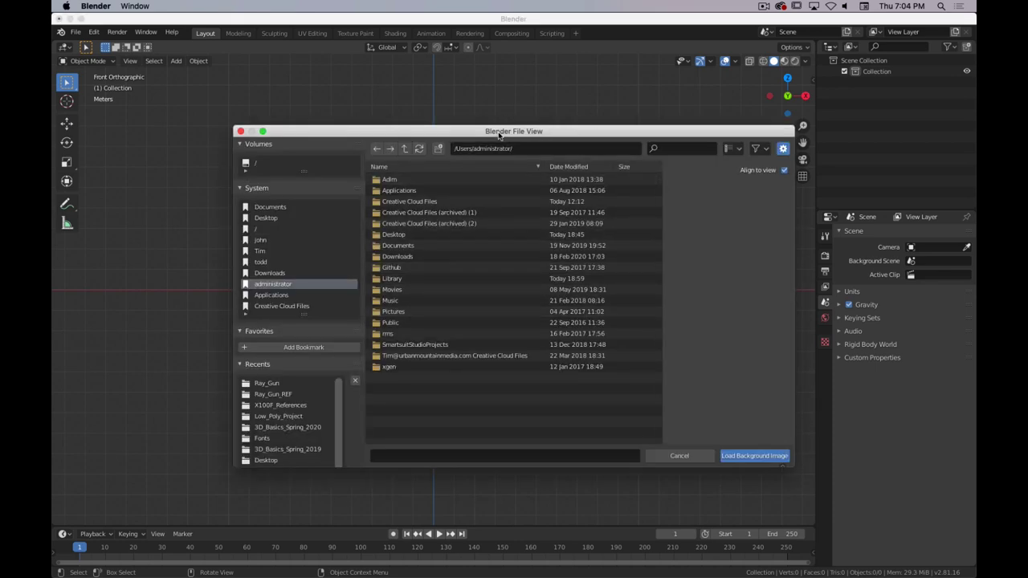
{"action": "left_click_drag", "start_coordinate": [499, 135], "coordinate": [468, 77]}
{"action": "left_click", "coordinate": [229, 193]}
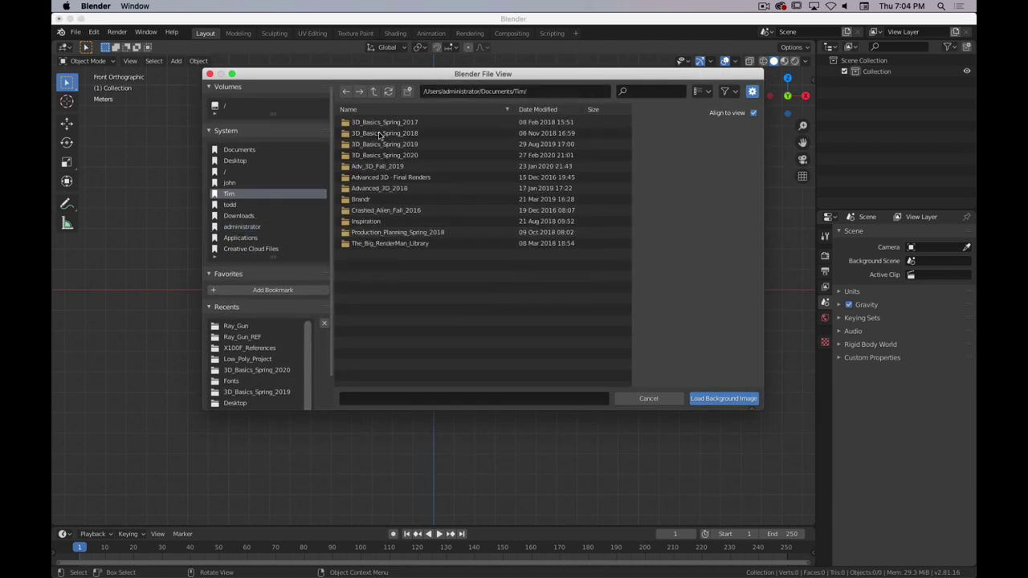
{"action": "left_click", "coordinate": [384, 155]}
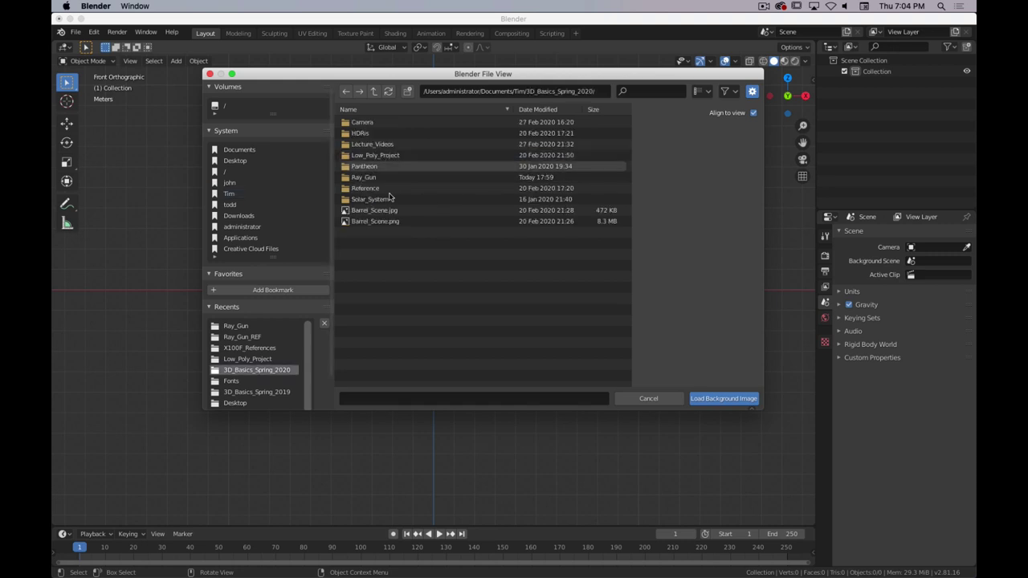
{"action": "left_click", "coordinate": [365, 177]}
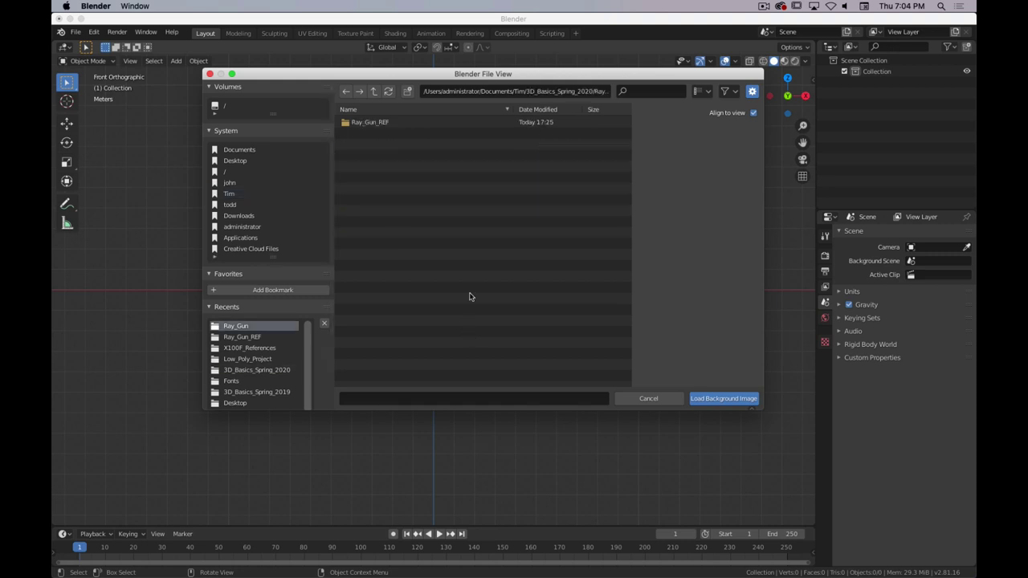
{"action": "left_click", "coordinate": [378, 124]}
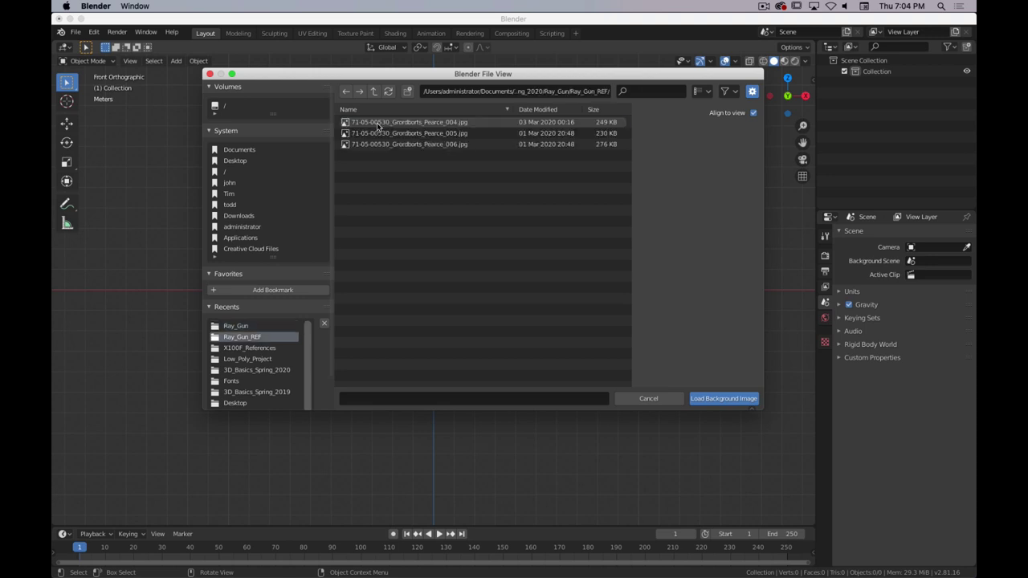
- Load 71-05-00530_Grordborts_Pearce_004.jpg as the background image in the front view
{"action": "left_click", "coordinate": [402, 123]}
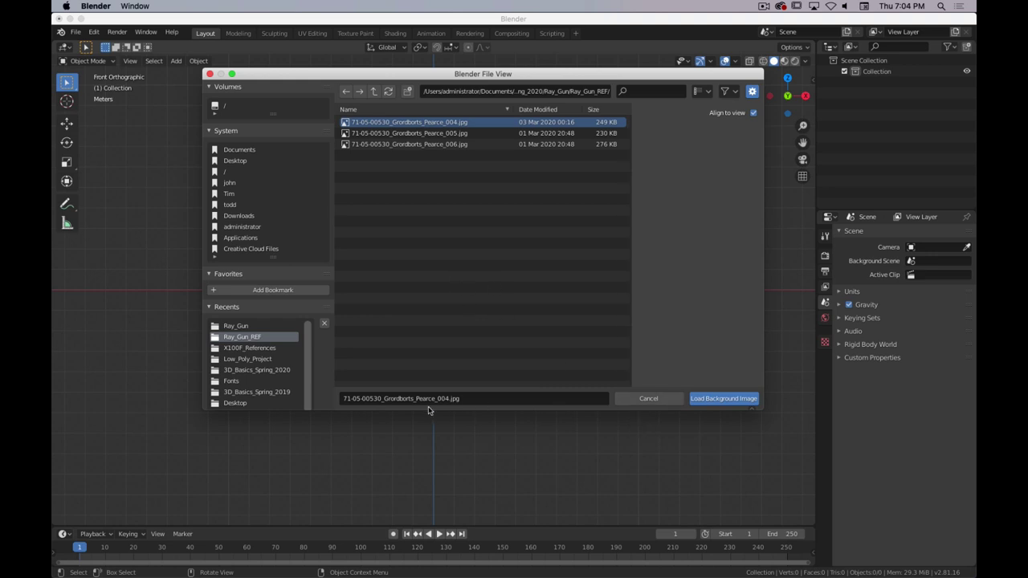
{"action": "left_click", "coordinate": [716, 403]}
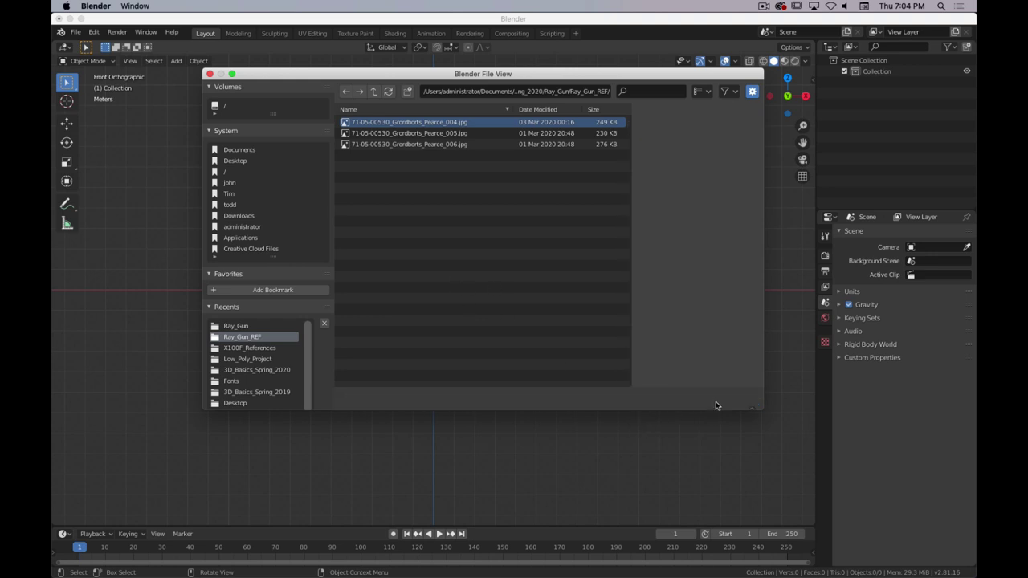
{"action": "scroll", "coordinate": [418, 241], "scroll_direction": "up", "scroll_amount": 6}
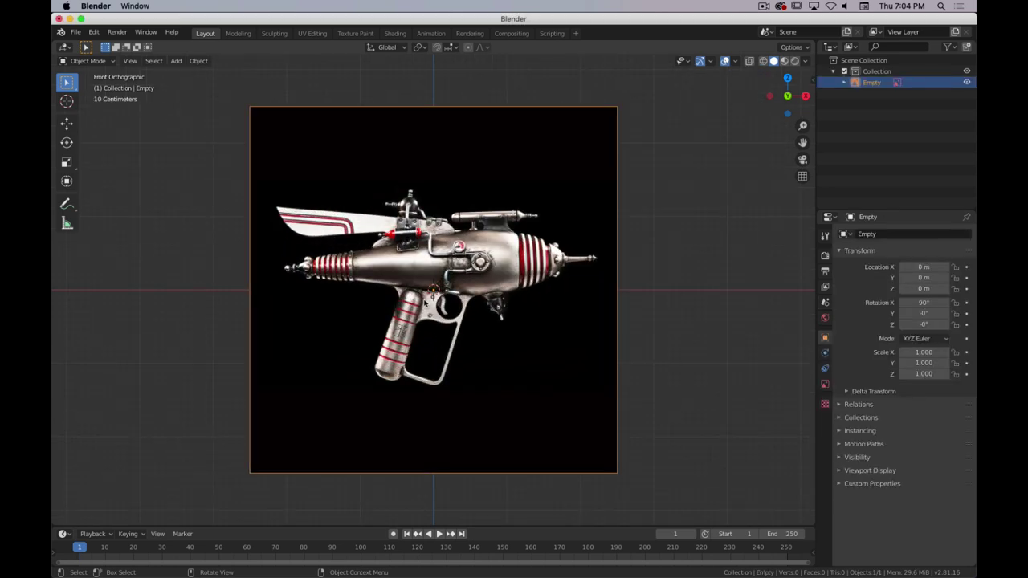
{"action": "middle_click_drag", "start_coordinate": [426, 304], "coordinate": [514, 273], "text": "shift"}
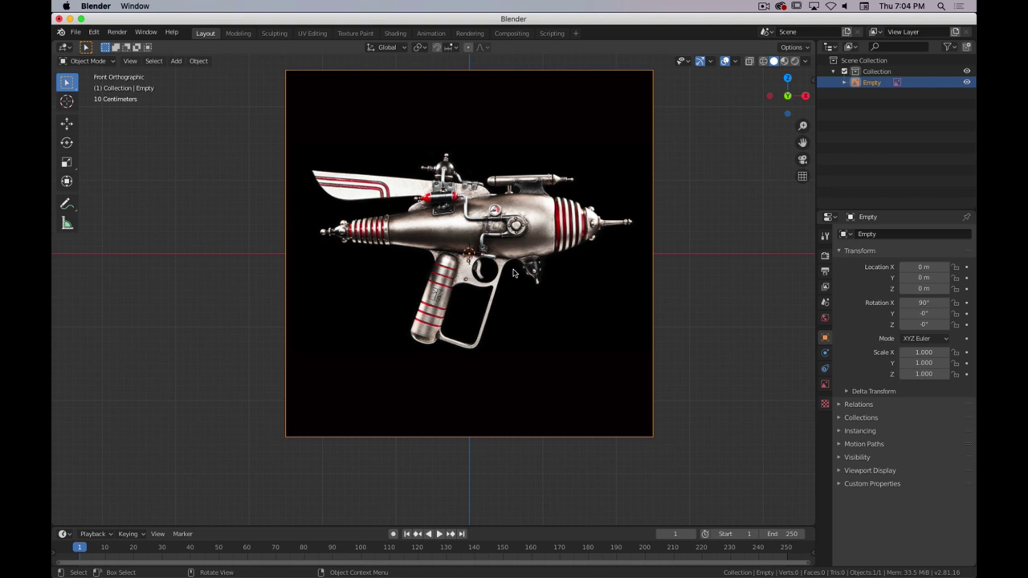
- Show the image empty's data settings in a wider properties area and rename the empty REF_Ray_Gun_Front
{"action": "left_click", "coordinate": [825, 386]}
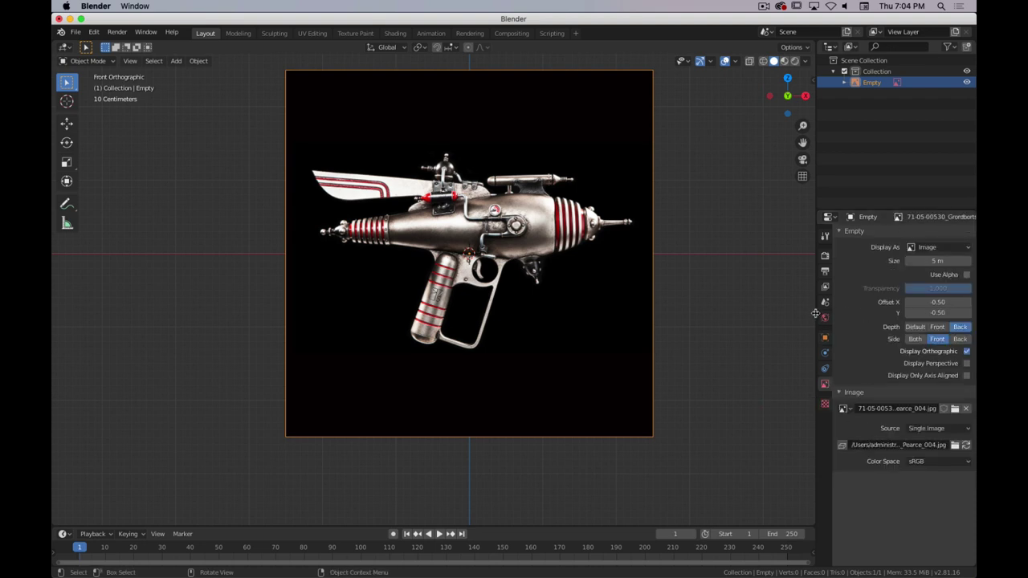
{"action": "left_click_drag", "start_coordinate": [815, 317], "coordinate": [751, 305]}
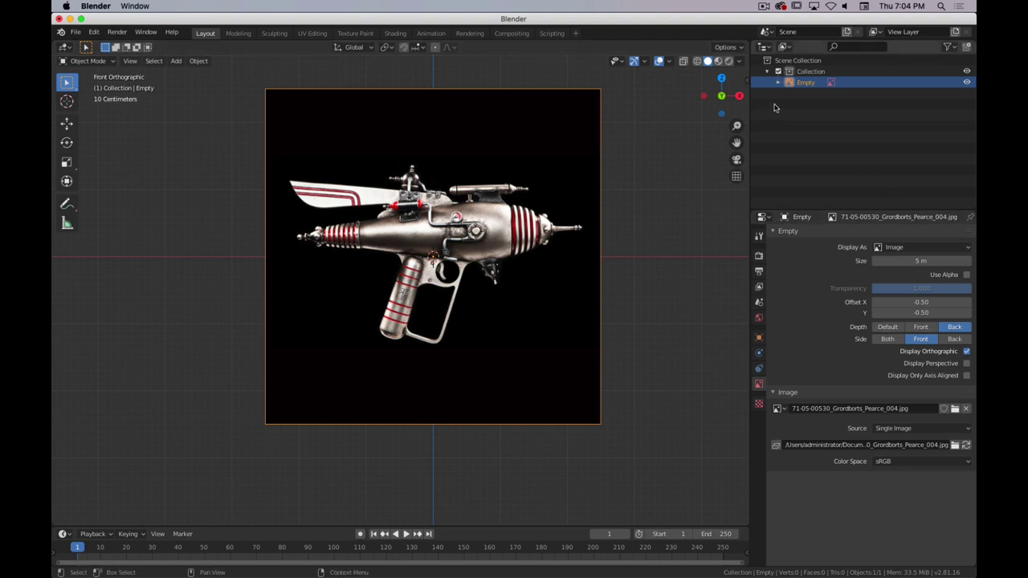
{"action": "double_click", "coordinate": [807, 83]}
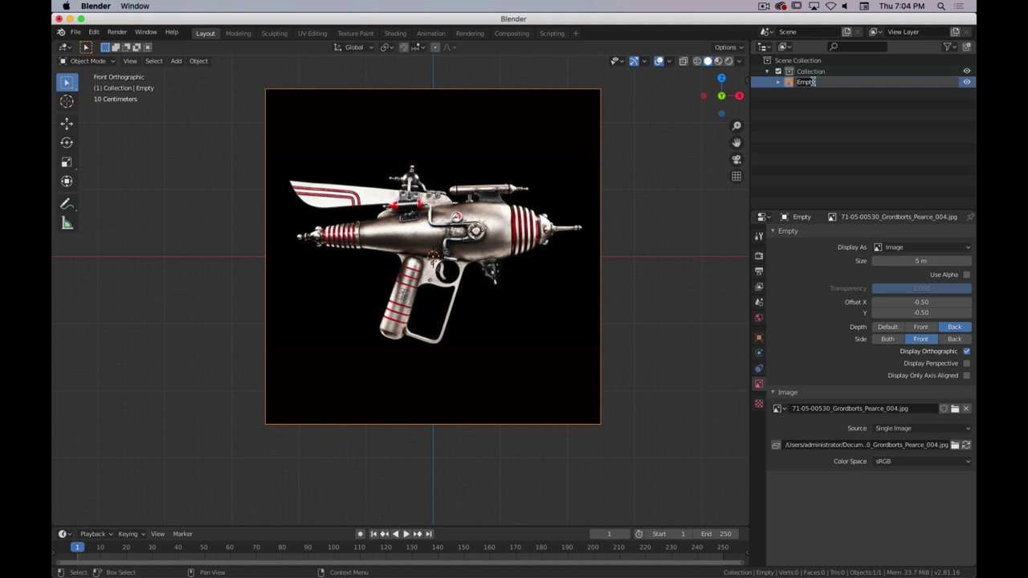
{"action": "key", "text": "shift"}
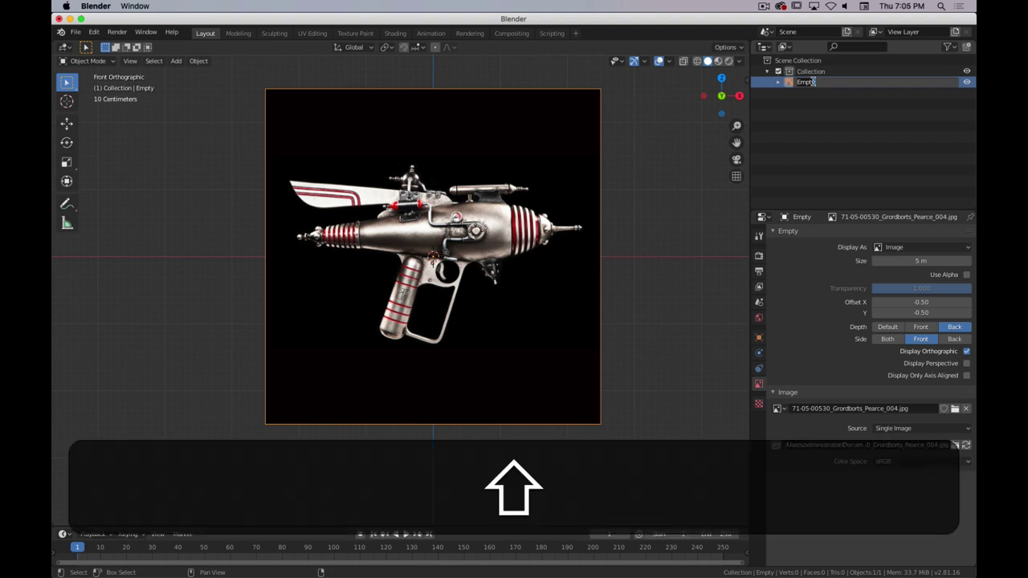
{"action": "type", "text": "REF_Front"}
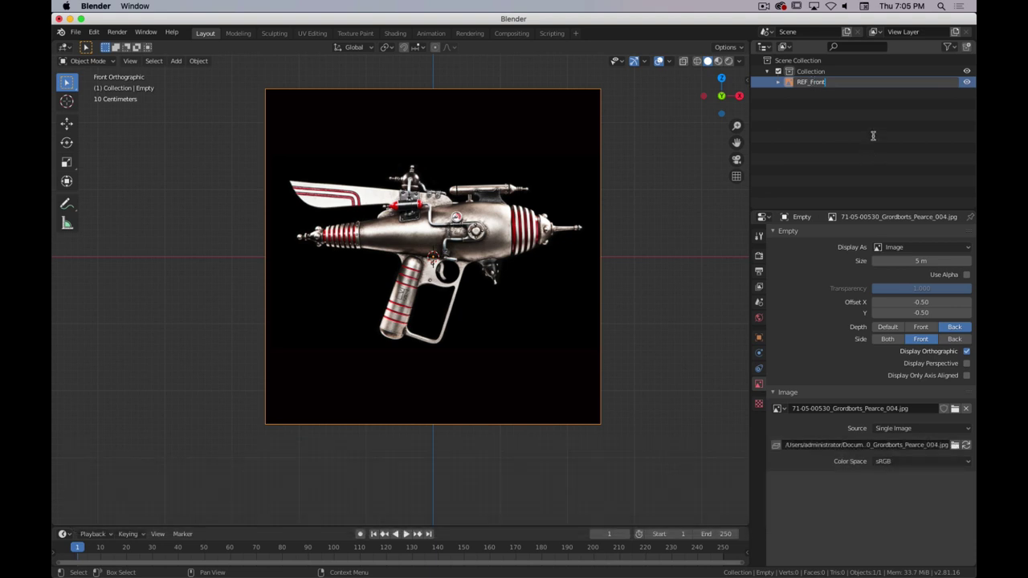
{"action": "key", "text": "Left"}
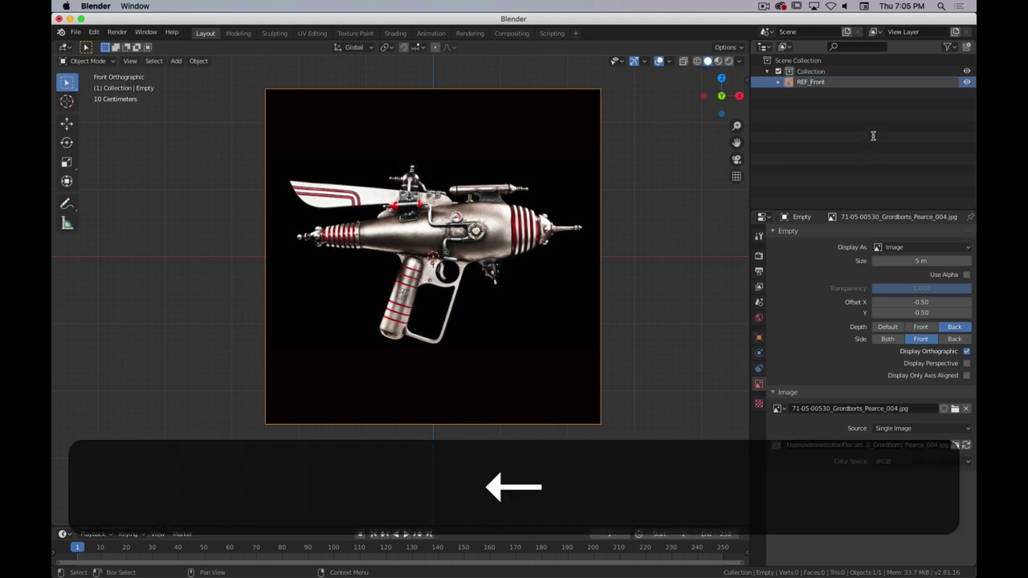
{"action": "type", "text": "RAY_GU"}
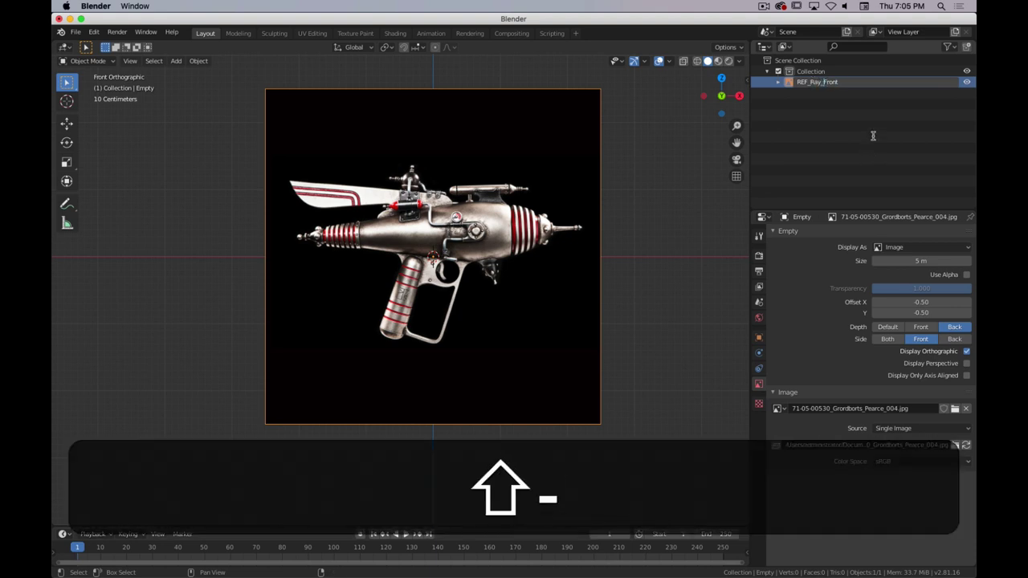
{"action": "type", "text": "n_"}
{"action": "key", "text": "Return"}
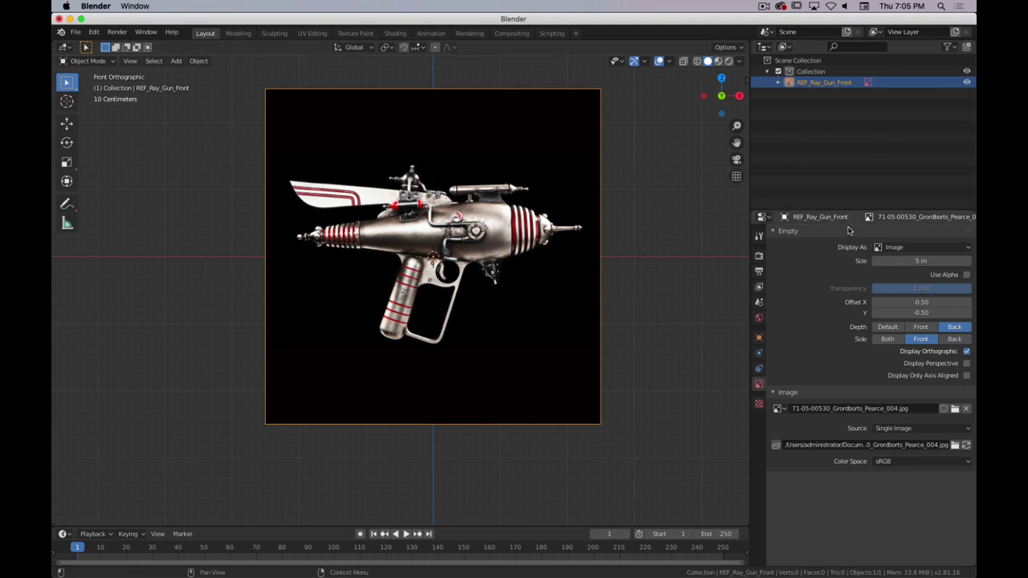
- Try shifting the reference image to an X offset of -0.53 and undo the change
{"action": "left_click", "coordinate": [924, 247]}
{"action": "left_click_drag", "start_coordinate": [920, 302], "coordinate": [884, 302]}
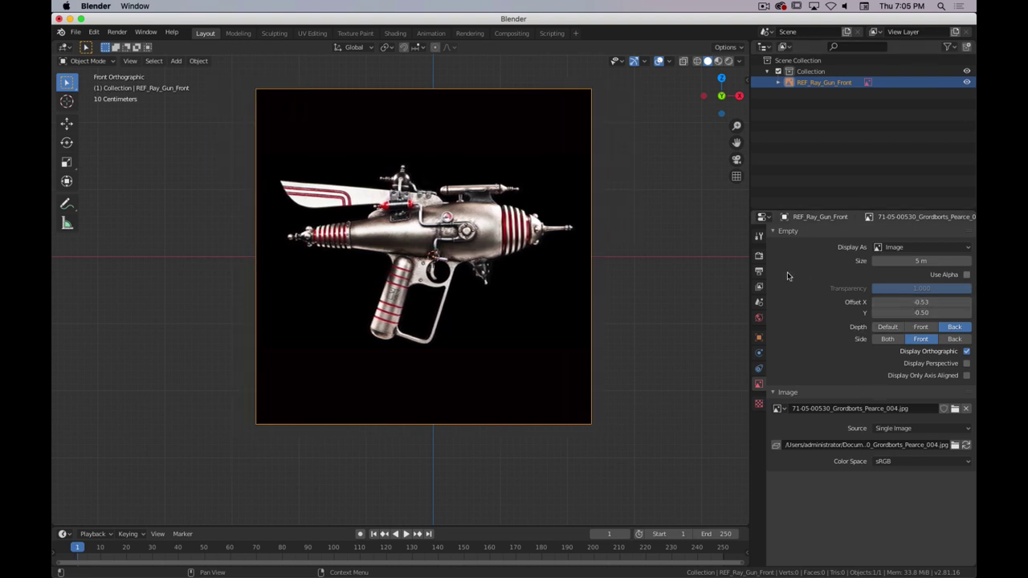
{"action": "key", "text": "ctrl+z"}
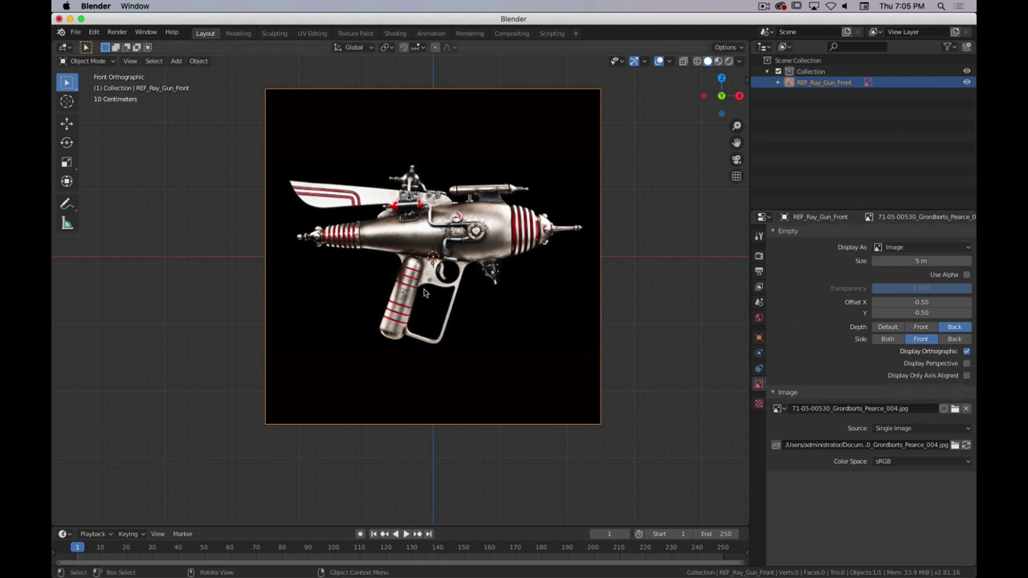
- Add a cube mesh at the origin and move it along the Y axis in front of the reference image
{"action": "key", "text": "shift+a"}
{"action": "mouse_move", "coordinate": [418, 181]}
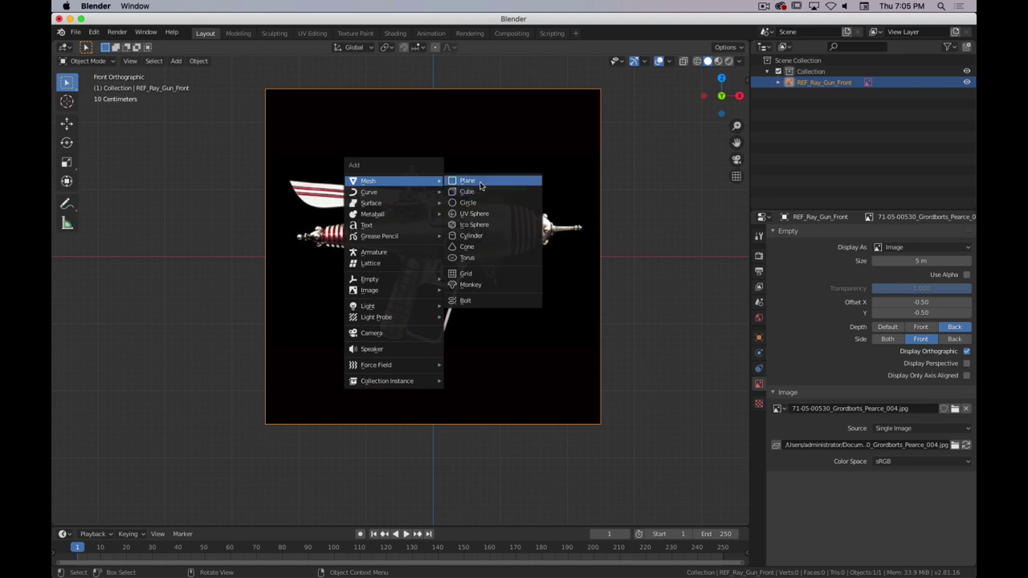
{"action": "left_click", "coordinate": [482, 193]}
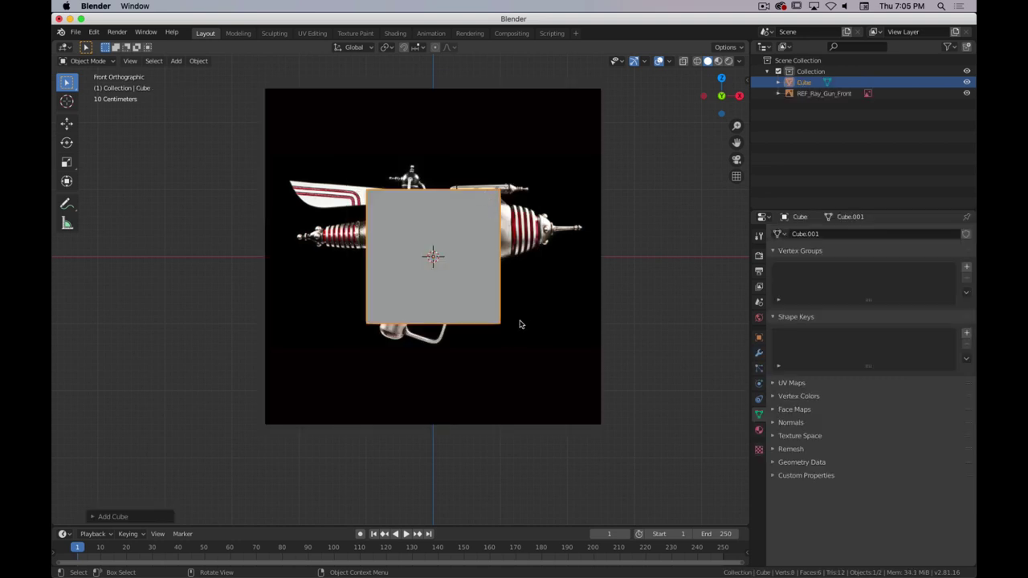
{"action": "middle_click_drag", "start_coordinate": [520, 325], "coordinate": [473, 351]}
{"action": "scroll", "coordinate": [473, 351], "scroll_direction": "down", "scroll_amount": 4}
{"action": "scroll", "coordinate": [473, 352], "scroll_direction": "up", "scroll_amount": 3}
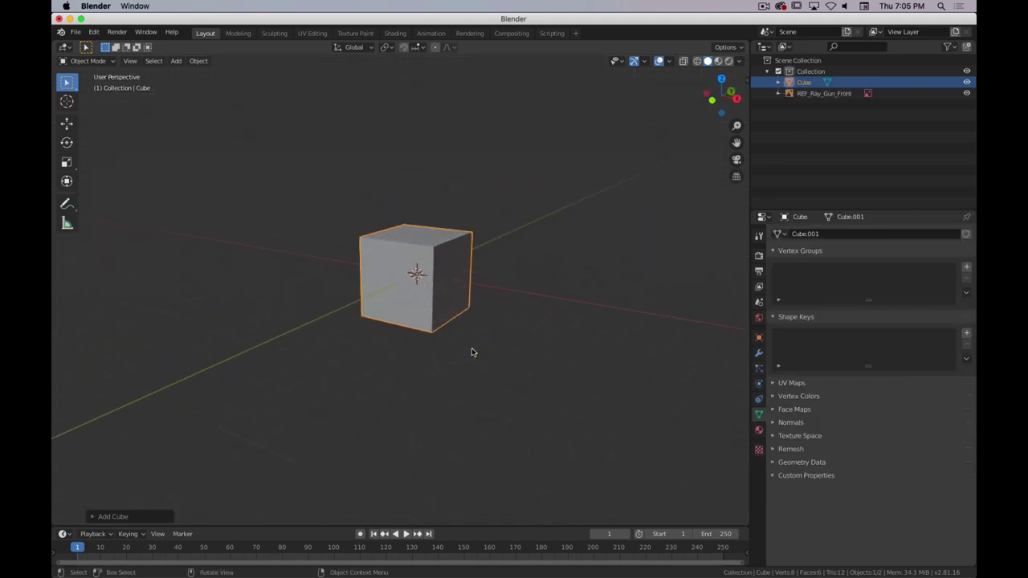
{"action": "scroll", "coordinate": [471, 351], "scroll_direction": "up", "scroll_amount": 3}
{"action": "key", "text": "g"}
{"action": "key", "text": "y"}
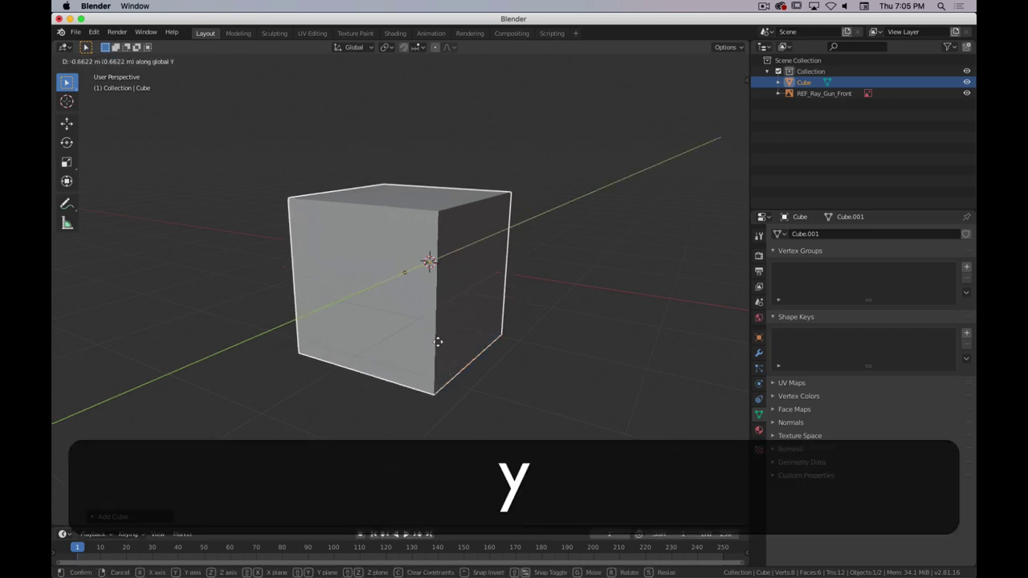
{"action": "left_click", "coordinate": [377, 383]}
{"action": "scroll", "coordinate": [407, 379], "scroll_direction": "down", "scroll_amount": 5}
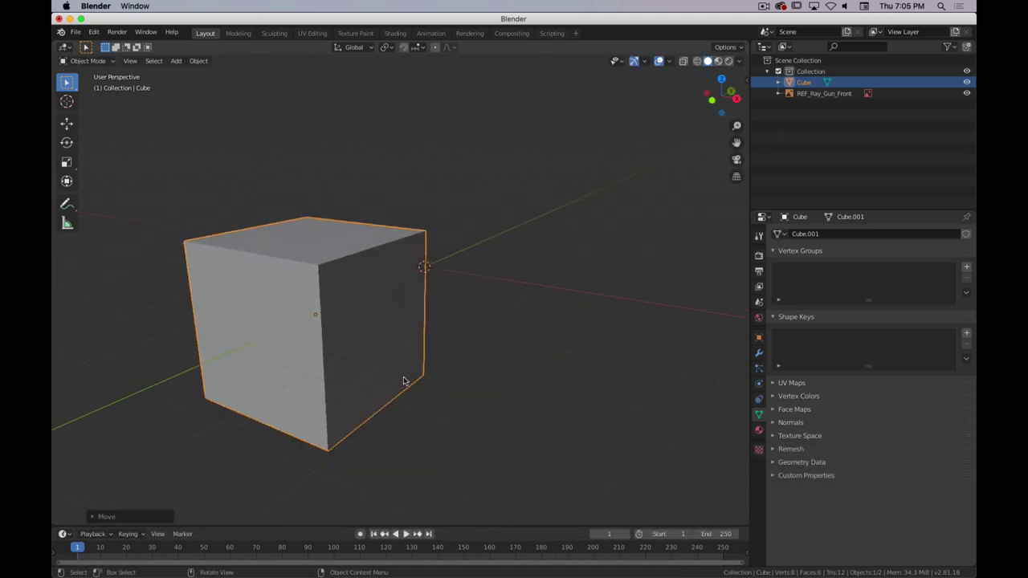
- Enable perspective display for the REF_Ray_Gun_Front image
{"action": "left_click", "coordinate": [819, 96]}
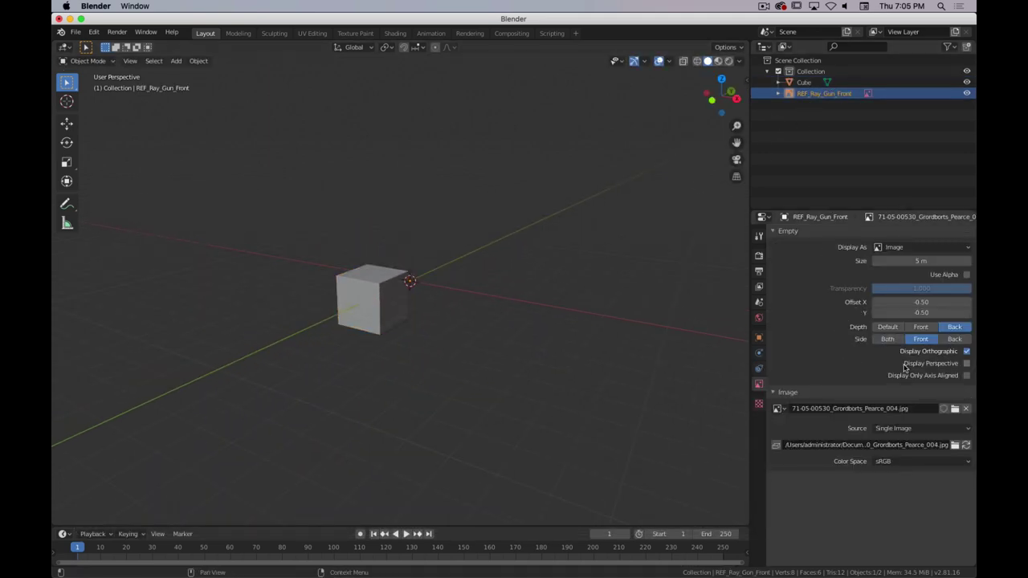
{"action": "left_click", "coordinate": [968, 364]}
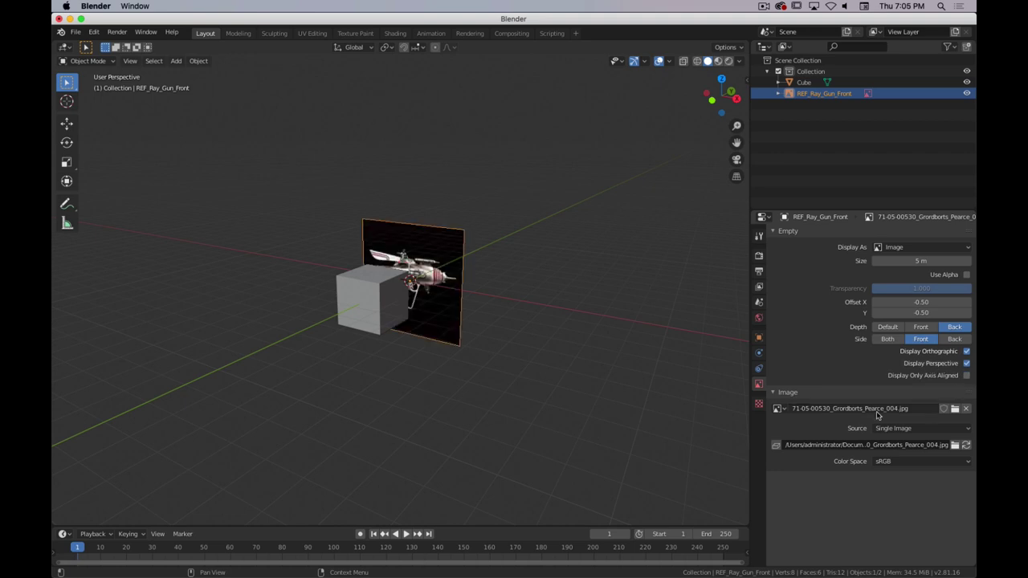
{"action": "middle_click_drag", "start_coordinate": [731, 321], "coordinate": [487, 329]}
{"action": "scroll", "coordinate": [337, 350], "scroll_direction": "up", "scroll_amount": 3}
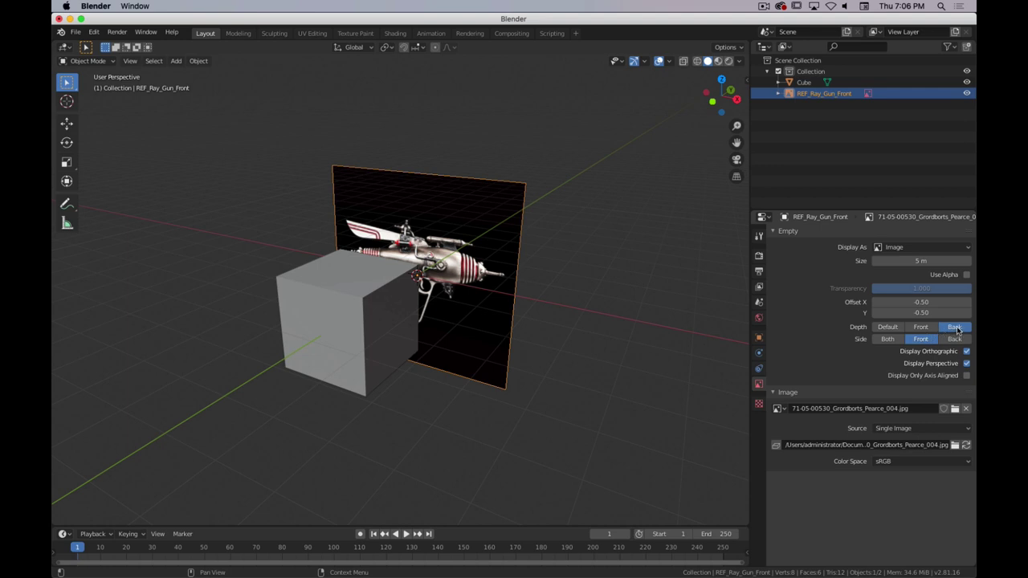
- Move the cube along the Y axis to behind the reference image and check its position from the side
{"action": "left_click", "coordinate": [333, 315]}
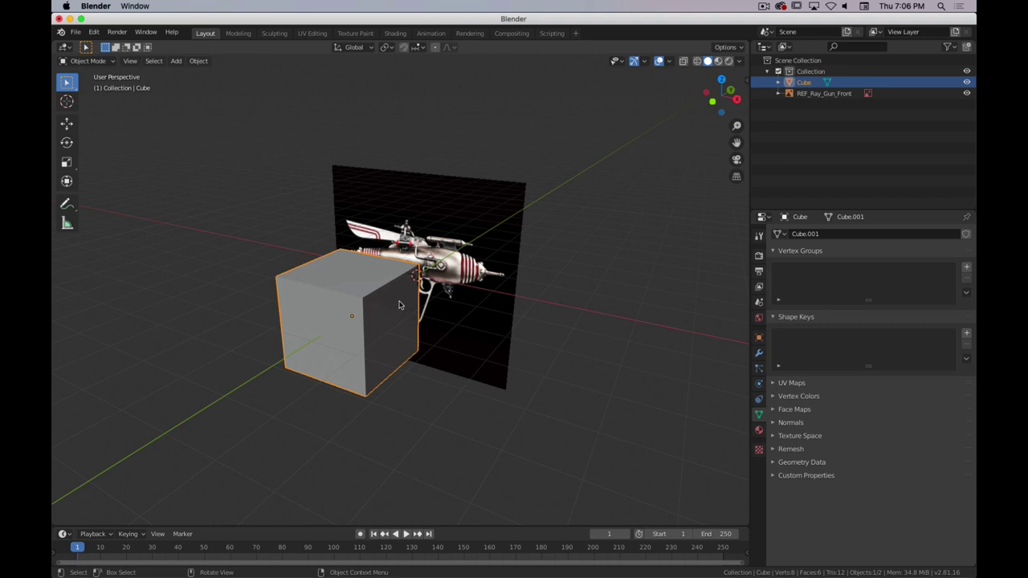
{"action": "key", "text": "g"}
{"action": "key", "text": "y"}
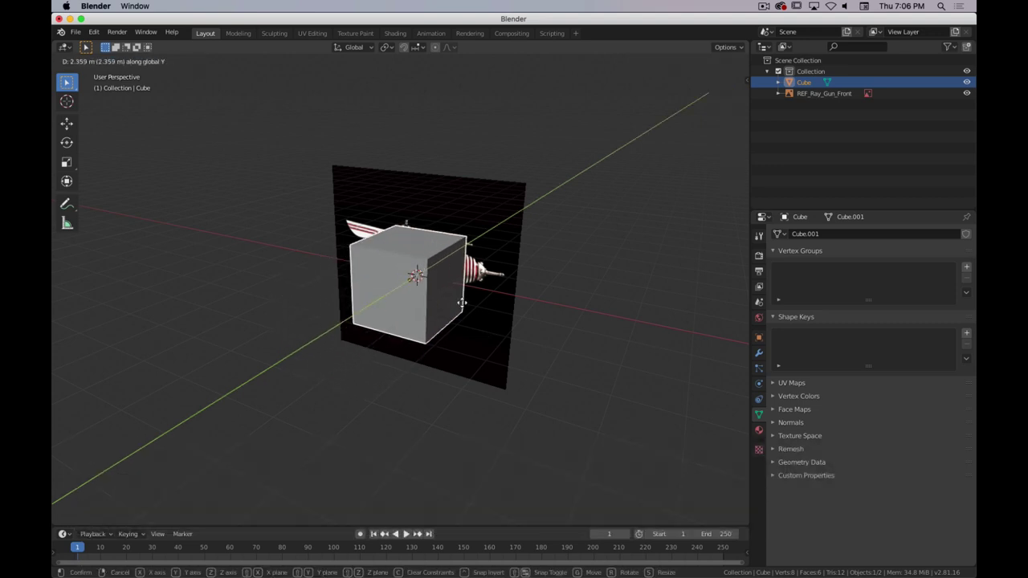
{"action": "left_click", "coordinate": [566, 278]}
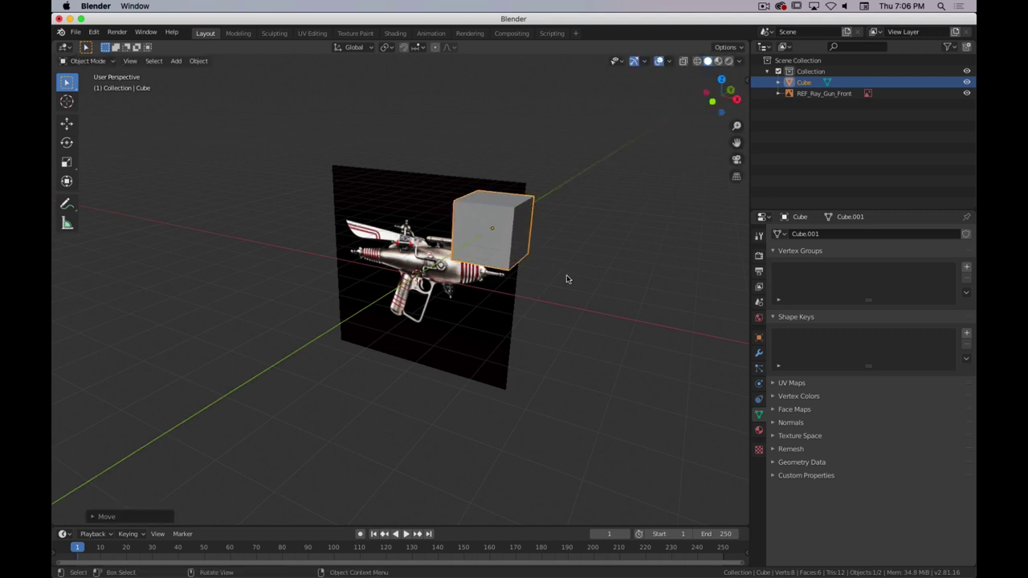
{"action": "middle_click_drag", "start_coordinate": [566, 279], "coordinate": [479, 286]}
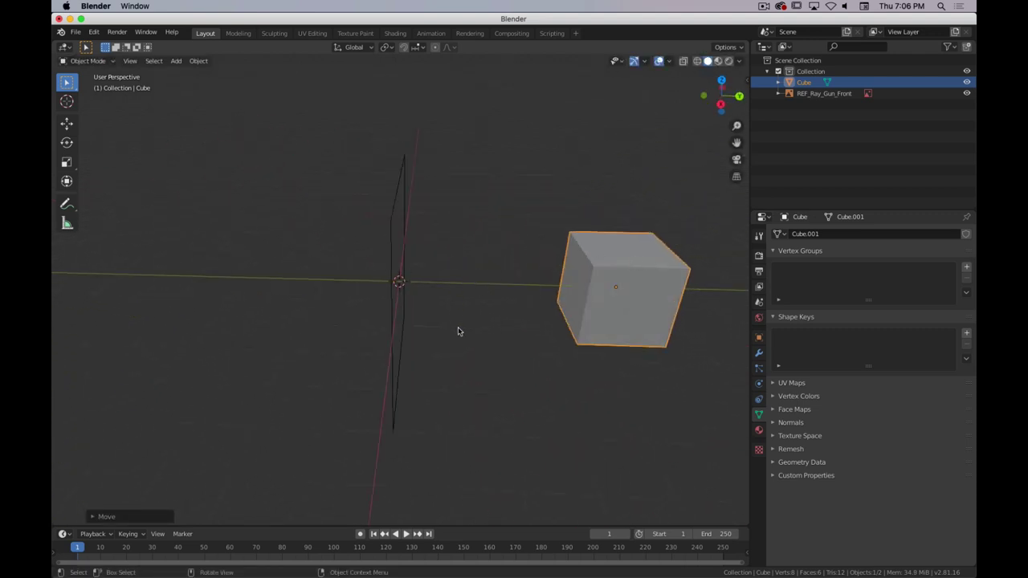
{"action": "middle_click_drag", "start_coordinate": [458, 331], "coordinate": [570, 310]}
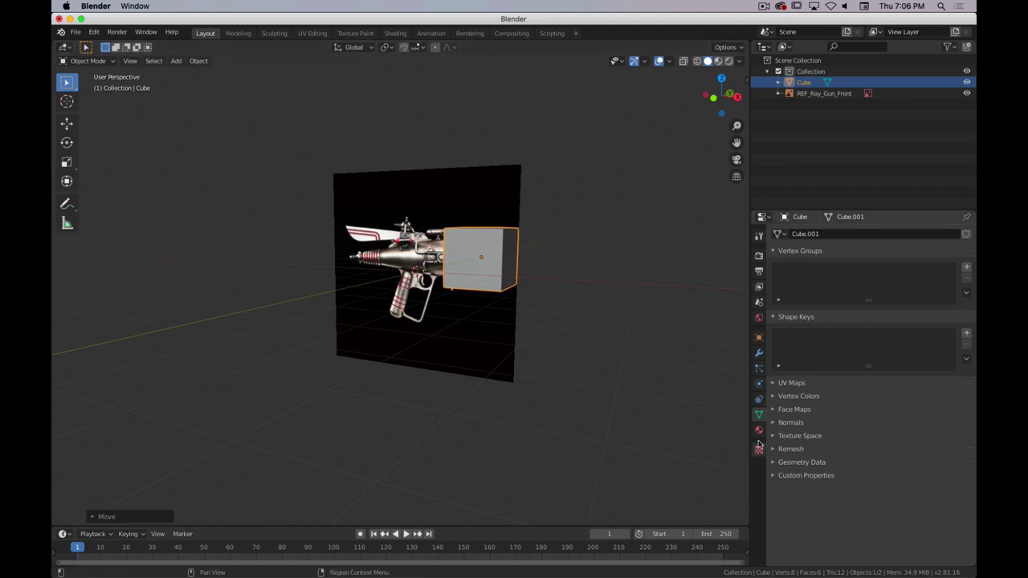
- Set the depth of the REF_Ray_Gun_Front image to Front
{"action": "left_click", "coordinate": [501, 330]}
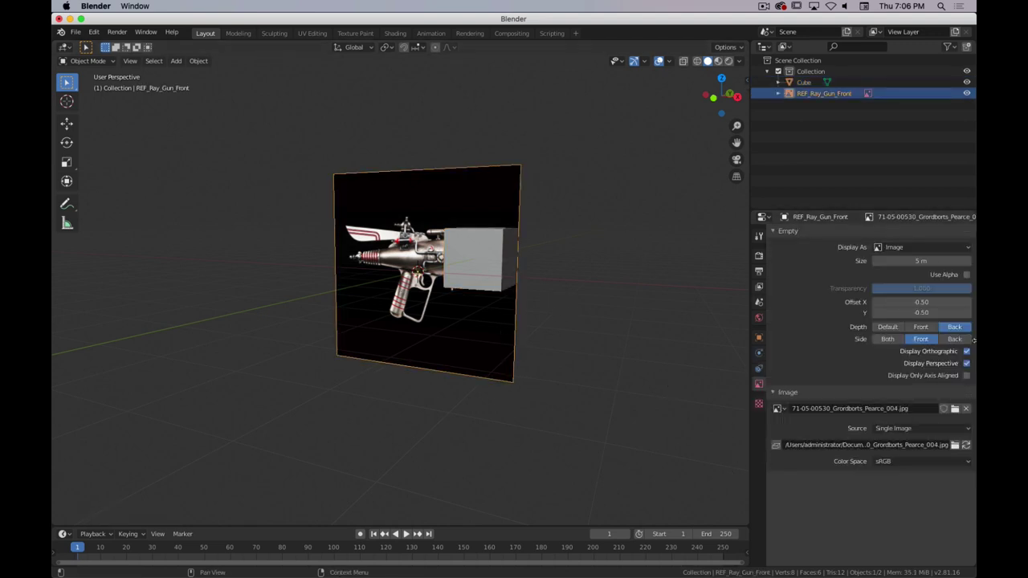
{"action": "left_click", "coordinate": [928, 327]}
{"action": "key", "text": "super+z"}
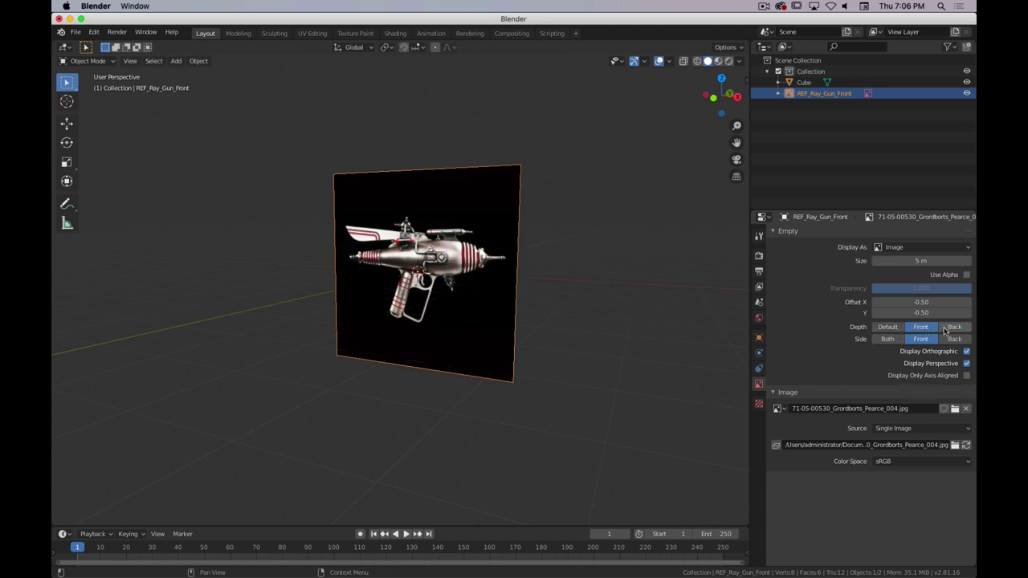
- Try the Front and Default depth options for the REF_Ray_Gun_Front image, then set its depth to Back
{"action": "left_click", "coordinate": [925, 330]}
{"action": "left_click", "coordinate": [888, 327]}
{"action": "mouse_move", "coordinate": [659, 305]}
{"action": "middle_mouse_down"}
{"action": "mouse_move", "coordinate": [455, 306]}
{"action": "mouse_move", "coordinate": [654, 317]}
{"action": "mouse_move", "coordinate": [641, 297]}
{"action": "middle_mouse_up"}
{"action": "left_click", "coordinate": [954, 328]}
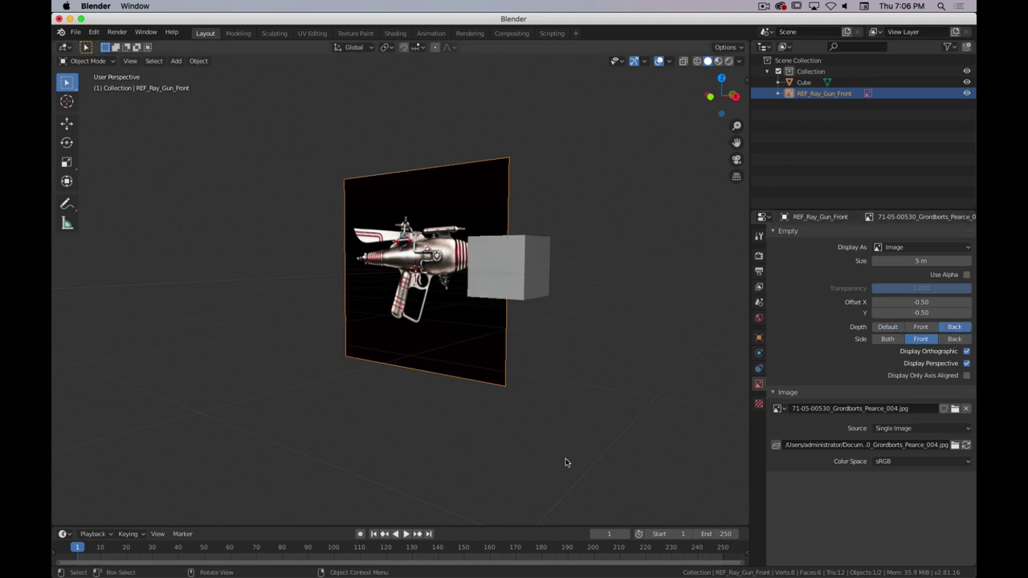
{"action": "middle_click_drag", "start_coordinate": [590, 314], "coordinate": [707, 362]}
- Try the Back and Both side options for the REF_Ray_Gun_Front image, then restore its side to Front
{"action": "left_click", "coordinate": [954, 339]}
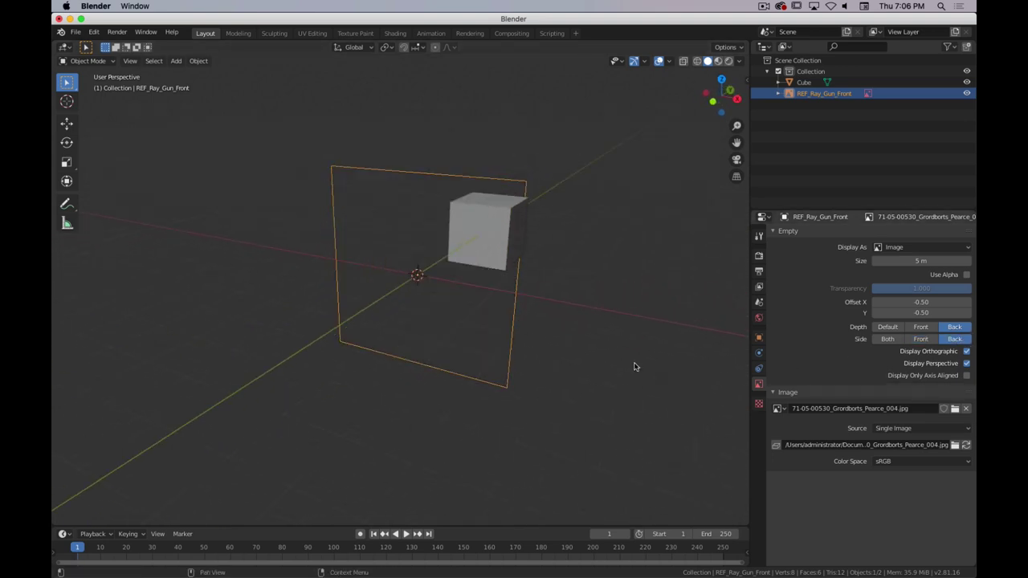
{"action": "middle_click_drag", "start_coordinate": [636, 362], "coordinate": [619, 347]}
{"action": "left_click", "coordinate": [888, 339]}
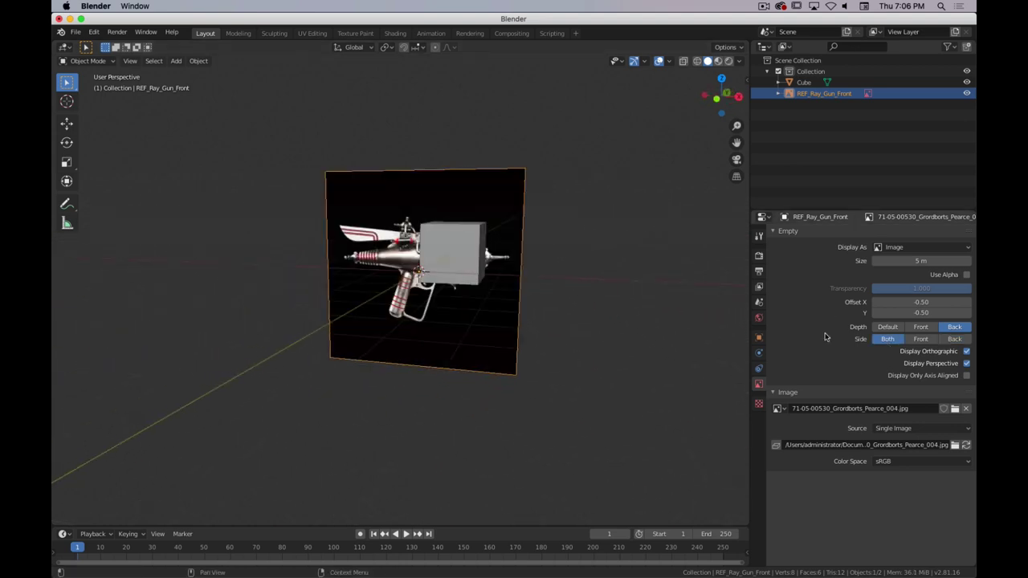
{"action": "middle_click_drag", "start_coordinate": [691, 325], "coordinate": [460, 283]}
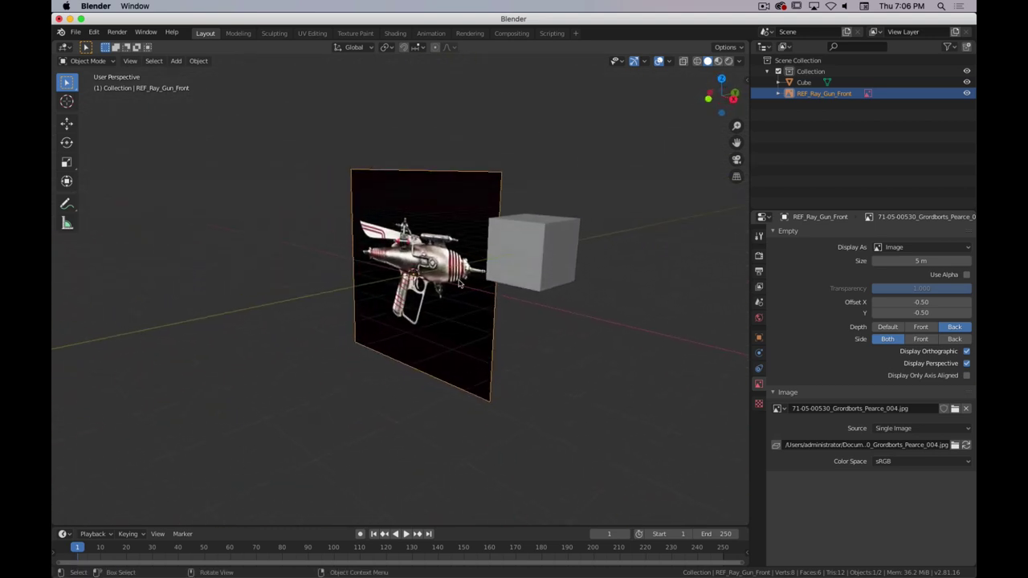
{"action": "scroll", "coordinate": [459, 283], "scroll_direction": "up", "scroll_amount": 5}
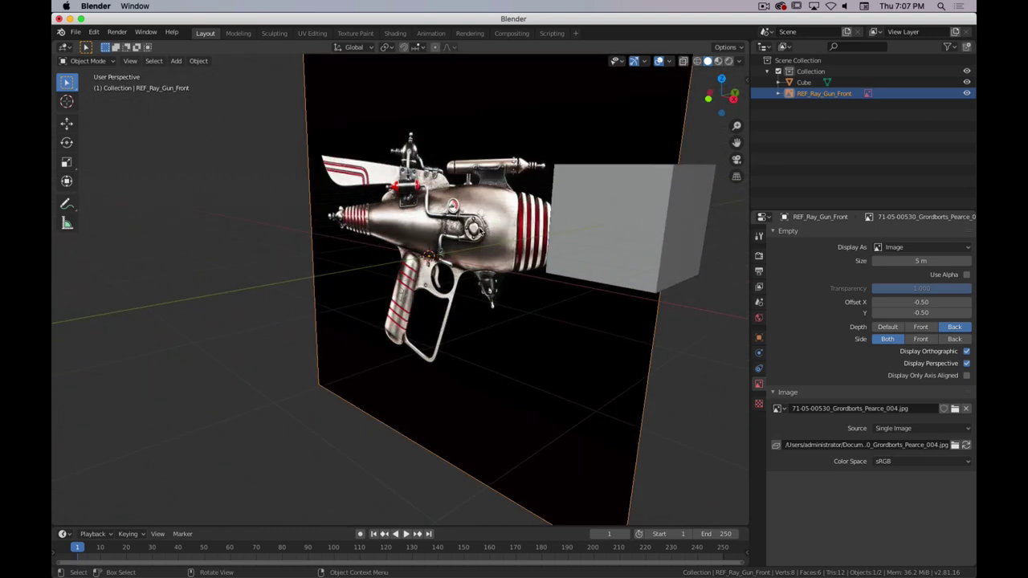
{"action": "left_click", "coordinate": [921, 339]}
{"action": "scroll", "coordinate": [669, 372], "scroll_direction": "down", "scroll_amount": 4}
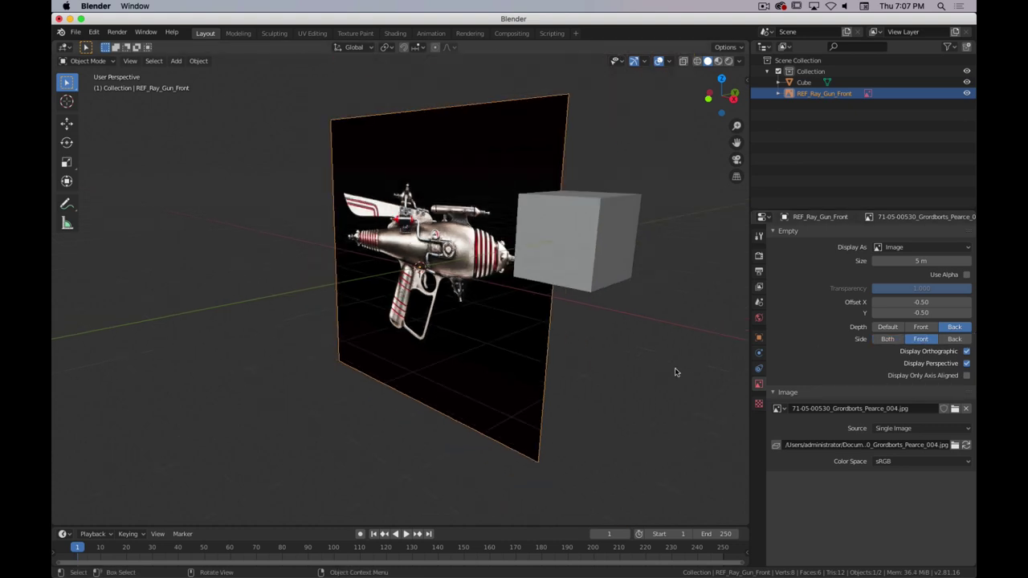
{"action": "middle_click_drag", "start_coordinate": [618, 399], "coordinate": [641, 397]}
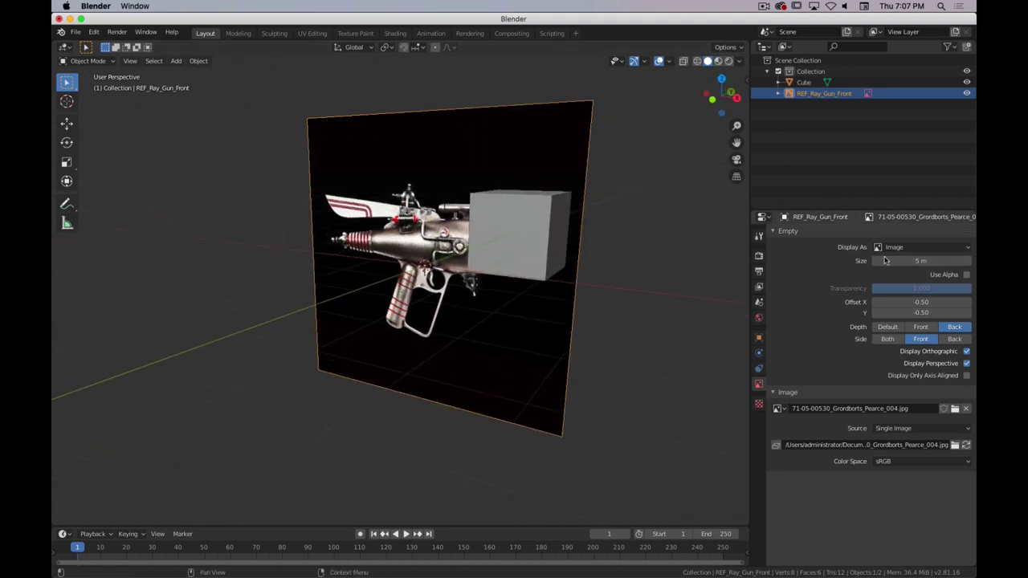
- Enable alpha for the REF_Ray_Gun_Front image and set its transparency to 0.6
{"action": "left_click", "coordinate": [967, 276]}
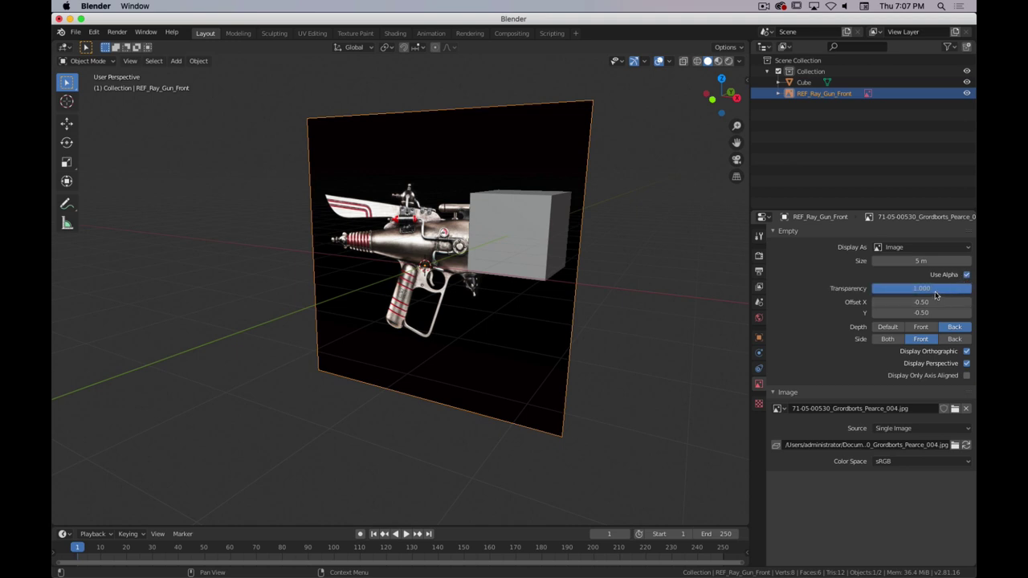
{"action": "left_click", "coordinate": [932, 289]}
{"action": "type", "text": "0.6"}
{"action": "key", "text": "Return"}
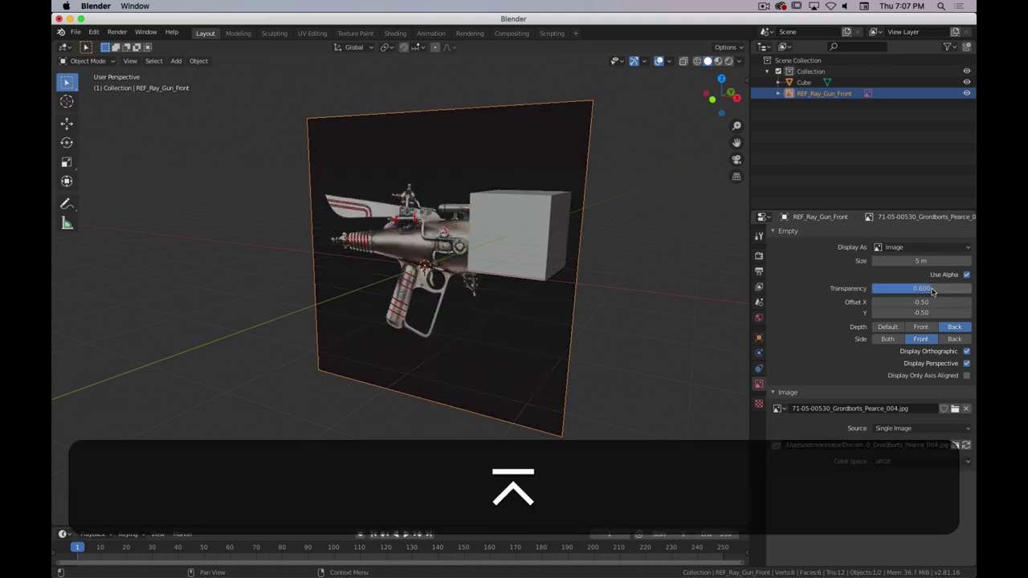
{"action": "middle_click_drag", "start_coordinate": [511, 337], "coordinate": [605, 310]}
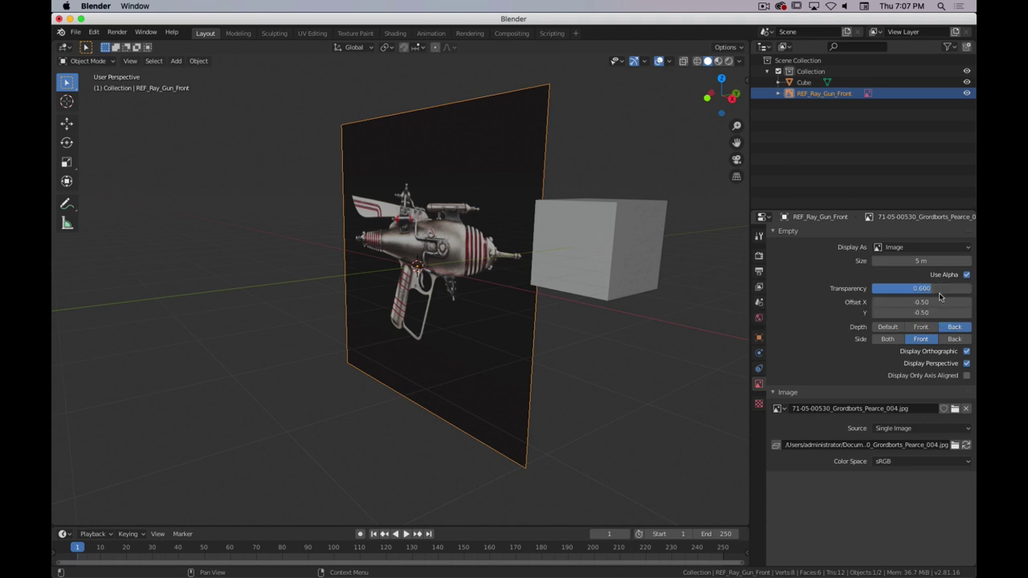
{"action": "middle_click_drag", "start_coordinate": [602, 318], "coordinate": [572, 306]}
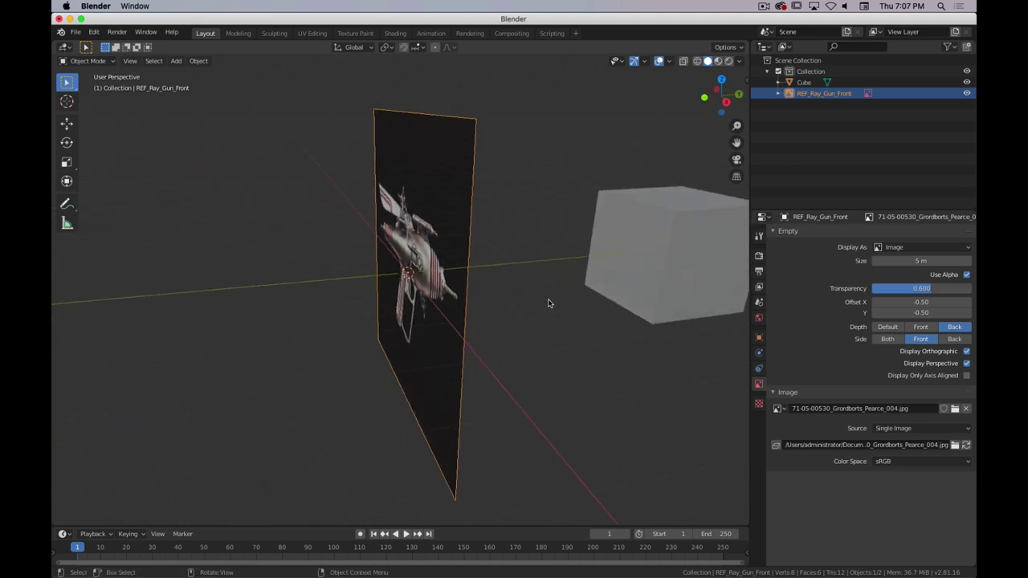
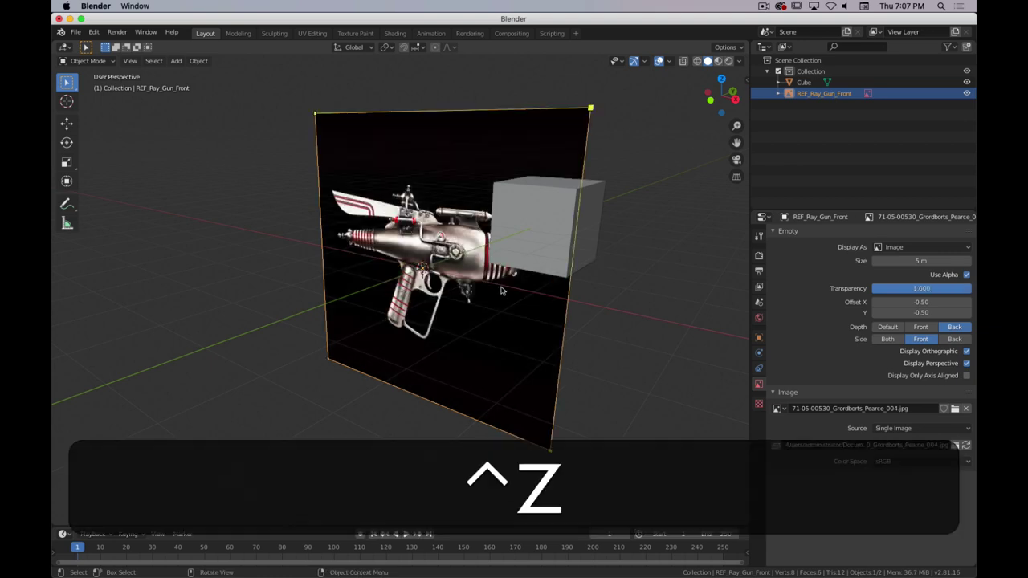
- Delete the cube and switch to the front orthographic view
{"action": "left_click", "coordinate": [611, 241]}
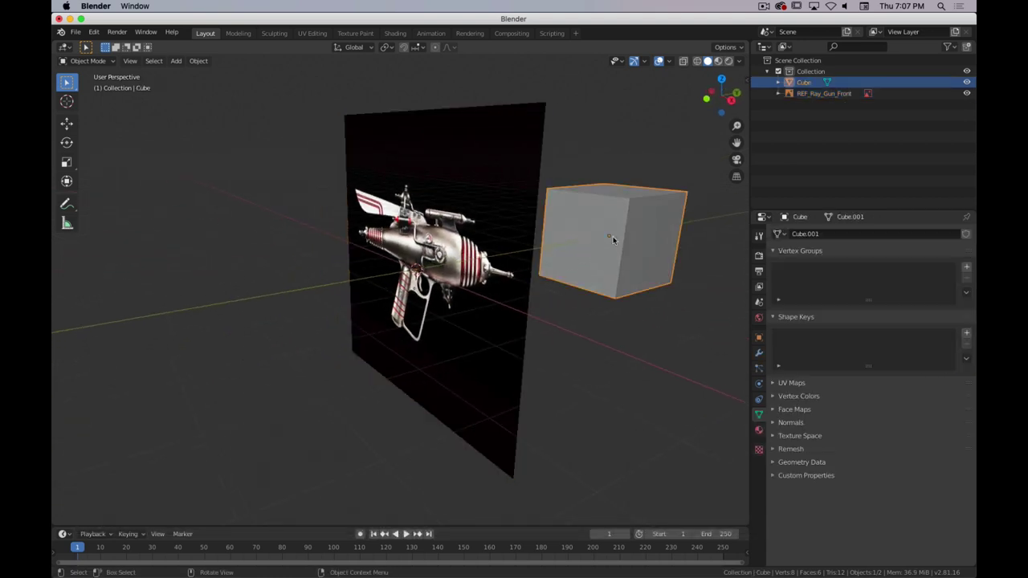
{"action": "key", "text": "x"}
{"action": "left_click", "coordinate": [613, 241]}
{"action": "key", "text": "KP_1"}
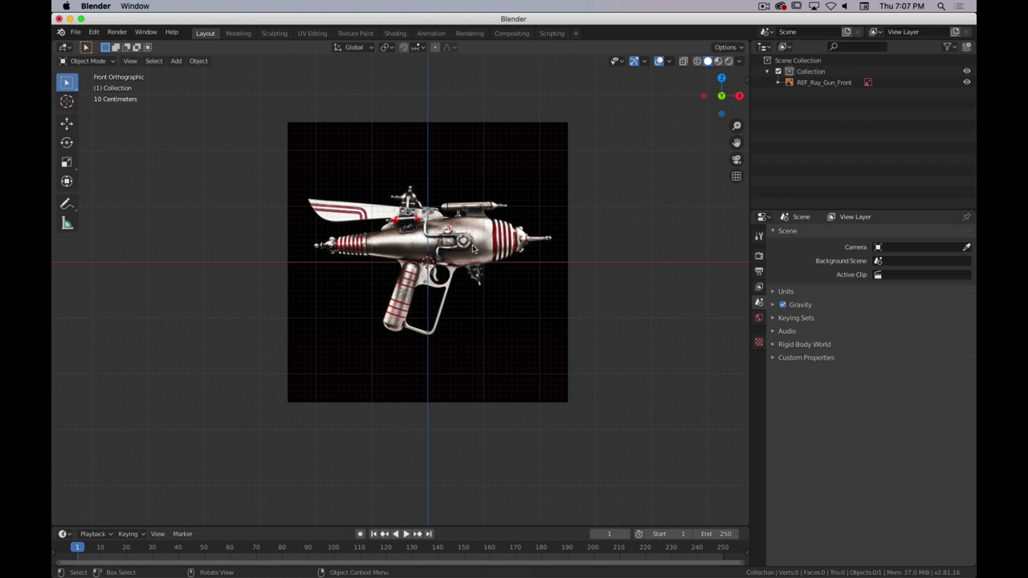
- Add 71-05-00530_Grordborts_Pearce_005.jpg as a background image, choosing it with the files displayed as thumbnails
{"action": "key", "text": "shift"}
{"action": "key", "text": "shift+a"}
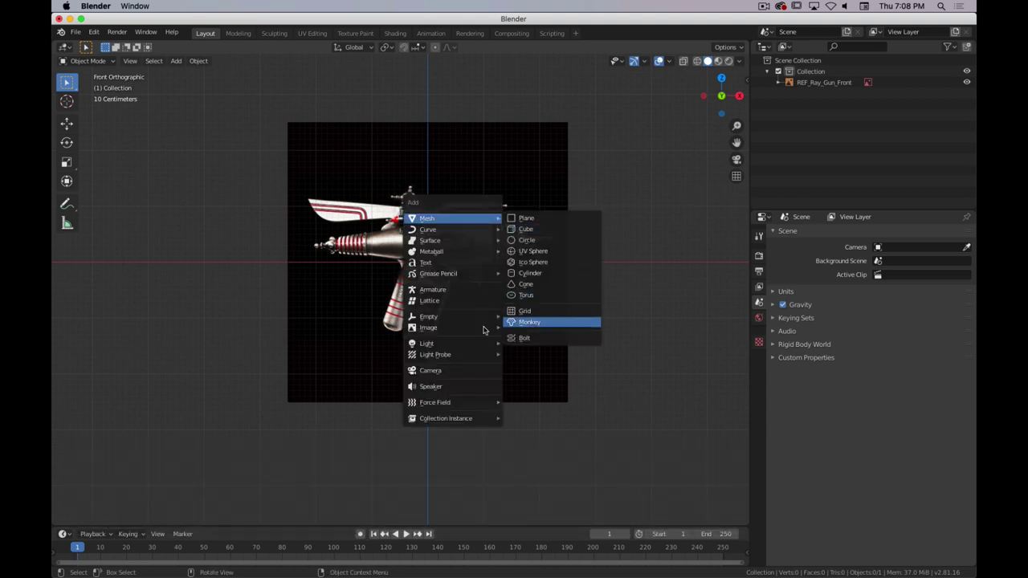
{"action": "mouse_move", "coordinate": [462, 330]}
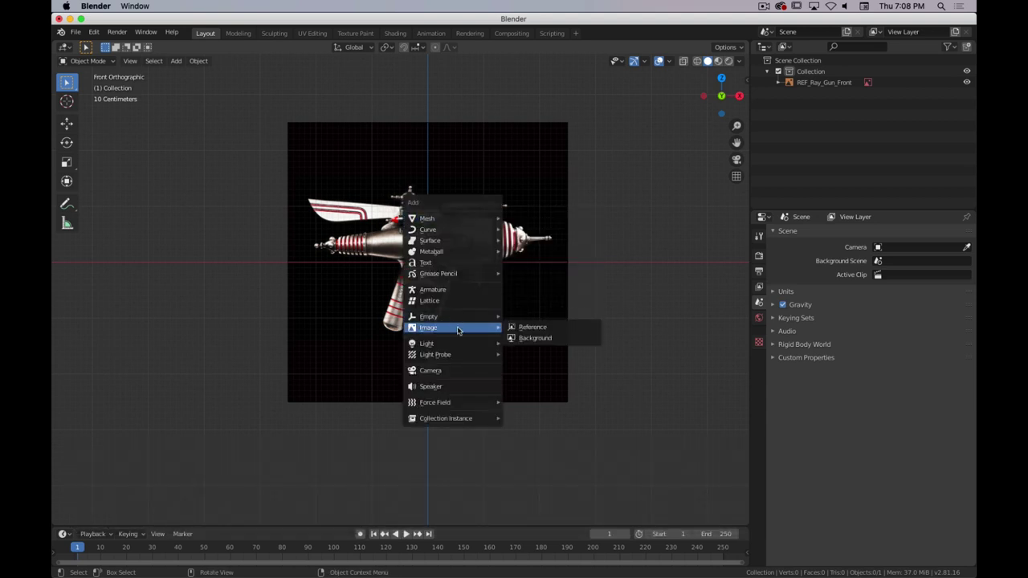
{"action": "left_click", "coordinate": [560, 342]}
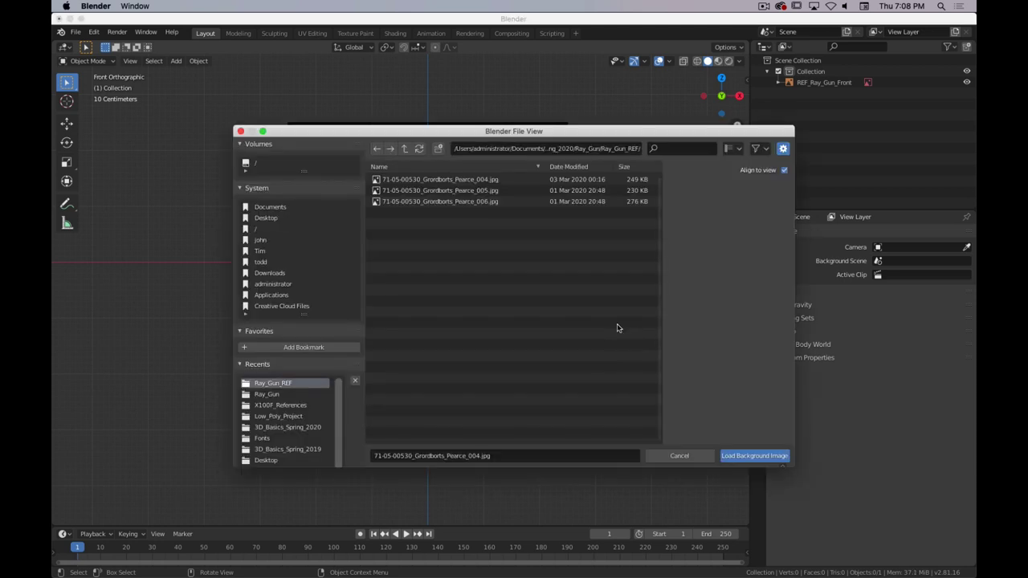
{"action": "left_click", "coordinate": [496, 192]}
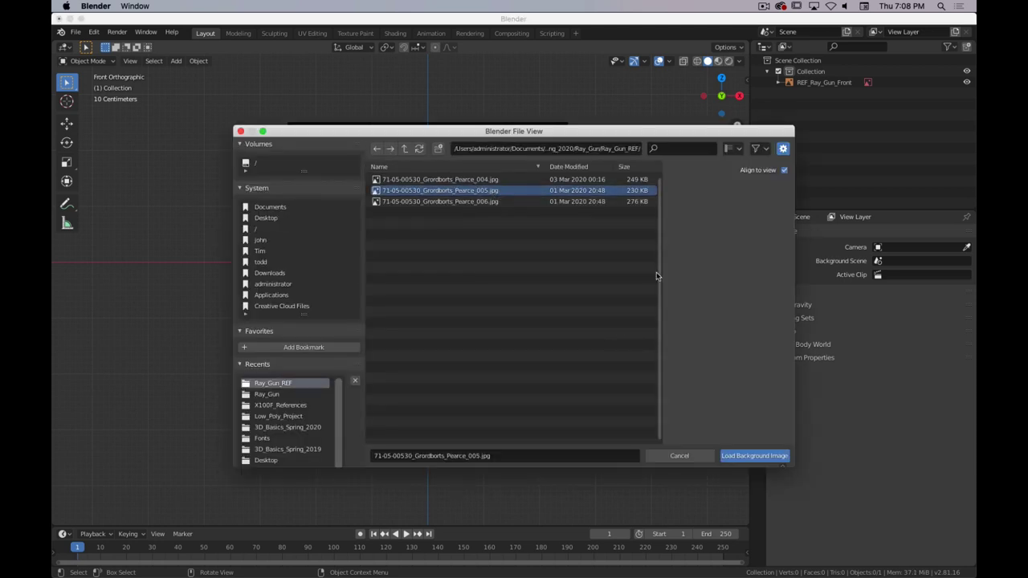
{"action": "left_click", "coordinate": [737, 152]}
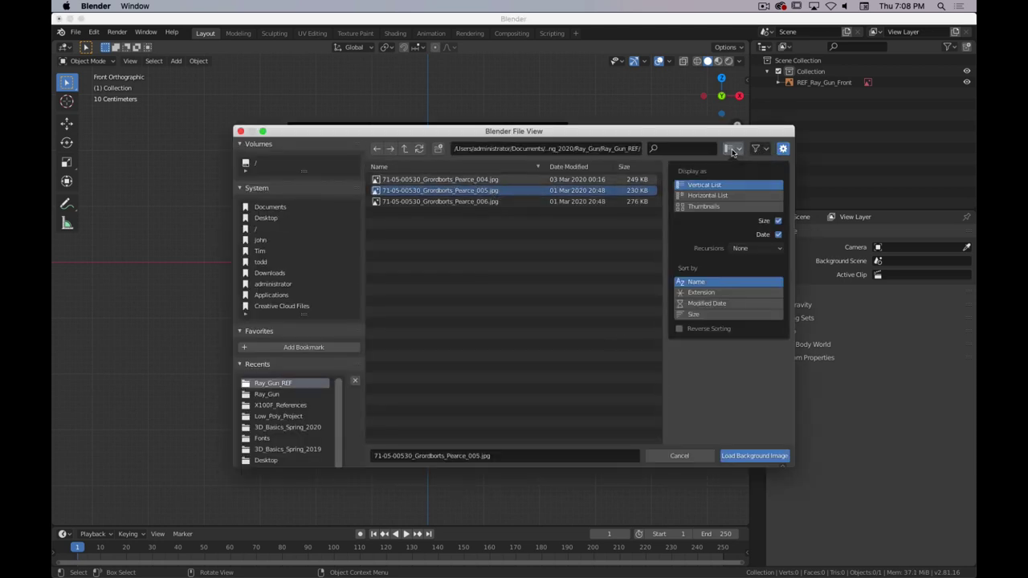
{"action": "left_click", "coordinate": [731, 206]}
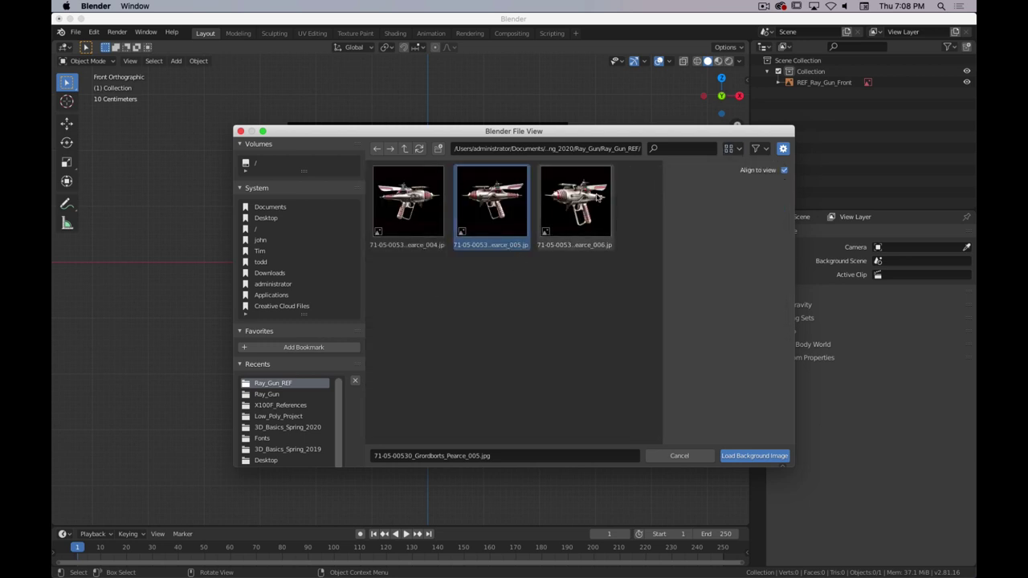
{"action": "left_click", "coordinate": [730, 151]}
{"action": "left_click", "coordinate": [731, 152]}
{"action": "left_click", "coordinate": [731, 153]}
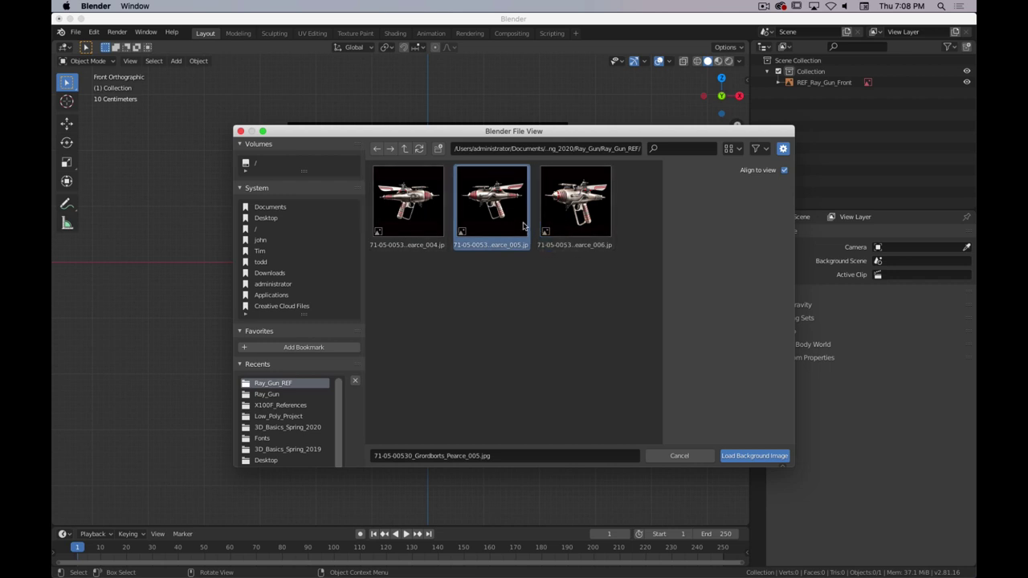
{"action": "left_click", "coordinate": [741, 456]}
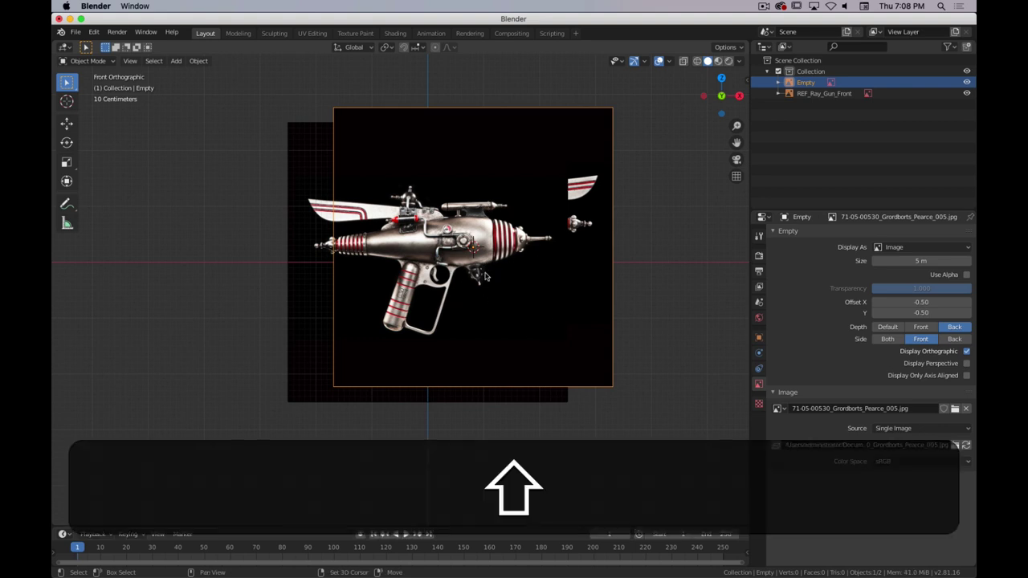
- Reset the 3D cursor to the world origin and snap the newly added background image to it
{"action": "key", "text": "shift+c"}
{"action": "scroll", "coordinate": [345, 293], "scroll_direction": "up", "scroll_amount": 1}
{"action": "middle_click_drag", "start_coordinate": [474, 153], "coordinate": [535, 107], "text": "shift"}
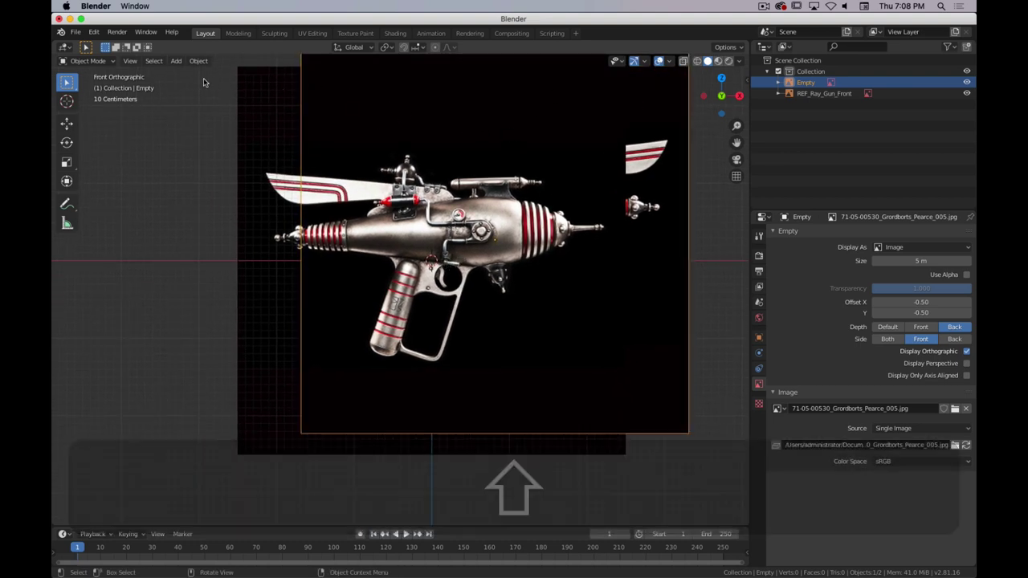
{"action": "left_click", "coordinate": [198, 61]}
{"action": "mouse_move", "coordinate": [211, 96]}
{"action": "mouse_move", "coordinate": [227, 73]}
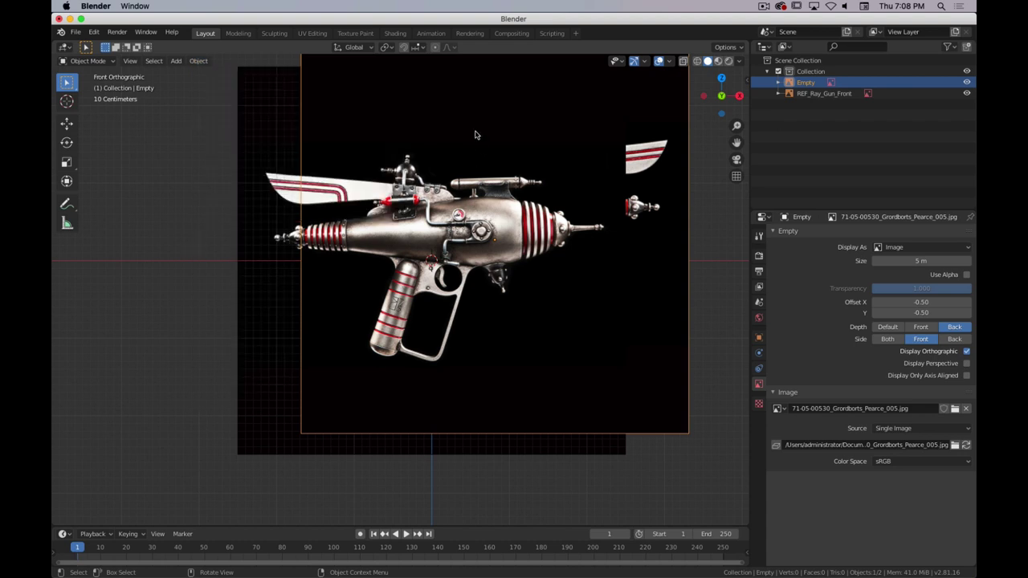
{"action": "key", "text": "shift+s"}
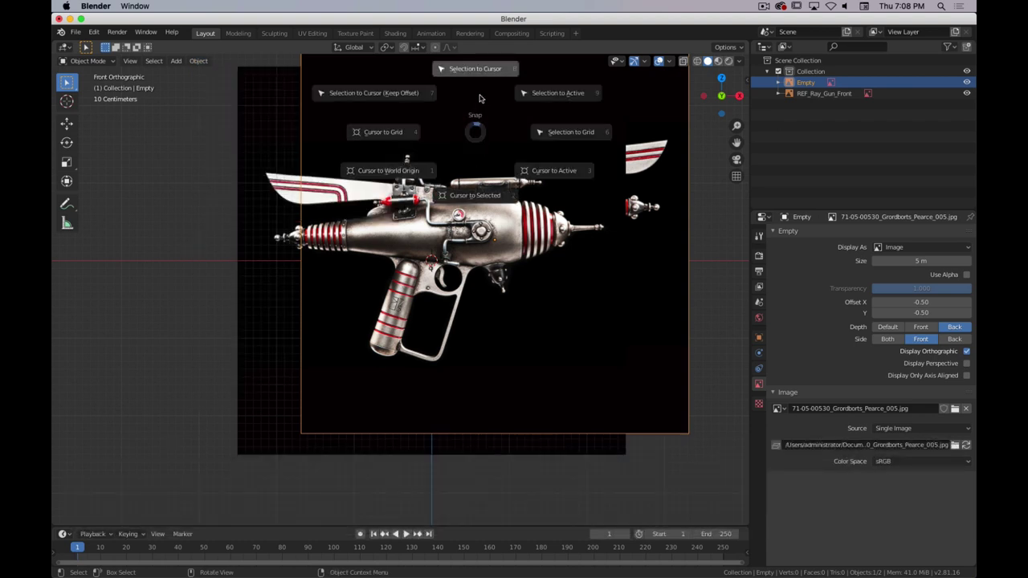
{"action": "left_click", "coordinate": [481, 70]}
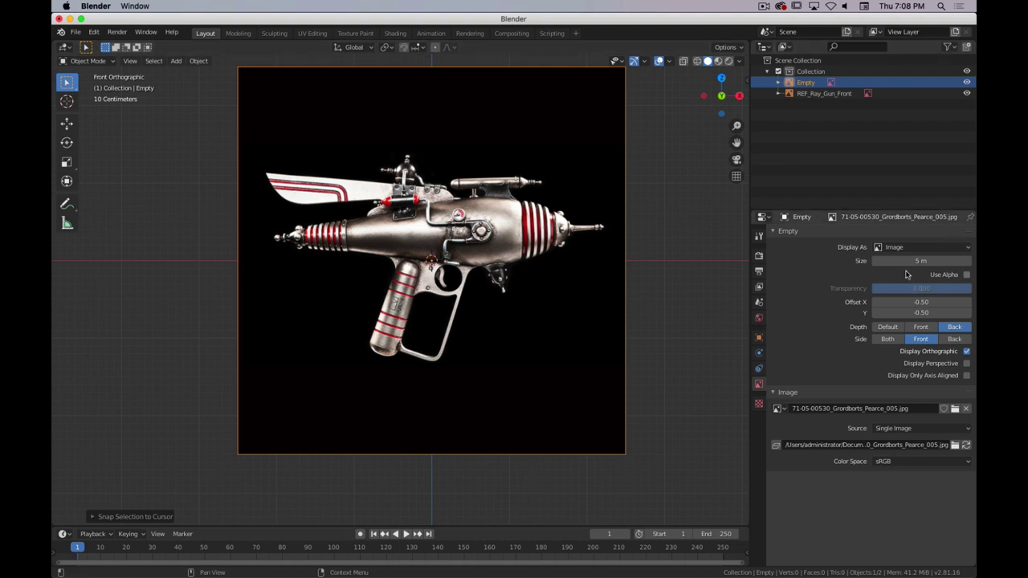
- Enable alpha for the Pearce_005 image with a transparency of about 0.514 and set its side to Back
{"action": "left_click", "coordinate": [966, 274]}
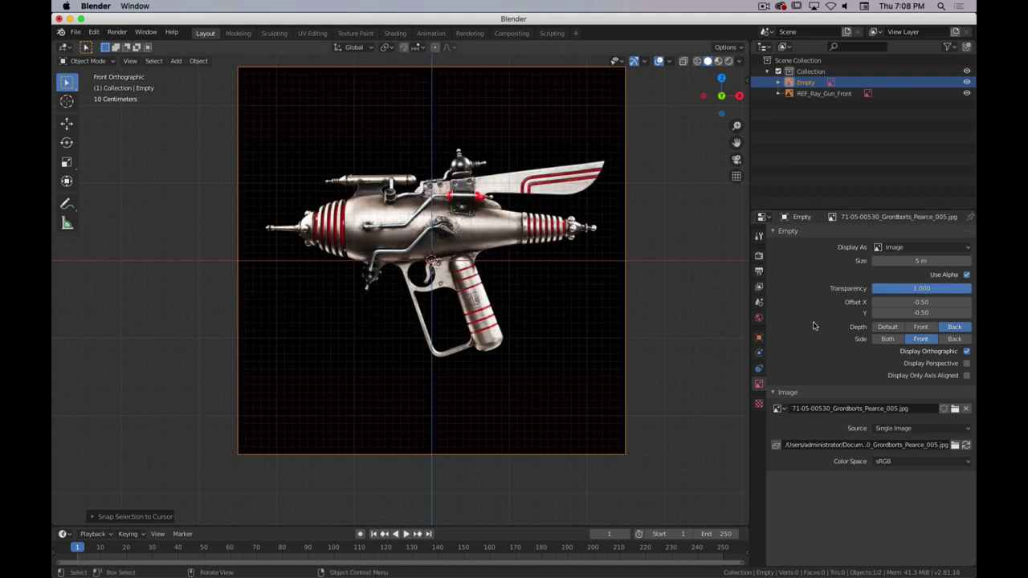
{"action": "left_click_drag", "start_coordinate": [922, 288], "coordinate": [883, 289]}
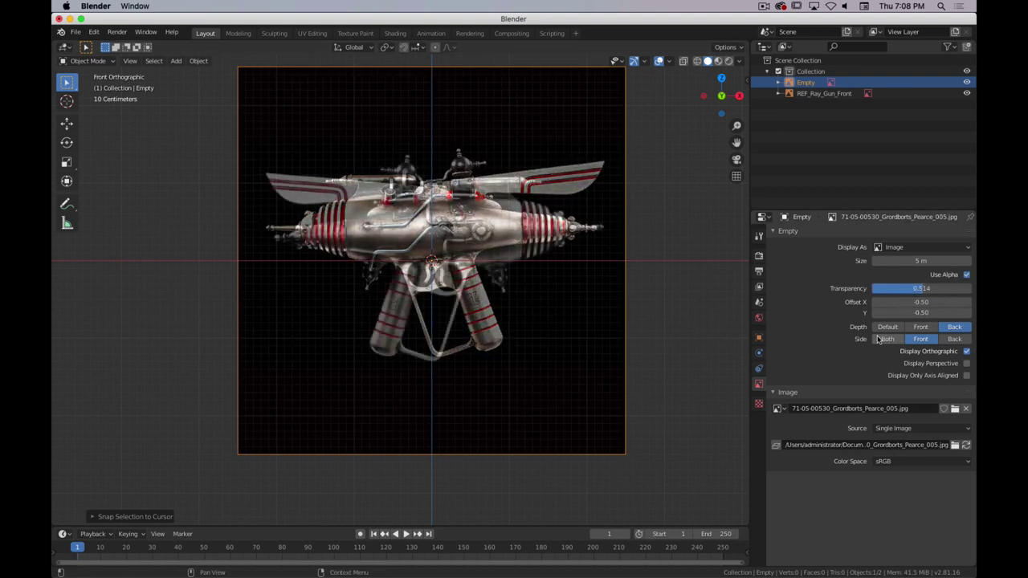
{"action": "left_click", "coordinate": [956, 339]}
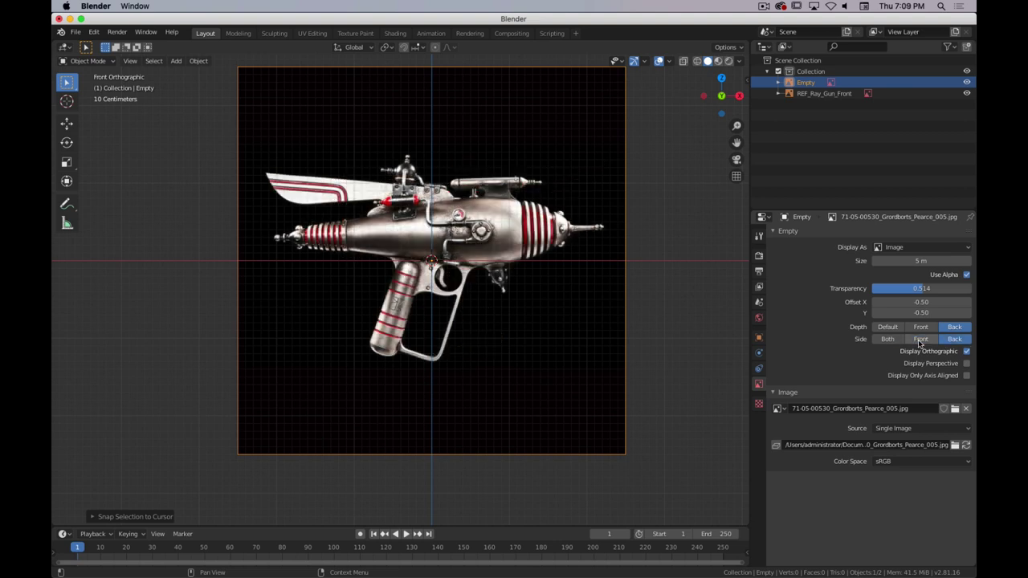
- Enable perspective display for the Pearce_005 image and check it from an angled view
{"action": "middle_click_drag", "start_coordinate": [670, 230], "coordinate": [594, 256]}
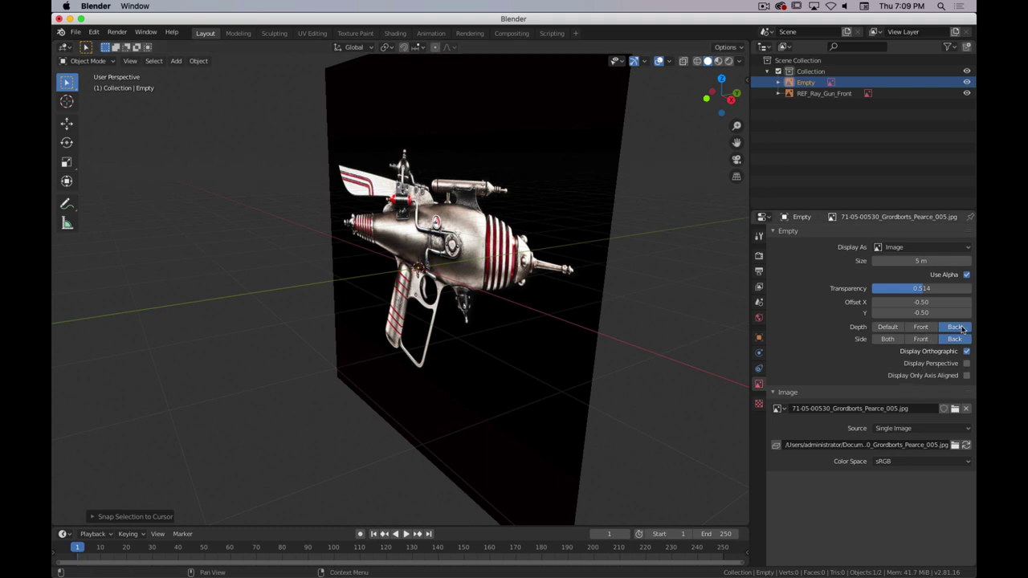
{"action": "left_click", "coordinate": [967, 363]}
{"action": "middle_click_drag", "start_coordinate": [723, 343], "coordinate": [699, 317]}
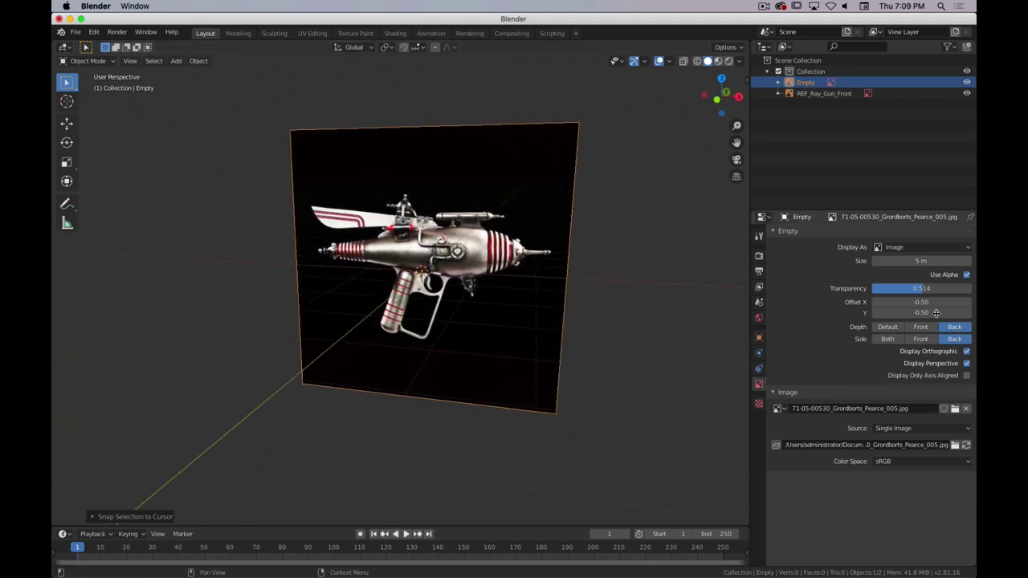
{"action": "middle_click_drag", "start_coordinate": [599, 267], "coordinate": [549, 275]}
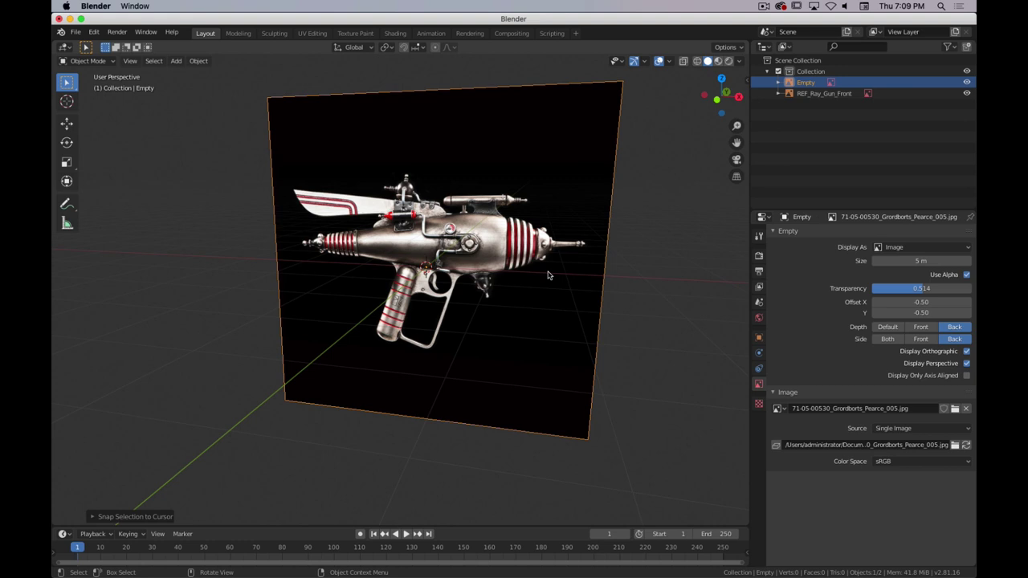
- Try the Both side option for the Pearce_005 image, then restore its side to Back
{"action": "left_click", "coordinate": [888, 339]}
{"action": "mouse_move", "coordinate": [547, 319]}
{"action": "middle_mouse_down"}
{"action": "mouse_move", "coordinate": [575, 307]}
{"action": "mouse_move", "coordinate": [558, 312]}
{"action": "middle_mouse_up"}
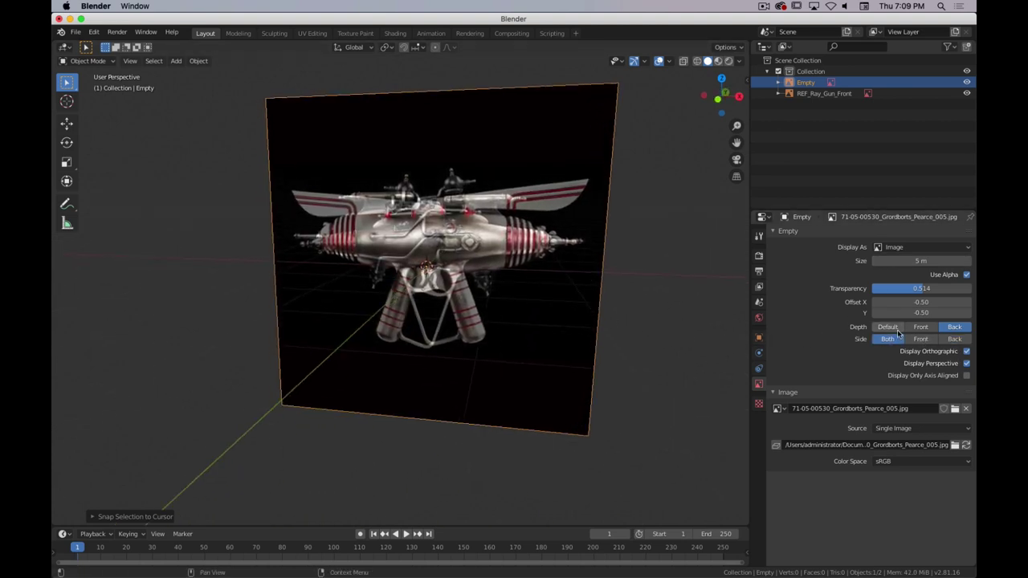
{"action": "middle_click_drag", "start_coordinate": [643, 329], "coordinate": [587, 333]}
{"action": "left_click", "coordinate": [954, 339]}
{"action": "middle_click_drag", "start_coordinate": [658, 349], "coordinate": [438, 335]}
- Rename the Empty holding the Pearce_005 image as REF_Ray_Gun_Back
{"action": "double_click", "coordinate": [844, 82]}
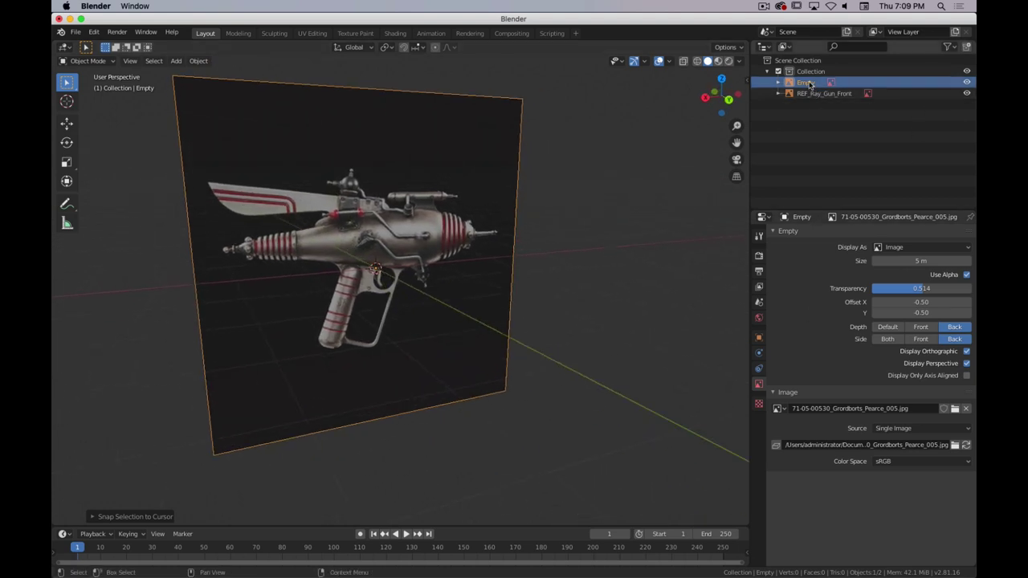
{"action": "type", "text": "REF_R"}
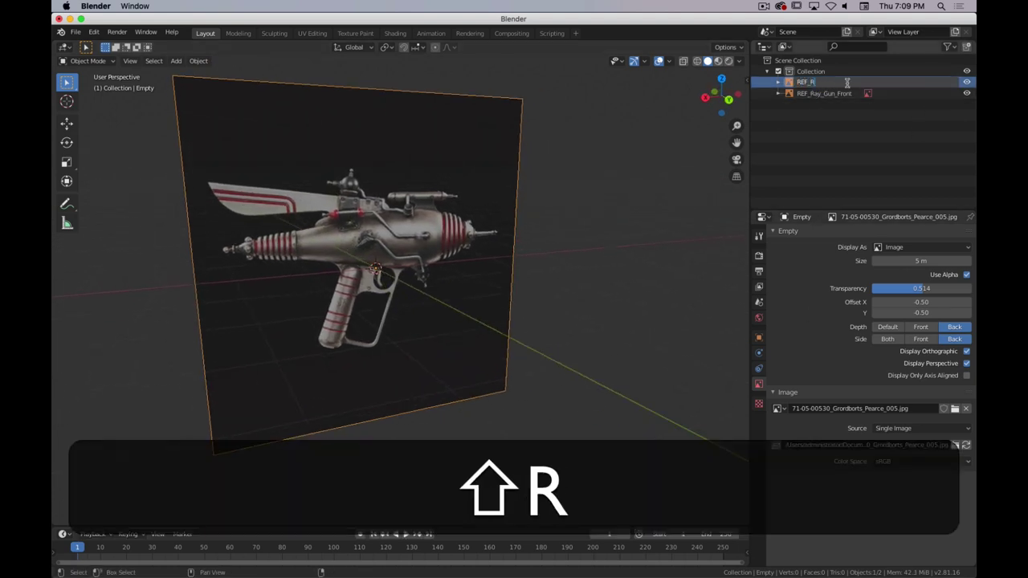
{"action": "type", "text": "ay_Gun_"}
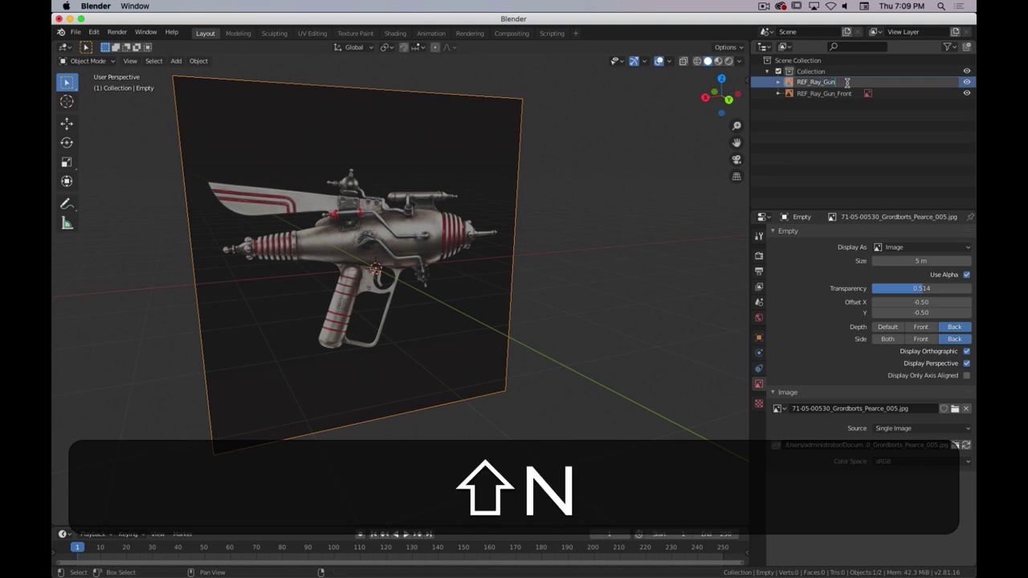
{"action": "type", "text": "Back"}
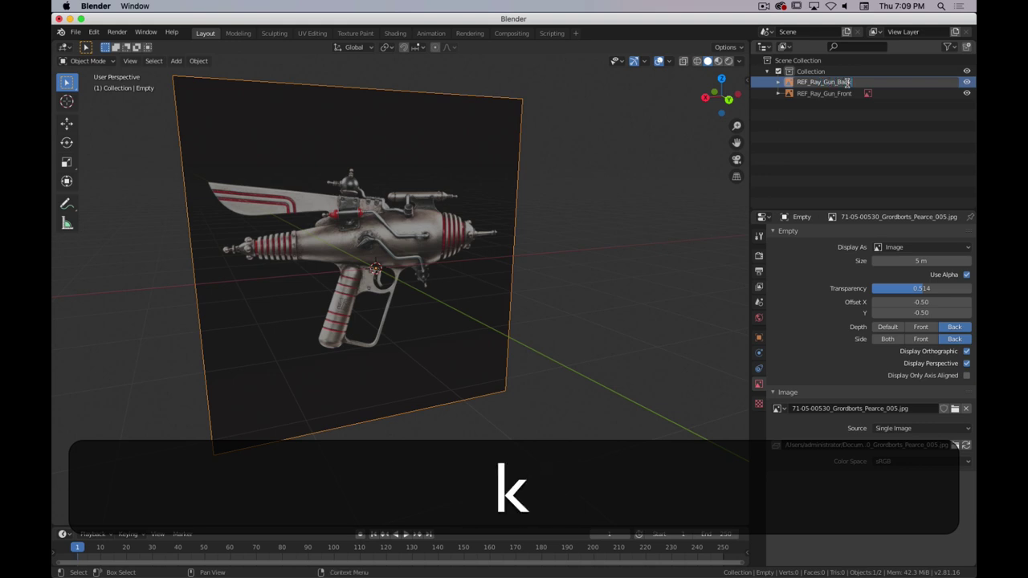
{"action": "key", "text": "Return"}
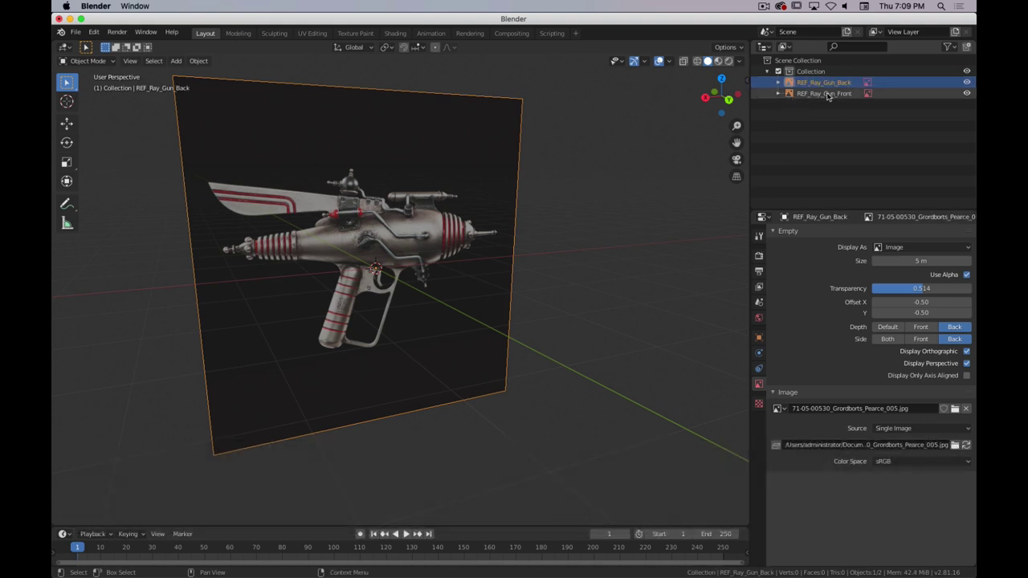
- Set the side of REF_Ray_Gun_Front to Both and lower its transparency value to make the image partly see-through
{"action": "left_click", "coordinate": [827, 94]}
{"action": "left_click", "coordinate": [888, 339]}
{"action": "left_click", "coordinate": [509, 300]}
{"action": "middle_click_drag", "start_coordinate": [509, 300], "coordinate": [573, 185]}
{"action": "left_click", "coordinate": [573, 185]}
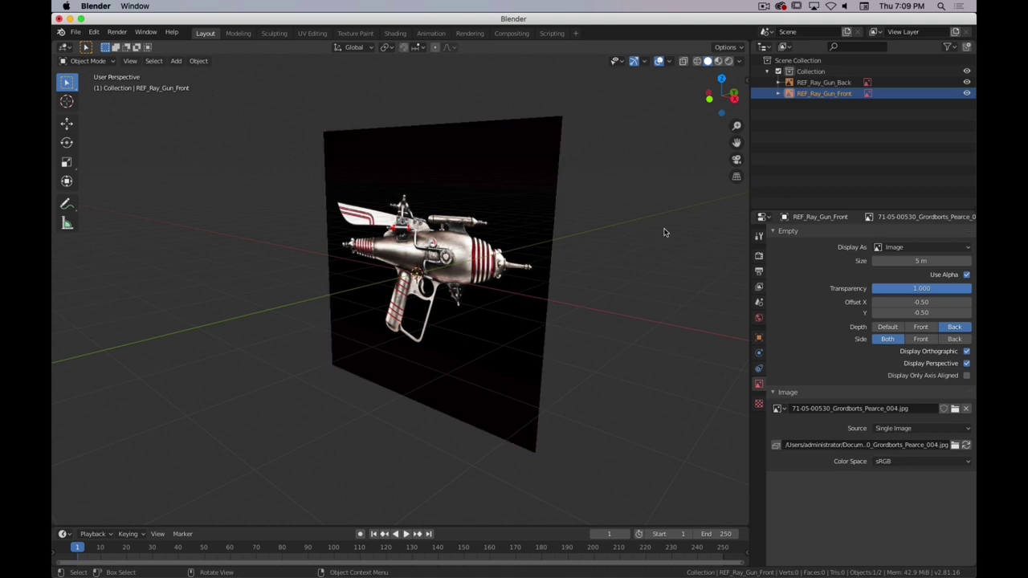
{"action": "left_click_drag", "start_coordinate": [969, 288], "coordinate": [927, 288]}
{"action": "middle_click_drag", "start_coordinate": [618, 326], "coordinate": [630, 267]}
{"action": "key", "text": "super+period"}
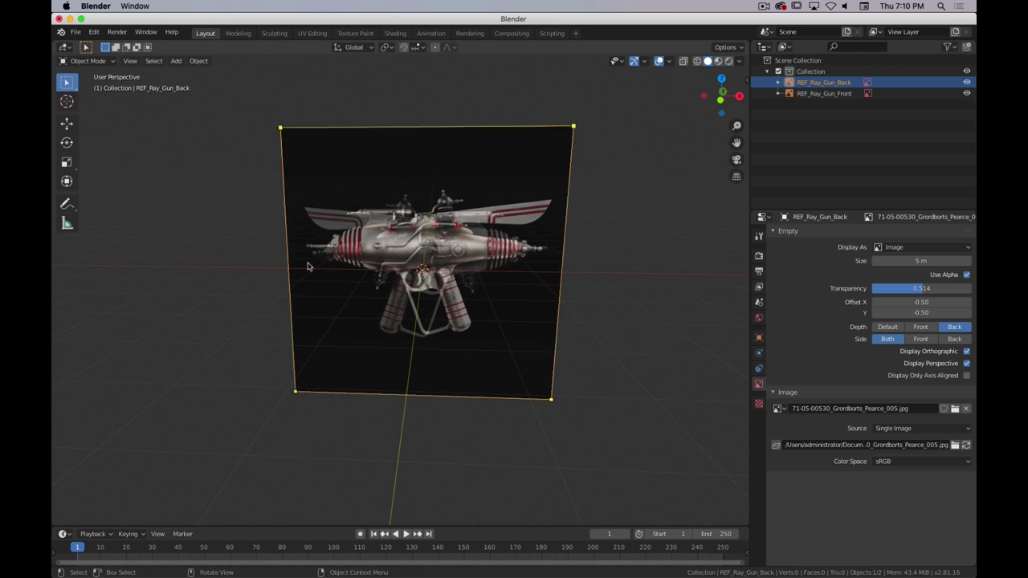
- Delete the REF_Ray_Gun_Back image from the scene
{"action": "left_click", "coordinate": [836, 93]}
{"action": "left_click", "coordinate": [836, 83]}
{"action": "key", "text": "Delete"}
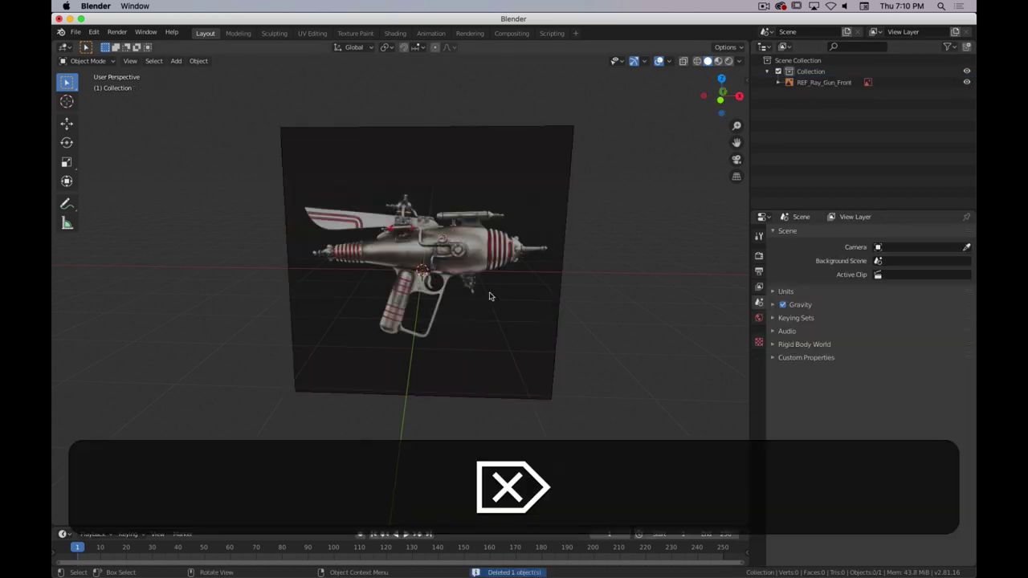
- Add 71-05-00530_Grordborts_Pearce_005.jpg as a background image aligned to the back orthographic view
{"action": "key", "text": "KP_1"}
{"action": "scroll", "coordinate": [487, 209], "scroll_direction": "up", "scroll_amount": 5}
{"action": "scroll", "coordinate": [541, 245], "scroll_direction": "down", "scroll_amount": 2}
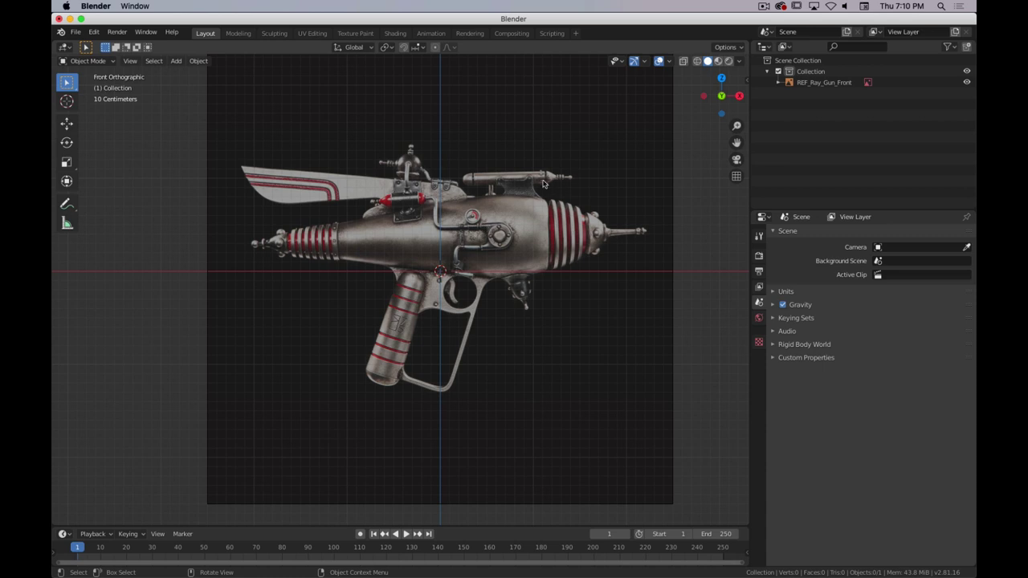
{"action": "key", "text": "ctrl"}
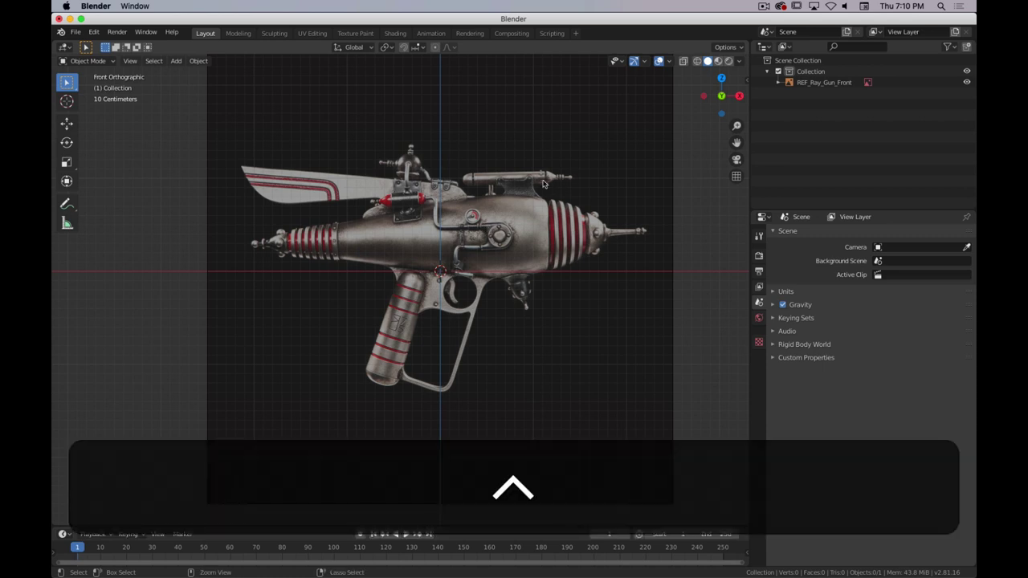
{"action": "key", "text": "ctrl+KP_1"}
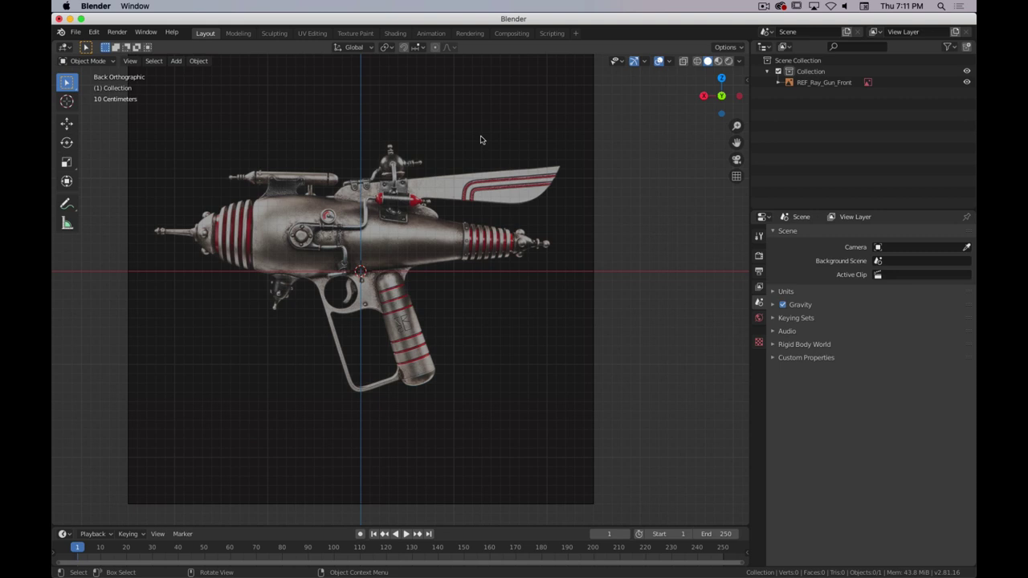
{"action": "key", "text": "grave"}
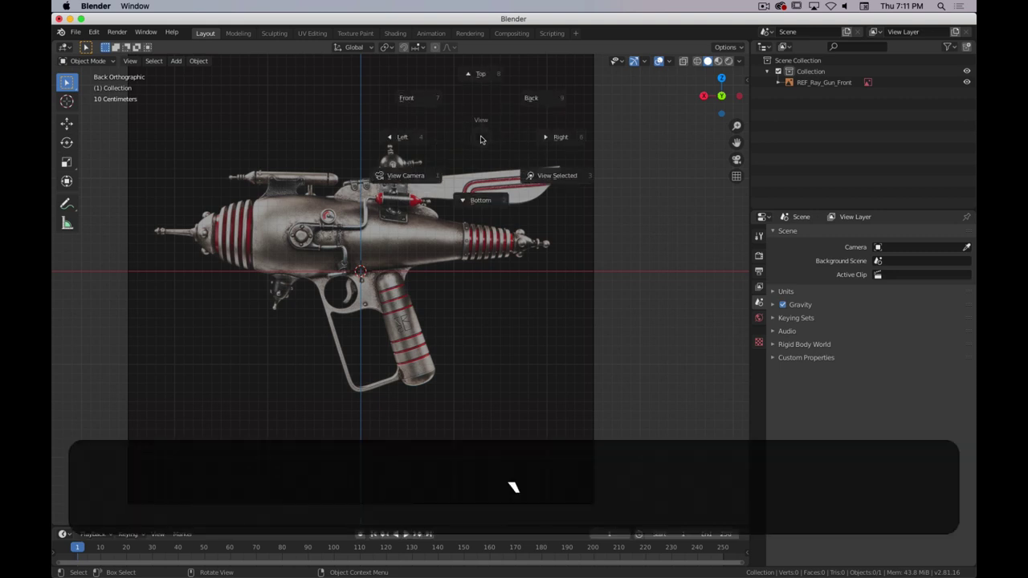
{"action": "left_click", "coordinate": [537, 101]}
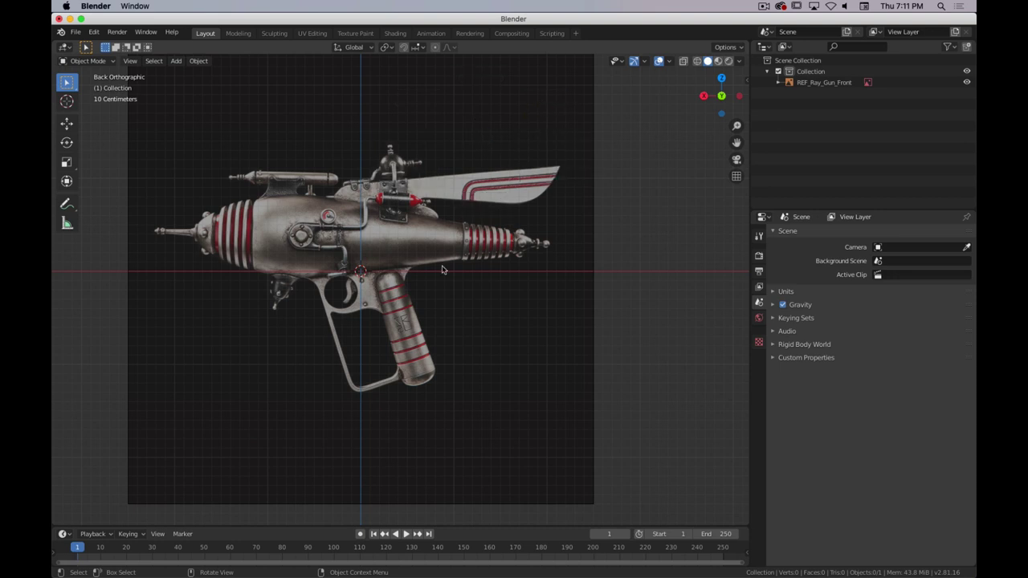
{"action": "middle_click_drag", "start_coordinate": [382, 256], "coordinate": [446, 276], "text": "shift"}
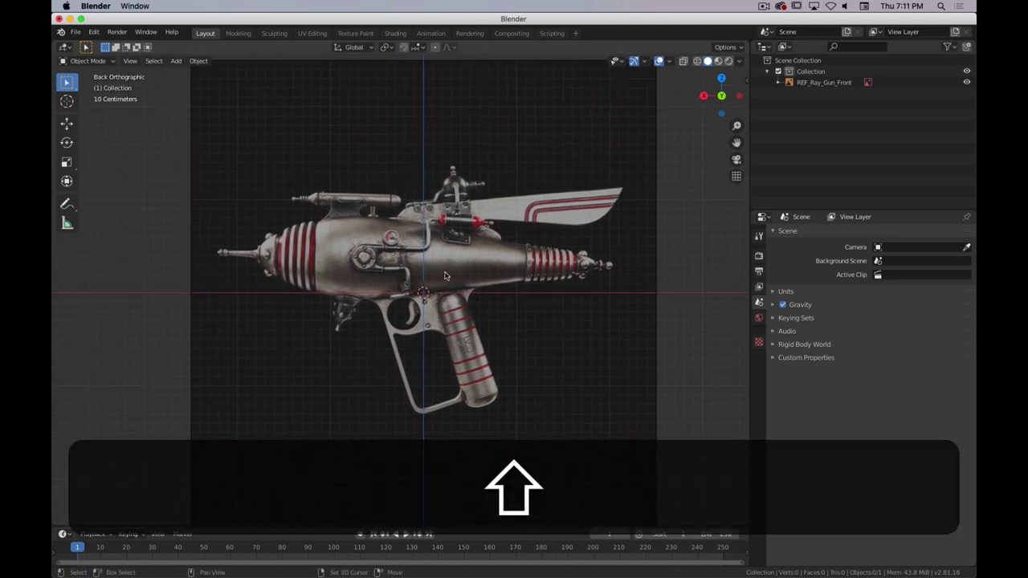
{"action": "key", "text": "shift+a"}
{"action": "mouse_move", "coordinate": [445, 273]}
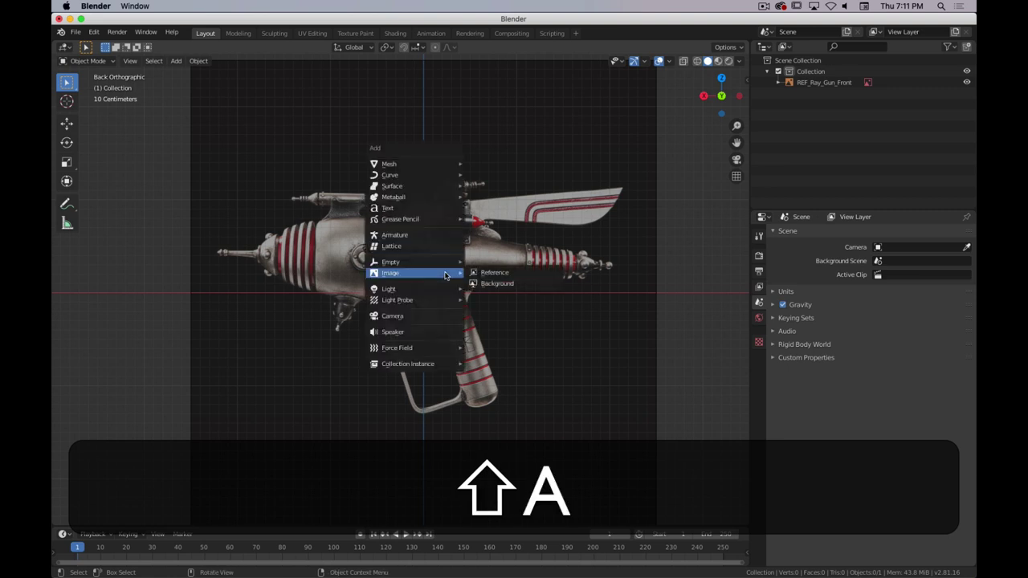
{"action": "left_click", "coordinate": [507, 283]}
{"action": "left_click", "coordinate": [492, 201]}
{"action": "left_click", "coordinate": [735, 455]}
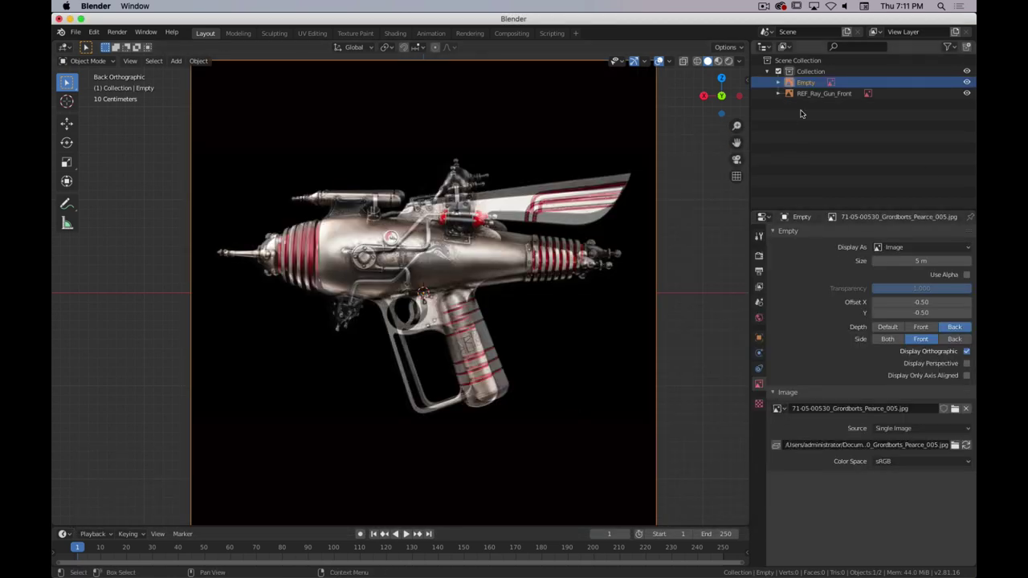
- Name the newly added background image empty REF_Ray_Gun_Back
{"action": "double_click", "coordinate": [809, 86]}
{"action": "type", "text": "REF_Ray"}
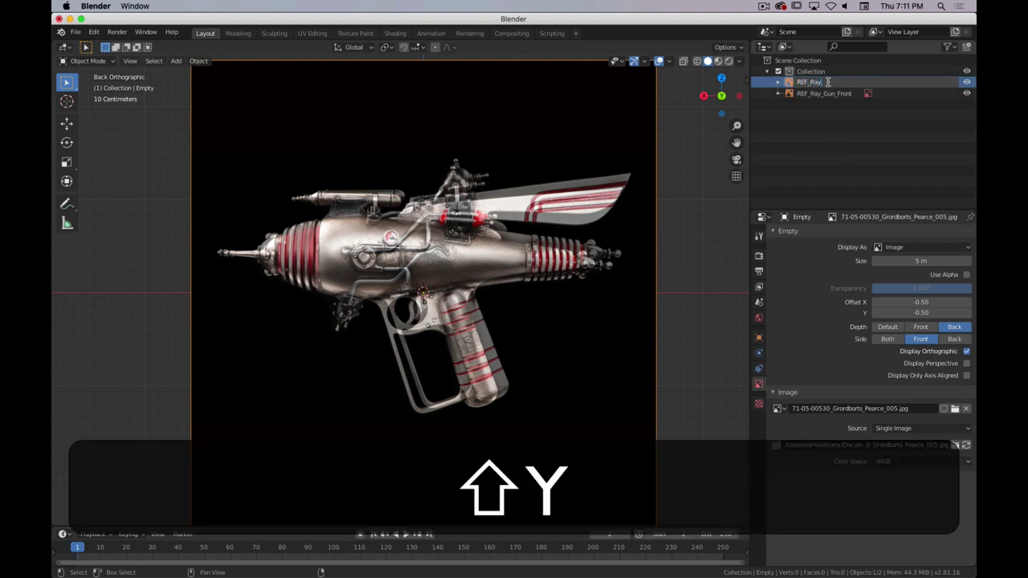
{"action": "type", "text": "_Gun_Back"}
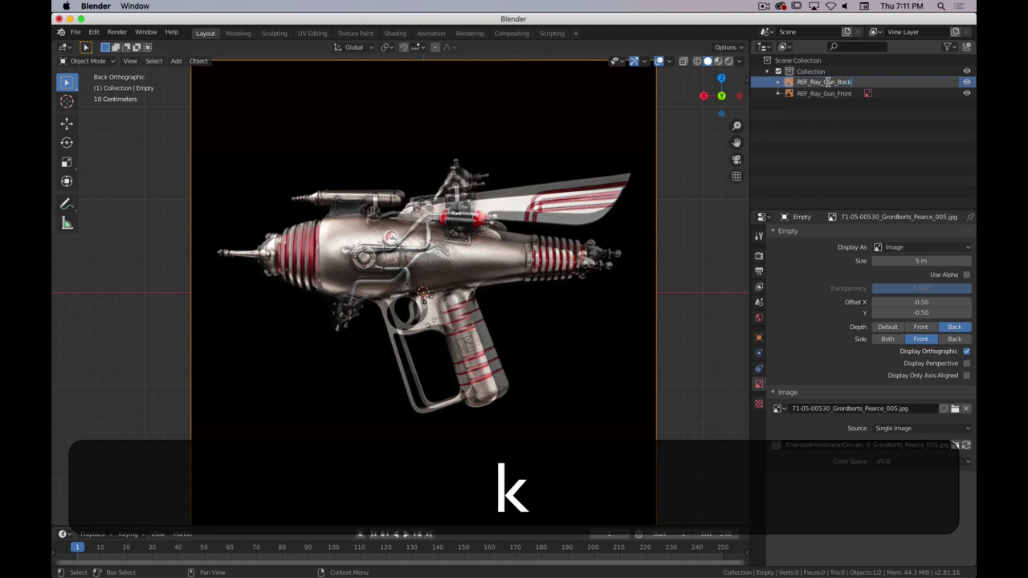
{"action": "key", "text": "Return"}
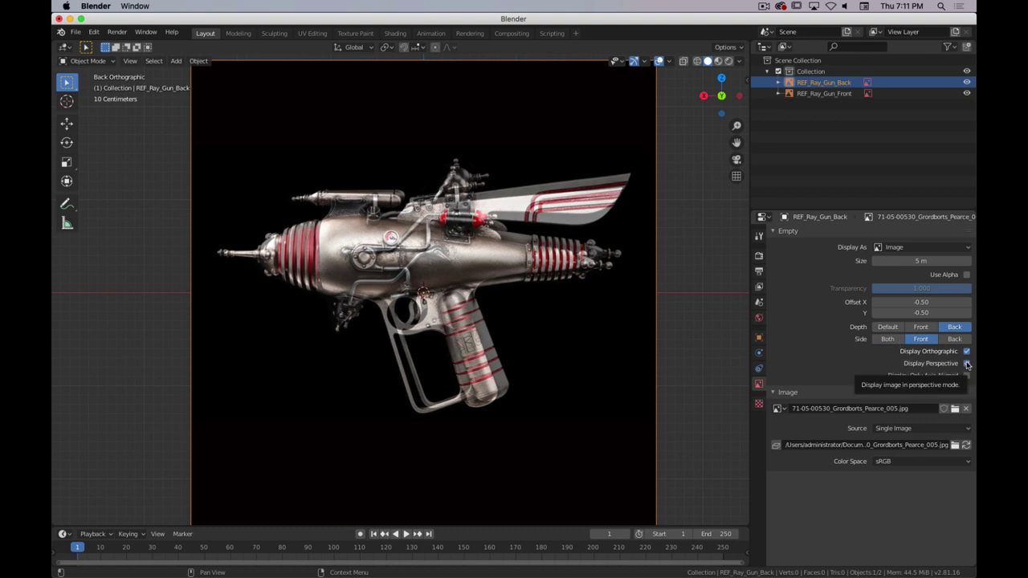
- Enable perspective display and alpha for REF_Ray_Gun_Back, with a transparency of about 0.443
{"action": "left_click", "coordinate": [966, 275]}
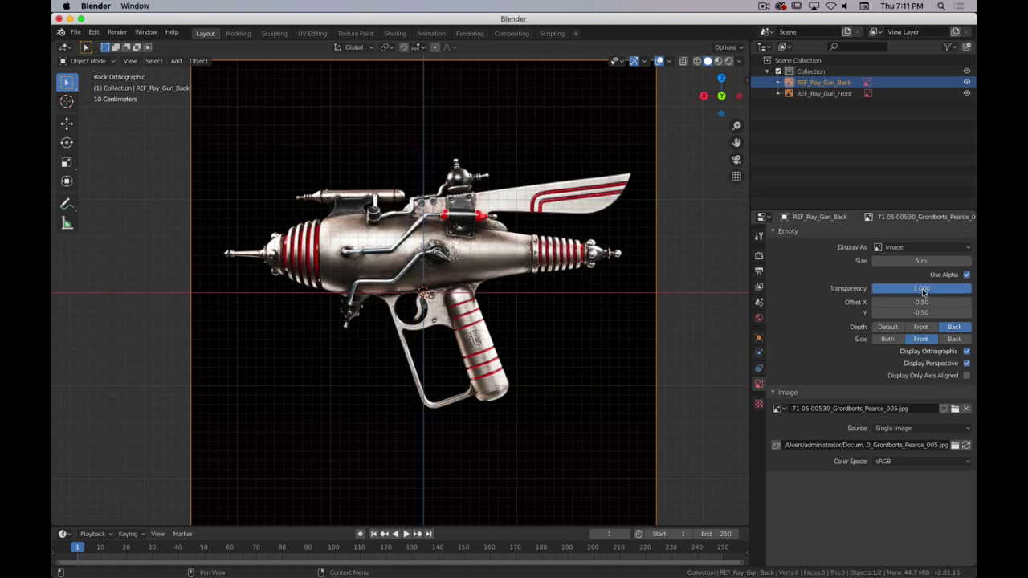
{"action": "left_click_drag", "start_coordinate": [960, 288], "coordinate": [906, 287]}
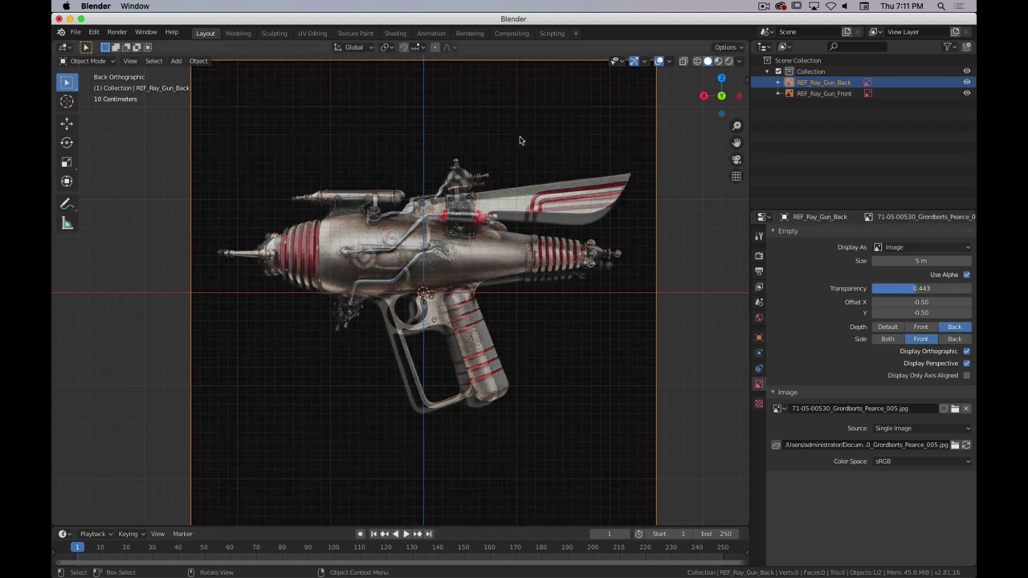
- Move and rotate REF_Ray_Gun_Back so its gun outline lines up with the front reference image
{"action": "scroll", "coordinate": [503, 156], "scroll_direction": "up", "scroll_amount": 2}
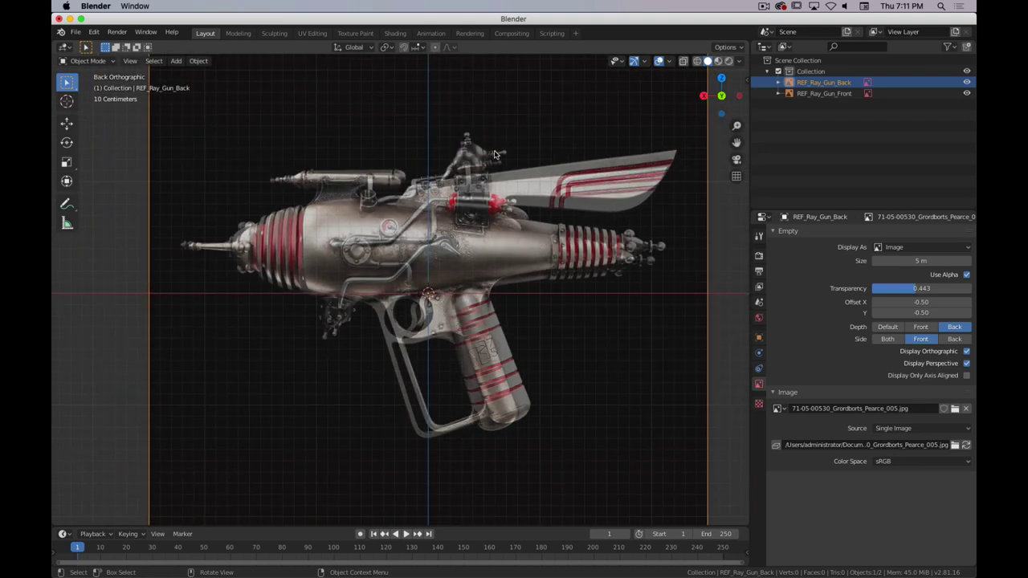
{"action": "key", "text": "g"}
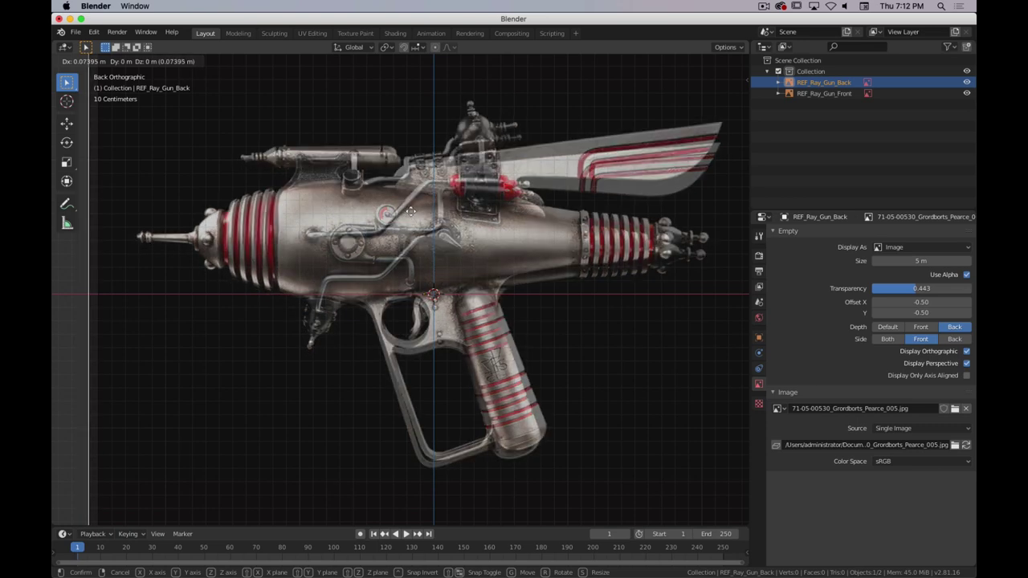
{"action": "left_click", "coordinate": [565, 236]}
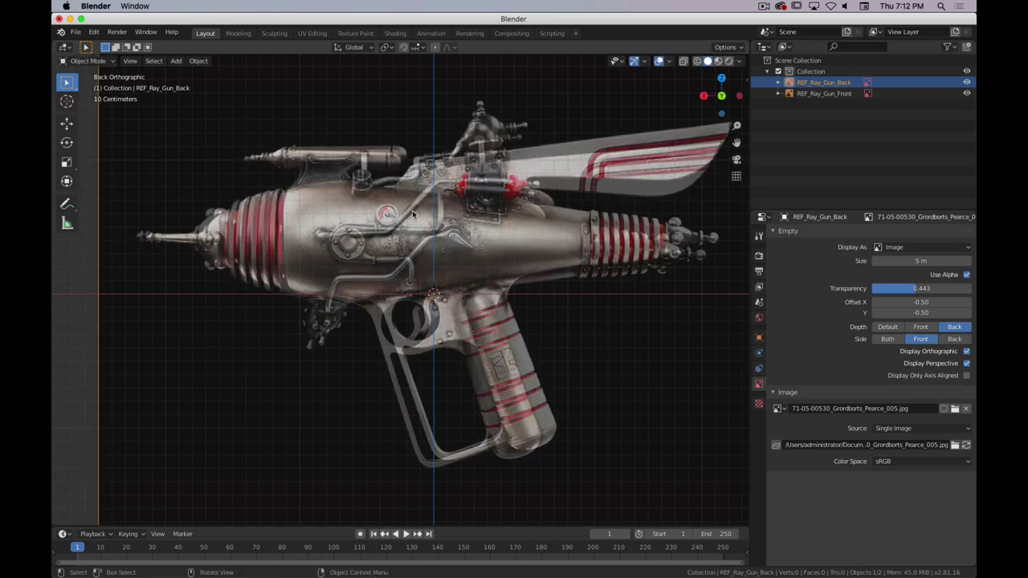
{"action": "key", "text": "r"}
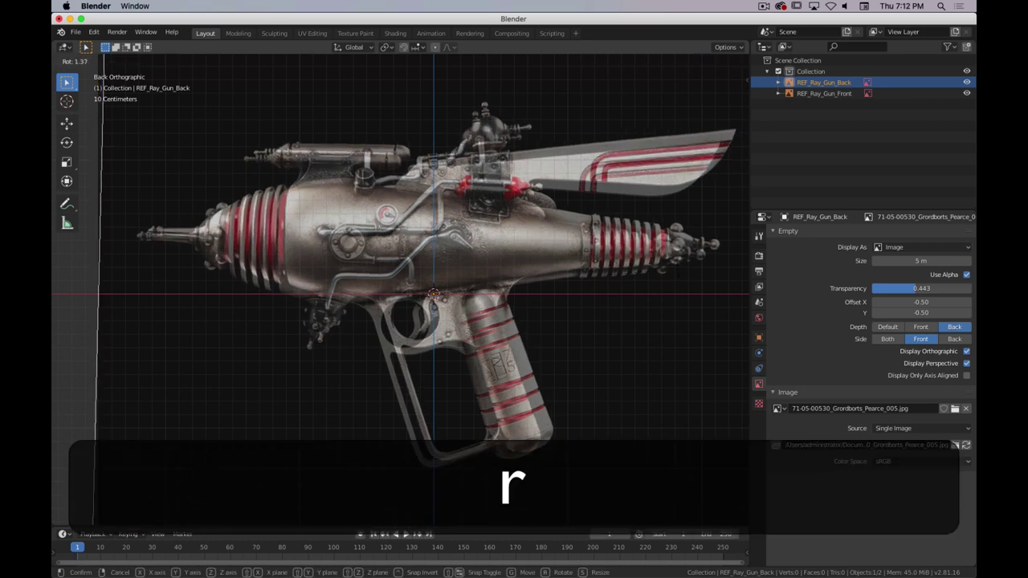
{"action": "right_click", "coordinate": [667, 273]}
{"action": "key", "text": "g"}
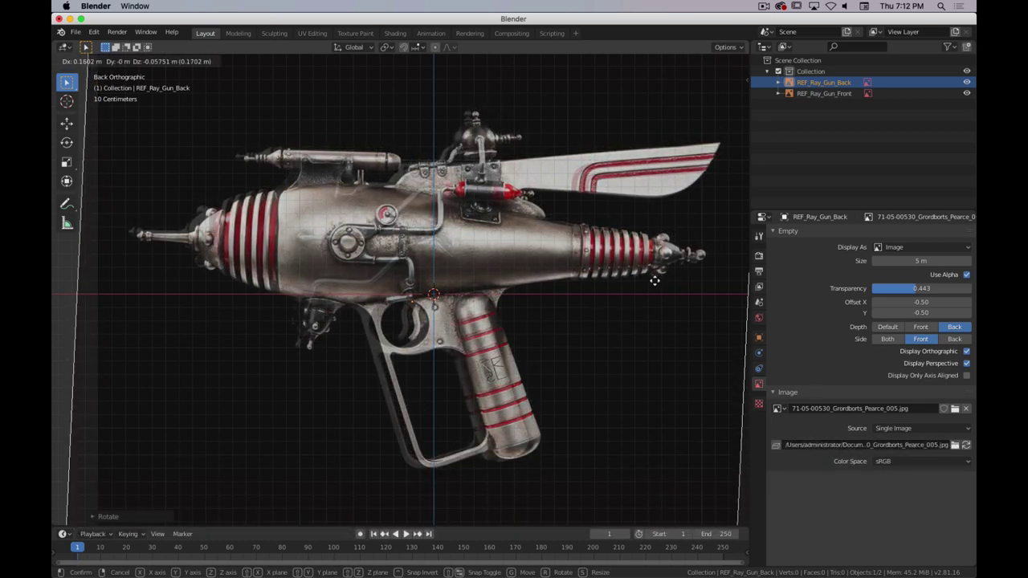
{"action": "left_click", "coordinate": [632, 324]}
{"action": "key", "text": "r"}
{"action": "left_click", "coordinate": [638, 319]}
{"action": "key", "text": "g"}
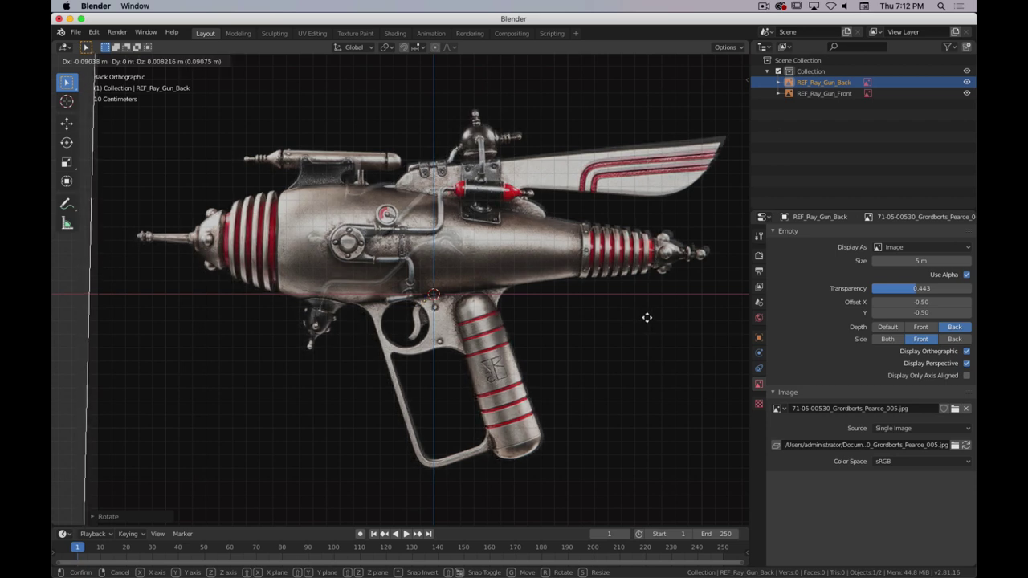
{"action": "left_click", "coordinate": [647, 318]}
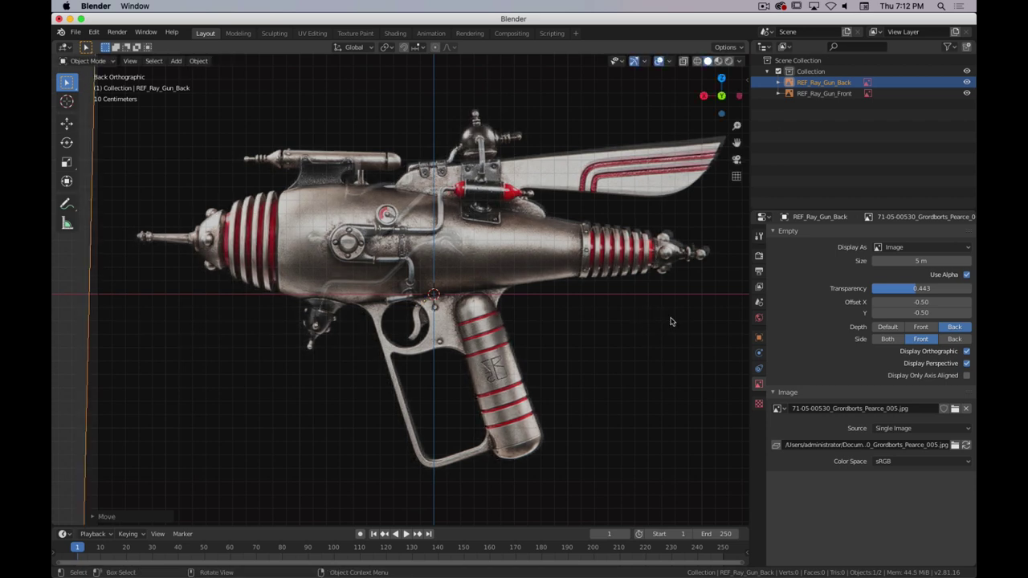
- Scale REF_Ray_Gun_Back to about 0.987, then fine-tune its rotation and position to match the front image's silhouette
{"action": "key", "text": "s"}
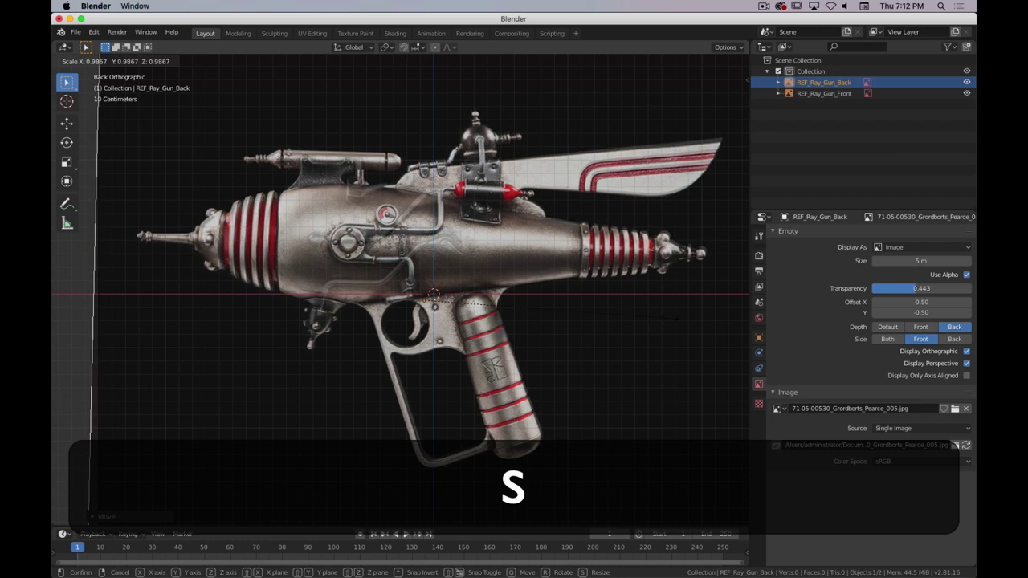
{"action": "left_click", "coordinate": [499, 309]}
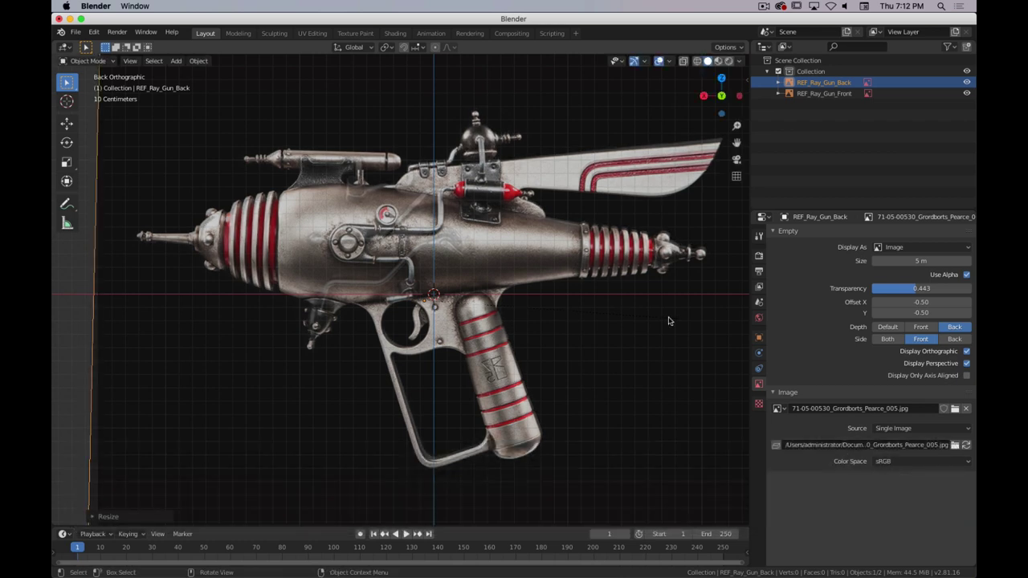
{"action": "key", "text": "r"}
{"action": "left_click", "coordinate": [675, 325]}
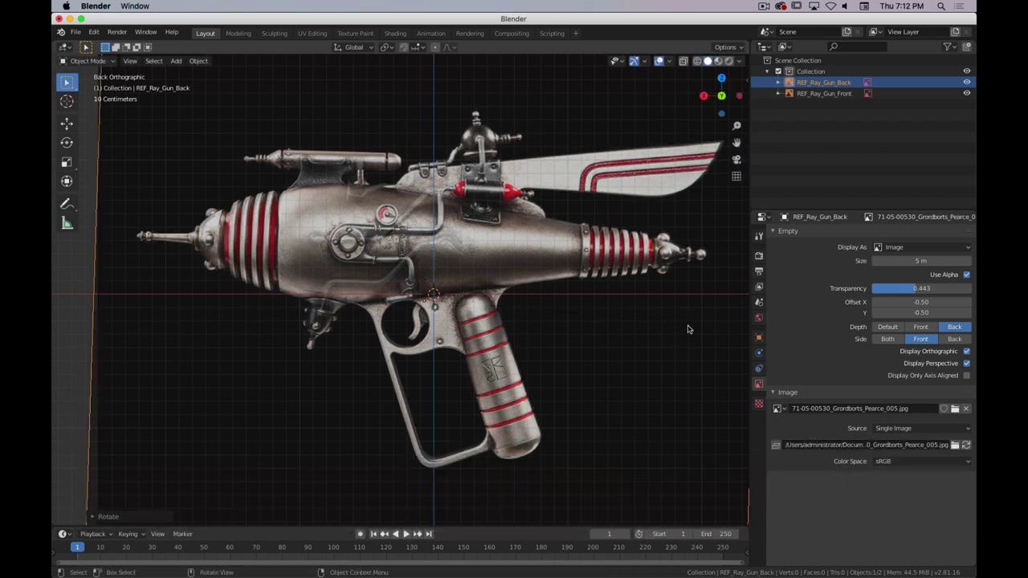
{"action": "key", "text": "g"}
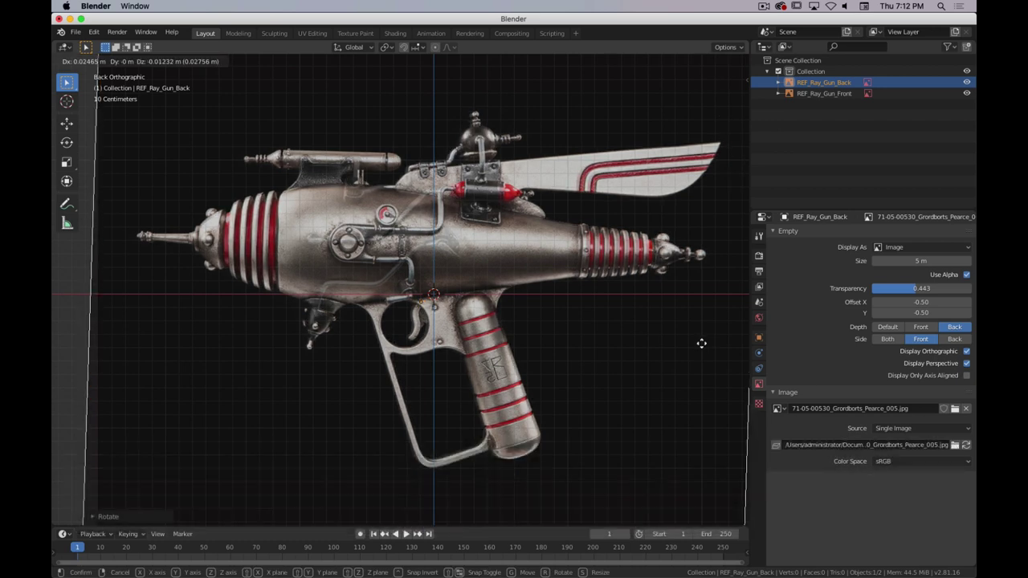
{"action": "left_click", "coordinate": [702, 345]}
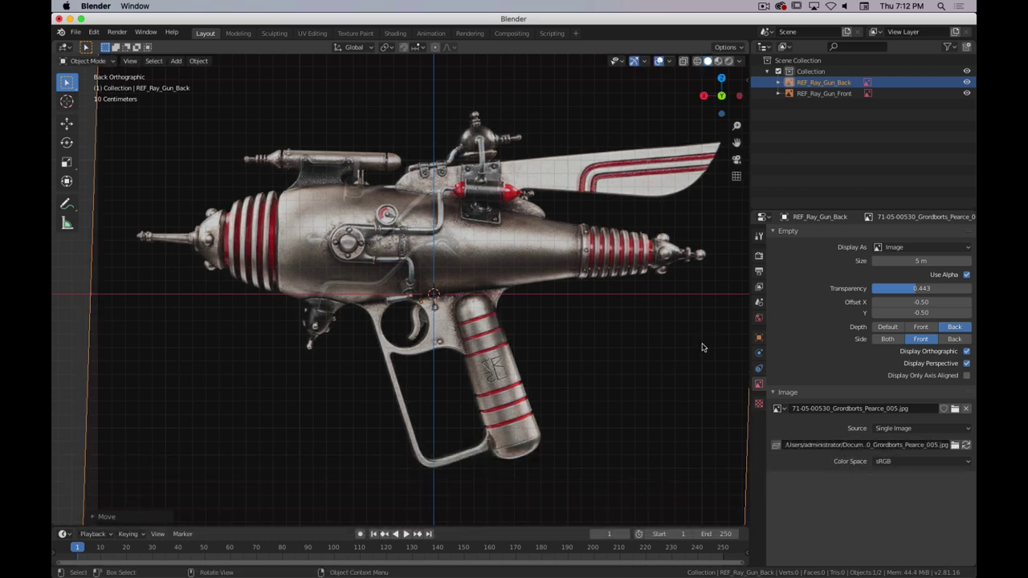
{"action": "key", "text": "r"}
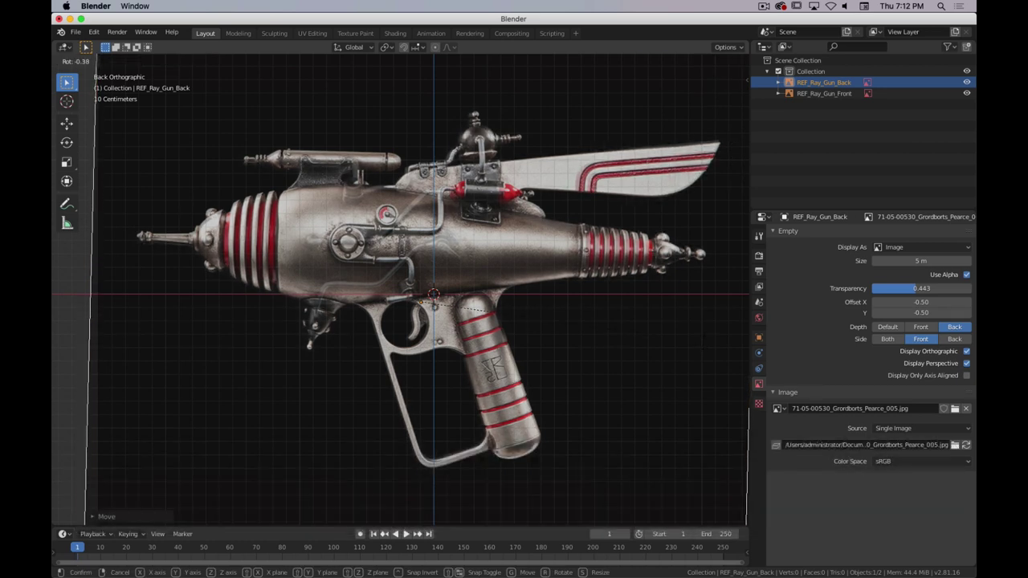
{"action": "right_click", "coordinate": [705, 346]}
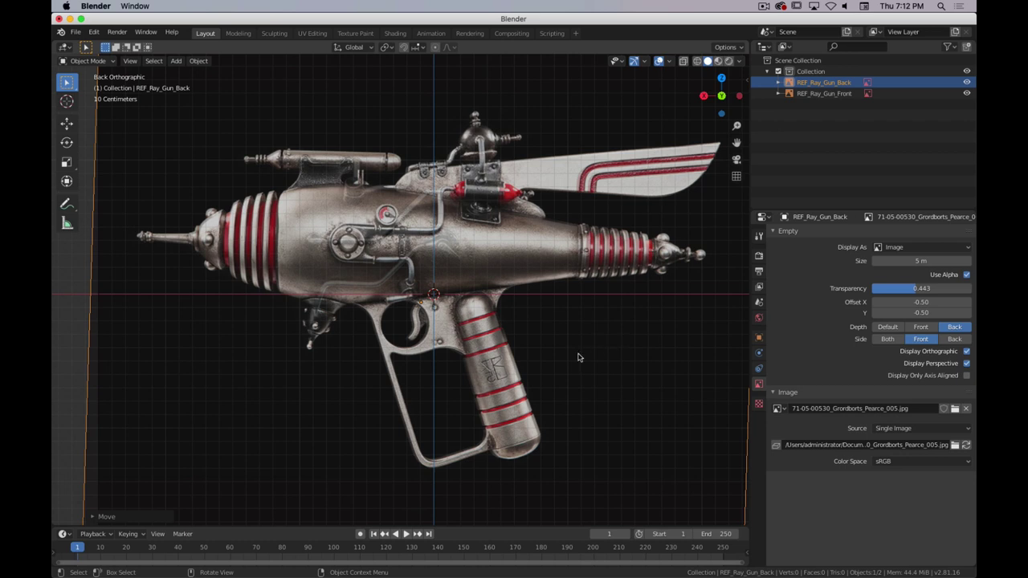
- Nudge REF_Ray_Gun_Back into closer alignment with the front image, and set REF_Ray_Gun_Front to display on its Front side only
{"action": "key", "text": "g"}
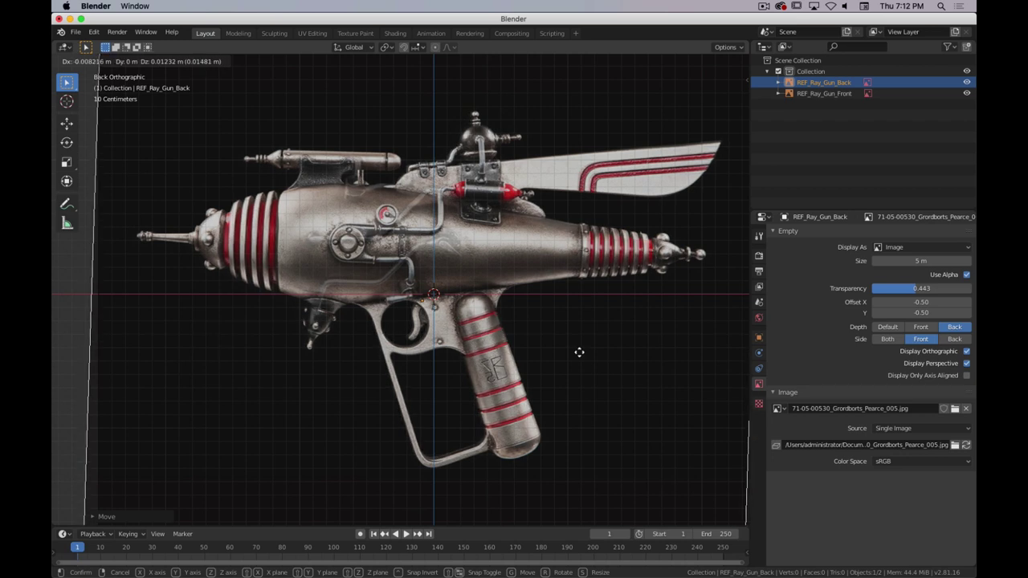
{"action": "left_click", "coordinate": [581, 356]}
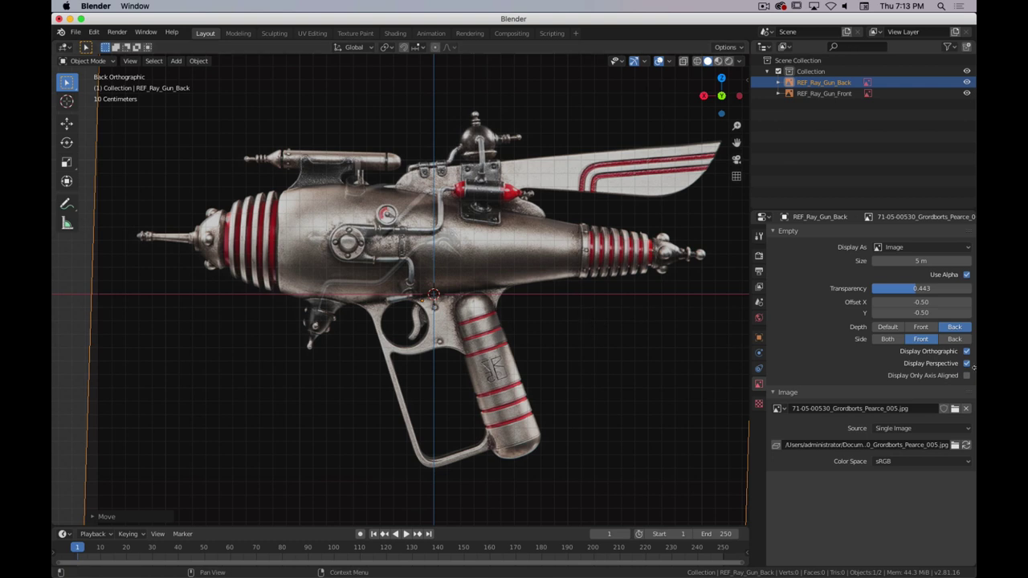
{"action": "middle_click_drag", "start_coordinate": [477, 291], "coordinate": [595, 304]}
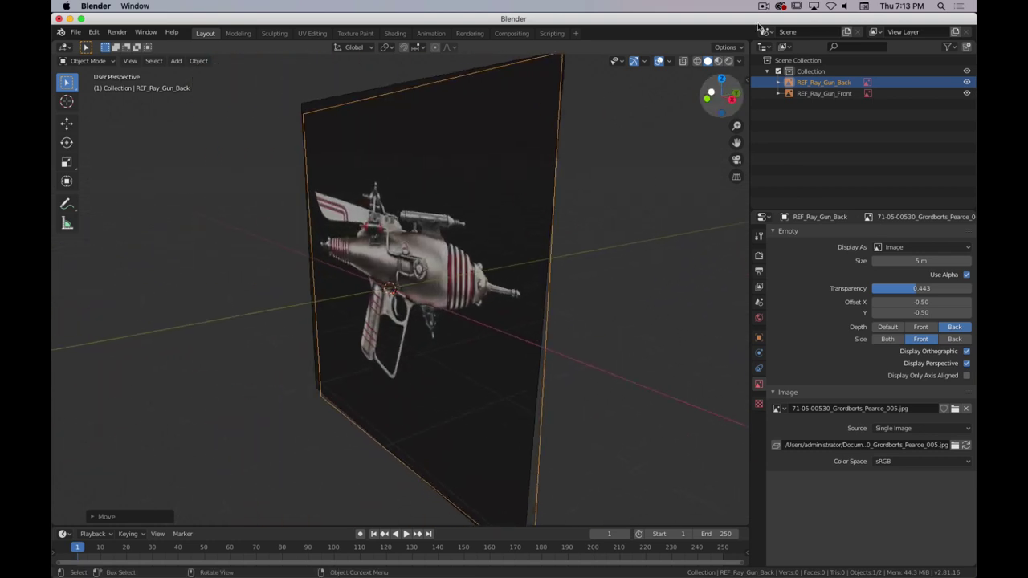
{"action": "left_click", "coordinate": [825, 94]}
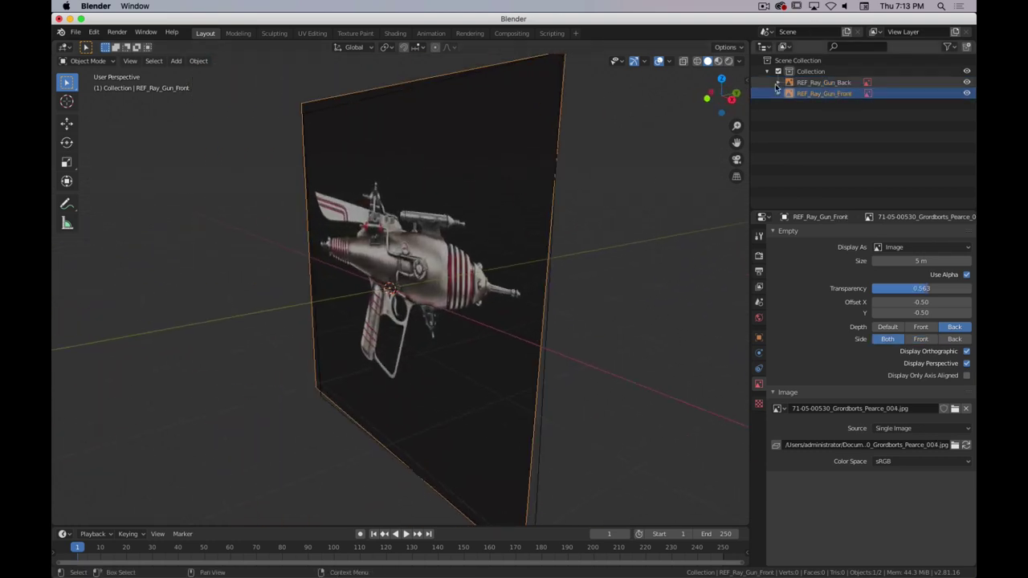
{"action": "left_click", "coordinate": [921, 339]}
{"action": "middle_click_drag", "start_coordinate": [698, 335], "coordinate": [643, 310]}
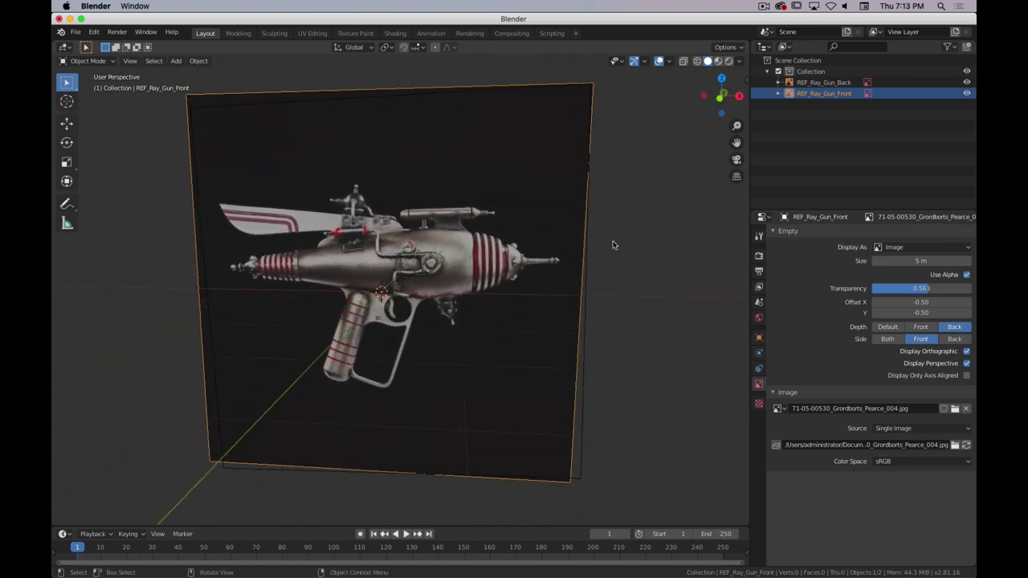
- In front view, select both reference images and move them about 0.1 m along -X and 0.3 m along -Z towards the X axis
{"action": "key", "text": "1"}
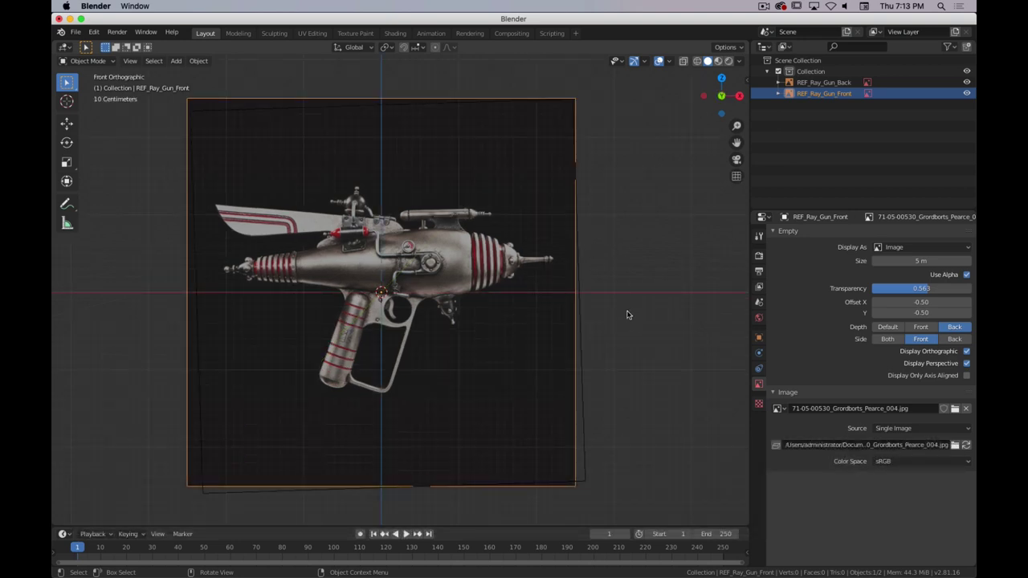
{"action": "scroll", "coordinate": [627, 316], "scroll_direction": "up", "scroll_amount": 2}
{"action": "scroll", "coordinate": [596, 323], "scroll_direction": "down", "scroll_amount": 2}
{"action": "middle_click_drag", "start_coordinate": [517, 335], "coordinate": [541, 322], "text": "shift"}
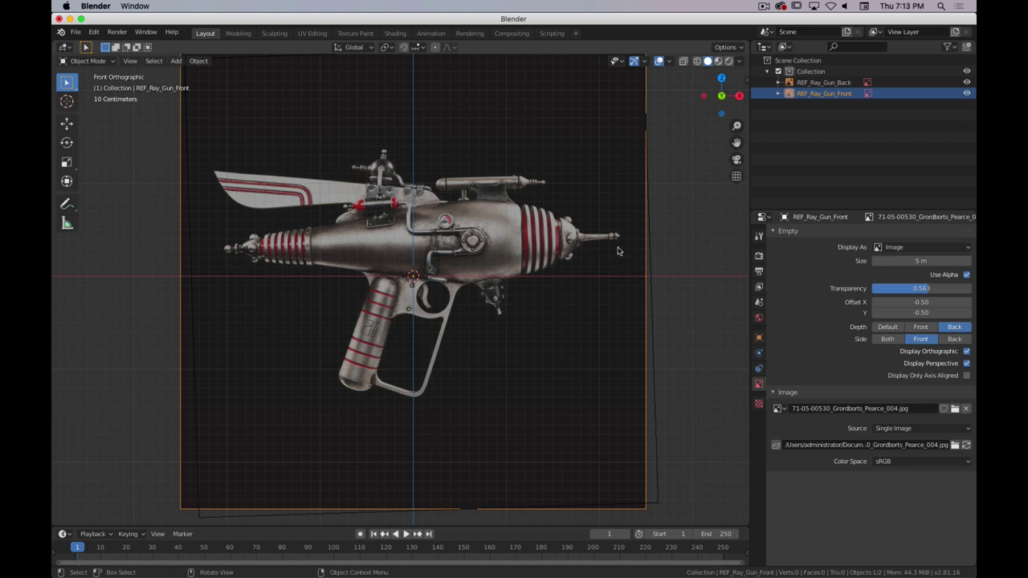
{"action": "scroll", "coordinate": [505, 275], "scroll_direction": "down", "scroll_amount": 2}
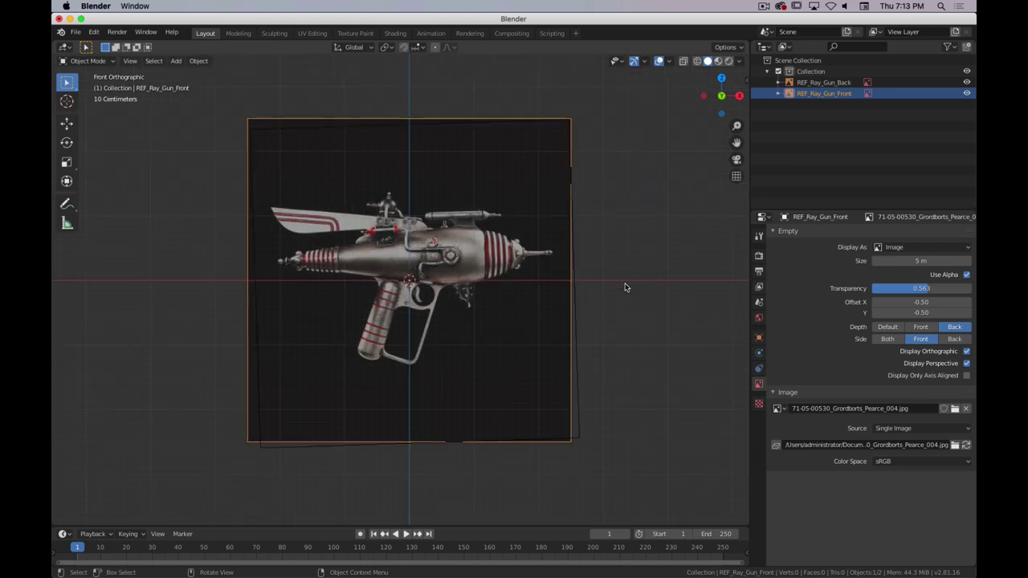
{"action": "left_click_drag", "start_coordinate": [647, 256], "coordinate": [540, 441]}
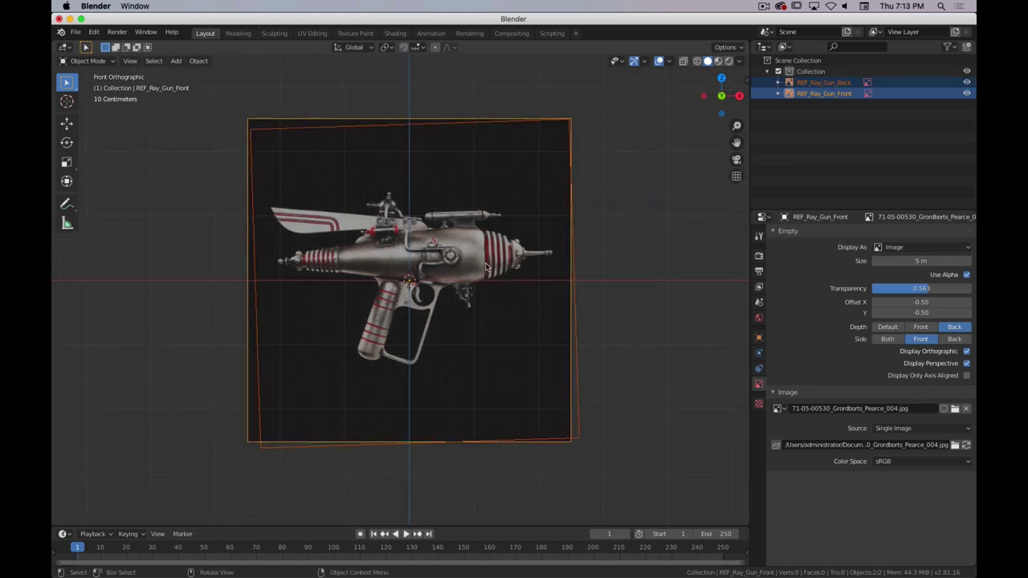
{"action": "scroll", "coordinate": [485, 268], "scroll_direction": "up", "scroll_amount": 3}
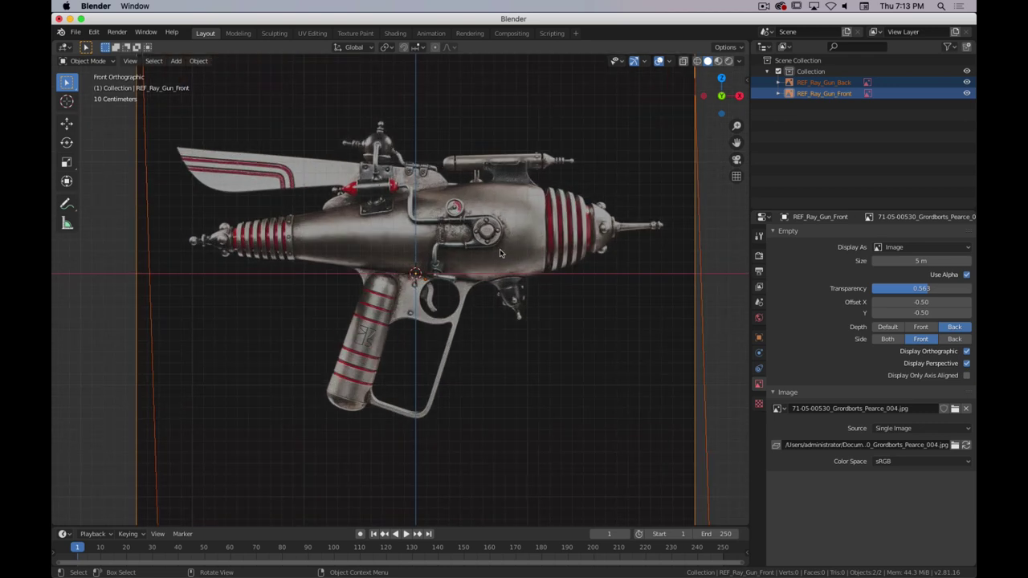
{"action": "key", "text": "g"}
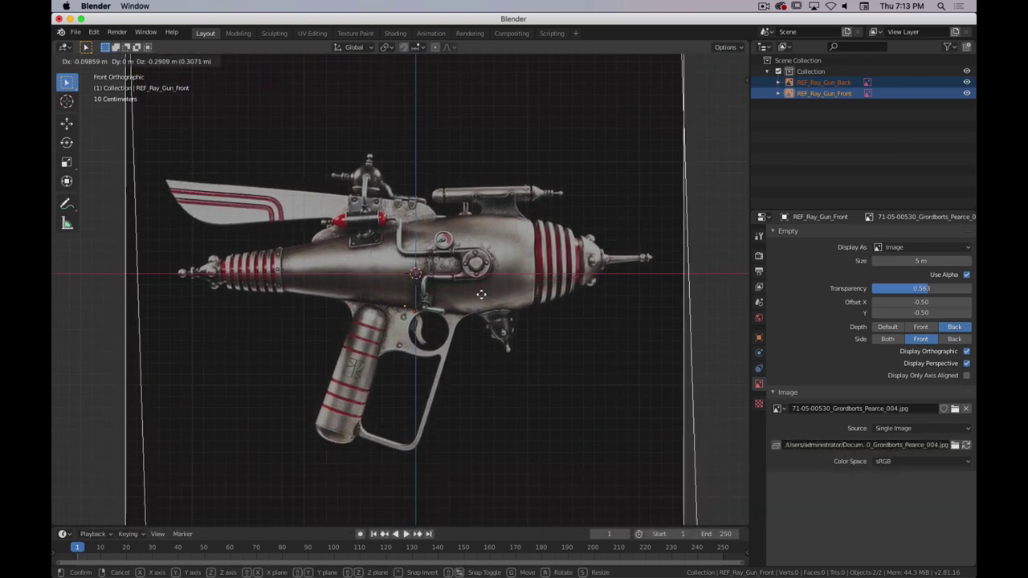
{"action": "left_click", "coordinate": [482, 298]}
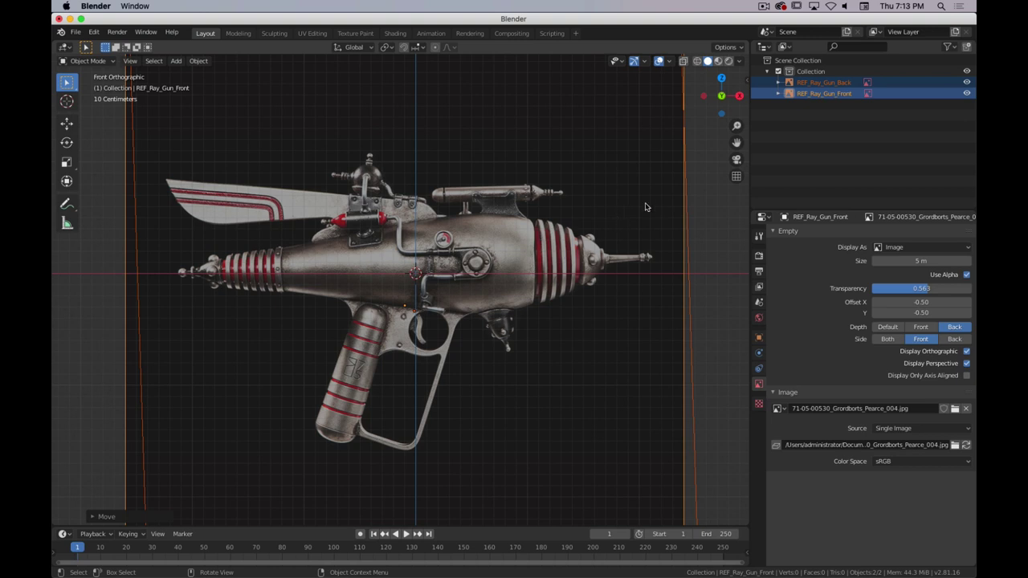
- Rotate both reference images about 2° and nudge them until the gun's centre line lies along the red X axis
{"action": "key", "text": "r"}
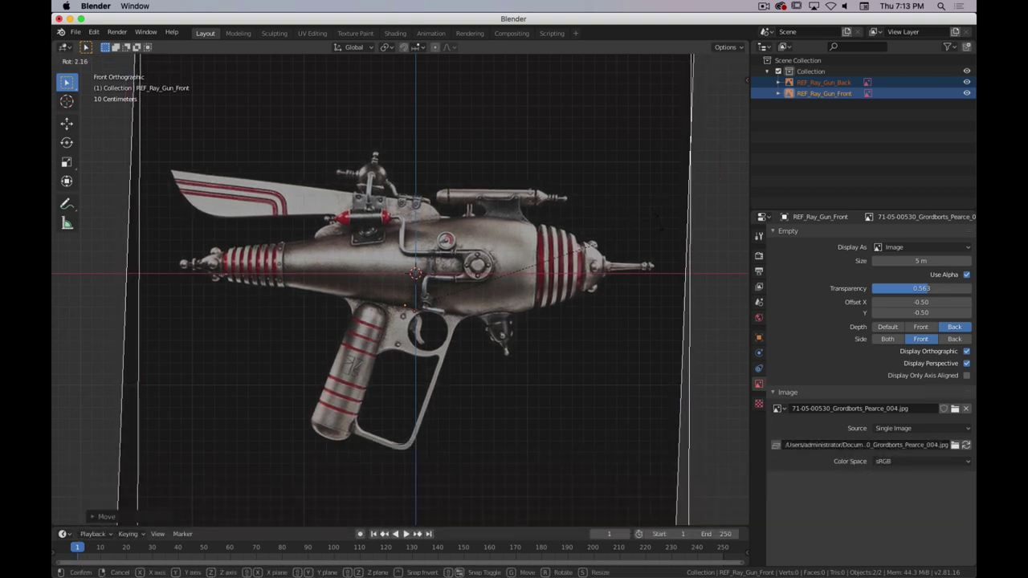
{"action": "left_click", "coordinate": [659, 225]}
{"action": "key", "text": "g"}
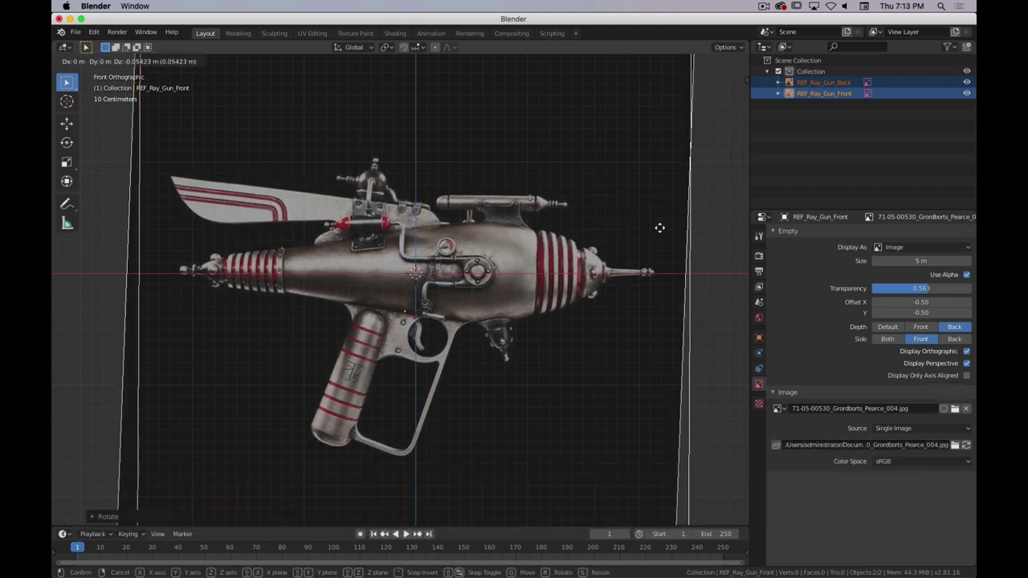
{"action": "left_click", "coordinate": [660, 229]}
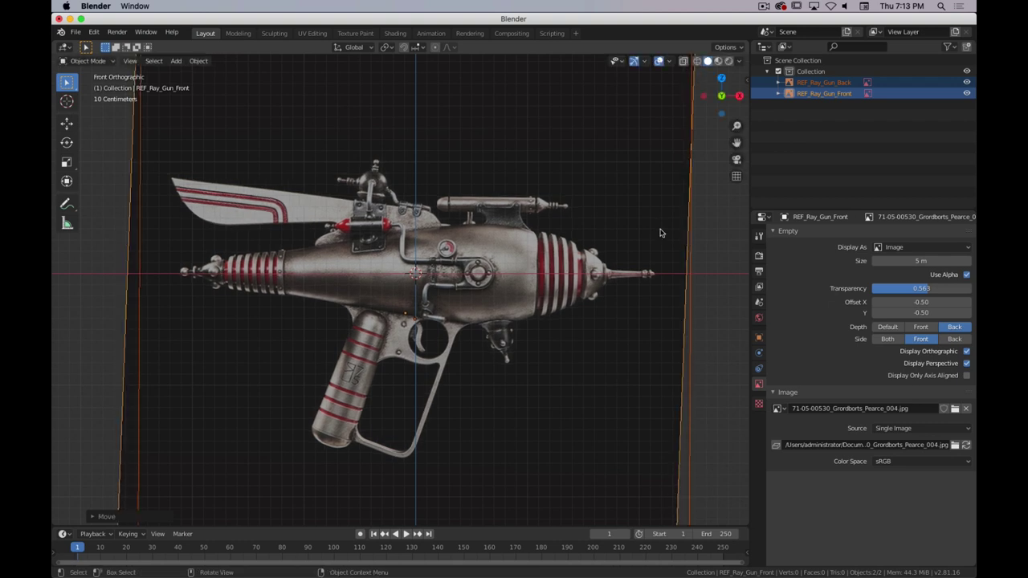
{"action": "key", "text": "r"}
{"action": "left_click", "coordinate": [674, 239]}
{"action": "key", "text": "g"}
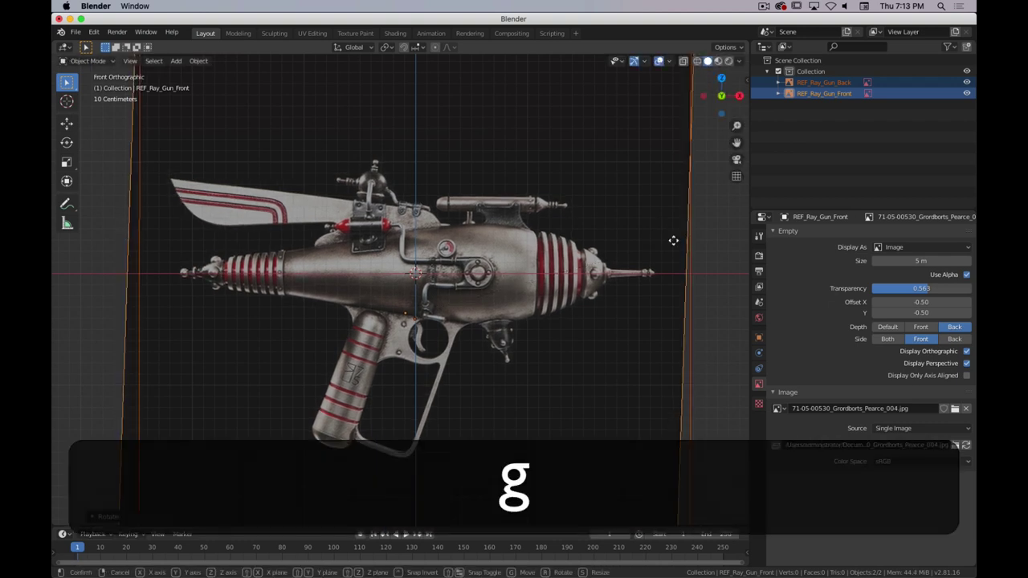
{"action": "left_click", "coordinate": [675, 244]}
{"action": "key", "text": "g"}
{"action": "left_click", "coordinate": [682, 240]}
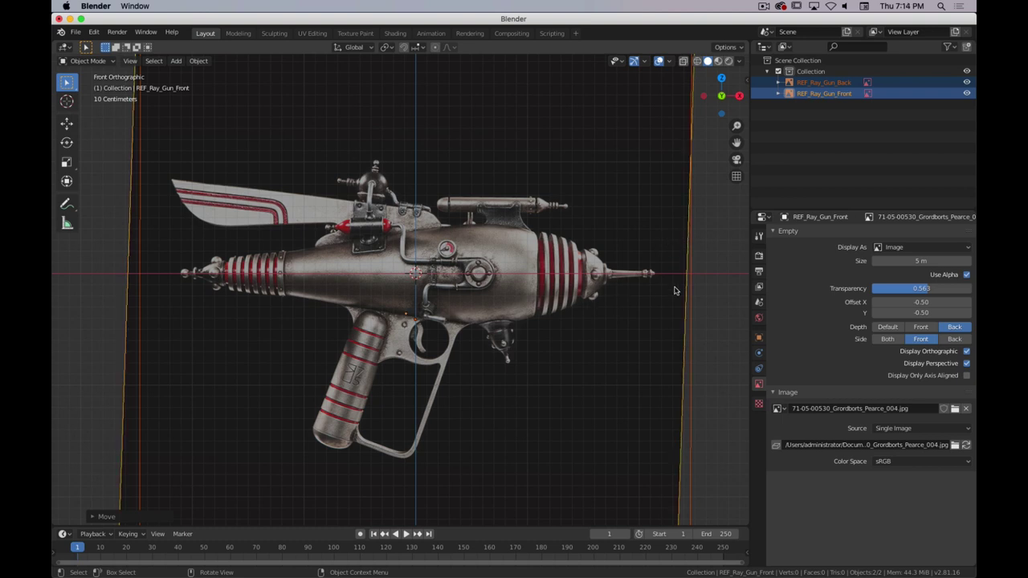
{"action": "scroll", "coordinate": [415, 252], "scroll_direction": "up", "scroll_amount": 1}
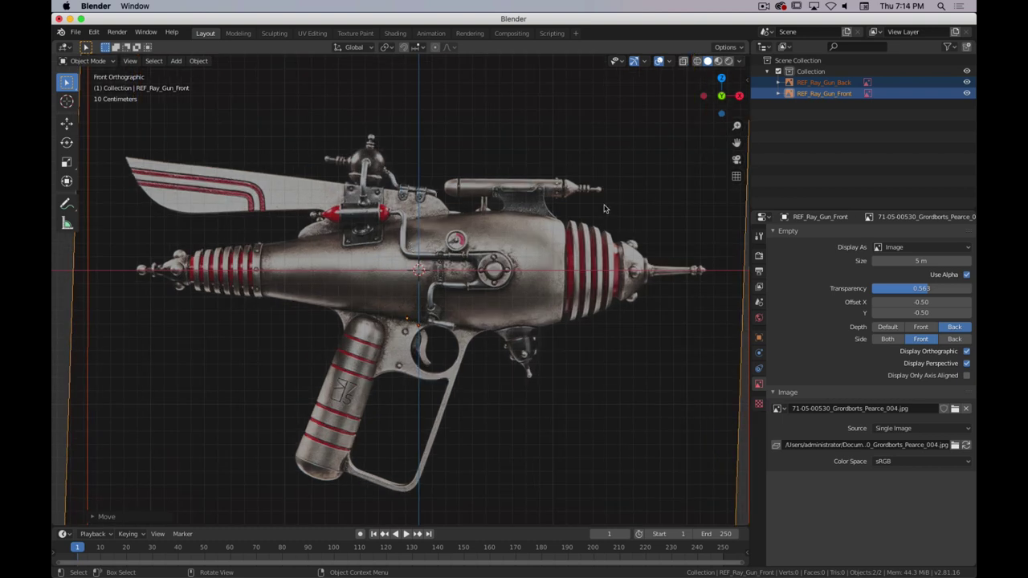
- Check the Y rotation of REF_Ray_Gun_Front in its transform values
{"action": "key", "text": "n"}
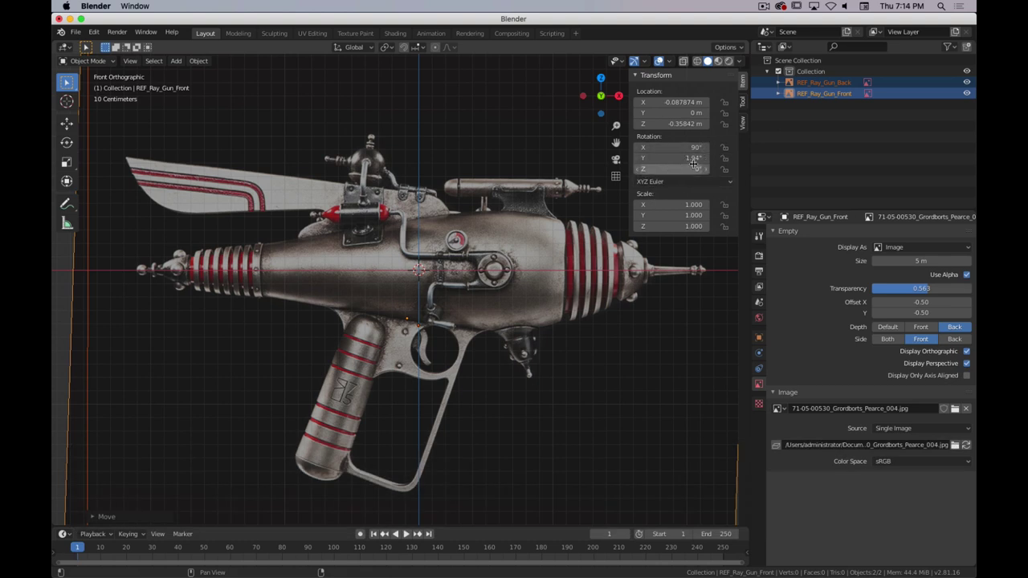
{"action": "left_click", "coordinate": [692, 164]}
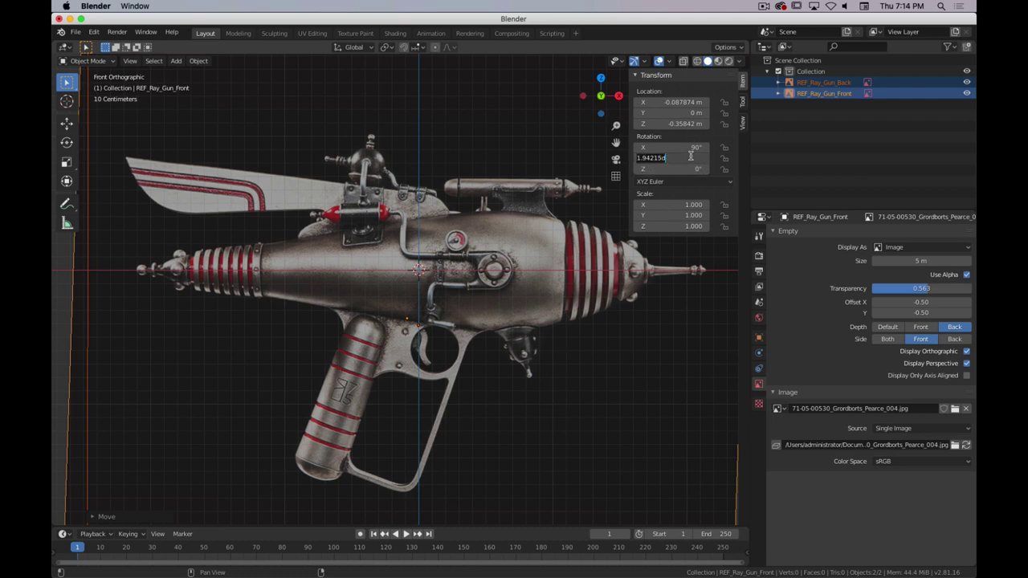
{"action": "key", "text": "Return"}
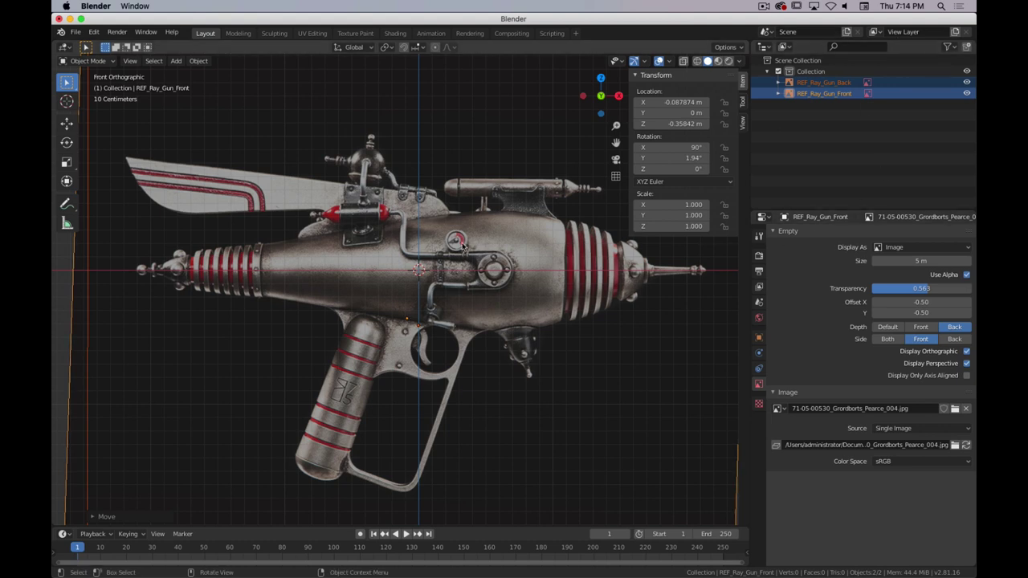
{"action": "scroll", "coordinate": [469, 215], "scroll_direction": "down", "scroll_amount": 3}
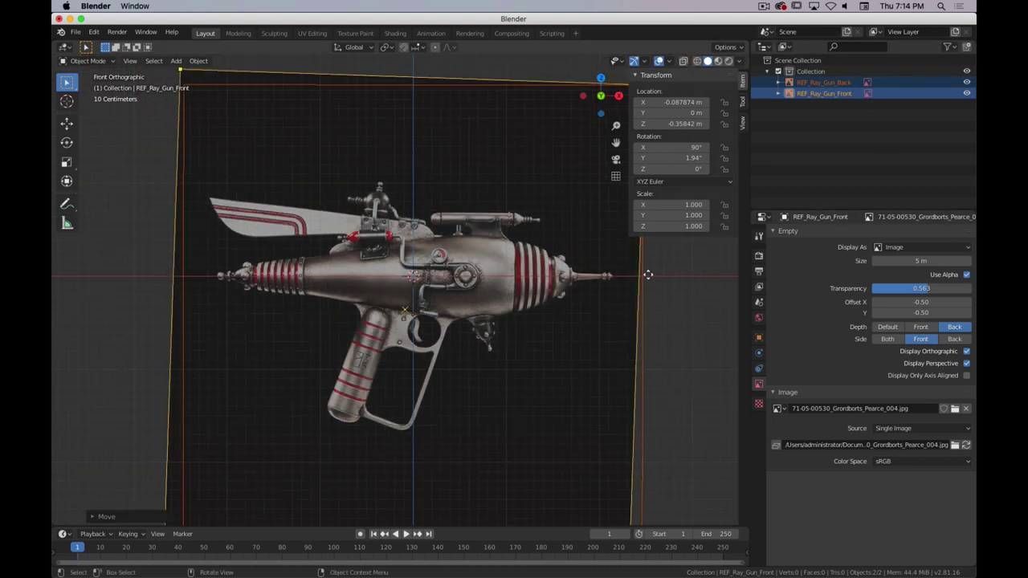
{"action": "key", "text": "n"}
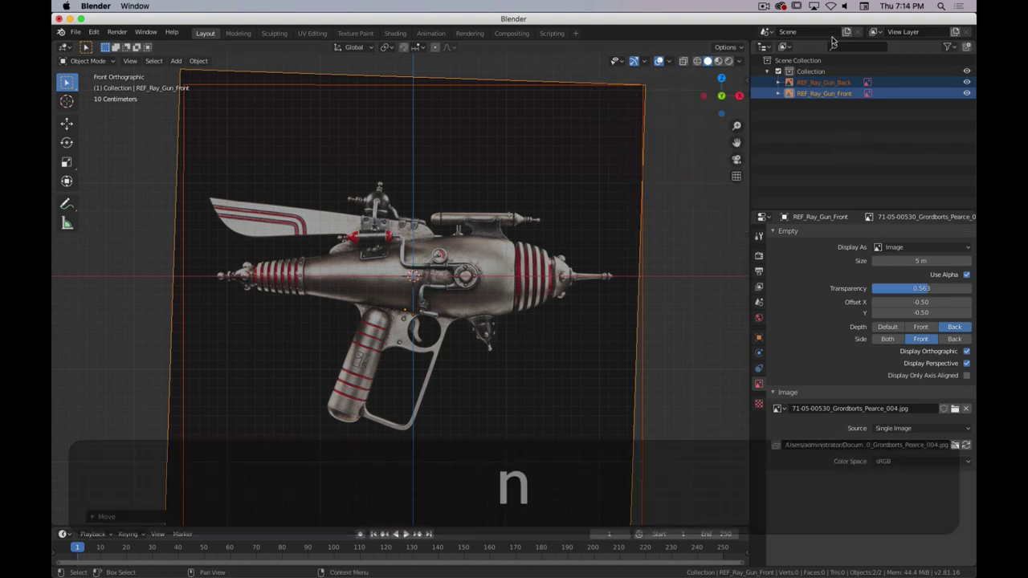
- Show the selectability toggles in the outliner and make REF_Ray_Gun_Front and REF_Ray_Gun_Back unselectable
{"action": "left_click", "coordinate": [948, 49]}
{"action": "left_click", "coordinate": [952, 49]}
{"action": "left_click", "coordinate": [954, 49]}
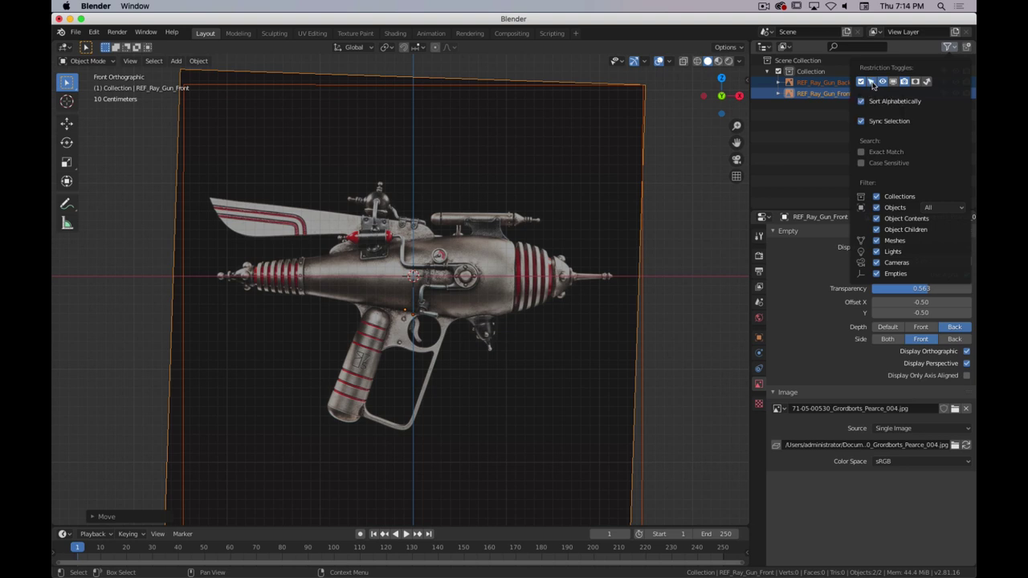
{"action": "left_click", "coordinate": [872, 83]}
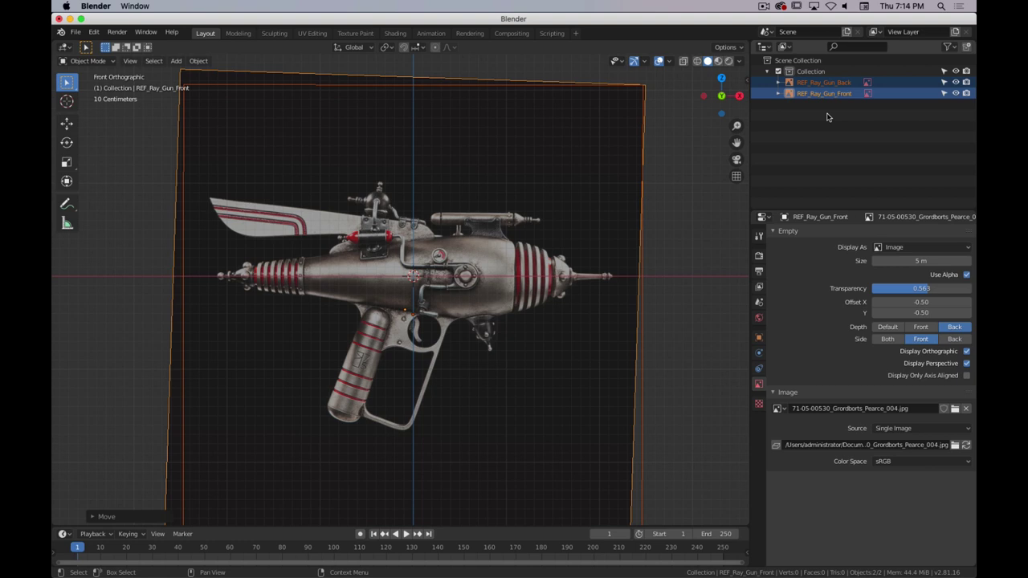
{"action": "left_click", "coordinate": [945, 93]}
{"action": "left_click", "coordinate": [945, 83]}
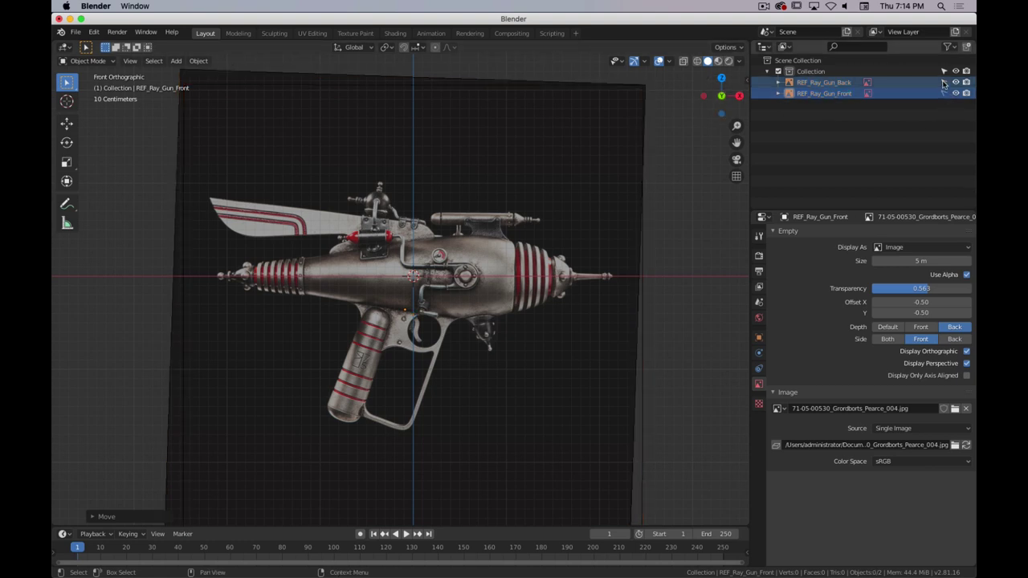
{"action": "key", "text": "super+period"}
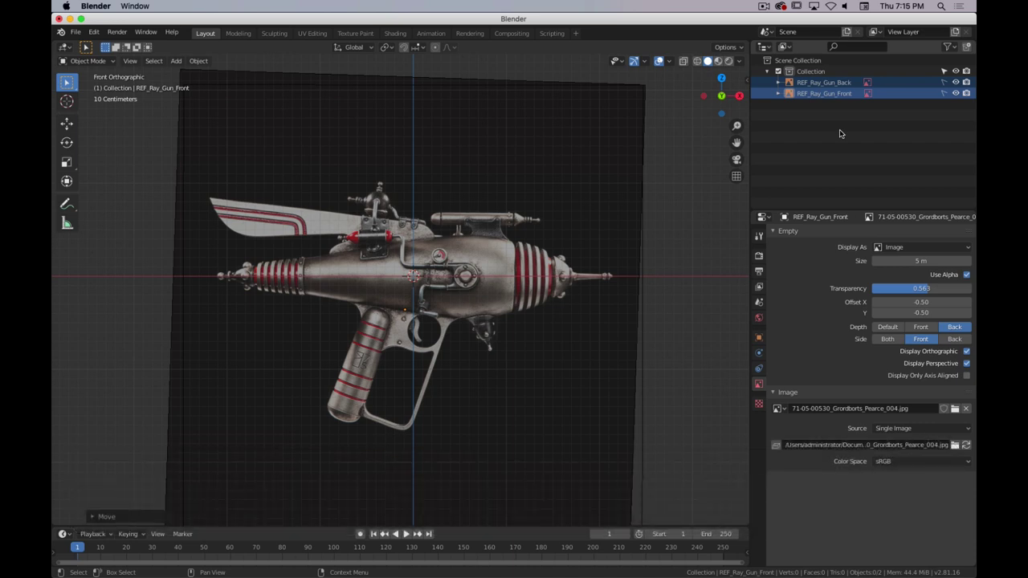
- Rename the collection holding the two reference images as REF
{"action": "left_click", "coordinate": [828, 72]}
{"action": "double_click", "coordinate": [830, 72]}
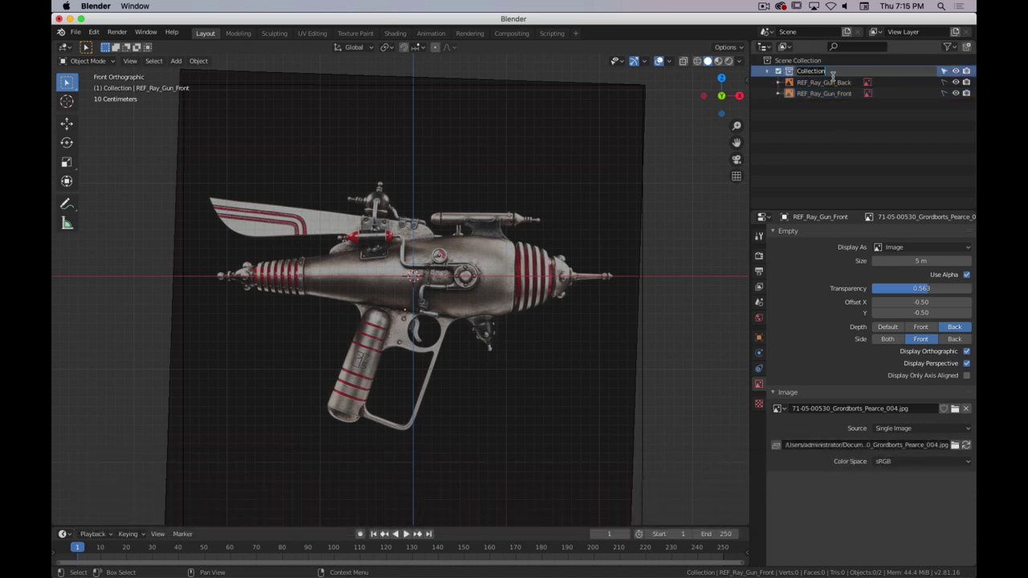
{"action": "type", "text": "REF"}
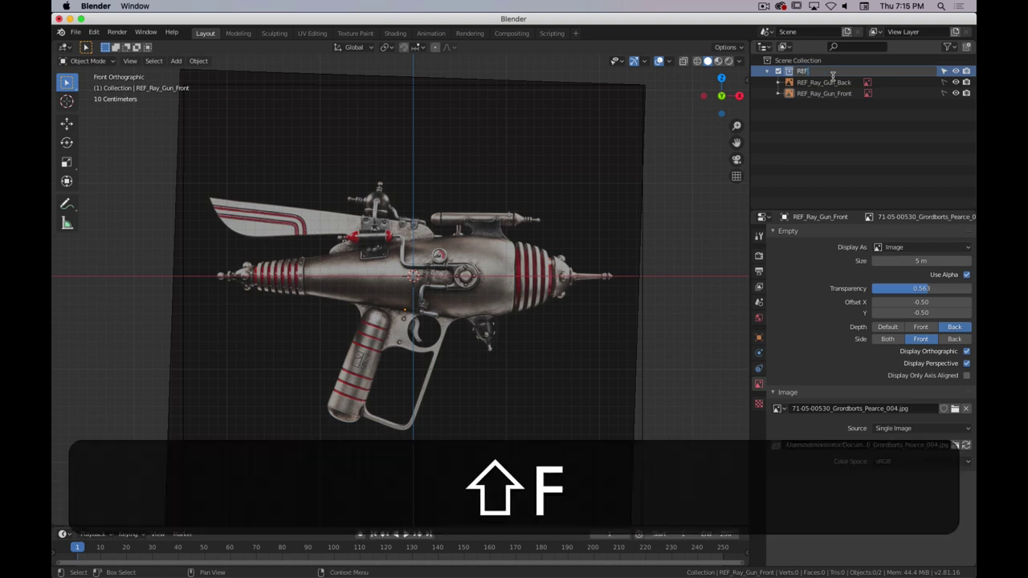
{"action": "key", "text": "Return"}
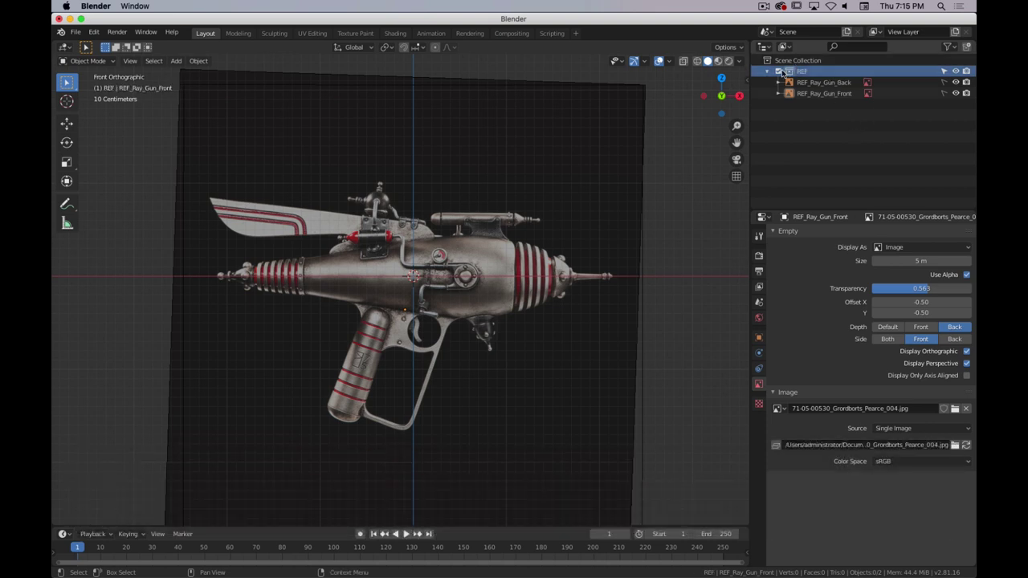
- Test excluding and re-including the REF collection, and box-select across the reference images to check that selection is locked
{"action": "left_click", "coordinate": [778, 71]}
{"action": "left_click", "coordinate": [778, 72]}
{"action": "left_click", "coordinate": [777, 71]}
{"action": "left_click", "coordinate": [778, 72]}
{"action": "left_click", "coordinate": [777, 72]}
{"action": "left_click", "coordinate": [778, 71]}
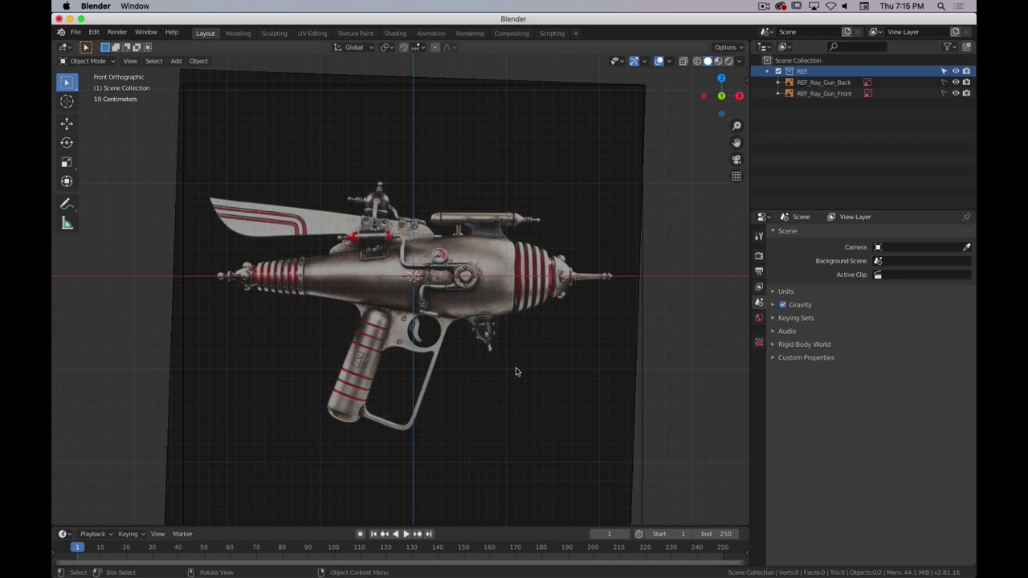
{"action": "left_click_drag", "start_coordinate": [712, 203], "coordinate": [277, 434]}
{"action": "left_click_drag", "start_coordinate": [668, 214], "coordinate": [359, 349]}
- Trace the outline of the ray gun's main body with the Annotate tool and open the tool's settings
{"action": "scroll", "coordinate": [563, 289], "scroll_direction": "up", "scroll_amount": 2}
{"action": "middle_click_drag", "start_coordinate": [534, 291], "coordinate": [537, 254], "text": "shift"}
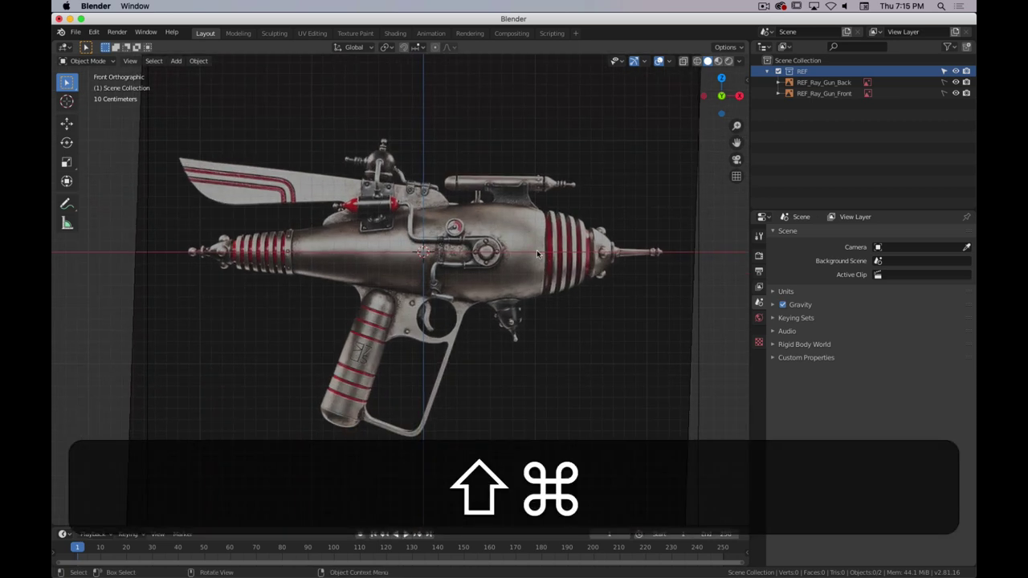
{"action": "key", "text": "super+period"}
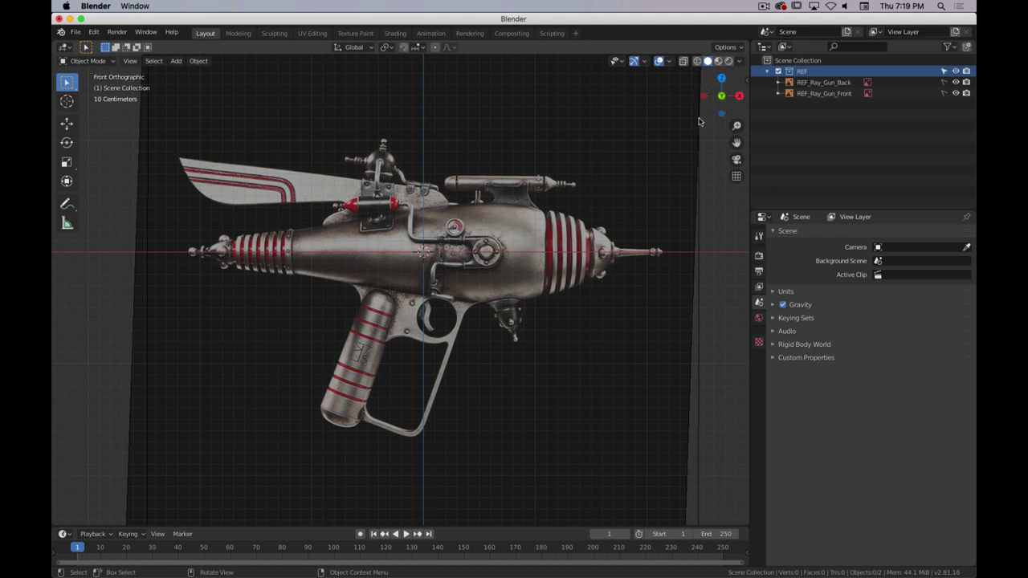
{"action": "left_click", "coordinate": [67, 204]}
{"action": "mouse_move", "coordinate": [193, 233]}
{"action": "left_mouse_down"}
{"action": "mouse_move", "coordinate": [261, 237]}
{"action": "mouse_move", "coordinate": [344, 210]}
{"action": "mouse_move", "coordinate": [396, 219]}
{"action": "mouse_move", "coordinate": [528, 205]}
{"action": "mouse_move", "coordinate": [589, 217]}
{"action": "mouse_move", "coordinate": [612, 240]}
{"action": "mouse_move", "coordinate": [608, 263]}
{"action": "mouse_move", "coordinate": [561, 285]}
{"action": "mouse_move", "coordinate": [483, 299]}
{"action": "mouse_move", "coordinate": [248, 271]}
{"action": "mouse_move", "coordinate": [211, 245]}
{"action": "left_mouse_up"}
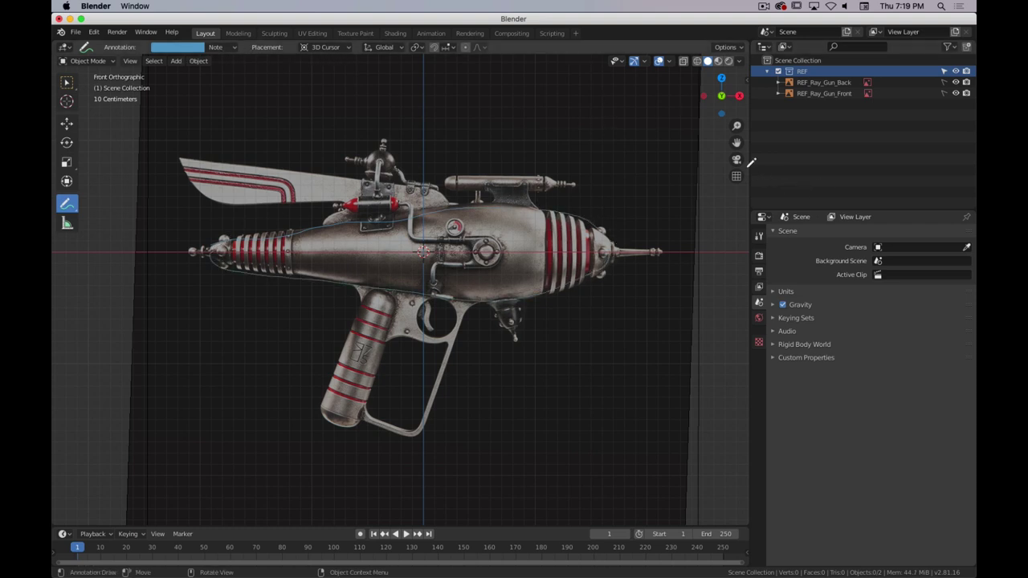
{"action": "left_click", "coordinate": [759, 237]}
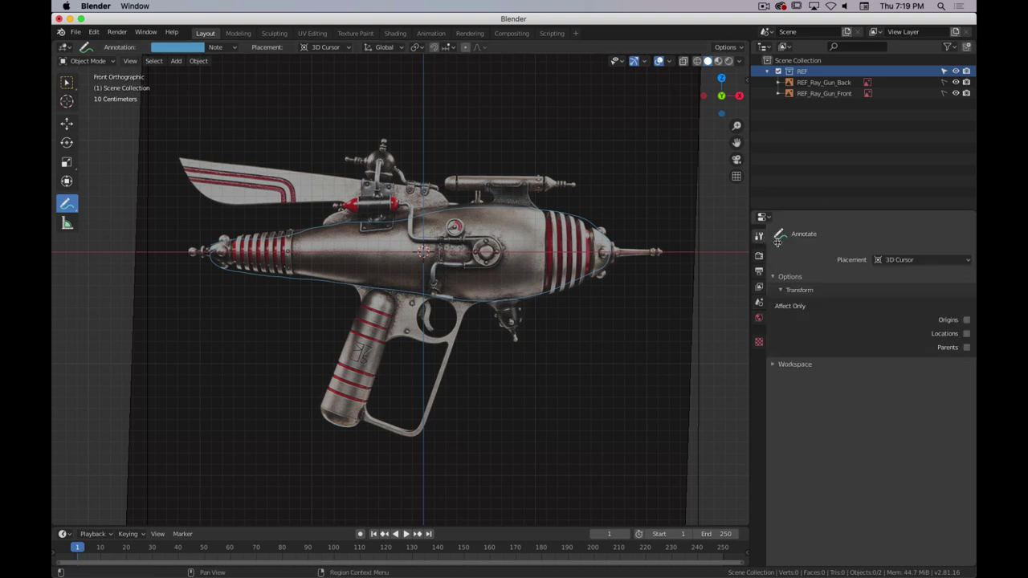
{"action": "key", "text": "n"}
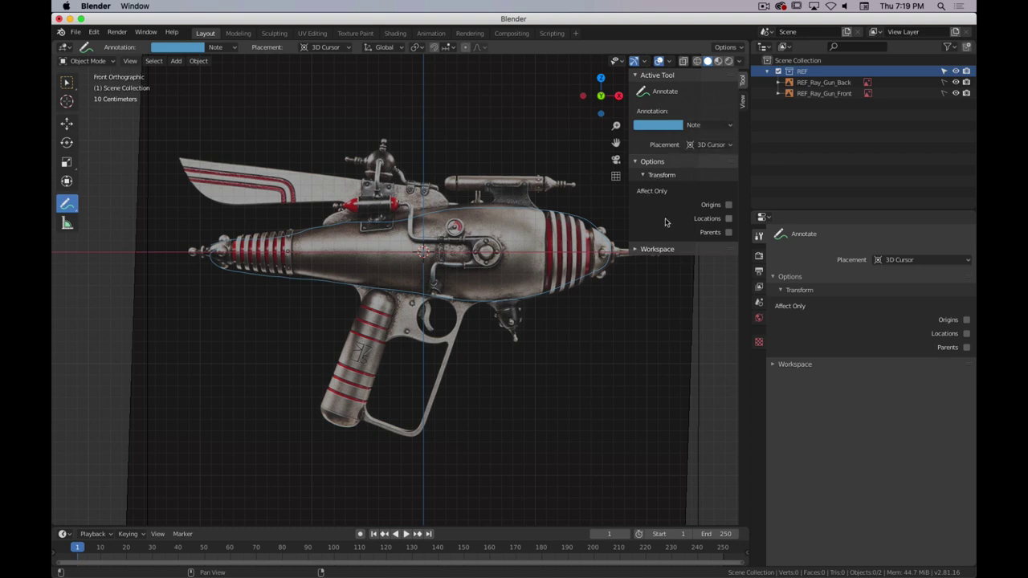
{"action": "left_click", "coordinate": [653, 249]}
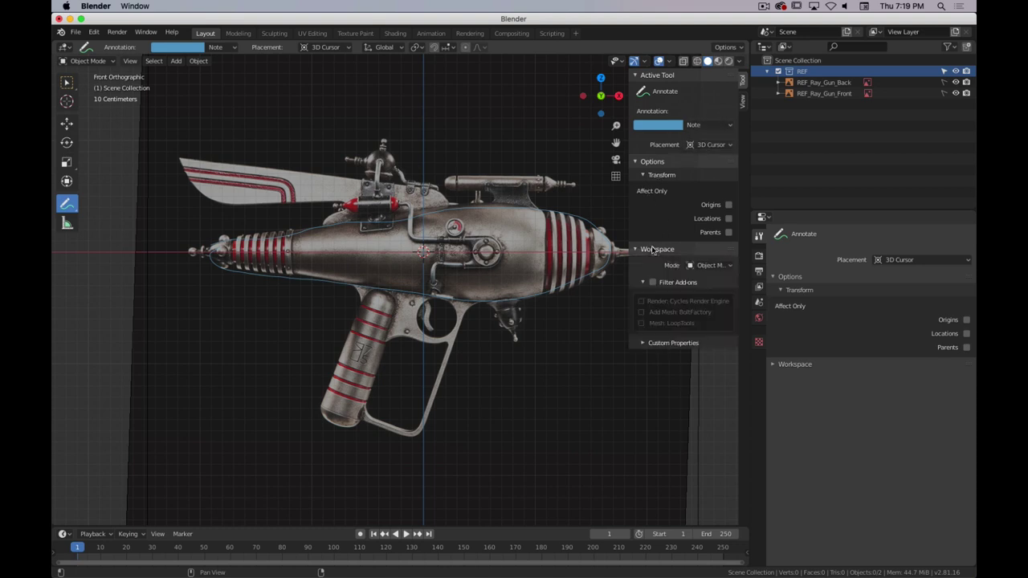
{"action": "left_click", "coordinate": [712, 127]}
{"action": "key", "text": "n"}
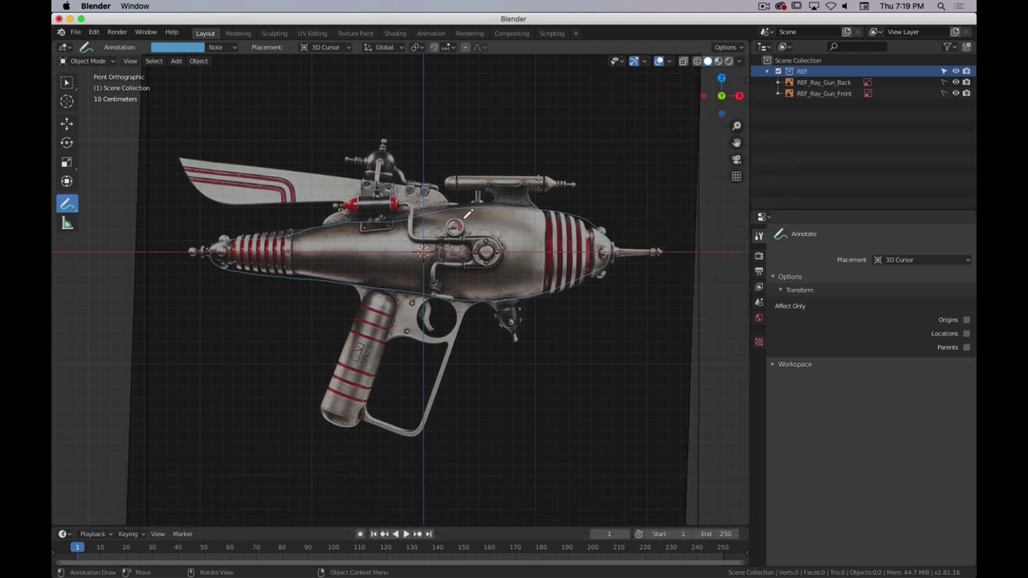
- Annotate freehand outlines around the ray gun's grip, scope, tail fin, trigger guard, underside cone and top orb
{"action": "mouse_move", "coordinate": [376, 296]}
{"action": "left_mouse_down"}
{"action": "mouse_move", "coordinate": [334, 358]}
{"action": "mouse_move", "coordinate": [330, 424]}
{"action": "mouse_move", "coordinate": [363, 415]}
{"action": "mouse_move", "coordinate": [391, 300]}
{"action": "left_mouse_up"}
{"action": "mouse_move", "coordinate": [461, 184]}
{"action": "left_mouse_down"}
{"action": "mouse_move", "coordinate": [573, 183]}
{"action": "mouse_move", "coordinate": [505, 173]}
{"action": "mouse_move", "coordinate": [459, 181]}
{"action": "left_mouse_up"}
{"action": "mouse_move", "coordinate": [331, 215]}
{"action": "left_mouse_down"}
{"action": "mouse_move", "coordinate": [233, 198]}
{"action": "mouse_move", "coordinate": [185, 156]}
{"action": "mouse_move", "coordinate": [327, 160]}
{"action": "mouse_move", "coordinate": [440, 183]}
{"action": "left_mouse_up"}
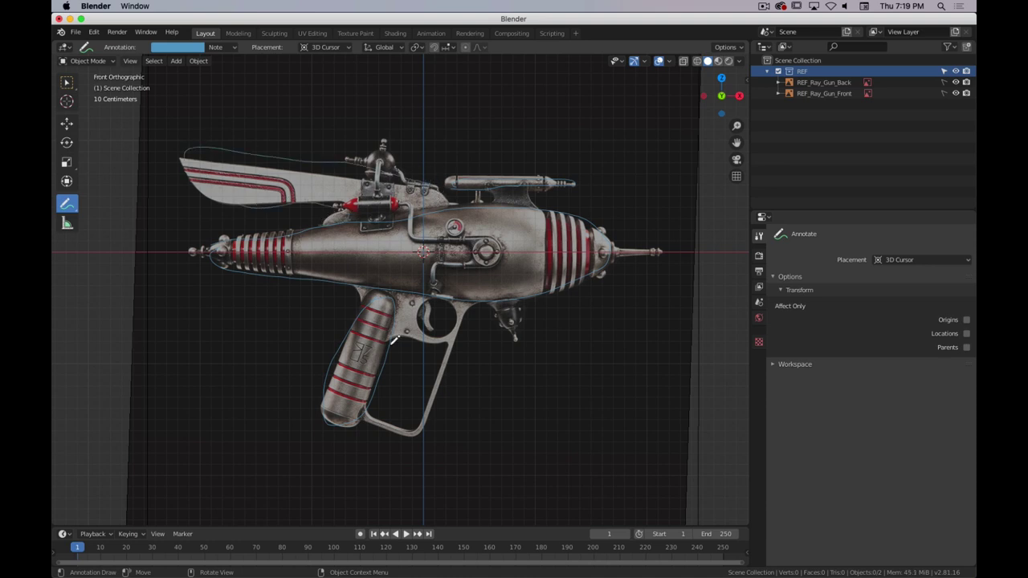
{"action": "mouse_move", "coordinate": [373, 301]}
{"action": "left_mouse_down"}
{"action": "mouse_move", "coordinate": [478, 305]}
{"action": "mouse_move", "coordinate": [439, 415]}
{"action": "mouse_move", "coordinate": [378, 443]}
{"action": "mouse_move", "coordinate": [364, 426]}
{"action": "mouse_move", "coordinate": [365, 404]}
{"action": "mouse_move", "coordinate": [430, 406]}
{"action": "left_mouse_up"}
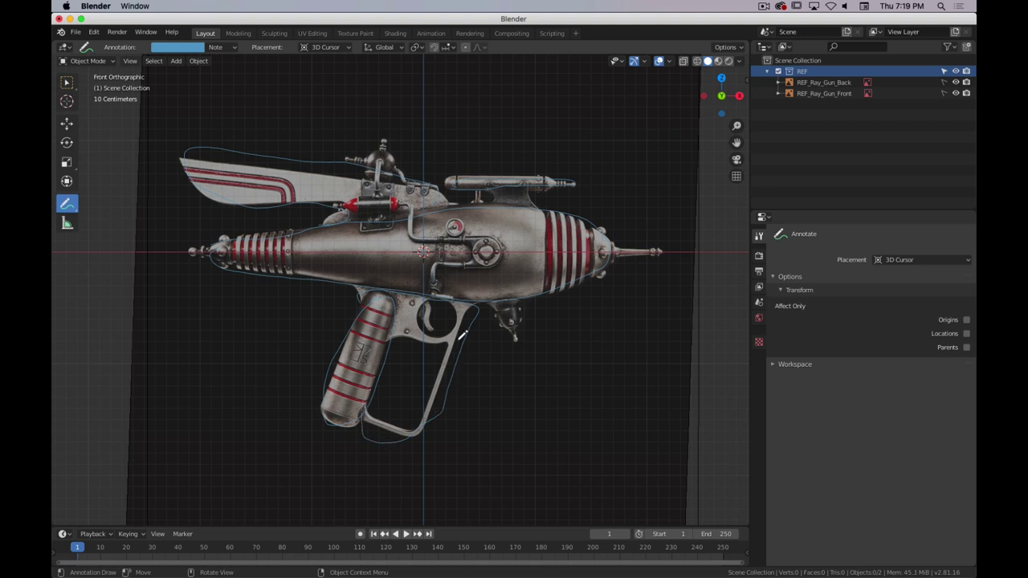
{"action": "mouse_move", "coordinate": [486, 302]}
{"action": "left_mouse_down"}
{"action": "mouse_move", "coordinate": [521, 349]}
{"action": "mouse_move", "coordinate": [530, 306]}
{"action": "left_mouse_up"}
{"action": "mouse_move", "coordinate": [375, 122]}
{"action": "left_mouse_down"}
{"action": "mouse_move", "coordinate": [417, 170]}
{"action": "mouse_move", "coordinate": [386, 131]}
{"action": "left_mouse_up"}
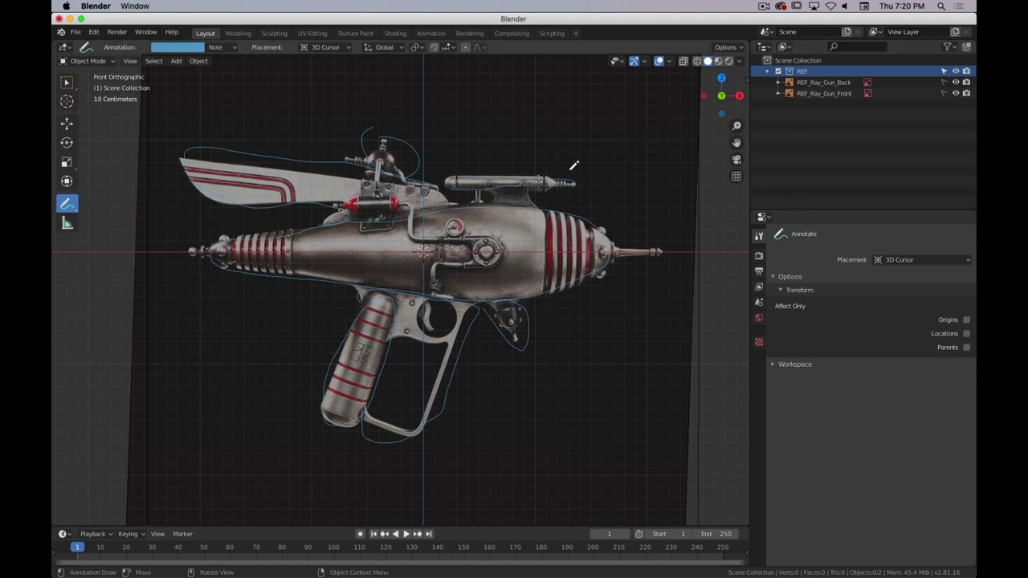
{"action": "key", "text": "super+period"}
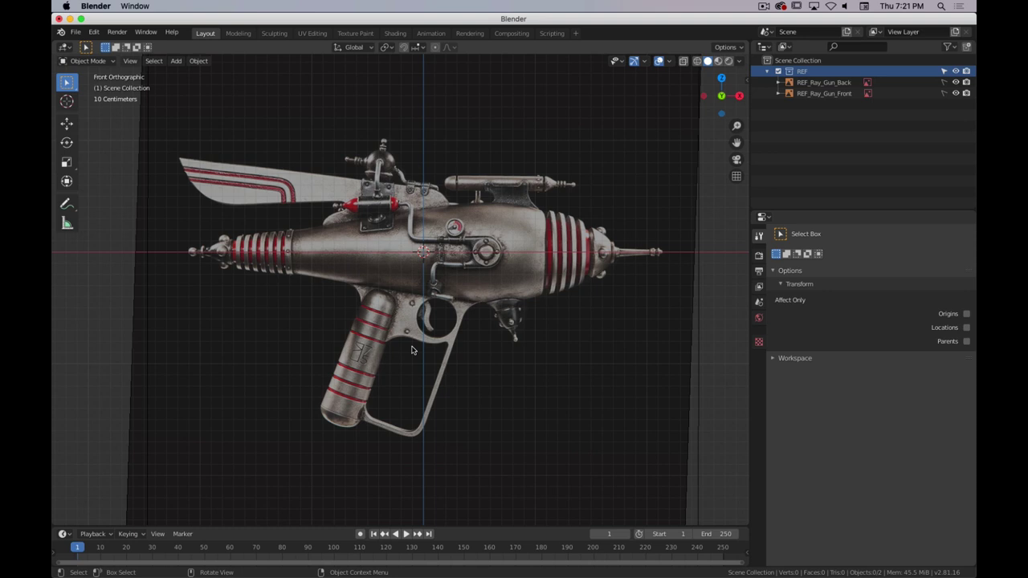
- Add a cylinder mesh in front of the reference images
{"action": "key", "text": "shift+a"}
{"action": "mouse_move", "coordinate": [409, 197]}
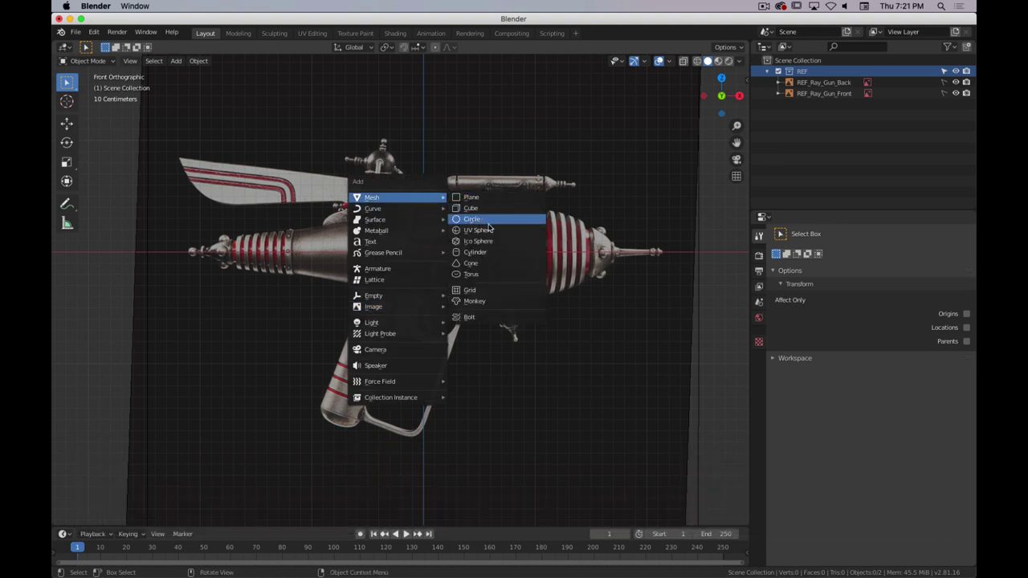
{"action": "left_click", "coordinate": [491, 253]}
{"action": "middle_click_drag", "start_coordinate": [514, 238], "coordinate": [474, 297]}
- Give the cylinder a Subdivision Surface modifier with Optimal Display on and viewport level 2, and shade it smooth
{"action": "left_click", "coordinate": [759, 352]}
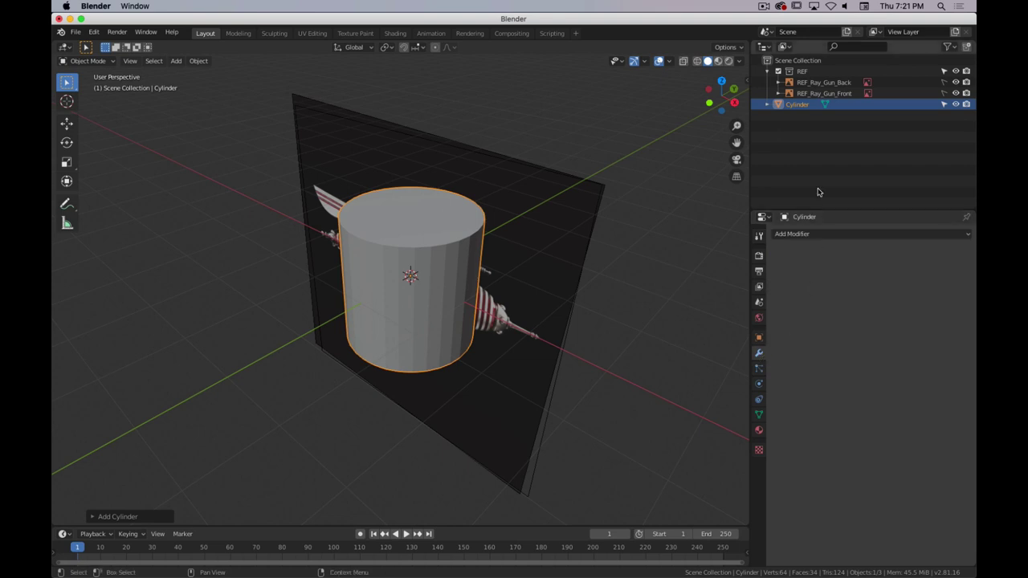
{"action": "left_click", "coordinate": [803, 233]}
{"action": "left_click", "coordinate": [794, 418]}
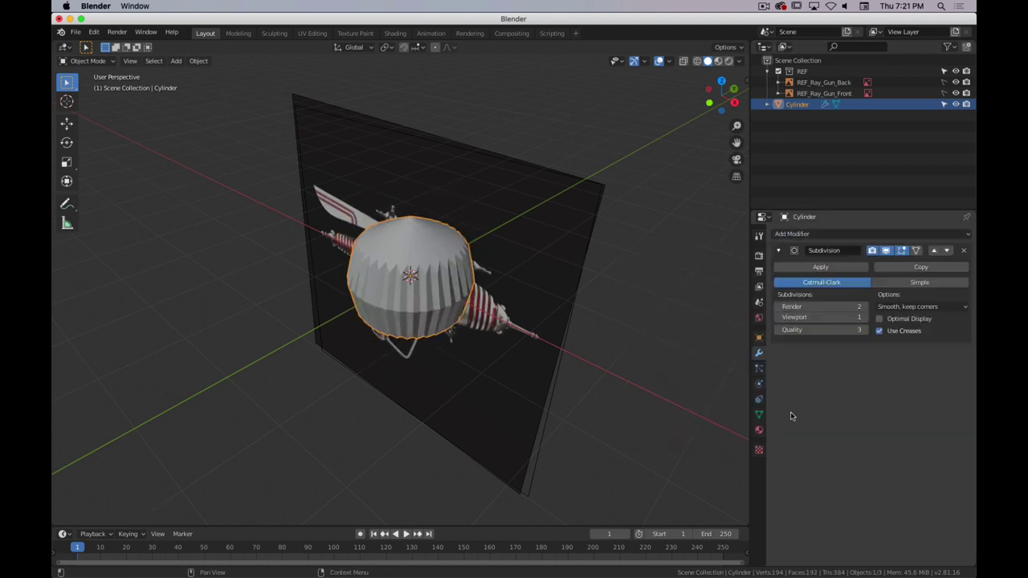
{"action": "left_click", "coordinate": [879, 318]}
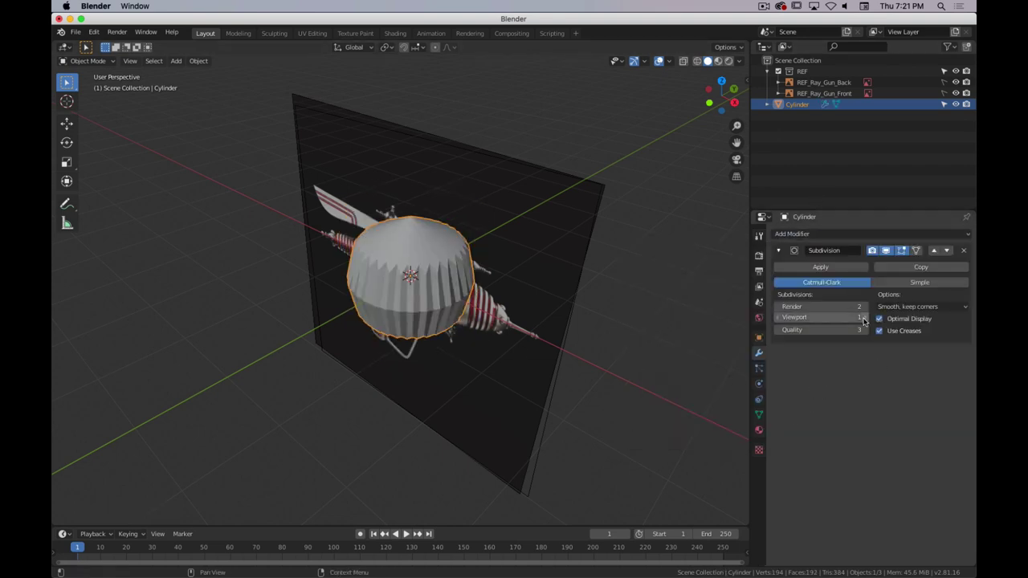
{"action": "left_click", "coordinate": [866, 317]}
{"action": "right_click", "coordinate": [446, 284]}
{"action": "left_click", "coordinate": [440, 272]}
{"action": "middle_click_drag", "start_coordinate": [440, 271], "coordinate": [487, 276]}
{"action": "scroll", "coordinate": [487, 276], "scroll_direction": "up", "scroll_amount": 5}
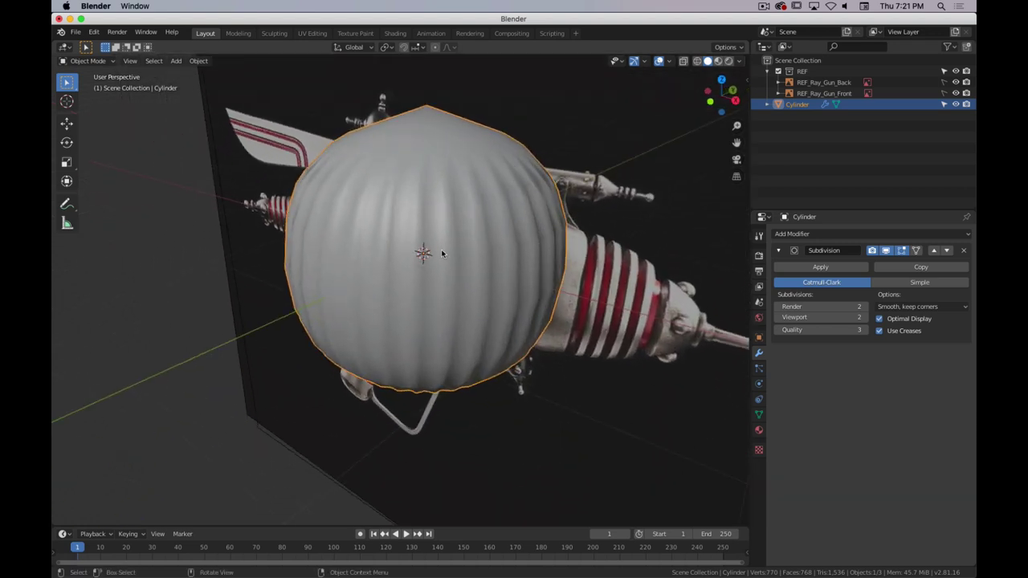
- Edit the cylinder's mesh and turn off the Subdivision modifier's edit mode display to expose its n-gon cap
{"action": "key", "text": "Tab"}
{"action": "middle_click_drag", "start_coordinate": [480, 214], "coordinate": [497, 231]}
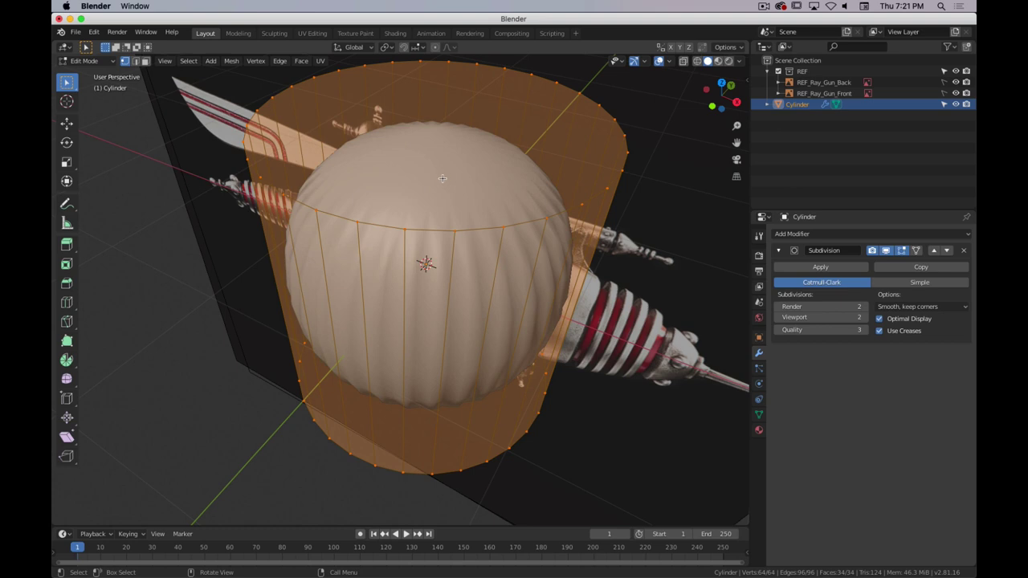
{"action": "key", "text": "z"}
{"action": "key", "text": "z"}
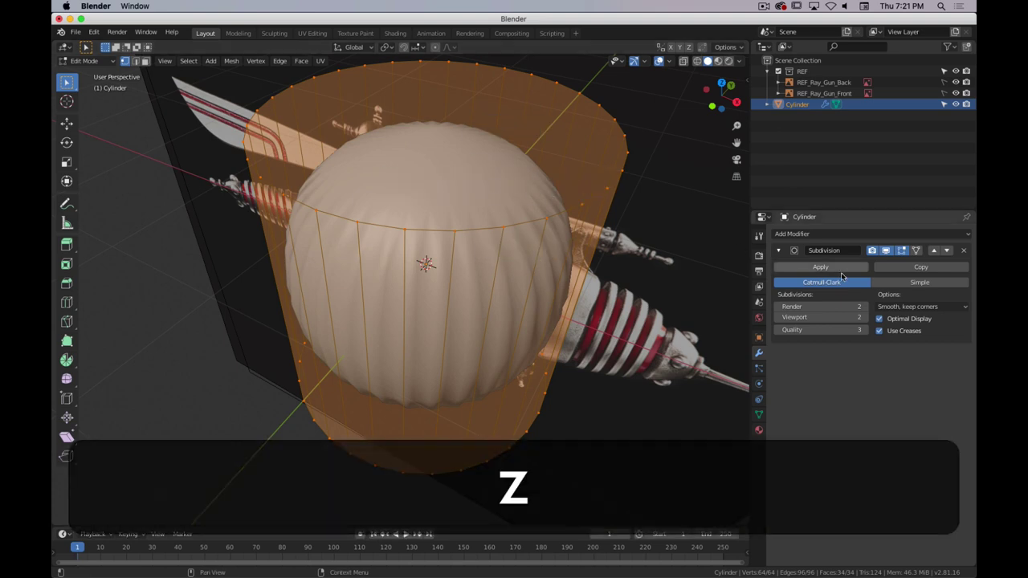
{"action": "left_click", "coordinate": [903, 251]}
{"action": "middle_click_drag", "start_coordinate": [493, 167], "coordinate": [518, 139]}
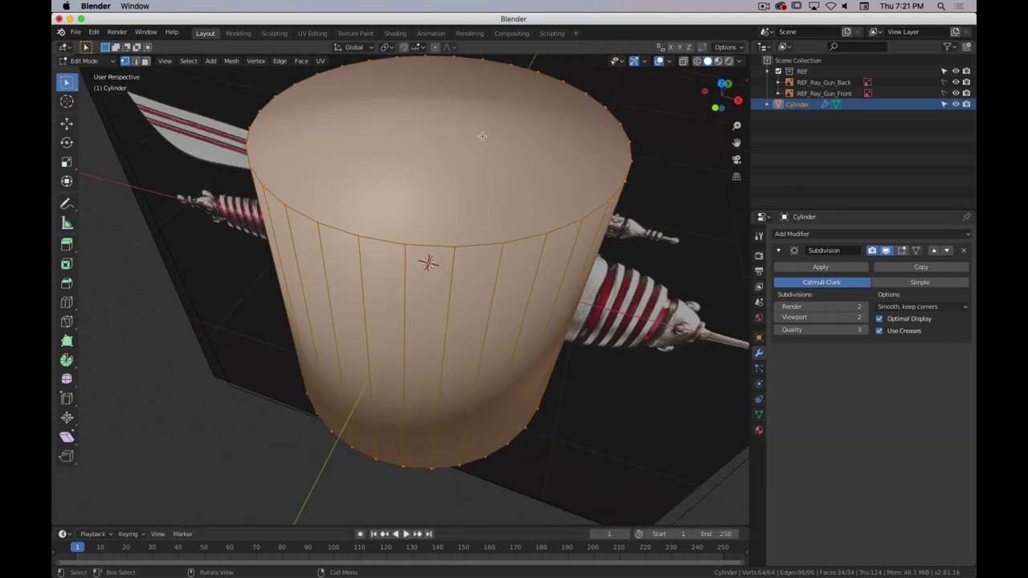
- Return to Object Mode and delete the subdivided n-gon cylinder
{"action": "scroll", "coordinate": [457, 181], "scroll_direction": "down", "scroll_amount": 4}
{"action": "middle_click_drag", "start_coordinate": [458, 180], "coordinate": [442, 255]}
{"action": "key", "text": "Tab"}
{"action": "key", "text": "x"}
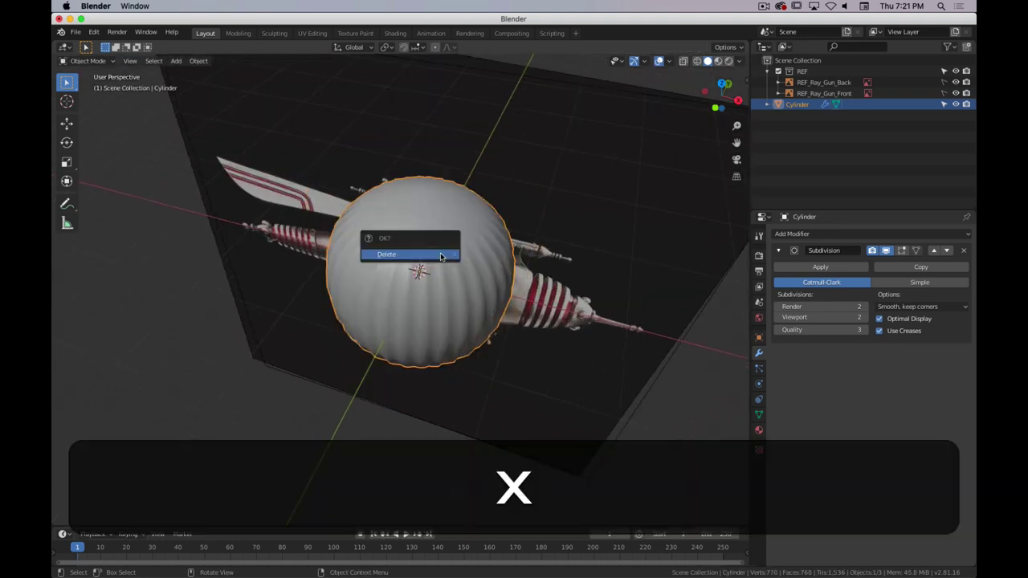
{"action": "left_click", "coordinate": [441, 254]}
- Add a new cylinder with its cap fill type set to Triangle Fan and show its mesh in Edit Mode
{"action": "key", "text": "shift+a"}
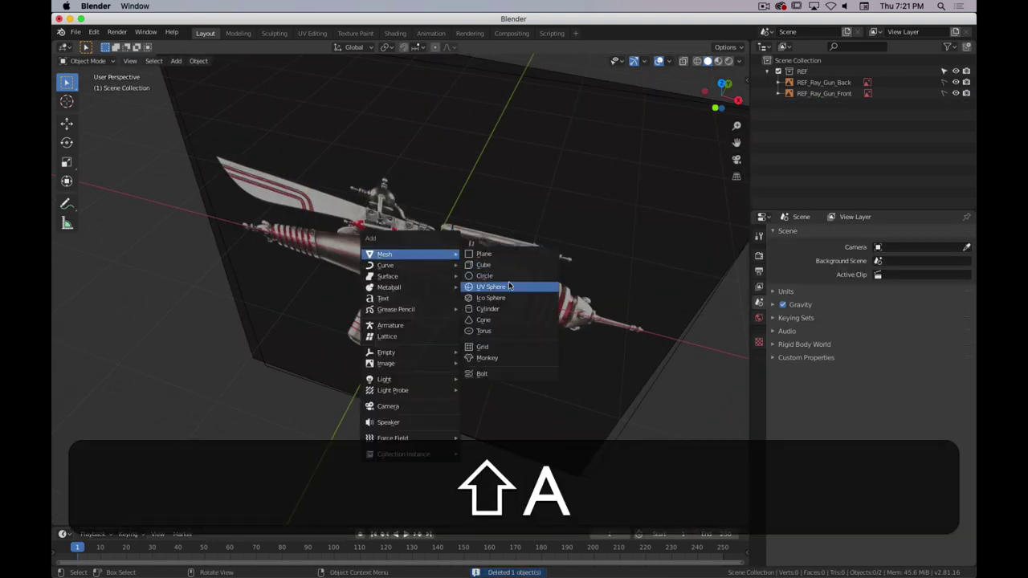
{"action": "left_click", "coordinate": [503, 309]}
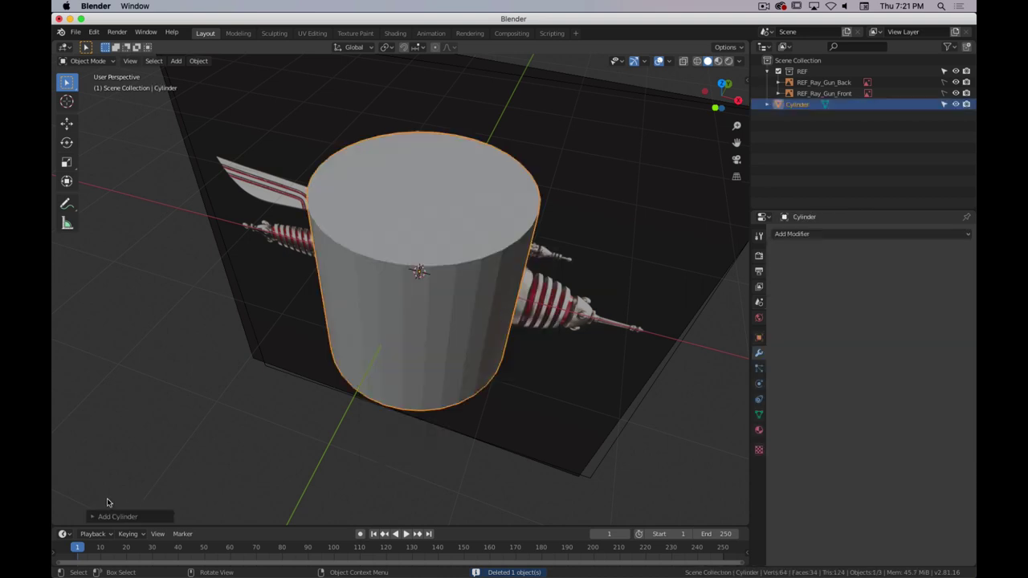
{"action": "left_click", "coordinate": [94, 517]}
{"action": "left_click", "coordinate": [200, 421]}
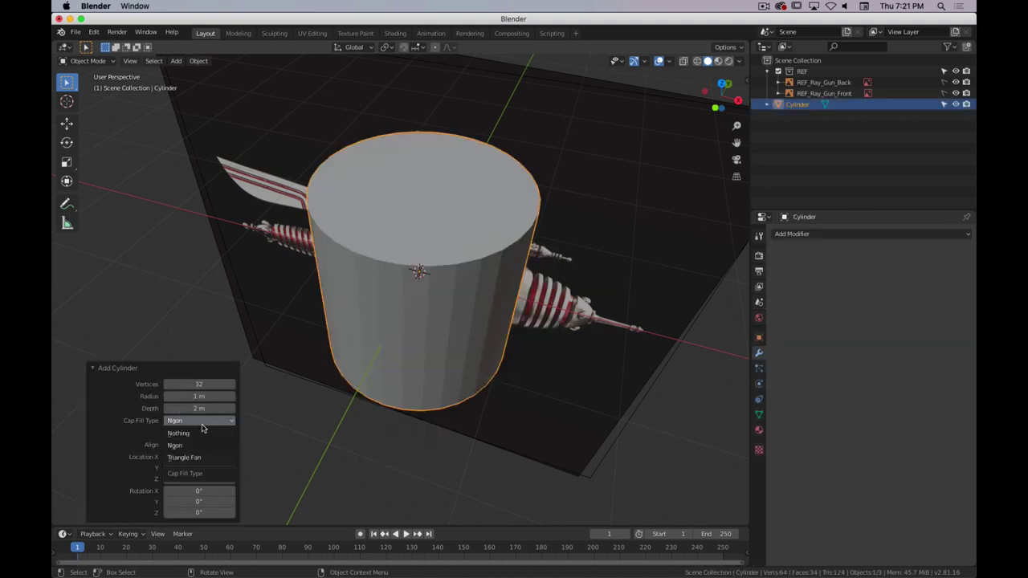
{"action": "left_click", "coordinate": [208, 456]}
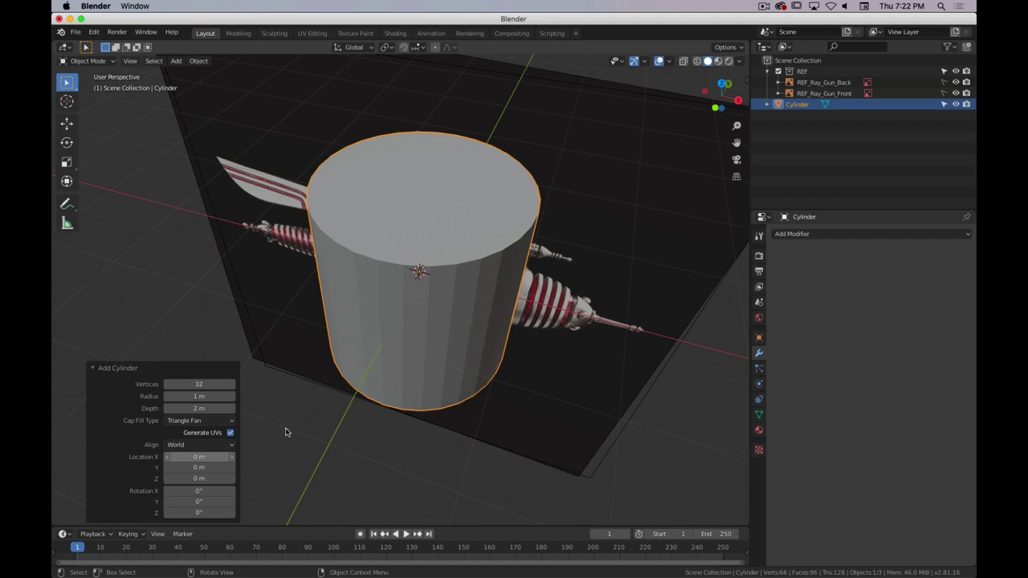
{"action": "key", "text": "Tab"}
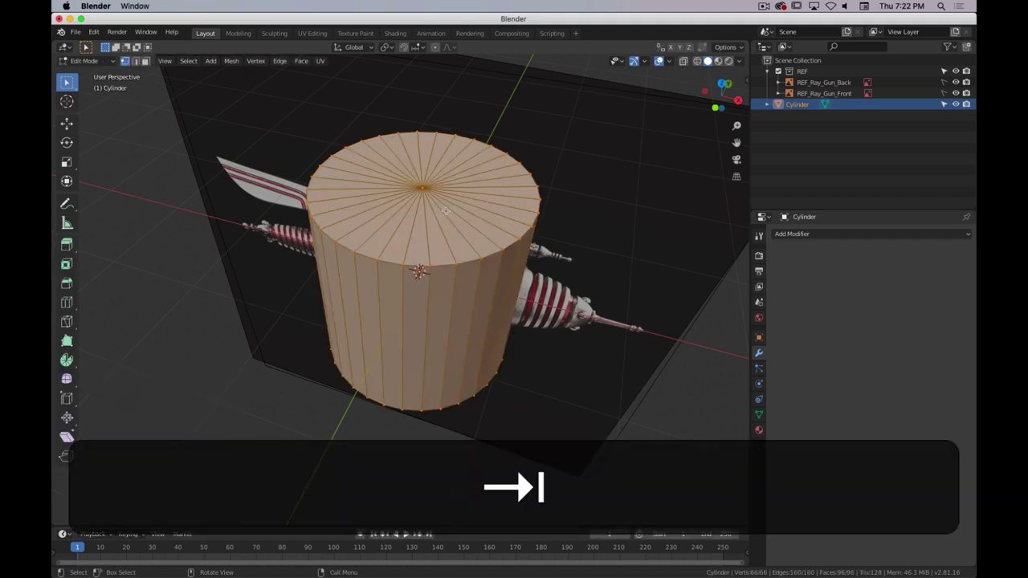
- Add a Subdivision Surface modifier to the triangle-fan cylinder, shade it smooth, and set viewport level 2 with Optimal Display
{"action": "left_click", "coordinate": [826, 234]}
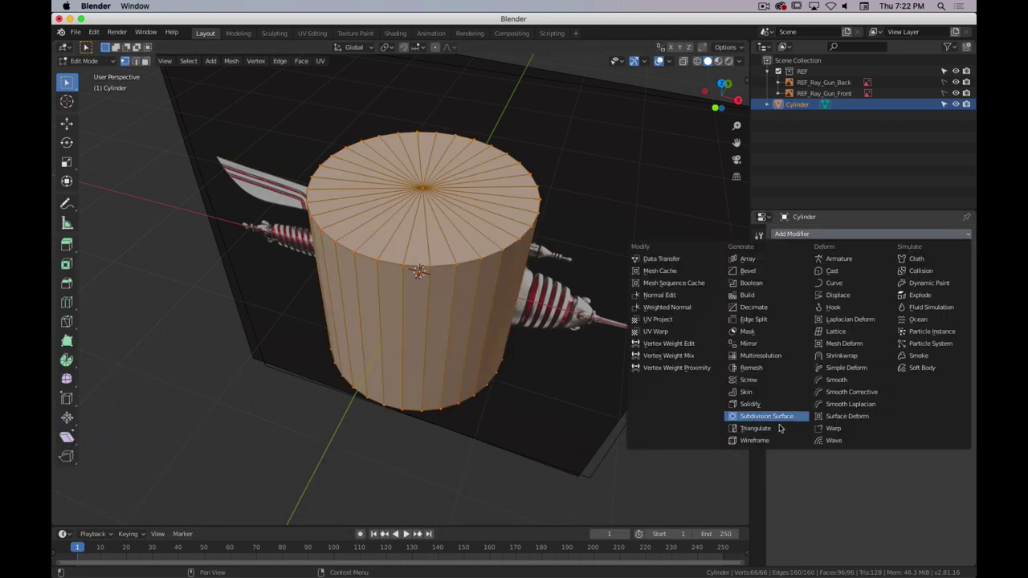
{"action": "left_click", "coordinate": [795, 415]}
{"action": "right_click", "coordinate": [385, 251]}
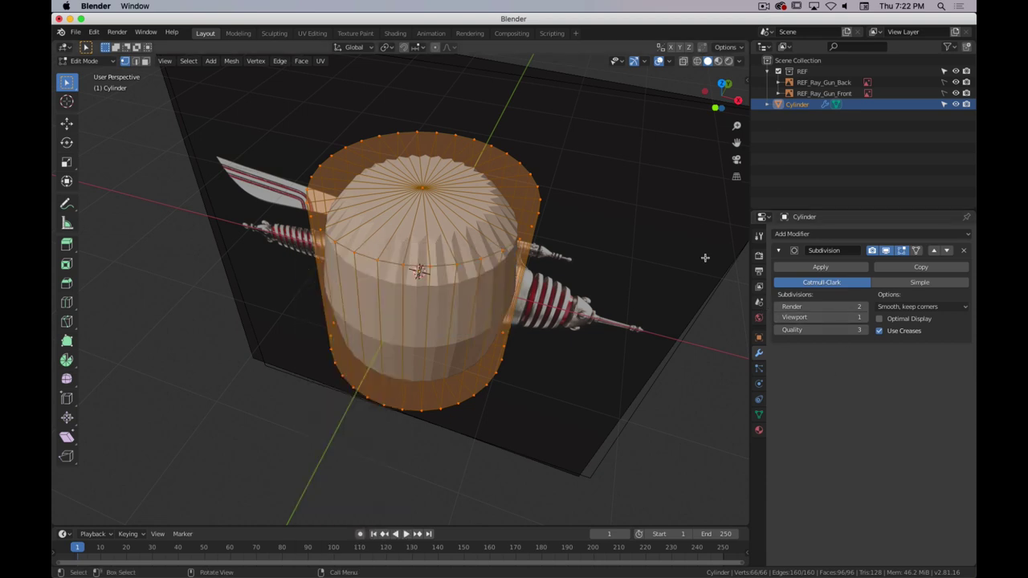
{"action": "key", "text": "Tab"}
{"action": "right_click", "coordinate": [418, 234]}
{"action": "left_click", "coordinate": [393, 234]}
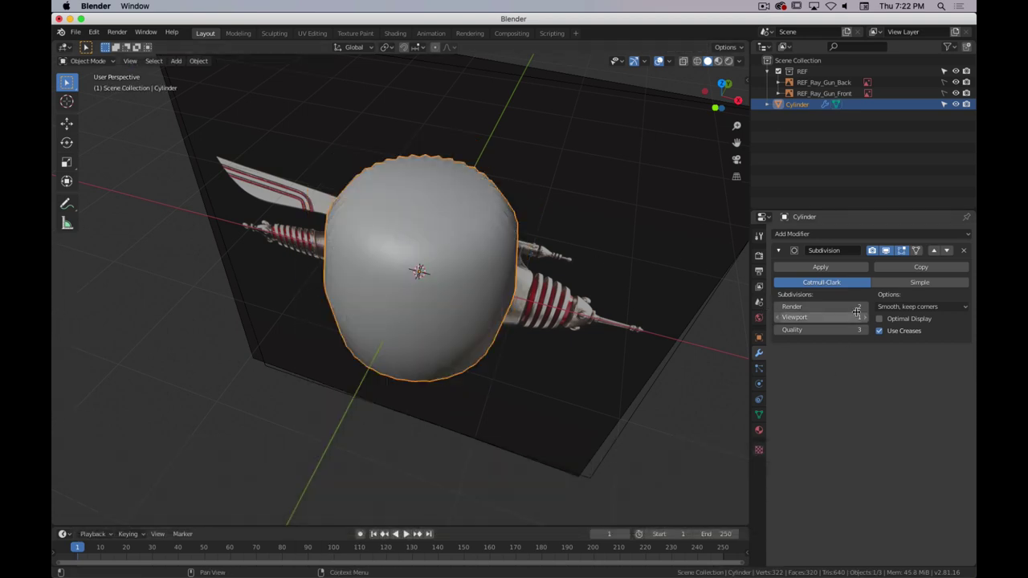
{"action": "left_click", "coordinate": [865, 317]}
{"action": "left_click", "coordinate": [879, 319]}
- Examine the subdivided triangle-fan cylinder's cap and side shading in Object and Edit Mode from several angles
{"action": "key", "text": "Tab"}
{"action": "key", "text": "Tab"}
{"action": "middle_click_drag", "start_coordinate": [511, 256], "coordinate": [506, 281]}
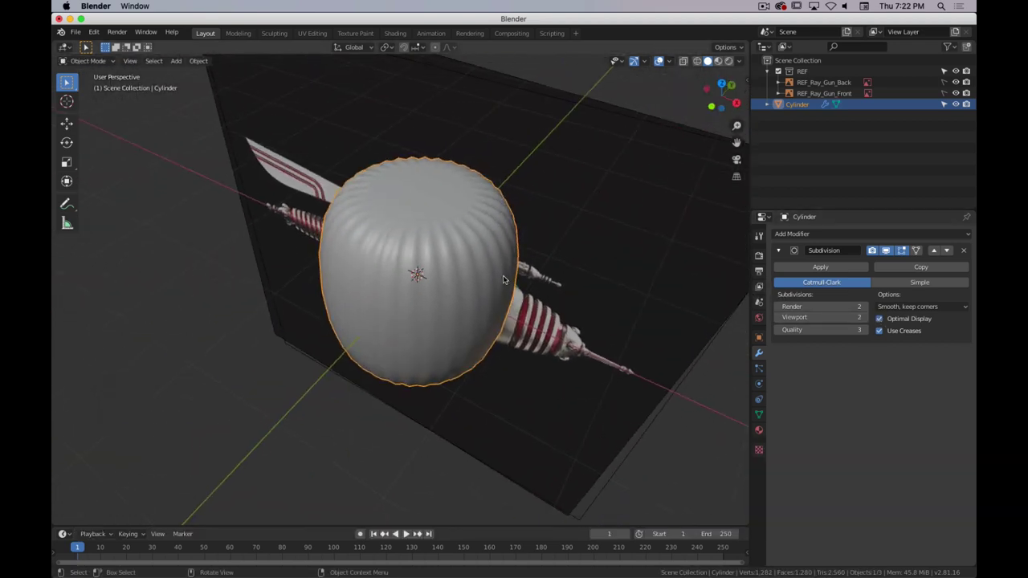
{"action": "key", "text": "Tab"}
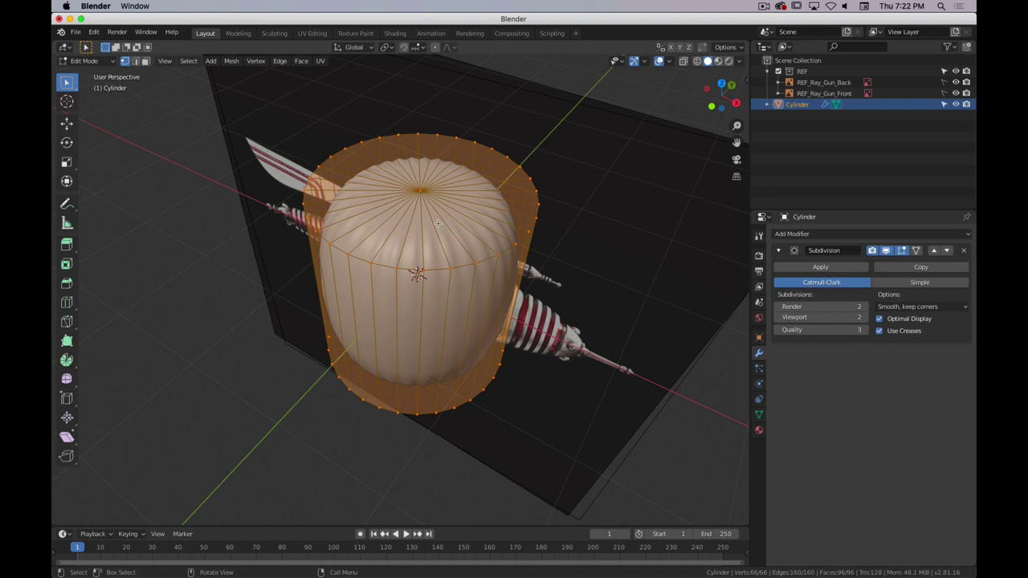
{"action": "middle_click_drag", "start_coordinate": [454, 286], "coordinate": [496, 251]}
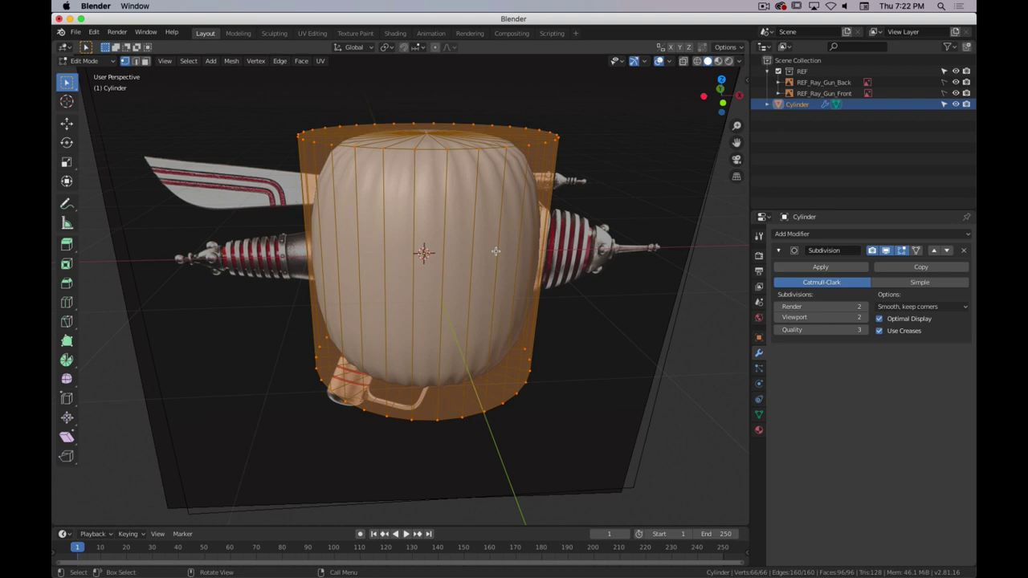
{"action": "middle_click_drag", "start_coordinate": [553, 164], "coordinate": [483, 206]}
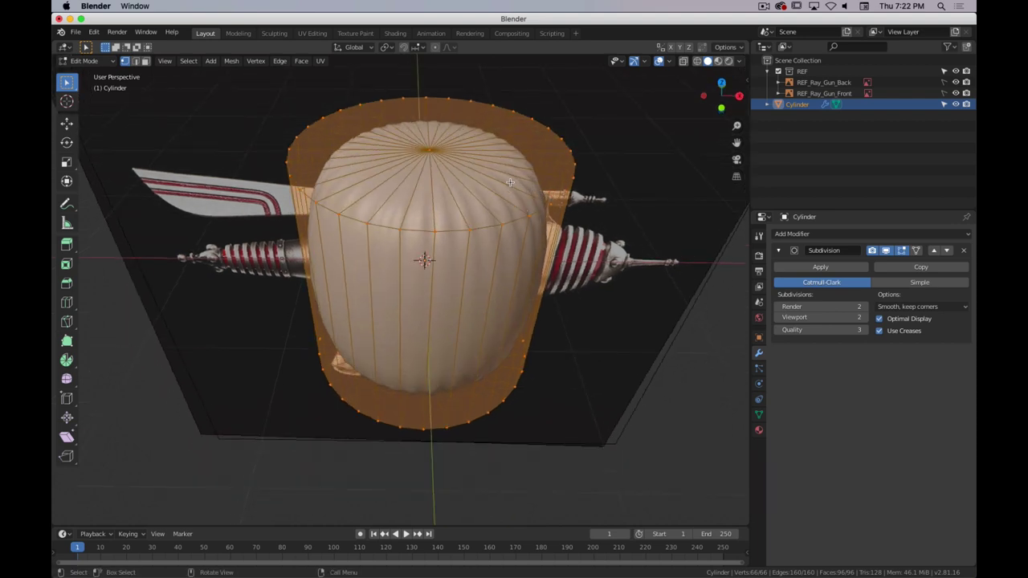
{"action": "middle_click_drag", "start_coordinate": [489, 254], "coordinate": [348, 178]}
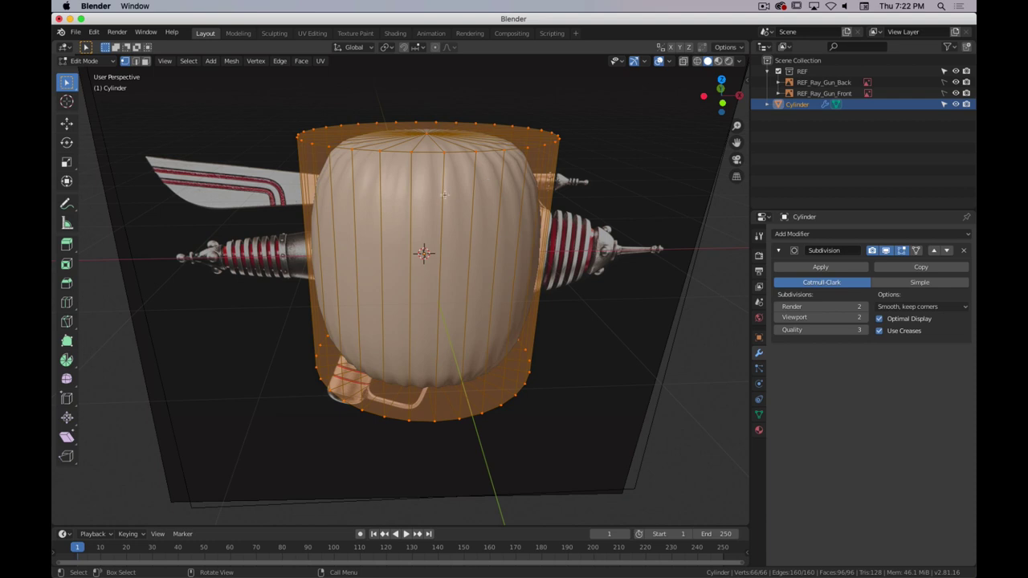
{"action": "scroll", "coordinate": [445, 190], "scroll_direction": "down", "scroll_amount": 5}
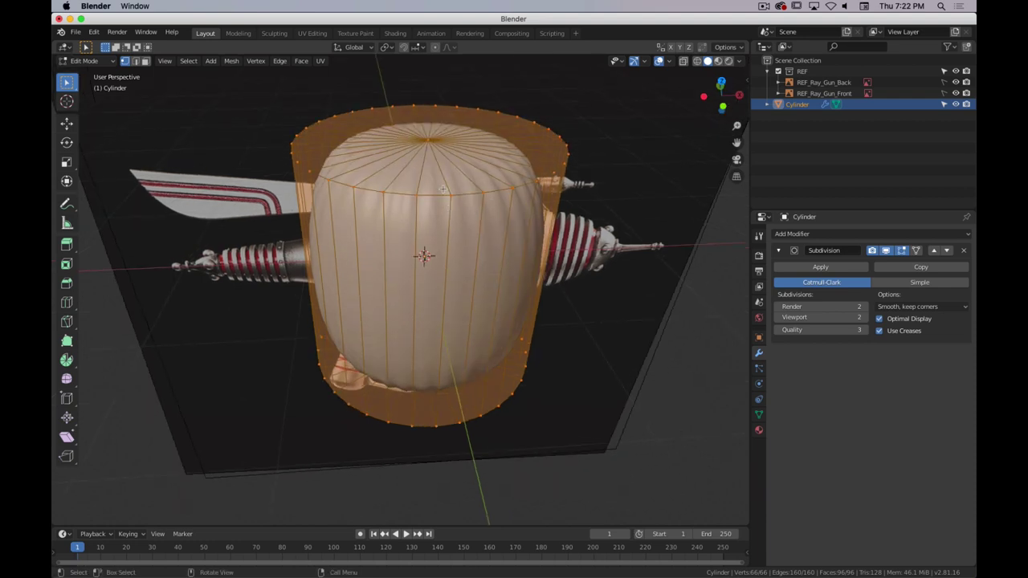
{"action": "key", "text": "super+period"}
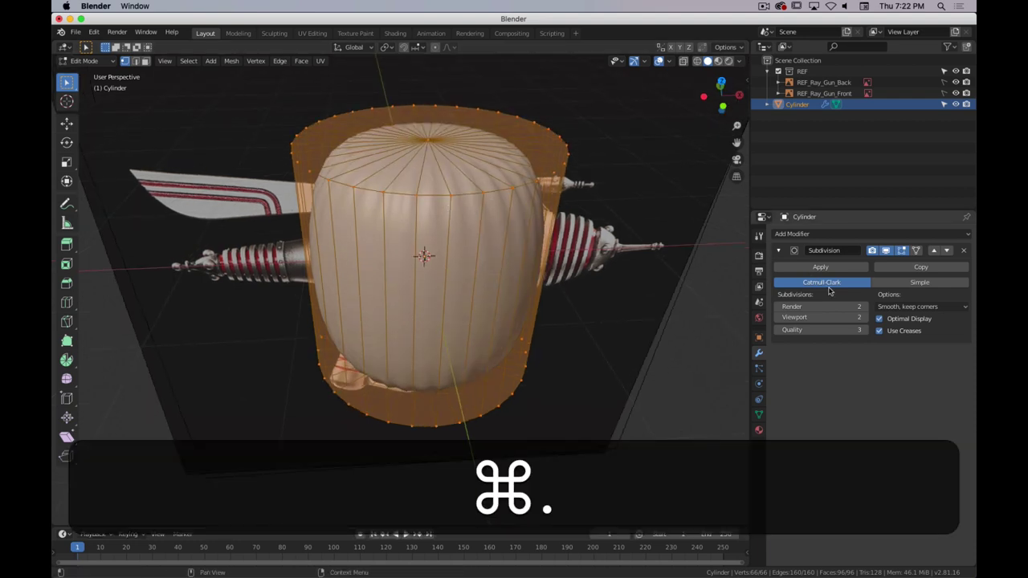
- Leave Edit Mode and delete the triangle-fan cylinder
{"action": "key", "text": "Tab"}
{"action": "key", "text": "x"}
{"action": "left_click", "coordinate": [459, 200]}
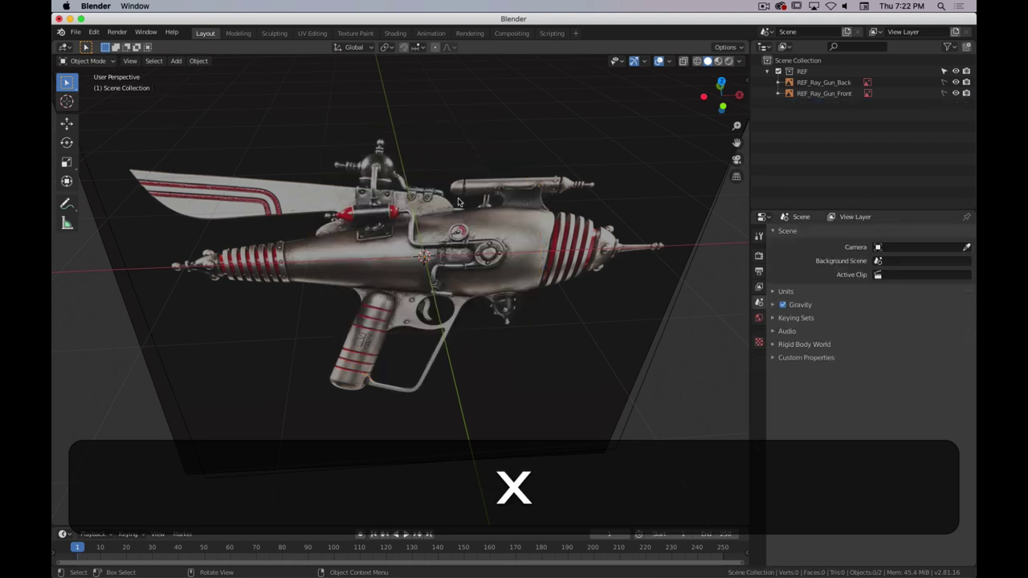
- Switch to the front view and compare perspective with orthographic projection, ending in orthographic
{"action": "key", "text": "1"}
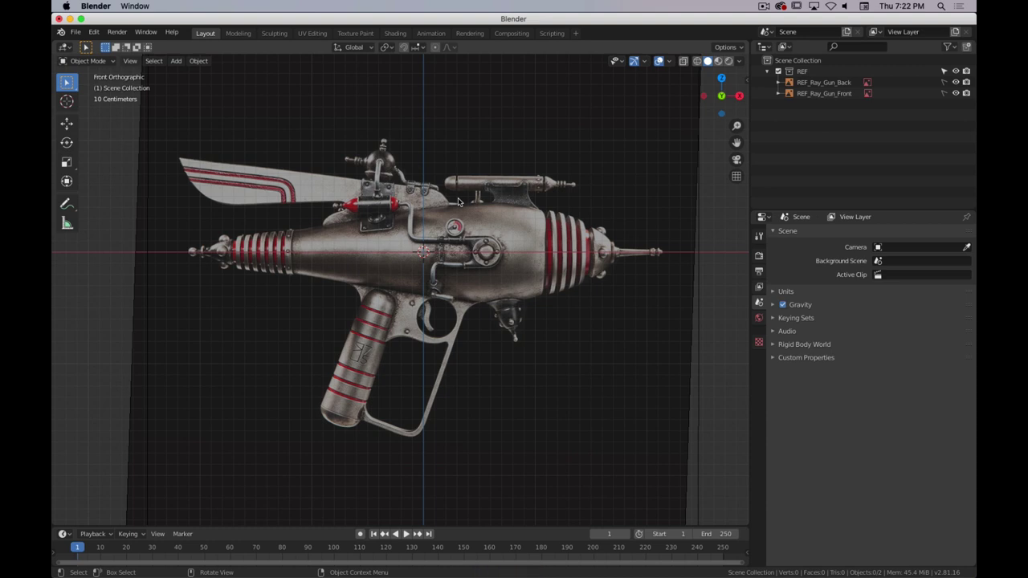
{"action": "key", "text": "5"}
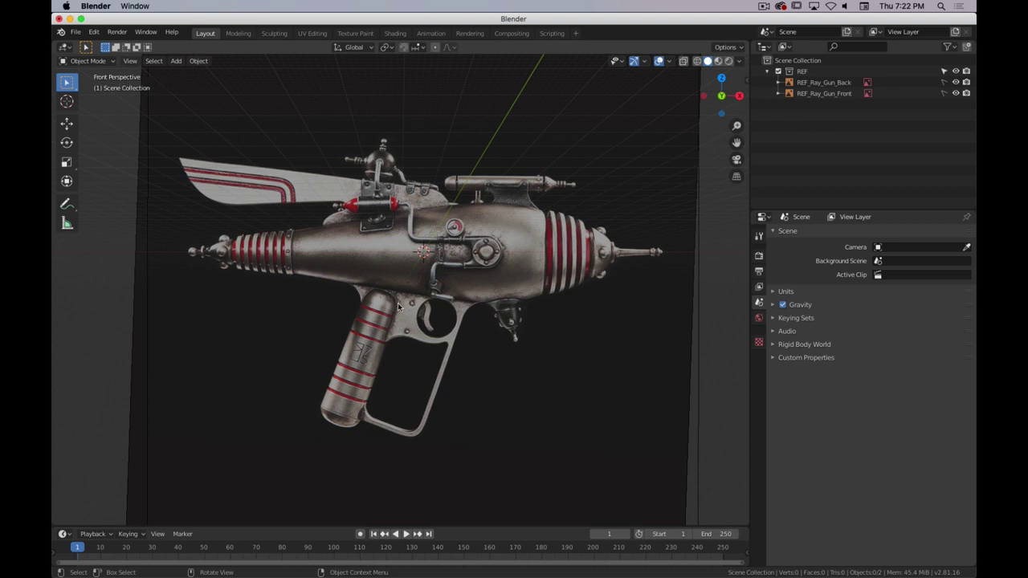
{"action": "key", "text": "5"}
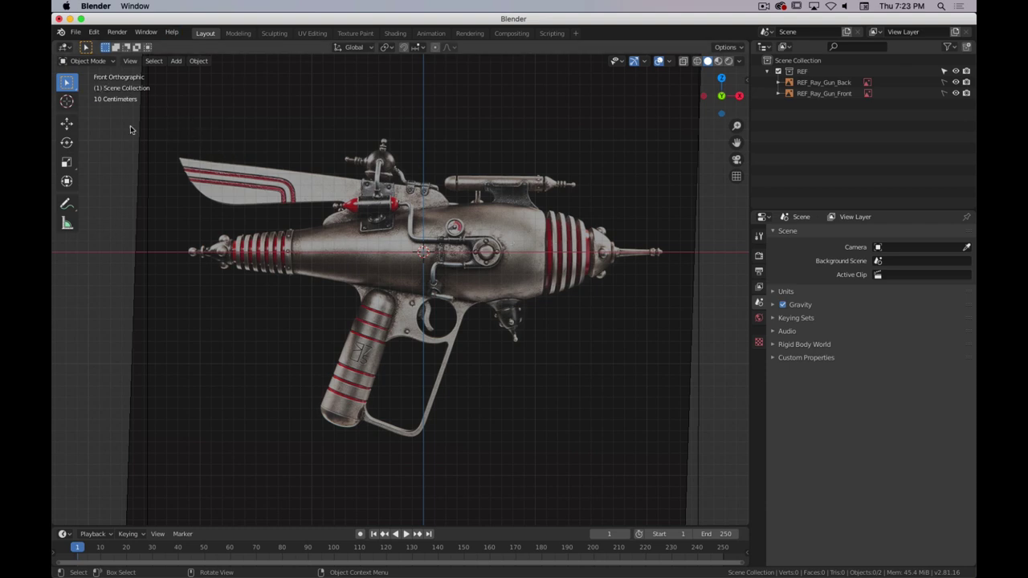
- Compare orthographic and perspective projection of the ray gun reference from an angled view, ending in the front orthographic view
{"action": "middle_click_drag", "start_coordinate": [368, 163], "coordinate": [471, 197]}
{"action": "key", "text": "5"}
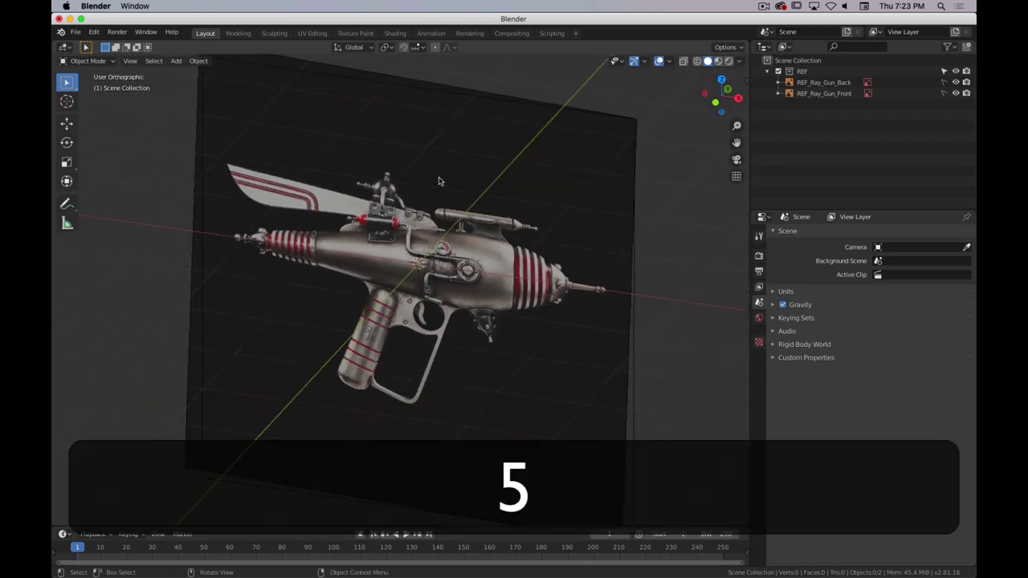
{"action": "key", "text": "5"}
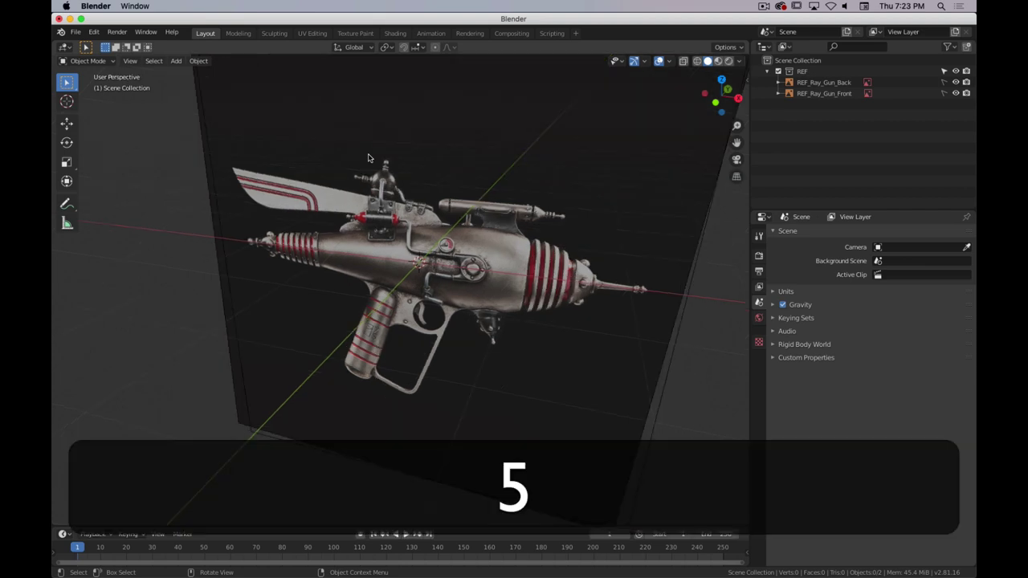
{"action": "key", "text": "1"}
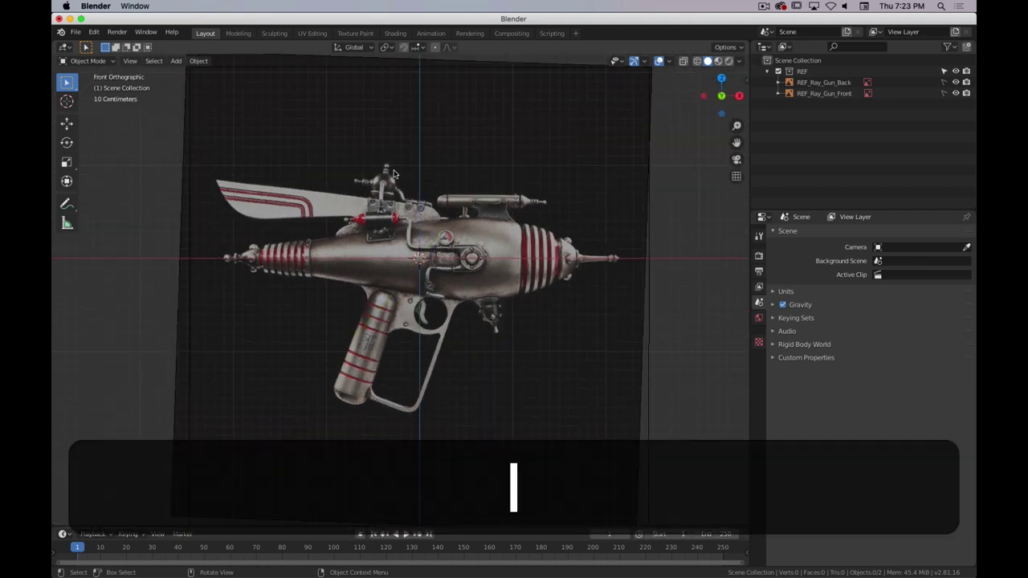
- Add a mesh cylinder at the ray gun's centre with 12 vertices
{"action": "scroll", "coordinate": [418, 225], "scroll_direction": "up", "scroll_amount": 3}
{"action": "key", "text": "shift"}
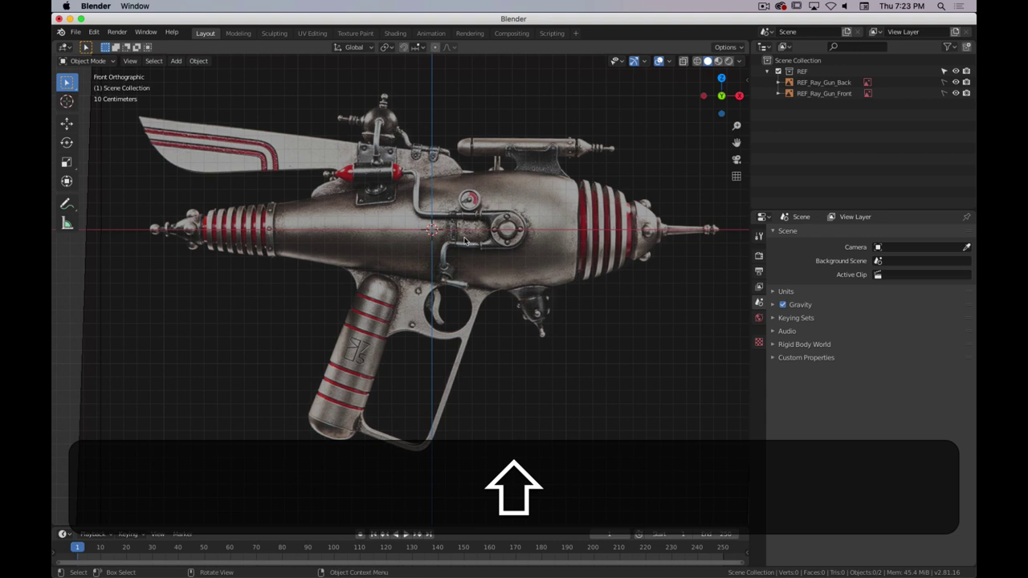
{"action": "key", "text": "shift+a"}
{"action": "mouse_move", "coordinate": [466, 238]}
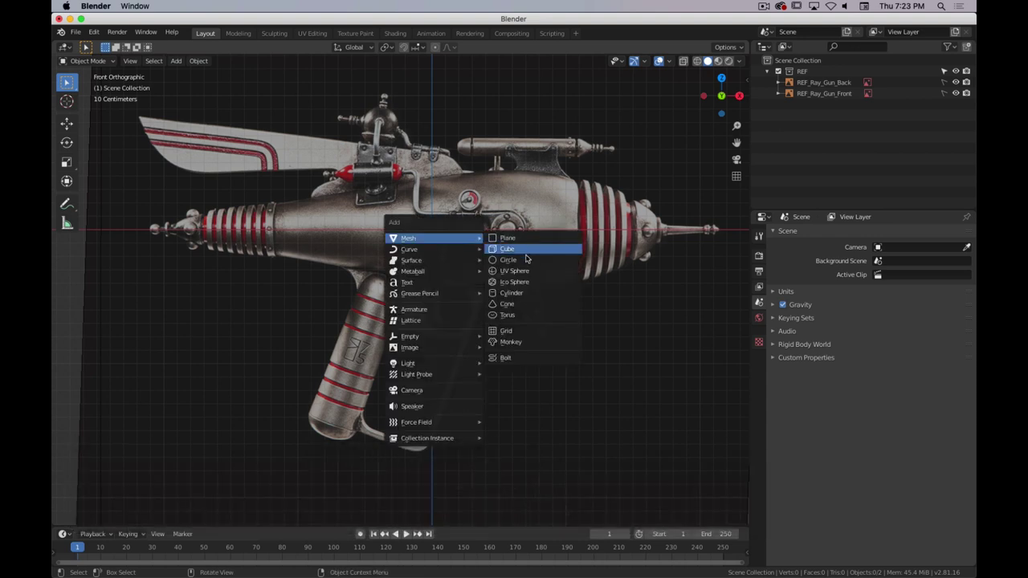
{"action": "left_click", "coordinate": [529, 296]}
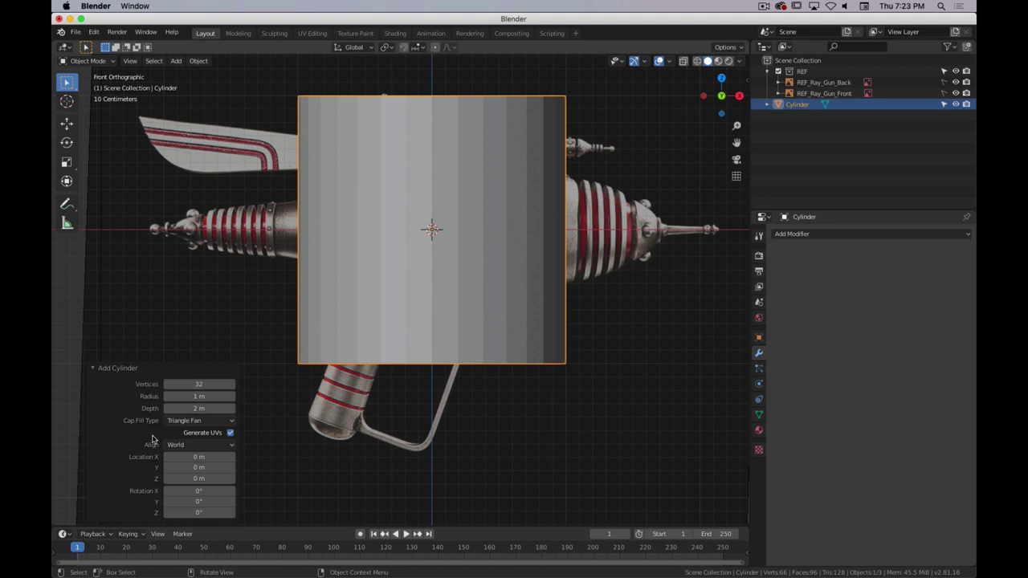
{"action": "left_click", "coordinate": [200, 385]}
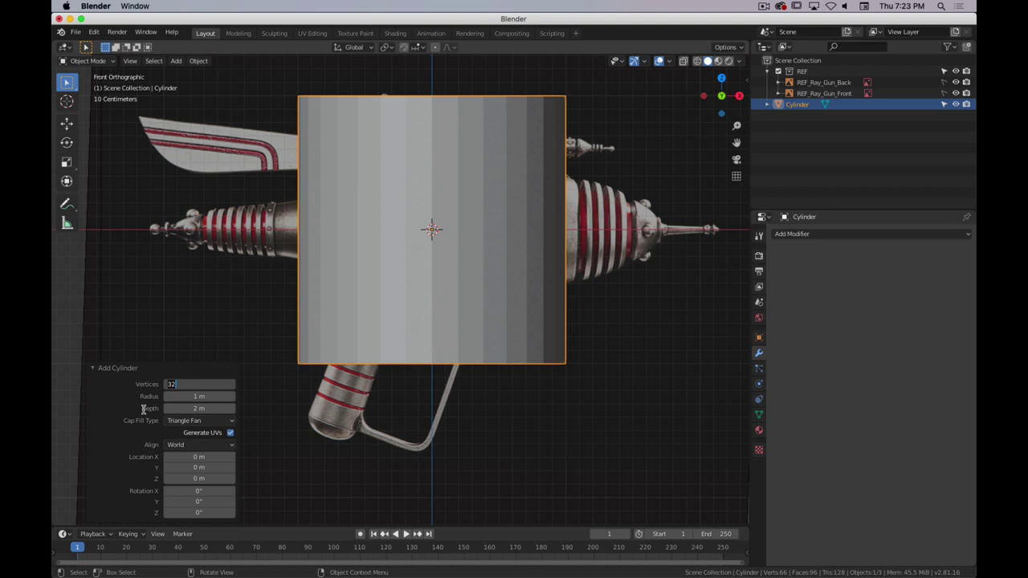
{"action": "type", "text": "12"}
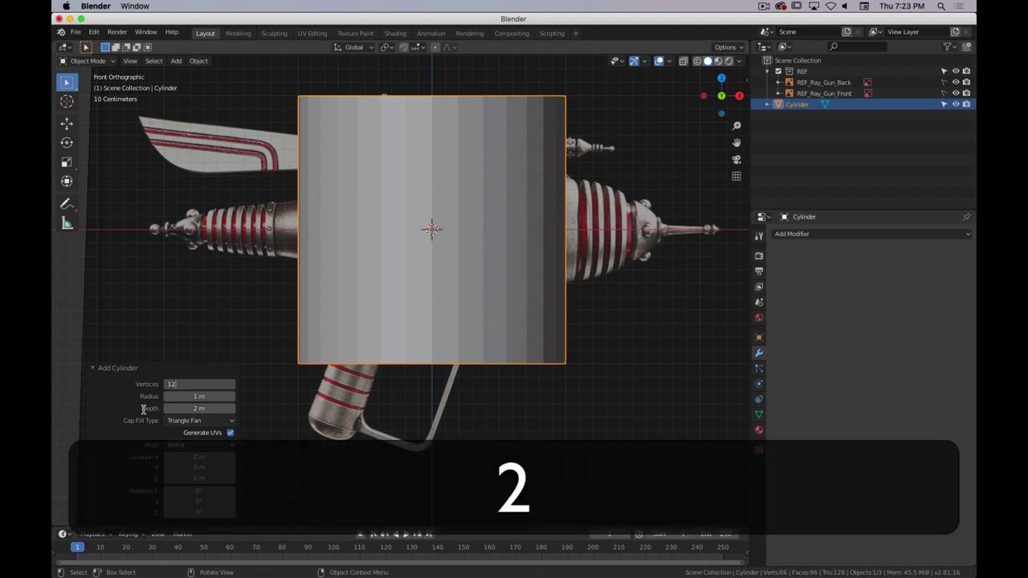
{"action": "key", "text": "Return"}
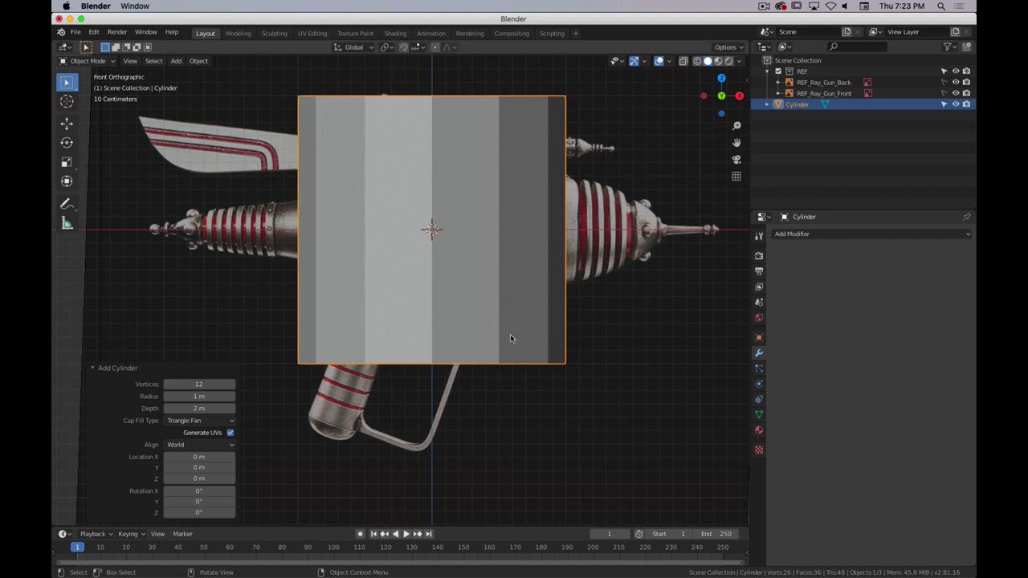
- Set the new cylinder's cap fill type to Ngon and its Y rotation to 90°
{"action": "left_click", "coordinate": [199, 420]}
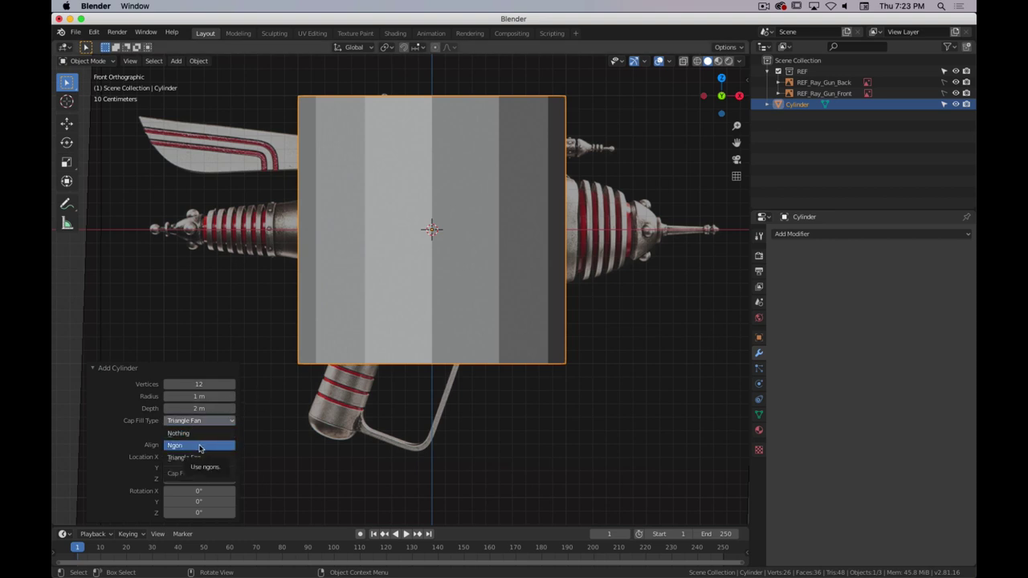
{"action": "left_click", "coordinate": [200, 446]}
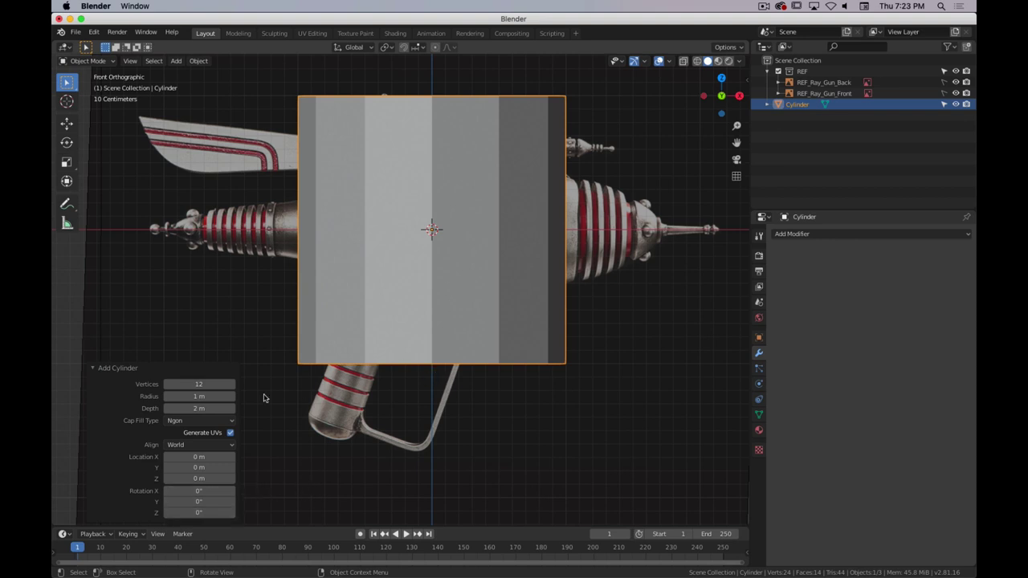
{"action": "left_click", "coordinate": [207, 502]}
{"action": "key", "text": "Return"}
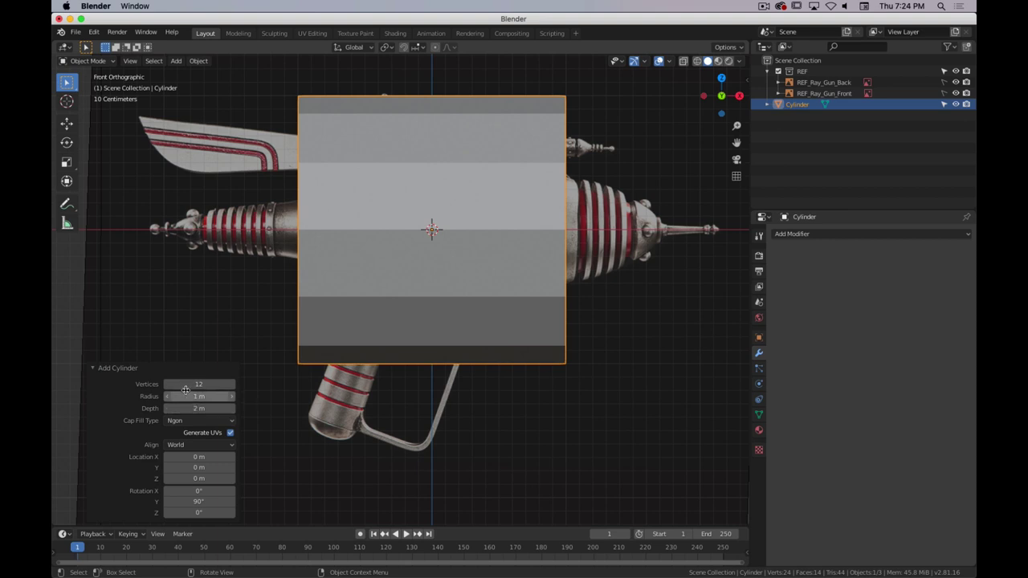
- Set the cylinder's radius to 0.42 m and its depth to 3.34 m to match the gun body
{"action": "left_click_drag", "start_coordinate": [194, 396], "coordinate": [262, 408]}
{"action": "scroll", "coordinate": [459, 186], "scroll_direction": "up", "scroll_amount": 3}
{"action": "middle_click_drag", "start_coordinate": [470, 247], "coordinate": [412, 263], "text": "shift"}
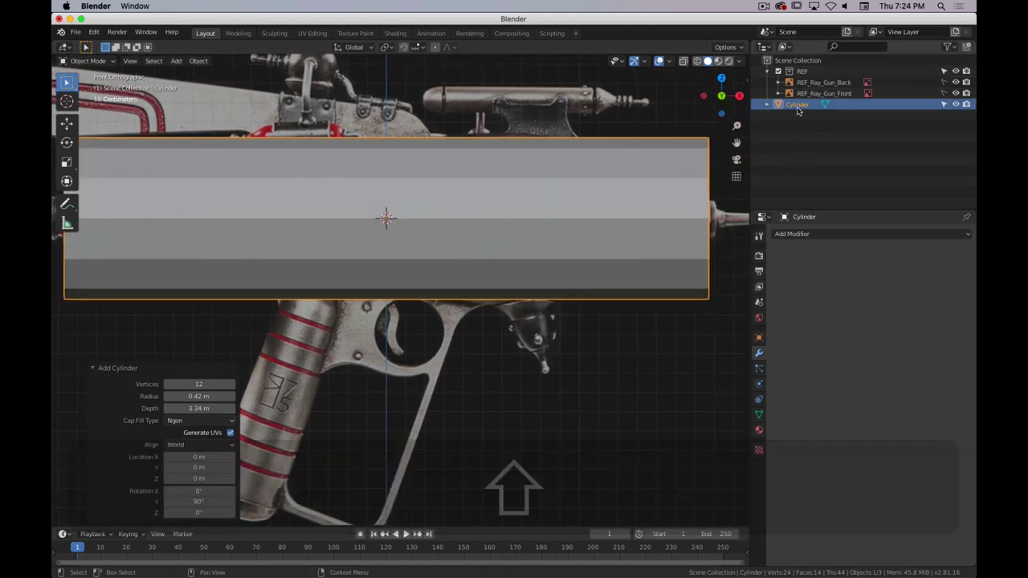
- Rename the cylinder object as Ray_Gun_Body
{"action": "double_click", "coordinate": [797, 106]}
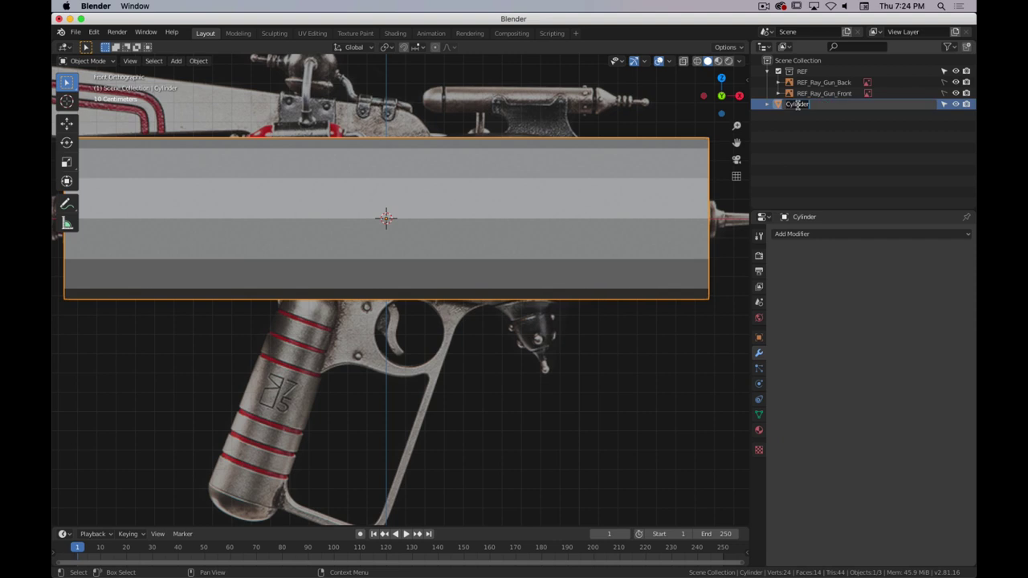
{"action": "type", "text": "Ray_Gu"}
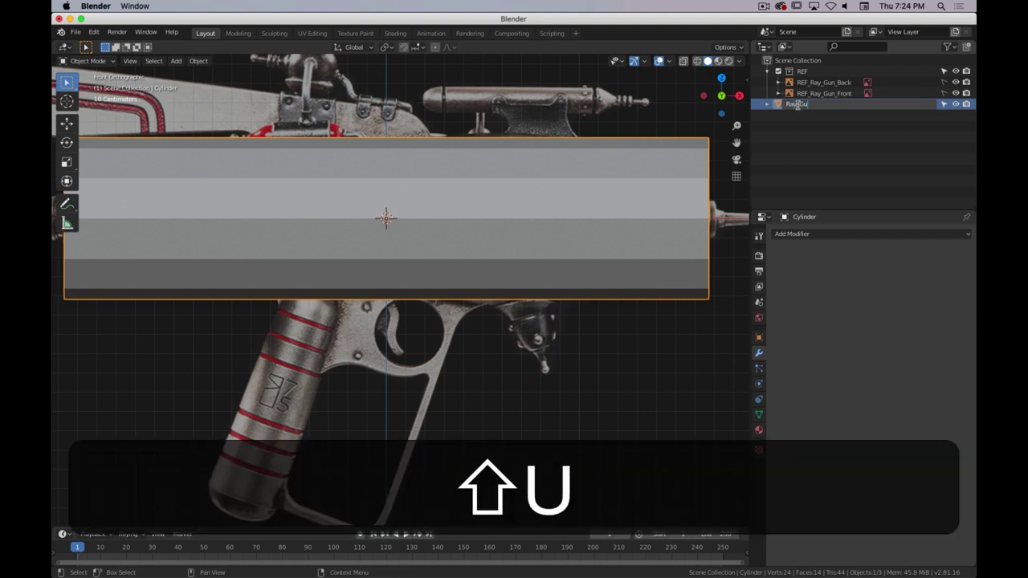
{"action": "type", "text": "n_Body"}
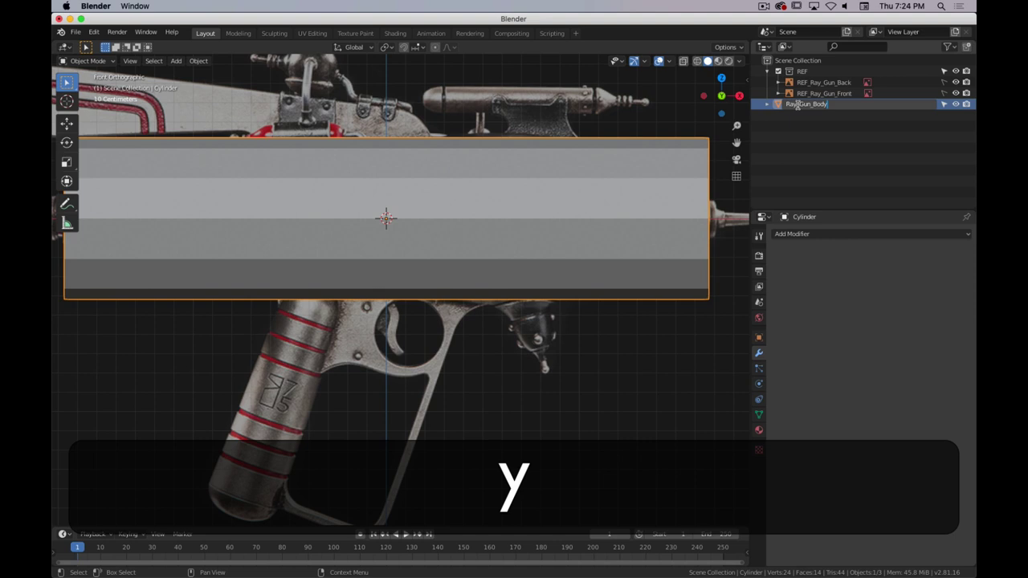
{"action": "key", "text": "Return"}
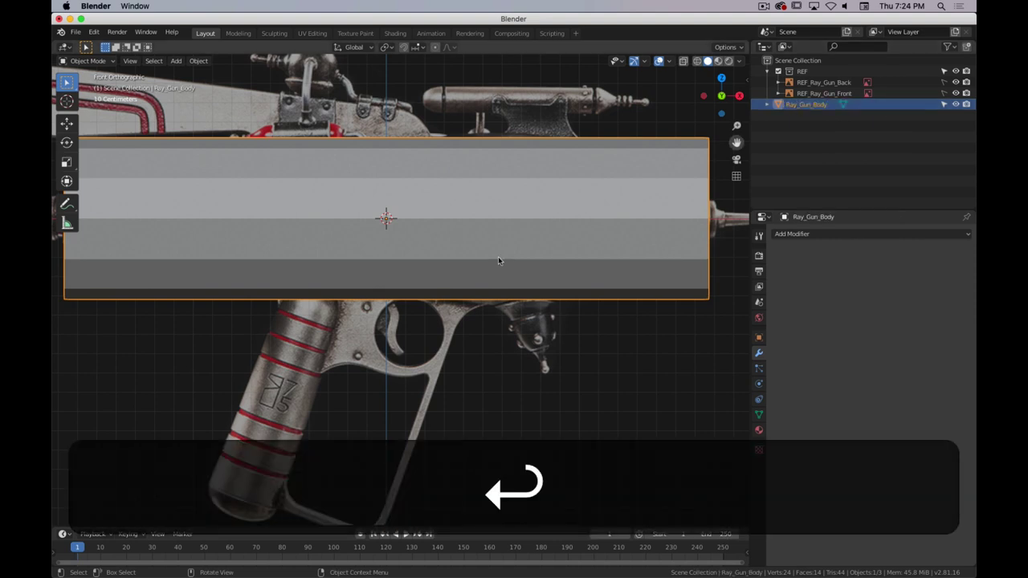
- Move Ray_Gun_Body into a new collection named Ray_Gun
{"action": "middle_click_drag", "start_coordinate": [410, 227], "coordinate": [465, 217], "text": "shift"}
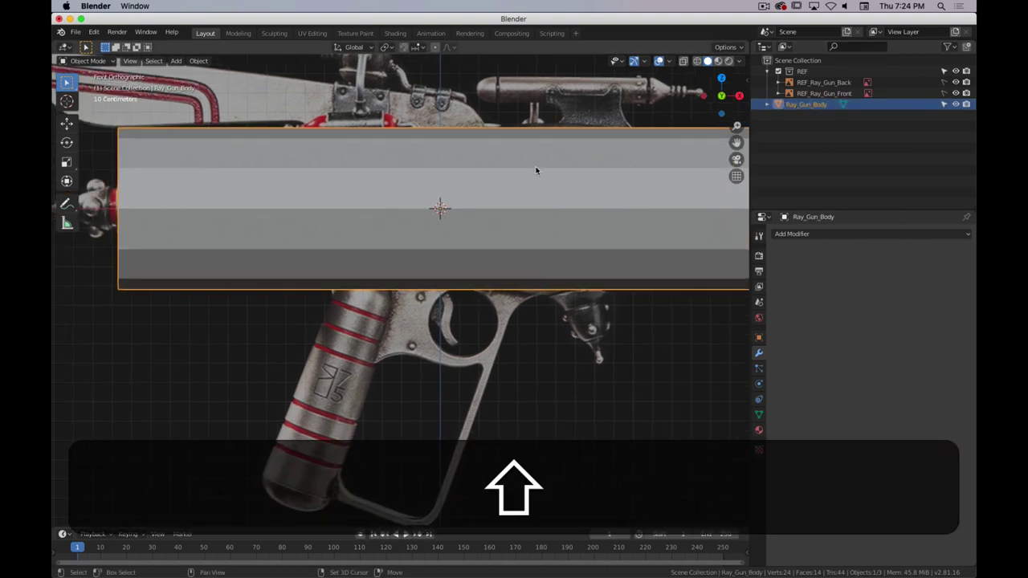
{"action": "key", "text": "m"}
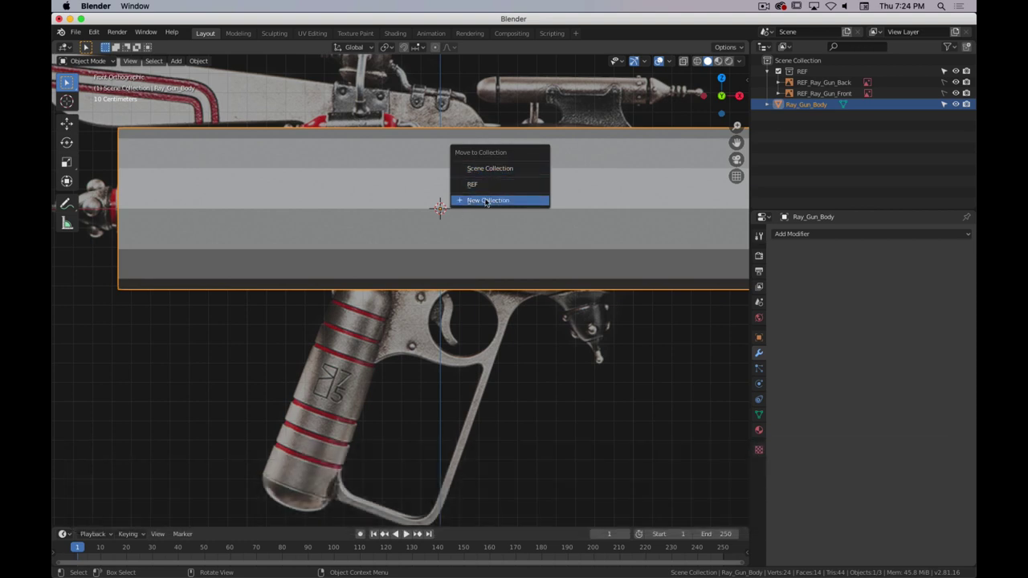
{"action": "left_click", "coordinate": [485, 200]}
{"action": "type", "text": "Ray_Gun"}
{"action": "key", "text": "Return"}
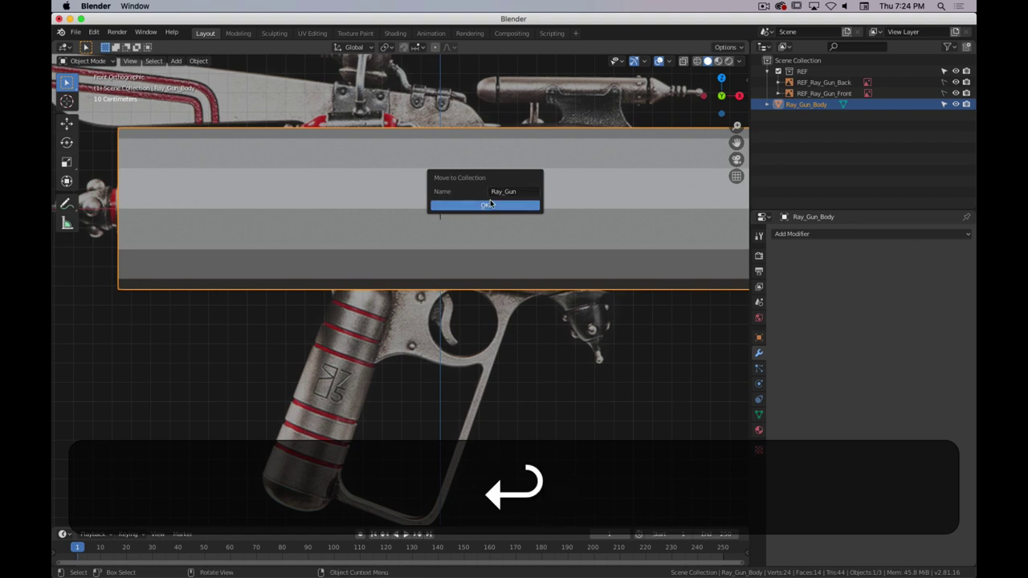
{"action": "left_click", "coordinate": [490, 204]}
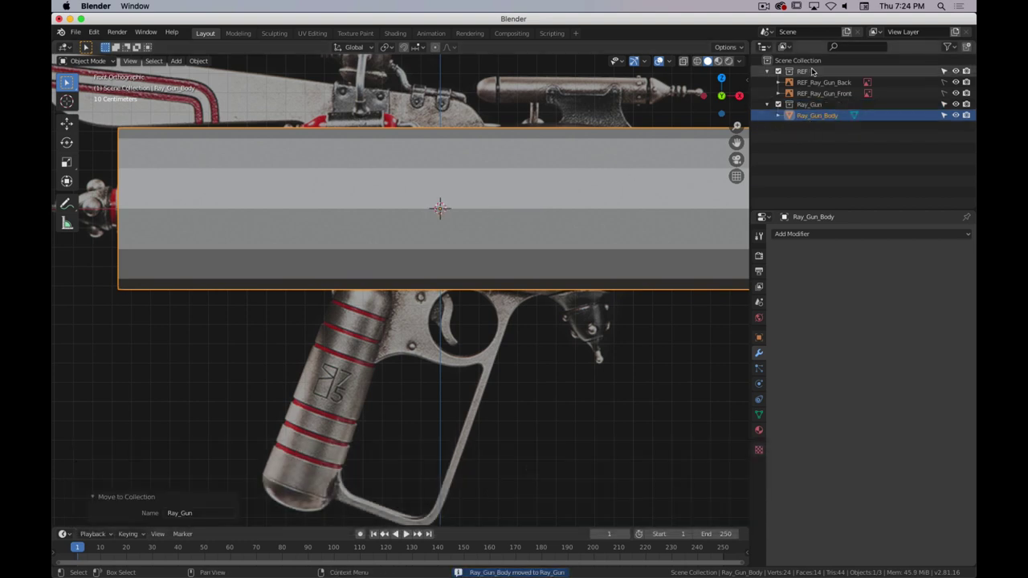
{"action": "left_click", "coordinate": [807, 104]}
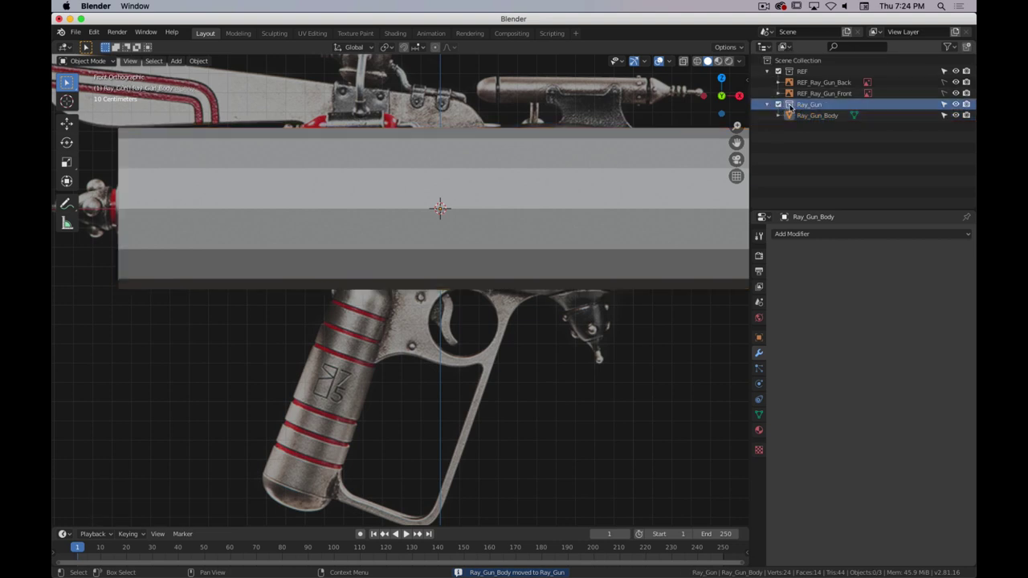
{"action": "left_click", "coordinate": [792, 167]}
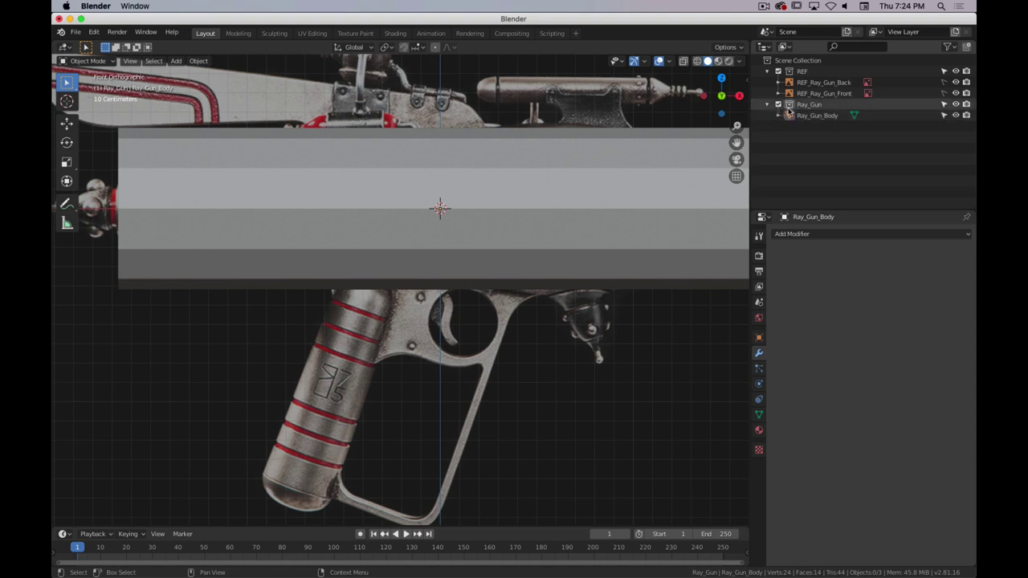
{"action": "left_click", "coordinate": [790, 106]}
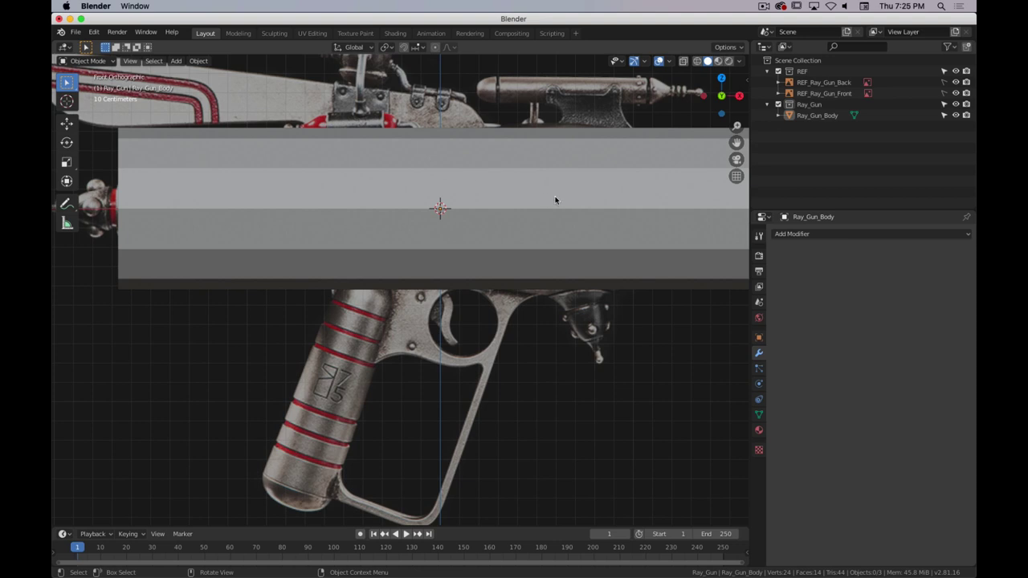
{"action": "left_click", "coordinate": [789, 115]}
- Select the Ray_Gun_Body cylinder and assign it to the existing Ray_Gun collection
{"action": "scroll", "coordinate": [451, 217], "scroll_direction": "down", "scroll_amount": 2}
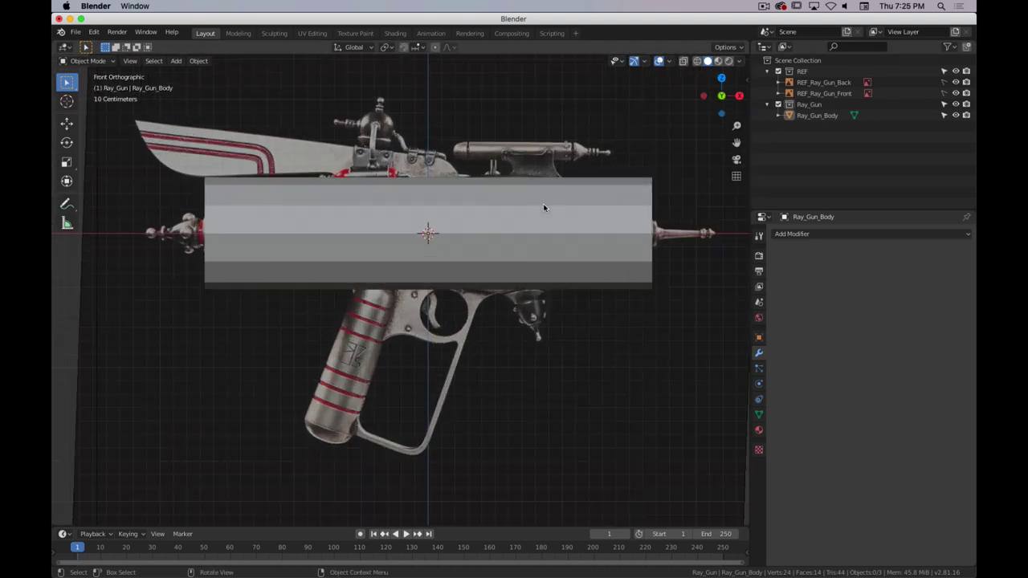
{"action": "left_click", "coordinate": [541, 204]}
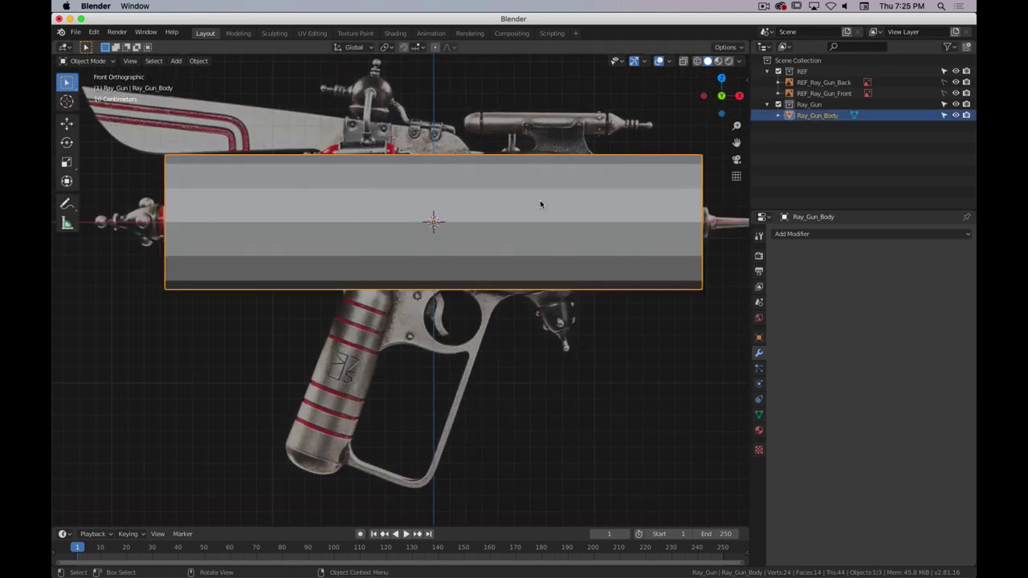
{"action": "key", "text": "m"}
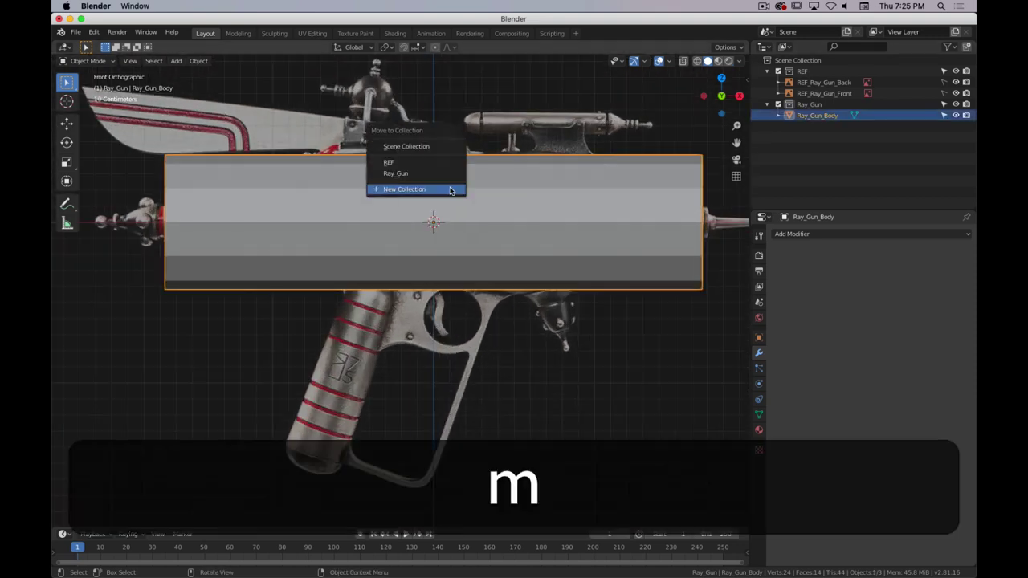
{"action": "left_click", "coordinate": [395, 175]}
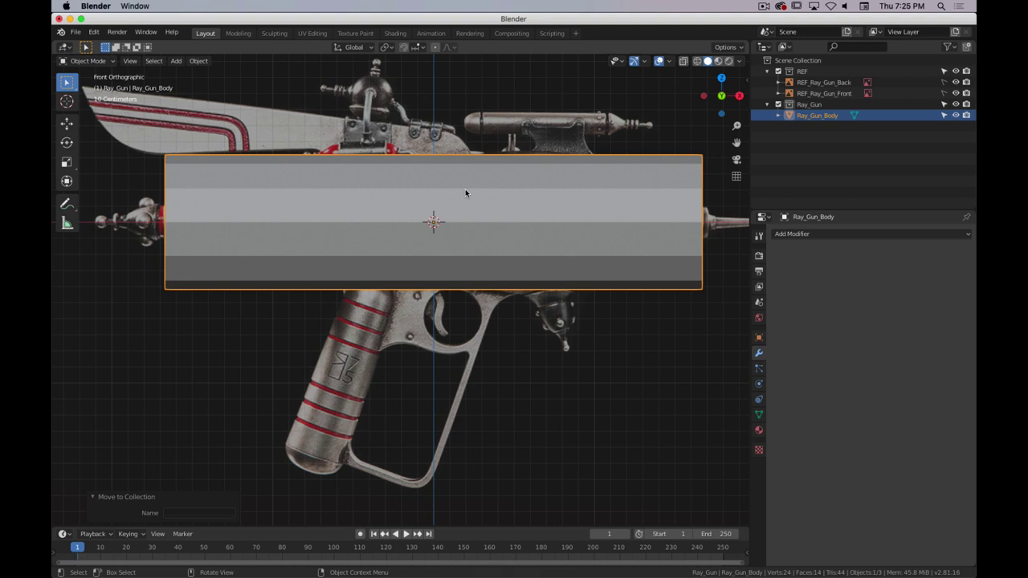
- Enter Edit Mode on Ray_Gun_Body and switch the viewport shading to Wireframe
{"action": "key", "text": "Tab"}
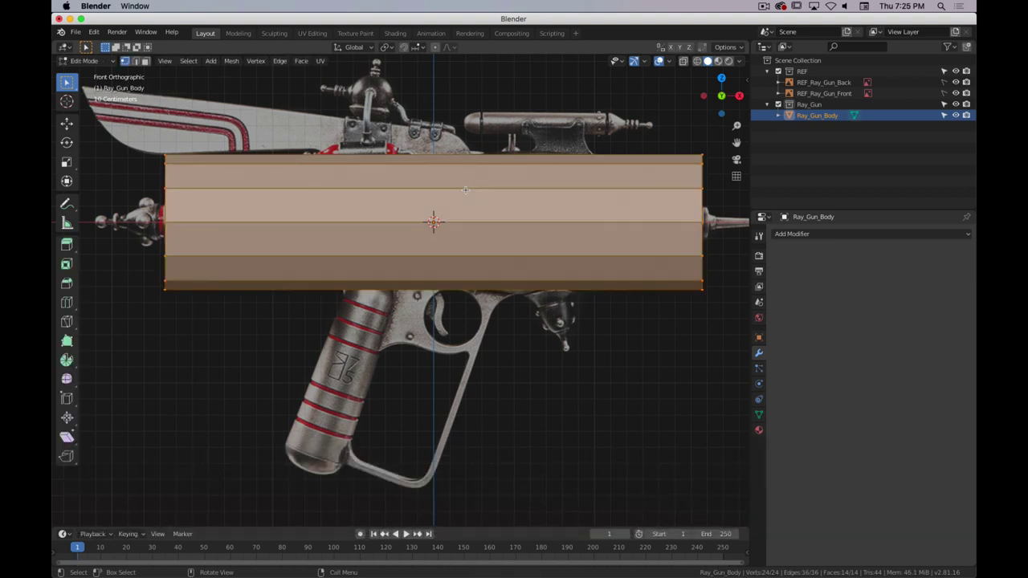
{"action": "key", "text": "z"}
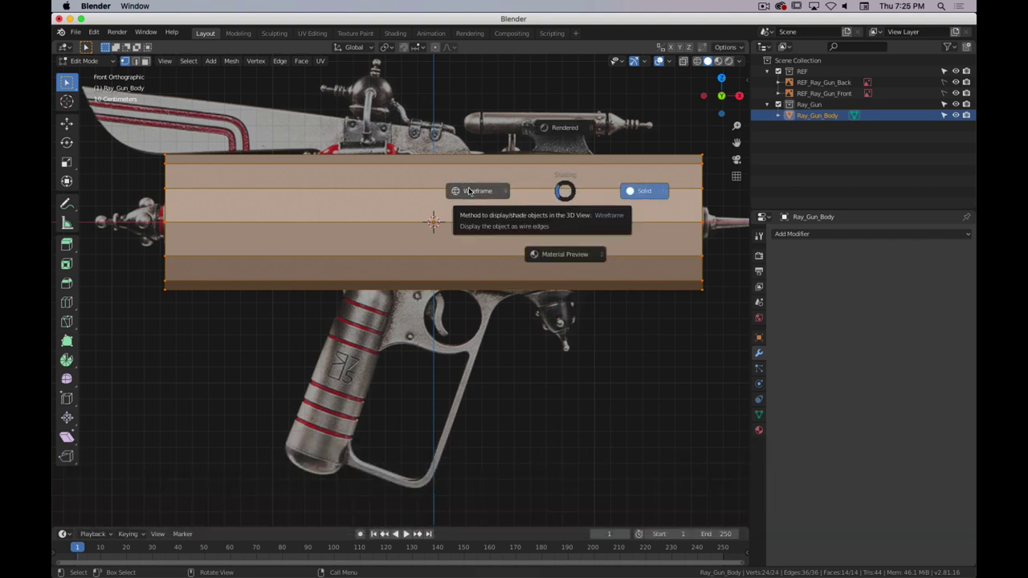
{"action": "left_click", "coordinate": [470, 190]}
{"action": "key", "text": "shift"}
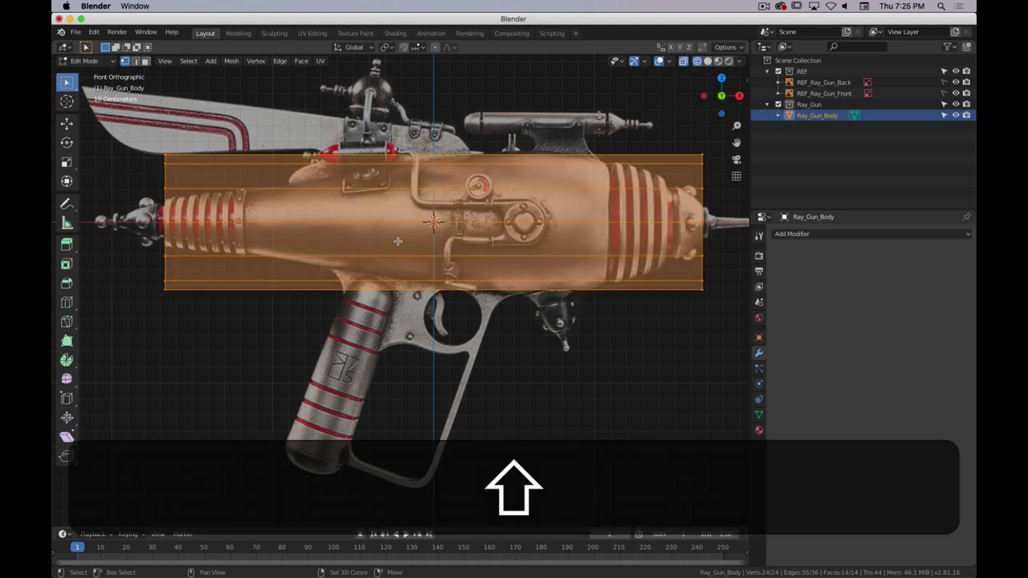
- Move the body's muzzle-end vertices about 0.012 m along X to the nose cone's tip and scale them to about 0.222
{"action": "middle_click_drag", "start_coordinate": [530, 226], "coordinate": [499, 243], "text": "shift"}
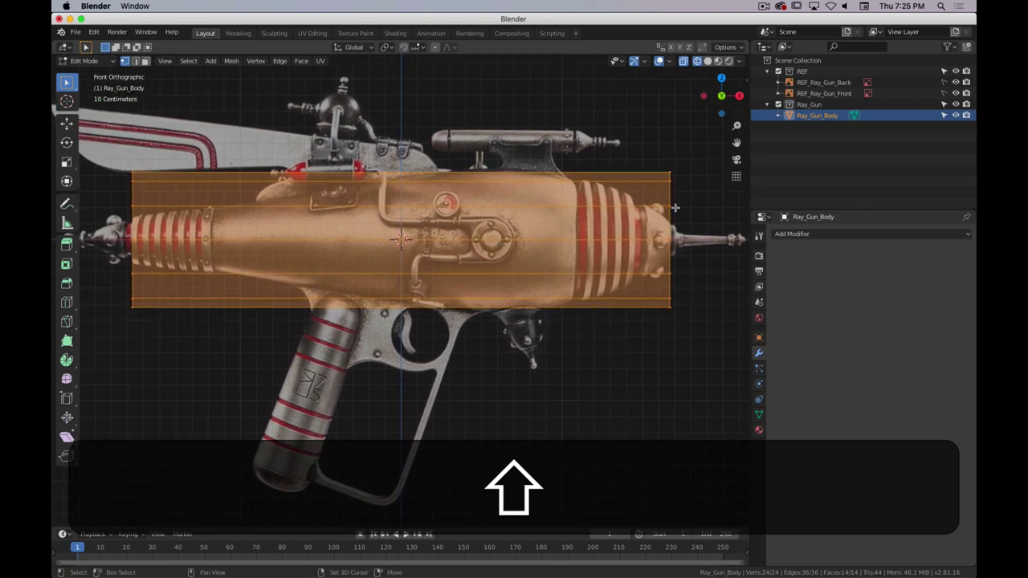
{"action": "middle_click_drag", "start_coordinate": [374, 239], "coordinate": [319, 242], "text": "shift"}
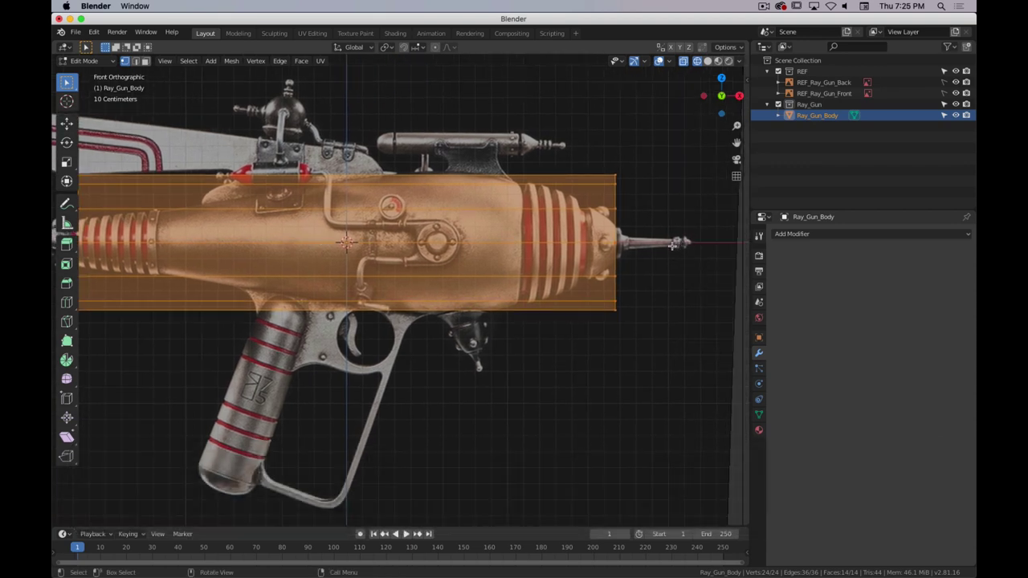
{"action": "middle_click_drag", "start_coordinate": [649, 249], "coordinate": [502, 250], "text": "shift"}
{"action": "left_click_drag", "start_coordinate": [666, 148], "coordinate": [538, 350]}
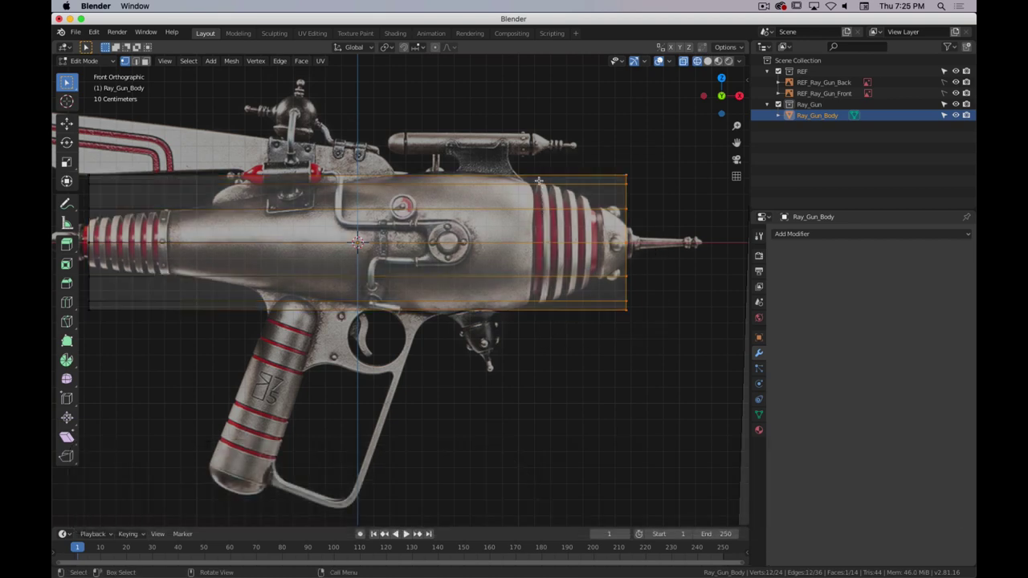
{"action": "scroll", "coordinate": [648, 262], "scroll_direction": "up", "scroll_amount": 3}
{"action": "middle_click_drag", "start_coordinate": [647, 262], "coordinate": [514, 296], "text": "shift"}
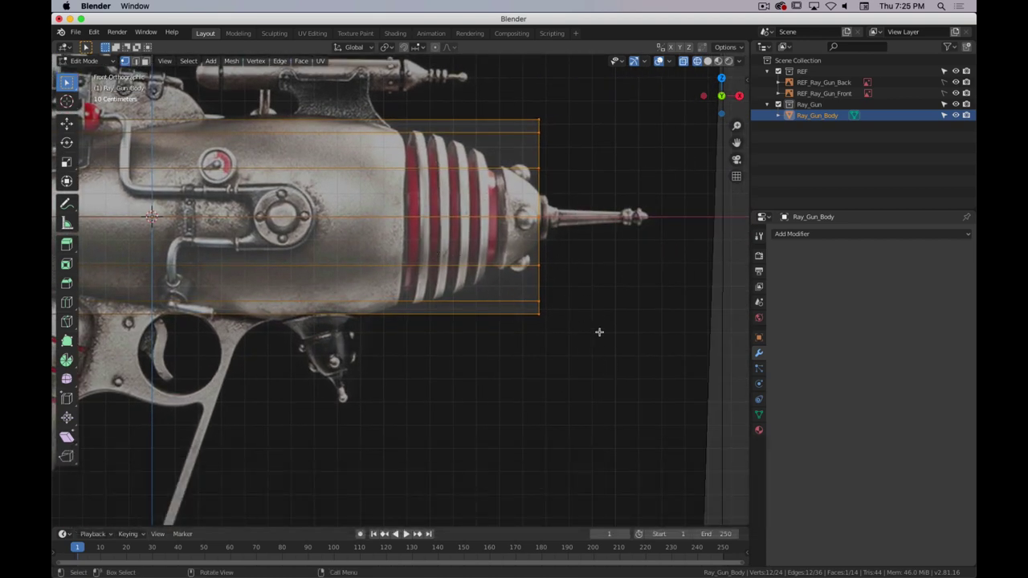
{"action": "key", "text": "g"}
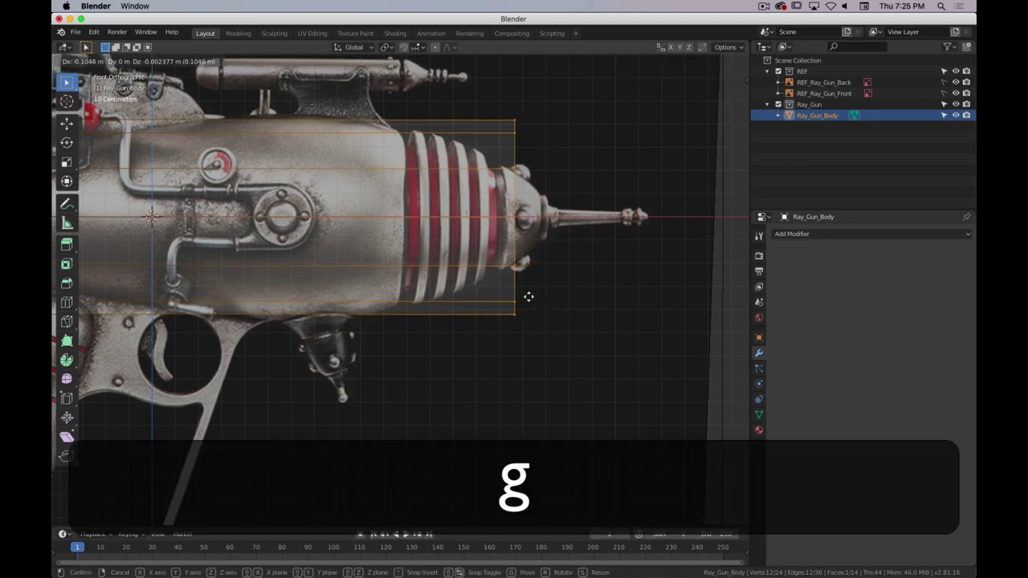
{"action": "key", "text": "x"}
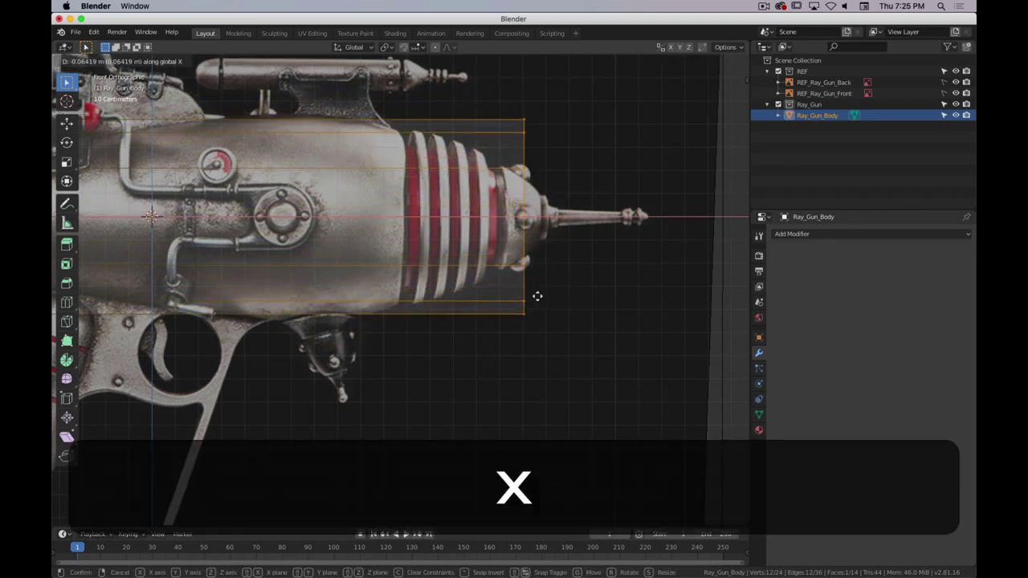
{"action": "left_click", "coordinate": [555, 296]}
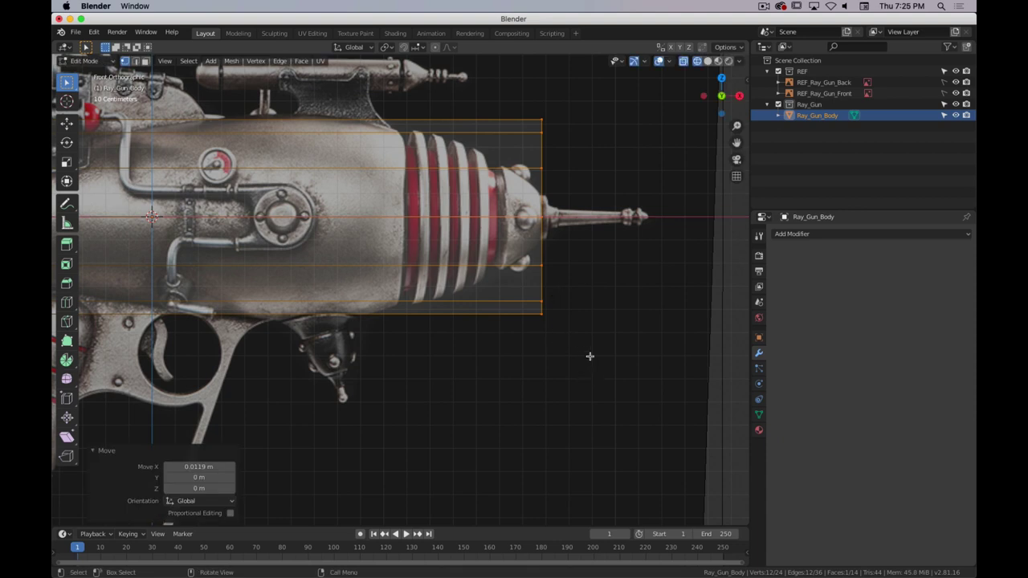
{"action": "key", "text": "s"}
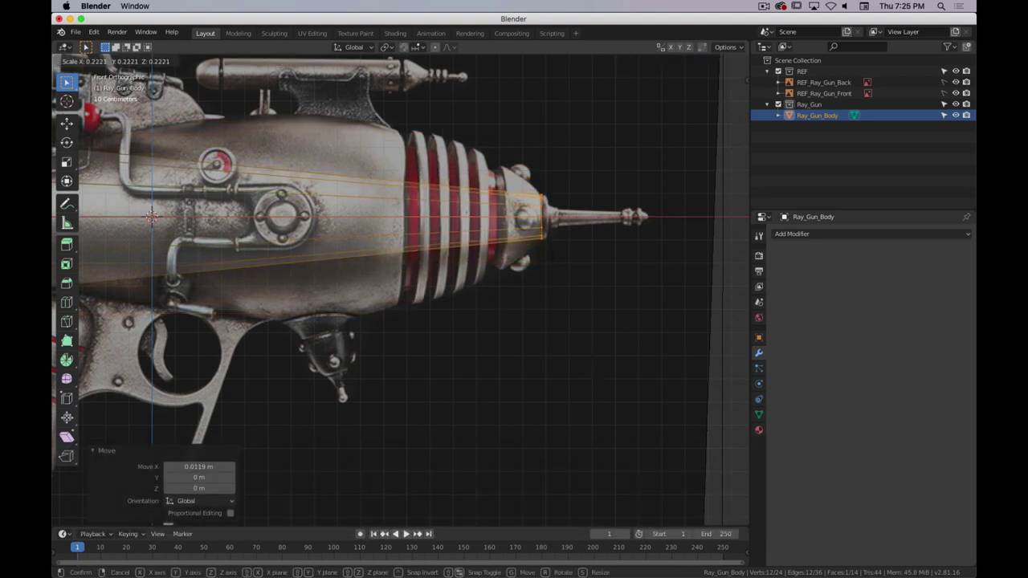
{"action": "left_click", "coordinate": [552, 250]}
- Select the vertices at the body's rear end and move them about -0.238 m along X onto the tail cone
{"action": "key", "text": "ctrl+KP_1"}
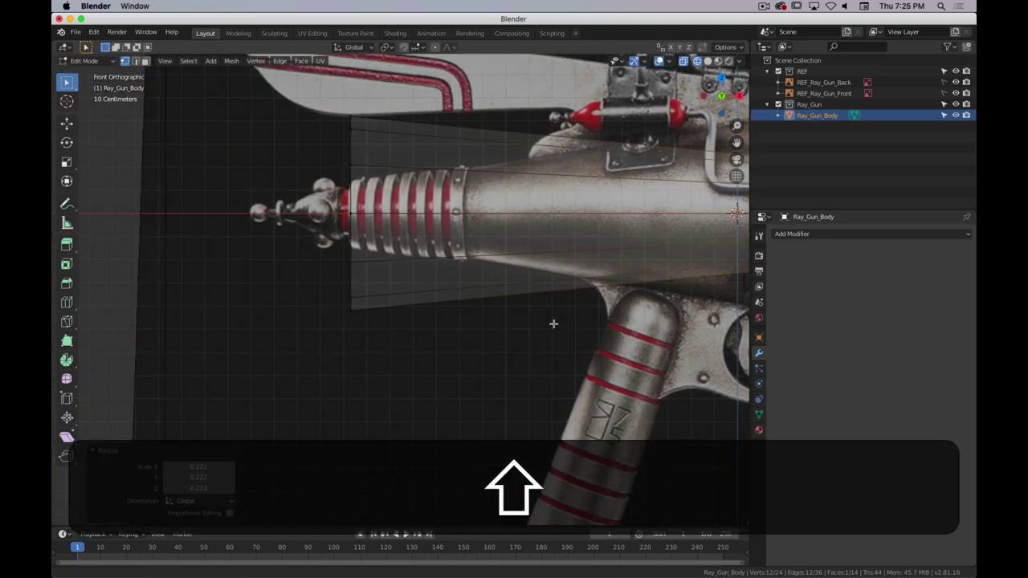
{"action": "left_click_drag", "start_coordinate": [350, 114], "coordinate": [290, 375]}
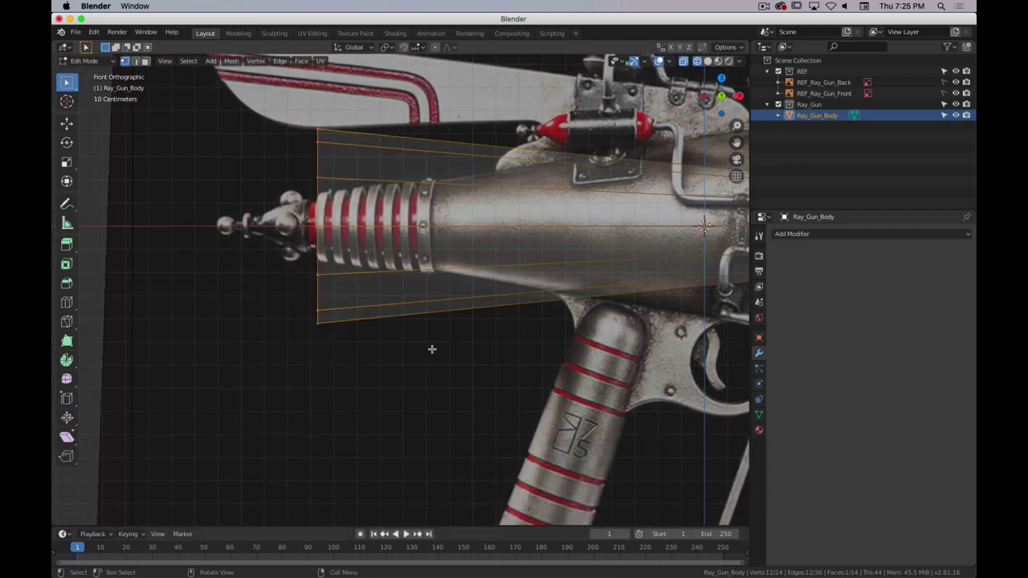
{"action": "key", "text": "g"}
{"action": "key", "text": "x"}
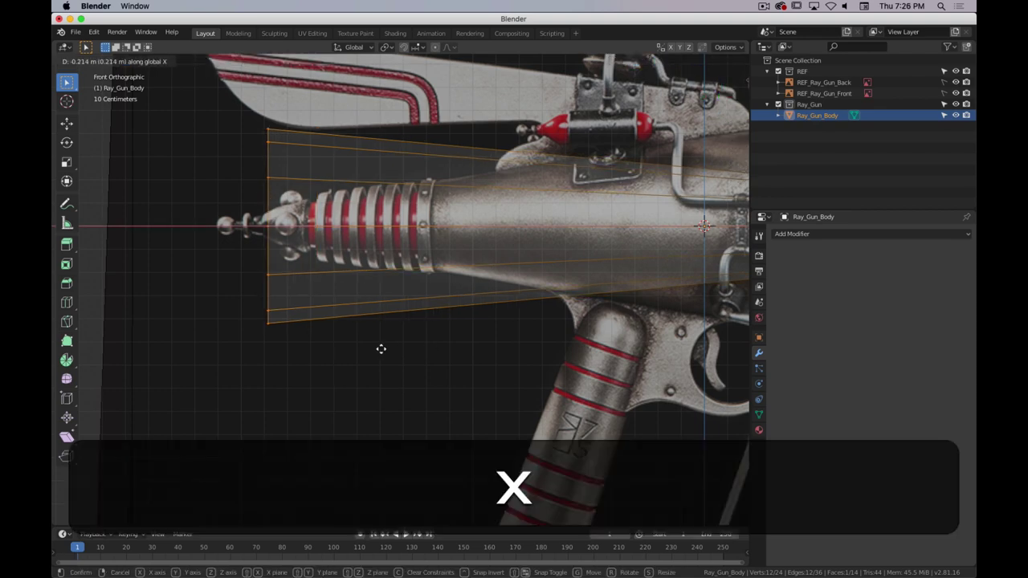
{"action": "left_click", "coordinate": [376, 348]}
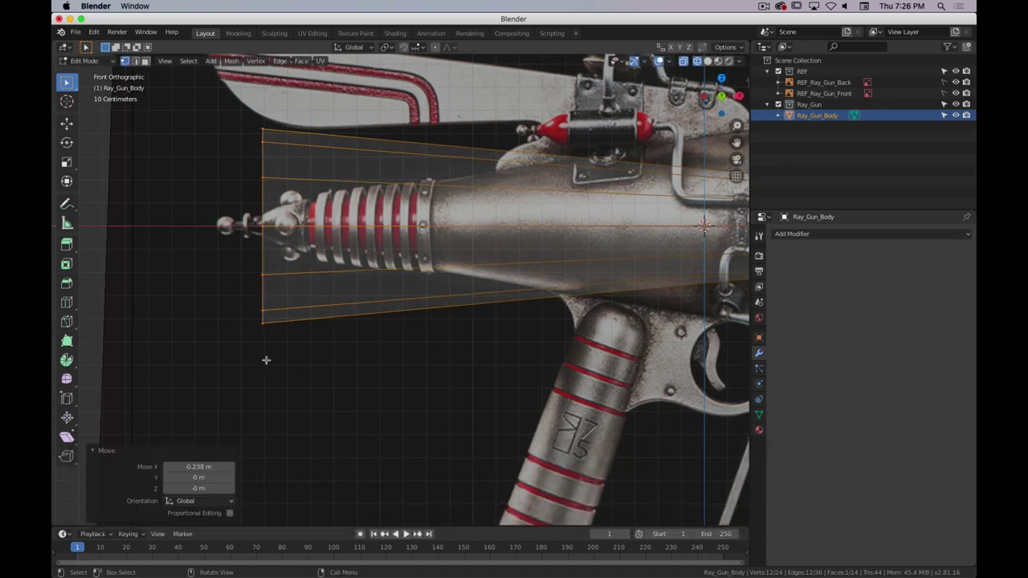
- Scale the rear-end vertices to about 0.115 to match the narrow tip of the tail cone in the reference
{"action": "scroll", "coordinate": [239, 226], "scroll_direction": "up", "scroll_amount": 4}
{"action": "middle_click_drag", "start_coordinate": [399, 249], "coordinate": [413, 254], "text": "shift"}
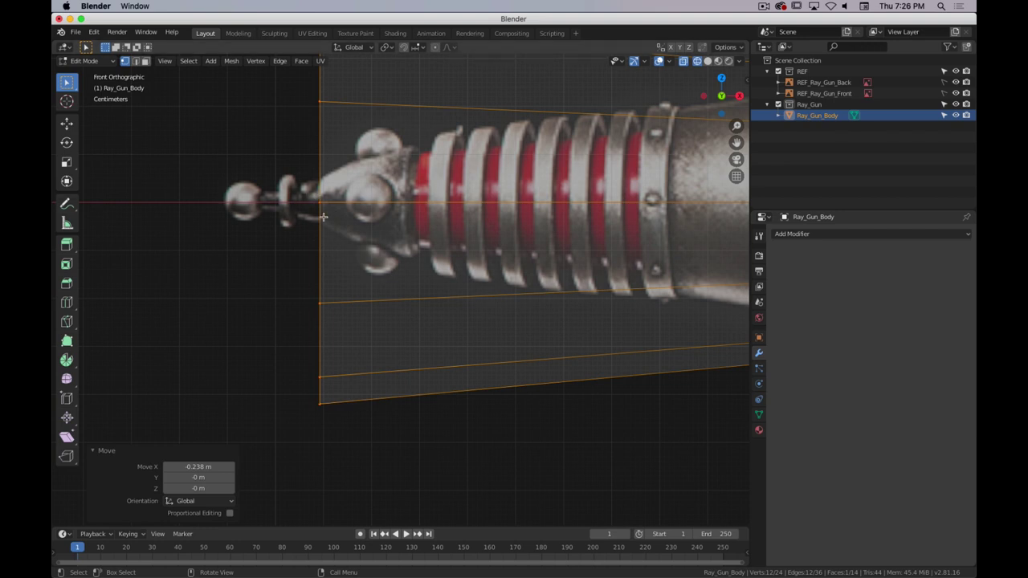
{"action": "key", "text": "s"}
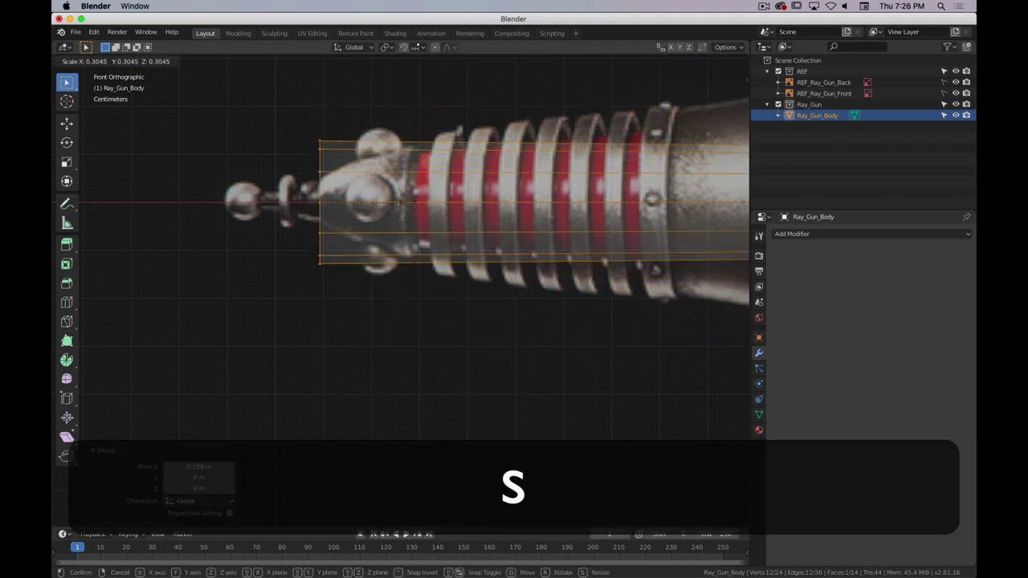
{"action": "left_click", "coordinate": [362, 191]}
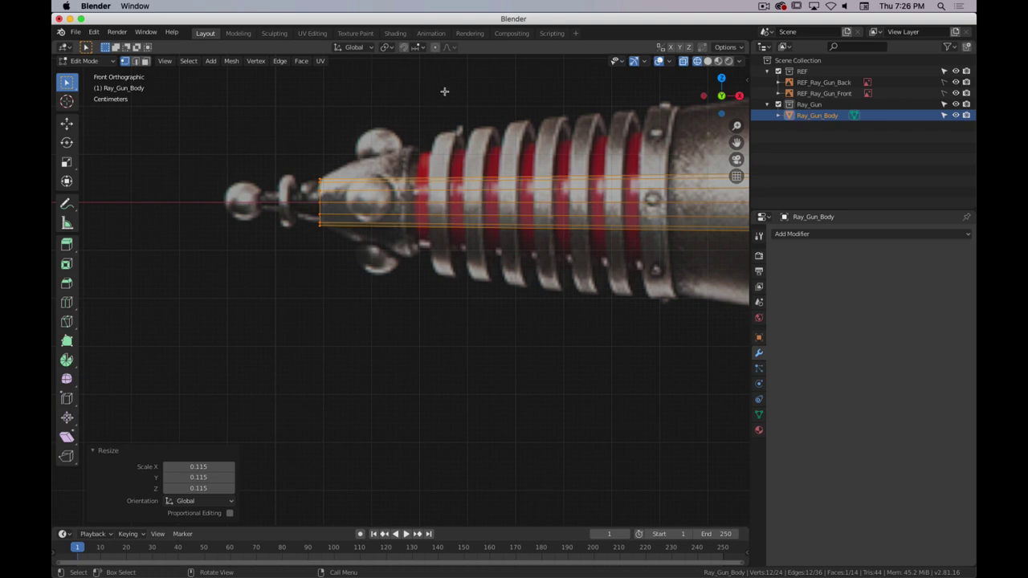
- Add three evenly spaced loop cuts around the length of the body without sliding them
{"action": "scroll", "coordinate": [388, 159], "scroll_direction": "down", "scroll_amount": 3}
{"action": "mouse_move", "coordinate": [388, 158]}
{"action": "middle_mouse_down", "text": "shift"}
{"action": "mouse_move", "coordinate": [247, 188]}
{"action": "mouse_move", "coordinate": [265, 201]}
{"action": "mouse_move", "coordinate": [331, 177]}
{"action": "mouse_move", "coordinate": [315, 159]}
{"action": "mouse_move", "coordinate": [404, 165]}
{"action": "middle_mouse_up", "text": "shift"}
{"action": "key", "text": "ctrl+r"}
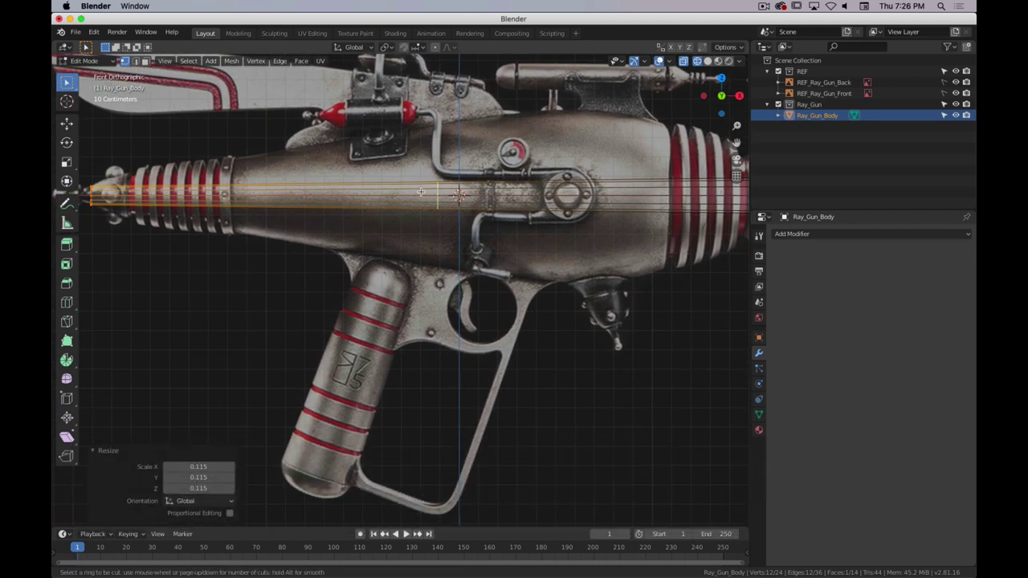
{"action": "scroll", "coordinate": [421, 192], "scroll_direction": "up", "scroll_amount": 2}
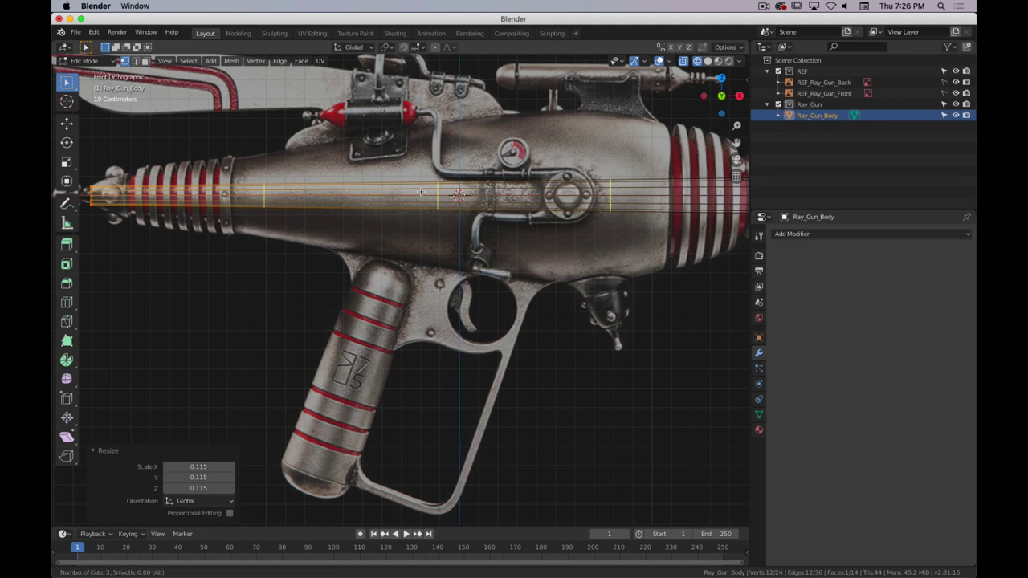
{"action": "left_click", "coordinate": [421, 192]}
{"action": "left_click", "coordinate": [421, 192]}
{"action": "key", "text": "shift"}
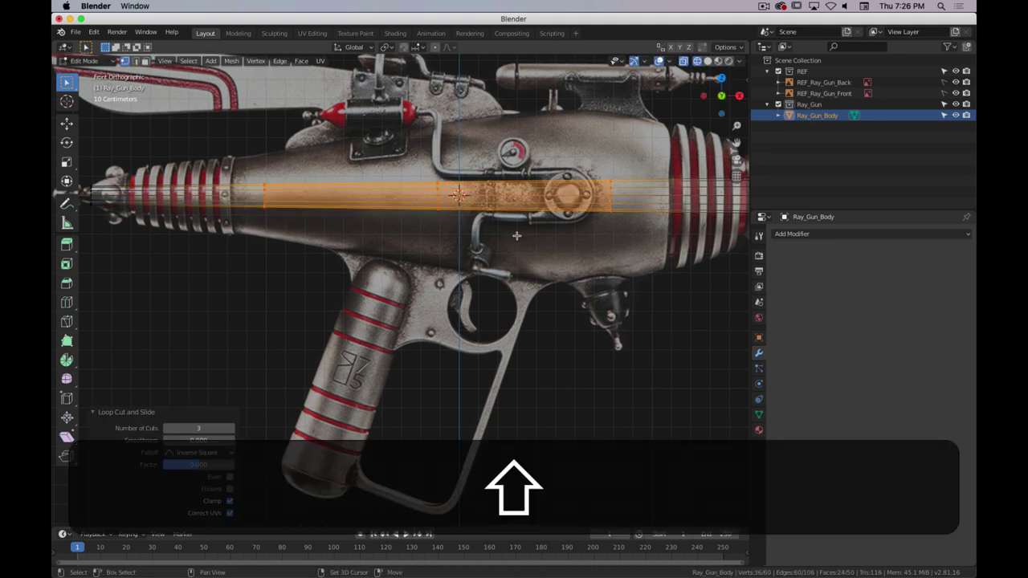
- Select the rearmost of the three new edge loops, near the ribbed tail section
{"action": "left_click", "coordinate": [266, 202], "text": "alt"}
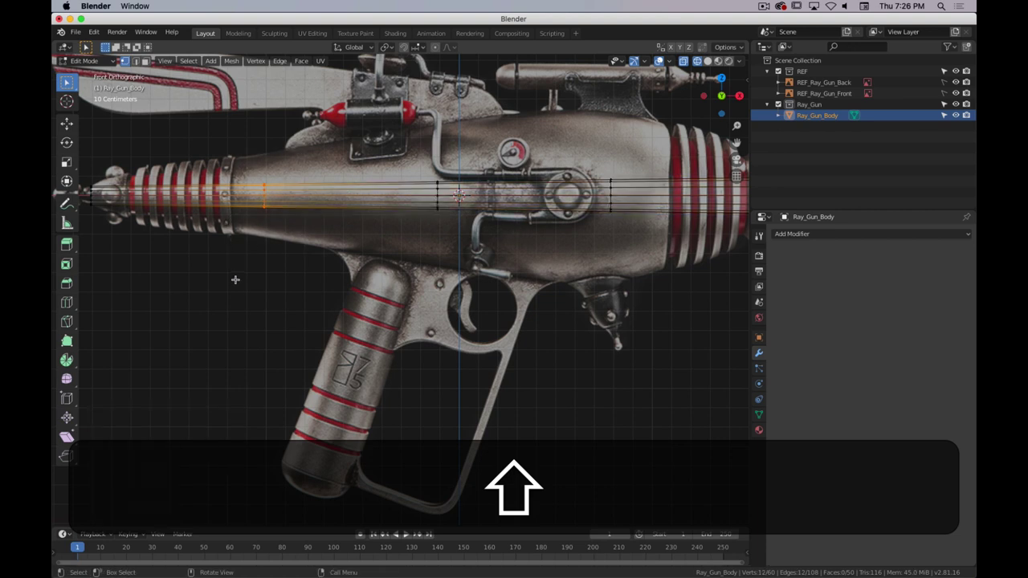
{"action": "scroll", "coordinate": [295, 125], "scroll_direction": "up", "scroll_amount": 1}
{"action": "middle_click_drag", "start_coordinate": [296, 125], "coordinate": [352, 133], "text": "shift"}
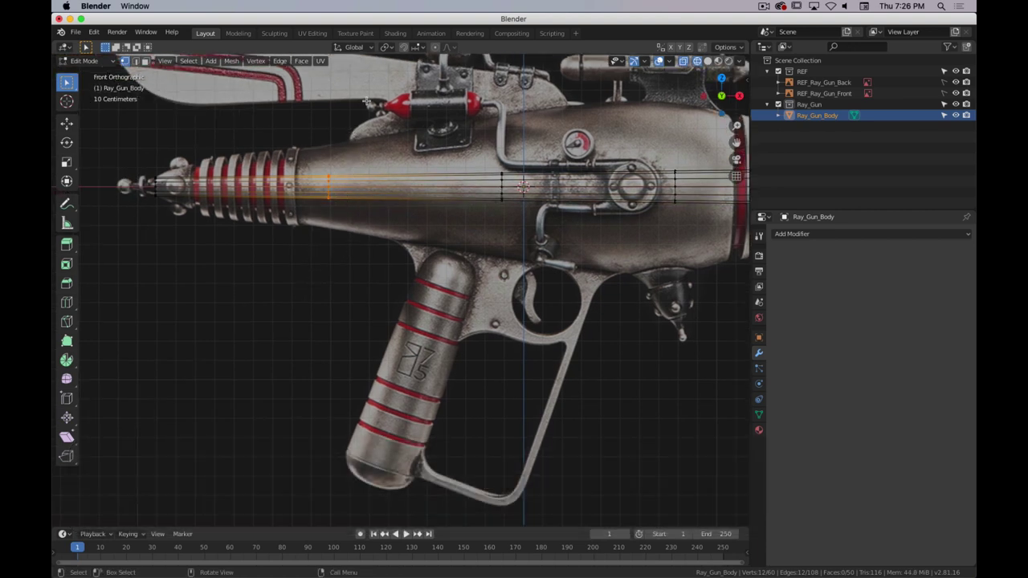
- Look through the selection tool variants, cycle through them, and return to Select Box
{"action": "left_click", "coordinate": [67, 82]}
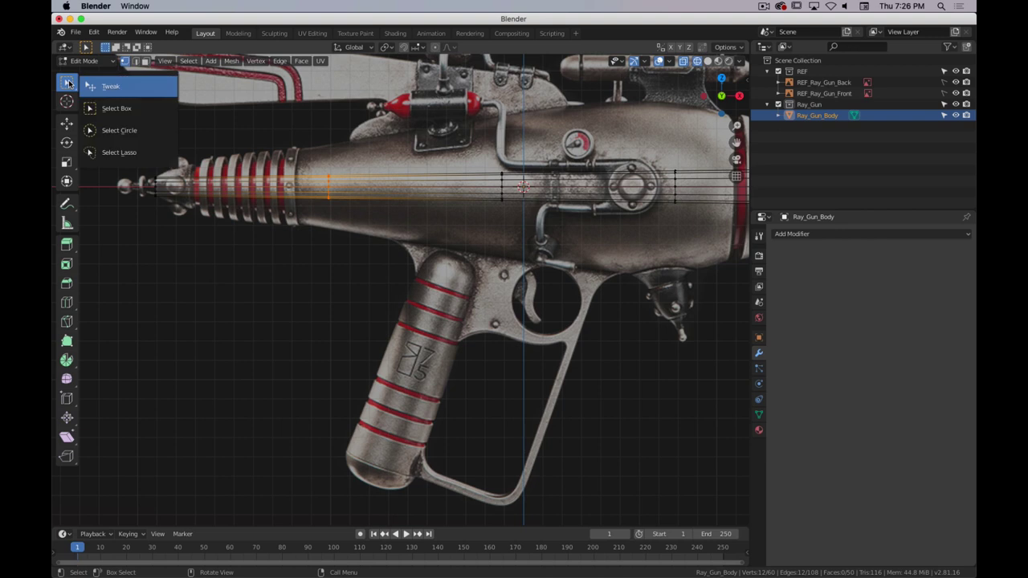
{"action": "left_click", "coordinate": [133, 117]}
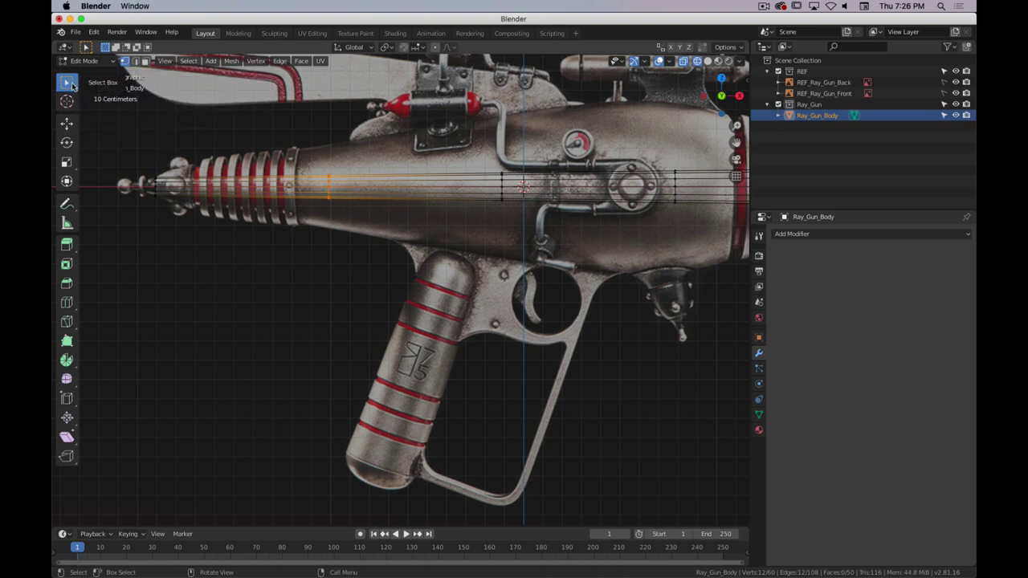
{"action": "key", "text": "w"}
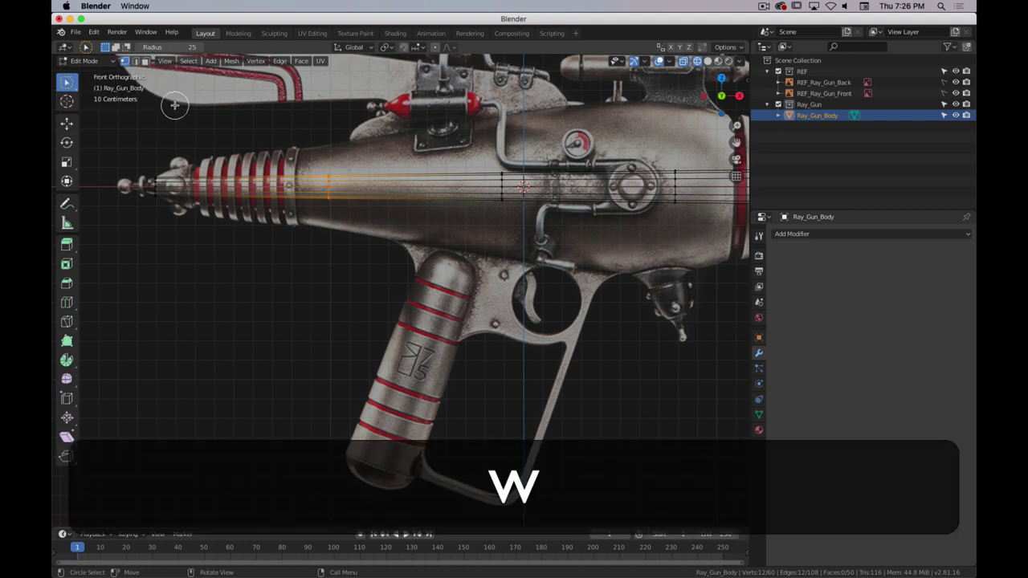
{"action": "key", "text": "w"}
{"action": "key", "text": "w"}
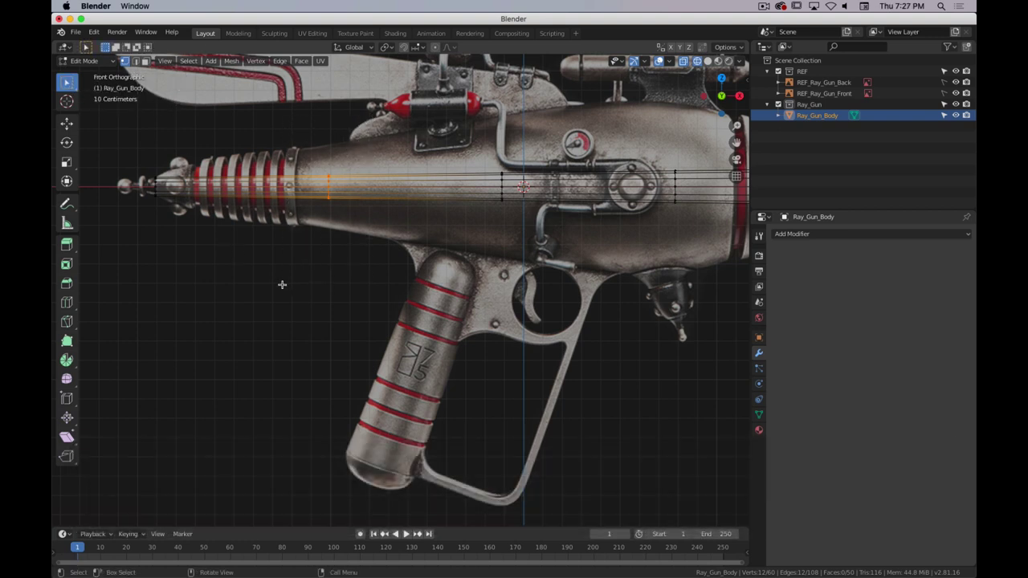
- Move the rearmost new edge loop about -0.171 m along X and scale it to about 3.403 to fit the riveted ring's outline
{"action": "key", "text": "g"}
{"action": "key", "text": "x"}
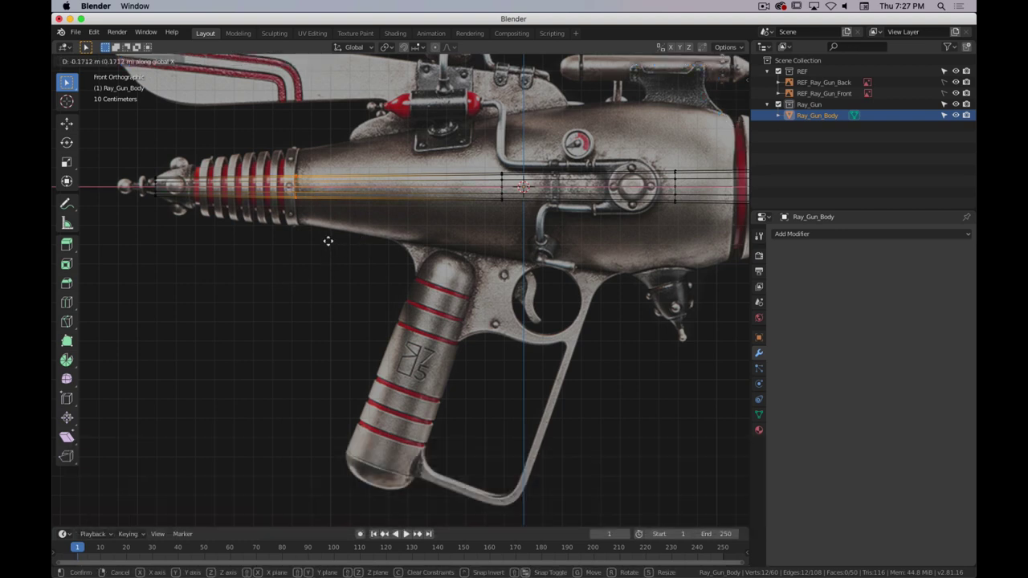
{"action": "left_click", "coordinate": [328, 241]}
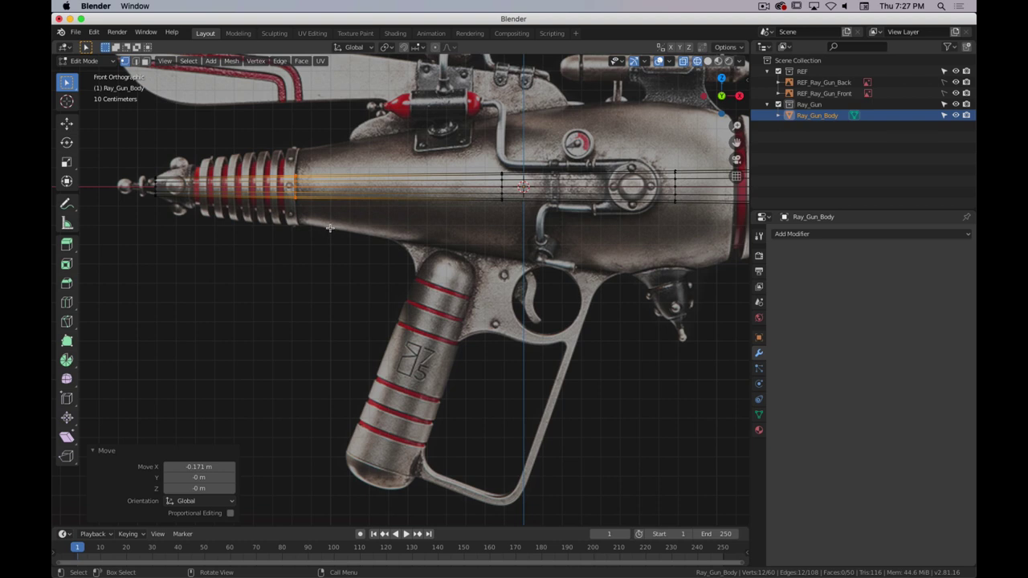
{"action": "key", "text": "s"}
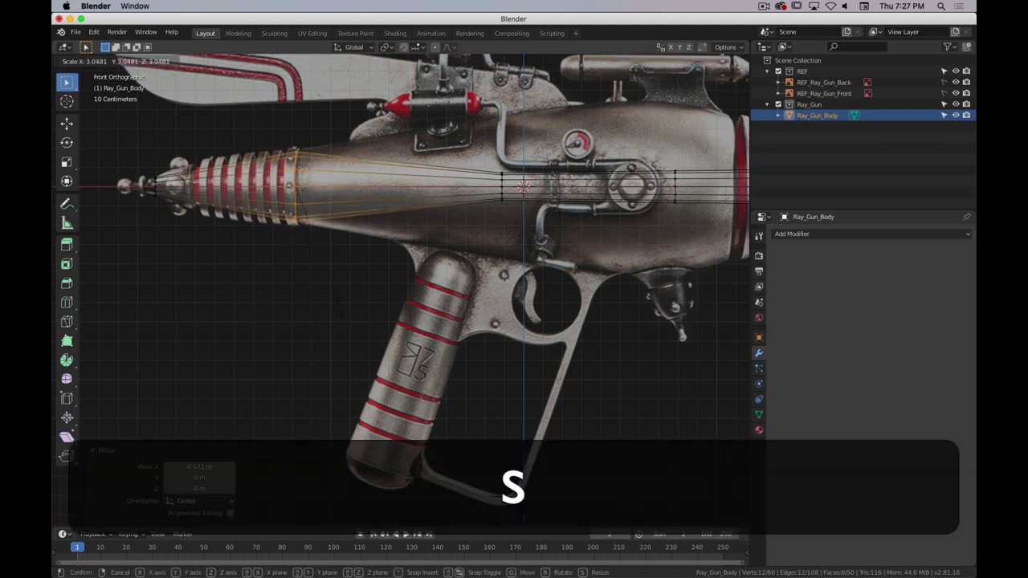
{"action": "left_click", "coordinate": [320, 238]}
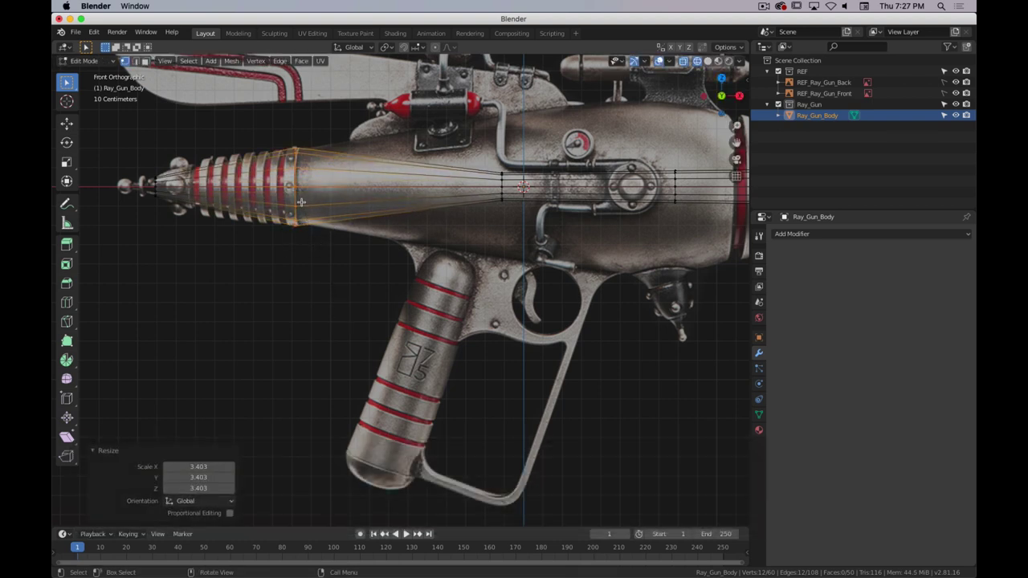
- Shift the rear edge loop about 0.021 m along X to line it up with the front edge of the riveted ring
{"action": "scroll", "coordinate": [315, 249], "scroll_direction": "up", "scroll_amount": 4}
{"action": "middle_click_drag", "start_coordinate": [316, 249], "coordinate": [419, 258], "text": "shift"}
{"action": "scroll", "coordinate": [419, 257], "scroll_direction": "up", "scroll_amount": 3}
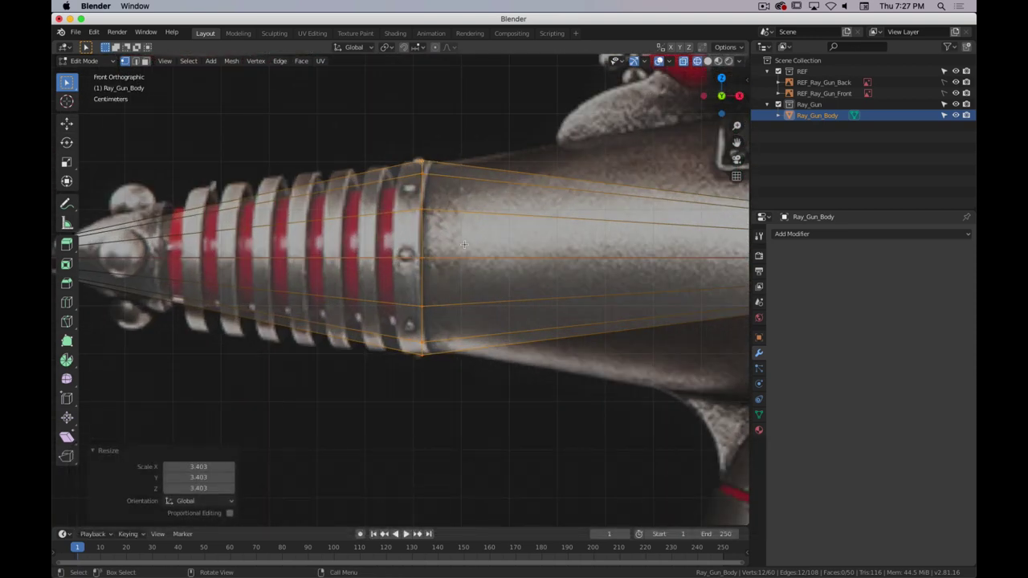
{"action": "middle_click_drag", "start_coordinate": [461, 252], "coordinate": [418, 220], "text": "shift"}
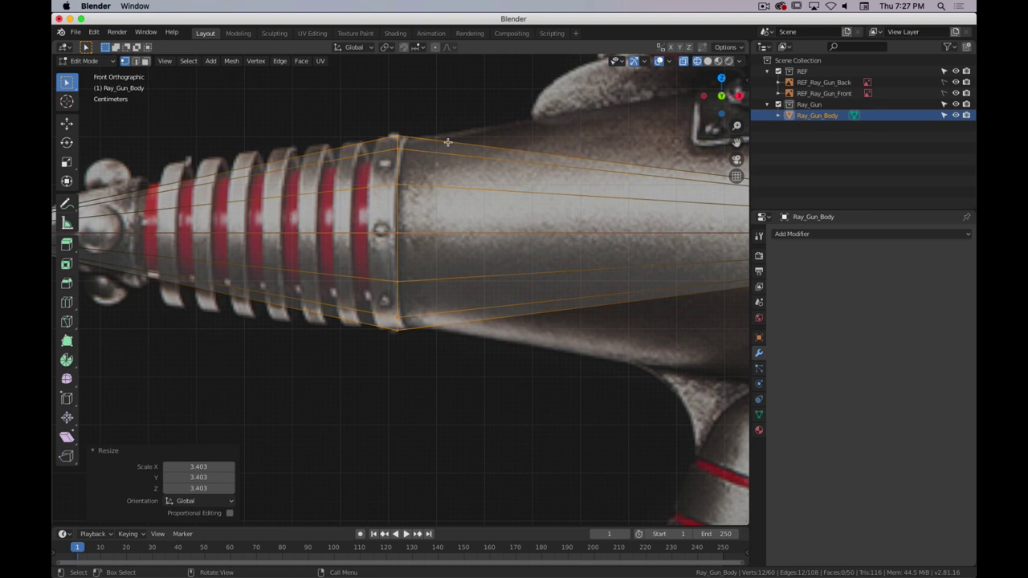
{"action": "key", "text": "g"}
{"action": "key", "text": "x"}
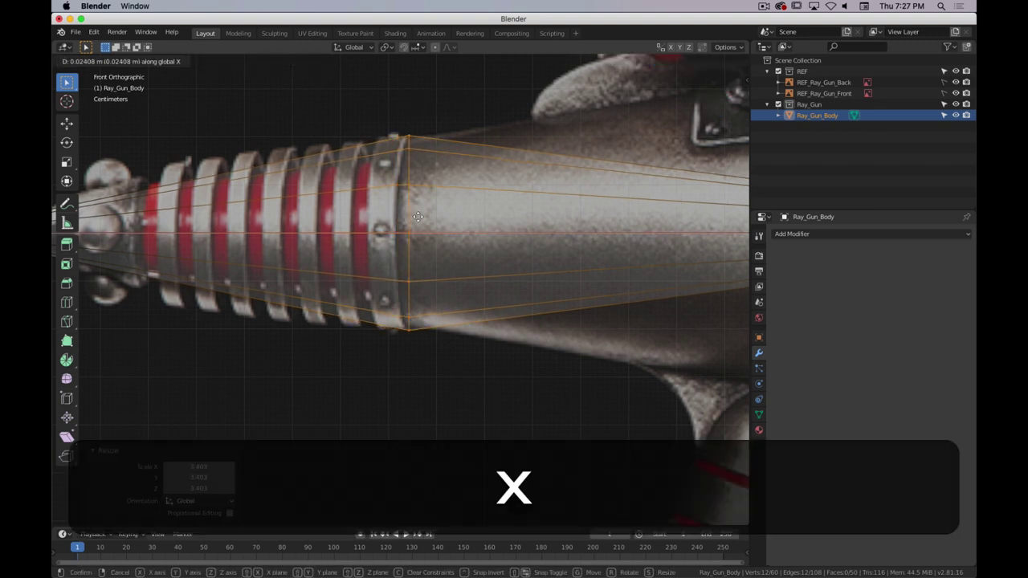
{"action": "left_click", "coordinate": [415, 217]}
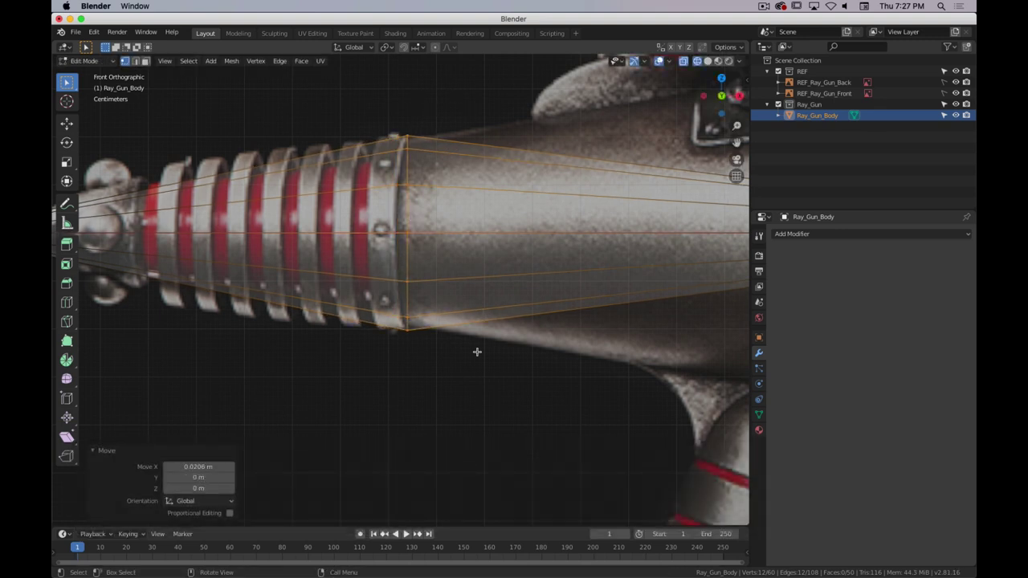
{"action": "scroll", "coordinate": [476, 349], "scroll_direction": "down", "scroll_amount": 3}
{"action": "middle_click_drag", "start_coordinate": [589, 339], "coordinate": [337, 218], "text": "shift"}
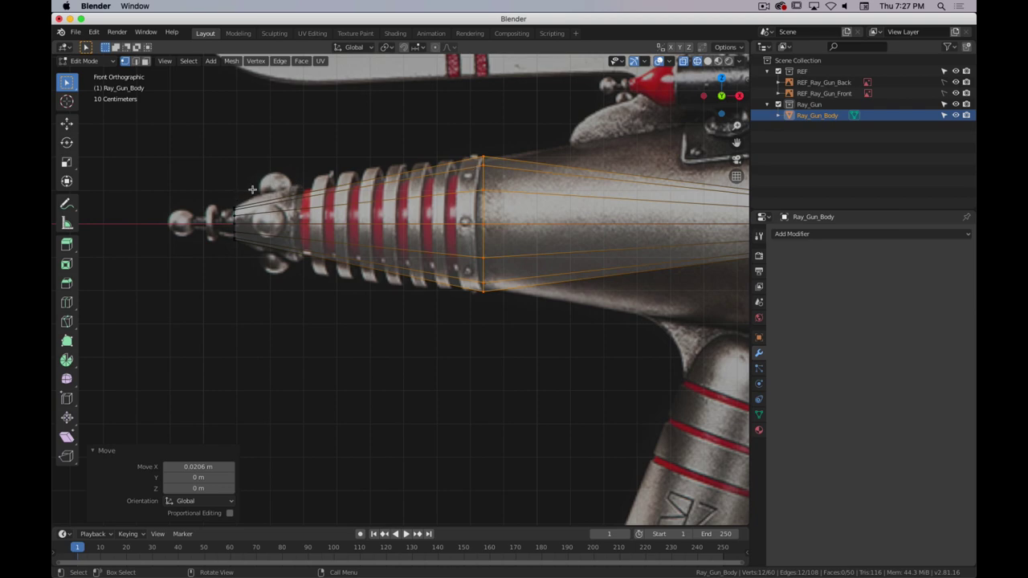
{"action": "middle_click_drag", "start_coordinate": [428, 255], "coordinate": [187, 266], "text": "shift"}
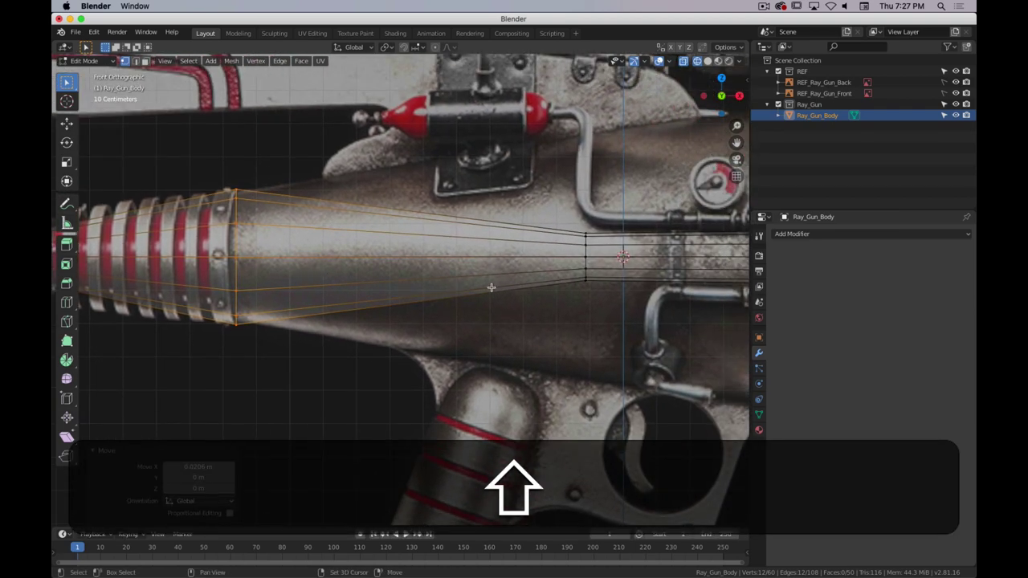
{"action": "middle_click_drag", "start_coordinate": [476, 265], "coordinate": [339, 271], "text": "shift"}
{"action": "scroll", "coordinate": [339, 270], "scroll_direction": "right", "scroll_amount": 10, "text": "shift"}
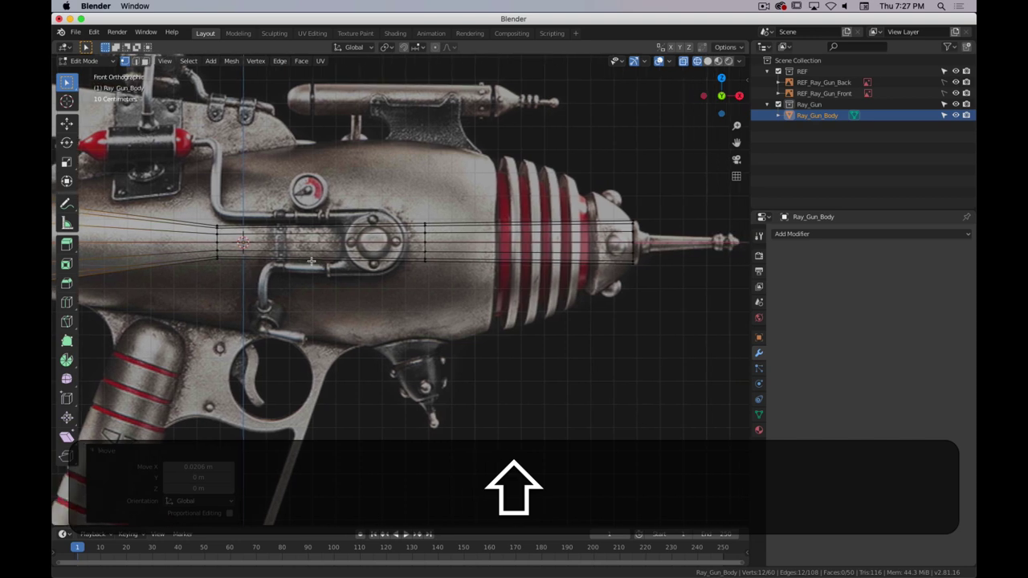
- Move the front edge loop about 0.298 m along X to the red-striped nose section and scale it to about 4.413
{"action": "left_click", "coordinate": [397, 224], "text": "alt"}
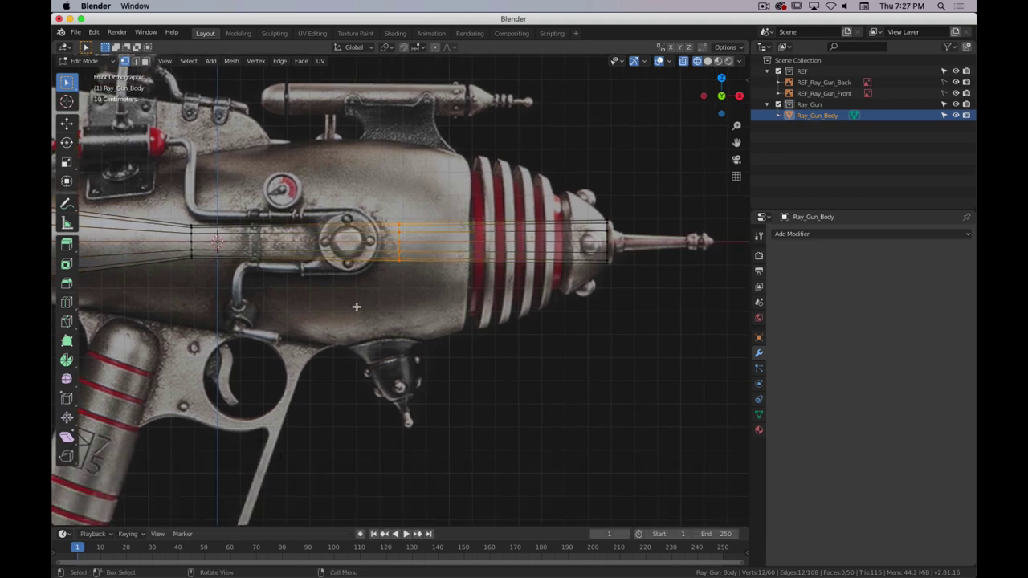
{"action": "scroll", "coordinate": [352, 307], "scroll_direction": "down", "scroll_amount": 2}
{"action": "scroll", "coordinate": [353, 307], "scroll_direction": "left", "scroll_amount": 5, "text": "shift"}
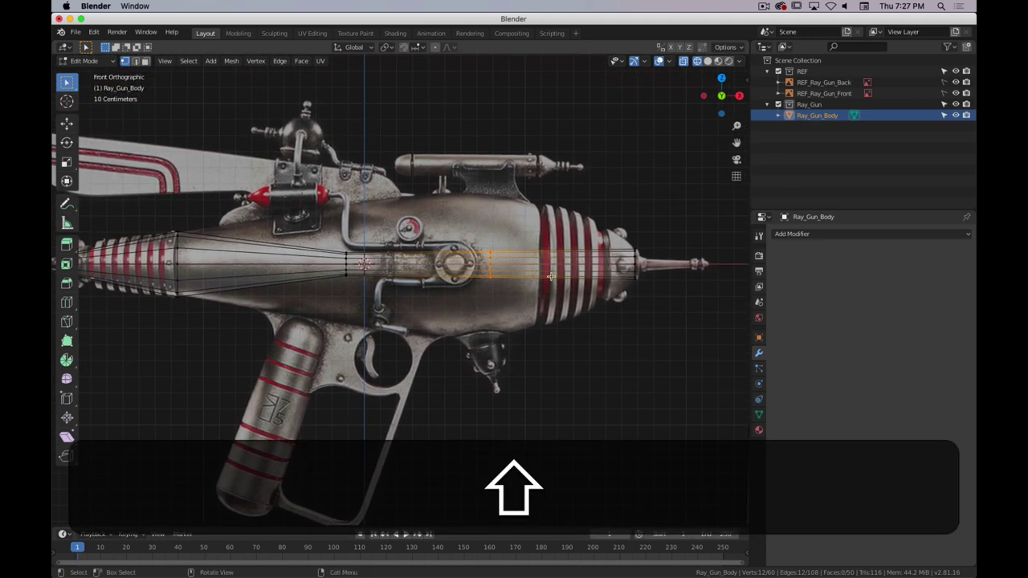
{"action": "key", "text": "g"}
{"action": "key", "text": "x"}
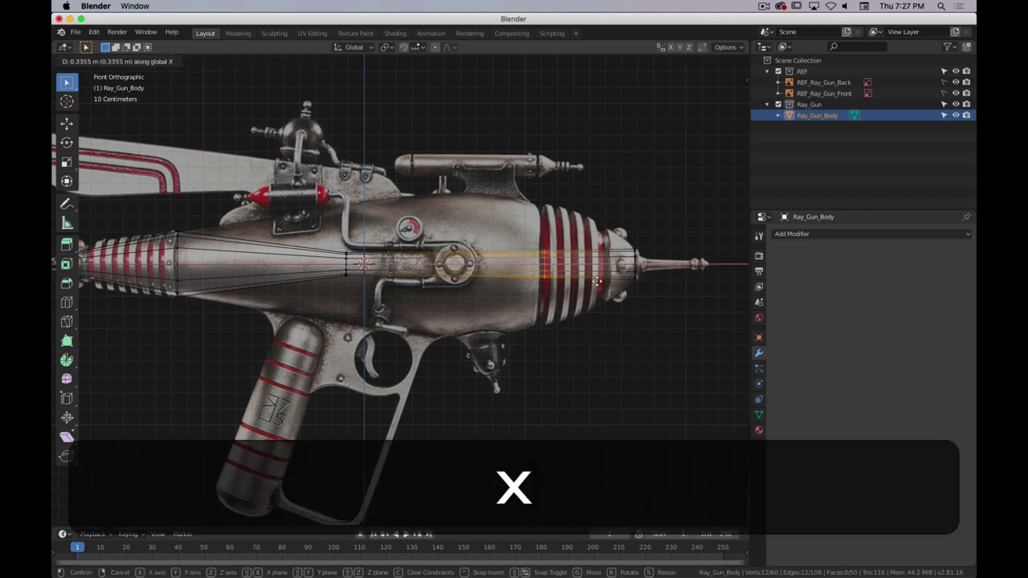
{"action": "left_click", "coordinate": [598, 283]}
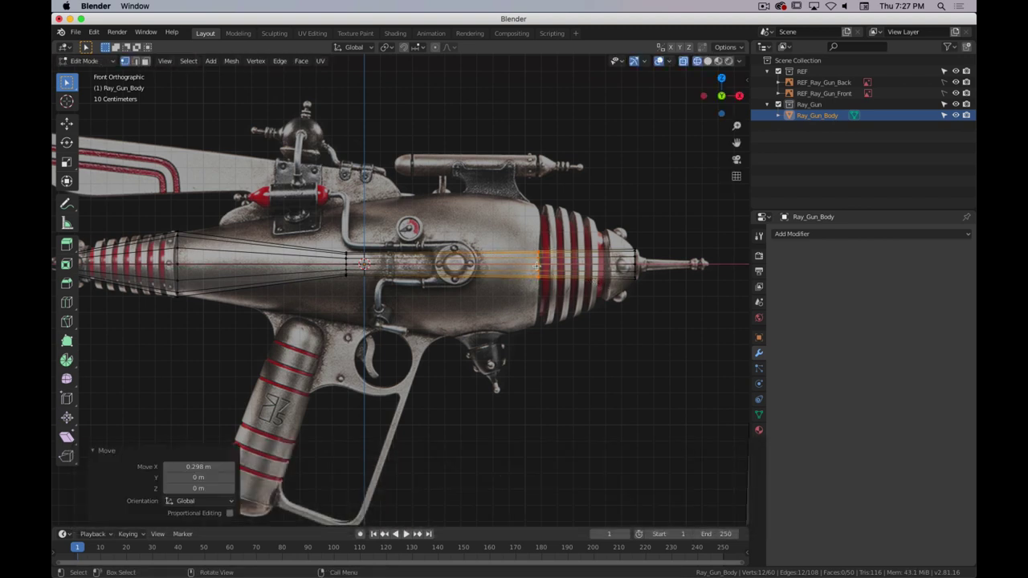
{"action": "scroll", "coordinate": [508, 253], "scroll_direction": "right", "scroll_amount": 3, "text": "shift"}
{"action": "scroll", "coordinate": [482, 273], "scroll_direction": "up", "scroll_amount": 3, "text": "shift"}
{"action": "key", "text": "s"}
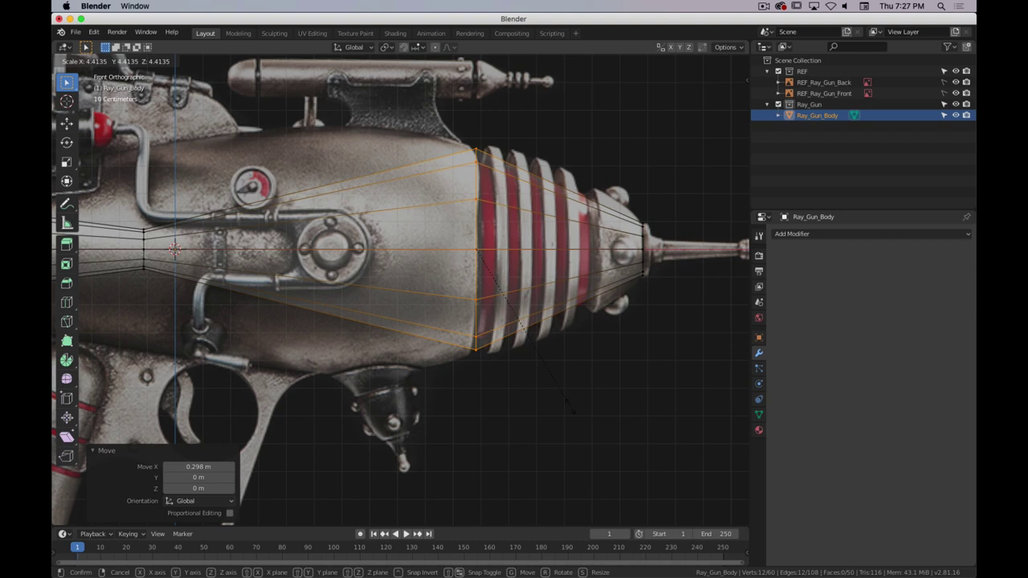
{"action": "left_click", "coordinate": [572, 411]}
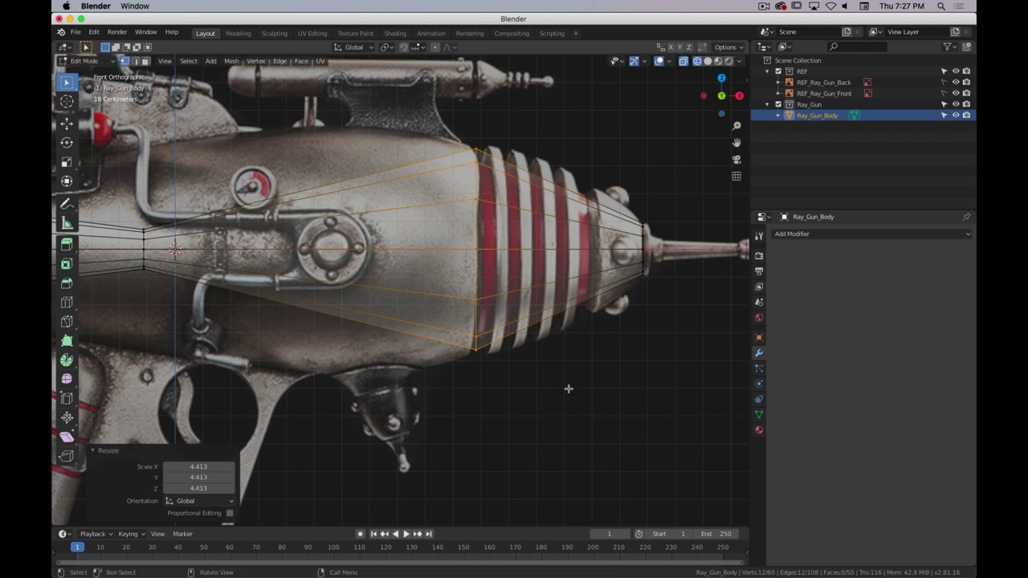
- Shift the front edge loop about -0.022 m along X to just behind the nose rings and scale it to about 1.027
{"action": "key", "text": "g"}
{"action": "key", "text": "x"}
{"action": "left_click", "coordinate": [470, 190]}
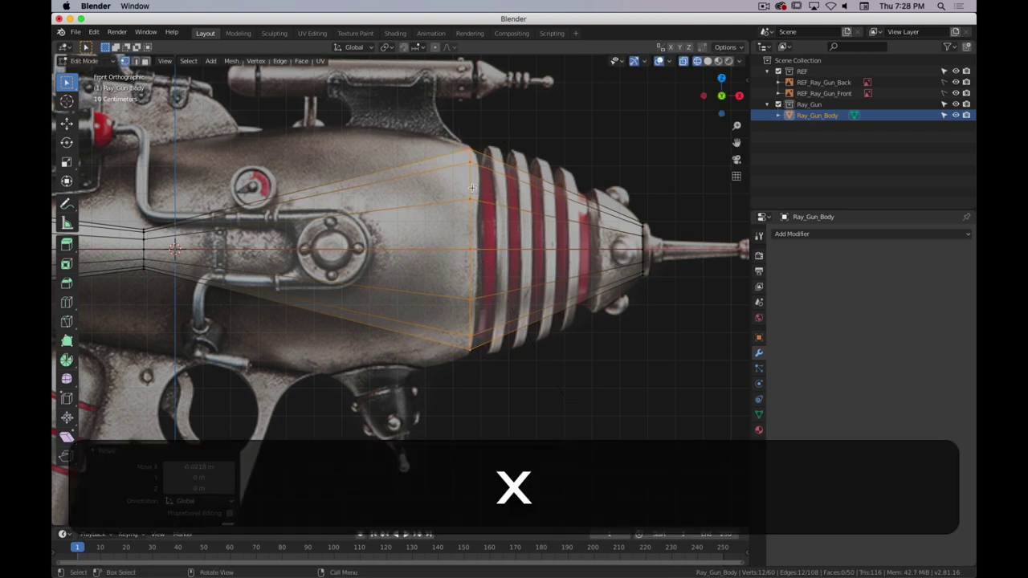
{"action": "key", "text": "s"}
{"action": "left_click", "coordinate": [522, 286]}
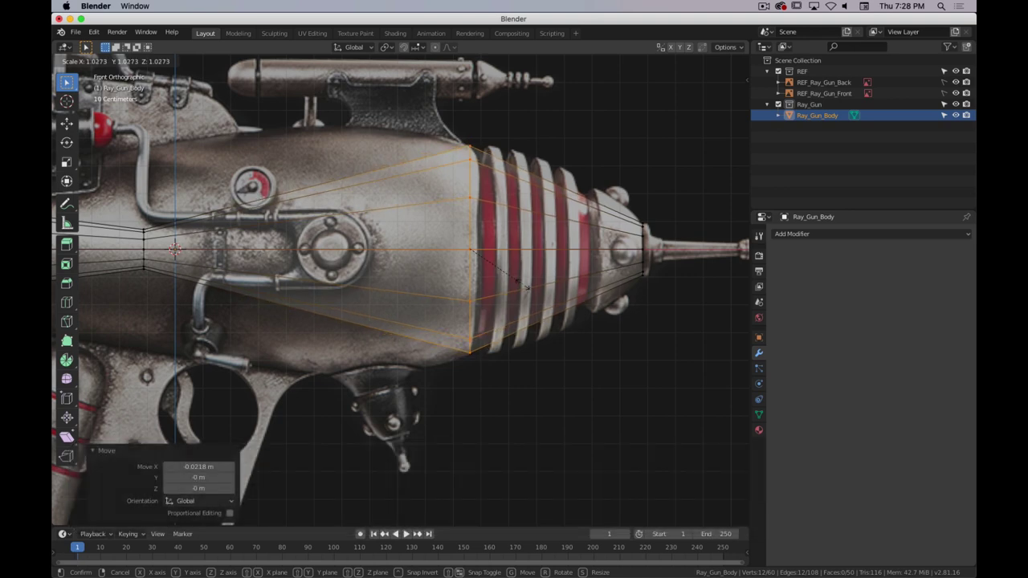
- Scale the middle edge loop above the grip to about 5.099 to fill out the central body
{"action": "middle_click_drag", "start_coordinate": [378, 243], "coordinate": [619, 214], "text": "shift"}
{"action": "scroll", "coordinate": [356, 293], "scroll_direction": "down", "scroll_amount": 2}
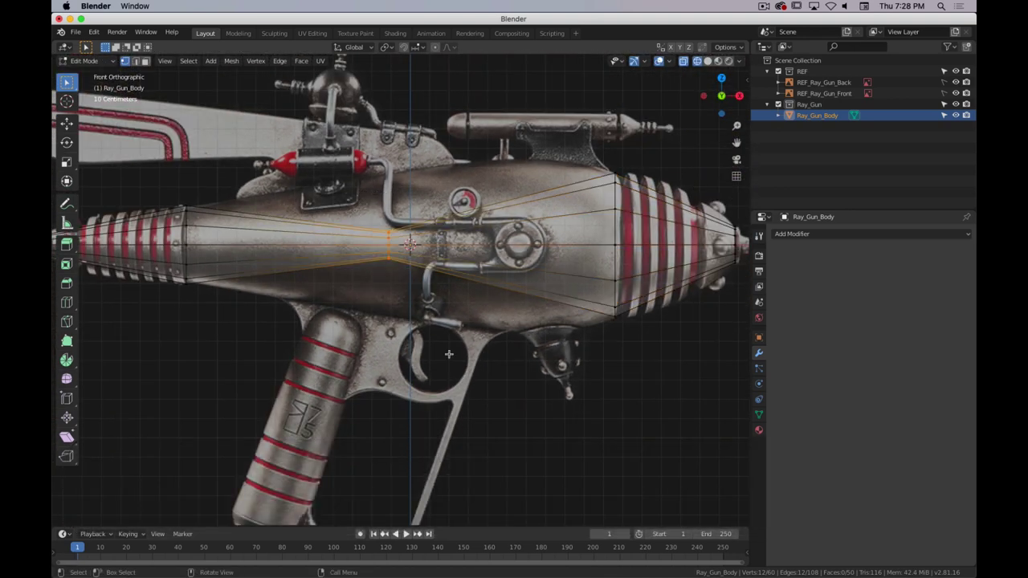
{"action": "key", "text": "s"}
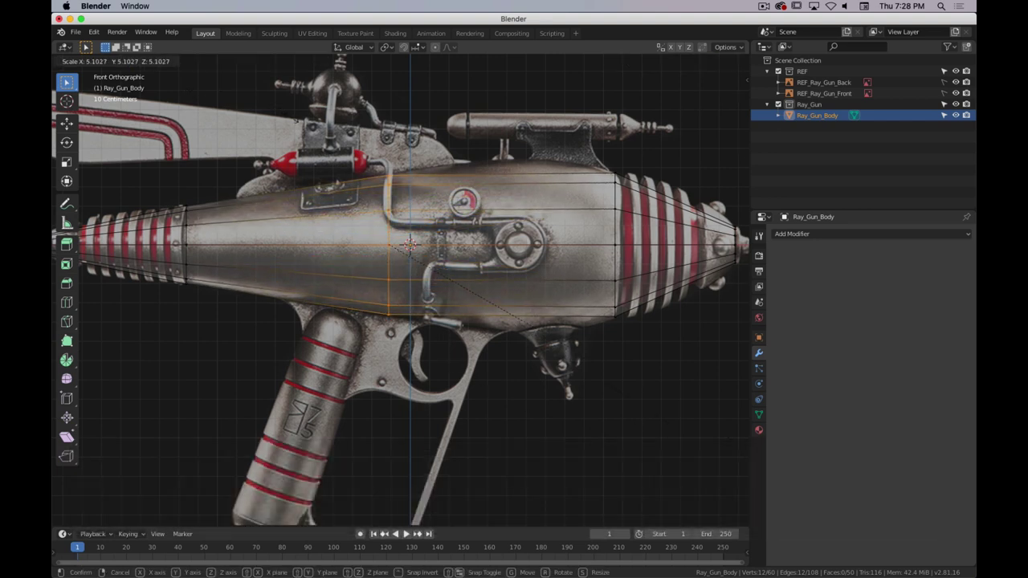
{"action": "left_click", "coordinate": [527, 325]}
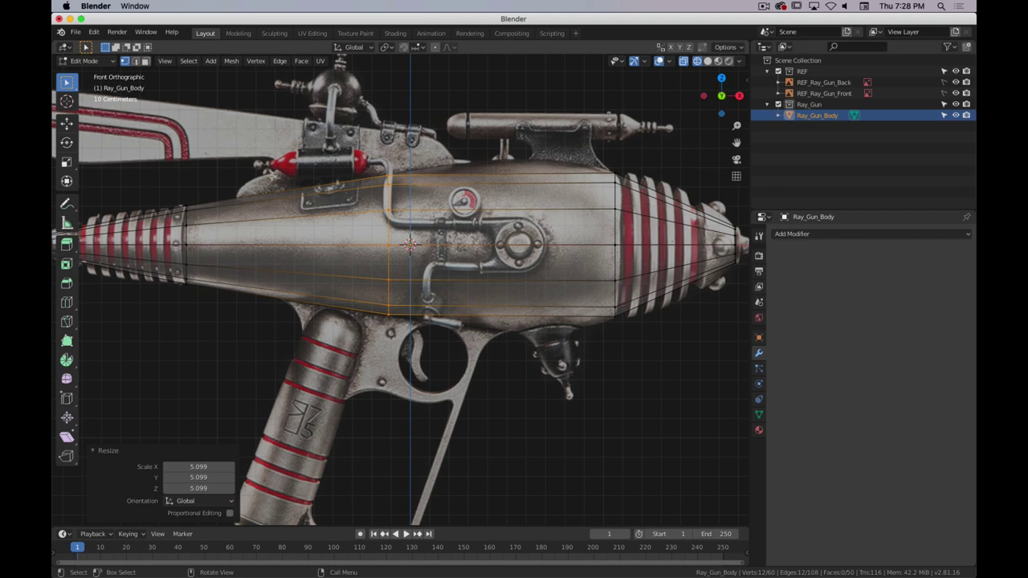
{"action": "middle_click_drag", "start_coordinate": [516, 197], "coordinate": [461, 242]}
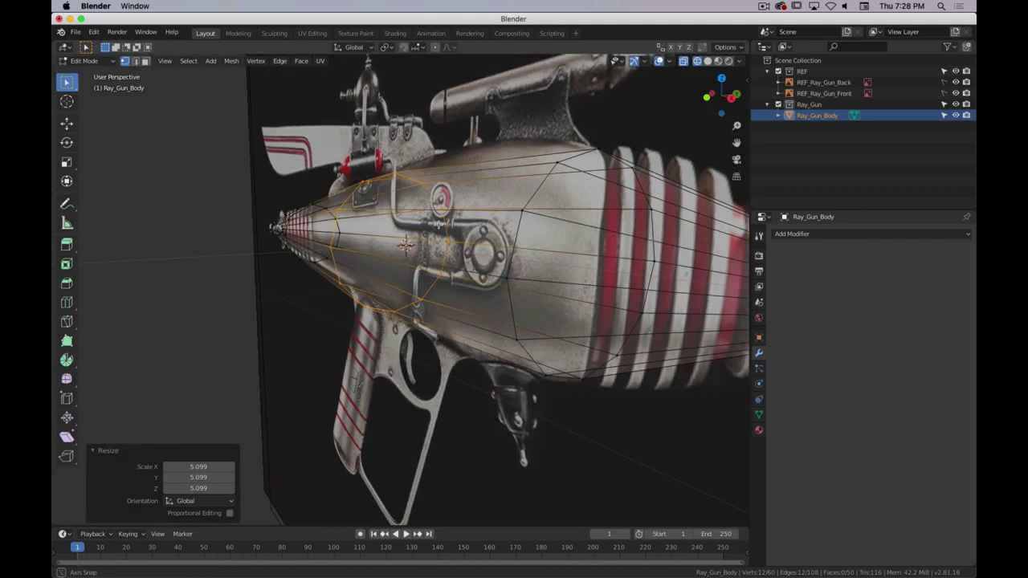
{"action": "key", "text": "s"}
{"action": "key", "text": "Escape"}
{"action": "middle_click_drag", "start_coordinate": [318, 253], "coordinate": [424, 246]}
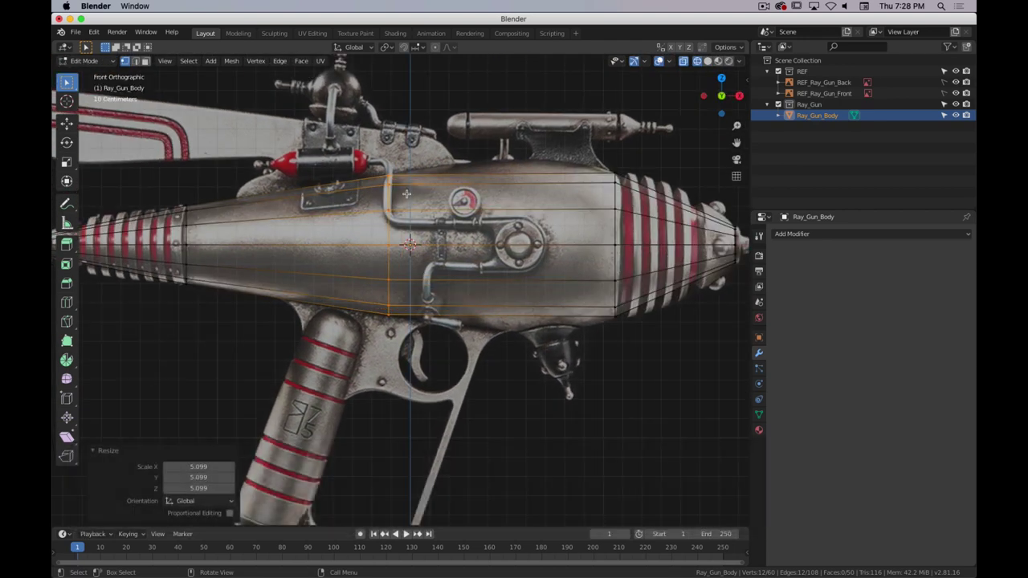
- Insert one centred edge loop, with a slide factor of 0, between the middle and front loops of the body
{"action": "middle_click_drag", "start_coordinate": [361, 210], "coordinate": [419, 181], "text": "shift"}
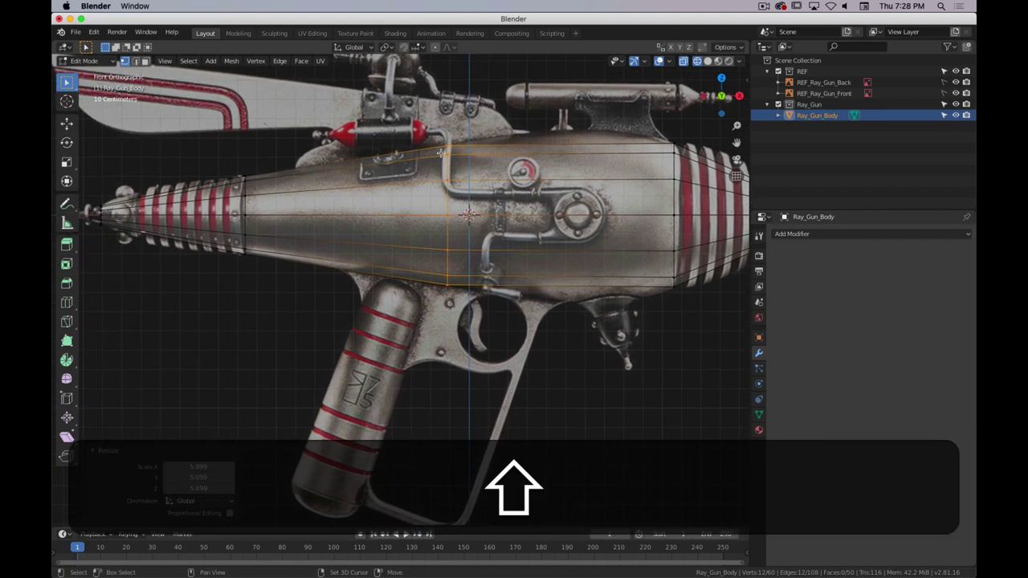
{"action": "middle_click_drag", "start_coordinate": [537, 210], "coordinate": [414, 211], "text": "shift"}
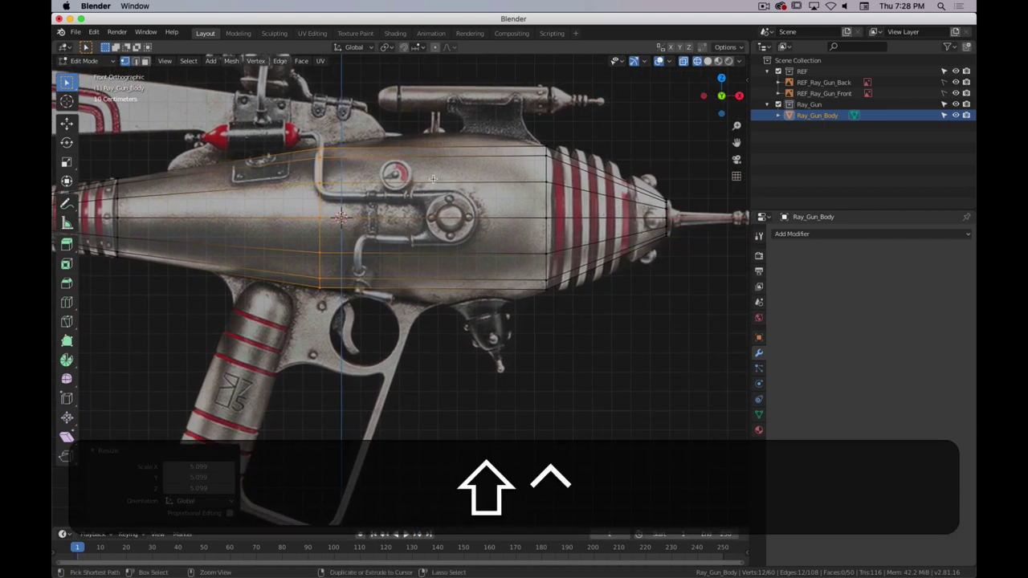
{"action": "key", "text": "ctrl+r"}
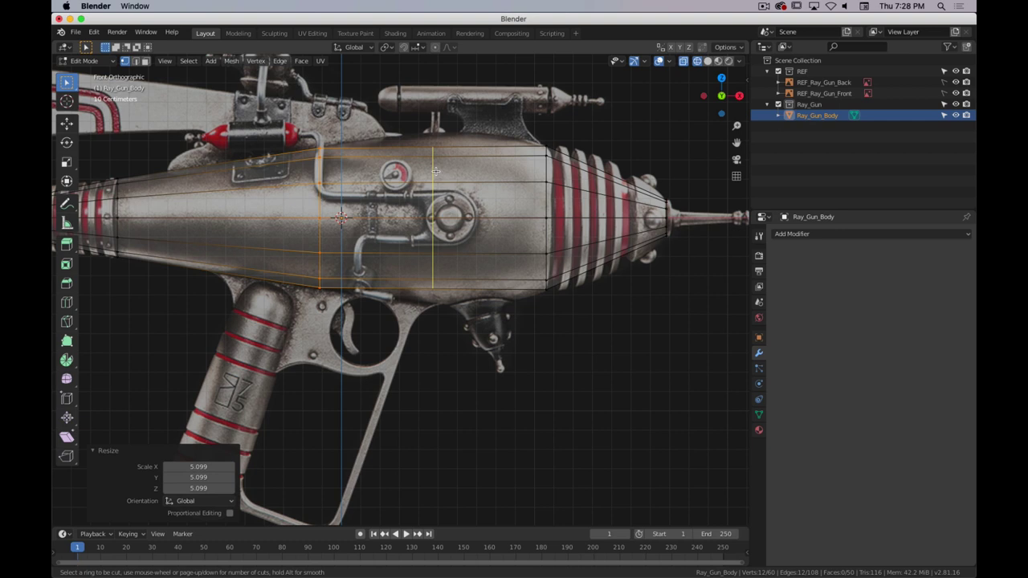
{"action": "left_click", "coordinate": [429, 165]}
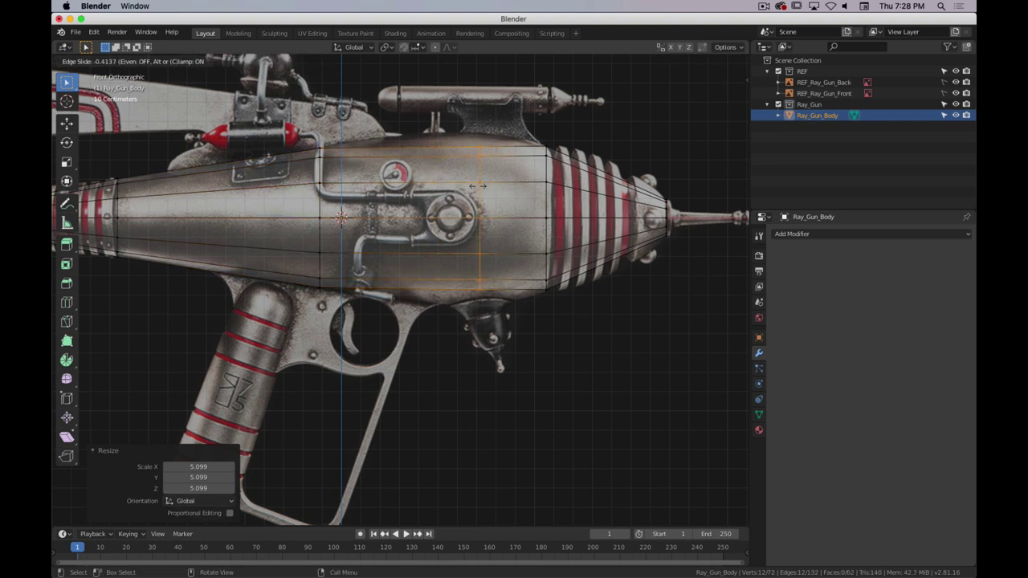
{"action": "left_click", "coordinate": [436, 186]}
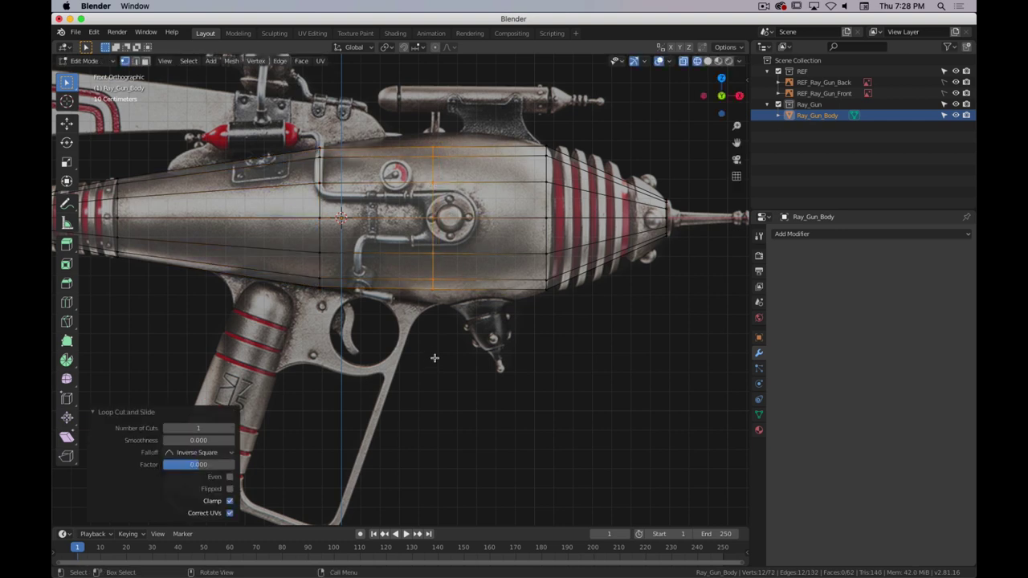
- Scale the new central loop to about 1.194 and move it about 0.086 m along X to match the body's widest point
{"action": "key", "text": "s"}
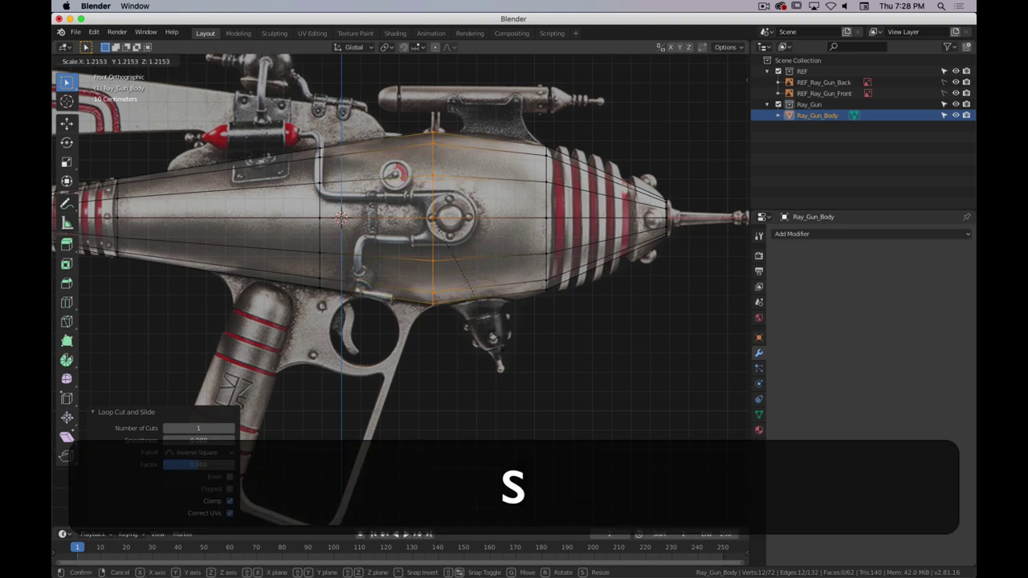
{"action": "left_click", "coordinate": [498, 343]}
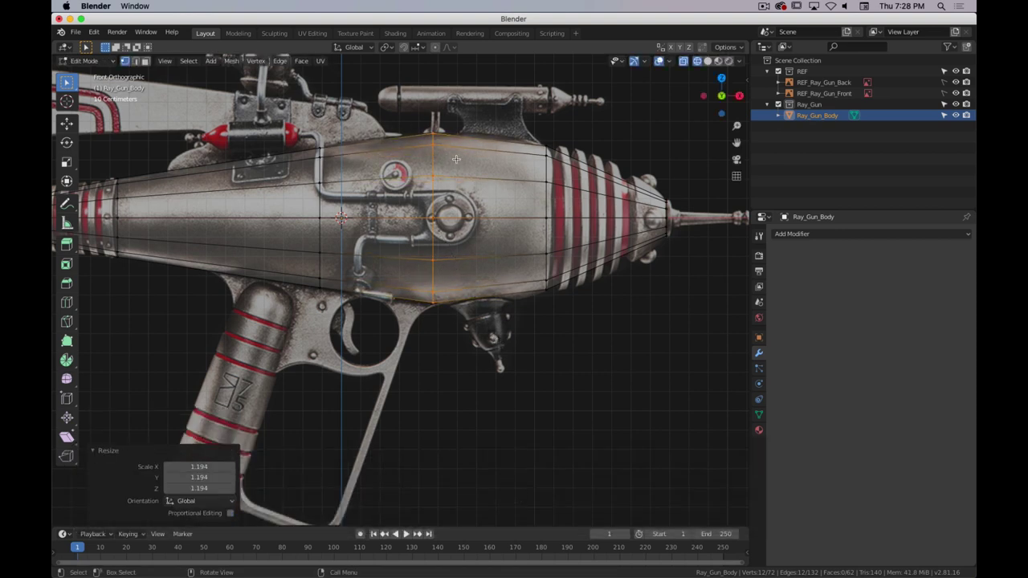
{"action": "key", "text": "g"}
{"action": "key", "text": "x"}
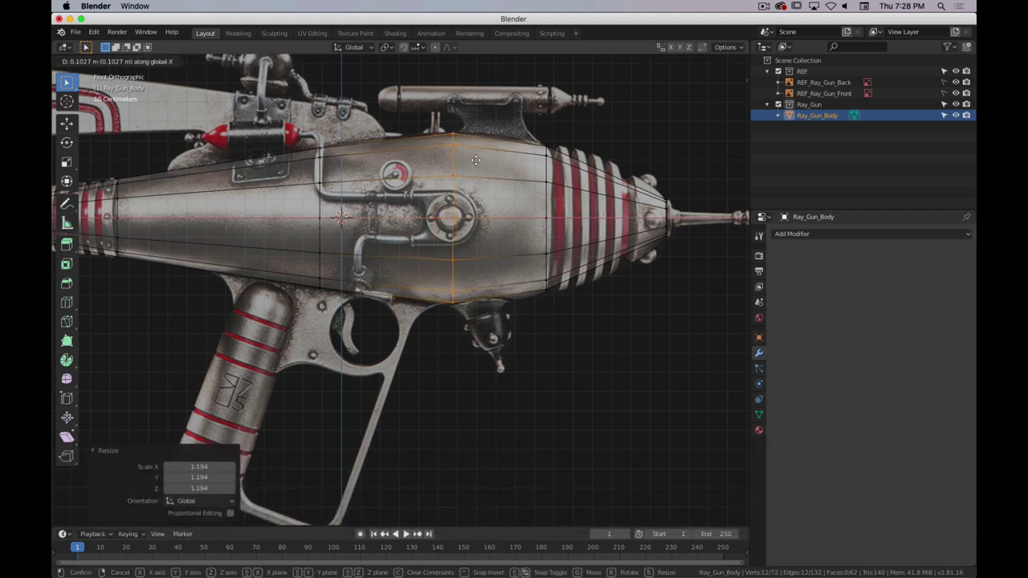
{"action": "left_click", "coordinate": [473, 161]}
- Insert an edge loop at the front end of the nose rings with slide factor -0.451 and scale it to about 1.288
{"action": "middle_click_drag", "start_coordinate": [532, 255], "coordinate": [395, 301], "text": "shift"}
{"action": "scroll", "coordinate": [466, 272], "scroll_direction": "up", "scroll_amount": 2}
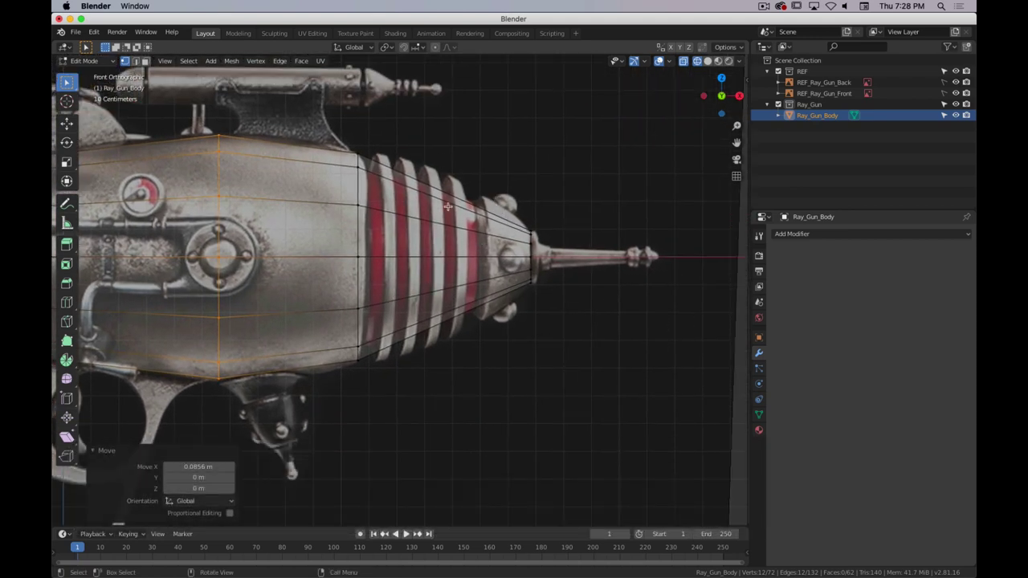
{"action": "key", "text": "ctrl+r"}
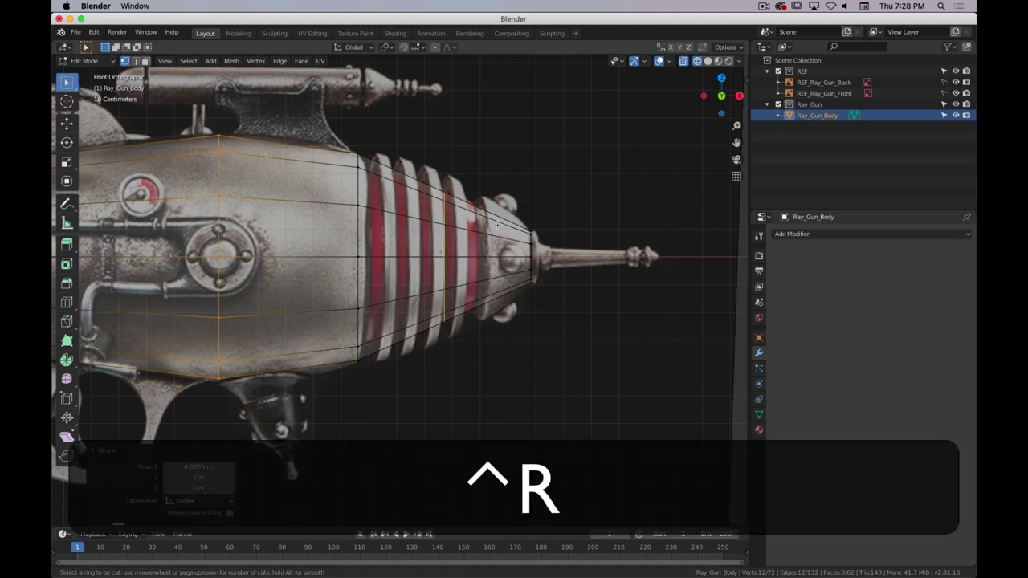
{"action": "left_click", "coordinate": [489, 230]}
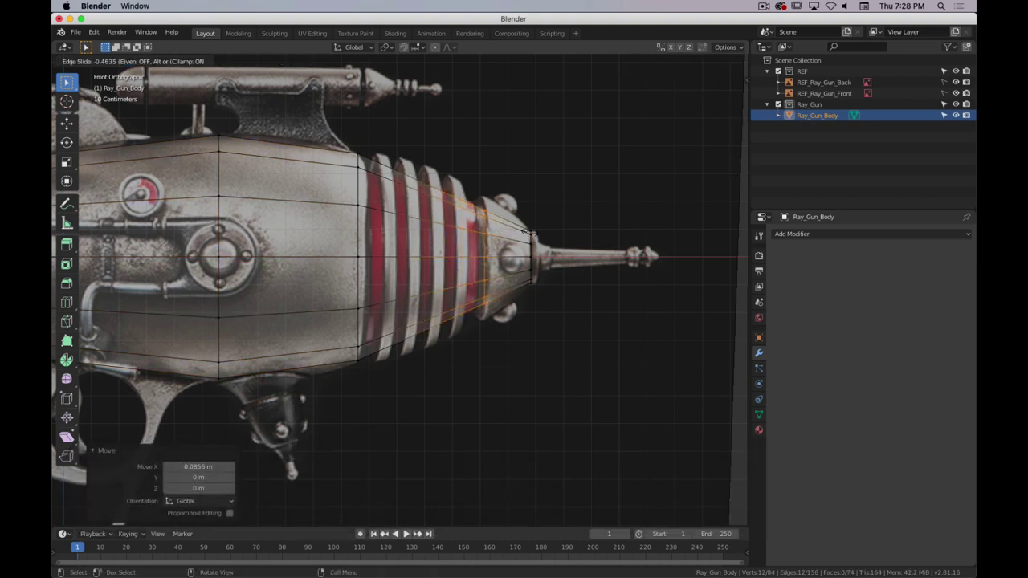
{"action": "left_click", "coordinate": [536, 240]}
{"action": "key", "text": "s"}
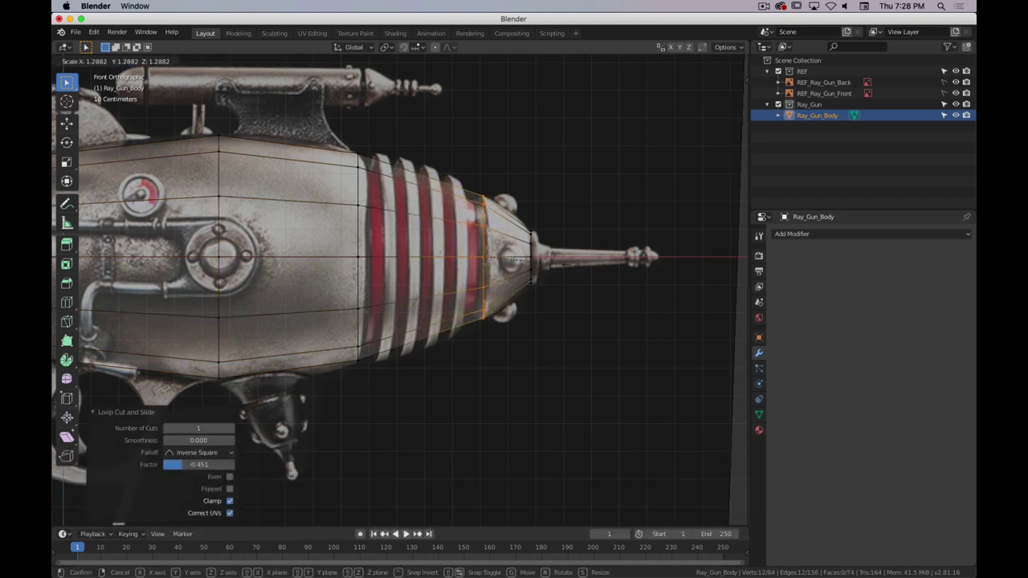
{"action": "left_click", "coordinate": [512, 249]}
- Insert an edge loop where the ribbed tail section meets the rear cap and scale it to about 1.364
{"action": "middle_click_drag", "start_coordinate": [409, 233], "coordinate": [245, 198], "text": "shift"}
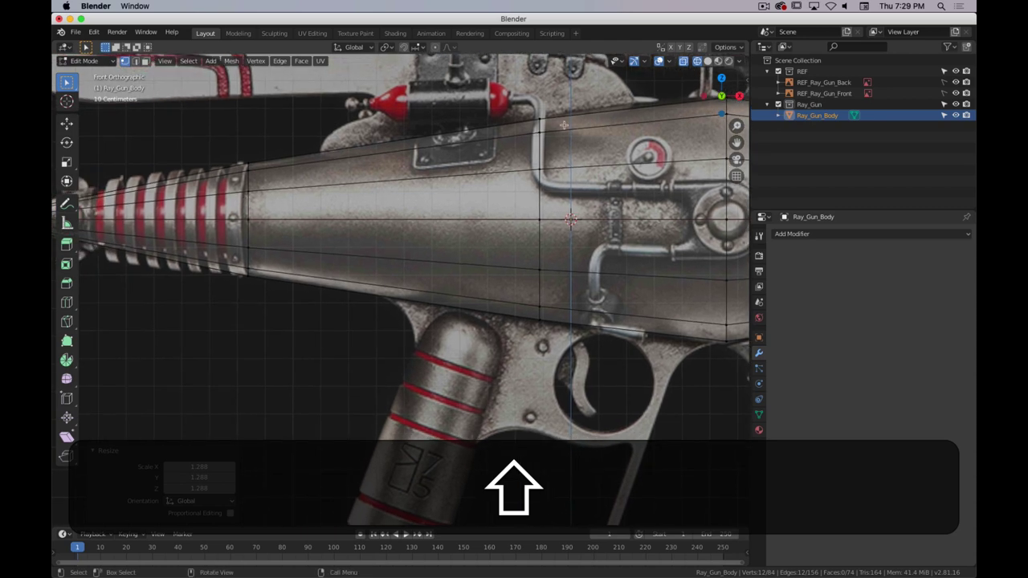
{"action": "middle_click_drag", "start_coordinate": [230, 180], "coordinate": [288, 185], "text": "shift"}
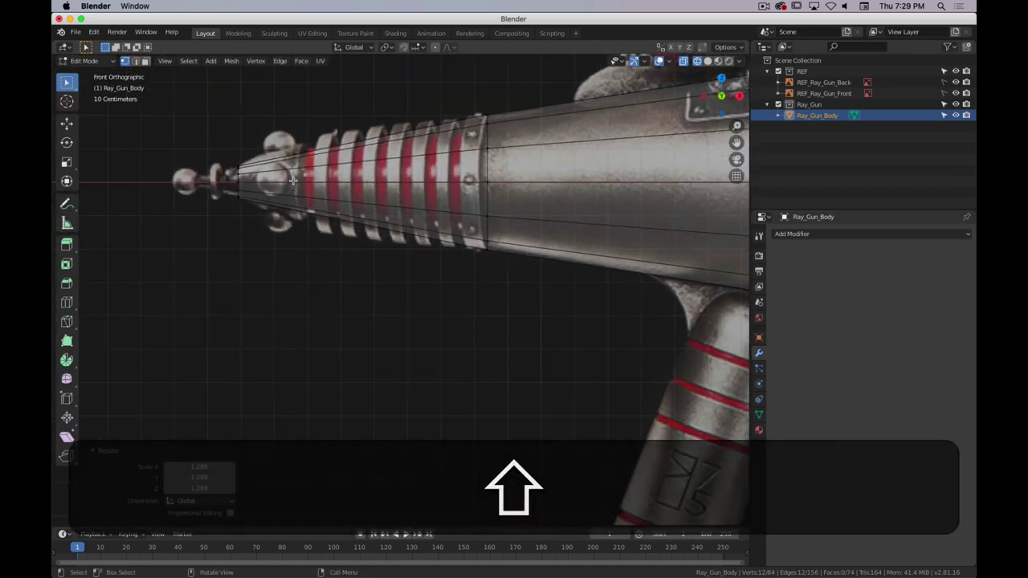
{"action": "key", "text": "ctrl+r"}
{"action": "left_click", "coordinate": [293, 185]}
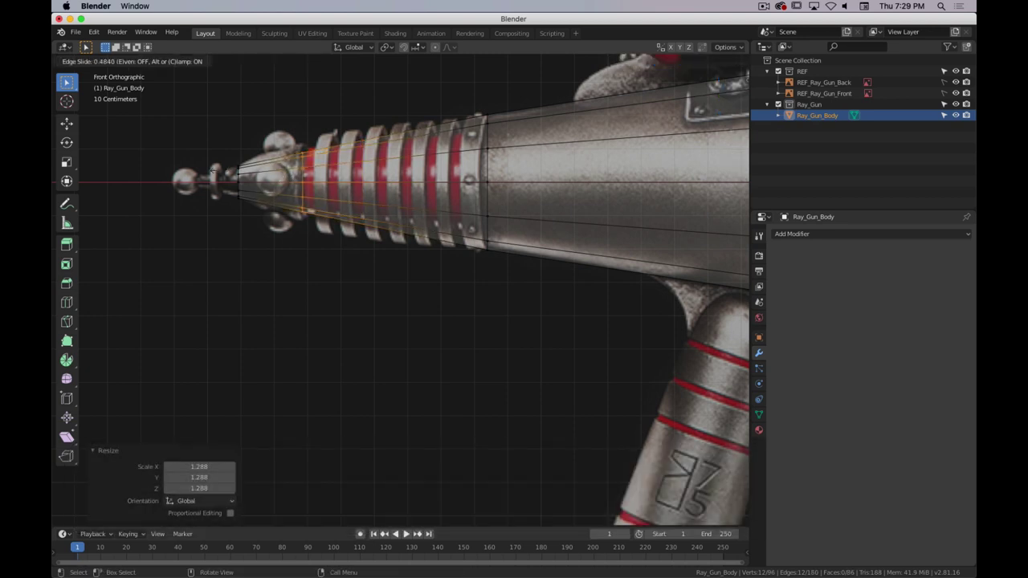
{"action": "left_click", "coordinate": [236, 186]}
{"action": "key", "text": "s"}
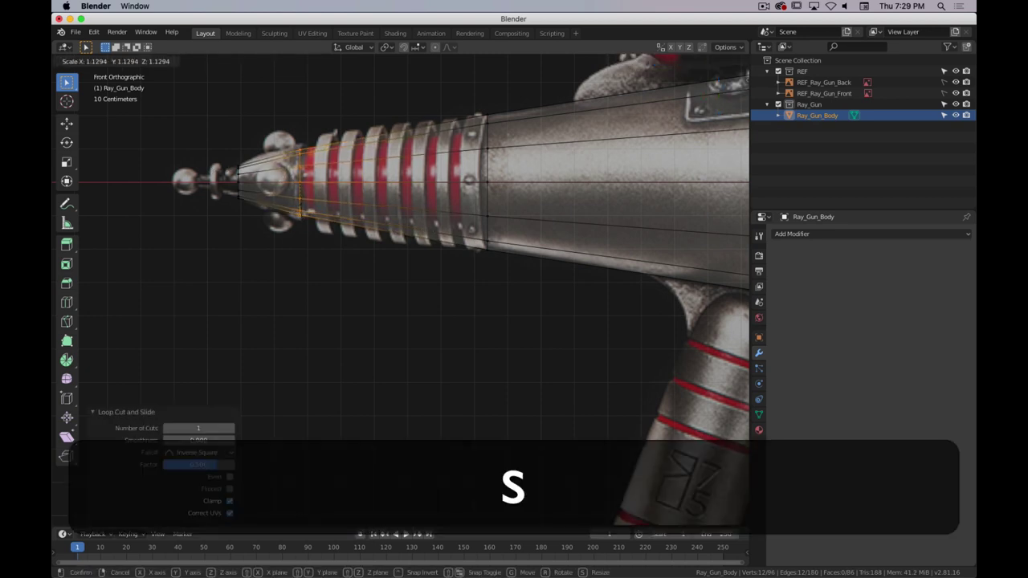
{"action": "left_click", "coordinate": [351, 207]}
- Make REF_Ray_Gun_Front selectable, leave Edit Mode, and make that reference image the active object
{"action": "key", "text": "shift+c"}
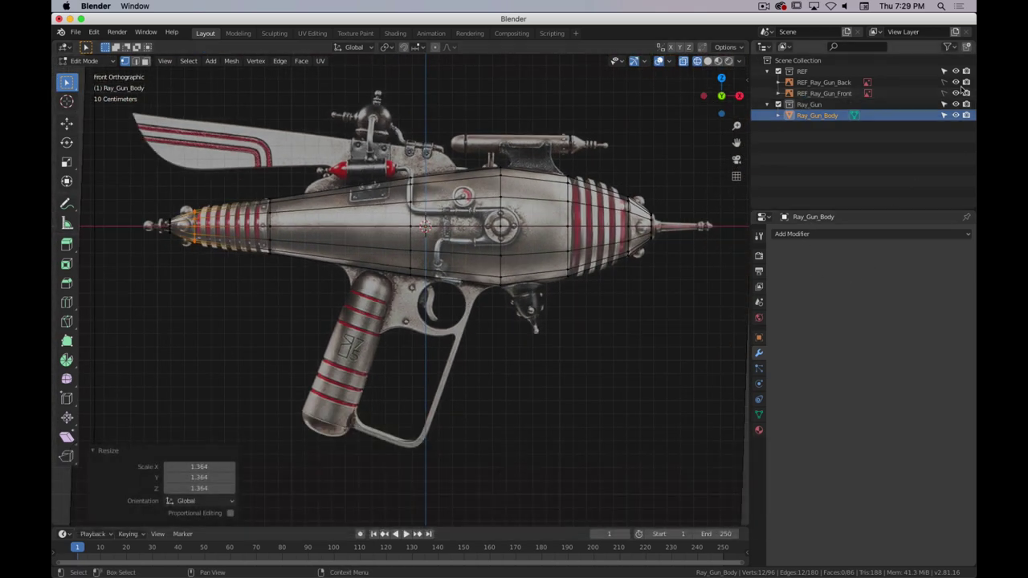
{"action": "left_click", "coordinate": [835, 94]}
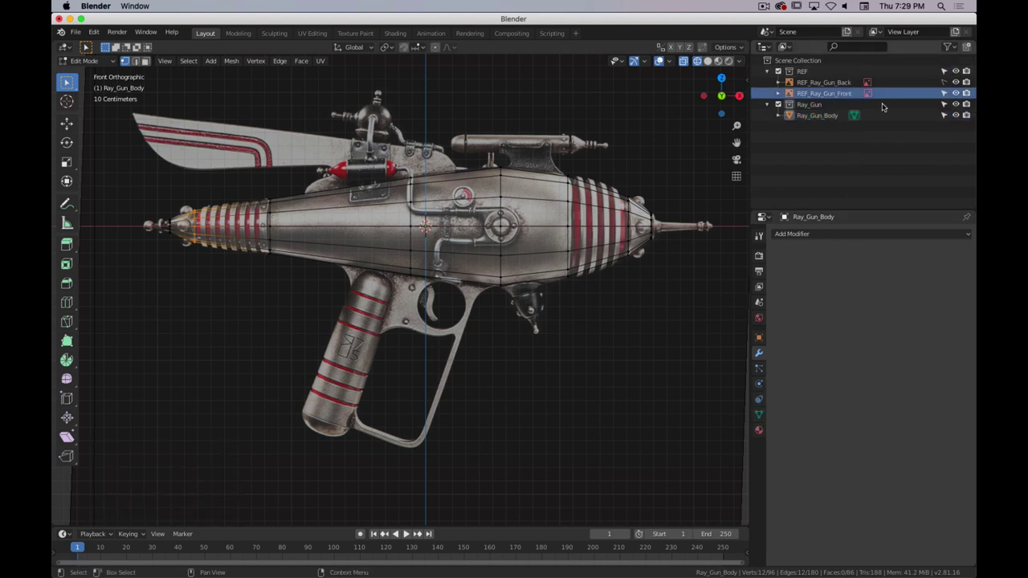
{"action": "left_click", "coordinate": [824, 94]}
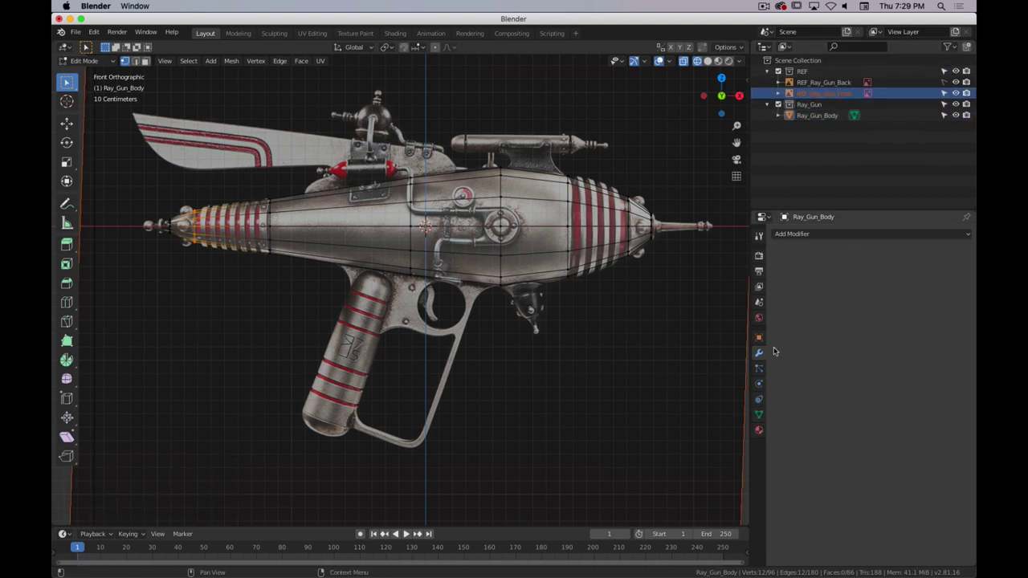
{"action": "left_click", "coordinate": [760, 414]}
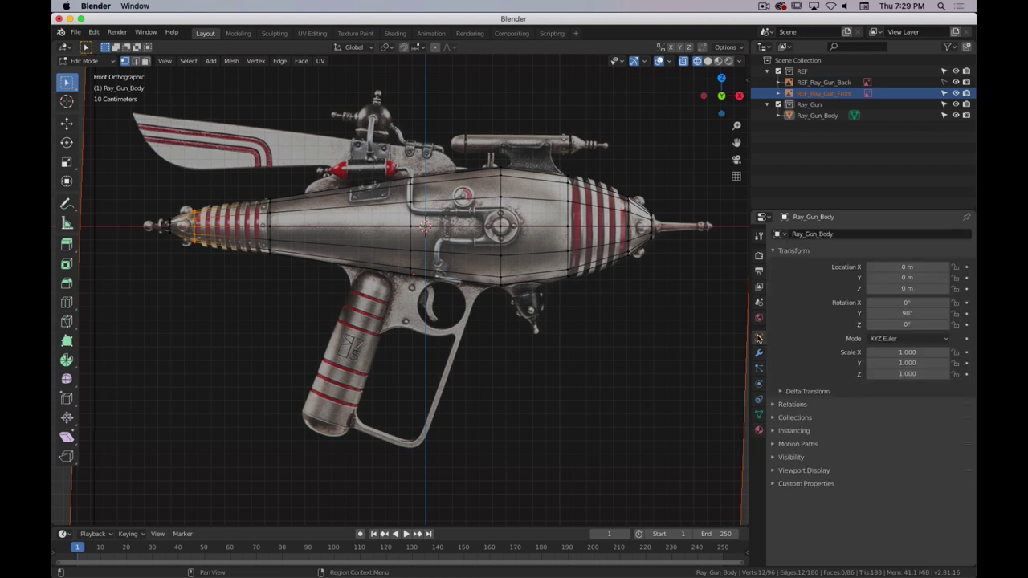
{"action": "left_click", "coordinate": [760, 431]}
{"action": "key", "text": "Tab"}
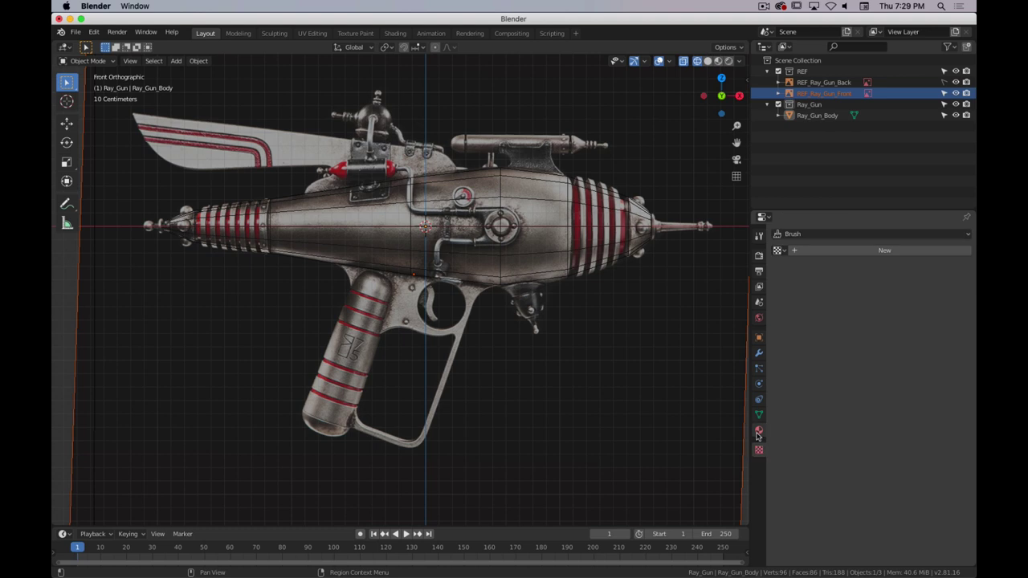
{"action": "left_click", "coordinate": [827, 92]}
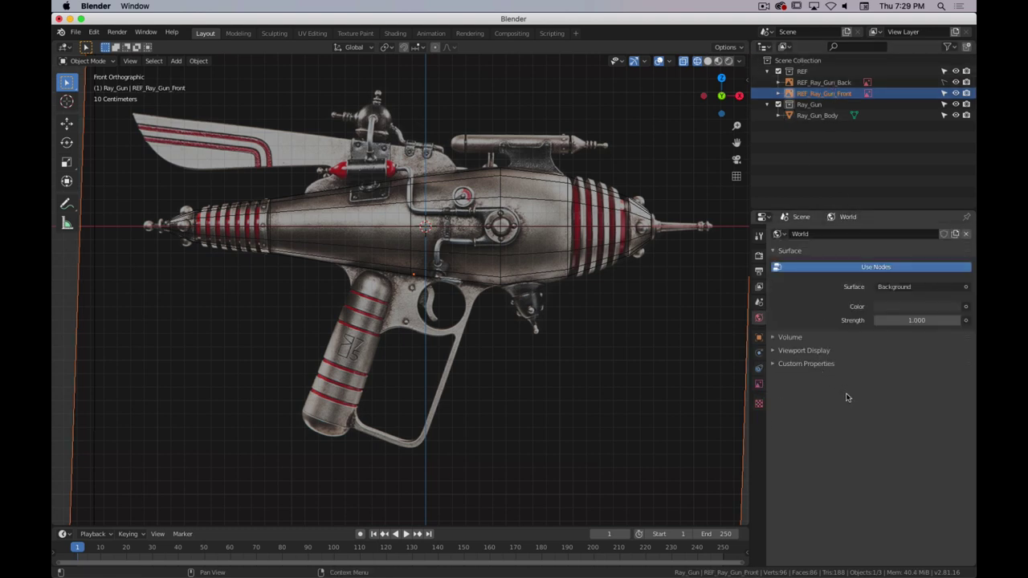
- Set REF_Ray_Gun_Front's transparency to 0.219, and inspect the fully selected Ray_Gun_Body mesh against the dimmed image in Edit Mode
{"action": "left_click", "coordinate": [759, 384]}
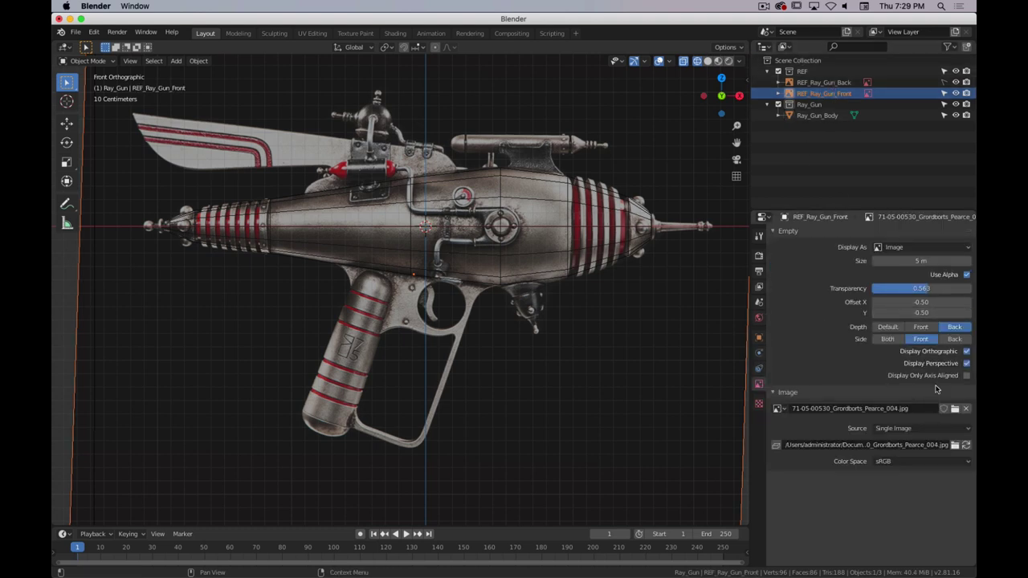
{"action": "left_click_drag", "start_coordinate": [919, 291], "coordinate": [892, 288]}
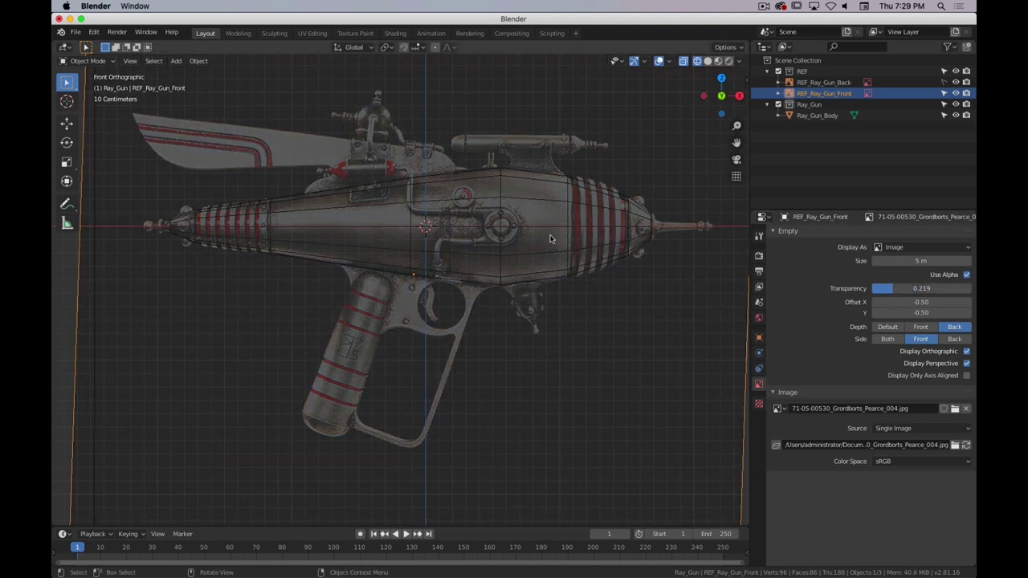
{"action": "left_click", "coordinate": [566, 211]}
{"action": "key", "text": "Tab"}
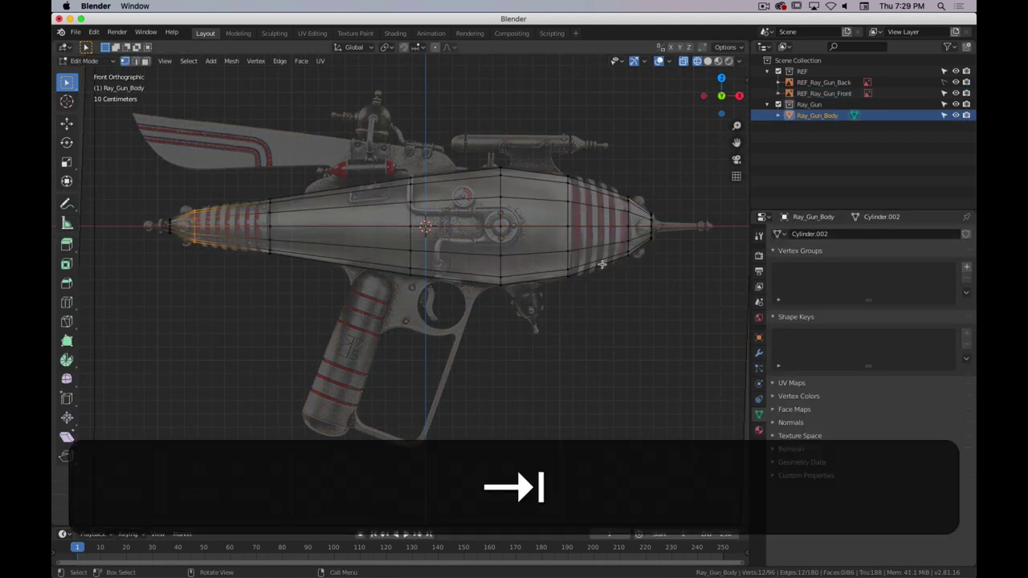
{"action": "key", "text": "a"}
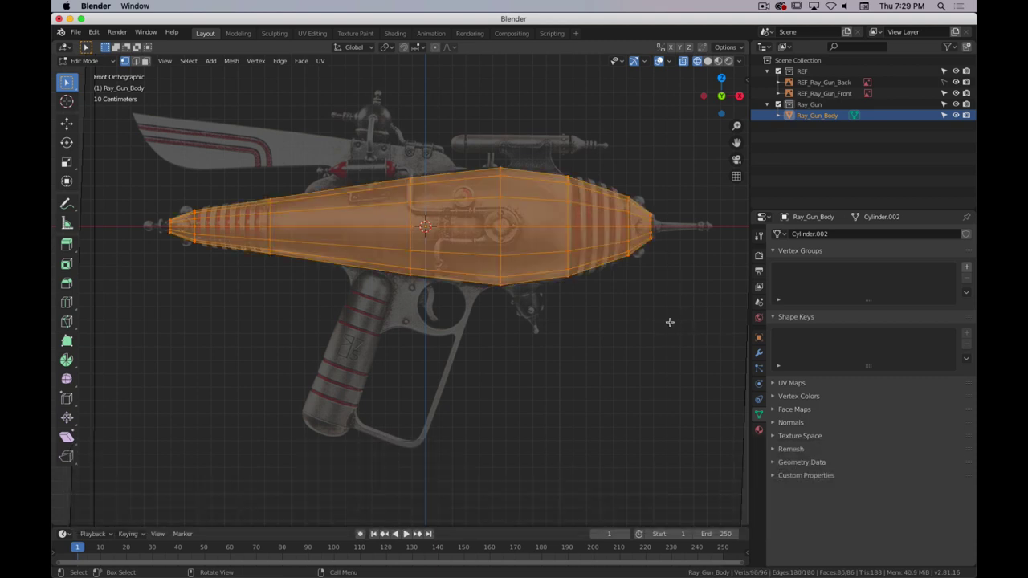
{"action": "key", "text": "super+period"}
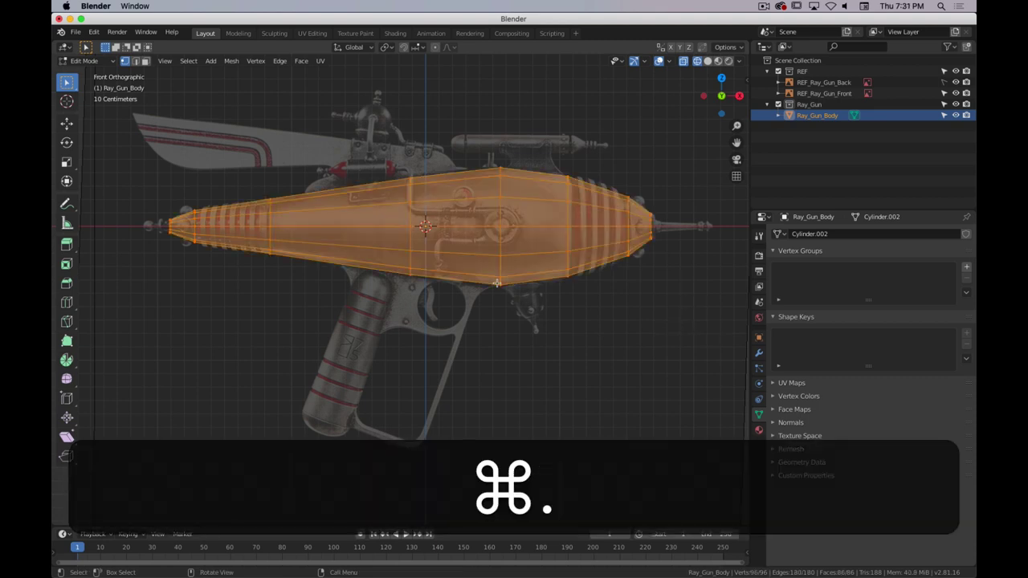
{"action": "scroll", "coordinate": [450, 265], "scroll_direction": "up", "scroll_amount": 2}
{"action": "middle_click_drag", "start_coordinate": [444, 276], "coordinate": [535, 339], "text": "shift"}
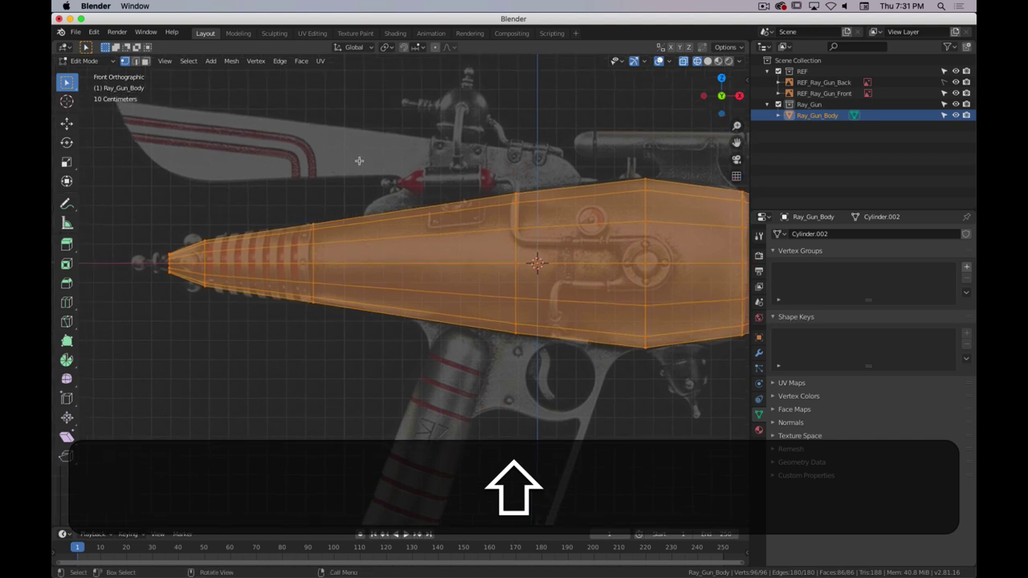
{"action": "key", "text": "Tab"}
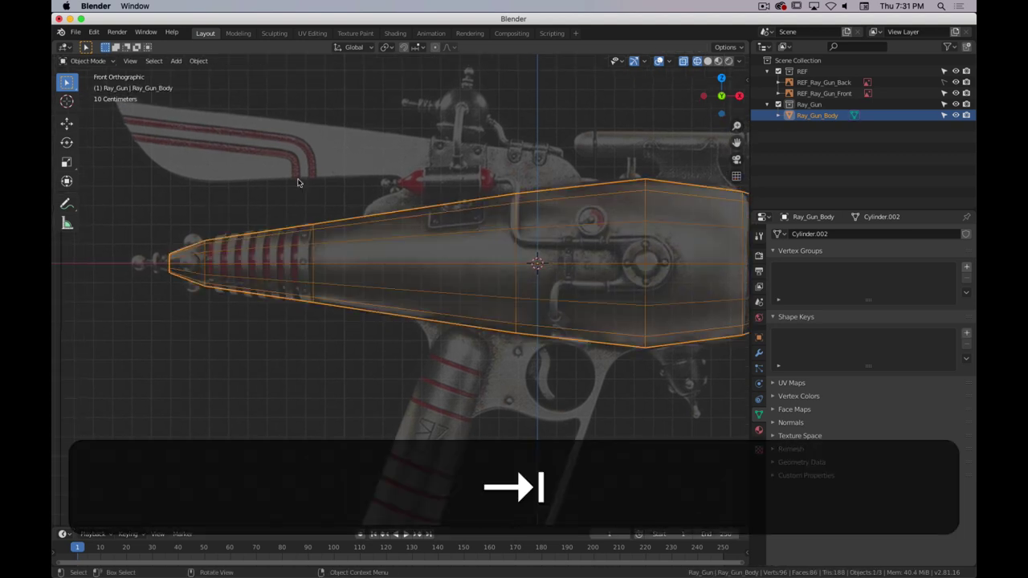
{"action": "middle_click_drag", "start_coordinate": [335, 176], "coordinate": [351, 200], "text": "shift"}
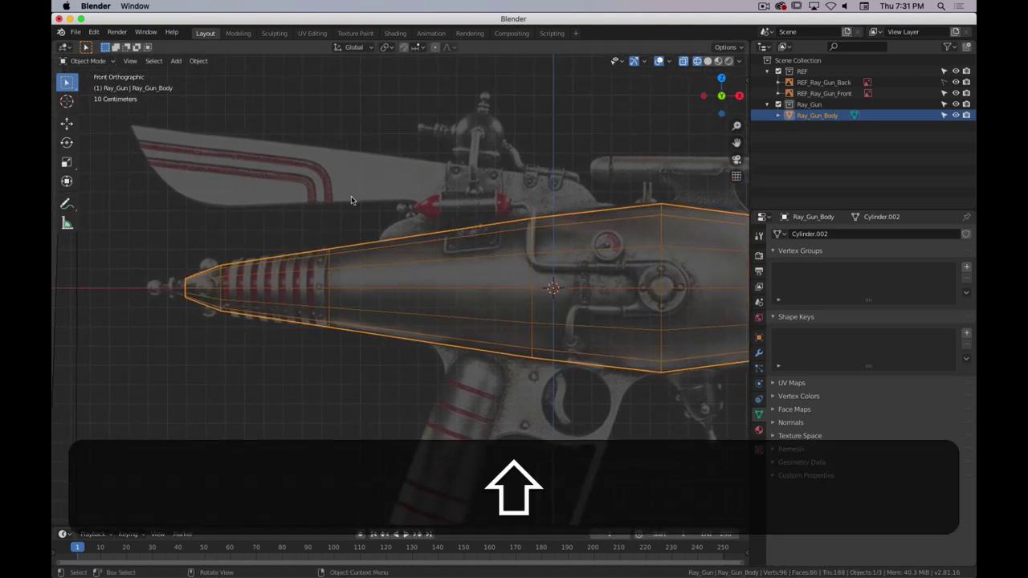
- Set the transparency of REF_Ray_Gun_Front to 0.5 and make that reference image unselectable
{"action": "left_click", "coordinate": [379, 174]}
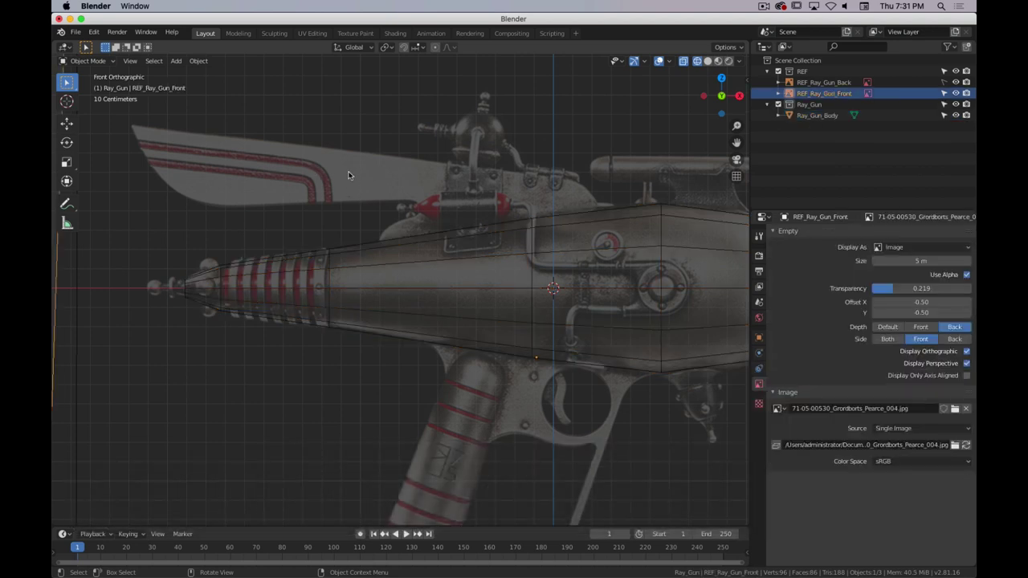
{"action": "middle_click_drag", "start_coordinate": [340, 179], "coordinate": [394, 209], "text": "shift"}
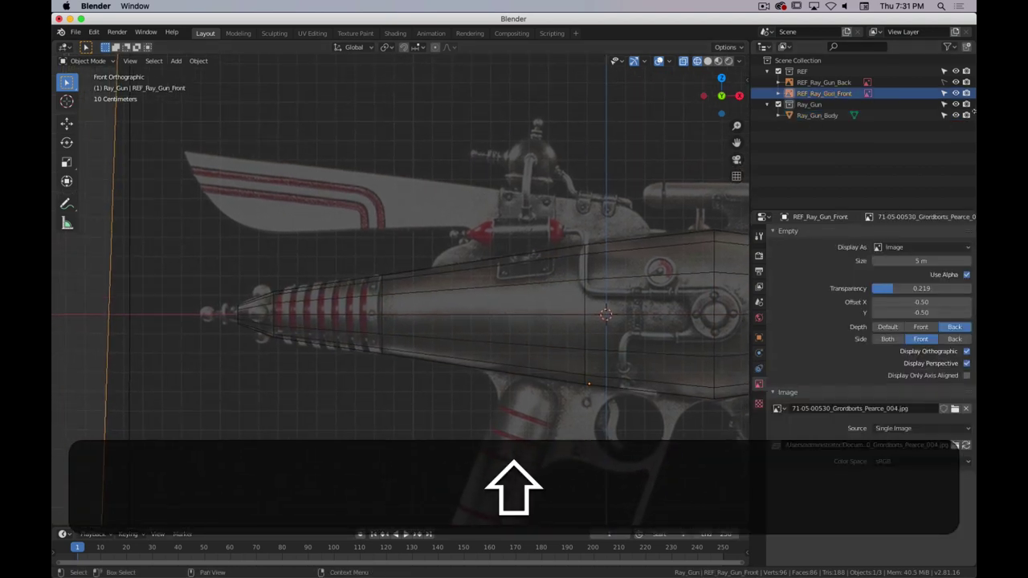
{"action": "left_click", "coordinate": [471, 255]}
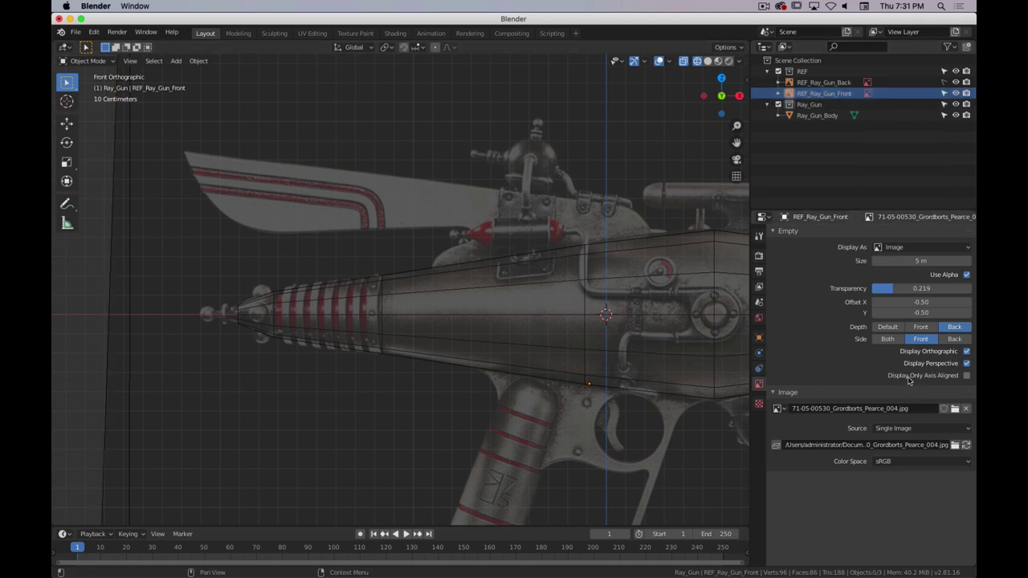
{"action": "left_click", "coordinate": [919, 288]}
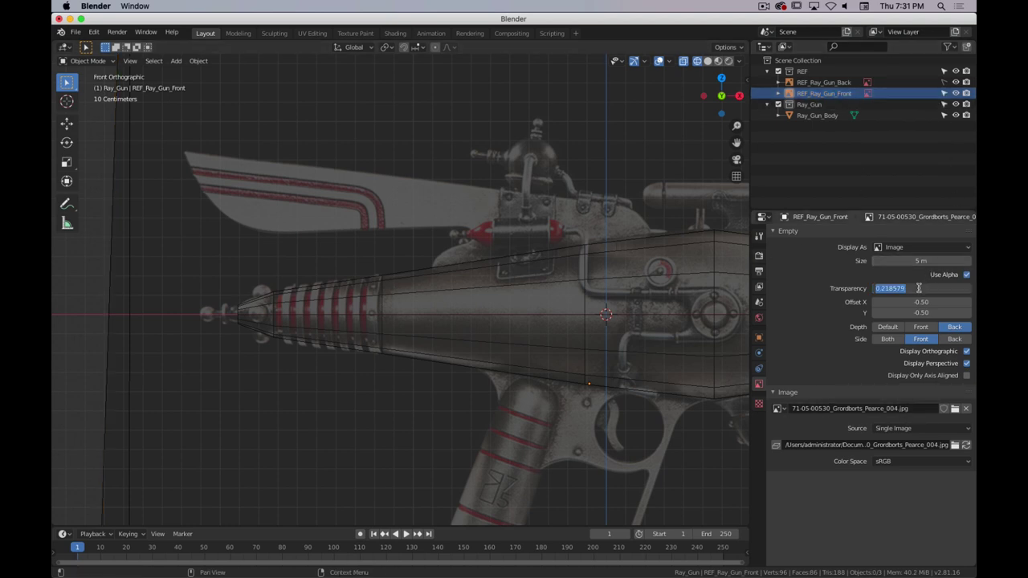
{"action": "type", "text": ".5"}
{"action": "key", "text": "Return"}
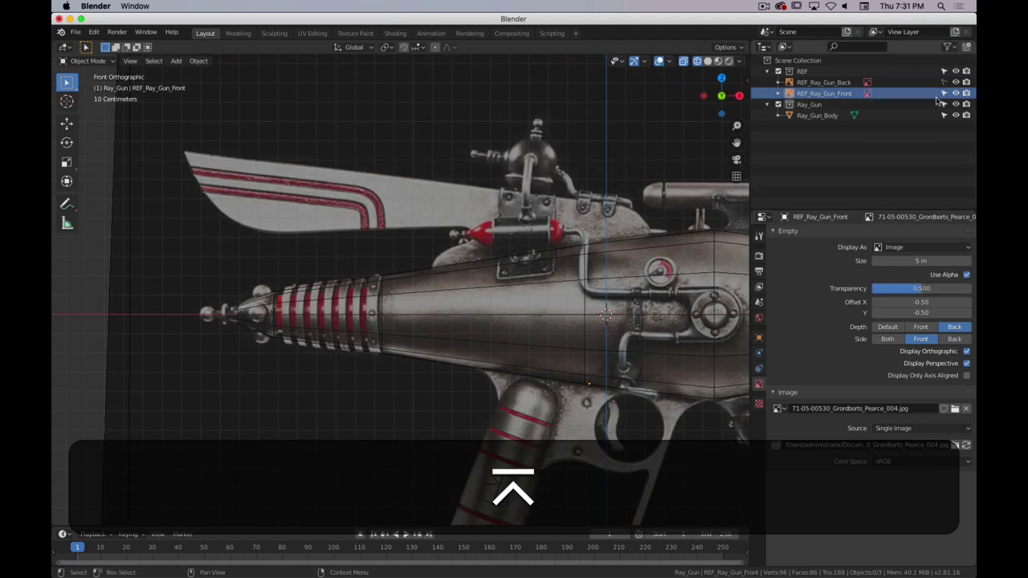
{"action": "middle_click_drag", "start_coordinate": [439, 188], "coordinate": [386, 206], "text": "shift"}
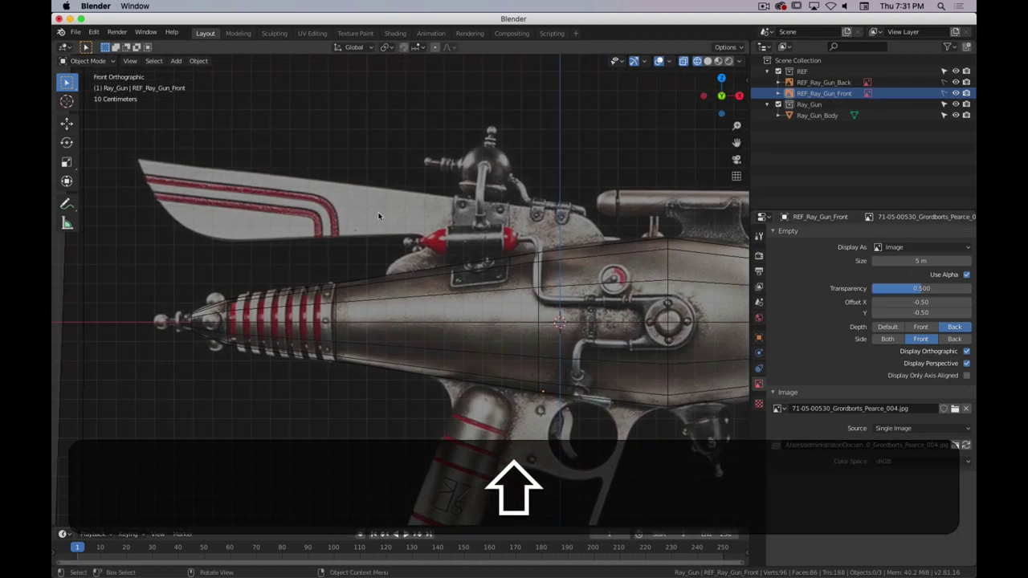
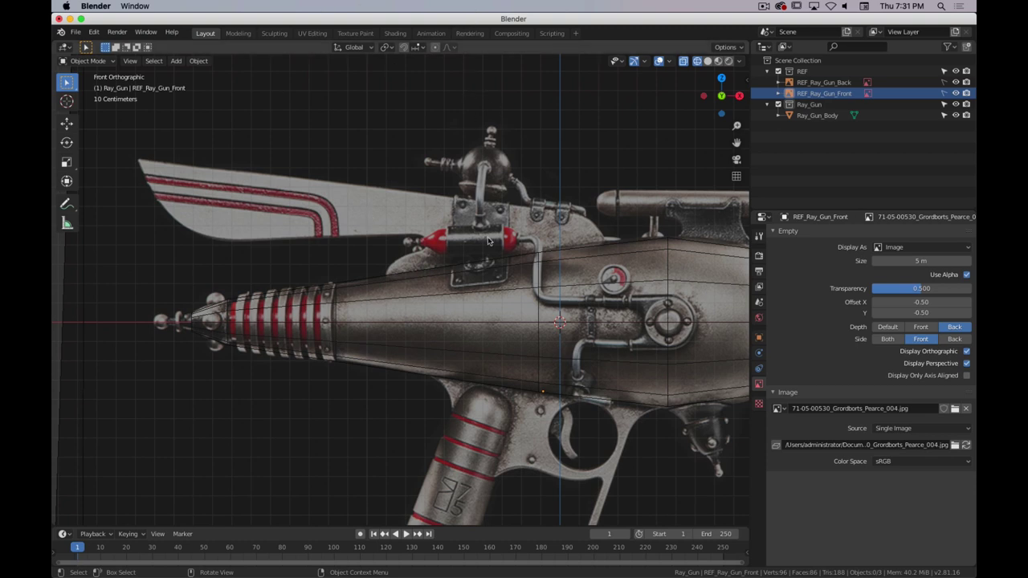
- Place the 3D cursor over the upper fin mount at about X -0.387 m, Z 0.514 m, and add a 2 m plane there
{"action": "key", "text": "shift"}
{"action": "key", "text": "shift+a"}
{"action": "left_click", "coordinate": [684, 153]}
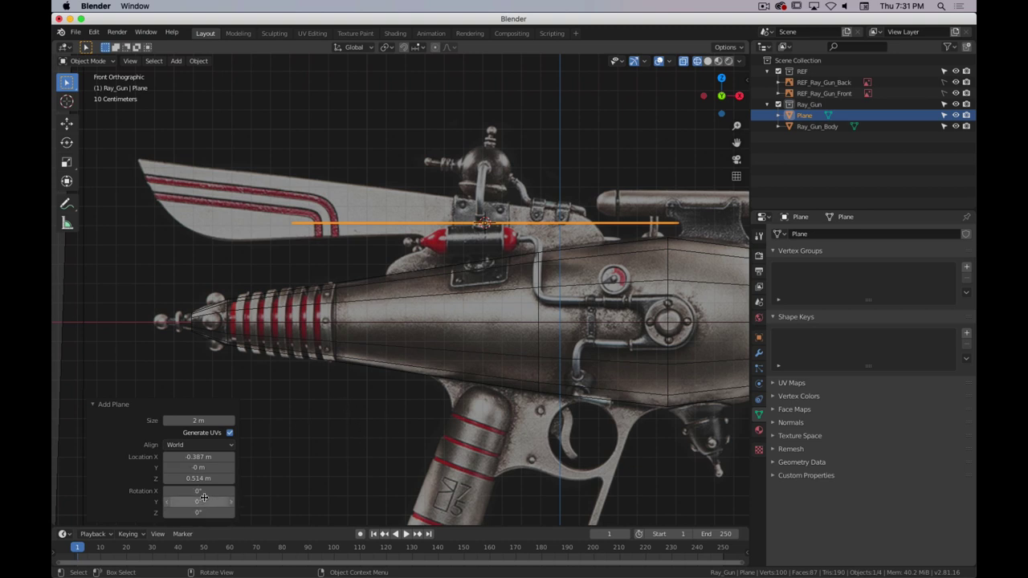
- Rotate the plane's mesh 90° about the global X axis in Edit Mode so it faces the front view
{"action": "key", "text": "Tab"}
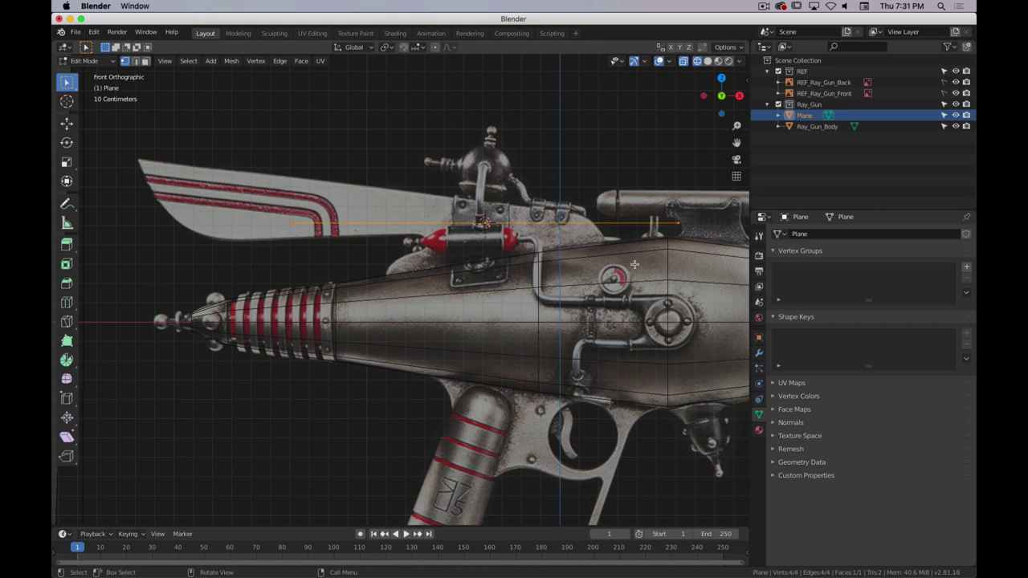
{"action": "key", "text": "r"}
{"action": "key", "text": "x"}
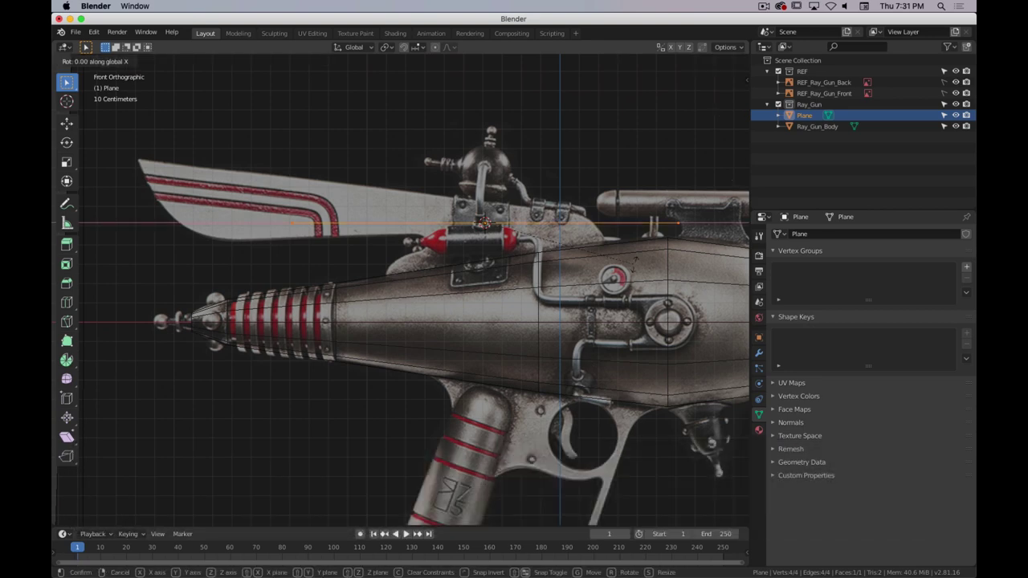
{"action": "type", "text": "90"}
{"action": "key", "text": "Return"}
- Scale the upright plane's mesh uniformly to about 0.504, near the size of the fin mount
{"action": "middle_click_drag", "start_coordinate": [611, 277], "coordinate": [619, 363], "text": "ctrl"}
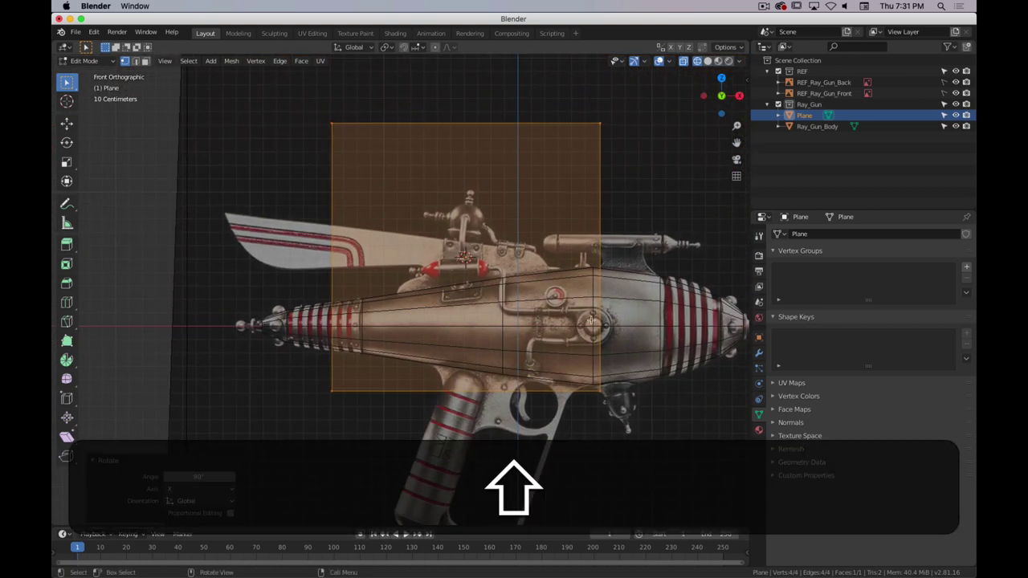
{"action": "key", "text": "super+period"}
{"action": "scroll", "coordinate": [483, 299], "scroll_direction": "down", "scroll_amount": 2}
{"action": "middle_click_drag", "start_coordinate": [483, 299], "coordinate": [481, 323], "text": "shift"}
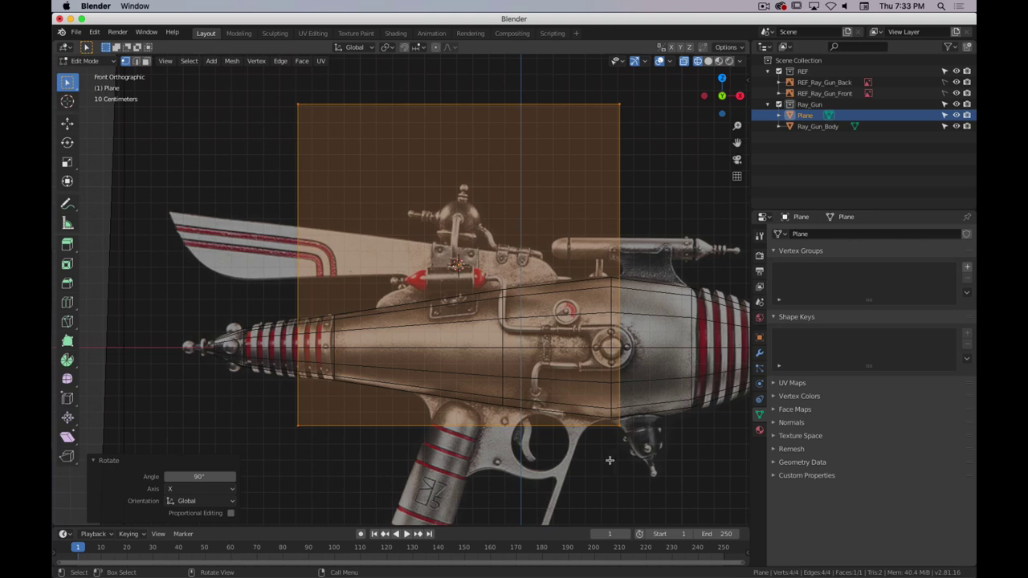
{"action": "key", "text": "s"}
{"action": "left_click", "coordinate": [539, 375]}
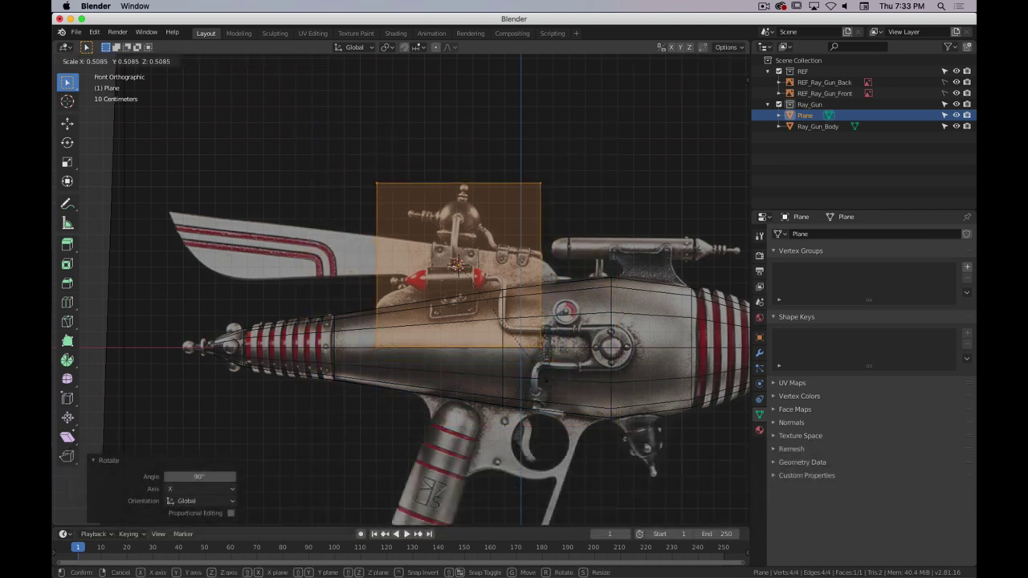
- Move the plane's lower nose-side vertex about 0.114 m in X and 0.411 m in Z onto the mount's front tip
{"action": "scroll", "coordinate": [446, 272], "scroll_direction": "up", "scroll_amount": 2}
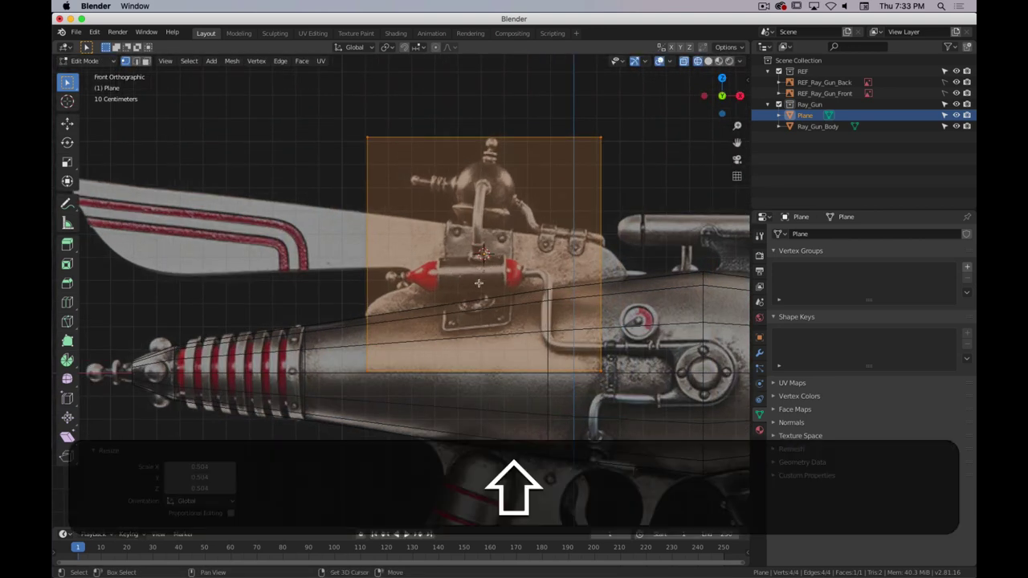
{"action": "scroll", "coordinate": [456, 300], "scroll_direction": "up", "scroll_amount": 2}
{"action": "middle_click_drag", "start_coordinate": [438, 312], "coordinate": [404, 279], "text": "shift"}
{"action": "left_click", "coordinate": [568, 435]}
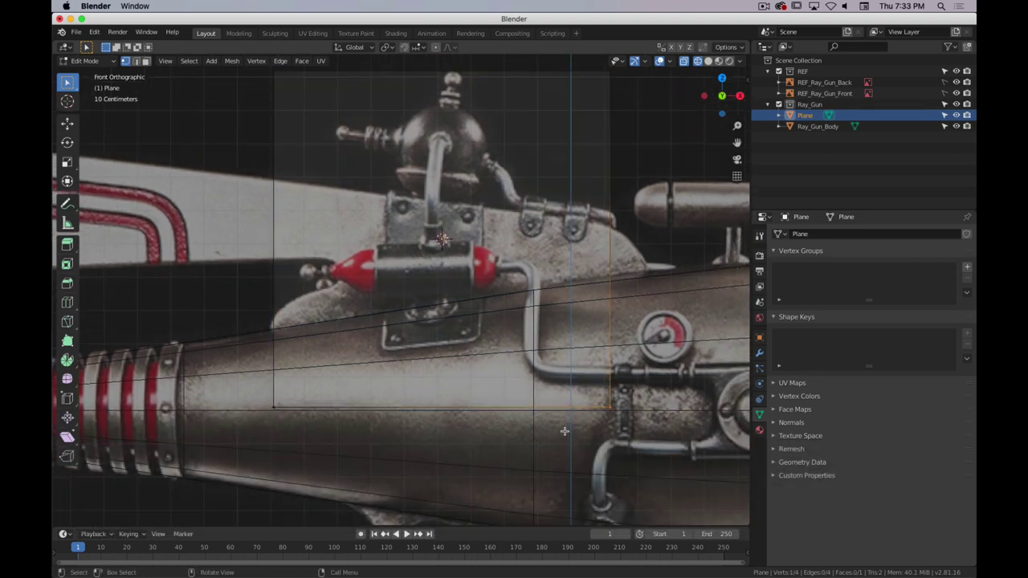
{"action": "key", "text": "g"}
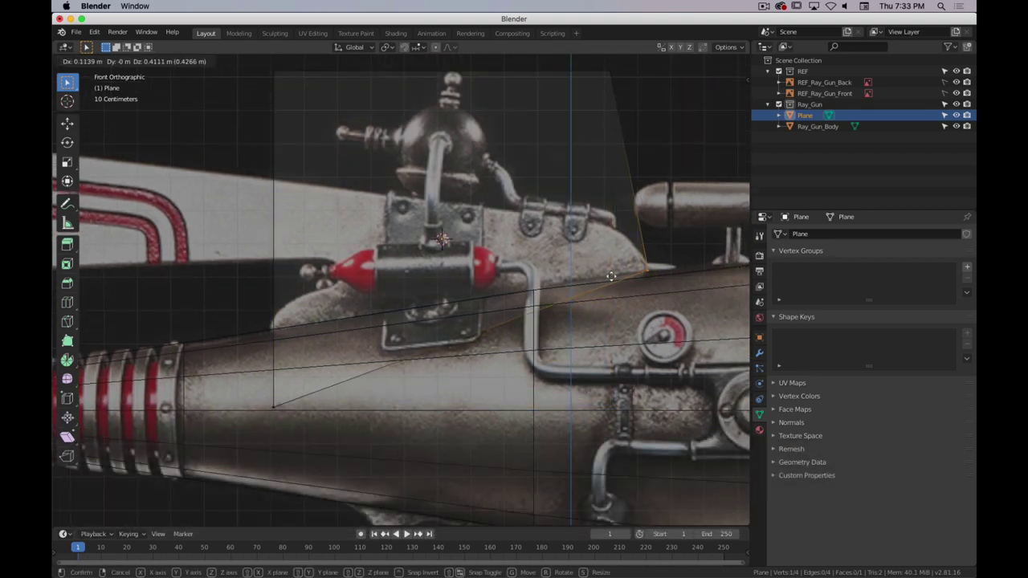
{"action": "left_click", "coordinate": [610, 276]}
- Move the plane's lower tail-side vertex -0.00991 m in X and 0.238 m in Z onto the mount's rear tip
{"action": "left_click", "coordinate": [272, 412]}
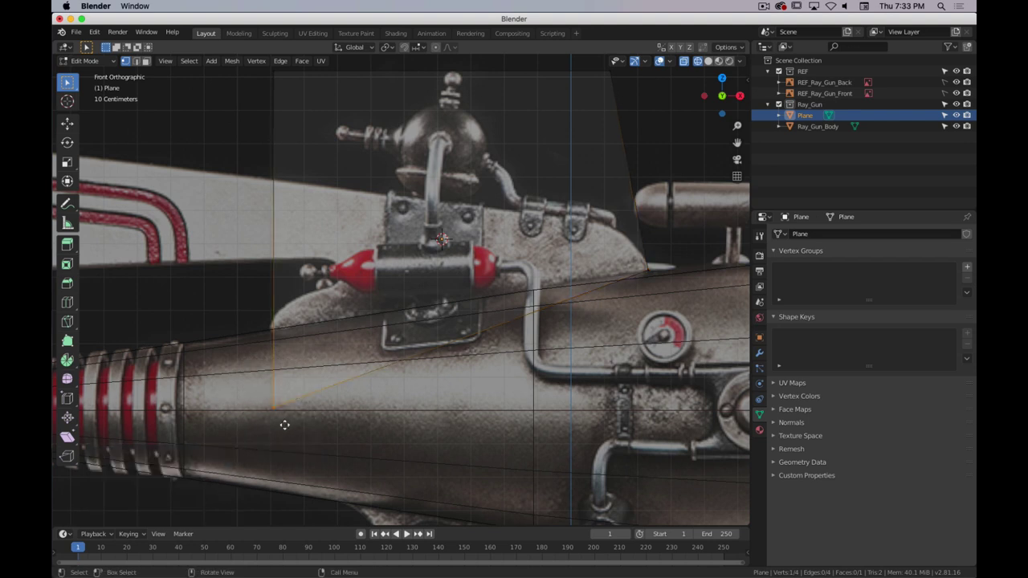
{"action": "key", "text": "g"}
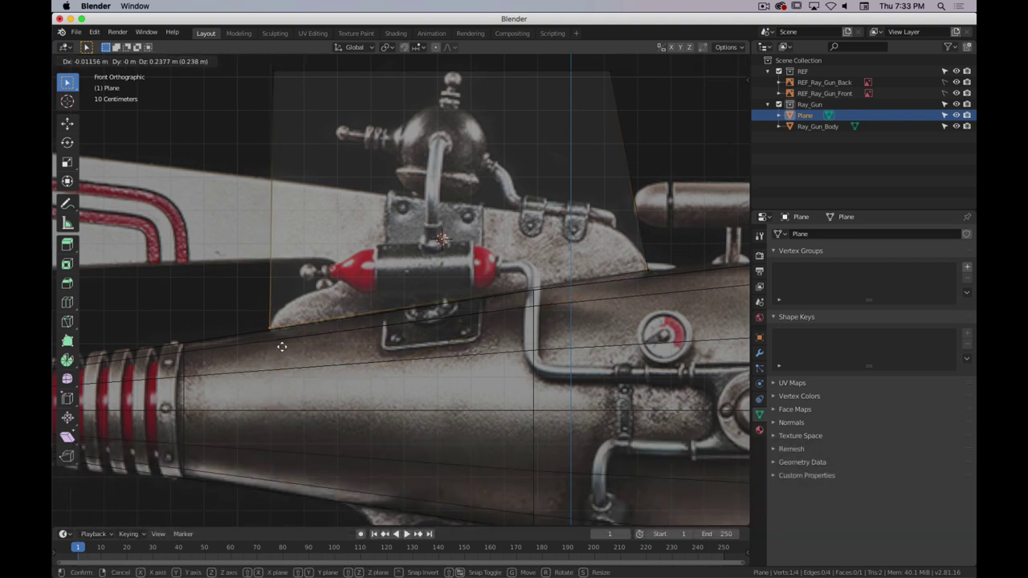
{"action": "left_click", "coordinate": [282, 347]}
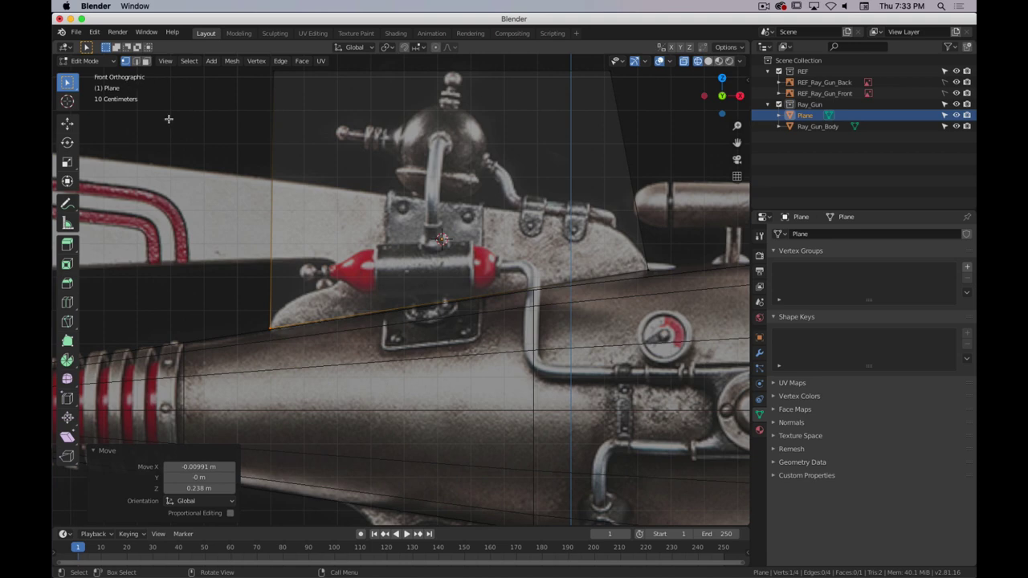
- Check the plane's alignment with the body in right orthographic view, and return to a closer front view of the fin mount
{"action": "key", "text": "3"}
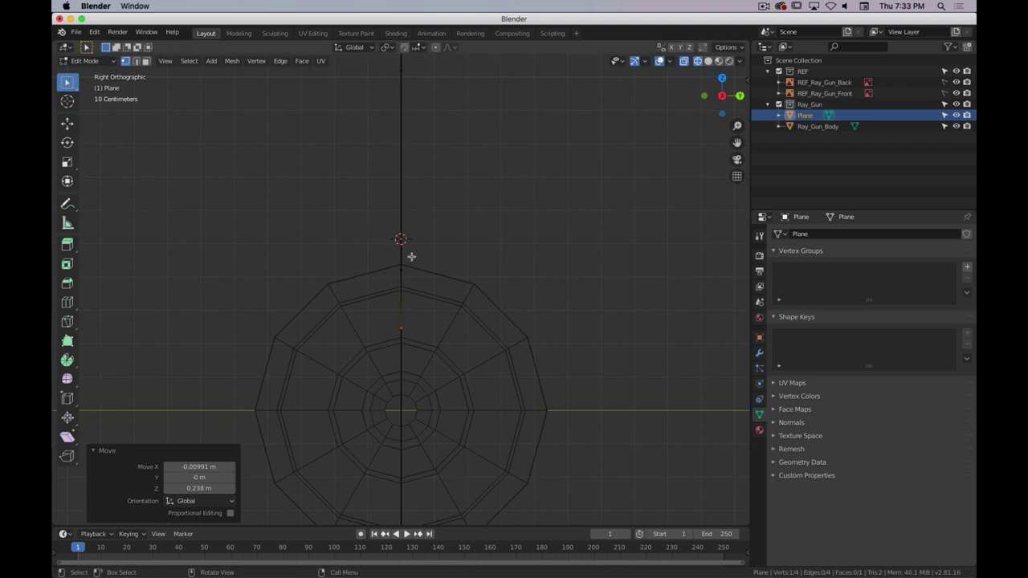
{"action": "key", "text": "1"}
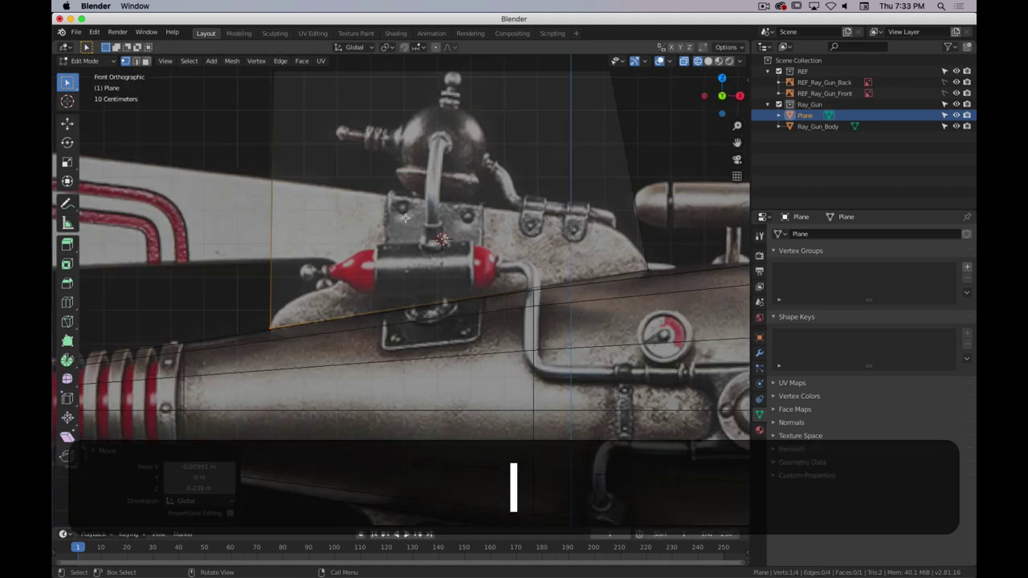
{"action": "scroll", "coordinate": [438, 279], "scroll_direction": "up", "scroll_amount": 2}
{"action": "middle_click_drag", "start_coordinate": [438, 278], "coordinate": [444, 298], "text": "shift"}
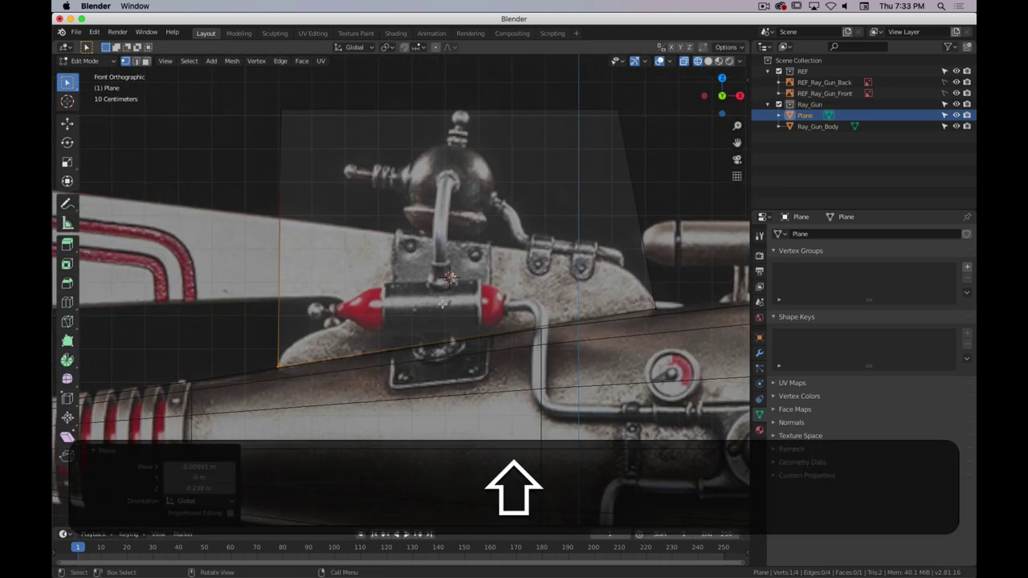
{"action": "scroll", "coordinate": [444, 298], "scroll_direction": "up", "scroll_amount": 2, "text": "shift"}
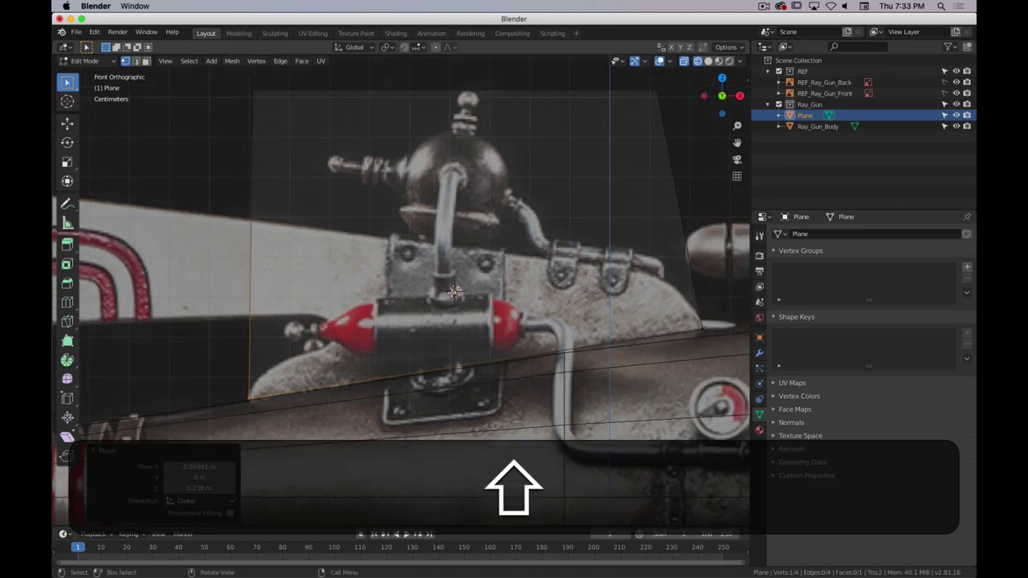
{"action": "scroll", "coordinate": [454, 291], "scroll_direction": "down", "scroll_amount": 1}
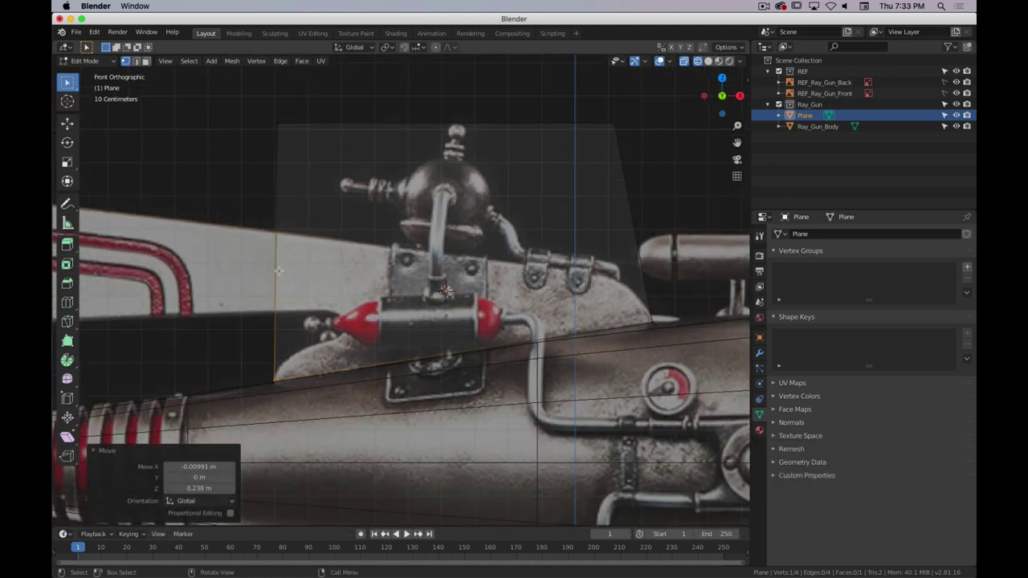
- Switch to Preview and reposition the photo 71-05-00530_Grordborts_Pearce_006.jpg to examine the gun's fin and mount from the other side
{"action": "key", "text": "super+Tab"}
{"action": "key", "text": "super+Tab"}
{"action": "key", "text": "super+Tab"}
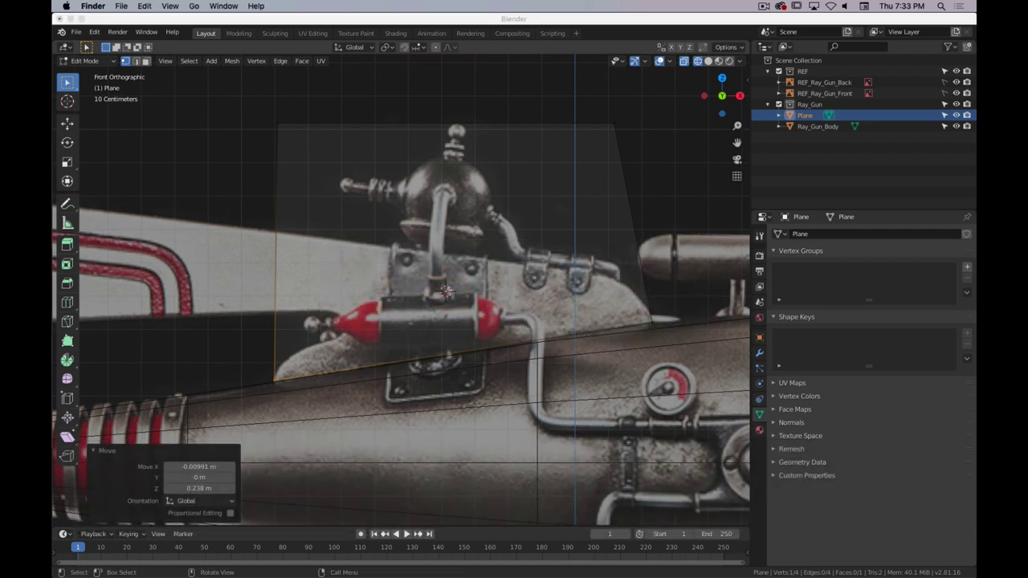
{"action": "key", "text": "super+Tab"}
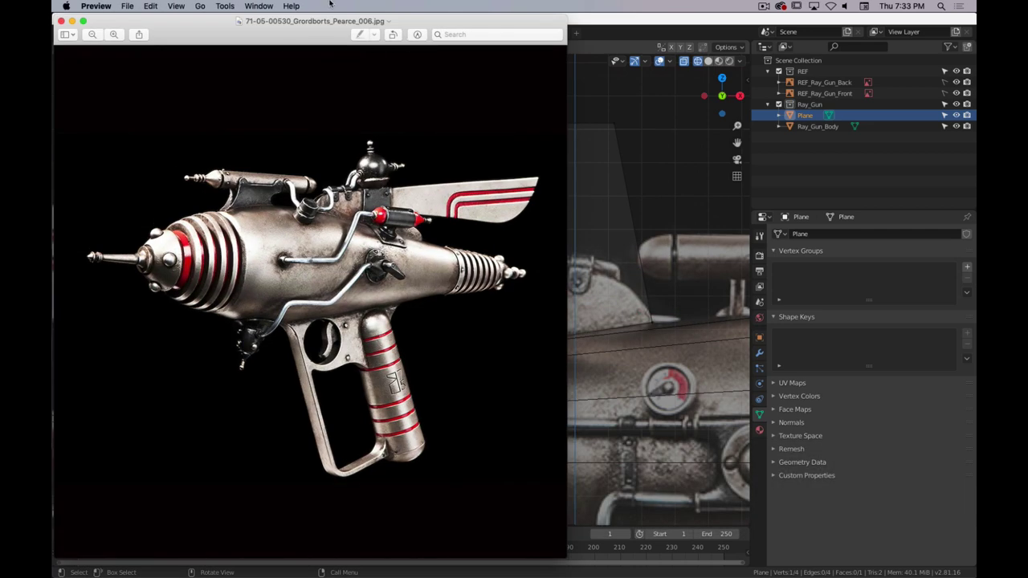
{"action": "left_click_drag", "start_coordinate": [433, 26], "coordinate": [523, 23]}
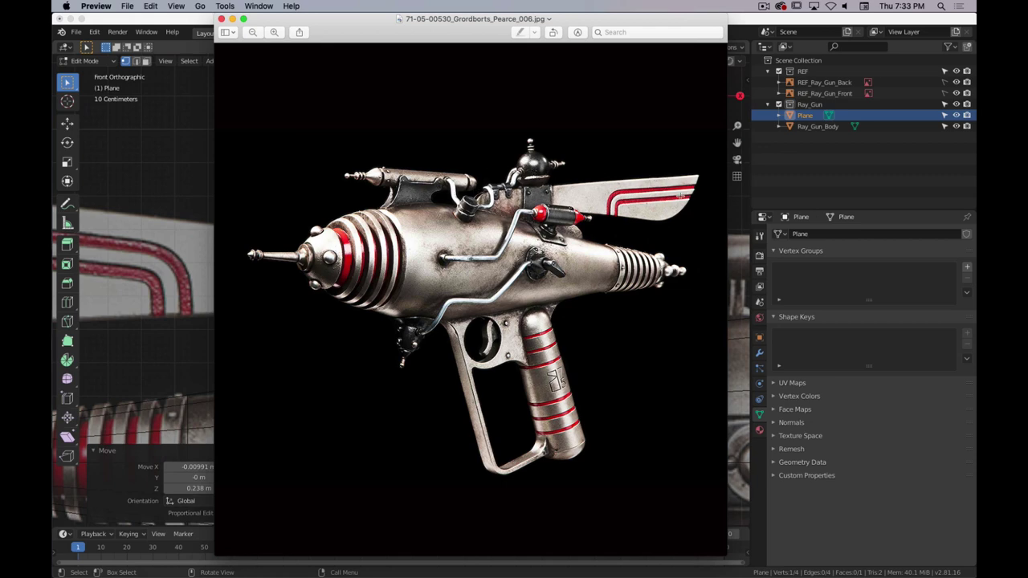
- Close the reference photo 71-05-00530_Grordborts_Pearce_006.jpg and switch back to Blender
{"action": "left_click_drag", "start_coordinate": [618, 22], "coordinate": [458, 23]}
{"action": "key", "text": "super+w"}
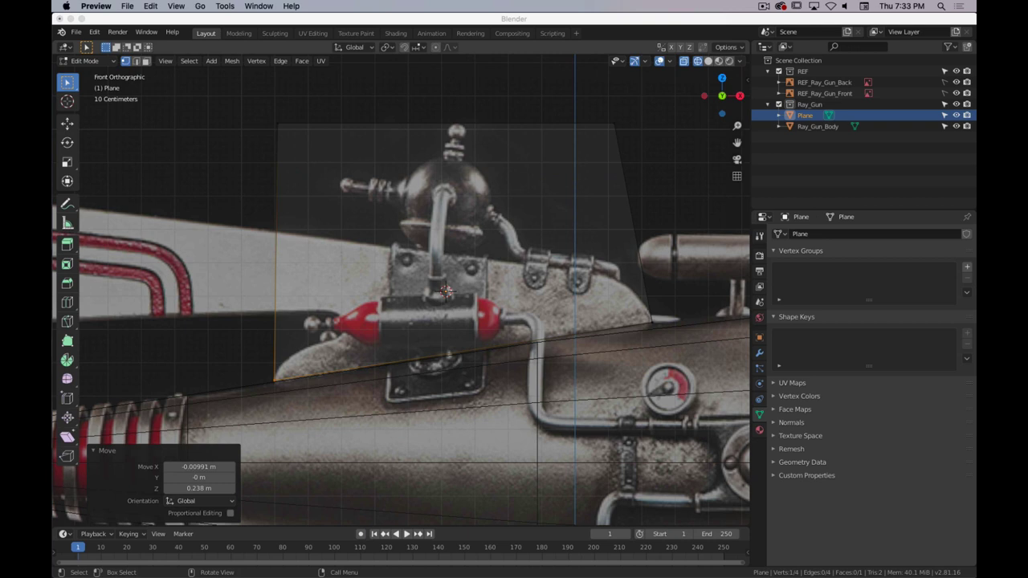
{"action": "left_click", "coordinate": [407, 18]}
- Lower the plane's upper nose-side vertex onto the fin mount's curved front edge, just below the end of the clamped pipe
{"action": "scroll", "coordinate": [419, 315], "scroll_direction": "up", "scroll_amount": 1}
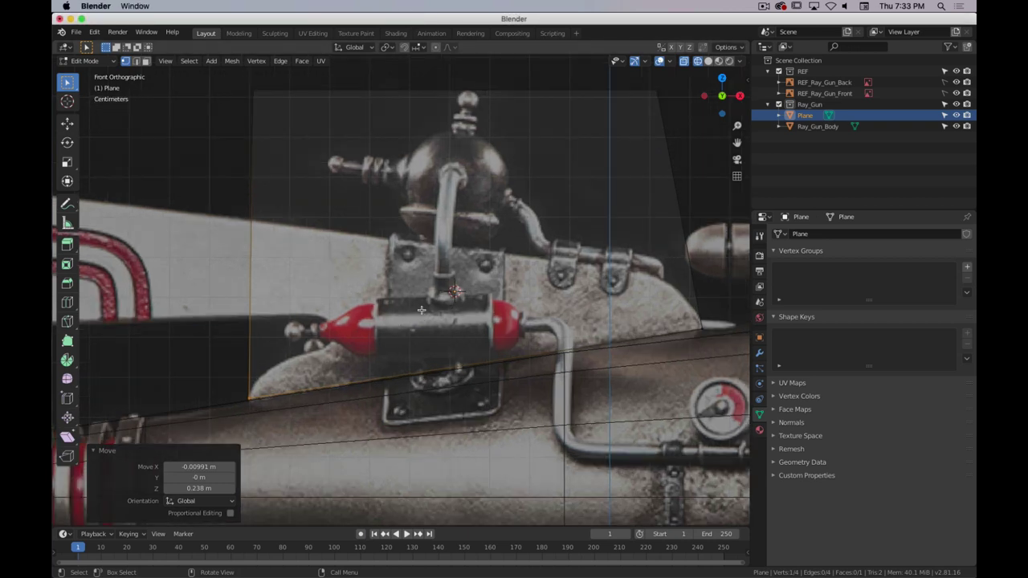
{"action": "scroll", "coordinate": [435, 310], "scroll_direction": "down", "scroll_amount": 1}
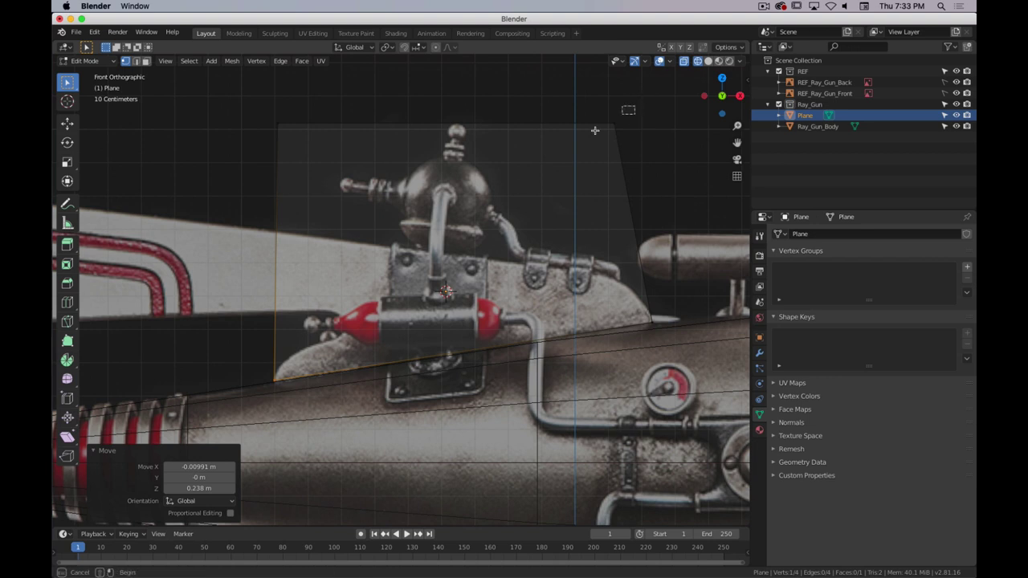
{"action": "left_click", "coordinate": [625, 111]}
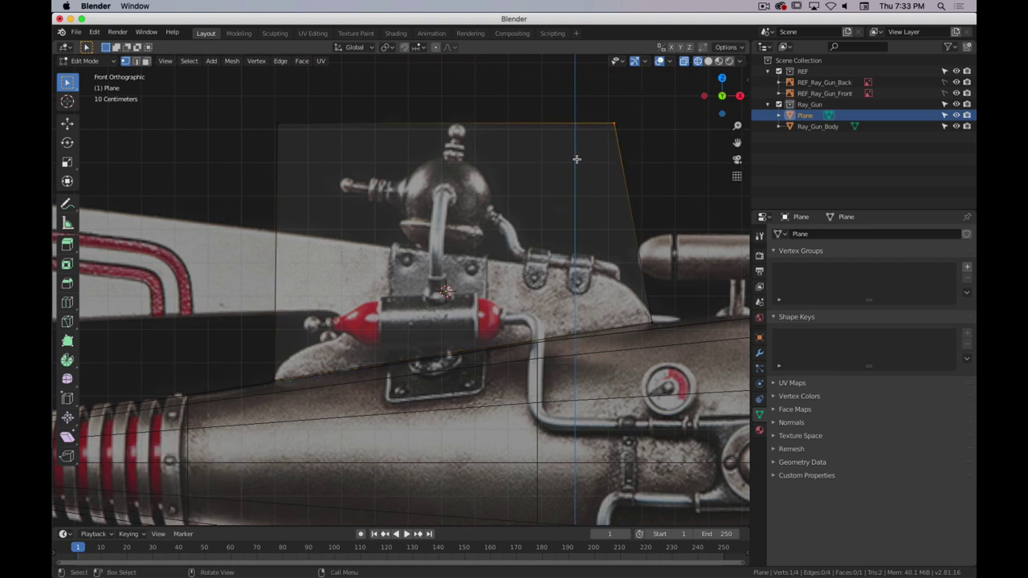
{"action": "key", "text": "g"}
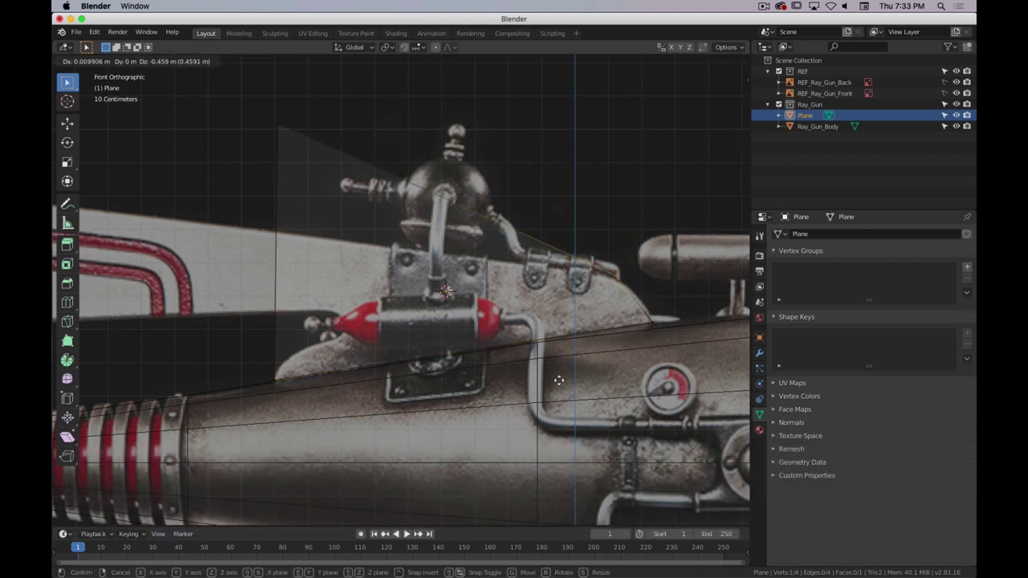
{"action": "left_click", "coordinate": [558, 379]}
{"action": "left_click", "coordinate": [618, 288]}
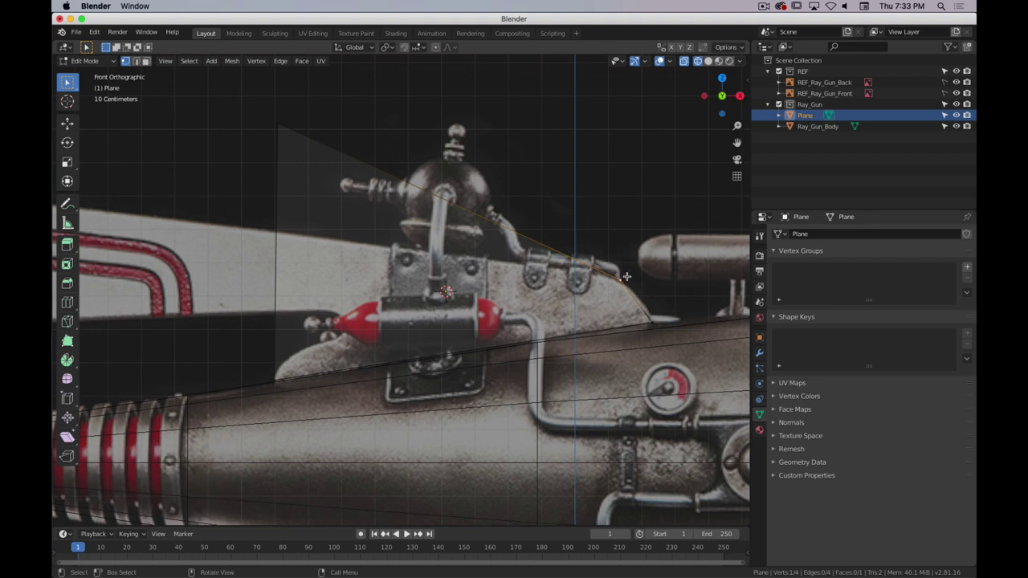
- Move the plane's upper tail-side vertex 0.125 m in X and -0.649 m in Z onto the mount's rear slope
{"action": "left_click", "coordinate": [279, 124]}
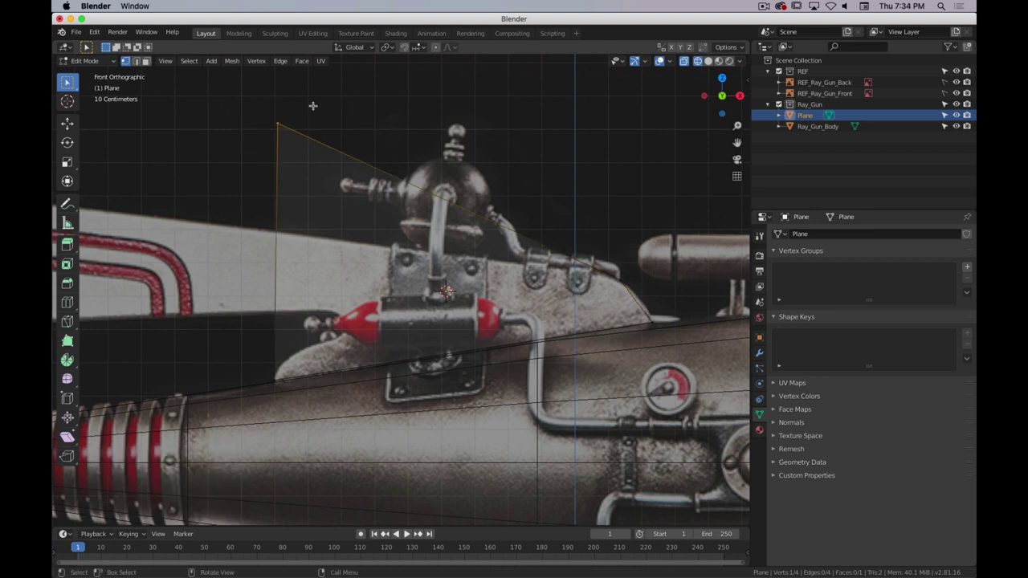
{"action": "key", "text": "g"}
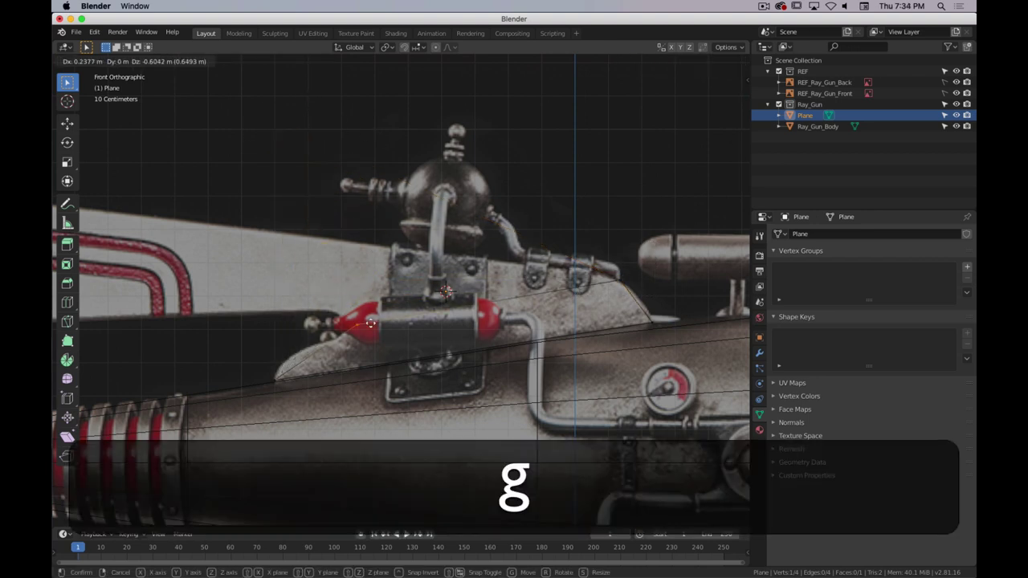
{"action": "left_click", "coordinate": [350, 319]}
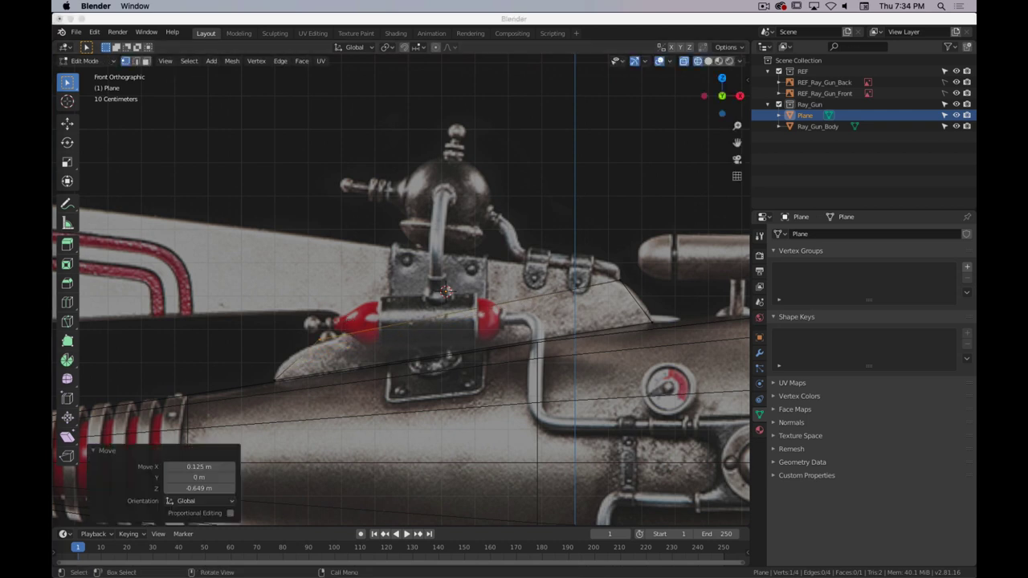
{"action": "left_click", "coordinate": [290, 22]}
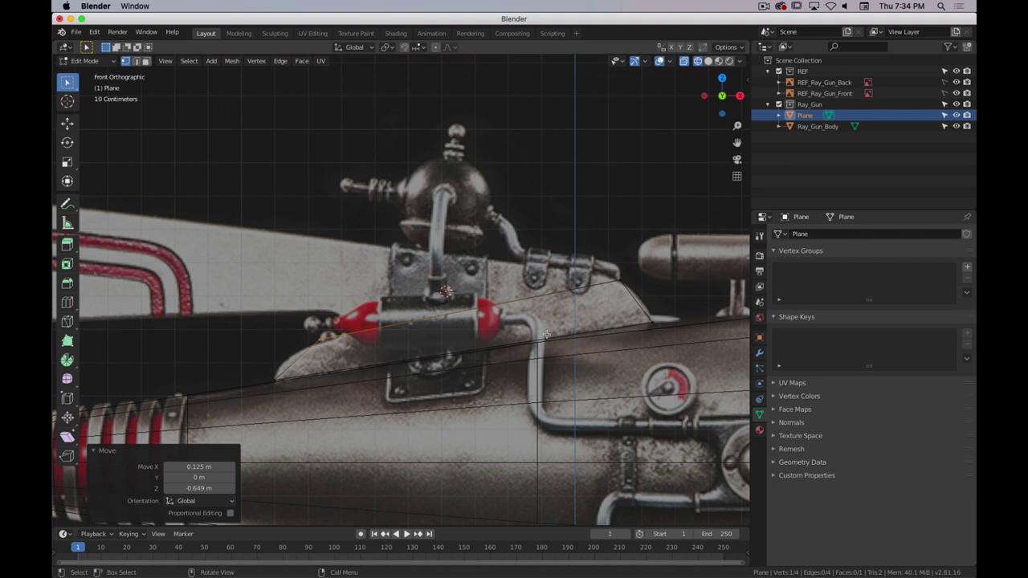
{"action": "left_click", "coordinate": [320, 334]}
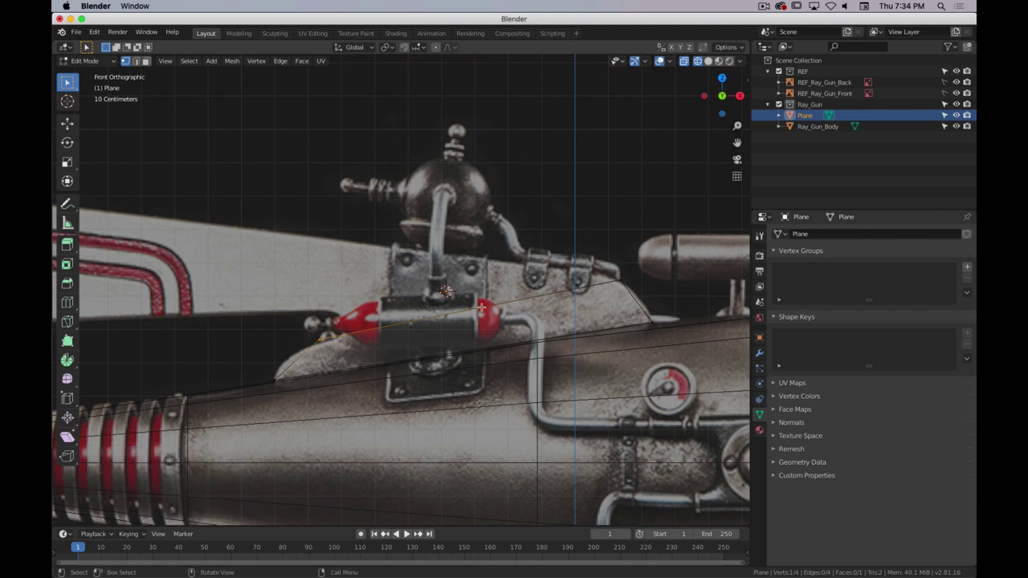
- Shift the plane's upper nose-side vertex 0.0248 m in X and -0.0264 m in Z along the mount's front curve
{"action": "left_click", "coordinate": [623, 274]}
{"action": "key", "text": "g"}
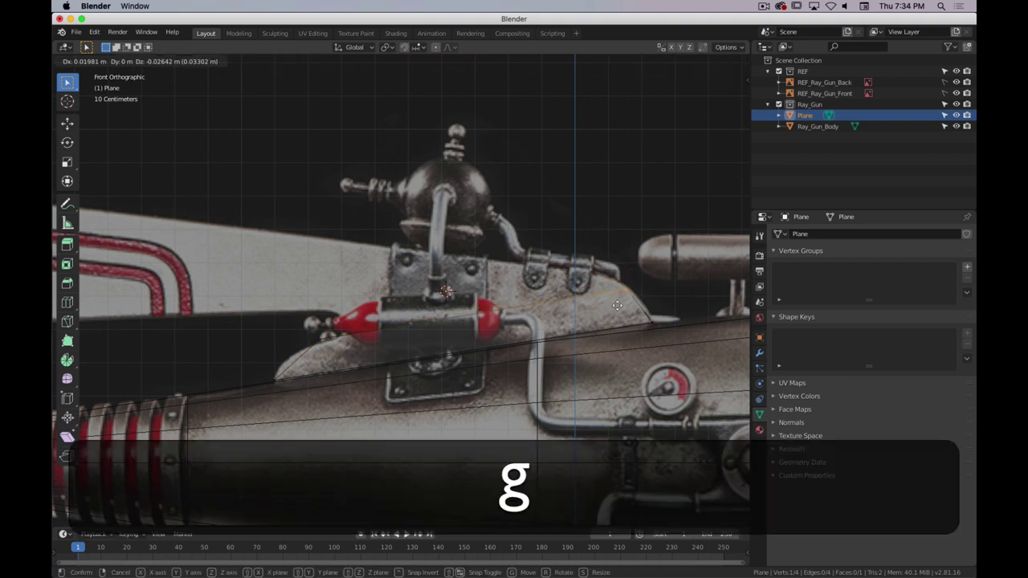
{"action": "left_click", "coordinate": [617, 303]}
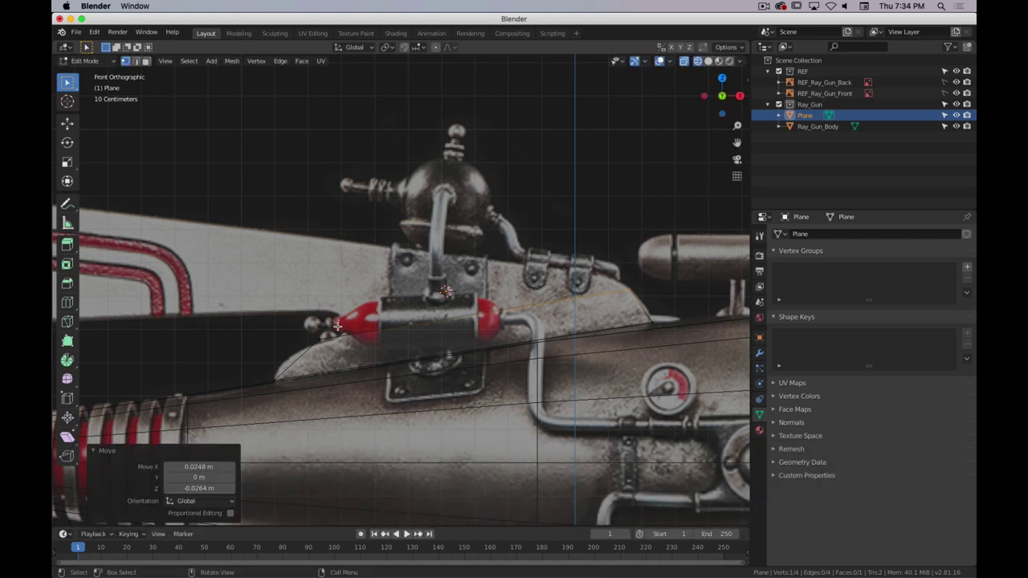
- Move the plane's upper tail-side vertex 0.0363 m in X and 0.0842 m in Z, farther up the mount's rear slope
{"action": "left_click", "coordinate": [337, 325]}
{"action": "key", "text": "g"}
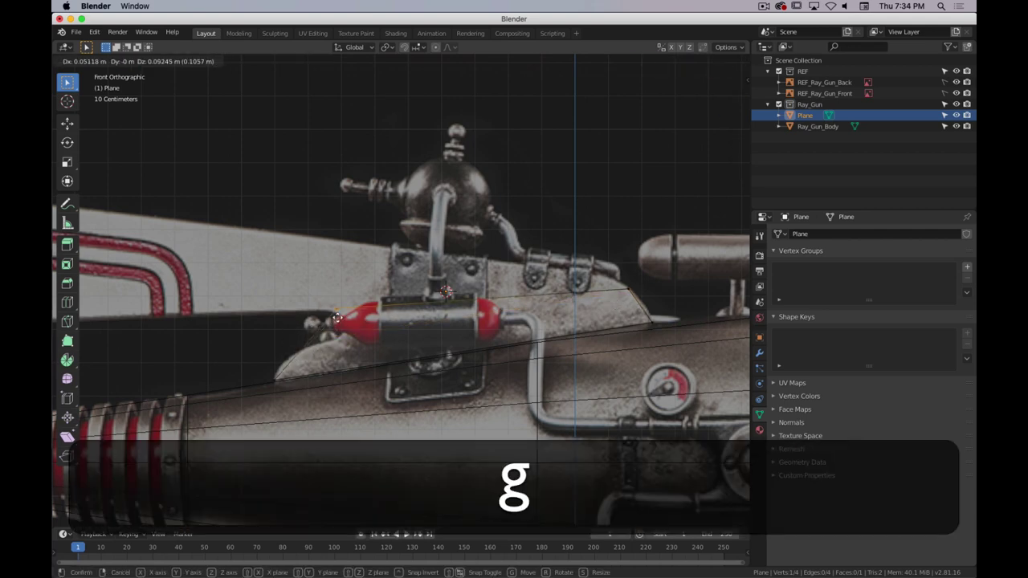
{"action": "left_click", "coordinate": [333, 321]}
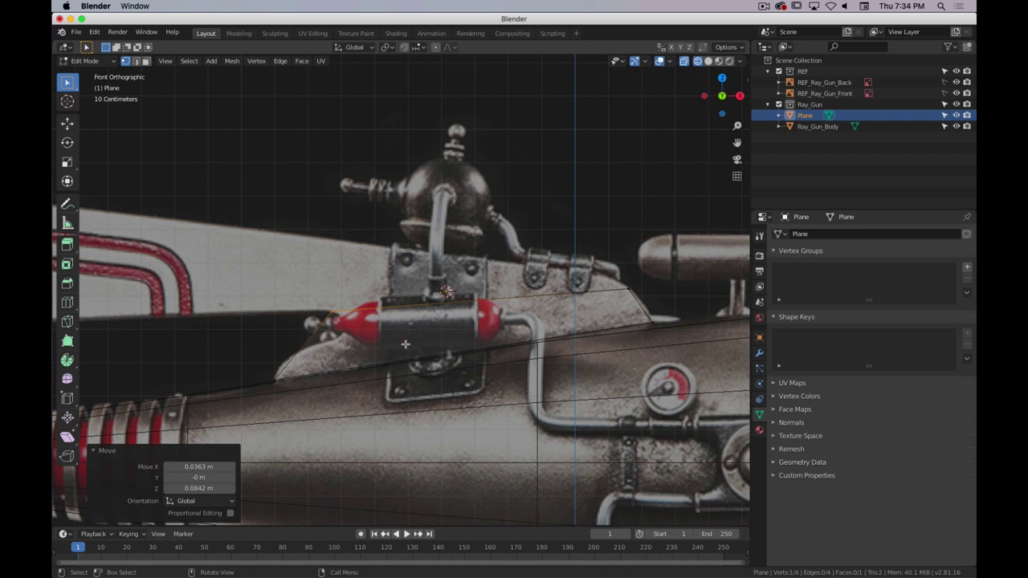
- Add two lengthwise loop cuts across the fin mount plane, running from its rear edge to its front edge
{"action": "key", "text": "ctrl+r"}
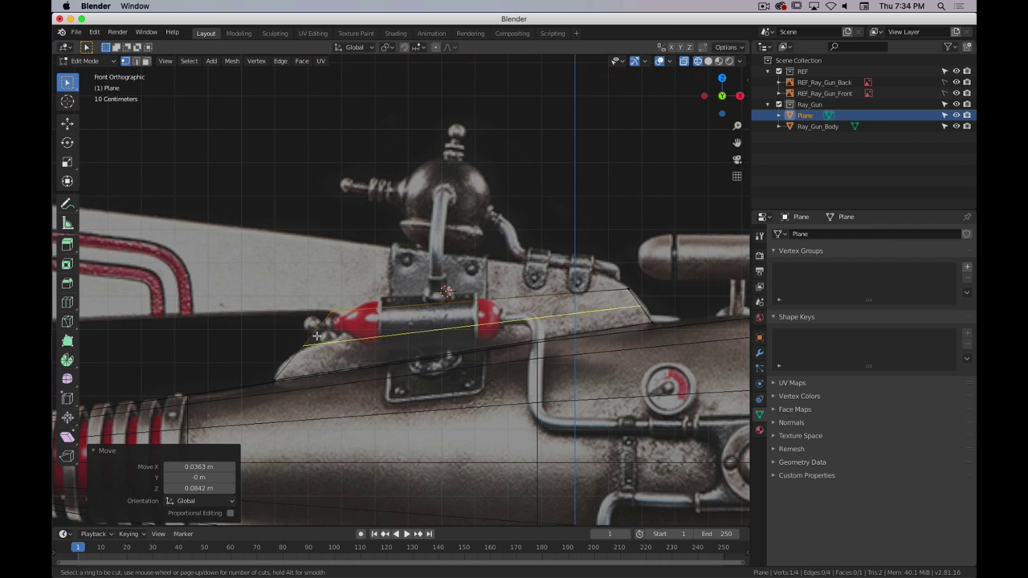
{"action": "scroll", "coordinate": [318, 336], "scroll_direction": "up", "scroll_amount": 1}
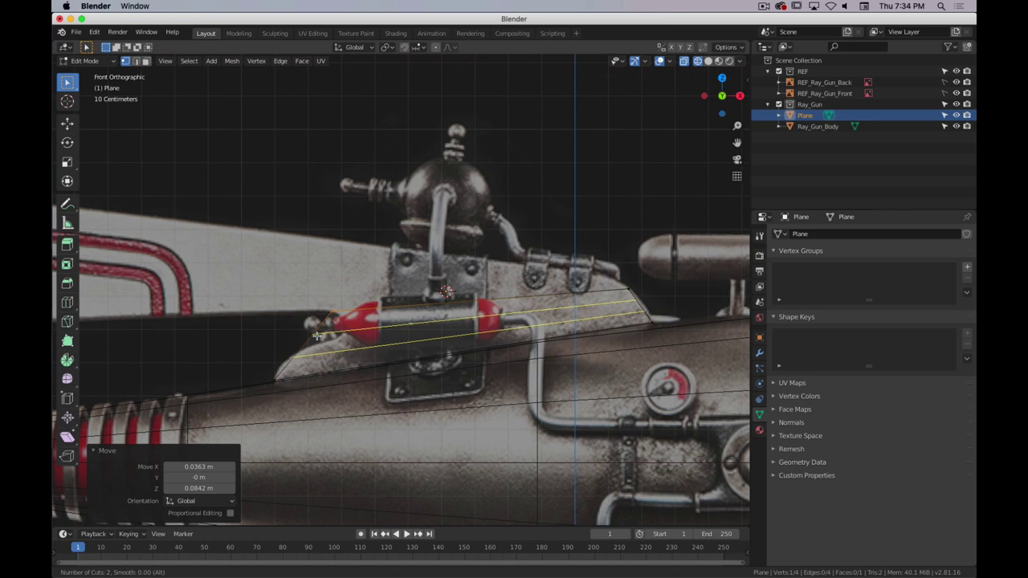
- Add two evenly spaced lengthwise loop cuts to the plane over the mounting fin
{"action": "left_click", "coordinate": [318, 336]}
{"action": "right_click", "coordinate": [318, 335]}
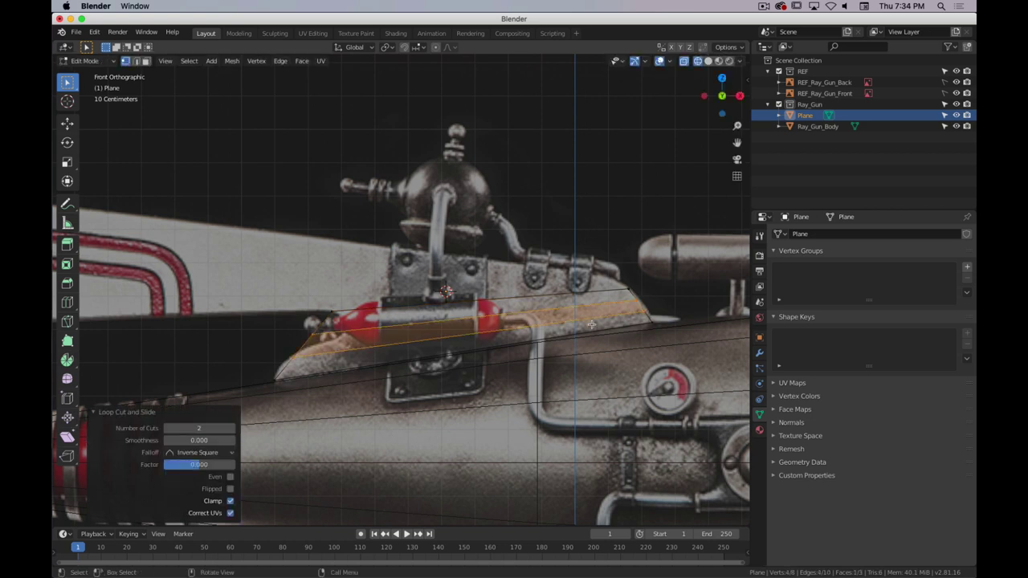
- Move the two loop-cut vertices at the plane's front end outward onto the fin's curved edge in the reference image
{"action": "scroll", "coordinate": [645, 304], "scroll_direction": "up", "scroll_amount": 6}
{"action": "middle_click_drag", "start_coordinate": [645, 303], "coordinate": [436, 251], "text": "shift"}
{"action": "scroll", "coordinate": [436, 251], "scroll_direction": "up", "scroll_amount": 2}
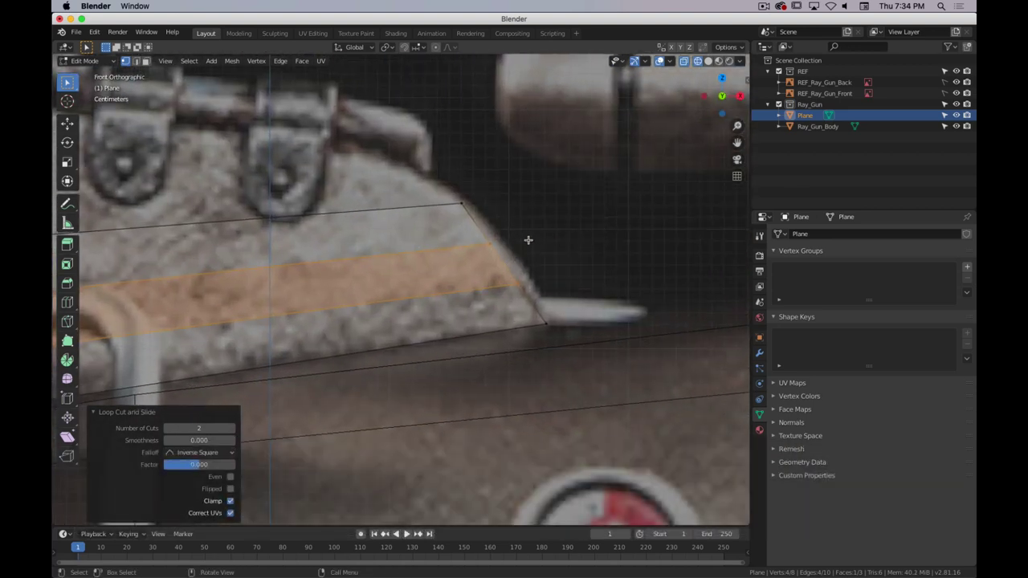
{"action": "left_click", "coordinate": [487, 245]}
{"action": "scroll", "coordinate": [508, 241], "scroll_direction": "up", "scroll_amount": 2}
{"action": "scroll", "coordinate": [543, 233], "scroll_direction": "down", "scroll_amount": 15}
{"action": "scroll", "coordinate": [409, 281], "scroll_direction": "up", "scroll_amount": 1}
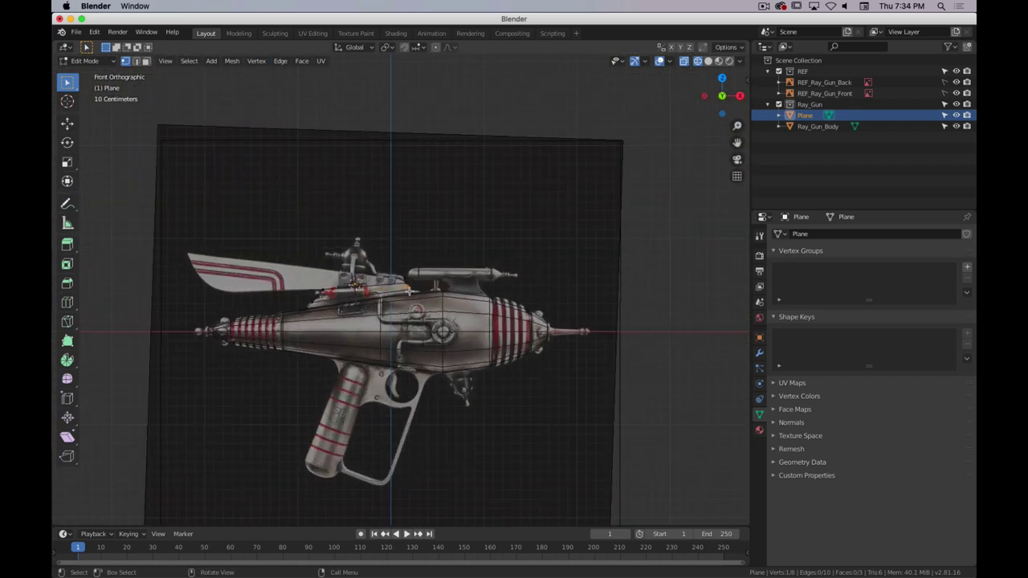
{"action": "scroll", "coordinate": [410, 294], "scroll_direction": "up", "scroll_amount": 1}
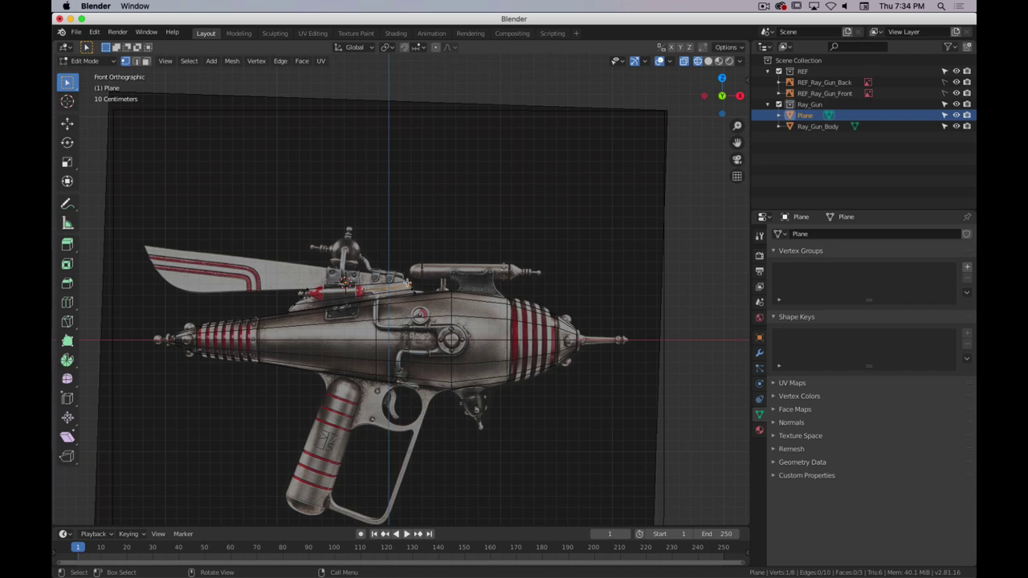
{"action": "scroll", "coordinate": [409, 280], "scroll_direction": "up", "scroll_amount": 10}
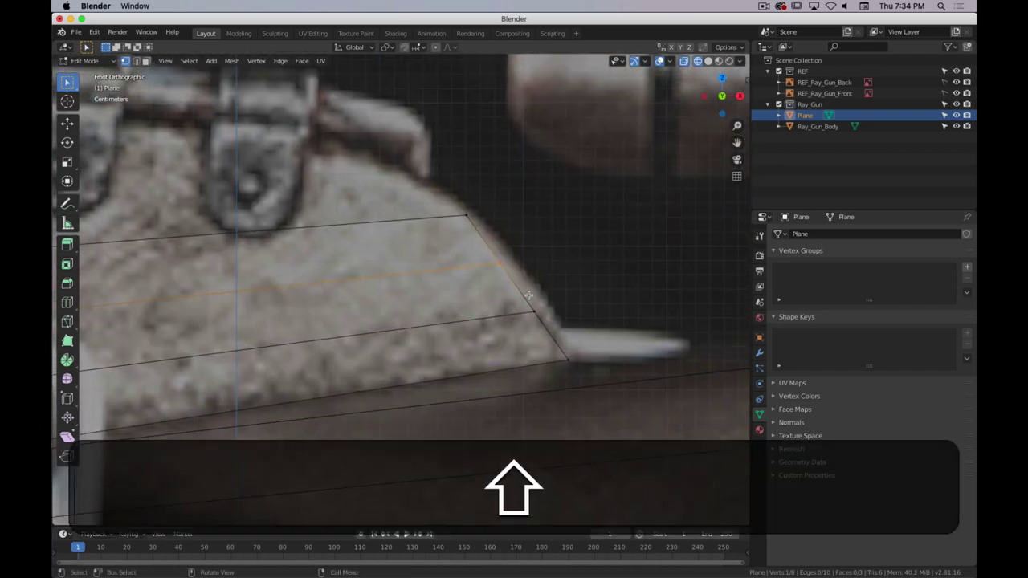
{"action": "left_click", "coordinate": [546, 307]}
{"action": "key", "text": "g"}
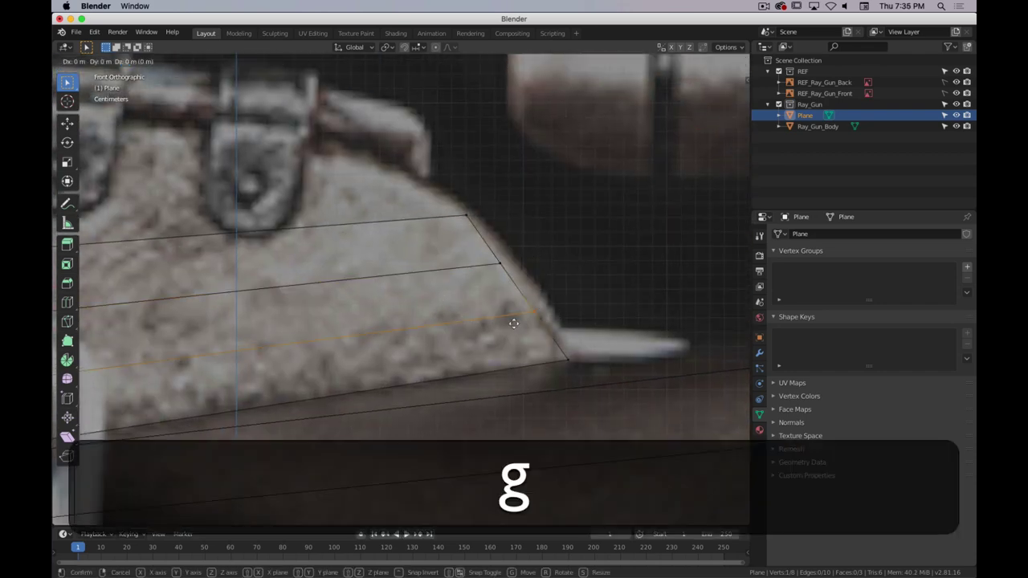
{"action": "left_click", "coordinate": [526, 314]}
{"action": "left_click", "coordinate": [498, 266]}
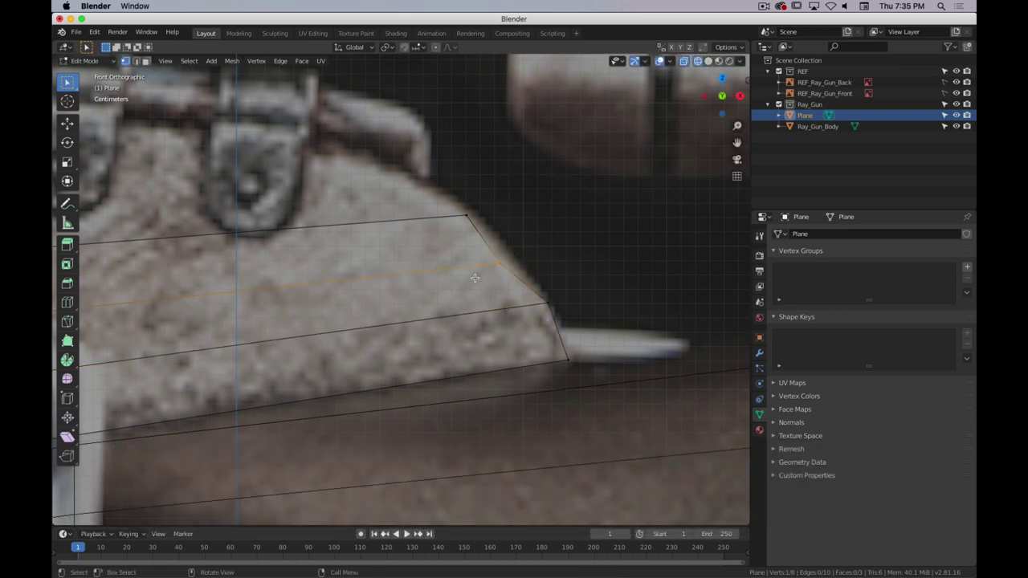
{"action": "key", "text": "g"}
{"action": "left_click", "coordinate": [493, 268]}
- Fit the plane's rear end to the reference by moving both loop-cut vertices onto the fin's curve and adjusting the upper corner vertex
{"action": "scroll", "coordinate": [493, 268], "scroll_direction": "down", "scroll_amount": 4}
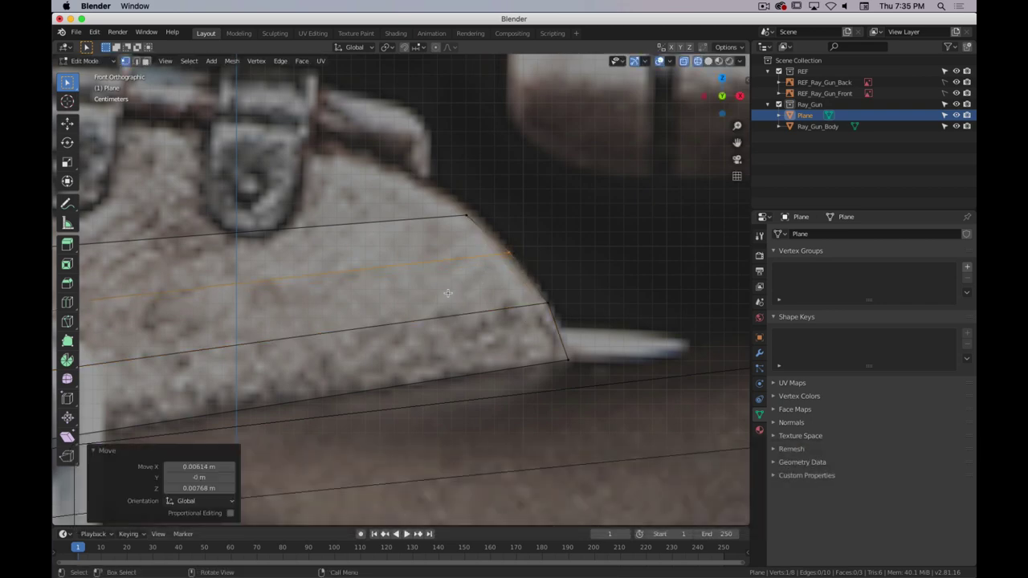
{"action": "middle_click_drag", "start_coordinate": [313, 314], "coordinate": [345, 312], "text": "shift"}
{"action": "left_click", "coordinate": [355, 290]}
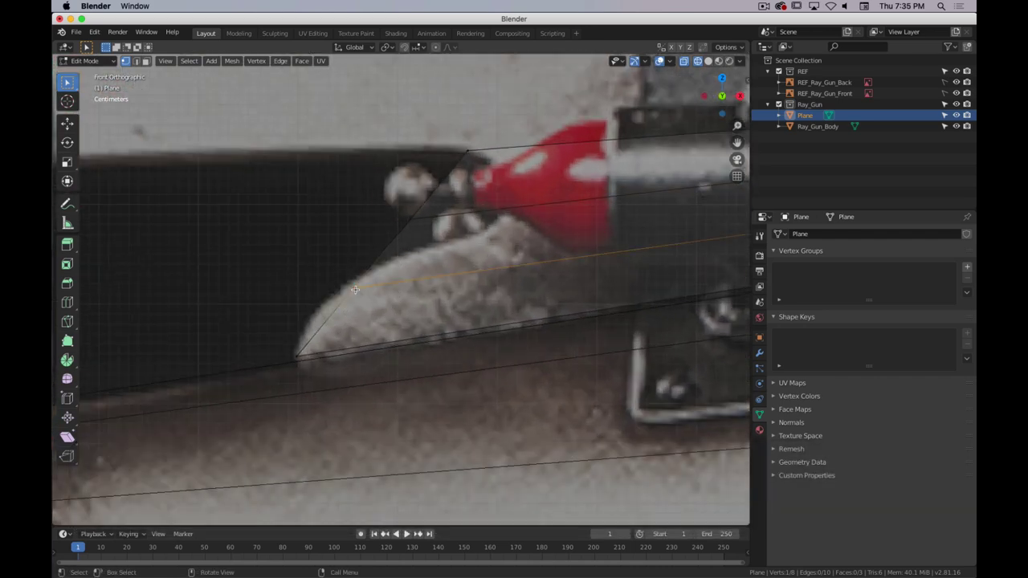
{"action": "key", "text": "g"}
{"action": "left_click", "coordinate": [317, 305]}
{"action": "left_click", "coordinate": [410, 219]}
{"action": "key", "text": "g"}
{"action": "left_click", "coordinate": [459, 256]}
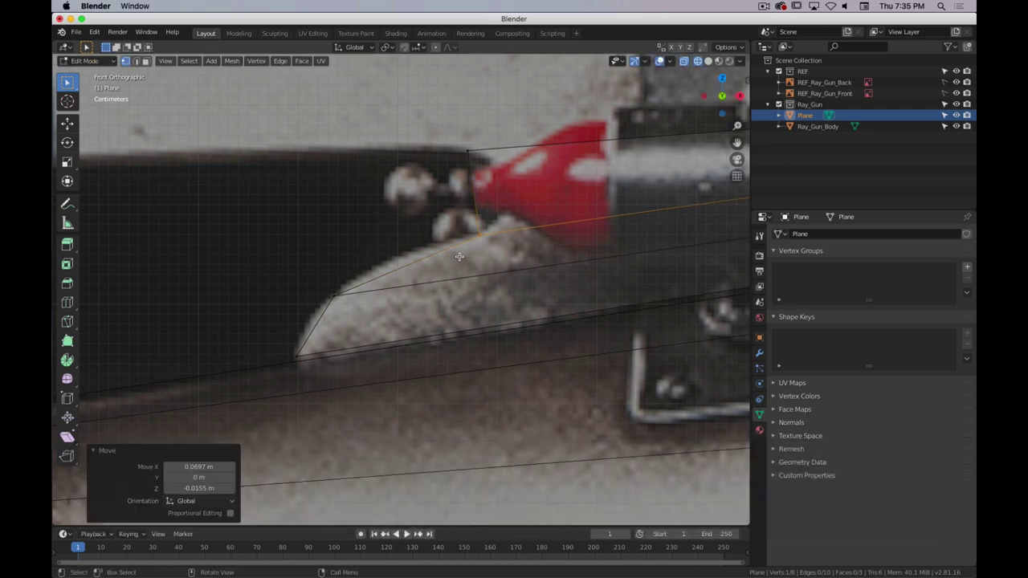
{"action": "key", "text": "g"}
{"action": "left_click", "coordinate": [442, 171]}
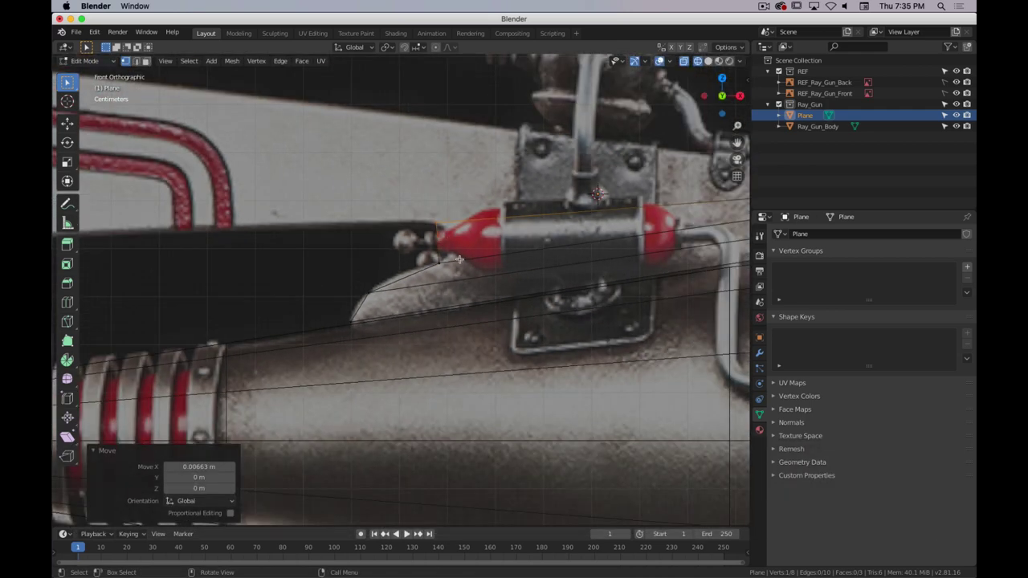
- Add two evenly spaced crosswise loop cuts to the fin plane without sliding them
{"action": "middle_click_drag", "start_coordinate": [460, 258], "coordinate": [300, 273], "text": "shift"}
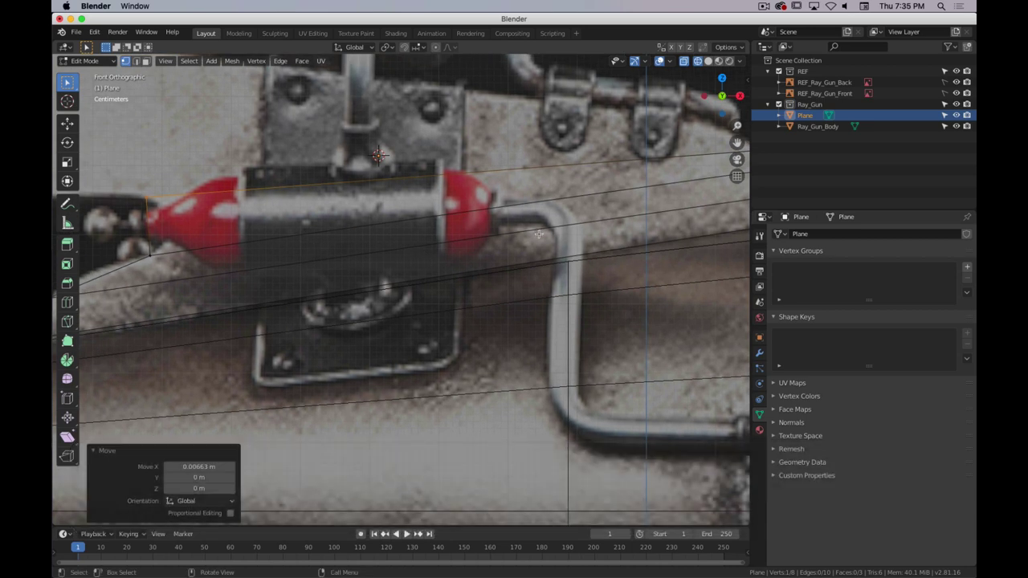
{"action": "scroll", "coordinate": [398, 242], "scroll_direction": "down", "scroll_amount": 5}
{"action": "scroll", "coordinate": [378, 272], "scroll_direction": "up", "scroll_amount": 3}
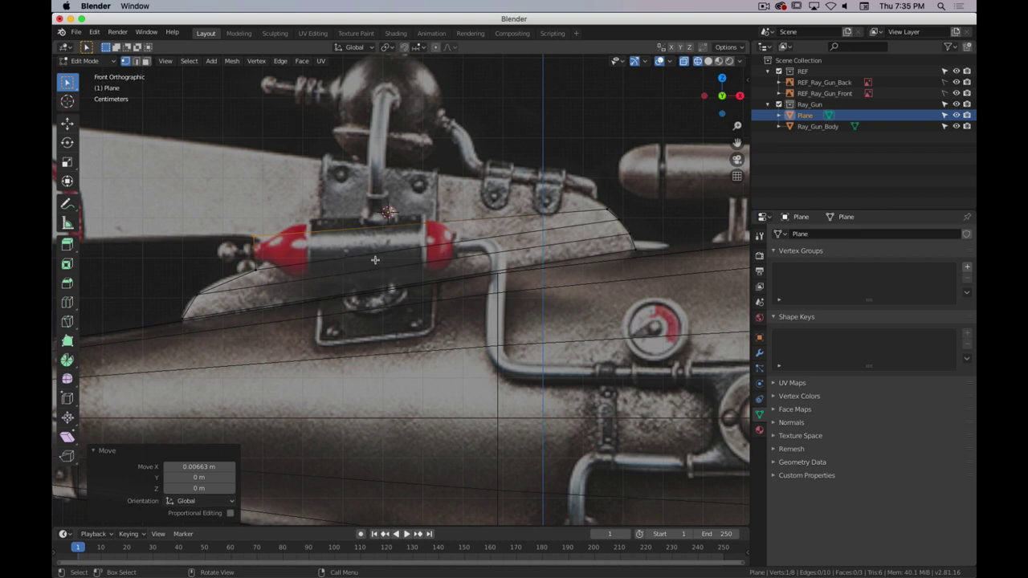
{"action": "key", "text": "ctrl+r"}
{"action": "scroll", "coordinate": [419, 245], "scroll_direction": "up", "scroll_amount": 1}
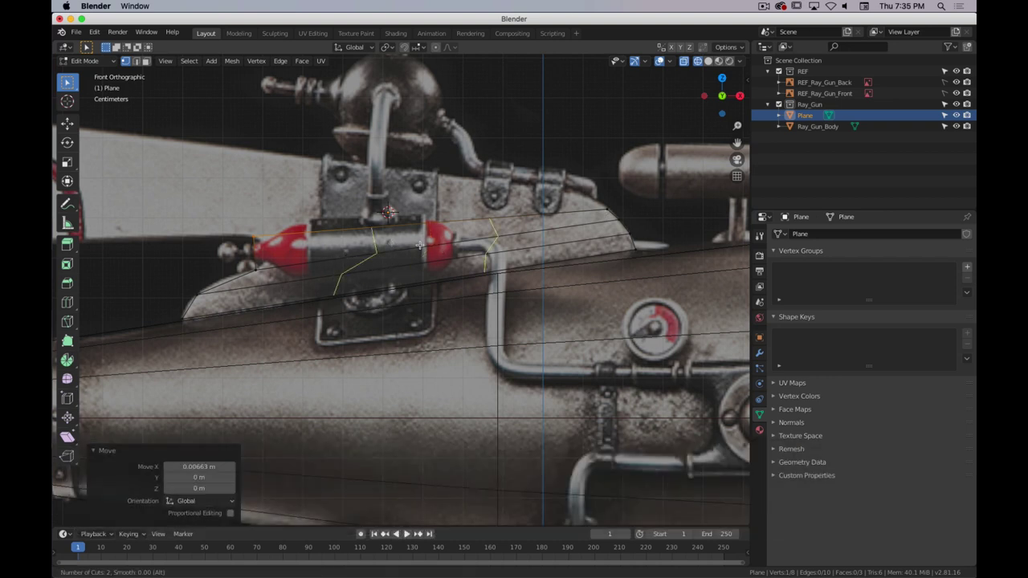
{"action": "left_click", "coordinate": [420, 245]}
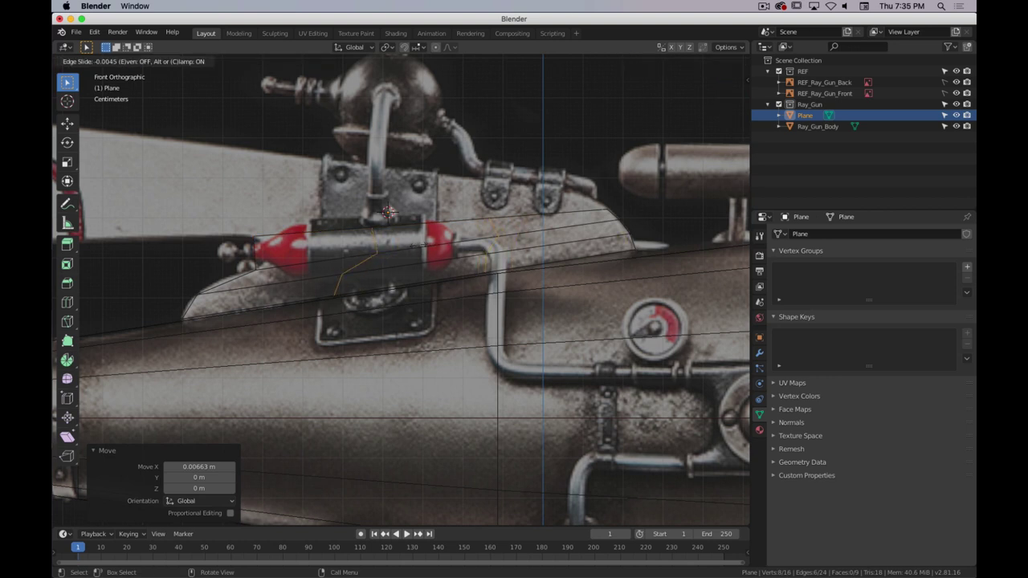
{"action": "right_click", "coordinate": [434, 243]}
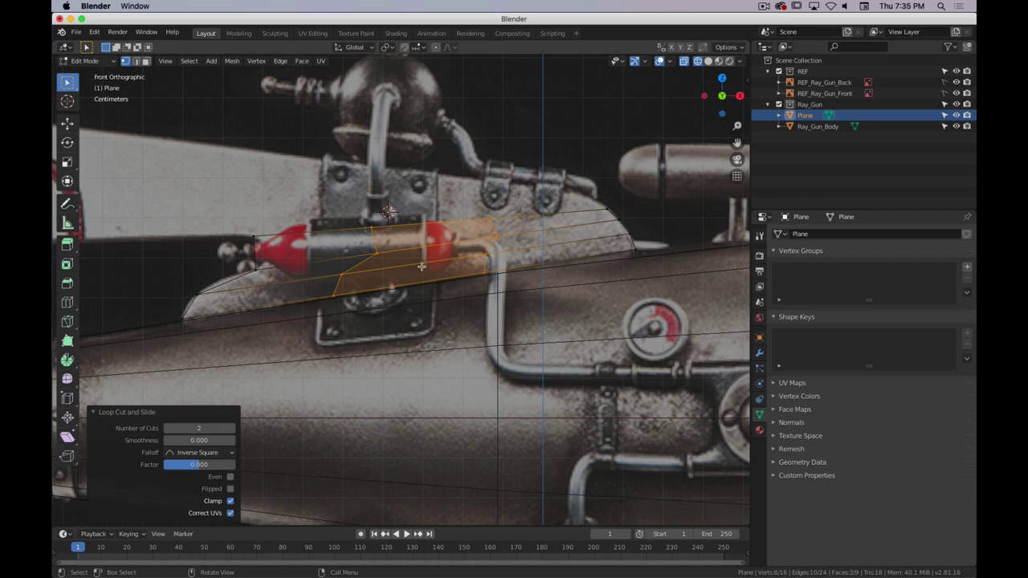
{"action": "middle_click_drag", "start_coordinate": [292, 283], "coordinate": [339, 274], "text": "shift"}
{"action": "scroll", "coordinate": [321, 245], "scroll_direction": "up", "scroll_amount": 3}
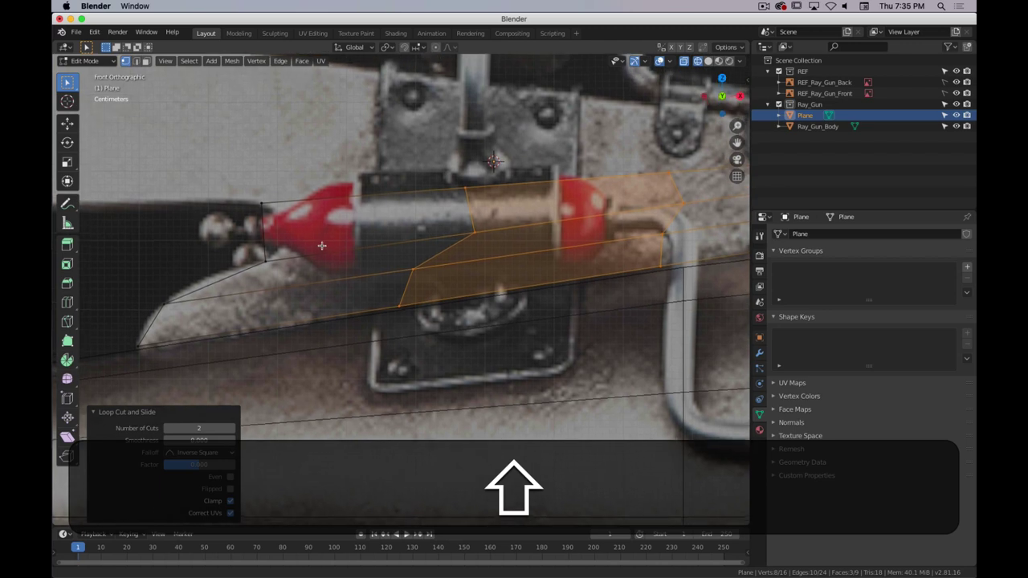
{"action": "scroll", "coordinate": [321, 245], "scroll_direction": "up", "scroll_amount": 1, "text": "shift"}
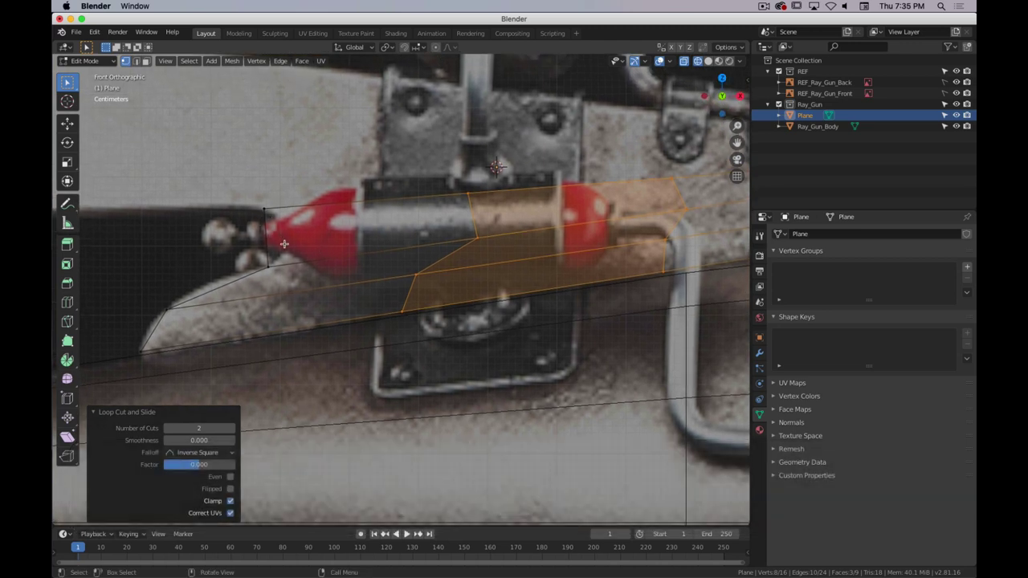
{"action": "scroll", "coordinate": [274, 227], "scroll_direction": "down", "scroll_amount": 3}
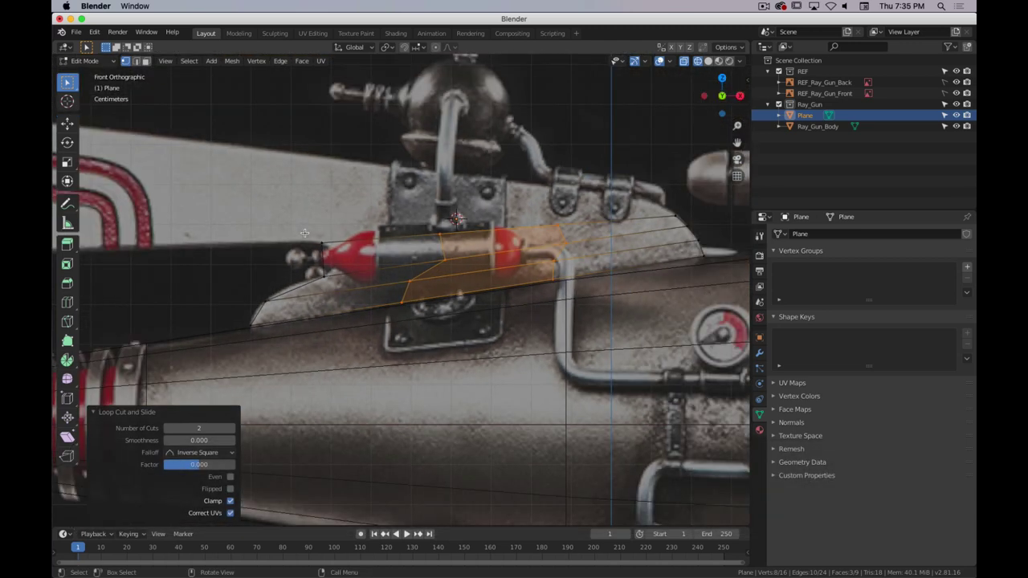
{"action": "scroll", "coordinate": [297, 235], "scroll_direction": "up", "scroll_amount": 2}
{"action": "key", "text": "ctrl+r"}
{"action": "scroll", "coordinate": [305, 245], "scroll_direction": "up", "scroll_amount": 1}
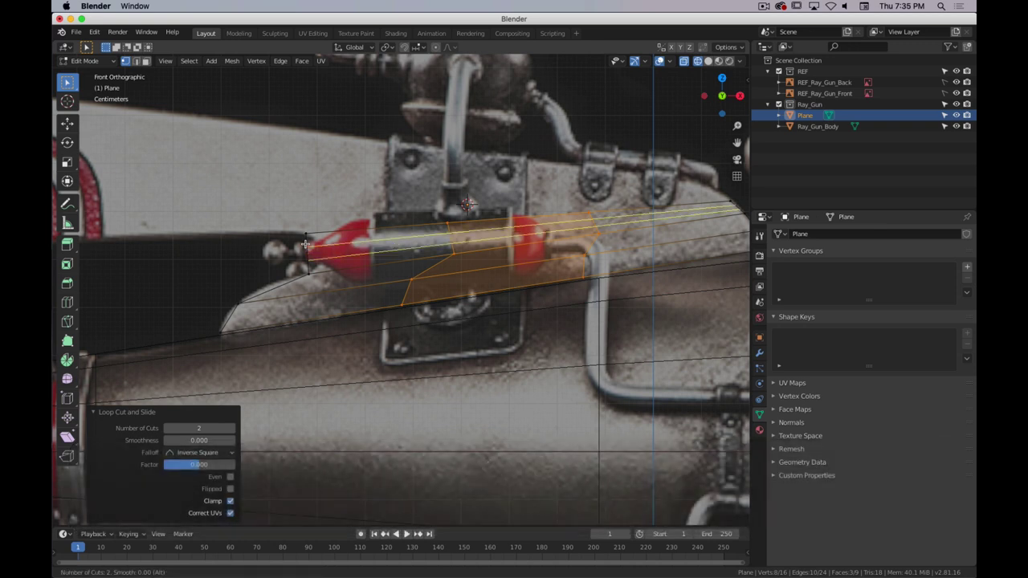
{"action": "left_click", "coordinate": [302, 244]}
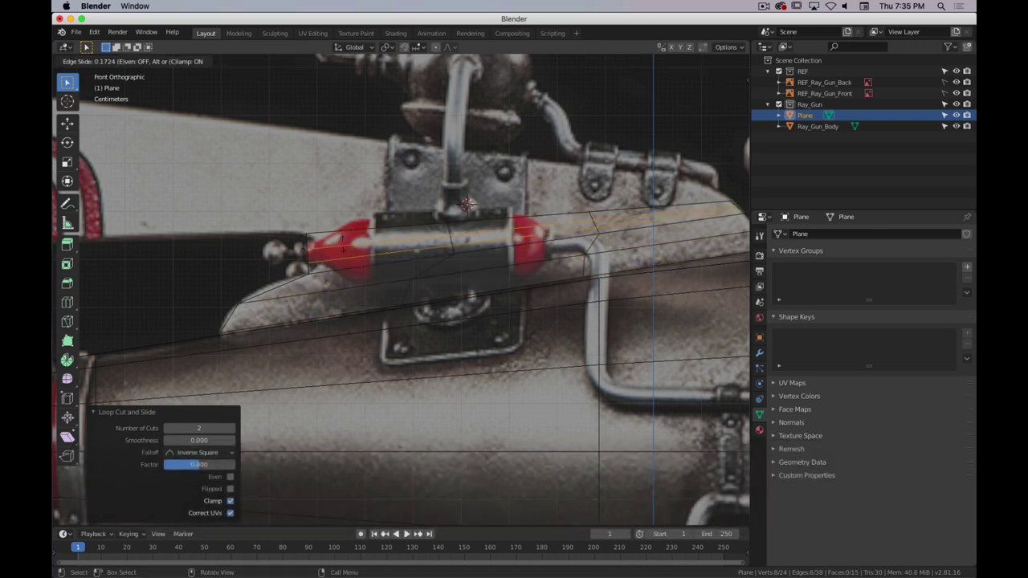
{"action": "right_click", "coordinate": [617, 219]}
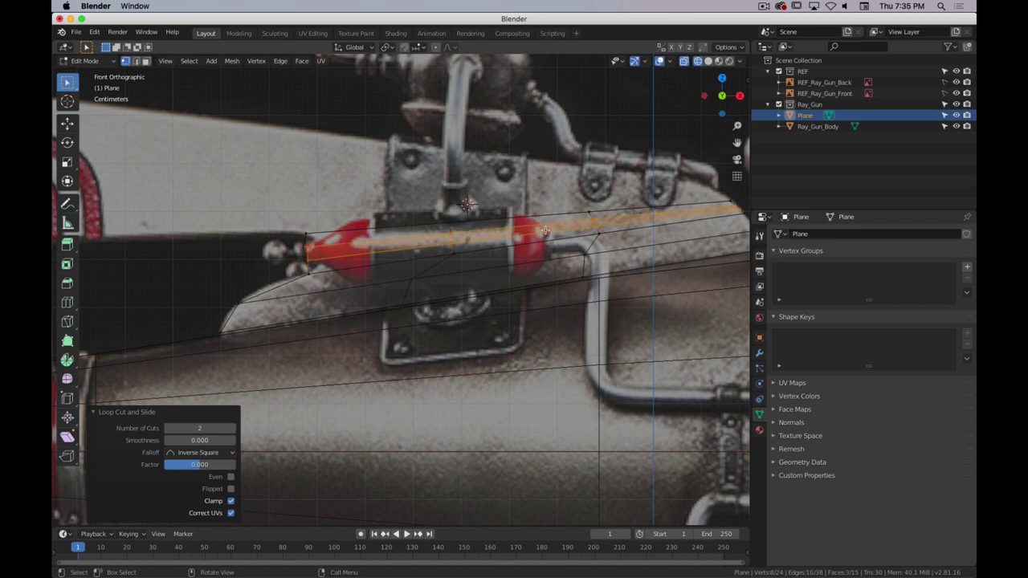
{"action": "key", "text": "ctrl"}
{"action": "key", "text": "ctrl+z"}
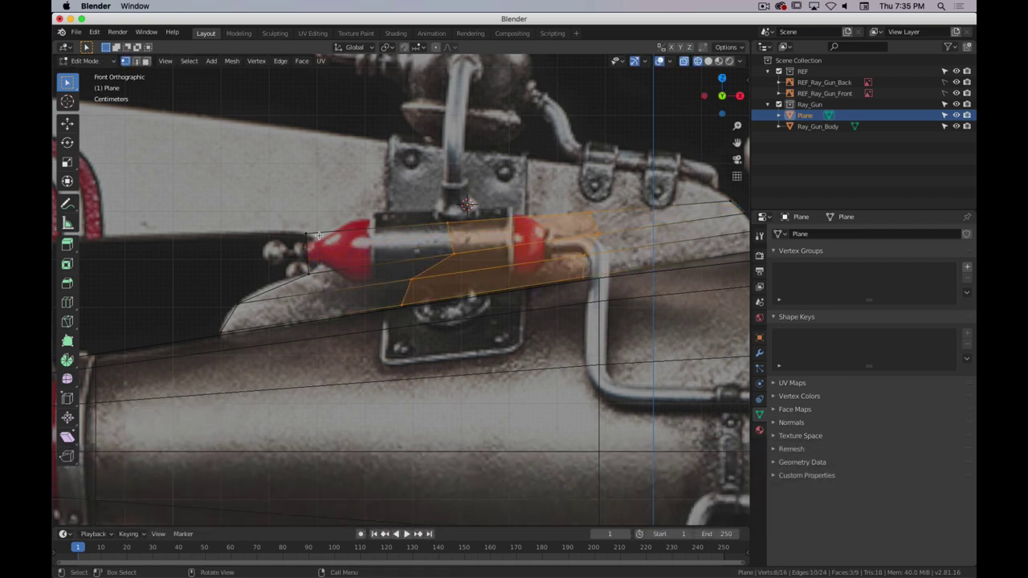
- Inset the rear face of the fin plane's upper strip by about 0.018 m
{"action": "key", "text": "3"}
{"action": "left_click", "coordinate": [362, 247]}
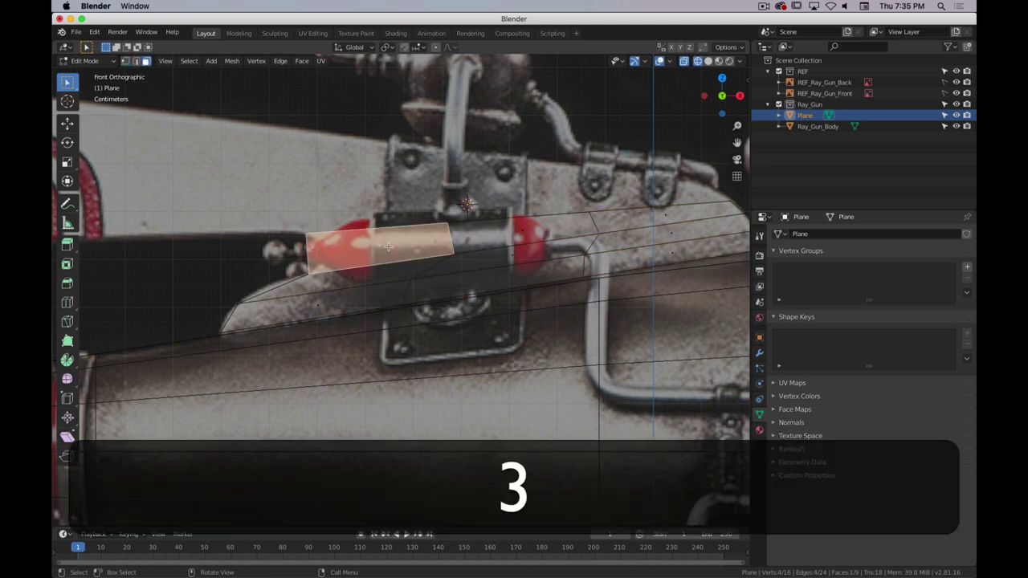
{"action": "middle_click_drag", "start_coordinate": [315, 264], "coordinate": [327, 267], "text": "shift"}
{"action": "scroll", "coordinate": [405, 247], "scroll_direction": "up", "scroll_amount": 2}
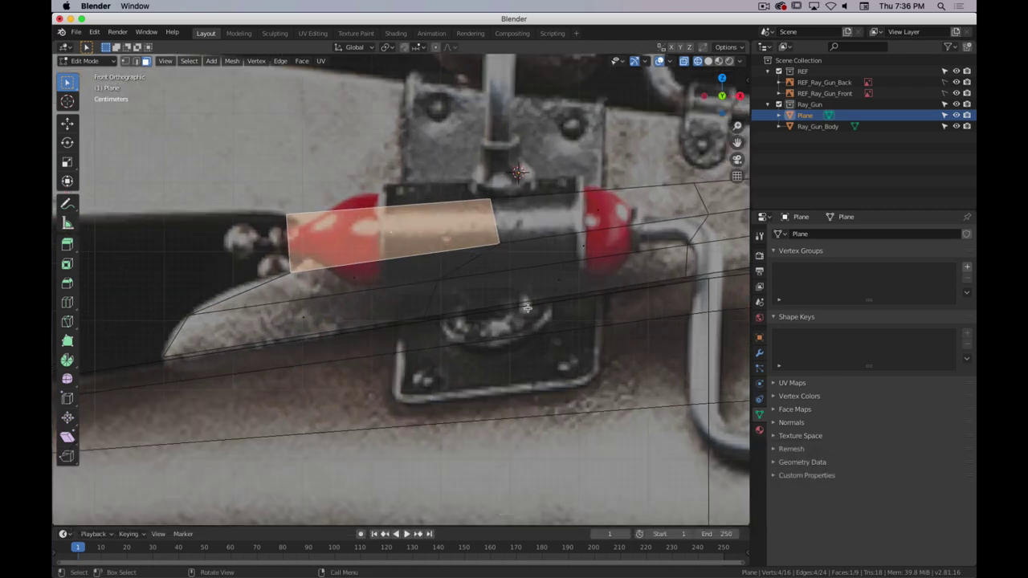
{"action": "key", "text": "i"}
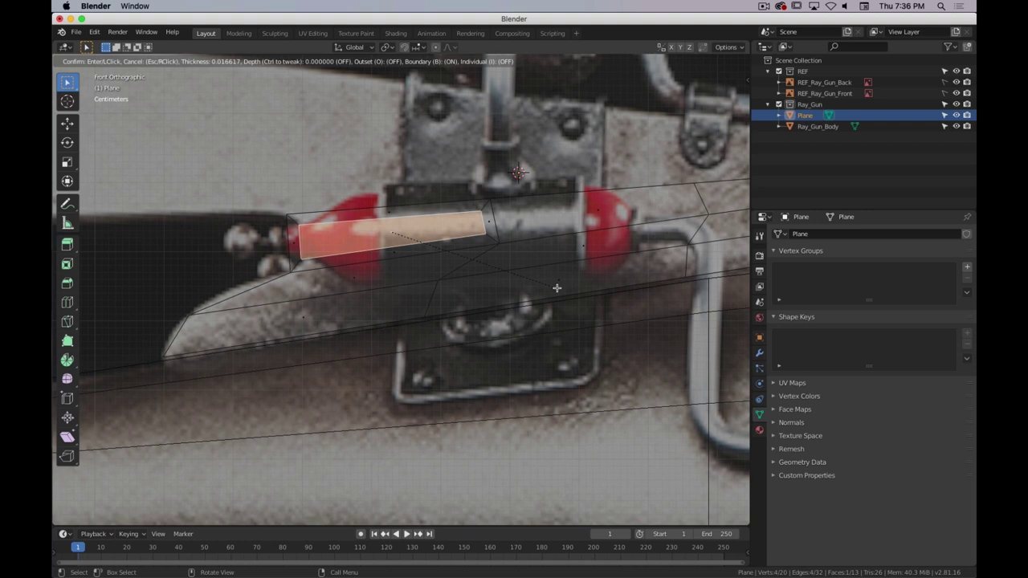
{"action": "left_click", "coordinate": [556, 287]}
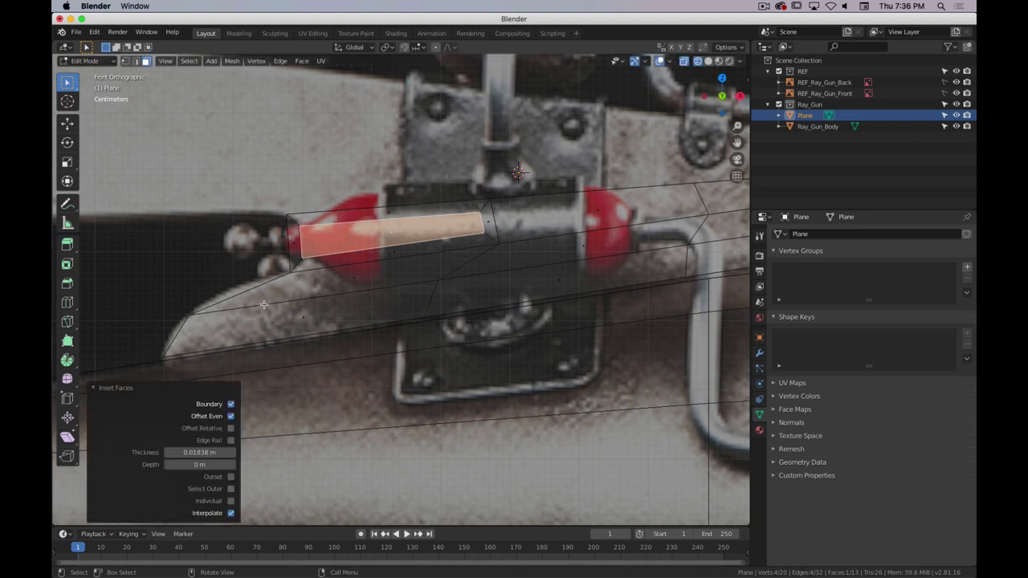
- Delete the edges of the narrow face at the rear of the inset to open the slot's end
{"action": "middle_click_drag", "start_coordinate": [329, 279], "coordinate": [363, 262], "text": "shift"}
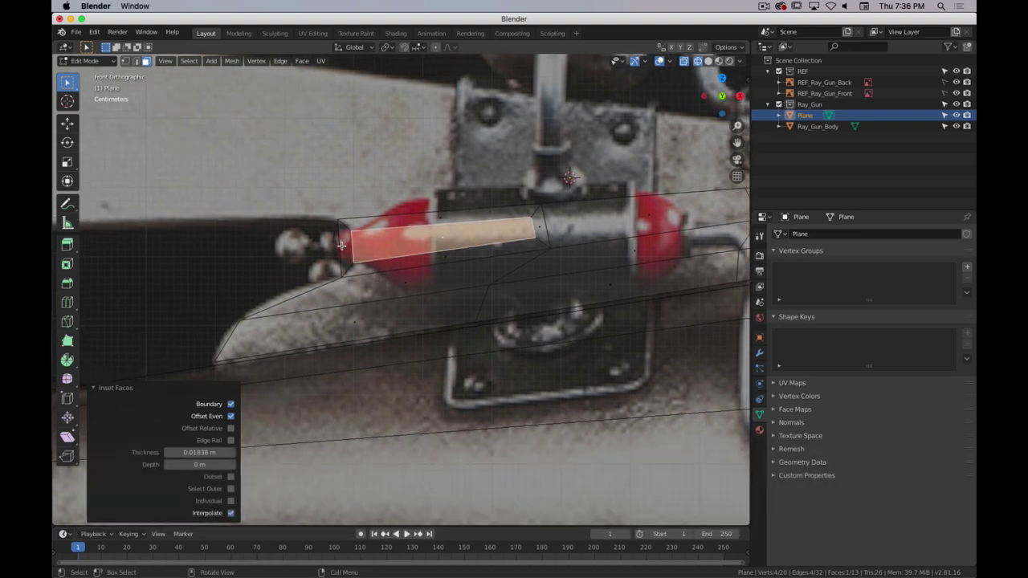
{"action": "left_click", "coordinate": [341, 245]}
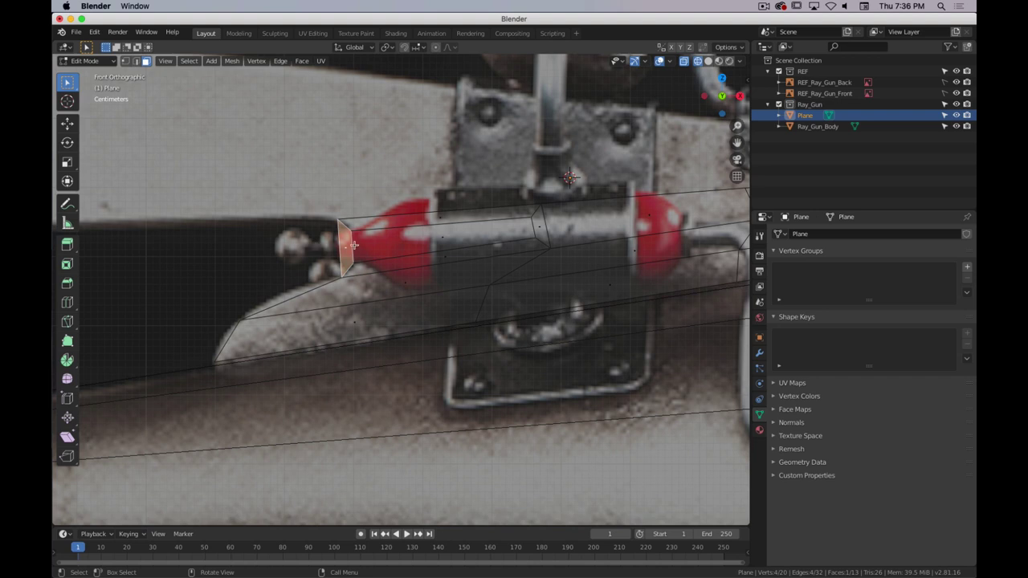
{"action": "key", "text": "x"}
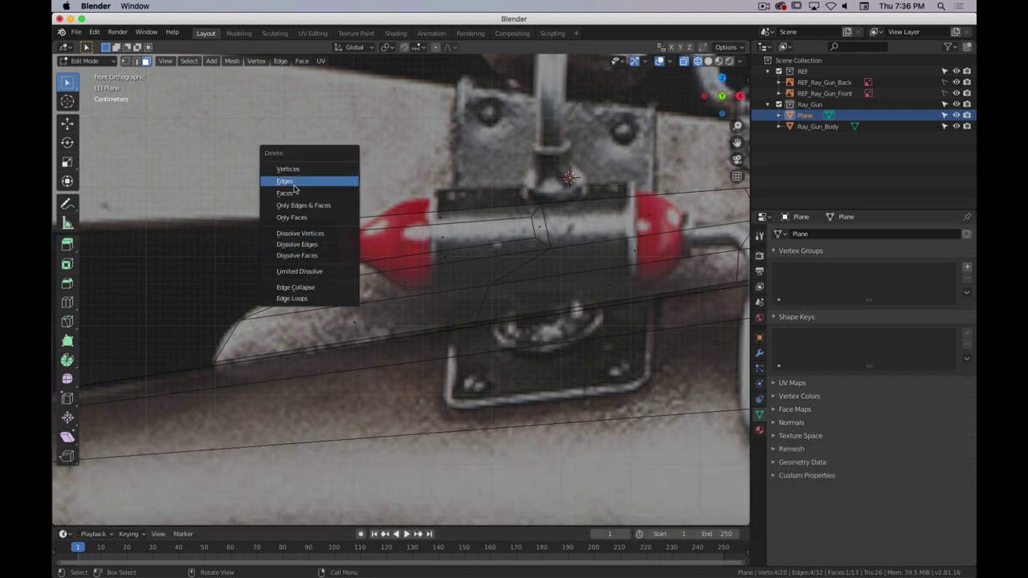
{"action": "left_click", "coordinate": [299, 182]}
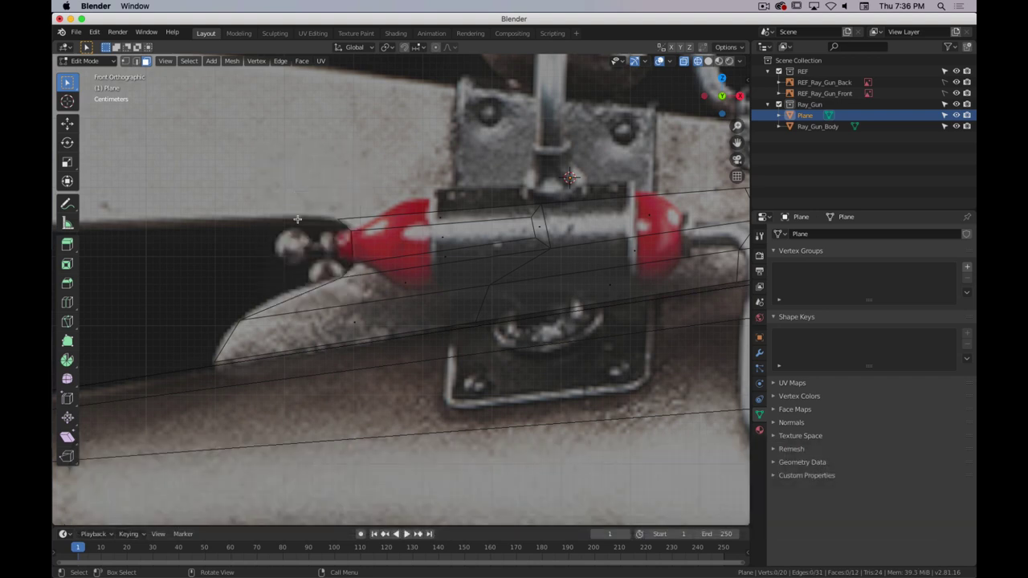
- Move the two inset vertices and the upper corner vertex at the slot's open rear end to match the reference
{"action": "key", "text": "1"}
{"action": "left_click", "coordinate": [342, 243]}
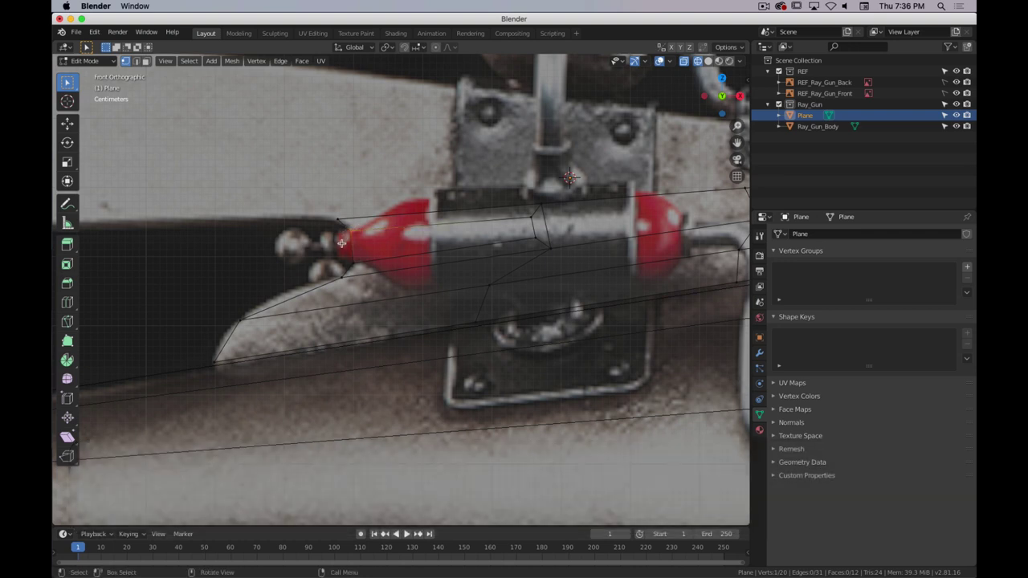
{"action": "key", "text": "g"}
{"action": "left_click", "coordinate": [345, 244]}
{"action": "left_click", "coordinate": [339, 270]}
{"action": "key", "text": "g"}
{"action": "left_click", "coordinate": [340, 270]}
{"action": "left_click", "coordinate": [323, 233]}
{"action": "key", "text": "g"}
{"action": "left_click", "coordinate": [324, 237]}
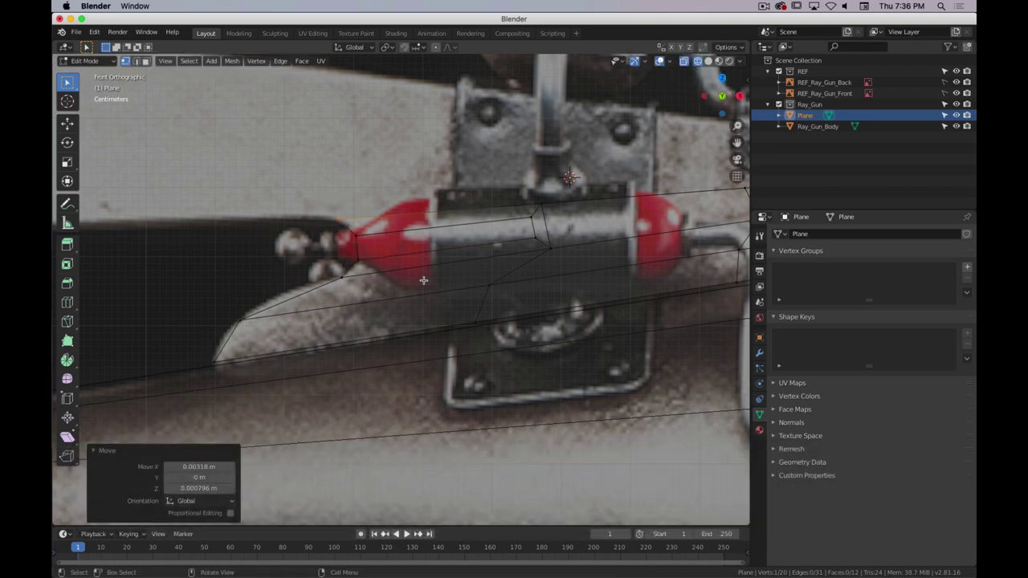
- Slide the short edge at the slot's inner end toward the rear by a factor of about -0.488
{"action": "scroll", "coordinate": [442, 293], "scroll_direction": "down", "scroll_amount": 1}
{"action": "scroll", "coordinate": [442, 293], "scroll_direction": "right", "scroll_amount": 3, "text": "shift"}
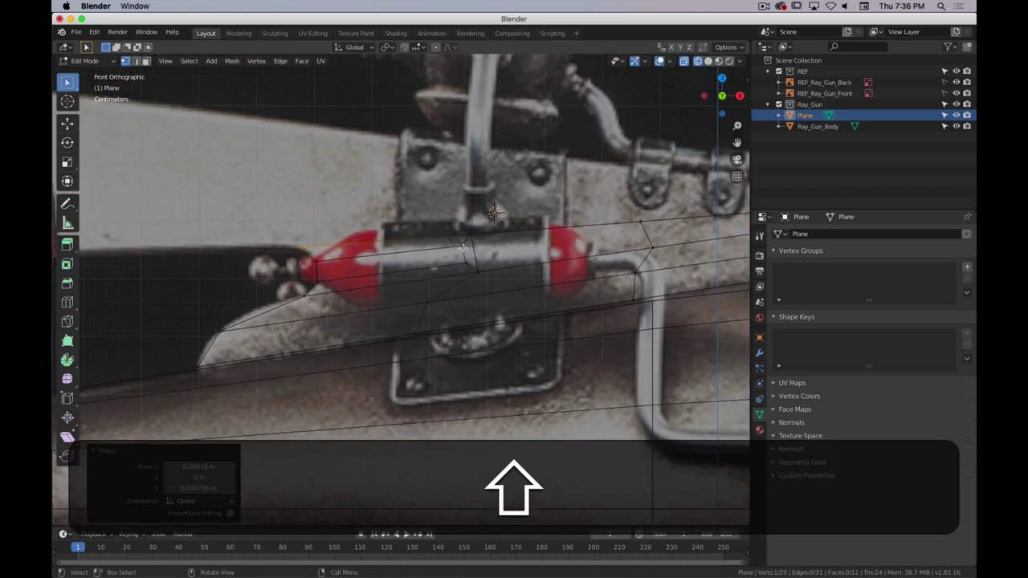
{"action": "left_click", "coordinate": [462, 260], "text": "shift"}
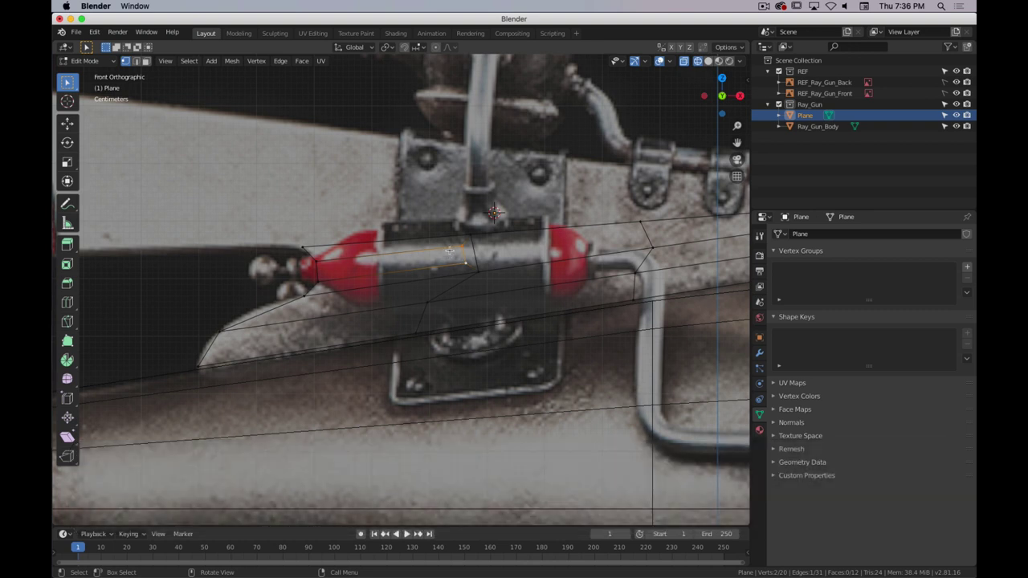
{"action": "key", "text": "g"}
{"action": "key", "text": "g"}
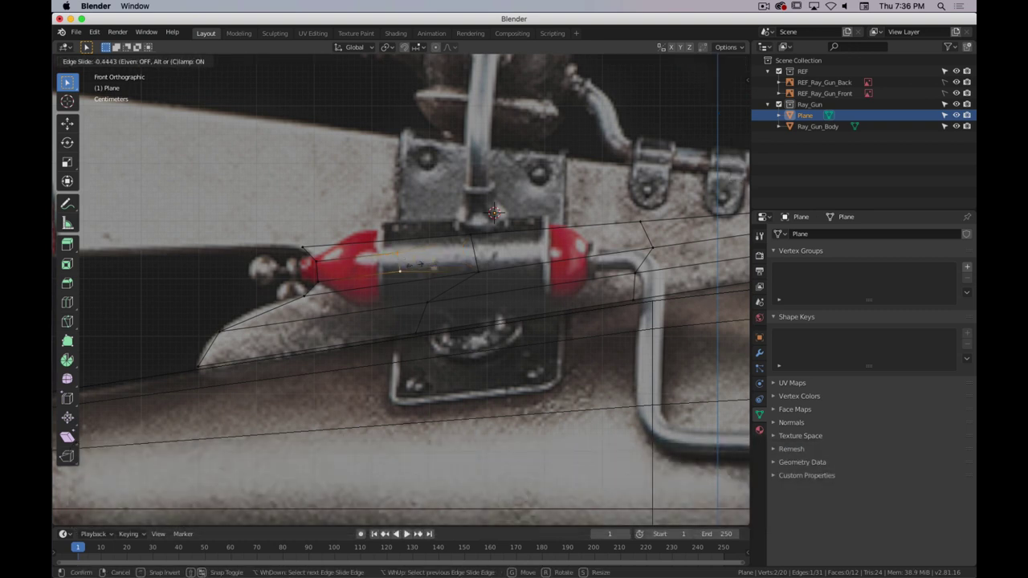
{"action": "left_click", "coordinate": [412, 262]}
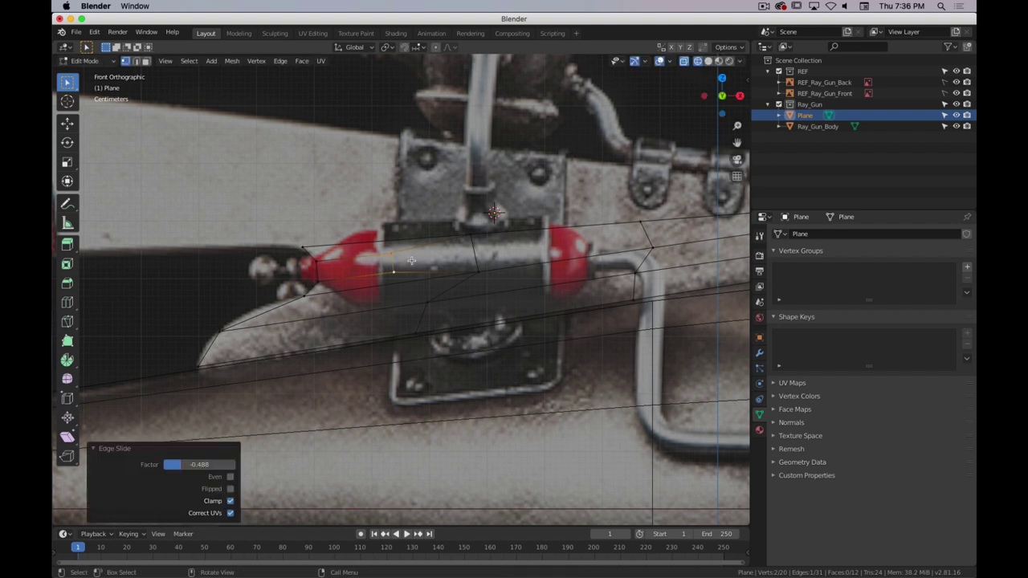
{"action": "left_click", "coordinate": [481, 272]}
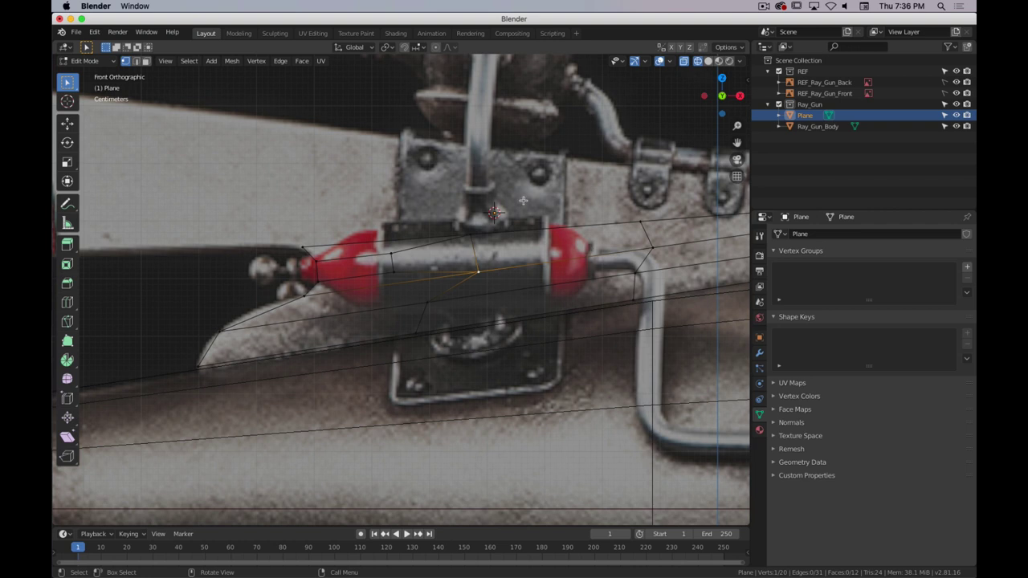
{"action": "scroll", "coordinate": [605, 253], "scroll_direction": "right", "scroll_amount": 5, "text": "shift"}
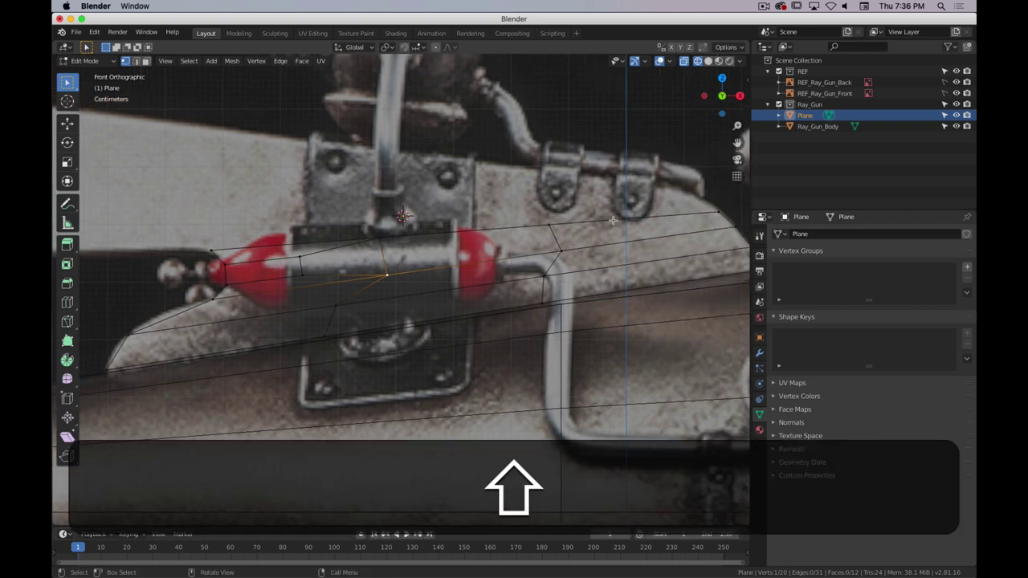
{"action": "left_click", "coordinate": [542, 233]}
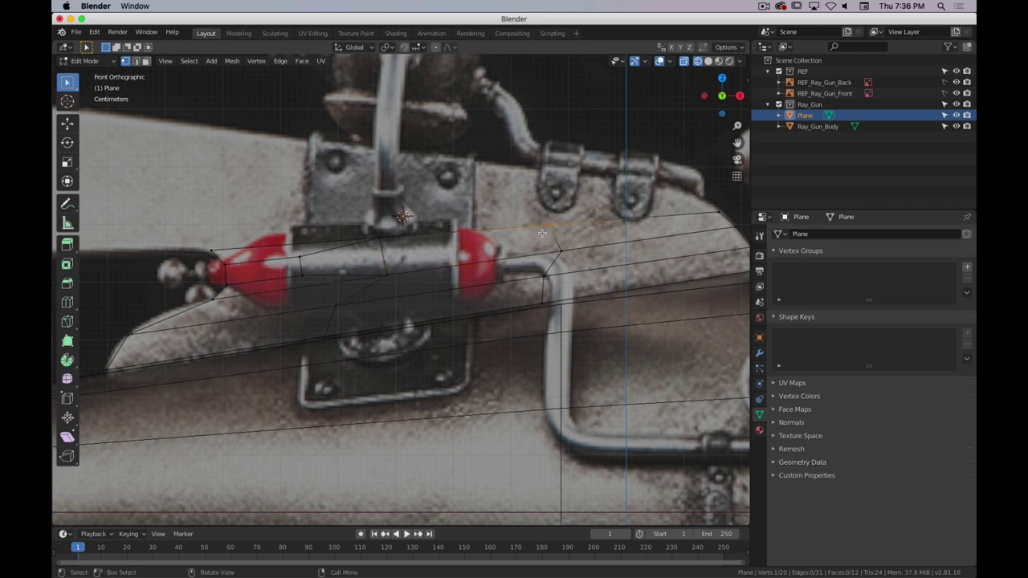
{"action": "key", "text": "g"}
{"action": "key", "text": "g"}
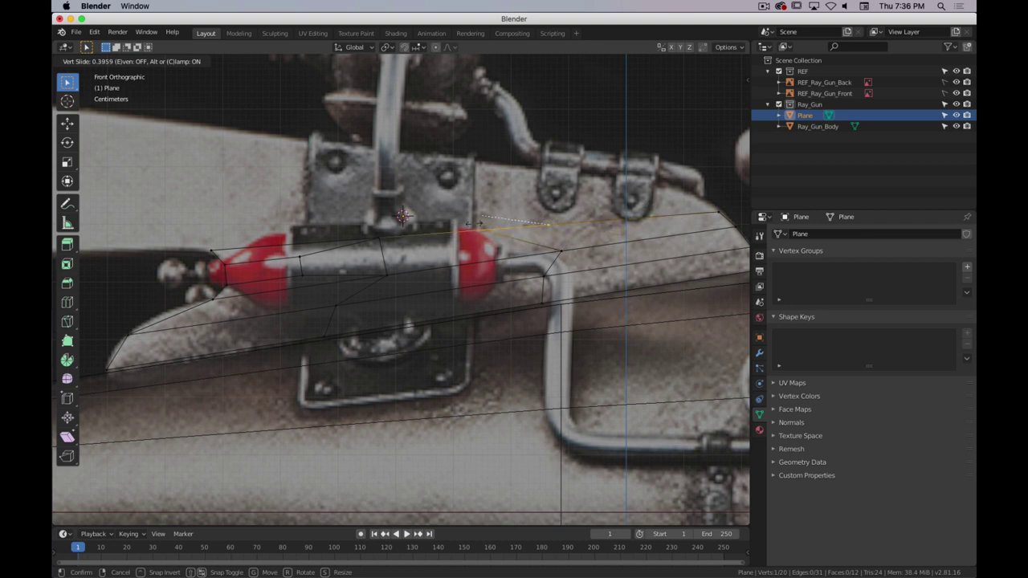
{"action": "left_click", "coordinate": [545, 221]}
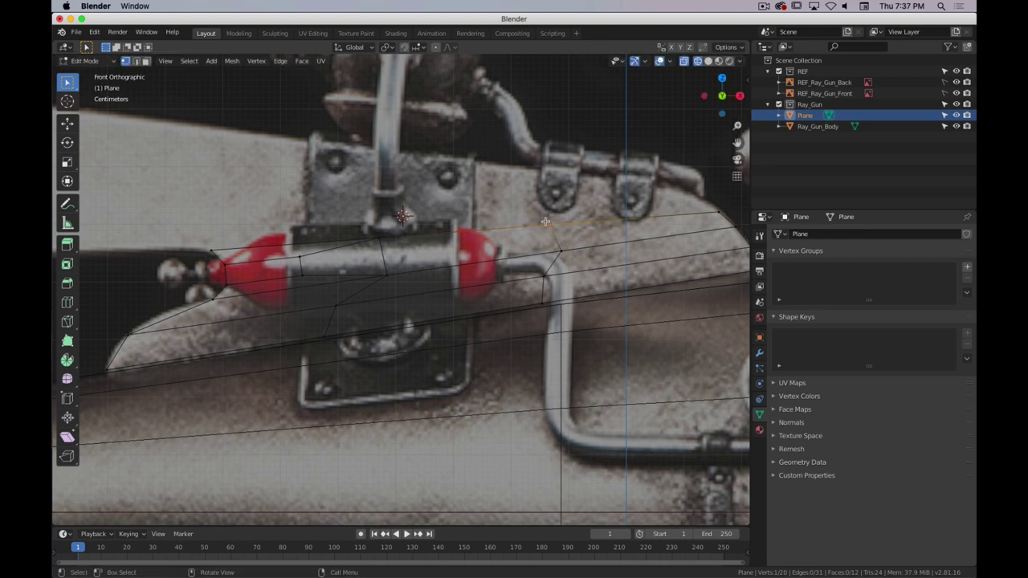
{"action": "right_click", "coordinate": [548, 218]}
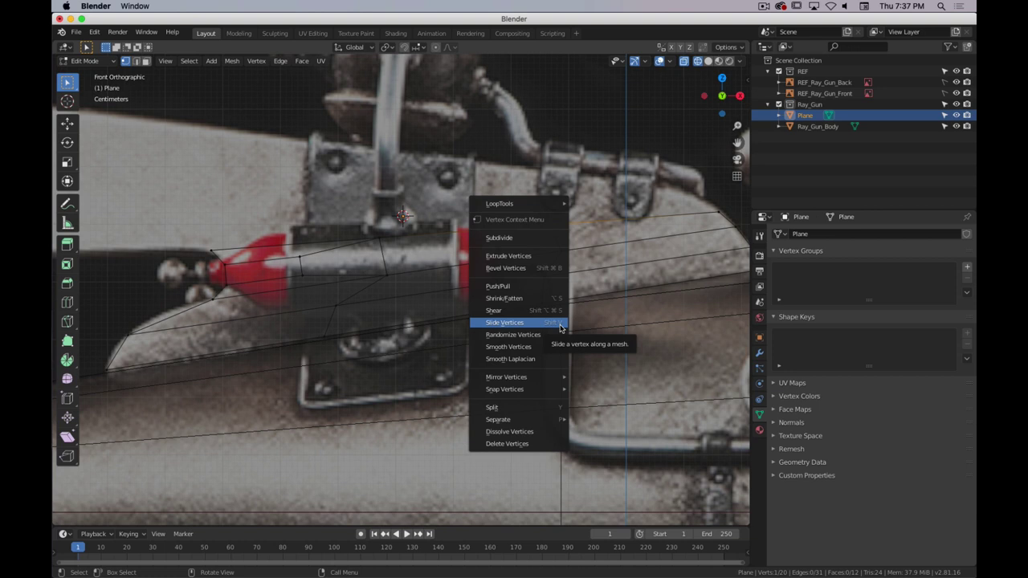
{"action": "key", "text": "Escape"}
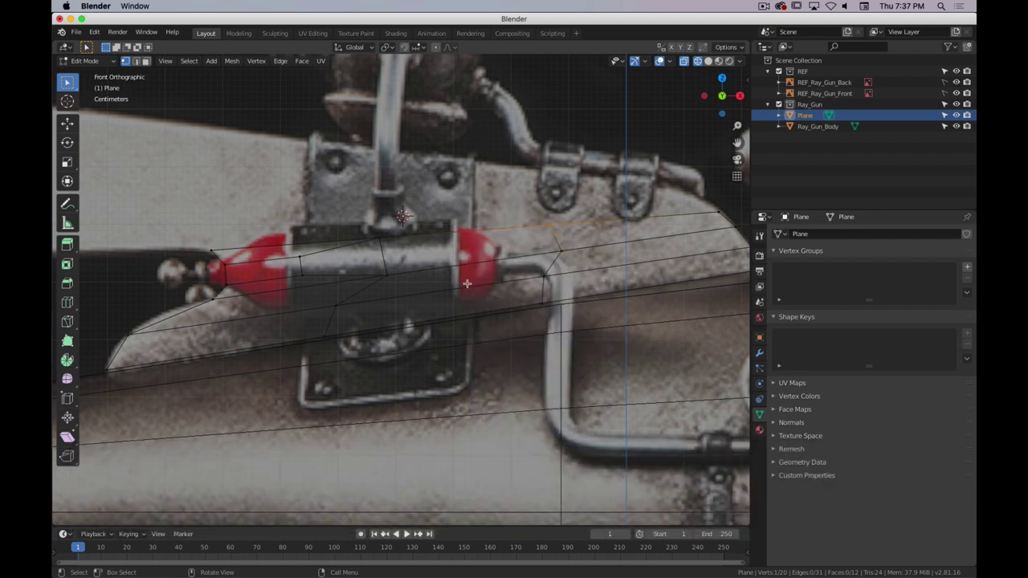
- Slide the front loop cut's second vertex from the top toward the rear by a factor of about 0.08 to straighten the cut
{"action": "key", "text": "g"}
{"action": "key", "text": "g"}
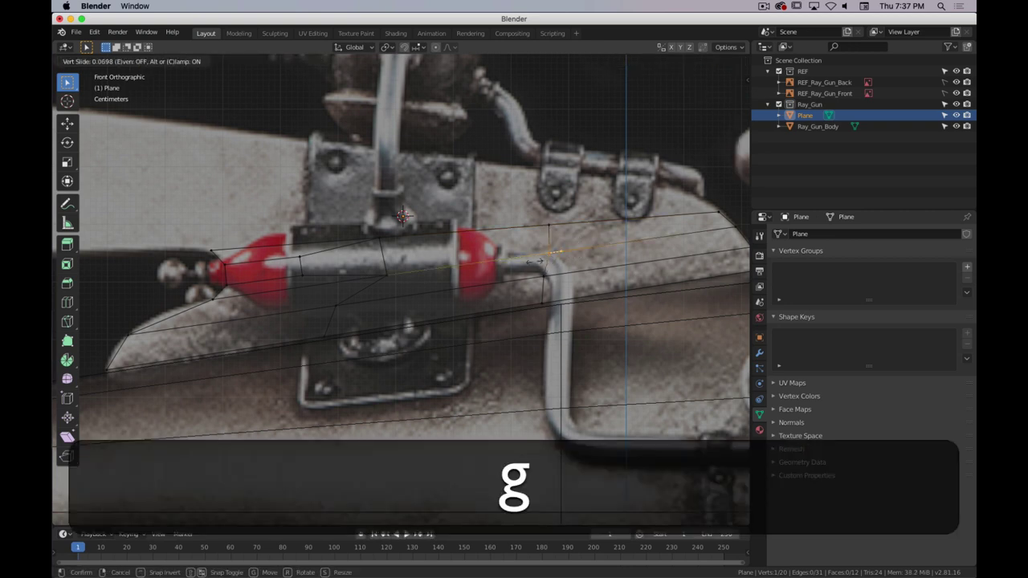
{"action": "left_click", "coordinate": [545, 219]}
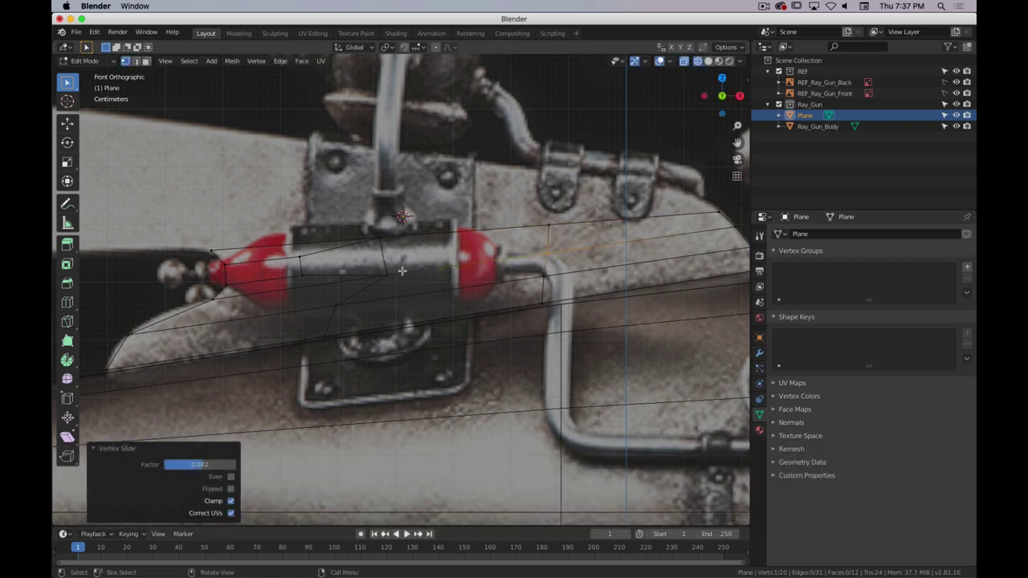
- Slide the rear loop cut's top vertex and the vertex below it toward the slot's inner end to even out the cut
{"action": "left_click", "coordinate": [373, 281]}
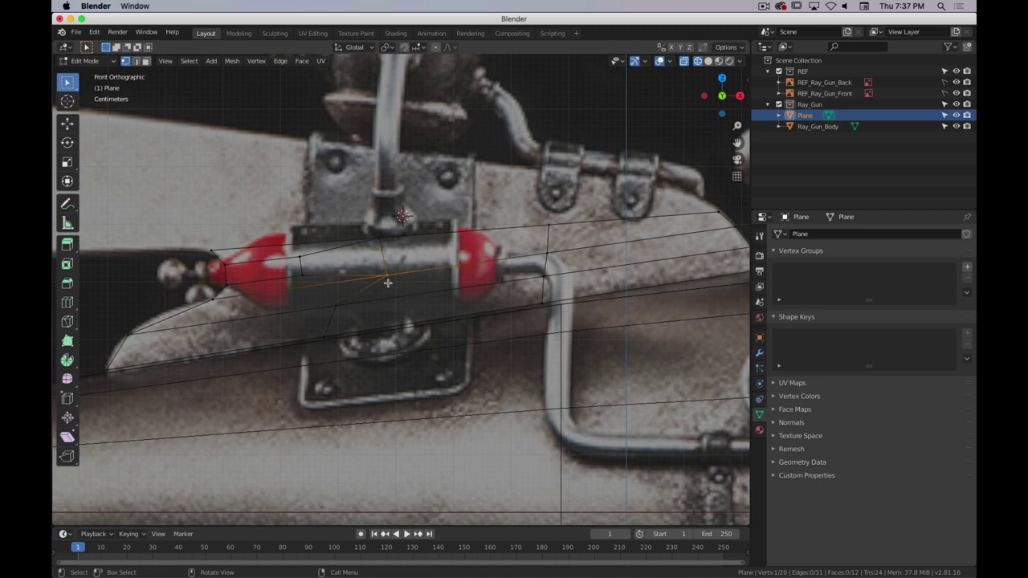
{"action": "key", "text": "g"}
{"action": "key", "text": "g"}
{"action": "left_click", "coordinate": [361, 276]}
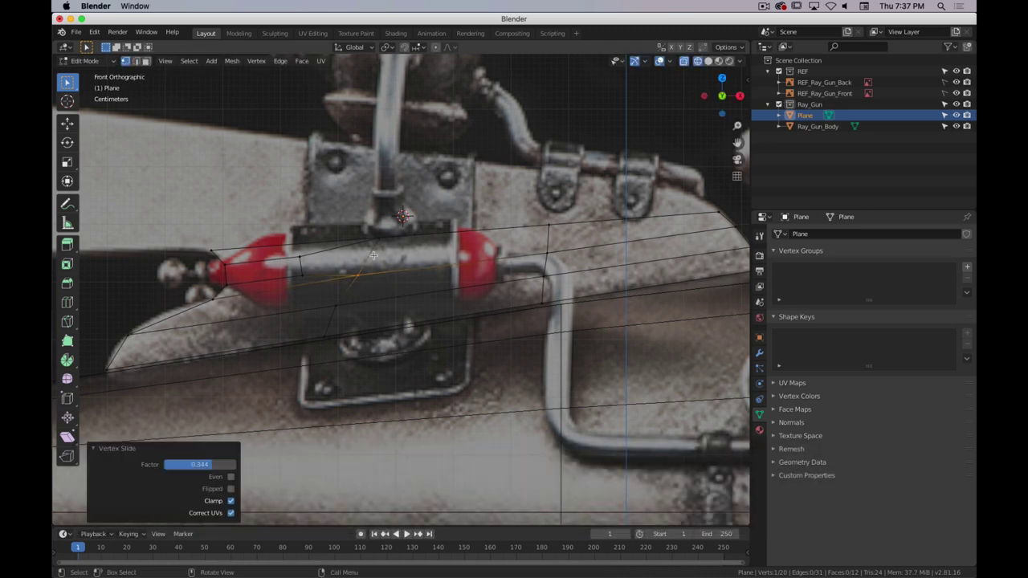
{"action": "left_click", "coordinate": [391, 226]}
{"action": "key", "text": "g"}
{"action": "key", "text": "g"}
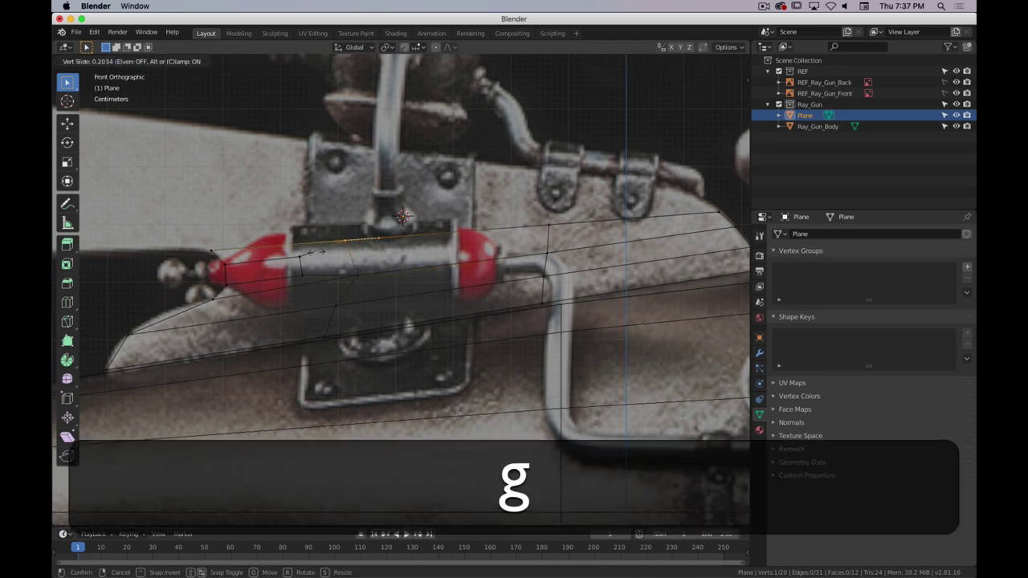
{"action": "left_click", "coordinate": [316, 253]}
{"action": "left_click", "coordinate": [340, 281]}
{"action": "key", "text": "g"}
{"action": "key", "text": "g"}
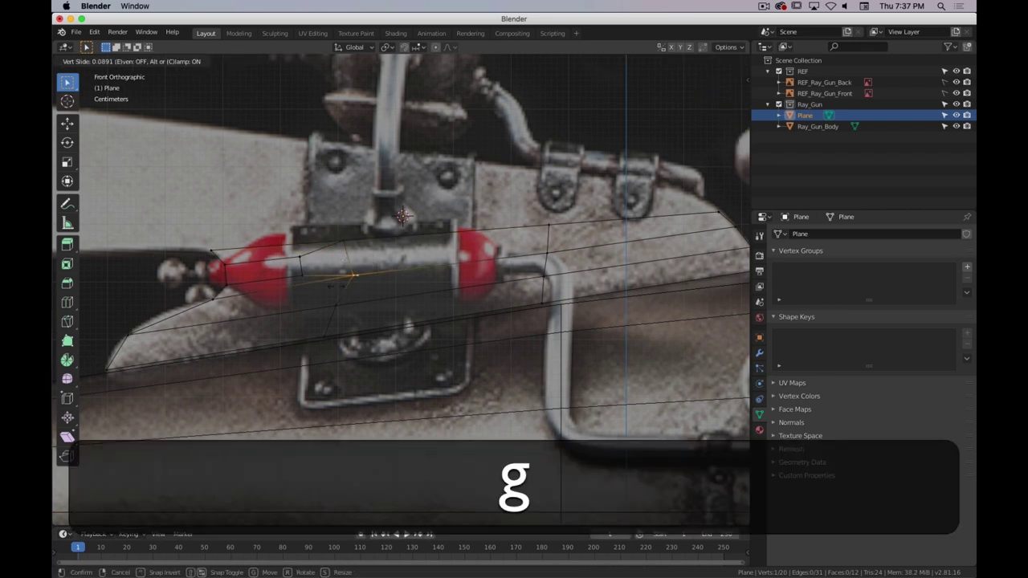
{"action": "left_click", "coordinate": [321, 288]}
- Extrude the three edges along the fin plane's top by about -0.045 m in X and 0.142 m in Z
{"action": "scroll", "coordinate": [345, 291], "scroll_direction": "down", "scroll_amount": 5, "text": "shift"}
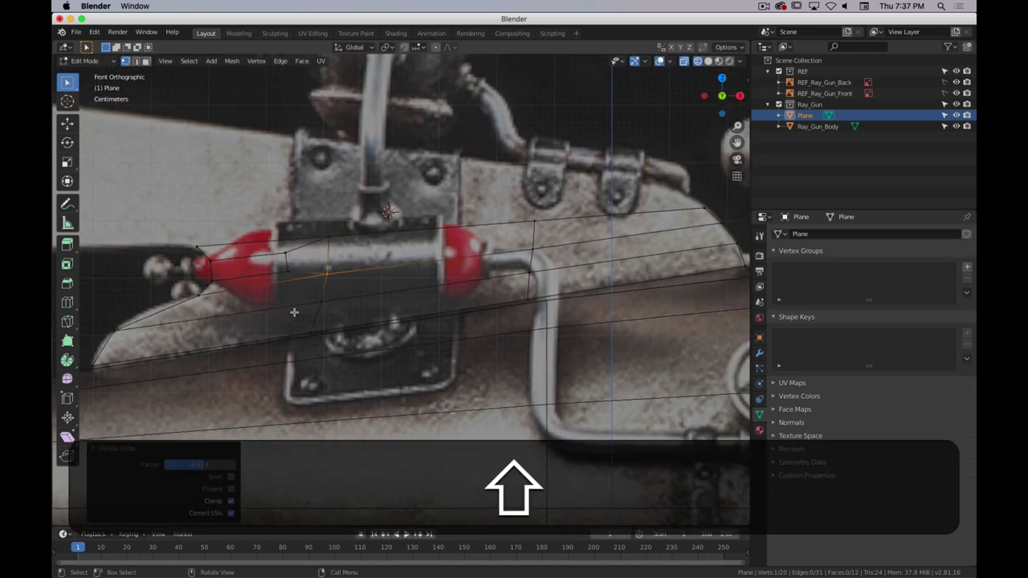
{"action": "scroll", "coordinate": [350, 292], "scroll_direction": "up", "scroll_amount": 3, "text": "shift"}
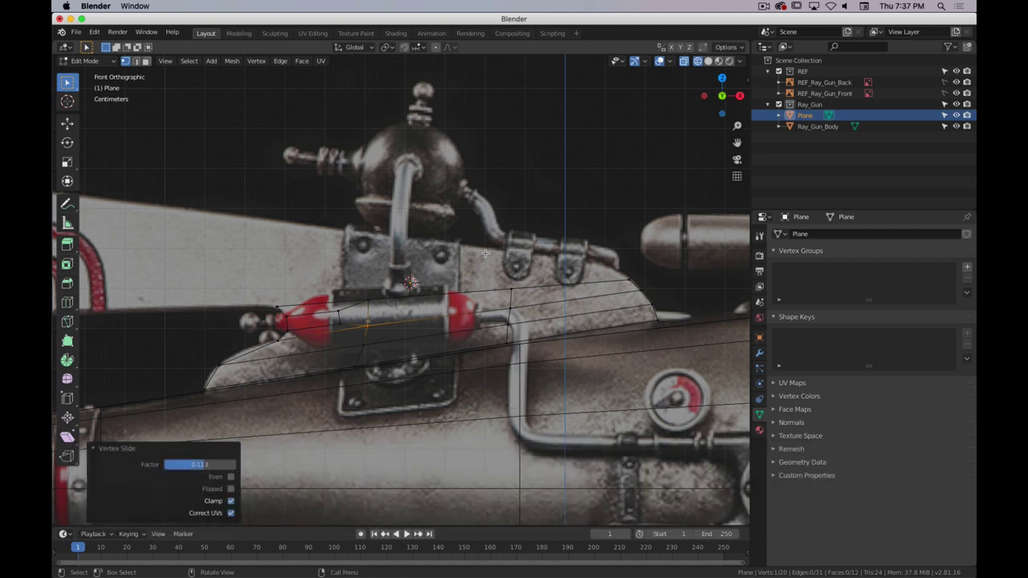
{"action": "key", "text": "3"}
{"action": "key", "text": "1"}
{"action": "key", "text": "3"}
{"action": "key", "text": "2"}
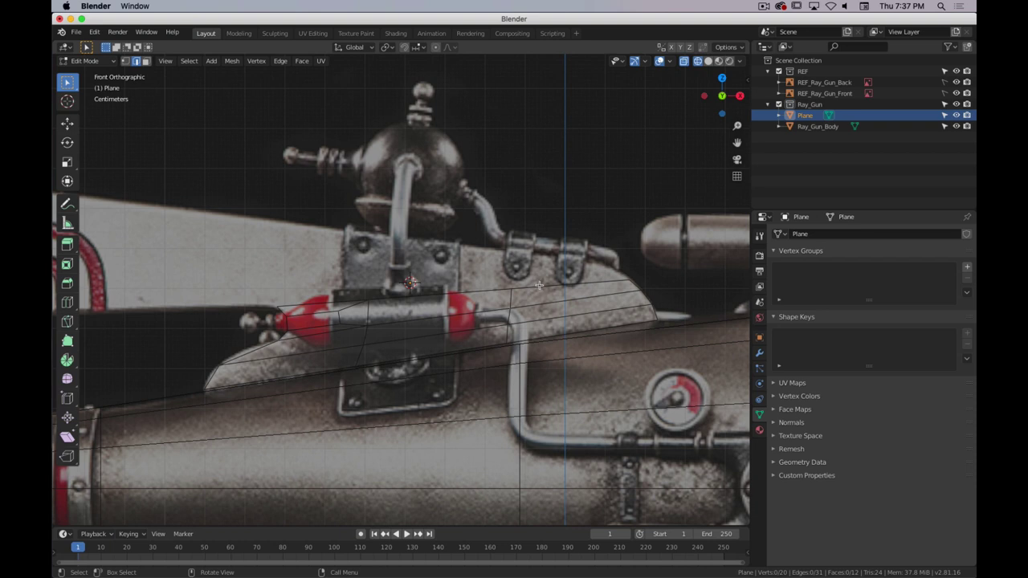
{"action": "left_click", "coordinate": [538, 285]}
{"action": "left_click", "coordinate": [454, 292], "text": "shift"}
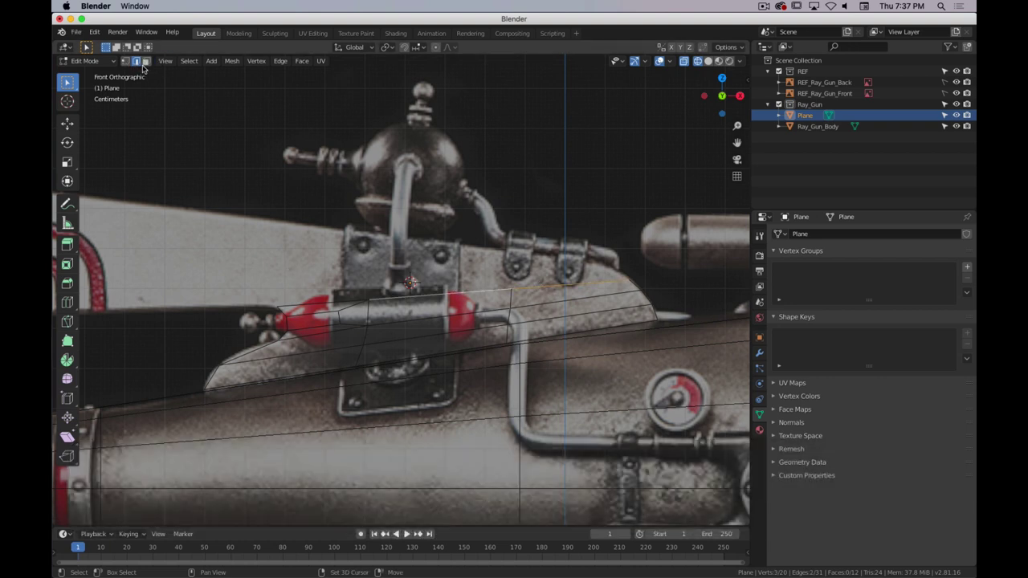
{"action": "key", "text": "super+period"}
{"action": "key", "text": "shift+super+period"}
{"action": "left_click", "coordinate": [343, 299], "text": "shift"}
{"action": "scroll", "coordinate": [418, 273], "scroll_direction": "up", "scroll_amount": 2}
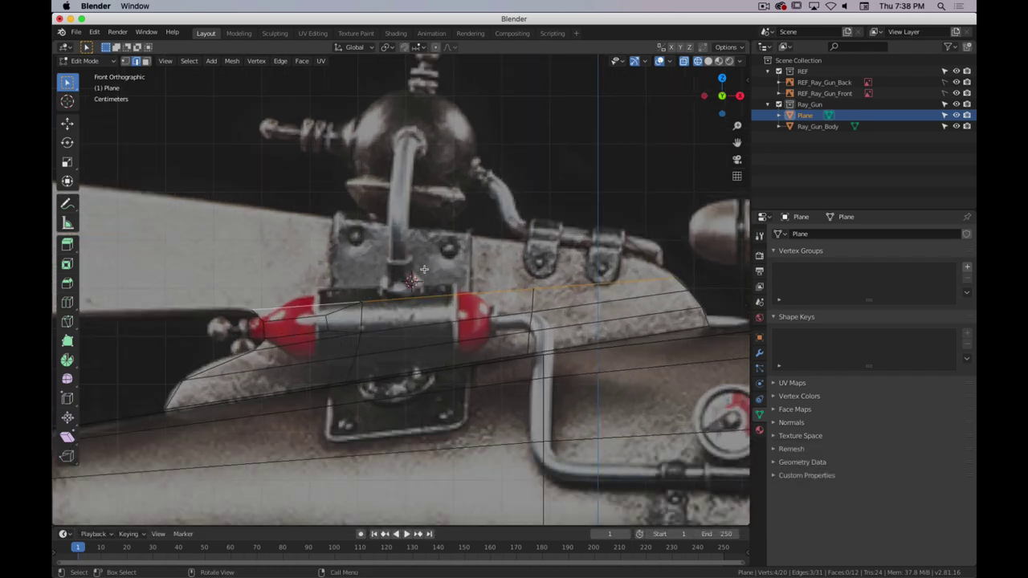
{"action": "key", "text": "e"}
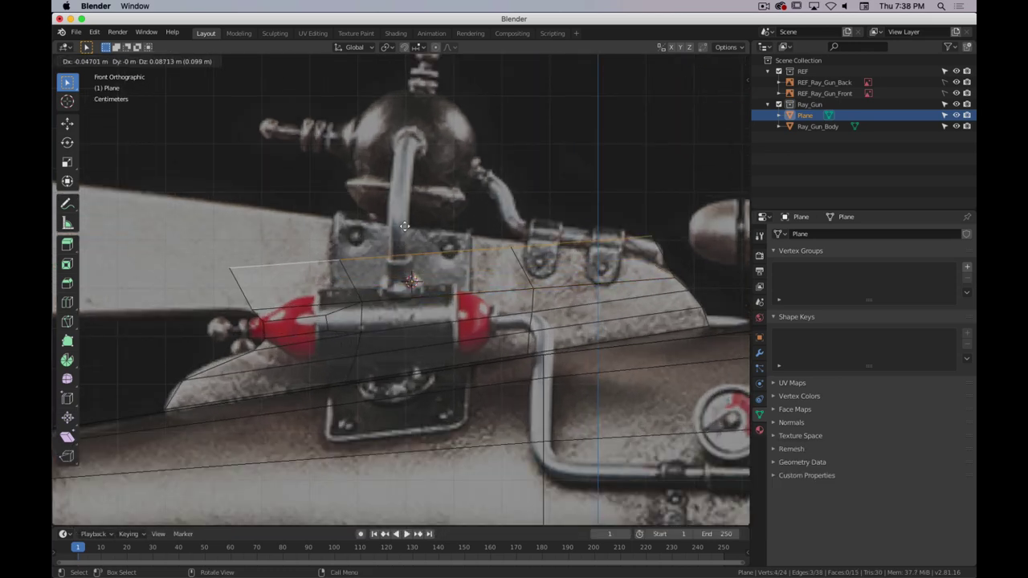
{"action": "left_click", "coordinate": [407, 202]}
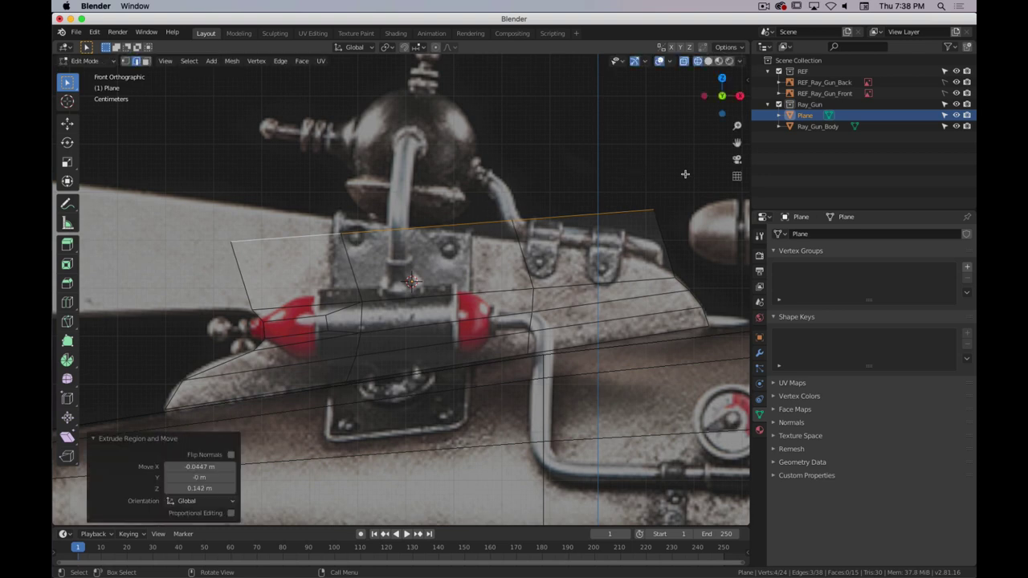
- Rotate the extruded top edges by about 10.9° and move them slightly to align with the reference fin's sloping upper outline
{"action": "key", "text": "r"}
{"action": "left_click", "coordinate": [677, 209]}
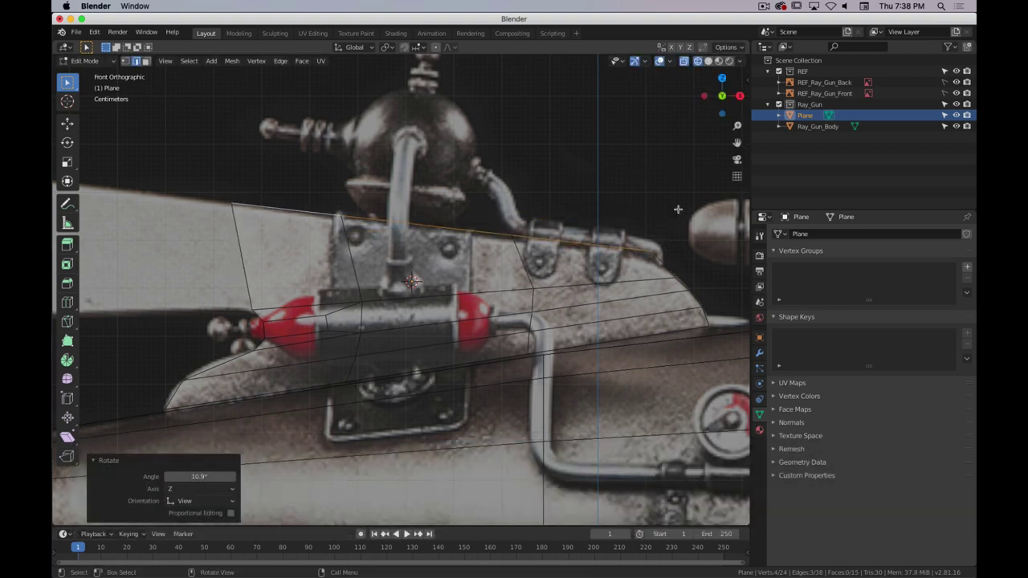
{"action": "key", "text": "g"}
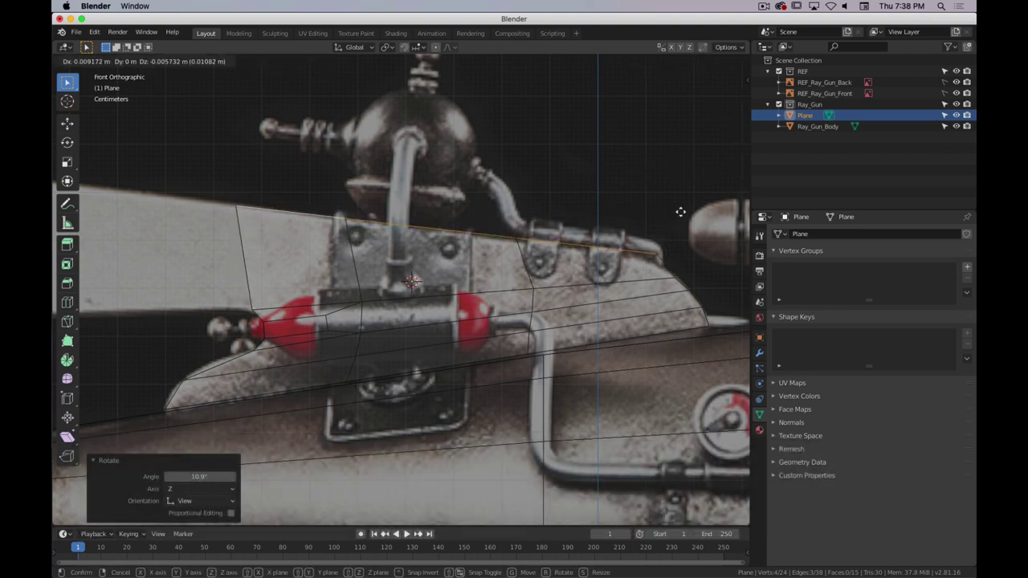
{"action": "left_click", "coordinate": [680, 212]}
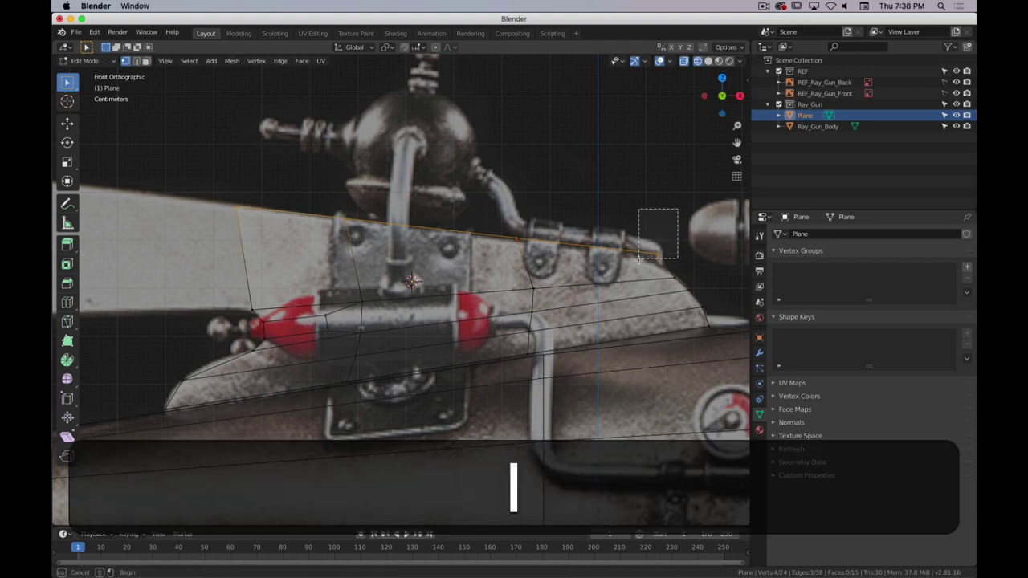
- Move the new top edge's front vertex and the front corner vertex below it onto the reference fin's curved front outline
{"action": "left_click", "coordinate": [658, 258]}
{"action": "key", "text": "g"}
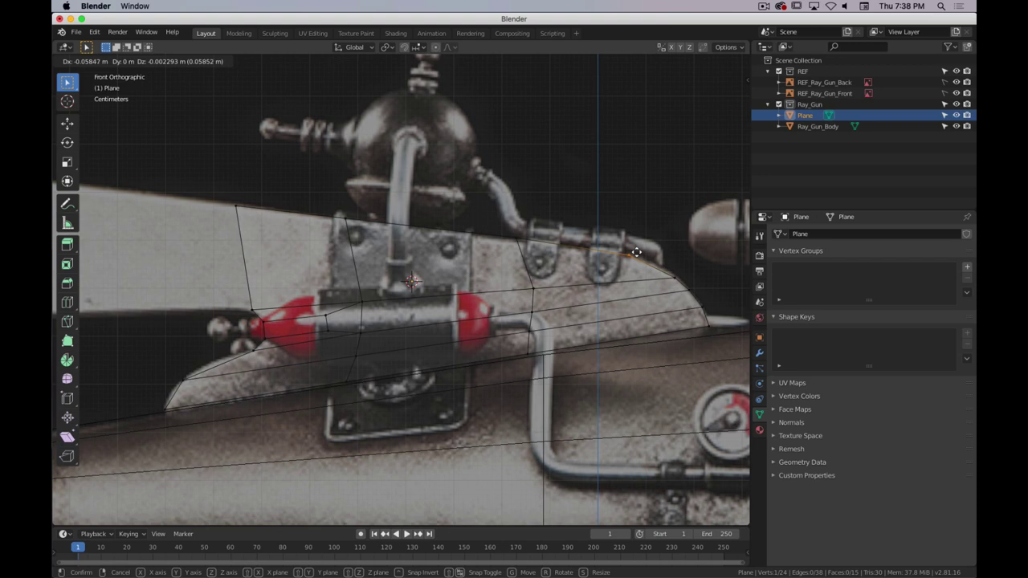
{"action": "left_click", "coordinate": [637, 253]}
{"action": "left_click", "coordinate": [685, 275]}
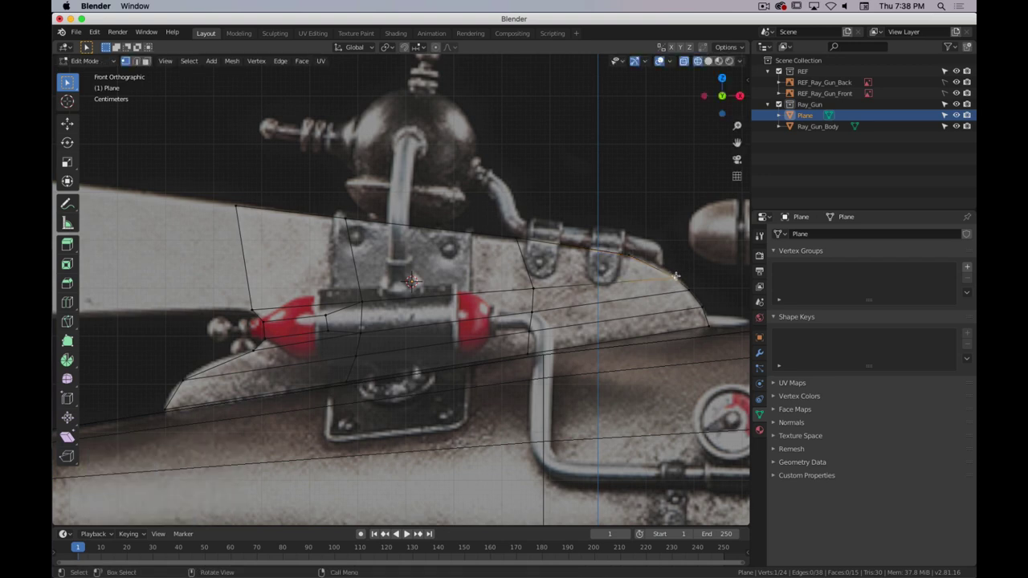
{"action": "key", "text": "g"}
{"action": "key", "text": "g"}
{"action": "left_click", "coordinate": [691, 263]}
{"action": "key", "text": "g"}
{"action": "left_click", "coordinate": [690, 276]}
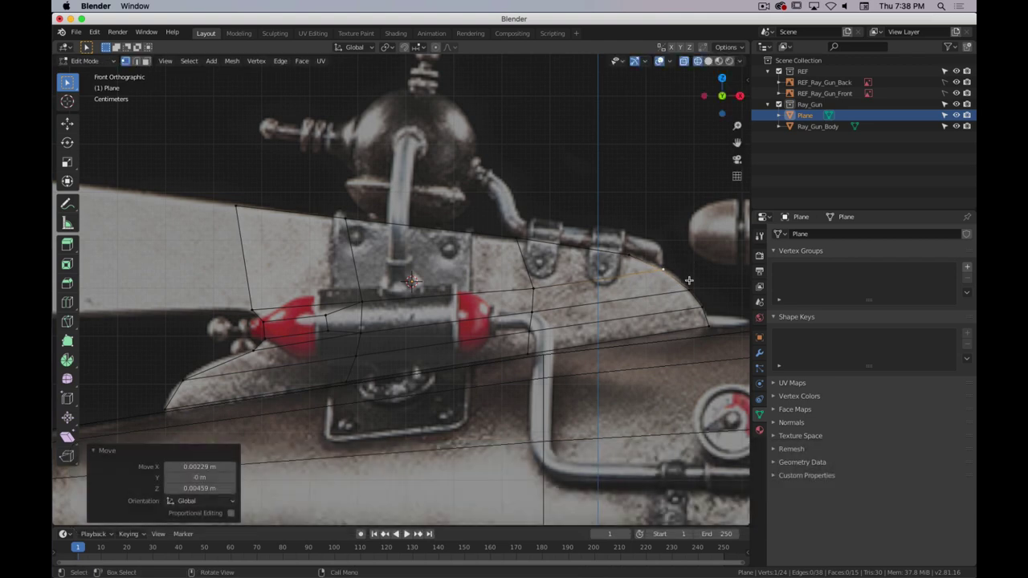
{"action": "key", "text": "g"}
{"action": "left_click", "coordinate": [605, 258]}
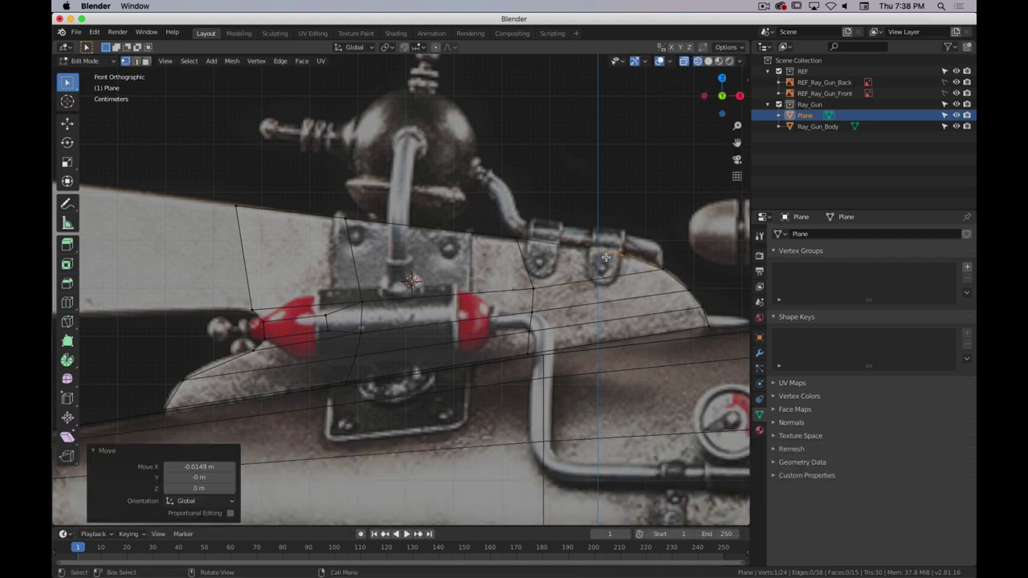
- Nudge the front loop cut's top vertex and the rear top corner vertex onto the reference fin's upper outline
{"action": "key", "text": "g"}
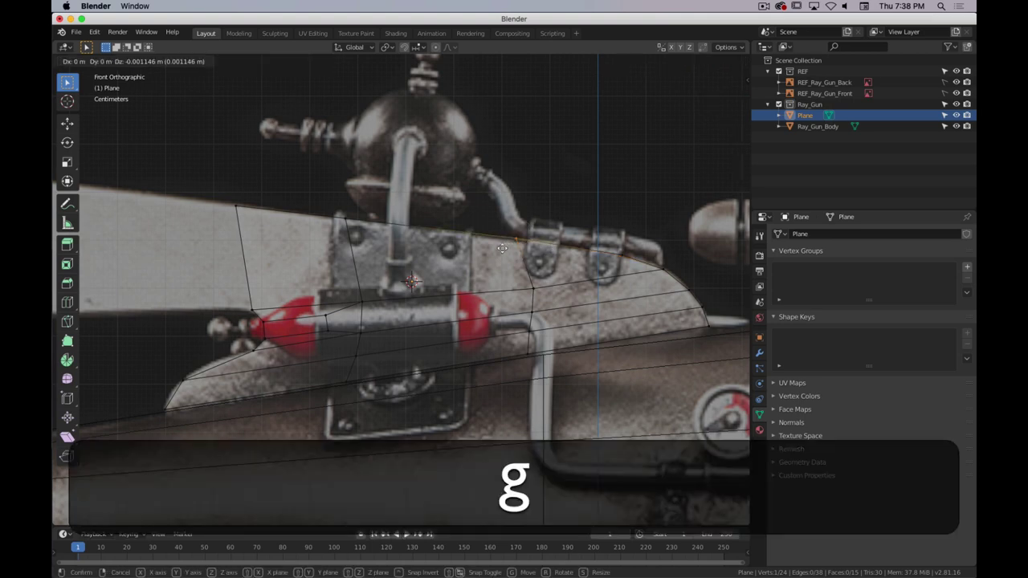
{"action": "left_click", "coordinate": [504, 249]}
{"action": "left_click", "coordinate": [252, 189]}
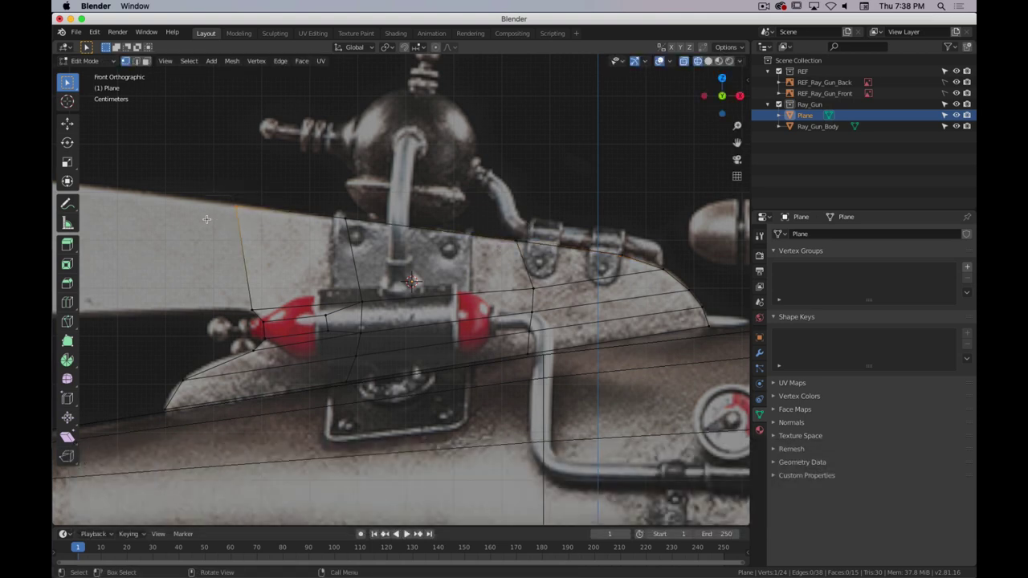
{"action": "key", "text": "g"}
{"action": "left_click", "coordinate": [306, 241]}
- Move the rear loop cut's top vertex about 0.0975 m in X and -0.0757 m in Z, and slide it fully onto the rear top corner
{"action": "key", "text": "g"}
{"action": "left_click", "coordinate": [389, 256]}
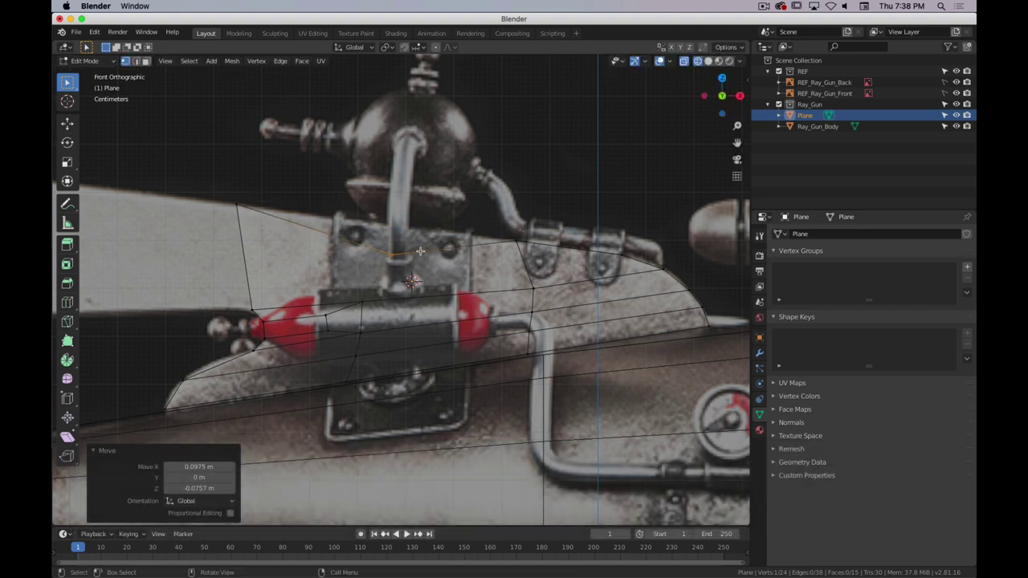
{"action": "key", "text": "g"}
{"action": "key", "text": "g"}
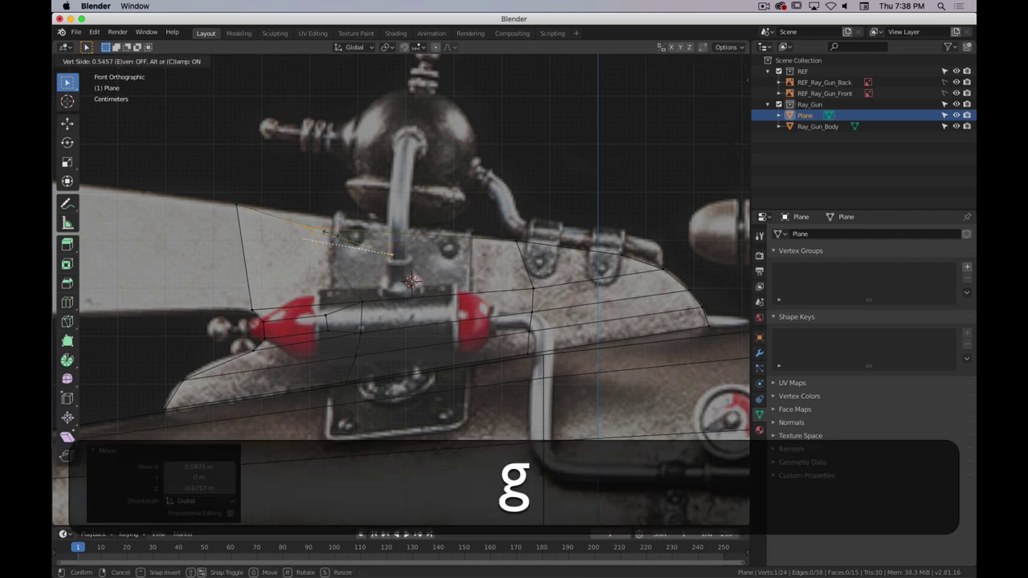
{"action": "left_click", "coordinate": [233, 209]}
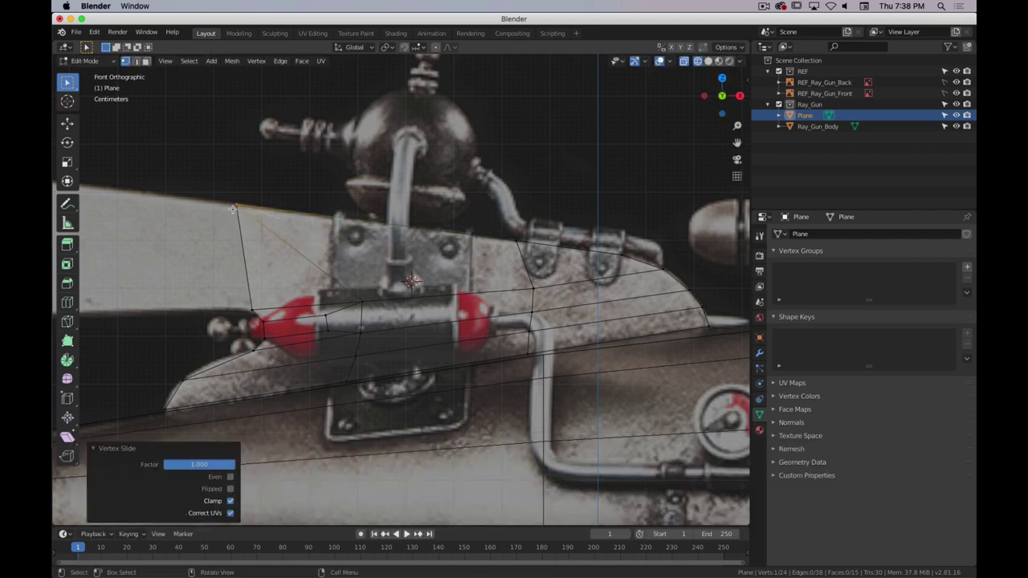
- Slide the rear loop cut's top vertex forward along the fin's upper outline by a factor of about 0.472
{"action": "key", "text": "g"}
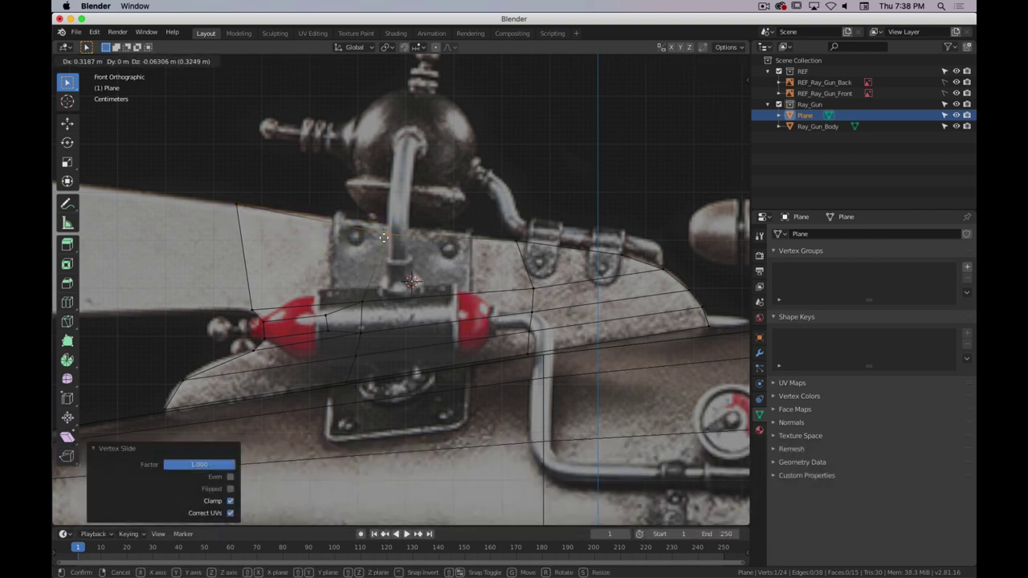
{"action": "key", "text": "g"}
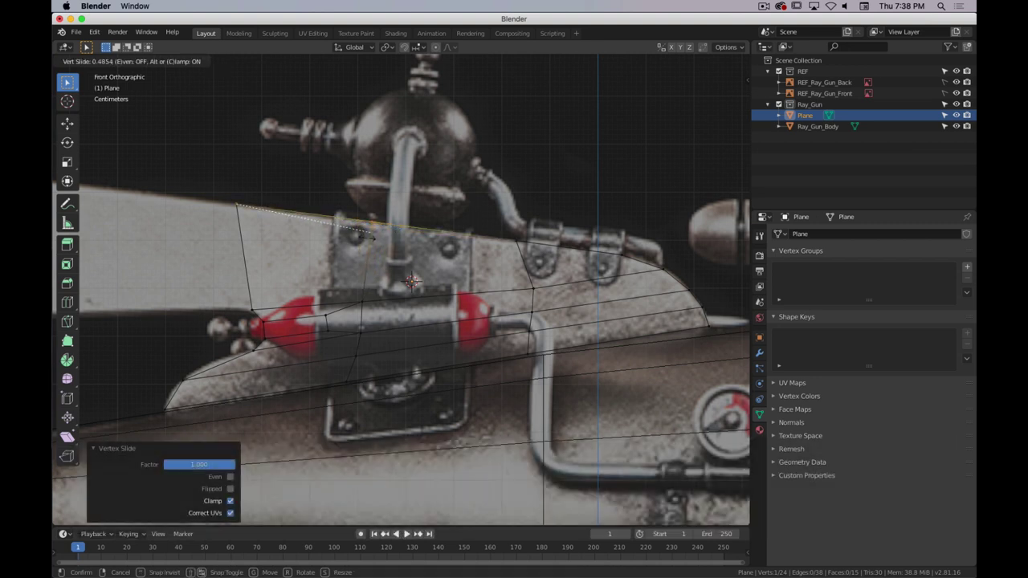
{"action": "left_click", "coordinate": [368, 236]}
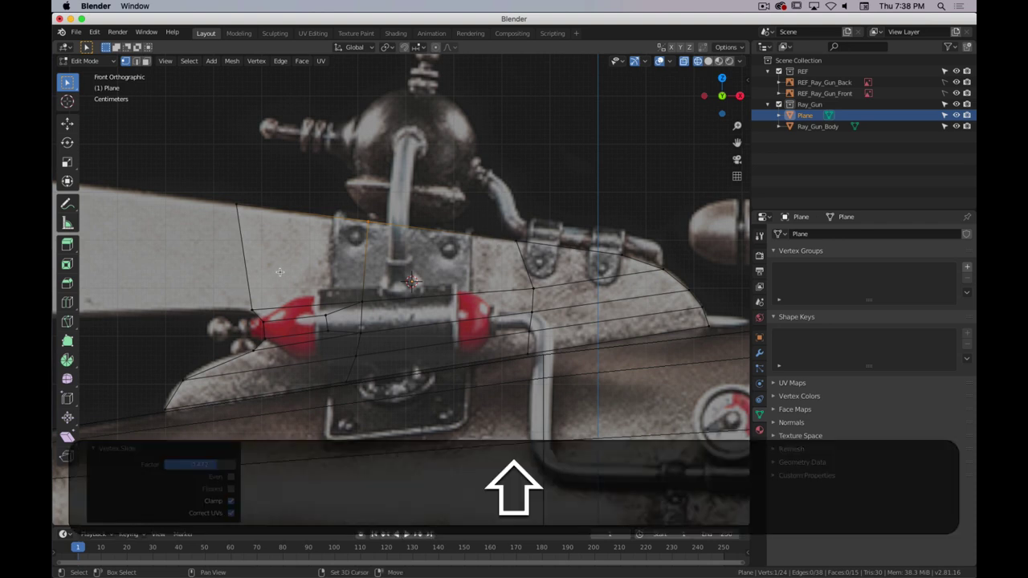
- Slide the front loop cut's top vertex along the fin's upper edge by a factor of about 0.115
{"action": "scroll", "coordinate": [345, 235], "scroll_direction": "left", "scroll_amount": 5, "text": "shift"}
{"action": "scroll", "coordinate": [345, 235], "scroll_direction": "down", "scroll_amount": 3}
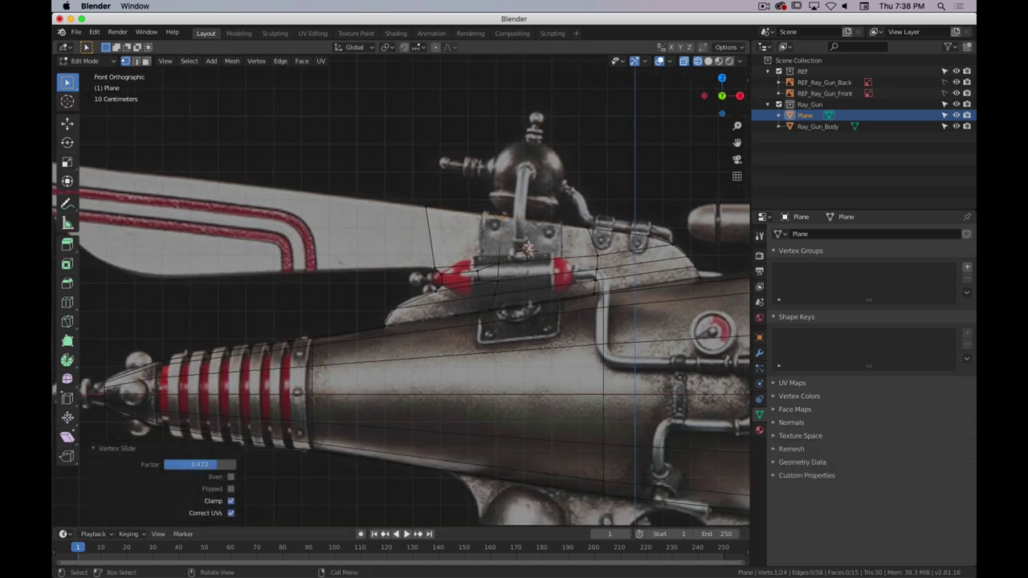
{"action": "left_click", "coordinate": [574, 234]}
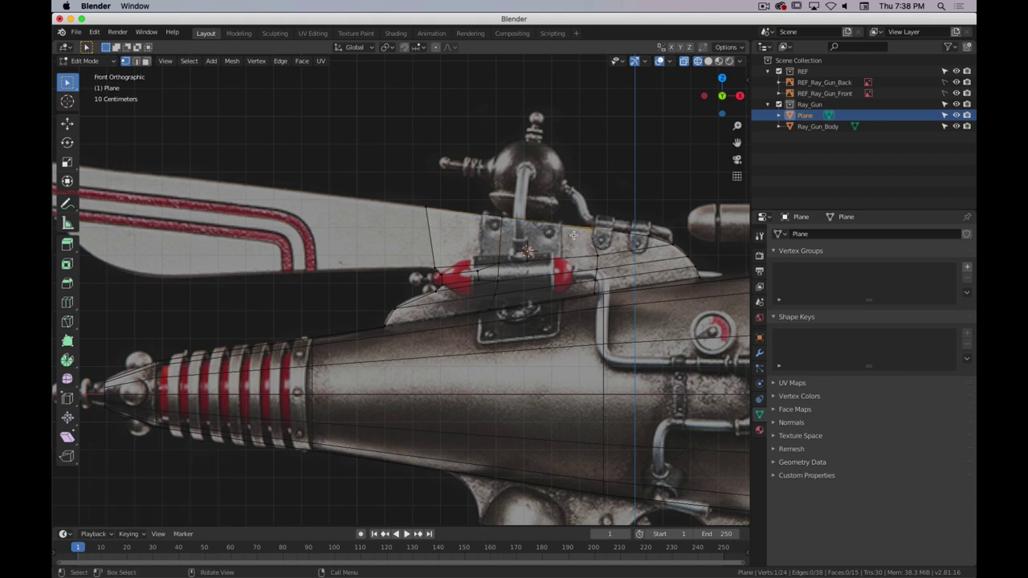
{"action": "key", "text": "g"}
{"action": "key", "text": "g"}
{"action": "left_click", "coordinate": [631, 250]}
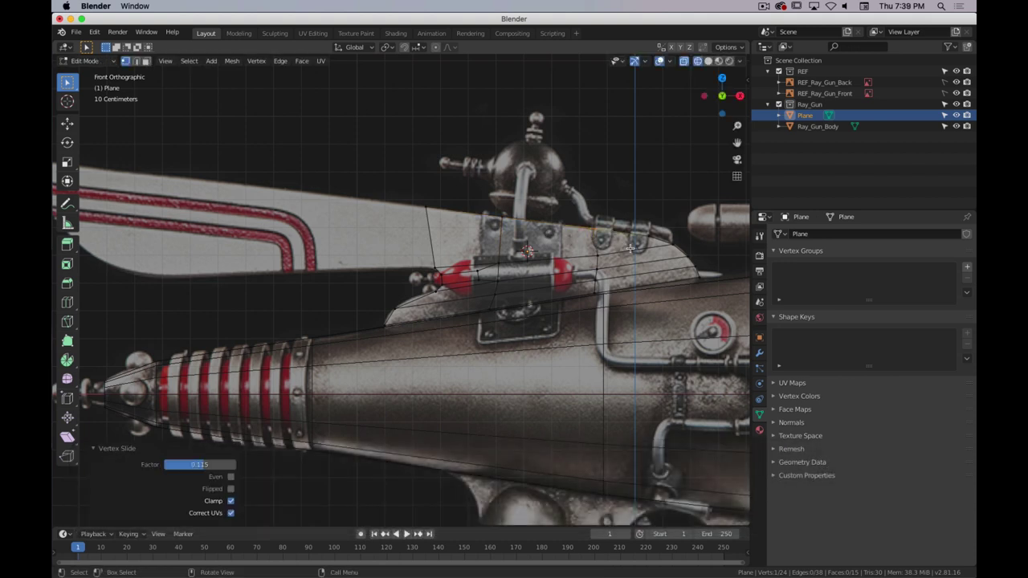
- Extrude the fin's upper rear edge by about -1.28 m in X and 0.085 m in Z along the reference wing
{"action": "middle_click_drag", "start_coordinate": [386, 235], "coordinate": [526, 257], "text": "shift"}
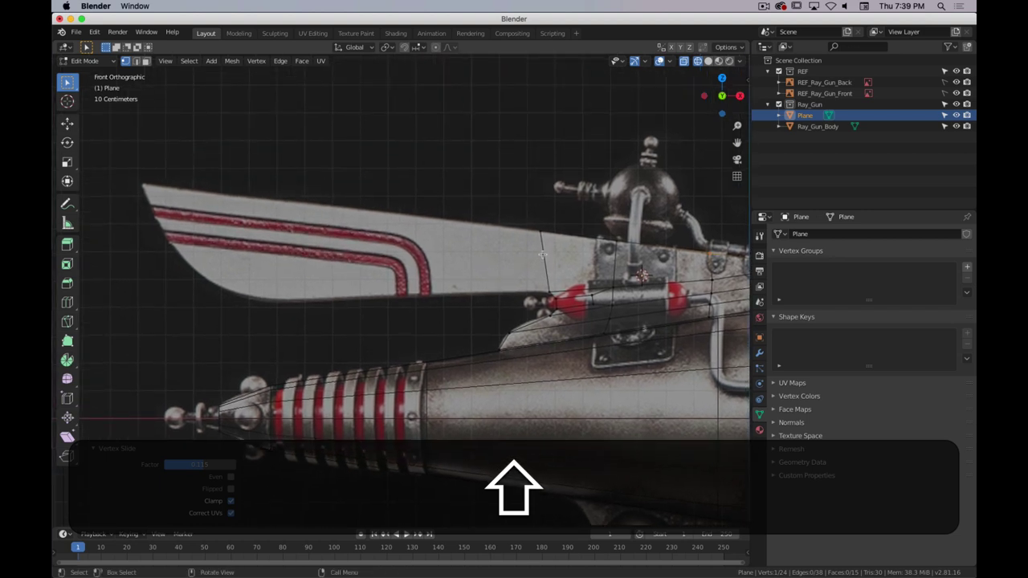
{"action": "key", "text": "1"}
{"action": "key", "text": "2"}
{"action": "left_click", "coordinate": [542, 255]}
{"action": "middle_click_drag", "start_coordinate": [501, 336], "coordinate": [512, 341], "text": "shift"}
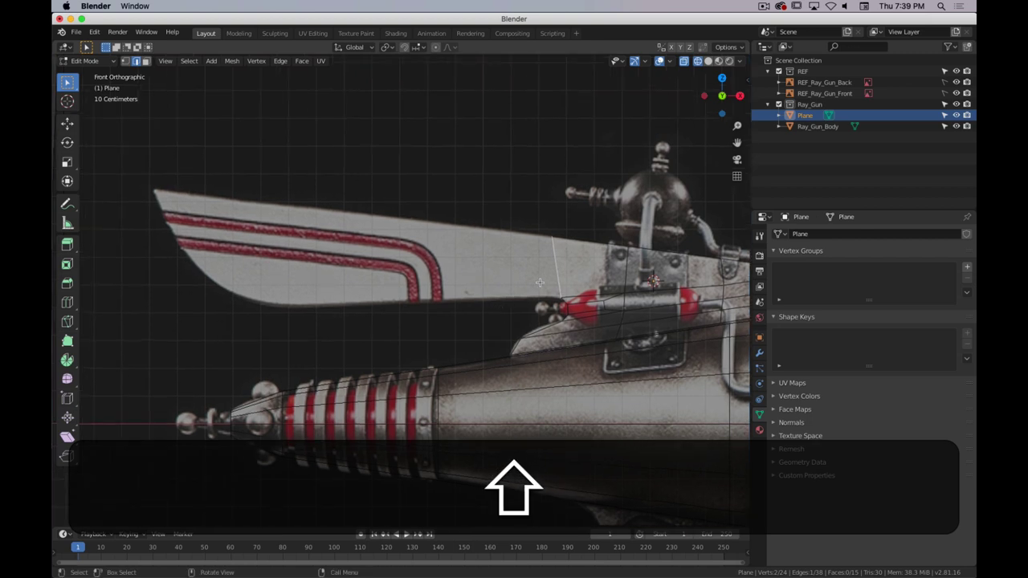
{"action": "key", "text": "e"}
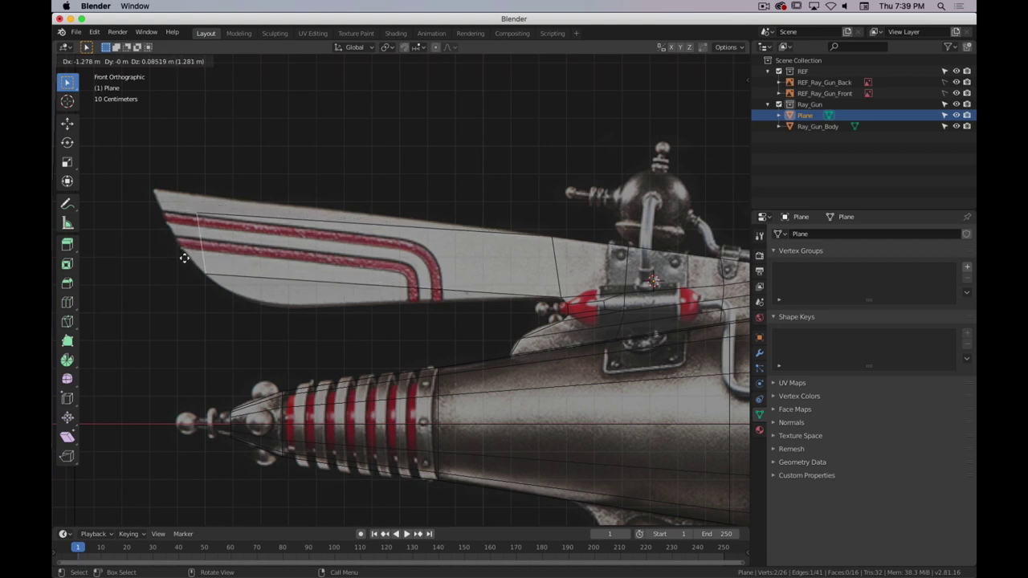
{"action": "left_click", "coordinate": [184, 257]}
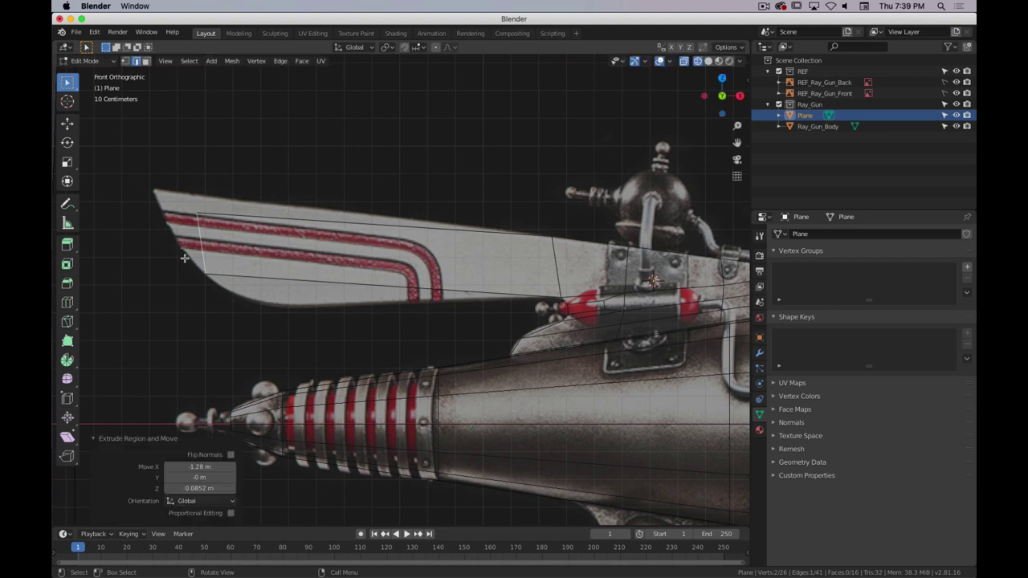
- Move both vertices of the extruded rear edge by about -0.15 m in X and 0.08 m in Z to reach the reference wing's tip
{"action": "left_click", "coordinate": [210, 212]}
{"action": "left_click_drag", "start_coordinate": [224, 184], "coordinate": [163, 238]}
{"action": "left_click_drag", "start_coordinate": [235, 184], "coordinate": [186, 297]}
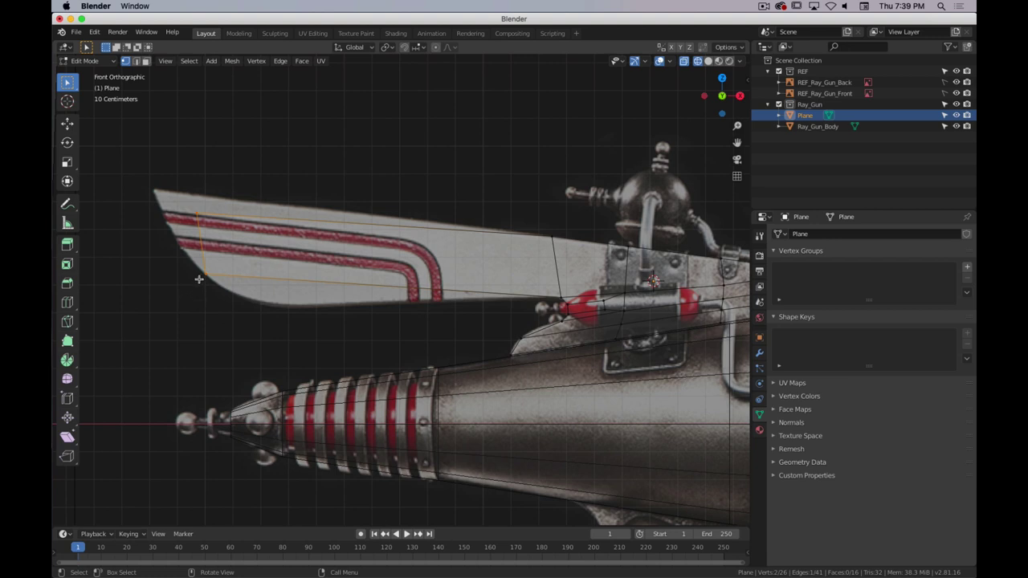
{"action": "key", "text": "g"}
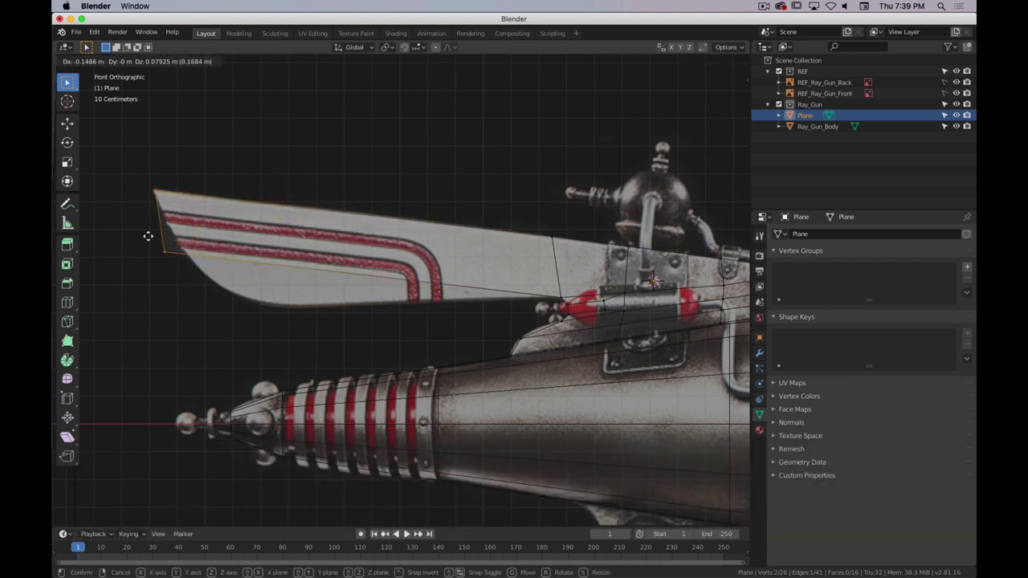
{"action": "left_click", "coordinate": [197, 239]}
- Move the tail edge's lower vertex about 0.063 m in X and 0.01 m in Z onto the reference outline, and nudge the tip vertex into place
{"action": "left_click", "coordinate": [165, 251]}
{"action": "key", "text": "g"}
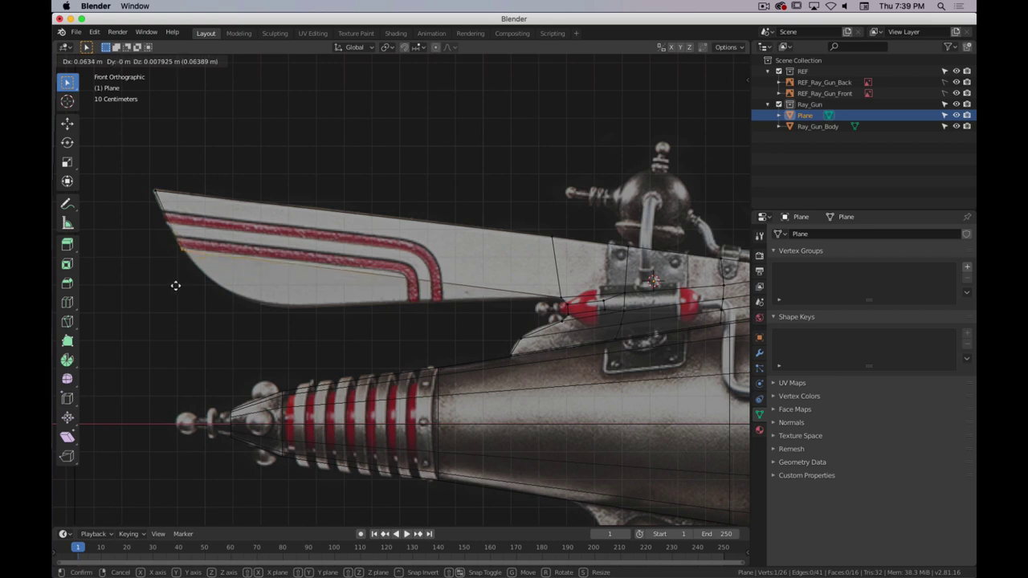
{"action": "left_click", "coordinate": [176, 283]}
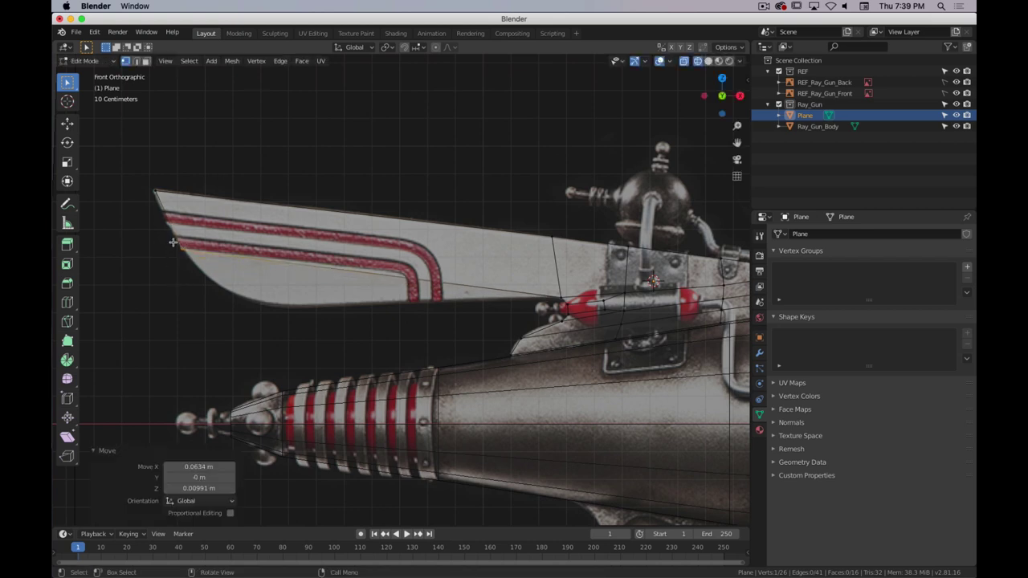
{"action": "left_click_drag", "start_coordinate": [173, 175], "coordinate": [138, 196]}
{"action": "key", "text": "g"}
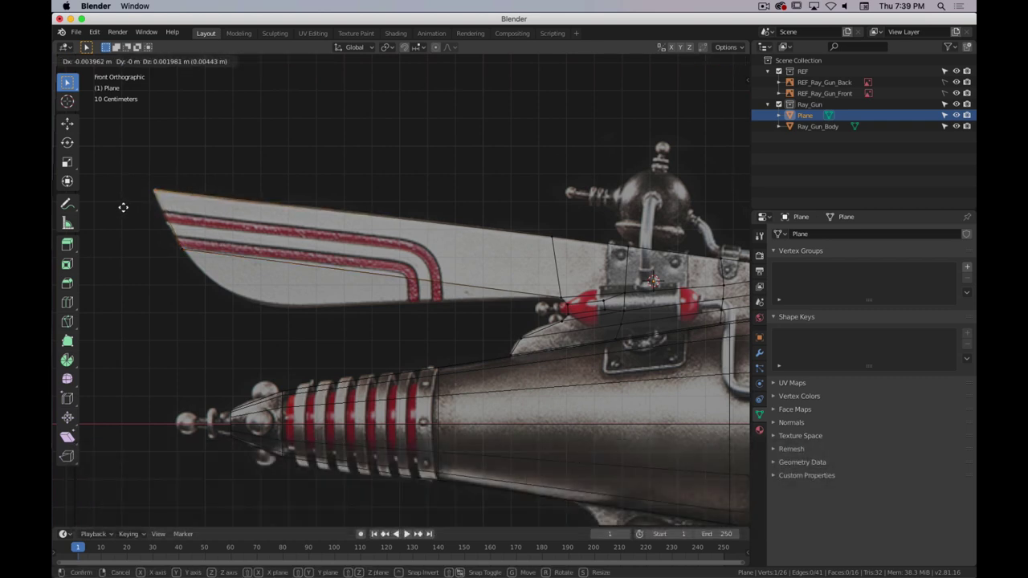
{"action": "left_click", "coordinate": [123, 207]}
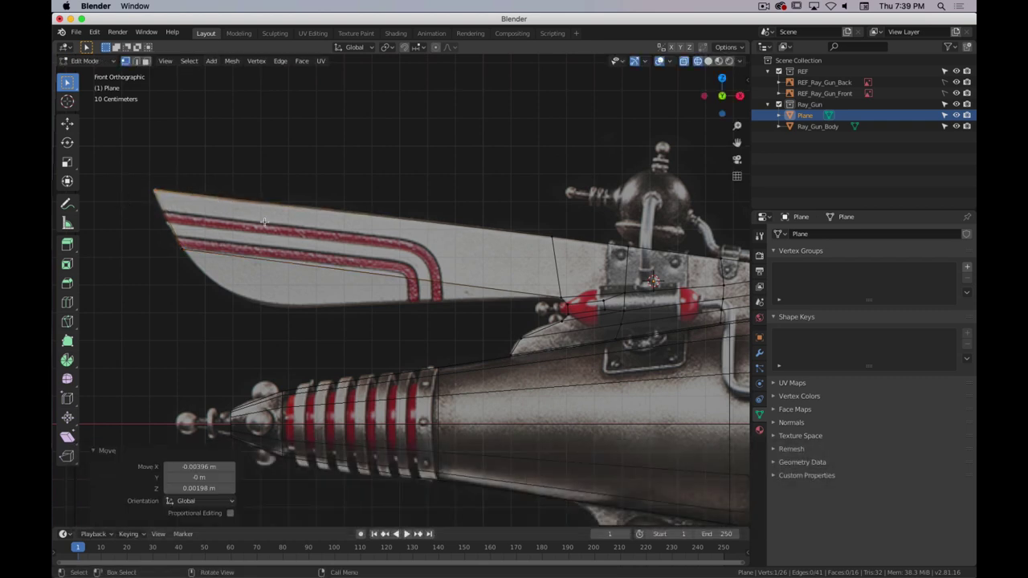
- Add one loop cut across the extruded wing section and slide it toward the tip at a factor of about -0.81
{"action": "key", "text": "ctrl+r"}
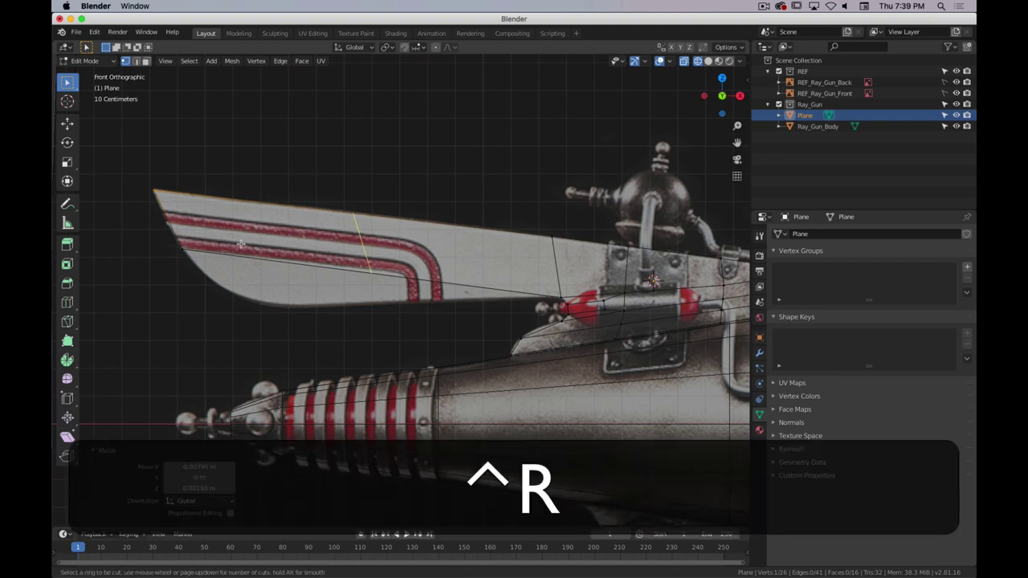
{"action": "left_click", "coordinate": [362, 242]}
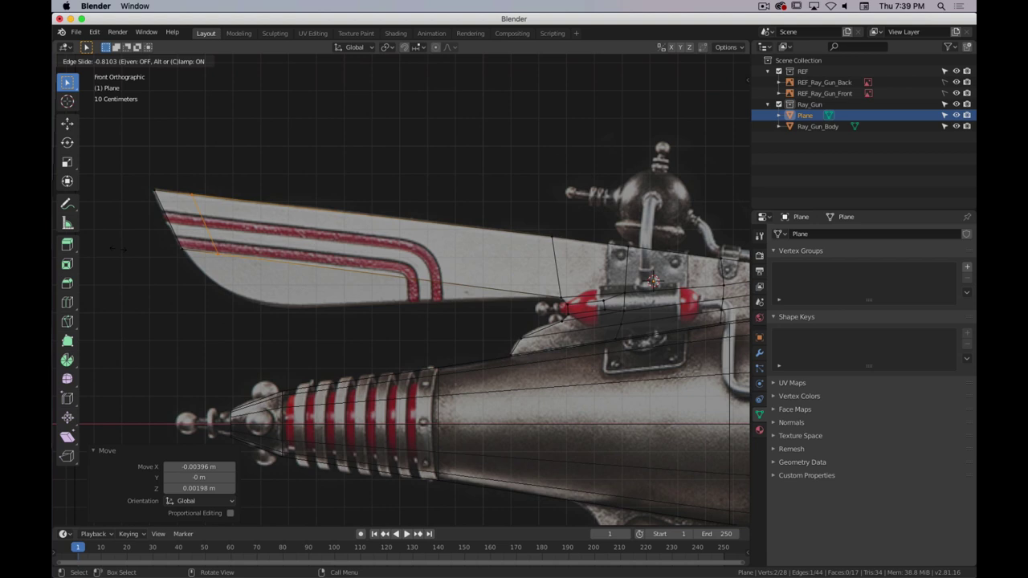
{"action": "left_click", "coordinate": [114, 248]}
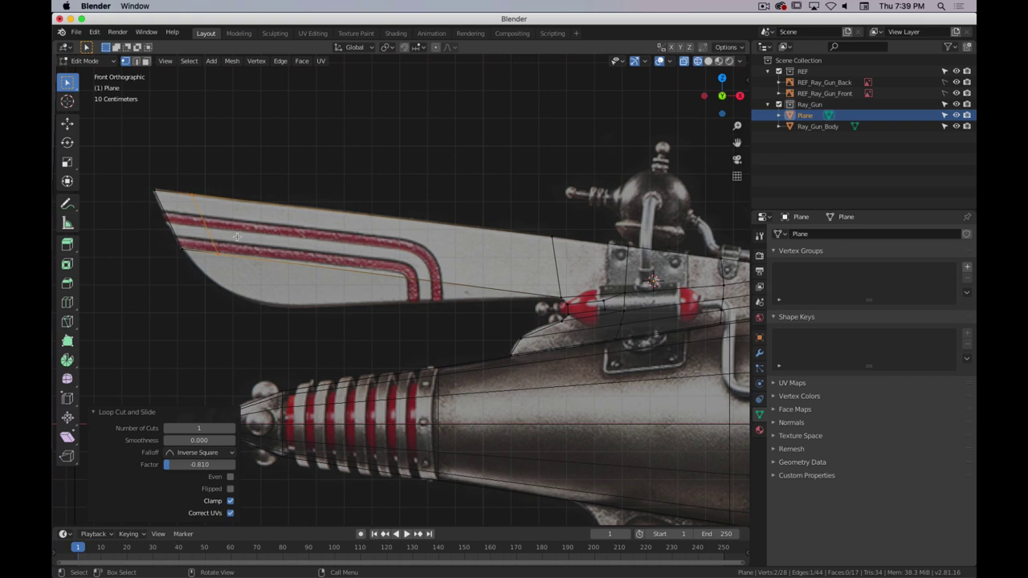
- Move the new loop cut's lower vertex and the tail edge's lower vertex onto the reference wing's curved lower rear outline
{"action": "left_click", "coordinate": [219, 269]}
{"action": "key", "text": "g"}
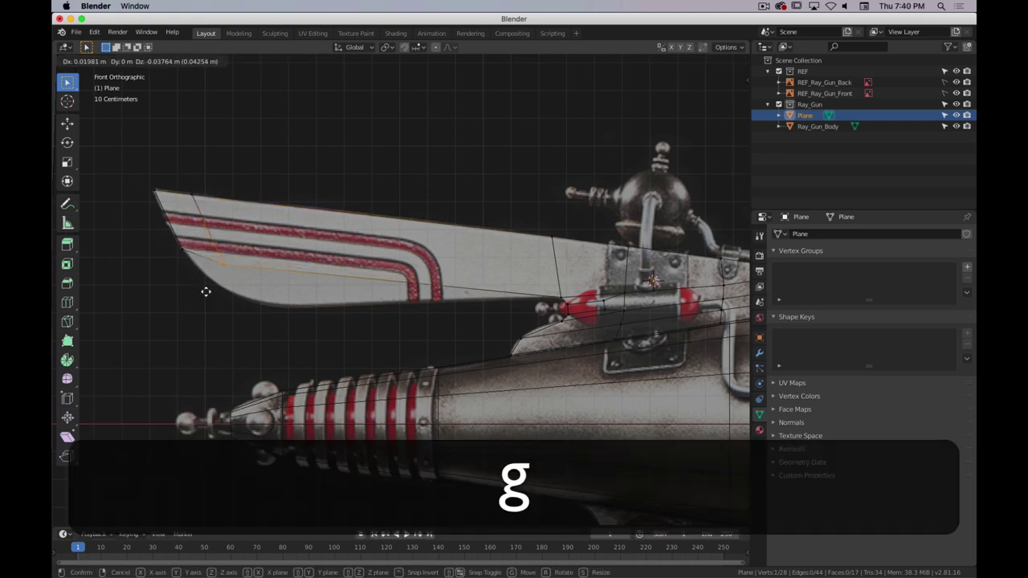
{"action": "left_click", "coordinate": [214, 310]}
{"action": "key", "text": "g"}
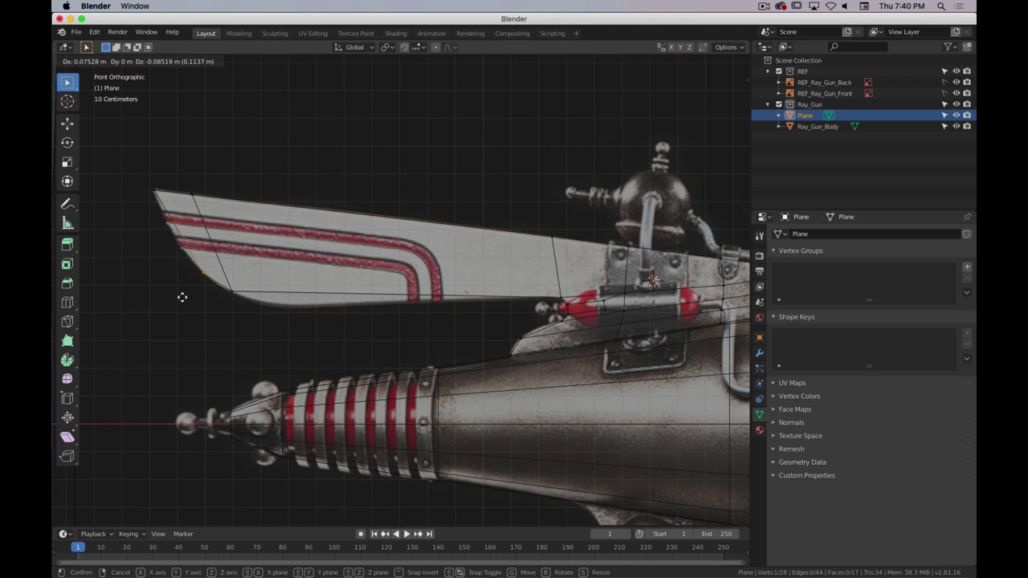
{"action": "left_click", "coordinate": [213, 297]}
{"action": "left_click", "coordinate": [212, 298]}
{"action": "key", "text": "g"}
{"action": "left_click", "coordinate": [213, 299]}
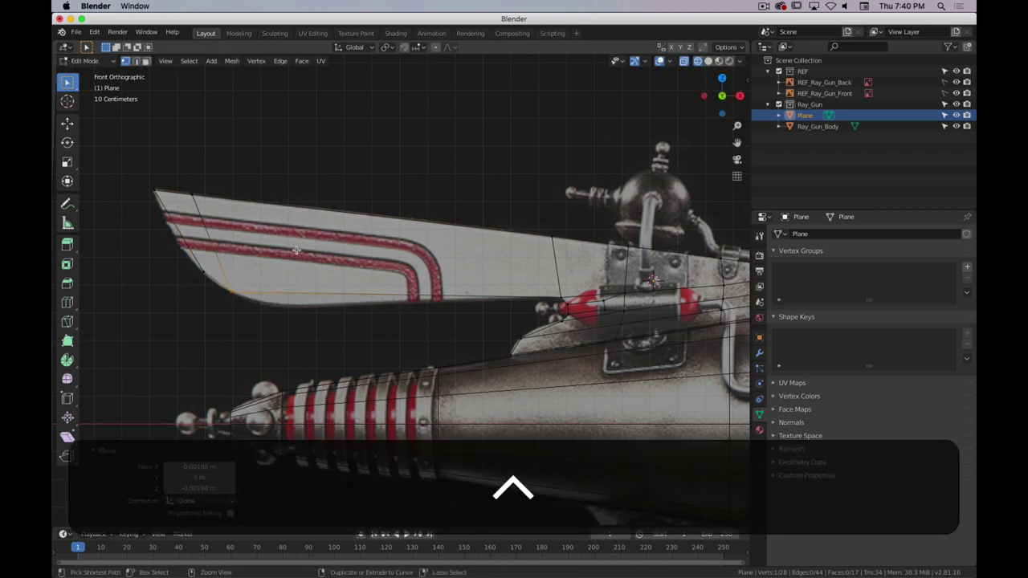
- Add a second loop cut near the wing's tail and move its lower vertex about 0.022 m in X and -0.052 m in Z onto the reference's lower outline
{"action": "key", "text": "ctrl+r"}
{"action": "left_click", "coordinate": [307, 221]}
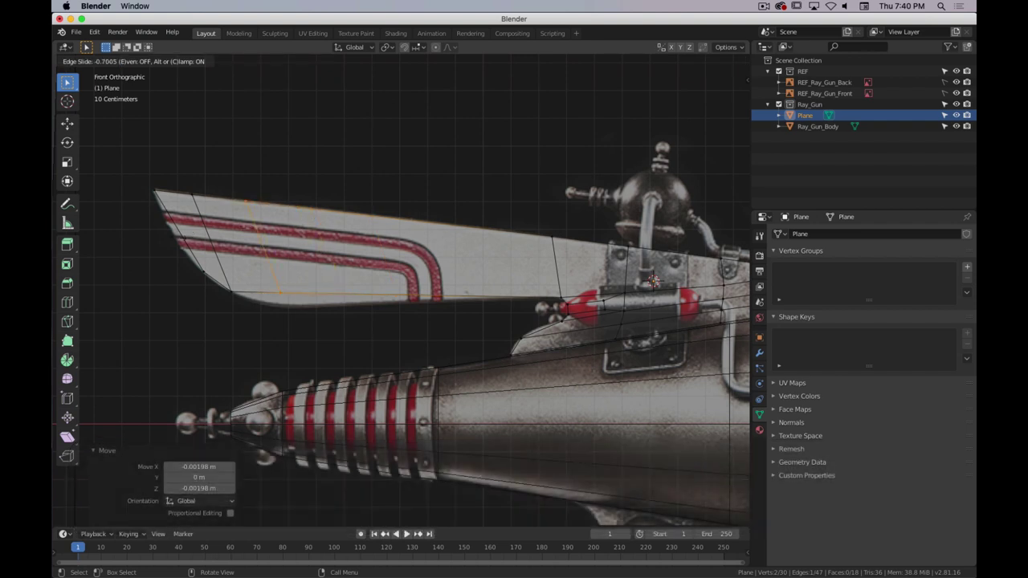
{"action": "left_click", "coordinate": [296, 255]}
{"action": "left_click", "coordinate": [281, 305]}
{"action": "key", "text": "g"}
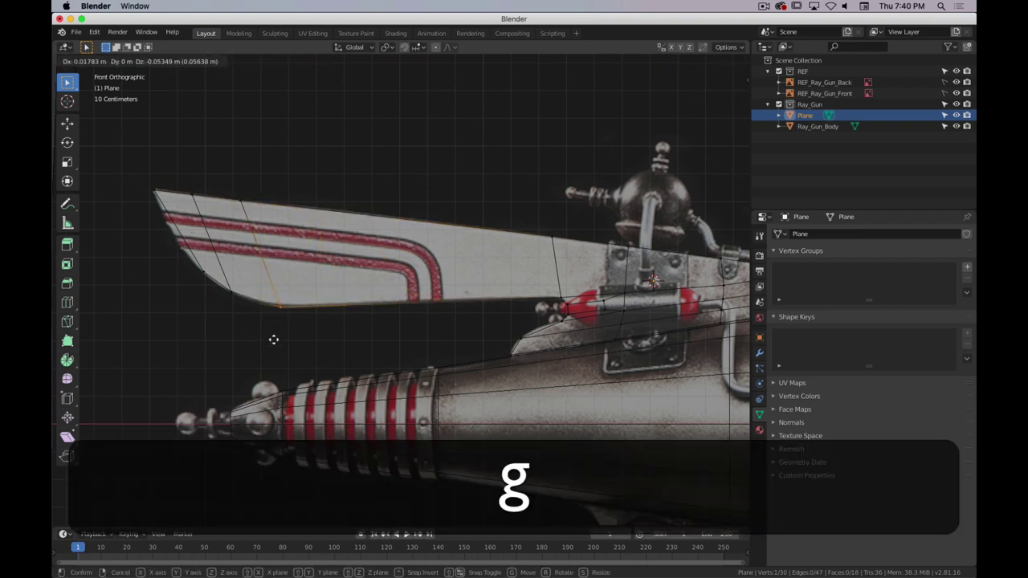
{"action": "left_click", "coordinate": [274, 339]}
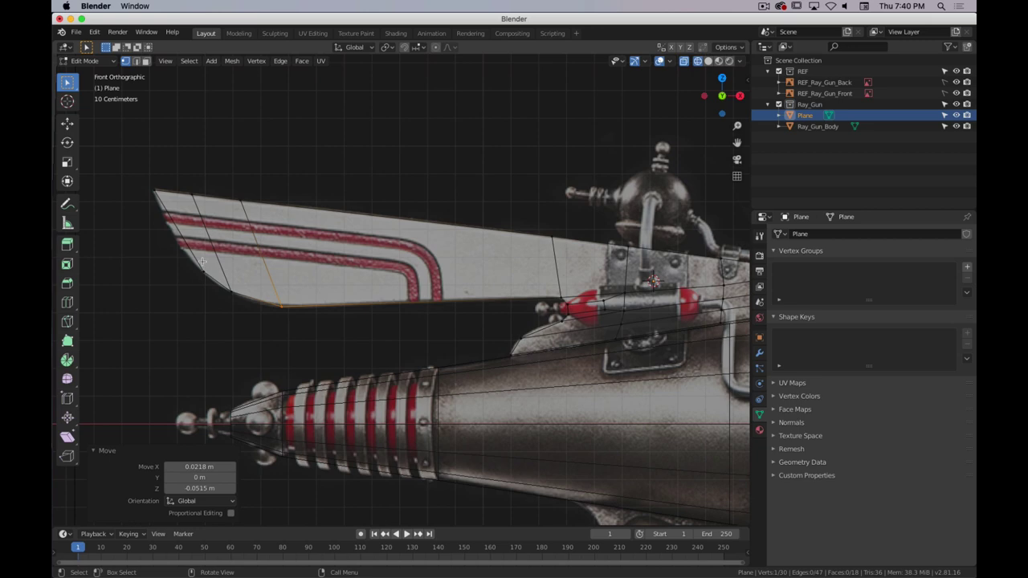
{"action": "scroll", "coordinate": [433, 274], "scroll_direction": "down", "scroll_amount": 5, "text": "shift"}
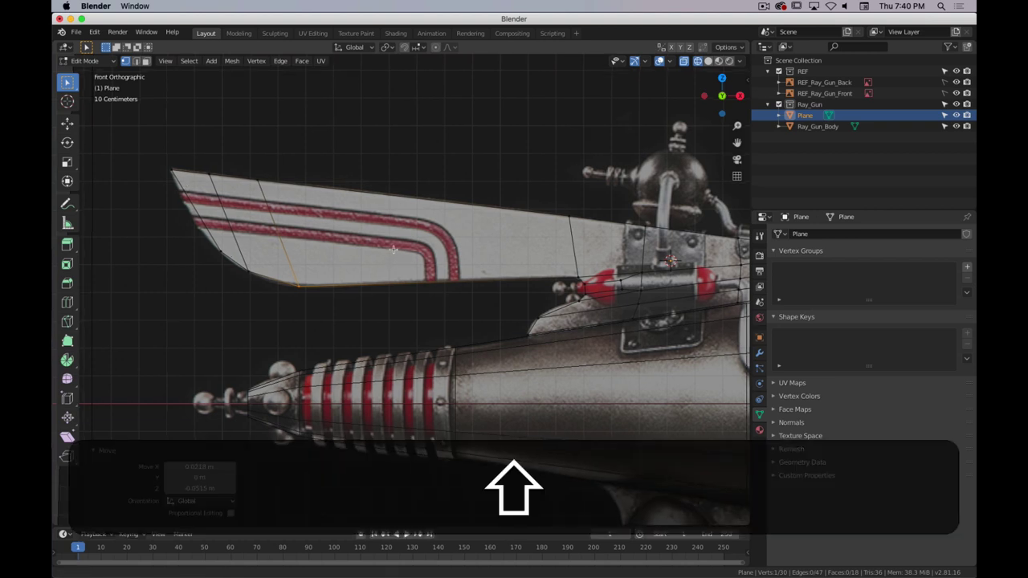
{"action": "scroll", "coordinate": [380, 264], "scroll_direction": "right", "scroll_amount": 5, "text": "shift"}
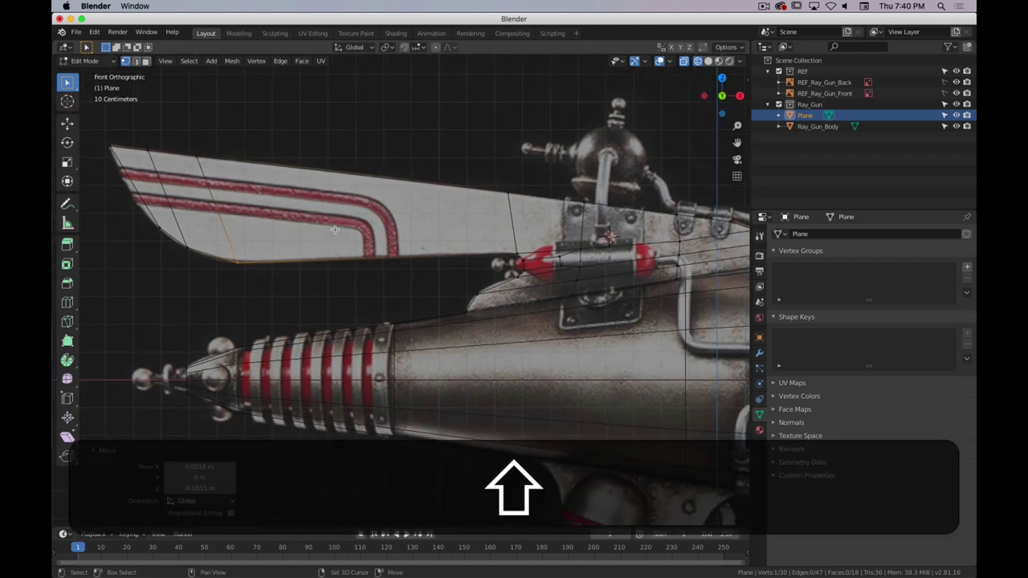
{"action": "scroll", "coordinate": [397, 131], "scroll_direction": "left", "scroll_amount": 5, "text": "shift"}
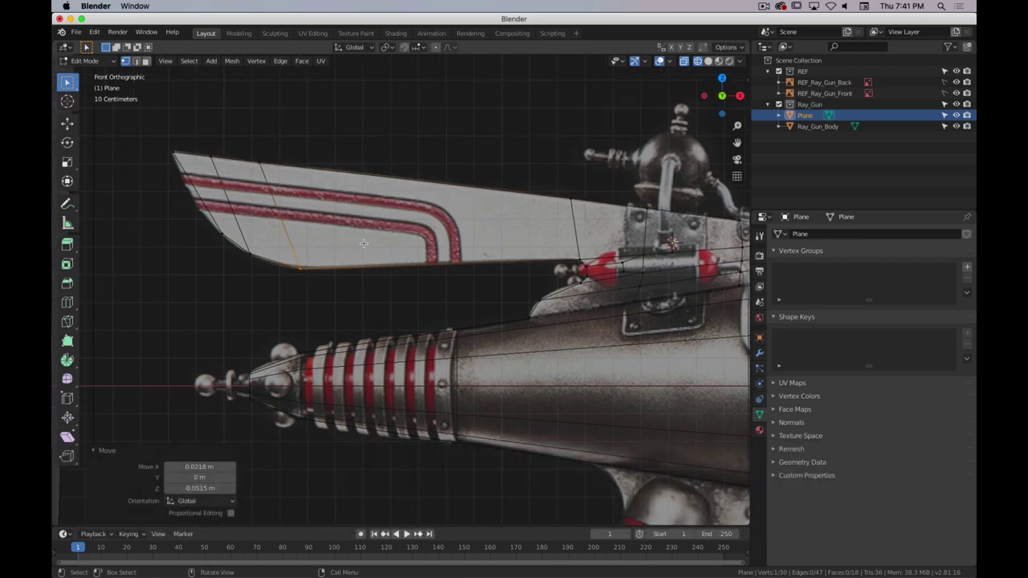
{"action": "scroll", "coordinate": [376, 222], "scroll_direction": "right", "scroll_amount": 5, "text": "shift"}
{"action": "scroll", "coordinate": [376, 223], "scroll_direction": "right", "scroll_amount": 5, "text": "shift"}
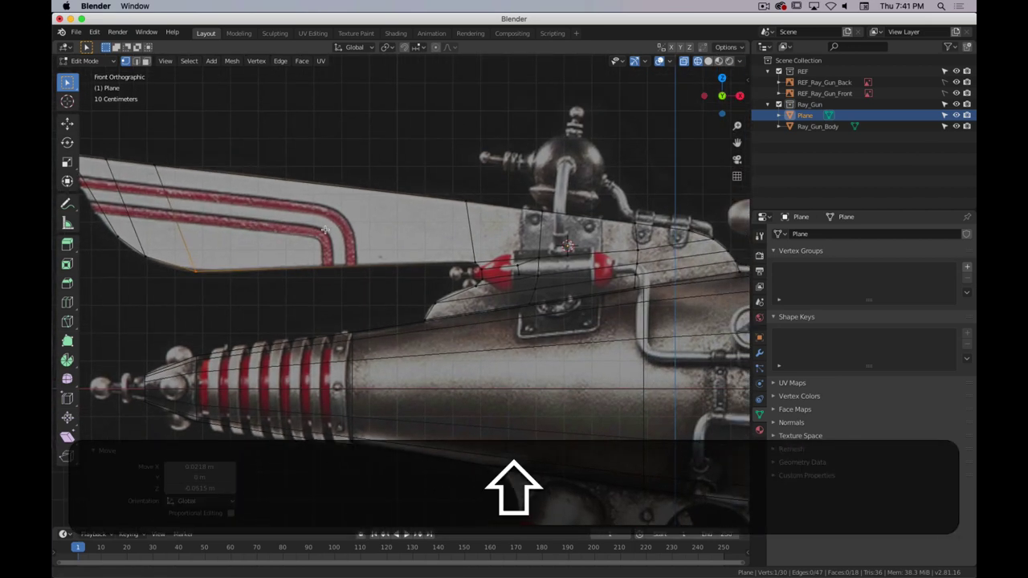
{"action": "middle_click_drag", "start_coordinate": [347, 217], "coordinate": [327, 199], "text": "shift"}
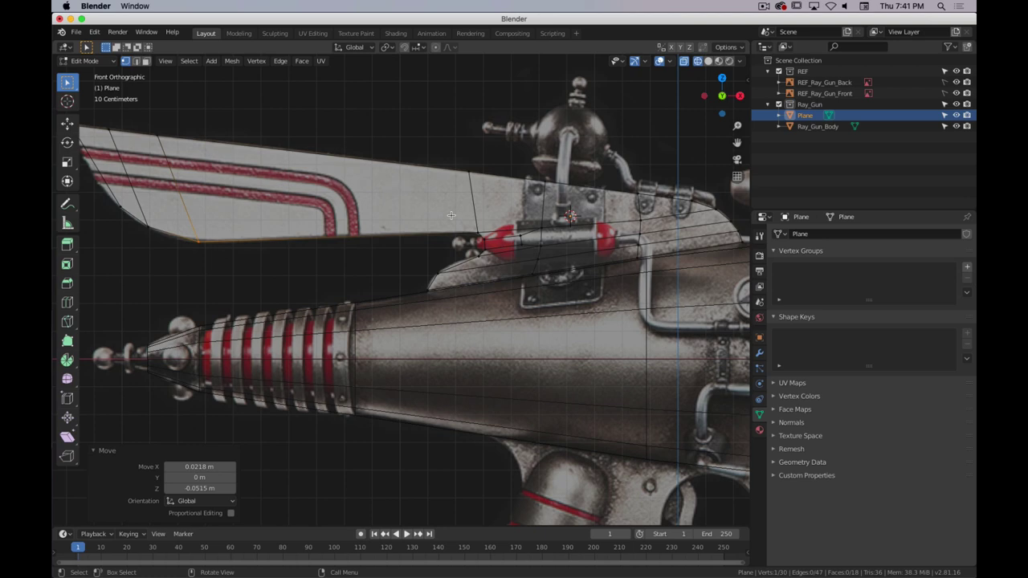
- Switch the viewport to solid shading and resume editing the fin plane's mesh in a perspective view
{"action": "key", "text": "Tab"}
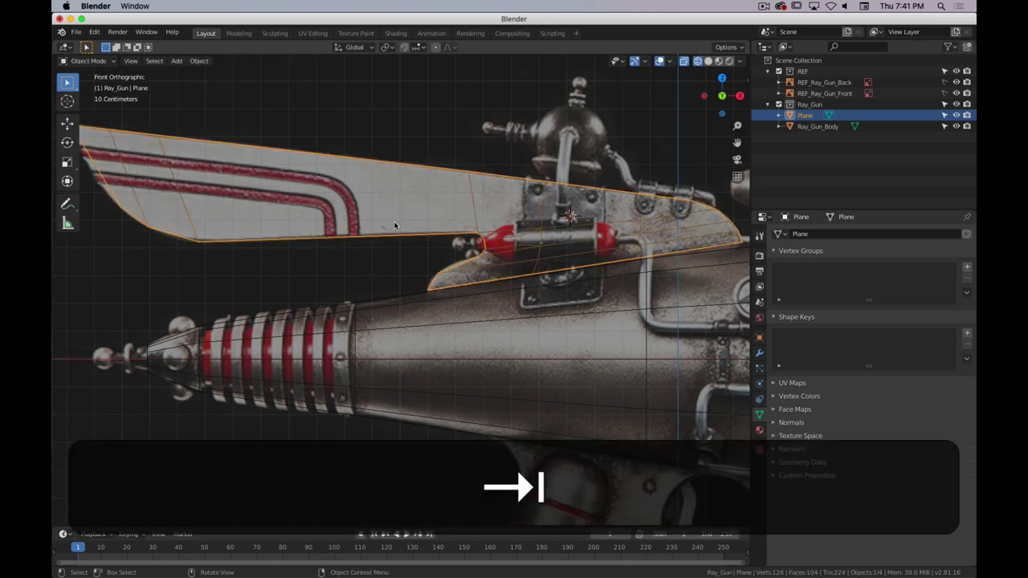
{"action": "key", "text": "z"}
{"action": "mouse_move", "coordinate": [594, 210]}
{"action": "middle_mouse_down"}
{"action": "mouse_move", "coordinate": [469, 225]}
{"action": "mouse_move", "coordinate": [555, 228]}
{"action": "mouse_move", "coordinate": [589, 278]}
{"action": "mouse_move", "coordinate": [477, 257]}
{"action": "mouse_move", "coordinate": [563, 264]}
{"action": "mouse_move", "coordinate": [535, 262]}
{"action": "middle_mouse_up"}
{"action": "key", "text": "Tab"}
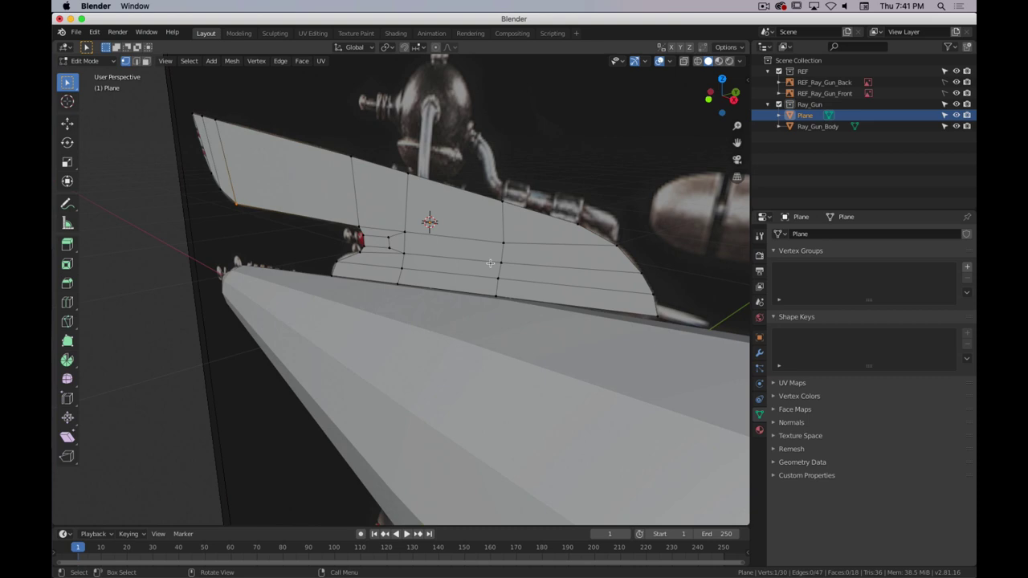
- Move the whole fin mesh -0.04 m along Y, off the gun body's centre line
{"action": "key", "text": "a"}
{"action": "key", "text": "KP_3"}
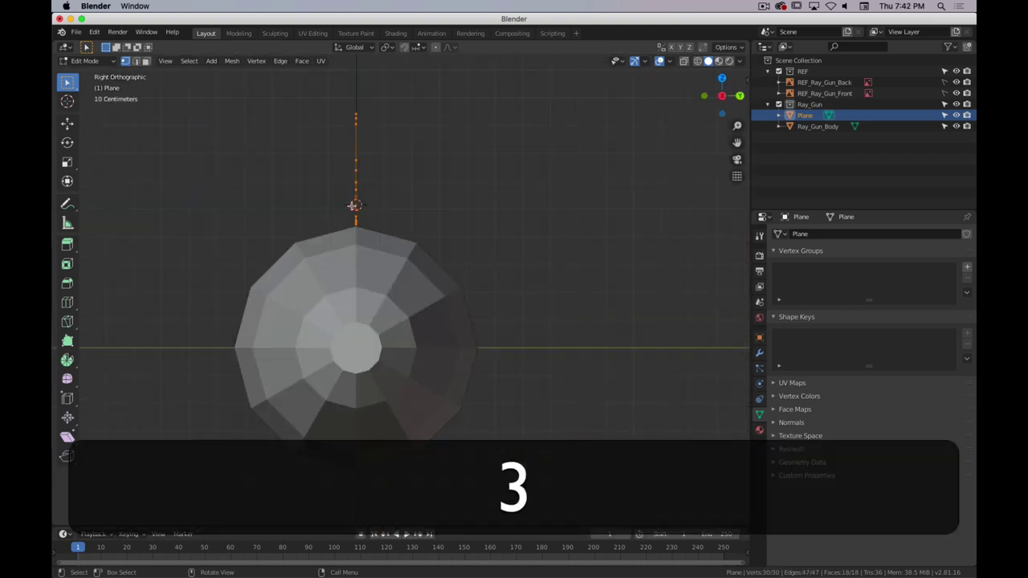
{"action": "scroll", "coordinate": [489, 265], "scroll_direction": "up", "scroll_amount": 3}
{"action": "middle_click_drag", "start_coordinate": [335, 177], "coordinate": [514, 333], "text": "shift"}
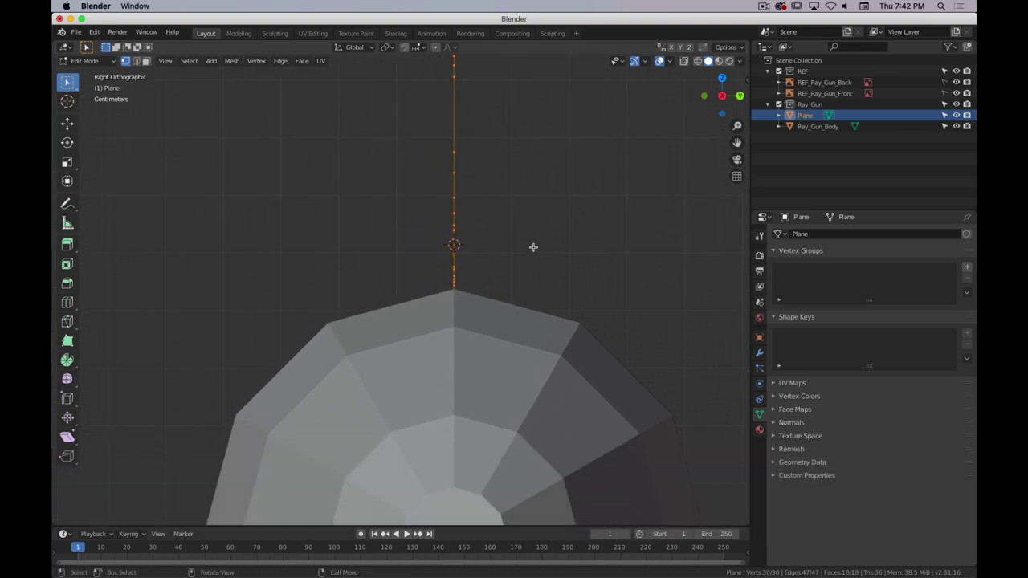
{"action": "key", "text": "g"}
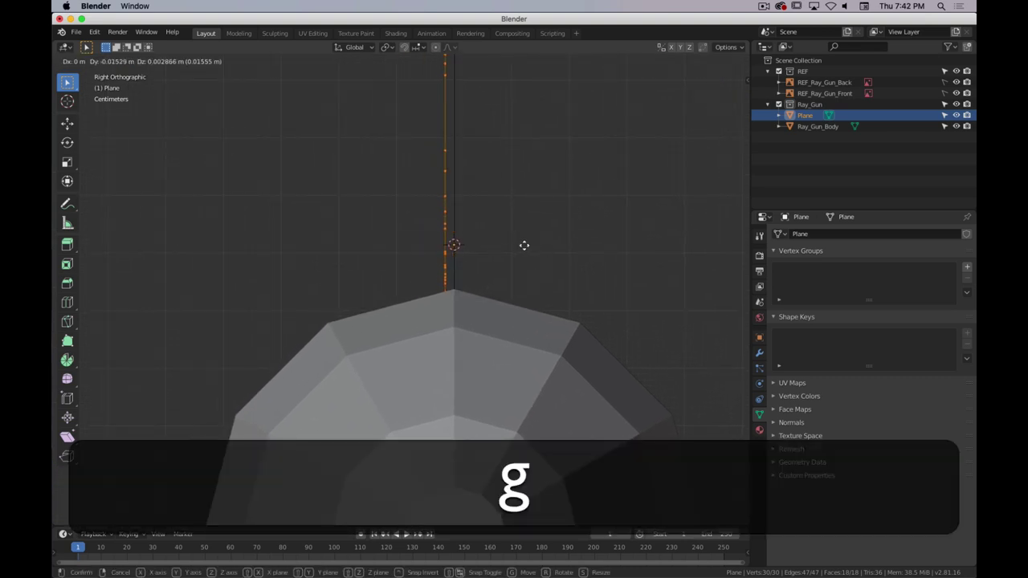
{"action": "key", "text": "y"}
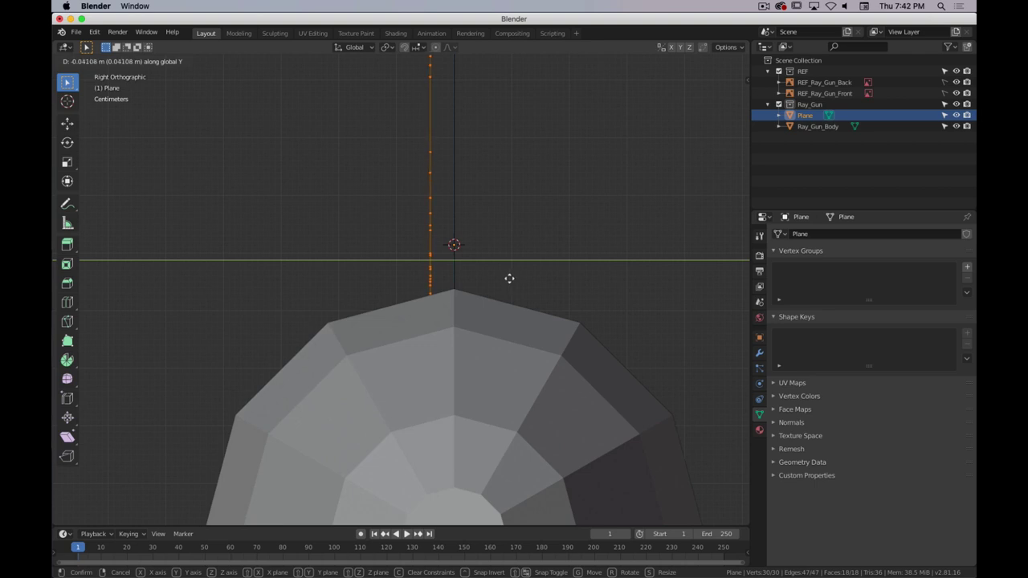
{"action": "key", "text": "ctrl"}
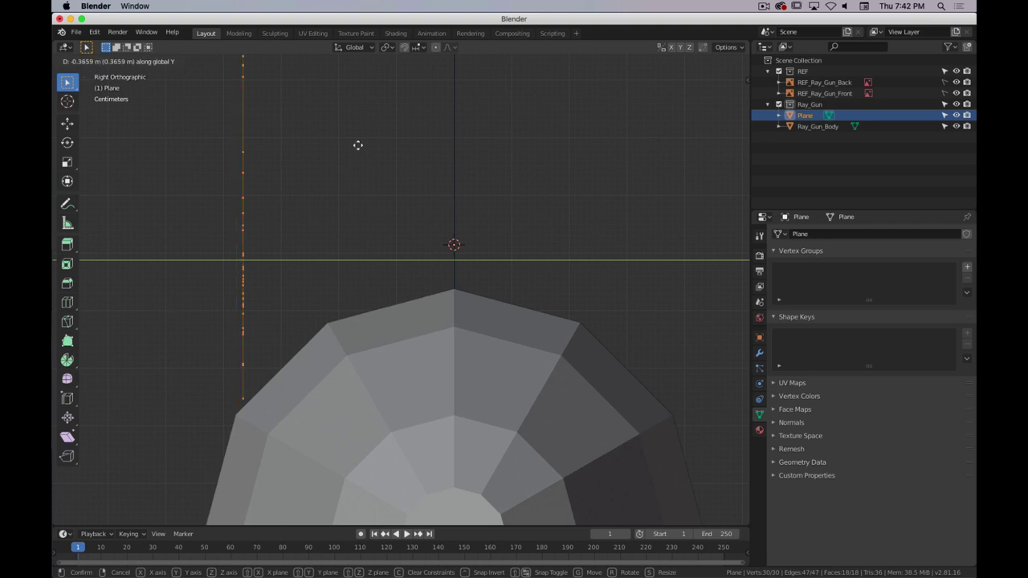
{"action": "key", "text": "ctrl"}
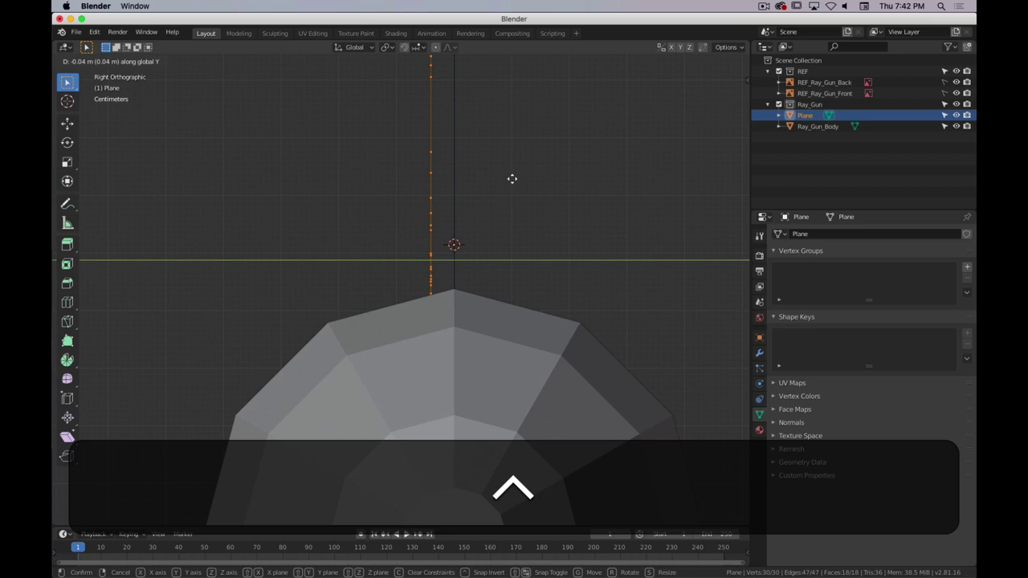
{"action": "left_click", "coordinate": [512, 178]}
- Add a Mirror modifier to the fin plane, mirroring across Y instead of X with clipping enabled
{"action": "middle_click_drag", "start_coordinate": [377, 196], "coordinate": [484, 245]}
{"action": "key", "text": "shift"}
{"action": "scroll", "coordinate": [365, 233], "scroll_direction": "down", "scroll_amount": 3}
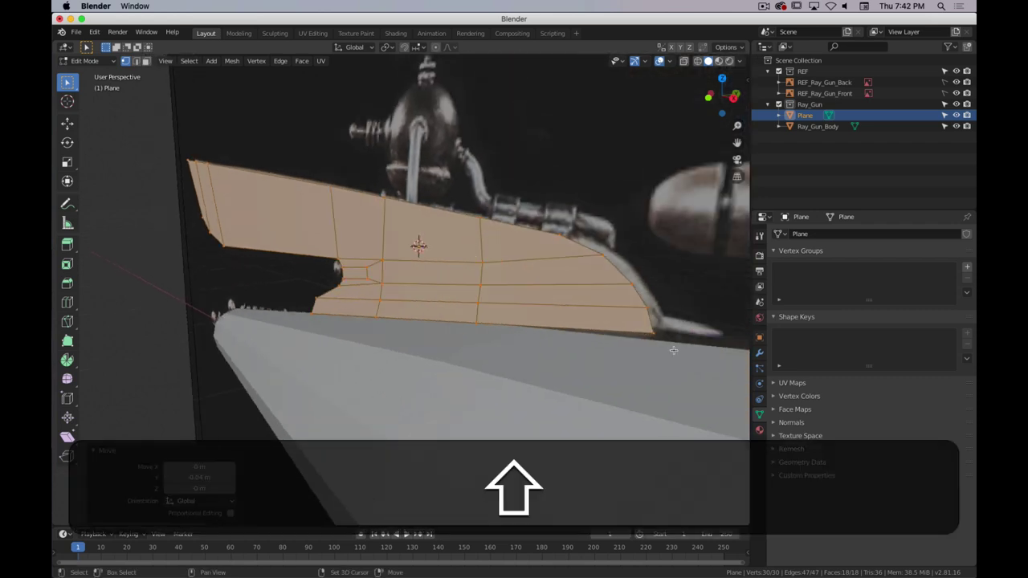
{"action": "left_click", "coordinate": [759, 354]}
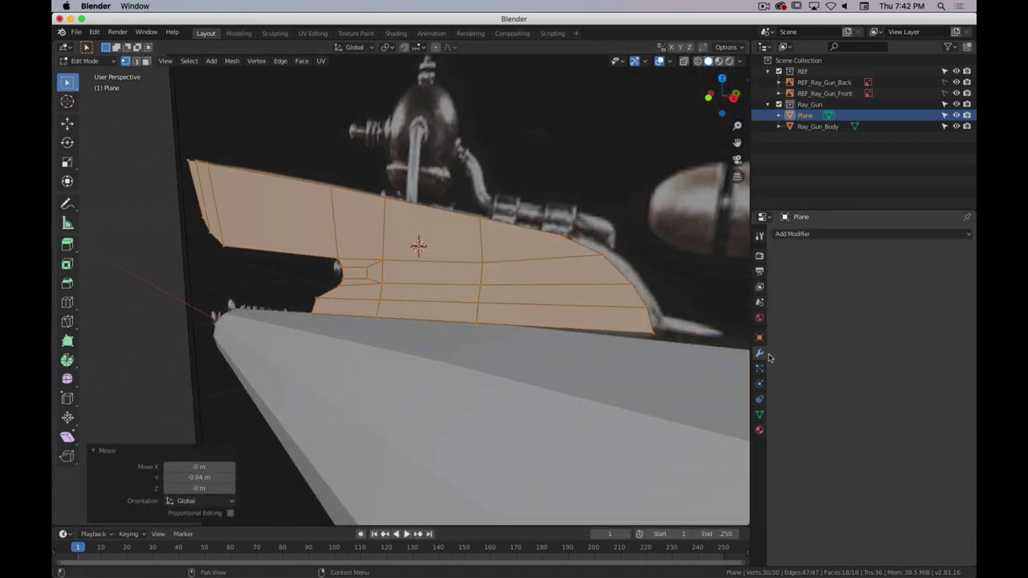
{"action": "left_click", "coordinate": [805, 235]}
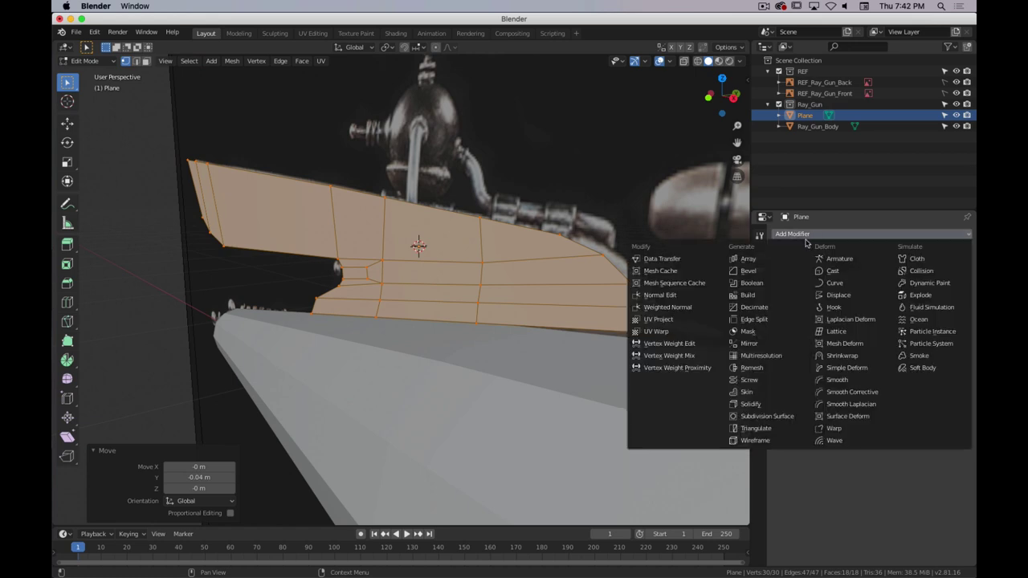
{"action": "left_click", "coordinate": [750, 344]}
{"action": "middle_click_drag", "start_coordinate": [674, 330], "coordinate": [645, 318]}
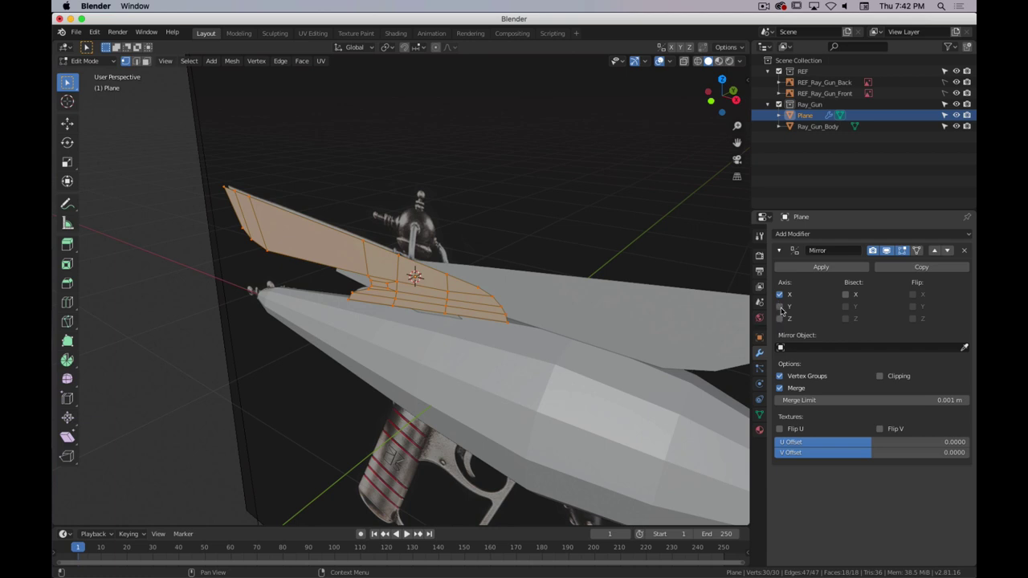
{"action": "left_click", "coordinate": [780, 296]}
{"action": "left_click", "coordinate": [780, 307]}
{"action": "middle_click_drag", "start_coordinate": [563, 265], "coordinate": [438, 256]}
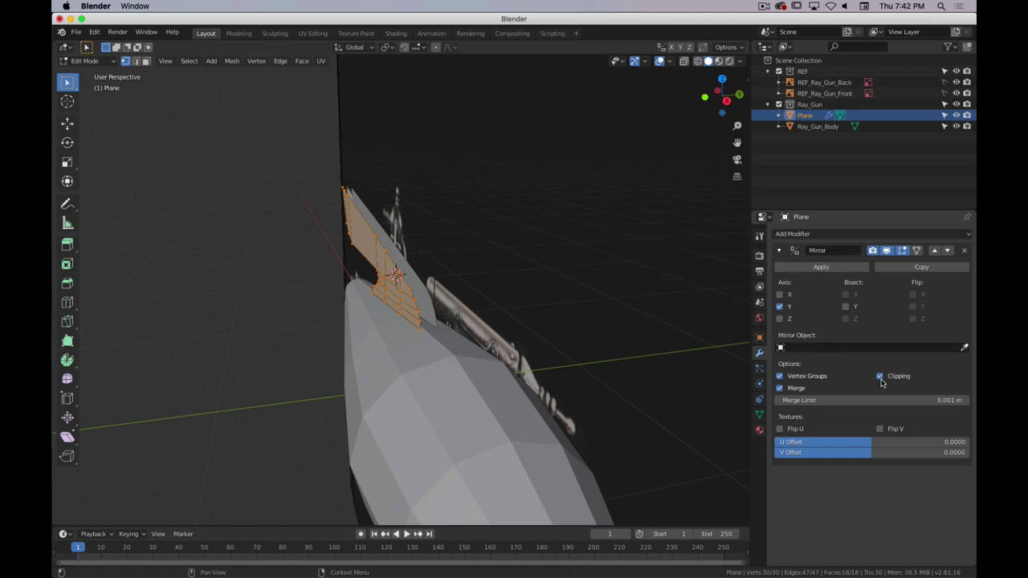
{"action": "left_click", "coordinate": [778, 250]}
- Select the fin's complete outer border edges, covering the top, tail, wing underside, slot, base and curved front
{"action": "scroll", "coordinate": [345, 252], "scroll_direction": "up", "scroll_amount": 3}
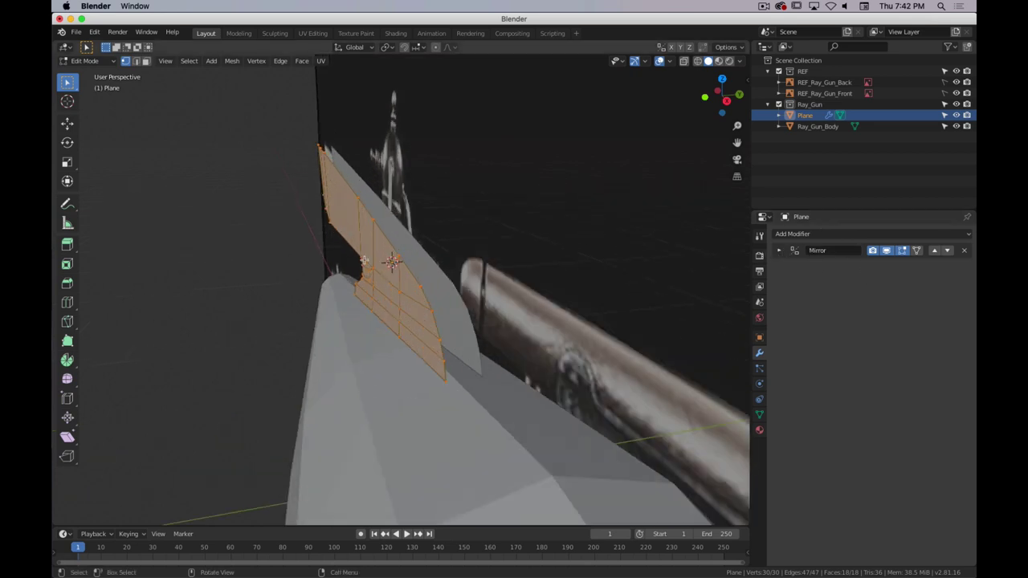
{"action": "key", "text": "2"}
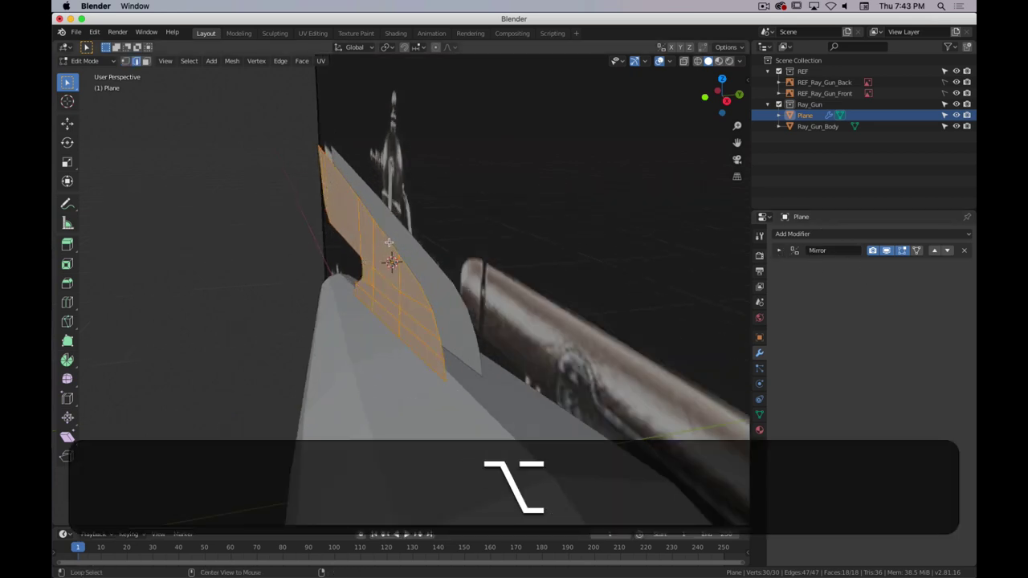
{"action": "left_click", "coordinate": [385, 253], "text": "alt"}
{"action": "left_click", "coordinate": [435, 325], "text": "alt+shift"}
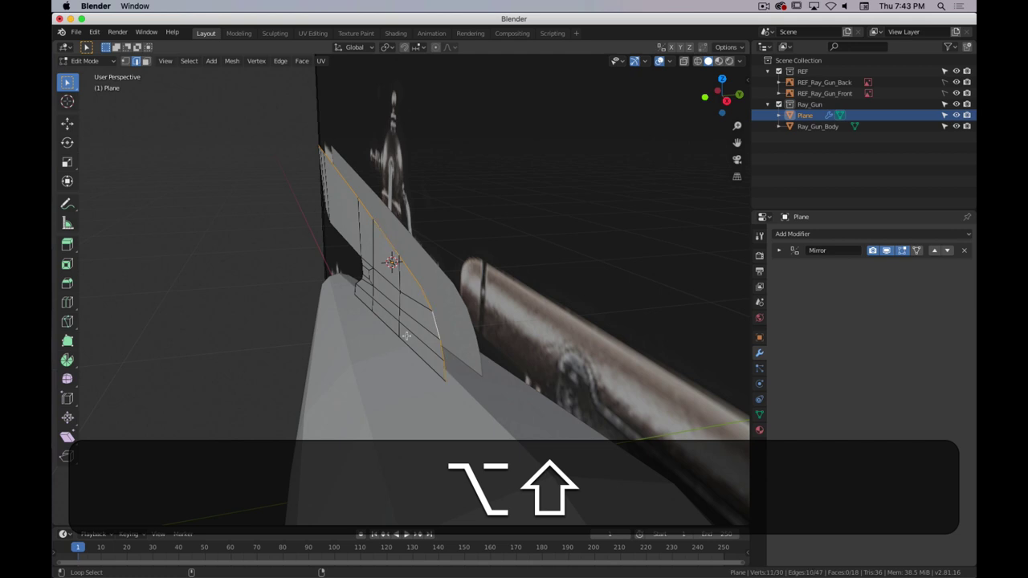
{"action": "left_click", "coordinate": [409, 346], "text": "alt+shift"}
{"action": "middle_click_drag", "start_coordinate": [409, 345], "coordinate": [344, 314]}
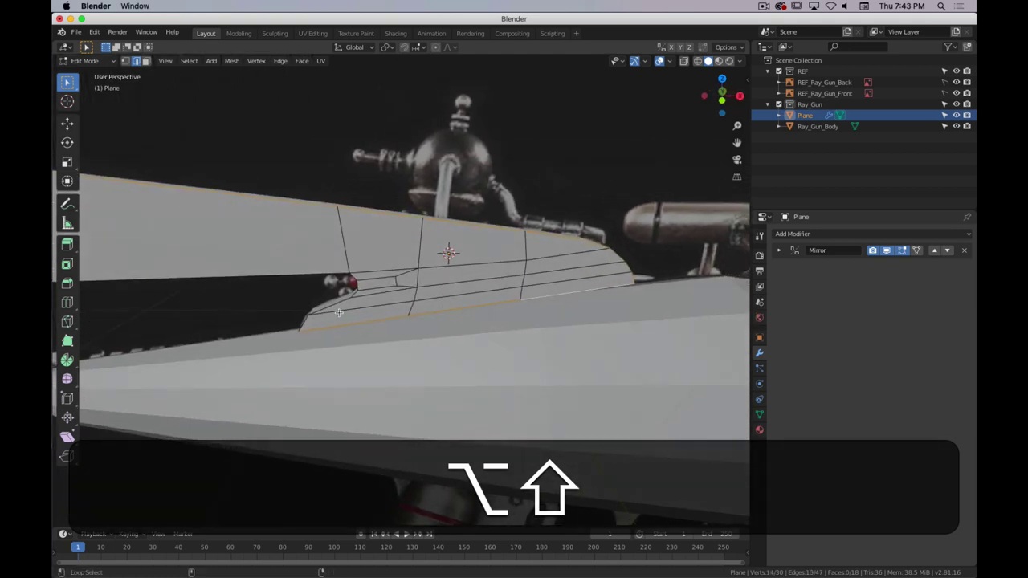
{"action": "left_click", "coordinate": [333, 306], "text": "alt+shift"}
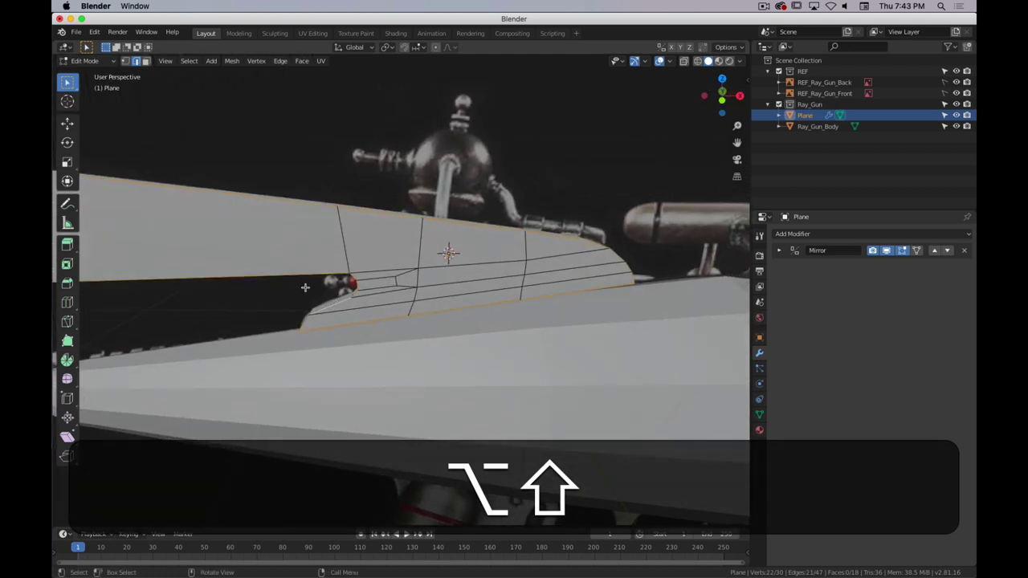
{"action": "middle_click_drag", "start_coordinate": [209, 229], "coordinate": [183, 268]}
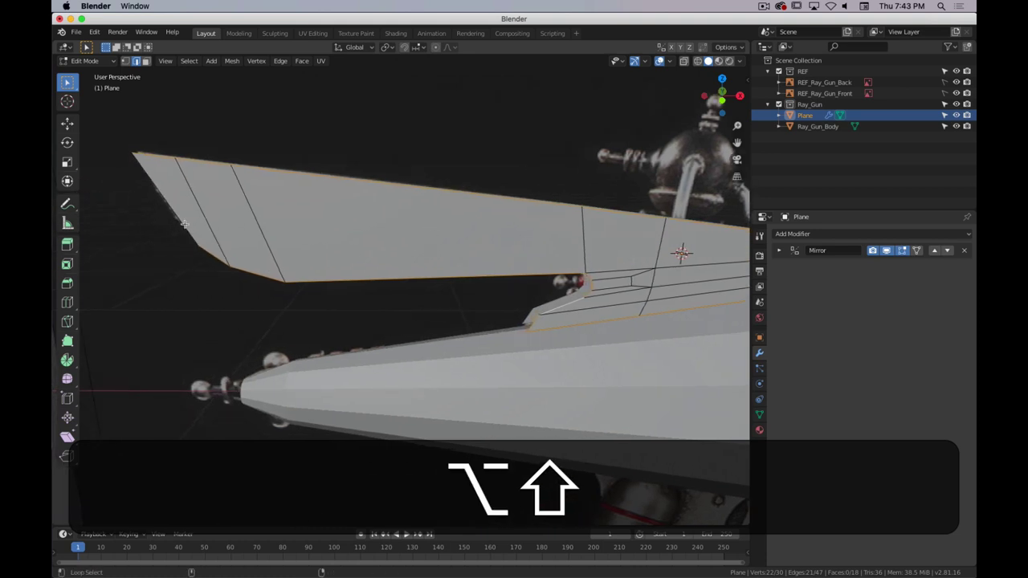
{"action": "left_click", "coordinate": [507, 195], "text": "alt"}
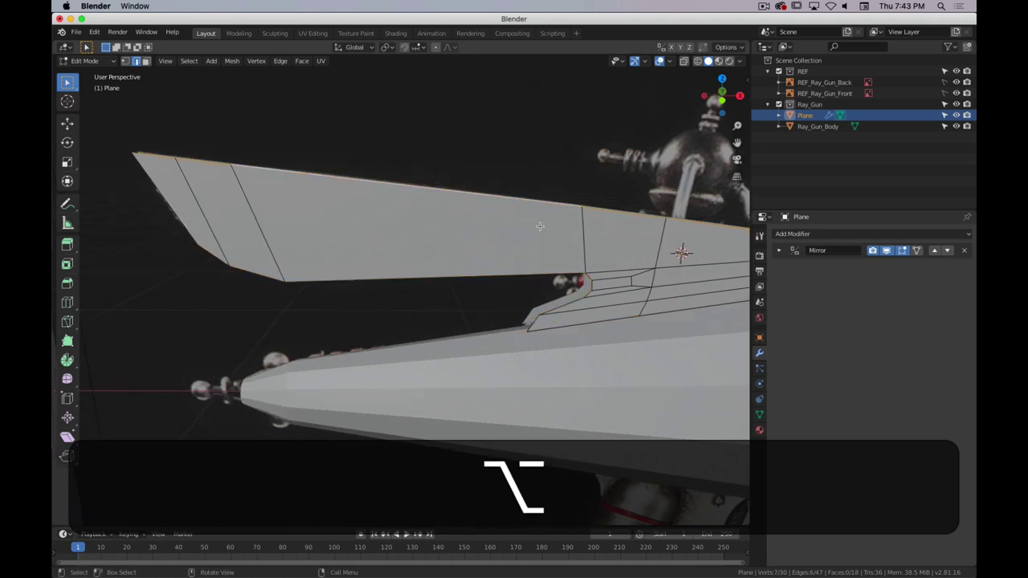
{"action": "middle_click", "coordinate": [540, 227], "text": "alt"}
{"action": "middle_click_drag", "start_coordinate": [539, 225], "coordinate": [607, 285]}
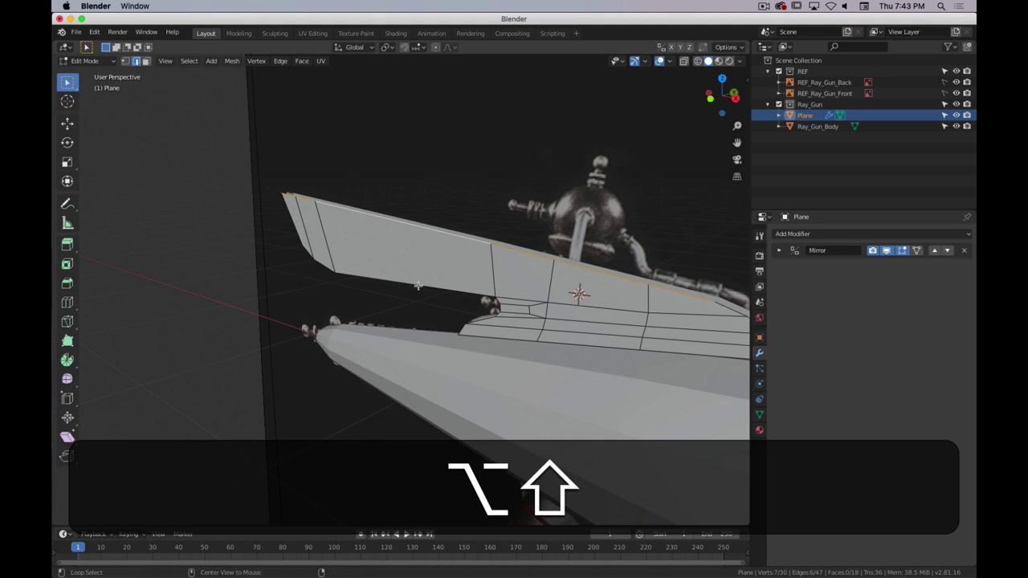
{"action": "left_click", "coordinate": [376, 283], "text": "alt+shift"}
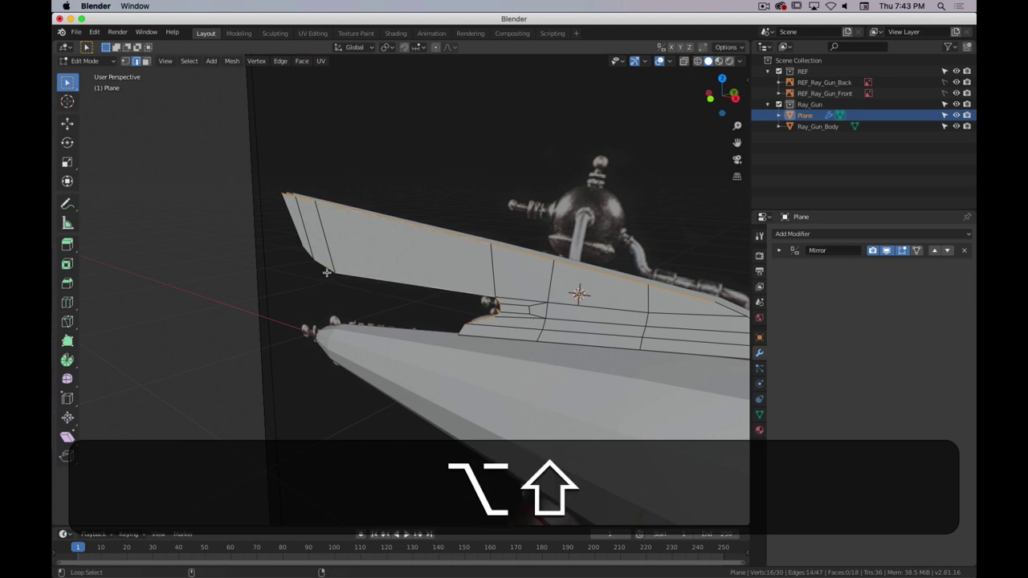
{"action": "left_click", "coordinate": [516, 339], "text": "alt+shift"}
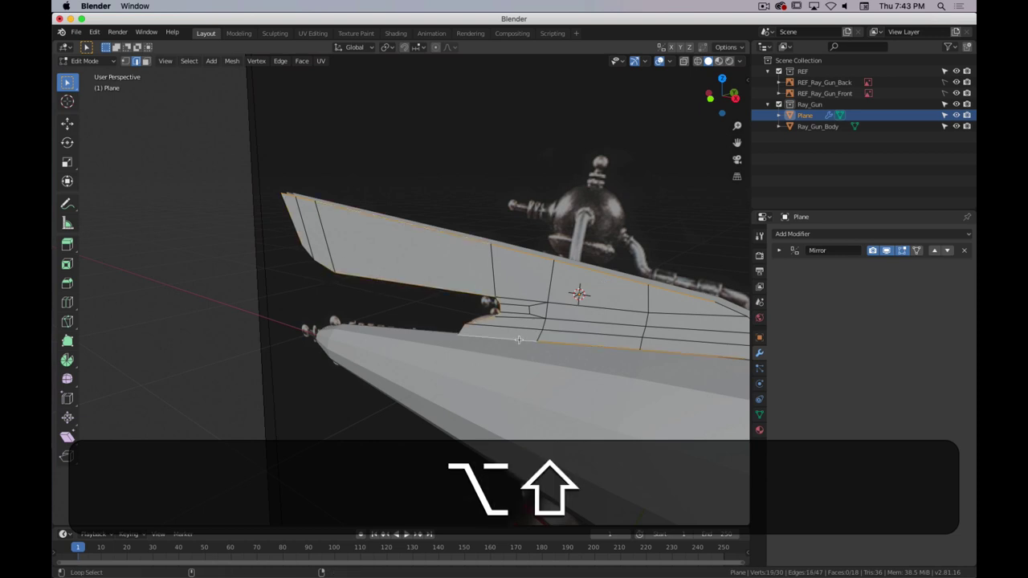
{"action": "left_click", "coordinate": [624, 332], "text": "alt+shift"}
- Extrude the selected border edges along Y until they clip at the mirror plane, closing the fin's thickness, and leave mesh editing
{"action": "middle_click_drag", "start_coordinate": [624, 332], "coordinate": [538, 300]}
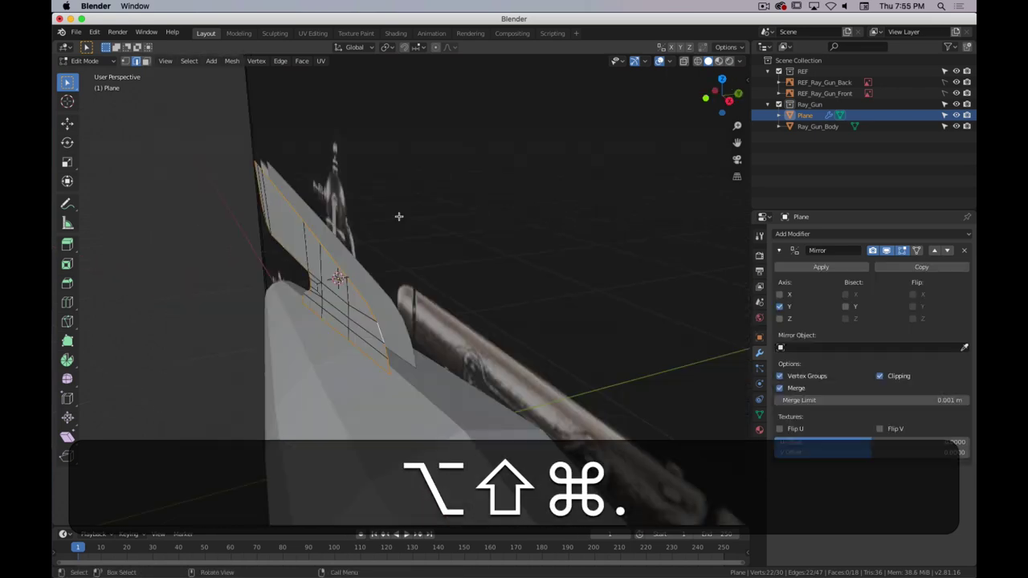
{"action": "key", "text": "super+period"}
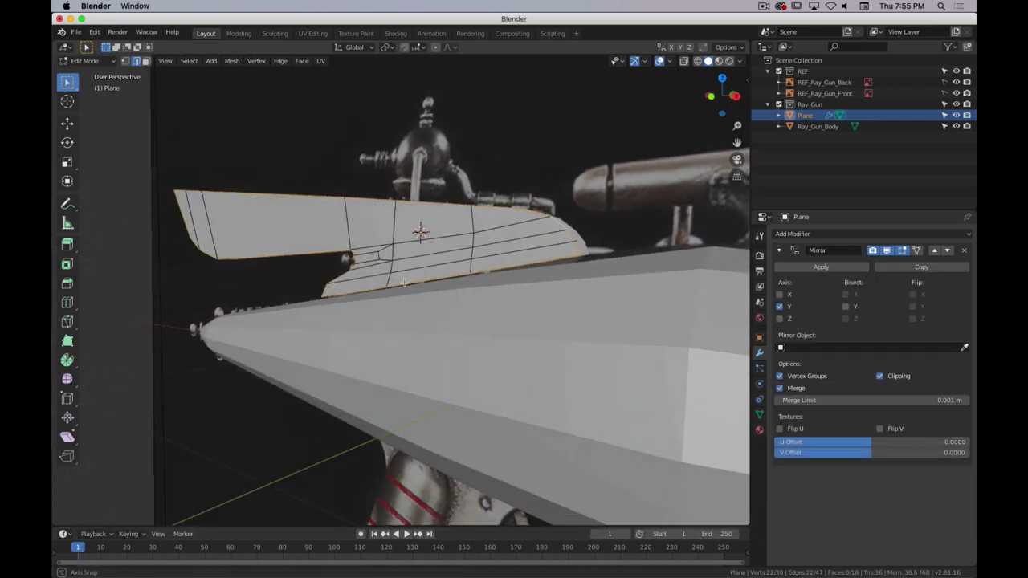
{"action": "middle_click_drag", "start_coordinate": [404, 283], "coordinate": [435, 285]}
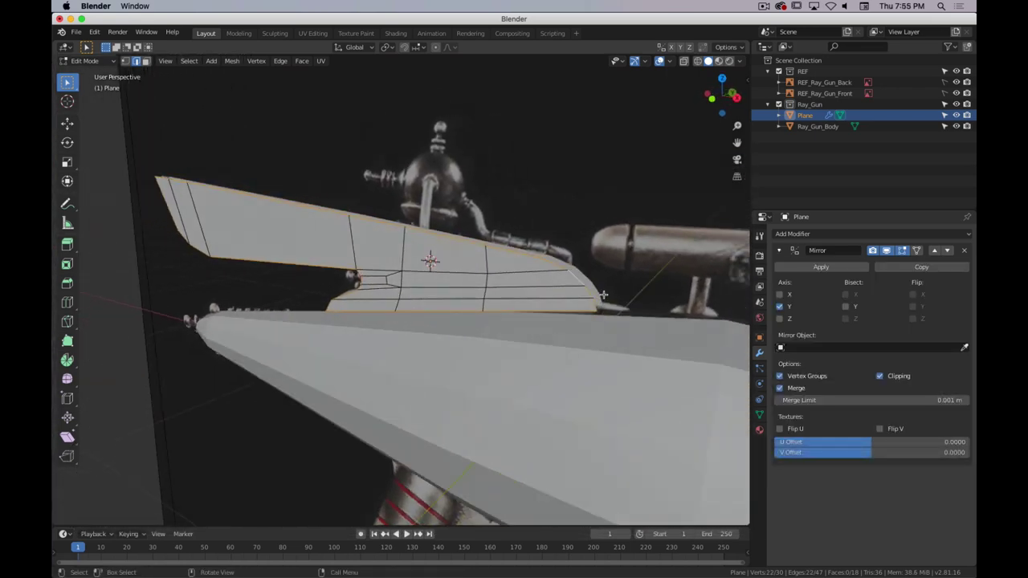
{"action": "middle_click_drag", "start_coordinate": [606, 295], "coordinate": [523, 307]}
{"action": "key", "text": "e"}
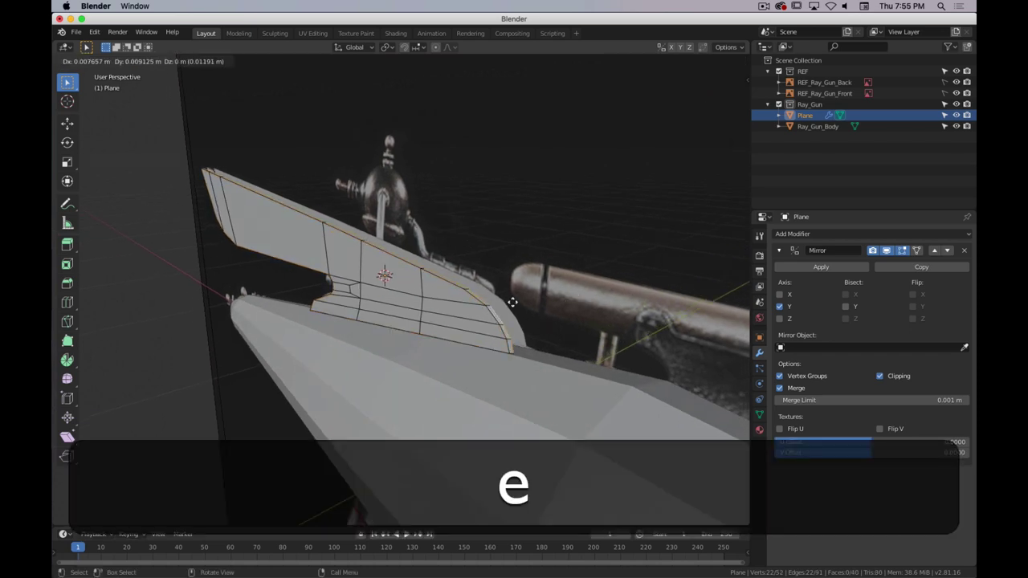
{"action": "key", "text": "y"}
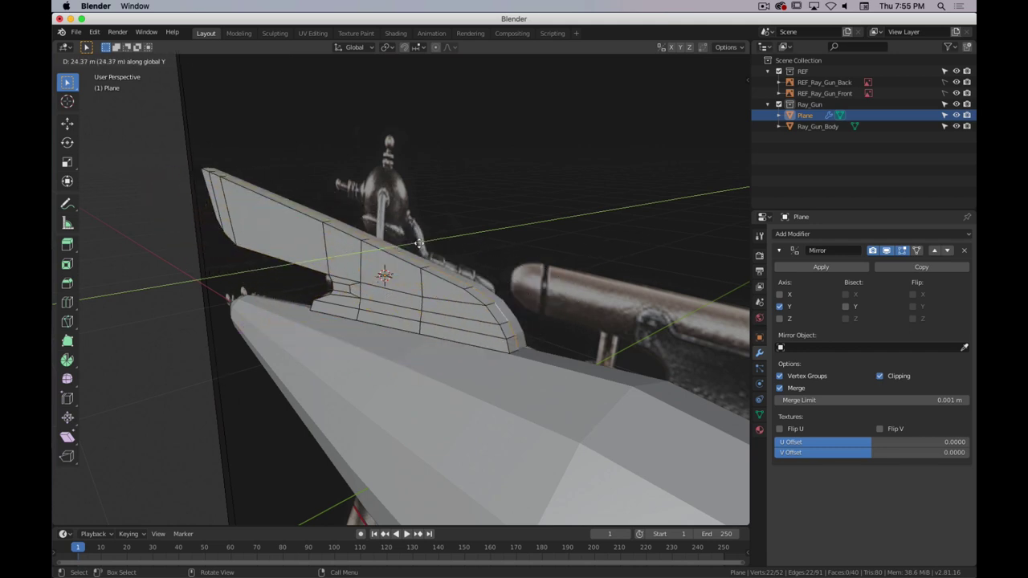
{"action": "left_click", "coordinate": [465, 233]}
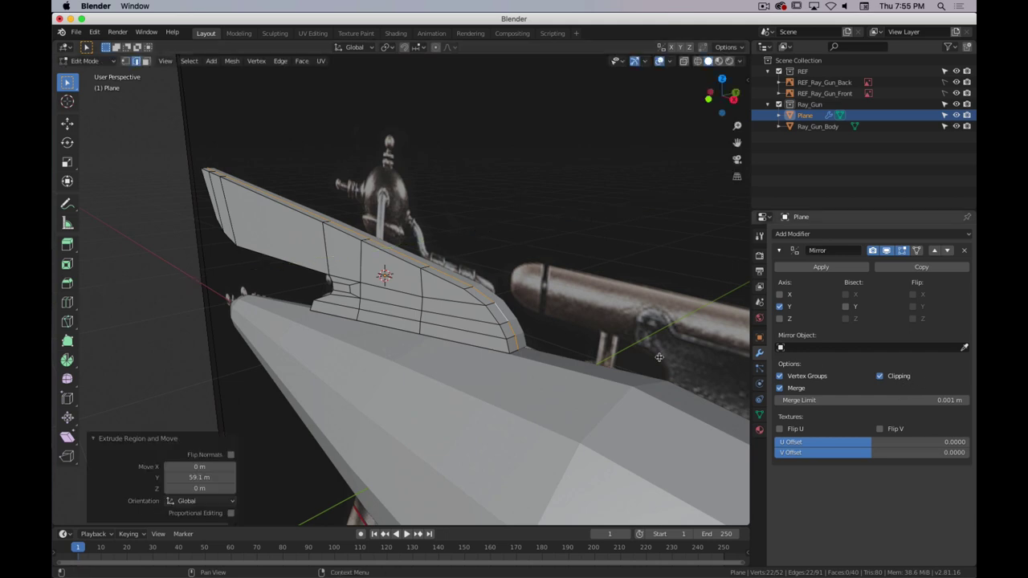
{"action": "middle_click_drag", "start_coordinate": [311, 319], "coordinate": [494, 320]}
{"action": "key", "text": "Tab"}
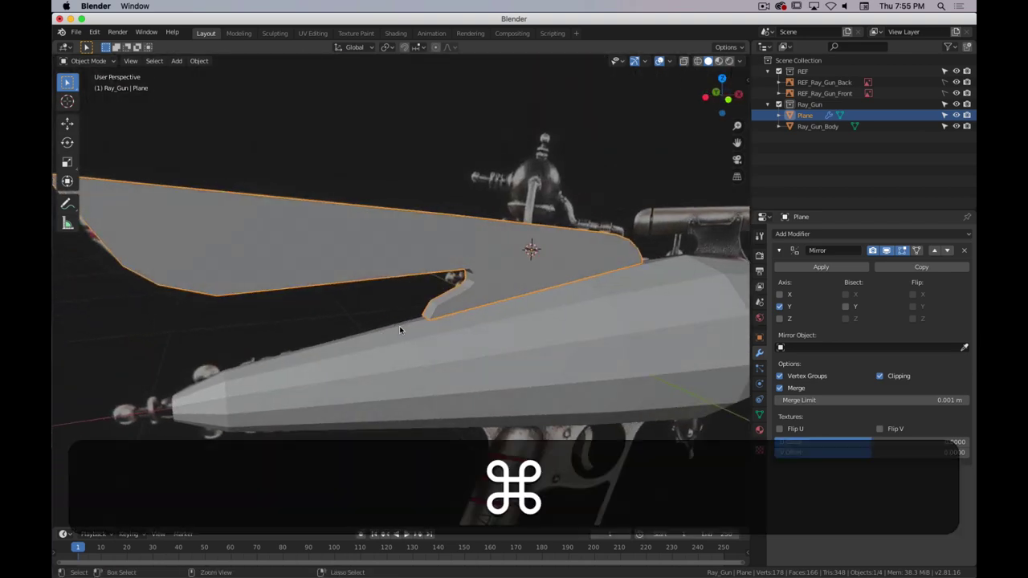
- Place the 3D cursor on the reference's upper scope tube in front view, about X 0.72 m and Z 0.62 m, and show its coordinates
{"action": "key", "text": "shift+super+period"}
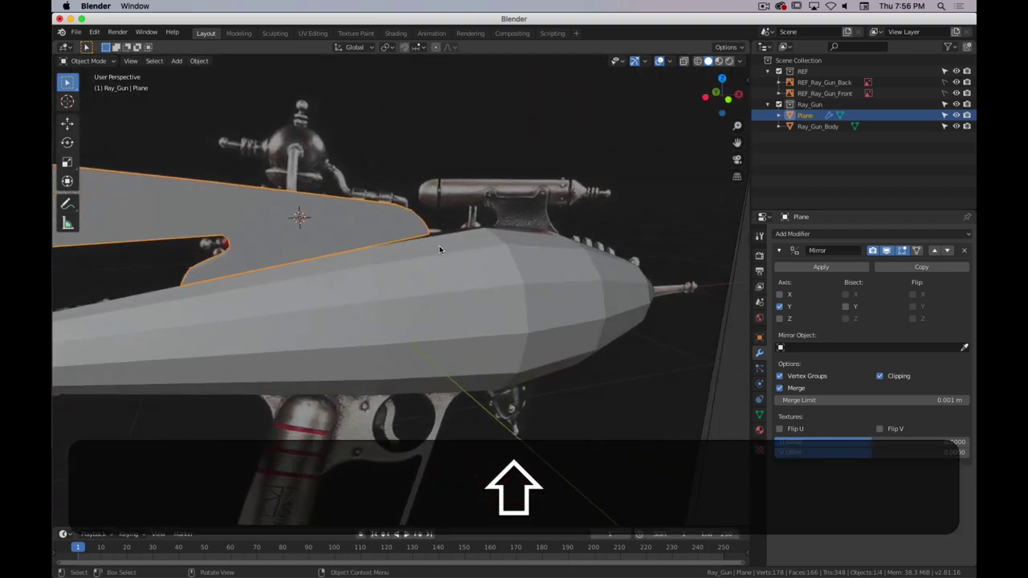
{"action": "key", "text": "shift+1"}
{"action": "middle_click_drag", "start_coordinate": [503, 228], "coordinate": [482, 206], "text": "shift"}
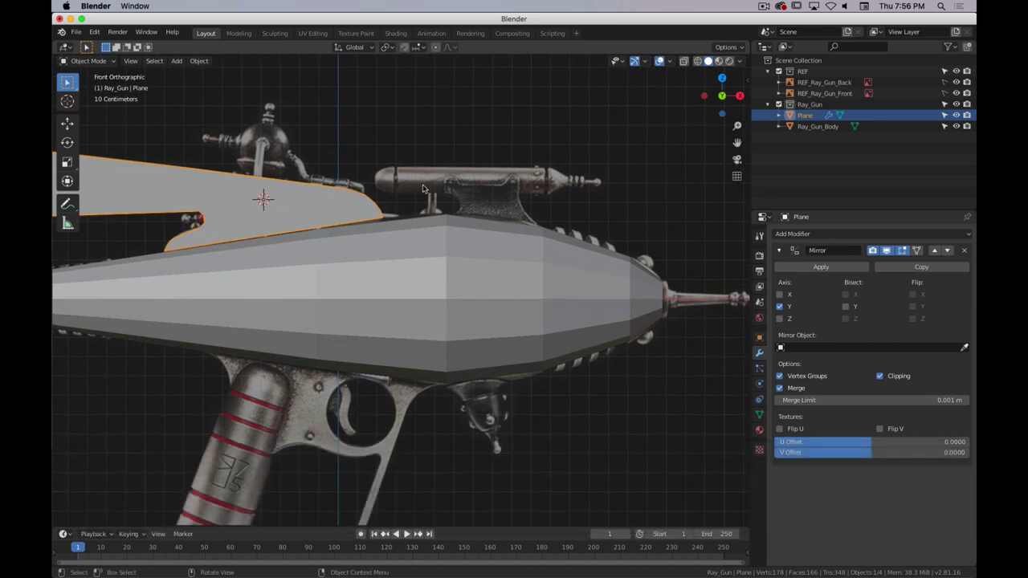
{"action": "middle_click_drag", "start_coordinate": [407, 229], "coordinate": [477, 233], "text": "shift"}
{"action": "left_click", "coordinate": [466, 191]}
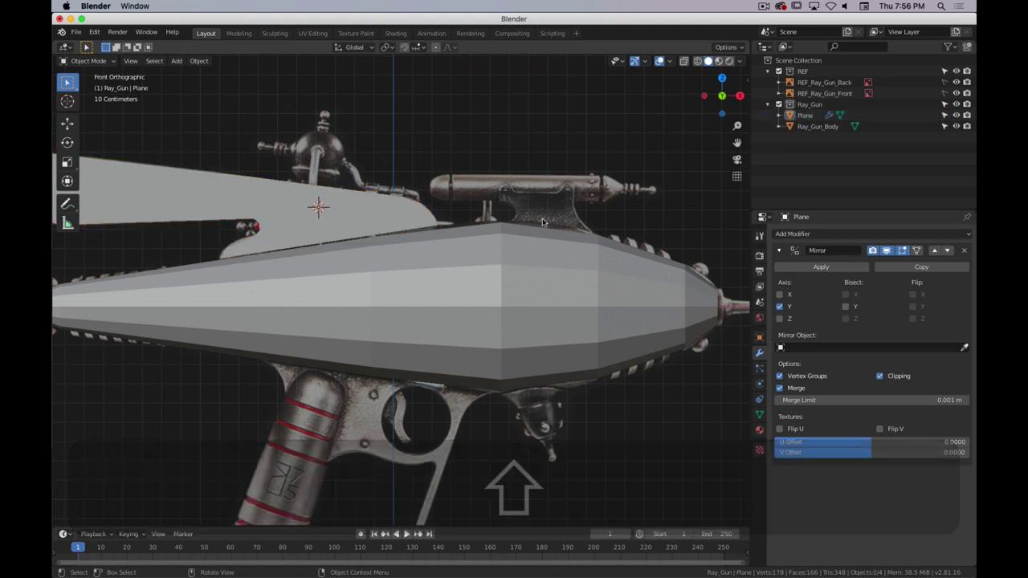
{"action": "right_click", "coordinate": [533, 187], "text": "shift"}
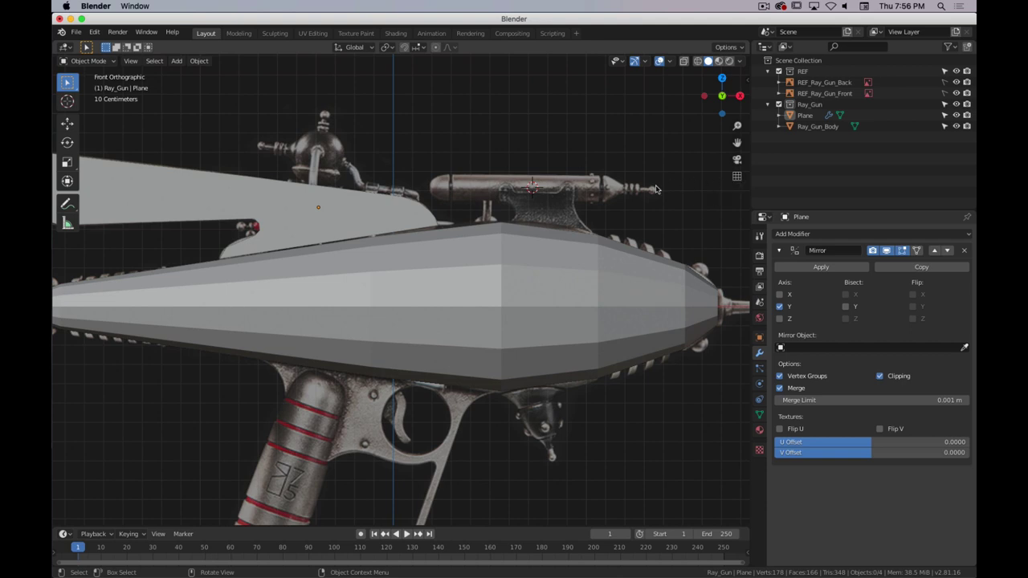
{"action": "key", "text": "n"}
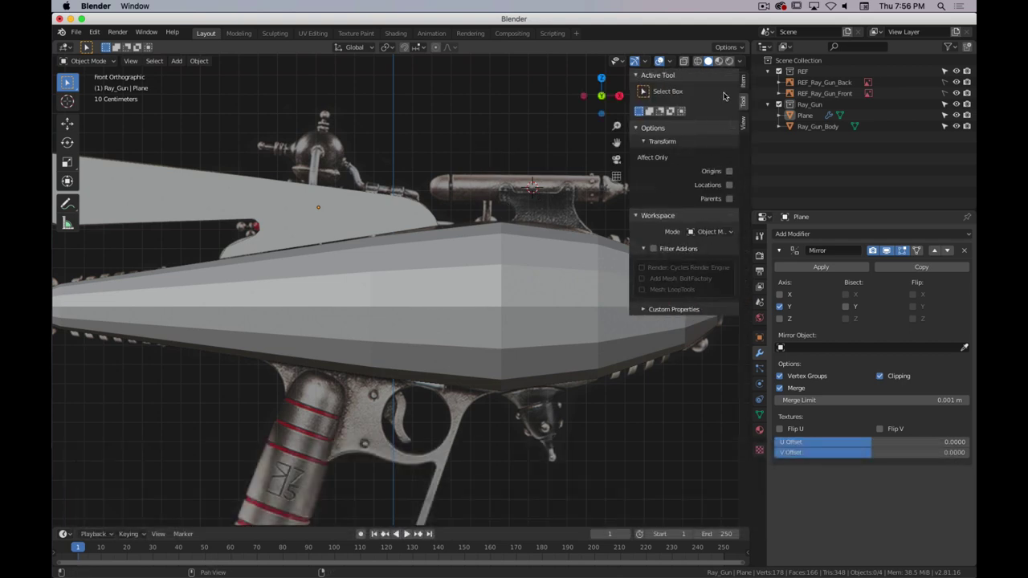
{"action": "left_click", "coordinate": [742, 124]}
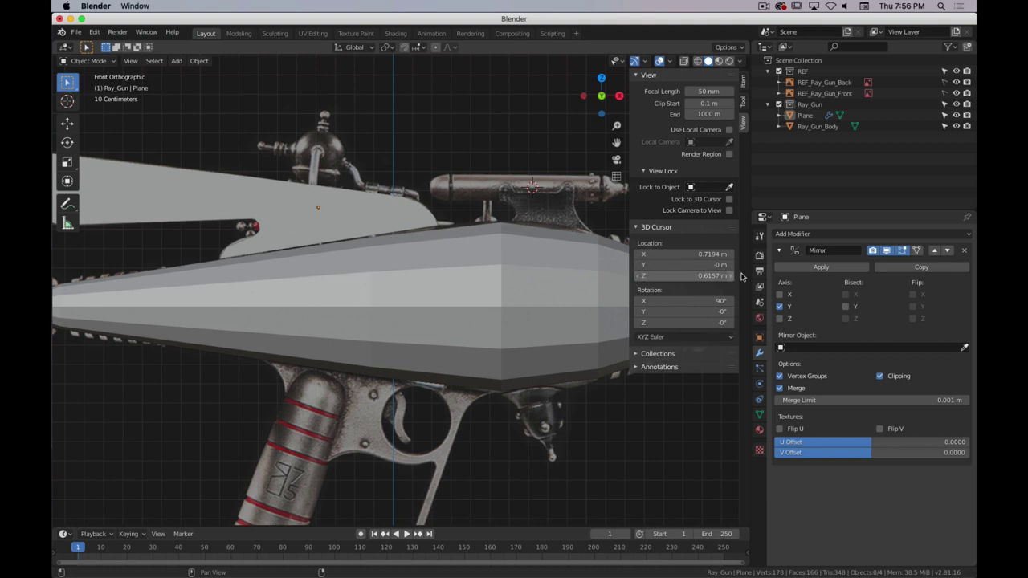
{"action": "middle_click_drag", "start_coordinate": [552, 222], "coordinate": [459, 230]}
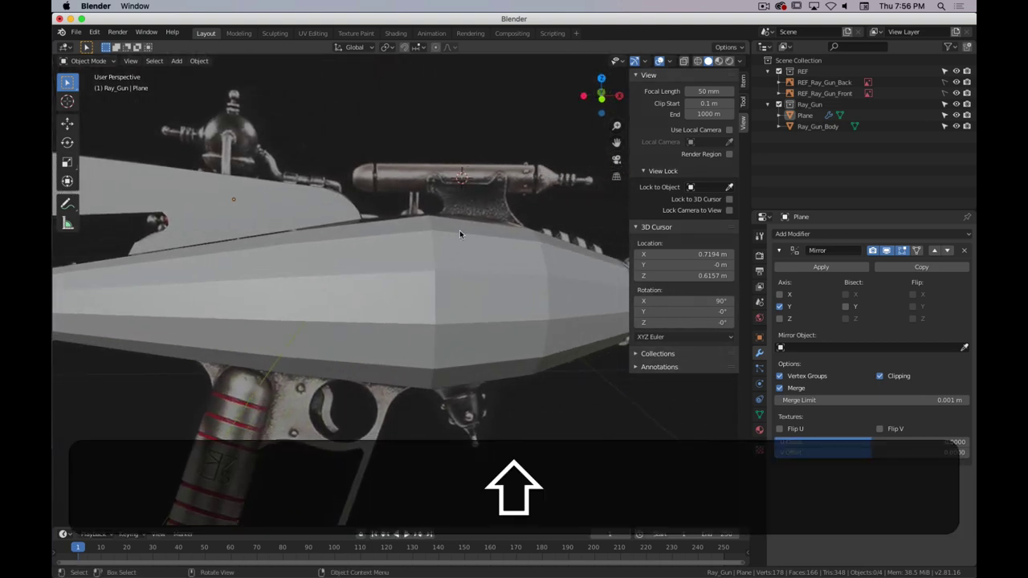
- In front view, add a mesh cylinder with 8 vertices at the 3D cursor on the upper scope tube
{"action": "key", "text": "KP_3"}
{"action": "key", "text": "KP_1"}
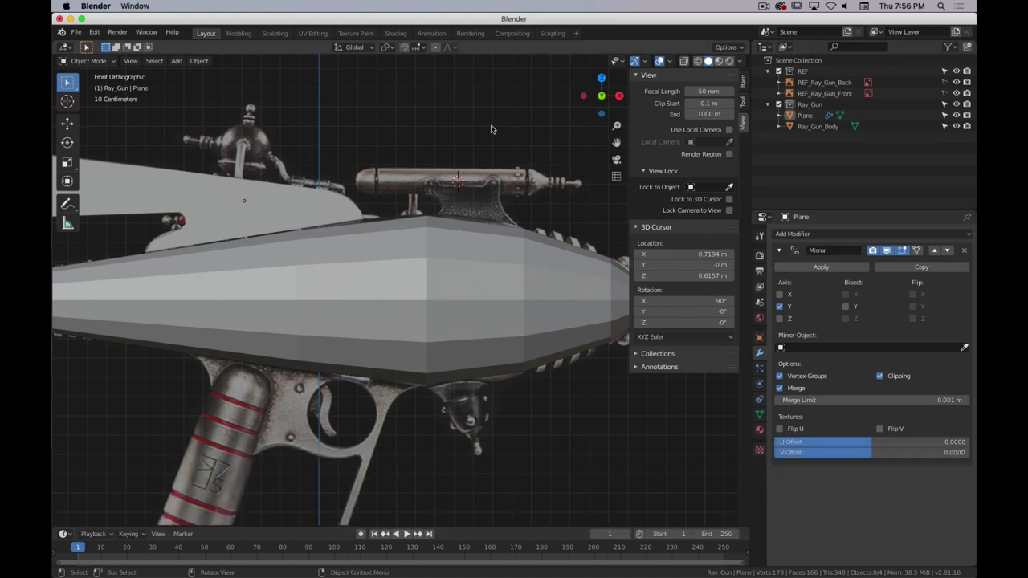
{"action": "key", "text": "n"}
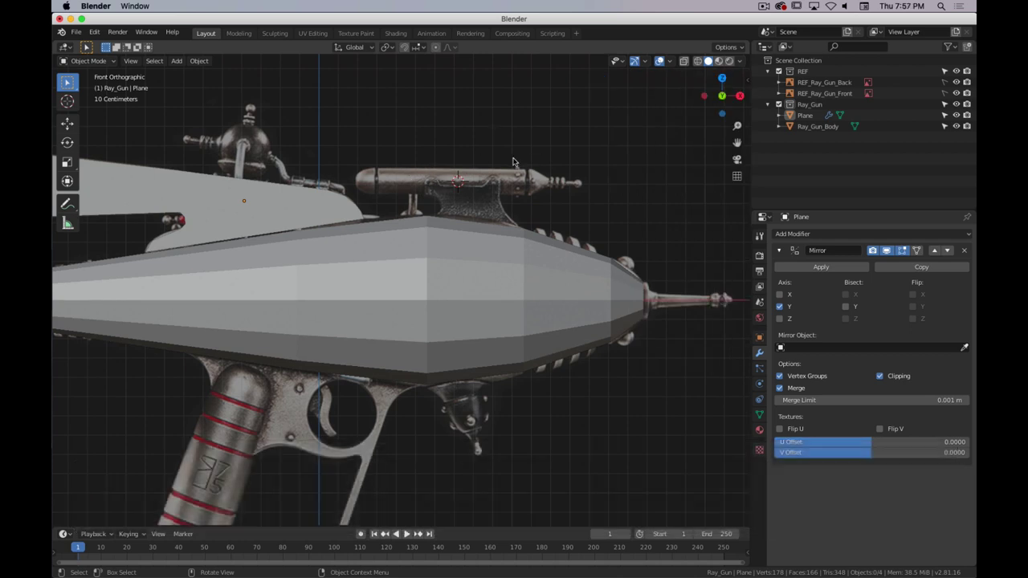
{"action": "key", "text": "shift+a"}
{"action": "mouse_move", "coordinate": [513, 162]}
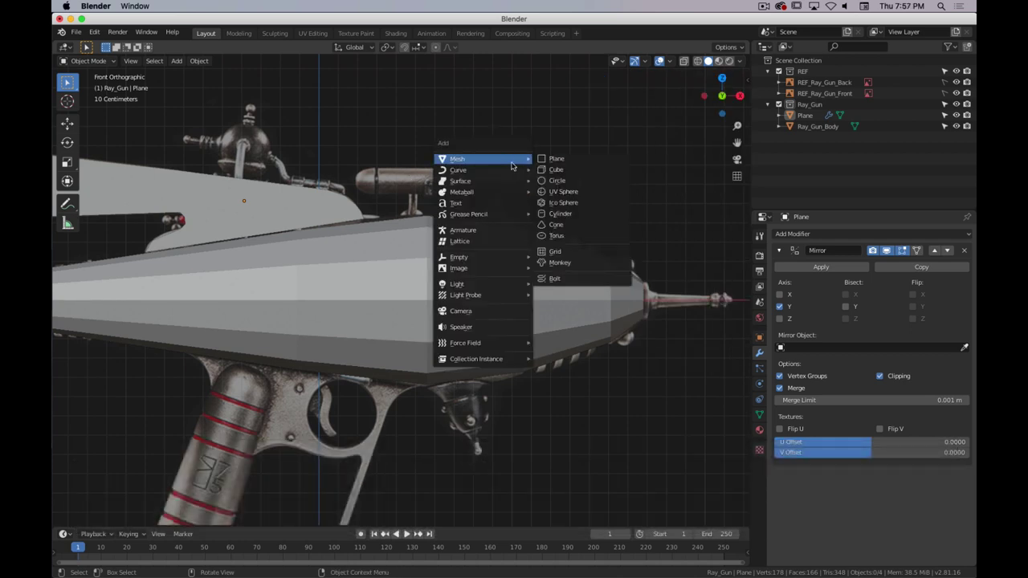
{"action": "left_click", "coordinate": [566, 217]}
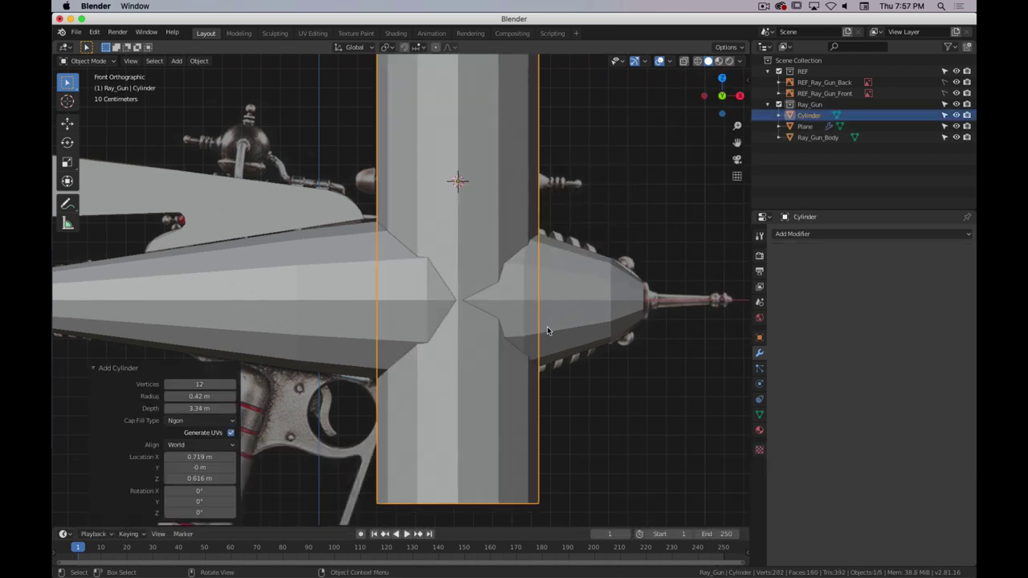
{"action": "scroll", "coordinate": [547, 335], "scroll_direction": "down", "scroll_amount": 5}
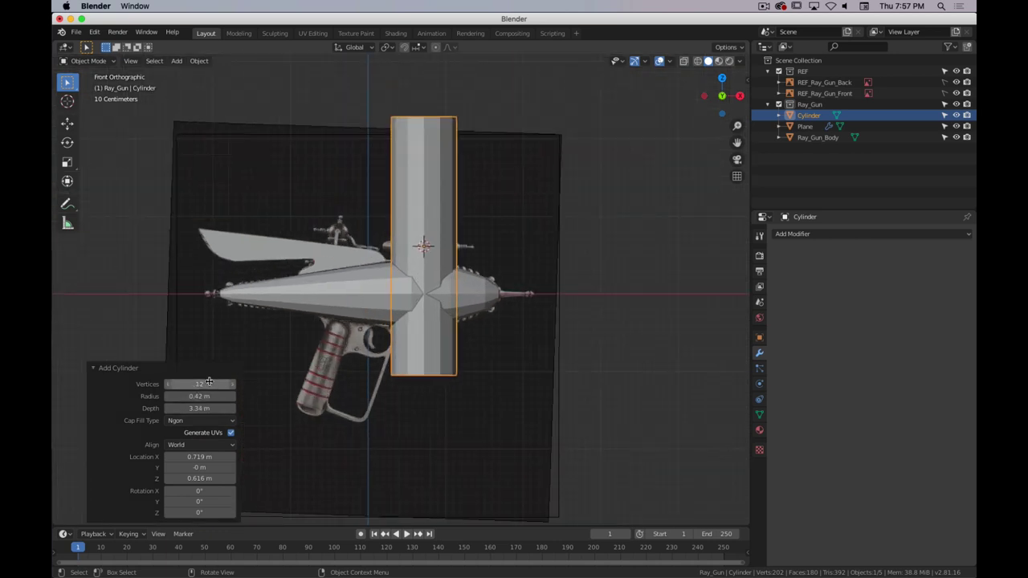
{"action": "left_click", "coordinate": [225, 386]}
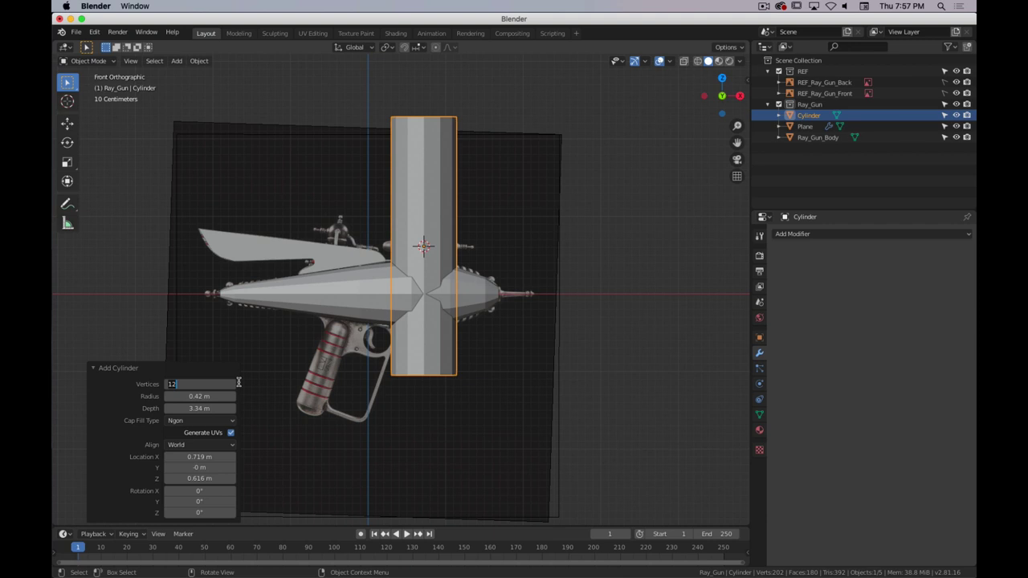
{"action": "type", "text": "8"}
{"action": "key", "text": "shift"}
{"action": "key", "text": "Tab"}
- Enter mesh editing on the cylinder and rotate its whole mesh 90° about the global Y axis
{"action": "left_click", "coordinate": [430, 180]}
{"action": "key", "text": "Tab"}
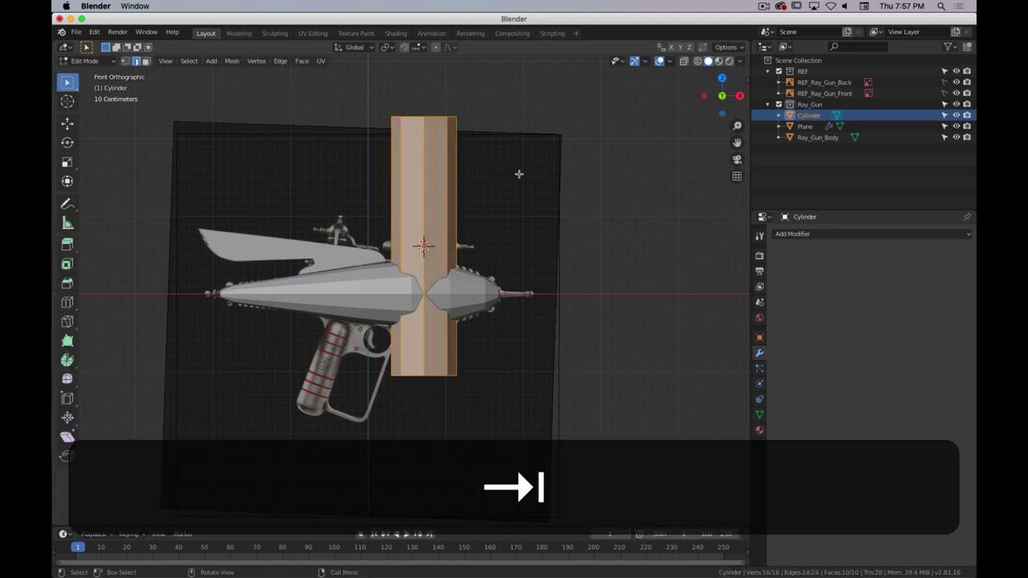
{"action": "key", "text": "r"}
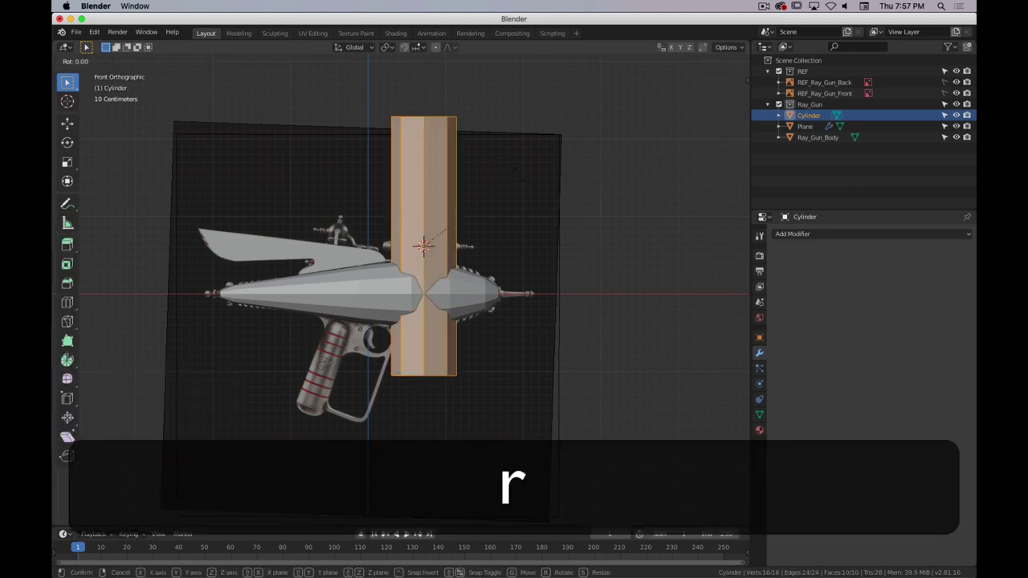
{"action": "type", "text": "y"}
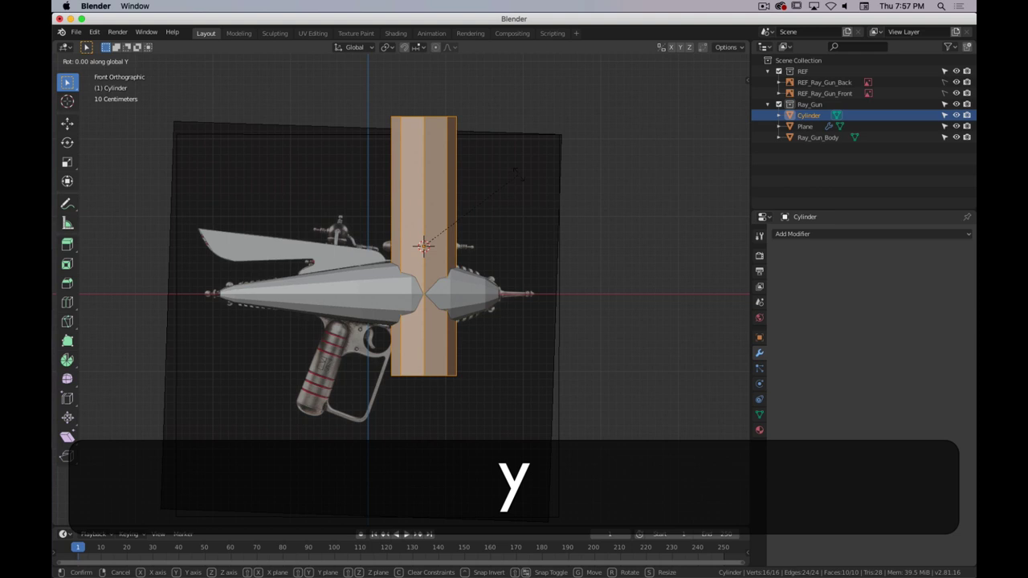
{"action": "type", "text": "90"}
{"action": "key", "text": "Return"}
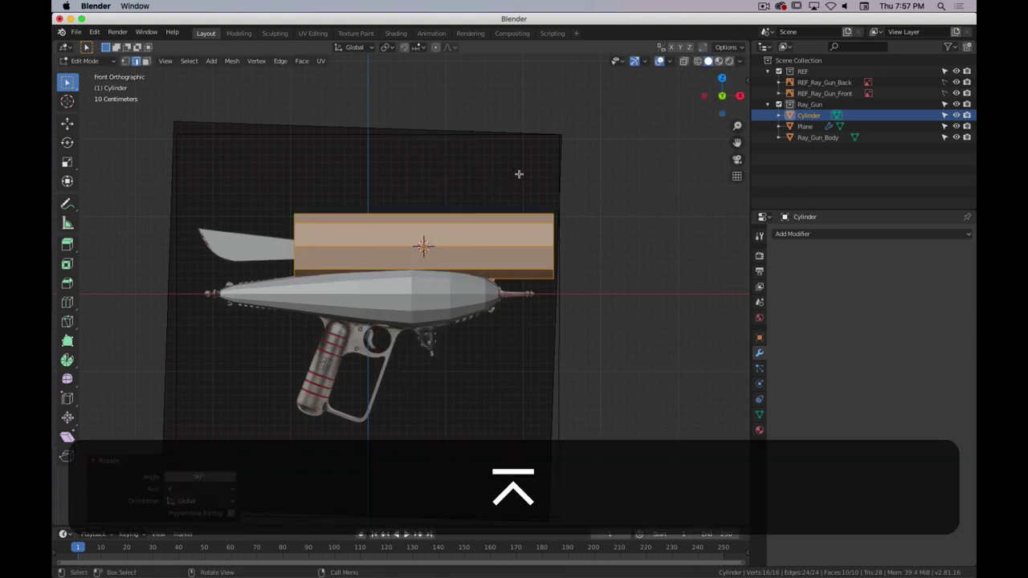
- Show the model as see-through wireframe and scale the whole cylinder uniformly by about 0.305 toward the reference tube's length
{"action": "scroll", "coordinate": [491, 215], "scroll_direction": "up", "scroll_amount": 3}
{"action": "scroll", "coordinate": [416, 204], "scroll_direction": "down", "scroll_amount": 1}
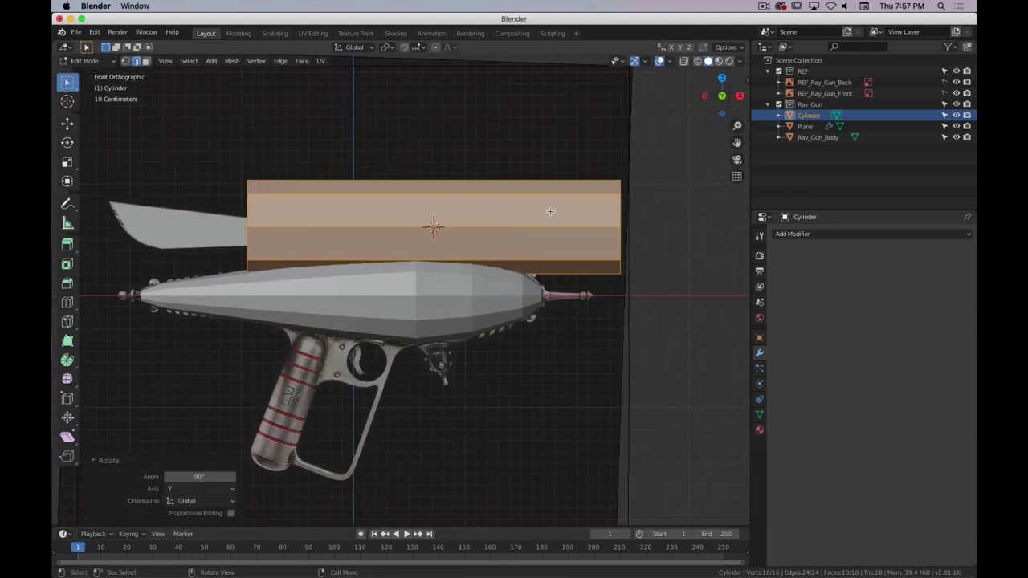
{"action": "key", "text": "alt+z"}
{"action": "middle_click_drag", "start_coordinate": [583, 281], "coordinate": [578, 305], "text": "shift"}
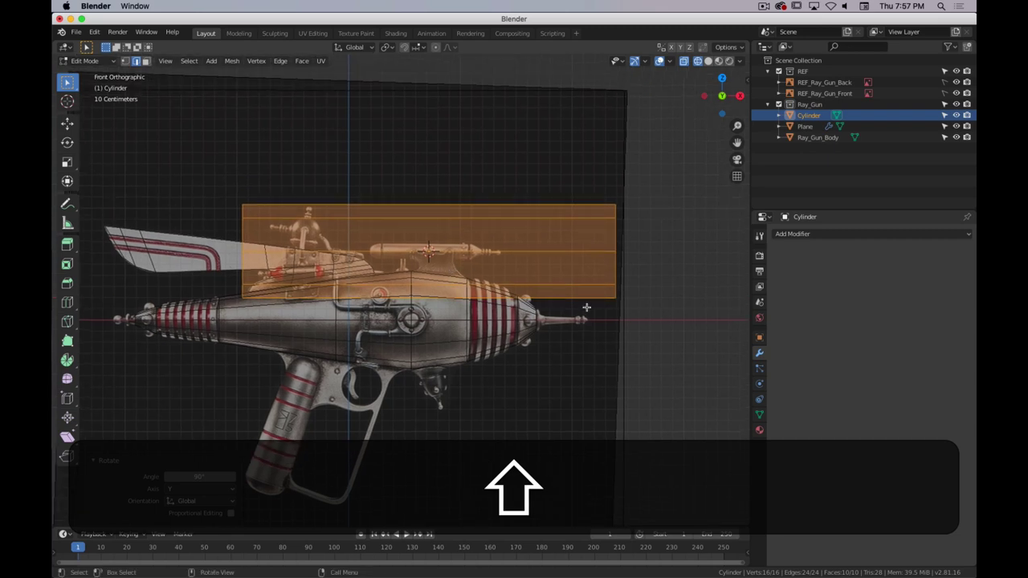
{"action": "key", "text": "s"}
{"action": "left_click", "coordinate": [482, 260]}
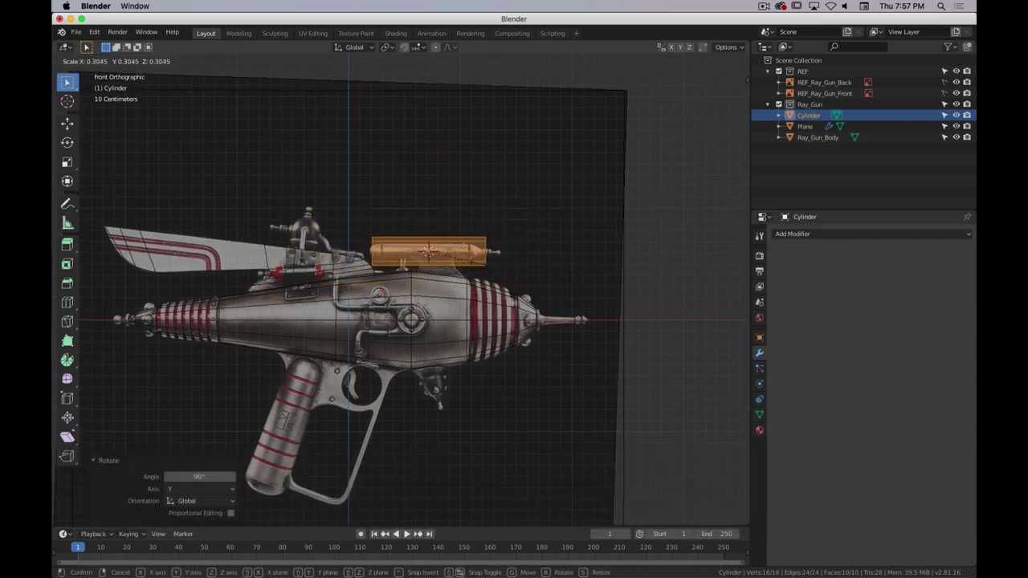
- Switch the viewport shading back and forth between Wireframe and Solid several times, finishing in Wireframe
{"action": "scroll", "coordinate": [472, 220], "scroll_direction": "up", "scroll_amount": 3}
{"action": "scroll", "coordinate": [472, 220], "scroll_direction": "down", "scroll_amount": 1}
{"action": "middle_click_drag", "start_coordinate": [361, 215], "coordinate": [361, 261], "text": "shift"}
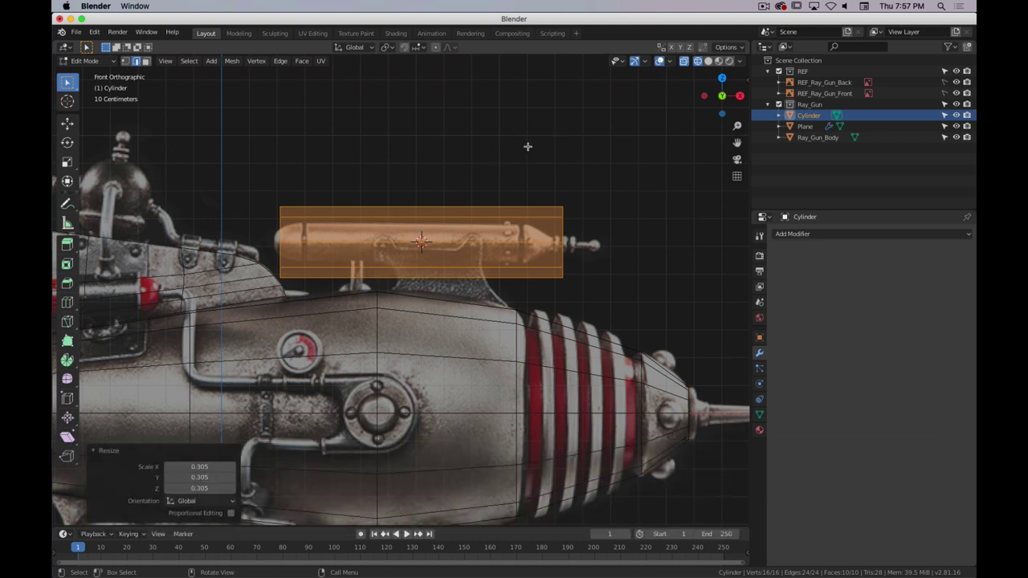
{"action": "key", "text": "z"}
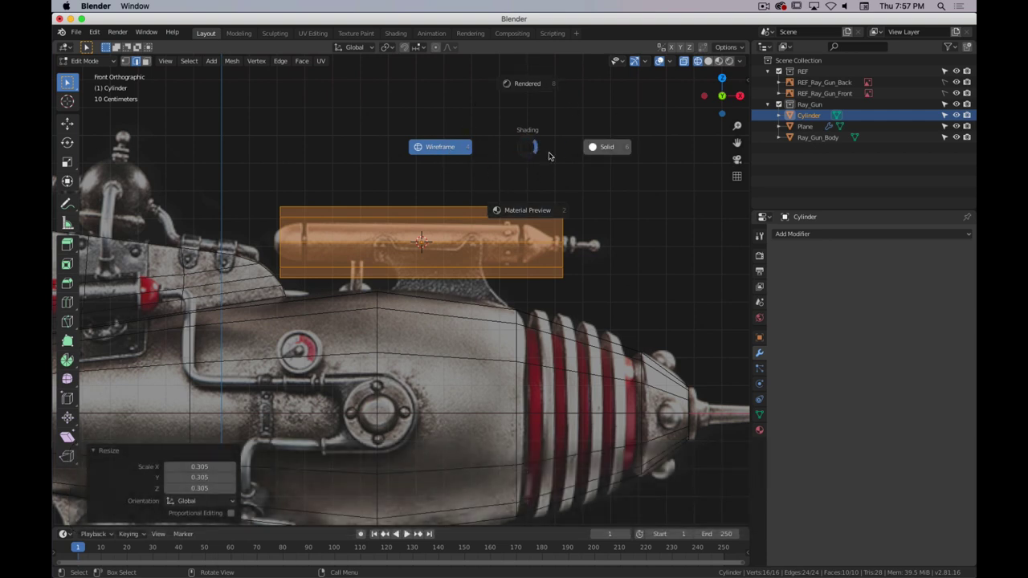
{"action": "left_click", "coordinate": [443, 150]}
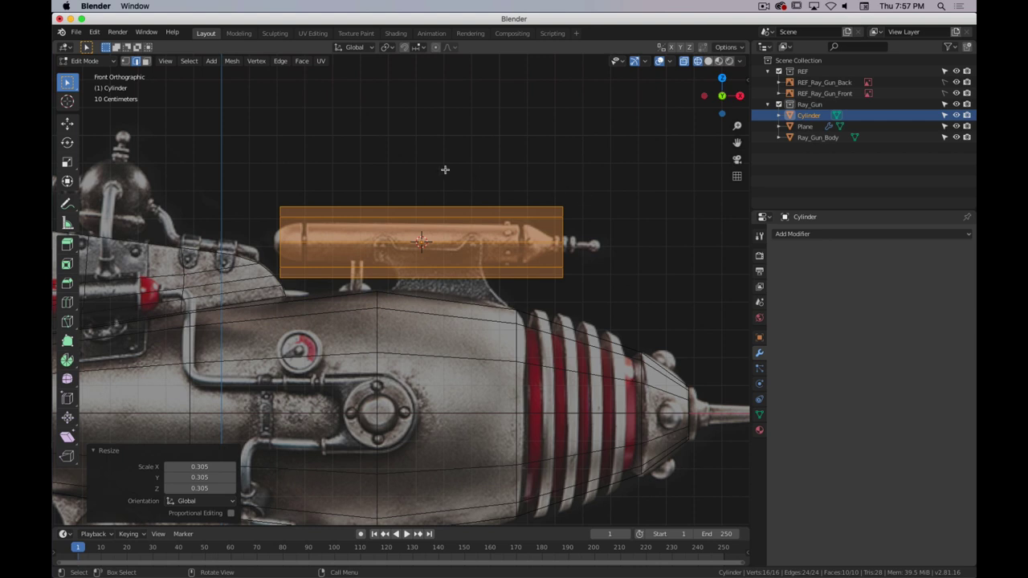
{"action": "key", "text": "z"}
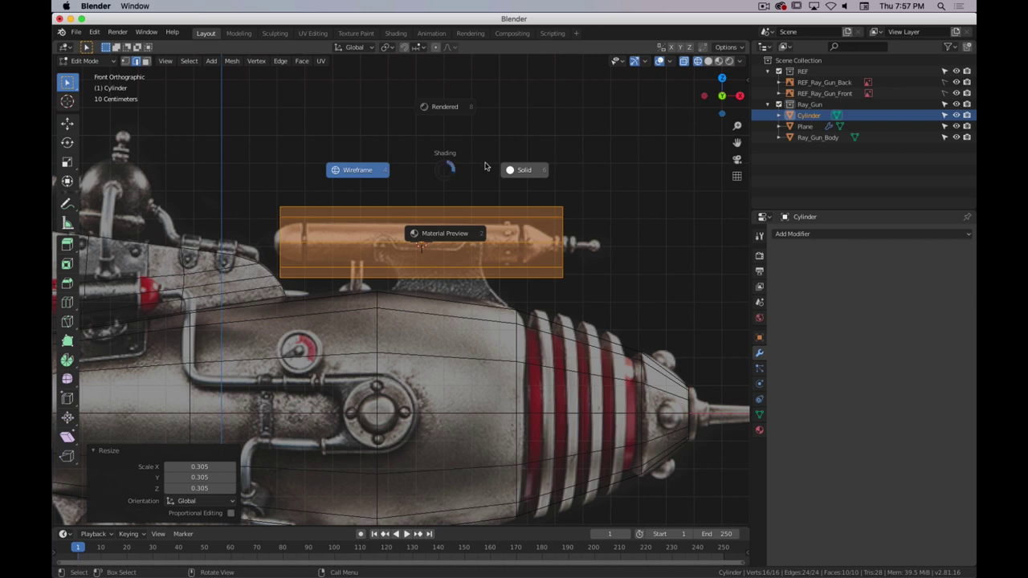
{"action": "left_click", "coordinate": [540, 169]}
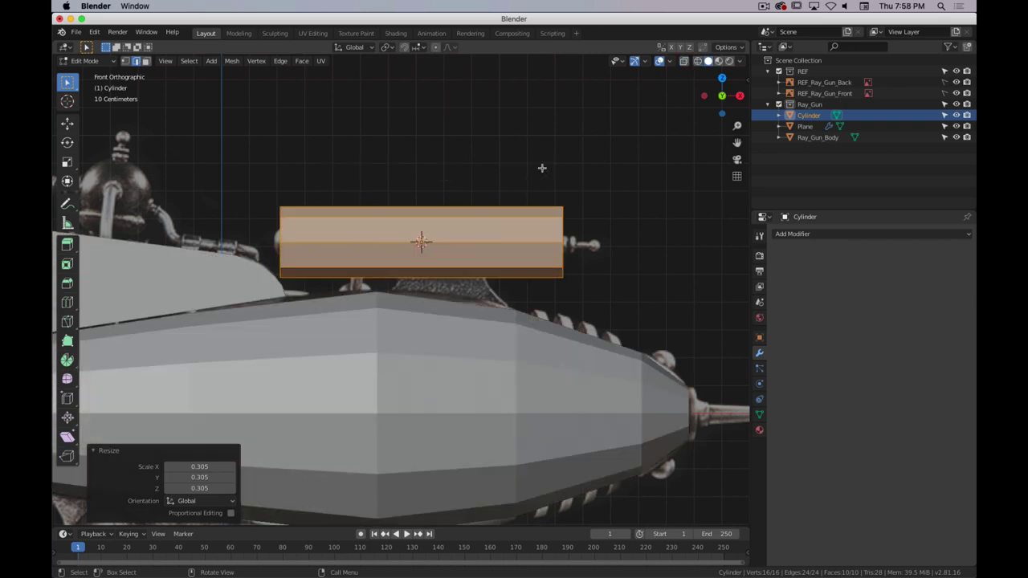
{"action": "key", "text": "z"}
{"action": "left_click", "coordinate": [439, 158]}
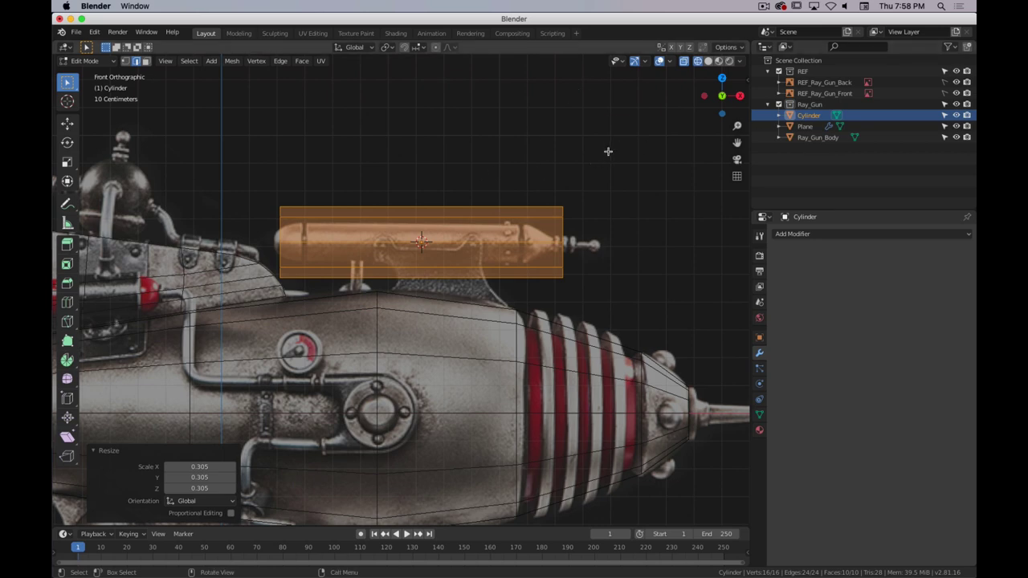
{"action": "key", "text": "z"}
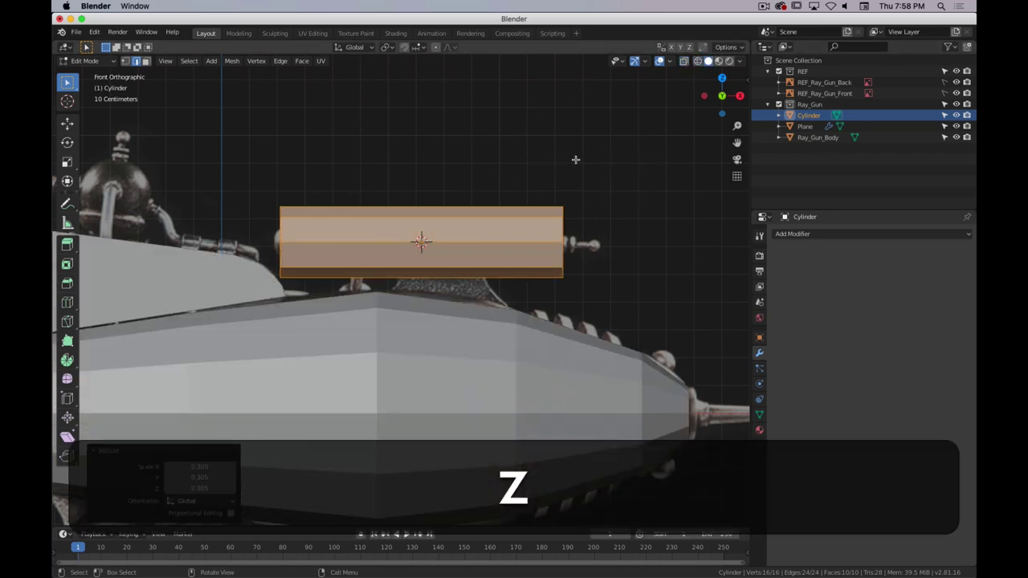
{"action": "key", "text": "z"}
{"action": "left_click", "coordinate": [197, 140]}
{"action": "key", "text": "z"}
{"action": "key", "text": "z"}
{"action": "key", "text": "z"}
{"action": "key", "text": "z"}
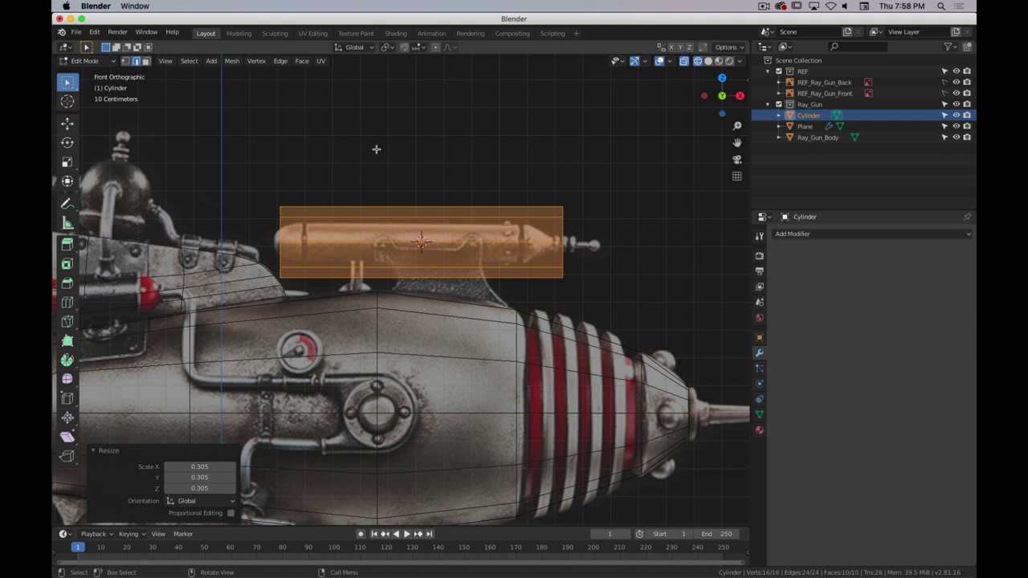
{"action": "left_click", "coordinate": [710, 65]}
{"action": "left_click", "coordinate": [699, 64]}
{"action": "left_click", "coordinate": [709, 63]}
{"action": "left_click", "coordinate": [698, 63]}
- Rename the fin's Plane object as Ray_Gun_Fin
{"action": "scroll", "coordinate": [461, 206], "scroll_direction": "up", "scroll_amount": 1}
{"action": "middle_click_drag", "start_coordinate": [461, 205], "coordinate": [484, 207], "text": "shift"}
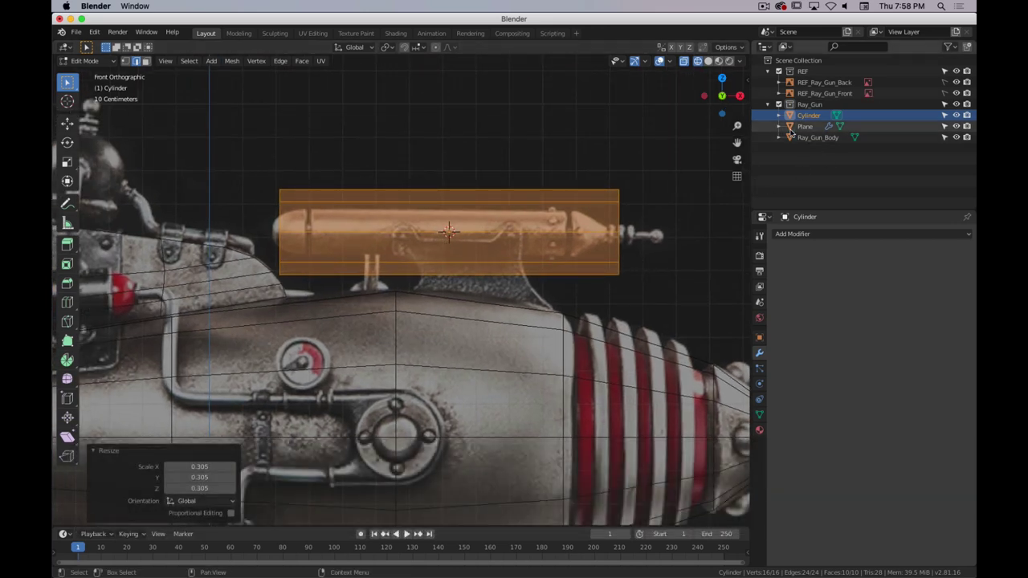
{"action": "left_click", "coordinate": [804, 126]}
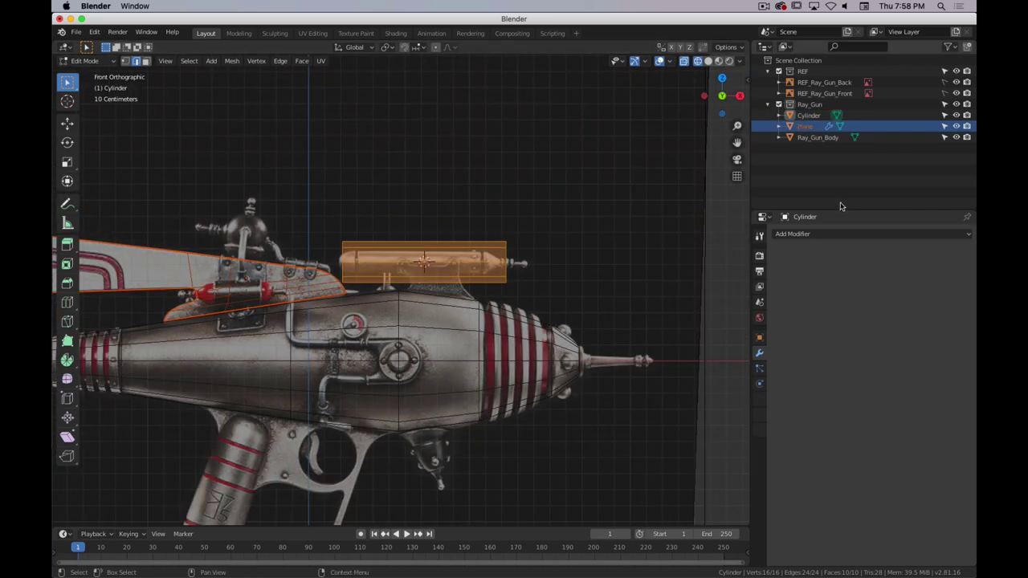
{"action": "double_click", "coordinate": [808, 127]}
{"action": "type", "text": "Ray"}
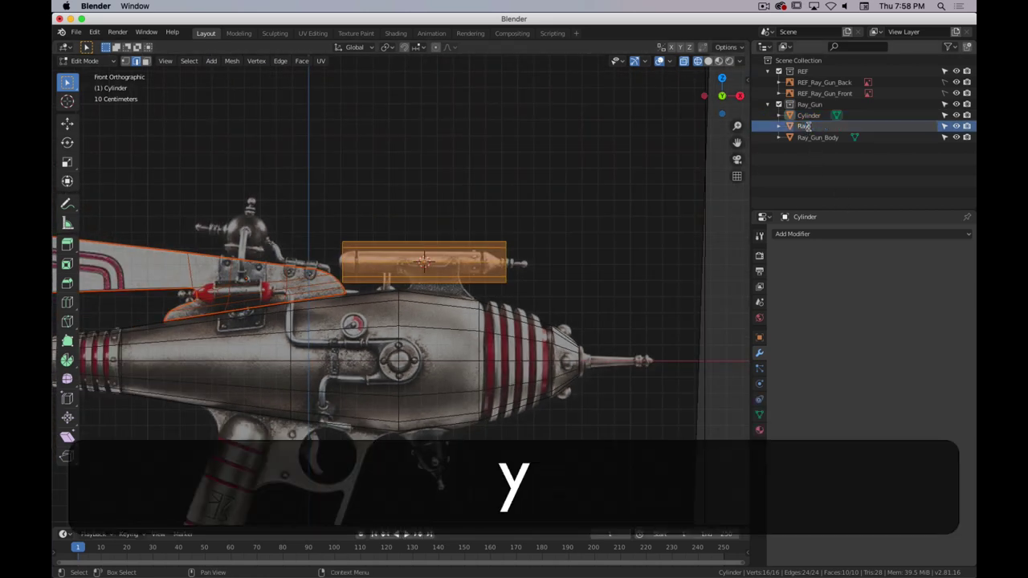
{"action": "type", "text": "_Gun_Fin"}
{"action": "key", "text": "Return"}
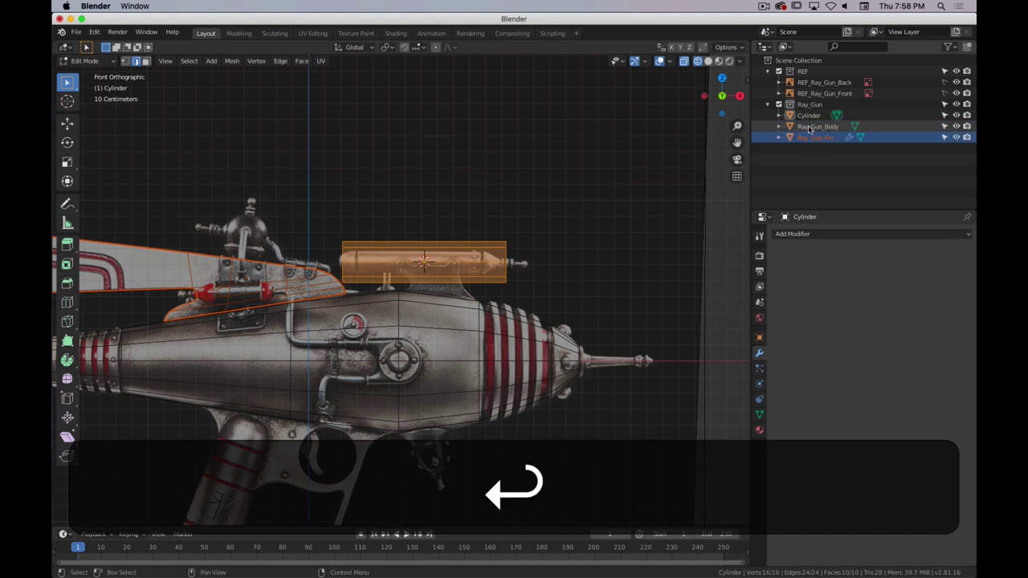
- Rename the Cylinder object as Ray_Gun_Top_Capsule
{"action": "double_click", "coordinate": [809, 115]}
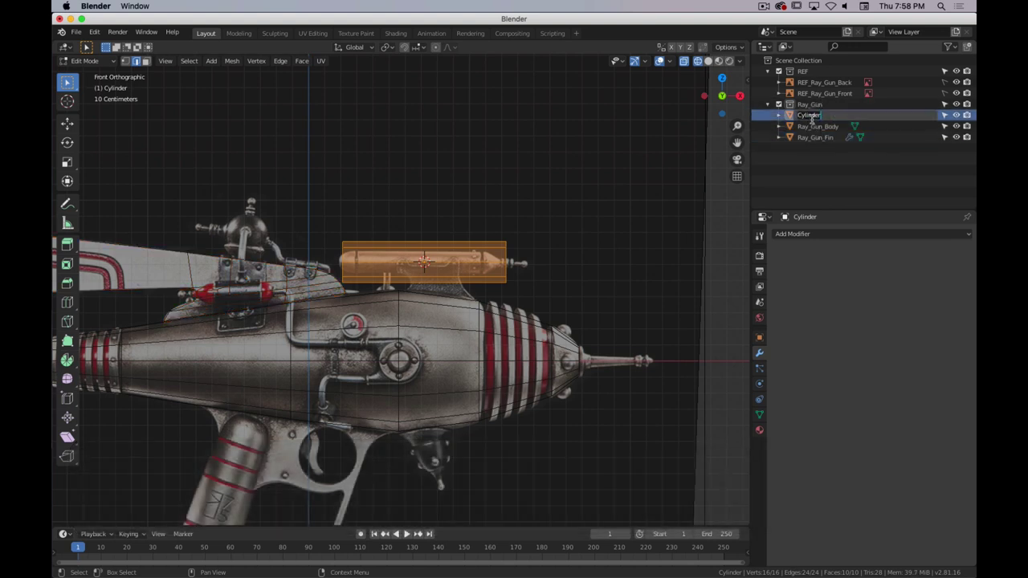
{"action": "type", "text": "Ray_"}
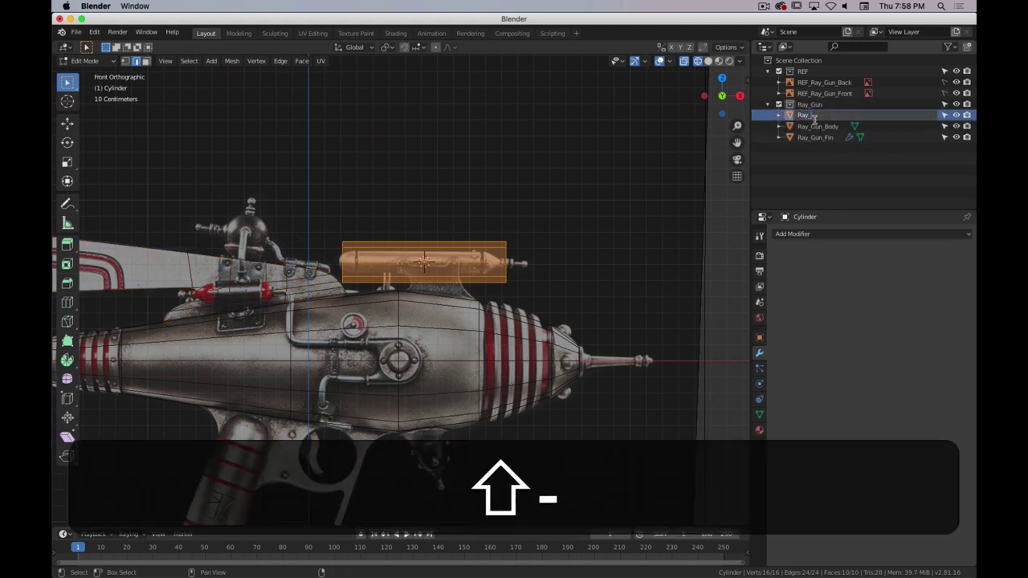
{"action": "type", "text": "Gun_Top_Capsule"}
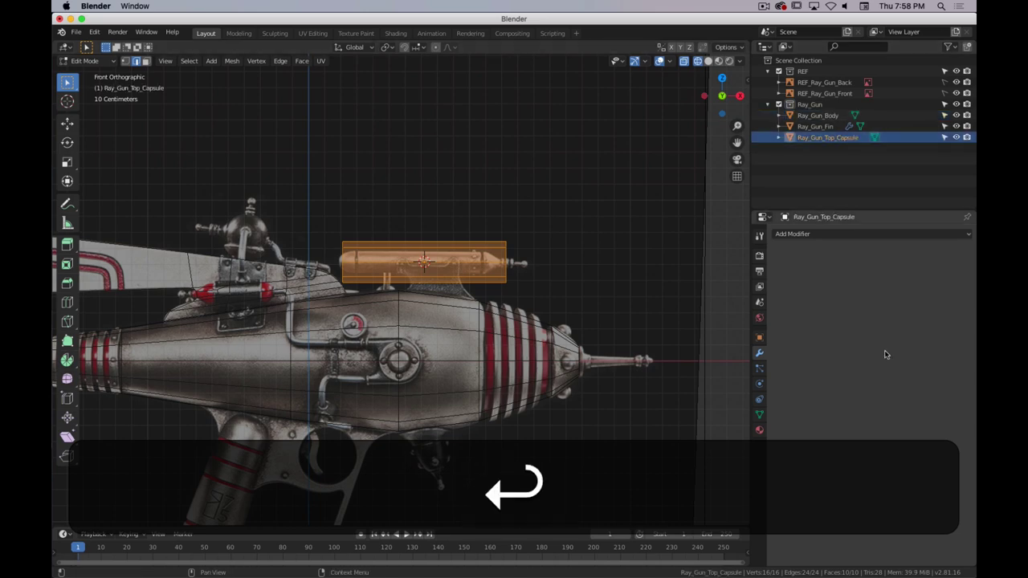
- Scale the whole capsule mesh uniformly by about 0.575 to match the thickness of the reference tube
{"action": "scroll", "coordinate": [466, 273], "scroll_direction": "up", "scroll_amount": 3}
{"action": "scroll", "coordinate": [466, 272], "scroll_direction": "up", "scroll_amount": 2}
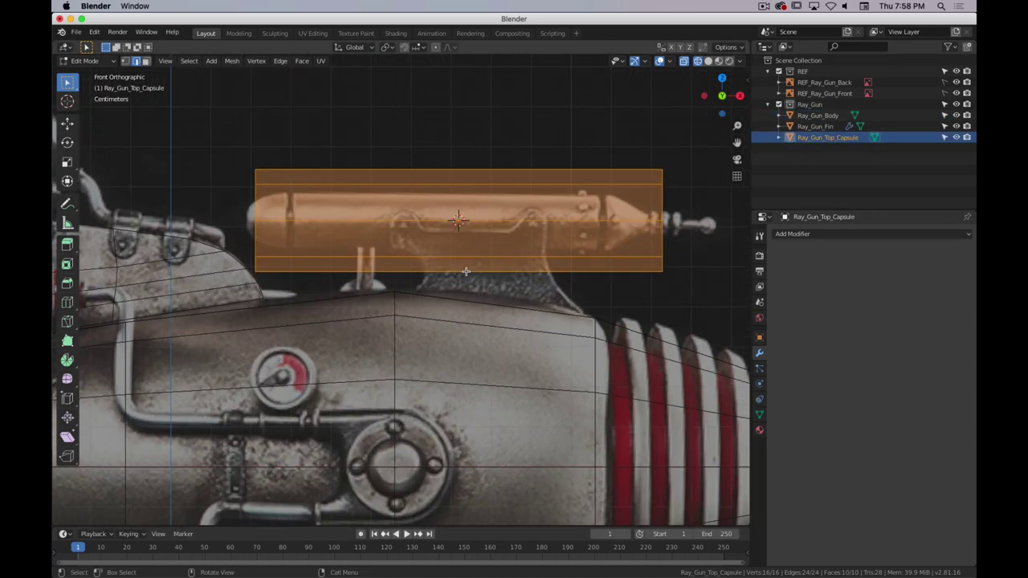
{"action": "middle_click_drag", "start_coordinate": [465, 272], "coordinate": [447, 295], "text": "shift"}
{"action": "scroll", "coordinate": [418, 310], "scroll_direction": "down", "scroll_amount": 5}
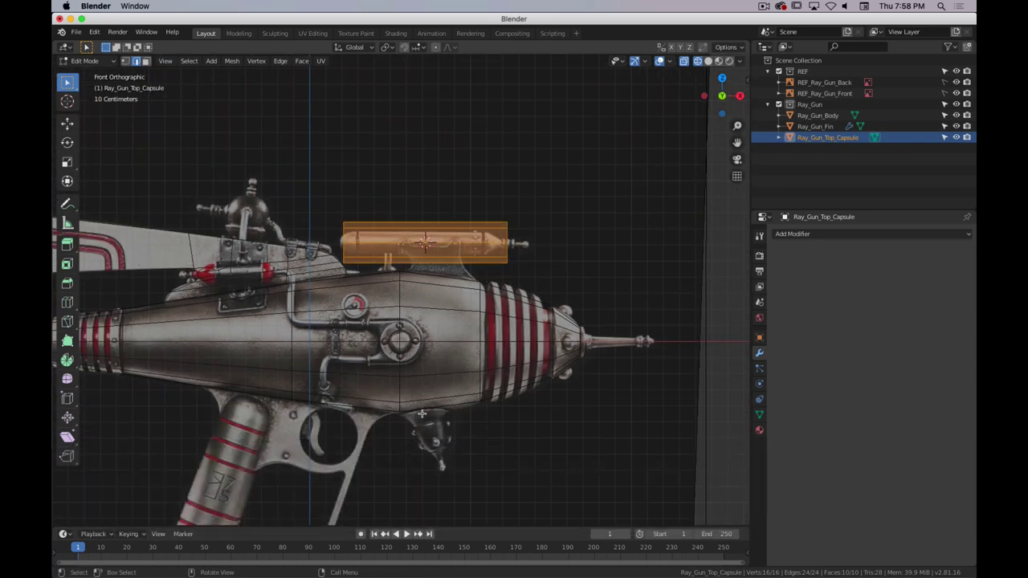
{"action": "scroll", "coordinate": [447, 446], "scroll_direction": "up", "scroll_amount": 2}
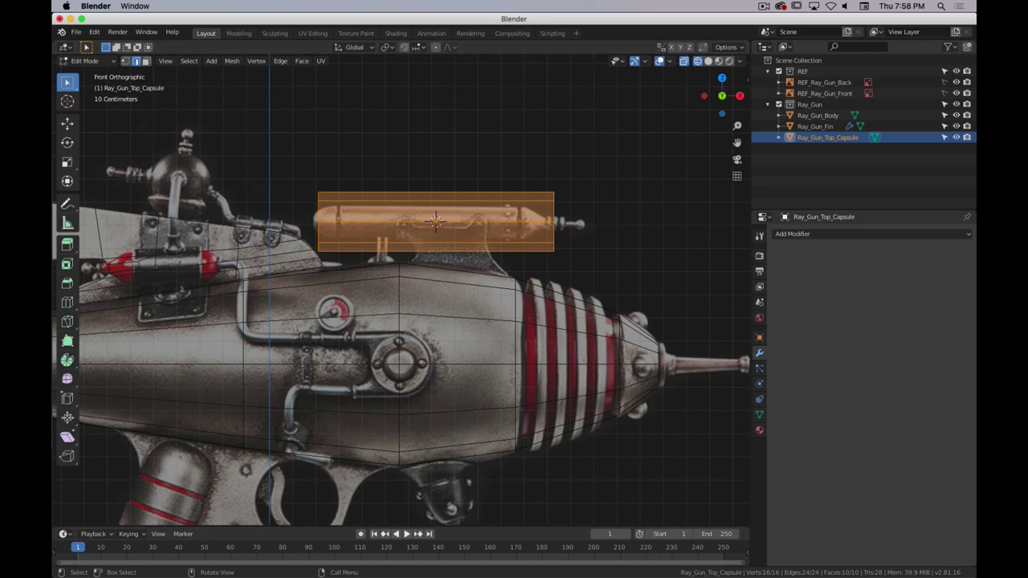
{"action": "scroll", "coordinate": [451, 278], "scroll_direction": "up", "scroll_amount": 2}
{"action": "middle_click_drag", "start_coordinate": [442, 246], "coordinate": [526, 323], "text": "shift"}
{"action": "scroll", "coordinate": [439, 294], "scroll_direction": "up", "scroll_amount": 2}
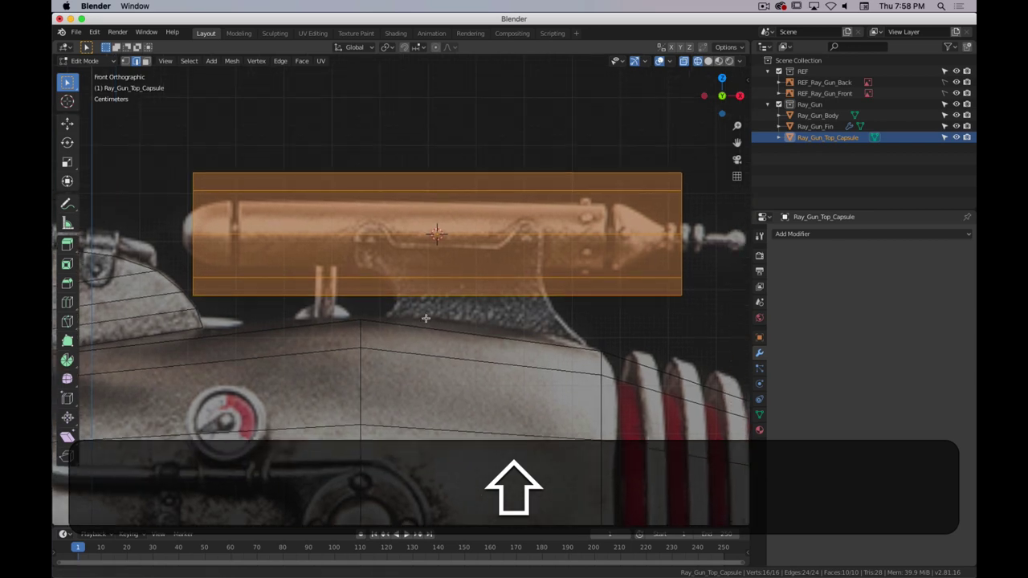
{"action": "key", "text": "s"}
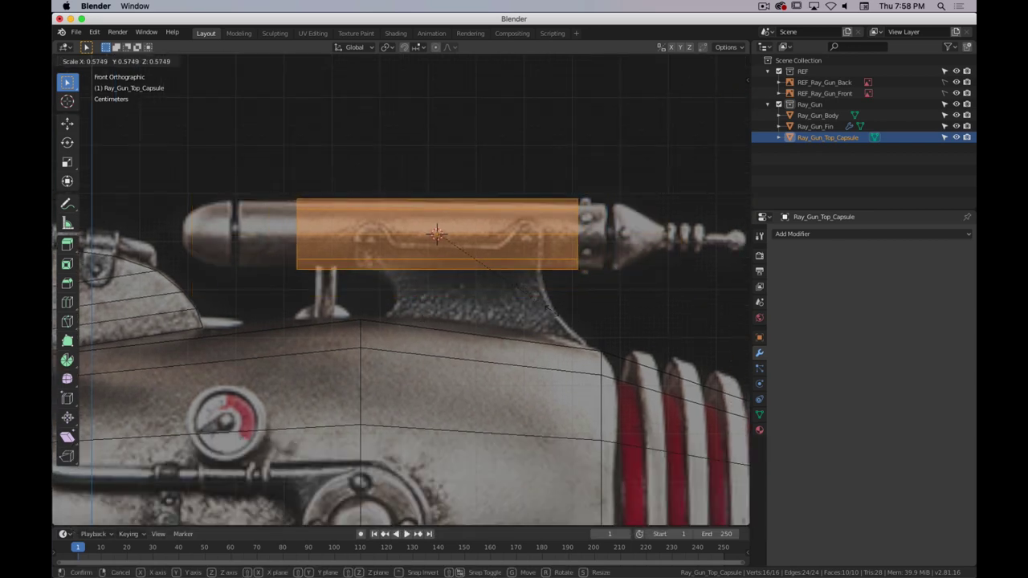
{"action": "left_click", "coordinate": [551, 310]}
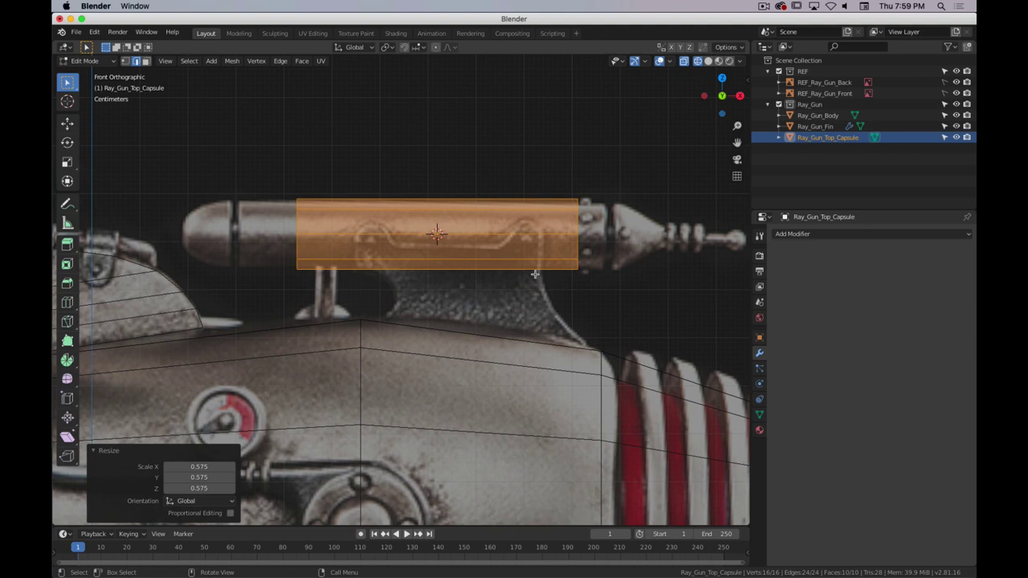
- Stretch the capsule along X, moving its rear end about -0.24 m and its front end 0.086 m to match the reference tube
{"action": "left_click_drag", "start_coordinate": [307, 160], "coordinate": [245, 311]}
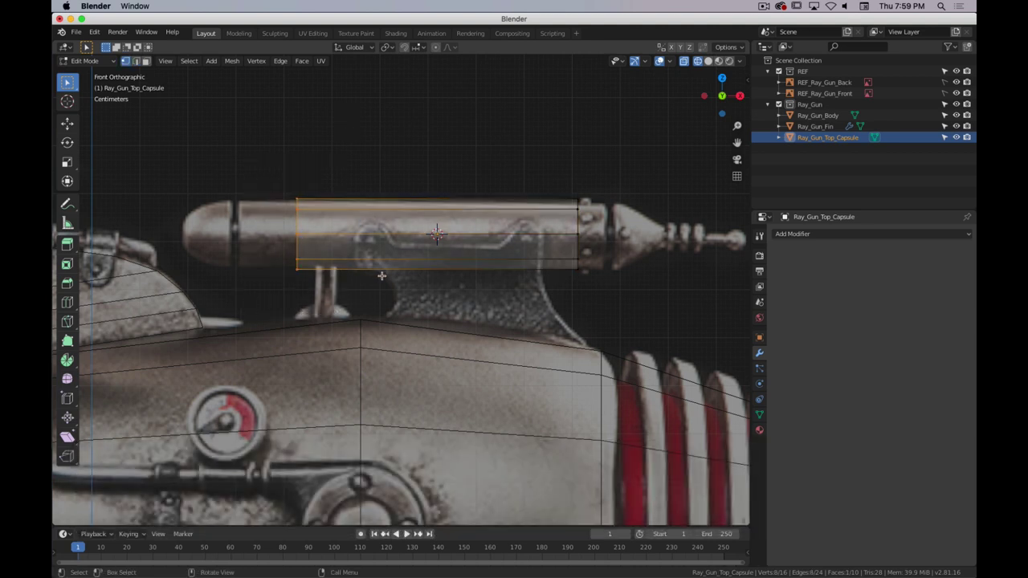
{"action": "key", "text": "g"}
{"action": "key", "text": "x"}
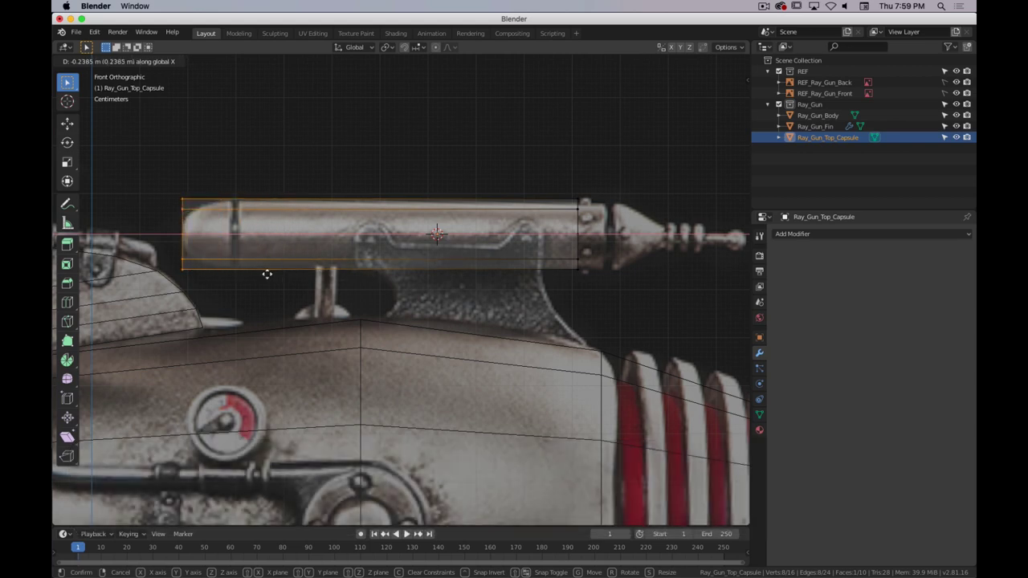
{"action": "left_click", "coordinate": [587, 159]}
{"action": "key", "text": "g"}
{"action": "key", "text": "x"}
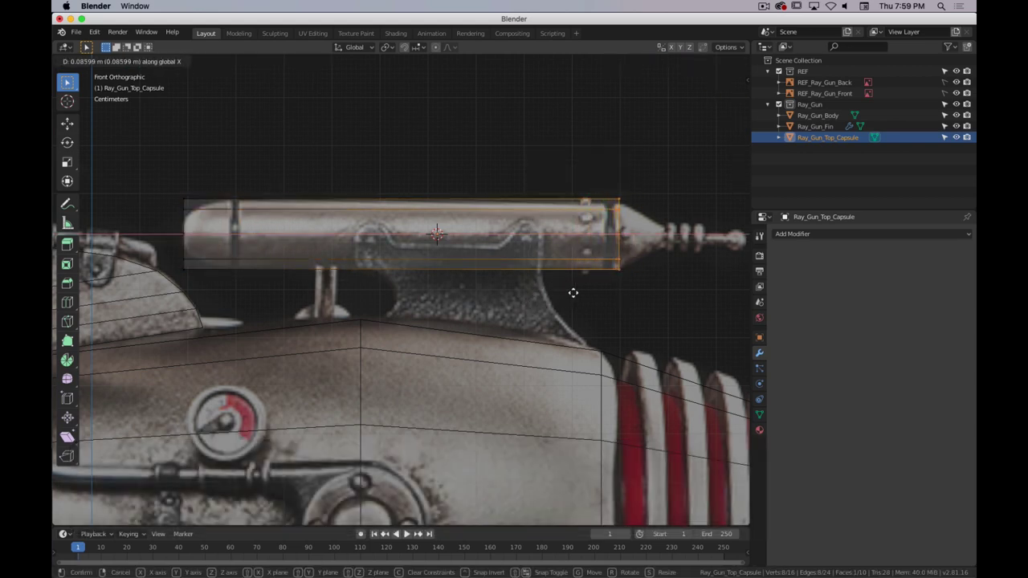
{"action": "left_click", "coordinate": [573, 293]}
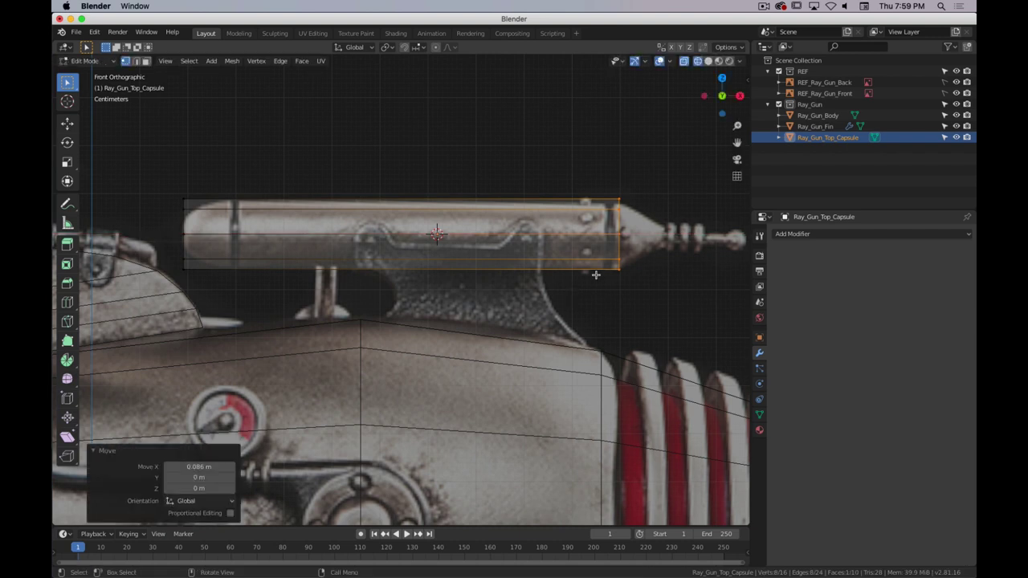
- Extrude the capsule's front end about 0.092 m along X and scale it to 0.230 to form the tapered nose
{"action": "key", "text": "e"}
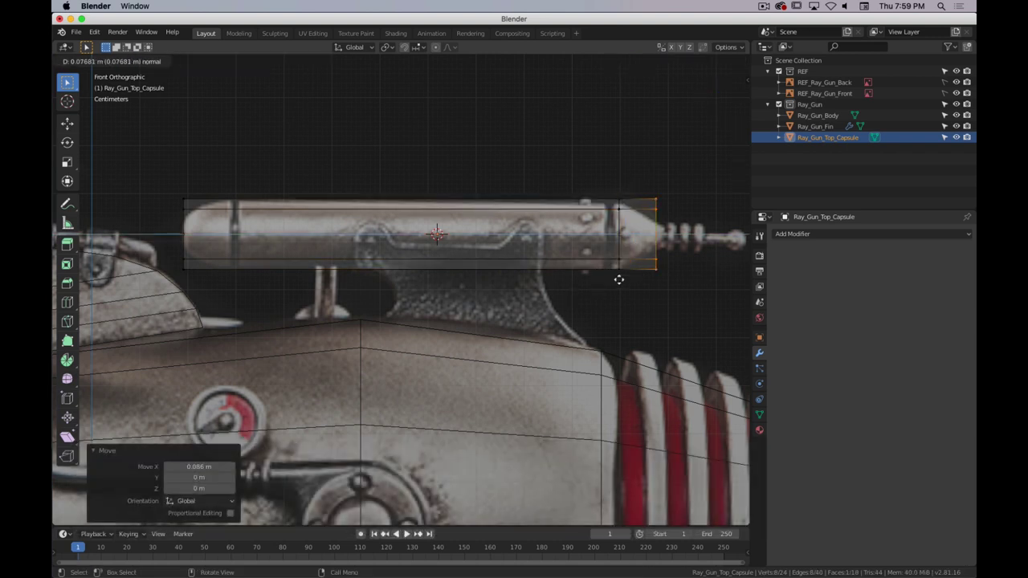
{"action": "key", "text": "x"}
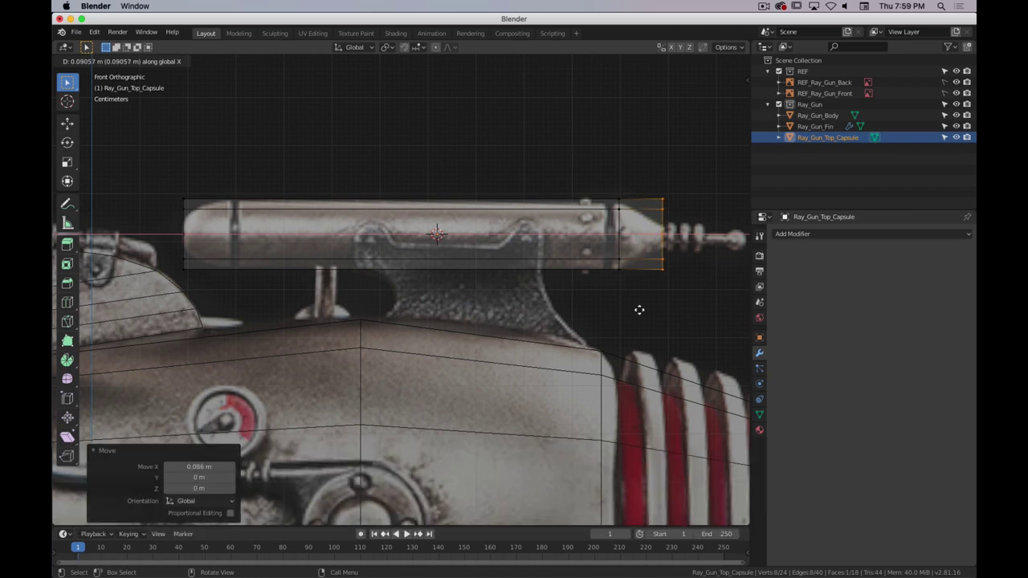
{"action": "left_click", "coordinate": [640, 309]}
{"action": "middle_click_drag", "start_coordinate": [640, 310], "coordinate": [546, 278], "text": "shift"}
{"action": "key", "text": "s"}
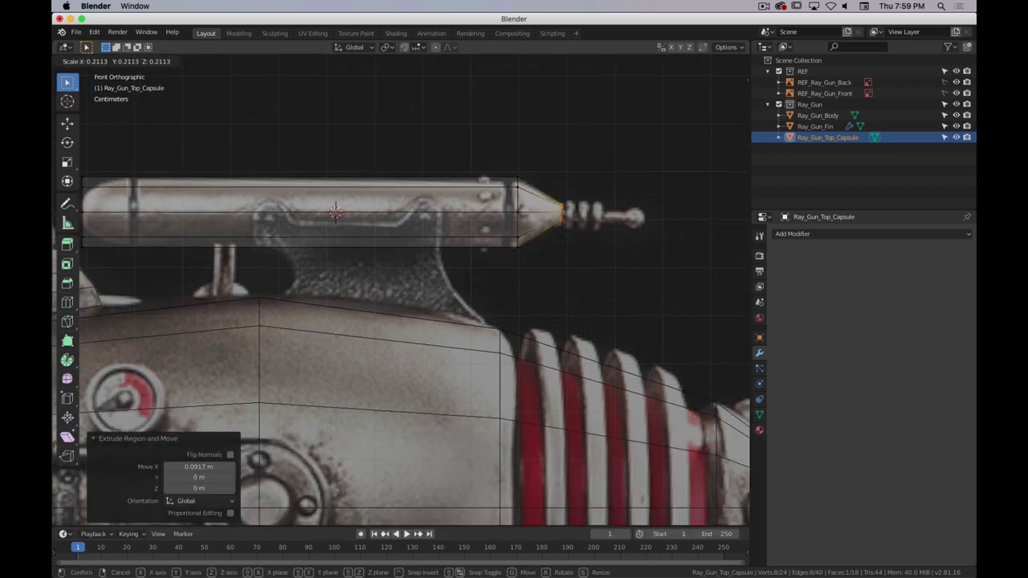
{"action": "left_click", "coordinate": [514, 176]}
- Switch to Solid shading, return to Object Mode and review the capsule against the whole gun in perspective
{"action": "middle_click_drag", "start_coordinate": [413, 269], "coordinate": [443, 265]}
{"action": "key", "text": "z"}
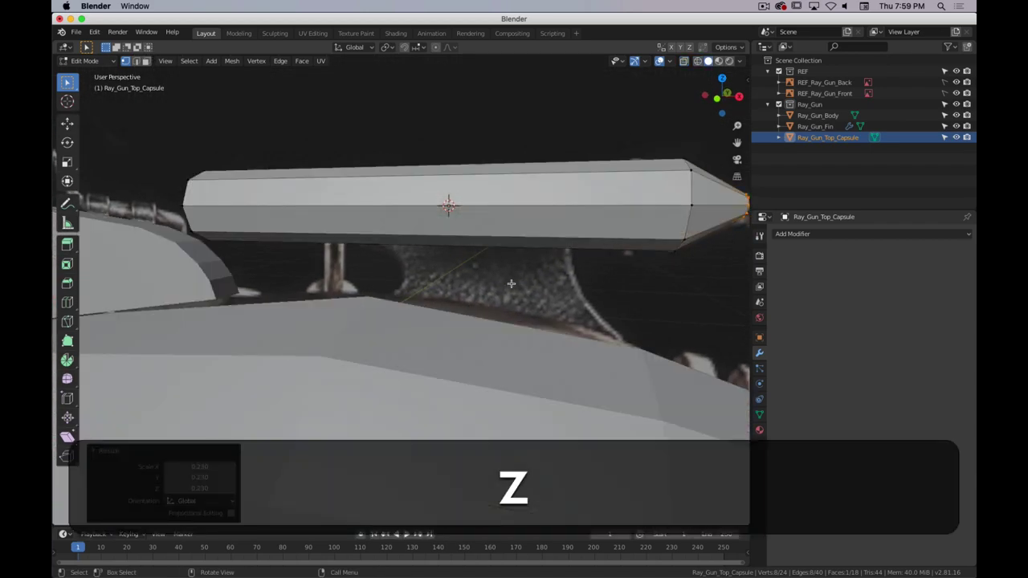
{"action": "scroll", "coordinate": [514, 286], "scroll_direction": "down", "scroll_amount": 8}
{"action": "key", "text": "Tab"}
{"action": "middle_click_drag", "start_coordinate": [383, 309], "coordinate": [423, 287]}
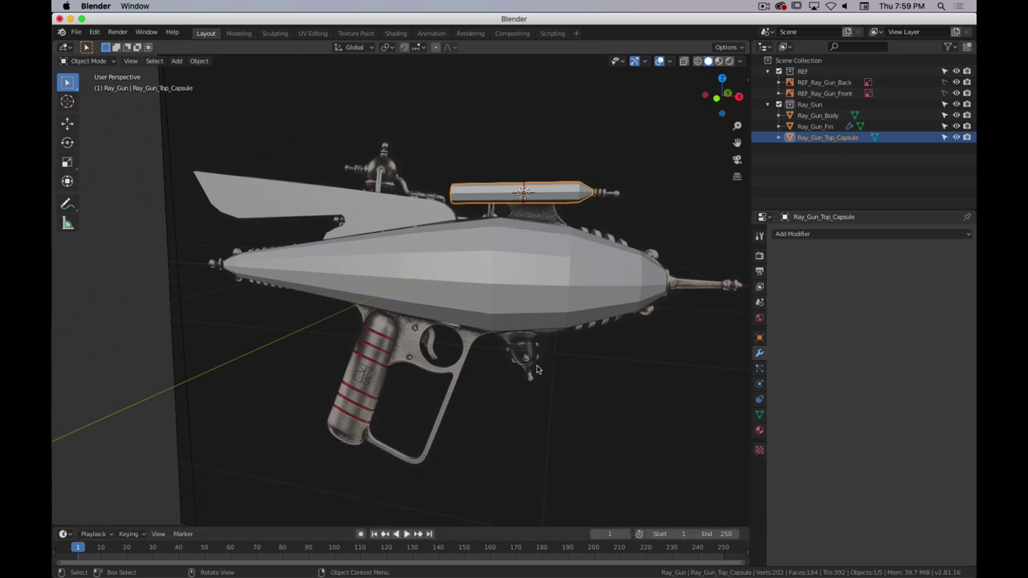
{"action": "middle_click_drag", "start_coordinate": [380, 188], "coordinate": [403, 312]}
- Frame the grip in front view, examine the ray gun reference photo in Preview, close the photo and return to Blender
{"action": "key", "text": "1"}
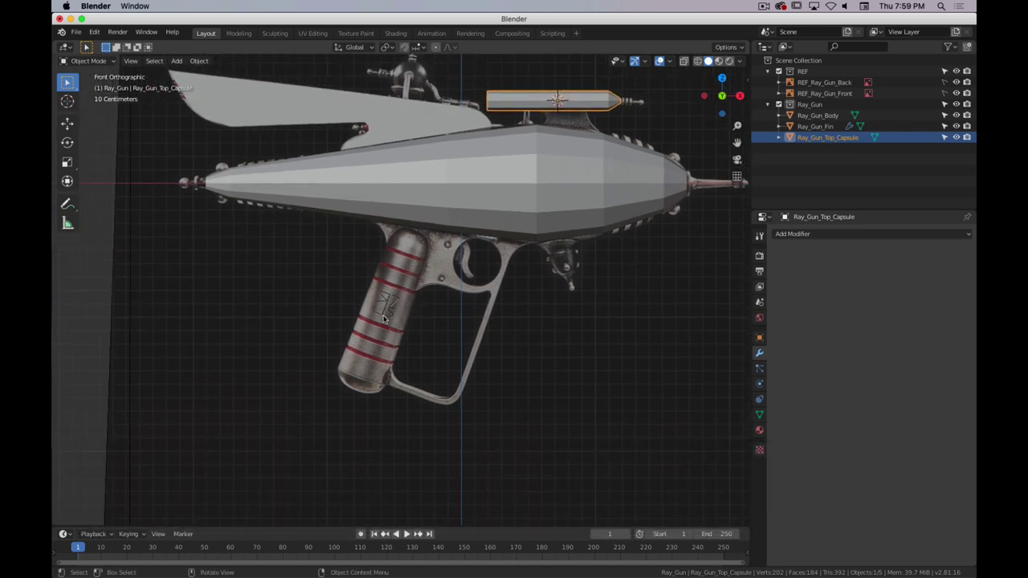
{"action": "scroll", "coordinate": [383, 319], "scroll_direction": "up", "scroll_amount": 2}
{"action": "middle_click_drag", "start_coordinate": [383, 318], "coordinate": [400, 293], "text": "shift"}
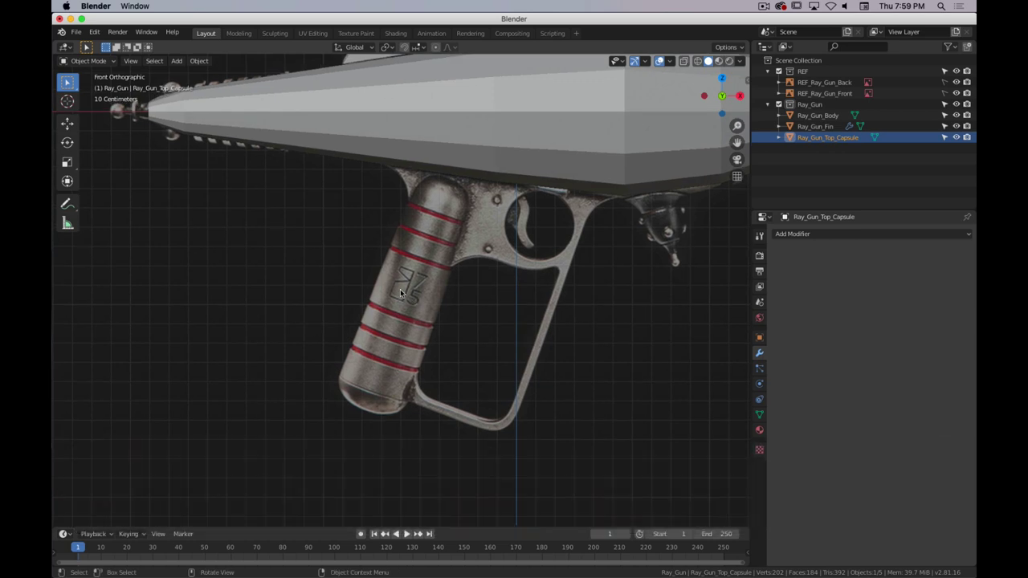
{"action": "key", "text": "super+Tab"}
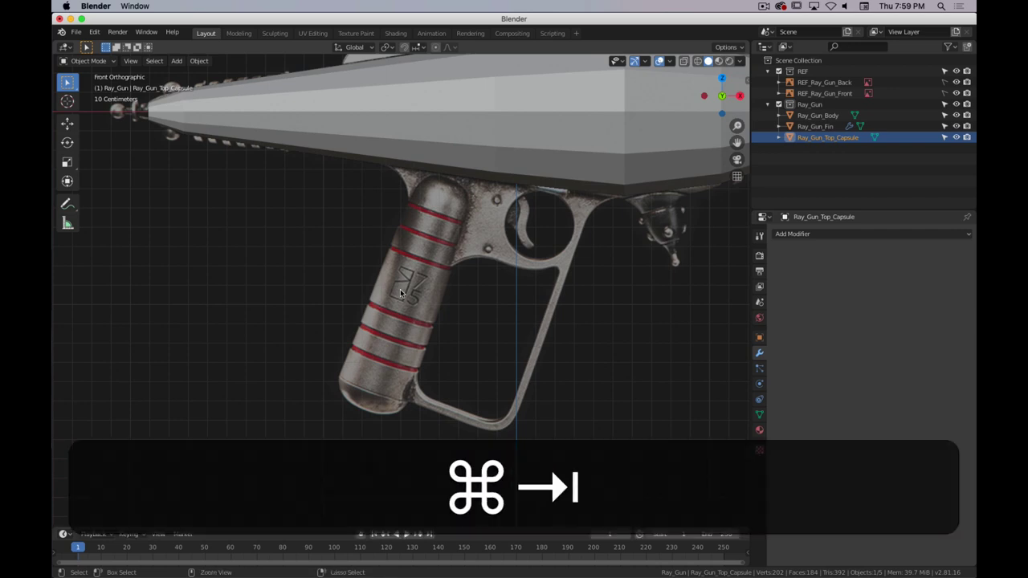
{"action": "left_click", "coordinate": [485, 289]}
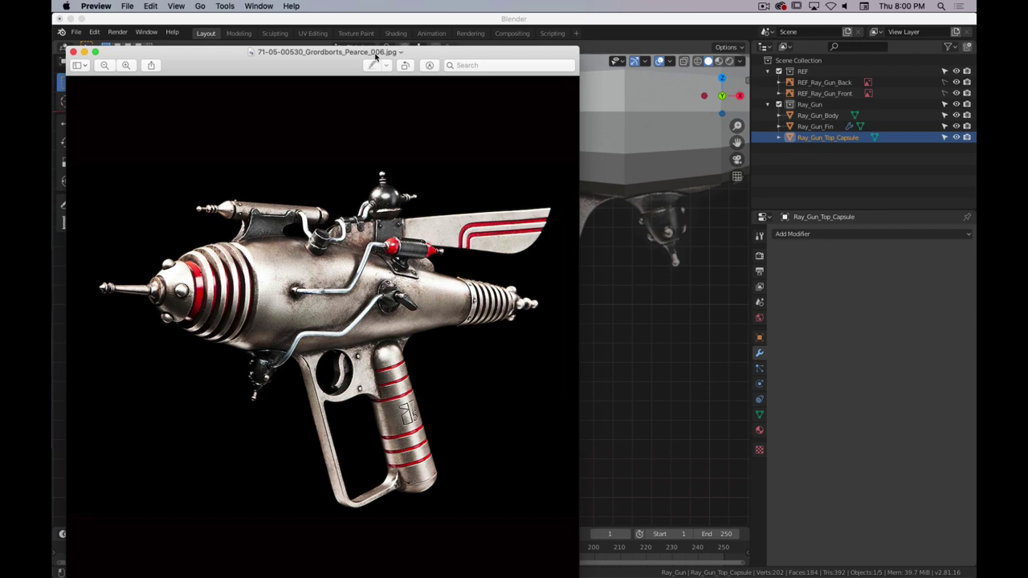
{"action": "key", "text": "super+w"}
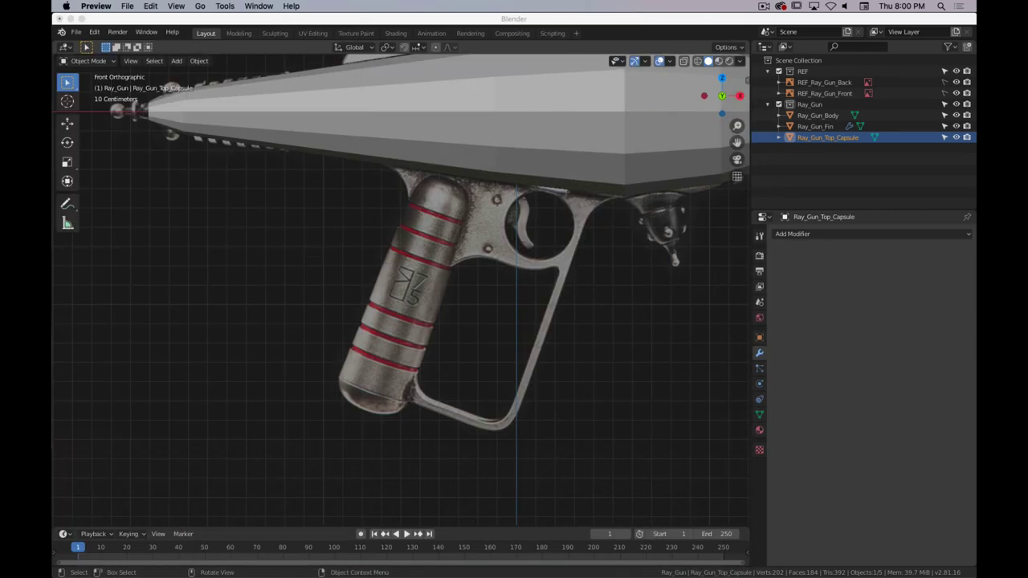
{"action": "left_click", "coordinate": [502, 19]}
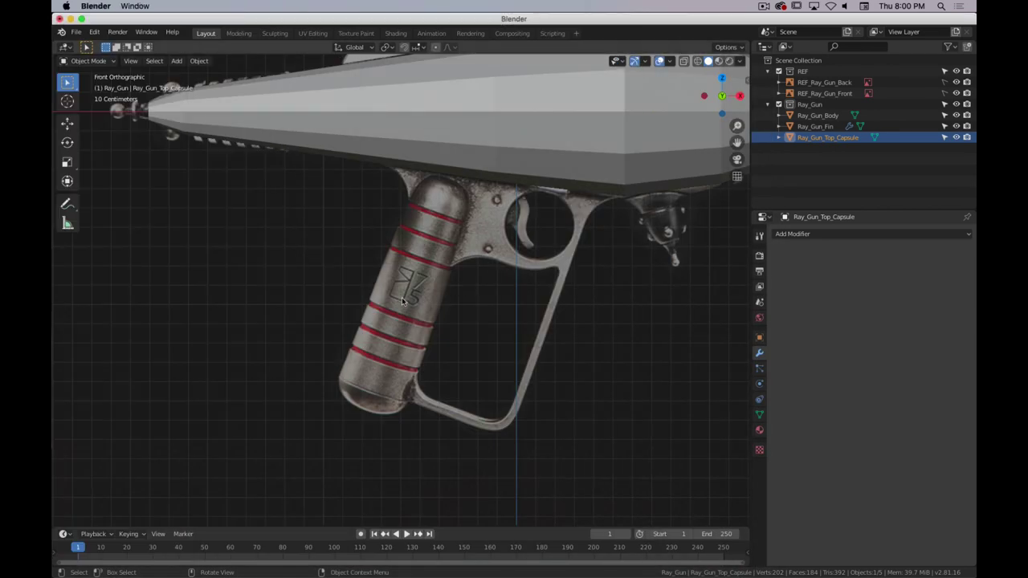
- Add a cube mesh with a size of 0.32 m on the middle of the reference grip
{"action": "key", "text": "shift"}
{"action": "key", "text": "shift+a"}
{"action": "mouse_move", "coordinate": [416, 291]}
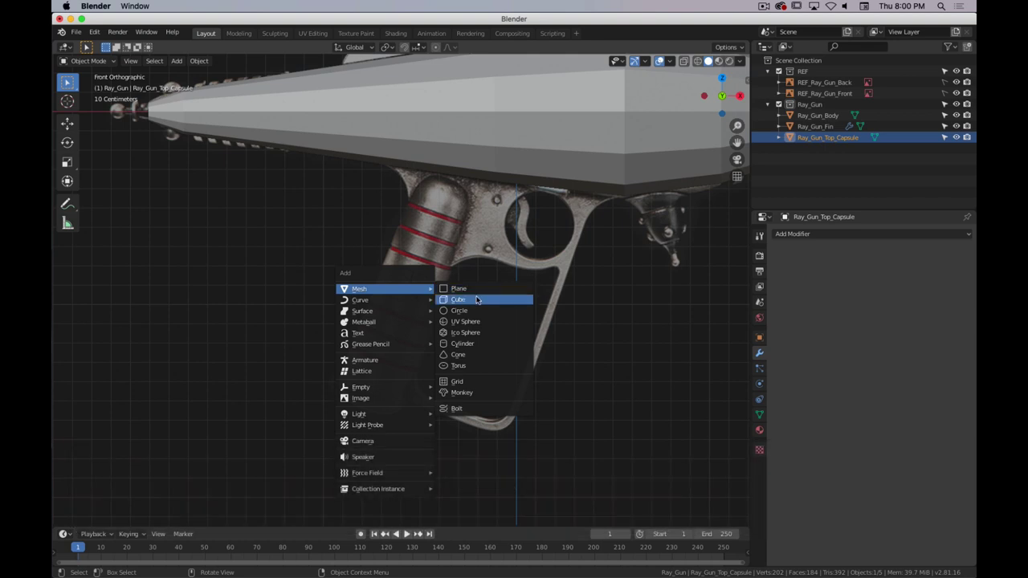
{"action": "left_click", "coordinate": [477, 300]}
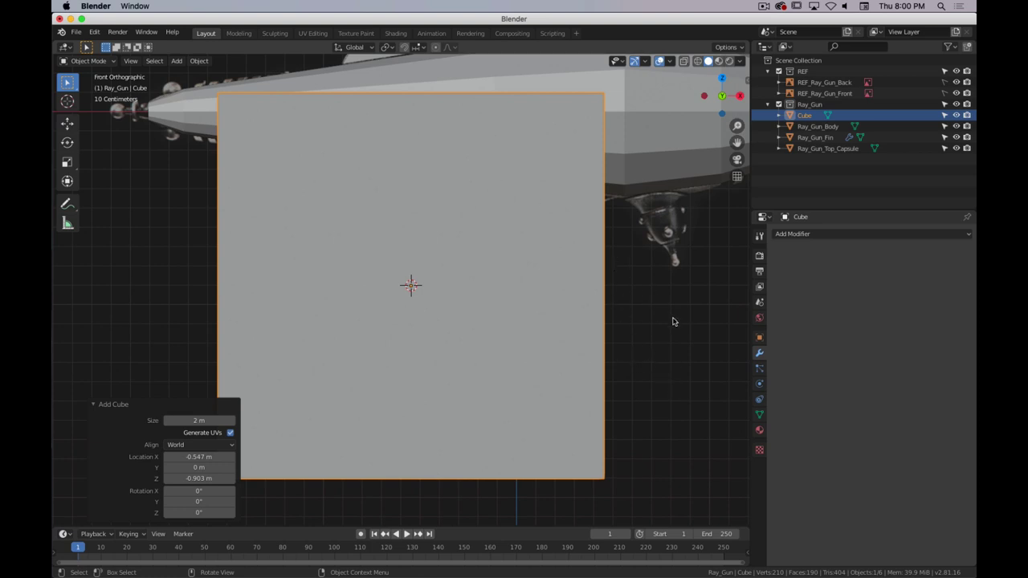
{"action": "left_click_drag", "start_coordinate": [195, 420], "coordinate": [95, 398]}
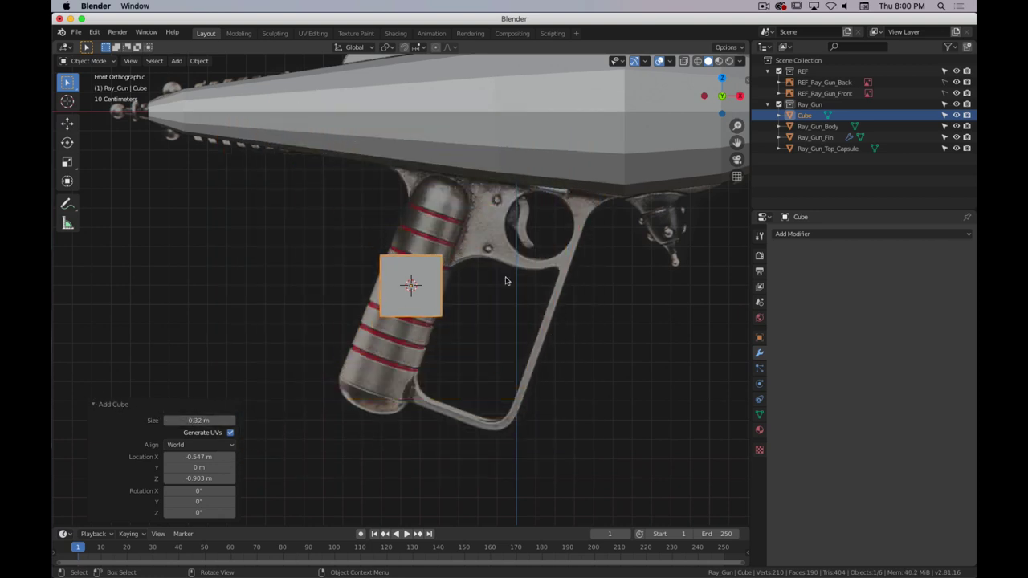
- Show the scene in wireframe and rotate the cube object about 20.2° in front view to match the grip's tilt
{"action": "key", "text": "g"}
{"action": "right_click", "coordinate": [446, 302]}
{"action": "key", "text": "Tab"}
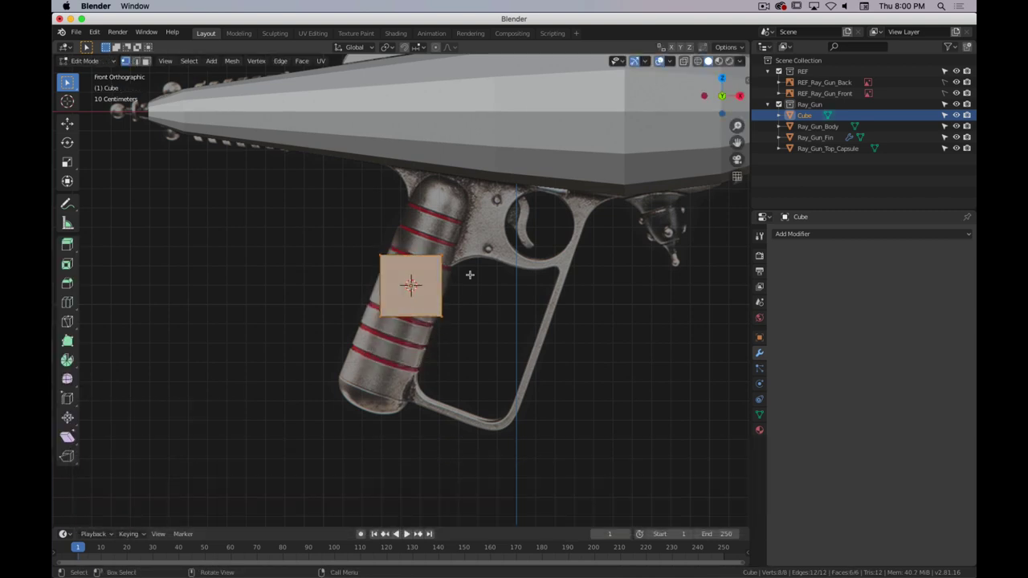
{"action": "key", "text": "a"}
{"action": "key", "text": "z"}
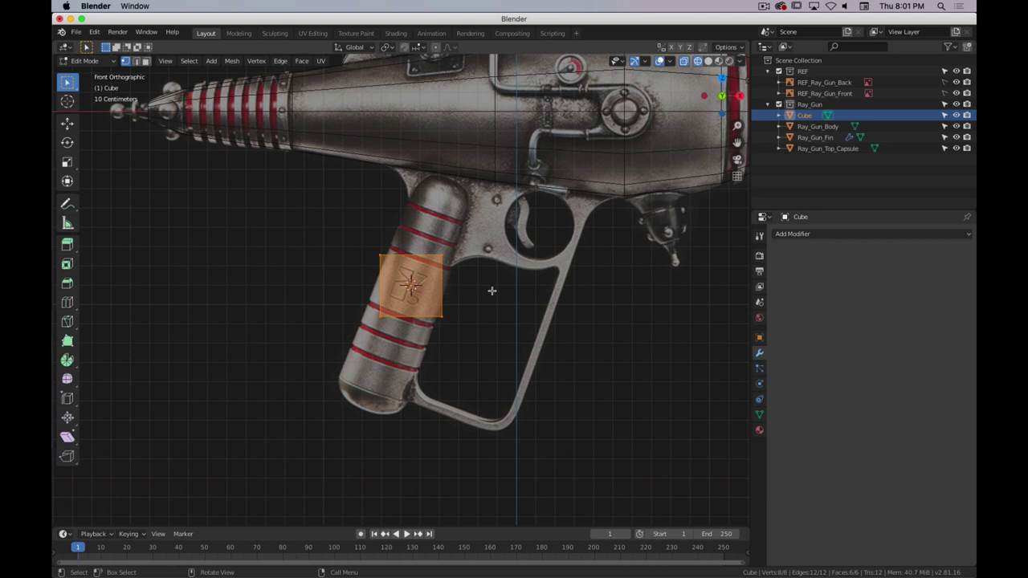
{"action": "key", "text": "Tab"}
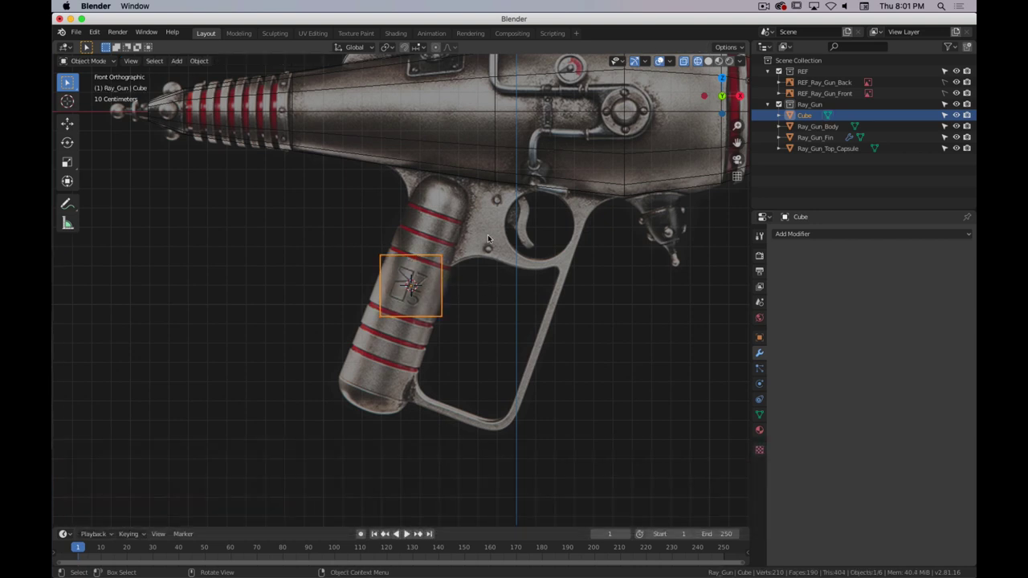
{"action": "key", "text": "r"}
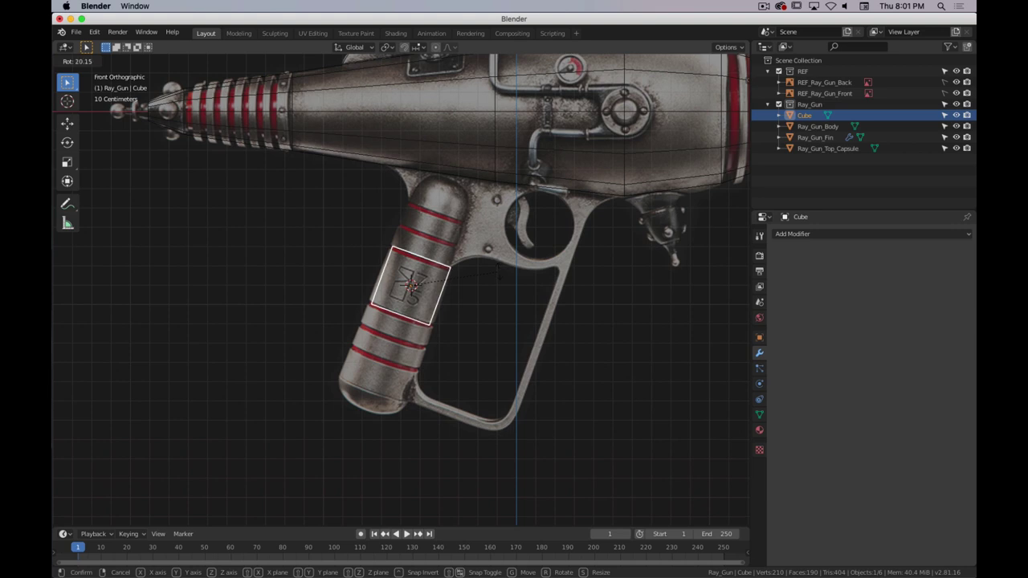
{"action": "left_click", "coordinate": [494, 276]}
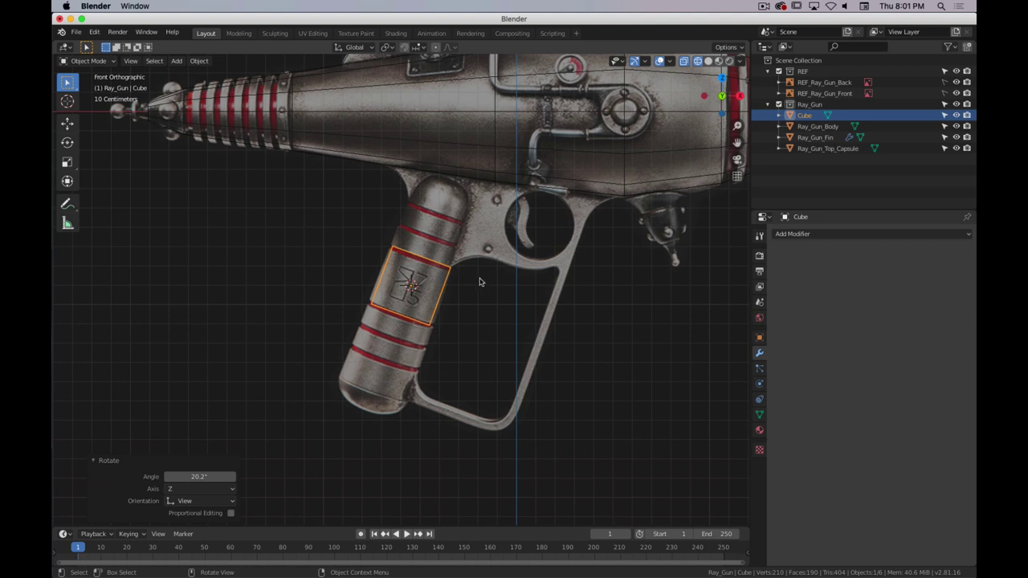
{"action": "scroll", "coordinate": [428, 259], "scroll_direction": "up", "scroll_amount": 8}
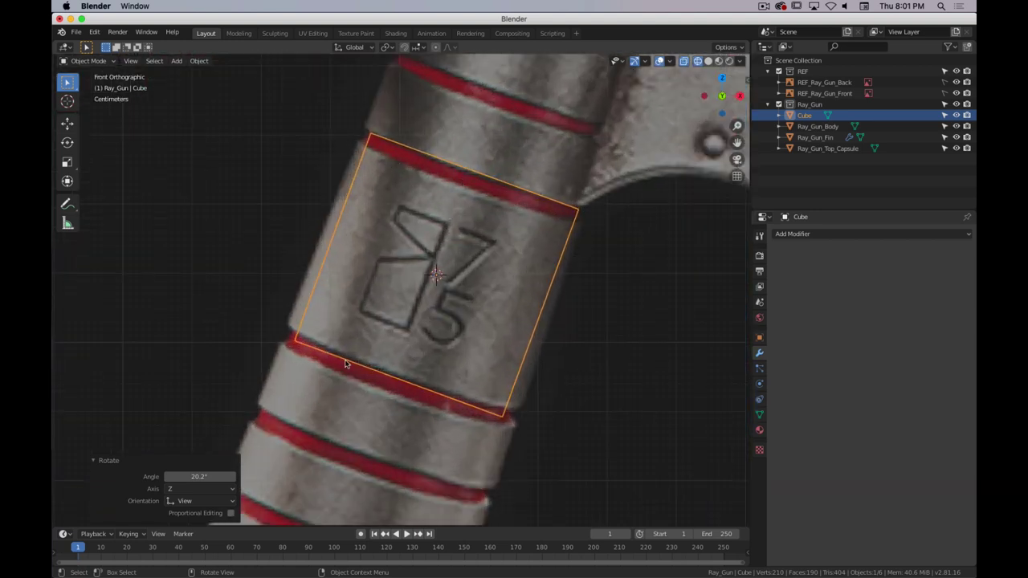
{"action": "scroll", "coordinate": [423, 378], "scroll_direction": "down", "scroll_amount": 7}
{"action": "scroll", "coordinate": [417, 259], "scroll_direction": "down", "scroll_amount": 5, "text": "shift"}
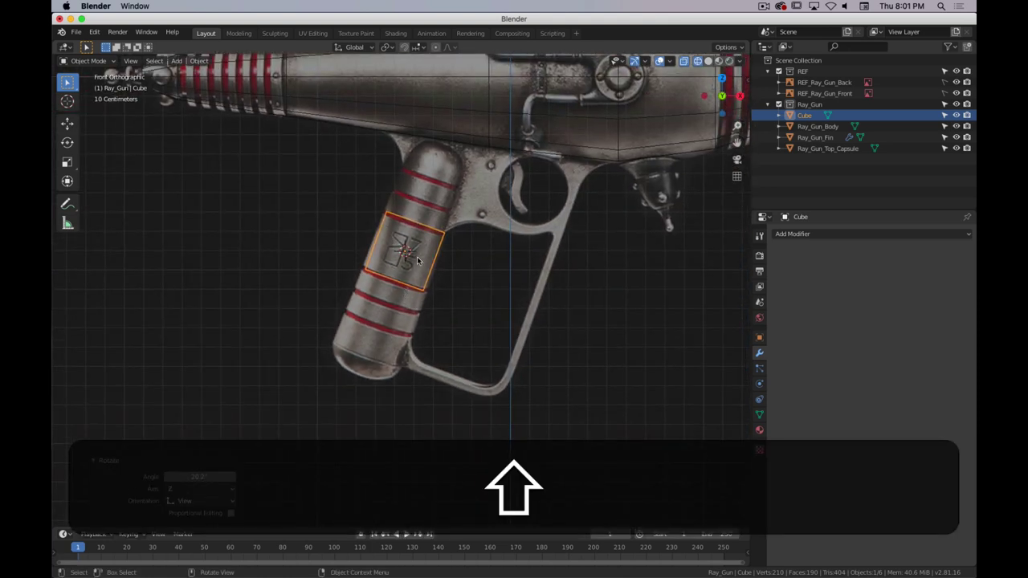
- Subdivide the cube's whole mesh with 2 cuts and a smoothness of 1.000 to round it into a sphere
{"action": "key", "text": "Tab"}
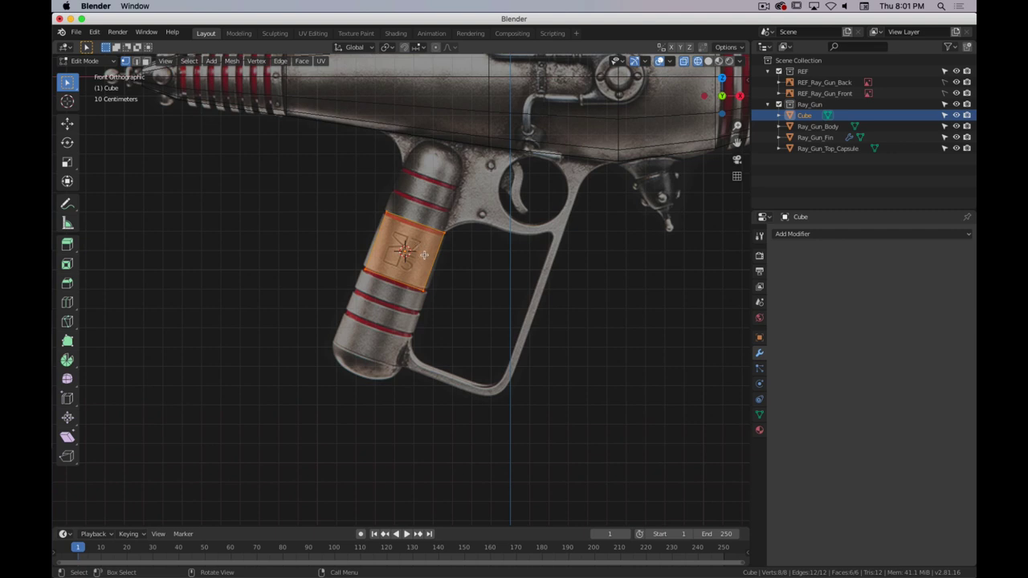
{"action": "right_click", "coordinate": [404, 251]}
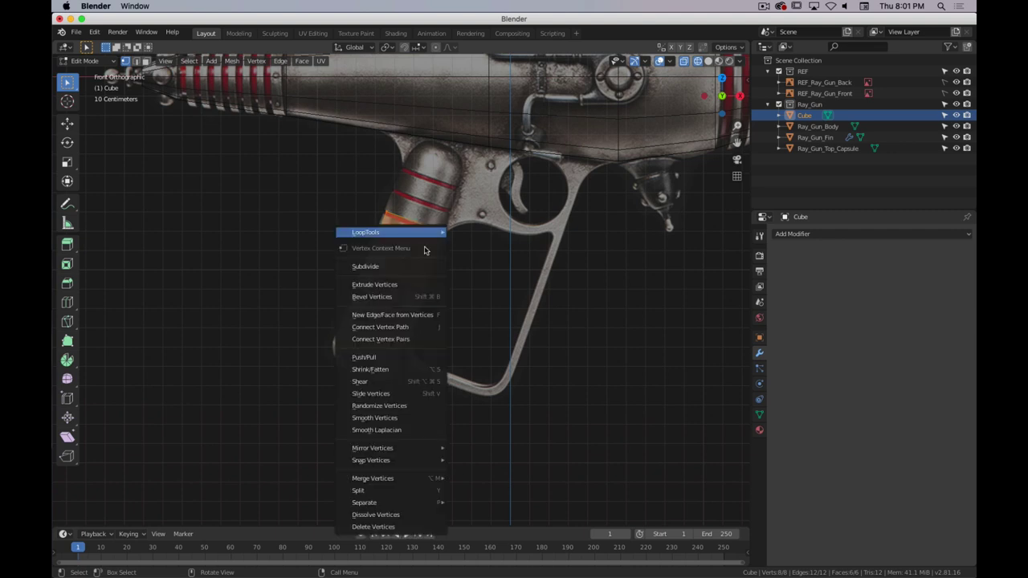
{"action": "left_click", "coordinate": [368, 267]}
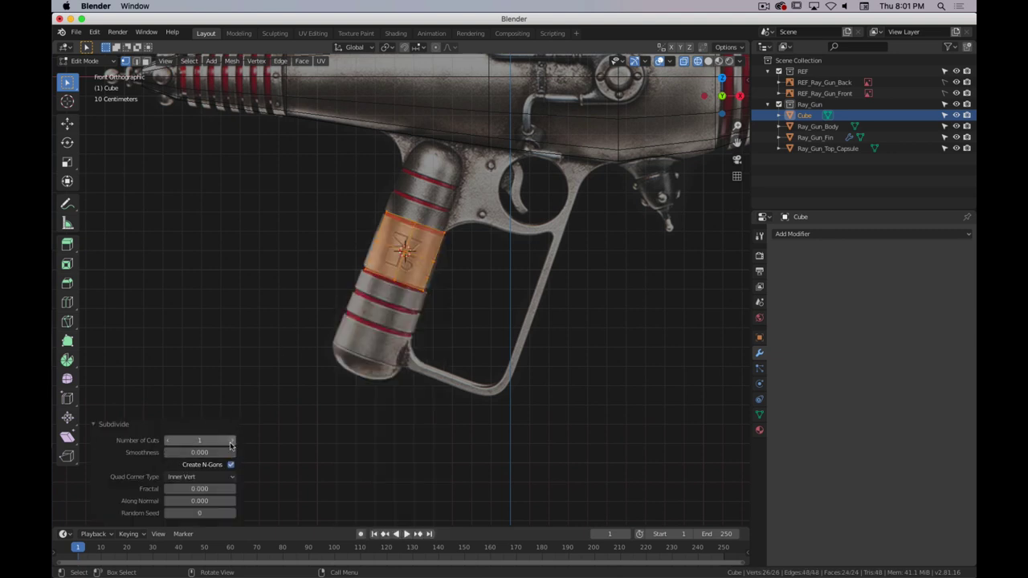
{"action": "left_click_drag", "start_coordinate": [201, 453], "coordinate": [265, 452]}
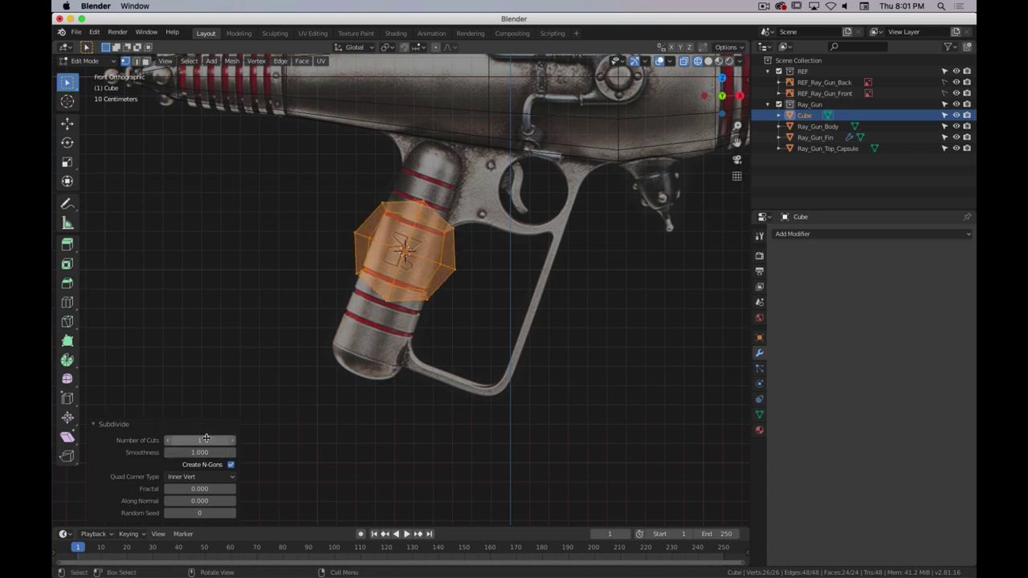
{"action": "left_click", "coordinate": [233, 441]}
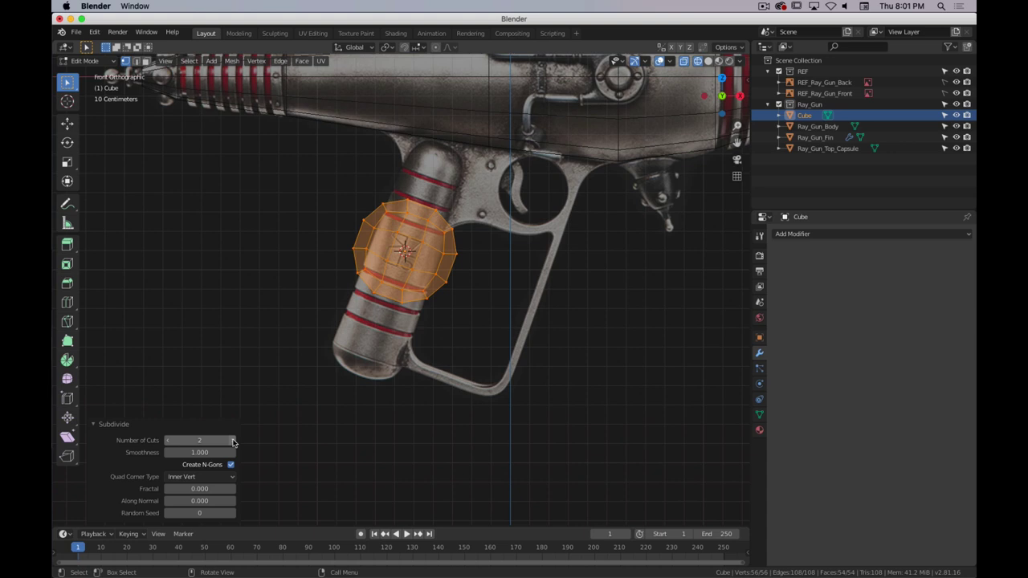
{"action": "left_click", "coordinate": [233, 441]}
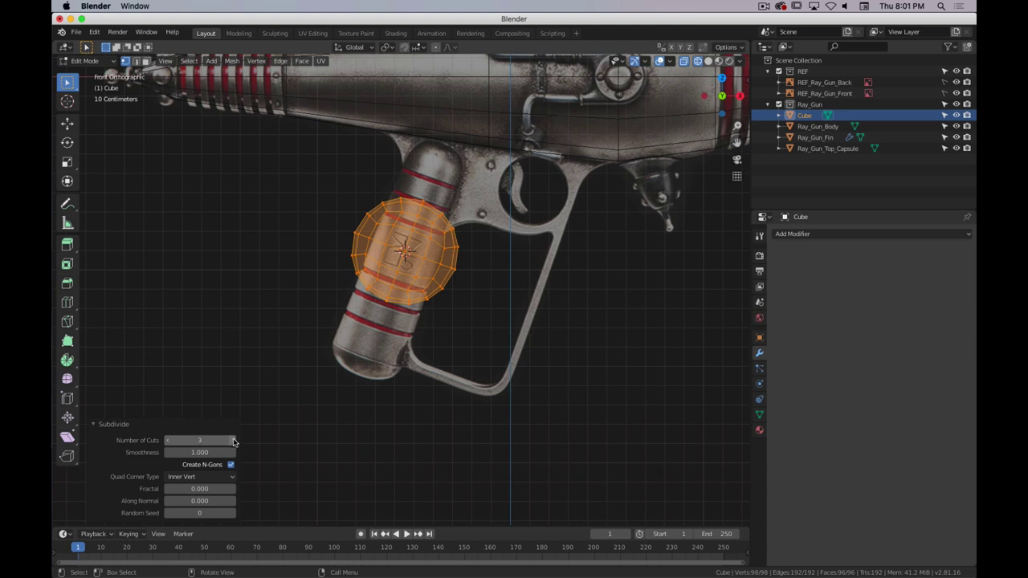
{"action": "left_click", "coordinate": [168, 441]}
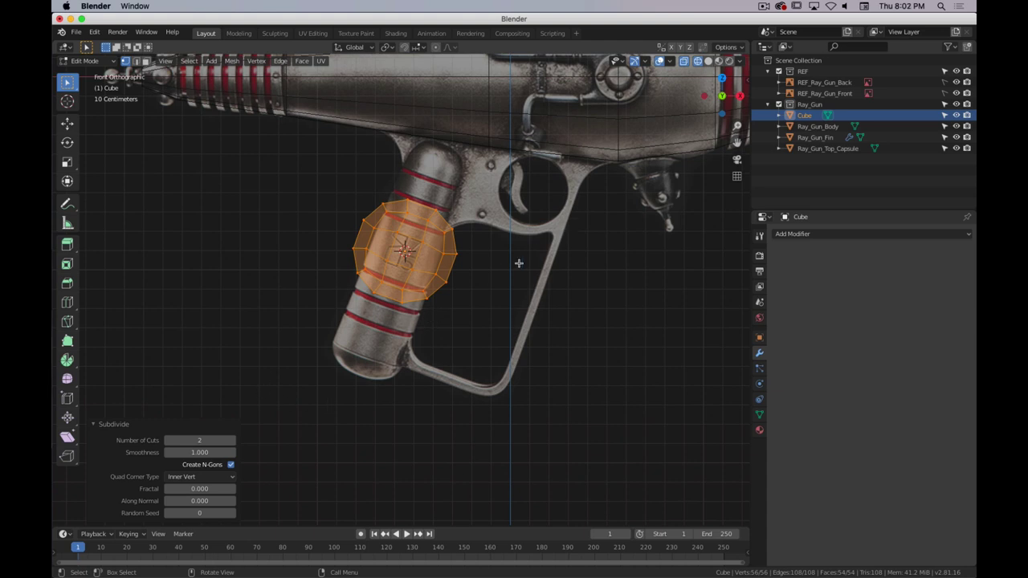
{"action": "left_click", "coordinate": [322, 292]}
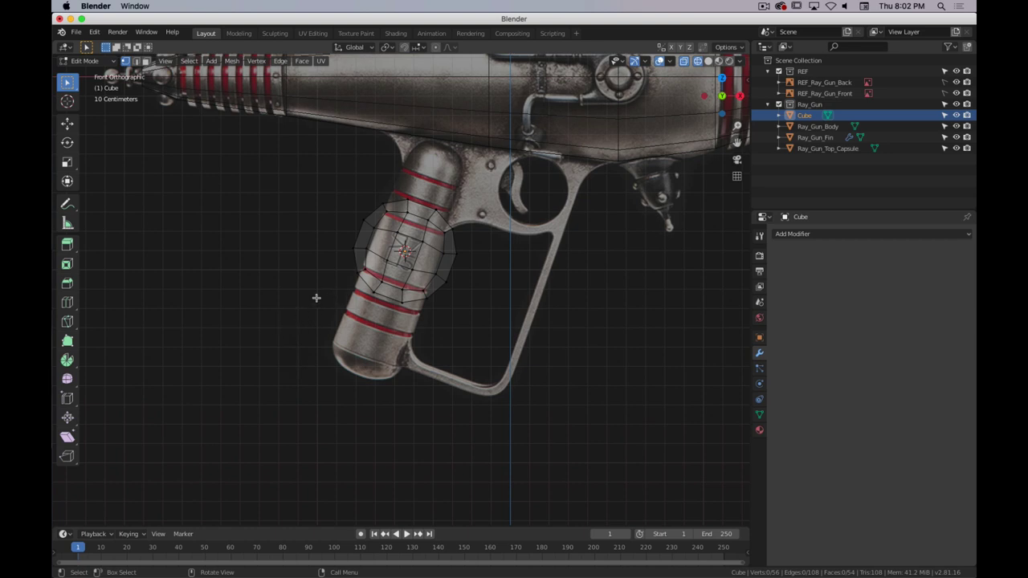
{"action": "key", "text": "c"}
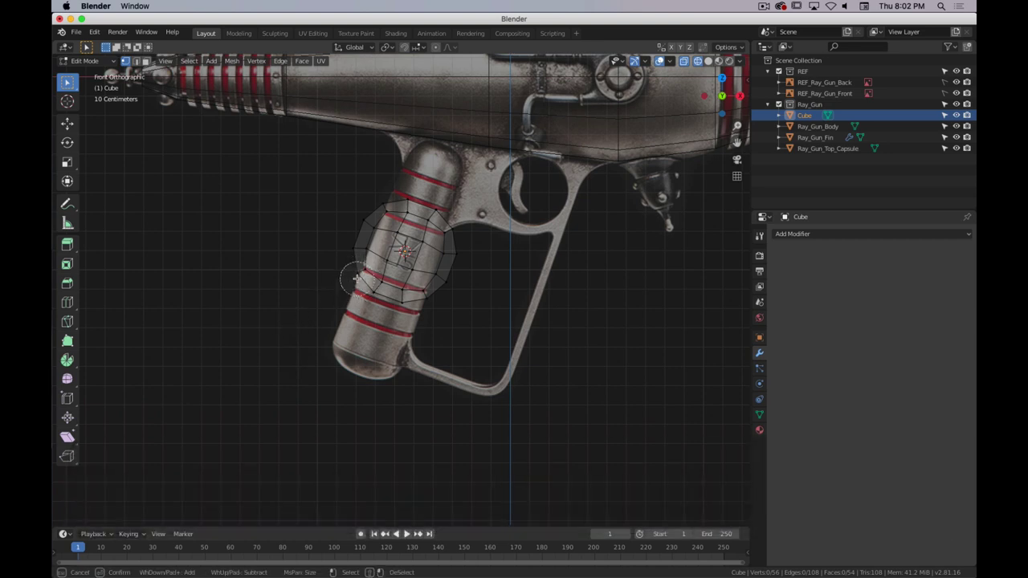
{"action": "key", "text": "a"}
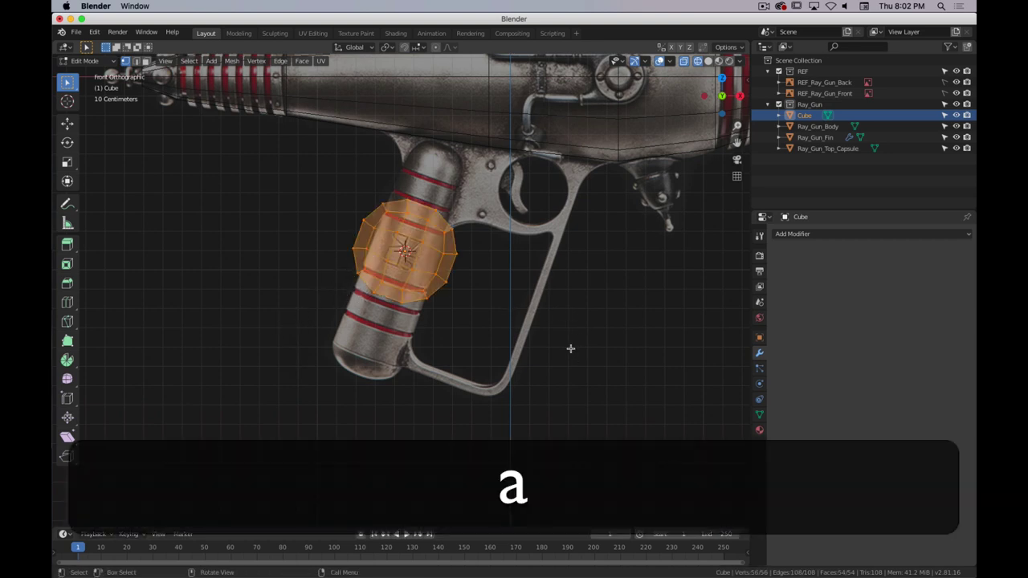
- Scale the whole sphere mesh by 0.689 so it matches the width of the reference grip
{"action": "key", "text": "s"}
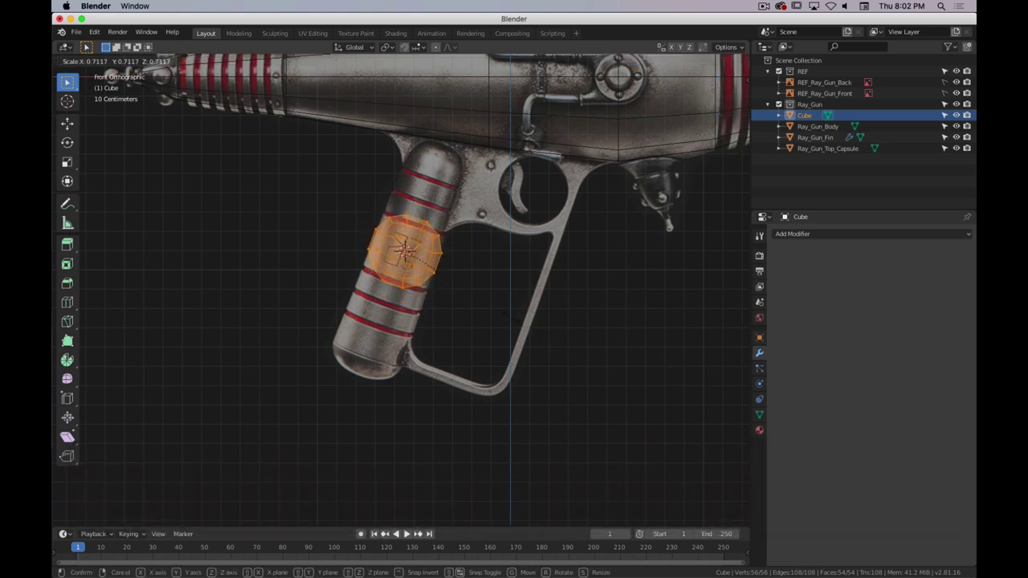
{"action": "left_click", "coordinate": [449, 236]}
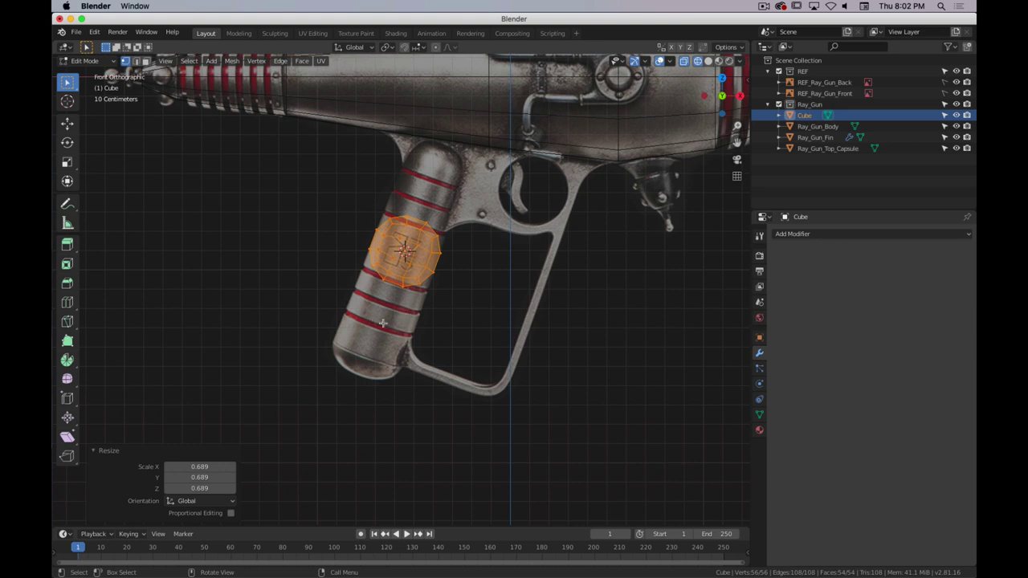
{"action": "scroll", "coordinate": [424, 241], "scroll_direction": "up", "scroll_amount": 3}
{"action": "middle_click_drag", "start_coordinate": [424, 241], "coordinate": [390, 238], "text": "shift"}
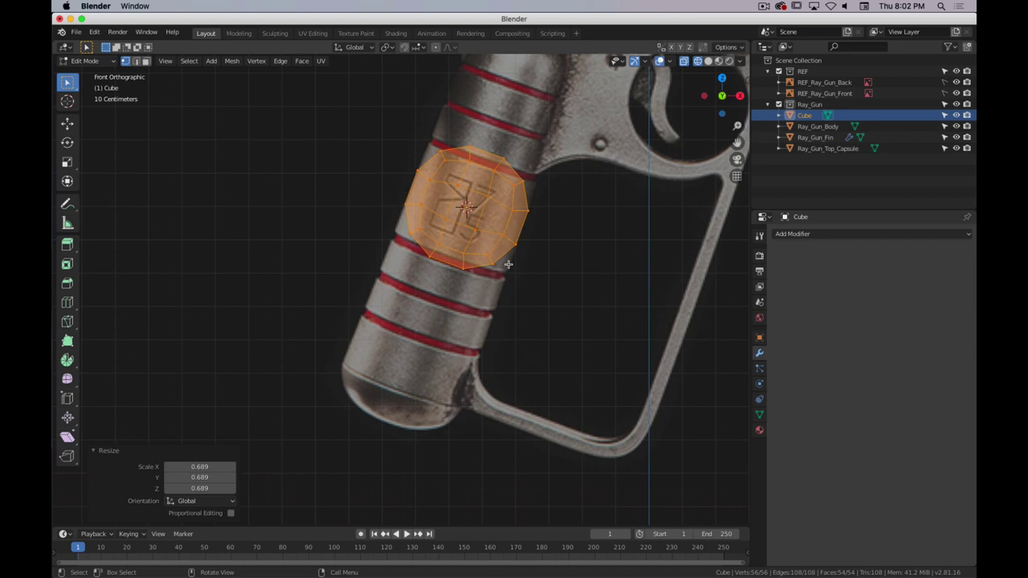
- Circle-select only the lower half of the sphere's vertices, including those on the far side
{"action": "key", "text": "a"}
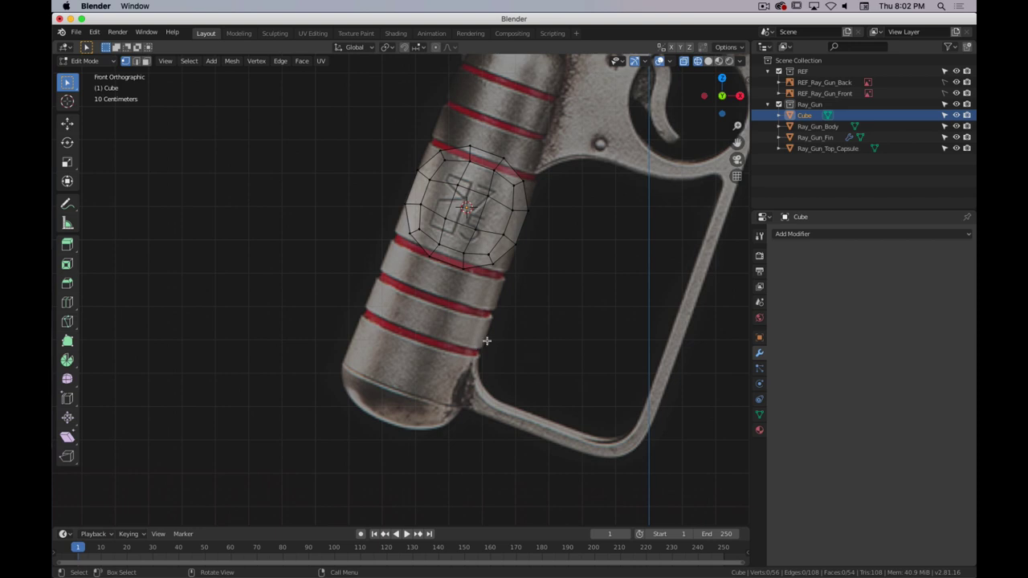
{"action": "key", "text": "c"}
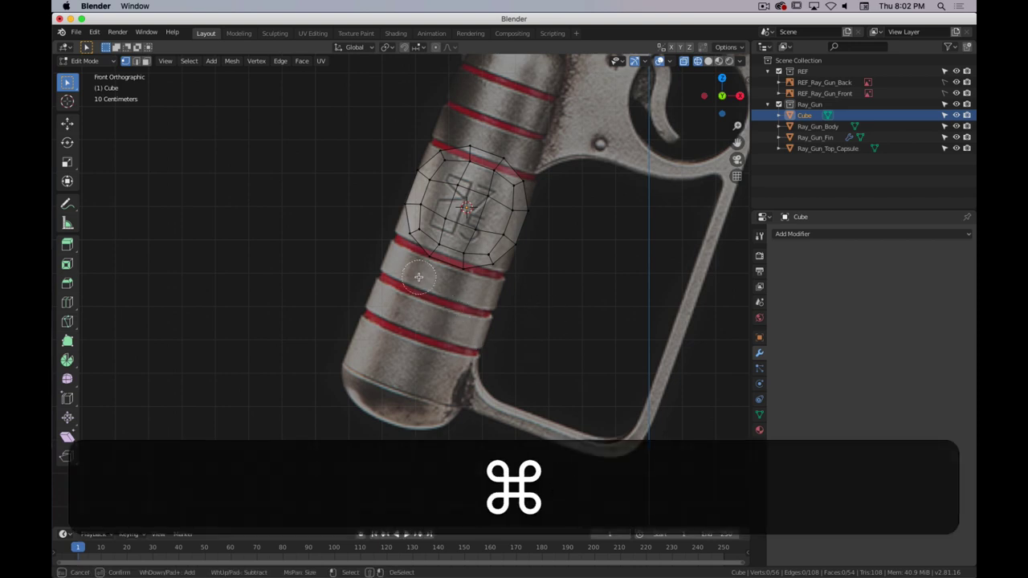
{"action": "key", "text": "super+period"}
{"action": "left_click", "coordinate": [422, 211]}
{"action": "mouse_move", "coordinate": [422, 212]}
{"action": "left_mouse_down"}
{"action": "mouse_move", "coordinate": [422, 242]}
{"action": "mouse_move", "coordinate": [496, 268]}
{"action": "mouse_move", "coordinate": [516, 259]}
{"action": "mouse_move", "coordinate": [498, 234]}
{"action": "mouse_move", "coordinate": [406, 208]}
{"action": "mouse_move", "coordinate": [401, 250]}
{"action": "mouse_move", "coordinate": [455, 269]}
{"action": "mouse_move", "coordinate": [509, 263]}
{"action": "mouse_move", "coordinate": [507, 235]}
{"action": "mouse_move", "coordinate": [419, 214]}
{"action": "left_mouse_up"}
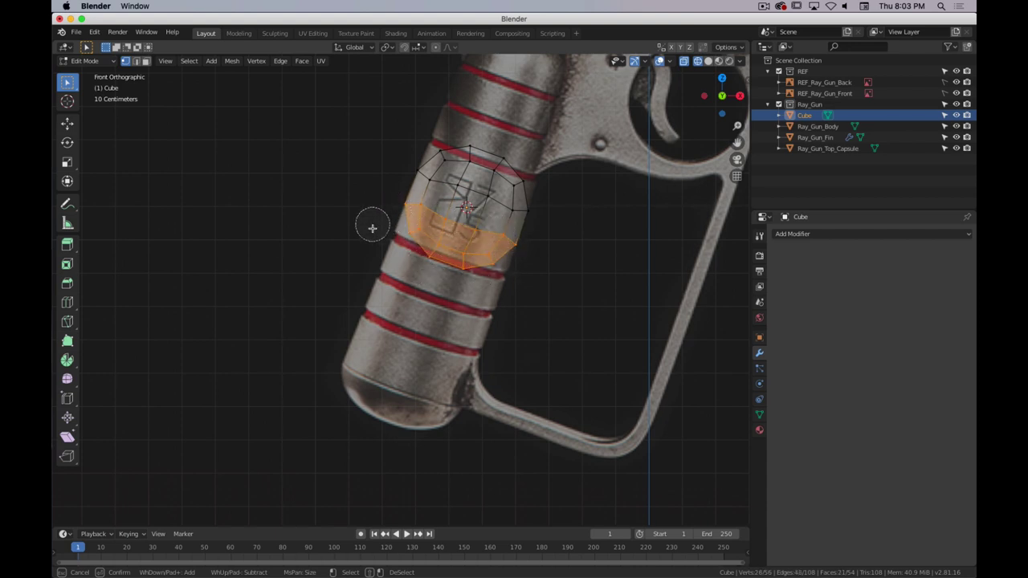
{"action": "scroll", "coordinate": [437, 223], "scroll_direction": "down", "scroll_amount": 4}
{"action": "scroll", "coordinate": [438, 223], "scroll_direction": "down", "scroll_amount": 4}
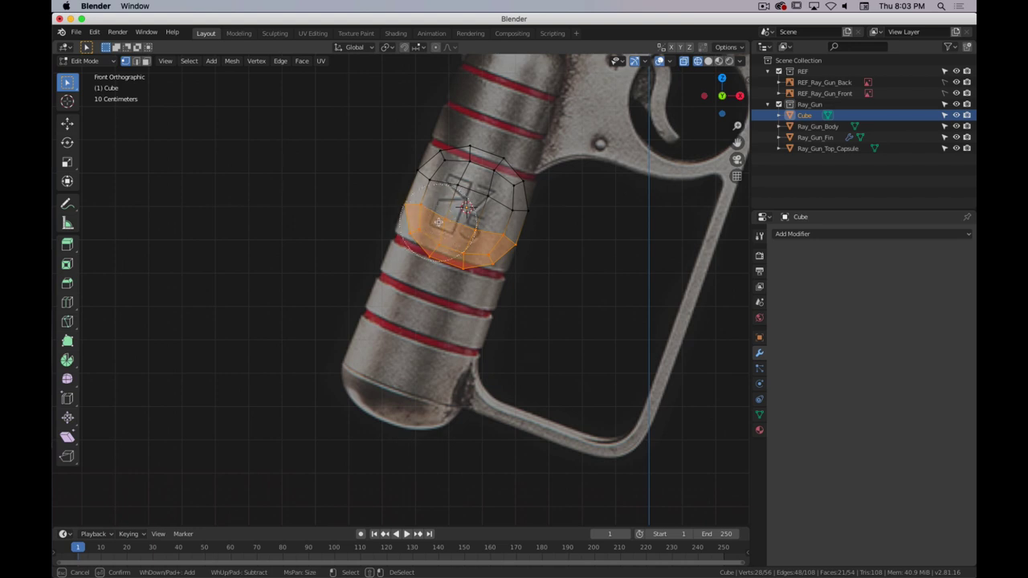
{"action": "scroll", "coordinate": [438, 223], "scroll_direction": "up", "scroll_amount": 5}
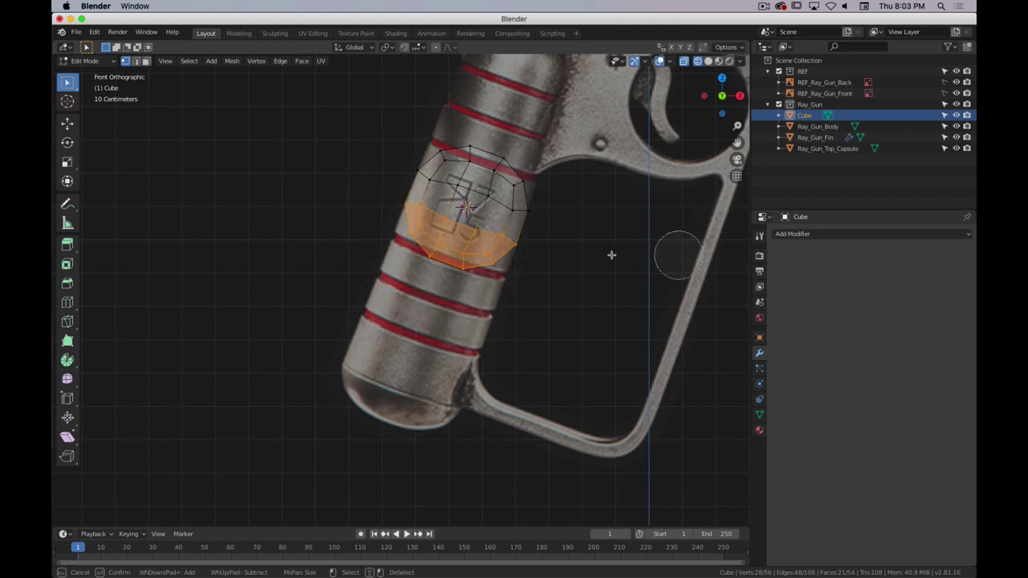
{"action": "mouse_move", "coordinate": [472, 233]}
{"action": "middle_mouse_down"}
{"action": "mouse_move", "coordinate": [404, 230]}
{"action": "mouse_move", "coordinate": [456, 253]}
{"action": "mouse_move", "coordinate": [503, 253]}
{"action": "middle_mouse_up"}
{"action": "mouse_move", "coordinate": [504, 253]}
{"action": "left_mouse_down"}
{"action": "mouse_move", "coordinate": [402, 221]}
{"action": "mouse_move", "coordinate": [427, 255]}
{"action": "mouse_move", "coordinate": [494, 267]}
{"action": "mouse_move", "coordinate": [409, 231]}
{"action": "left_mouse_up"}
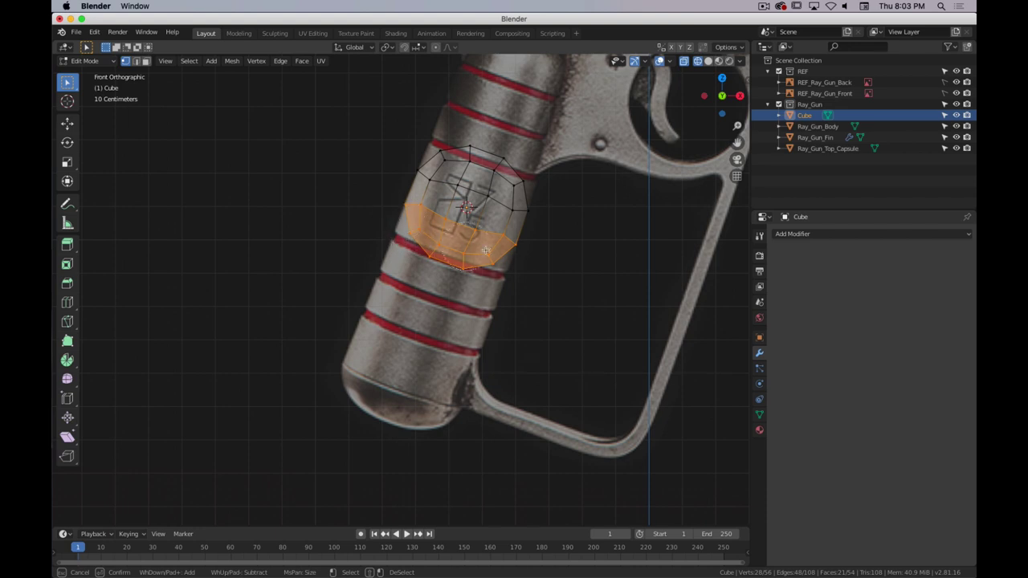
{"action": "right_click", "coordinate": [565, 261]}
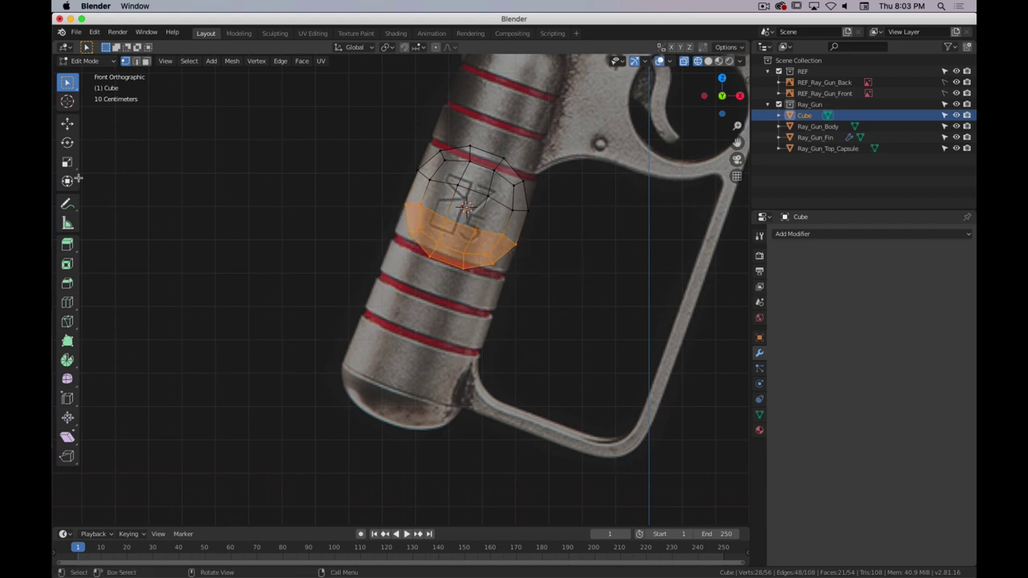
- Examine the active tool's options and workspace settings, cycling through the selection tools to check the circle select radius setting
{"action": "left_click", "coordinate": [760, 235]}
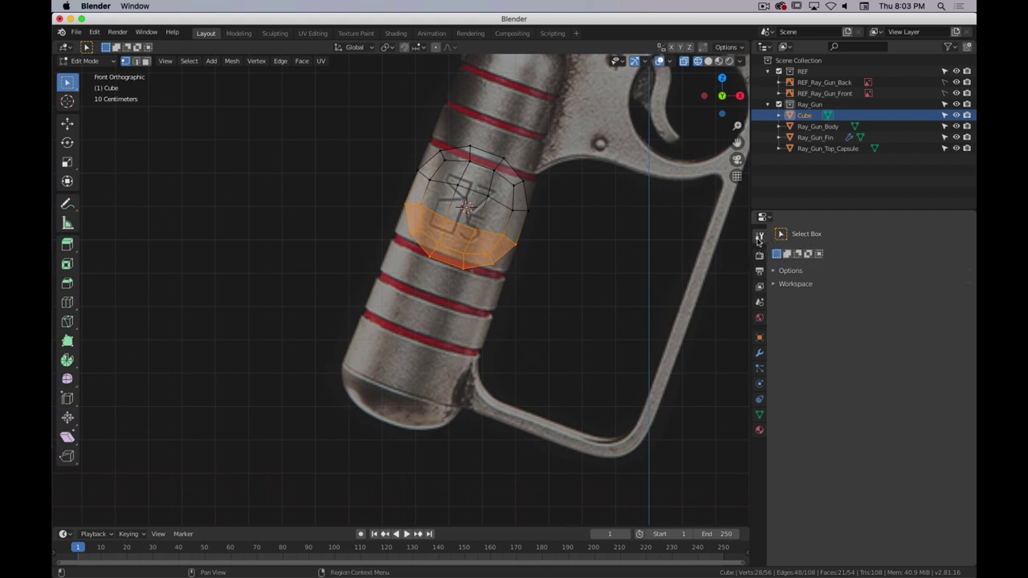
{"action": "key", "text": "c"}
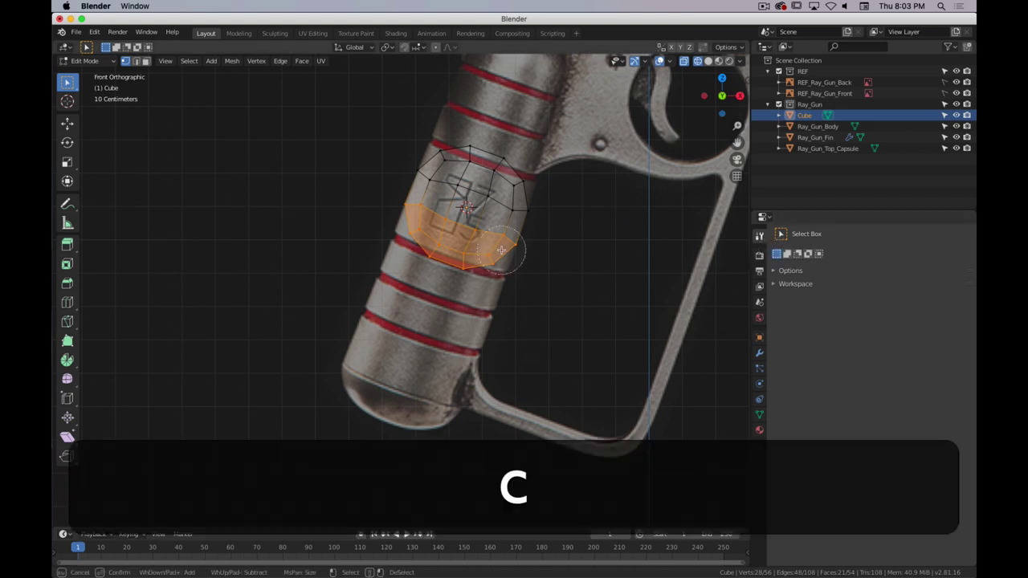
{"action": "left_click", "coordinate": [773, 271]}
{"action": "key", "text": "c"}
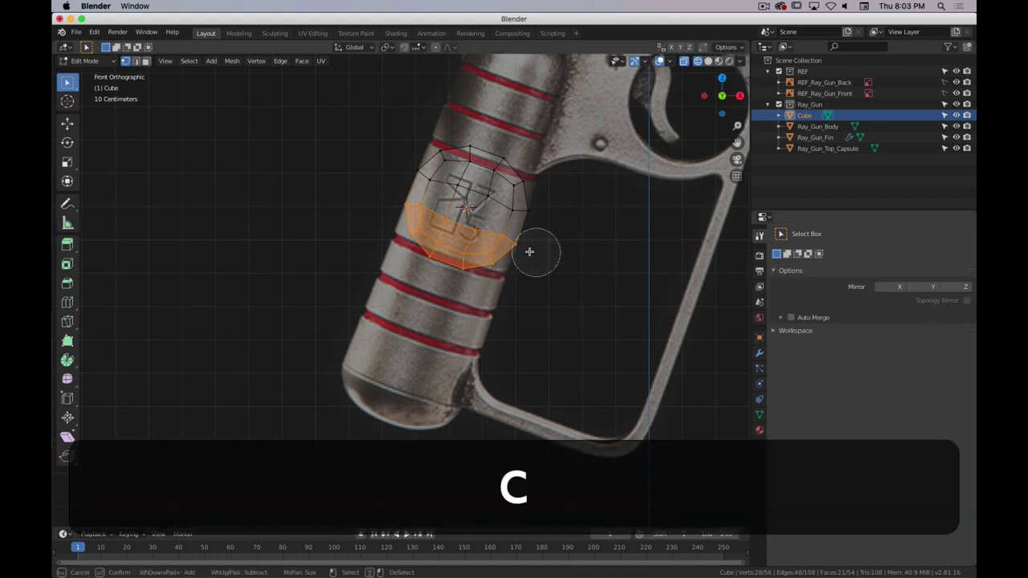
{"action": "left_click", "coordinate": [779, 332]}
{"action": "key", "text": "c"}
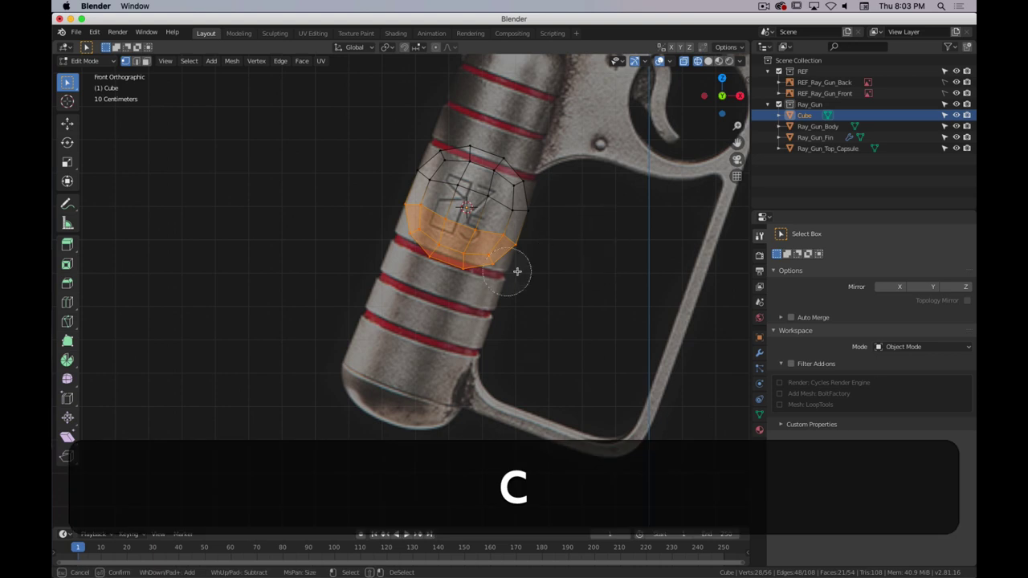
{"action": "right_click", "coordinate": [621, 261]}
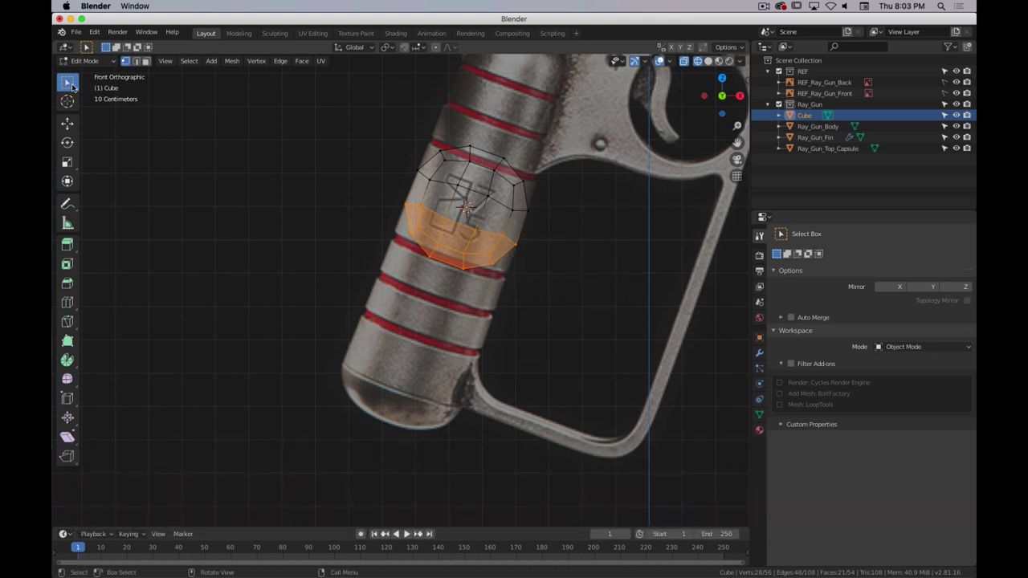
{"action": "key", "text": "w"}
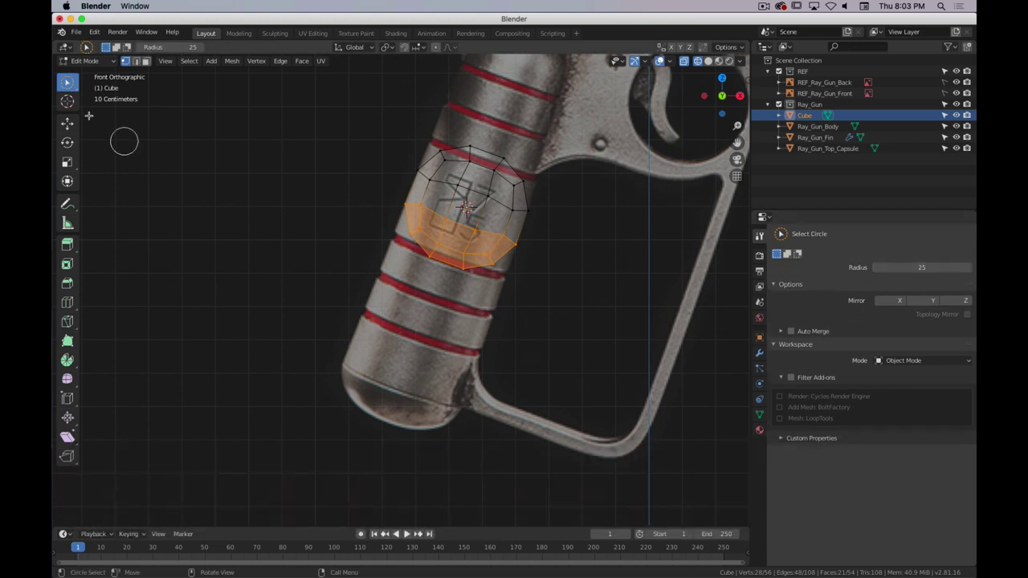
{"action": "key", "text": "w"}
{"action": "key", "text": "w"}
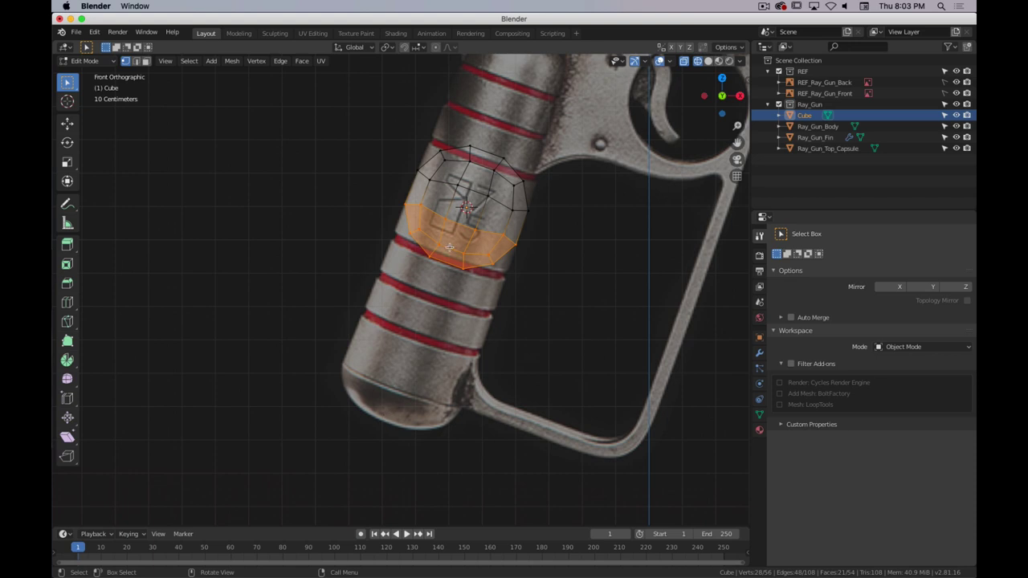
{"action": "key", "text": "g"}
{"action": "key", "text": "g"}
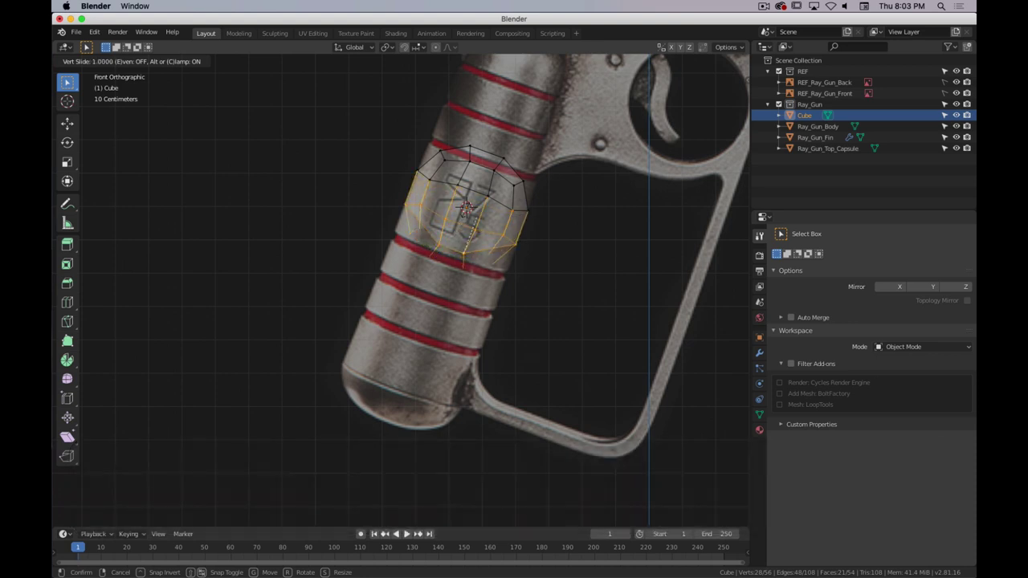
{"action": "left_click", "coordinate": [451, 261]}
- Move the selected lower half about 0.506 m down along its local Z axis to the grip's bottom end
{"action": "key", "text": "g"}
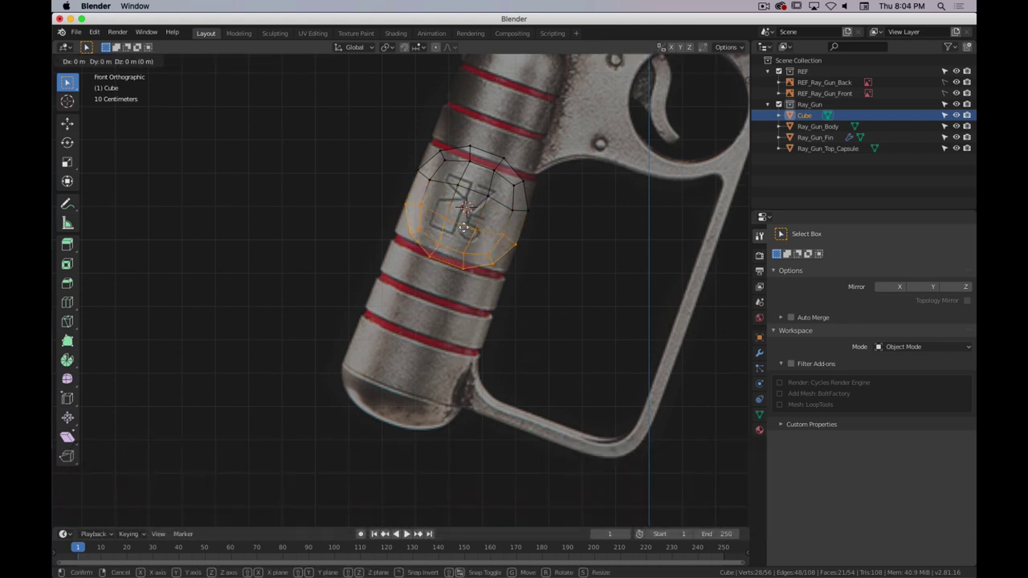
{"action": "key", "text": "z"}
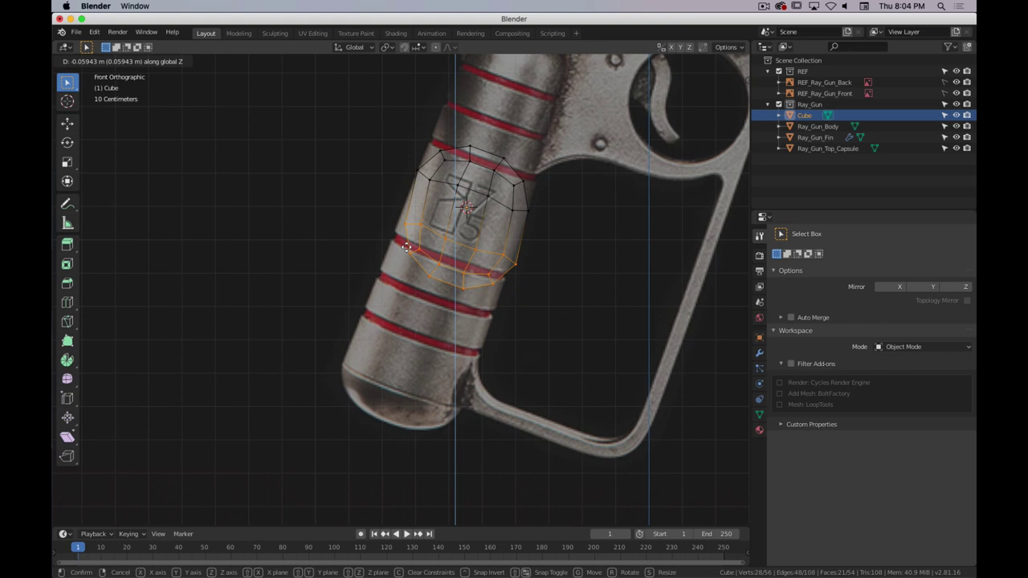
{"action": "key", "text": "z"}
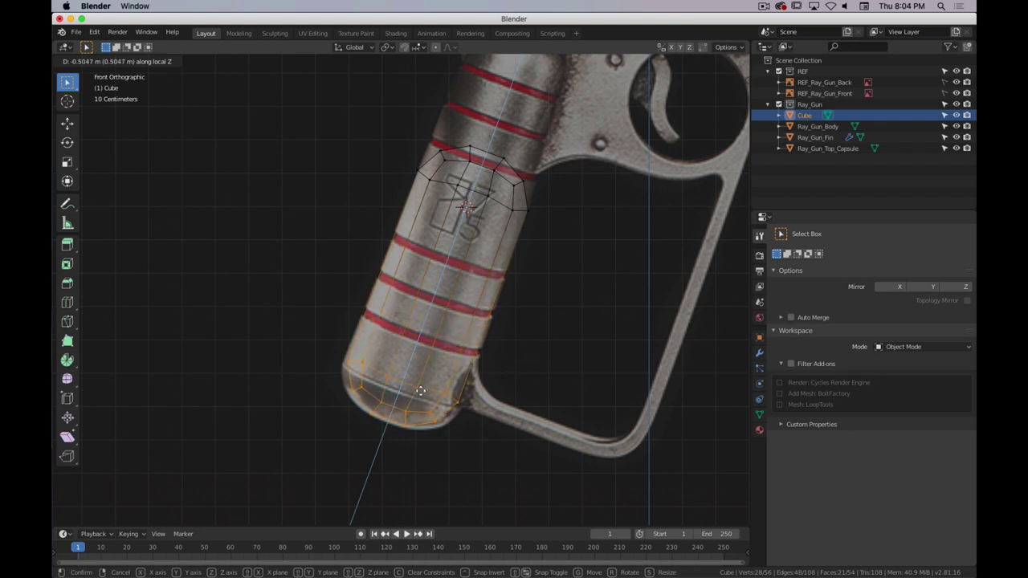
{"action": "left_click", "coordinate": [420, 391]}
- Replace the selection with the upper cap's vertices using circle select, then return to front view
{"action": "scroll", "coordinate": [420, 391], "scroll_direction": "up", "scroll_amount": 3, "text": "shift"}
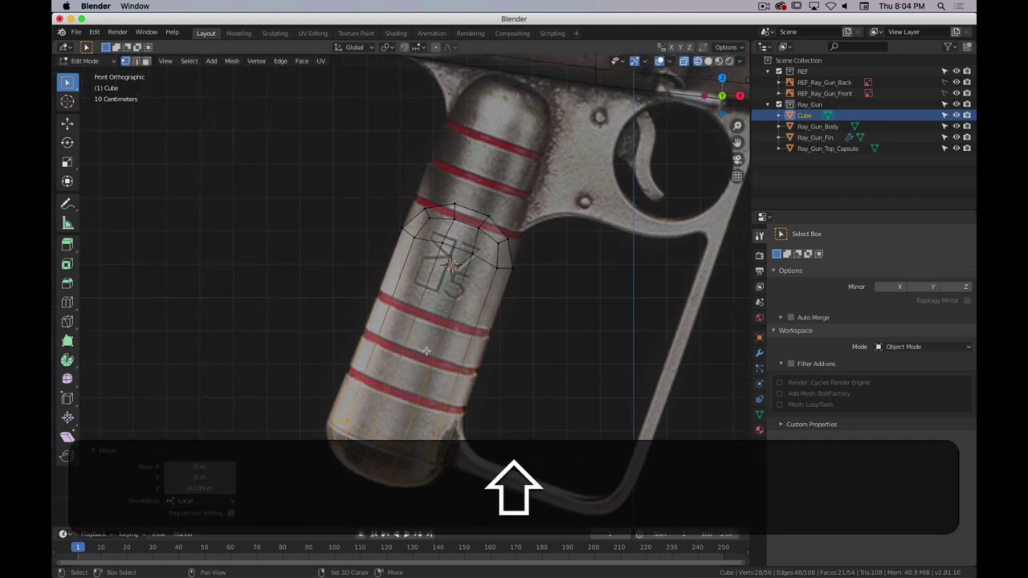
{"action": "key", "text": "a"}
{"action": "key", "text": "a"}
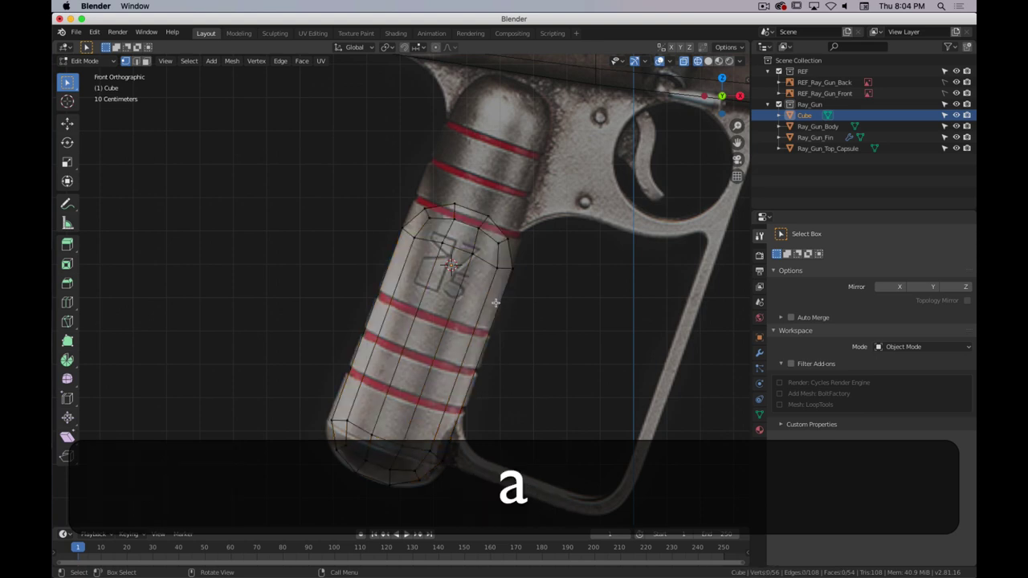
{"action": "key", "text": "c"}
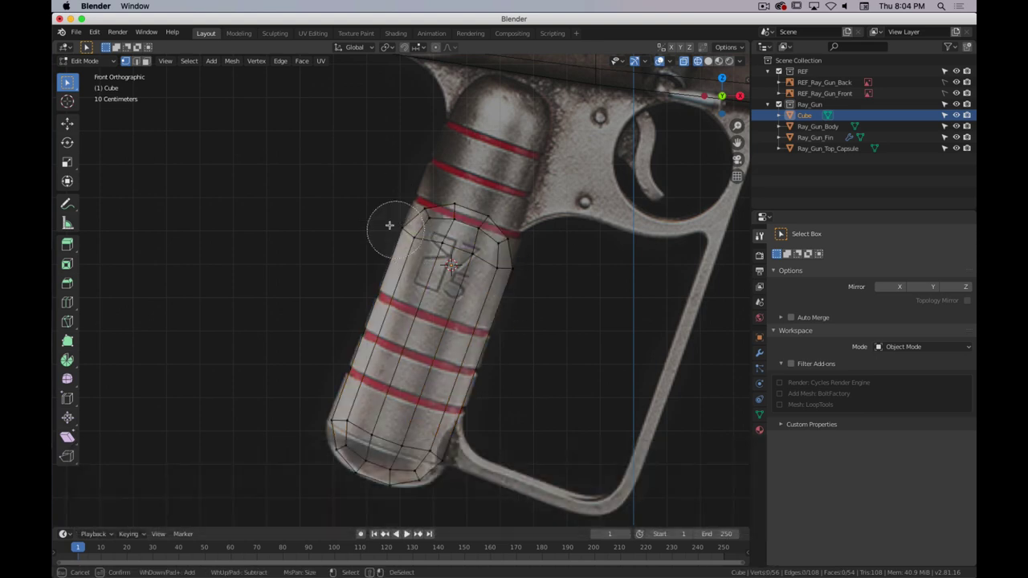
{"action": "left_click_drag", "start_coordinate": [390, 226], "coordinate": [544, 248]}
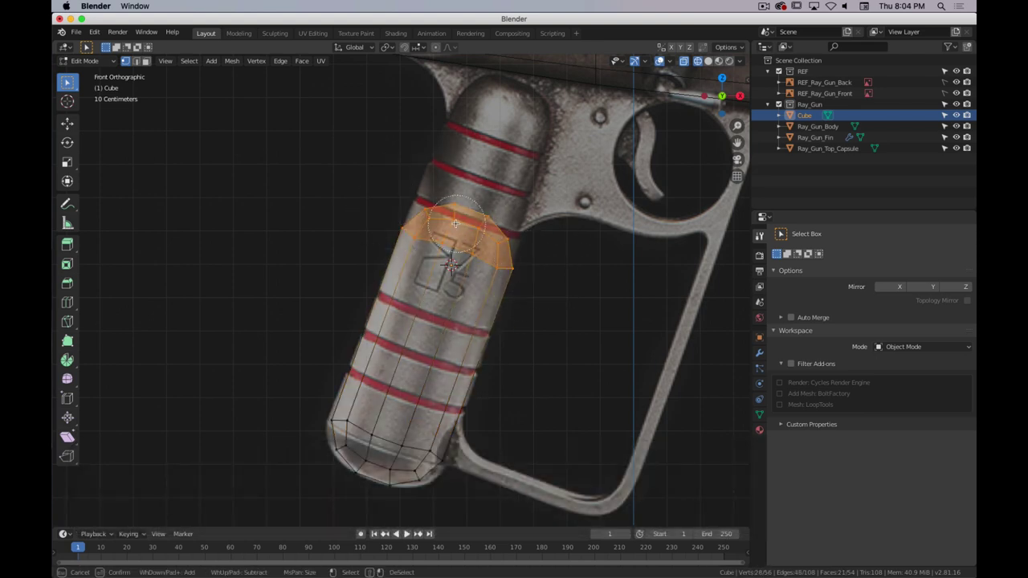
{"action": "key", "text": "Escape"}
{"action": "middle_click_drag", "start_coordinate": [455, 225], "coordinate": [543, 232]}
{"action": "key", "text": "KP_1"}
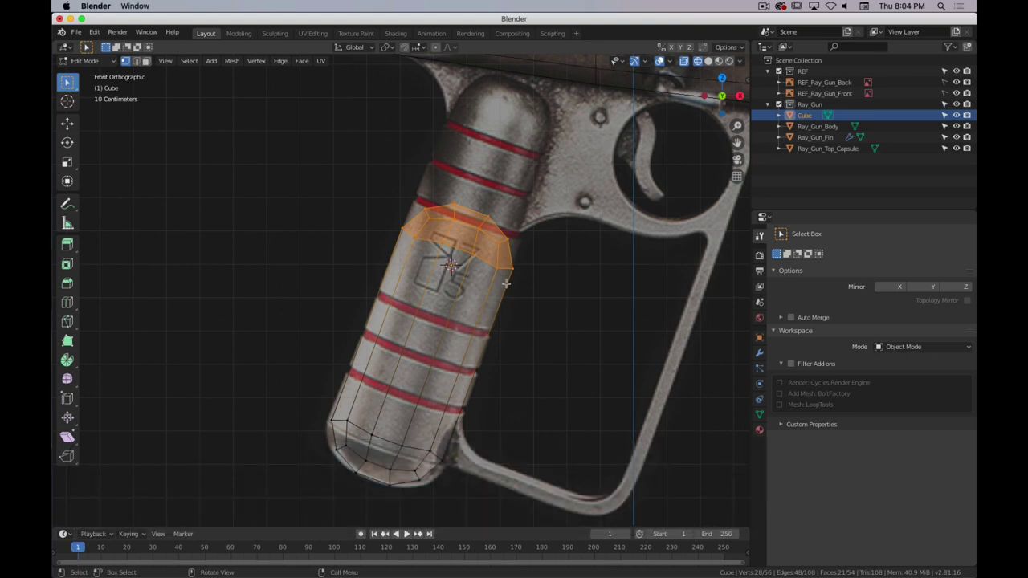
- Move the upper cap 0.403 m along its local Z axis to the grip's upper end
{"action": "key", "text": "g"}
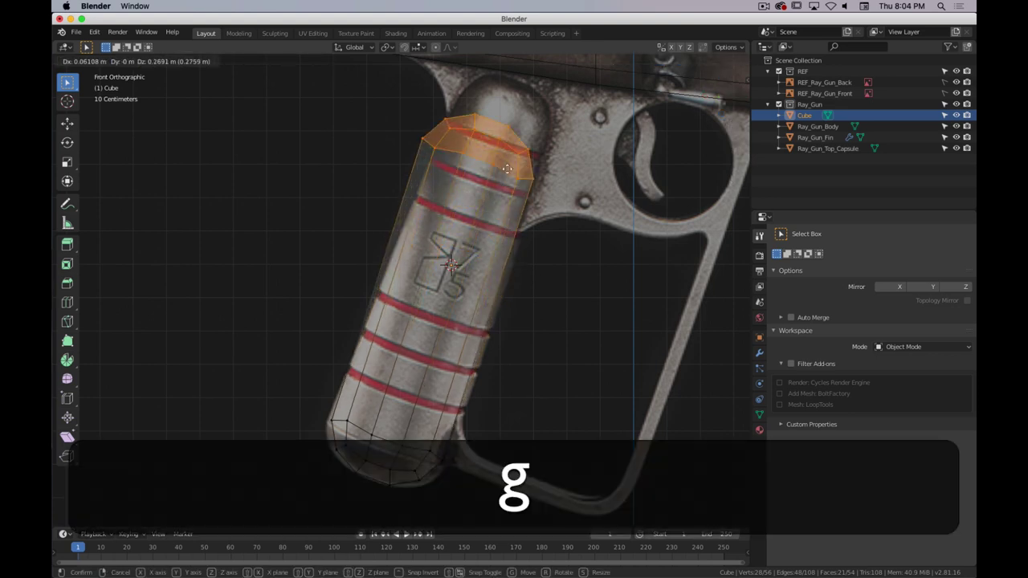
{"action": "key", "text": "z"}
{"action": "key", "text": "z"}
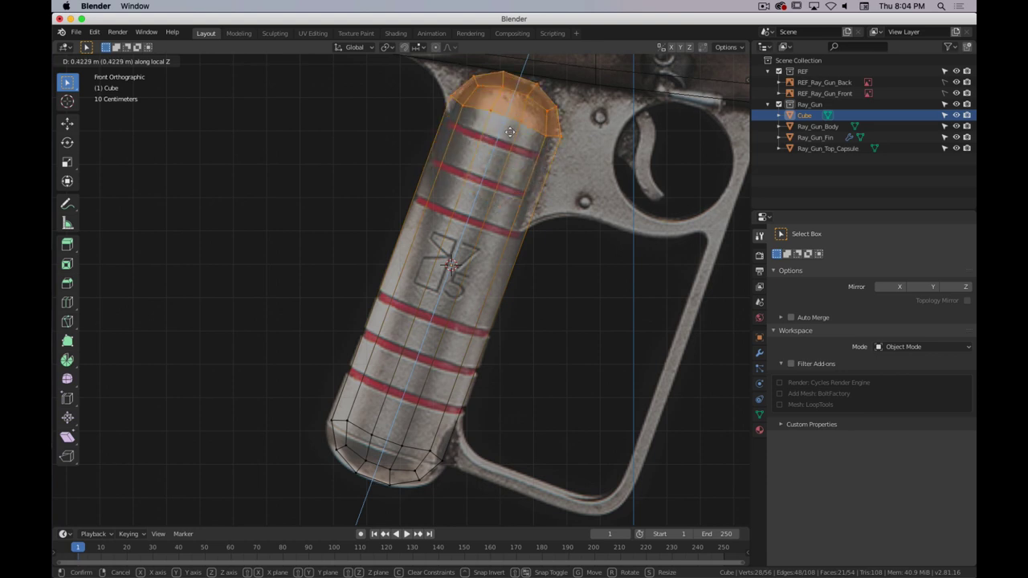
{"action": "left_click", "coordinate": [511, 131]}
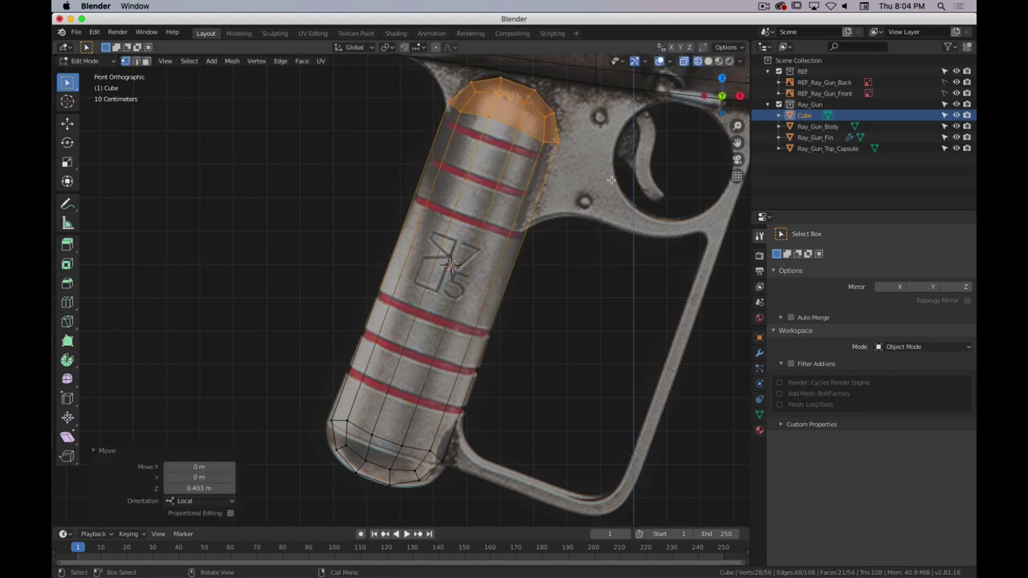
- Examine the transform values of the selected cap in Edit Mode and of the grip object in Object Mode
{"action": "key", "text": "n"}
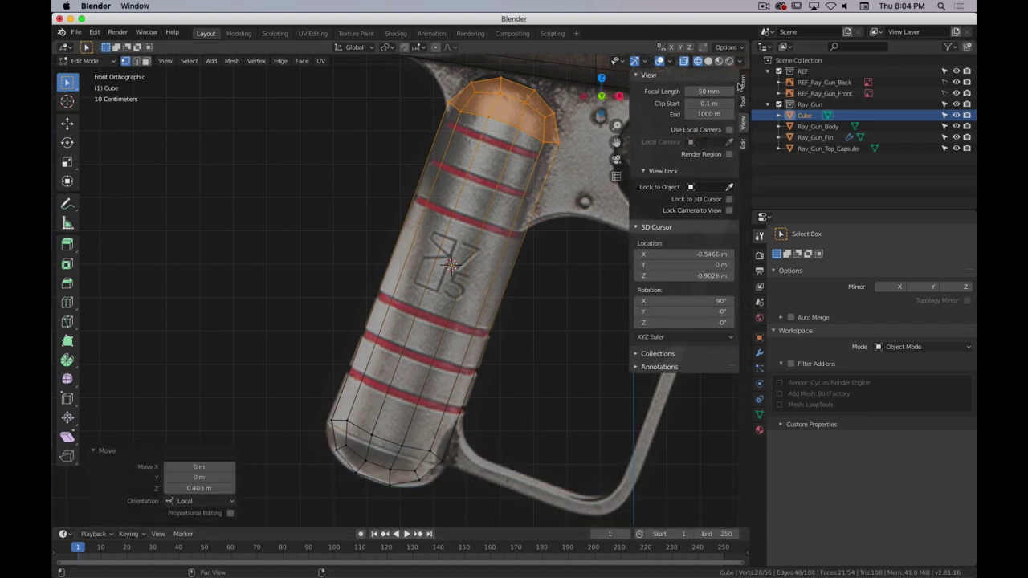
{"action": "left_click", "coordinate": [741, 86]}
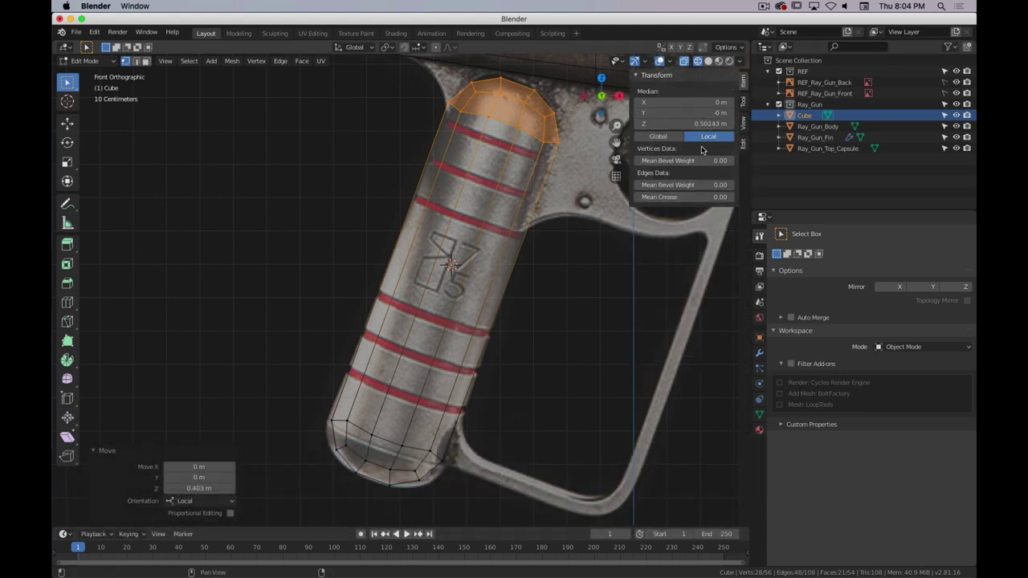
{"action": "key", "text": "Tab"}
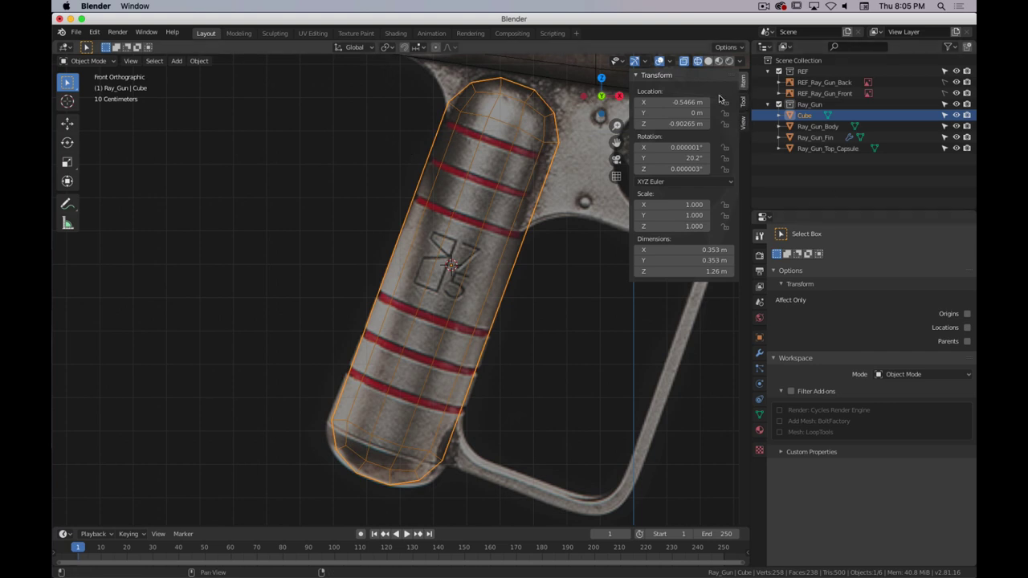
{"action": "key", "text": "super+period"}
{"action": "key", "text": "n"}
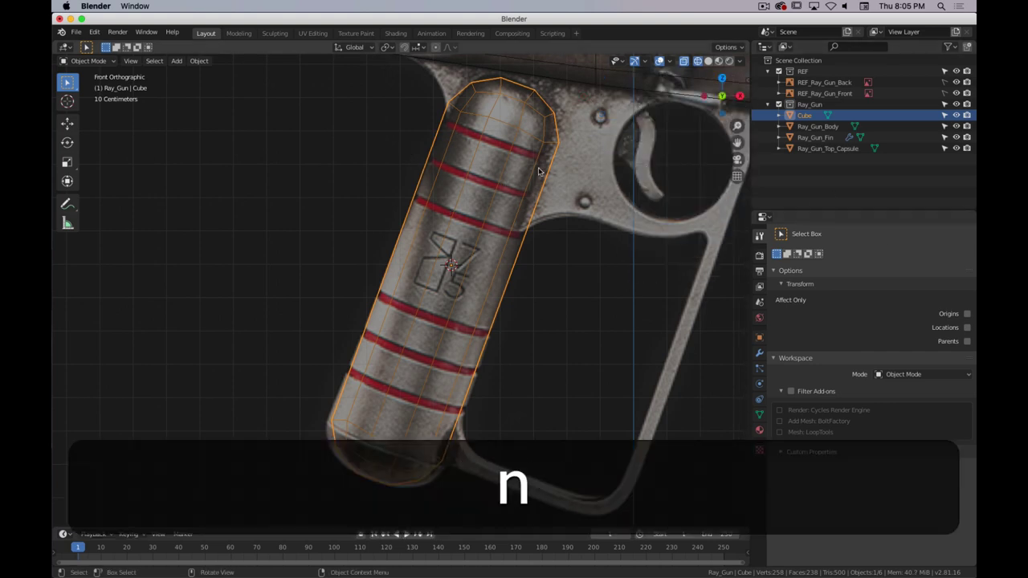
- Scale the grip's upper cap to about 0.811 in Edit Mode and move it about 0.022 m up along its local Z axis
{"action": "key", "text": "Tab"}
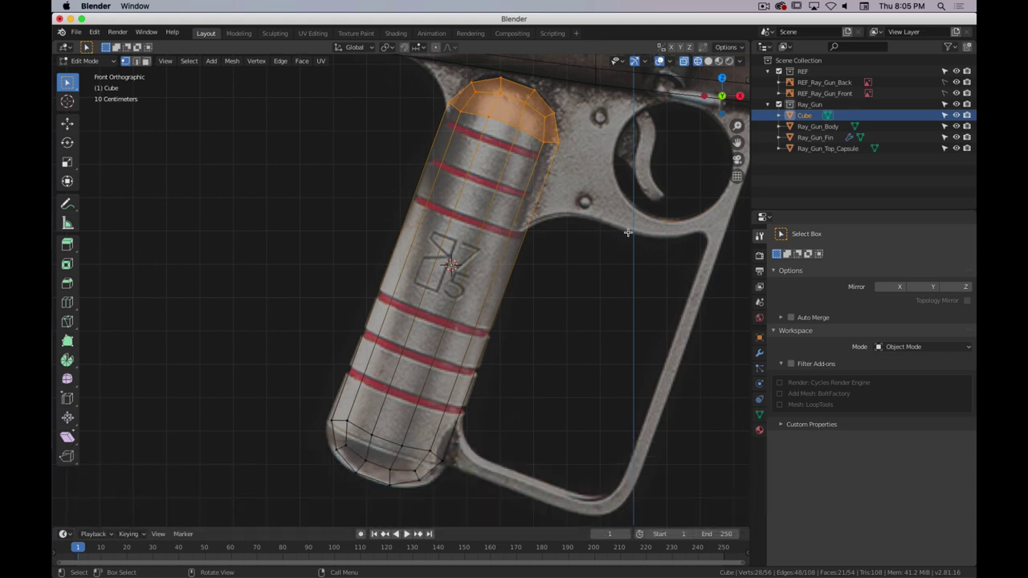
{"action": "key", "text": "s"}
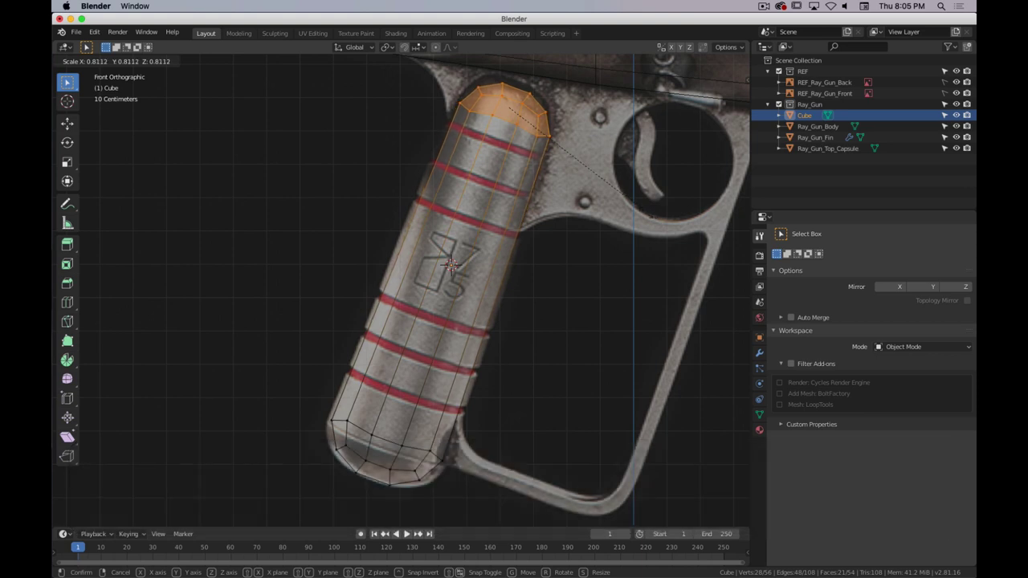
{"action": "left_click", "coordinate": [649, 217]}
{"action": "key", "text": "g"}
{"action": "key", "text": "z"}
{"action": "key", "text": "z"}
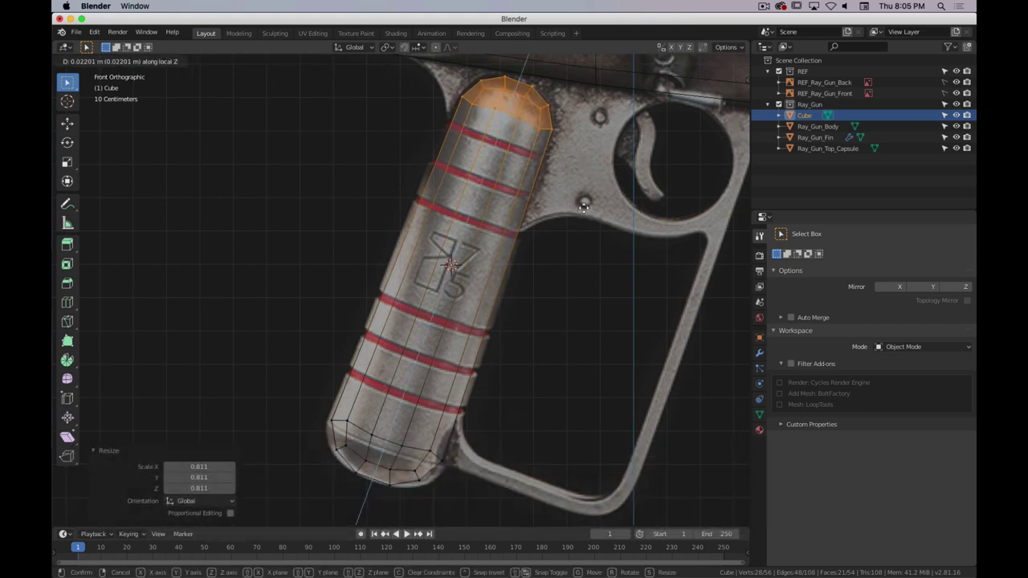
{"action": "left_click", "coordinate": [584, 207]}
- Select the vertices of the grip's bottom cap and scale them uniformly to about 1.169 to match the reference width
{"action": "left_click_drag", "start_coordinate": [510, 424], "coordinate": [448, 388], "text": "shift"}
{"action": "left_click_drag", "start_coordinate": [335, 491], "coordinate": [321, 498], "text": "shift"}
{"action": "middle_click_drag", "start_coordinate": [533, 375], "coordinate": [558, 259], "text": "shift"}
{"action": "left_click_drag", "start_coordinate": [568, 239], "coordinate": [286, 374], "text": "shift"}
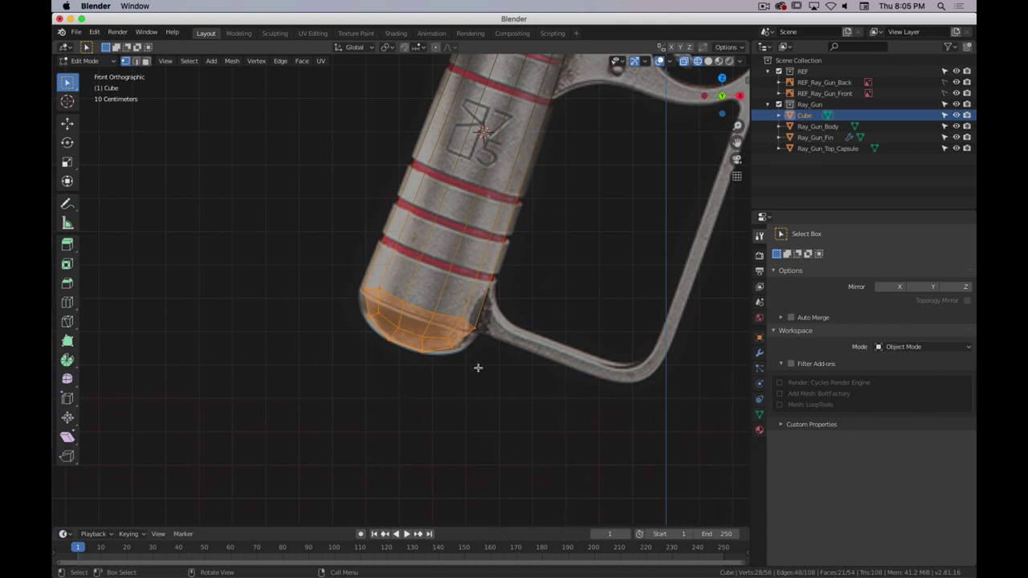
{"action": "key", "text": "s"}
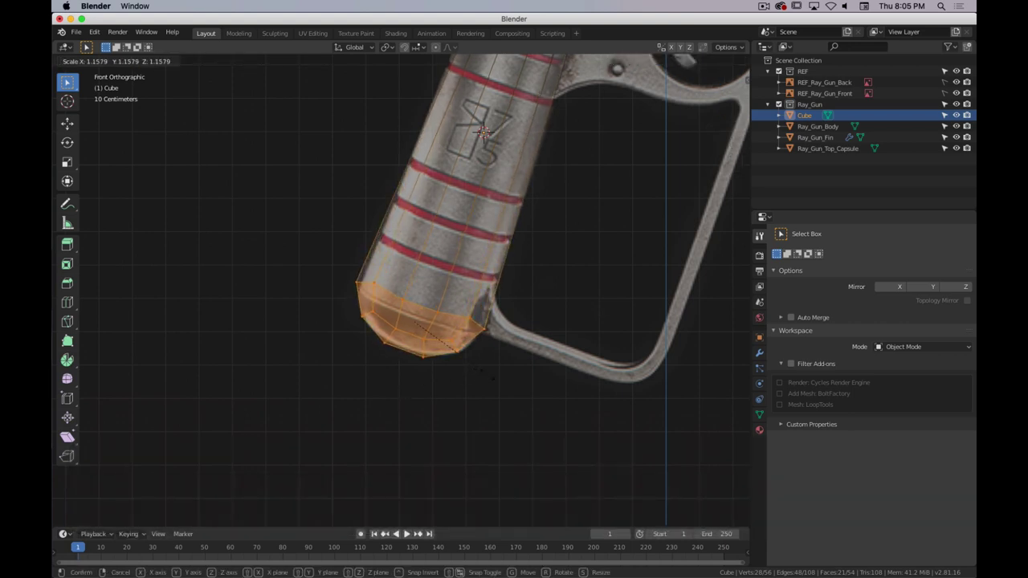
{"action": "left_click", "coordinate": [488, 374]}
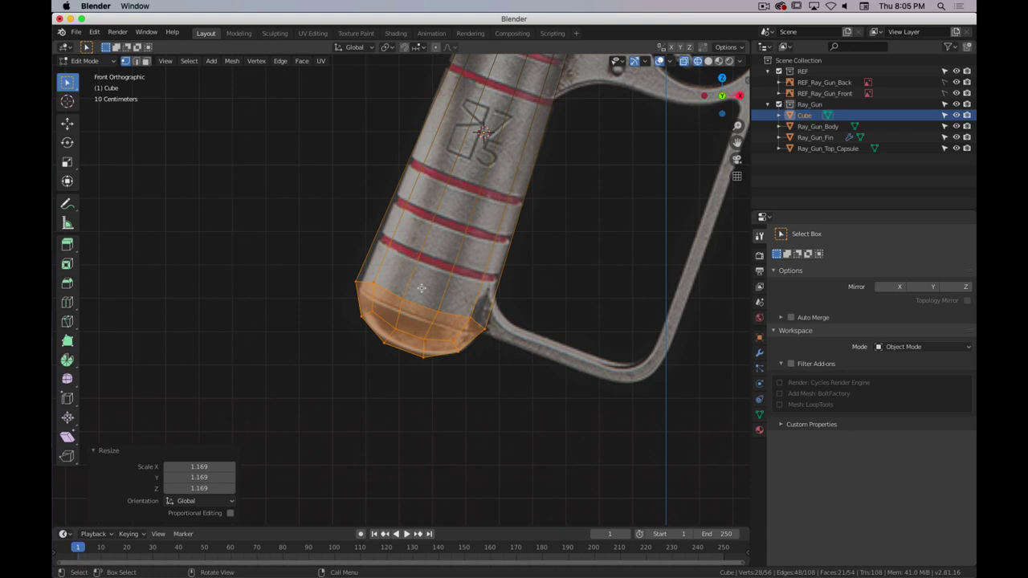
- Flatten the bottom cap to about 0.736 along its local Z axis and move it about 0.014 m down that axis
{"action": "key", "text": "s"}
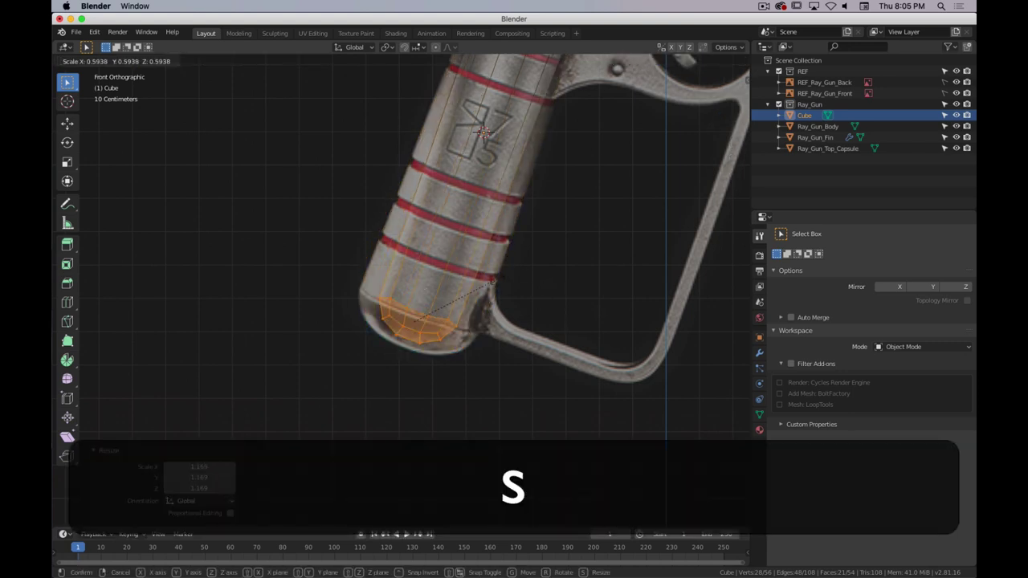
{"action": "key", "text": "z"}
{"action": "key", "text": "z"}
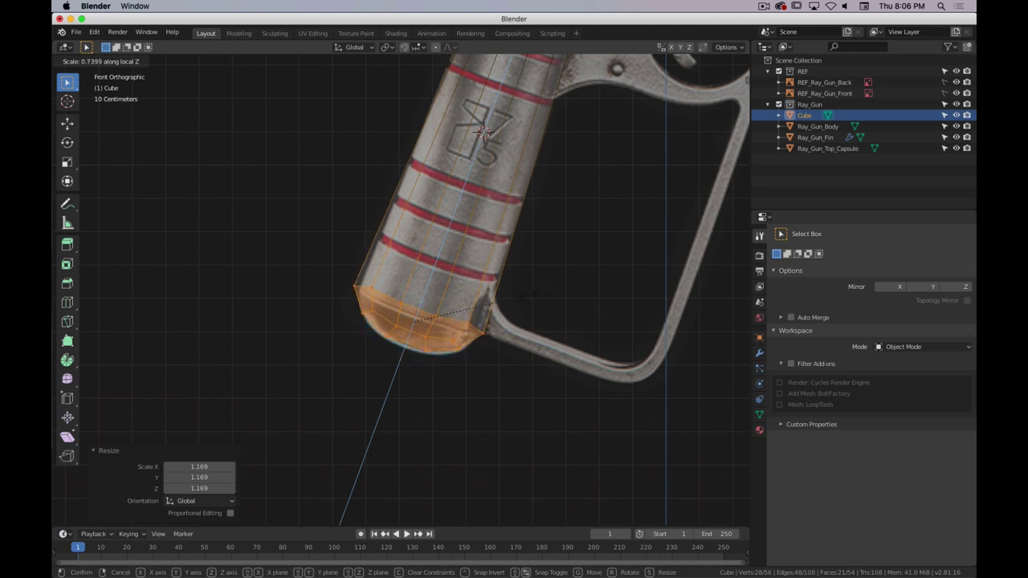
{"action": "left_click", "coordinate": [532, 297]}
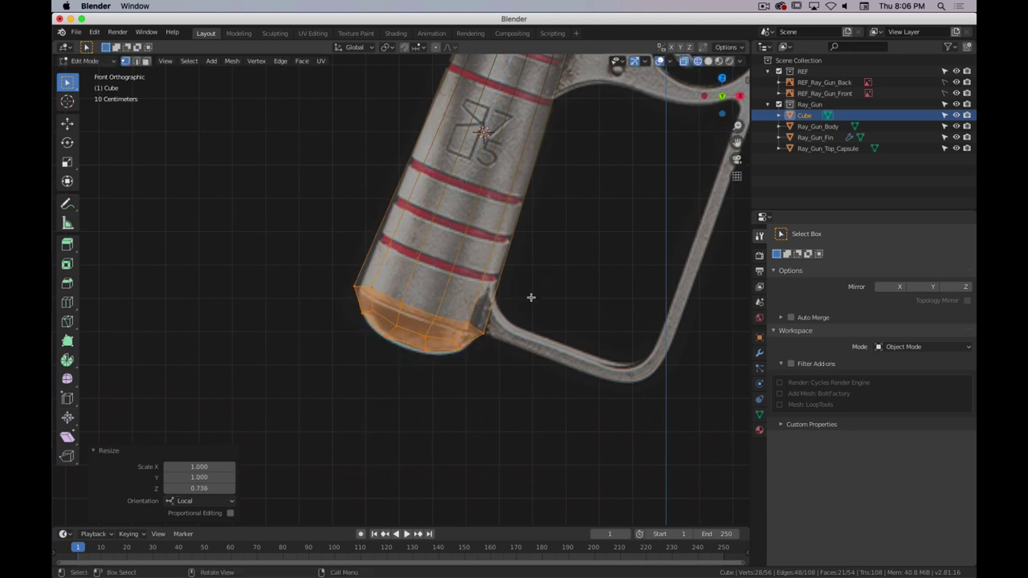
{"action": "key", "text": "g"}
{"action": "key", "text": "z"}
{"action": "key", "text": "z"}
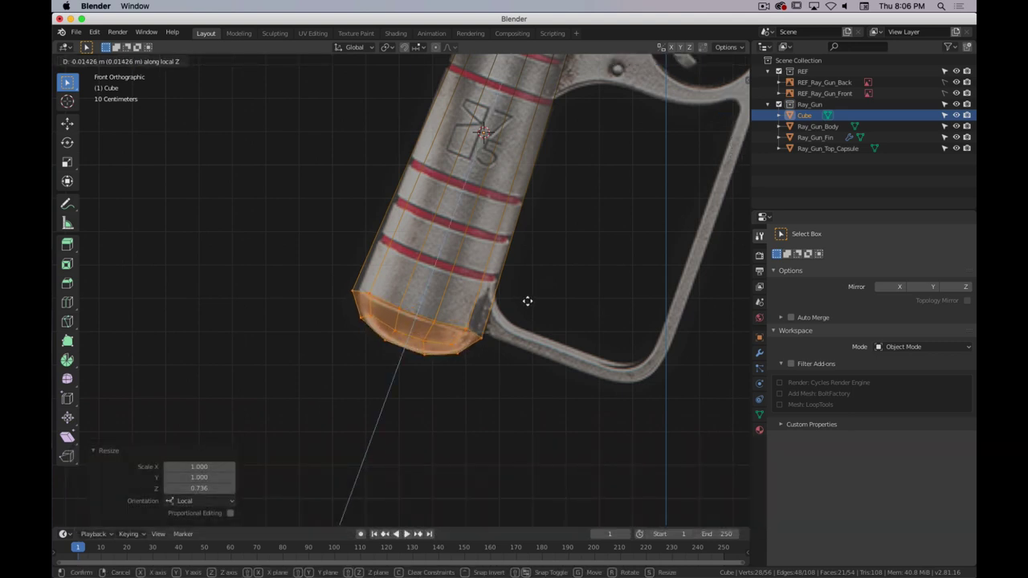
{"action": "left_click", "coordinate": [527, 301]}
- Select the grip's upper cap, flatten it to about 0.82 along local Z and move it about 0.0104 m up that axis
{"action": "middle_click_drag", "start_coordinate": [535, 202], "coordinate": [466, 374], "text": "shift"}
{"action": "left_click_drag", "start_coordinate": [571, 93], "coordinate": [356, 163]}
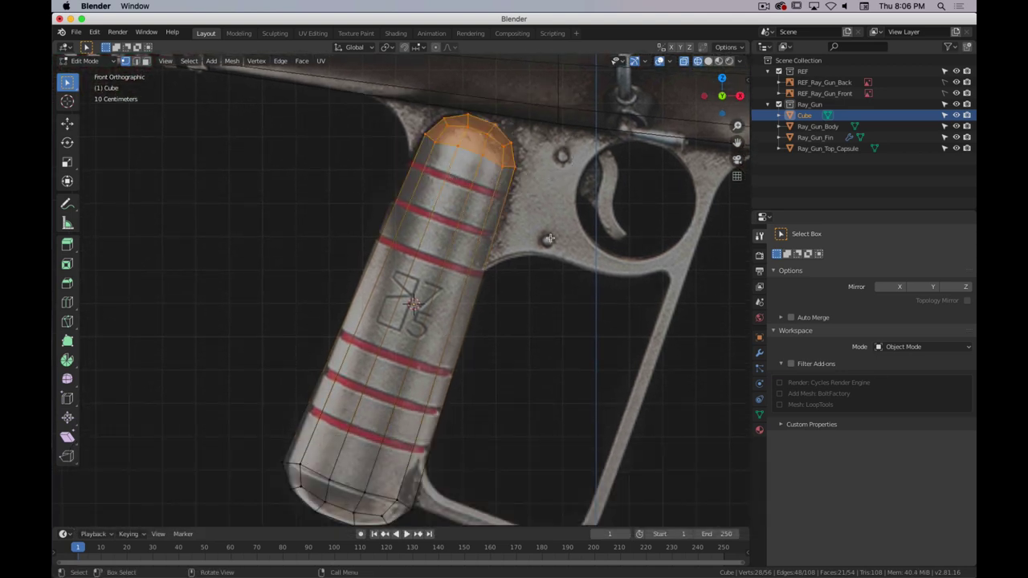
{"action": "key", "text": "s"}
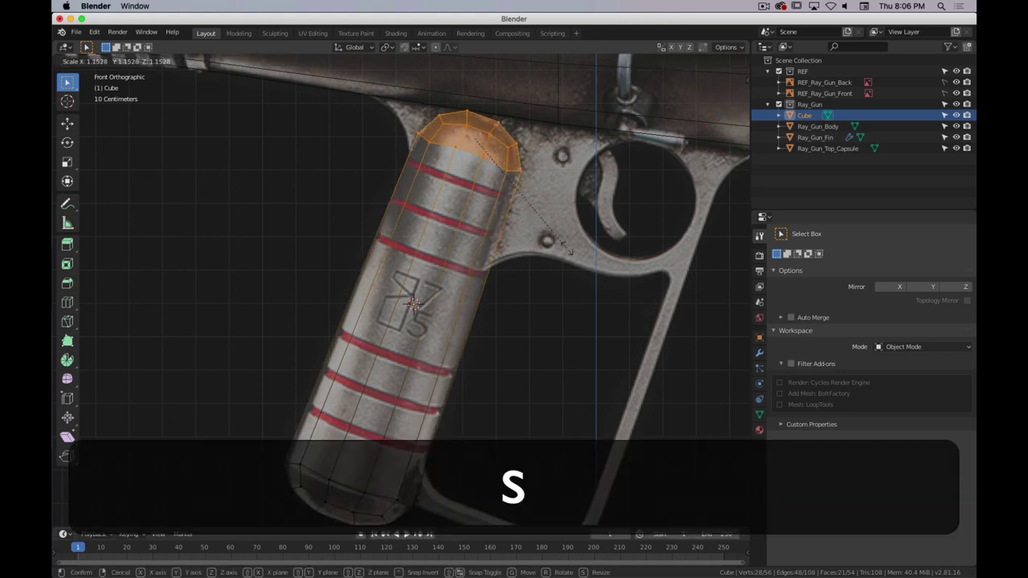
{"action": "key", "text": "z"}
{"action": "key", "text": "z"}
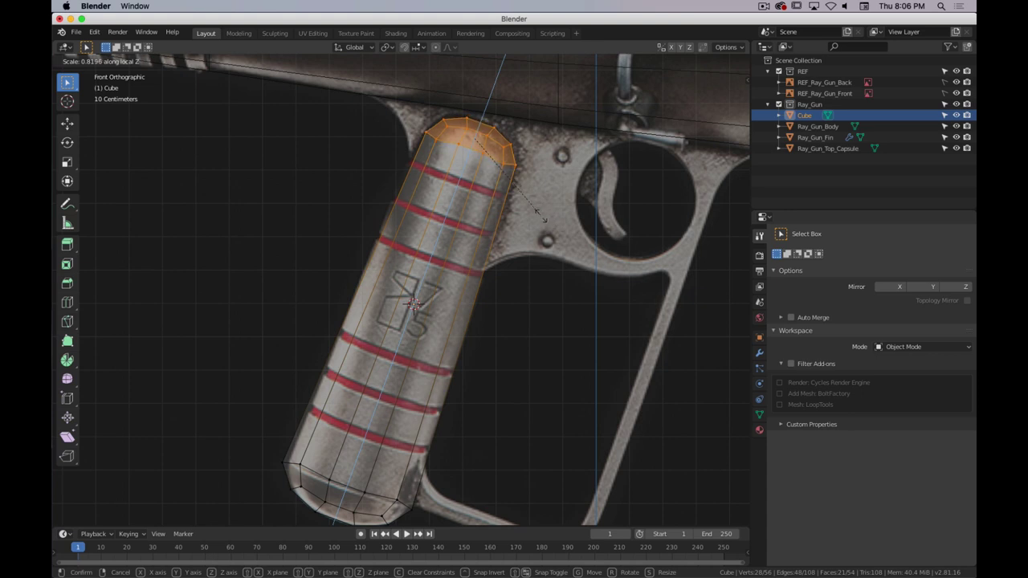
{"action": "left_click", "coordinate": [540, 215]}
{"action": "key", "text": "g"}
{"action": "key", "text": "z"}
{"action": "key", "text": "z"}
{"action": "left_click", "coordinate": [531, 345]}
- Add a single loop cut across the middle of the grip, centred with a slide factor of 0
{"action": "middle_click_drag", "start_coordinate": [530, 345], "coordinate": [499, 303]}
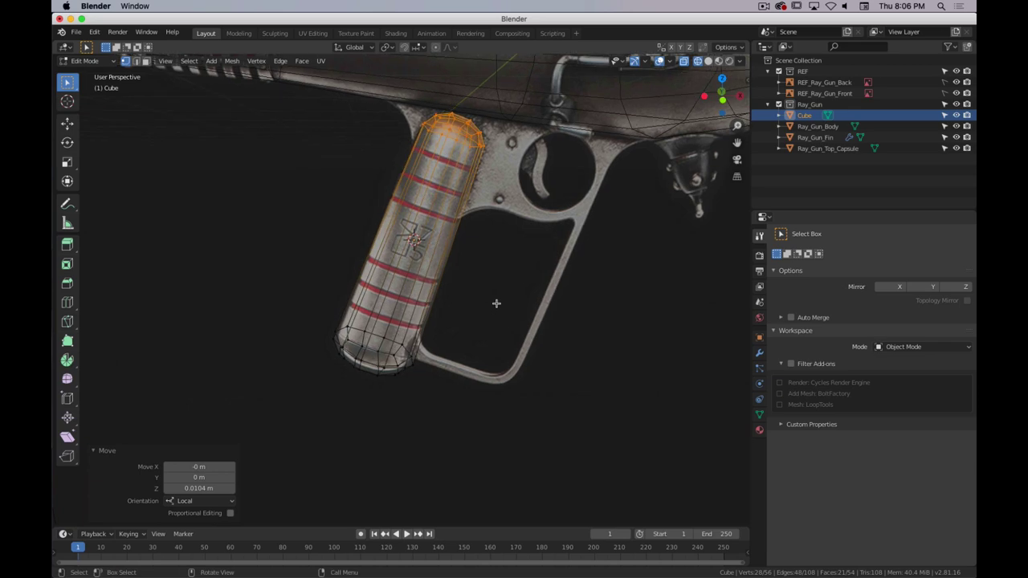
{"action": "key", "text": "super+period"}
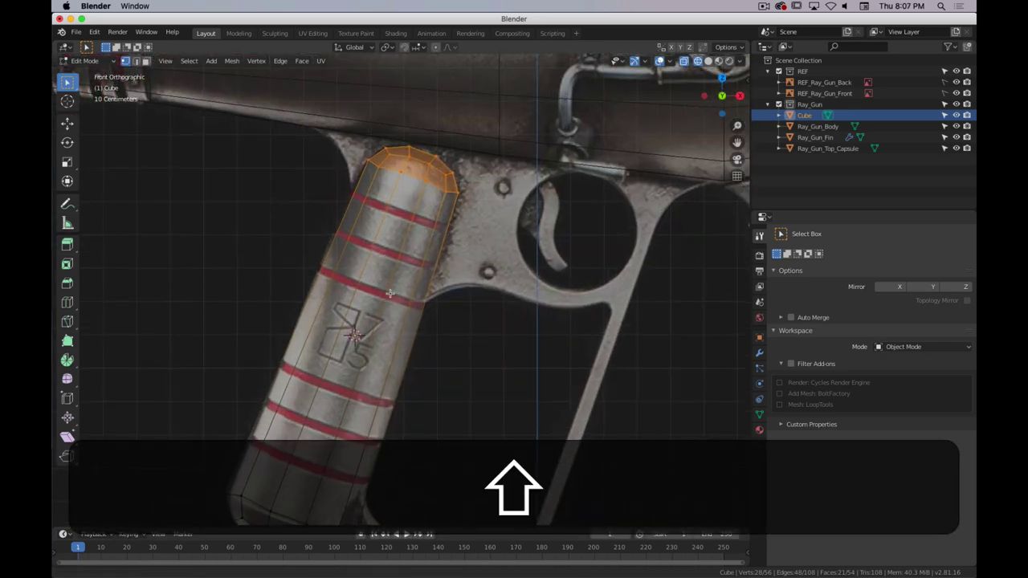
{"action": "middle_click_drag", "start_coordinate": [389, 299], "coordinate": [396, 222], "text": "shift"}
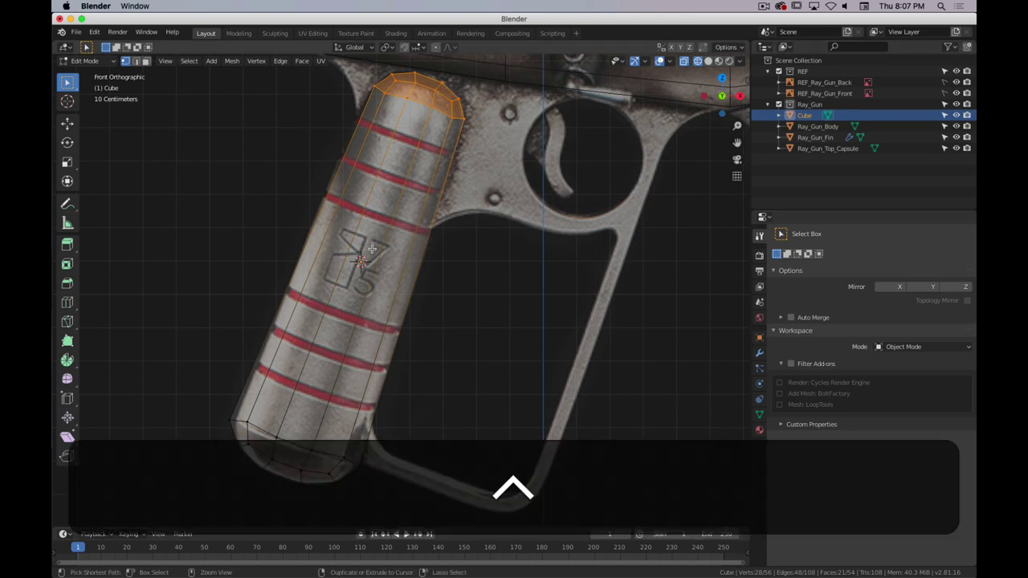
{"action": "key", "text": "ctrl+r"}
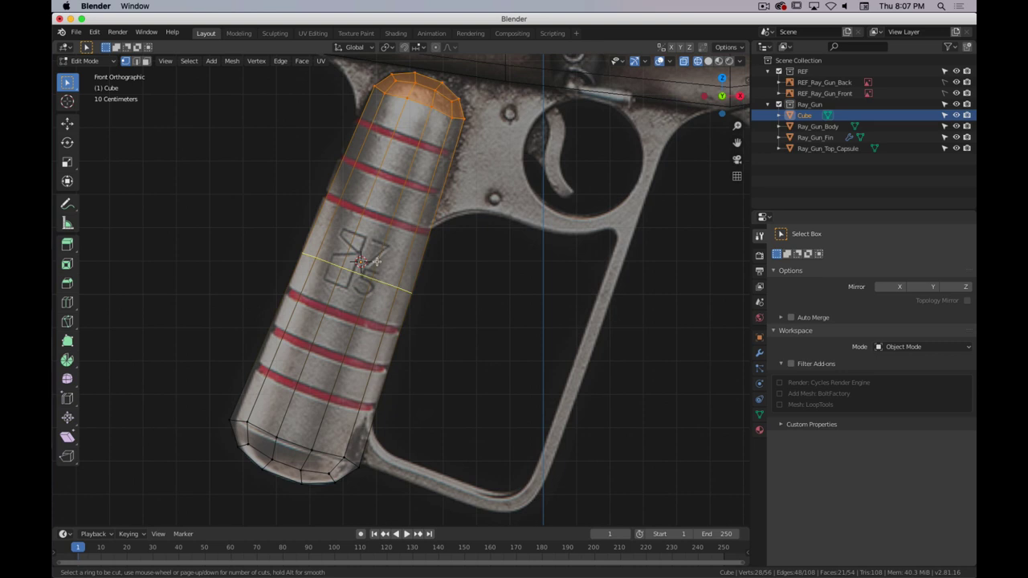
{"action": "left_click", "coordinate": [377, 261]}
{"action": "right_click", "coordinate": [396, 254]}
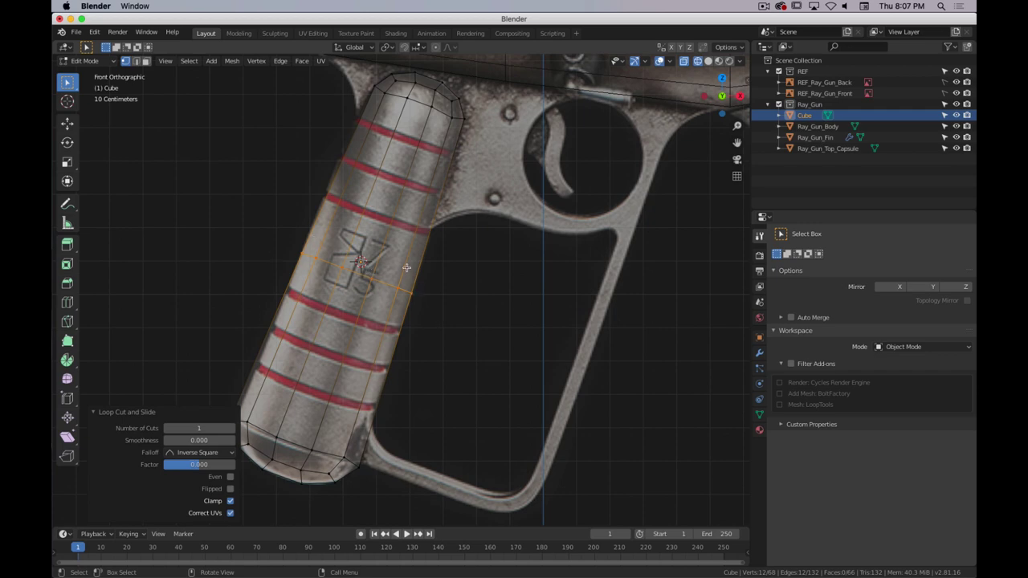
- Try a loop cut across the grip's upper half, sliding it with Even and toggling Flipped, and undo the cut
{"action": "mouse_move", "coordinate": [421, 265]}
{"action": "middle_mouse_down"}
{"action": "mouse_move", "coordinate": [308, 260]}
{"action": "mouse_move", "coordinate": [294, 243]}
{"action": "mouse_move", "coordinate": [432, 264]}
{"action": "middle_mouse_up"}
{"action": "key", "text": "1"}
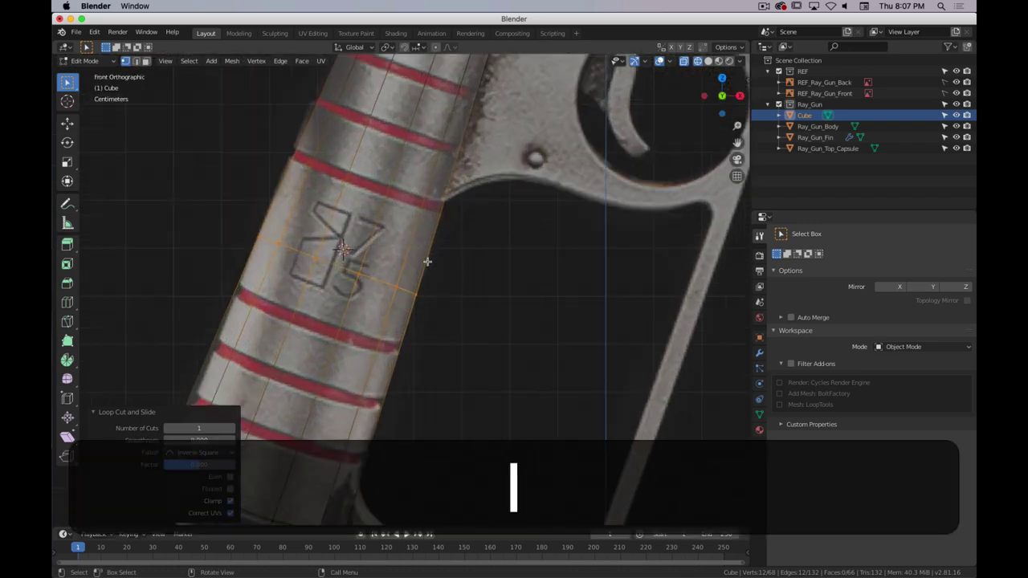
{"action": "middle_click_drag", "start_coordinate": [411, 272], "coordinate": [403, 279], "text": "shift"}
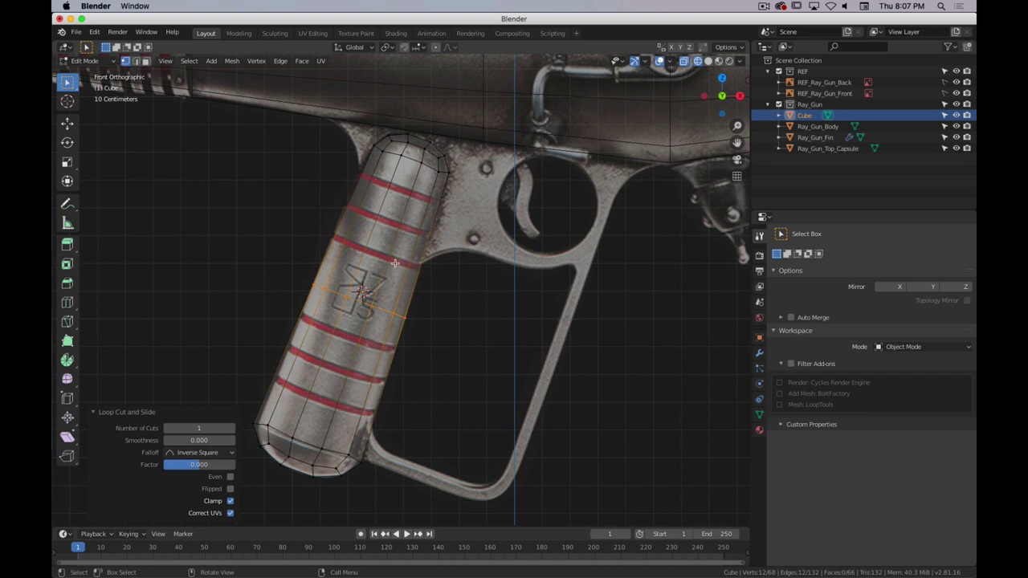
{"action": "key", "text": "ctrl"}
{"action": "key", "text": "ctrl+r"}
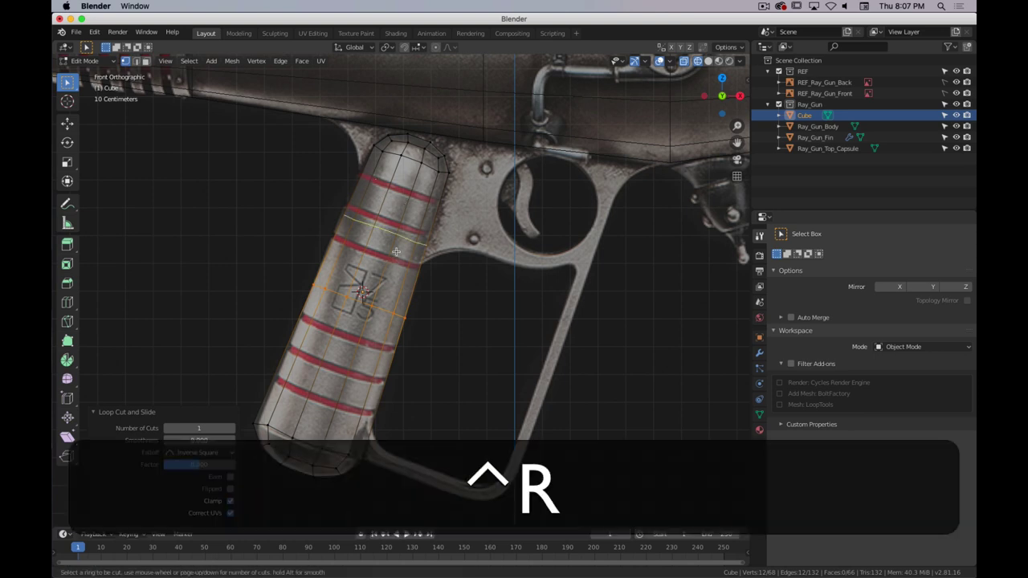
{"action": "left_click", "coordinate": [399, 251]}
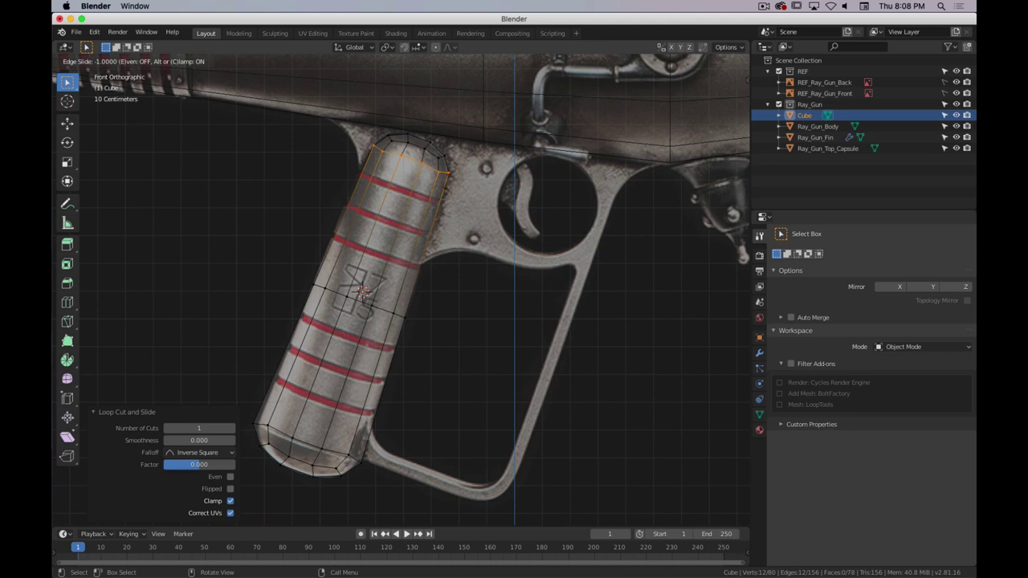
{"action": "left_click_drag", "start_coordinate": [362, 185], "coordinate": [361, 233]}
{"action": "key", "text": "e"}
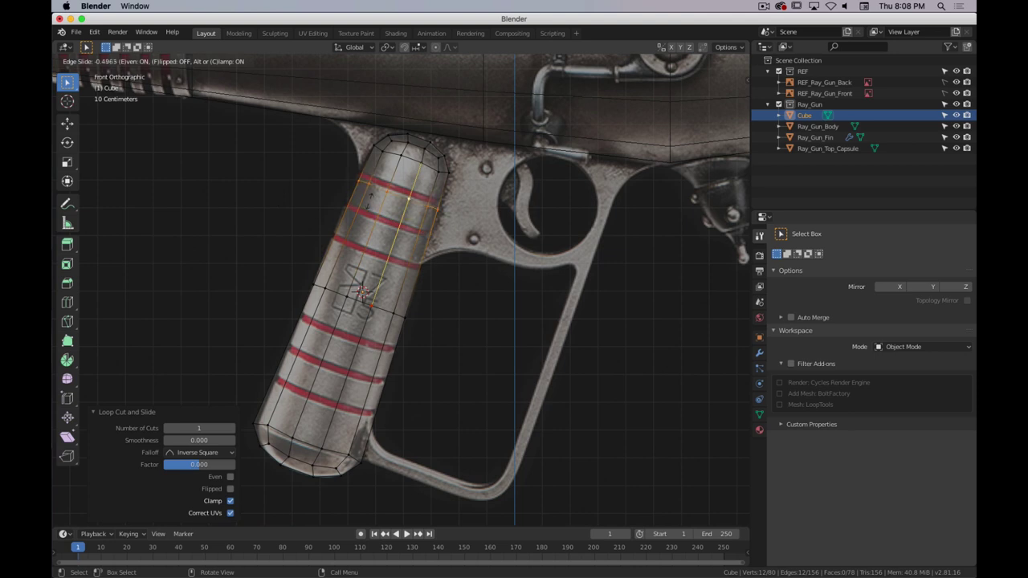
{"action": "left_click_drag", "start_coordinate": [369, 206], "coordinate": [377, 313]}
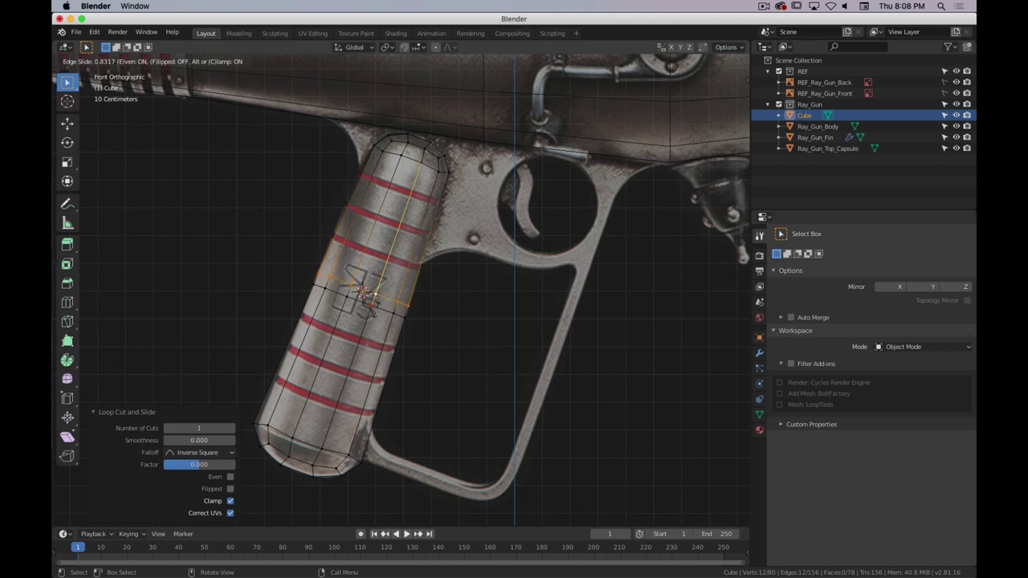
{"action": "left_click_drag", "start_coordinate": [376, 293], "coordinate": [407, 257]}
{"action": "key", "text": "f"}
{"action": "key", "text": "f"}
{"action": "left_click_drag", "start_coordinate": [406, 257], "coordinate": [400, 236]}
{"action": "key", "text": "ctrl+z"}
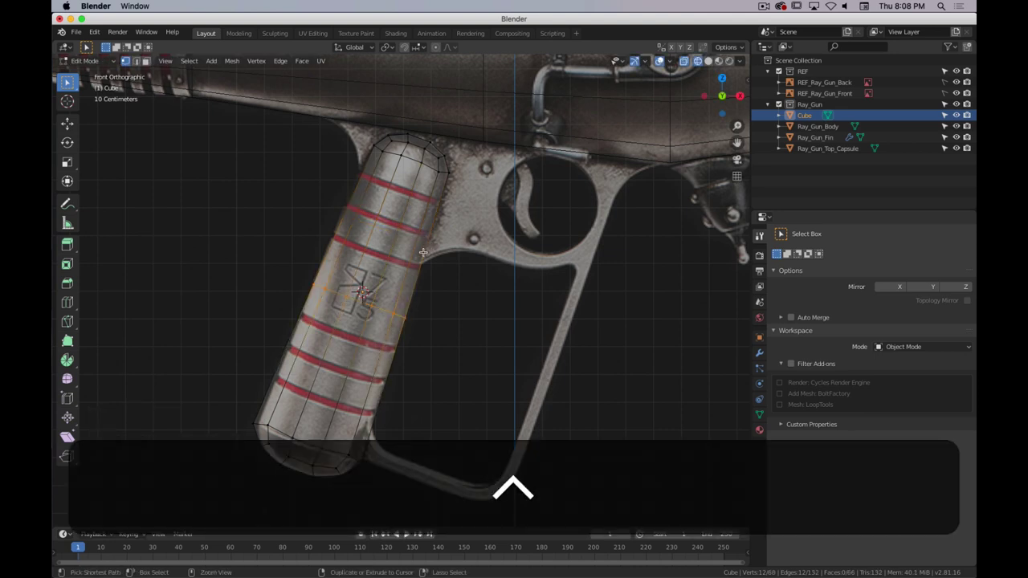
- Add a loop cut across the grip's upper half with Even sliding, placed near the uppermost red stripe at factor -0.624
{"action": "key", "text": "ctrl+r"}
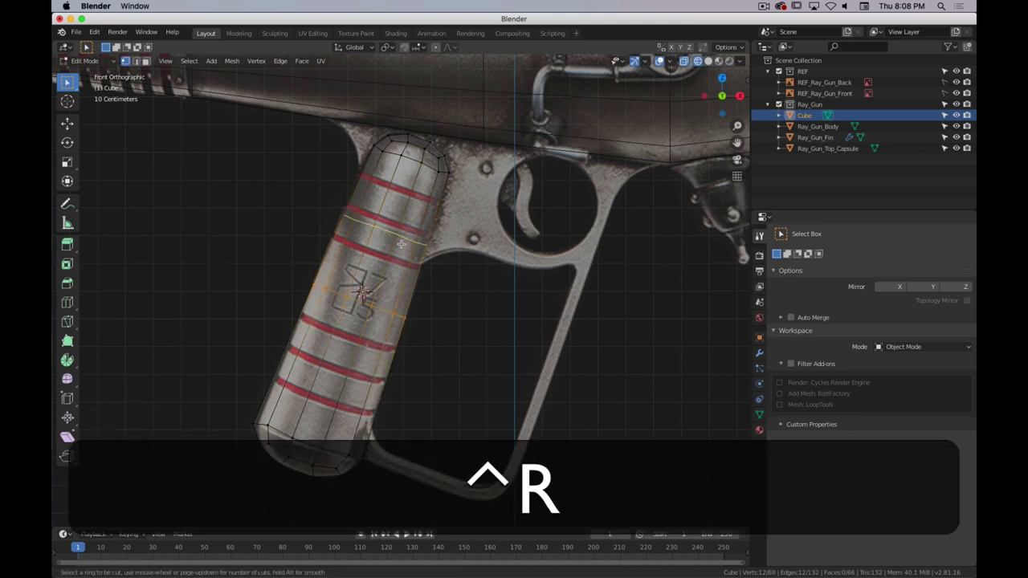
{"action": "left_click", "coordinate": [399, 219]}
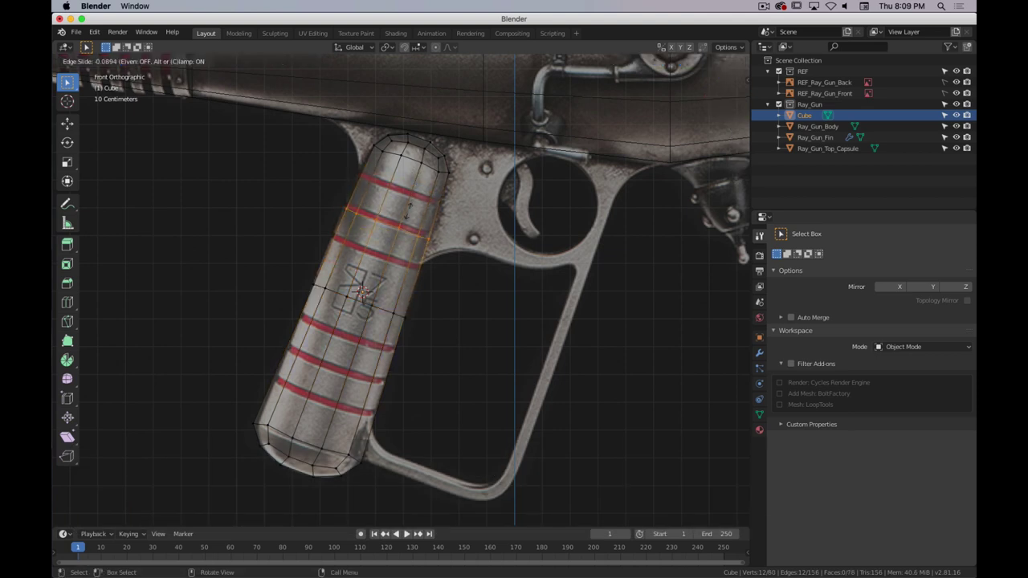
{"action": "key", "text": "e"}
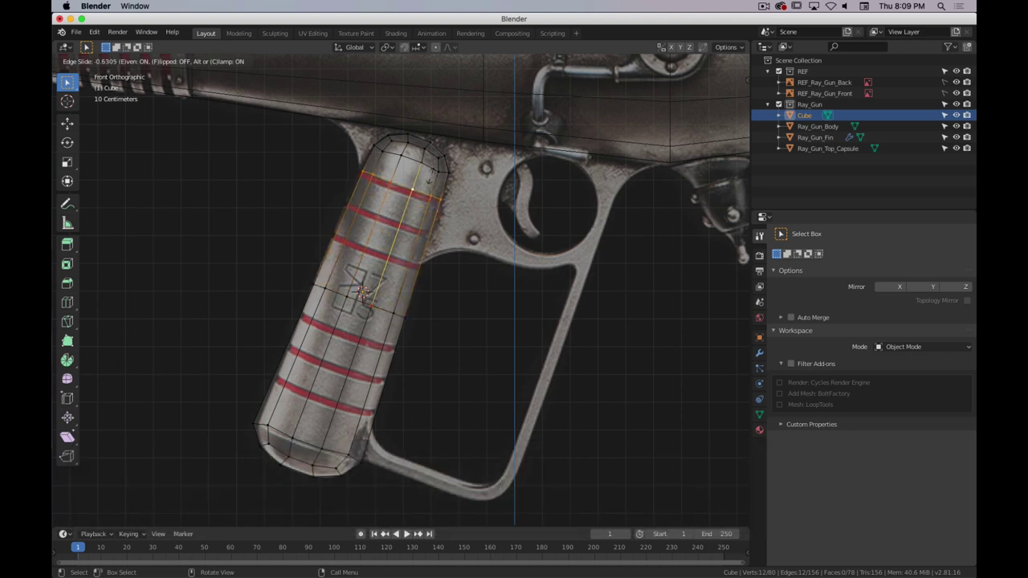
{"action": "left_click", "coordinate": [431, 177]}
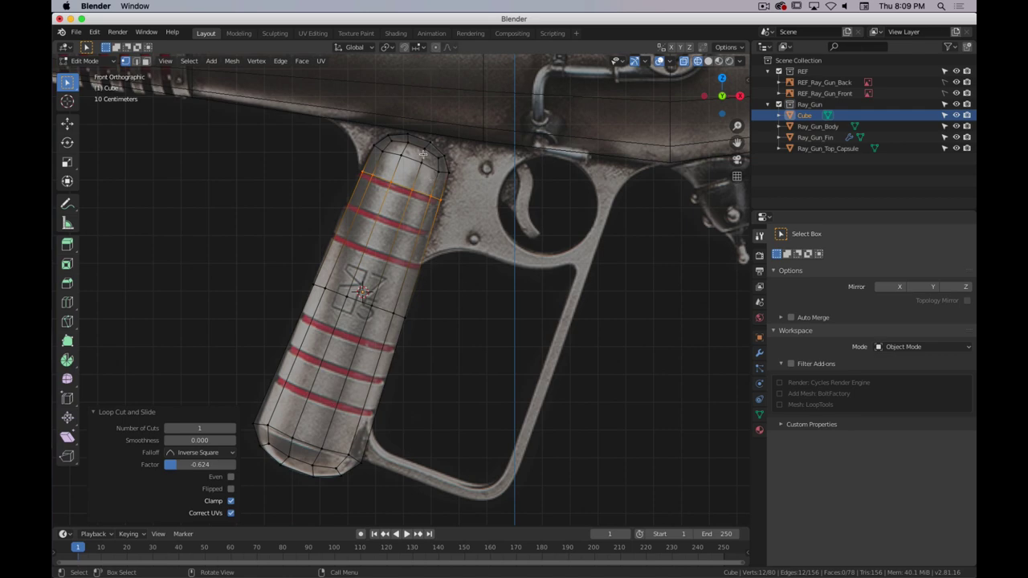
- Add a loop cut across the grip's lower half with Even sliding, placed near the lowest red stripe at factor 0.457
{"action": "middle_click_drag", "start_coordinate": [448, 262], "coordinate": [394, 270]}
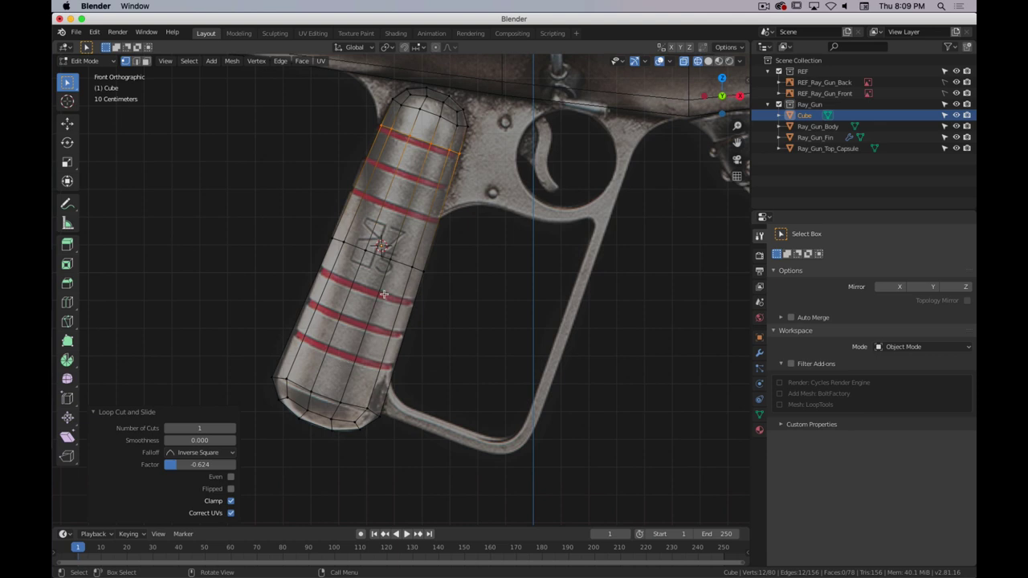
{"action": "key", "text": "ctrl"}
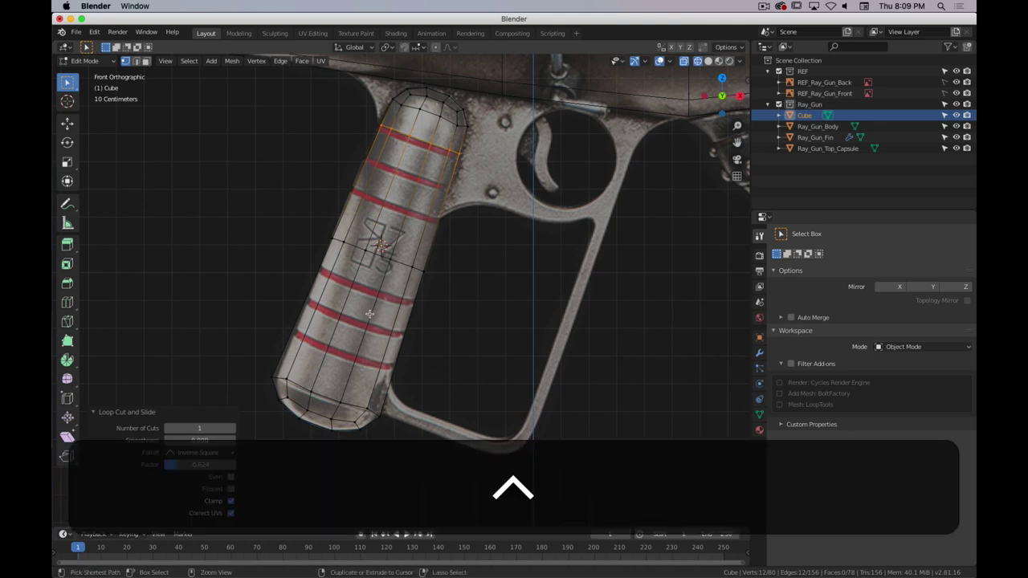
{"action": "key", "text": "ctrl+r"}
{"action": "left_click", "coordinate": [373, 307]}
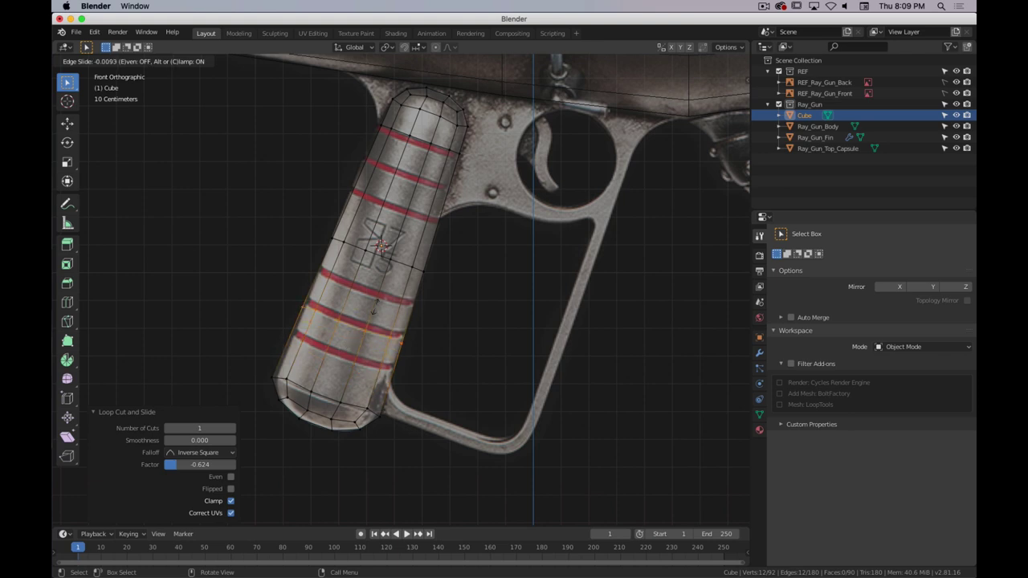
{"action": "key", "text": "e"}
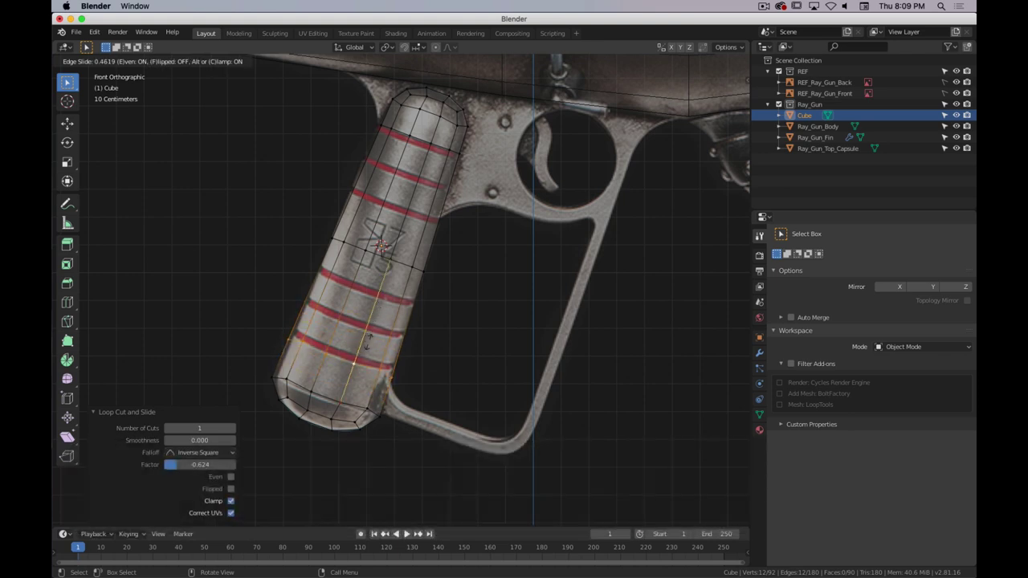
{"action": "key", "text": "f"}
{"action": "left_click", "coordinate": [359, 338]}
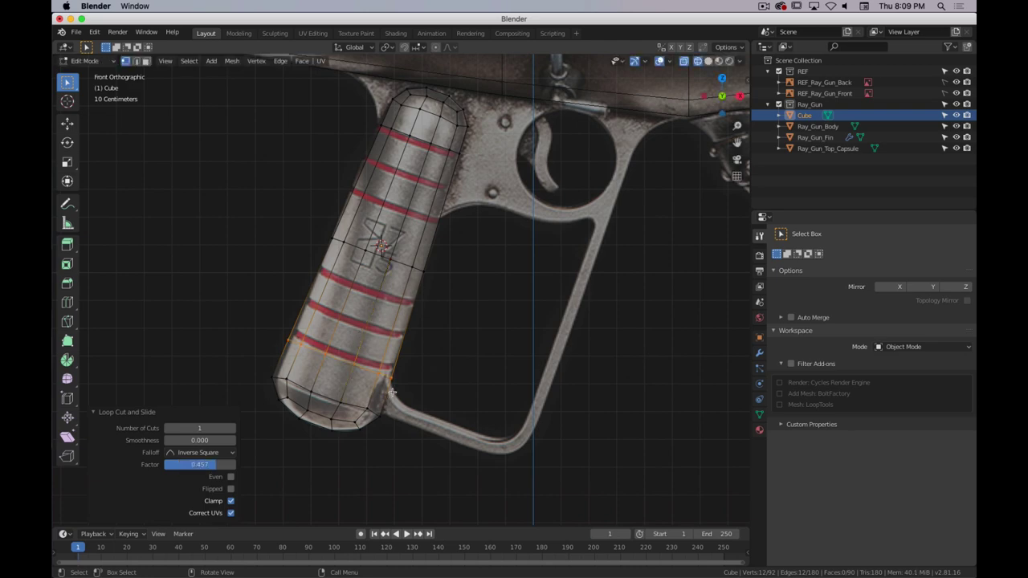
- Show the grip in solid shading and rename its object from Cube to Ray_Gun_Grip
{"action": "middle_click_drag", "start_coordinate": [475, 263], "coordinate": [389, 287]}
{"action": "key", "text": "z"}
{"action": "middle_click_drag", "start_coordinate": [493, 279], "coordinate": [509, 266]}
{"action": "double_click", "coordinate": [806, 115]}
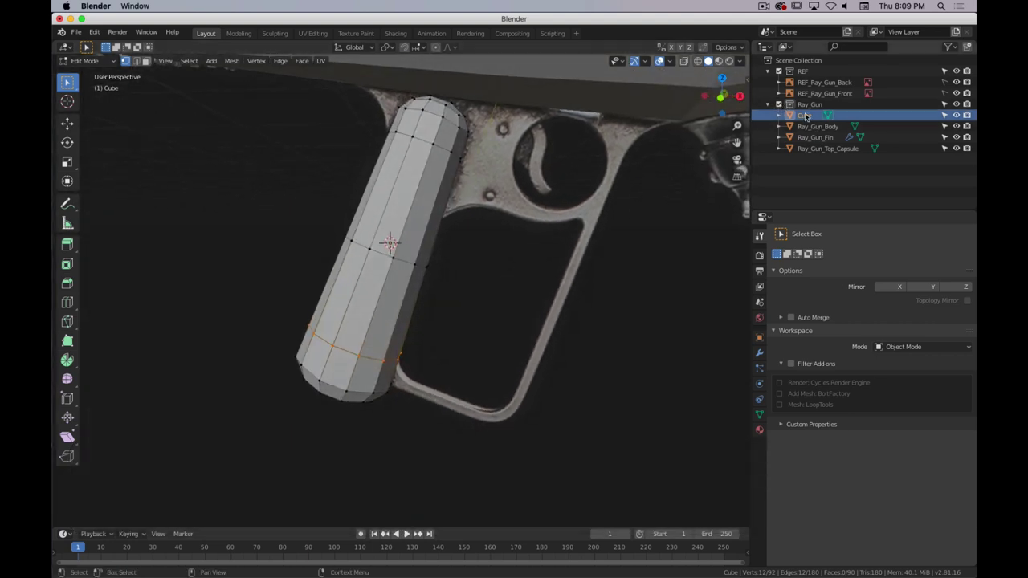
{"action": "key", "text": "shift"}
{"action": "type", "text": "Ray_Gun_"}
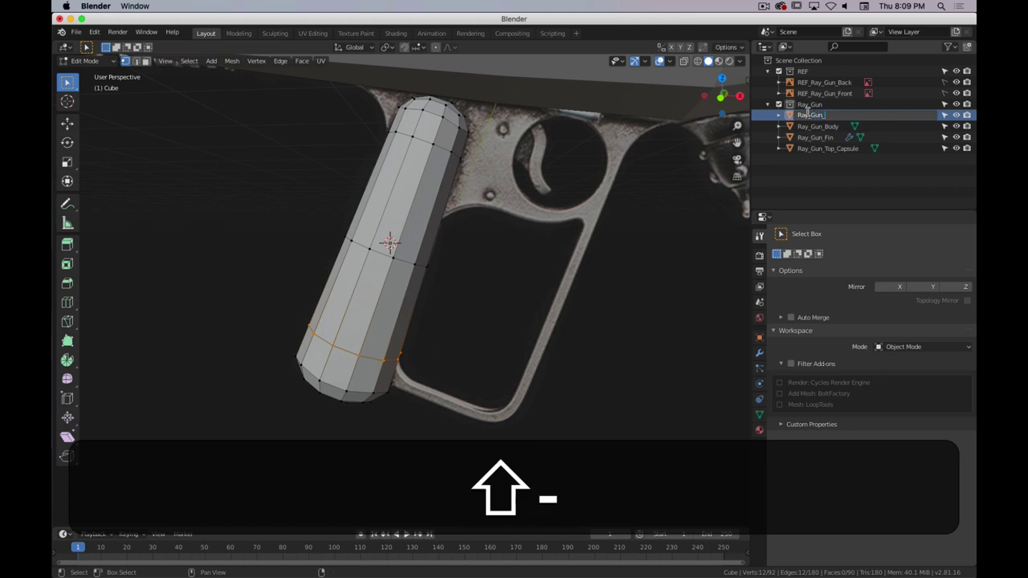
{"action": "type", "text": "Grip"}
{"action": "key", "text": "Return"}
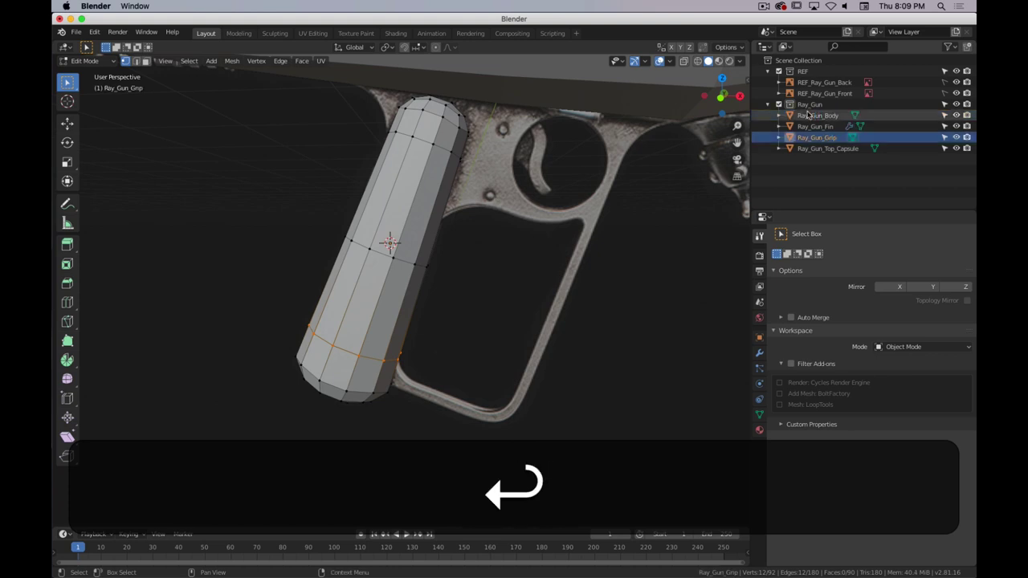
- Return to Object Mode and examine the whole gun and the trigger guard frame around the grip in front view
{"action": "scroll", "coordinate": [446, 253], "scroll_direction": "down", "scroll_amount": 3}
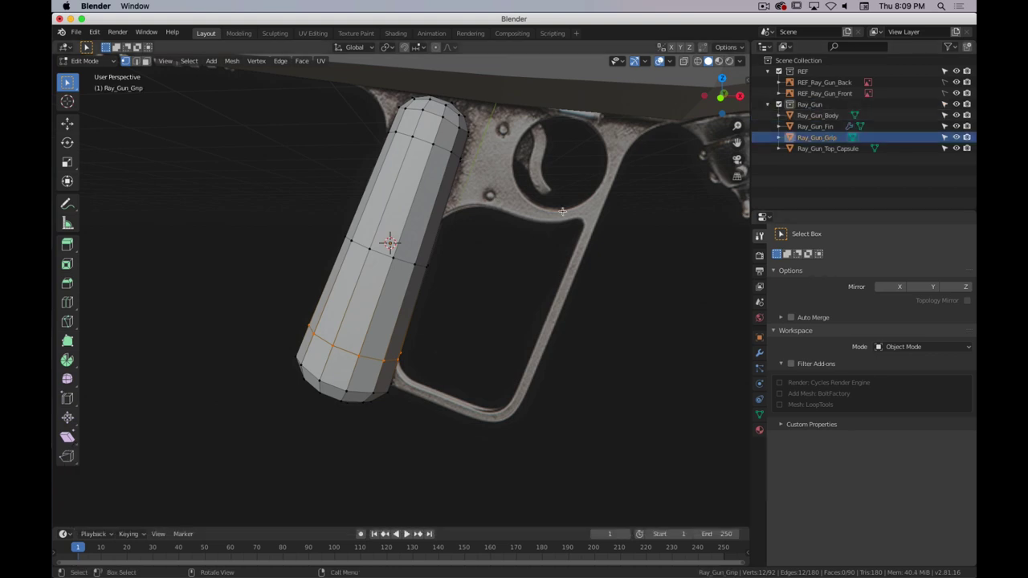
{"action": "key", "text": "Tab"}
{"action": "middle_click_drag", "start_coordinate": [394, 260], "coordinate": [421, 257]}
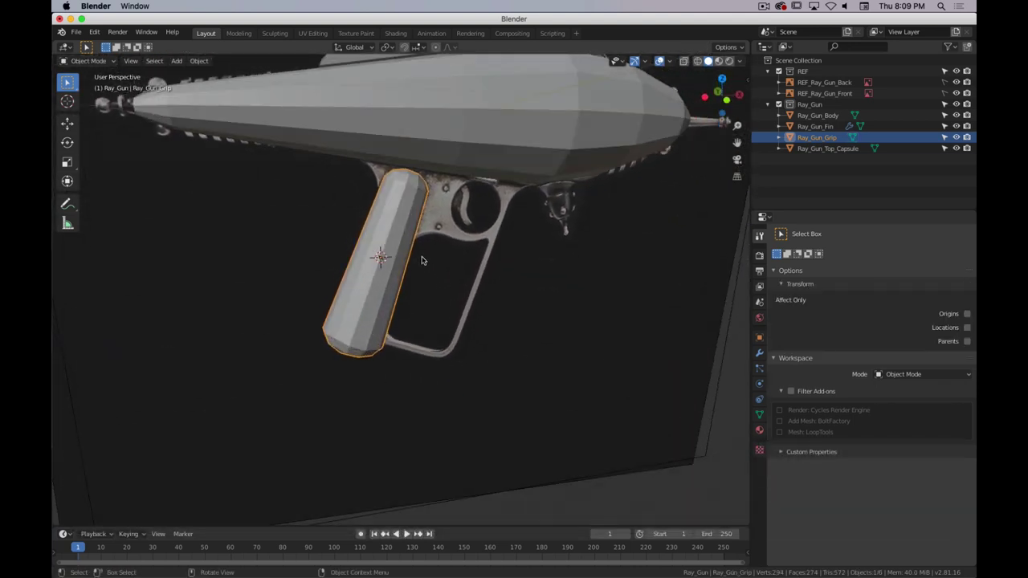
{"action": "key", "text": "1"}
{"action": "middle_click_drag", "start_coordinate": [515, 146], "coordinate": [445, 352], "text": "shift"}
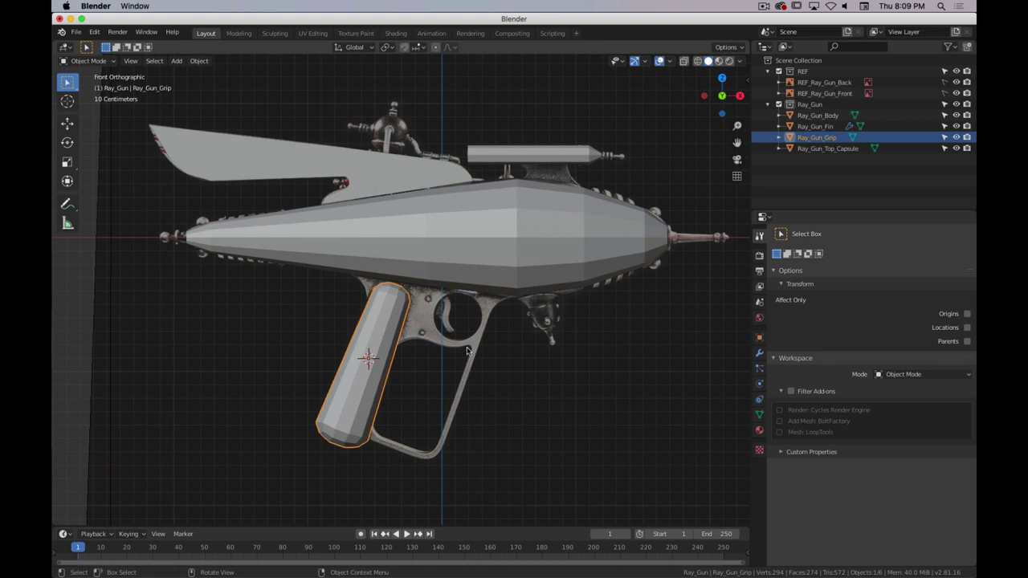
{"action": "key", "text": "super+period"}
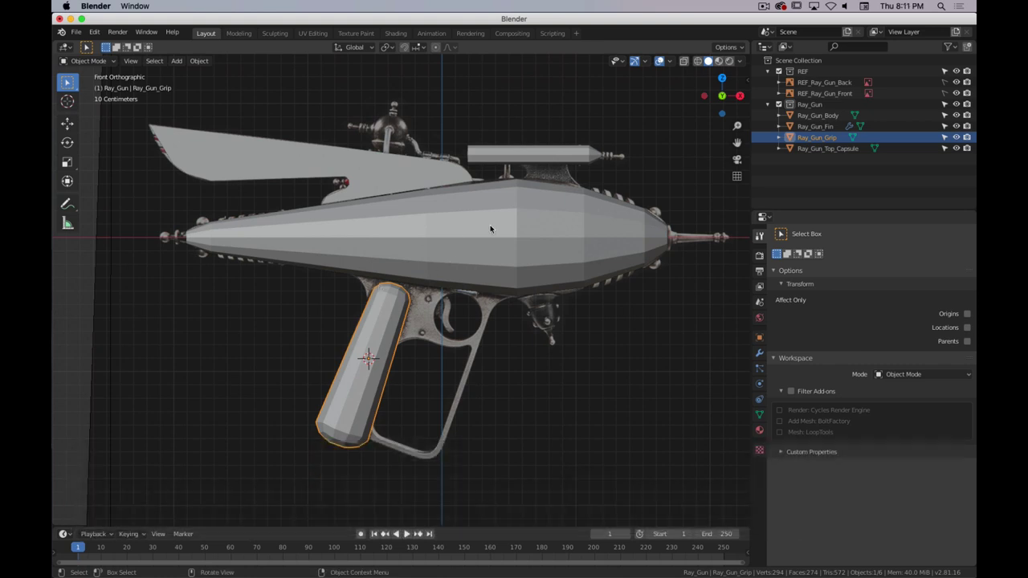
{"action": "scroll", "coordinate": [457, 363], "scroll_direction": "up", "scroll_amount": 5}
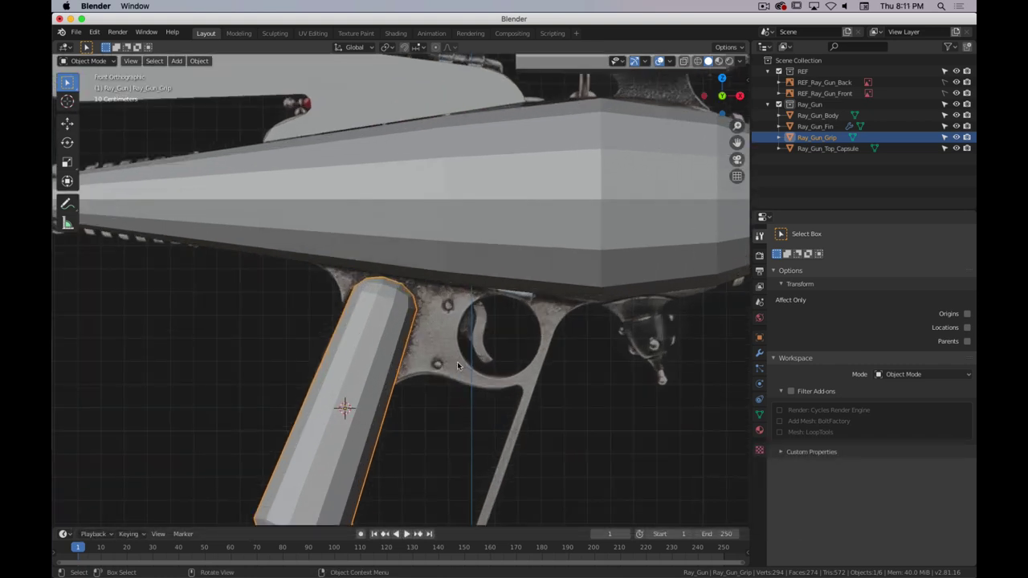
{"action": "middle_click_drag", "start_coordinate": [458, 363], "coordinate": [421, 206], "text": "shift"}
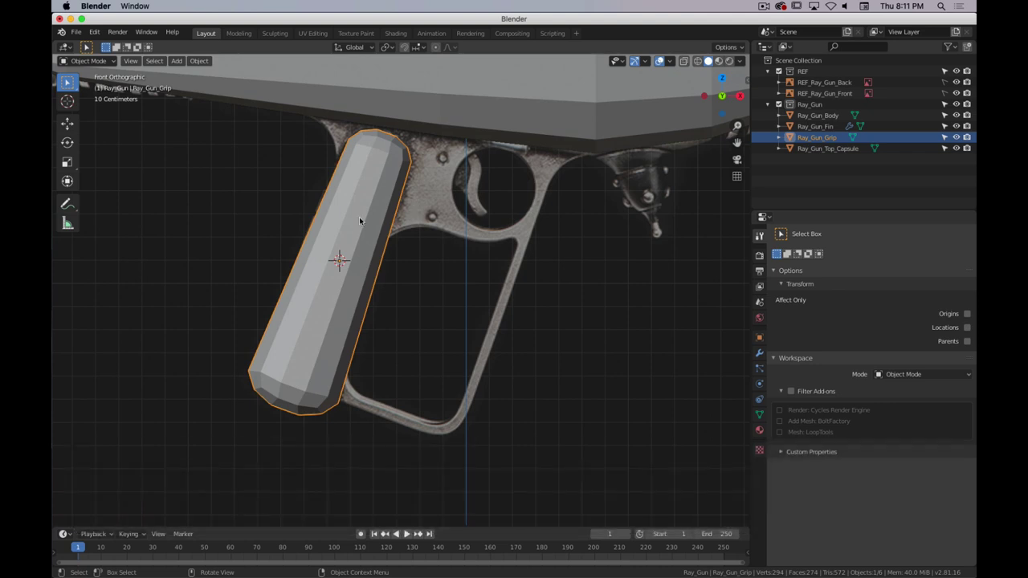
{"action": "scroll", "coordinate": [425, 229], "scroll_direction": "down", "scroll_amount": 2}
{"action": "middle_click_drag", "start_coordinate": [426, 229], "coordinate": [362, 140]}
{"action": "scroll", "coordinate": [468, 104], "scroll_direction": "down", "scroll_amount": 3}
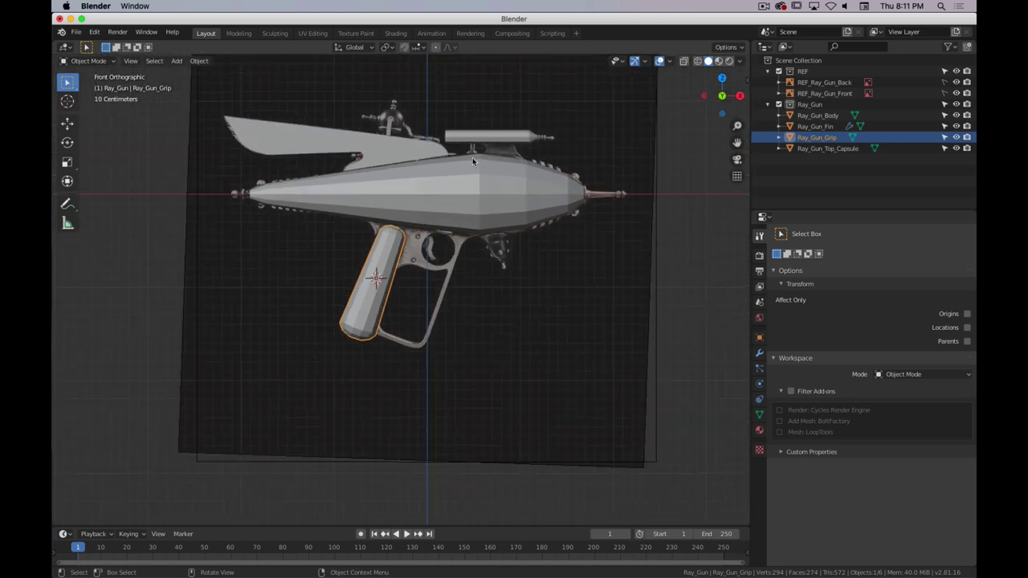
{"action": "scroll", "coordinate": [472, 161], "scroll_direction": "up", "scroll_amount": 4}
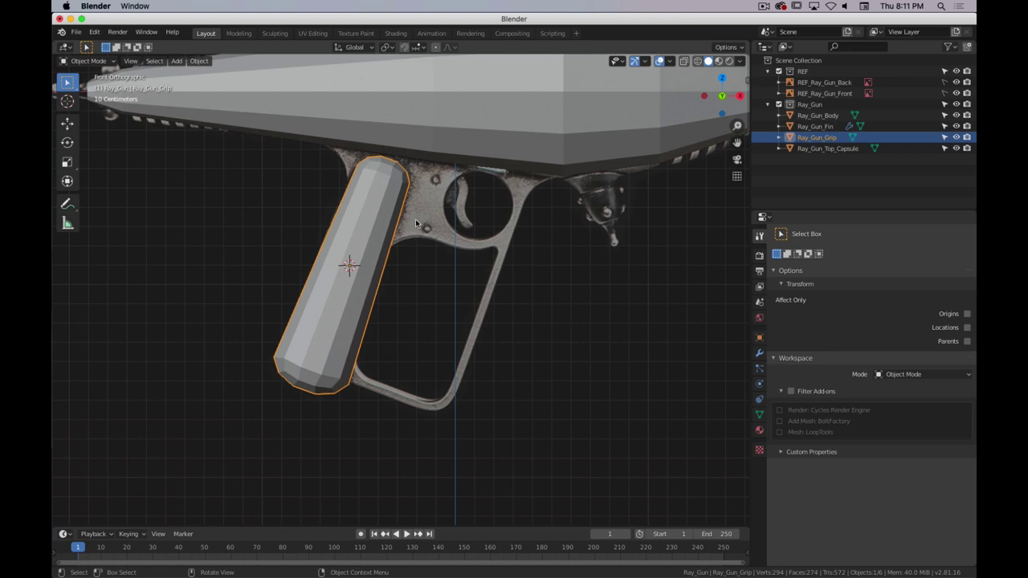
- Examine the face loops of Gun_Grip_Frame_v2 in the Ray_Gun_Prep_01_Blocking.blend window, along the grip, guard bar and trigger hole, and return to the working file
{"action": "left_click", "coordinate": [199, 61]}
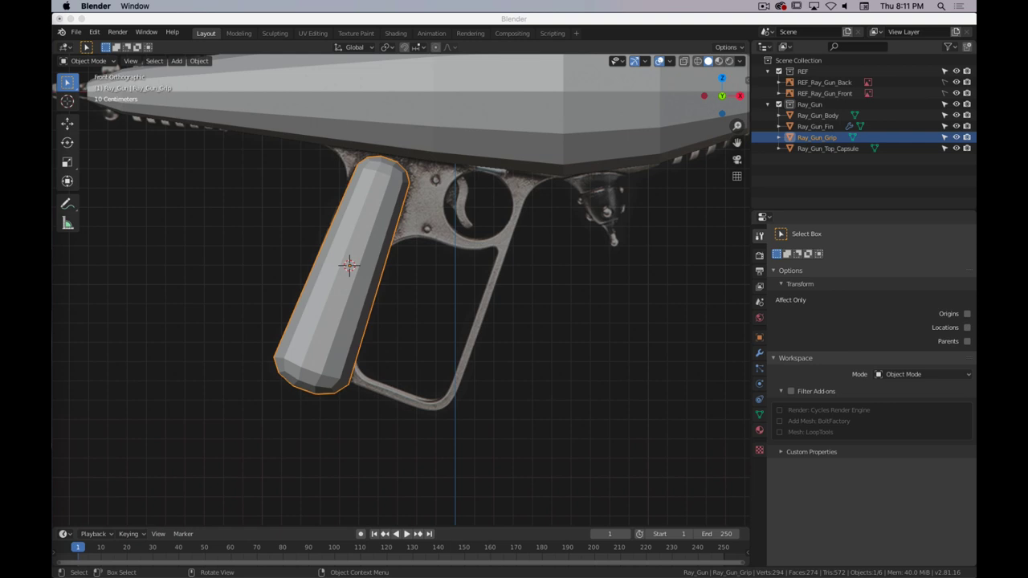
{"action": "key", "text": "super+grave"}
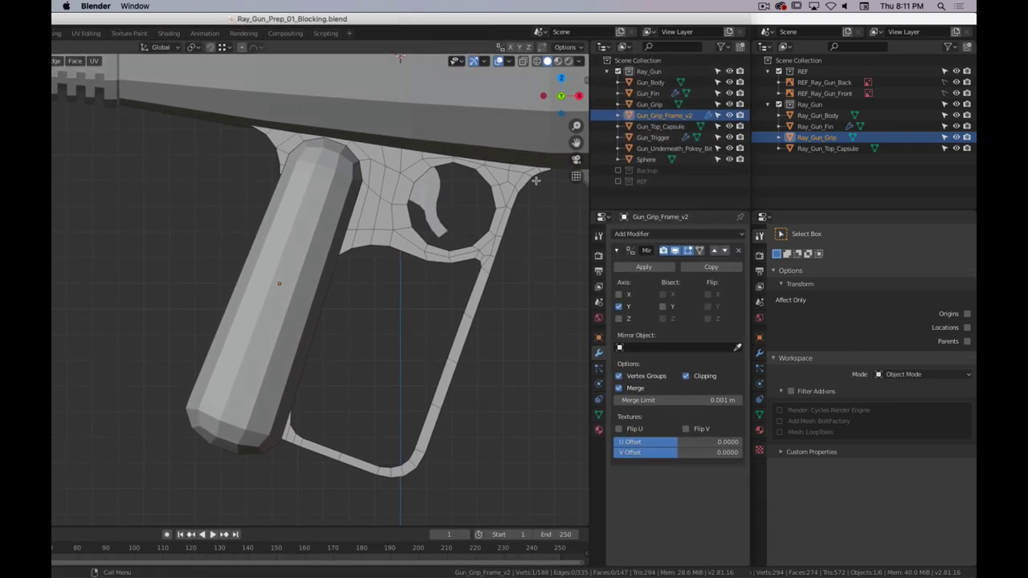
{"action": "left_click", "coordinate": [366, 187]}
{"action": "left_click", "coordinate": [359, 164], "text": "alt"}
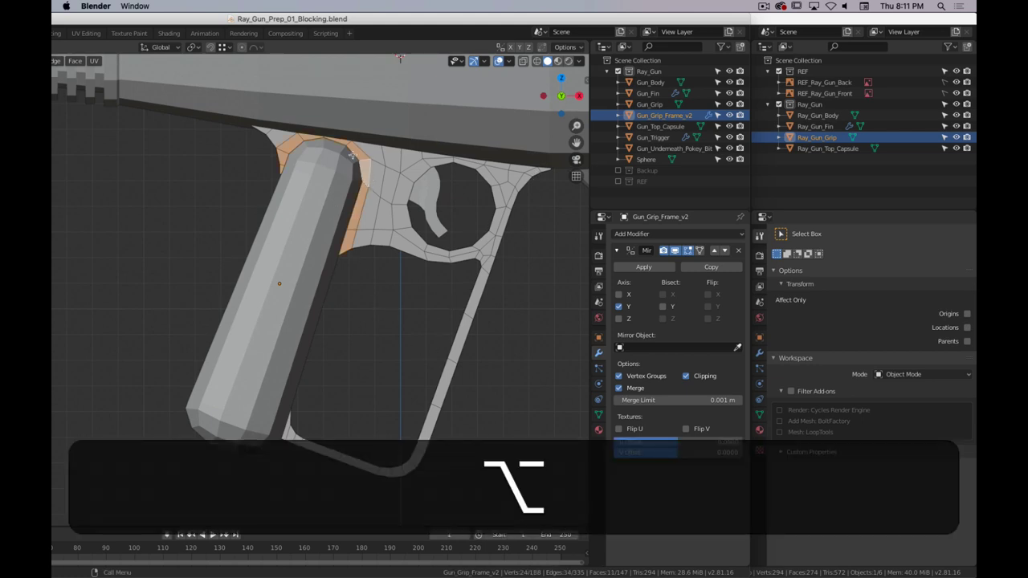
{"action": "left_click", "coordinate": [360, 236], "text": "alt"}
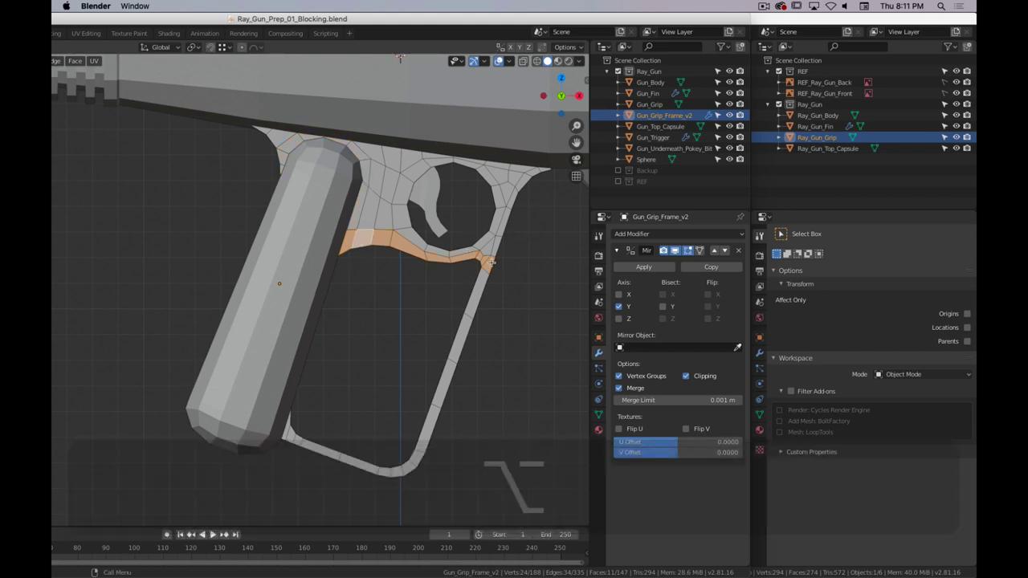
{"action": "left_click", "coordinate": [443, 384], "text": "alt"}
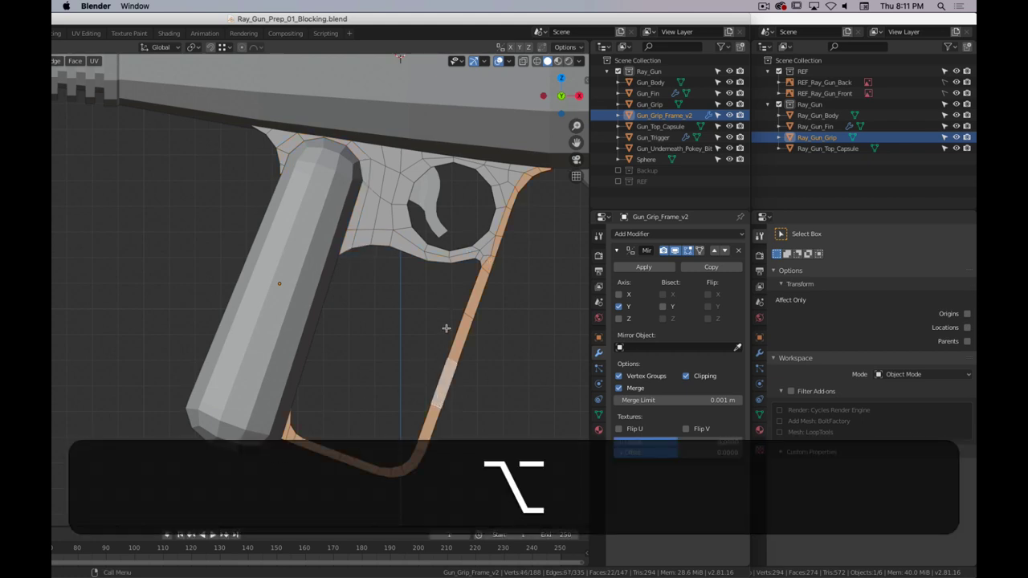
{"action": "left_click", "coordinate": [494, 184], "text": "alt"}
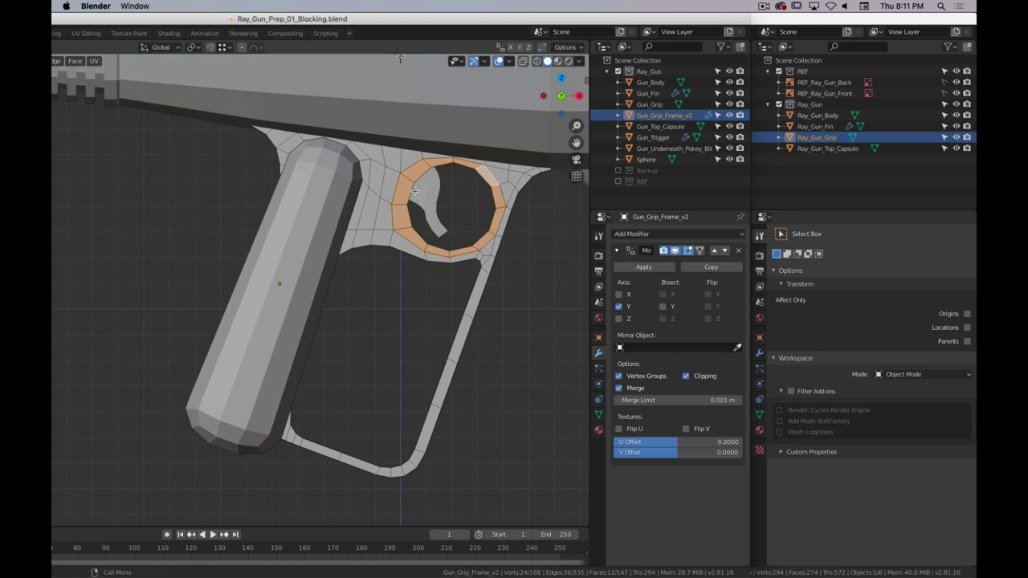
{"action": "key", "text": "super+grave"}
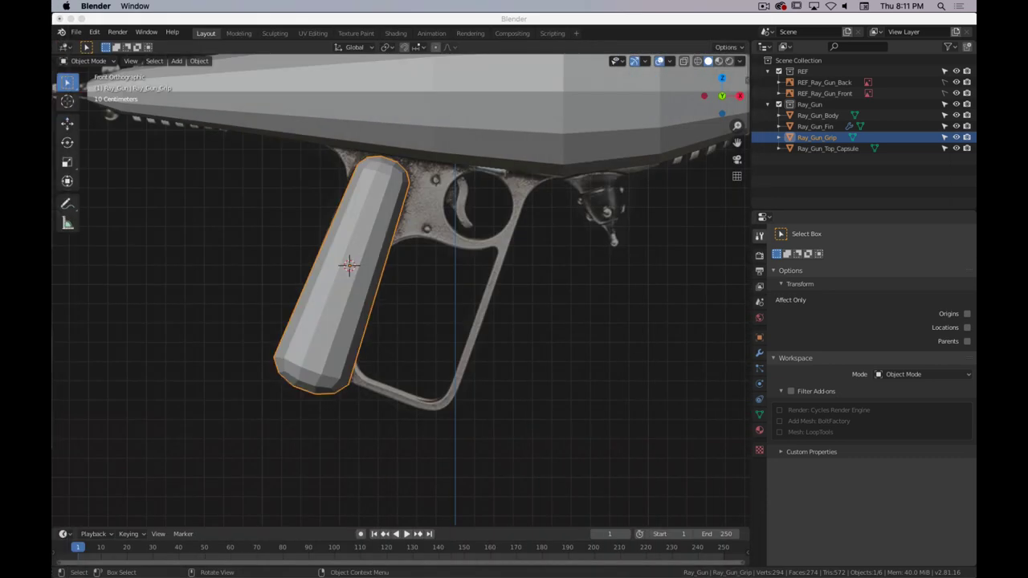
- In Edit Mode on the grip, select the lengthwise edge loop beside its centreline that runs around both ends
{"action": "left_click", "coordinate": [366, 212]}
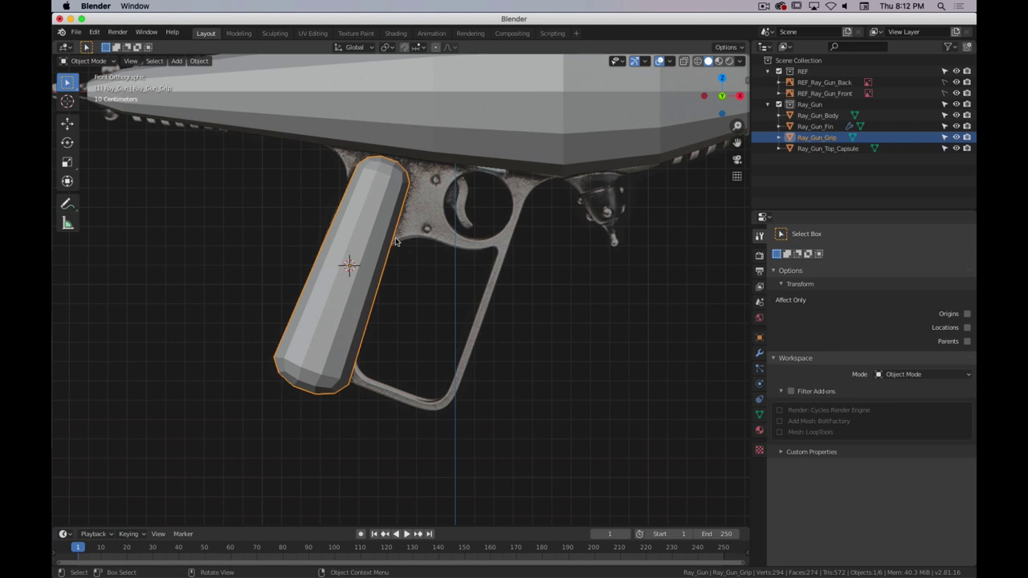
{"action": "key", "text": "Tab"}
{"action": "middle_click_drag", "start_coordinate": [392, 191], "coordinate": [523, 262]}
{"action": "left_click", "coordinate": [435, 256], "text": "alt"}
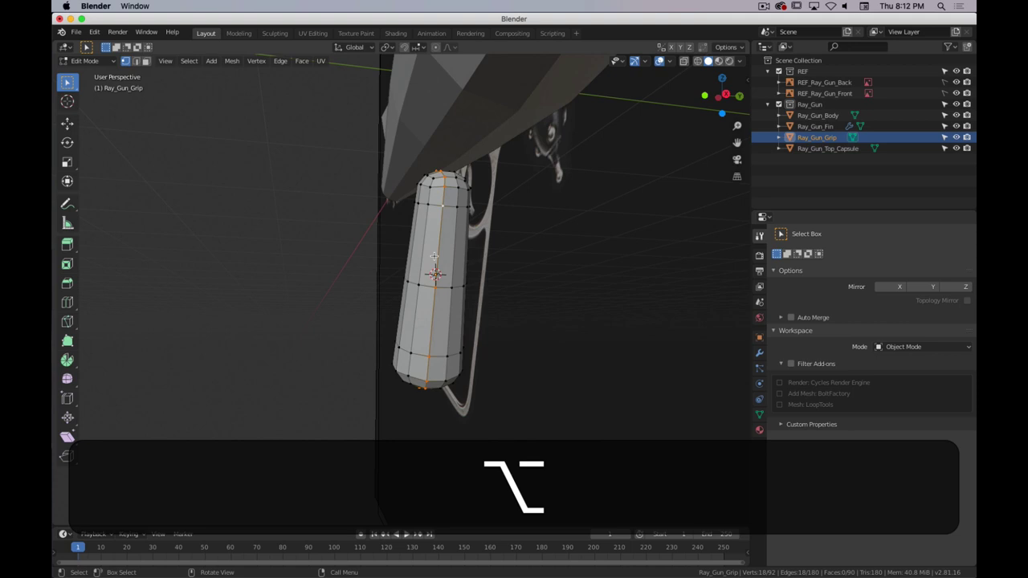
{"action": "middle_click_drag", "start_coordinate": [437, 229], "coordinate": [428, 254]}
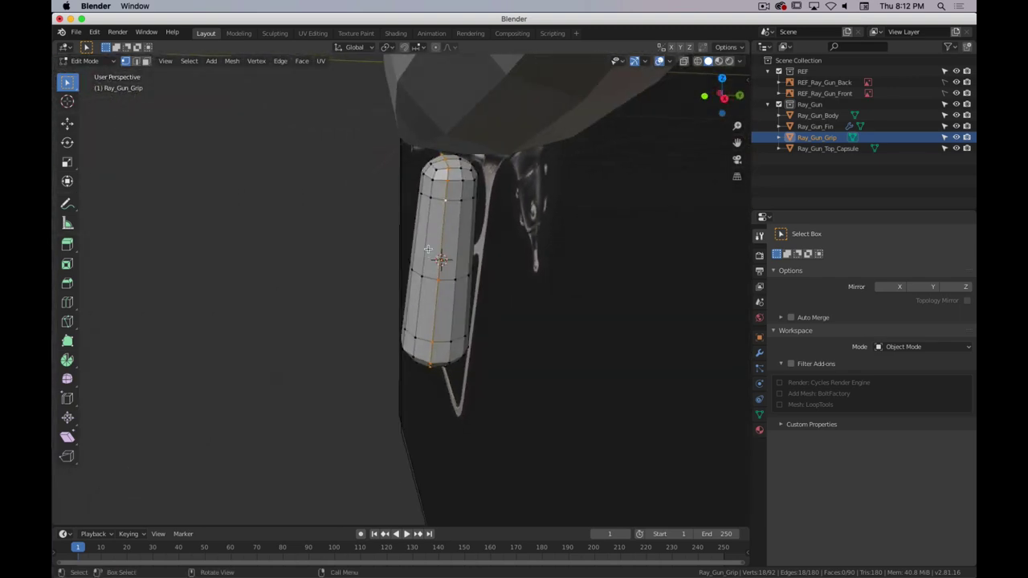
{"action": "key", "text": "KP_3"}
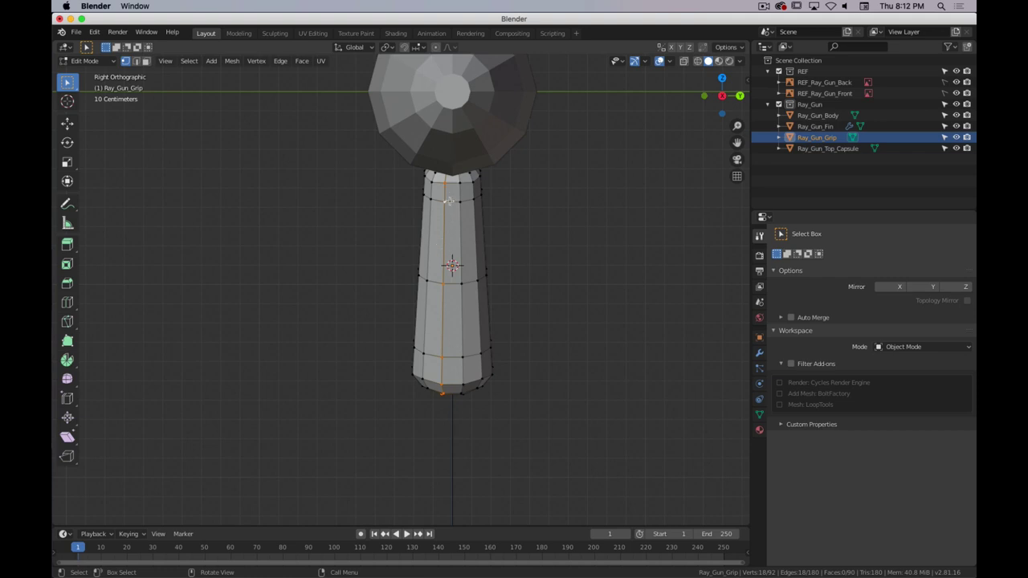
{"action": "middle_click_drag", "start_coordinate": [446, 242], "coordinate": [423, 239]}
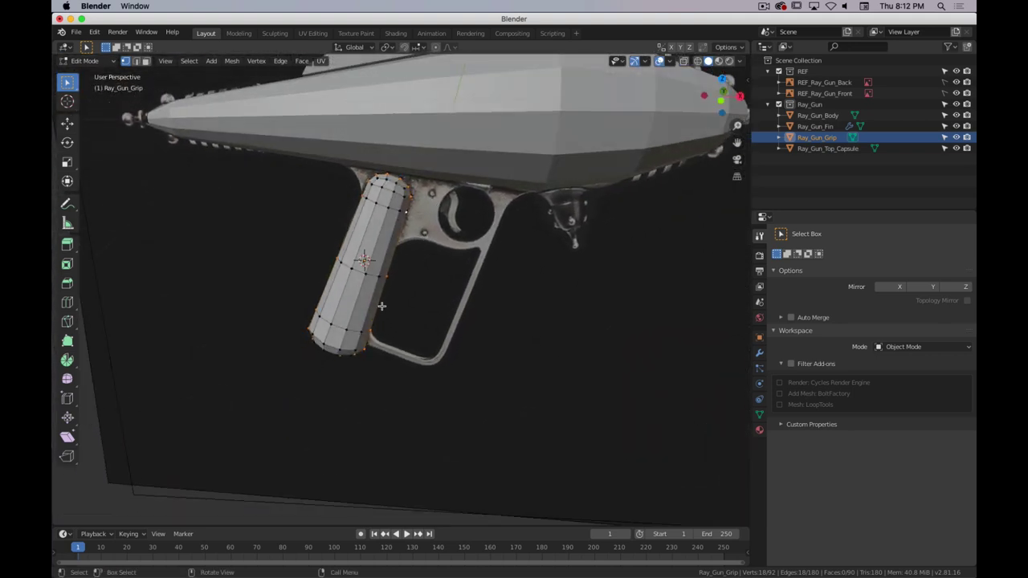
- Duplicate the selected edge loop in place and separate the selection into its own object
{"action": "key", "text": "shift"}
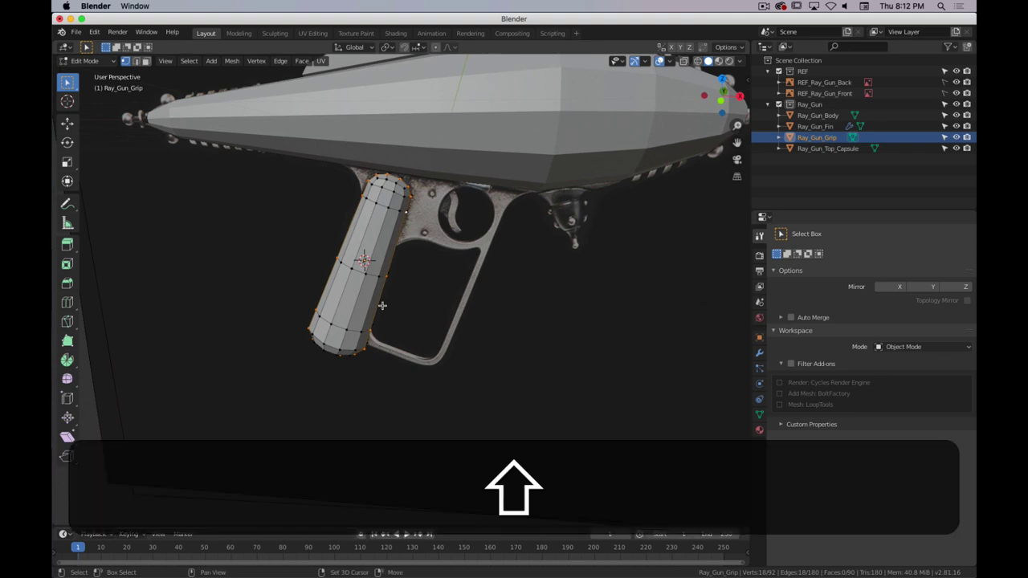
{"action": "key", "text": "shift+d"}
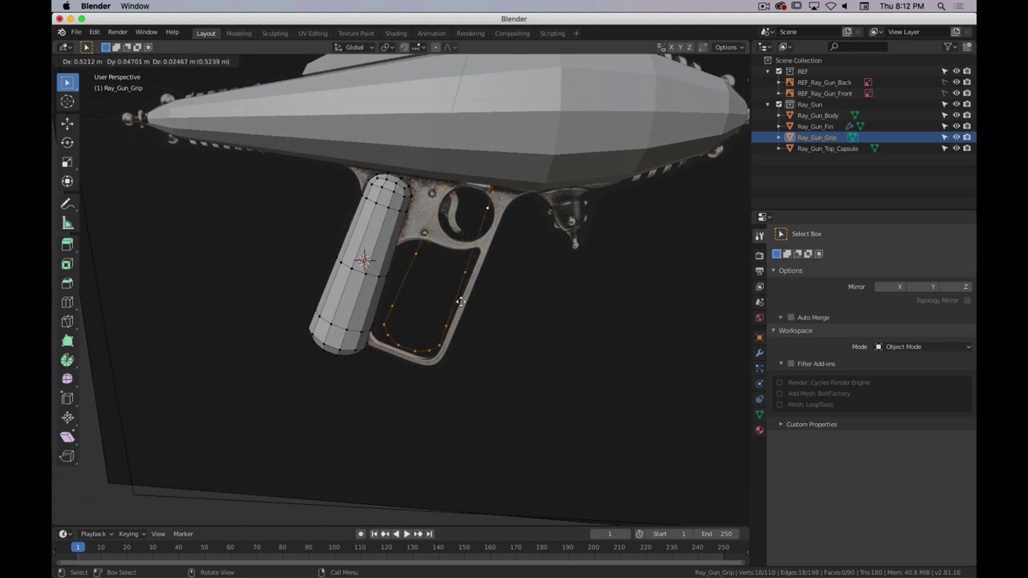
{"action": "right_click", "coordinate": [461, 302]}
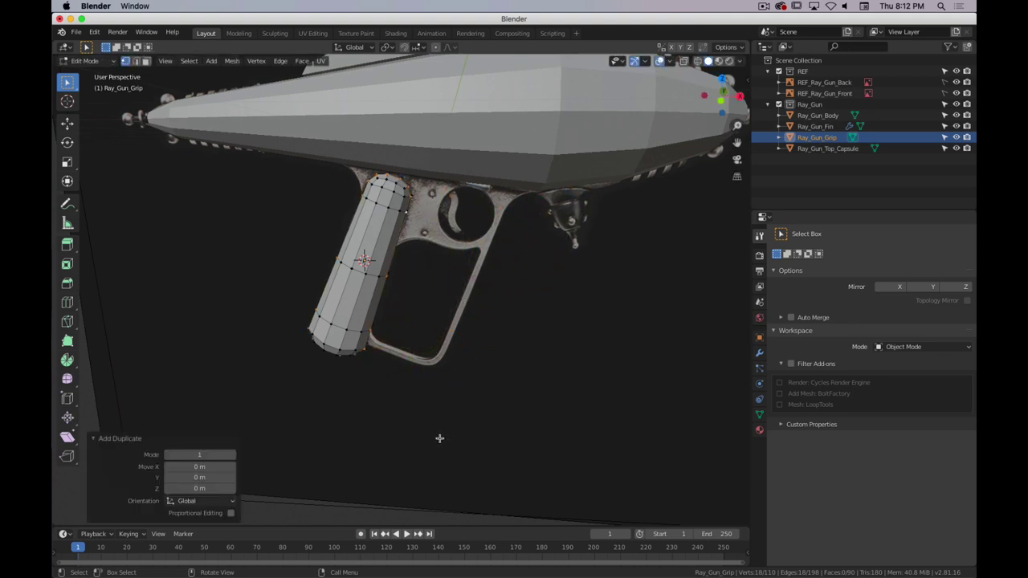
{"action": "key", "text": "p"}
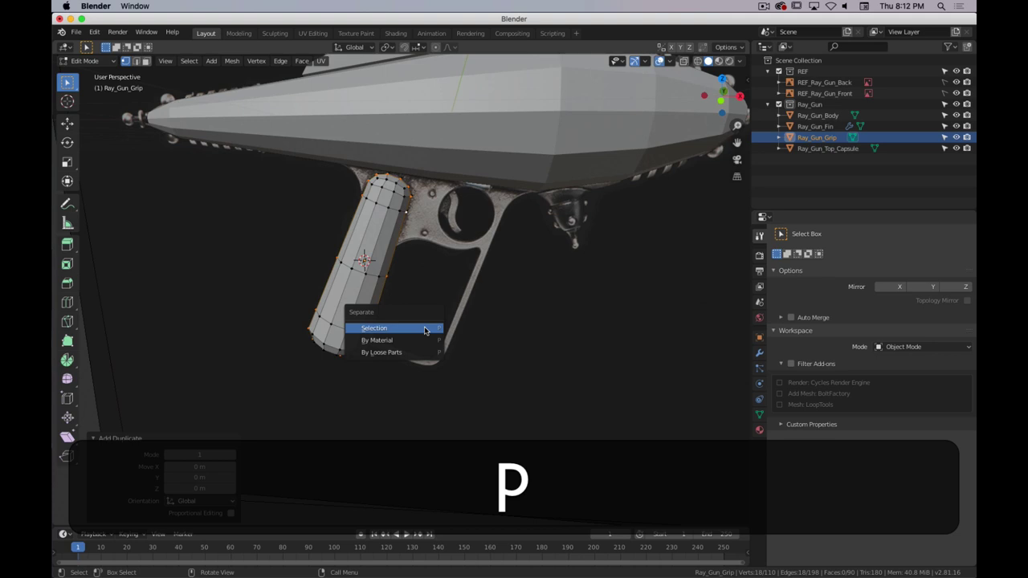
{"action": "left_click", "coordinate": [374, 329]}
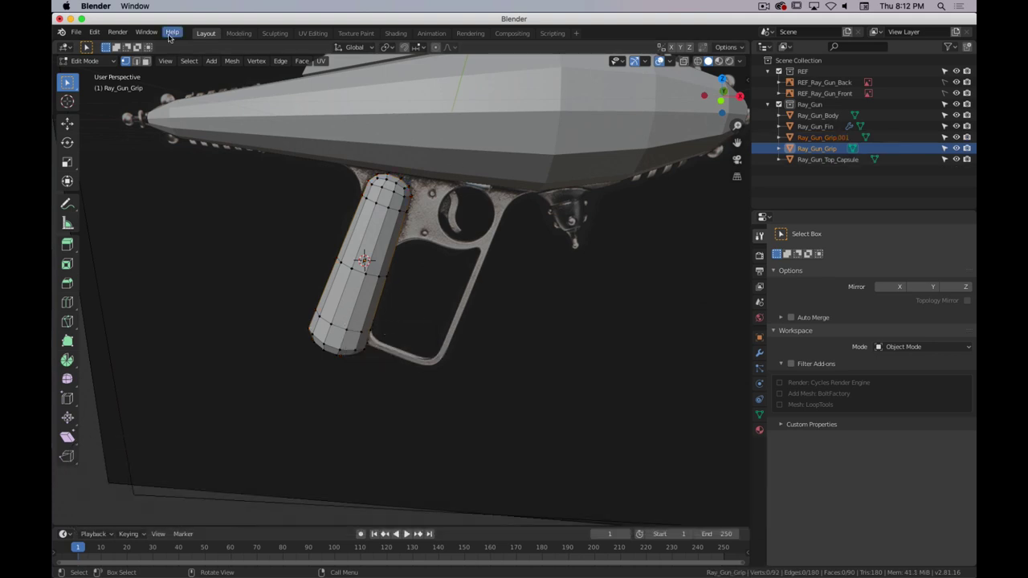
- Look up the Separate command and its options among the mesh operations, and search the commands for "sep" without running it
{"action": "left_click", "coordinate": [254, 62]}
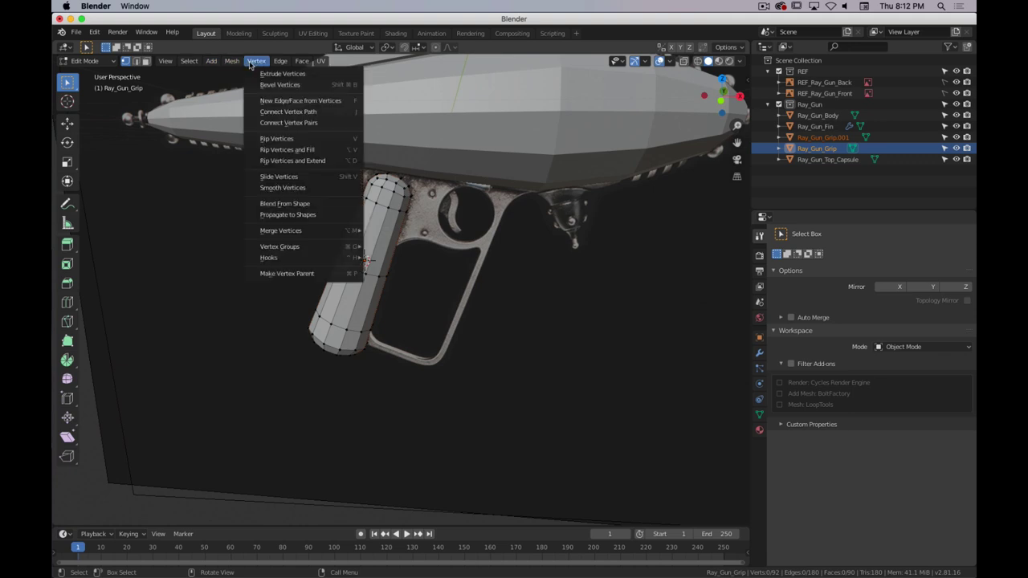
{"action": "mouse_move", "coordinate": [231, 63]}
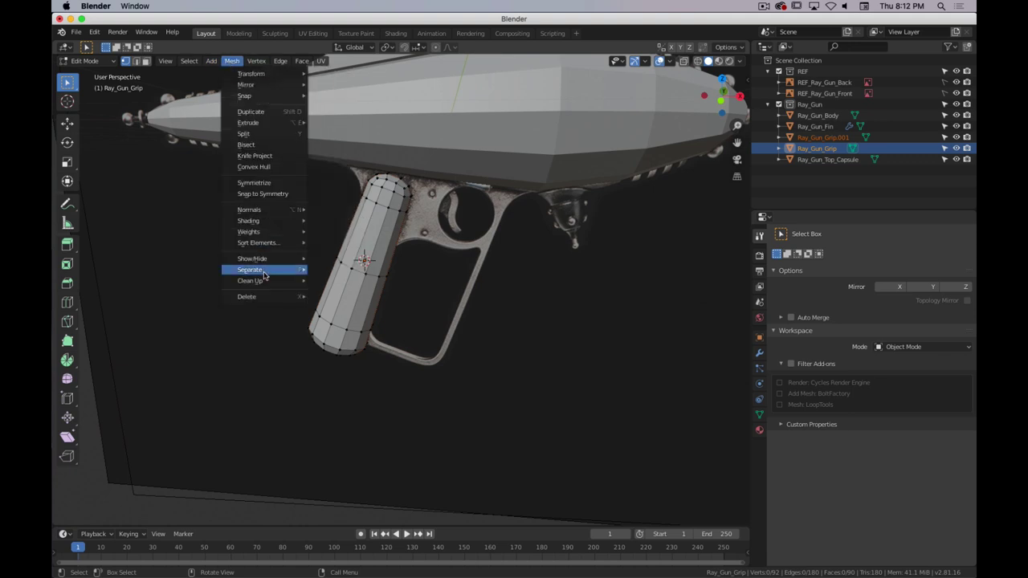
{"action": "mouse_move", "coordinate": [265, 274]}
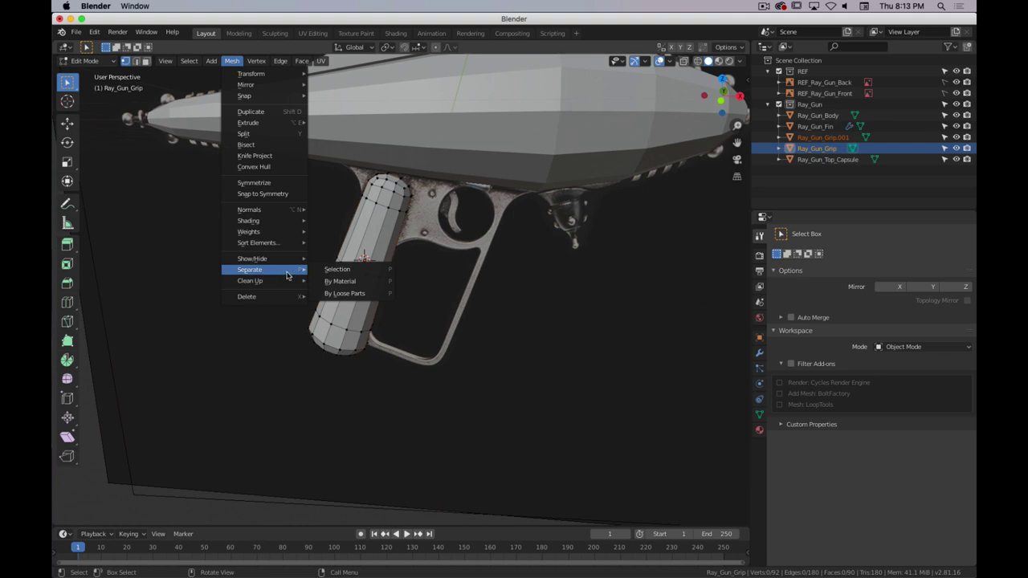
{"action": "key", "text": "super+z"}
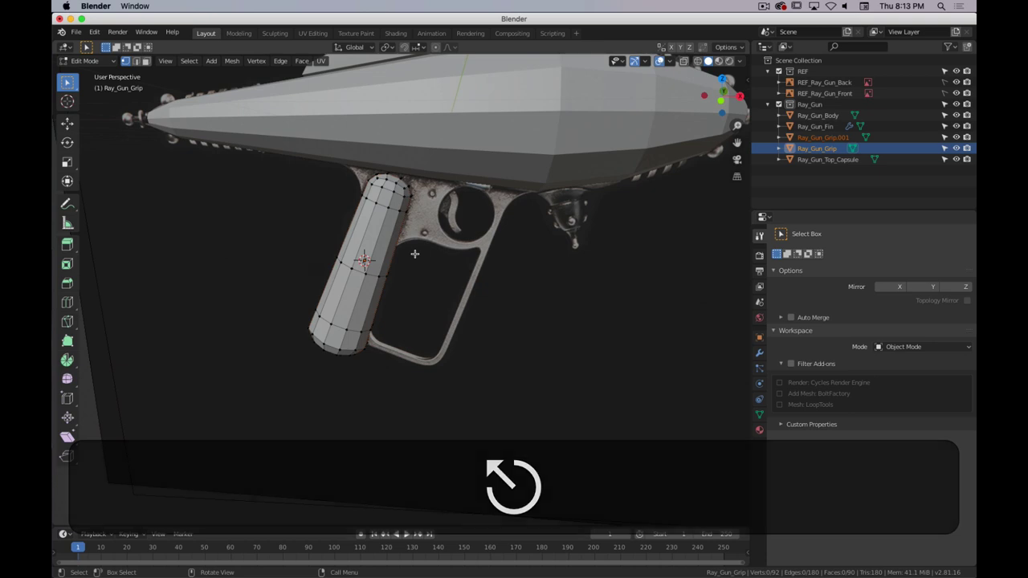
{"action": "key", "text": "F3"}
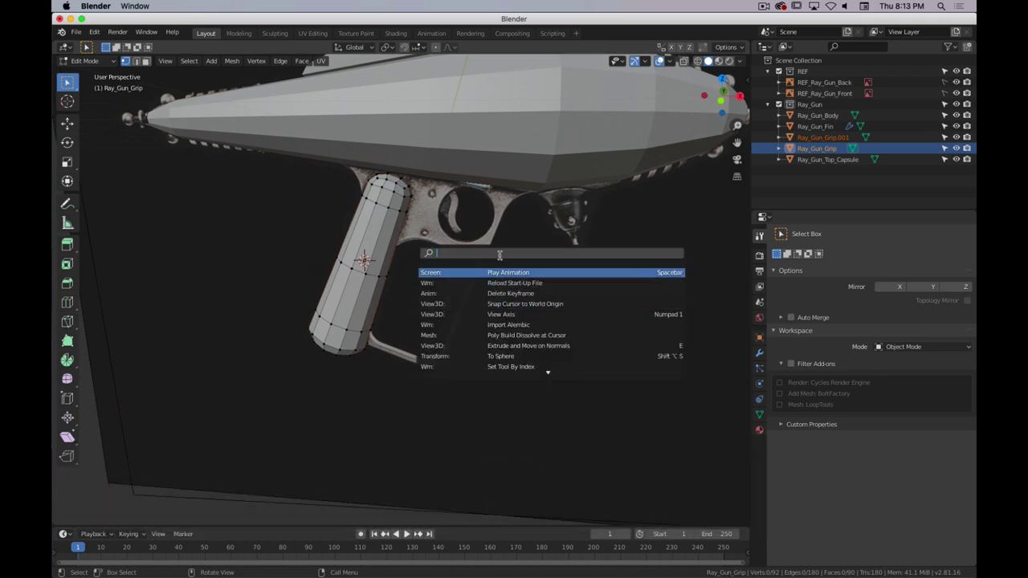
{"action": "type", "text": "sep"}
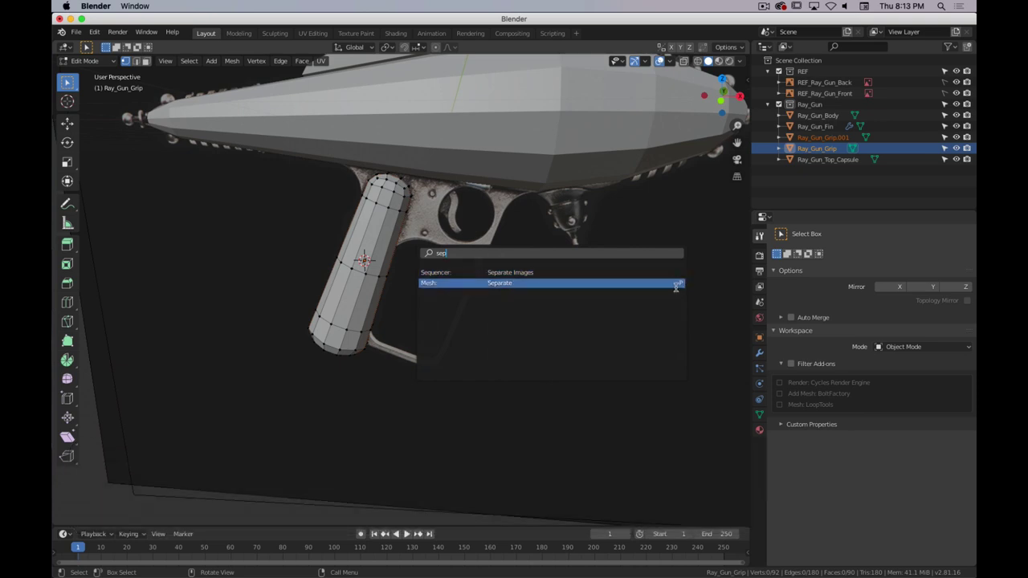
{"action": "key", "text": "Escape"}
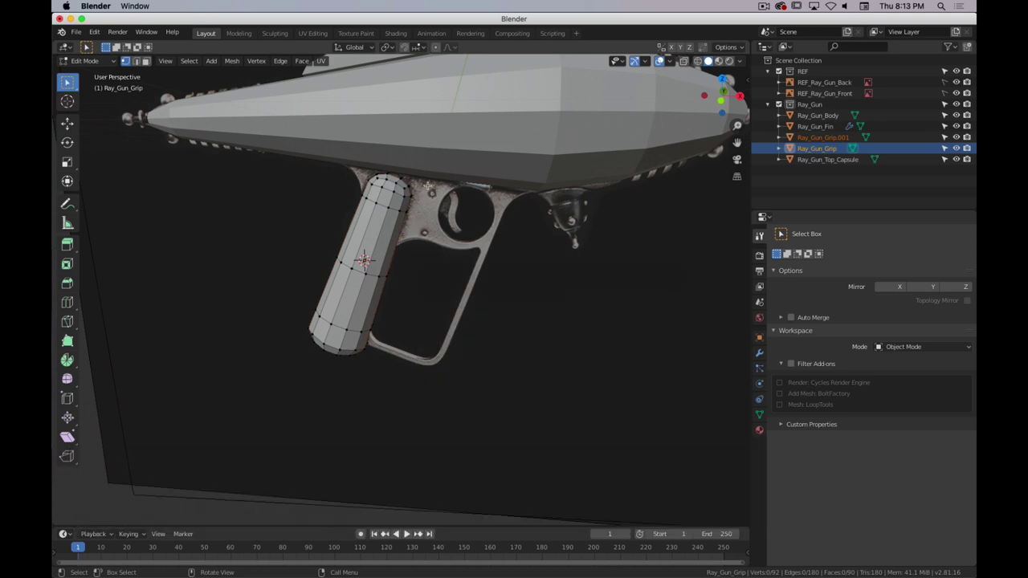
- Hide the original grip object and rename the separated edge loop Ray_Gun_Grip_Frame
{"action": "key", "text": "Tab"}
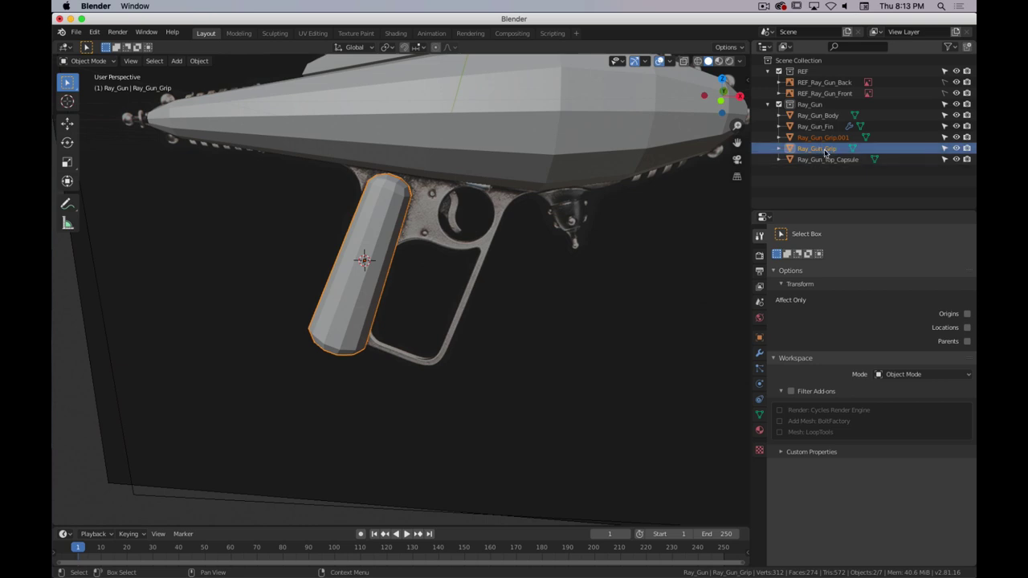
{"action": "left_click", "coordinate": [956, 149]}
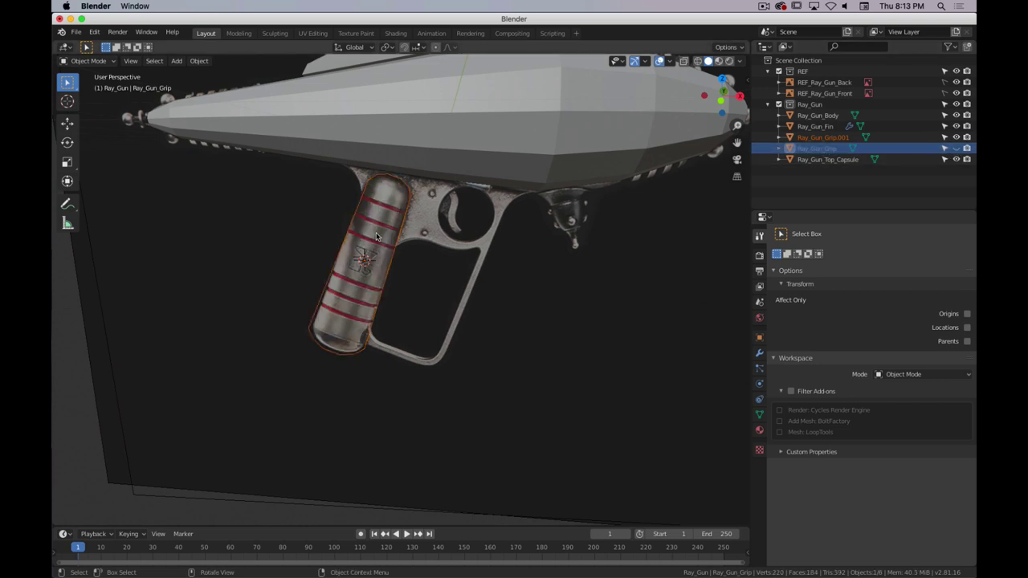
{"action": "left_click", "coordinate": [820, 142]}
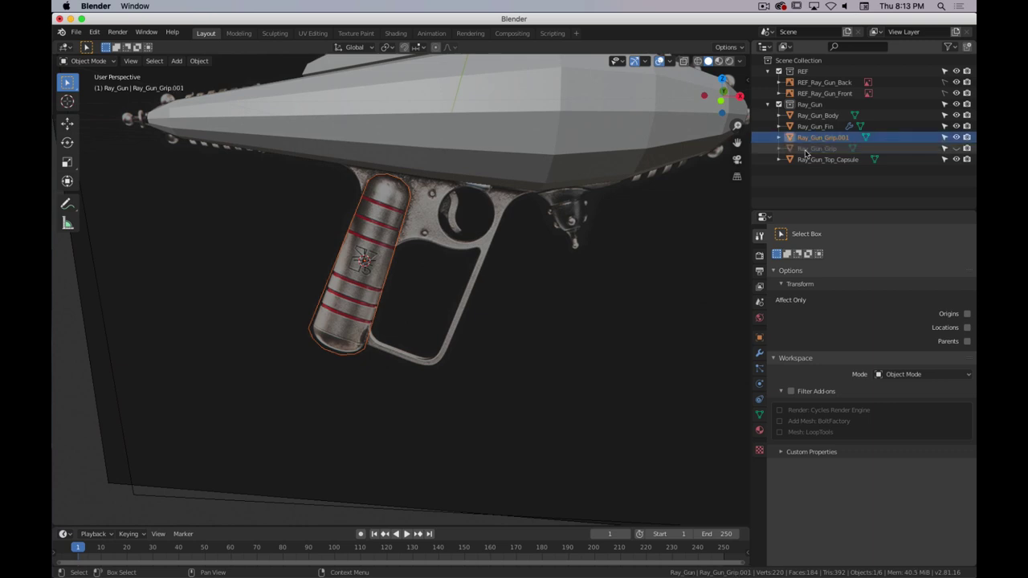
{"action": "double_click", "coordinate": [845, 139]}
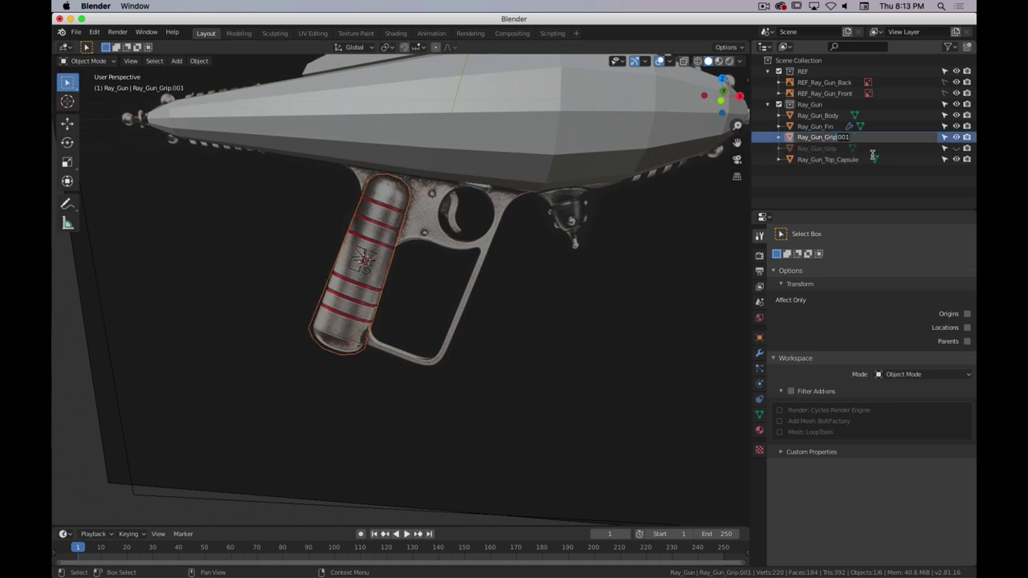
{"action": "key", "text": "BackSpace"}
{"action": "type", "text": "_Frame"}
{"action": "key", "text": "Return"}
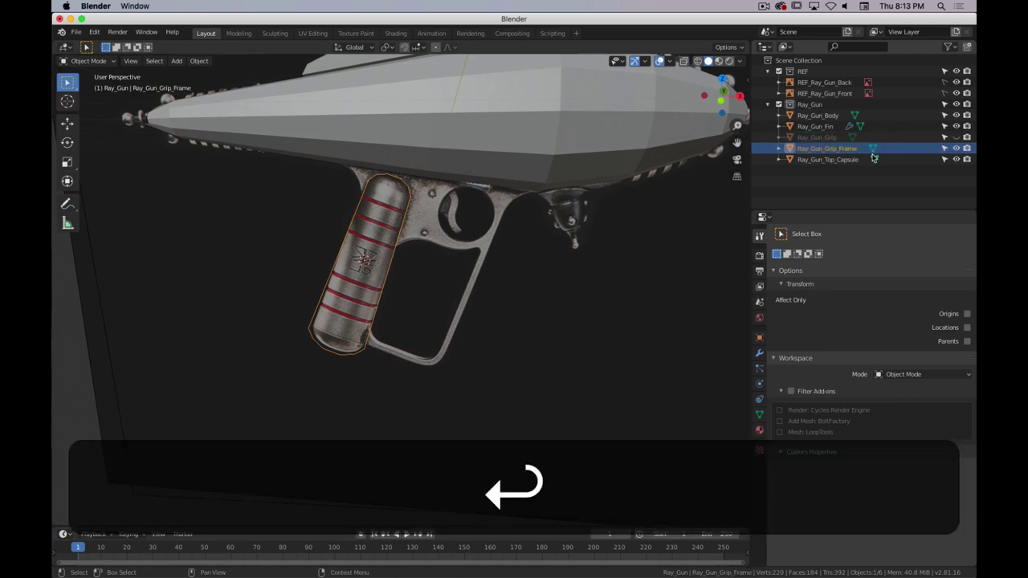
- In Edit Mode on the frame loop, circle-select the vertices along the grip's rear side and rounded bottom in front view and delete them
{"action": "scroll", "coordinate": [390, 259], "scroll_direction": "up", "scroll_amount": 3}
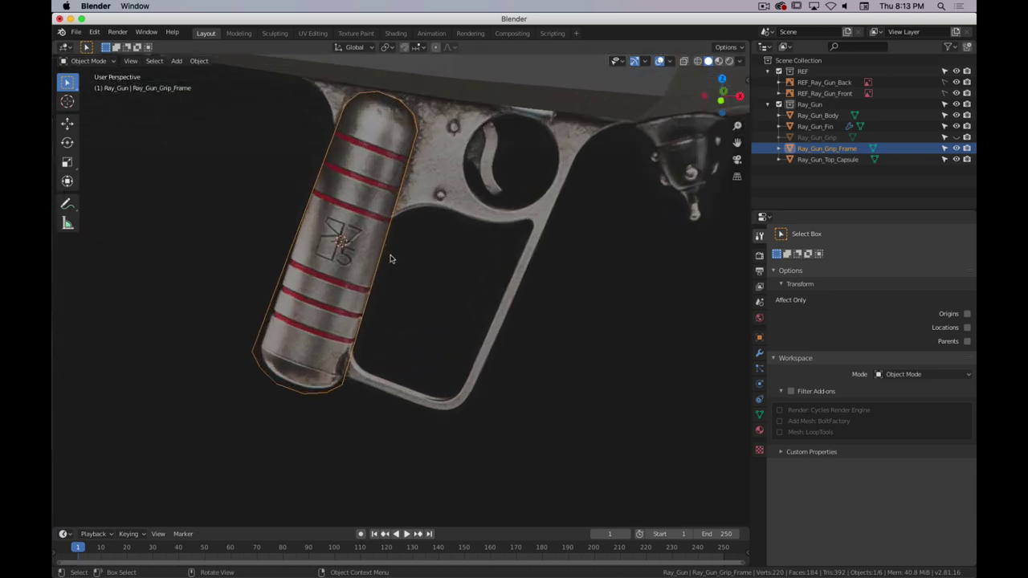
{"action": "key", "text": "Tab"}
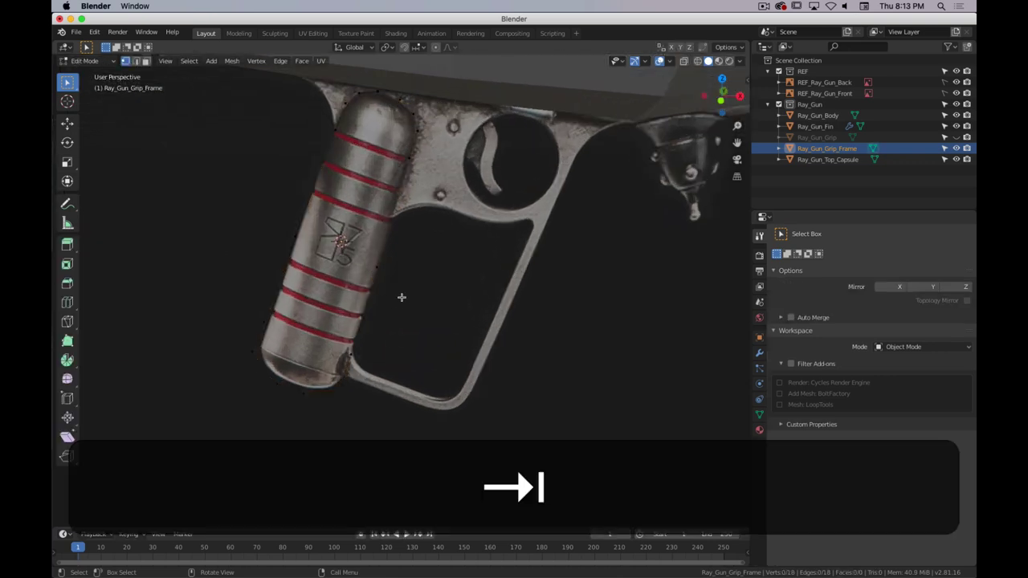
{"action": "middle_click_drag", "start_coordinate": [401, 299], "coordinate": [409, 295]}
{"action": "key", "text": "1"}
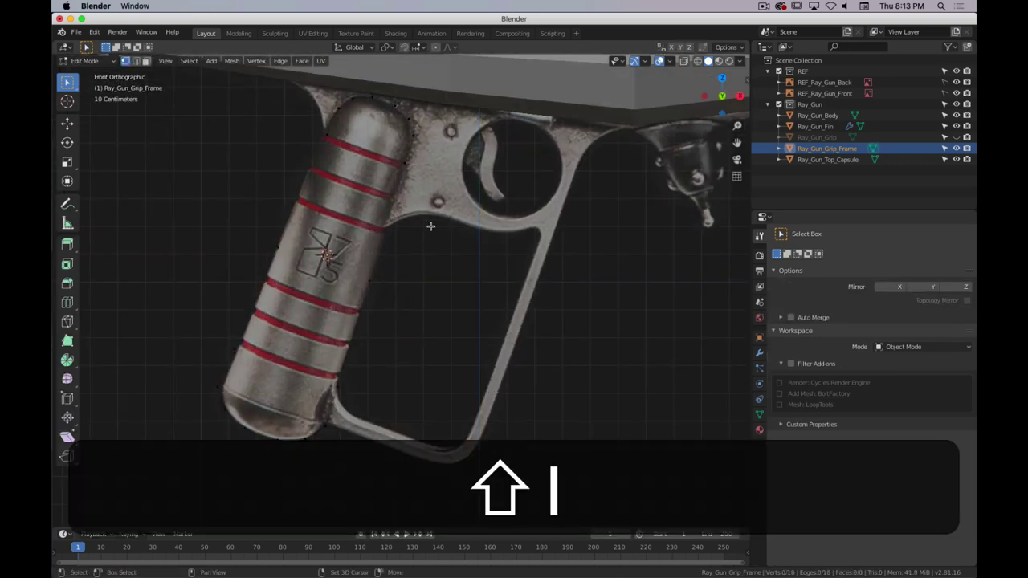
{"action": "middle_click_drag", "start_coordinate": [428, 249], "coordinate": [430, 224], "text": "shift"}
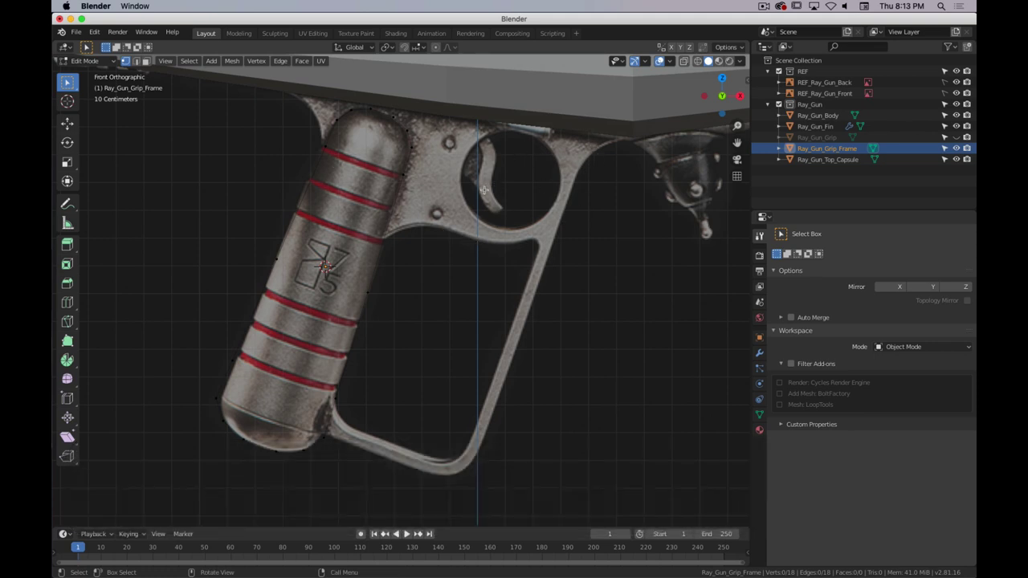
{"action": "key", "text": "super+period"}
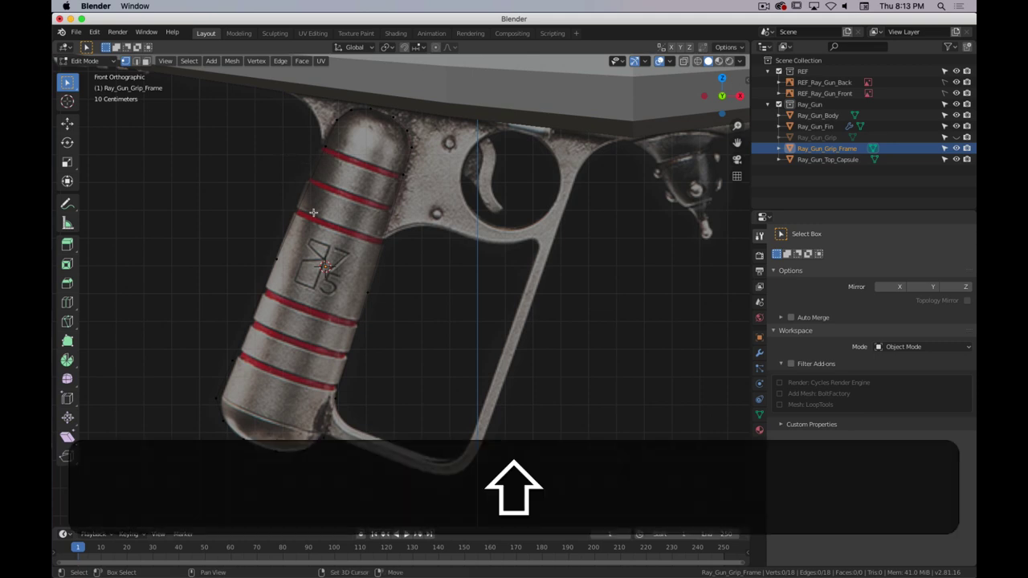
{"action": "scroll", "coordinate": [309, 211], "scroll_direction": "left", "scroll_amount": 5, "text": "shift"}
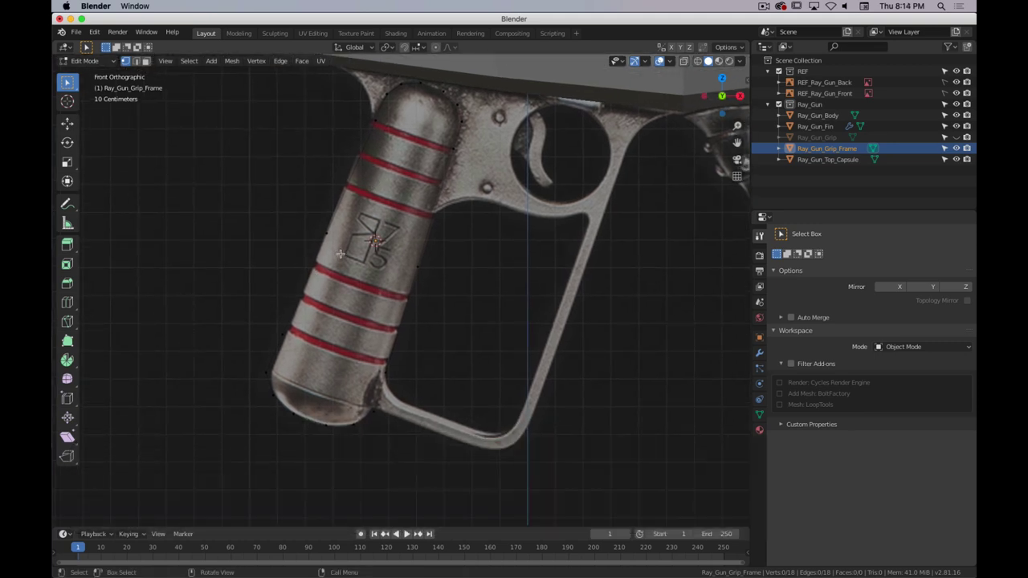
{"action": "key", "text": "c"}
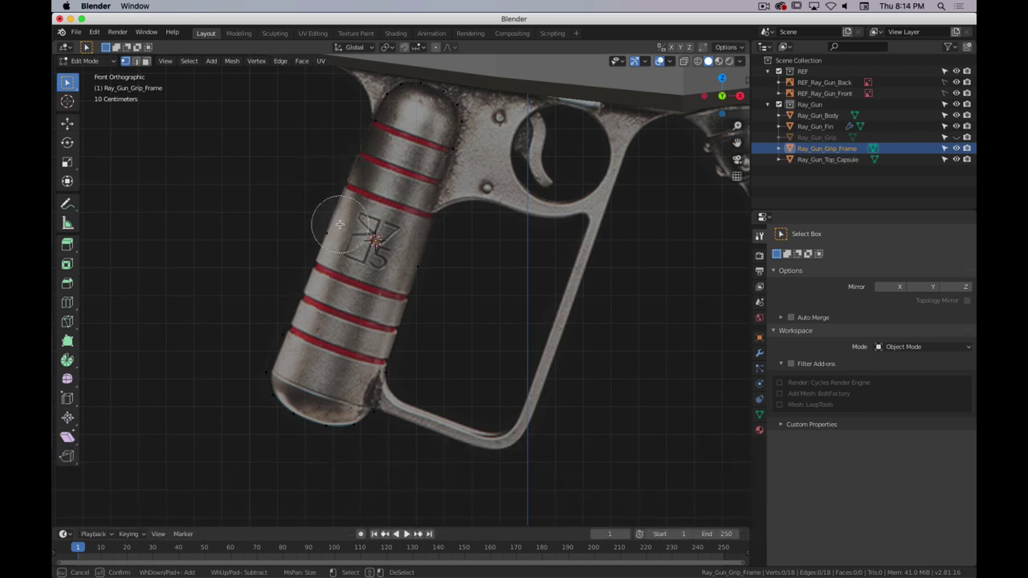
{"action": "mouse_move", "coordinate": [339, 225]}
{"action": "left_mouse_down"}
{"action": "mouse_move", "coordinate": [282, 314]}
{"action": "mouse_move", "coordinate": [266, 368]}
{"action": "mouse_move", "coordinate": [274, 418]}
{"action": "mouse_move", "coordinate": [291, 433]}
{"action": "mouse_move", "coordinate": [338, 434]}
{"action": "mouse_move", "coordinate": [311, 421]}
{"action": "mouse_move", "coordinate": [301, 304]}
{"action": "left_mouse_up"}
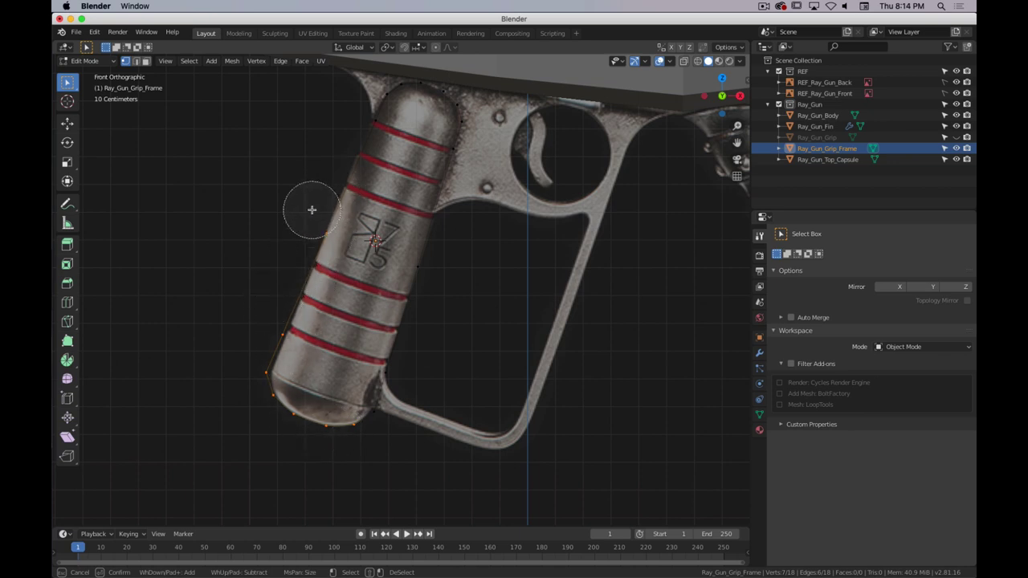
{"action": "right_click", "coordinate": [310, 184]}
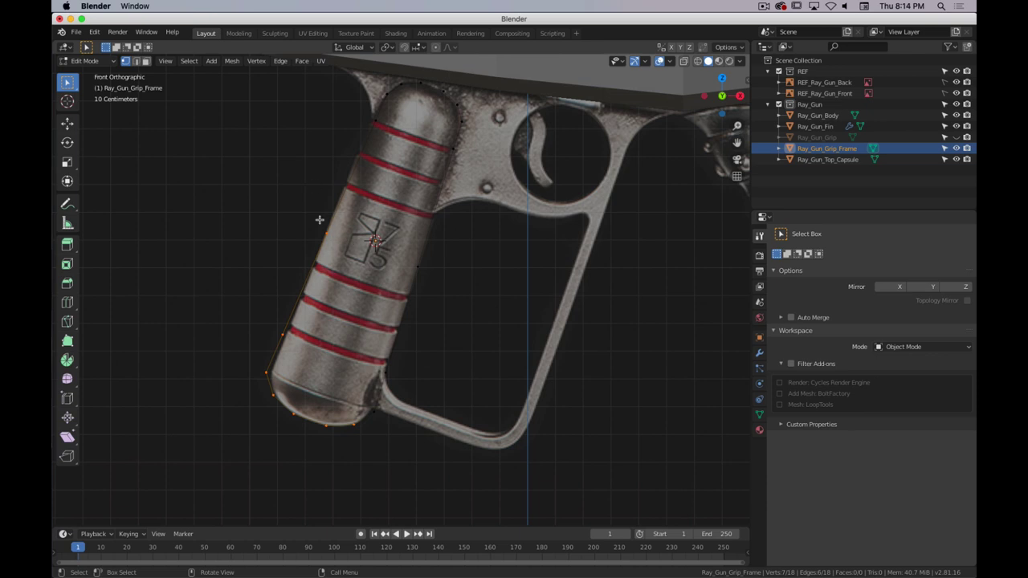
{"action": "key", "text": "x"}
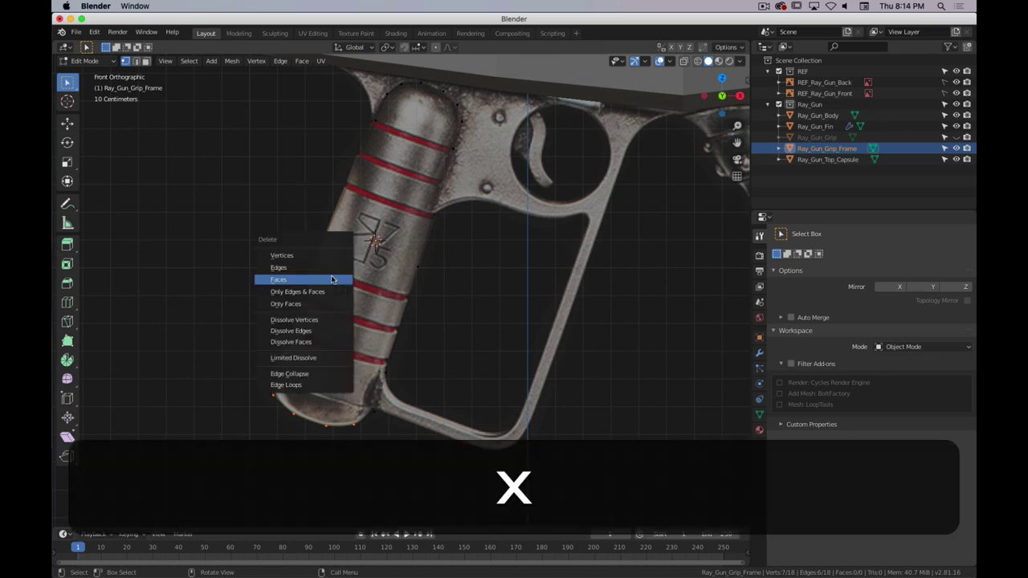
{"action": "left_click", "coordinate": [307, 257]}
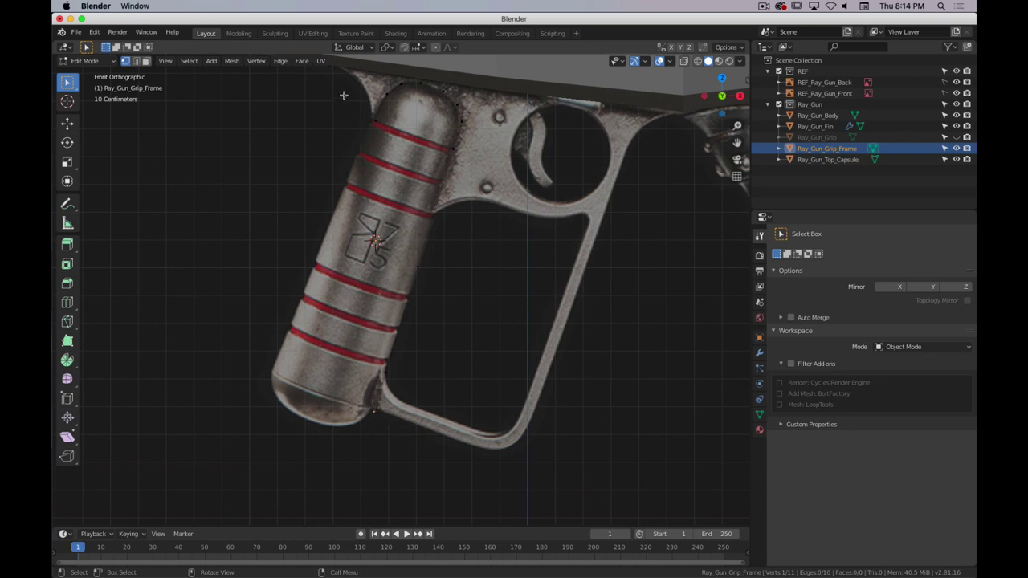
- Slide the middle vertex on the grip's front side up along its edge by a factor of 0.460, to where the upper guard meets the grip
{"action": "left_click", "coordinate": [375, 120]}
{"action": "key", "text": "super+period"}
{"action": "left_click_drag", "start_coordinate": [449, 233], "coordinate": [390, 287]}
{"action": "scroll", "coordinate": [434, 211], "scroll_direction": "up", "scroll_amount": 4}
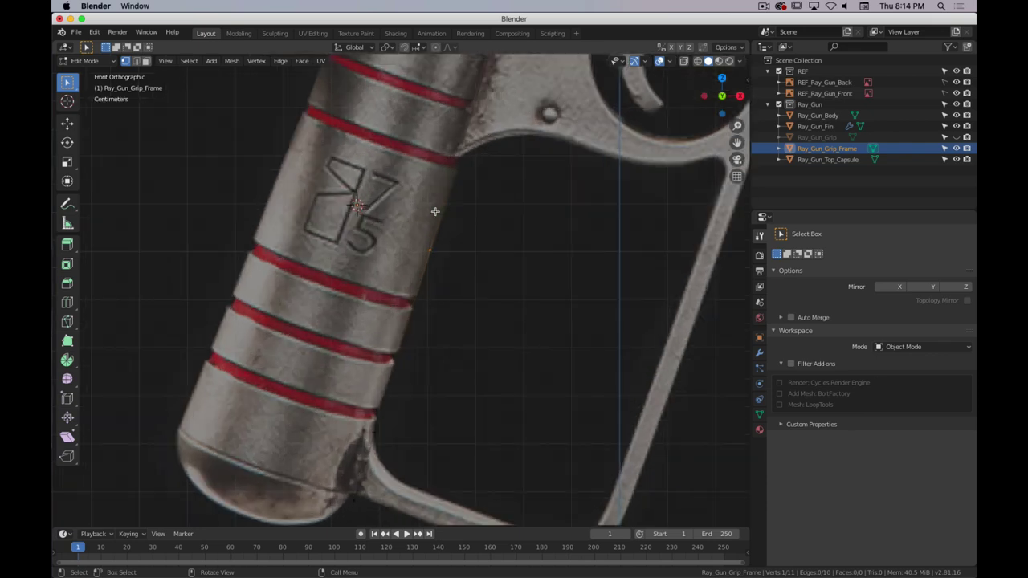
{"action": "key", "text": "g"}
{"action": "key", "text": "g"}
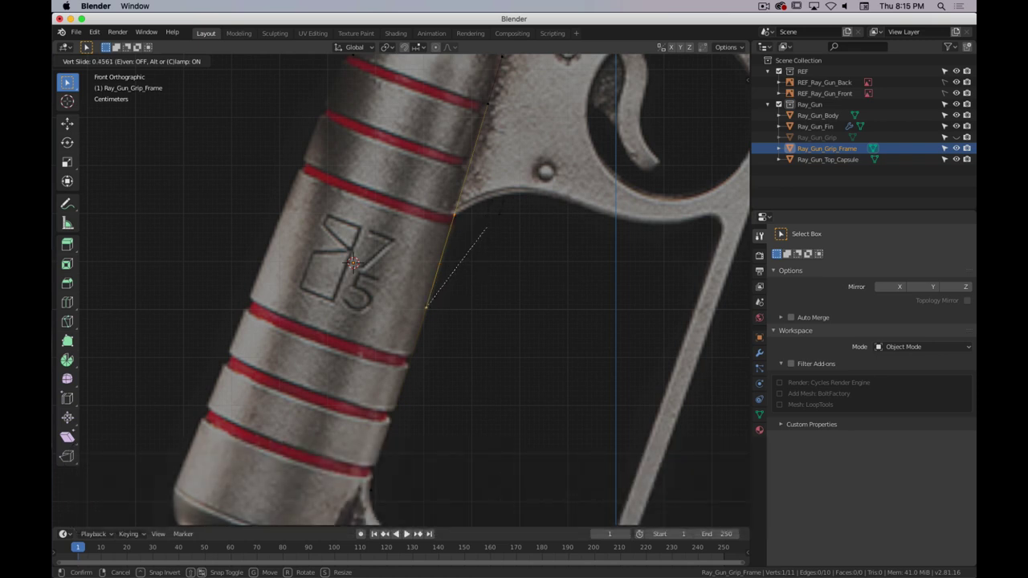
{"action": "left_click", "coordinate": [500, 212]}
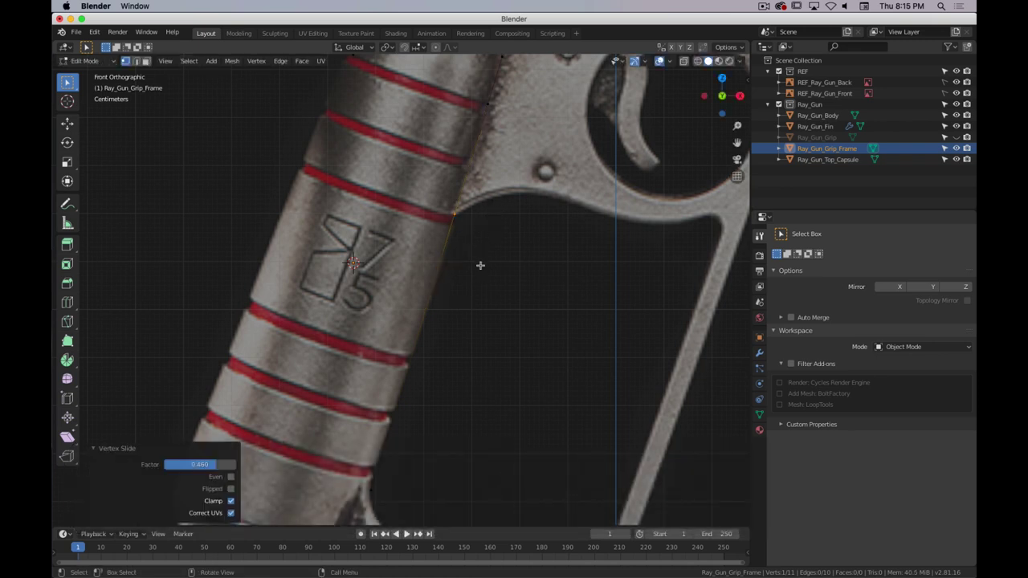
- Delete the long edge on the grip's front side between the upper guard junction and the lower guard bar
{"action": "scroll", "coordinate": [465, 328], "scroll_direction": "down", "scroll_amount": 3}
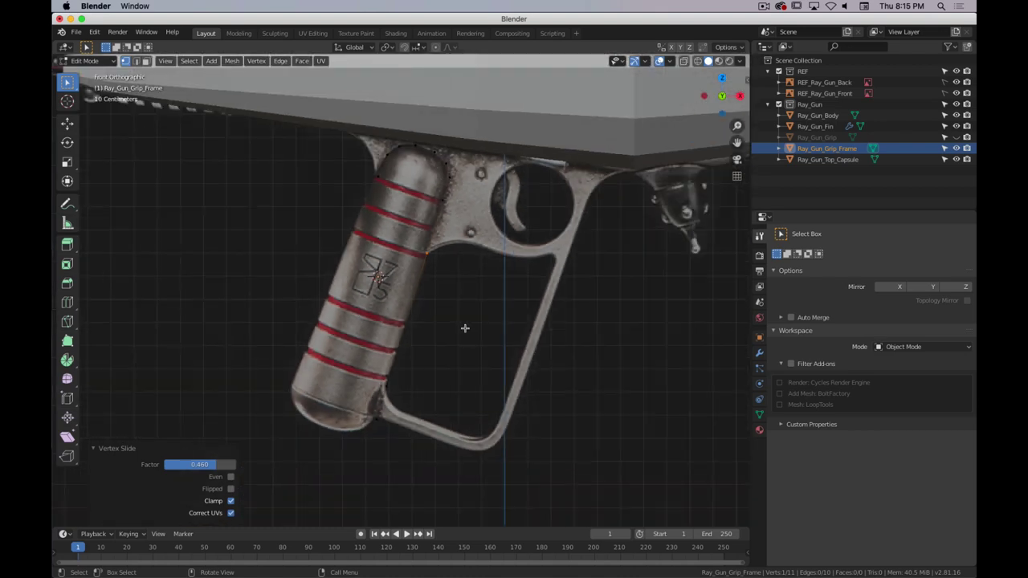
{"action": "middle_click_drag", "start_coordinate": [408, 332], "coordinate": [437, 277], "text": "shift"}
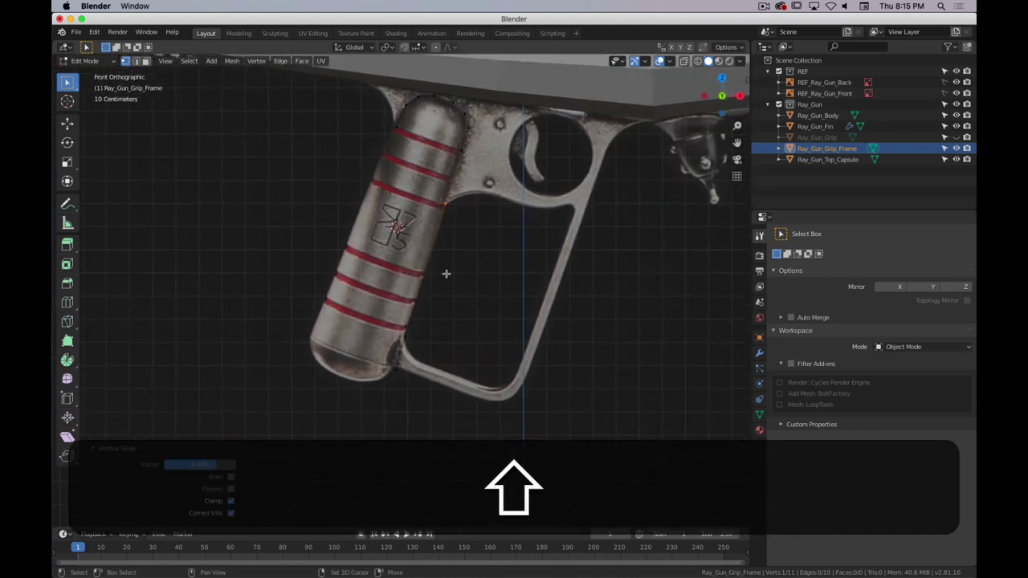
{"action": "key", "text": "2"}
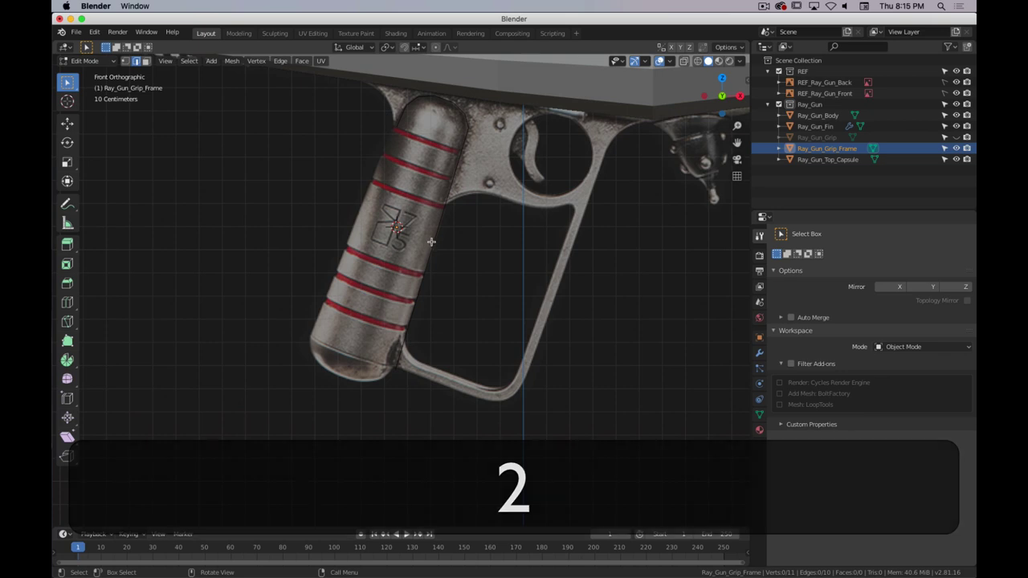
{"action": "mouse_move", "coordinate": [452, 294]}
{"action": "middle_mouse_down"}
{"action": "mouse_move", "coordinate": [349, 291]}
{"action": "mouse_move", "coordinate": [476, 315]}
{"action": "mouse_move", "coordinate": [458, 298]}
{"action": "mouse_move", "coordinate": [443, 305]}
{"action": "middle_mouse_up"}
{"action": "key", "text": "KP_1"}
{"action": "key", "text": "x"}
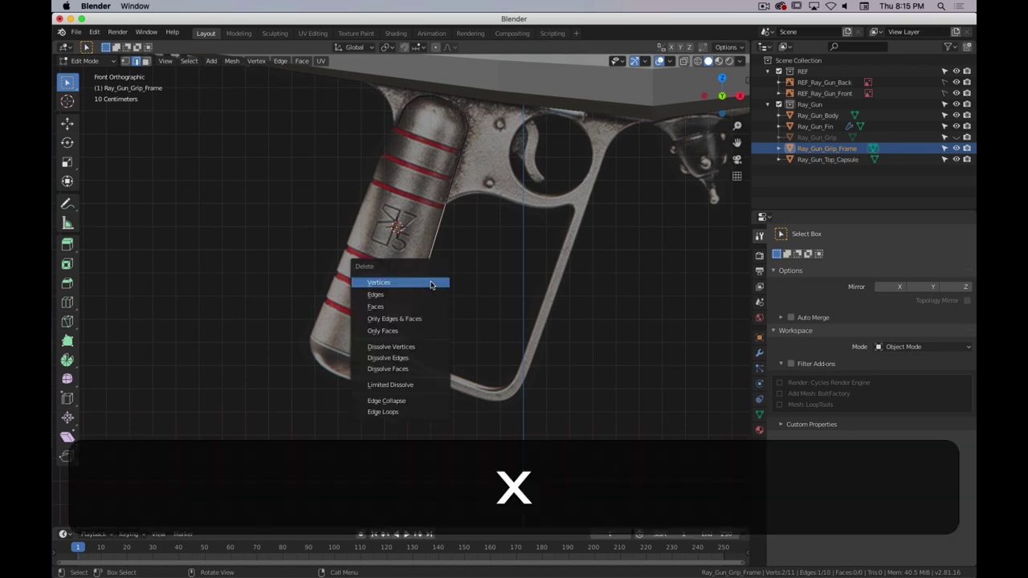
{"action": "left_click", "coordinate": [399, 294]}
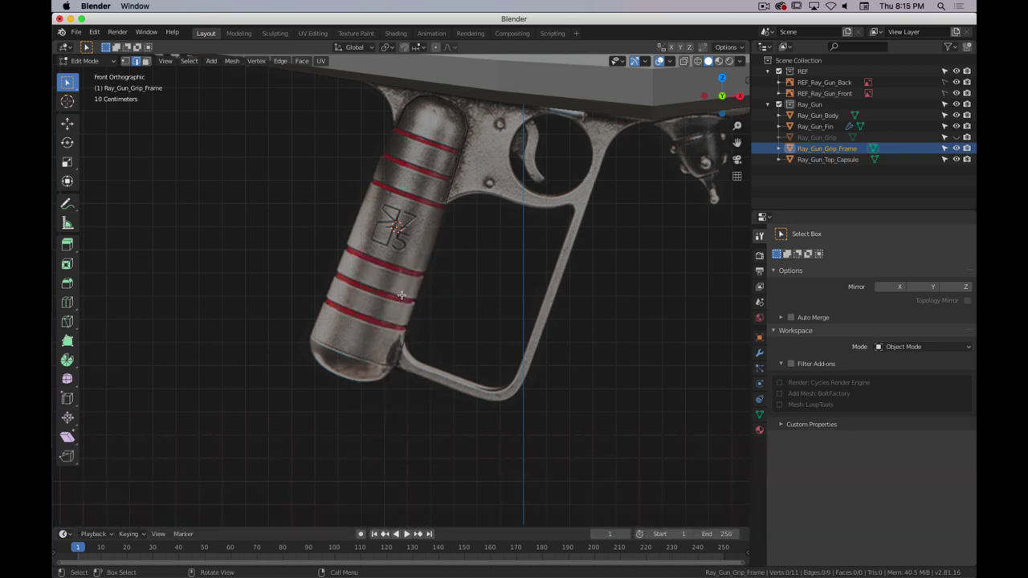
- Extrude the short edge at the grip's base along the lower guard bar, about 0.366 m in X and -0.135 m in Z
{"action": "key", "text": "super+period"}
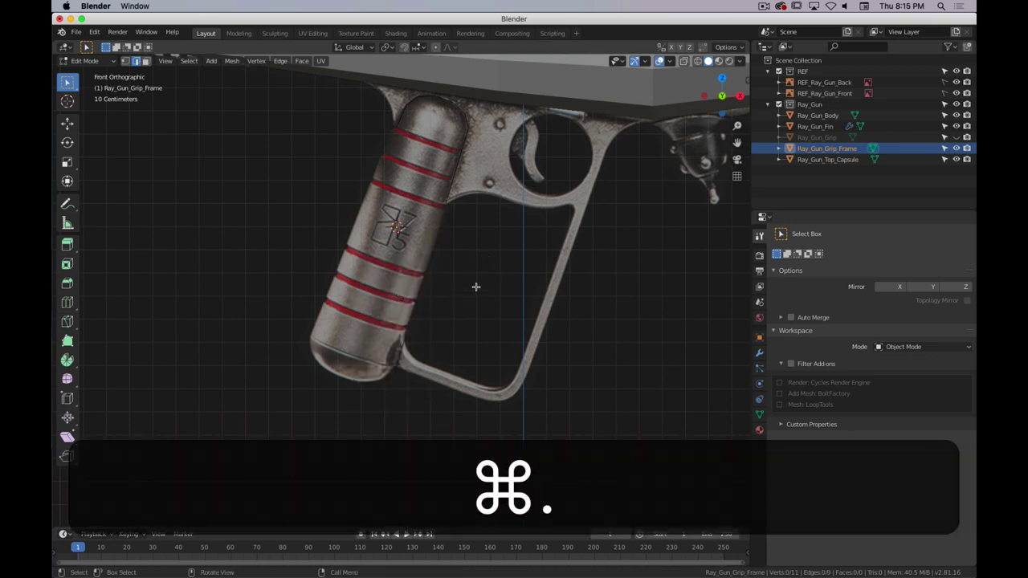
{"action": "middle_click_drag", "start_coordinate": [466, 184], "coordinate": [425, 240], "text": "shift"}
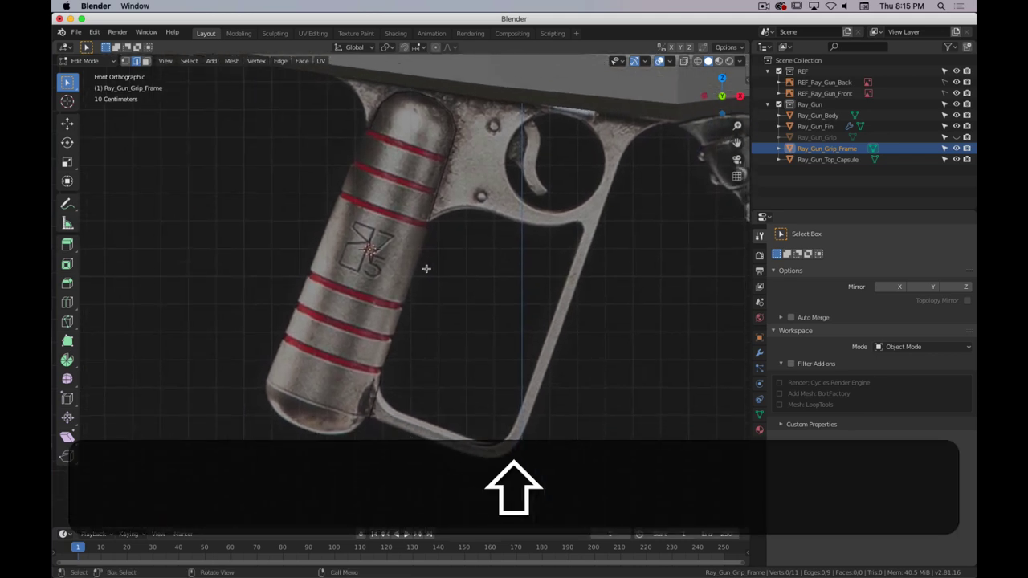
{"action": "left_click", "coordinate": [372, 415]}
{"action": "middle_click_drag", "start_coordinate": [372, 416], "coordinate": [461, 266], "text": "shift"}
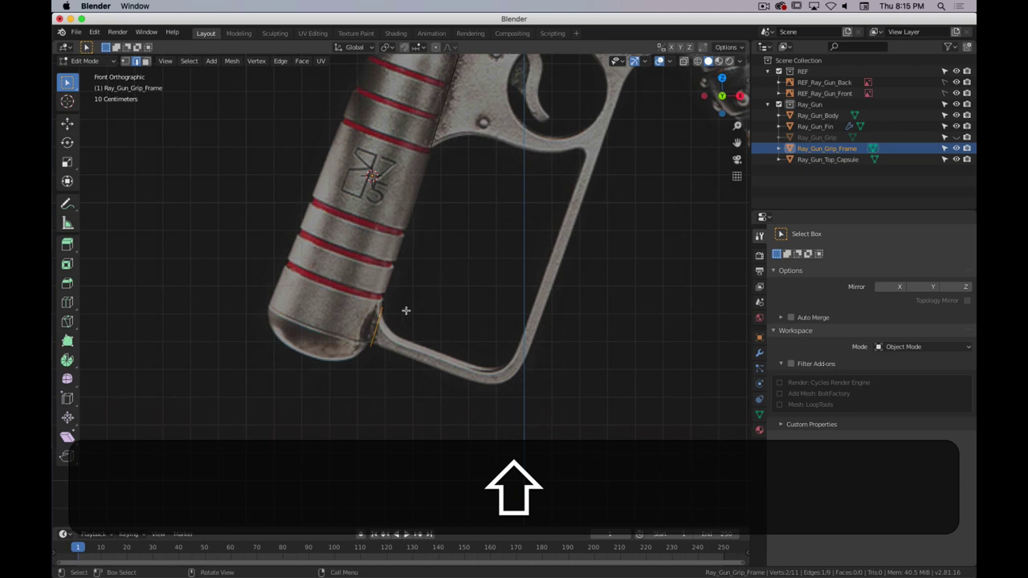
{"action": "scroll", "coordinate": [409, 298], "scroll_direction": "up", "scroll_amount": 2}
{"action": "middle_click_drag", "start_coordinate": [418, 310], "coordinate": [372, 375], "text": "shift"}
{"action": "key", "text": "KP_1"}
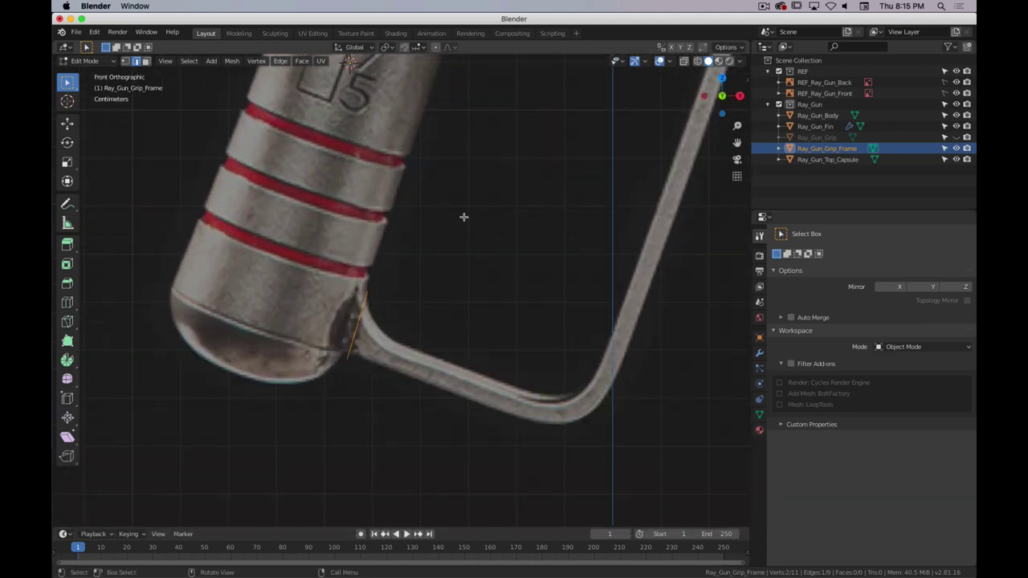
{"action": "key", "text": "1"}
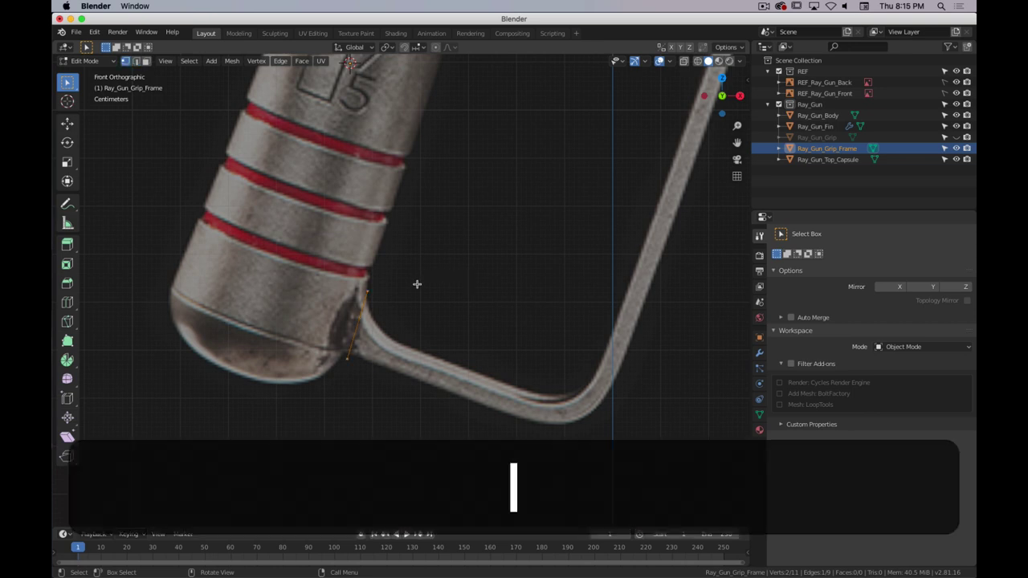
{"action": "left_click_drag", "start_coordinate": [391, 267], "coordinate": [336, 383]}
{"action": "left_click", "coordinate": [338, 374]}
{"action": "scroll", "coordinate": [338, 286], "scroll_direction": "down", "scroll_amount": 6}
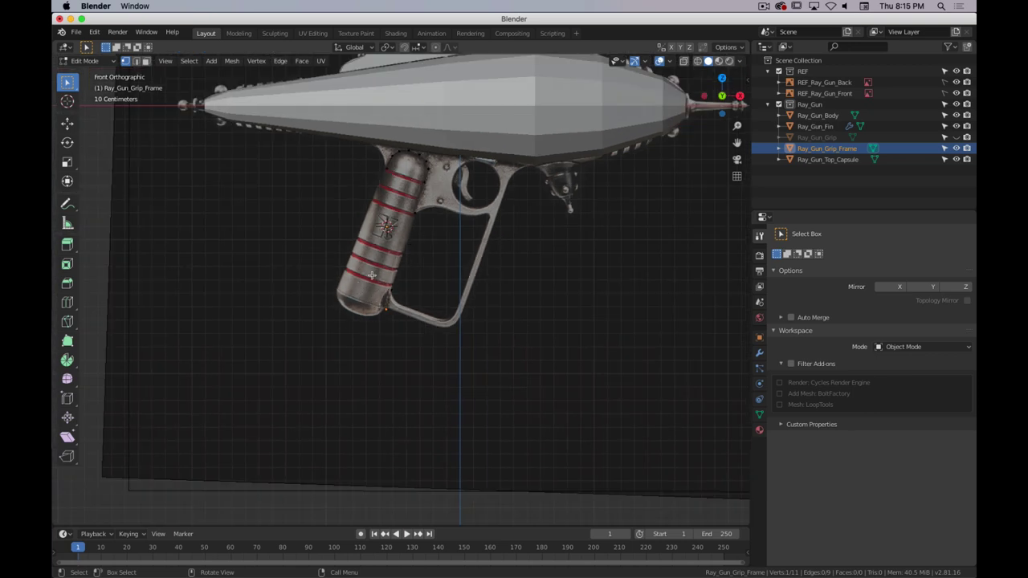
{"action": "scroll", "coordinate": [369, 291], "scroll_direction": "up", "scroll_amount": 5}
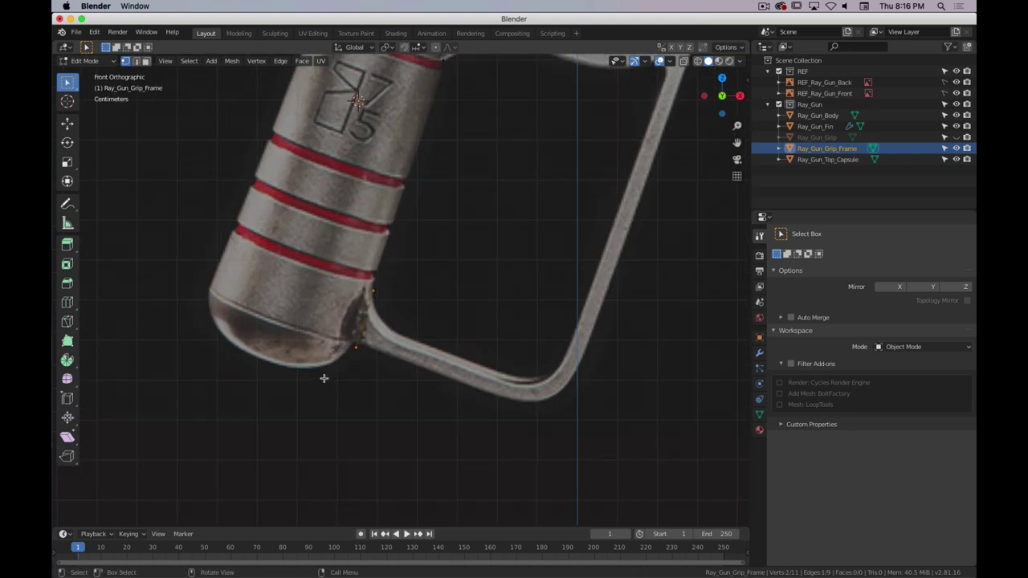
{"action": "key", "text": "e"}
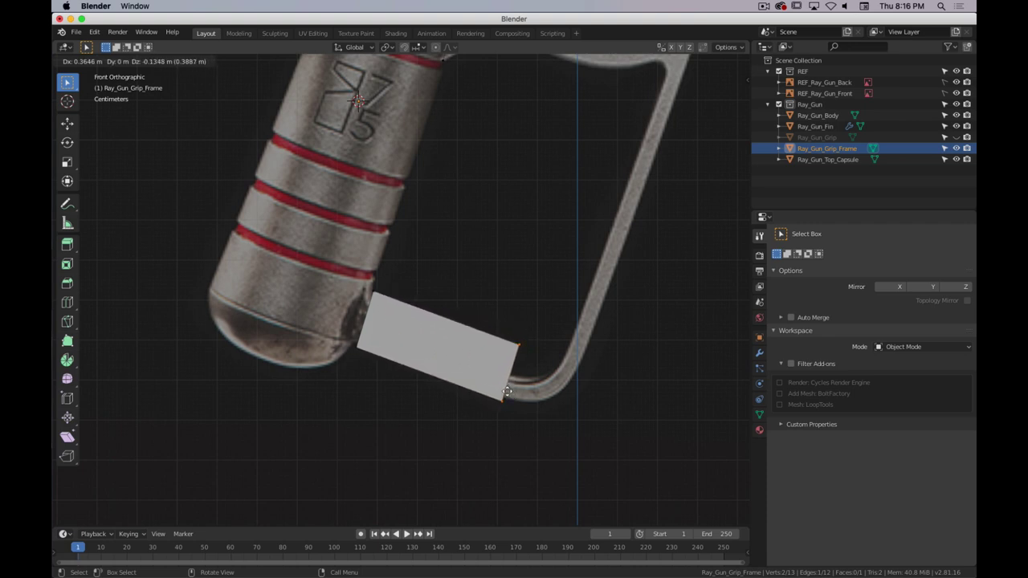
{"action": "left_click", "coordinate": [508, 391]}
- Switch to wireframe shading and nudge the extruded end edge by about 0.004 m in X and -0.002 m in Z
{"action": "key", "text": "z"}
{"action": "left_click", "coordinate": [383, 375]}
{"action": "scroll", "coordinate": [383, 375], "scroll_direction": "up", "scroll_amount": 4}
{"action": "middle_click_drag", "start_coordinate": [423, 361], "coordinate": [351, 190], "text": "shift"}
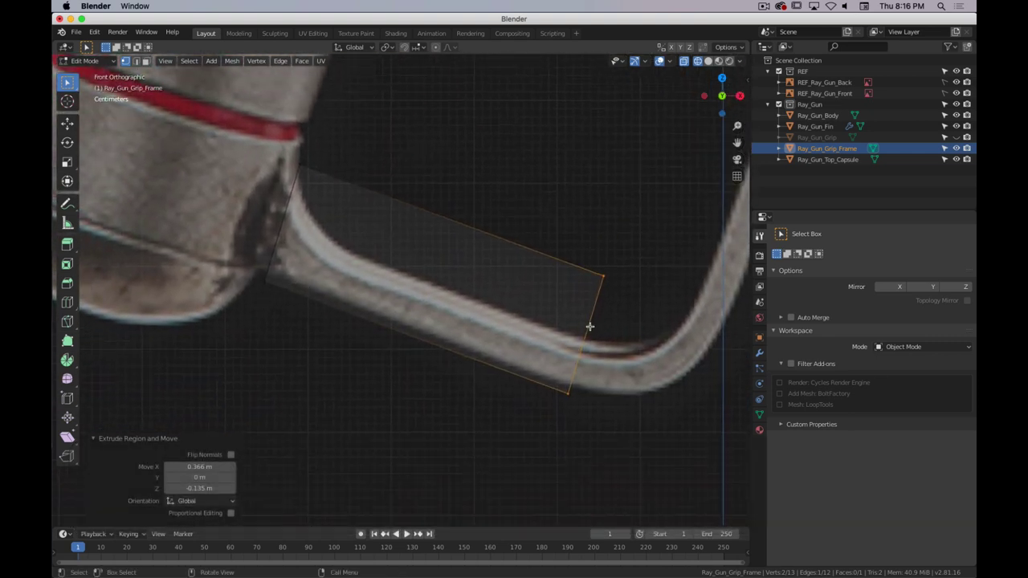
{"action": "key", "text": "g"}
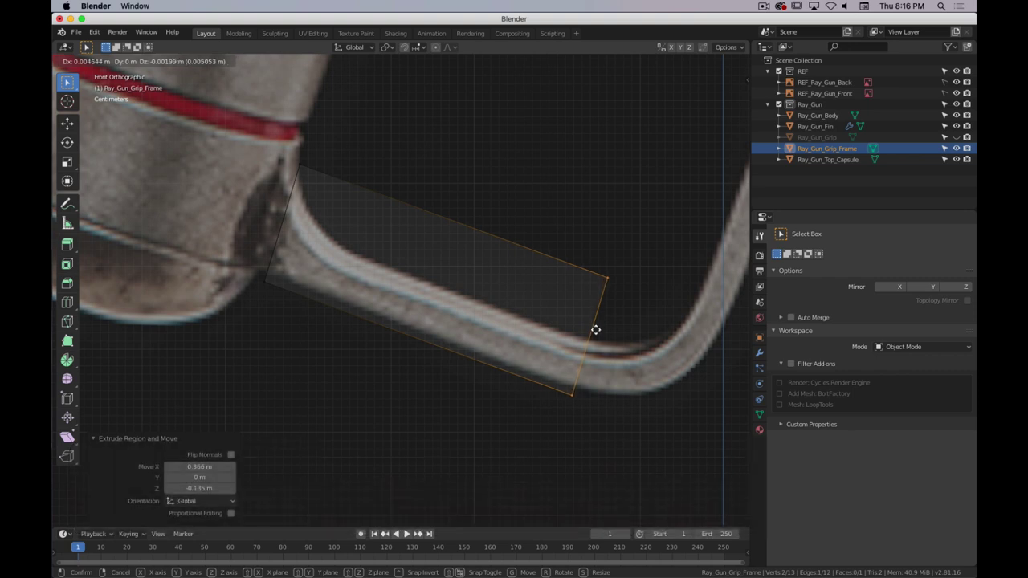
{"action": "left_click", "coordinate": [596, 330]}
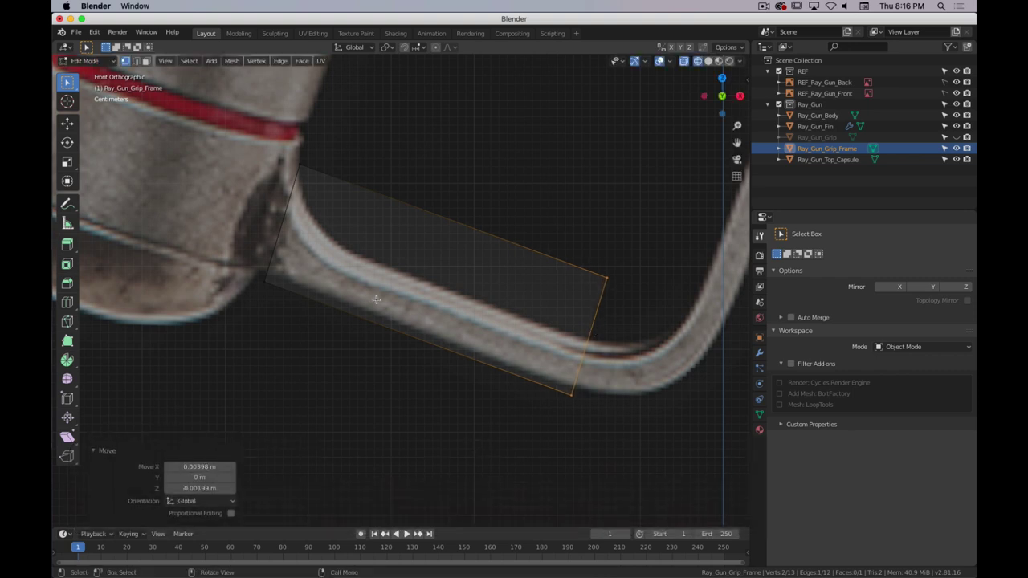
- Slide the lower long edge of the guard bar face up by a factor of 0.070 to match the bar's underside in the reference
{"action": "left_click_drag", "start_coordinate": [614, 359], "coordinate": [202, 374]}
{"action": "left_click", "coordinate": [572, 394]}
{"action": "key", "text": "shift"}
{"action": "left_click", "coordinate": [266, 282], "text": "shift"}
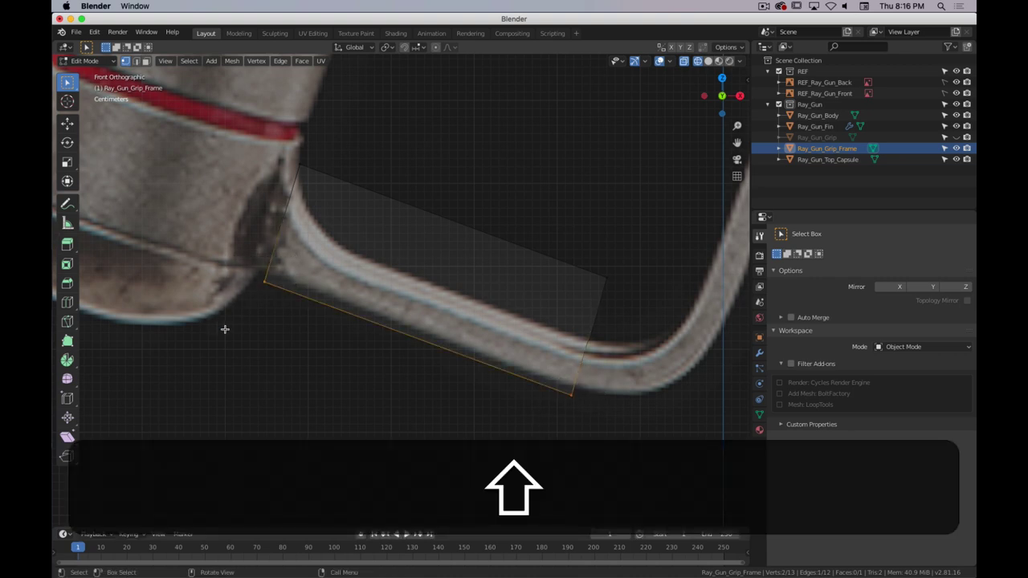
{"action": "key", "text": "g"}
{"action": "key", "text": "g"}
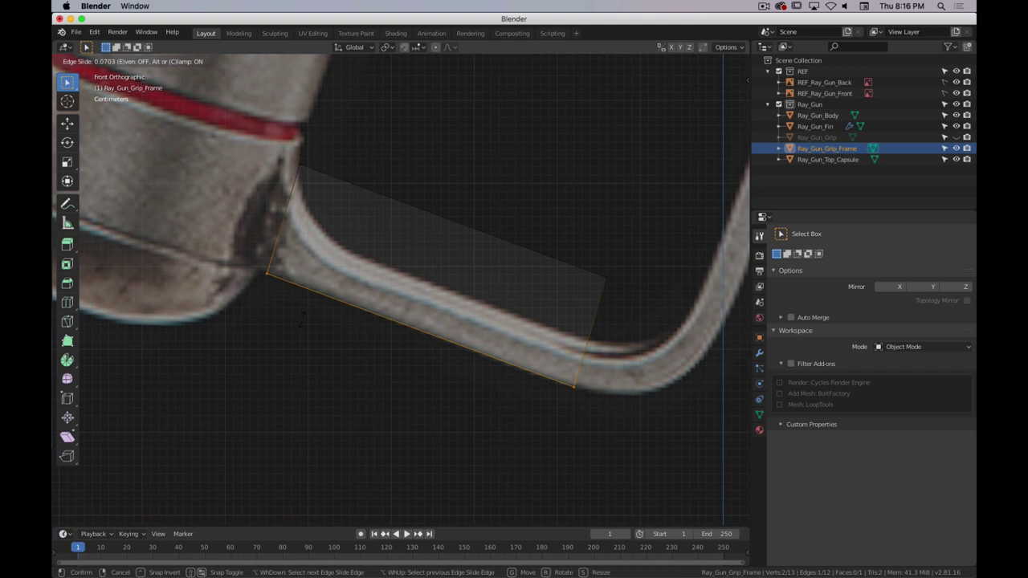
{"action": "left_click", "coordinate": [302, 321]}
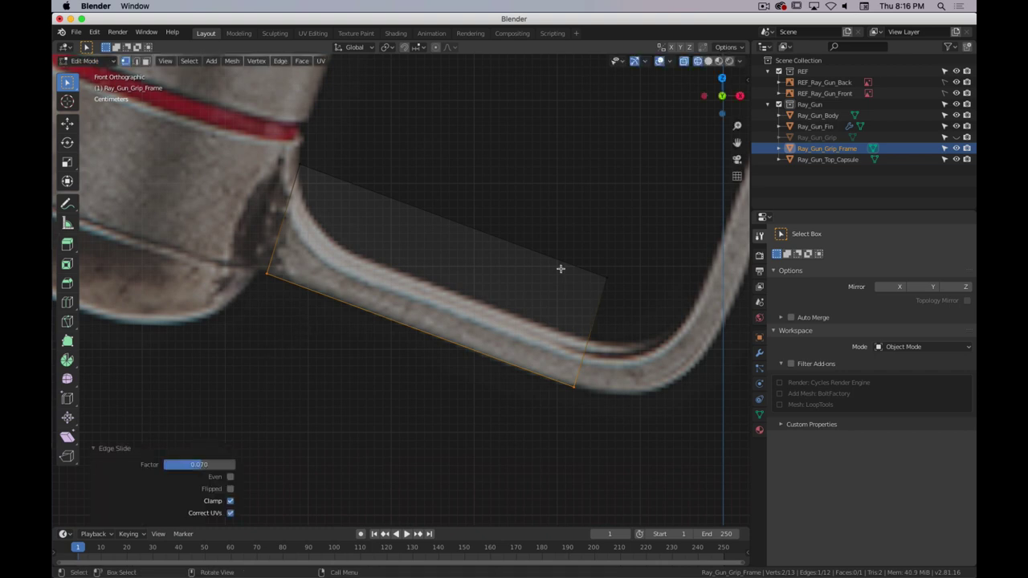
- Slide the upper vertex at the bar's far end down along its end edge by a factor of 0.749, onto the reference bar
{"action": "left_click", "coordinate": [637, 242]}
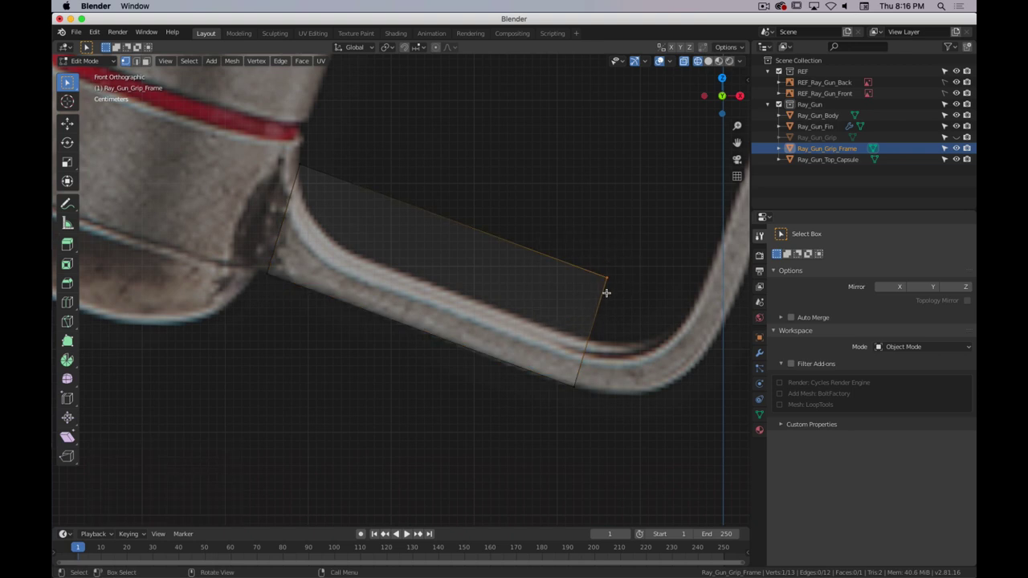
{"action": "key", "text": "g"}
{"action": "key", "text": "g"}
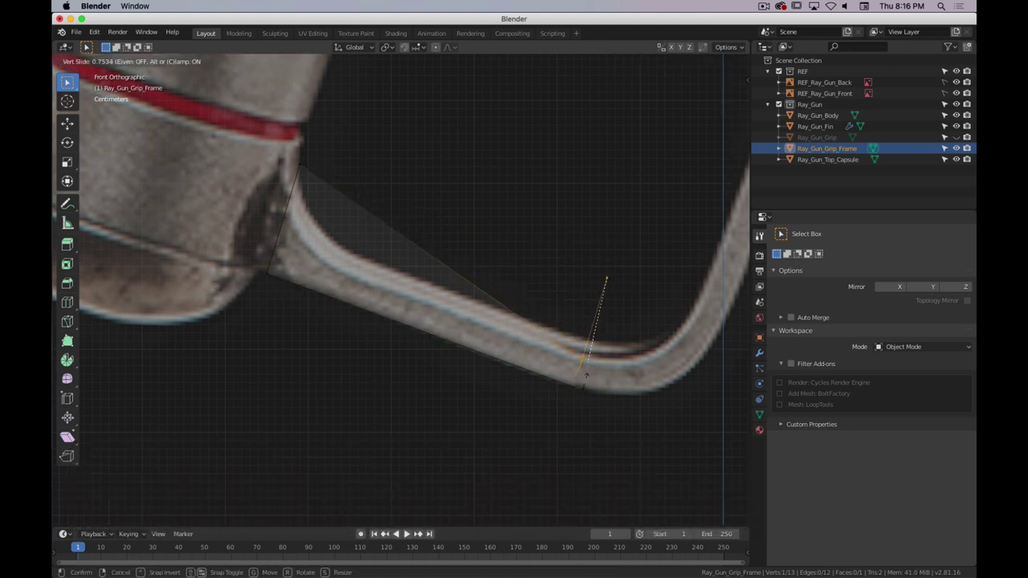
{"action": "left_click", "coordinate": [587, 375]}
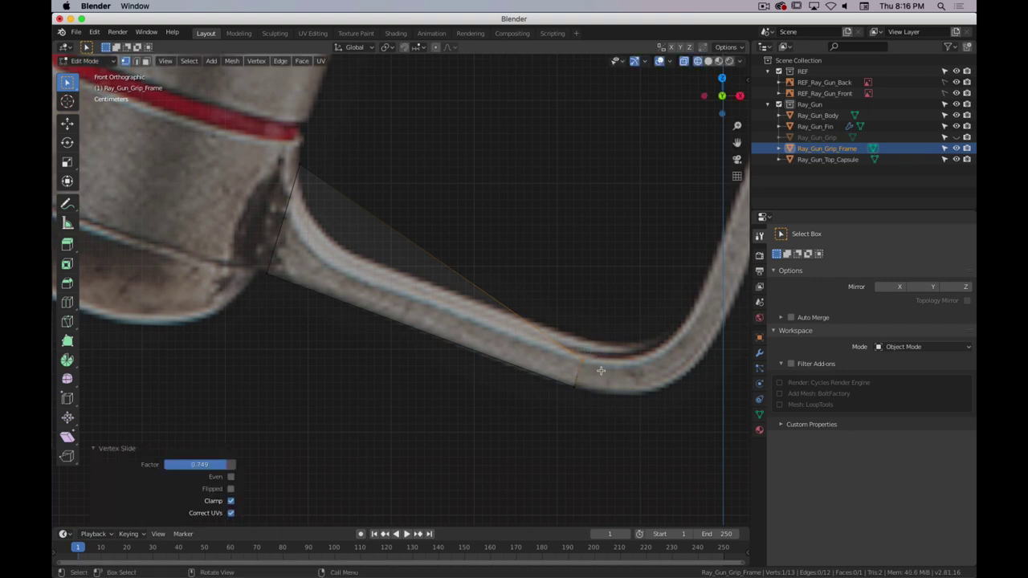
- Add one loop cut across the guard bar face, slid toward the grip by a factor of 0.509, where the bar starts to flare
{"action": "key", "text": "ctrl"}
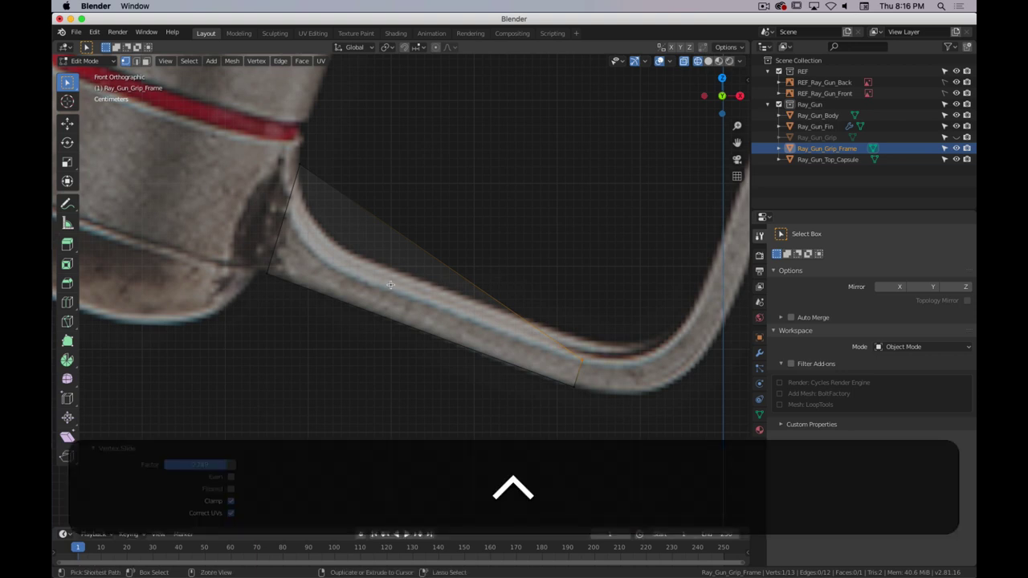
{"action": "key", "text": "ctrl+r"}
{"action": "left_click_drag", "start_coordinate": [398, 237], "coordinate": [305, 228]}
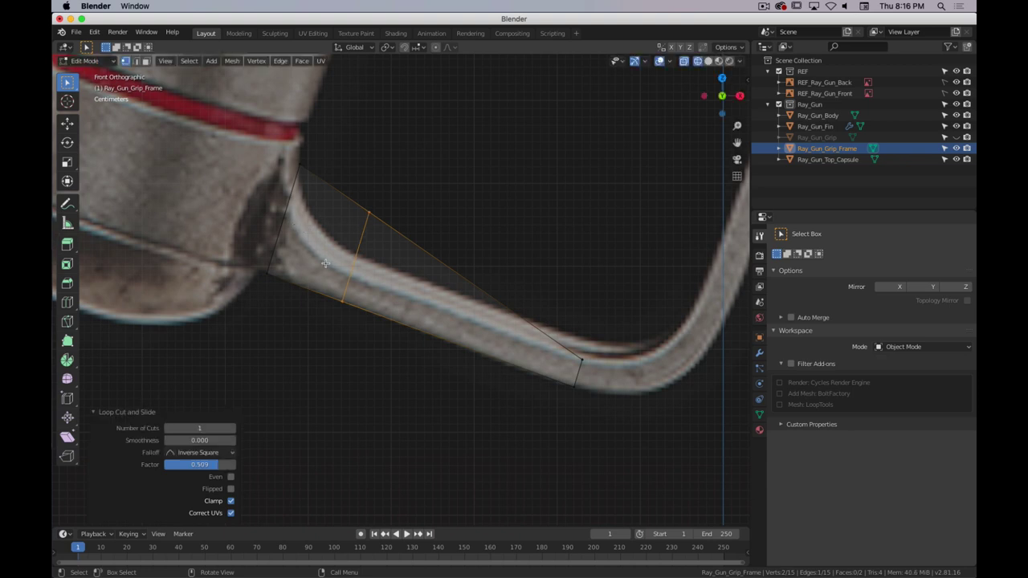
- Slide the upper vertex of the new loop down along its edge by a factor of 0.714, onto the reference bar
{"action": "left_click", "coordinate": [369, 215]}
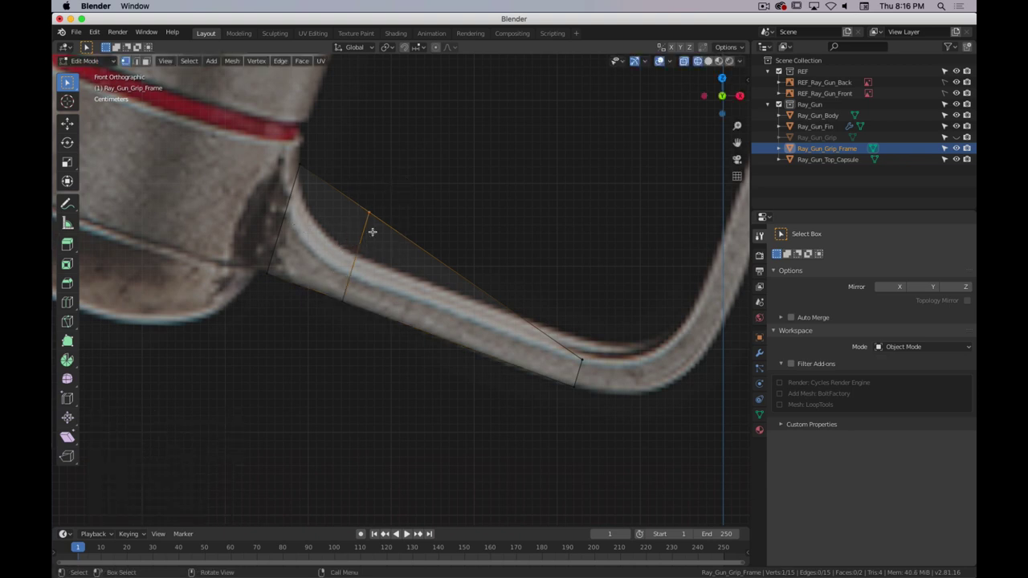
{"action": "key", "text": "g"}
{"action": "key", "text": "g"}
{"action": "left_click_drag", "start_coordinate": [358, 271], "coordinate": [355, 291]}
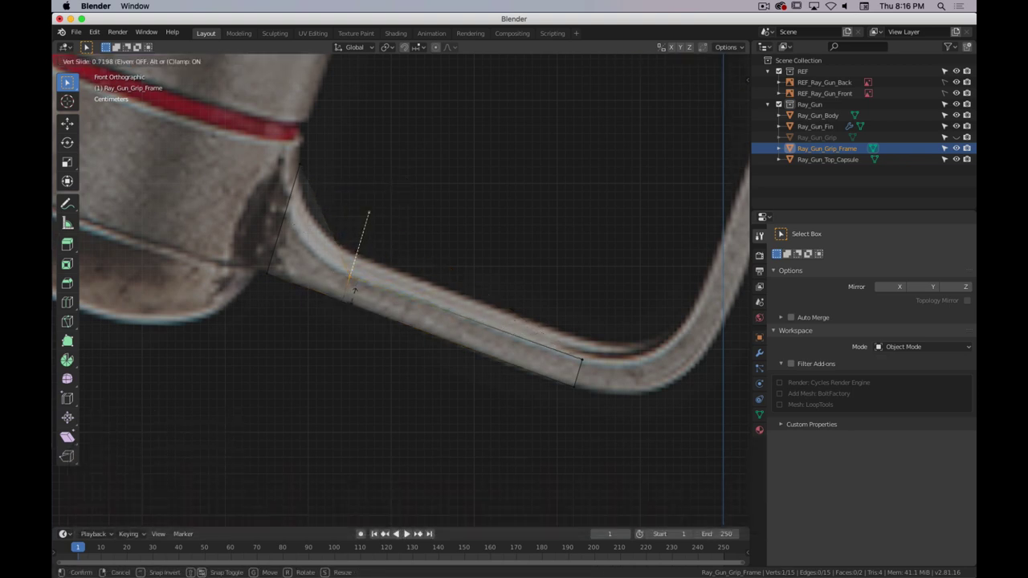
{"action": "left_click", "coordinate": [355, 291]}
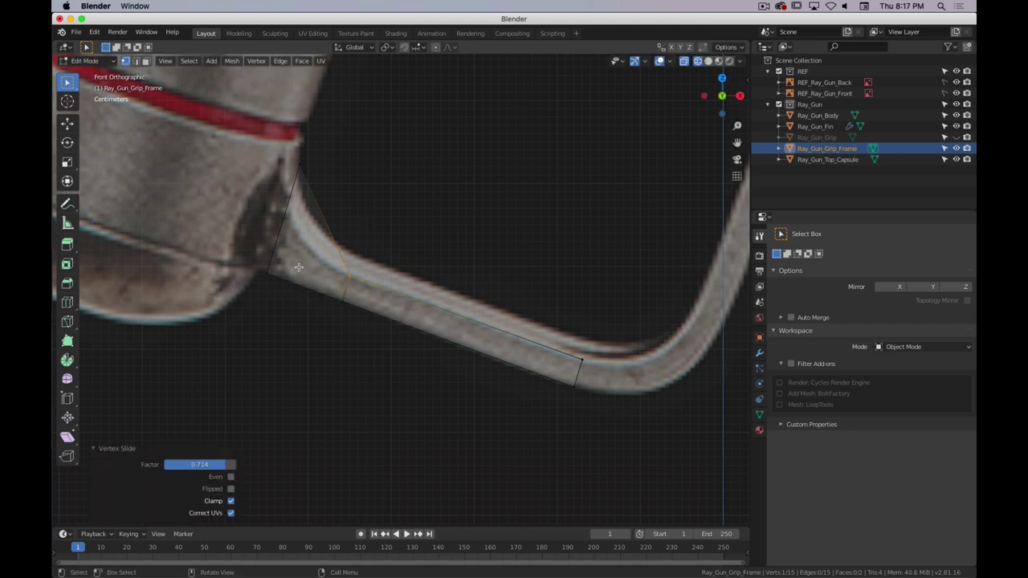
- Add two evenly spaced loop cuts across the flared section between the grip and the bar, with a slide factor of 0
{"action": "key", "text": "ctrl"}
{"action": "key", "text": "ctrl+r"}
{"action": "scroll", "coordinate": [322, 222], "scroll_direction": "up", "scroll_amount": 1}
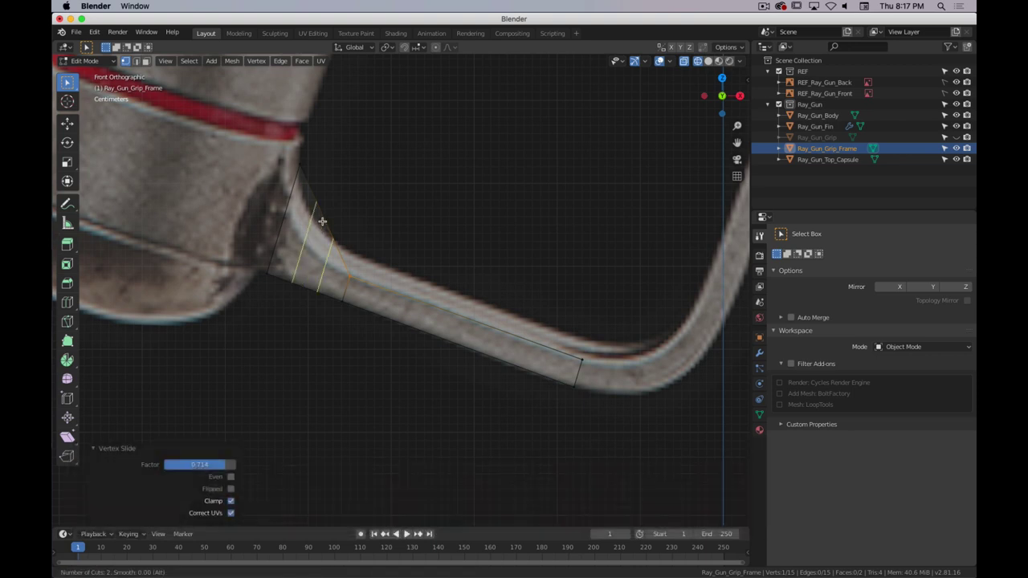
{"action": "left_click", "coordinate": [322, 222]}
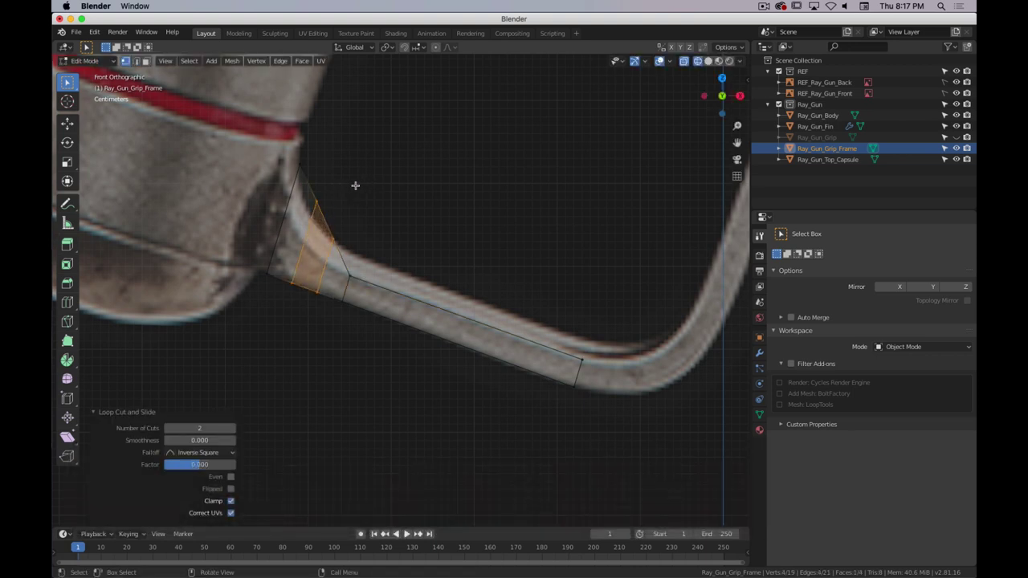
- Slide the two upper loop-cut vertices near the grip down along their edges to follow the frame's curved inner outline
{"action": "left_click", "coordinate": [306, 219]}
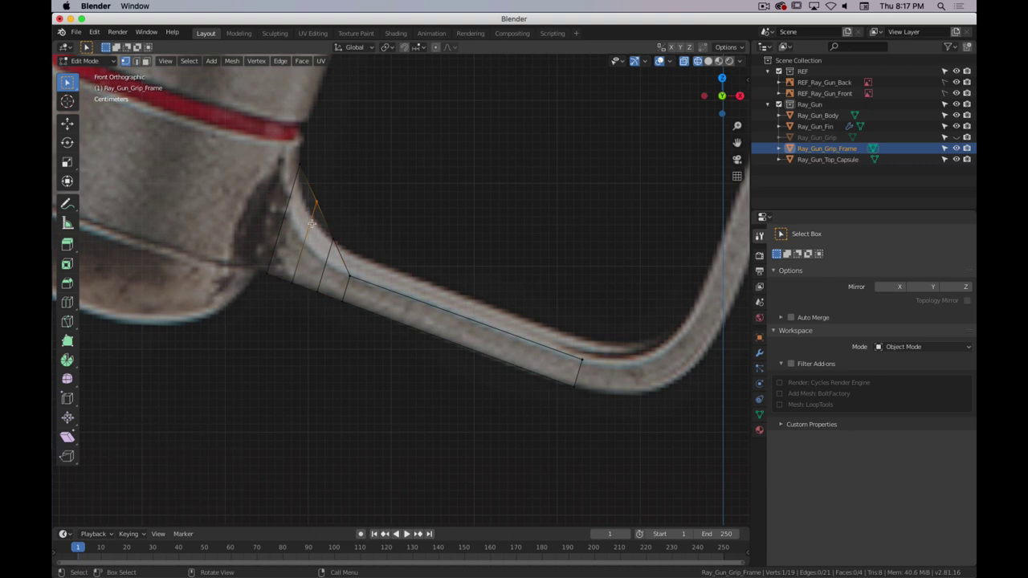
{"action": "key", "text": "g"}
{"action": "left_click", "coordinate": [345, 225]}
{"action": "key", "text": "g"}
{"action": "key", "text": "g"}
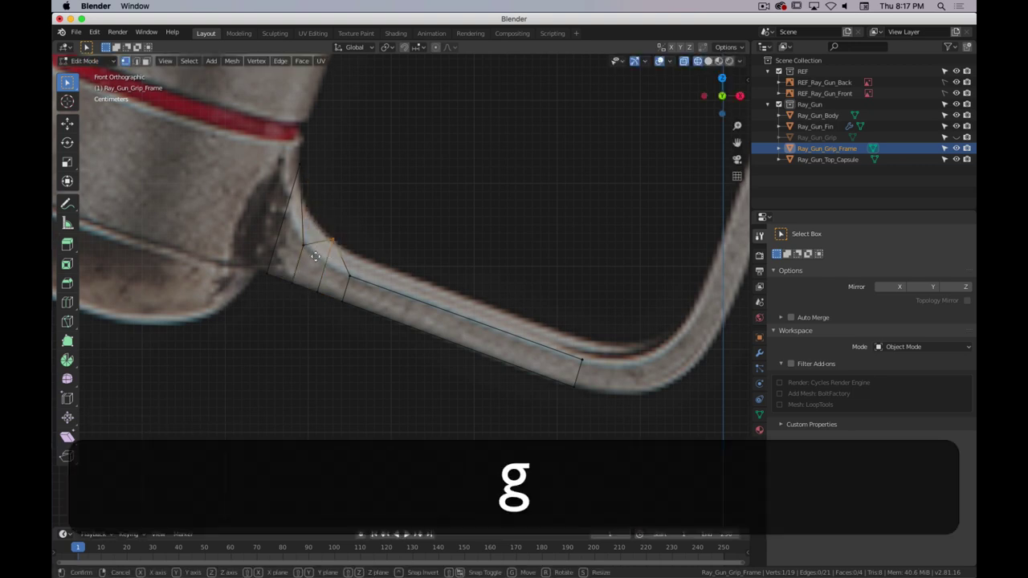
{"action": "left_click", "coordinate": [309, 284]}
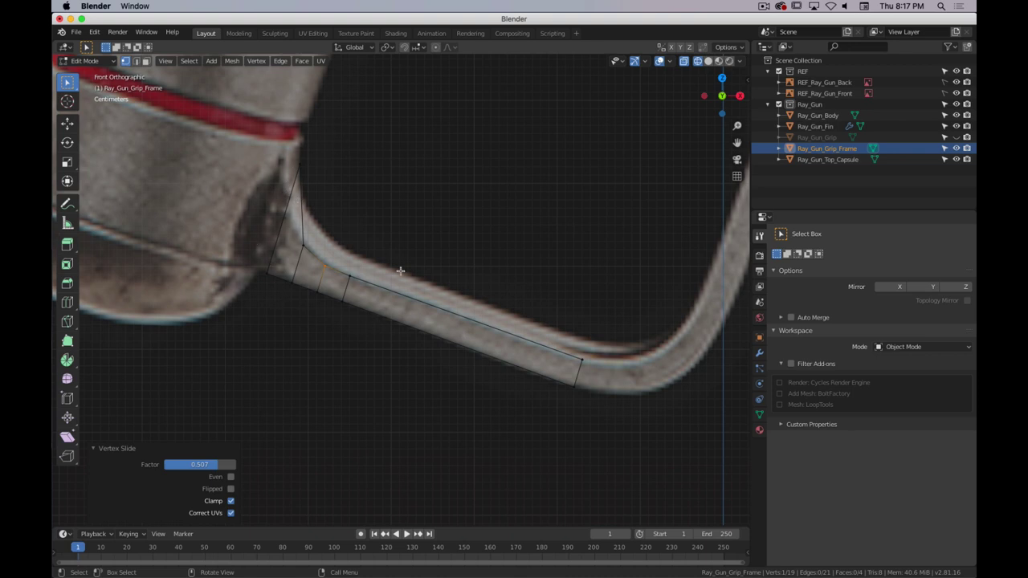
- Extrude the frame's open end edge about 0.0385 m in X and -0.0066 m in Z, and rotate it about -14.5° to follow the bend
{"action": "middle_click_drag", "start_coordinate": [528, 276], "coordinate": [253, 268], "text": "shift"}
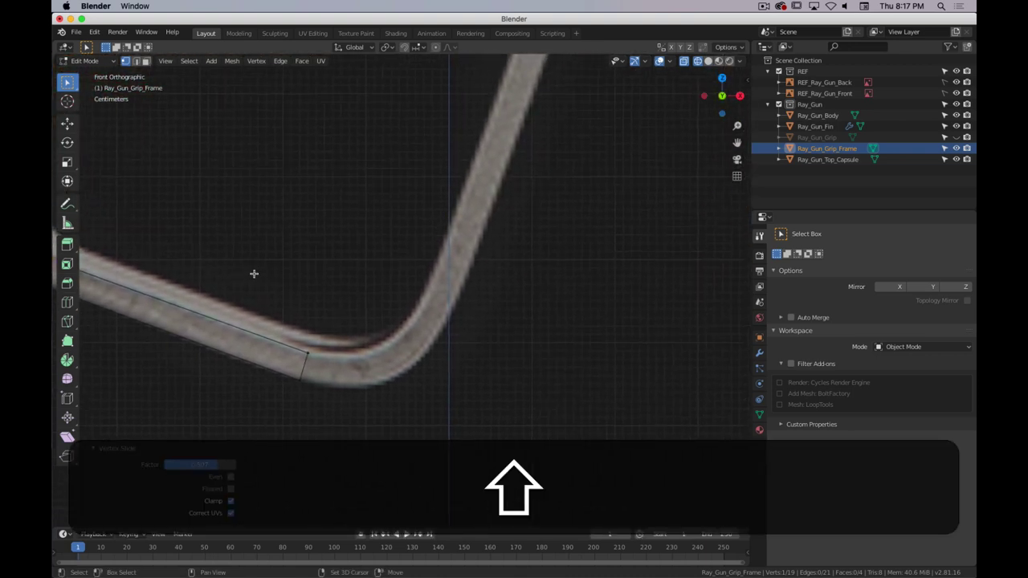
{"action": "left_click", "coordinate": [325, 398], "text": "shift"}
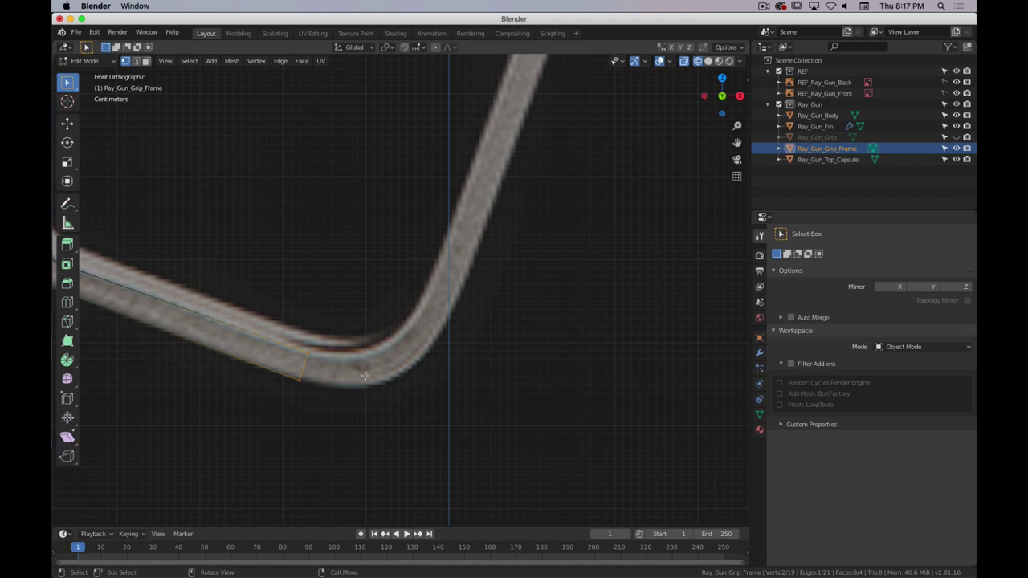
{"action": "middle_click_drag", "start_coordinate": [322, 397], "coordinate": [320, 398]}
{"action": "key", "text": "1"}
{"action": "middle_click_drag", "start_coordinate": [427, 407], "coordinate": [403, 269], "text": "shift"}
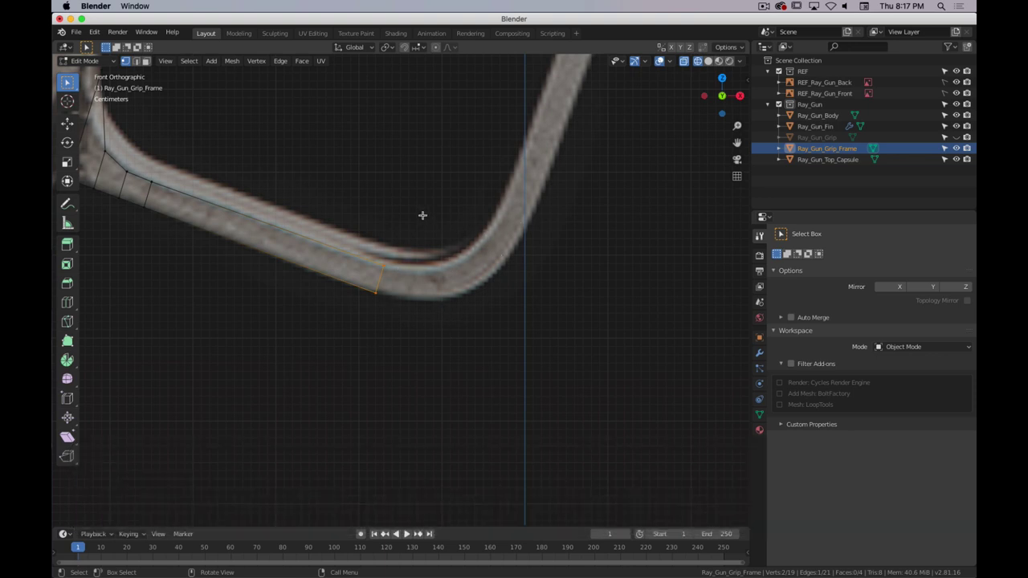
{"action": "key", "text": "s"}
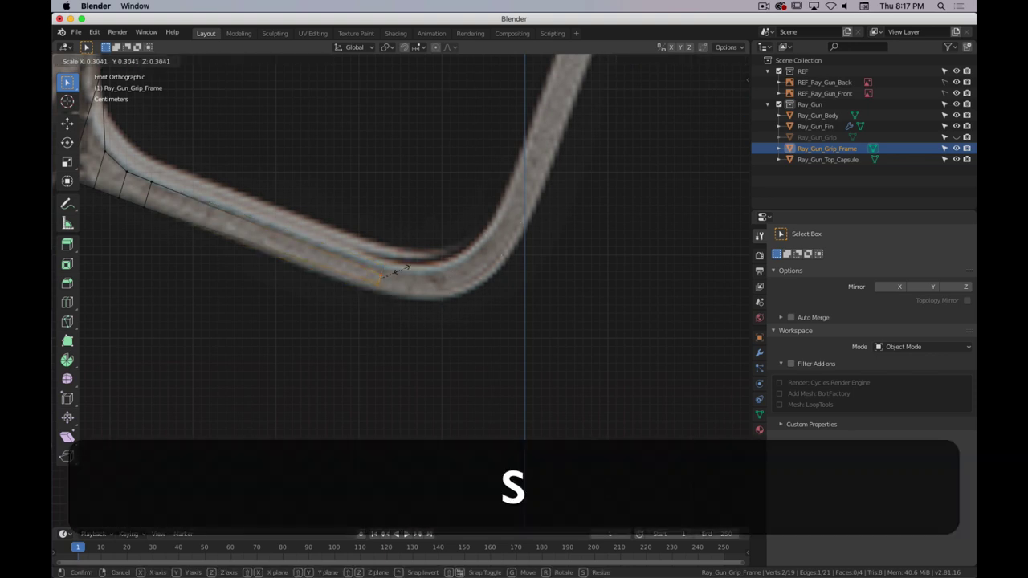
{"action": "right_click", "coordinate": [474, 337]}
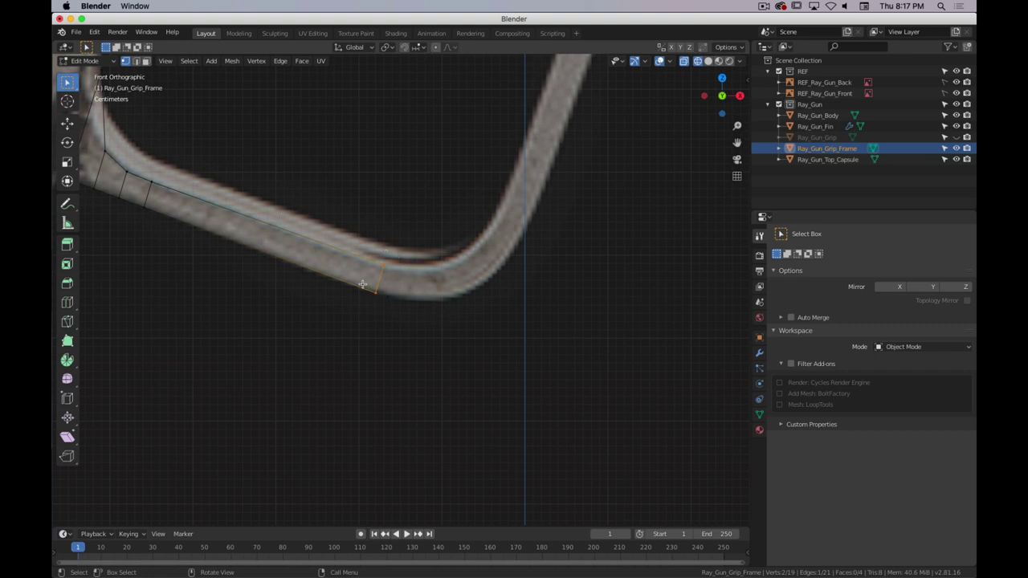
{"action": "key", "text": "e"}
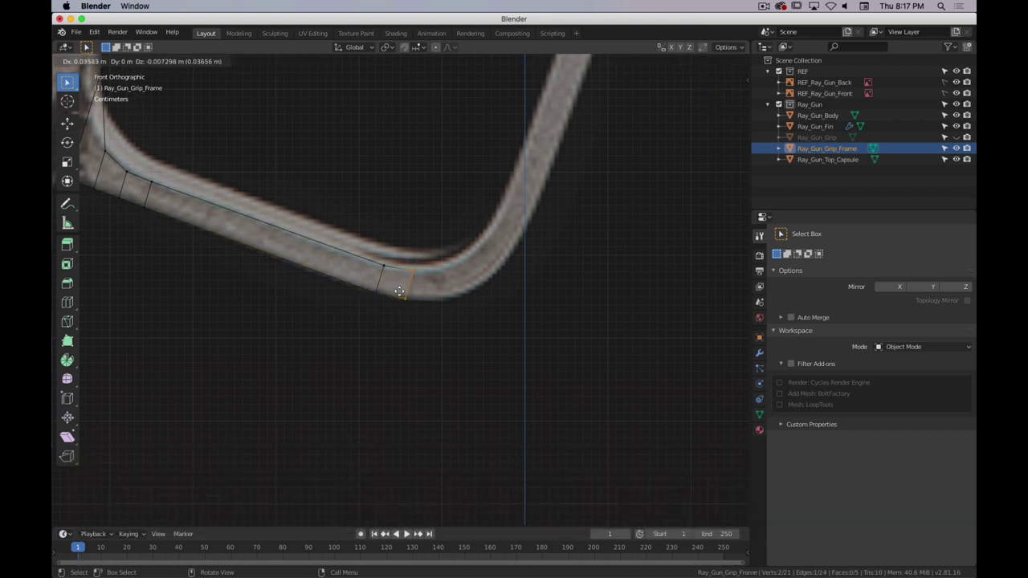
{"action": "left_click", "coordinate": [401, 290]}
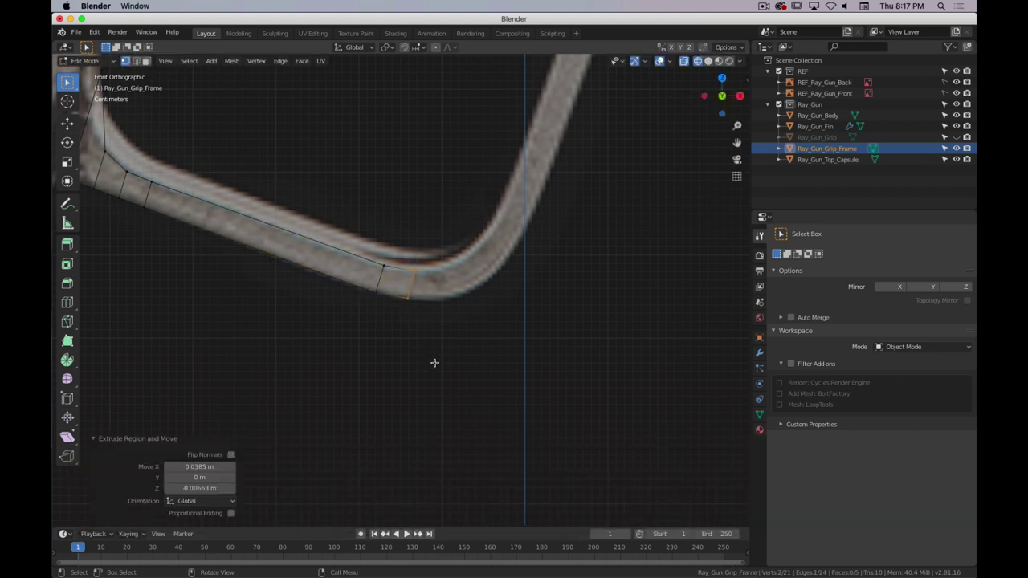
{"action": "key", "text": "r"}
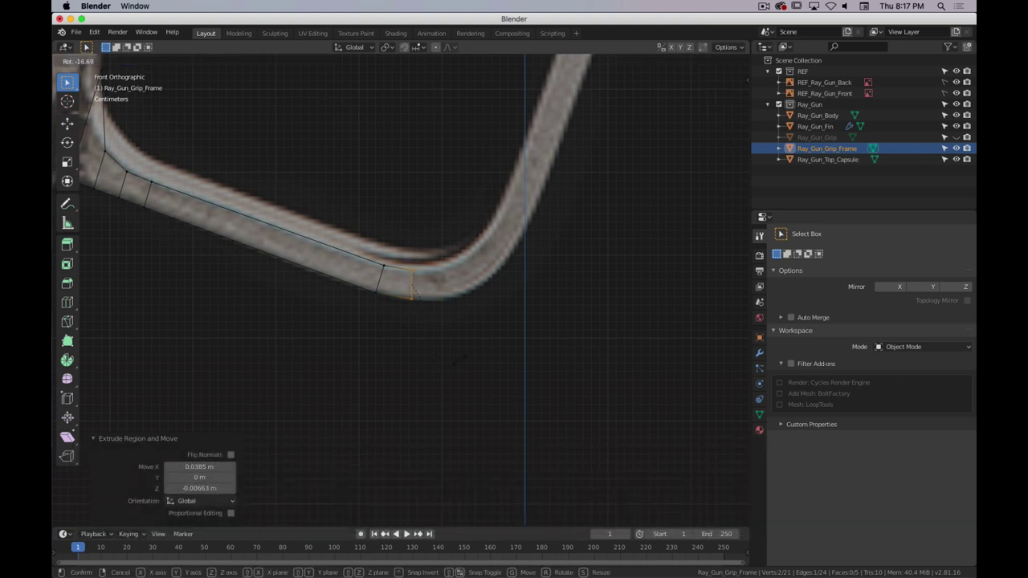
{"action": "left_click", "coordinate": [396, 302]}
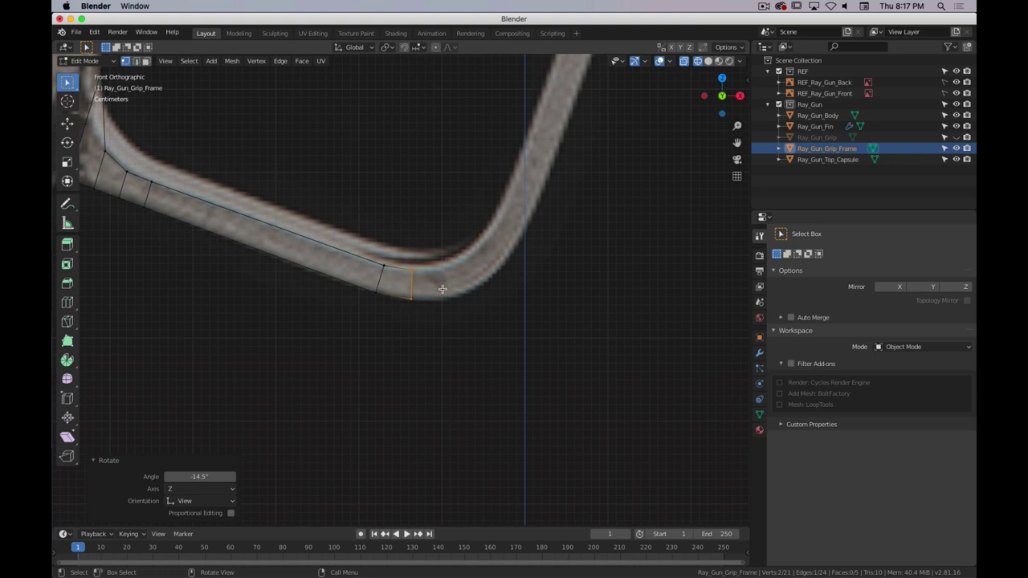
- Extrude a second bend segment about 0.0378 m in X and 0.0027 m in Z, and rotate its end edge about -14.1°
{"action": "key", "text": "e"}
{"action": "left_click", "coordinate": [473, 286]}
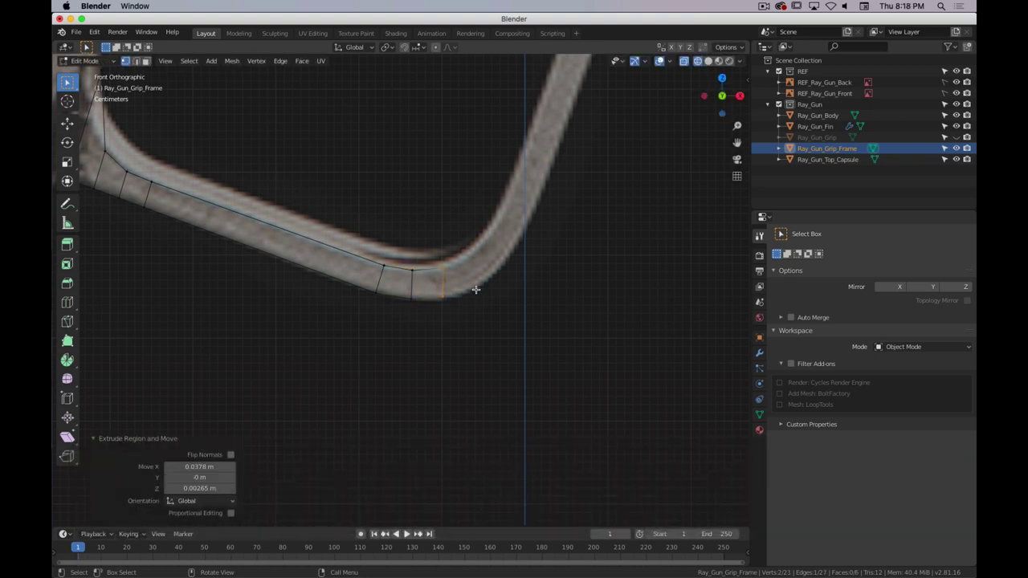
{"action": "key", "text": "r"}
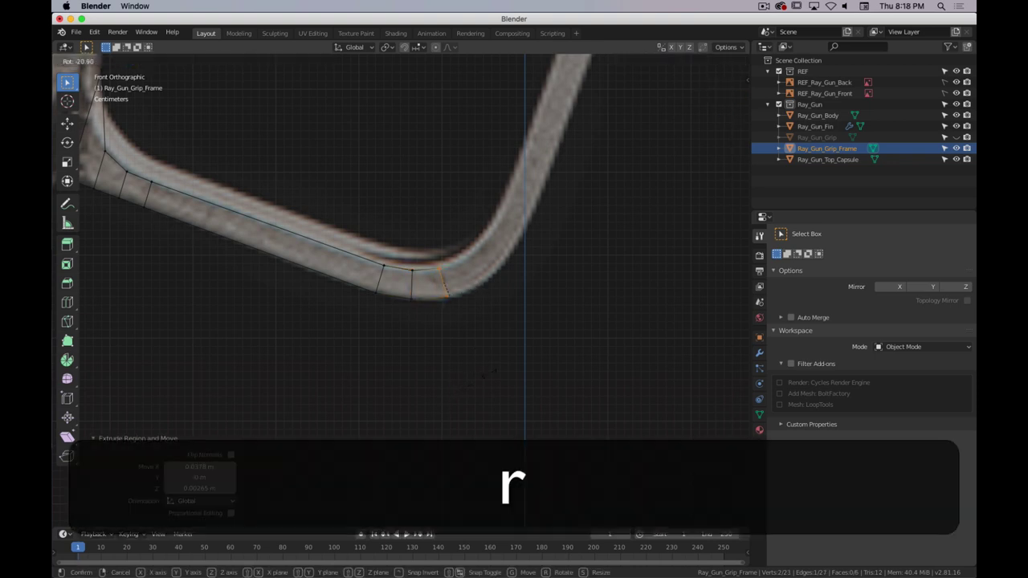
{"action": "left_click", "coordinate": [480, 382]}
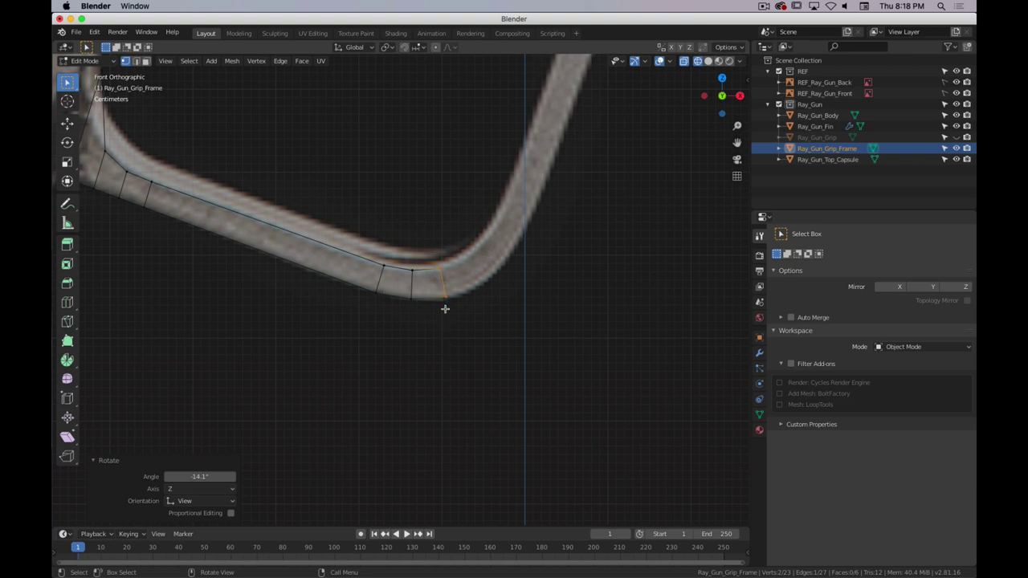
- Extrude a third bend segment along the reference corner and rotate its end edge about -17.8°
{"action": "key", "text": "e"}
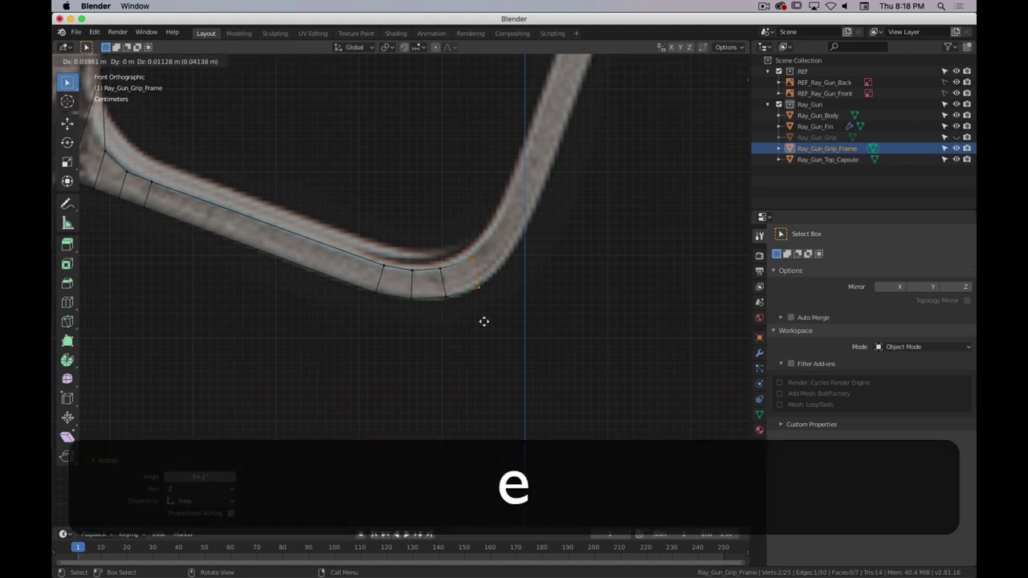
{"action": "left_click", "coordinate": [481, 319]}
{"action": "key", "text": "r"}
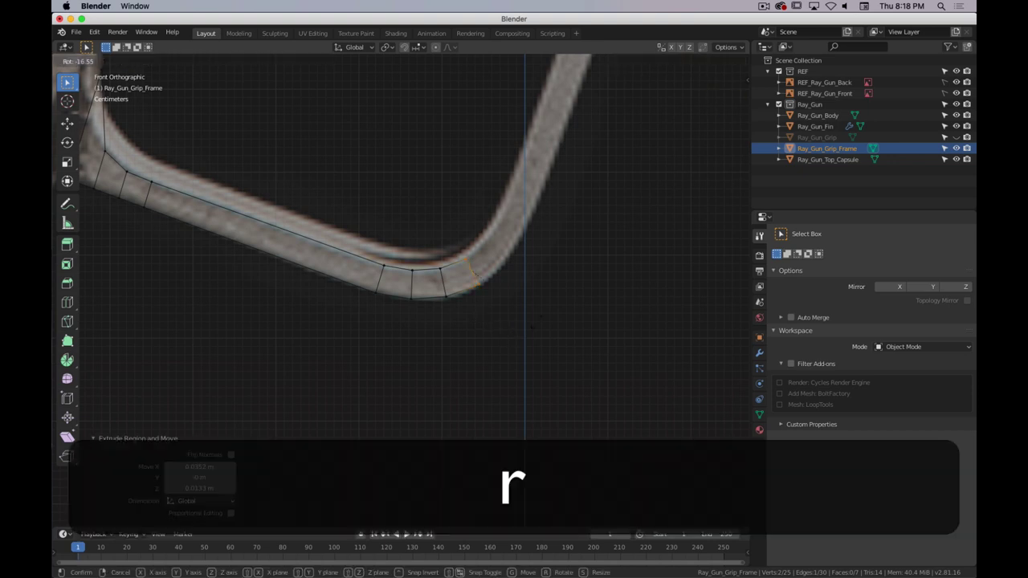
{"action": "left_click", "coordinate": [531, 321]}
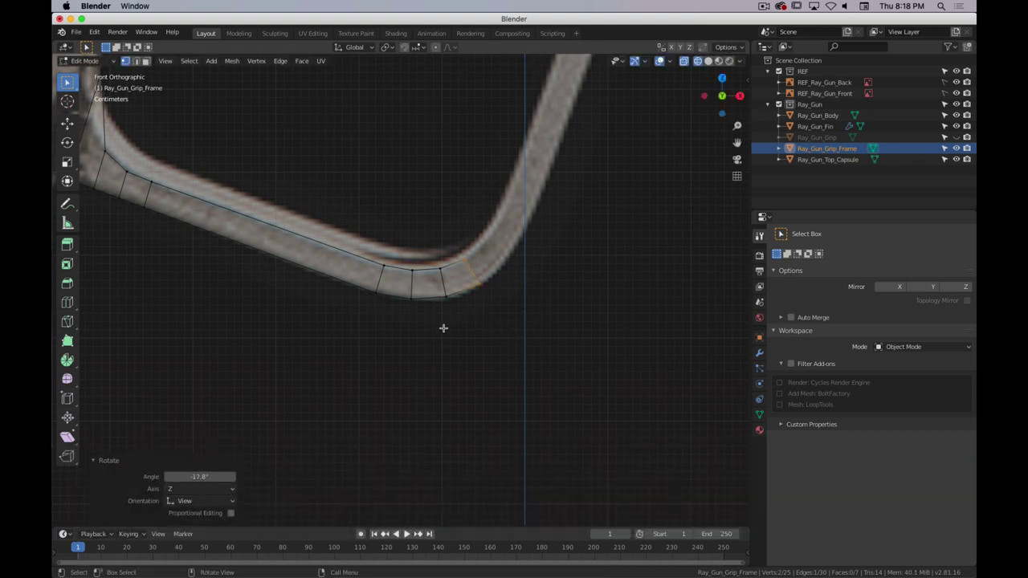
- Extrude a segment to the end of the bend, rotate its end edge about -37.6°, and shift it about 0.0073 m in X and 0.0139 m in Z
{"action": "key", "text": "e"}
{"action": "left_click", "coordinate": [477, 290]}
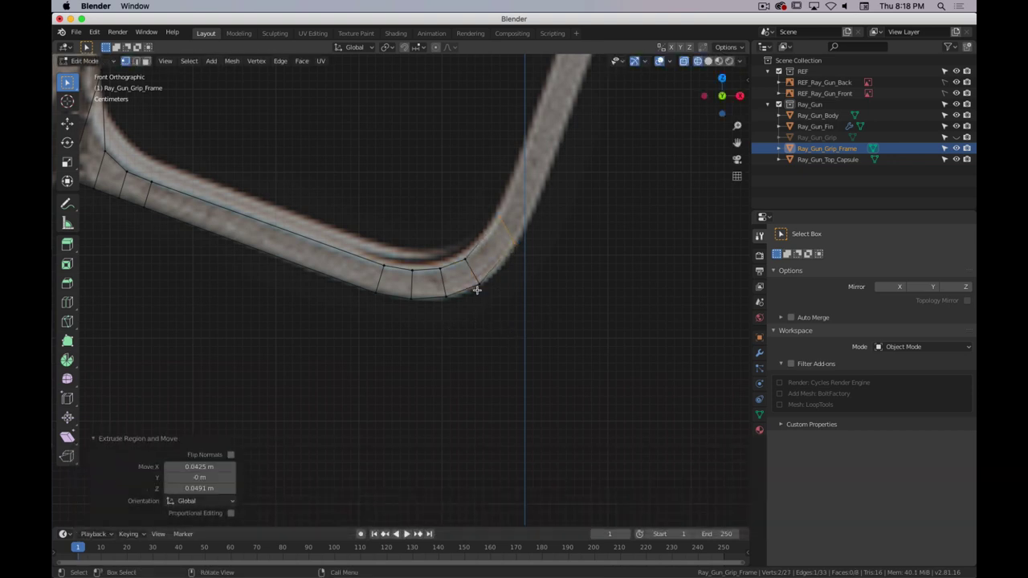
{"action": "key", "text": "r"}
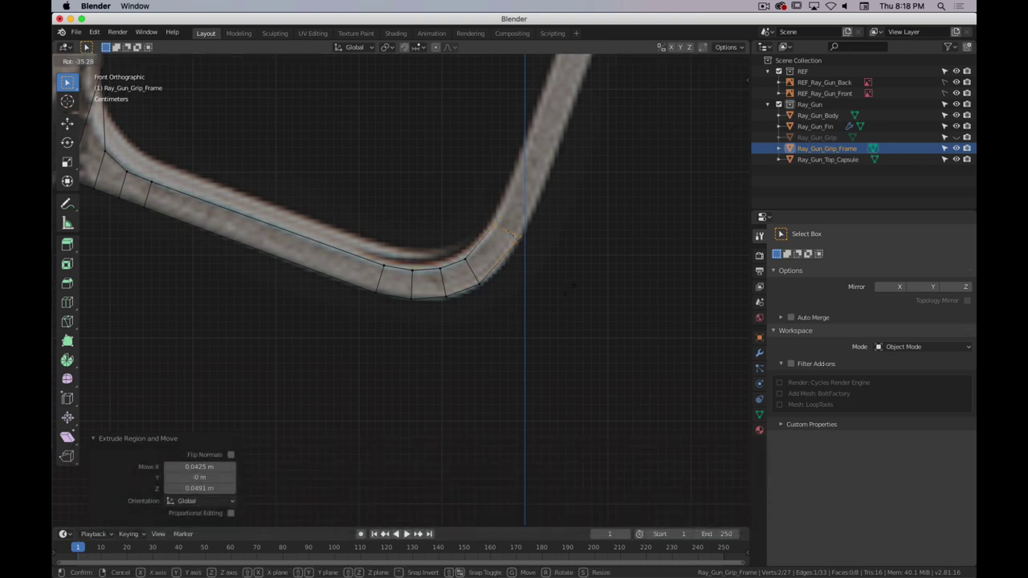
{"action": "left_click", "coordinate": [571, 288]}
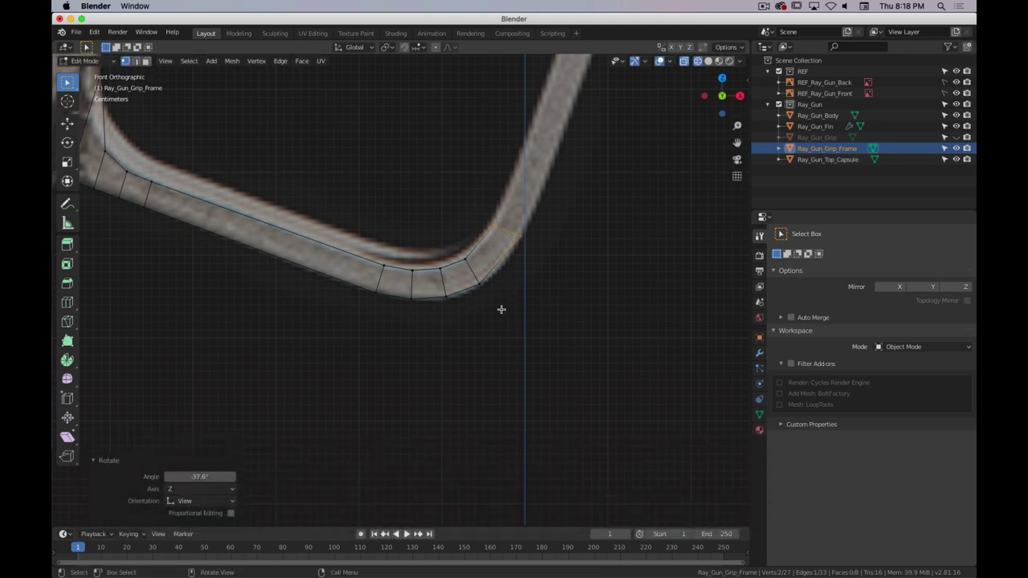
{"action": "key", "text": "g"}
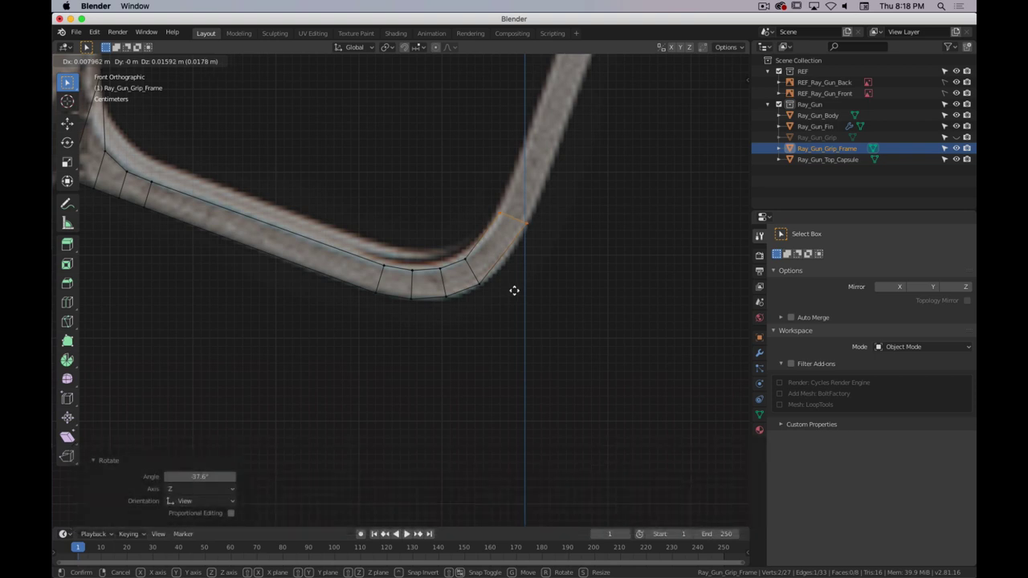
{"action": "left_click", "coordinate": [514, 291]}
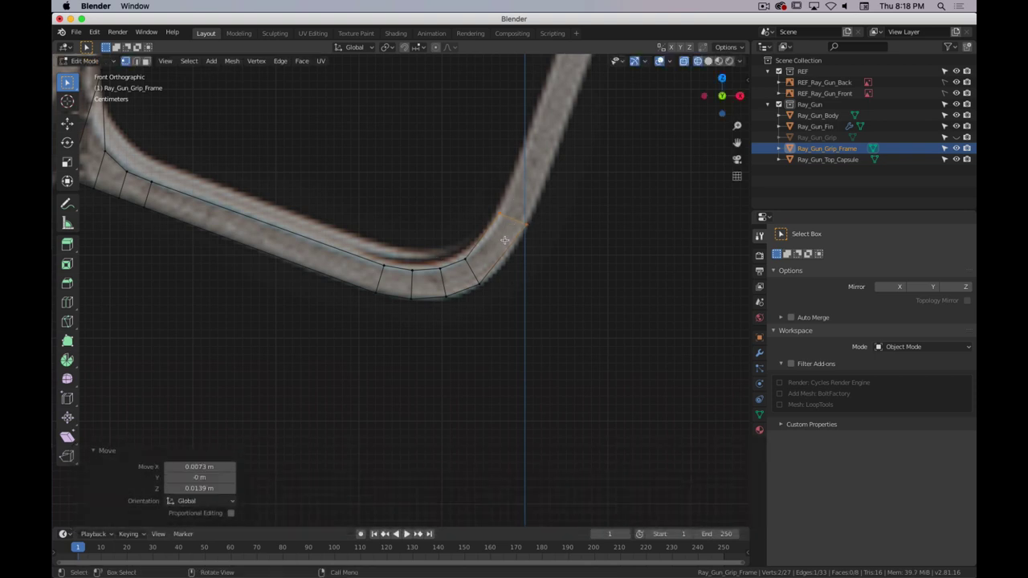
- Move the cross edge just before the end edge further along the bend and rotate it about -16.7°
{"action": "scroll", "coordinate": [525, 258], "scroll_direction": "down", "scroll_amount": 5}
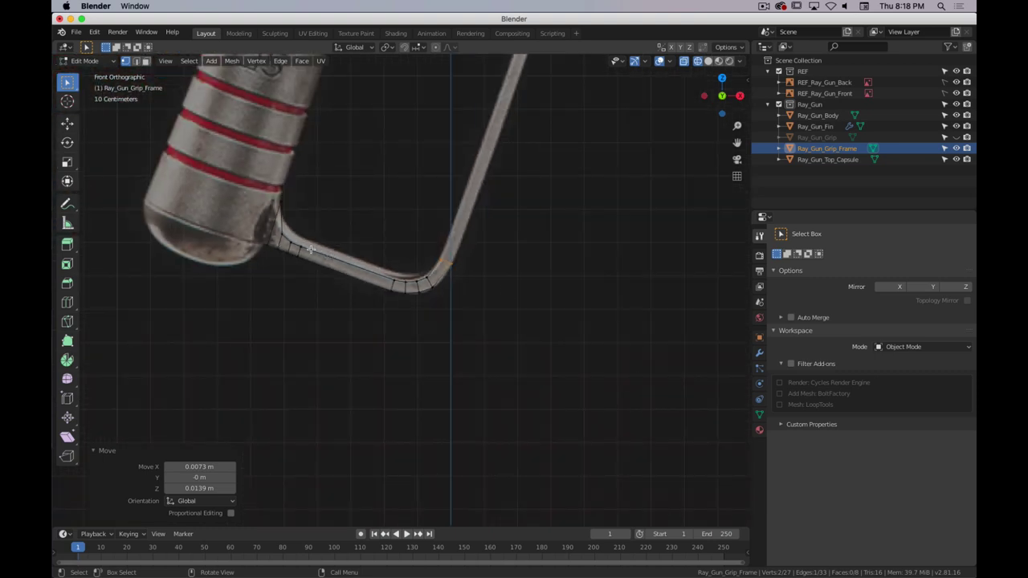
{"action": "scroll", "coordinate": [413, 275], "scroll_direction": "up", "scroll_amount": 5}
{"action": "scroll", "coordinate": [474, 293], "scroll_direction": "up", "scroll_amount": 2, "text": "shift"}
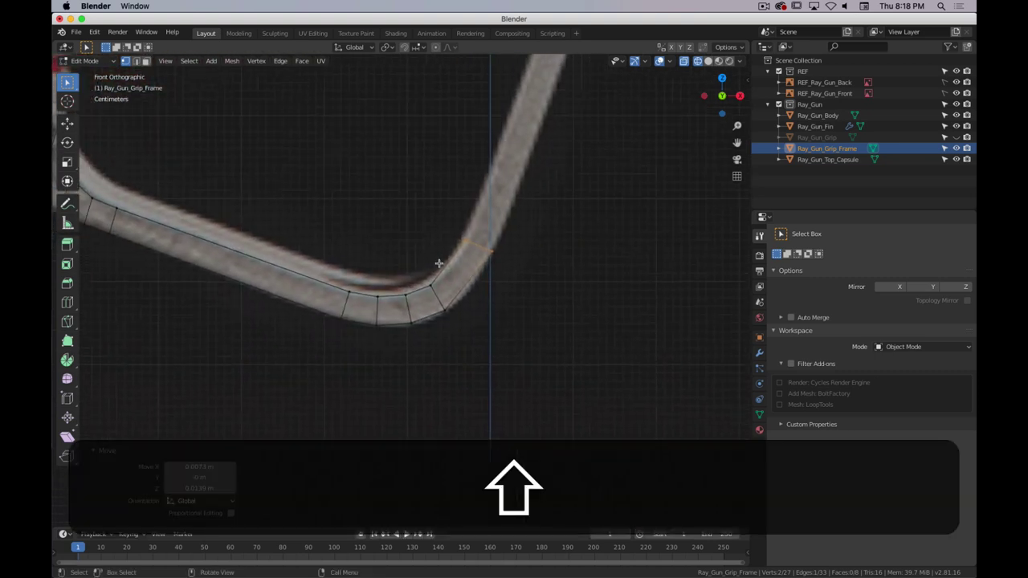
{"action": "left_click_drag", "start_coordinate": [417, 274], "coordinate": [448, 322]}
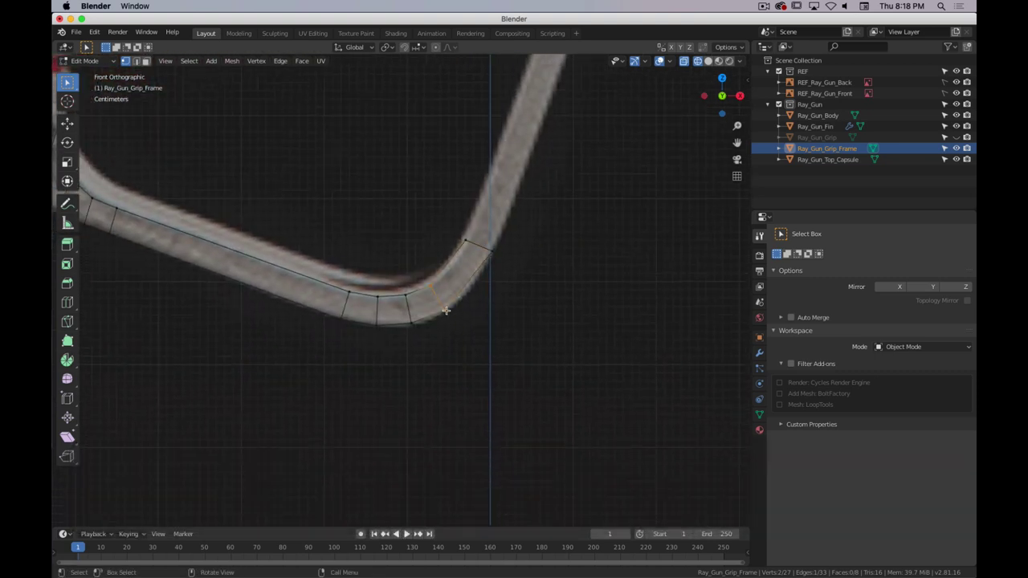
{"action": "key", "text": "g"}
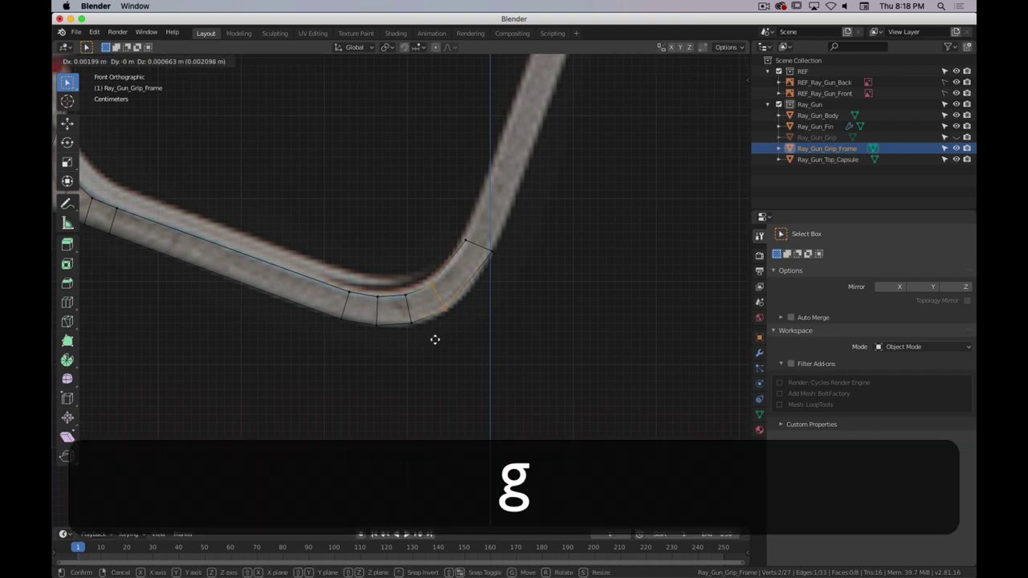
{"action": "left_click", "coordinate": [450, 325]}
{"action": "key", "text": "r"}
{"action": "left_click", "coordinate": [416, 326]}
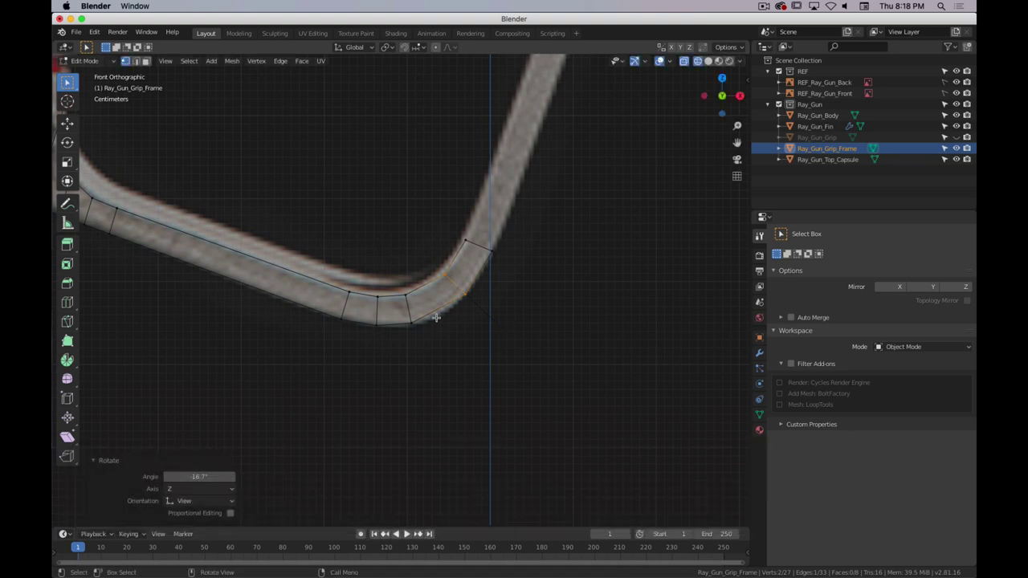
- Move the middle cross edge of the bend slightly toward the rising side and rotate it about -8.3°
{"action": "key", "text": "g"}
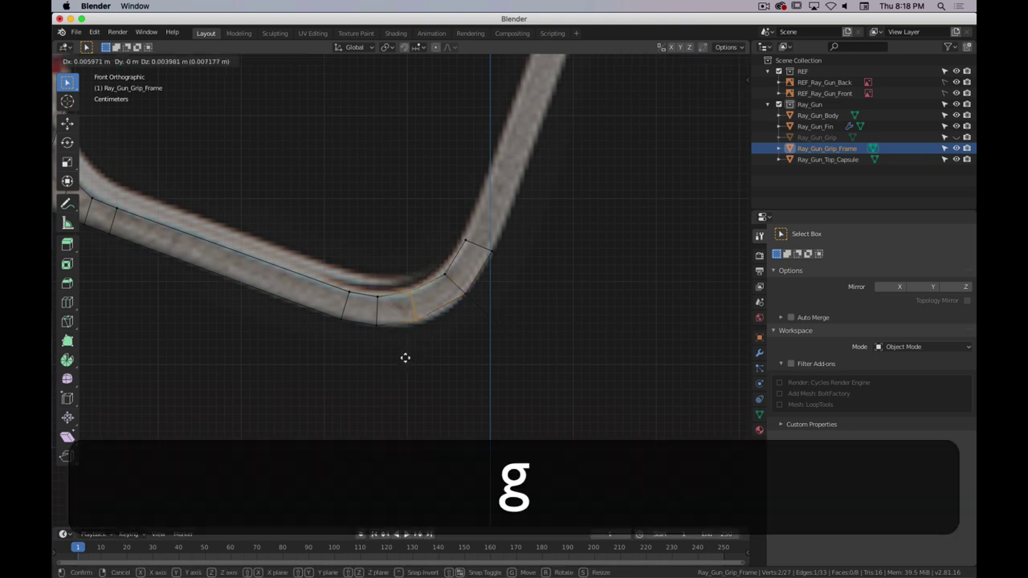
{"action": "left_click", "coordinate": [410, 359]}
{"action": "key", "text": "r"}
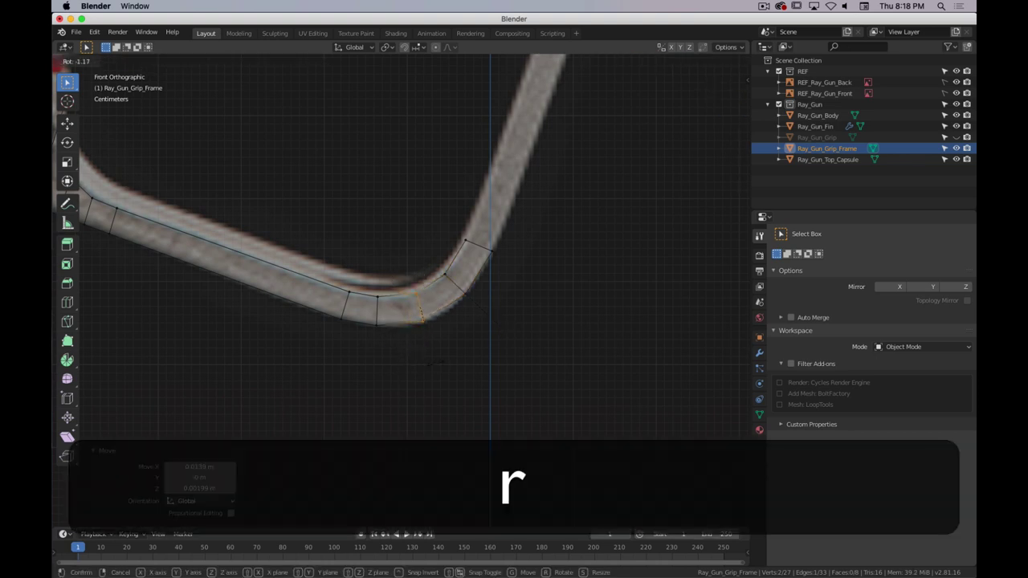
{"action": "key", "text": "Escape"}
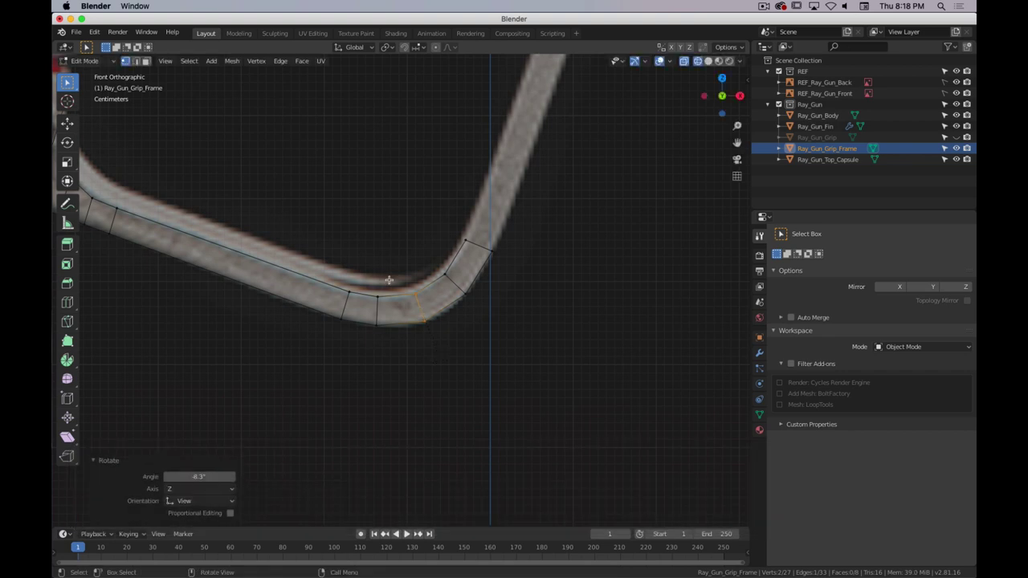
- Move the cross edge near the start of the bend about 0.0053 m in X and -0.002 m in Z, and rotate it about 1.85°
{"action": "left_click", "coordinate": [377, 321]}
{"action": "key", "text": "g"}
{"action": "left_click", "coordinate": [388, 348]}
{"action": "key", "text": "r"}
{"action": "left_click", "coordinate": [492, 328]}
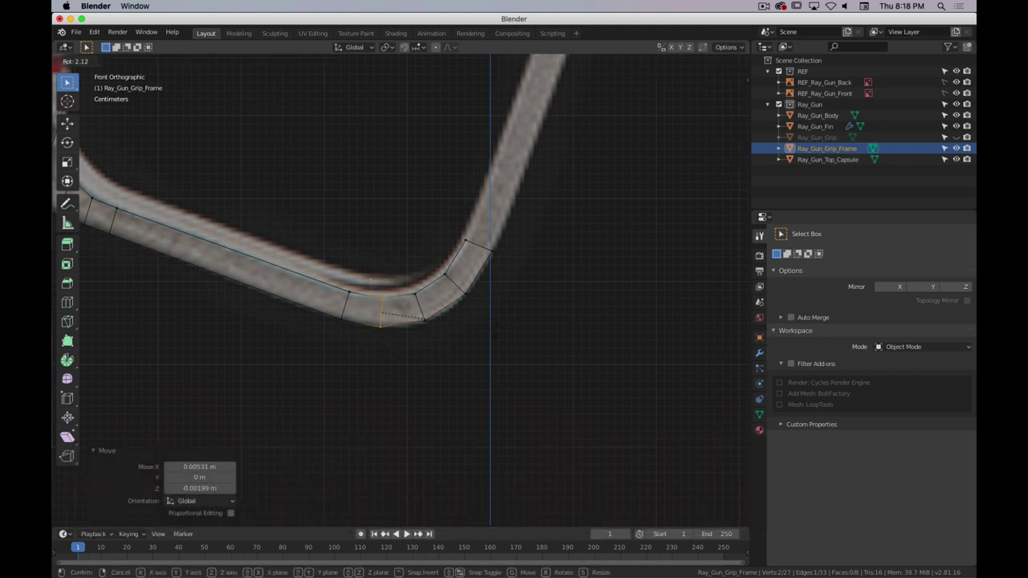
{"action": "scroll", "coordinate": [482, 321], "scroll_direction": "down", "scroll_amount": 5}
{"action": "scroll", "coordinate": [458, 317], "scroll_direction": "up", "scroll_amount": 6}
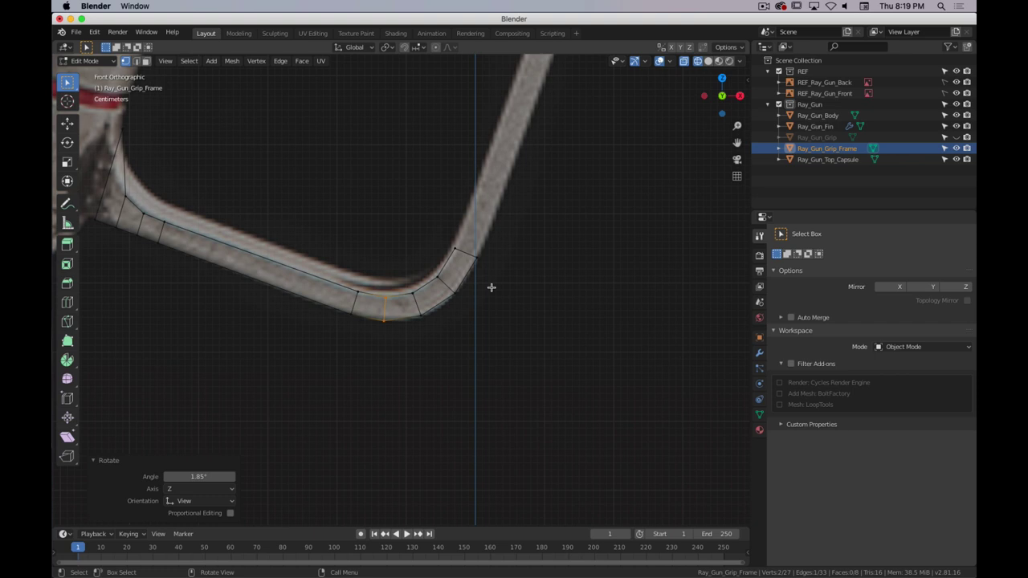
- Extrude the end edge of the lower bend up along the front strut, about 0.256 m in X and 0.715 m in Z
{"action": "scroll", "coordinate": [489, 287], "scroll_direction": "down", "scroll_amount": 3}
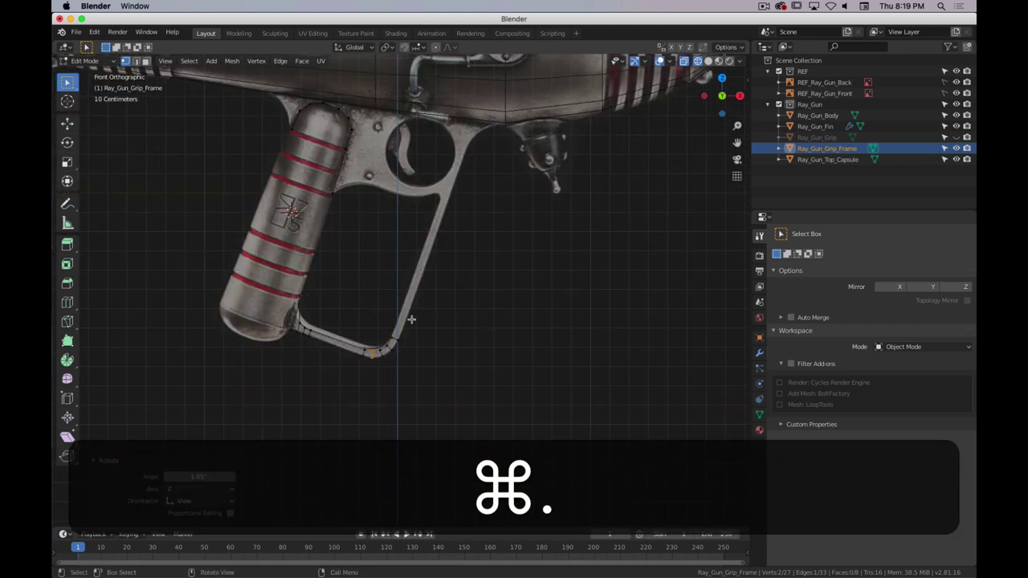
{"action": "scroll", "coordinate": [413, 311], "scroll_direction": "up", "scroll_amount": 2}
{"action": "key", "text": "b"}
{"action": "left_click_drag", "start_coordinate": [429, 332], "coordinate": [373, 382]}
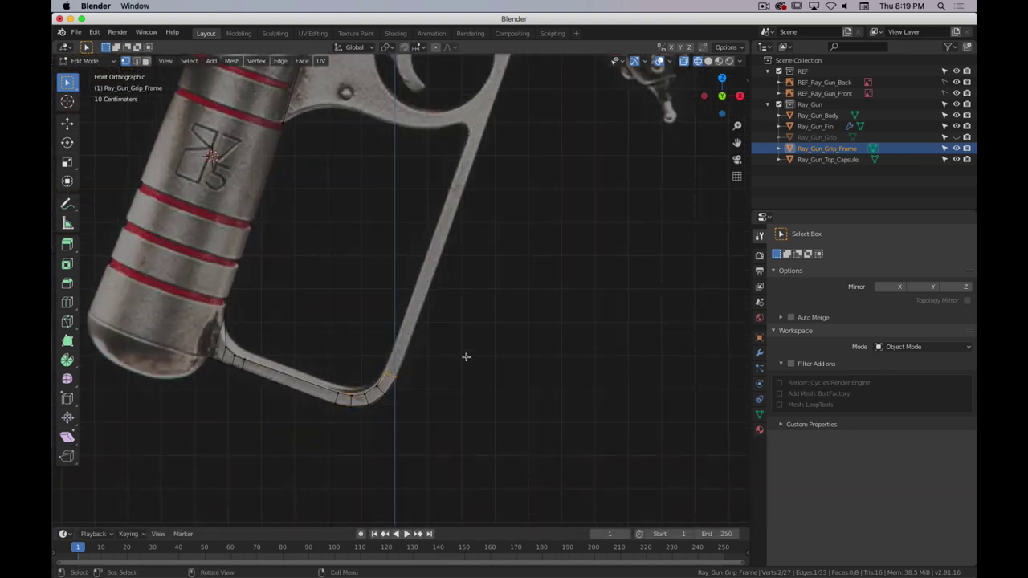
{"action": "key", "text": "e"}
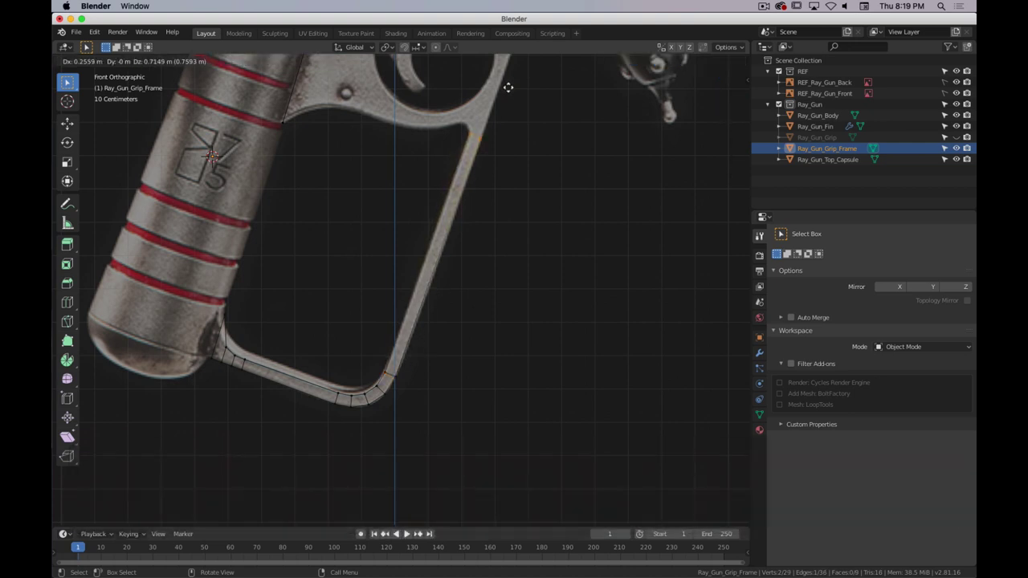
{"action": "left_click", "coordinate": [509, 87]}
- Move the strut's end edge further up beside the trigger ring, about 0.0974 m in X and 0.281 m in Z
{"action": "middle_click_drag", "start_coordinate": [517, 136], "coordinate": [485, 289], "text": "shift"}
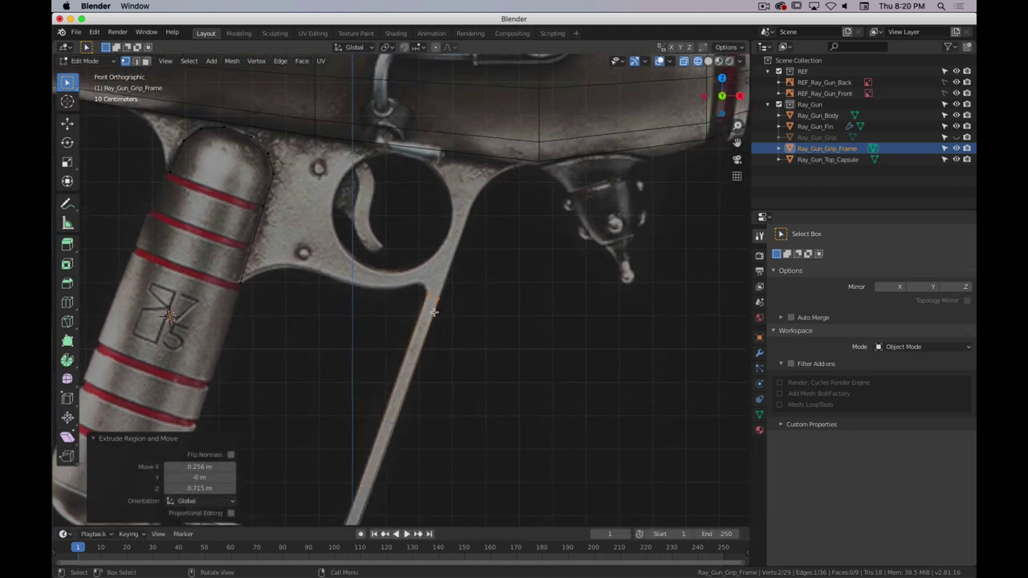
{"action": "key", "text": "g"}
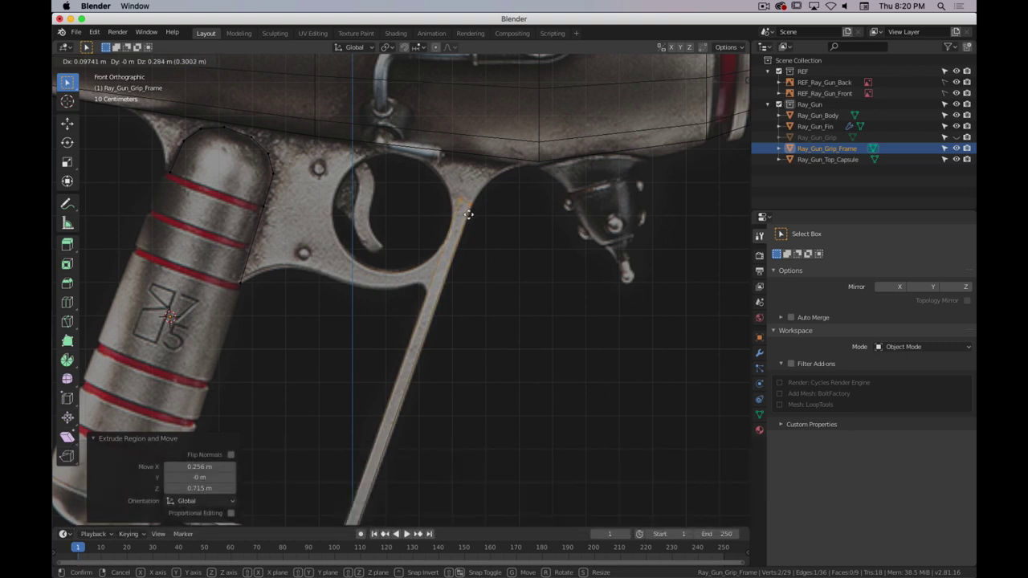
{"action": "left_click", "coordinate": [469, 216]}
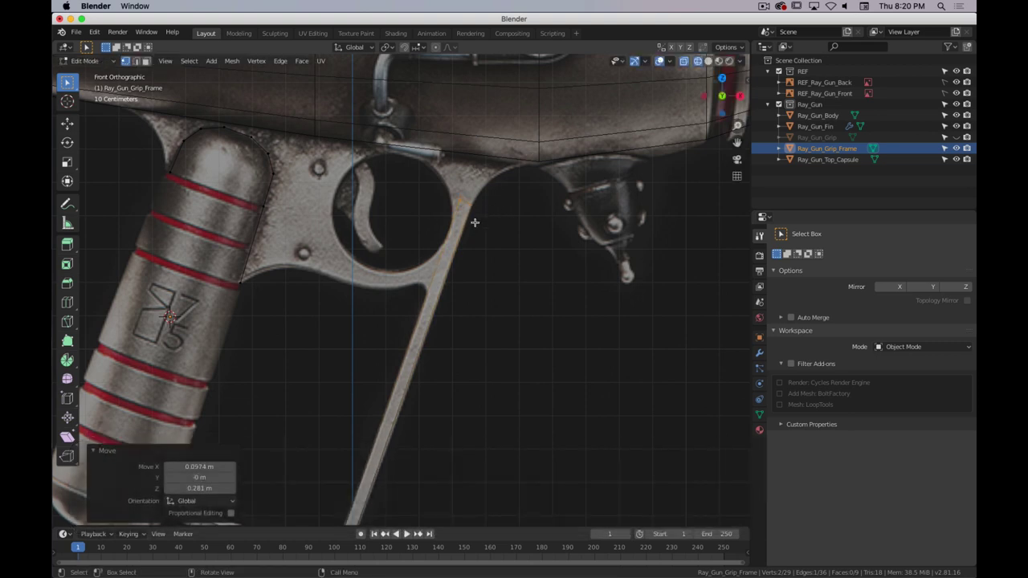
- Extrude the strut's end into the upper curve, rotate the new edge about 27.2°, and shift it about -0.0116 m in X and -0.0099 m in Z
{"action": "key", "text": "e"}
{"action": "left_click", "coordinate": [495, 189]}
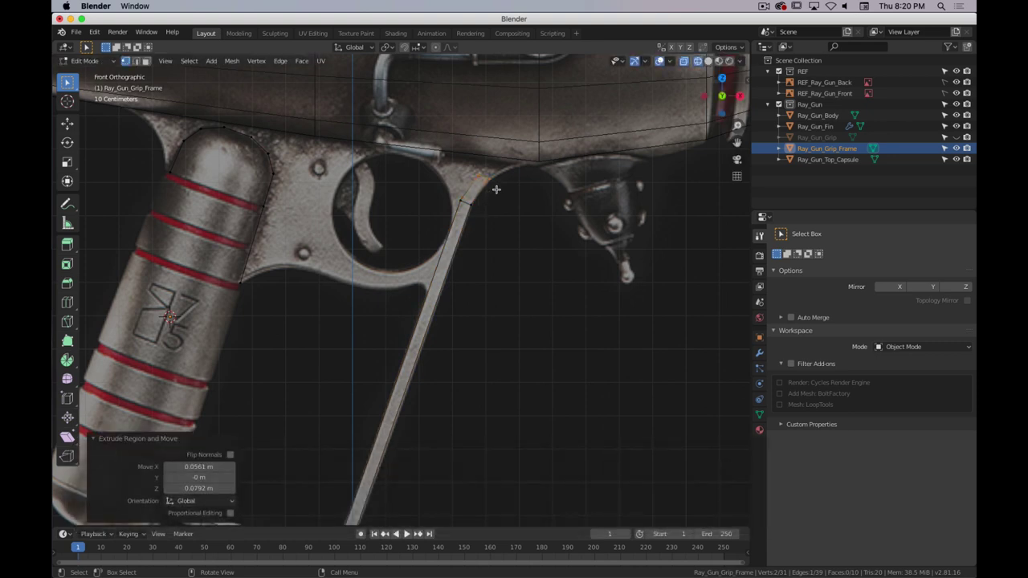
{"action": "key", "text": "r"}
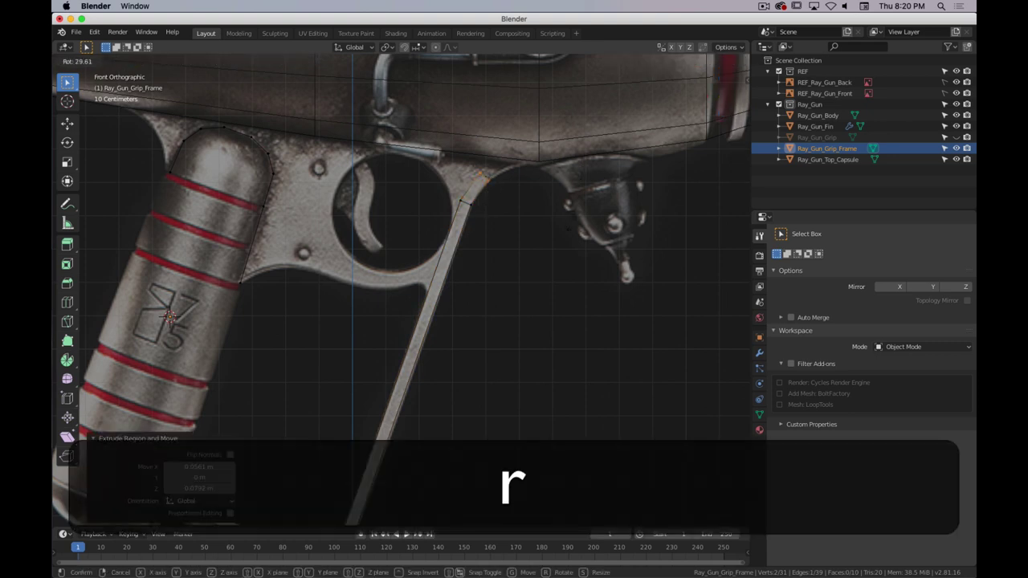
{"action": "left_click", "coordinate": [574, 220]}
{"action": "key", "text": "g"}
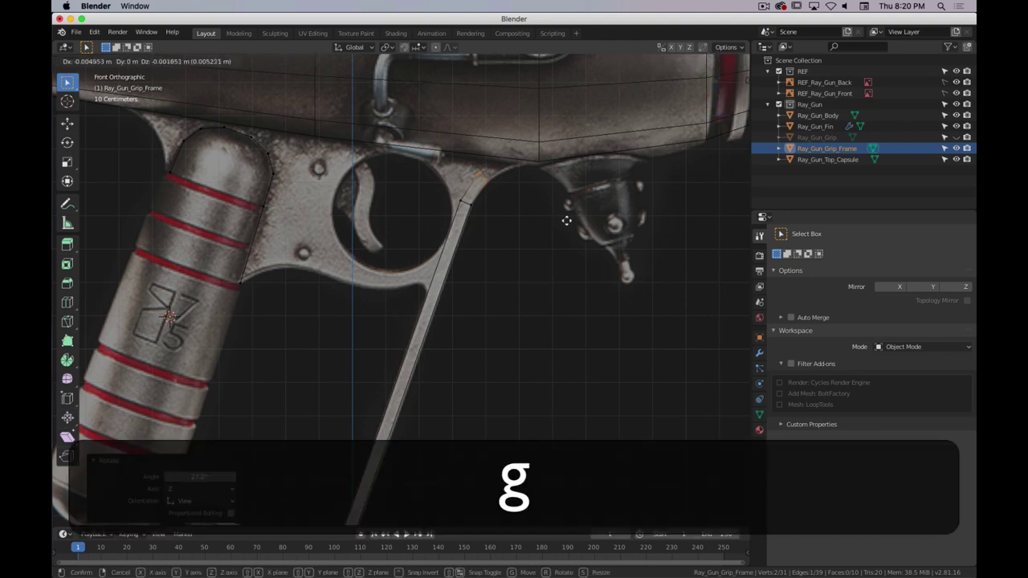
{"action": "left_click", "coordinate": [567, 220]}
- Extrude another segment along the upper curve, about 0.053 m in X and 0.035 m in Z, and rotate its end edge about 15°
{"action": "scroll", "coordinate": [603, 160], "scroll_direction": "up", "scroll_amount": 6}
{"action": "middle_click_drag", "start_coordinate": [603, 160], "coordinate": [445, 361], "text": "shift"}
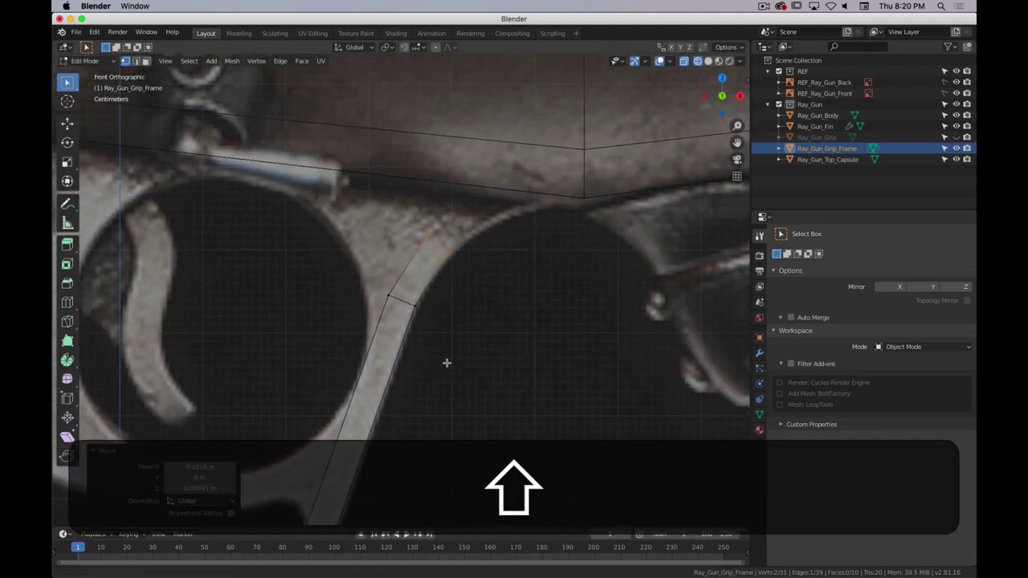
{"action": "scroll", "coordinate": [461, 300], "scroll_direction": "up", "scroll_amount": 2}
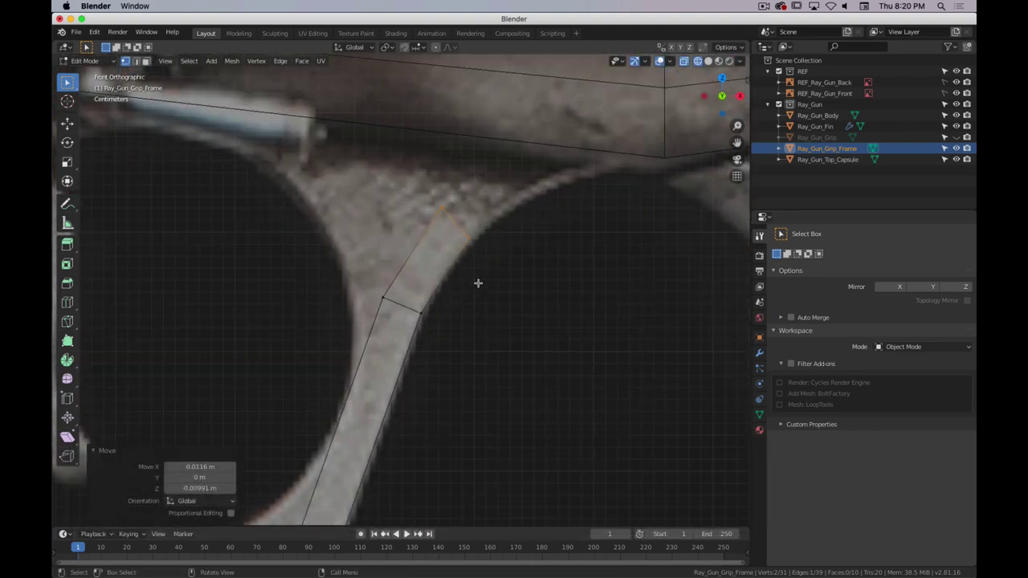
{"action": "key", "text": "e"}
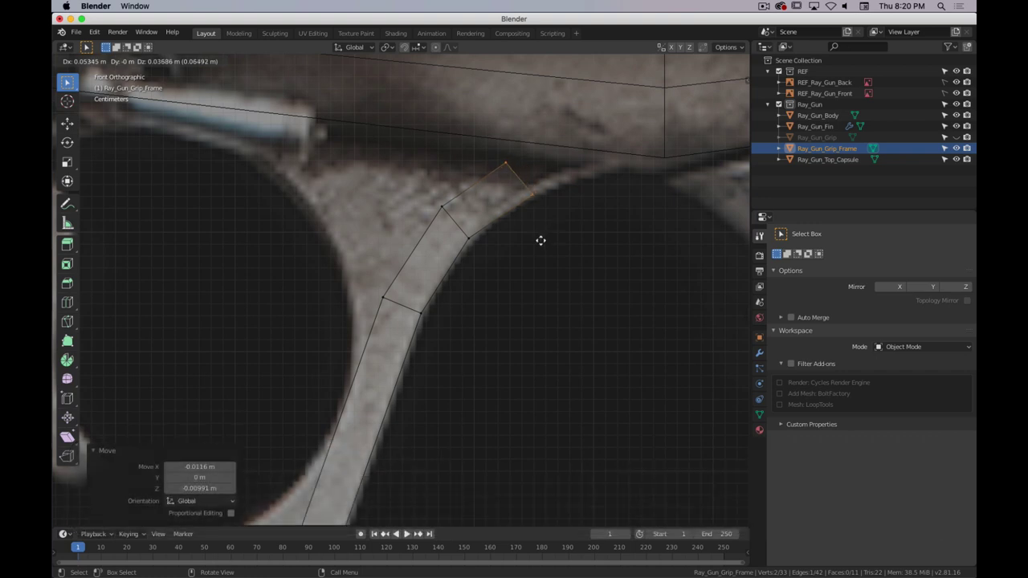
{"action": "left_click", "coordinate": [552, 233]}
{"action": "key", "text": "r"}
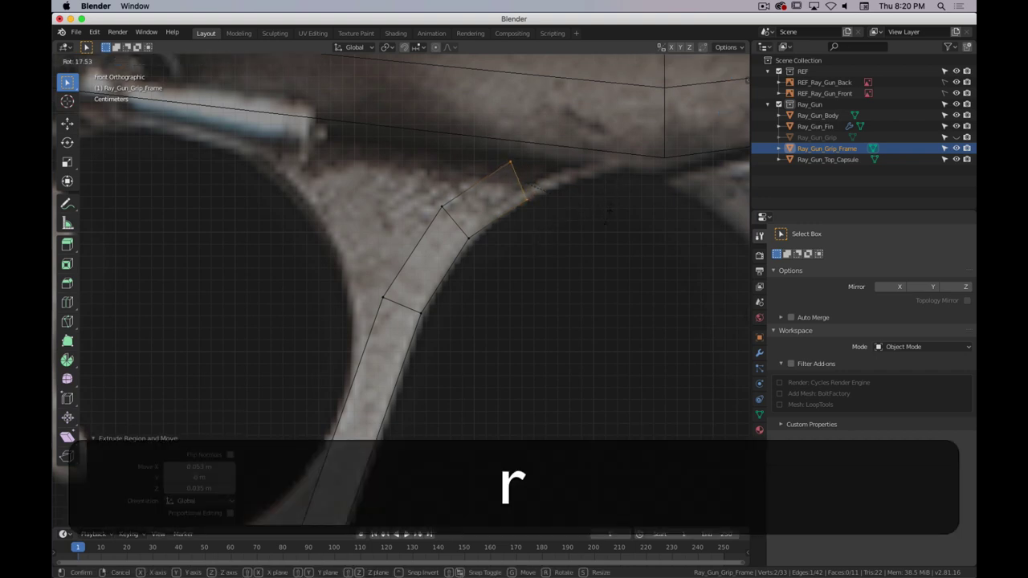
{"action": "left_click", "coordinate": [598, 216]}
- Extrude a segment to the body's underside, about 0.0737 m in X and 0.0249 m in Z, and rotate its end edge about 37.7°
{"action": "key", "text": "e"}
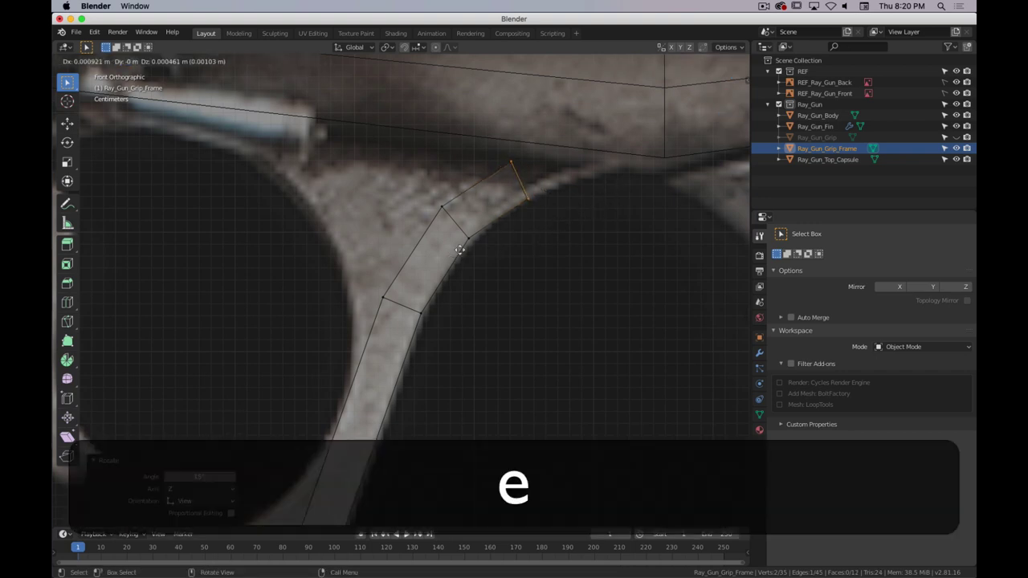
{"action": "left_click", "coordinate": [541, 225]}
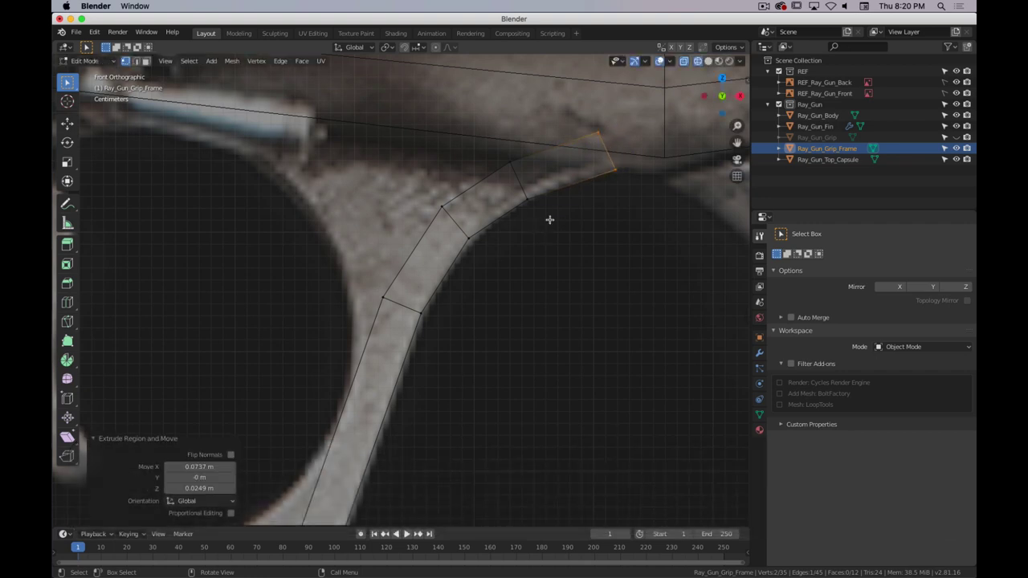
{"action": "key", "text": "r"}
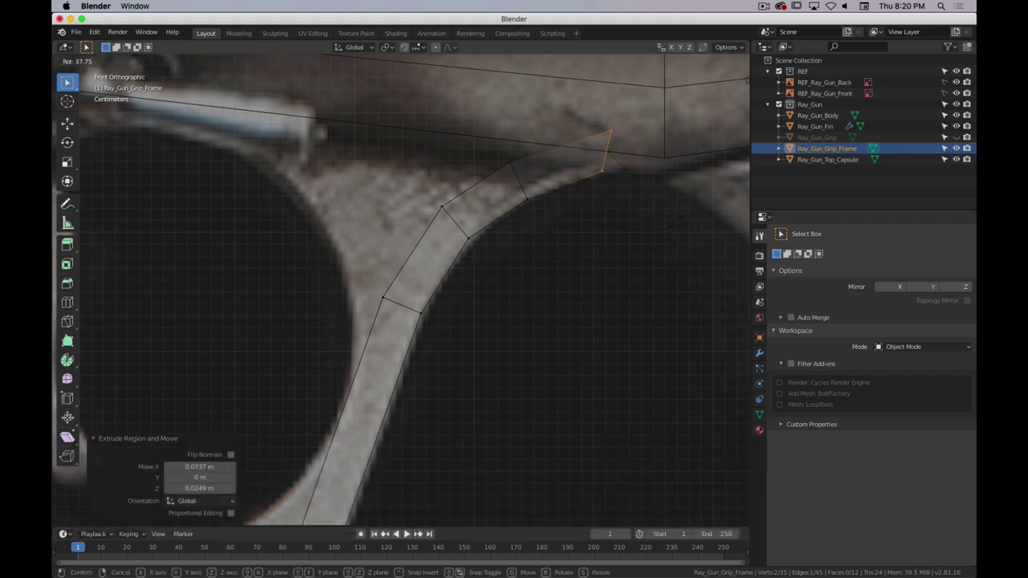
{"action": "left_click", "coordinate": [619, 154]}
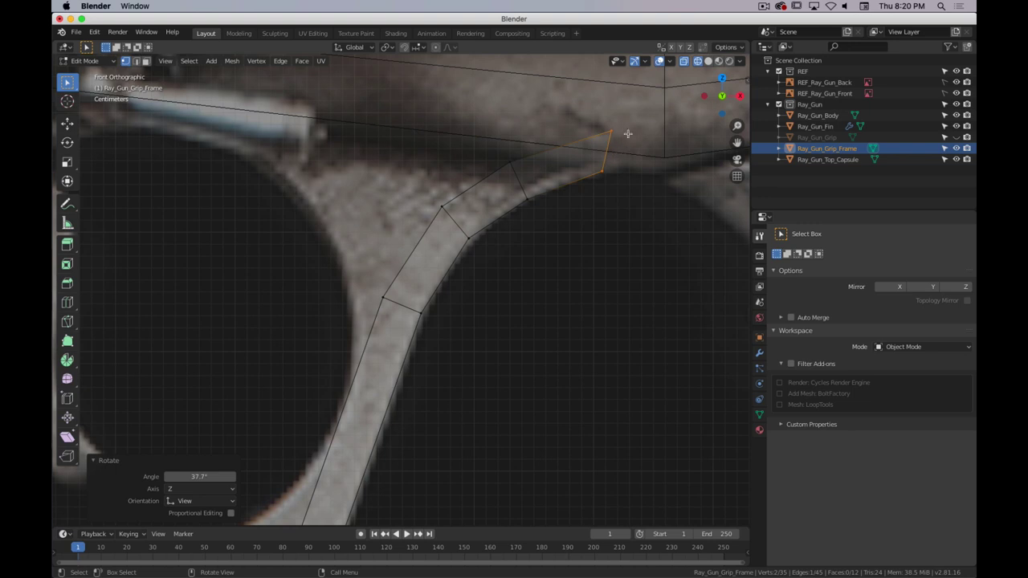
- Slide the upper vertex of the end edge down along that edge by a factor of about 0.540
{"action": "left_click", "coordinate": [606, 149]}
{"action": "key", "text": "g"}
{"action": "key", "text": "g"}
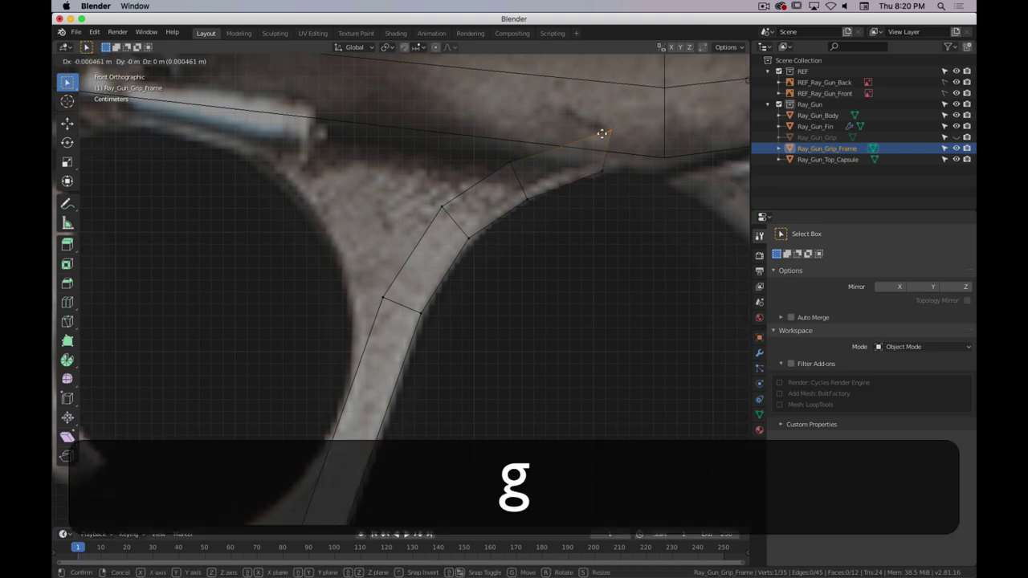
{"action": "left_click", "coordinate": [606, 152]}
- Undo the vertex slide and all upper curve extrusions back to the straight strut's end edge
{"action": "scroll", "coordinate": [605, 153], "scroll_direction": "down", "scroll_amount": 6}
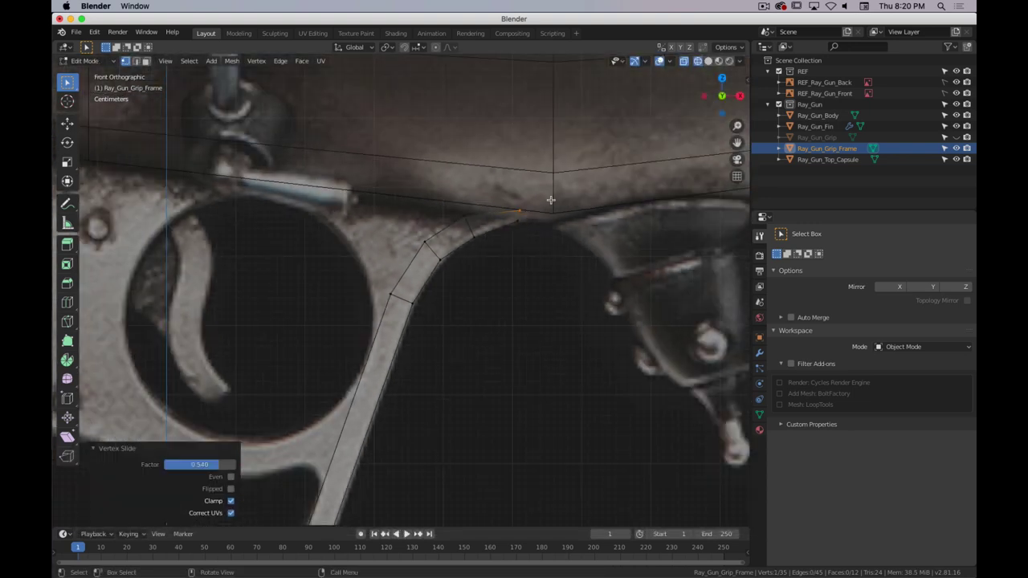
{"action": "middle_click_drag", "start_coordinate": [605, 189], "coordinate": [669, 180], "text": "shift"}
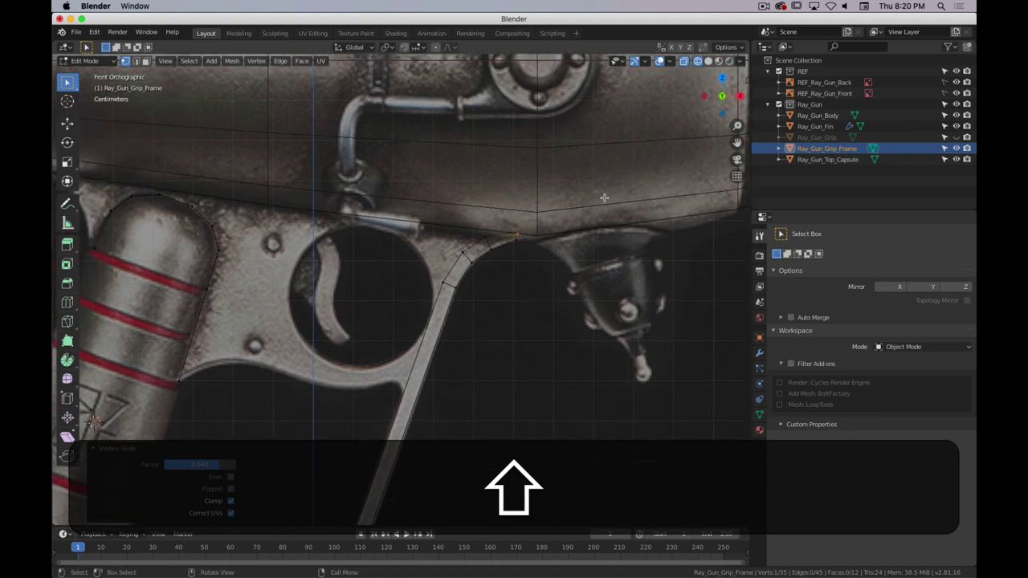
{"action": "middle_click_drag", "start_coordinate": [380, 231], "coordinate": [433, 231], "text": "shift"}
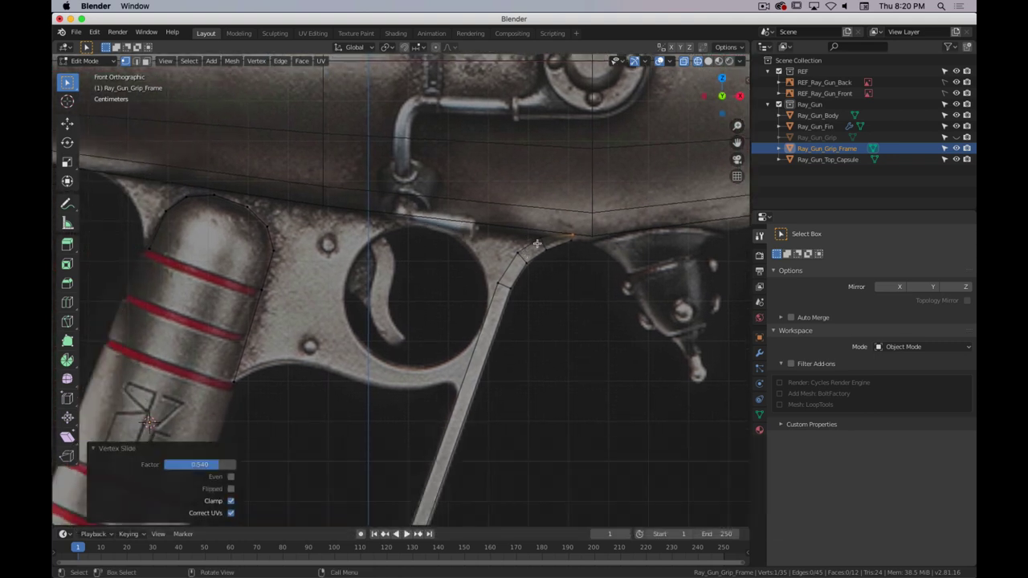
{"action": "scroll", "coordinate": [569, 235], "scroll_direction": "up", "scroll_amount": 5}
{"action": "middle_click_drag", "start_coordinate": [592, 235], "coordinate": [564, 250], "text": "shift"}
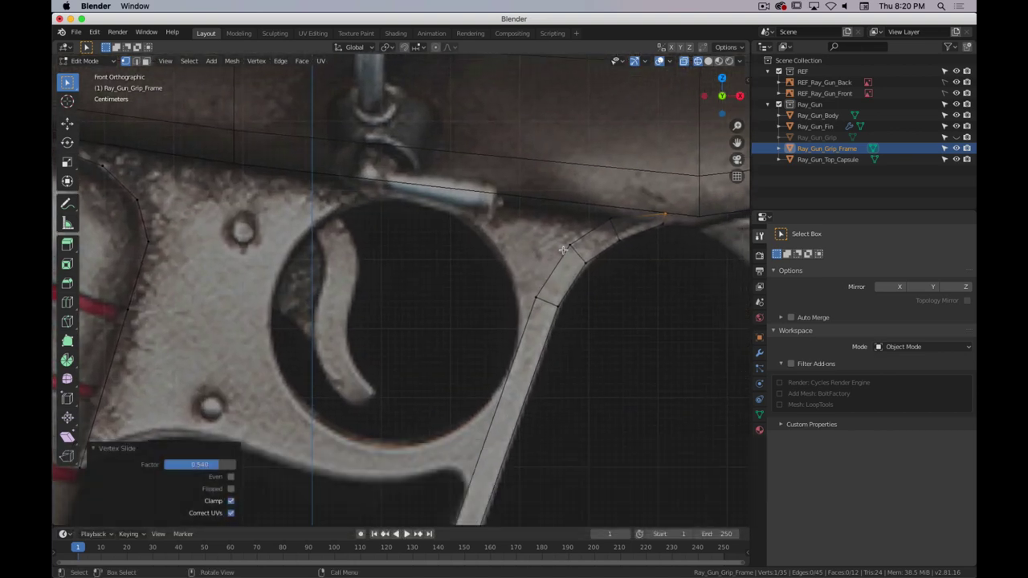
{"action": "key", "text": "super+period"}
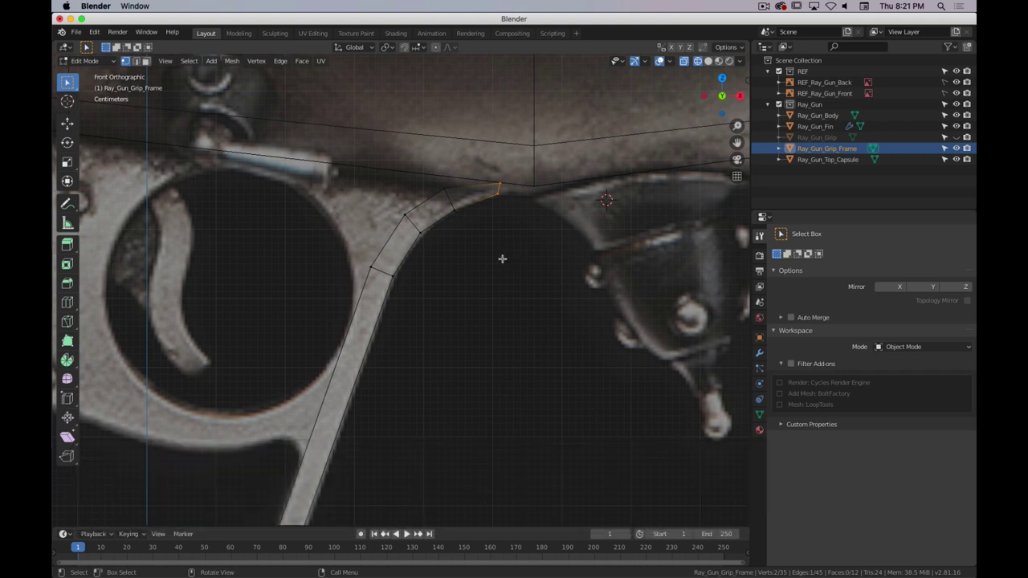
{"action": "key", "text": "ctrl+z"}
{"action": "key", "text": "ctrl+z"}
{"action": "key", "text": "ctrl+z"}
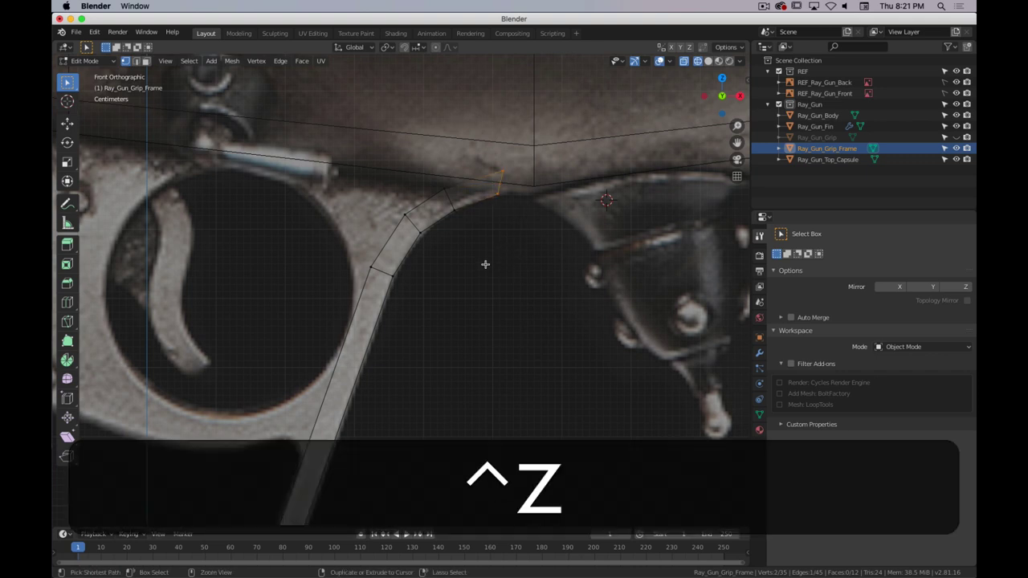
{"action": "key", "text": "ctrl+z"}
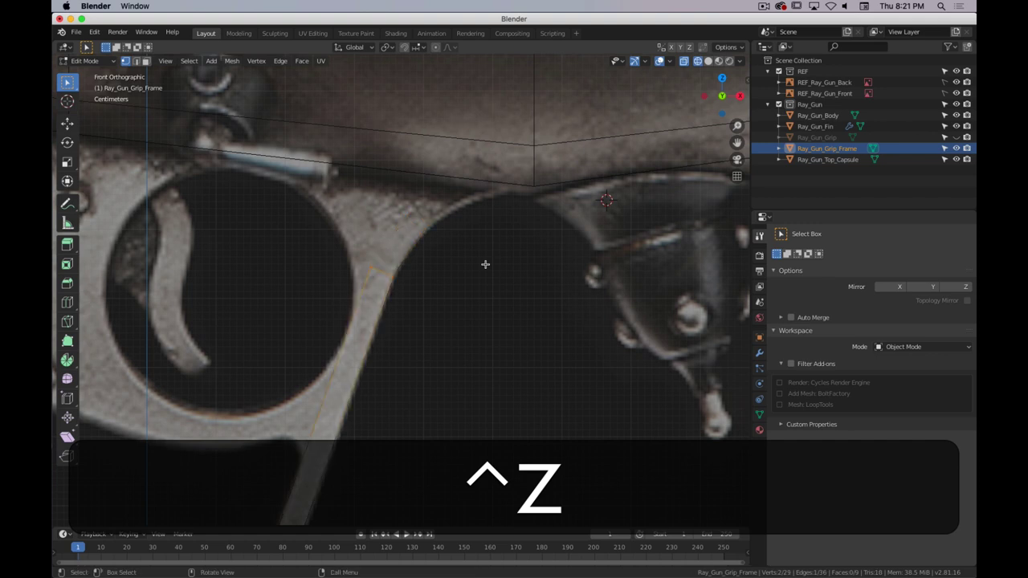
- Try extruding the strut's end edge to six successive picked points, forming a curling chain of segments below the body
{"action": "key", "text": "ctrl"}
{"action": "right_click", "coordinate": [421, 251], "text": "ctrl"}
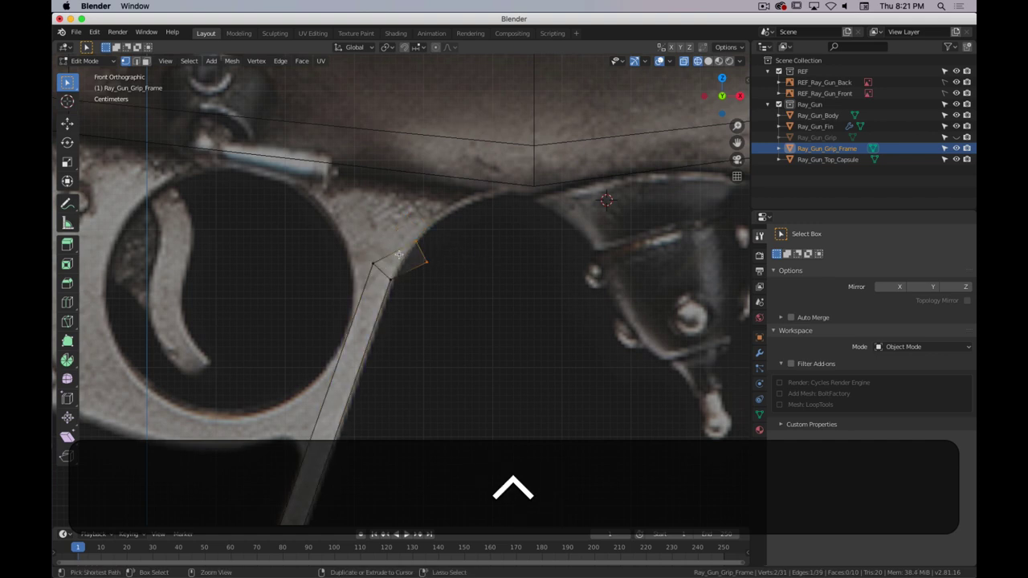
{"action": "right_click", "coordinate": [480, 246], "text": "ctrl"}
{"action": "right_click", "coordinate": [540, 274], "text": "ctrl"}
{"action": "right_click", "coordinate": [576, 338], "text": "ctrl"}
{"action": "right_click", "coordinate": [557, 388], "text": "ctrl"}
{"action": "right_click", "coordinate": [490, 394], "text": "ctrl"}
- Undo the whole curling chain of trial extrusions back to the strut's end edge
{"action": "scroll", "coordinate": [484, 379], "scroll_direction": "down", "scroll_amount": 3}
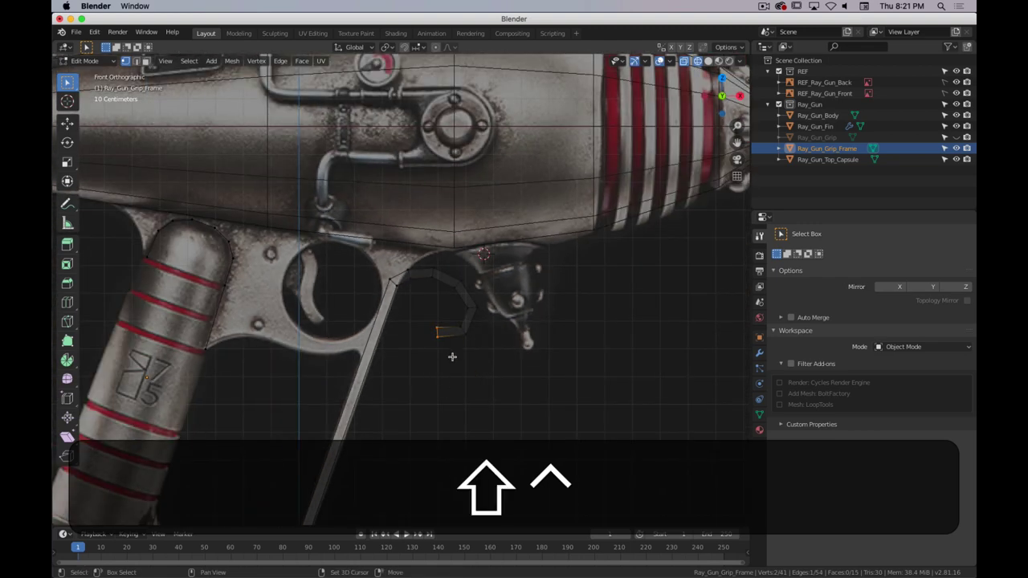
{"action": "scroll", "coordinate": [439, 373], "scroll_direction": "down", "scroll_amount": 5, "text": "shift"}
{"action": "scroll", "coordinate": [438, 373], "scroll_direction": "left", "scroll_amount": 3, "text": "shift"}
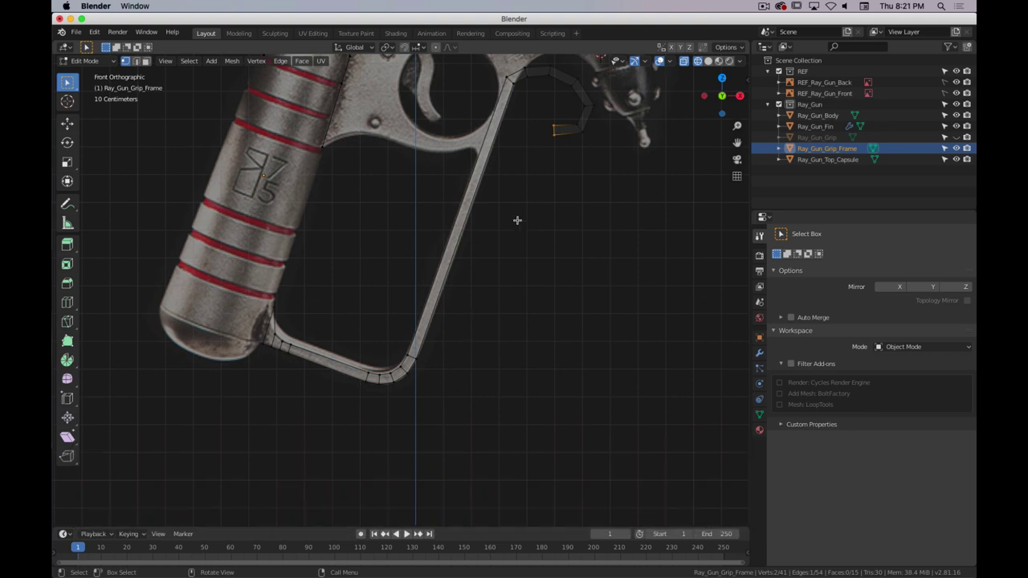
{"action": "scroll", "coordinate": [514, 258], "scroll_direction": "up", "scroll_amount": 5, "text": "shift"}
{"action": "key", "text": "ctrl+z"}
{"action": "key", "text": "ctrl+z"}
{"action": "key", "text": "ctrl+z"}
{"action": "key", "text": "ctrl+z"}
{"action": "key", "text": "ctrl+z"}
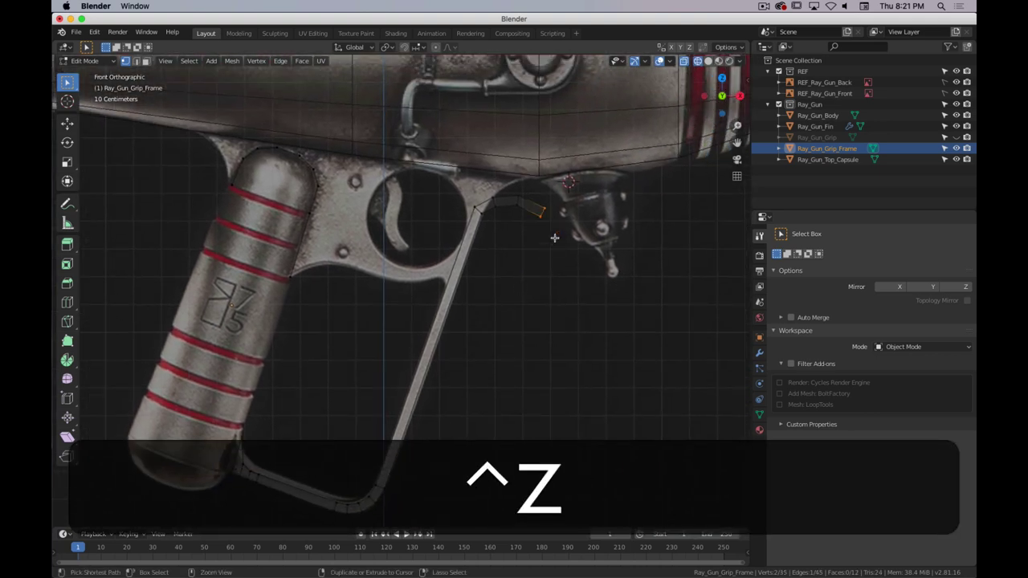
{"action": "key", "text": "ctrl+z"}
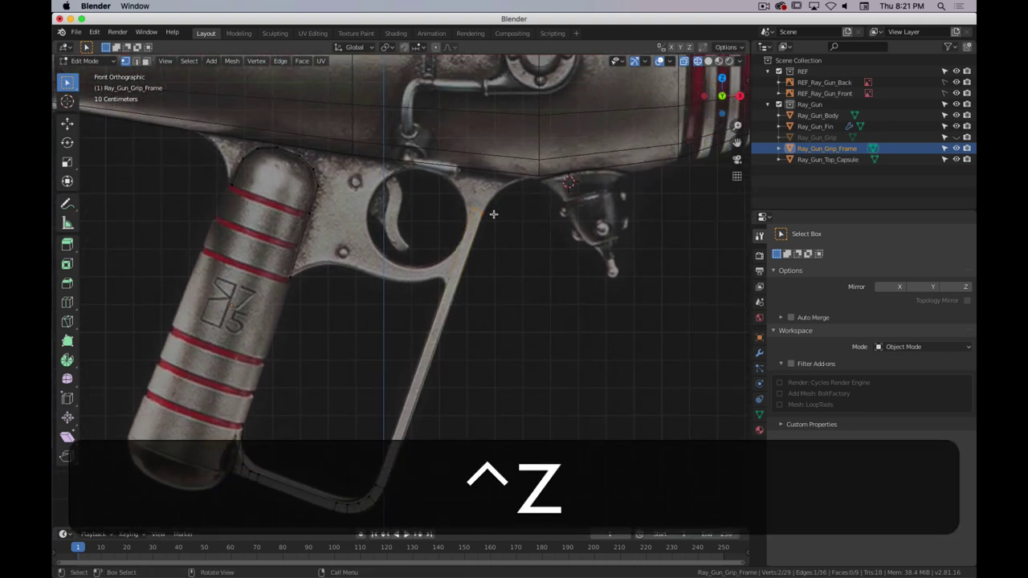
- Extrude the strut's end edge to three successive picked points along the upper curve, reaching the body's underside
{"action": "scroll", "coordinate": [495, 212], "scroll_direction": "up", "scroll_amount": 4}
{"action": "scroll", "coordinate": [490, 278], "scroll_direction": "up", "scroll_amount": 3, "text": "shift"}
{"action": "scroll", "coordinate": [491, 279], "scroll_direction": "up", "scroll_amount": 4}
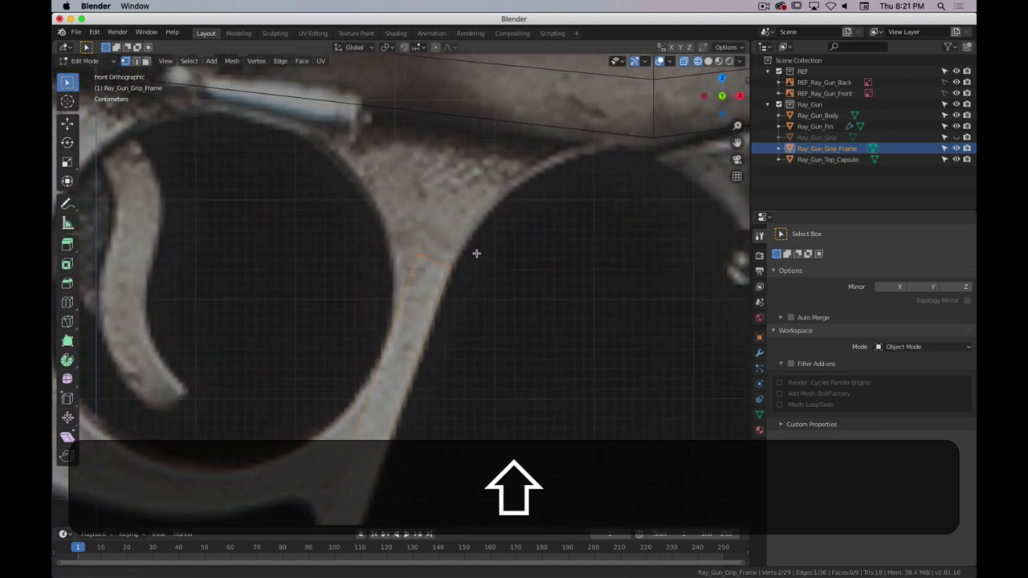
{"action": "key", "text": "ctrl+shift+z"}
{"action": "right_click", "coordinate": [520, 169], "text": "ctrl"}
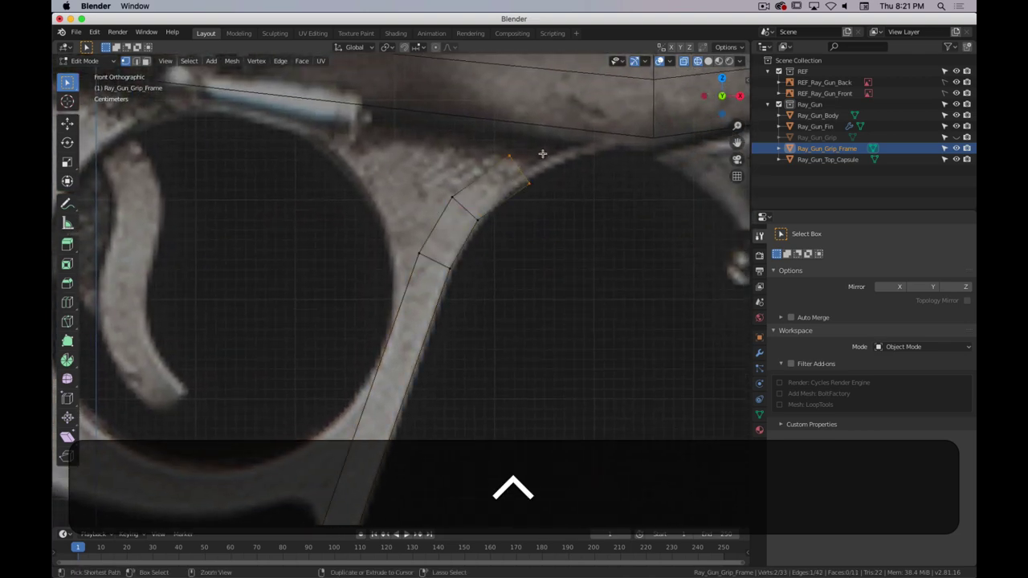
{"action": "right_click", "coordinate": [603, 144], "text": "ctrl"}
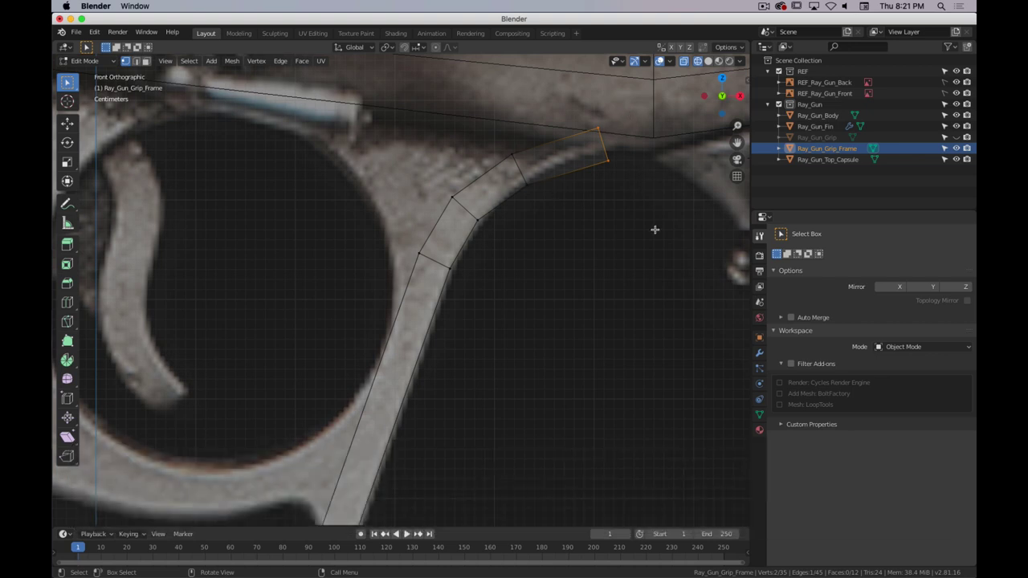
- Rotate the upper curve's end edge about 24.9° and move it slightly up to match the reference outline
{"action": "key", "text": "r"}
{"action": "left_click", "coordinate": [594, 249]}
{"action": "key", "text": "g"}
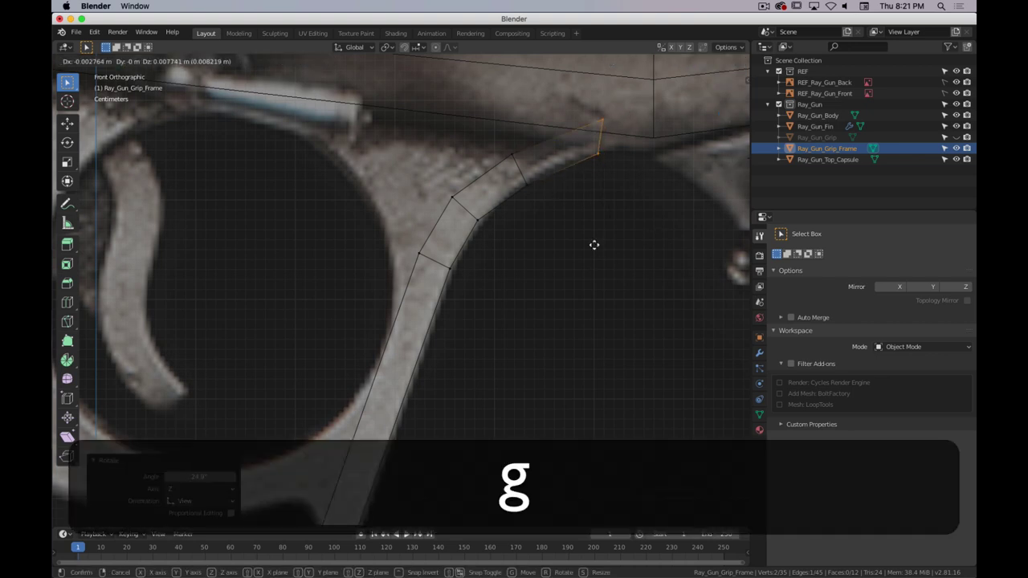
{"action": "left_click", "coordinate": [605, 227]}
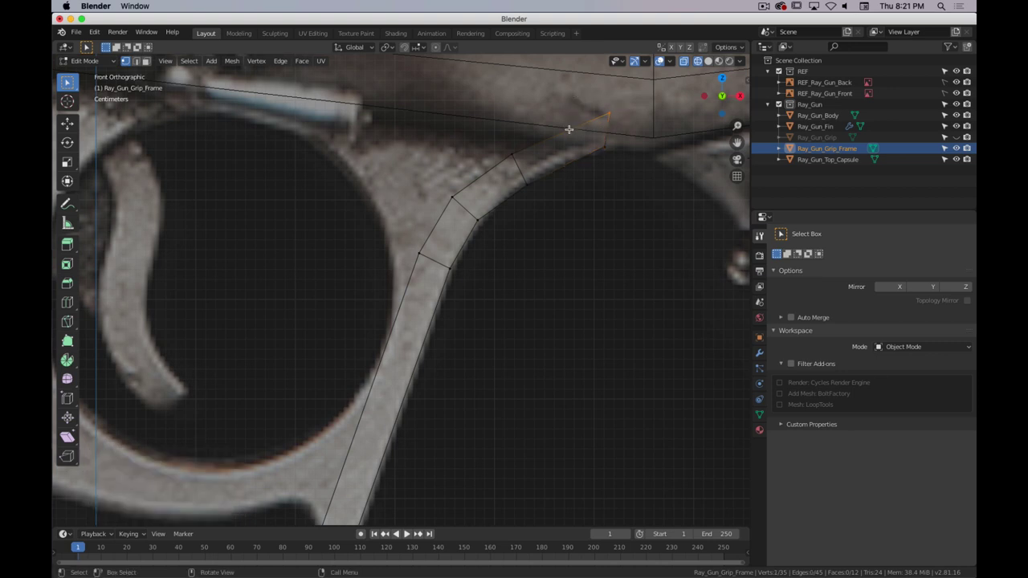
- Lower the upper curve's end vertex about 0.02 m and raise the preceding top-side vertex about 0.03 m to meet the body's underside
{"action": "key", "text": "g"}
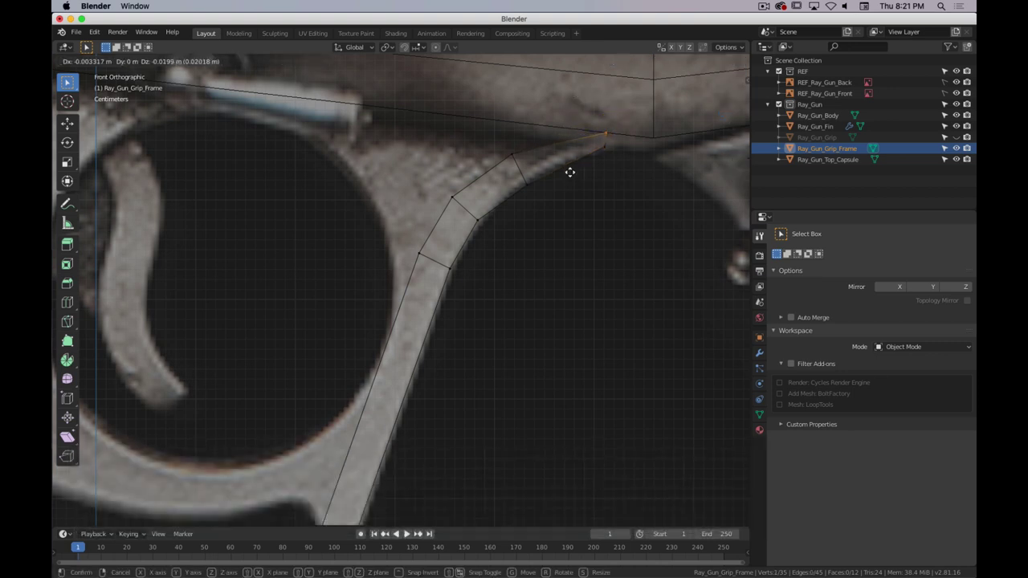
{"action": "left_click", "coordinate": [572, 171]}
{"action": "left_click", "coordinate": [494, 169]}
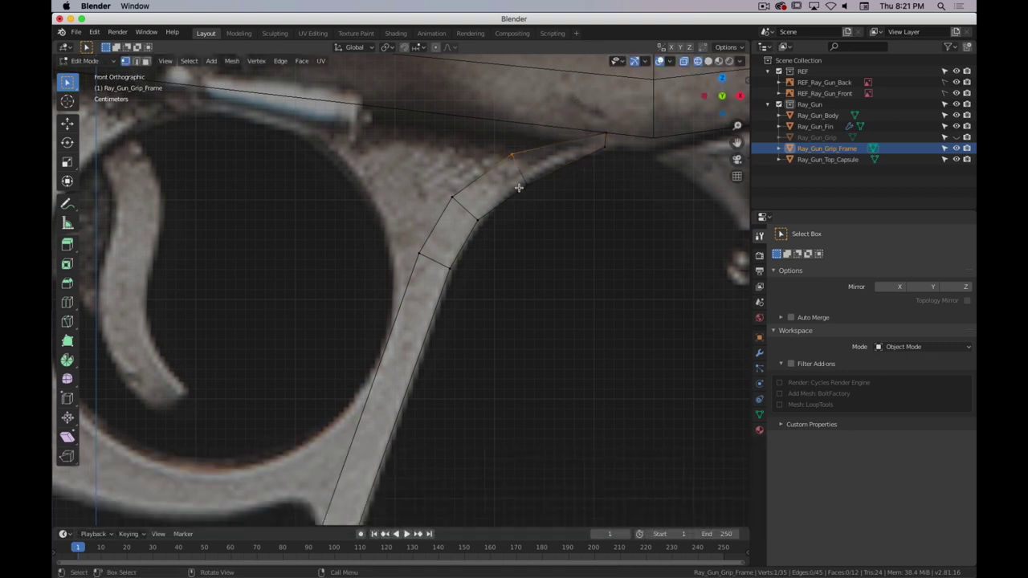
{"action": "key", "text": "shift"}
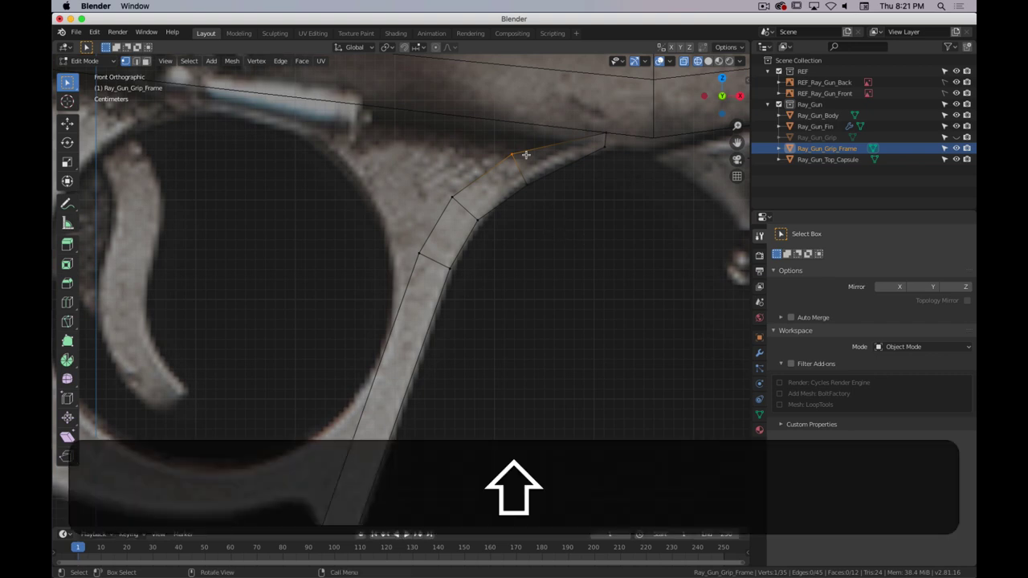
{"action": "key", "text": "g"}
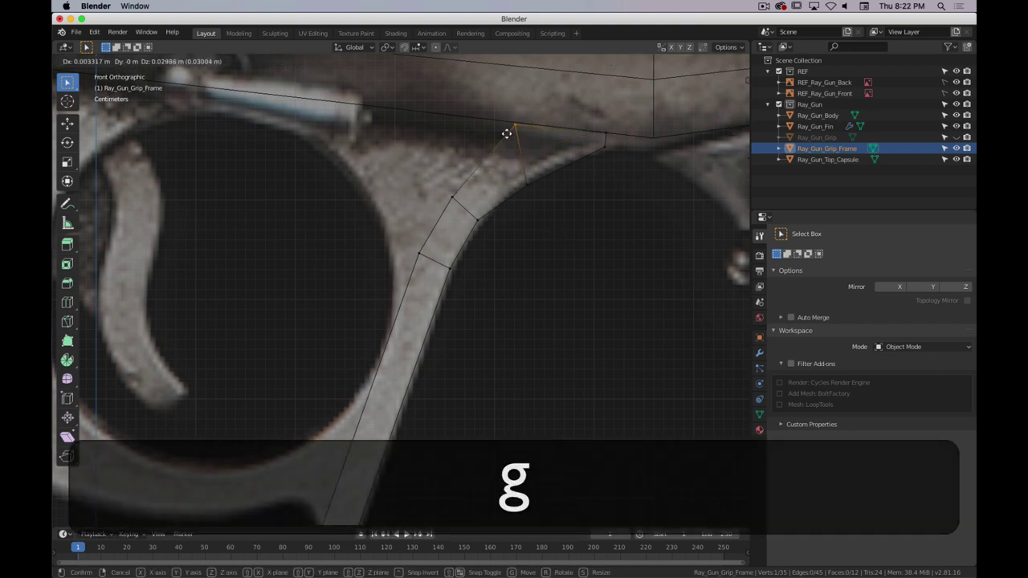
{"action": "left_click", "coordinate": [507, 134]}
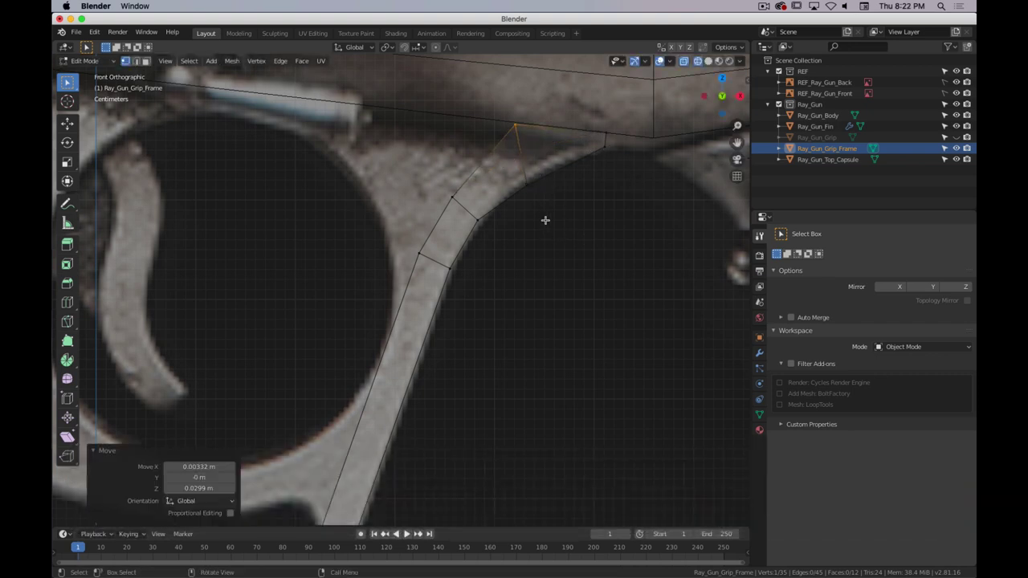
- Shift the curve's inner-side vertex about 0.007 m in X and 0.011 m in Z to follow the reference outline
{"action": "left_click", "coordinate": [542, 170]}
{"action": "left_click", "coordinate": [526, 183]}
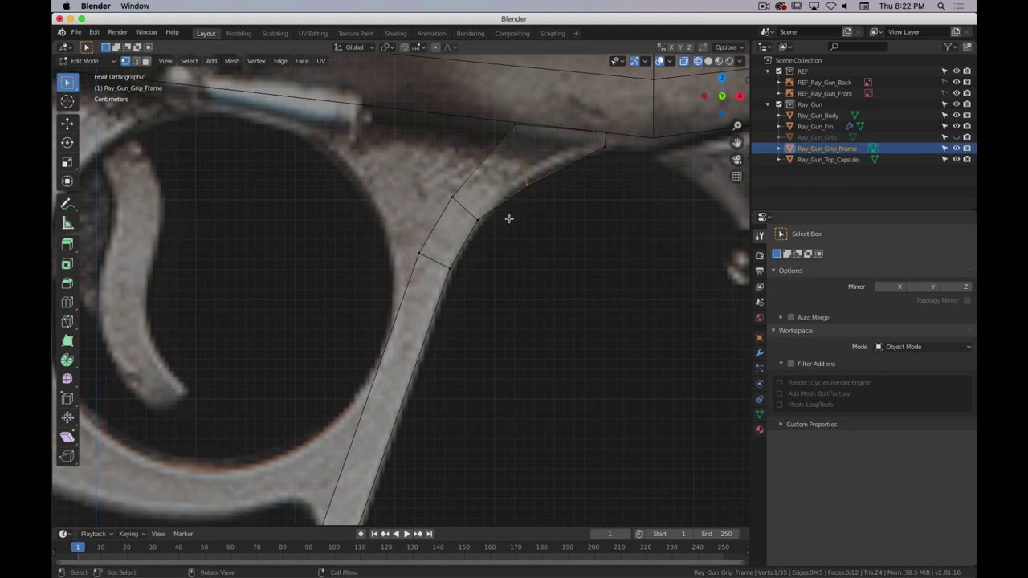
{"action": "key", "text": "g"}
{"action": "left_click", "coordinate": [520, 201]}
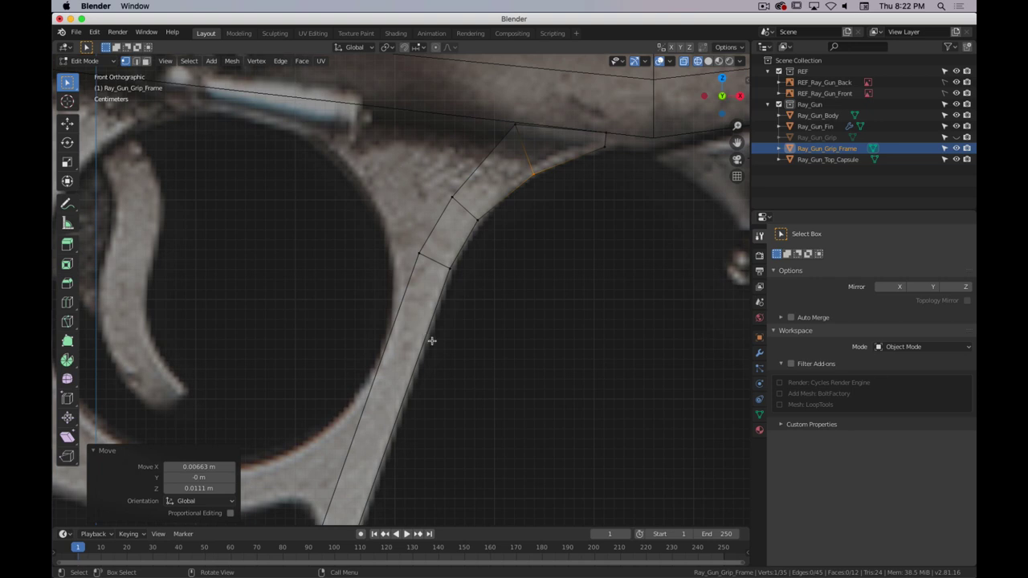
- Nudge the bend's outer-side vertex above the strut about 0.003 m in X and -0.003 m in Z
{"action": "scroll", "coordinate": [424, 333], "scroll_direction": "down", "scroll_amount": 5}
{"action": "middle_click_drag", "start_coordinate": [429, 362], "coordinate": [523, 207], "text": "shift"}
{"action": "scroll", "coordinate": [565, 142], "scroll_direction": "up", "scroll_amount": 2}
{"action": "middle_click_drag", "start_coordinate": [564, 142], "coordinate": [480, 260], "text": "shift"}
{"action": "scroll", "coordinate": [533, 230], "scroll_direction": "up", "scroll_amount": 4}
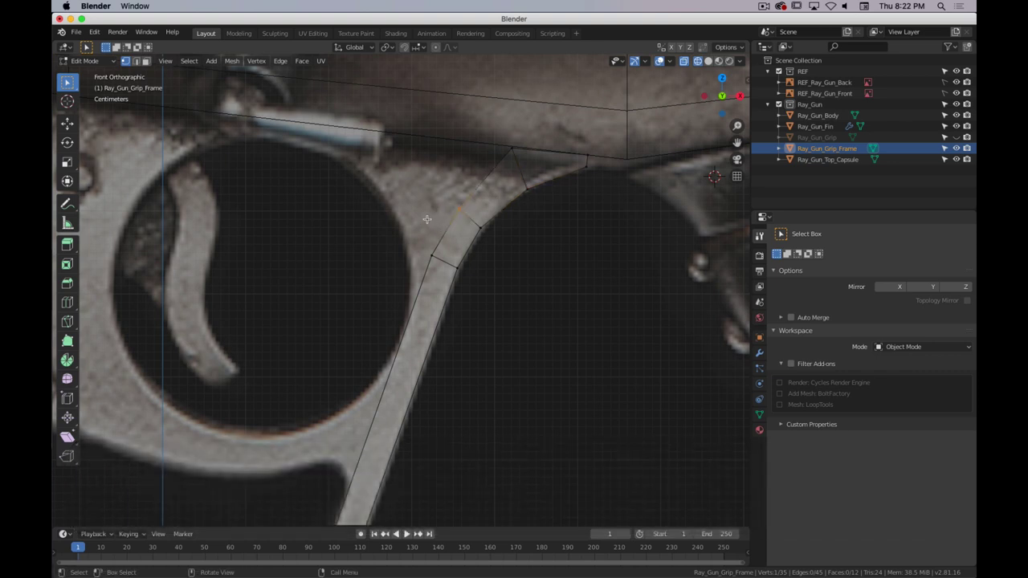
{"action": "key", "text": "g"}
{"action": "left_click", "coordinate": [446, 241]}
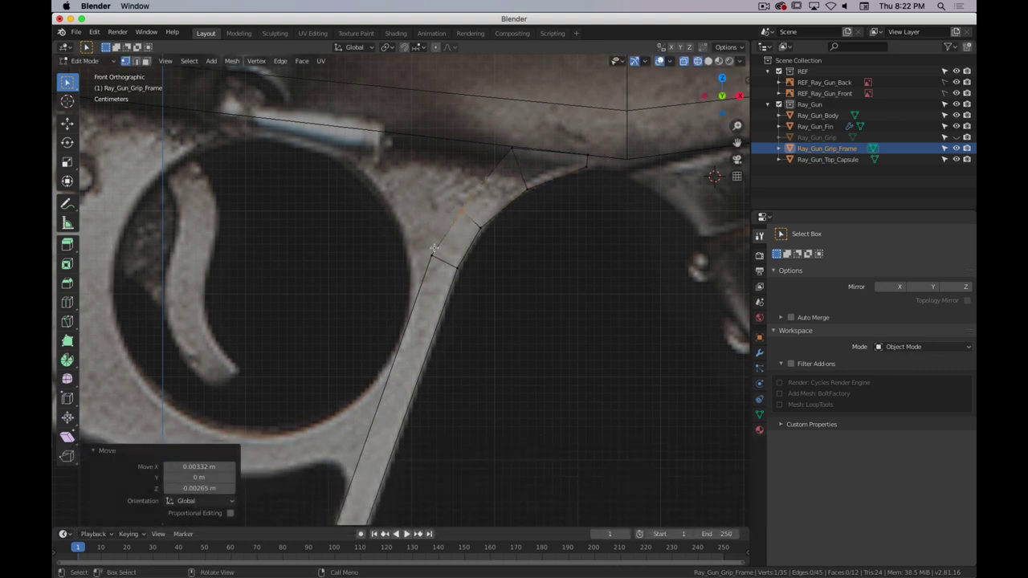
- Add a loop cut across the long strut and slide it to the lower edge of the trigger guard junction, factor about -0.425
{"action": "scroll", "coordinate": [462, 294], "scroll_direction": "down", "scroll_amount": 3}
{"action": "middle_click_drag", "start_coordinate": [463, 294], "coordinate": [521, 201], "text": "shift"}
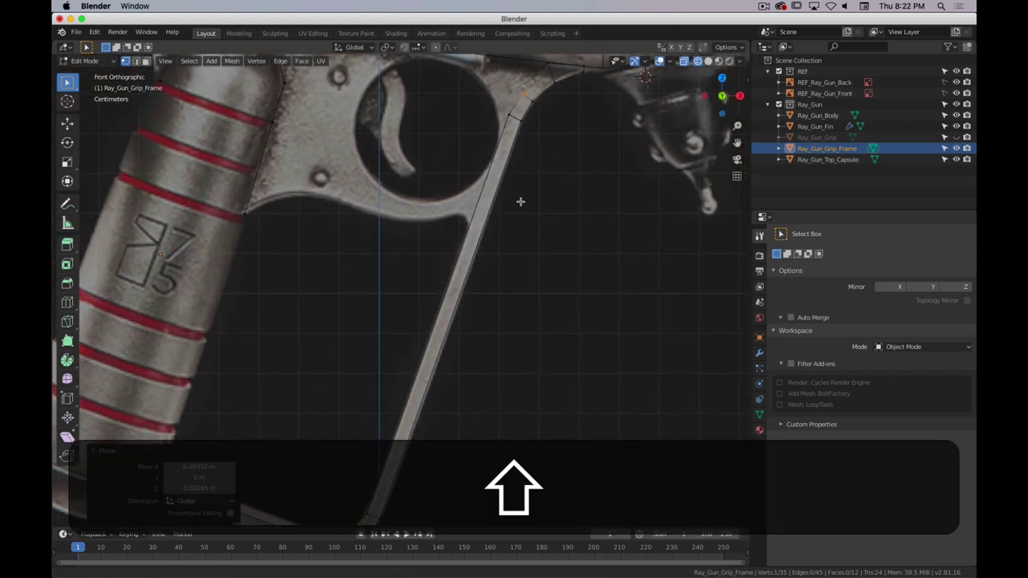
{"action": "scroll", "coordinate": [500, 225], "scroll_direction": "up", "scroll_amount": 3}
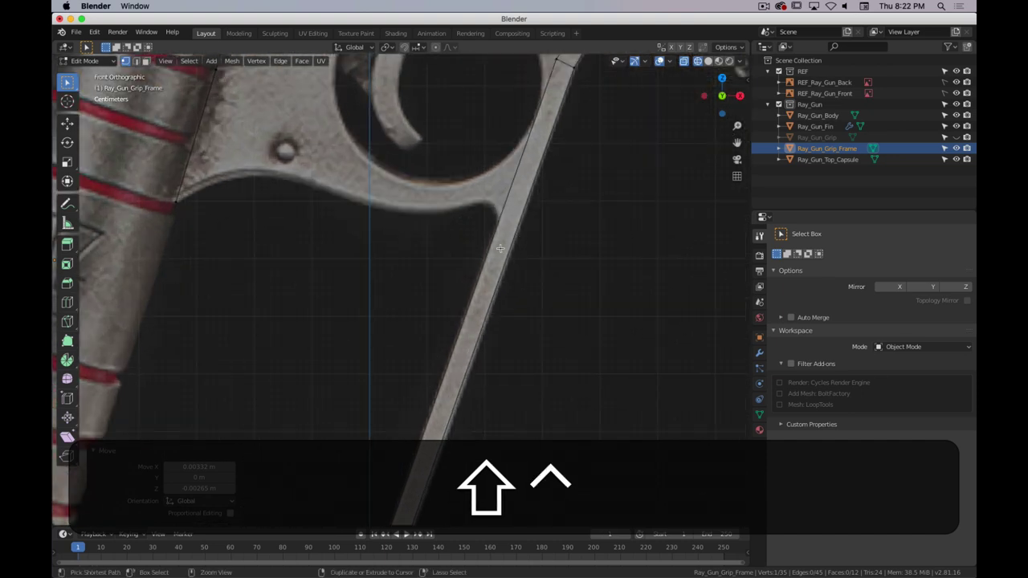
{"action": "key", "text": "ctrl+r"}
{"action": "left_click", "coordinate": [492, 275]}
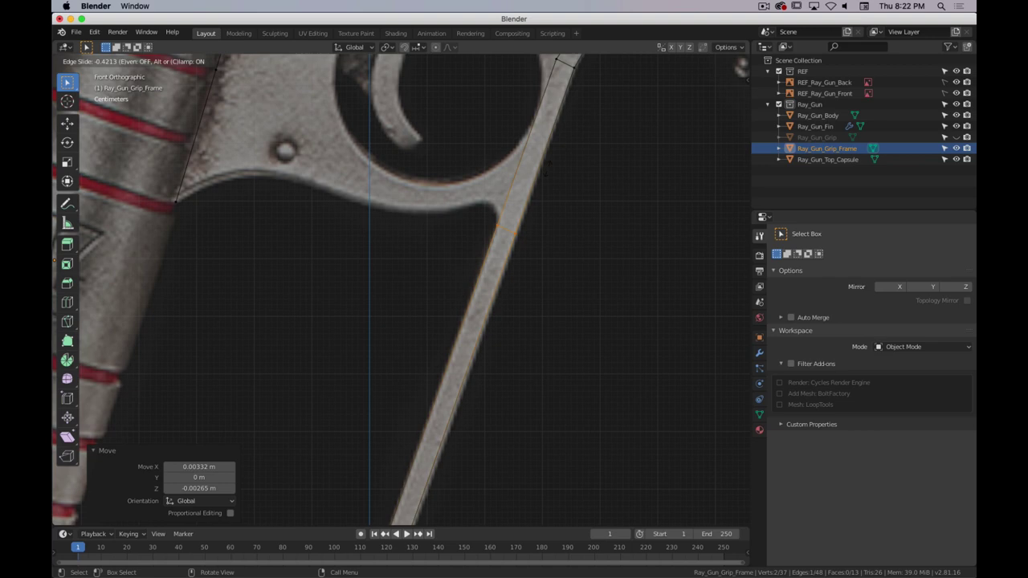
{"action": "left_click", "coordinate": [549, 165]}
- Add a second loop cut across the strut at the upper edge of the trigger guard junction, slide factor about 0.402
{"action": "middle_click_drag", "start_coordinate": [462, 205], "coordinate": [415, 278], "text": "shift"}
{"action": "key", "text": "KP_1"}
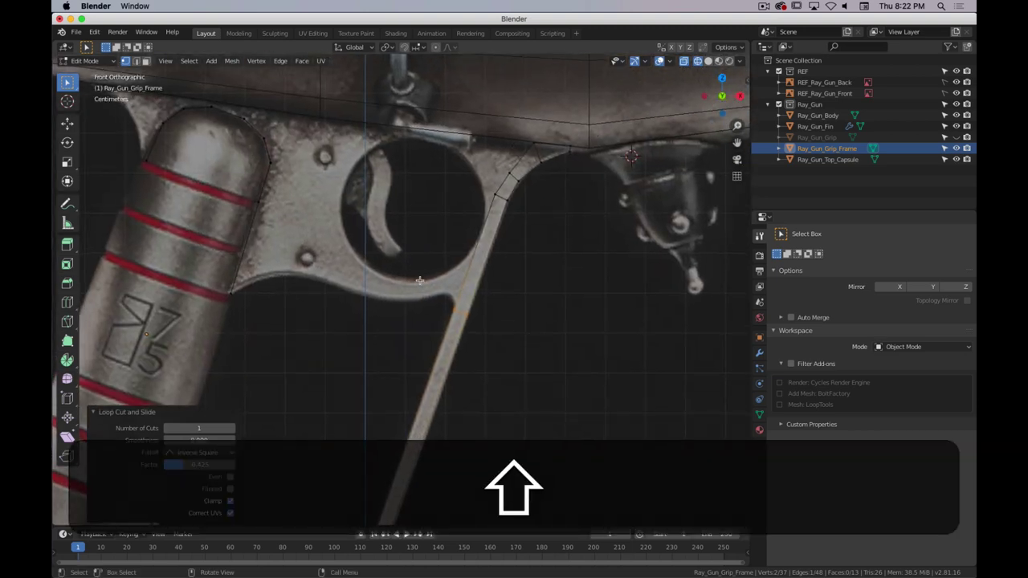
{"action": "key", "text": "ctrl+r"}
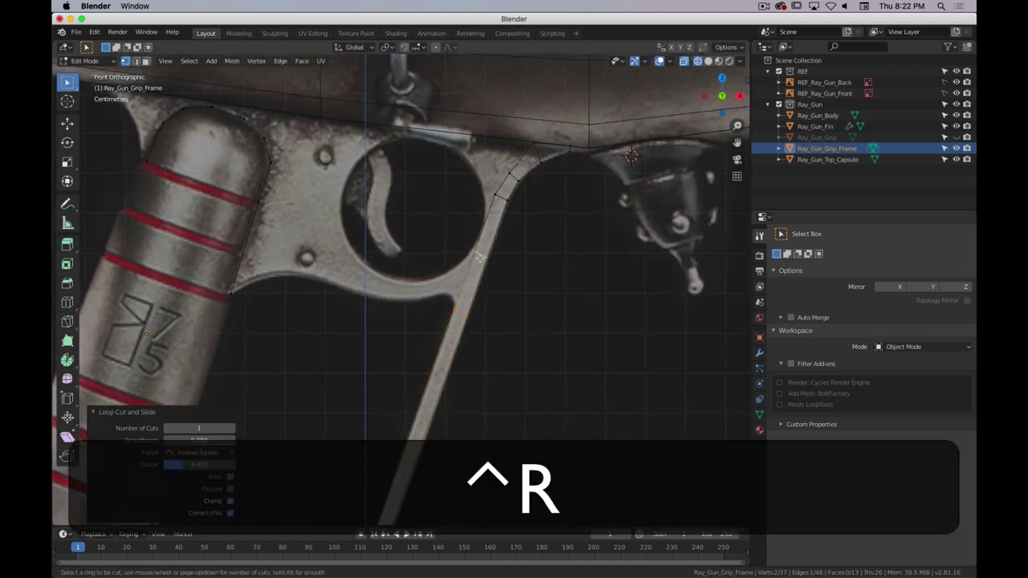
{"action": "left_click", "coordinate": [474, 288]}
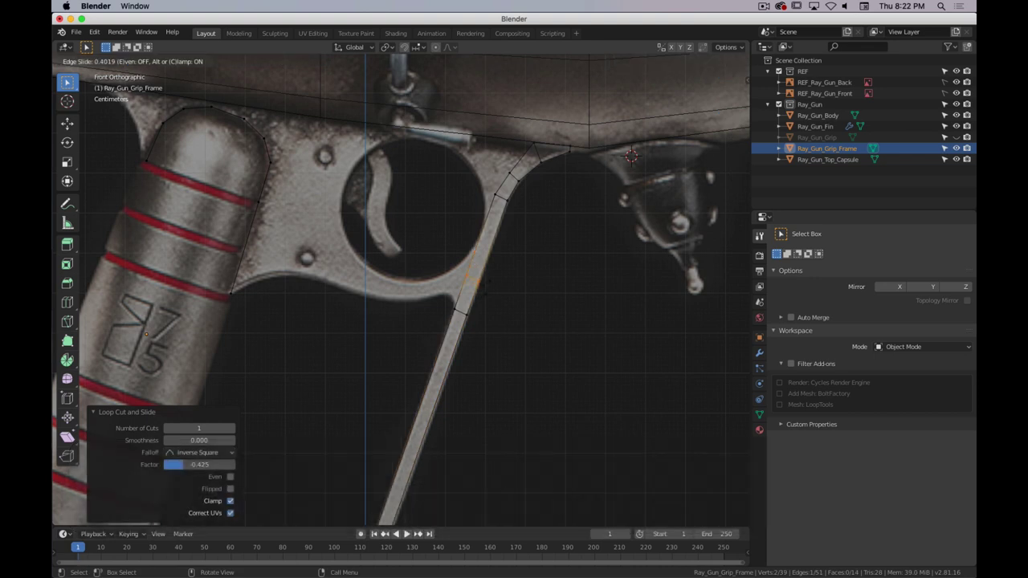
{"action": "left_click", "coordinate": [482, 286]}
- Inspect the grip frame in solid shading, hiding the REF collection and showing it again
{"action": "mouse_move", "coordinate": [317, 292]}
{"action": "middle_mouse_down", "text": "shift"}
{"action": "mouse_move", "coordinate": [393, 332]}
{"action": "mouse_move", "coordinate": [418, 331]}
{"action": "mouse_move", "coordinate": [482, 217]}
{"action": "mouse_move", "coordinate": [473, 202]}
{"action": "middle_mouse_up", "text": "shift"}
{"action": "key", "text": "shift+z"}
{"action": "scroll", "coordinate": [551, 226], "scroll_direction": "down", "scroll_amount": 5}
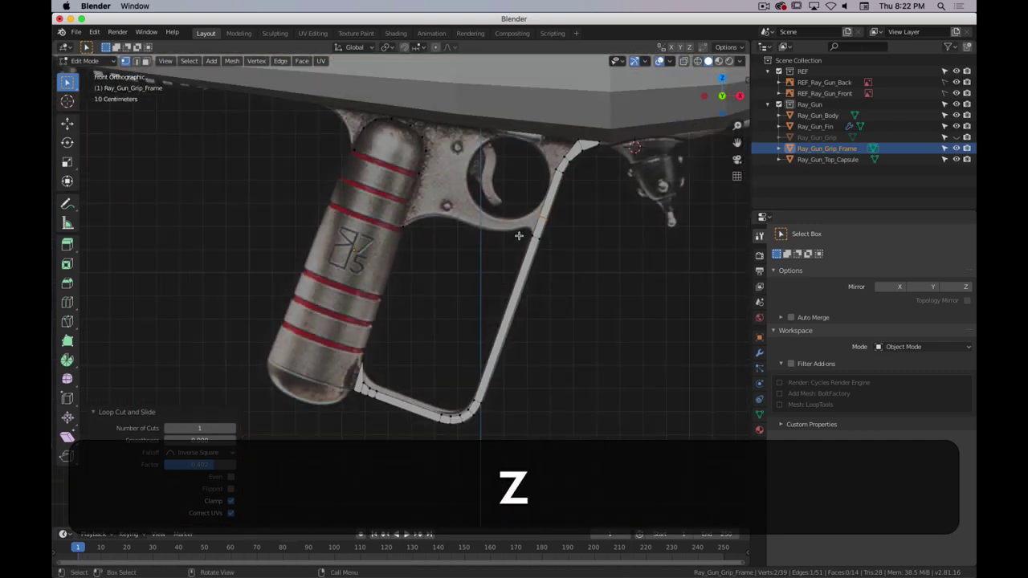
{"action": "scroll", "coordinate": [462, 231], "scroll_direction": "up", "scroll_amount": 3}
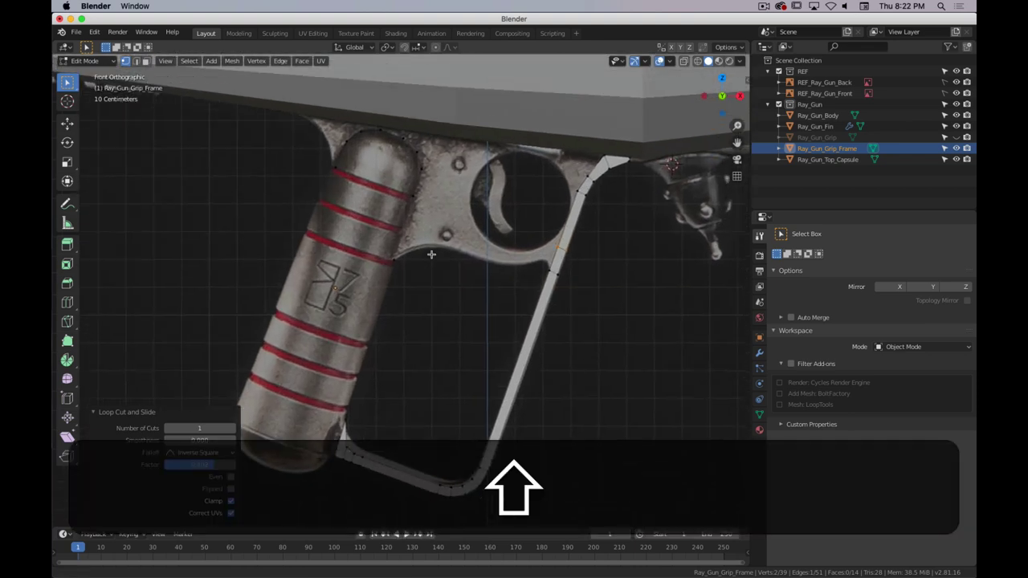
{"action": "left_click", "coordinate": [777, 71]}
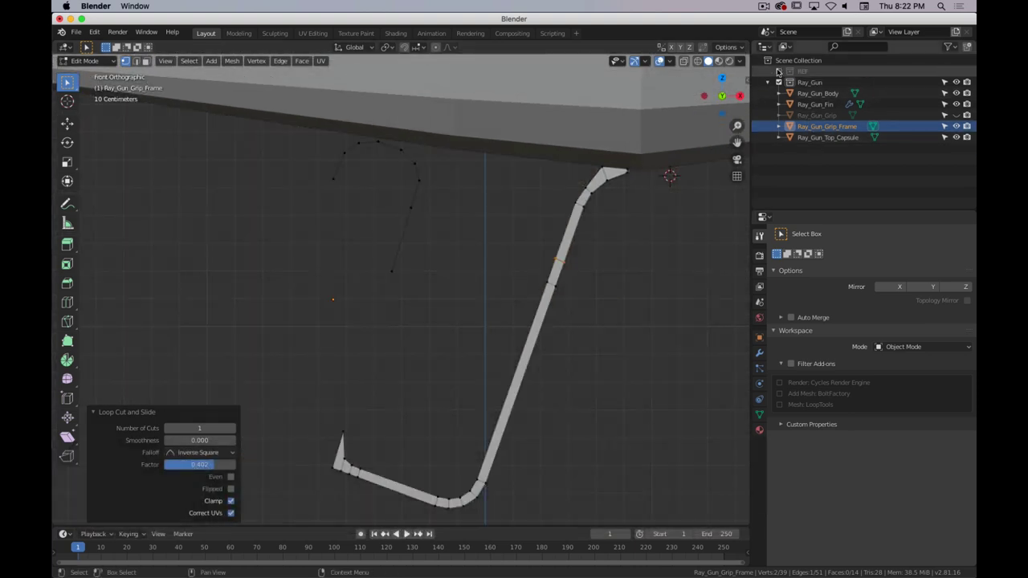
{"action": "left_click", "coordinate": [778, 71]}
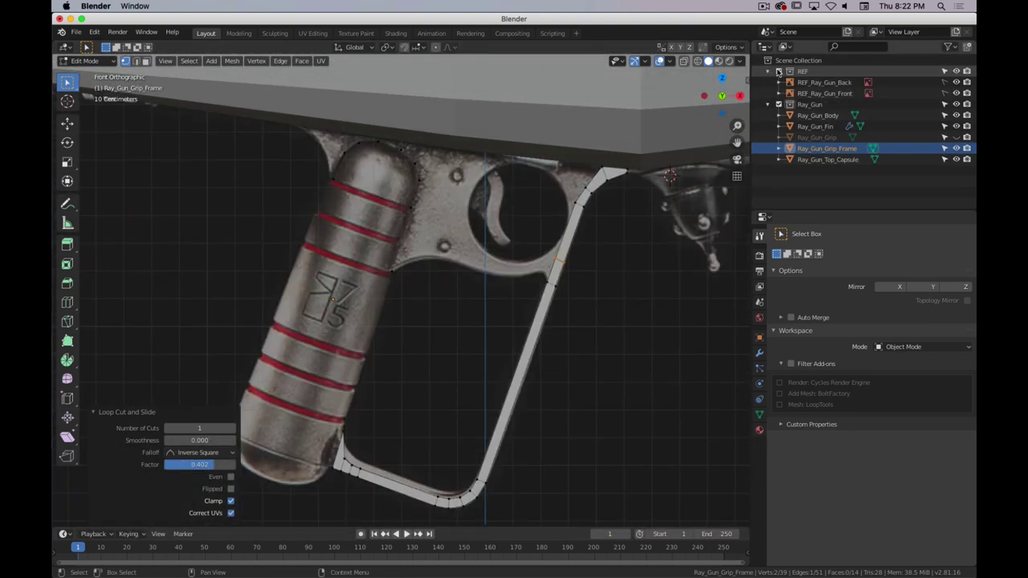
- Extrude the outline vertices around the grip's rounded top in place and scale the new edge chain to 1.275, forming a strip
{"action": "scroll", "coordinate": [339, 363], "scroll_direction": "up", "scroll_amount": 2}
{"action": "left_click_drag", "start_coordinate": [472, 366], "coordinate": [311, 152], "text": "shift"}
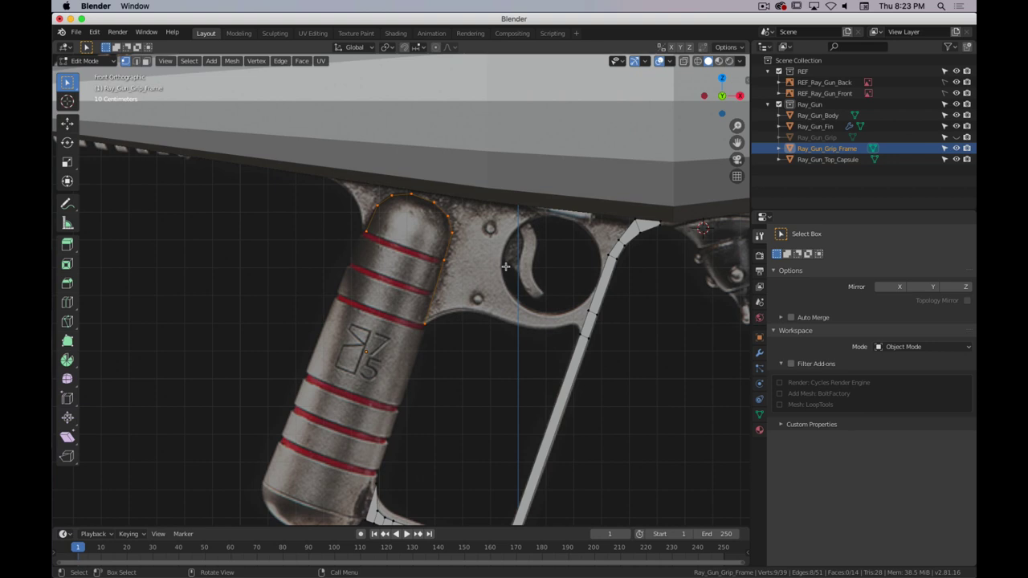
{"action": "key", "text": "e"}
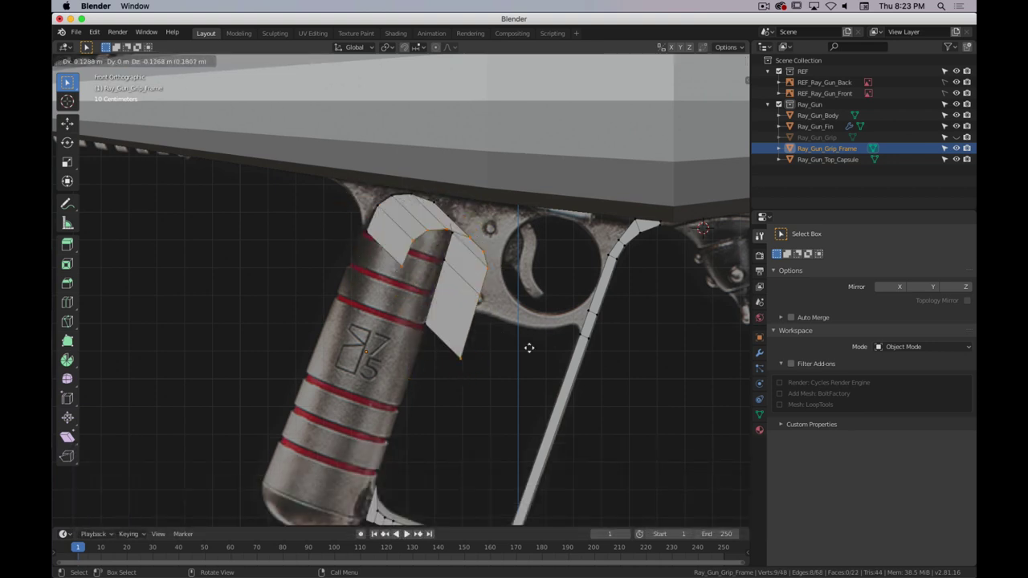
{"action": "right_click", "coordinate": [418, 263]}
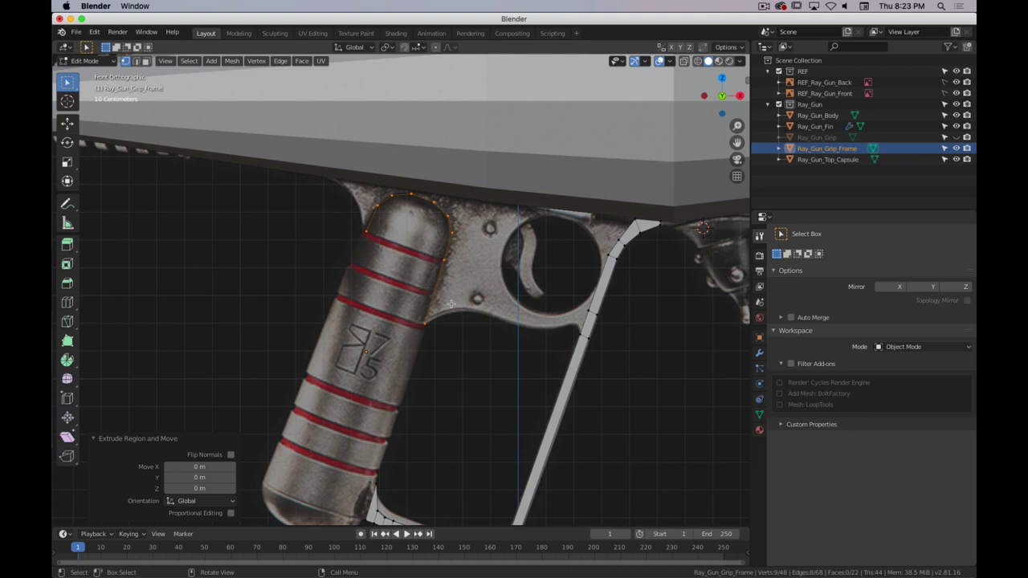
{"action": "key", "text": "s"}
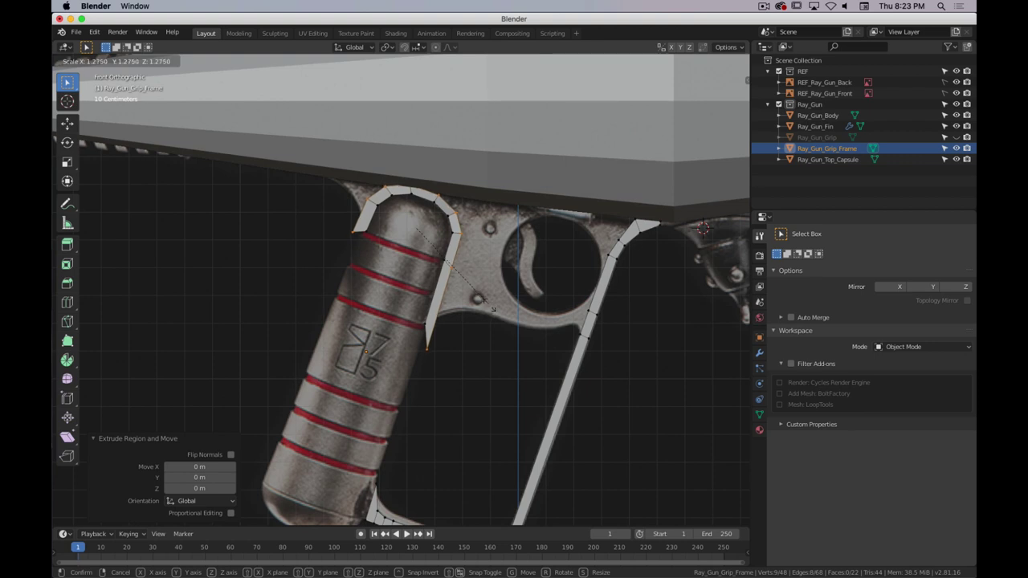
{"action": "left_click", "coordinate": [494, 310]}
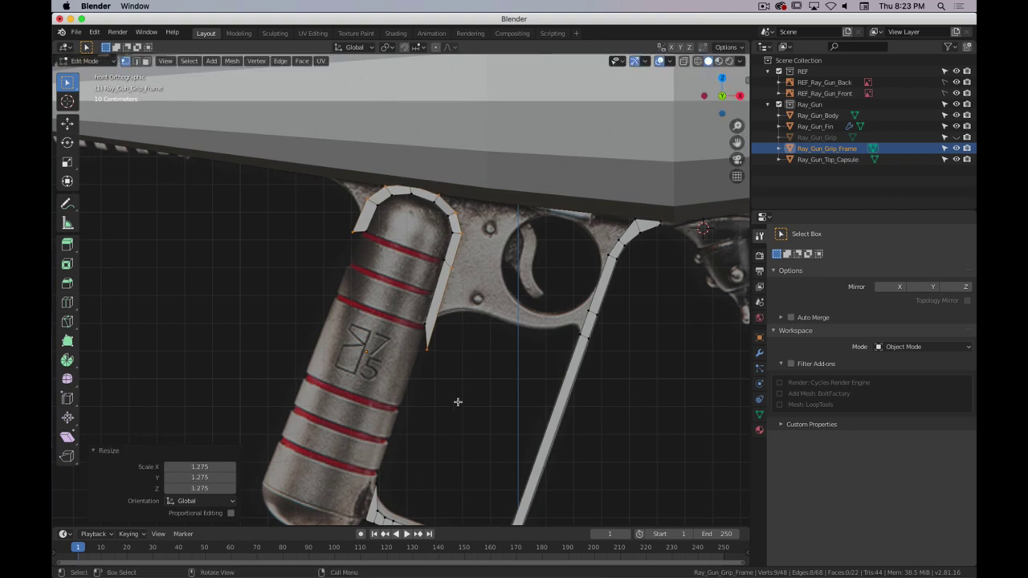
{"action": "scroll", "coordinate": [394, 368], "scroll_direction": "up", "scroll_amount": 3}
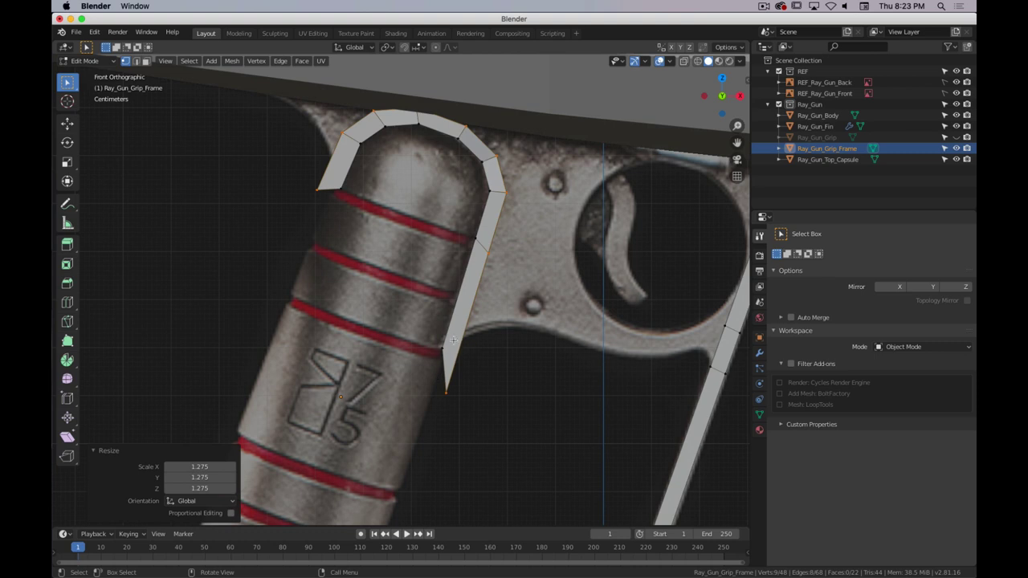
{"action": "key", "text": "alt+3"}
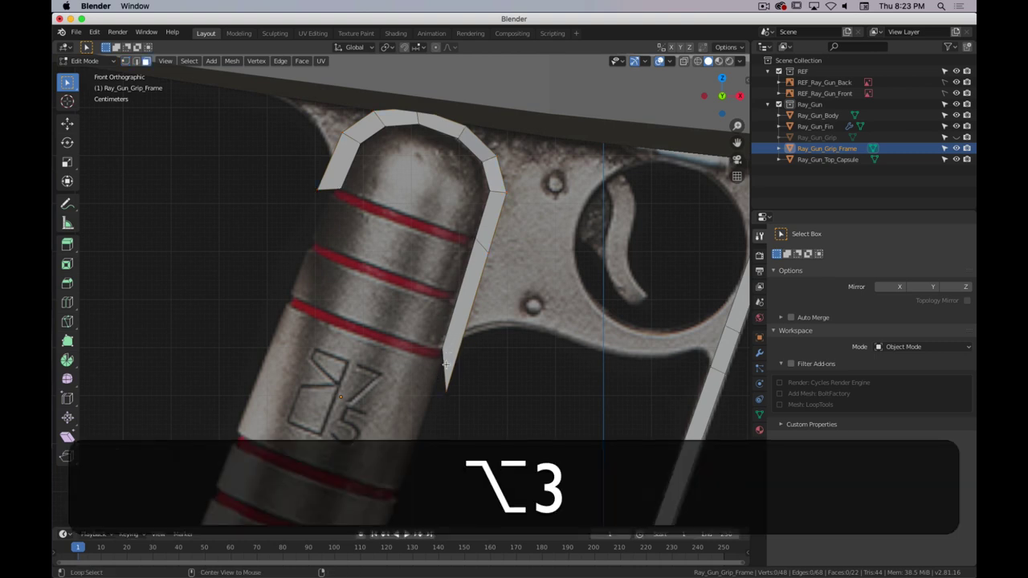
{"action": "left_click", "coordinate": [480, 243], "text": "alt"}
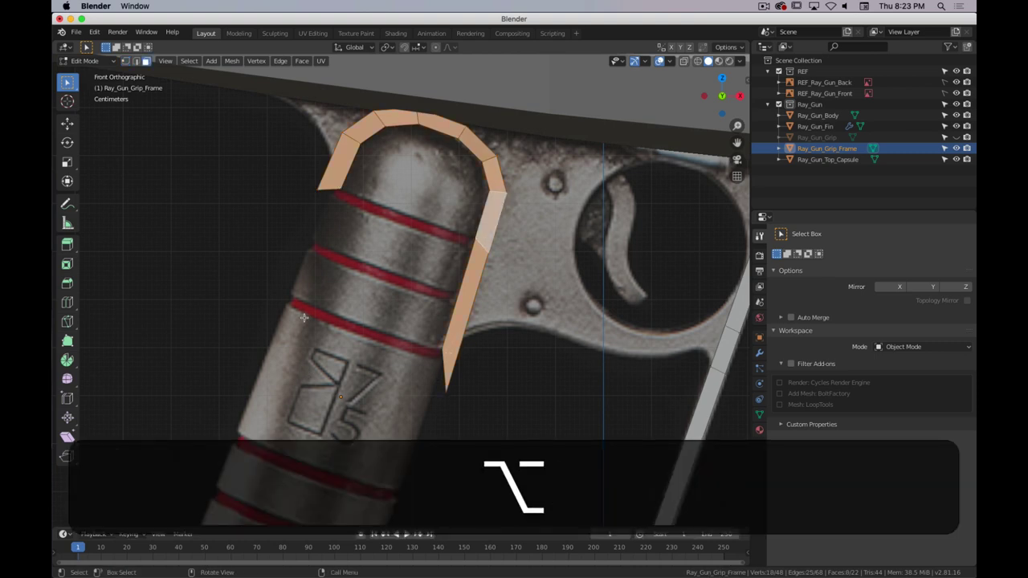
{"action": "key", "text": "i"}
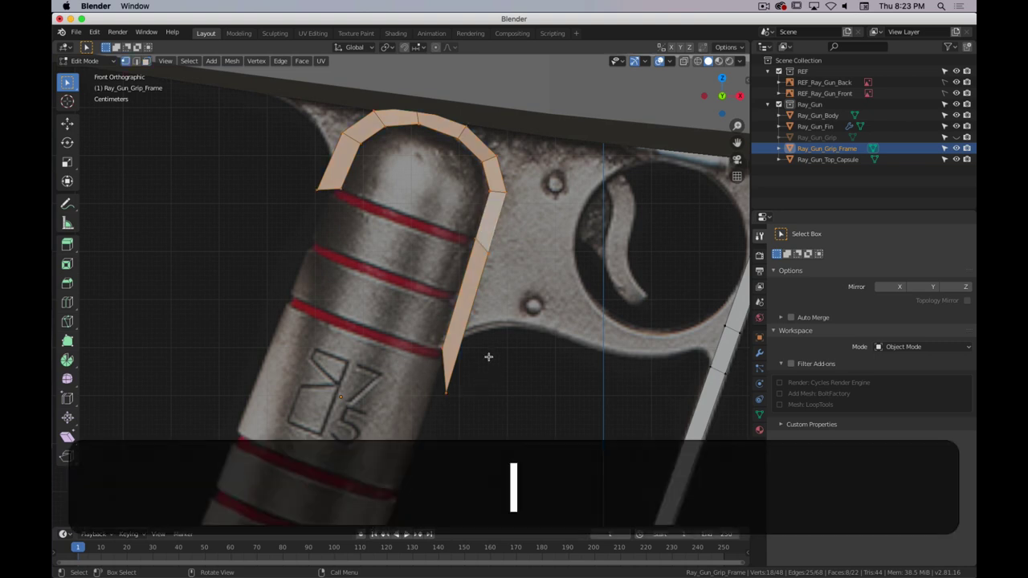
{"action": "key", "text": "super+period"}
- Move the strip's lower-end outer vertex about 0.043 m in X and 0.12 m in Z onto the trigger plate's lower edge
{"action": "left_click_drag", "start_coordinate": [474, 350], "coordinate": [449, 401]}
{"action": "scroll", "coordinate": [466, 378], "scroll_direction": "down", "scroll_amount": 2}
{"action": "scroll", "coordinate": [498, 371], "scroll_direction": "up", "scroll_amount": 3}
{"action": "key", "text": "z"}
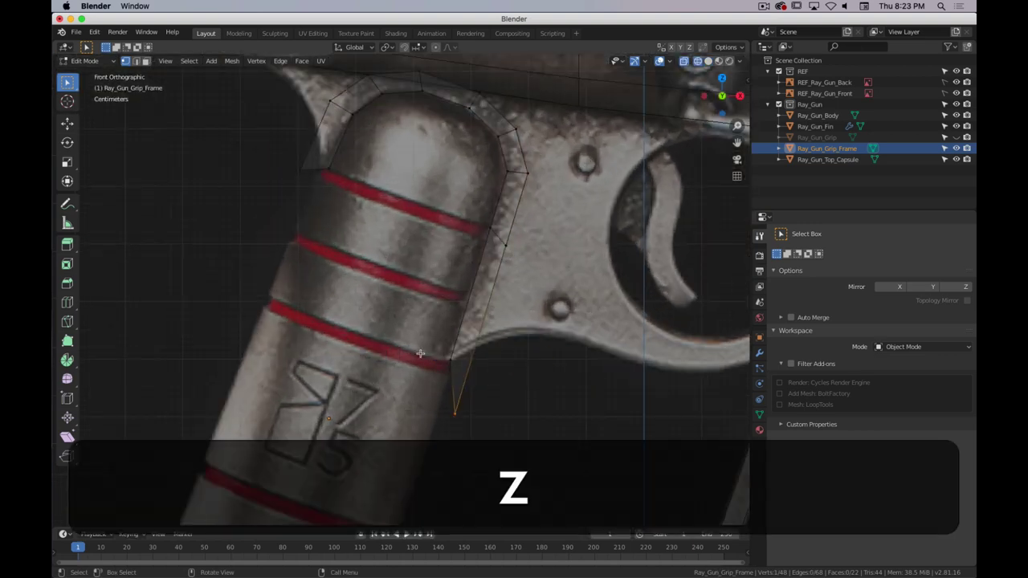
{"action": "middle_click_drag", "start_coordinate": [424, 353], "coordinate": [510, 287], "text": "shift"}
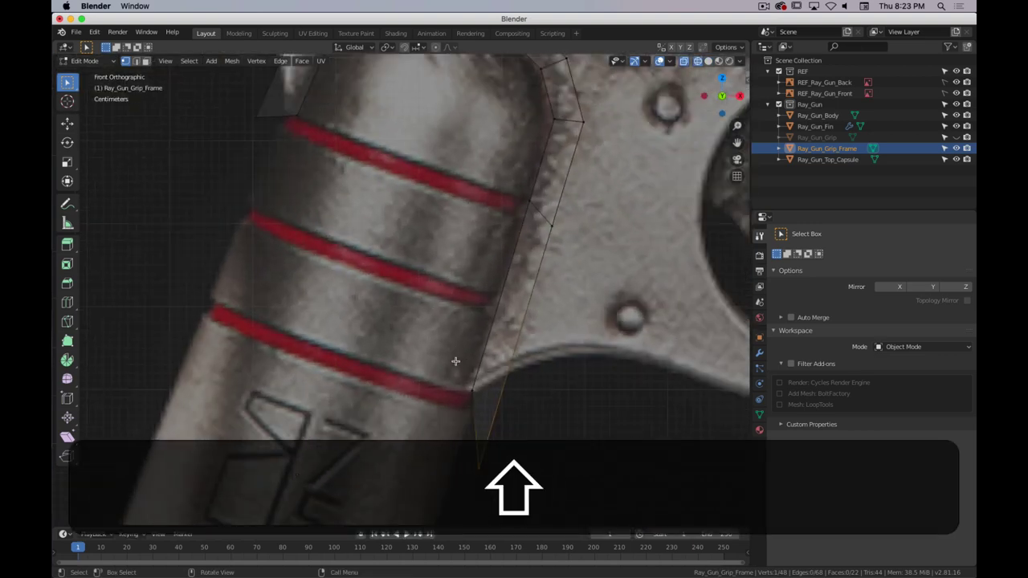
{"action": "scroll", "coordinate": [448, 341], "scroll_direction": "up", "scroll_amount": 2}
{"action": "middle_click_drag", "start_coordinate": [421, 322], "coordinate": [440, 297], "text": "shift"}
{"action": "key", "text": "g"}
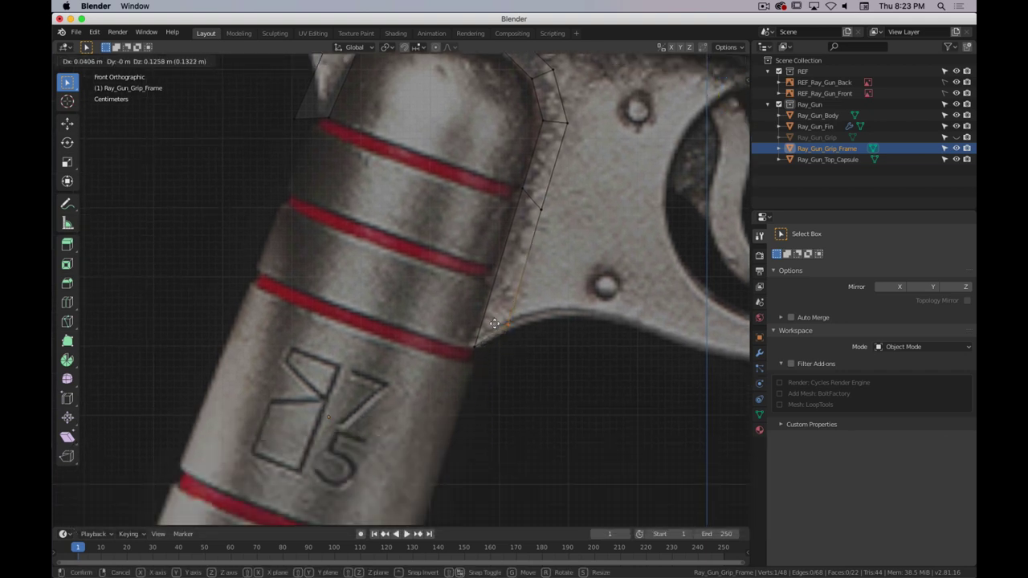
{"action": "left_click", "coordinate": [496, 325]}
- Move the strip's rear lower-end outer vertex about 0.031 m in X and 0.07 m in Z onto the frame's curved rear edge
{"action": "middle_click_drag", "start_coordinate": [420, 104], "coordinate": [460, 228], "text": "shift"}
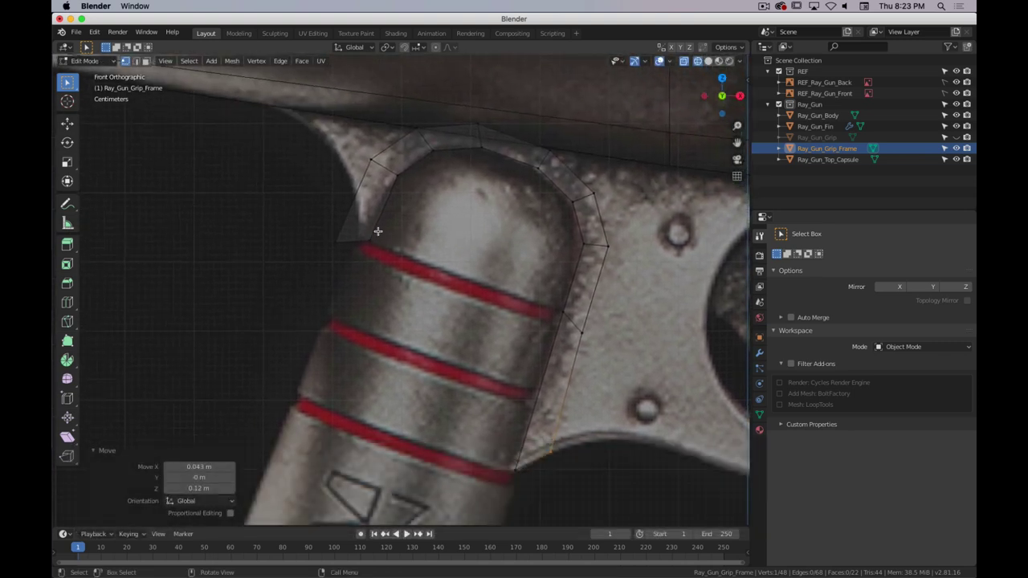
{"action": "left_click_drag", "start_coordinate": [351, 224], "coordinate": [324, 257]}
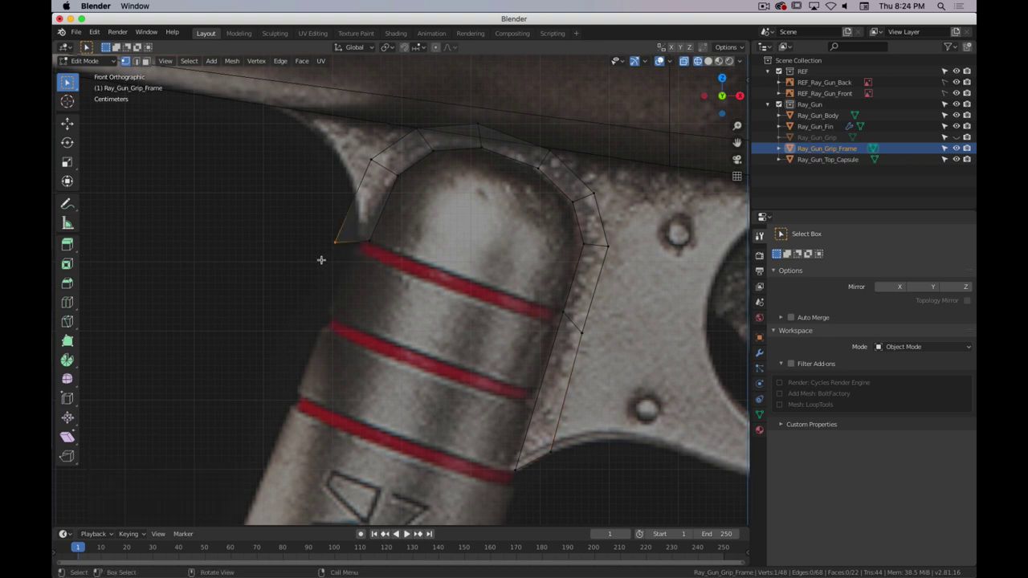
{"action": "key", "text": "g"}
{"action": "left_click", "coordinate": [344, 193]}
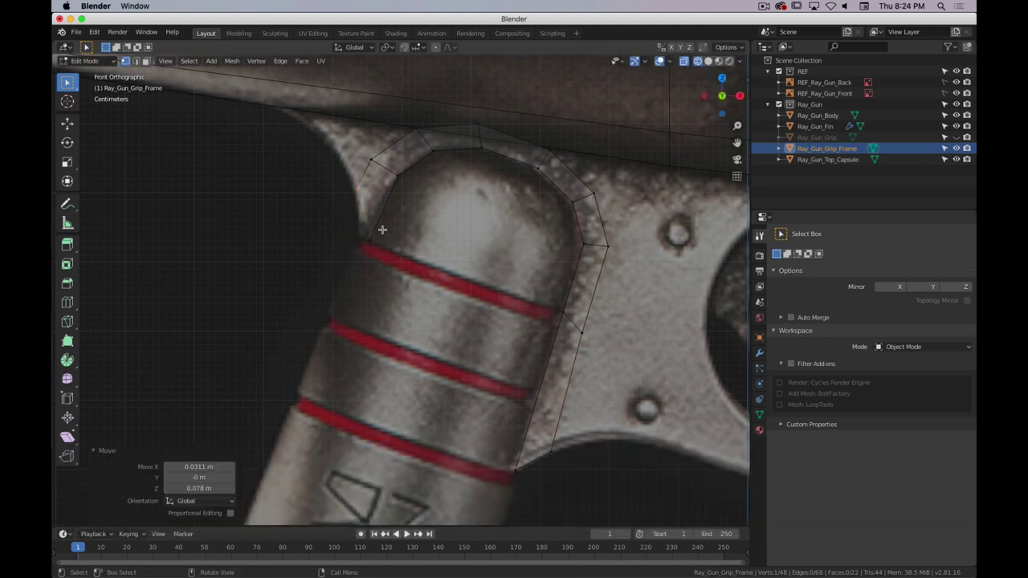
{"action": "key", "text": "g"}
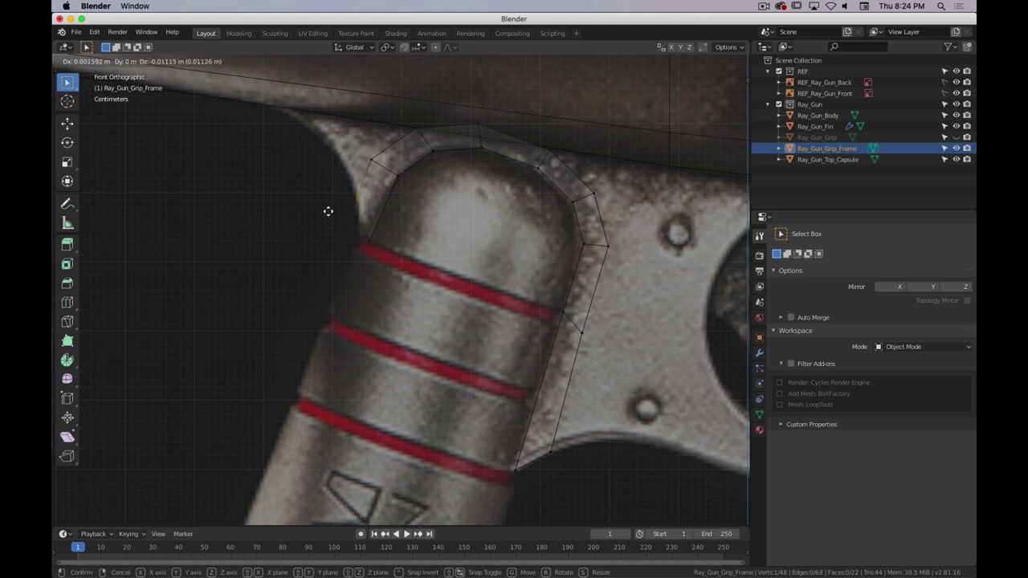
{"action": "left_click", "coordinate": [329, 207]}
- Nudge the strip's outer vertices over the grip's rounded top by about 0.01 m each toward the gun body's lower edge
{"action": "key", "text": "g"}
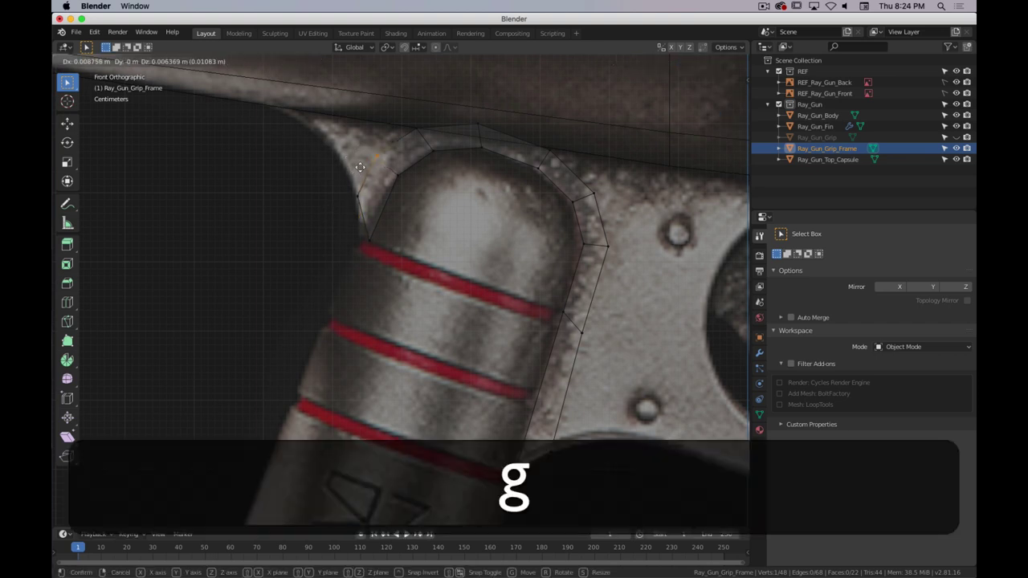
{"action": "left_click", "coordinate": [360, 167]}
{"action": "left_click", "coordinate": [480, 127]}
{"action": "key", "text": "g"}
{"action": "left_click", "coordinate": [463, 138]}
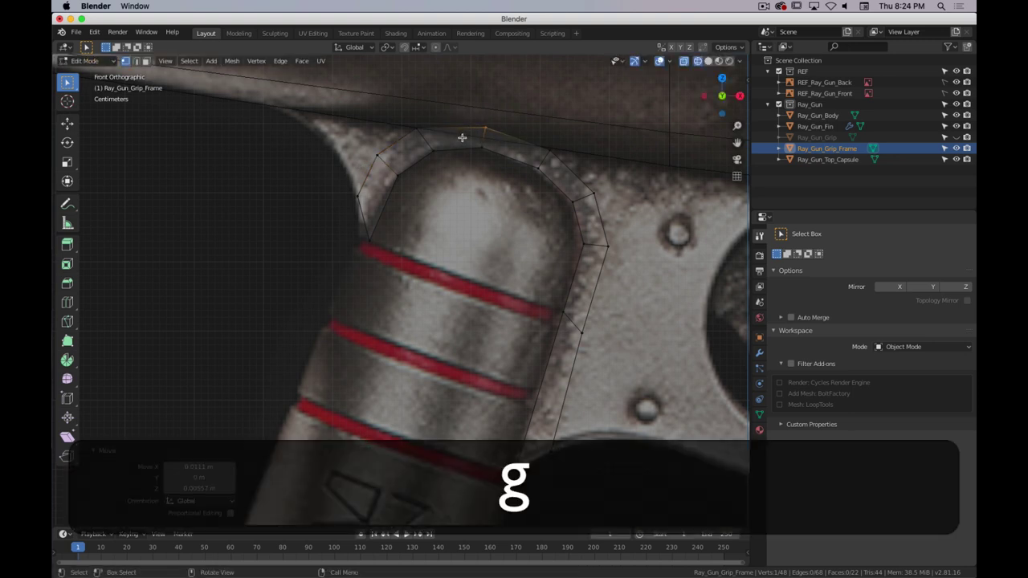
{"action": "left_click", "coordinate": [551, 145]}
{"action": "key", "text": "g"}
{"action": "left_click", "coordinate": [542, 154]}
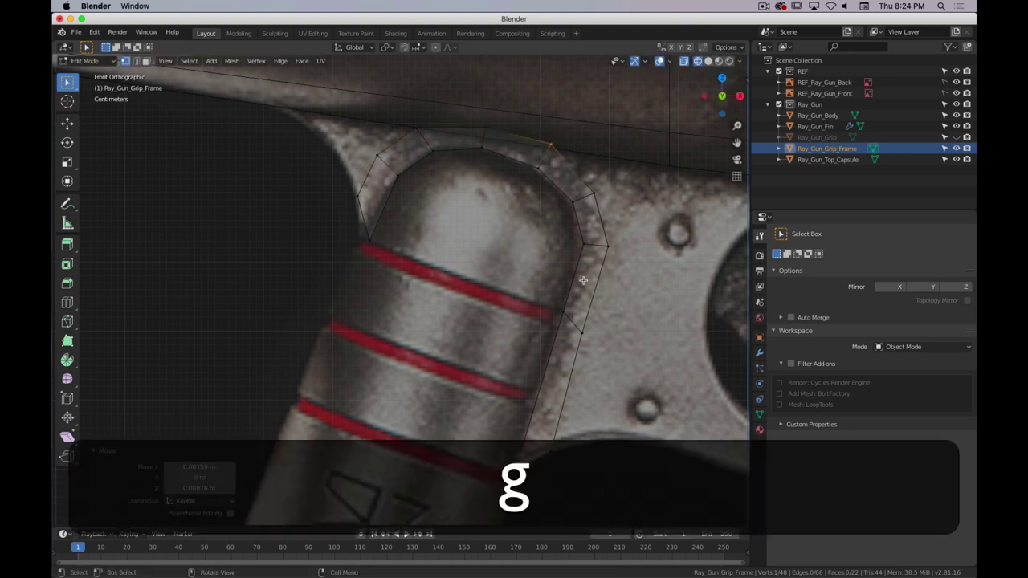
- Move the outer vertex midway down the strip's front side outward by about 0.029 m in X and 0.017 m in Z, fine-tuning its position
{"action": "middle_click_drag", "start_coordinate": [431, 299], "coordinate": [300, 257], "text": "shift"}
{"action": "left_click_drag", "start_coordinate": [478, 267], "coordinate": [440, 313], "text": "shift"}
{"action": "key", "text": "g"}
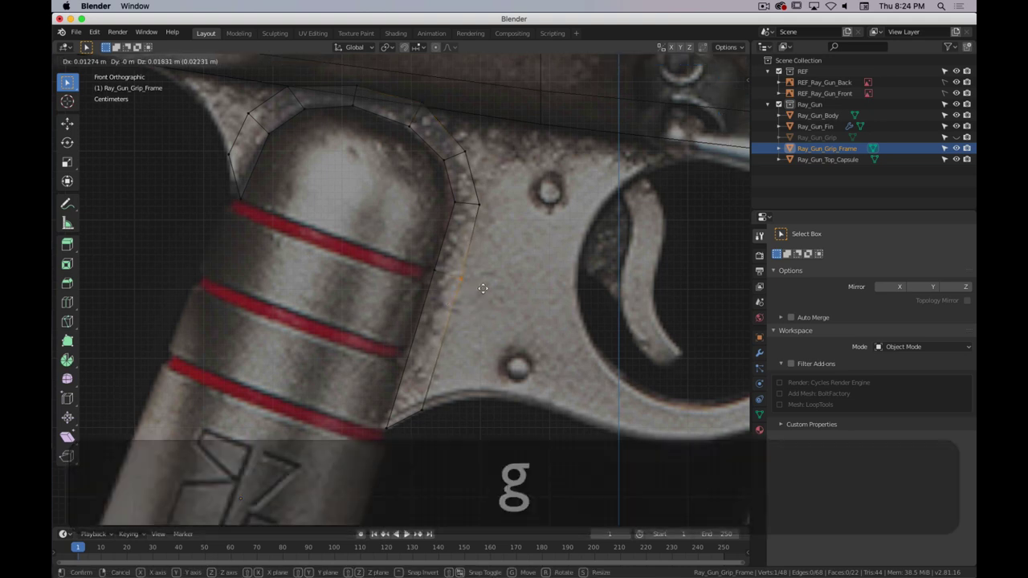
{"action": "left_click", "coordinate": [493, 290]}
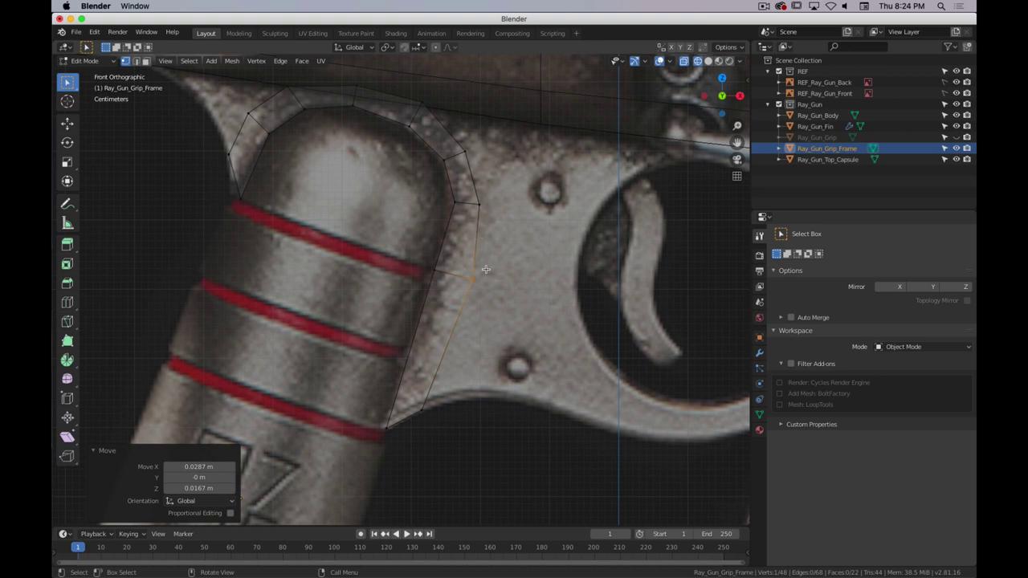
{"action": "key", "text": "g"}
{"action": "left_click", "coordinate": [461, 301]}
- Shift the outer vertices around the strip's front shoulder slightly outward to even its width, the uppermost by about 0.007 m in X and 0.003 m in Z
{"action": "left_click_drag", "start_coordinate": [498, 179], "coordinate": [468, 221]}
{"action": "key", "text": "g"}
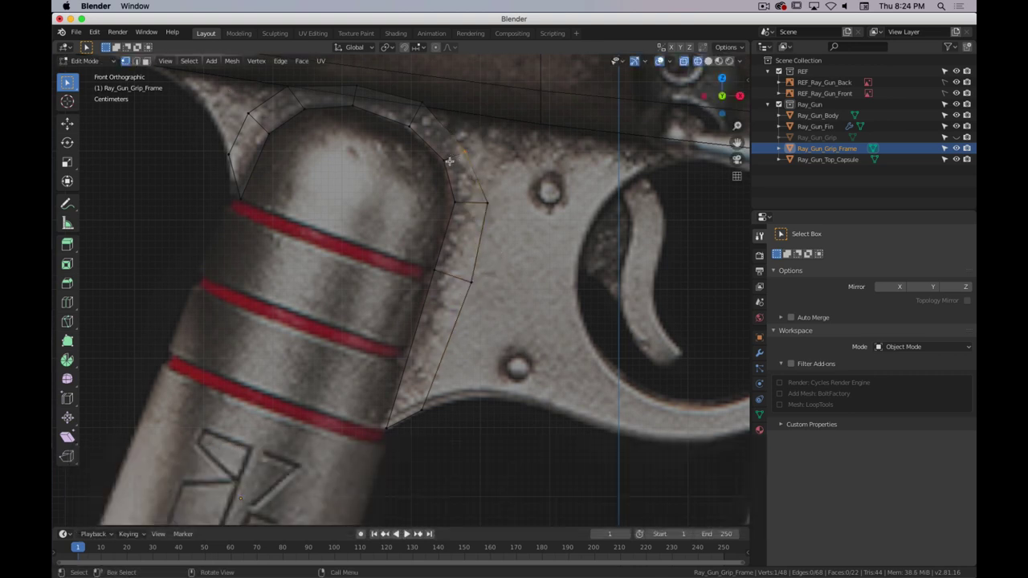
{"action": "left_click", "coordinate": [452, 130]}
{"action": "left_click_drag", "start_coordinate": [439, 94], "coordinate": [396, 117]}
{"action": "key", "text": "g"}
{"action": "left_click", "coordinate": [401, 111]}
- Extrude the strip's two upper rear outer edges about -0.049 m in X and 0.053 m in Z toward the frame's rear spur
{"action": "middle_click_drag", "start_coordinate": [450, 265], "coordinate": [253, 298], "text": "shift"}
{"action": "scroll", "coordinate": [254, 298], "scroll_direction": "up", "scroll_amount": 5, "text": "shift"}
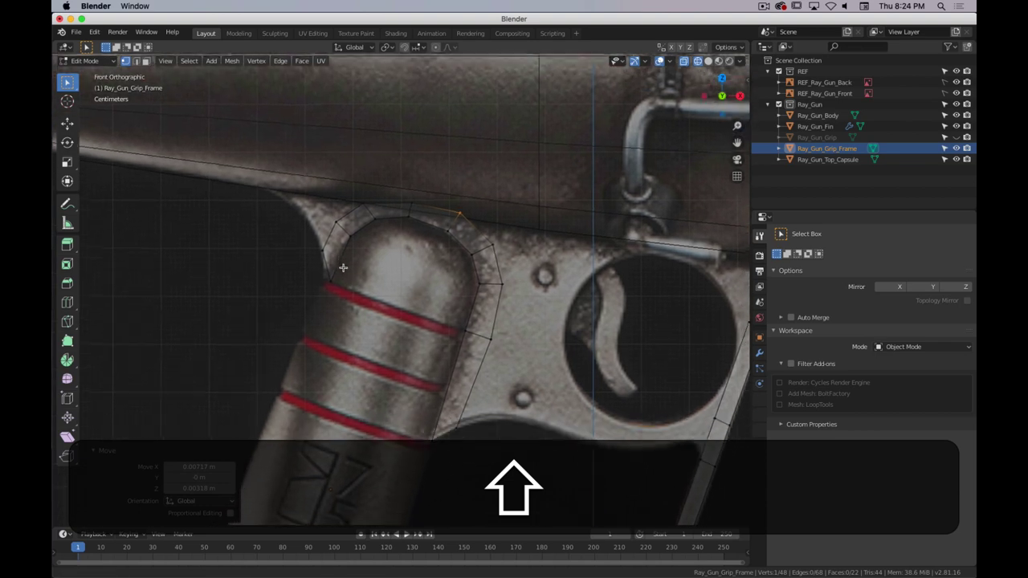
{"action": "scroll", "coordinate": [344, 274], "scroll_direction": "up", "scroll_amount": 1, "text": "shift"}
{"action": "scroll", "coordinate": [345, 224], "scroll_direction": "up", "scroll_amount": 4}
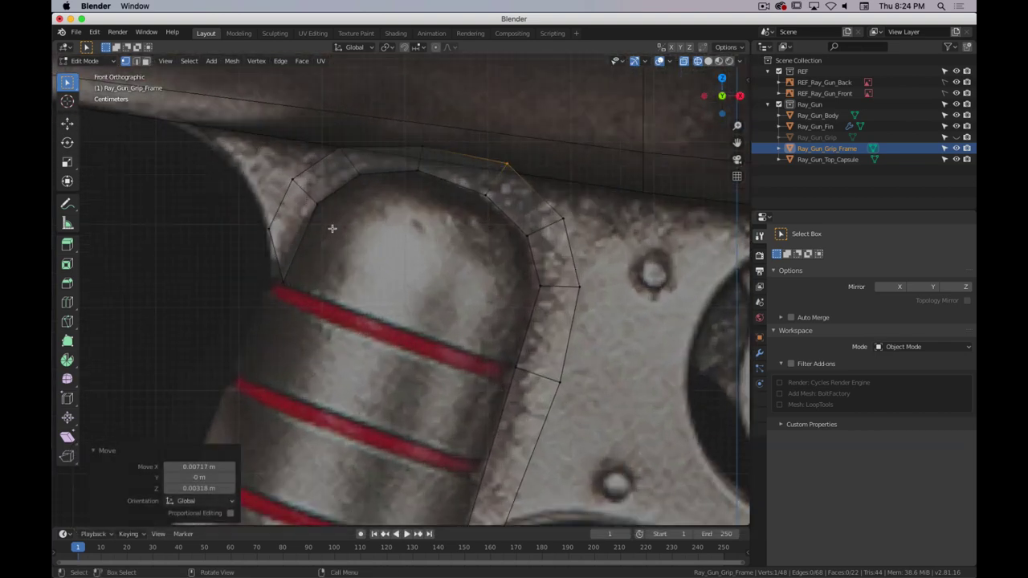
{"action": "left_click", "coordinate": [365, 231]}
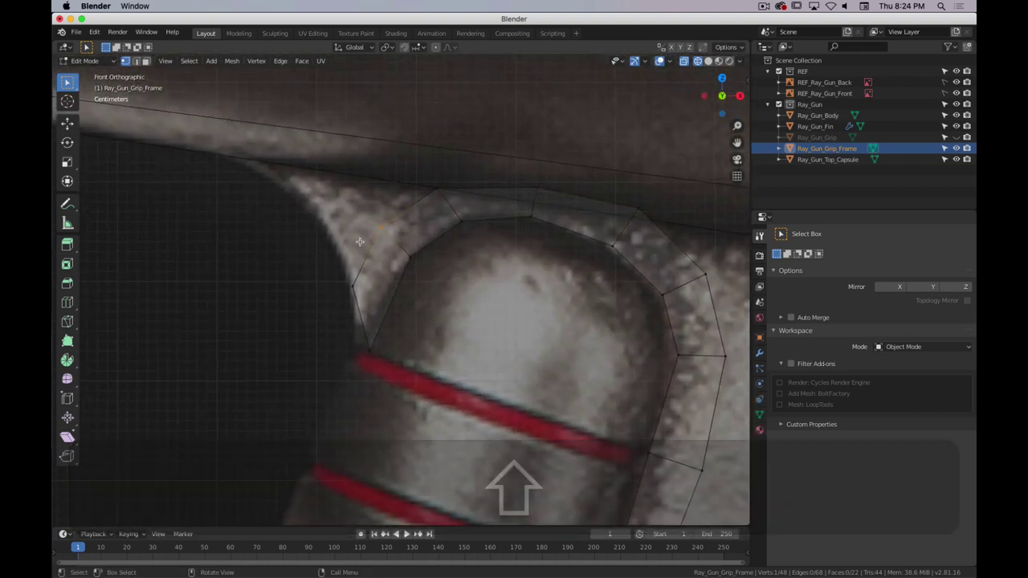
{"action": "scroll", "coordinate": [366, 239], "scroll_direction": "up", "scroll_amount": 2}
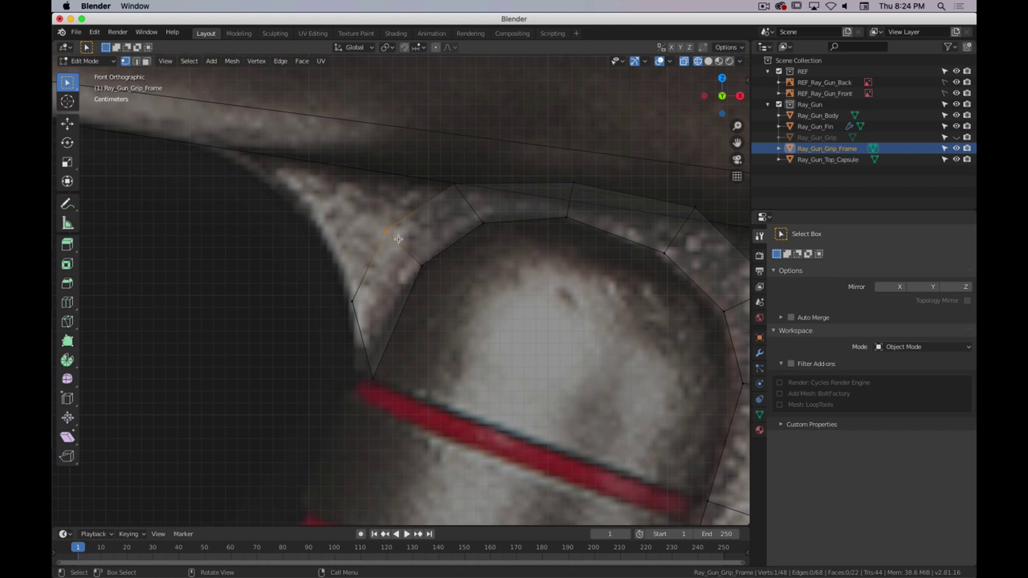
{"action": "key", "text": "2"}
{"action": "left_click", "coordinate": [423, 208]}
{"action": "left_click", "coordinate": [379, 259], "text": "shift"}
{"action": "key", "text": "e"}
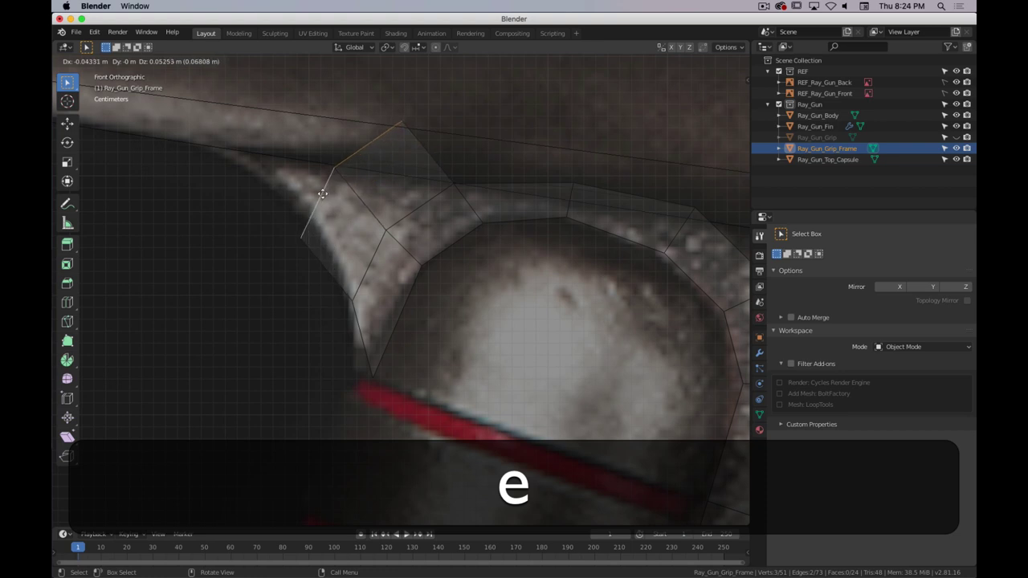
{"action": "left_click", "coordinate": [315, 194]}
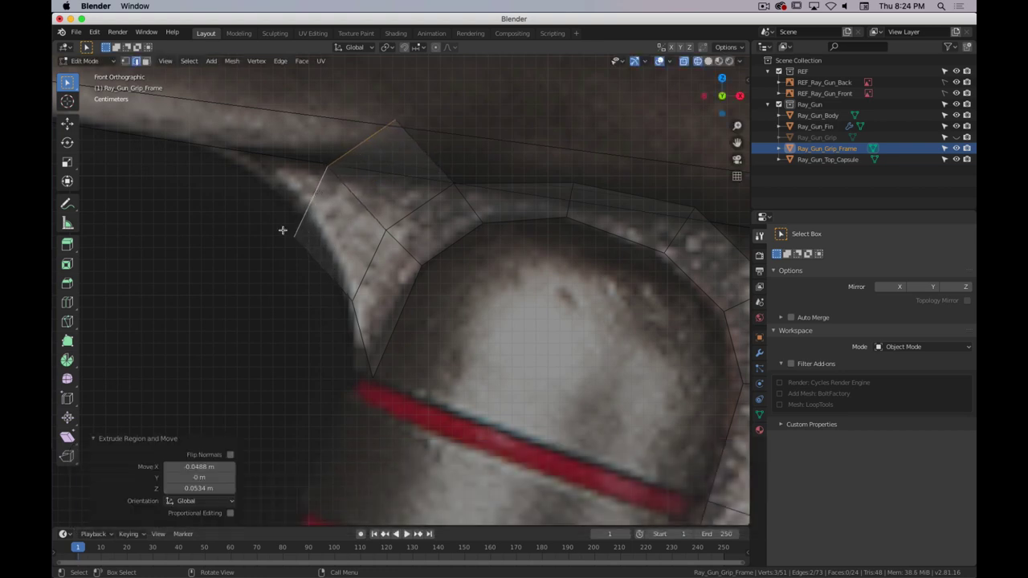
- Move the extruded edge's lower corner vertex about 0.007 m in X and 0.024 m in Z onto the spur's curved outline
{"action": "key", "text": "1"}
{"action": "left_click", "coordinate": [293, 238]}
{"action": "key", "text": "g"}
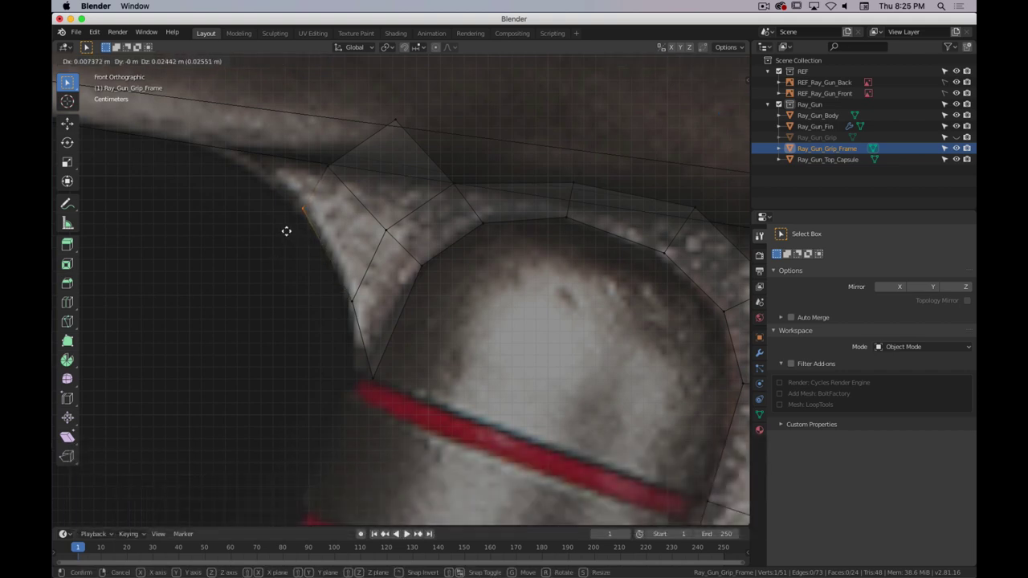
{"action": "left_click", "coordinate": [287, 229]}
- Bring the extruded edge's upper vertex down onto the gun body's lower edge and place the middle vertex inside the spur
{"action": "left_click_drag", "start_coordinate": [418, 118], "coordinate": [341, 153]}
{"action": "key", "text": "g"}
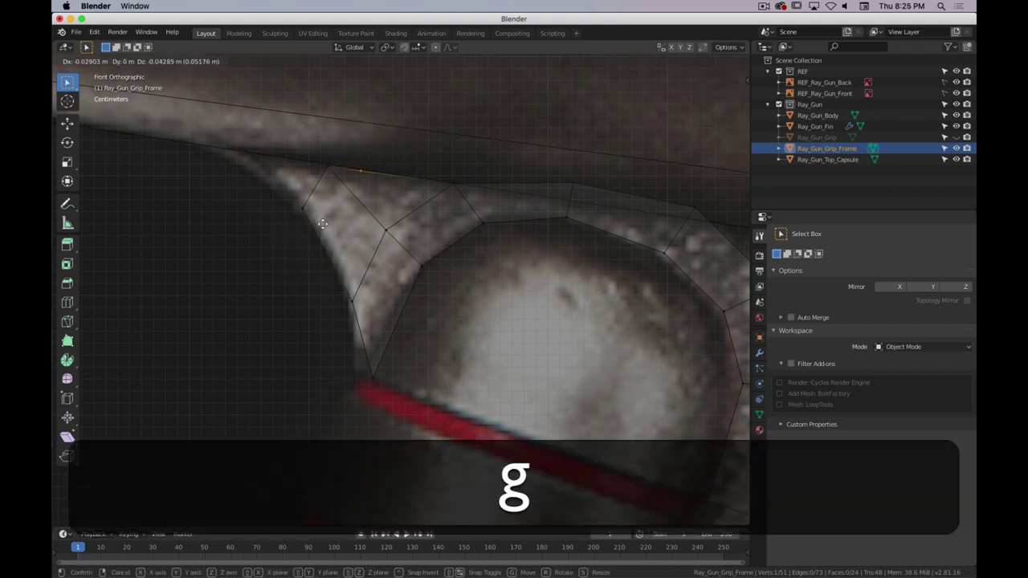
{"action": "left_click", "coordinate": [327, 144]}
{"action": "key", "text": "g"}
{"action": "left_click", "coordinate": [312, 212]}
{"action": "left_click", "coordinate": [300, 179]}
{"action": "key", "text": "g"}
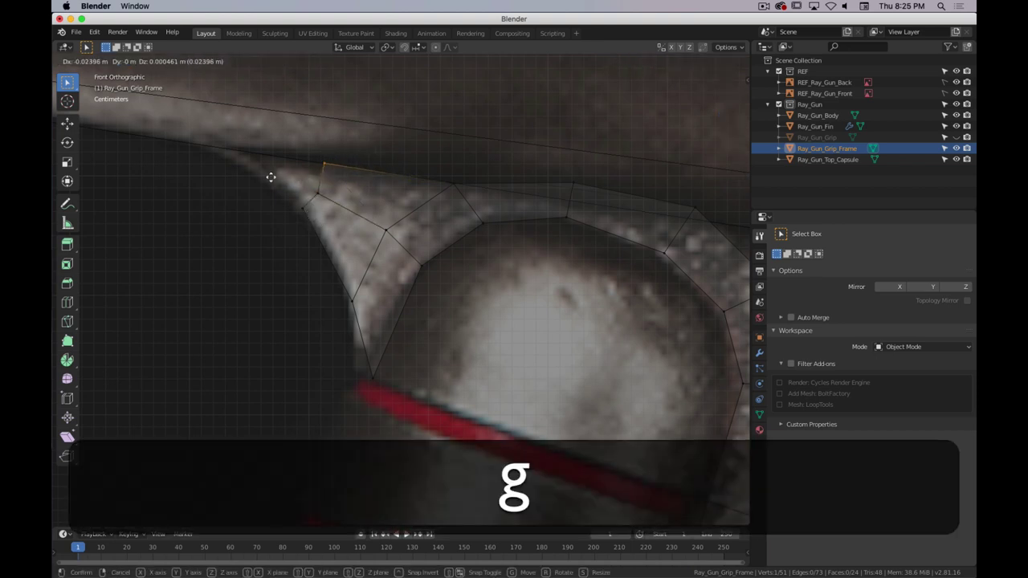
{"action": "left_click", "coordinate": [276, 180]}
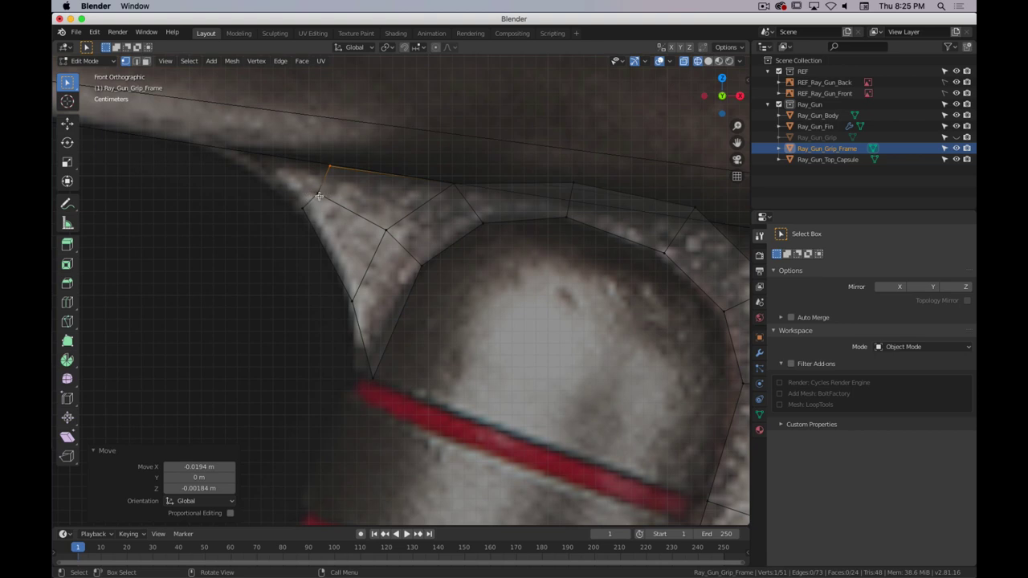
- Fine-tune the spur's lower corner vertex by about -0.007 m in X and 0.006 m in Z, and shift the upper one rearward along the body edge
{"action": "left_click", "coordinate": [287, 213]}
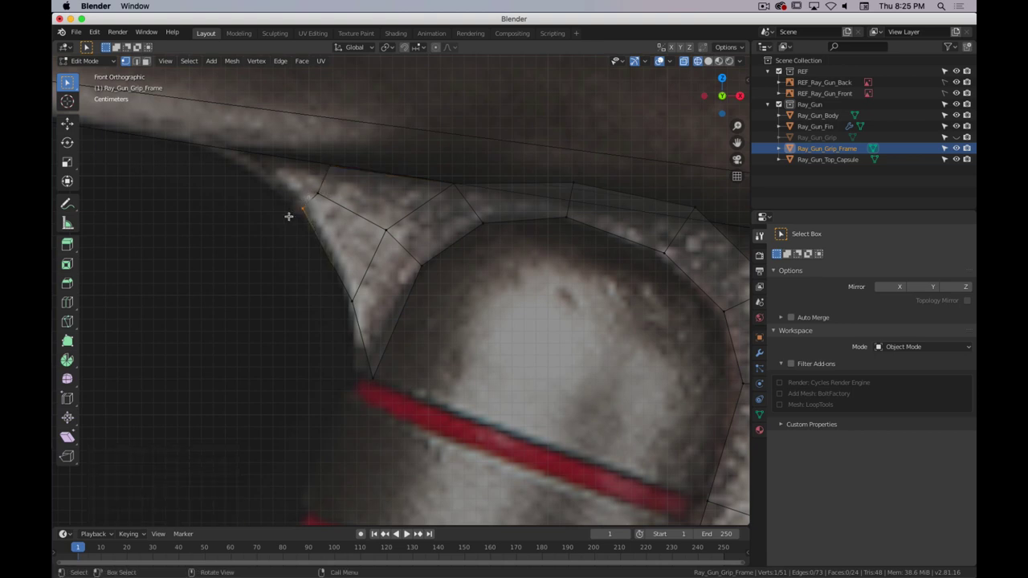
{"action": "key", "text": "g"}
{"action": "left_click", "coordinate": [292, 204]}
{"action": "left_click", "coordinate": [327, 167]}
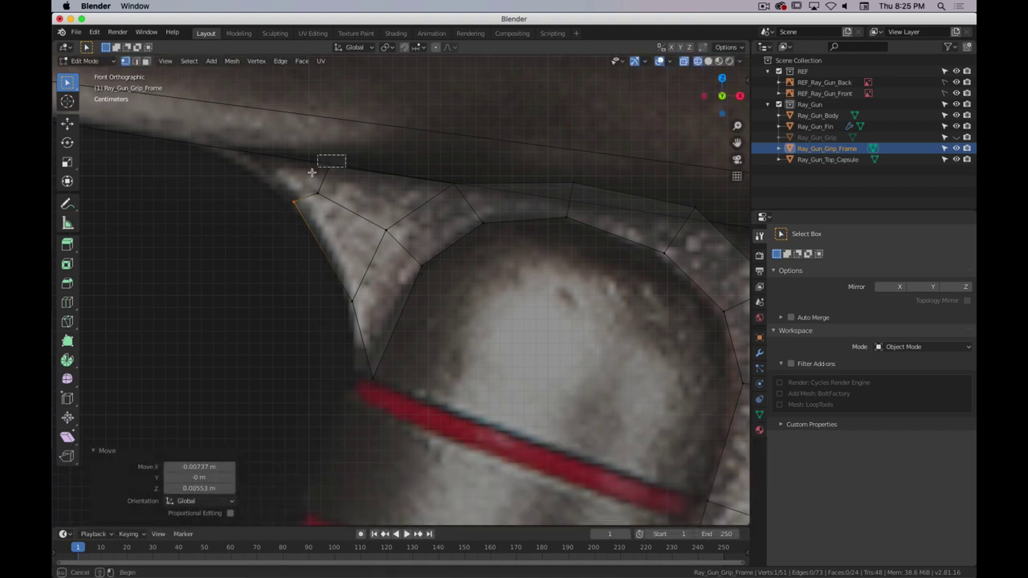
{"action": "key", "text": "g"}
{"action": "left_click", "coordinate": [312, 177]}
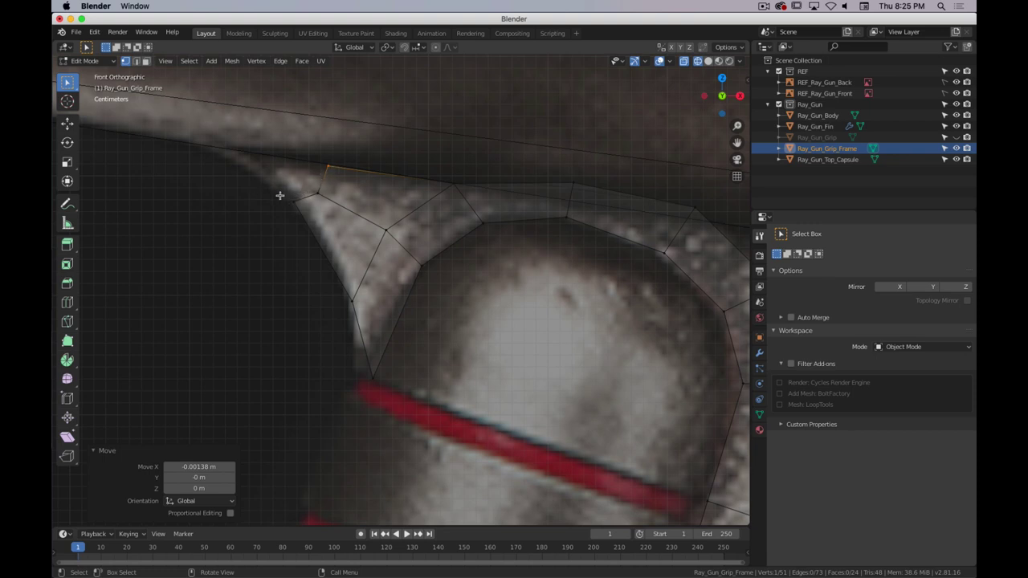
{"action": "key", "text": "g"}
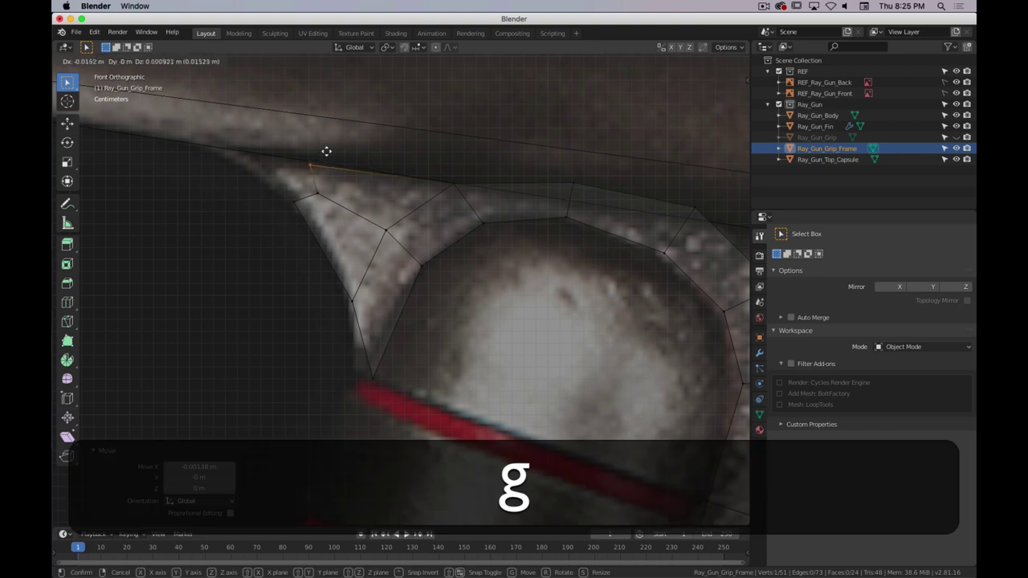
{"action": "left_click", "coordinate": [331, 152]}
{"action": "middle_click_drag", "start_coordinate": [243, 159], "coordinate": [391, 214], "text": "shift"}
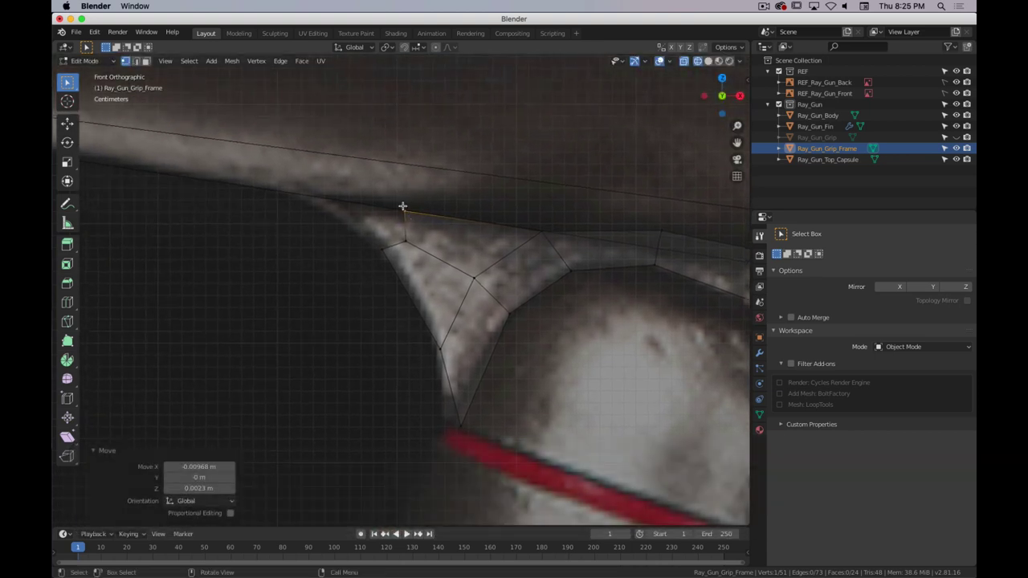
{"action": "key", "text": "e"}
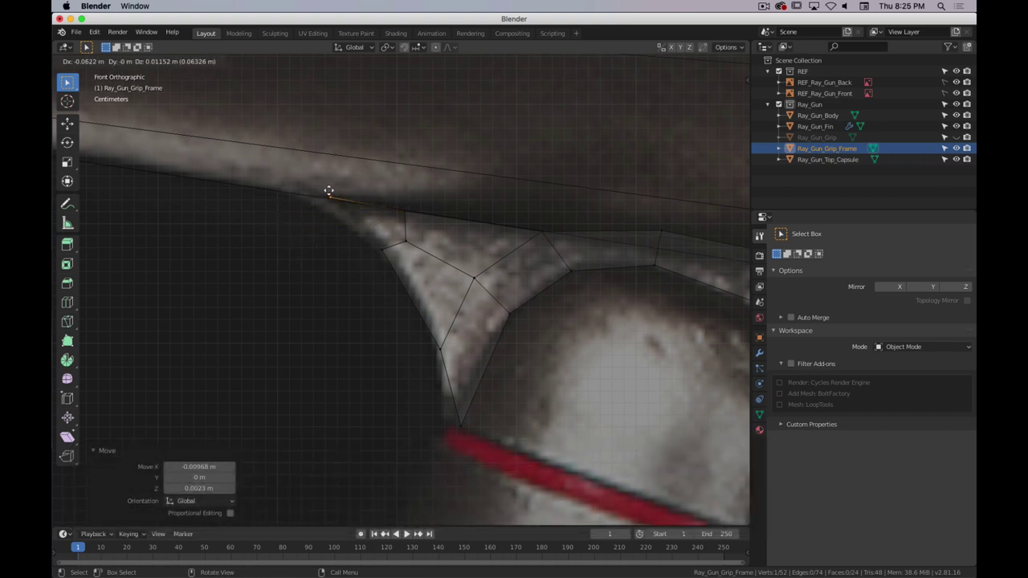
{"action": "left_click", "coordinate": [328, 192]}
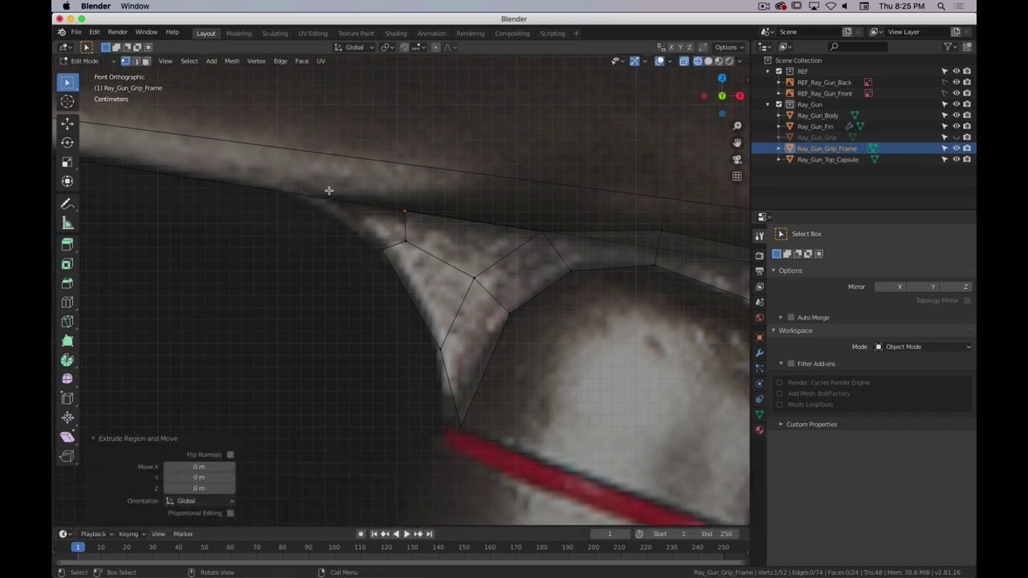
{"action": "key", "text": "ctrl+z"}
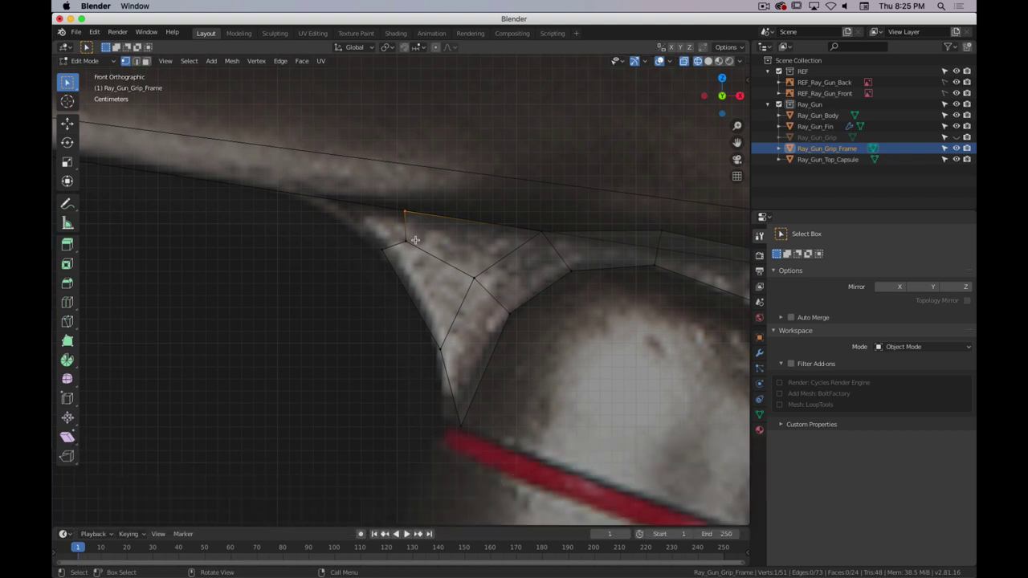
- Nudge the extruded edge's middle vertex about -0.007 m in X and 0.006 m in Z toward the spur's tip
{"action": "key", "text": "g"}
{"action": "left_click", "coordinate": [398, 250]}
{"action": "key", "text": "g"}
{"action": "left_click", "coordinate": [396, 239]}
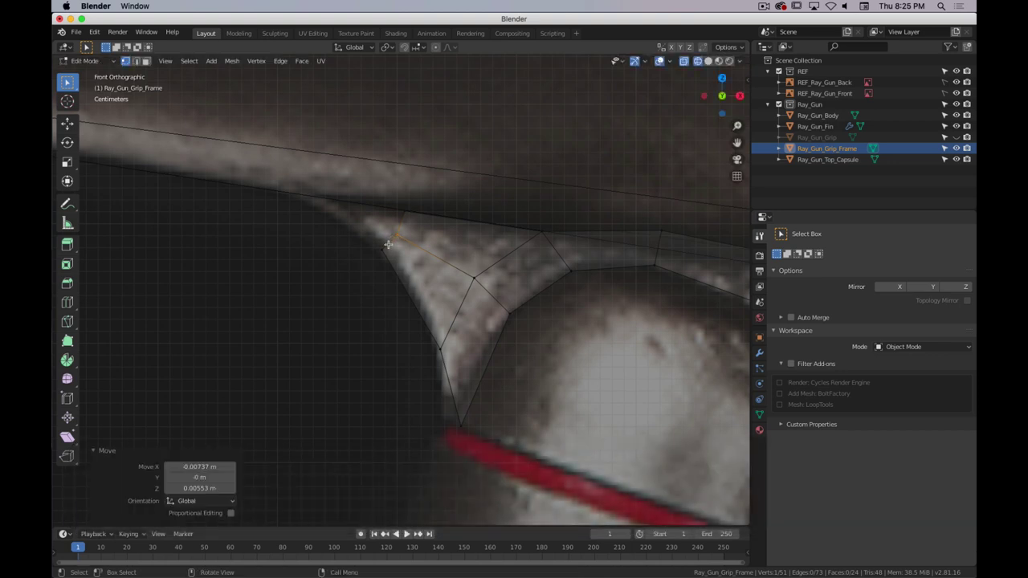
- Move the strip's rear outer vertex about -0.057 m in Z to just above the first red ring, and slide the spur's corner vertex down its curved outline
{"action": "key", "text": "super+period"}
{"action": "left_click", "coordinate": [423, 335]}
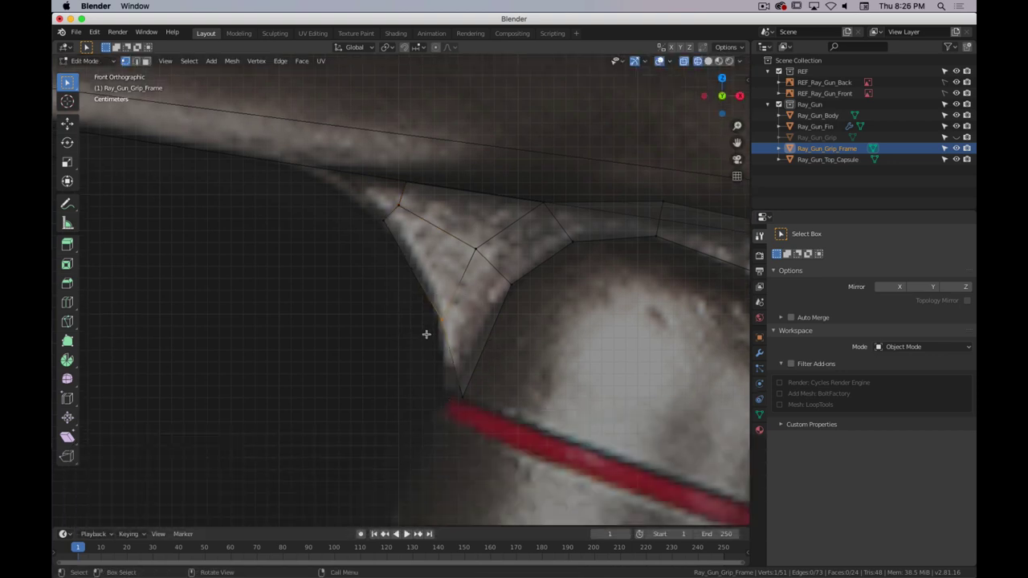
{"action": "key", "text": "g"}
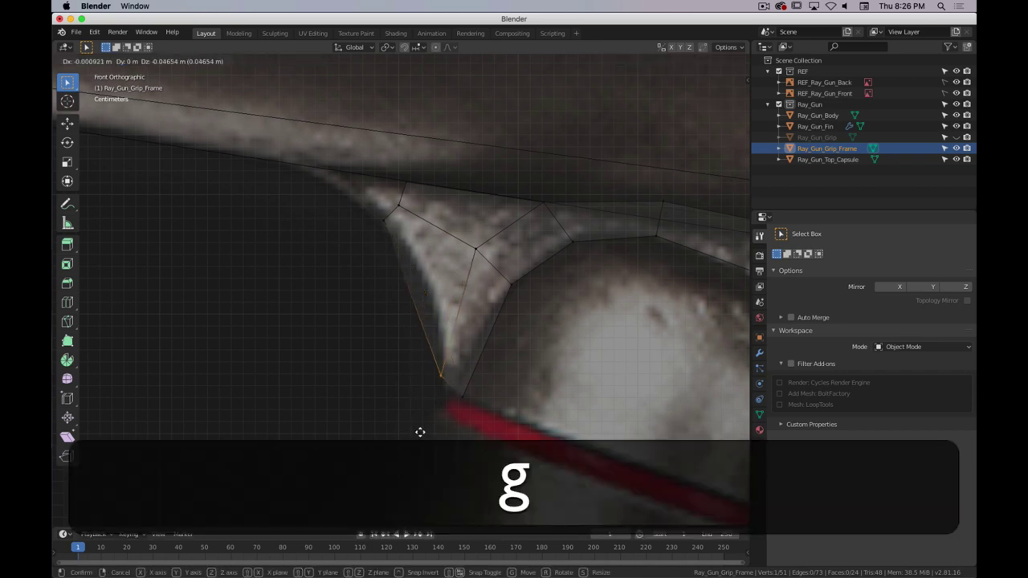
{"action": "left_click", "coordinate": [452, 380]}
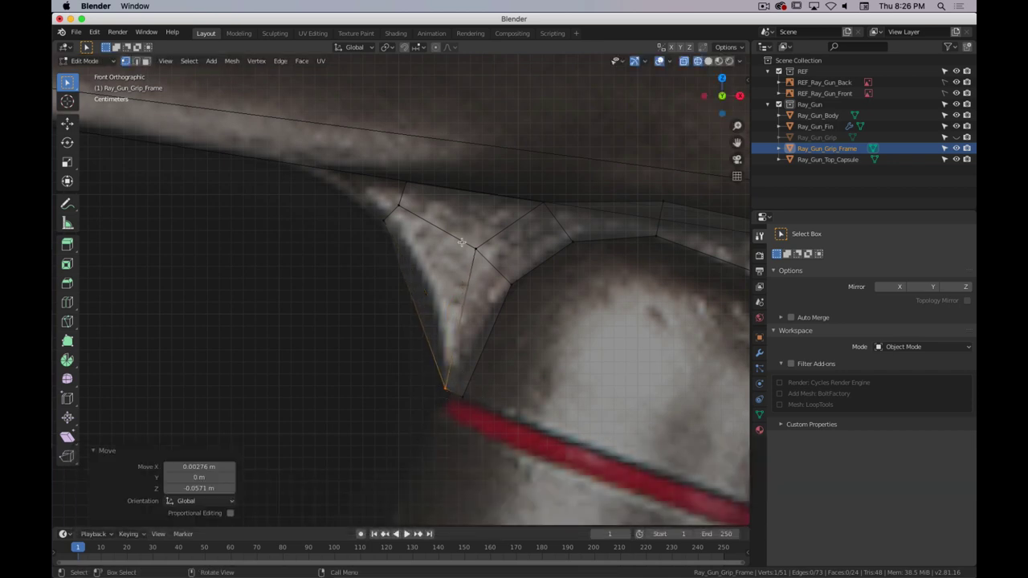
{"action": "left_click_drag", "start_coordinate": [400, 214], "coordinate": [359, 237]}
{"action": "key", "text": "g"}
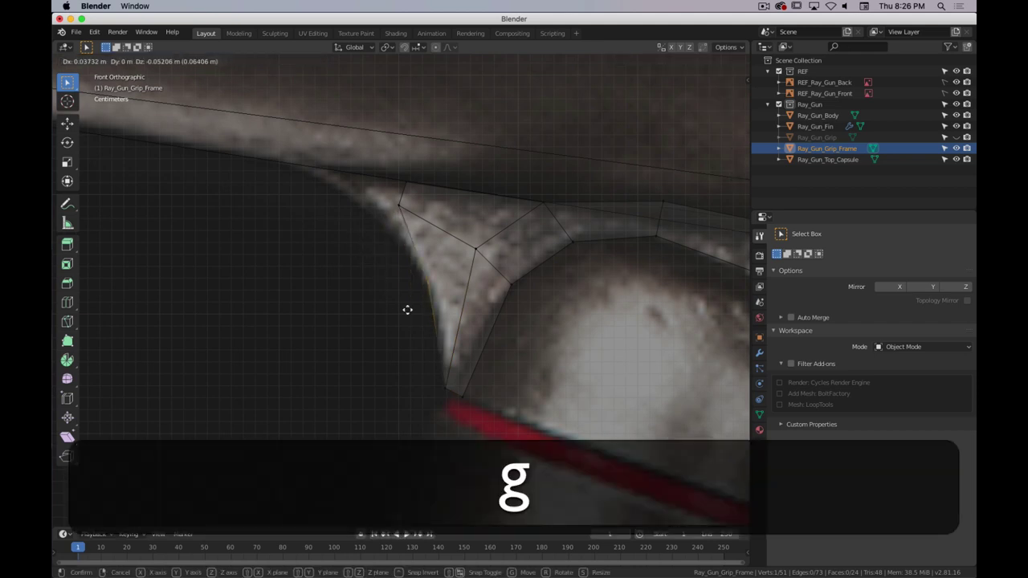
{"action": "left_click", "coordinate": [433, 284]}
- Nudge the spur's inner vertex down and forward, and pull the upper rear outline vertex inward beside it
{"action": "left_click", "coordinate": [474, 250]}
{"action": "key", "text": "g"}
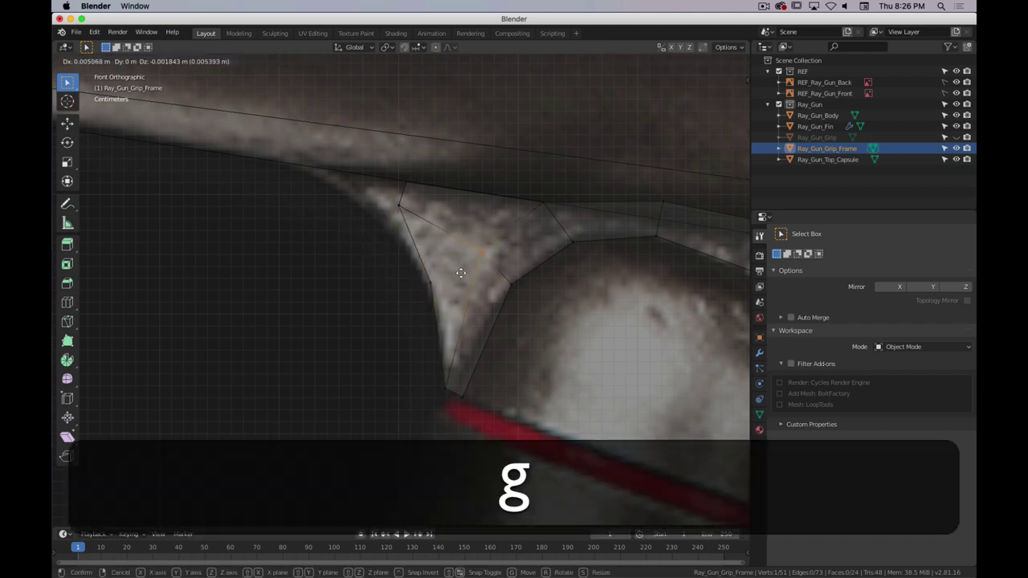
{"action": "left_click", "coordinate": [460, 277]}
{"action": "left_click_drag", "start_coordinate": [430, 192], "coordinate": [378, 230]}
{"action": "key", "text": "g"}
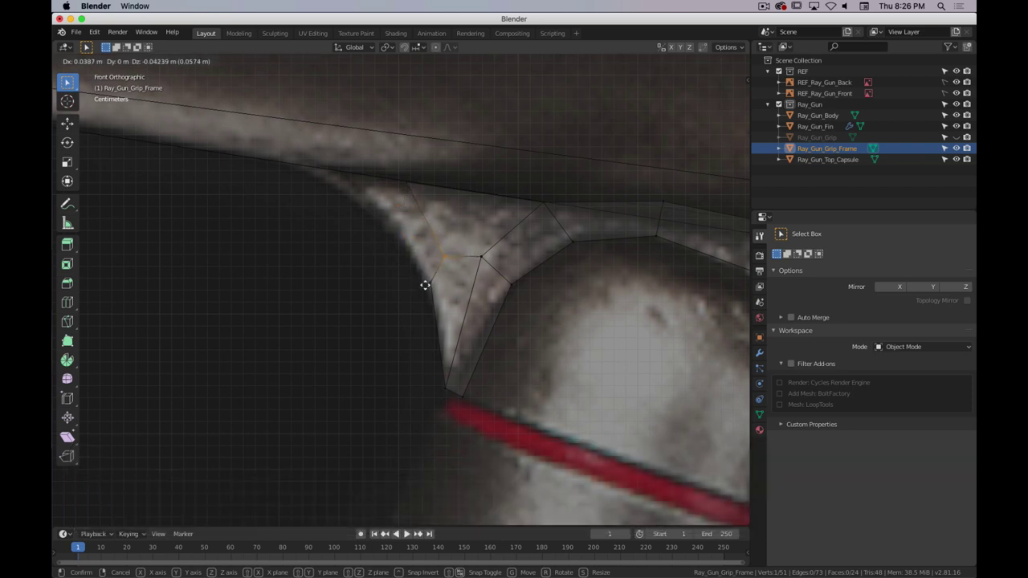
{"action": "left_click", "coordinate": [423, 278]}
- Slide the spur's top vertex forward along the gun body's lower edge and try moving the vertex below it back to the outline
{"action": "left_click", "coordinate": [407, 184]}
{"action": "key", "text": "g"}
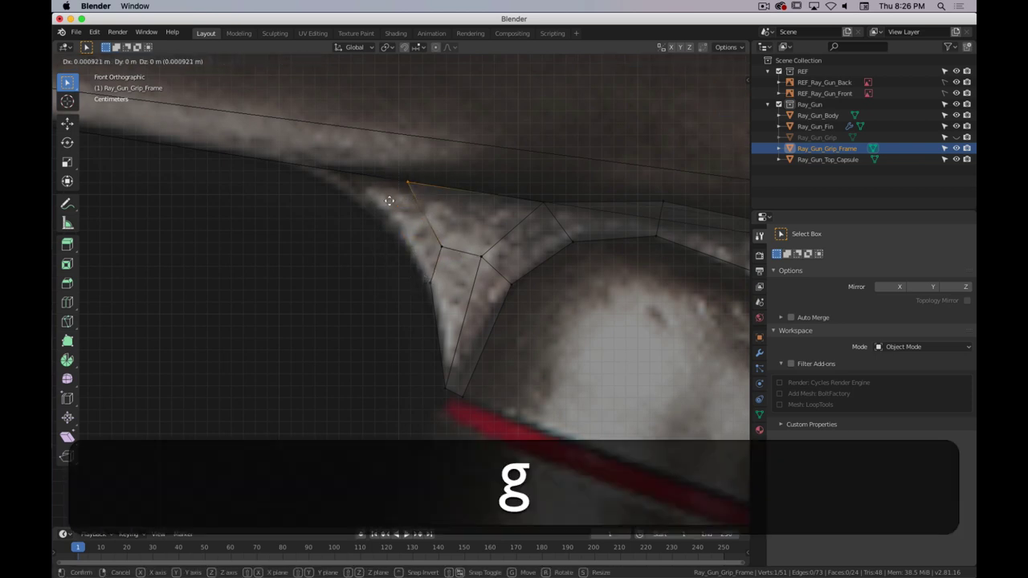
{"action": "left_click", "coordinate": [432, 209]}
{"action": "key", "text": "g"}
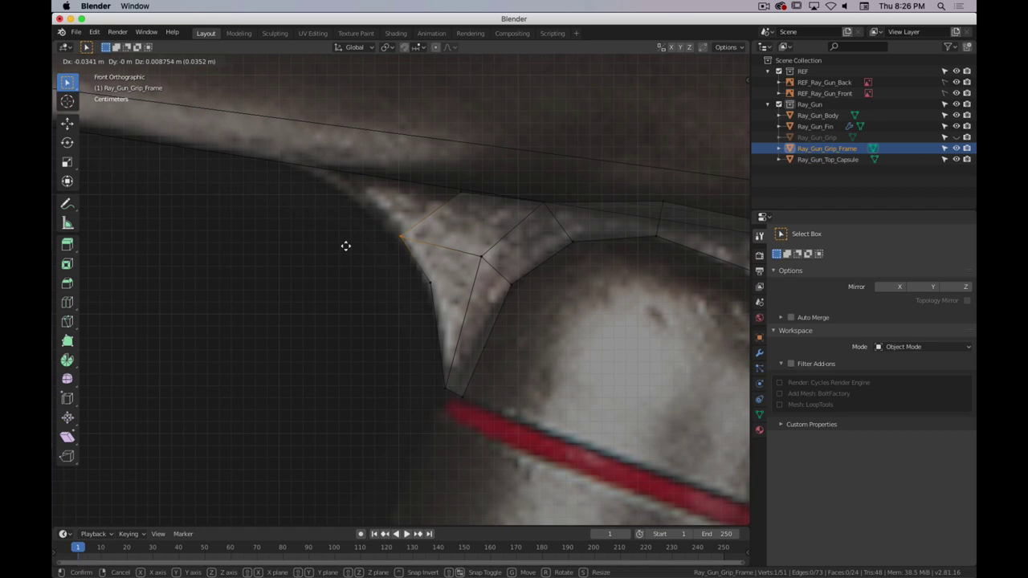
{"action": "key", "text": "super+period"}
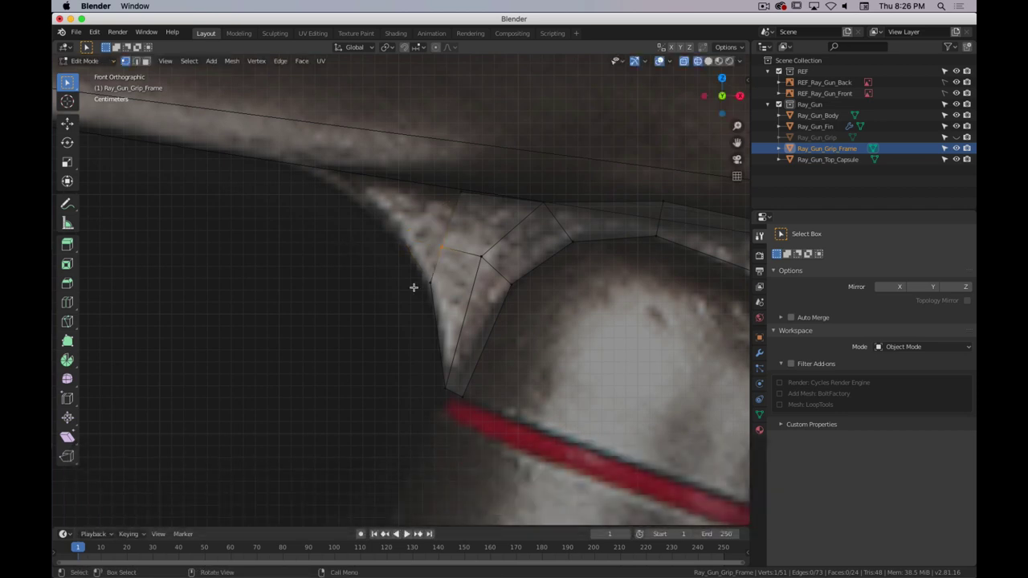
- Delete the spur's lower rear face, between the inner vertex and the curved rear outline
{"action": "key", "text": "3"}
{"action": "left_click", "coordinate": [446, 284]}
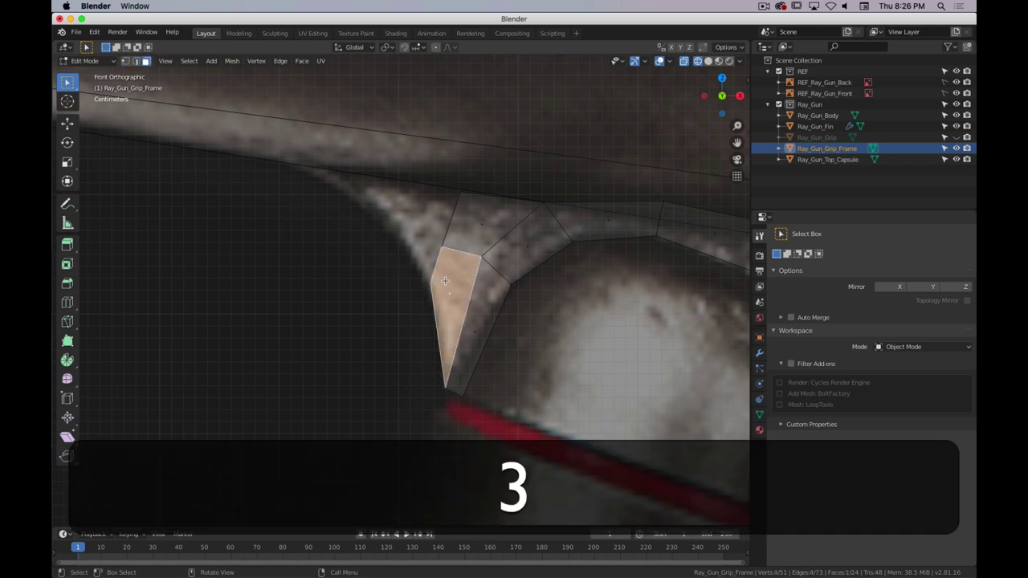
{"action": "key", "text": "x"}
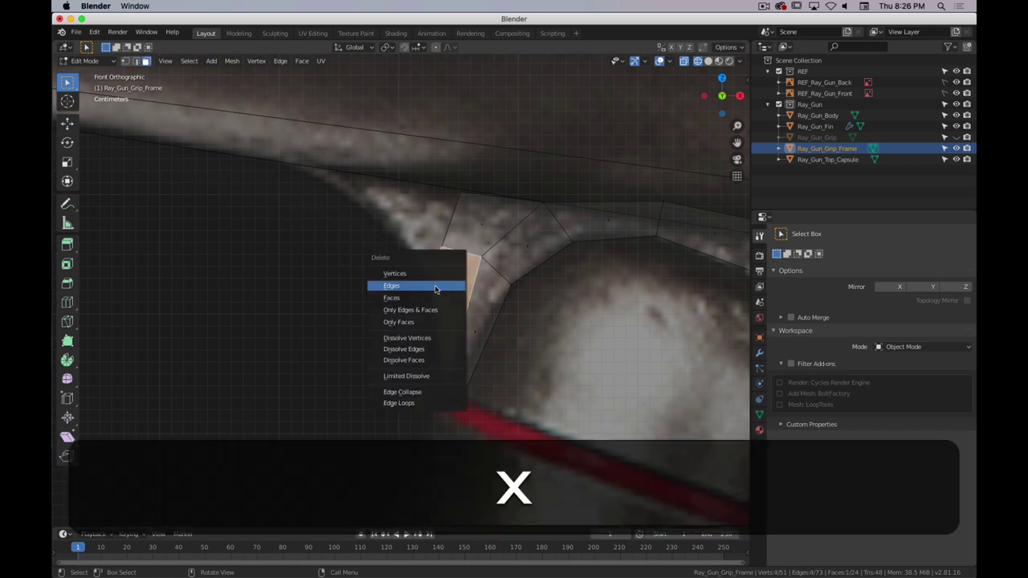
{"action": "left_click", "coordinate": [424, 298]}
- Move the spur's inner vertex about -0.04 m in X and -0.018 m in Z onto the outline, and its top vertex -0.0369 m in X, 0.00875 m in Z
{"action": "key", "text": "i"}
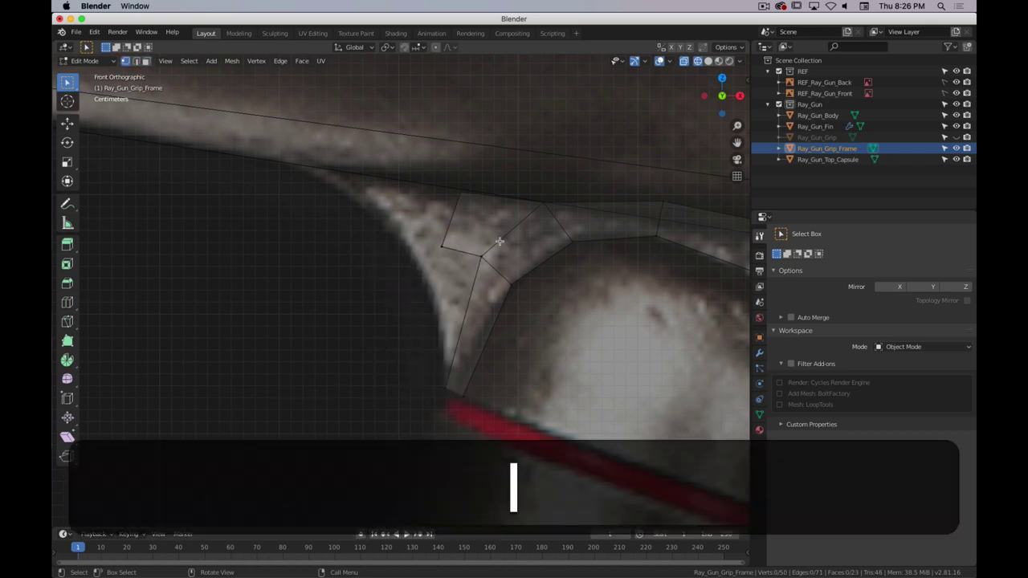
{"action": "left_click", "coordinate": [466, 273]}
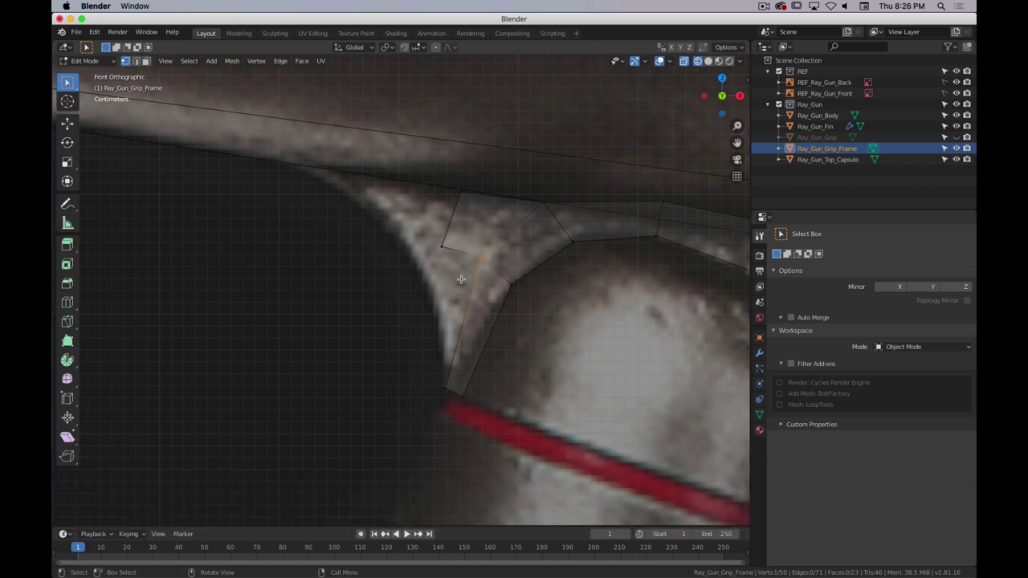
{"action": "key", "text": "g"}
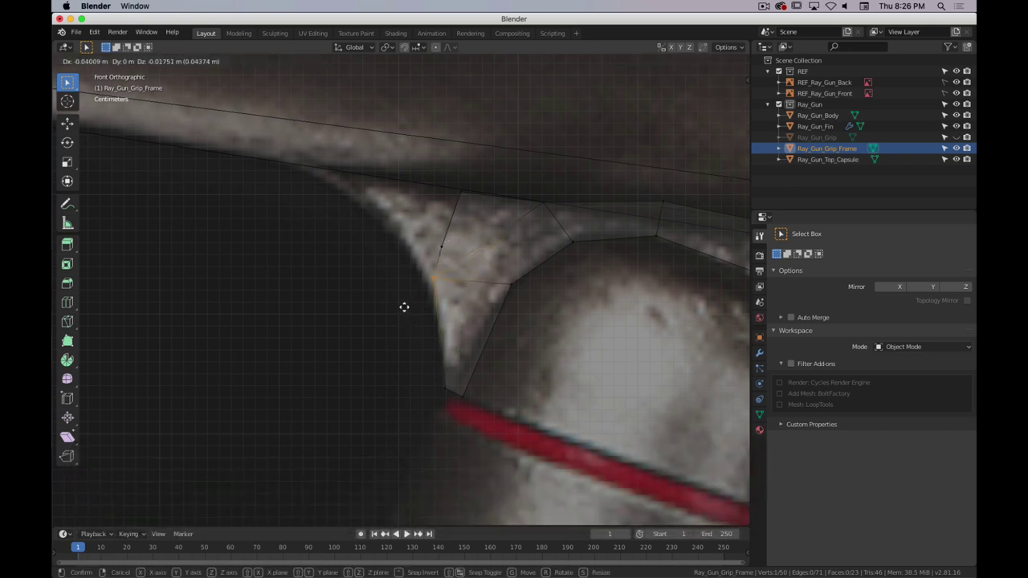
{"action": "left_click", "coordinate": [404, 308]}
{"action": "key", "text": "ctrl+z"}
{"action": "left_click", "coordinate": [467, 184]}
{"action": "key", "text": "g"}
{"action": "left_click", "coordinate": [399, 190]}
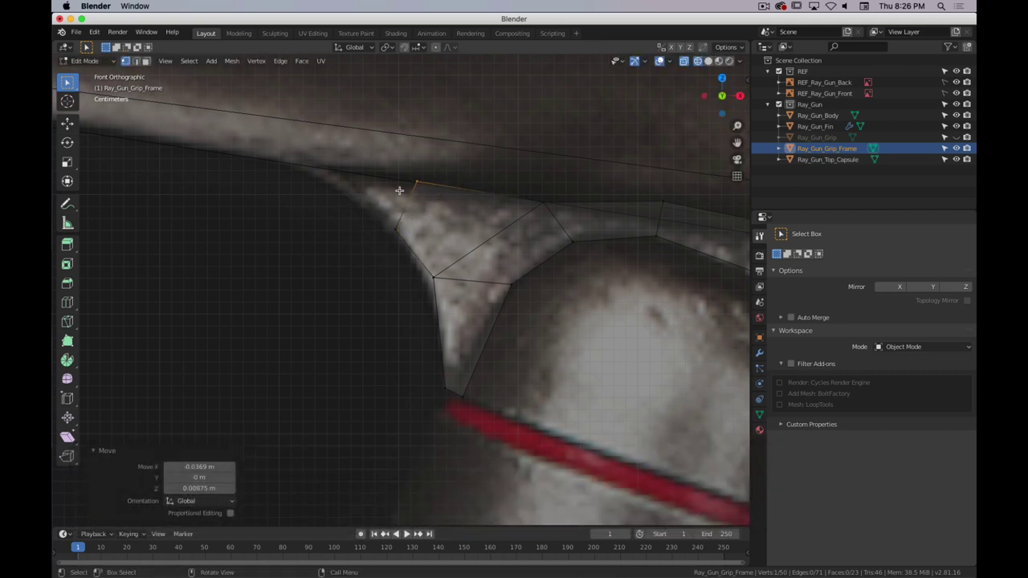
- Extrude the spur's rear edge rearward along the gun body and taper it by moving its lower vertex 0.0184 m in X and 0.0346 m in Z
{"action": "key", "text": "2"}
{"action": "left_click", "coordinate": [406, 204]}
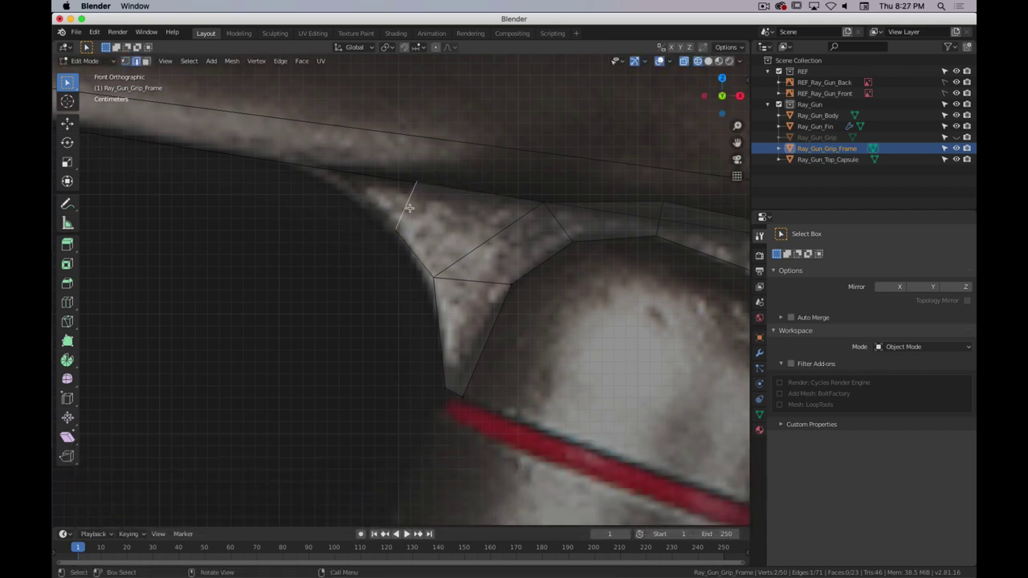
{"action": "key", "text": "e"}
{"action": "left_click", "coordinate": [289, 184]}
{"action": "key", "text": "l"}
{"action": "left_click_drag", "start_coordinate": [260, 233], "coordinate": [309, 194]}
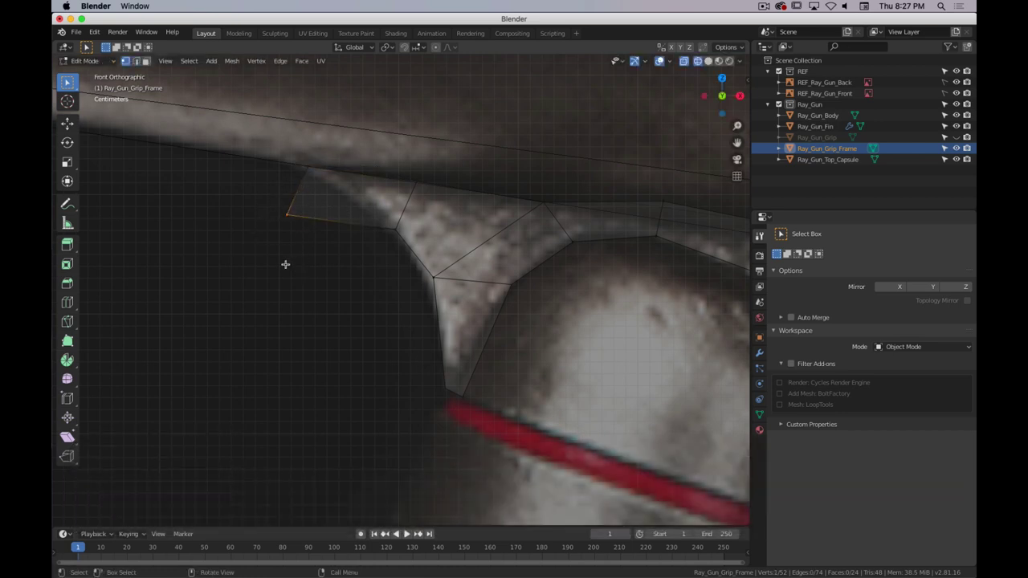
{"action": "key", "text": "g"}
{"action": "left_click", "coordinate": [308, 219]}
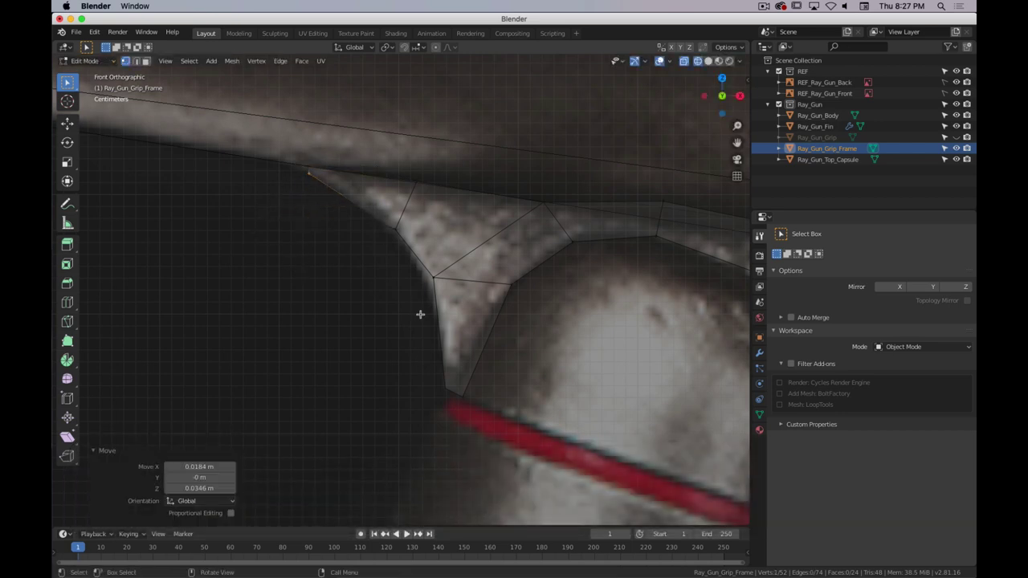
- Shift the spur's front top vertex rearward along the body edge, and fine-tune the rear outline vertex, ending with -0.00478 m in X and -0.000796 m in Z
{"action": "left_click", "coordinate": [427, 292]}
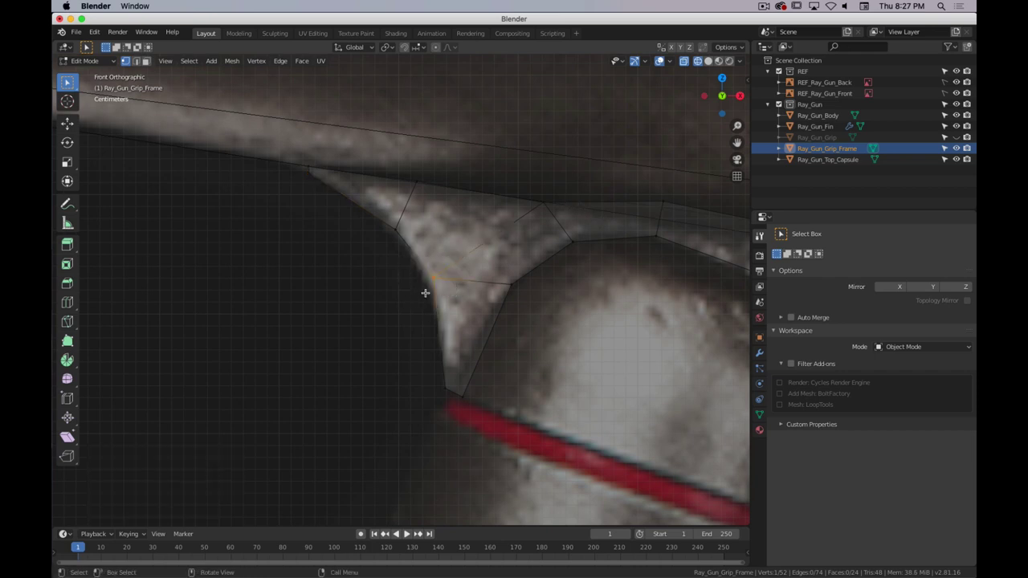
{"action": "key", "text": "g"}
{"action": "left_click", "coordinate": [520, 250]}
{"action": "scroll", "coordinate": [520, 250], "scroll_direction": "down", "scroll_amount": 3}
{"action": "middle_click_drag", "start_coordinate": [520, 251], "coordinate": [470, 200], "text": "shift"}
{"action": "left_click", "coordinate": [416, 225], "text": "shift"}
{"action": "key", "text": "g"}
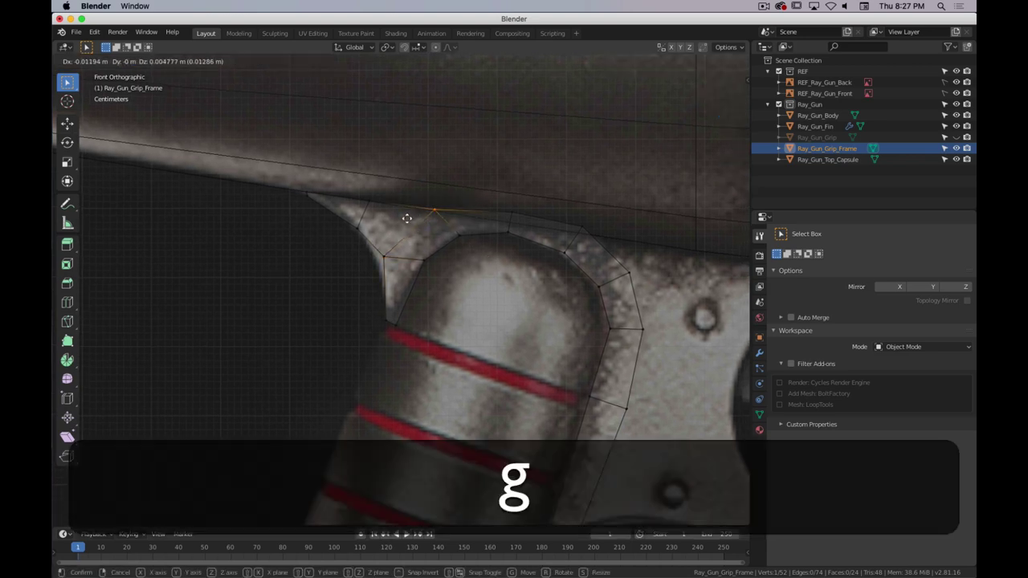
{"action": "left_click", "coordinate": [402, 215]}
{"action": "key", "text": "g"}
{"action": "left_click", "coordinate": [361, 261]}
- Add one loop cut across the lowest face of the strip beside the grip, slid to a factor of about -0.034
{"action": "key", "text": "super+period"}
{"action": "key", "text": "shift+super+period"}
{"action": "scroll", "coordinate": [382, 332], "scroll_direction": "down", "scroll_amount": 3, "text": "shift"}
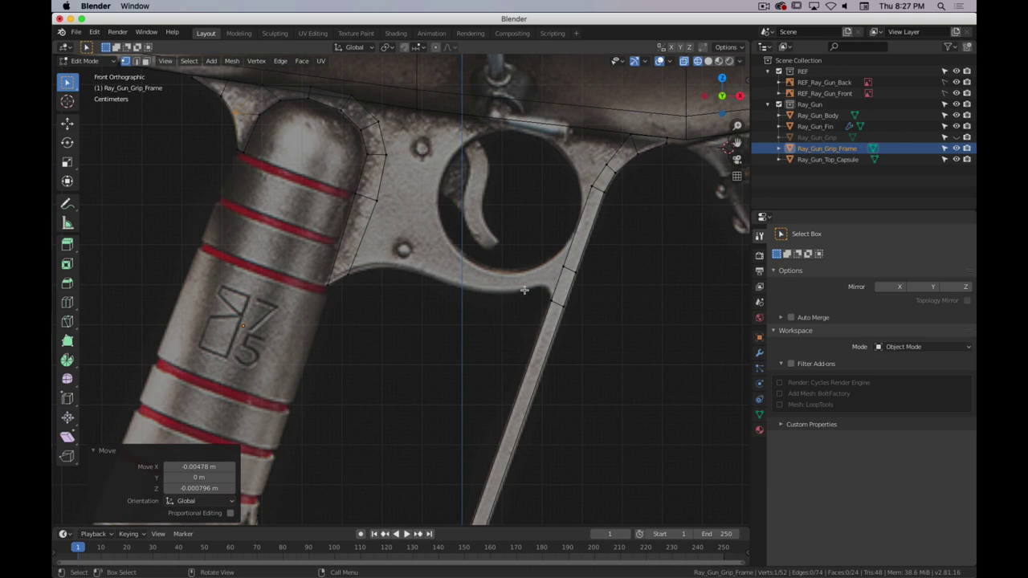
{"action": "scroll", "coordinate": [376, 265], "scroll_direction": "up", "scroll_amount": 3}
{"action": "key", "text": "shift"}
{"action": "key", "text": "ctrl"}
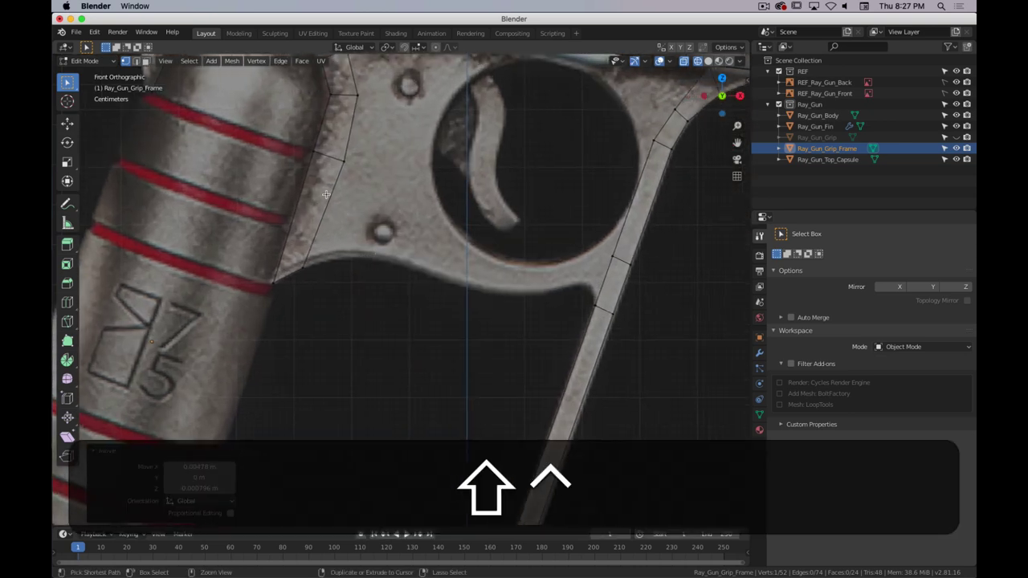
{"action": "key", "text": "ctrl+r"}
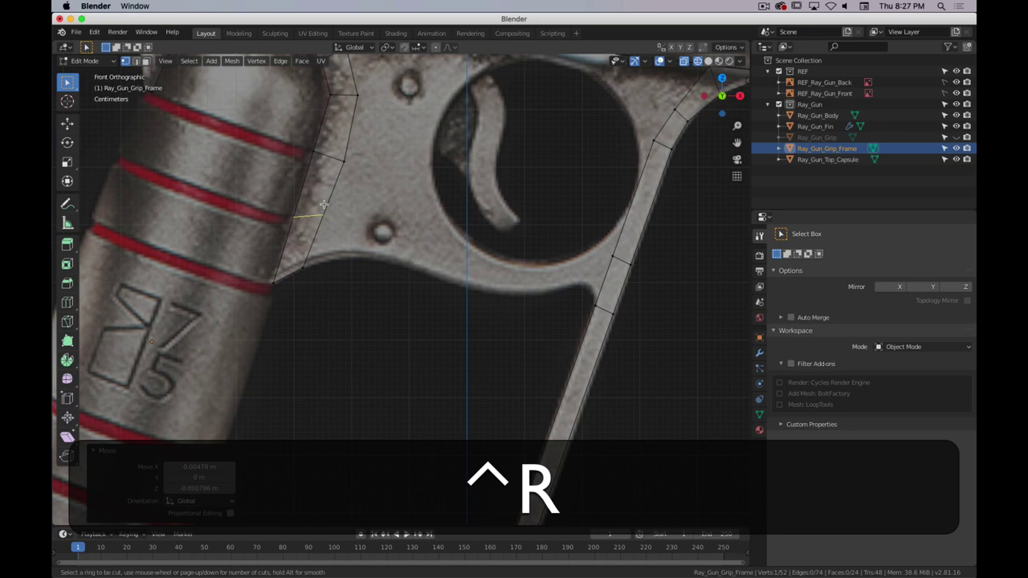
{"action": "left_click", "coordinate": [324, 205]}
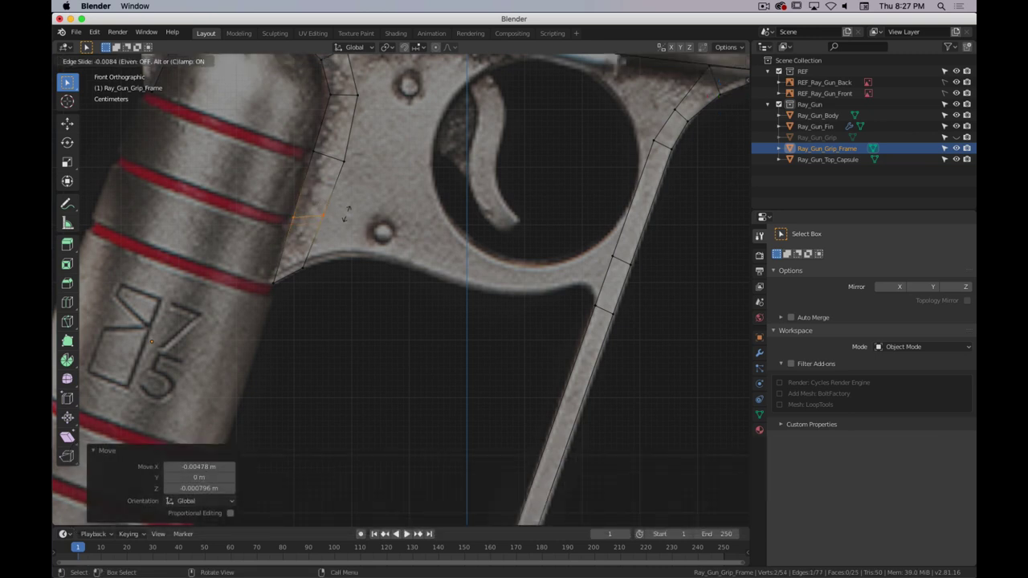
{"action": "left_click", "coordinate": [348, 213]}
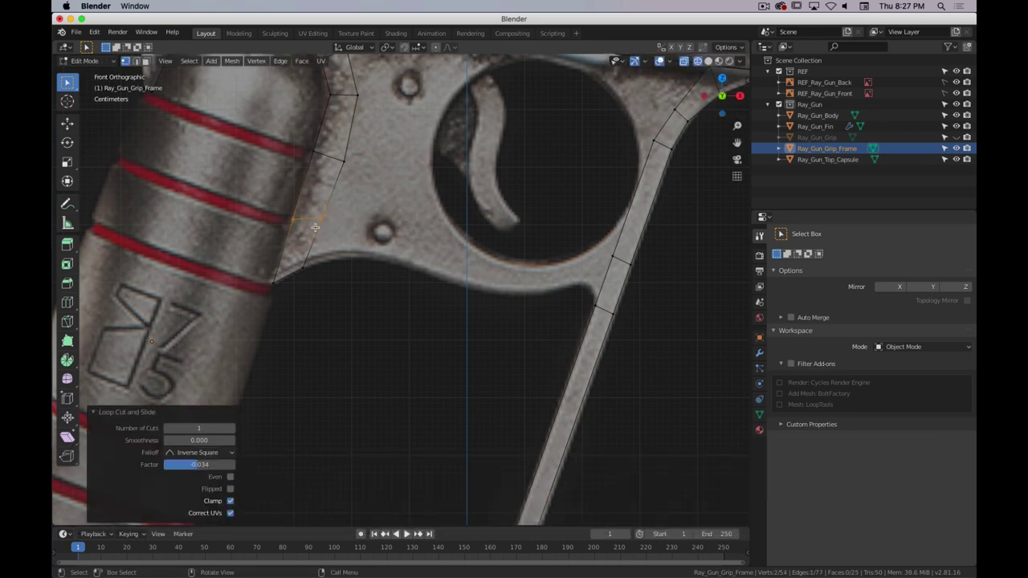
- Extrude the strip's lowest front edge in four segments along the plate beneath the trigger hole, toward the slanted front strut
{"action": "left_click", "coordinate": [300, 286]}
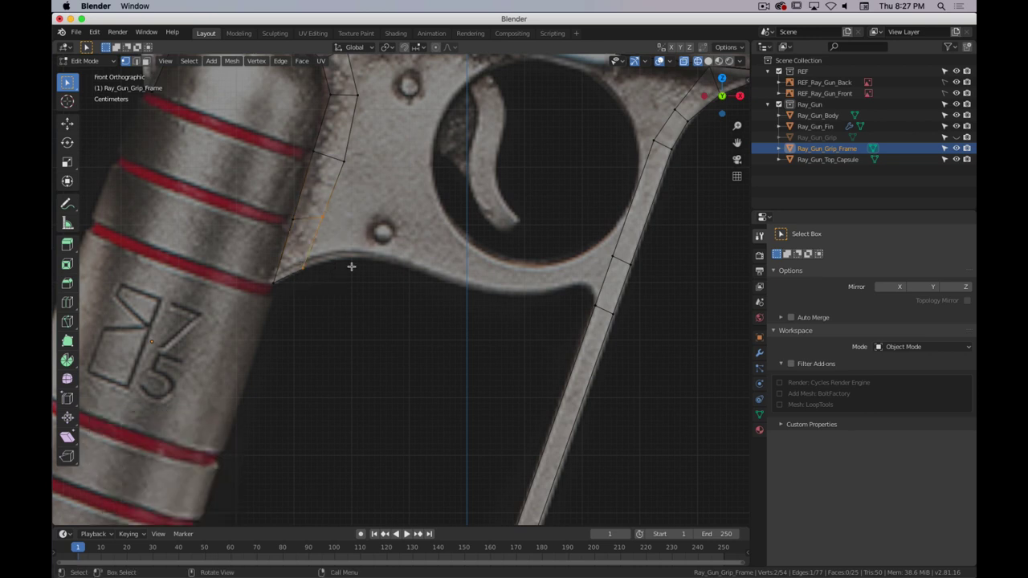
{"action": "key", "text": "2"}
{"action": "left_click", "coordinate": [310, 234]}
{"action": "key", "text": "ctrl"}
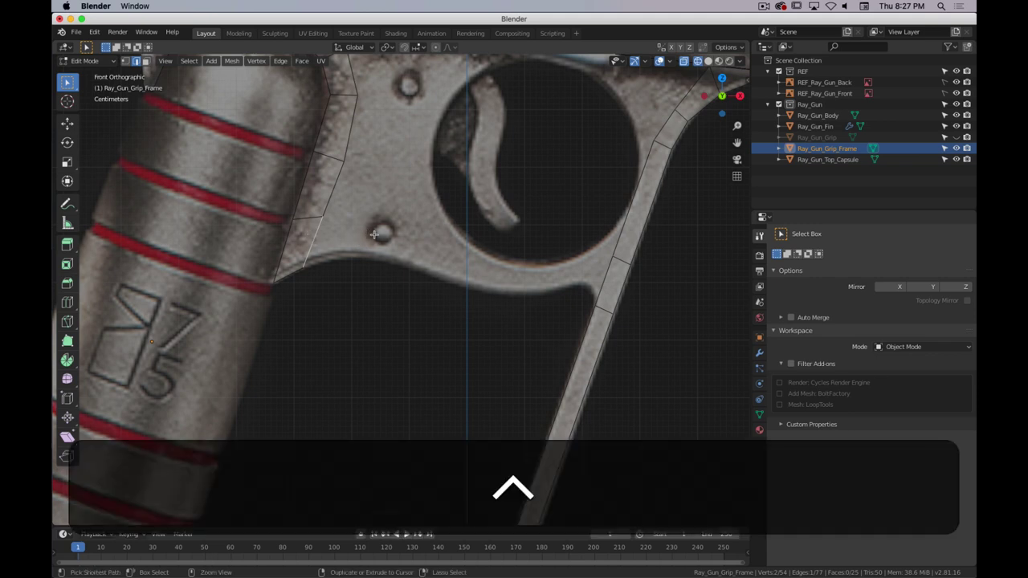
{"action": "right_click", "coordinate": [381, 236], "text": "ctrl"}
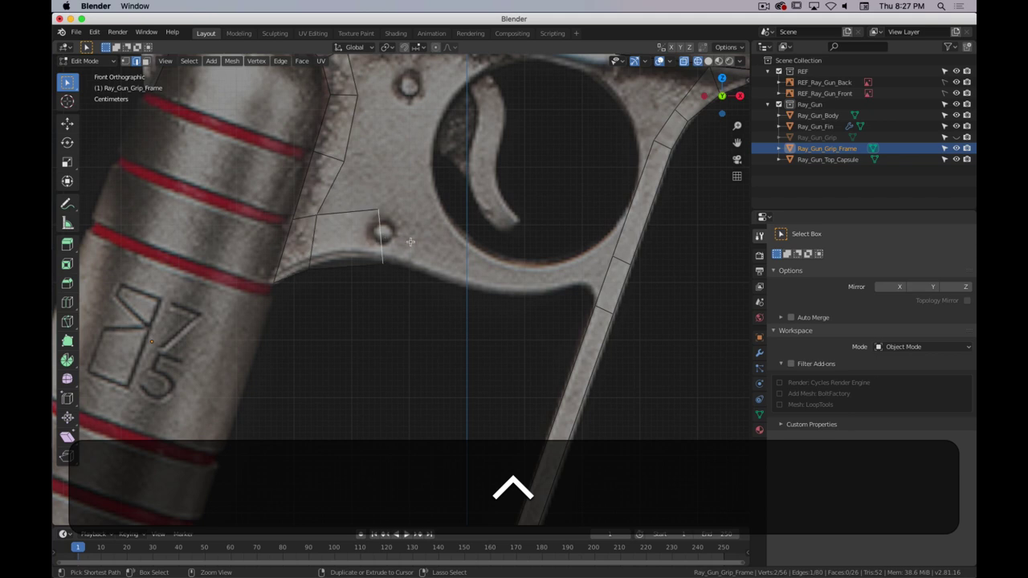
{"action": "right_click", "coordinate": [445, 258], "text": "ctrl"}
{"action": "right_click", "coordinate": [506, 274], "text": "ctrl"}
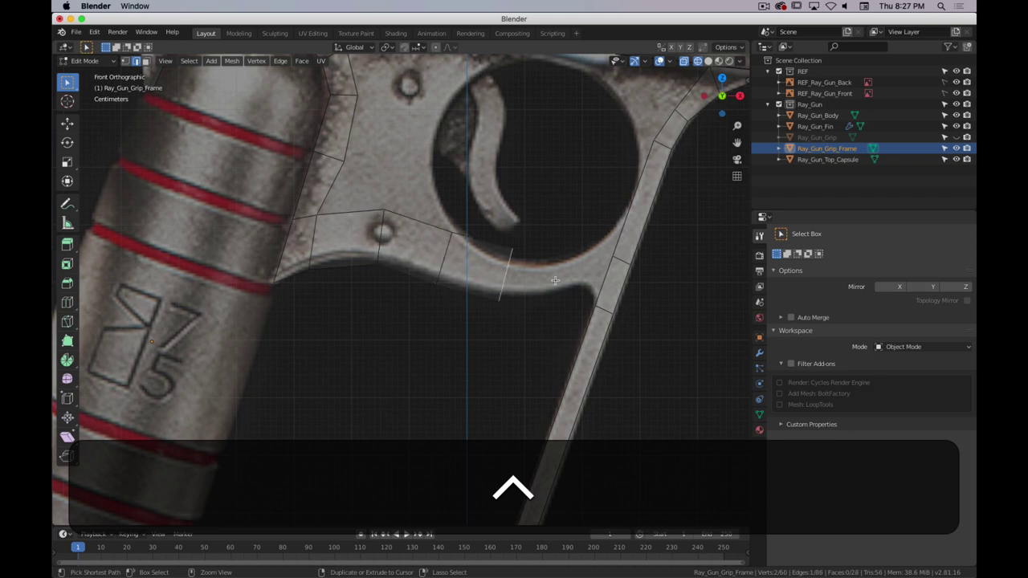
{"action": "right_click", "coordinate": [554, 273], "text": "ctrl"}
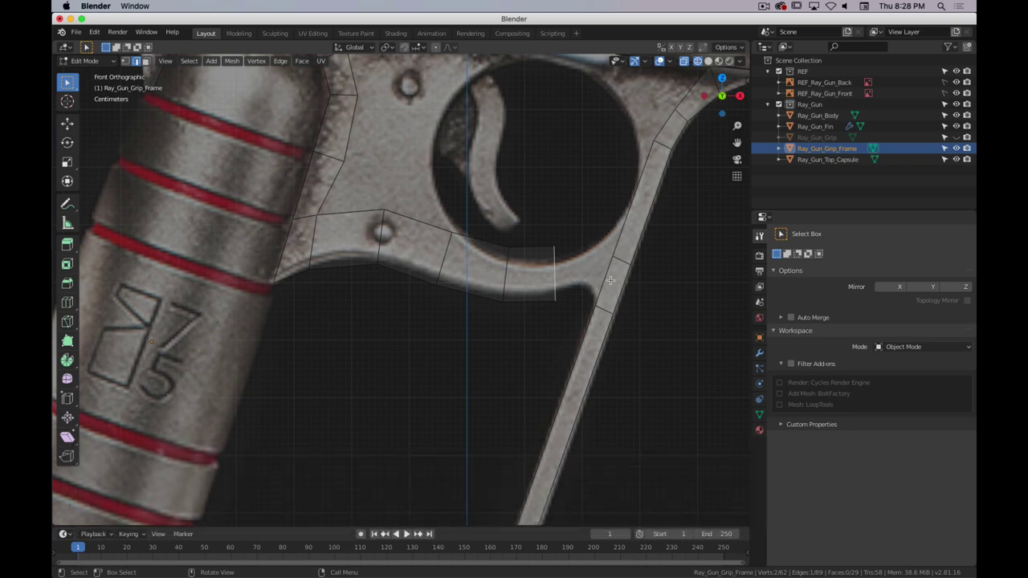
- Bridge the new strip's end edge to the facing edge of the slanted front strut
{"action": "left_click", "coordinate": [605, 299], "text": "shift"}
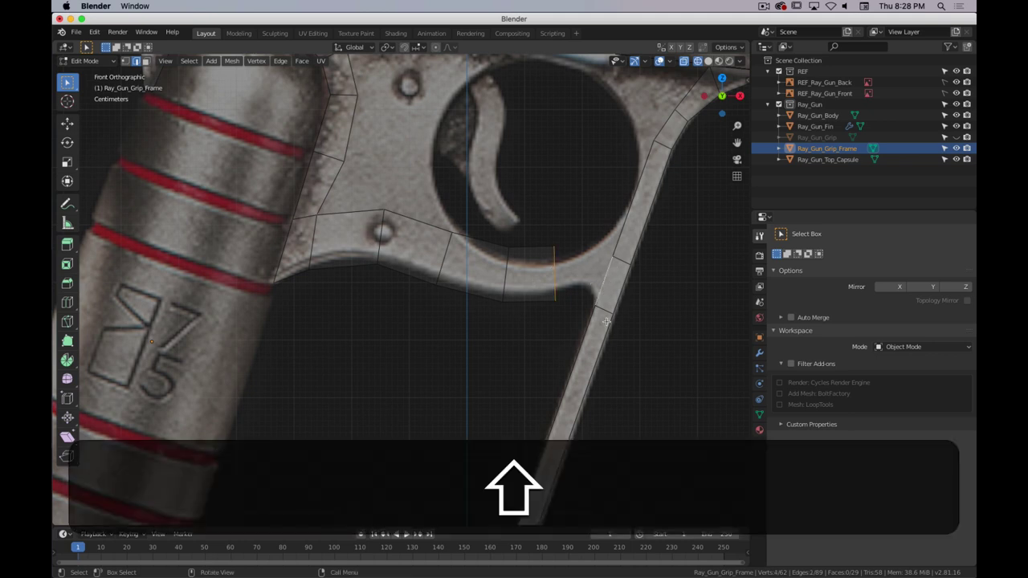
{"action": "right_click", "coordinate": [593, 268]}
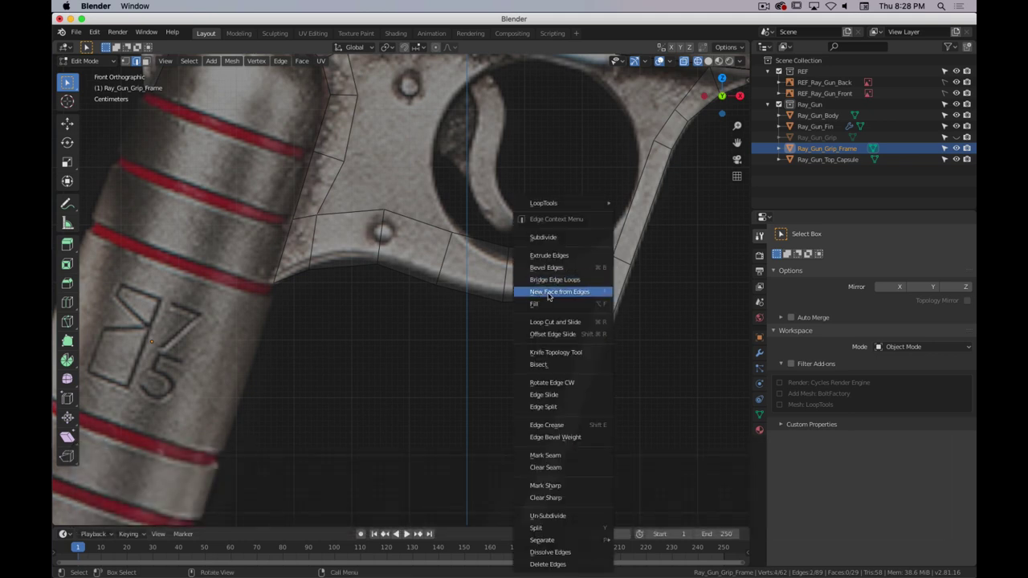
{"action": "left_click", "coordinate": [564, 281]}
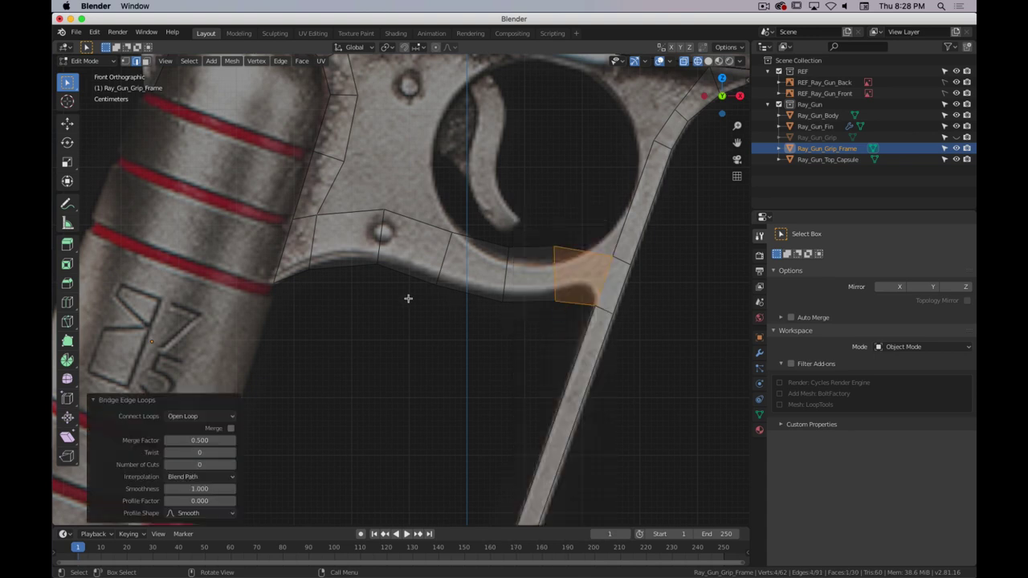
- Move the strip's last lower vertex about 0.03 m in X and Z onto the plate's edge, and the preceding one 0.00669 m in X, 0.0115 m in Z
{"action": "key", "text": "1"}
{"action": "left_click", "coordinate": [536, 310]}
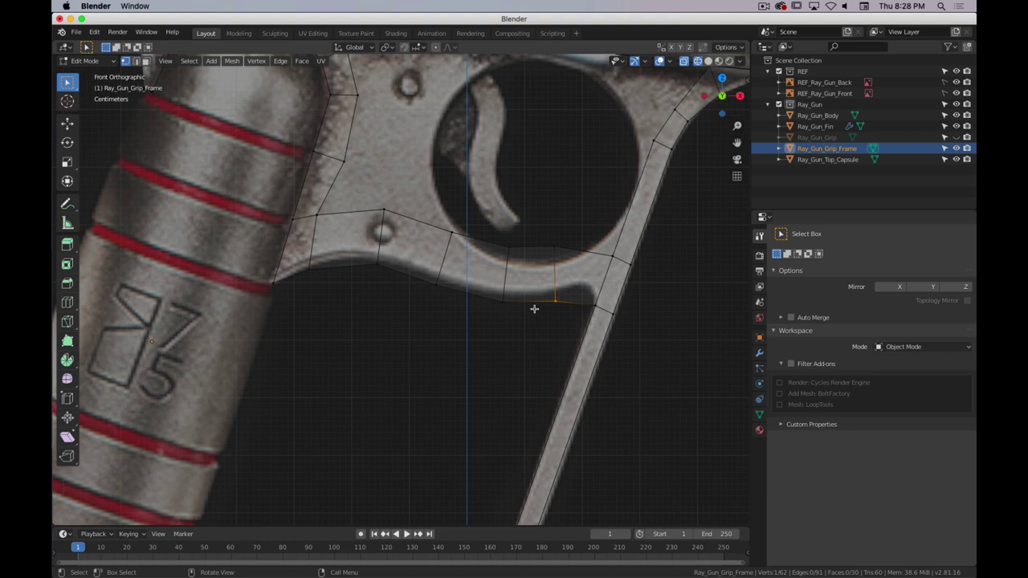
{"action": "key", "text": "g"}
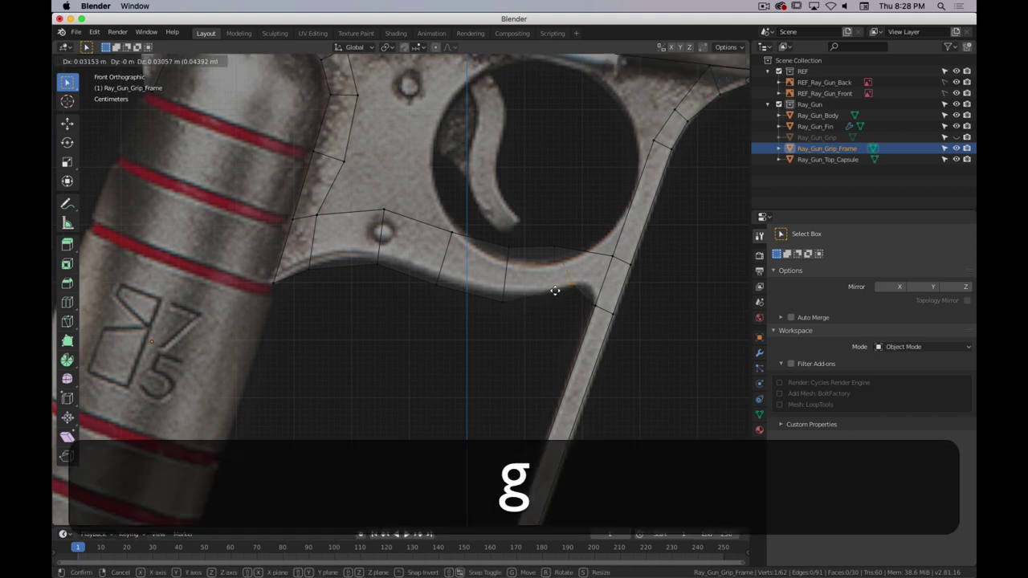
{"action": "left_click", "coordinate": [555, 292]}
{"action": "left_click", "coordinate": [514, 287]}
{"action": "key", "text": "g"}
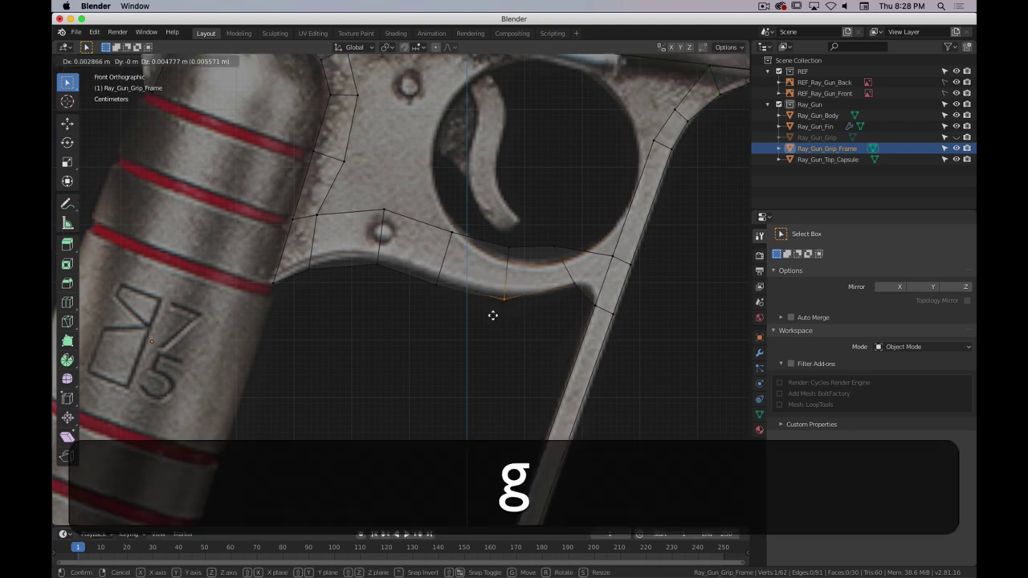
{"action": "left_click", "coordinate": [495, 312]}
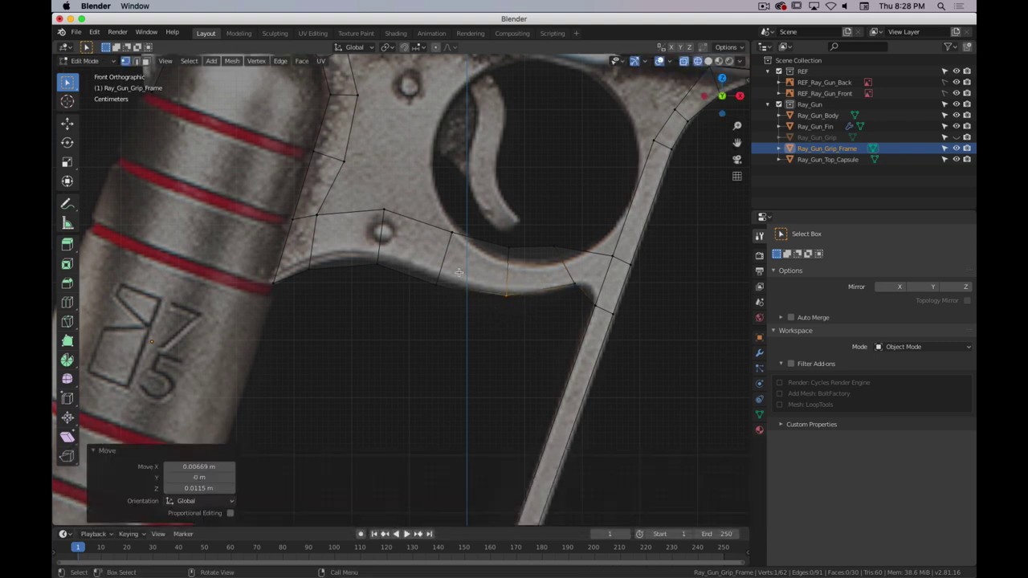
- Move three lower vertices of the strip between grip and trigger hole onto the plate's lower edge, the one nearest the grip about 0.025 m X, 0.017 m Z
{"action": "key", "text": "super+period"}
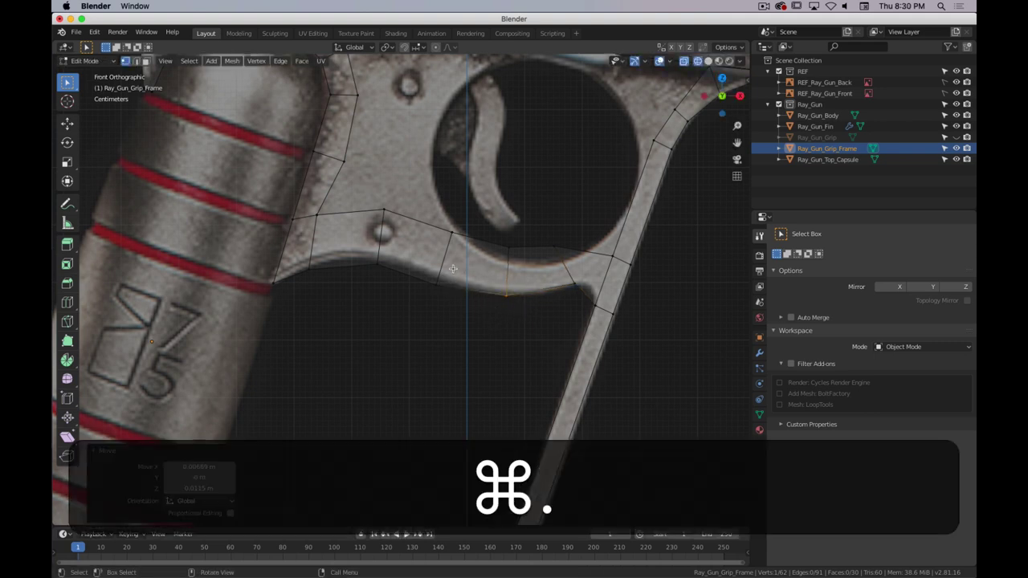
{"action": "left_click", "coordinate": [437, 286]}
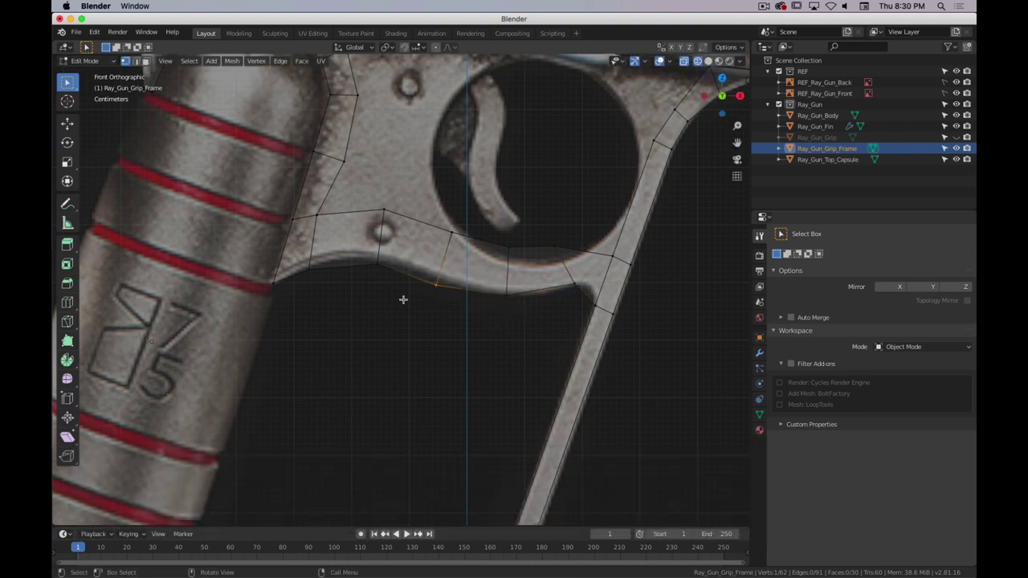
{"action": "key", "text": "g"}
{"action": "left_click", "coordinate": [367, 275]}
{"action": "key", "text": "g"}
{"action": "left_click", "coordinate": [362, 273]}
{"action": "left_click", "coordinate": [310, 265]}
{"action": "key", "text": "g"}
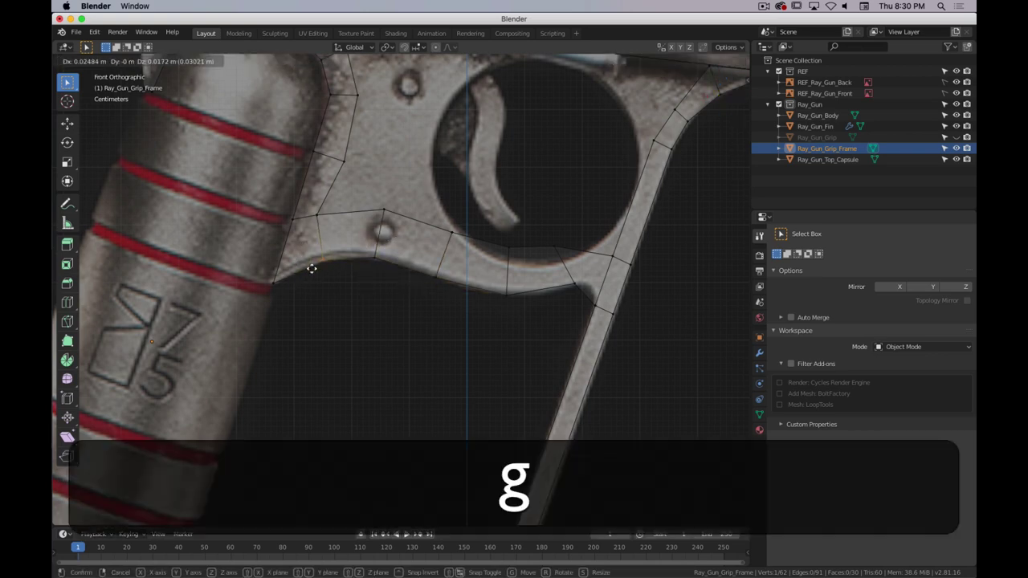
{"action": "left_click", "coordinate": [321, 259]}
- Move the strip's upper vertex nearest the grip about 0.026 m X, 0.008 m Z, and the one above the rivet about -0.016 m Z
{"action": "left_click", "coordinate": [315, 218]}
{"action": "key", "text": "g"}
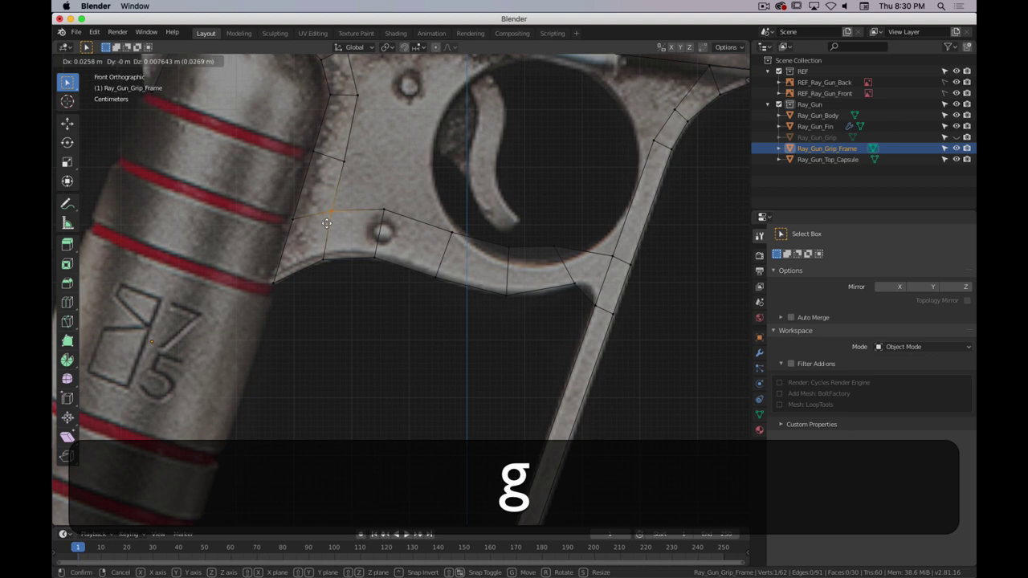
{"action": "left_click", "coordinate": [328, 224]}
{"action": "left_click", "coordinate": [383, 211]}
{"action": "key", "text": "g"}
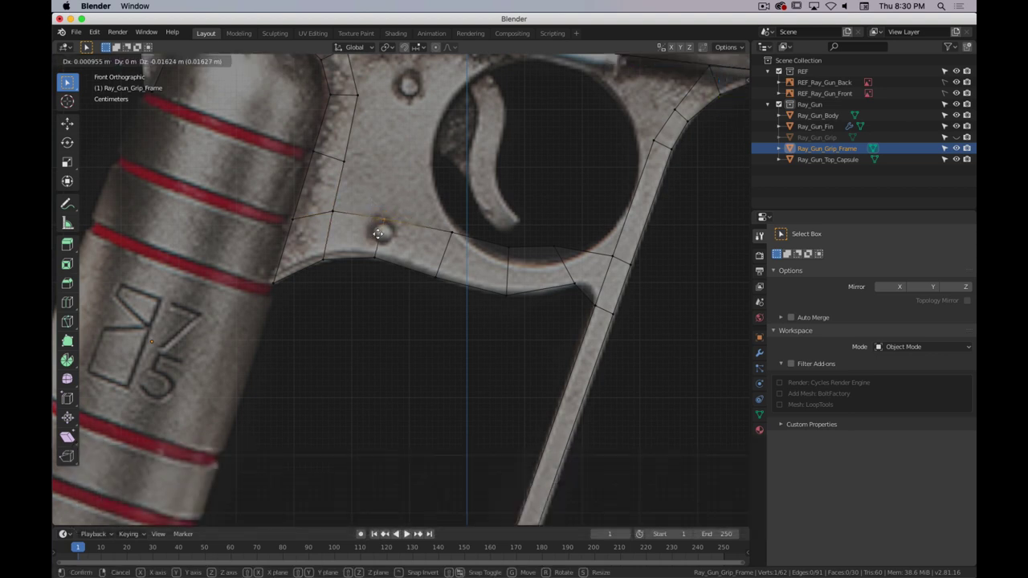
{"action": "left_click", "coordinate": [377, 233]}
- Move the strip's three upper vertices beneath the trigger hole down onto its rim, the last one about 0.0315 m in X and -0.0248 m in Z
{"action": "left_click", "coordinate": [453, 233]}
{"action": "key", "text": "g"}
{"action": "left_click", "coordinate": [419, 258]}
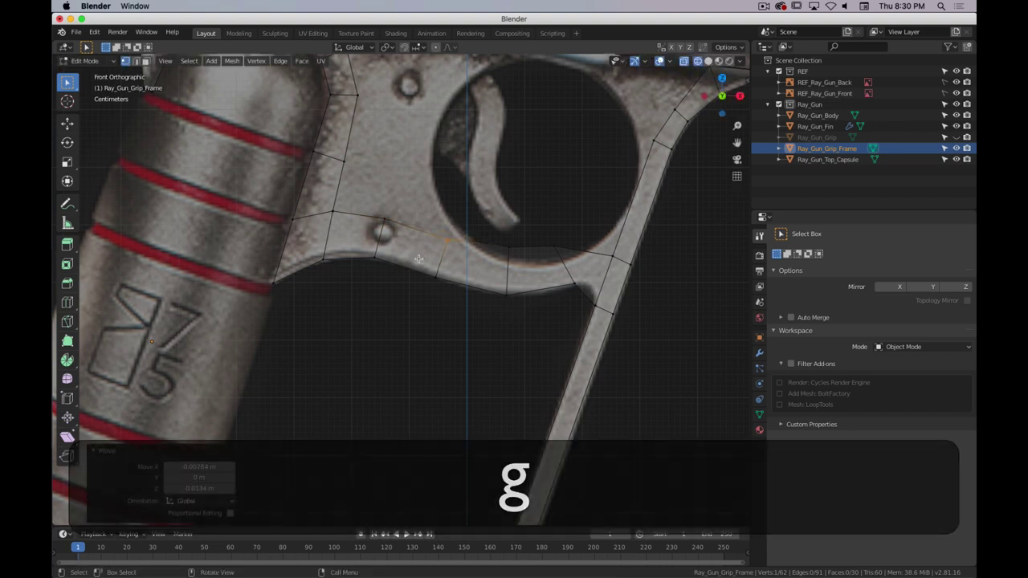
{"action": "left_click", "coordinate": [508, 253]}
{"action": "key", "text": "g"}
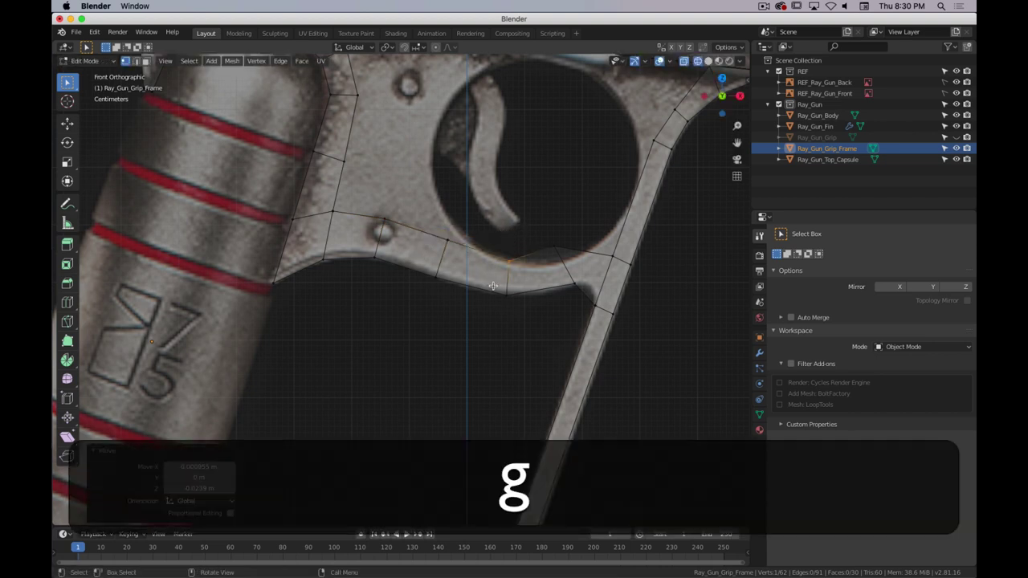
{"action": "left_click", "coordinate": [493, 287]}
{"action": "left_click_drag", "start_coordinate": [535, 228], "coordinate": [582, 265]}
{"action": "key", "text": "g"}
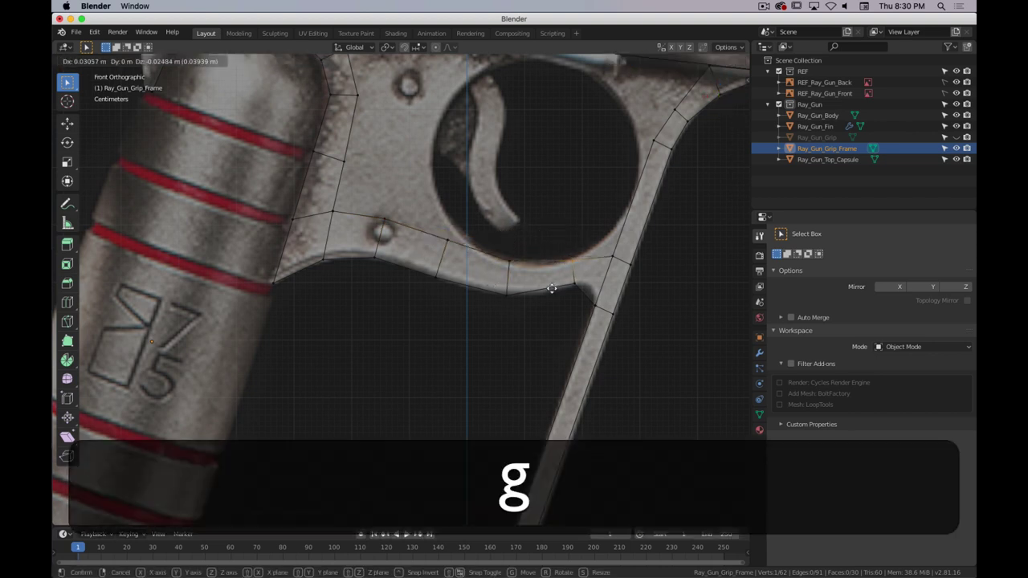
{"action": "left_click", "coordinate": [553, 290]}
- Shift the strip's middle lower vertex slightly toward the strut, and the vertex above it 0.0115 m in X and -0.0315 m in Z
{"action": "key", "text": "super+period"}
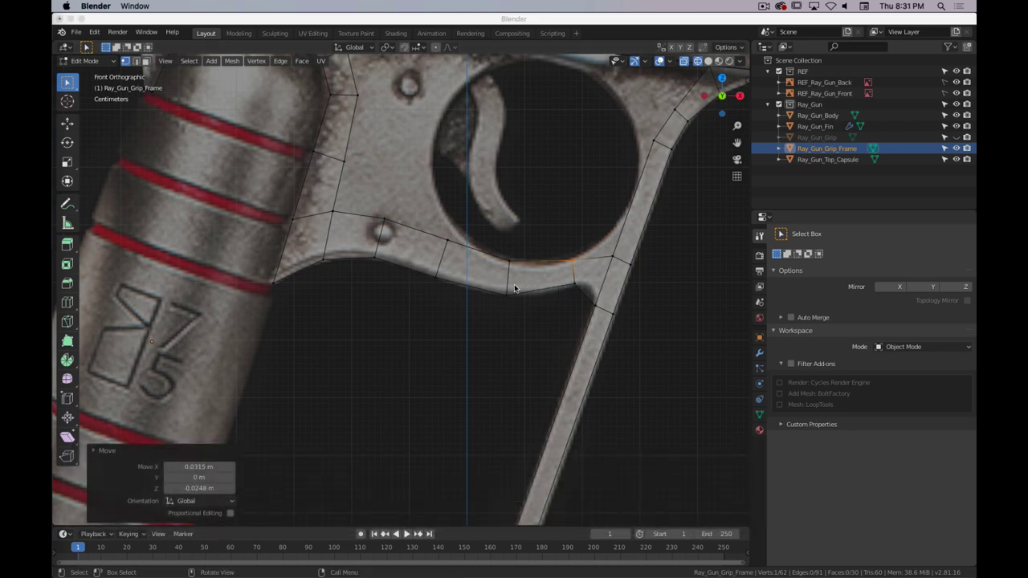
{"action": "left_click", "coordinate": [507, 294]}
{"action": "key", "text": "g"}
{"action": "left_click", "coordinate": [506, 303]}
{"action": "key", "text": "g"}
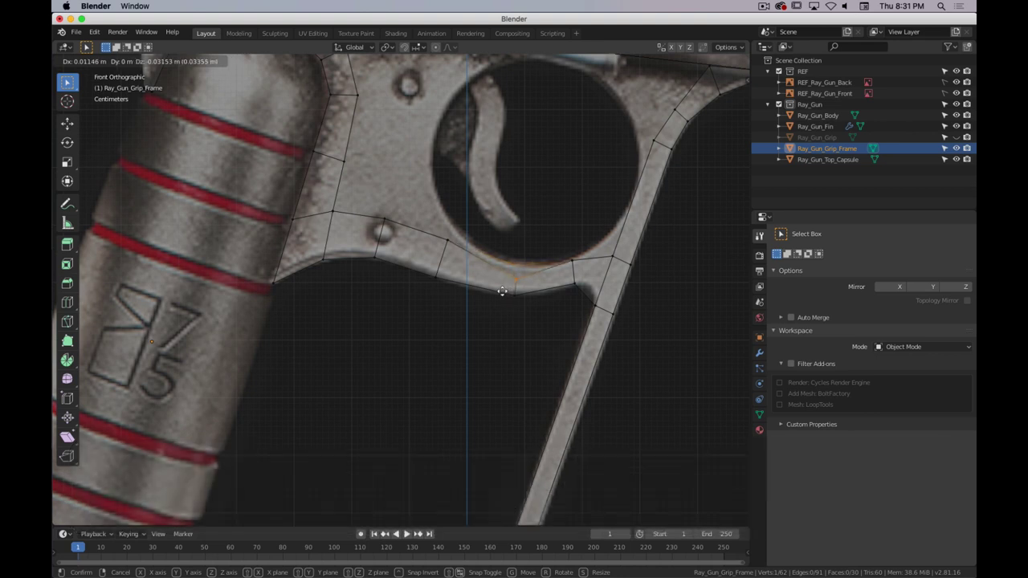
{"action": "left_click", "coordinate": [502, 292]}
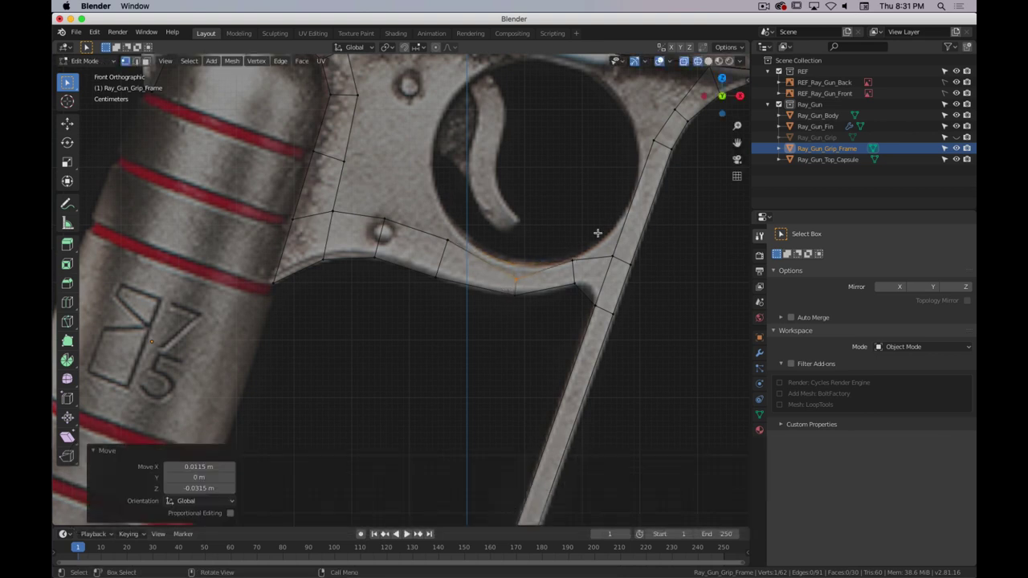
- Lower the two upper vertices flanking the one beneath the trigger hole clear of the rim, and move the vertex above the rivet 0.00382 m in X
{"action": "left_click", "coordinate": [574, 260]}
{"action": "key", "text": "g"}
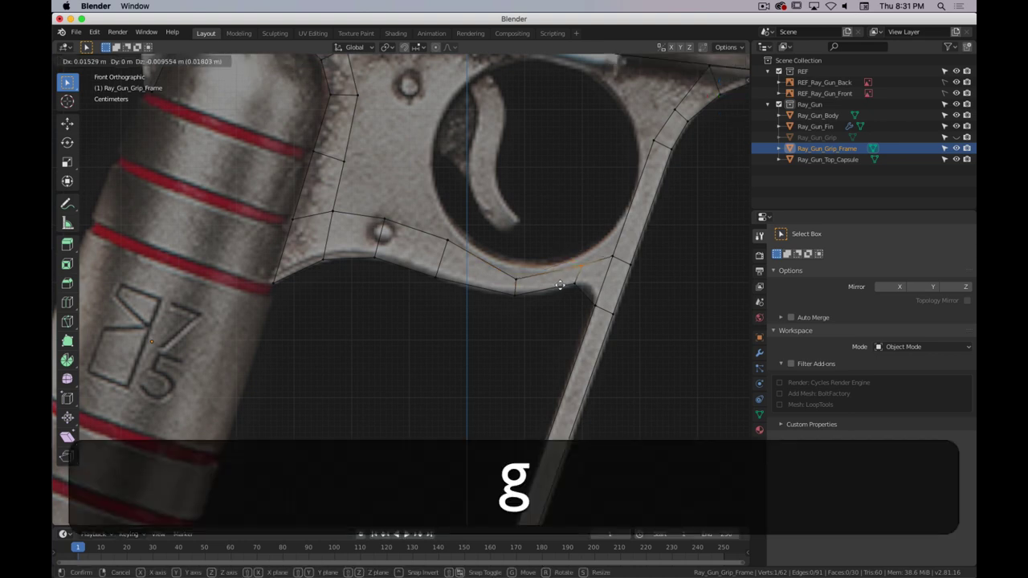
{"action": "left_click", "coordinate": [579, 267]}
{"action": "left_click", "coordinate": [447, 240]}
{"action": "key", "text": "g"}
{"action": "left_click", "coordinate": [403, 276]}
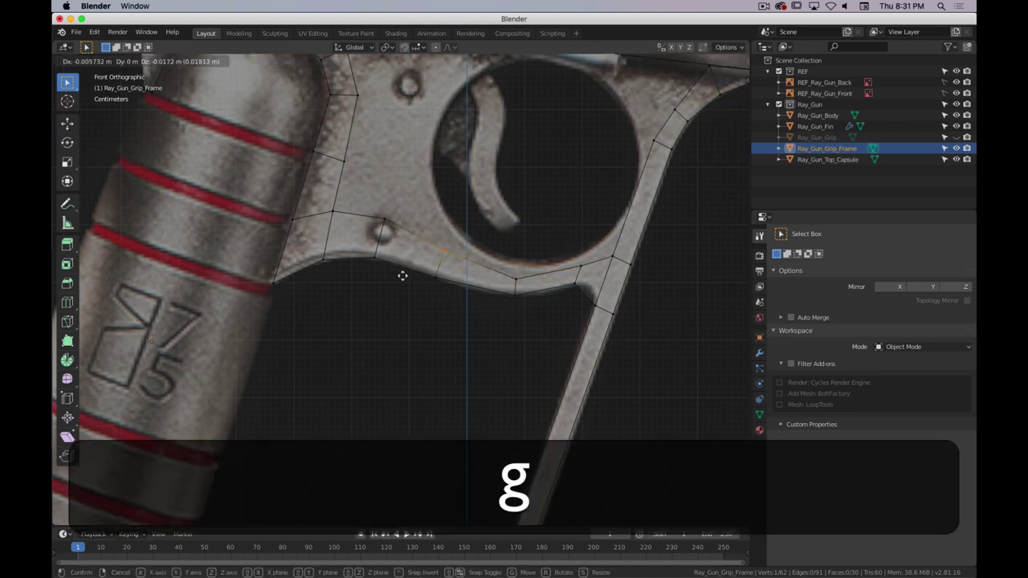
{"action": "left_click", "coordinate": [383, 221]}
{"action": "key", "text": "g"}
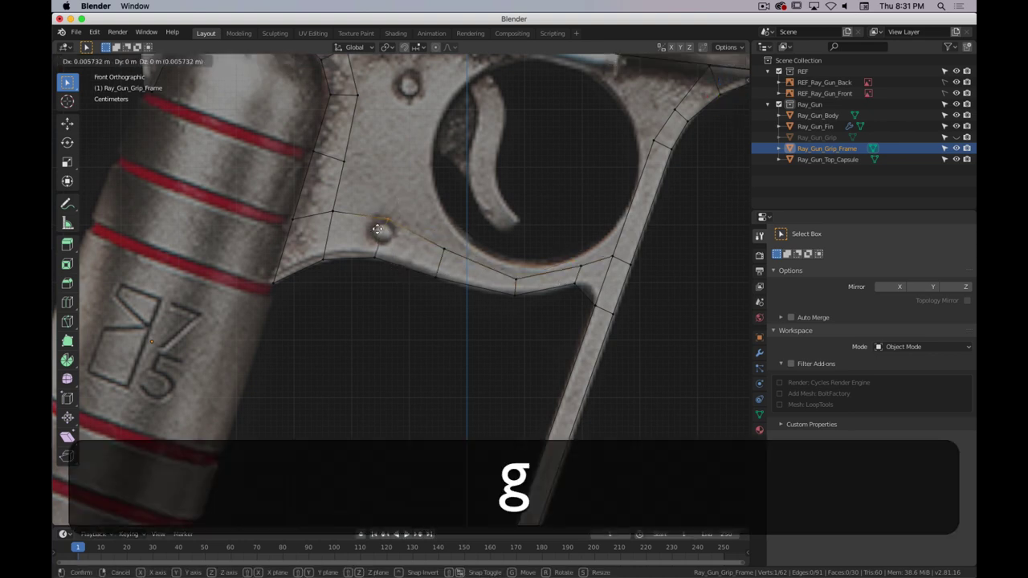
{"action": "left_click", "coordinate": [379, 229]}
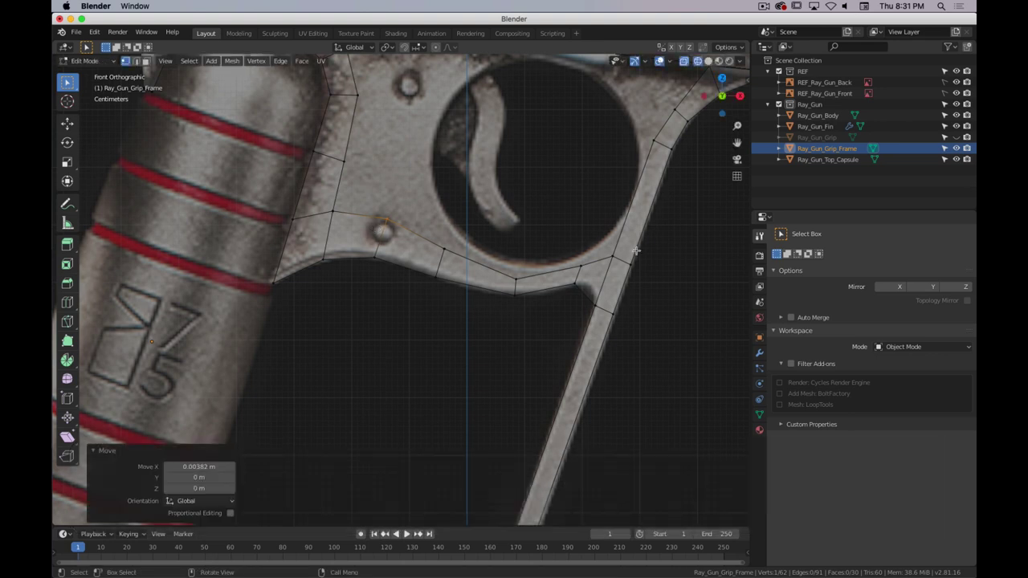
- Slide the strut's cross edge at the strip junction downward along the strut by a factor of 0.255
{"action": "left_click_drag", "start_coordinate": [667, 241], "coordinate": [598, 273]}
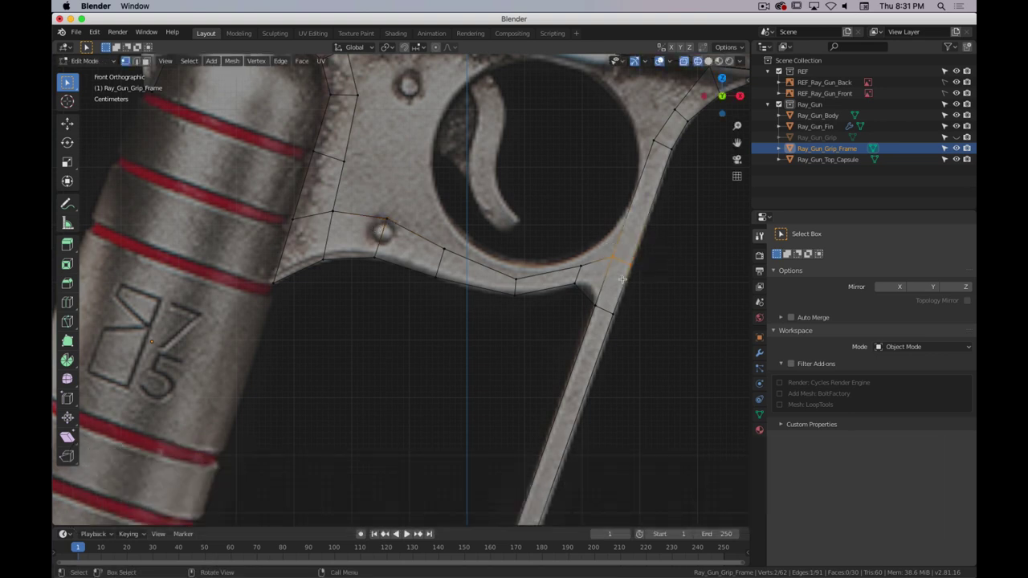
{"action": "key", "text": "g"}
{"action": "key", "text": "g"}
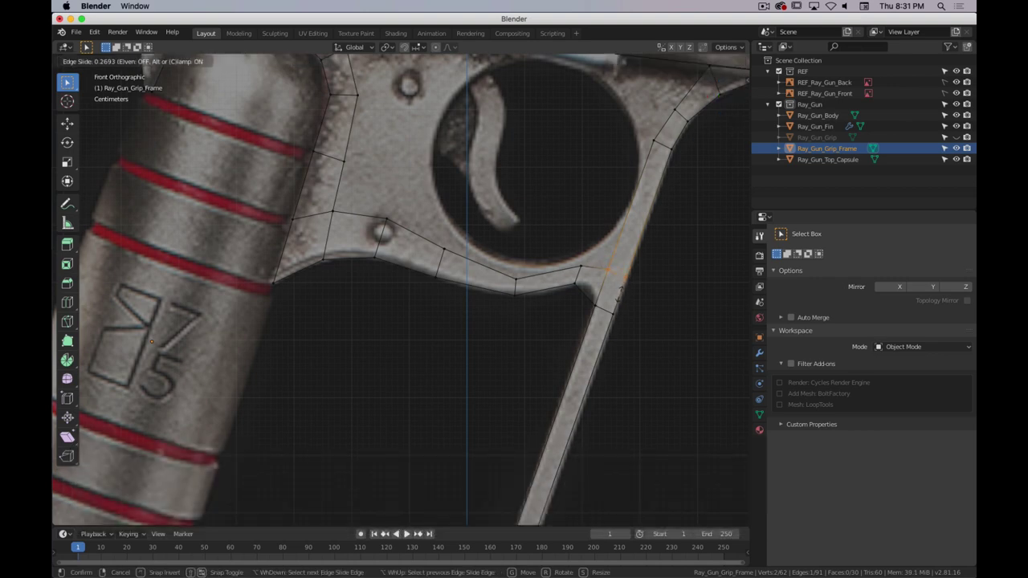
{"action": "left_click", "coordinate": [619, 294]}
- Add one loop cut across the slanted strut beside the trigger hole, slid to a factor of -0.112
{"action": "middle_click_drag", "start_coordinate": [649, 185], "coordinate": [502, 234], "text": "shift"}
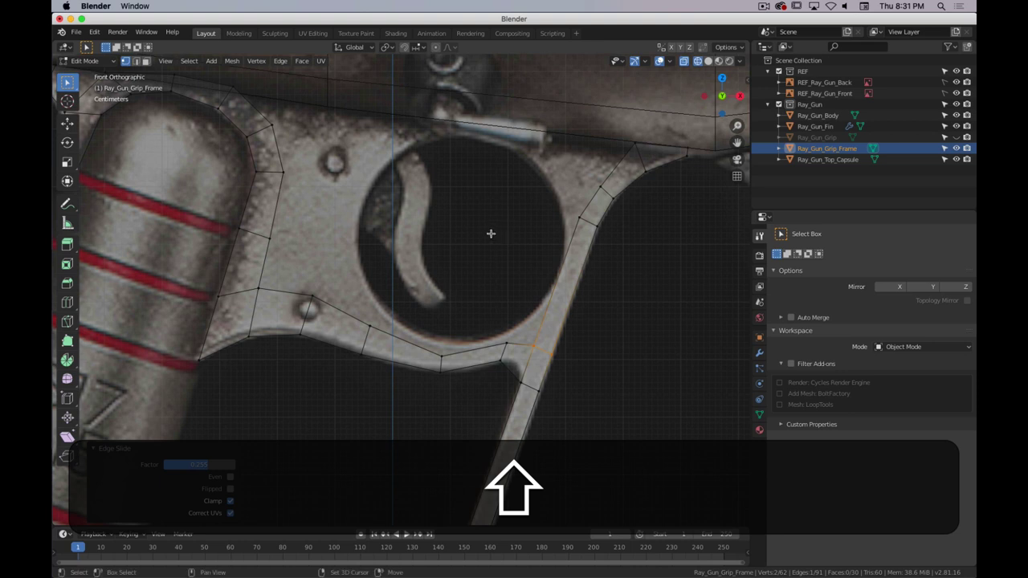
{"action": "key", "text": "shift"}
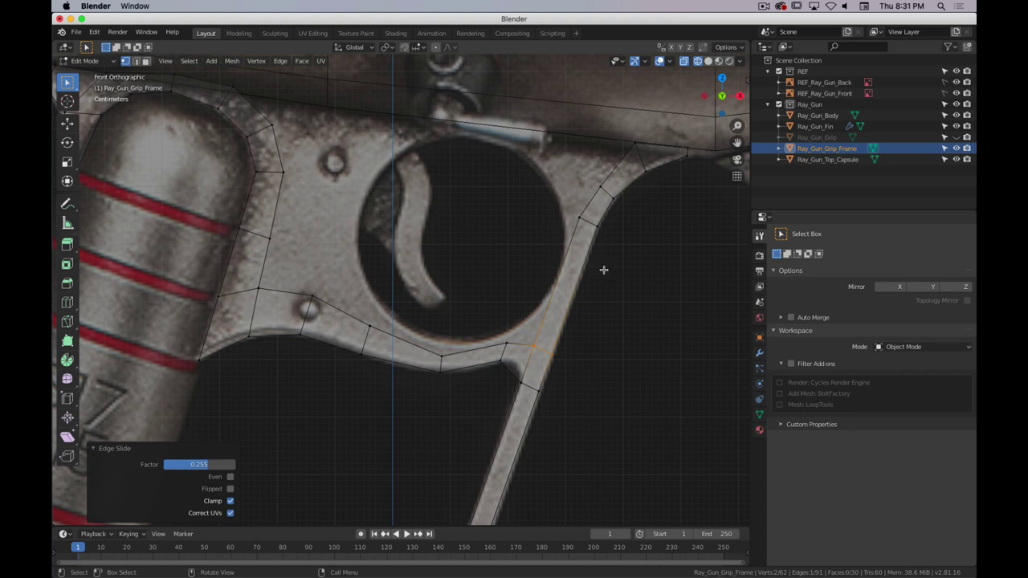
{"action": "key", "text": "ctrl+r"}
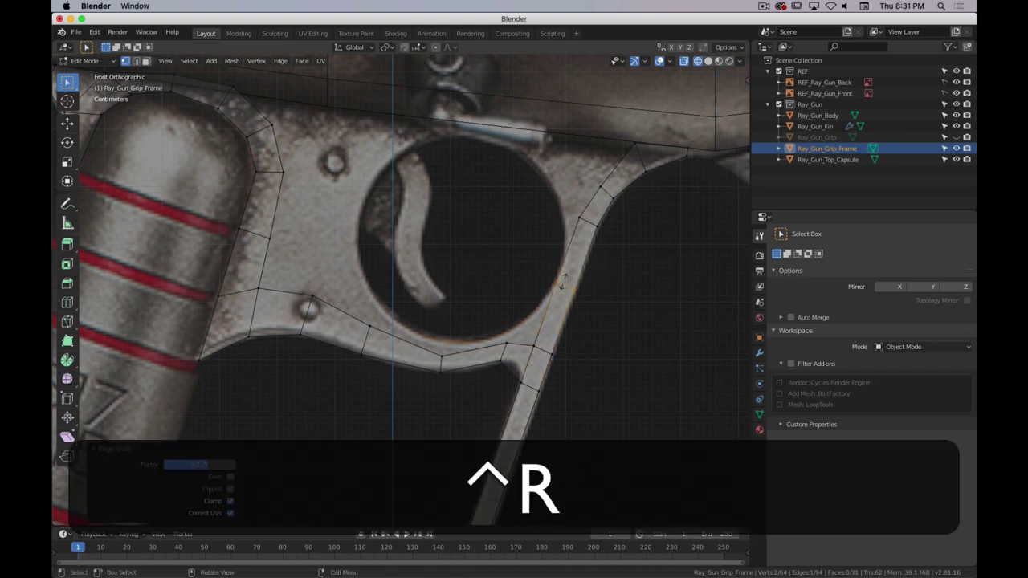
{"action": "left_click", "coordinate": [562, 281]}
{"action": "left_click_drag", "start_coordinate": [568, 275], "coordinate": [571, 275]}
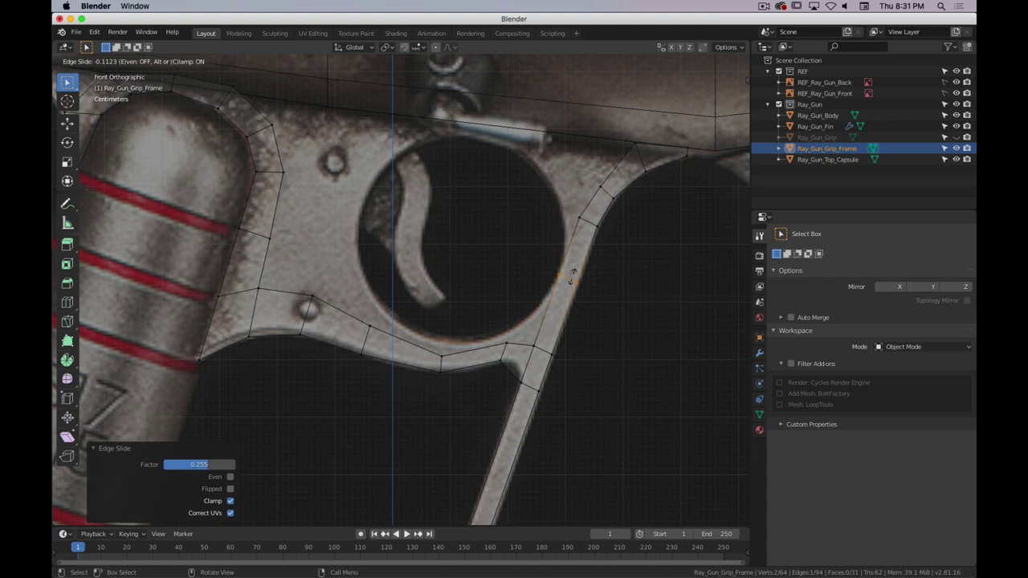
{"action": "left_click", "coordinate": [571, 277]}
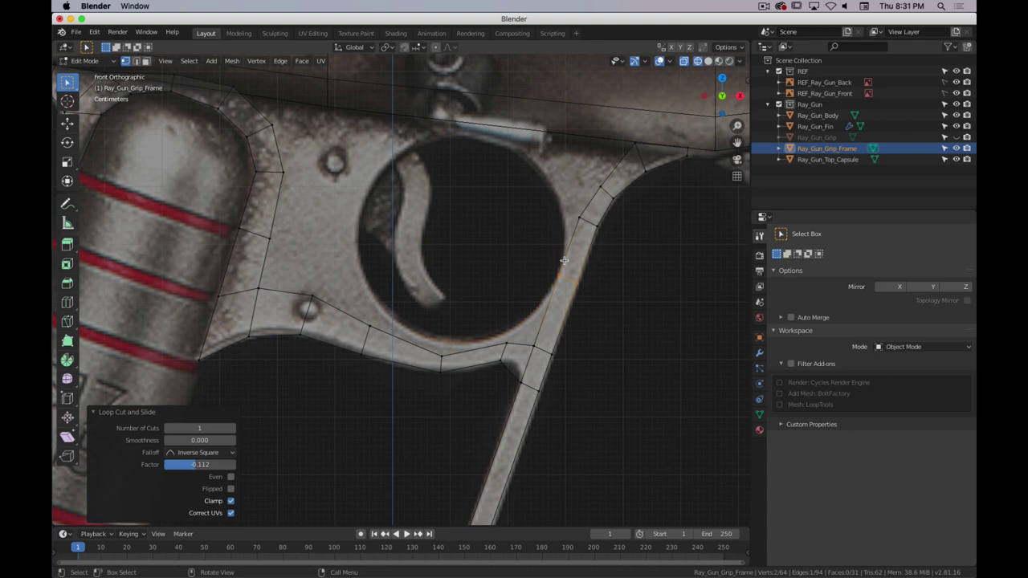
- Dissolve the cross edge in the strut's upper bend, between the trigger hole and the gun body
{"action": "left_click", "coordinate": [610, 195], "text": "alt"}
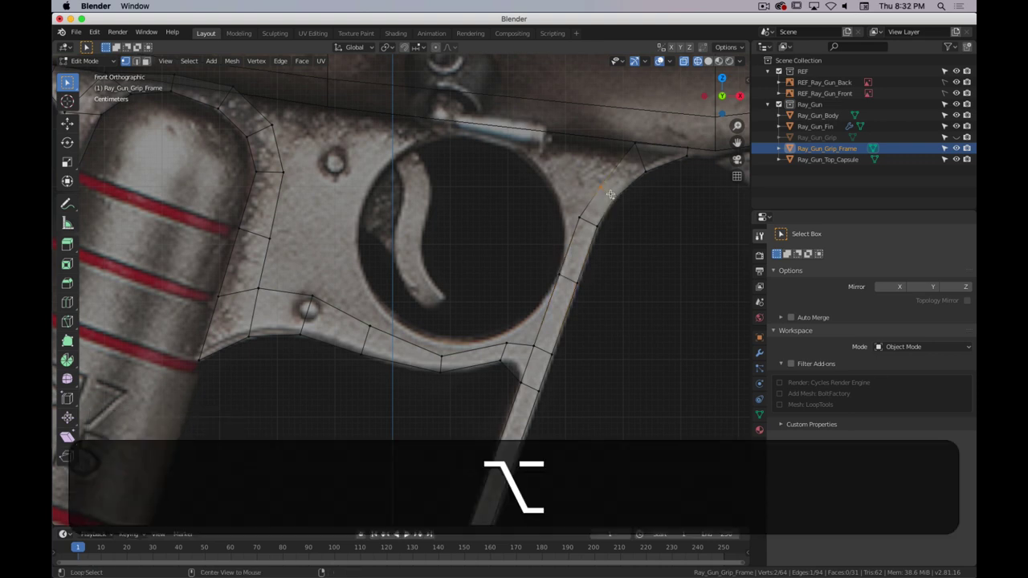
{"action": "key", "text": "alt+x"}
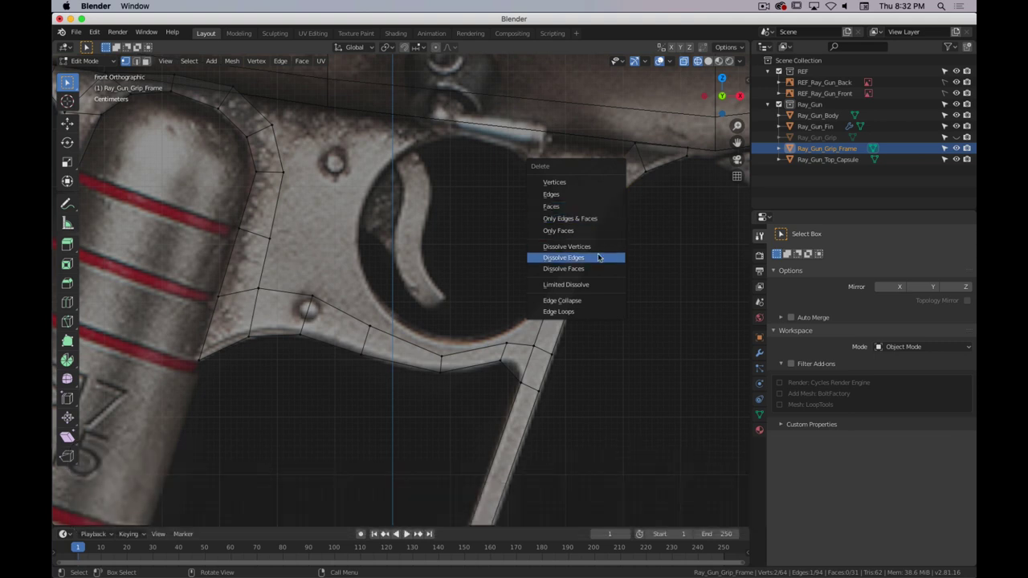
{"action": "left_click", "coordinate": [599, 257]}
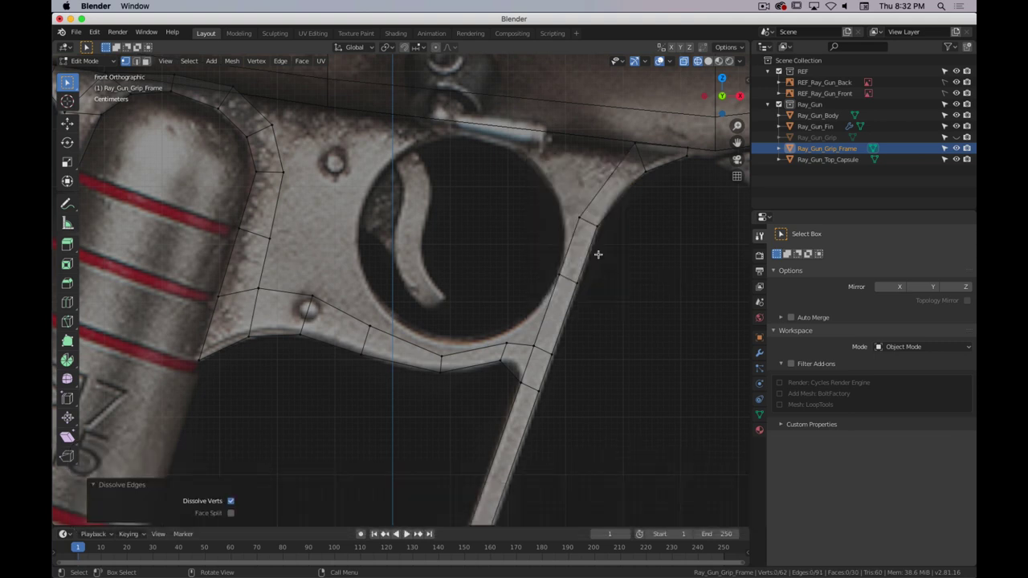
- Move the two outer vertices of the strut's upper bend onto the reference curve, the upper one about -0.014 m in X and -0.009 m in Z
{"action": "left_click", "coordinate": [639, 172]}
{"action": "key", "text": "g"}
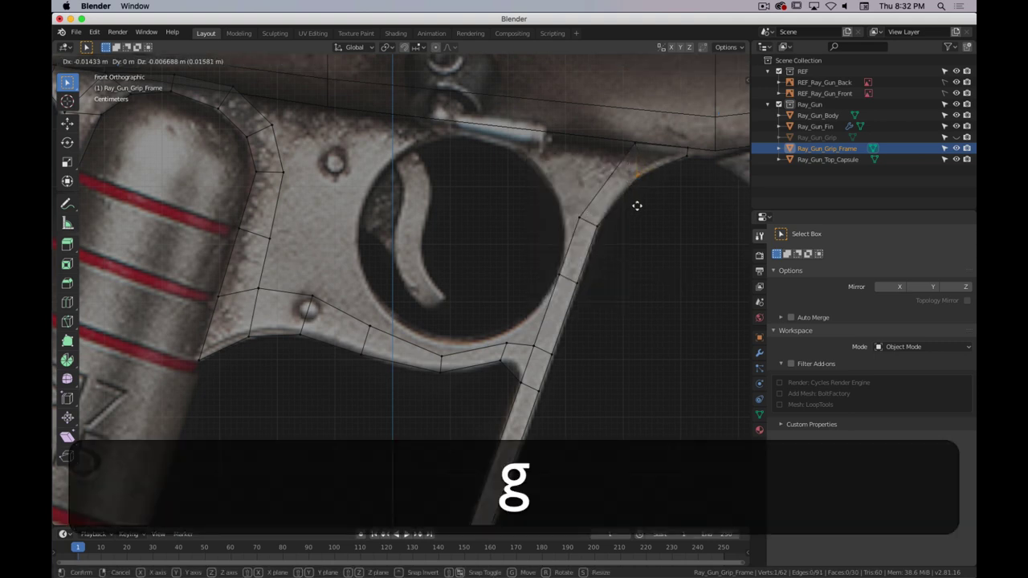
{"action": "left_click", "coordinate": [636, 206]}
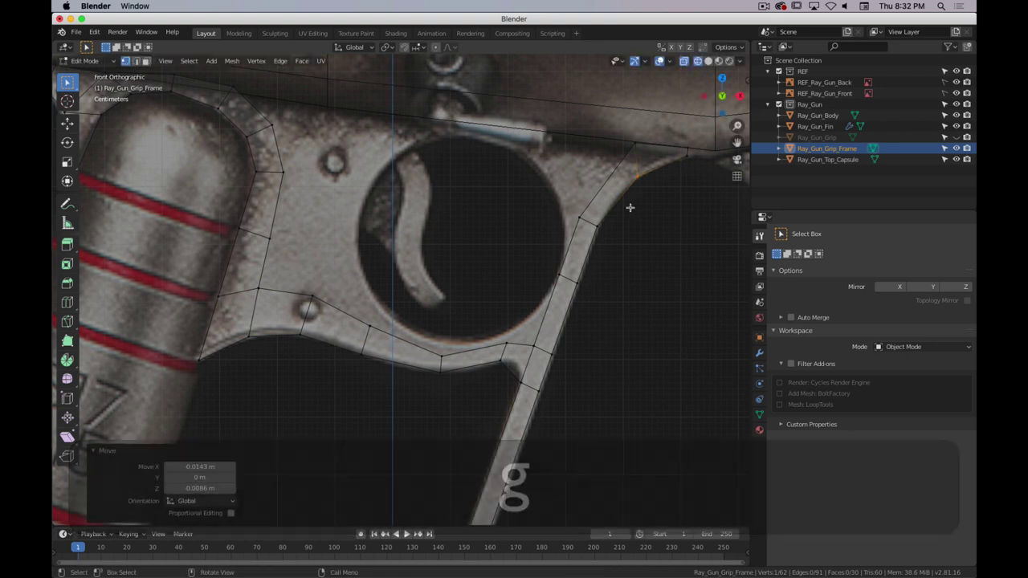
{"action": "key", "text": "g"}
{"action": "left_click", "coordinate": [594, 228]}
- Move the bend's inner vertex up and outward from the trigger hole, and the inner vertex below it 0.00764 m in X and -0.00287 m in Z
{"action": "key", "text": "g"}
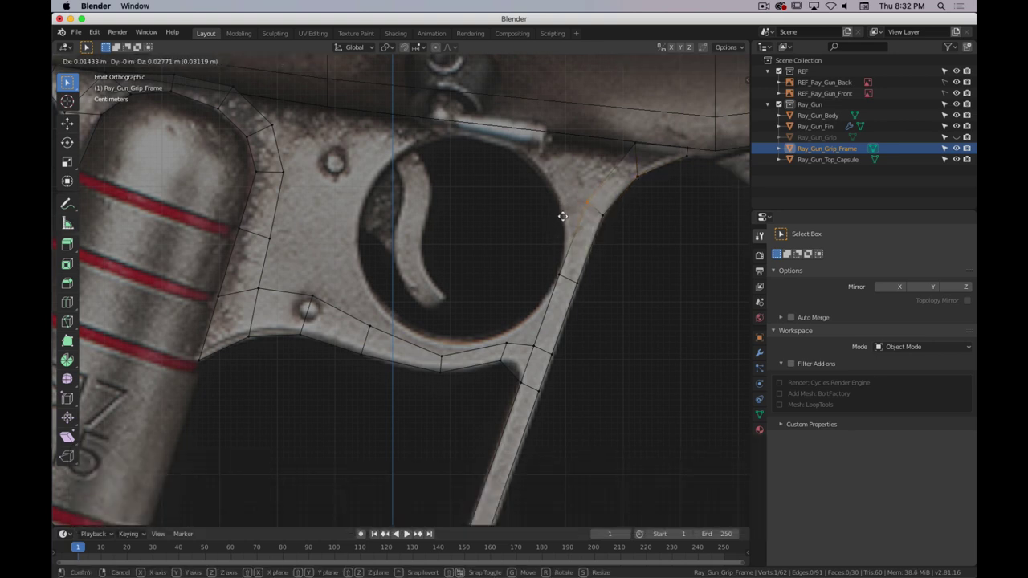
{"action": "left_click", "coordinate": [564, 221]}
{"action": "key", "text": "g"}
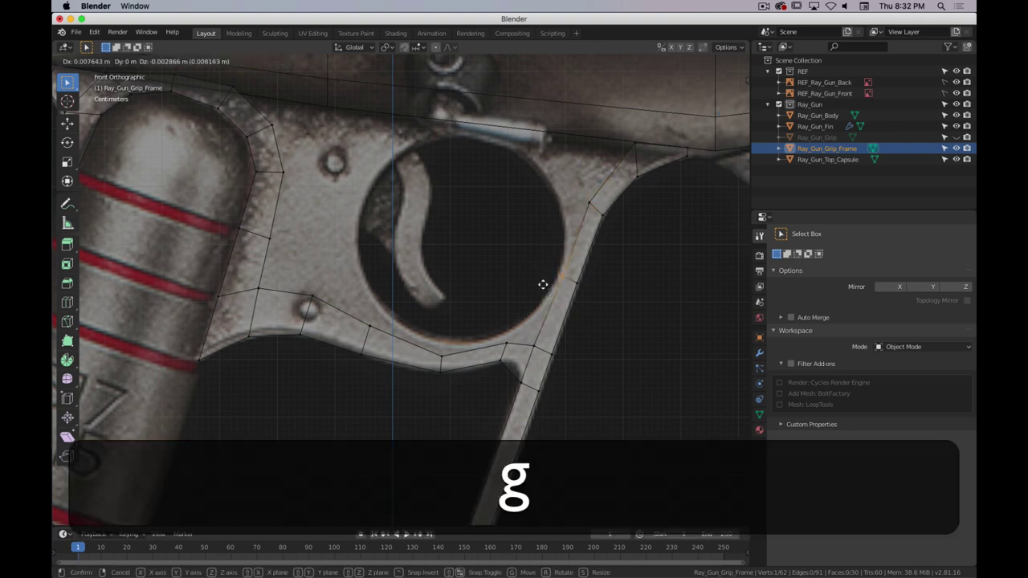
{"action": "left_click", "coordinate": [544, 284]}
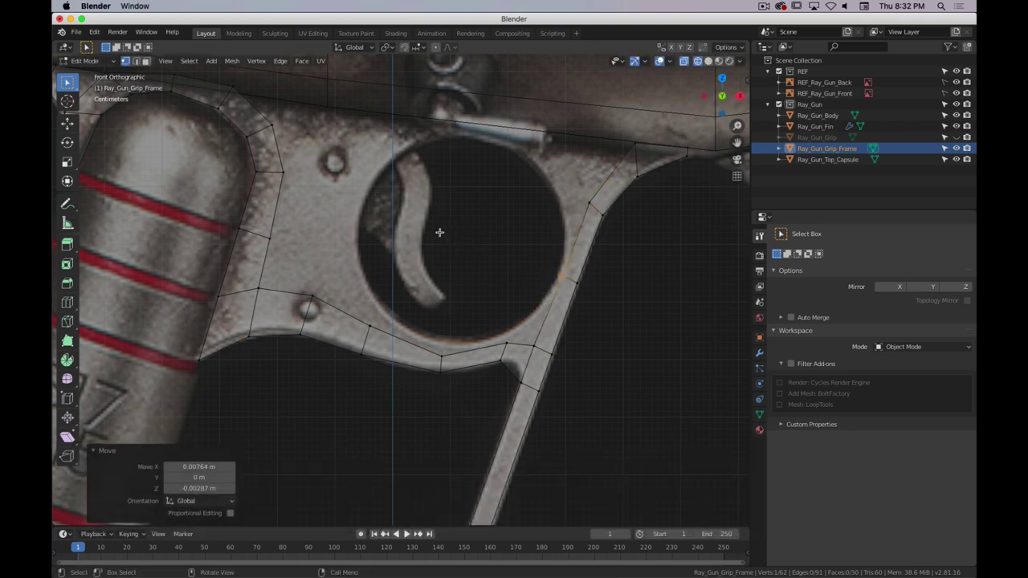
- Extrude the two upper outer edges of the strip beside the grip across the trigger hole, 0.394 m in X and -0.065 m in Z
{"action": "middle_click_drag", "start_coordinate": [459, 225], "coordinate": [491, 234], "text": "shift"}
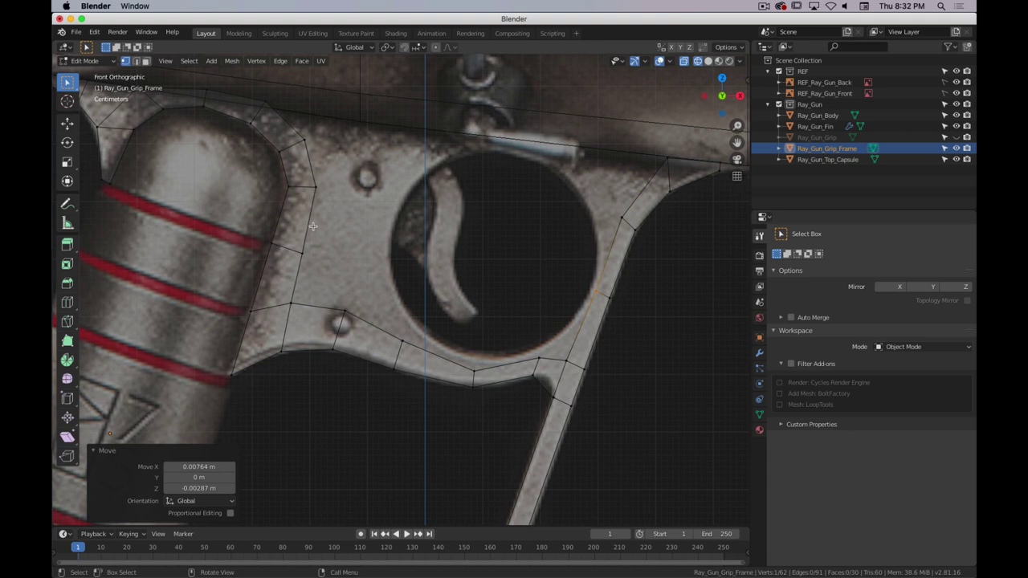
{"action": "key", "text": "2"}
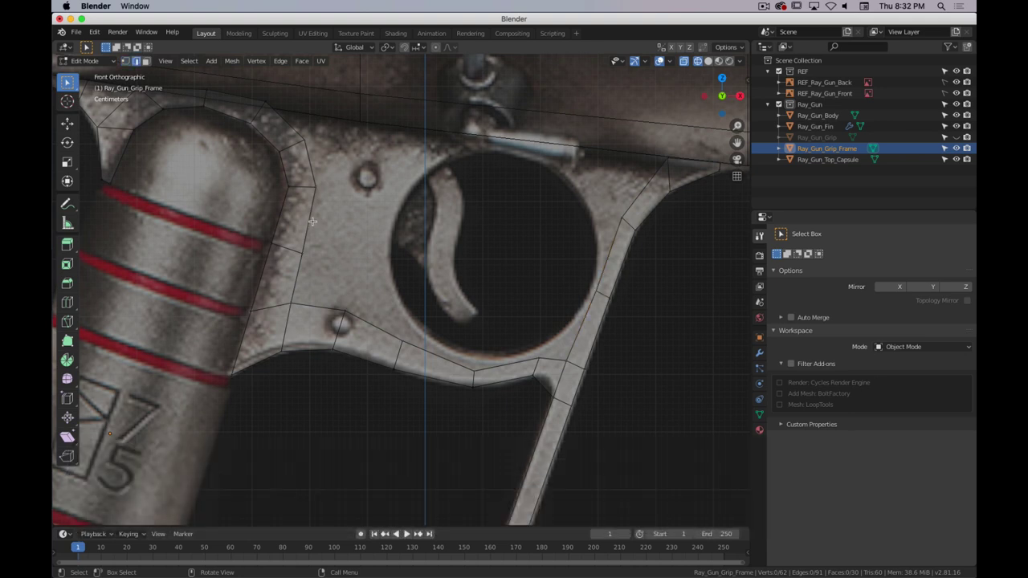
{"action": "left_click", "coordinate": [309, 218]}
{"action": "key", "text": "shift"}
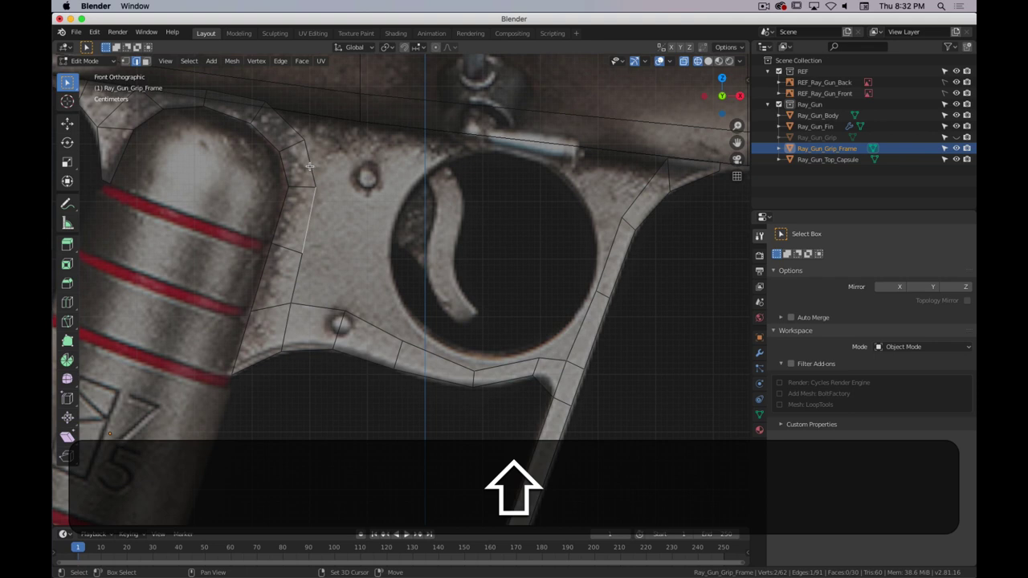
{"action": "left_click", "coordinate": [313, 171], "text": "shift"}
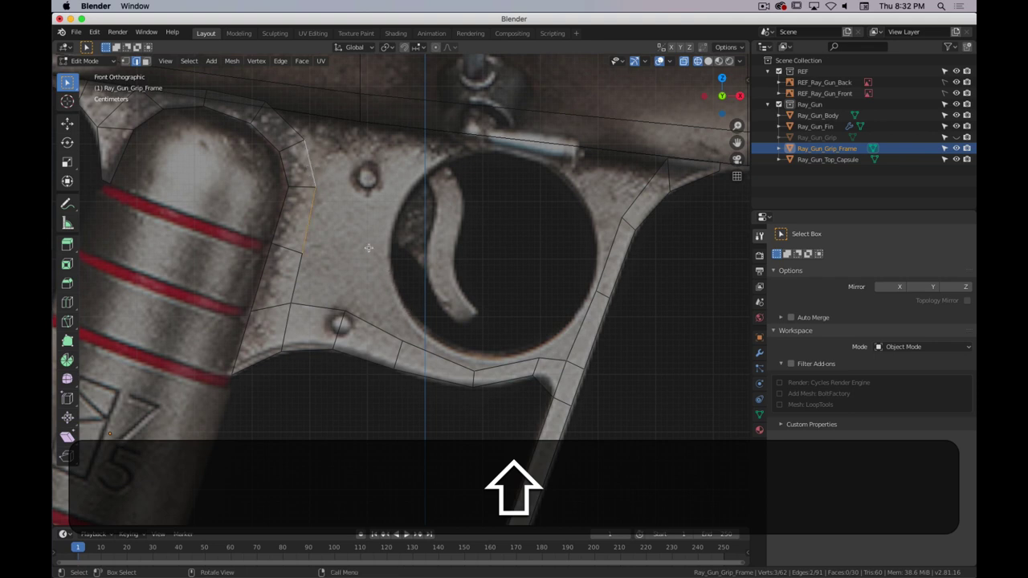
{"action": "key", "text": "e"}
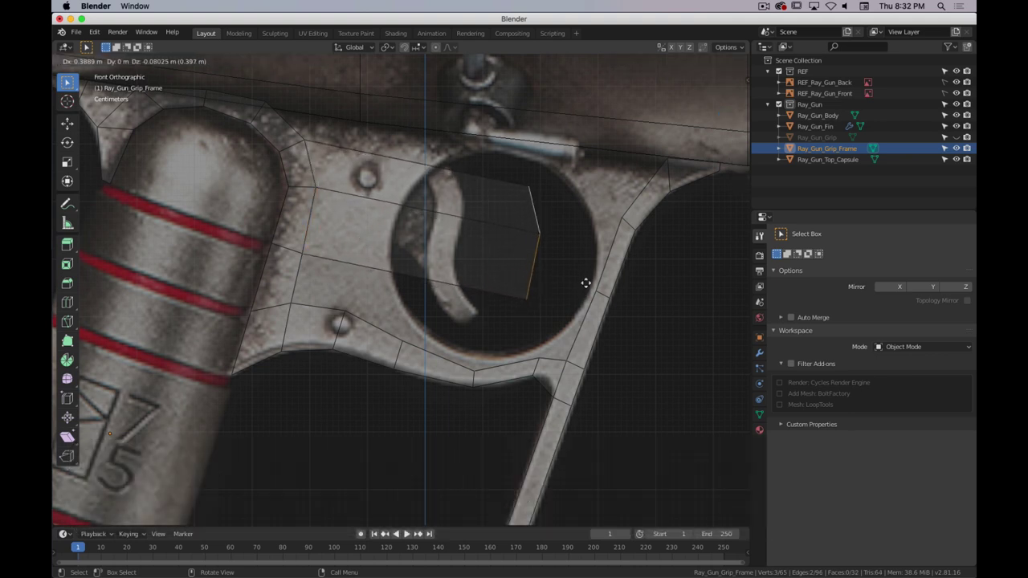
{"action": "left_click", "coordinate": [588, 276]}
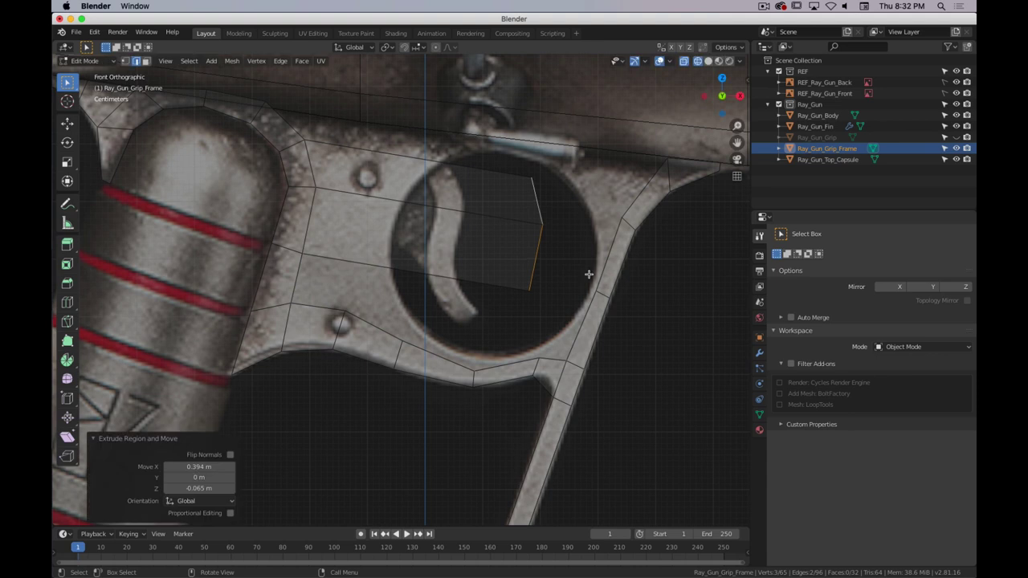
- Move the extruded edges about 0.048 m in X and -0.002 m in Z, and bridge them to the strut's two upper inner edges
{"action": "key", "text": "super+period"}
{"action": "key", "text": "g"}
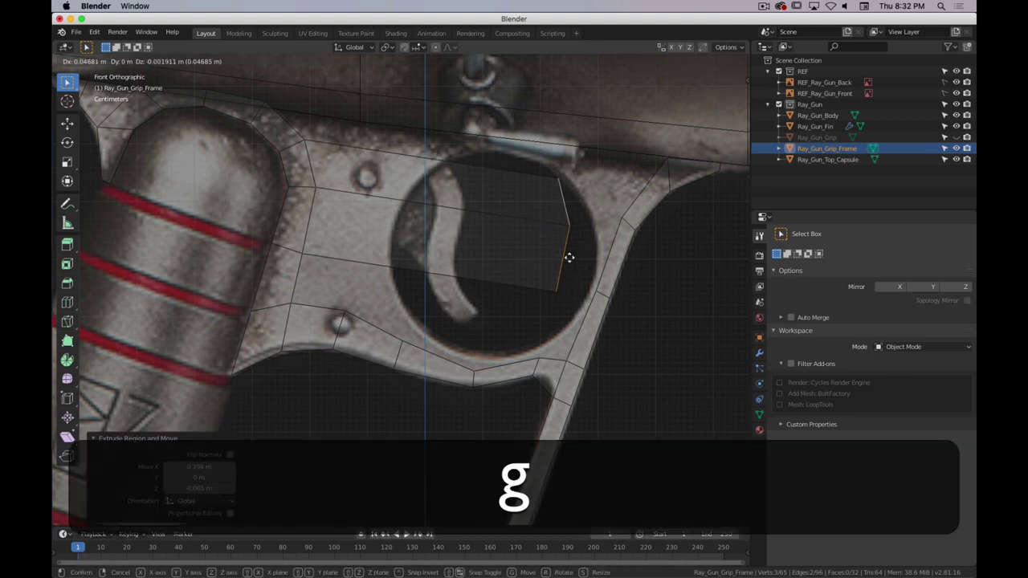
{"action": "left_click", "coordinate": [572, 255]}
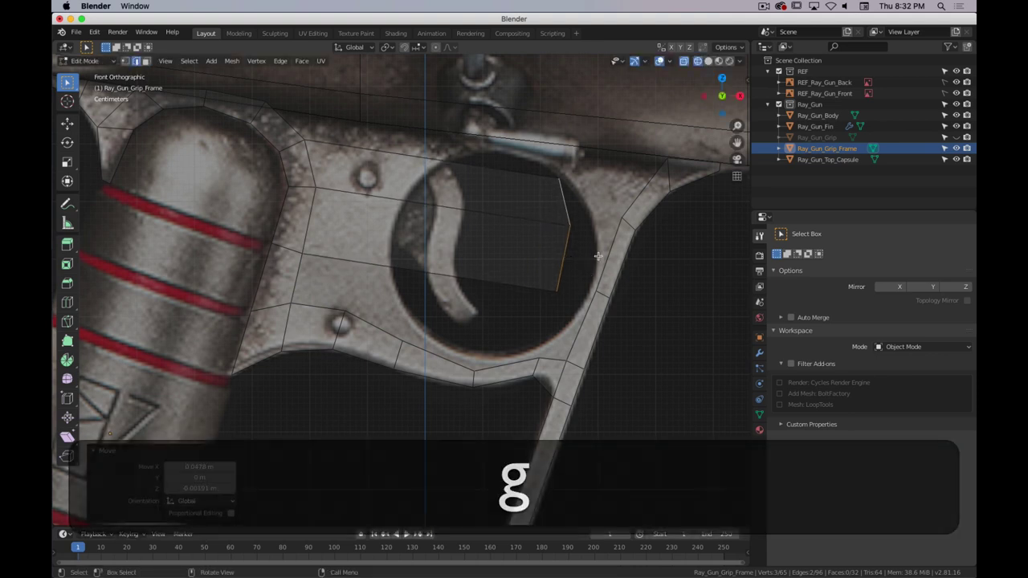
{"action": "right_click", "coordinate": [637, 201]}
{"action": "left_click", "coordinate": [626, 203]}
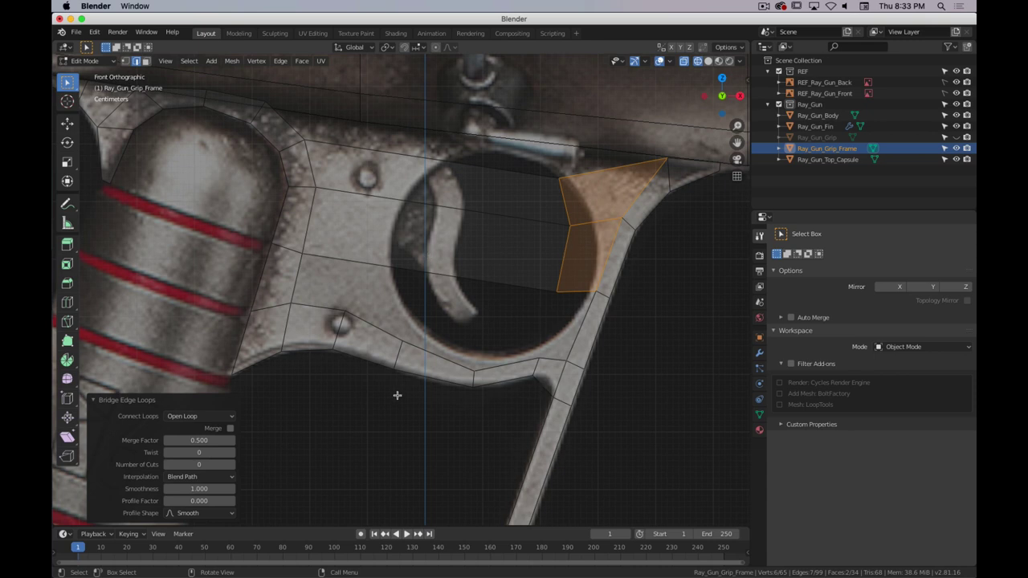
- Add three evenly spaced loop cuts across the long faces spanning the trigger hole, with a slide factor of 0
{"action": "key", "text": "ctrl+r"}
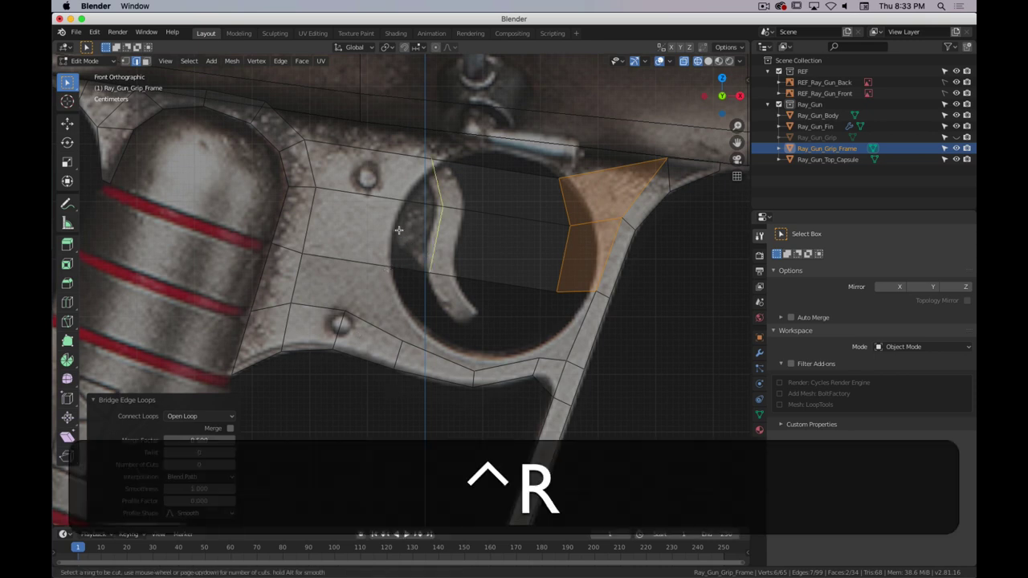
{"action": "scroll", "coordinate": [399, 230], "scroll_direction": "up", "scroll_amount": 2}
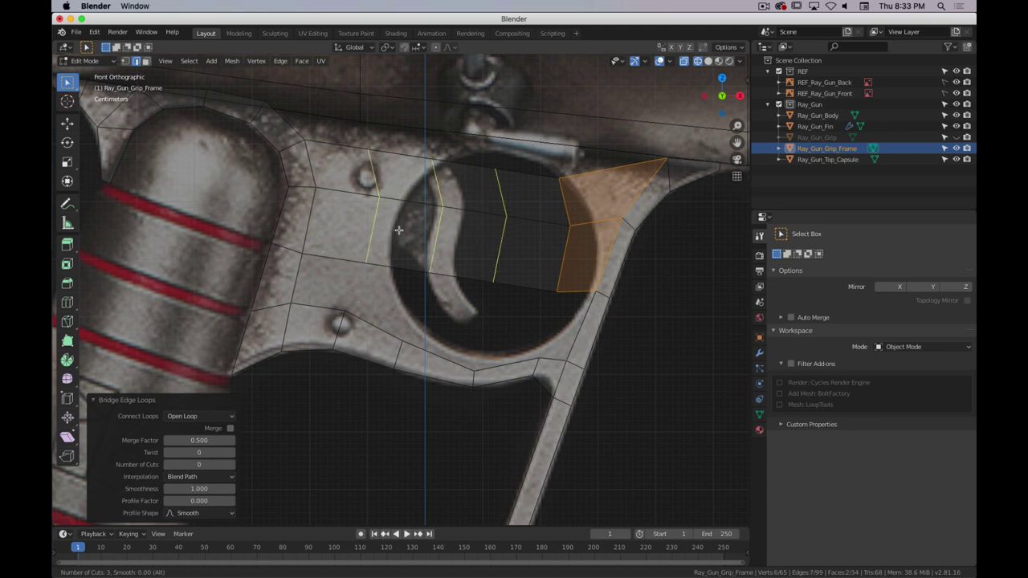
{"action": "left_click", "coordinate": [398, 230]}
{"action": "right_click", "coordinate": [394, 230]}
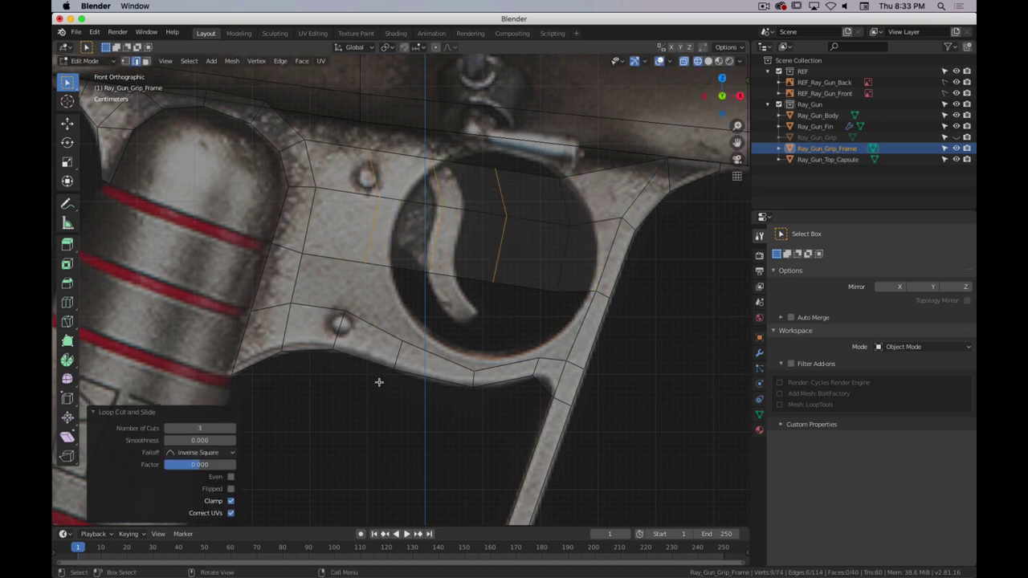
- Bridge the five lower edges of the new plate faces to the five facing edges of the lower strip under the trigger hole
{"action": "left_click", "coordinate": [340, 262]}
{"action": "left_click", "coordinate": [397, 269], "text": "shift"}
{"action": "left_click", "coordinate": [458, 275], "text": "shift"}
{"action": "left_click", "coordinate": [518, 285], "text": "shift"}
{"action": "left_click", "coordinate": [576, 292], "text": "shift"}
{"action": "left_click", "coordinate": [331, 312], "text": "shift"}
{"action": "left_click", "coordinate": [372, 323], "text": "shift"}
{"action": "left_click", "coordinate": [467, 366], "text": "shift"}
{"action": "left_click", "coordinate": [511, 367], "text": "shift"}
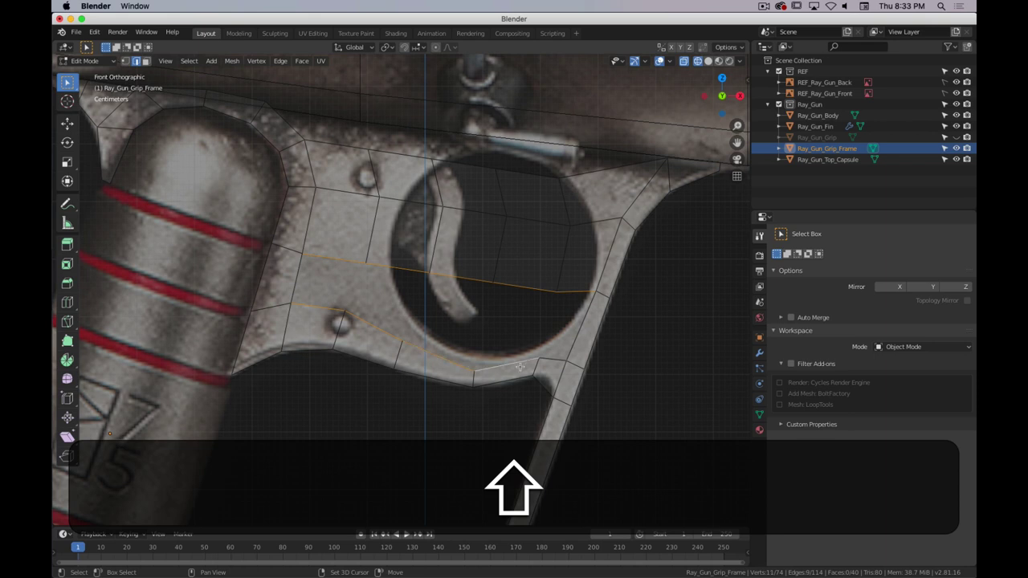
{"action": "left_click", "coordinate": [560, 357], "text": "shift"}
{"action": "right_click", "coordinate": [490, 357]}
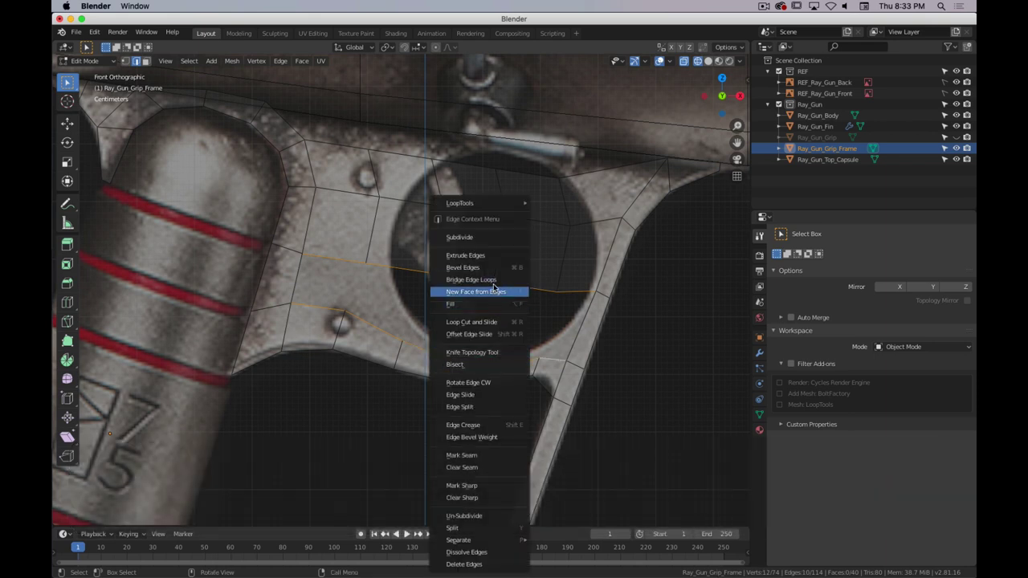
{"action": "left_click", "coordinate": [494, 280]}
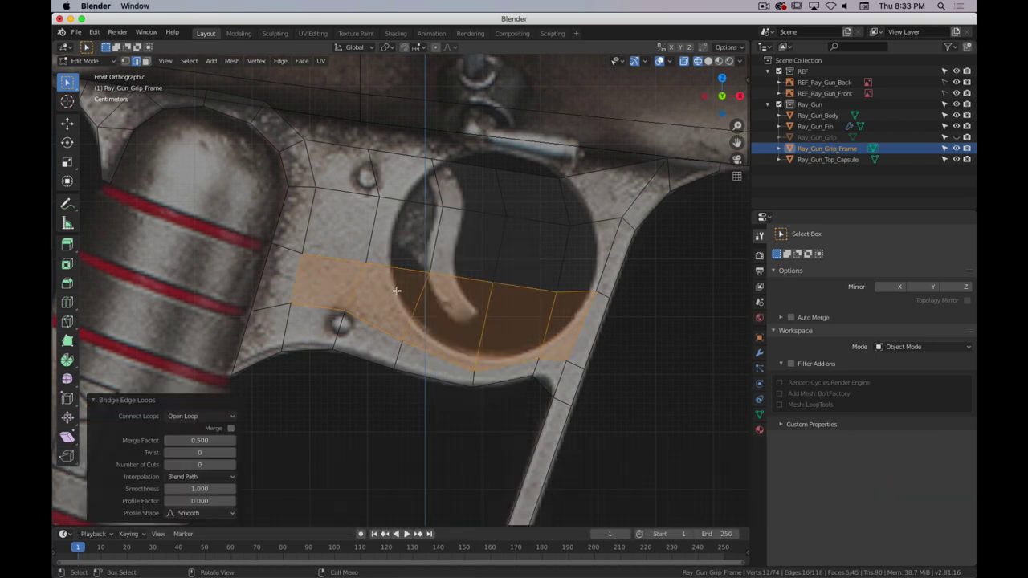
- Extrude the plate's three upper edges above the trigger hole about 0.047 m up in Z and rotate them slightly along the gun body's underside
{"action": "key", "text": "shift"}
{"action": "middle_click_drag", "start_coordinate": [467, 219], "coordinate": [462, 286], "text": "shift"}
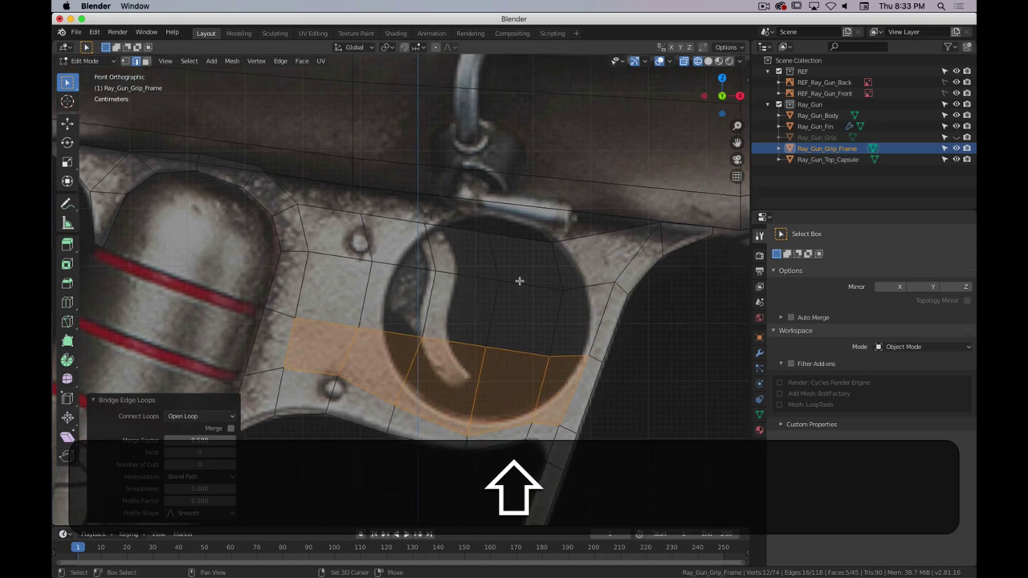
{"action": "left_click", "coordinate": [410, 220]}
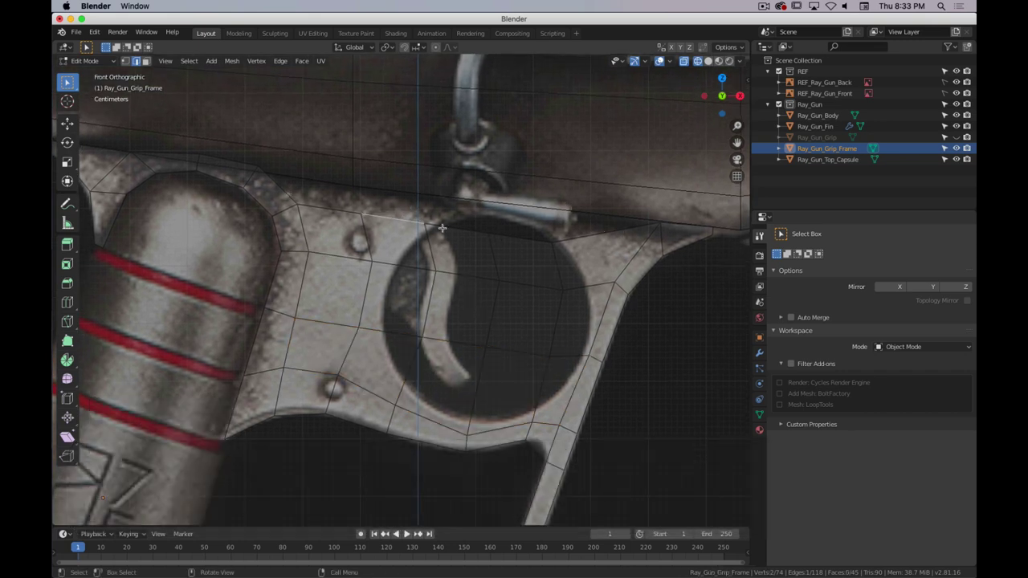
{"action": "left_click", "coordinate": [470, 231], "text": "shift"}
{"action": "left_click", "coordinate": [521, 238], "text": "shift"}
{"action": "key", "text": "super+period"}
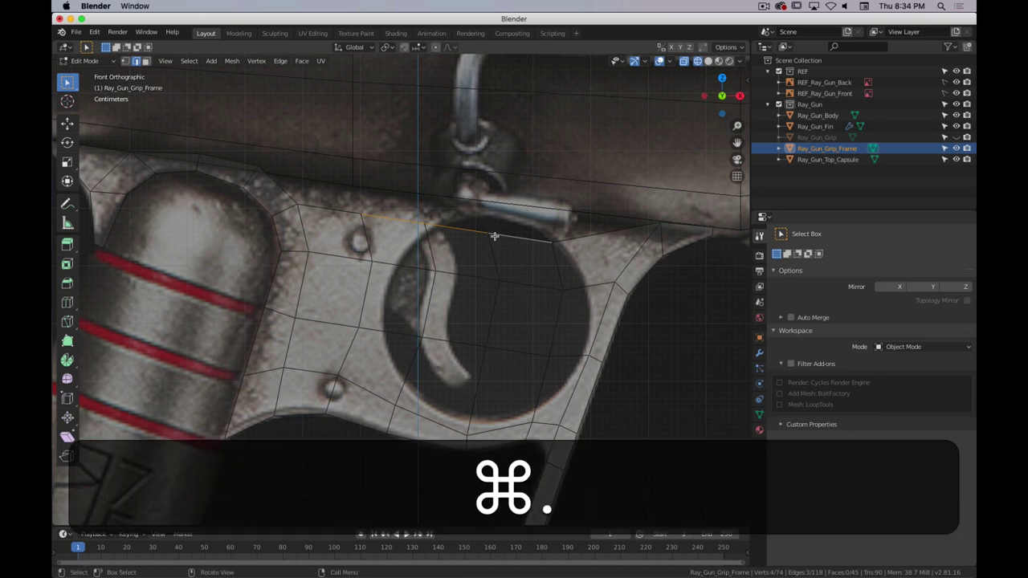
{"action": "key", "text": "super+e"}
{"action": "key", "text": "e"}
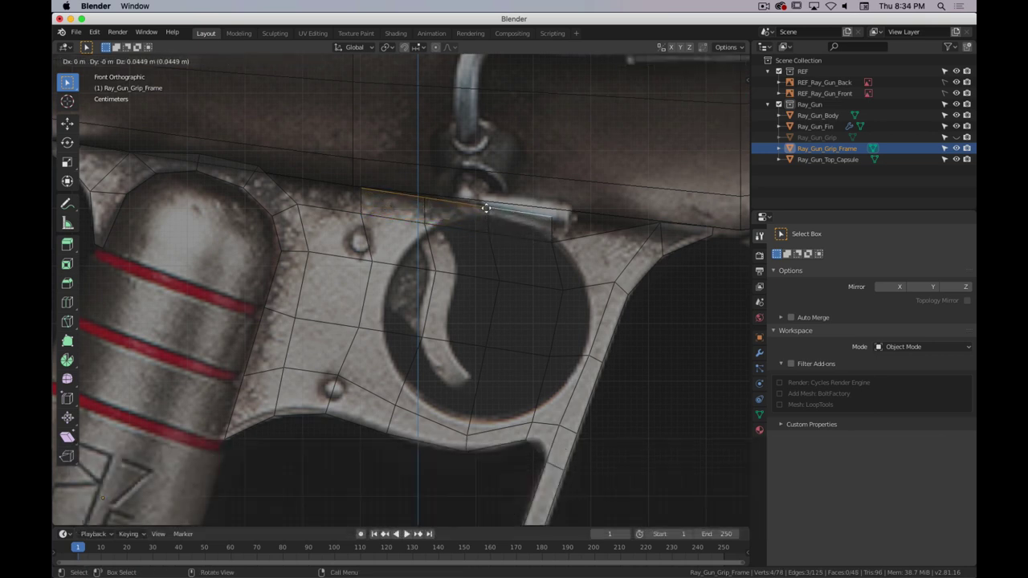
{"action": "left_click", "coordinate": [486, 208]}
{"action": "key", "text": "r"}
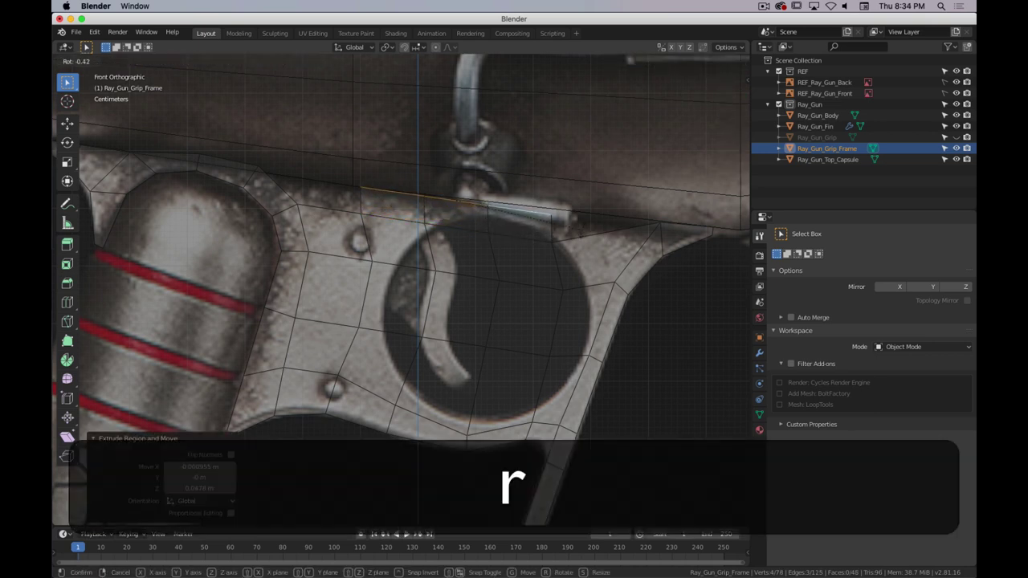
{"action": "left_click", "coordinate": [384, 213]}
- Hide the front reference image and fill a face between the grip strip's slanted upper edge and the extruded row's nearest end edge
{"action": "left_click", "coordinate": [361, 201]}
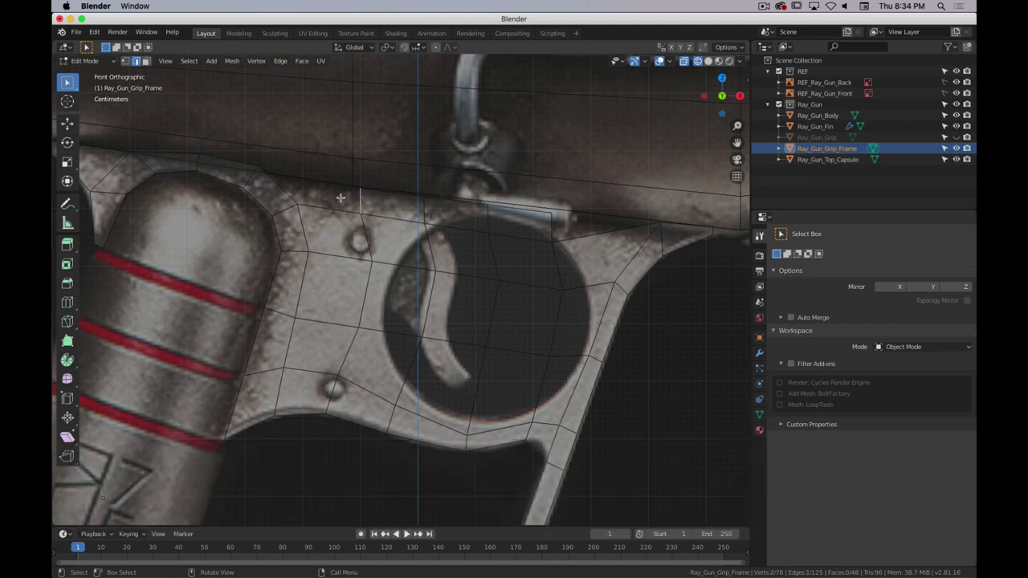
{"action": "scroll", "coordinate": [325, 198], "scroll_direction": "up", "scroll_amount": 5}
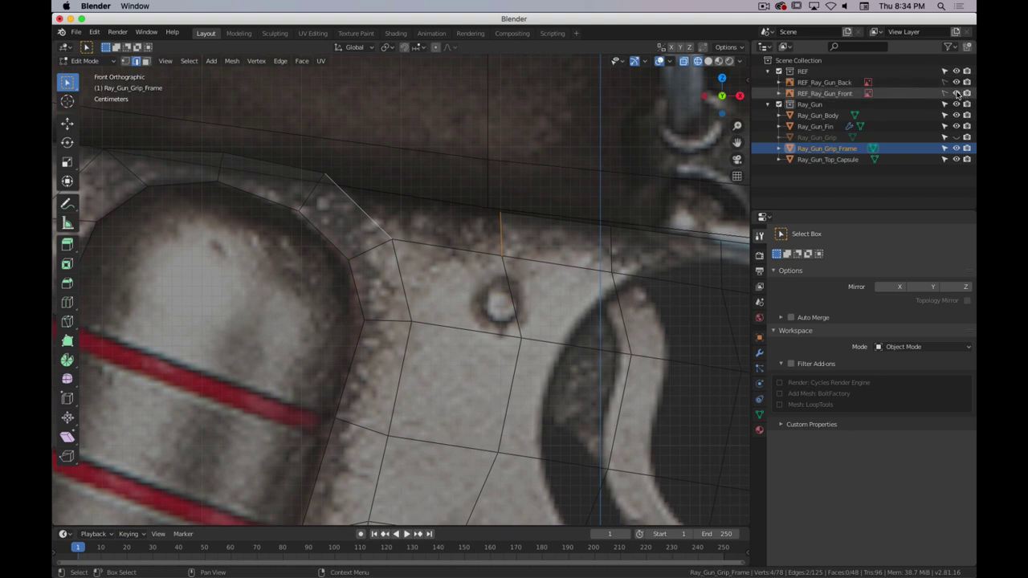
{"action": "left_click", "coordinate": [956, 93]}
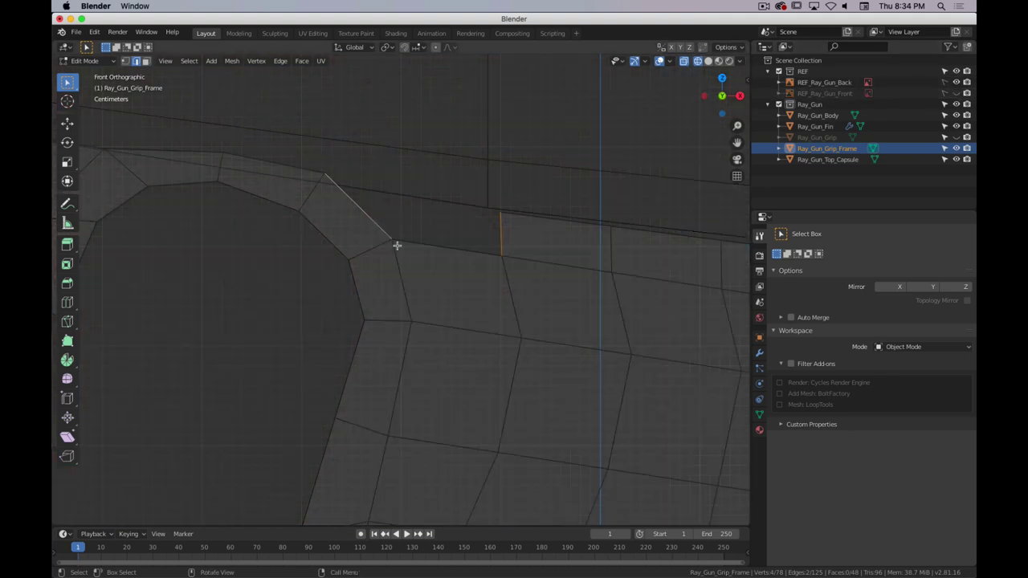
{"action": "left_click", "coordinate": [487, 228], "text": "shift"}
{"action": "left_click", "coordinate": [501, 230], "text": "shift"}
{"action": "key", "text": "f"}
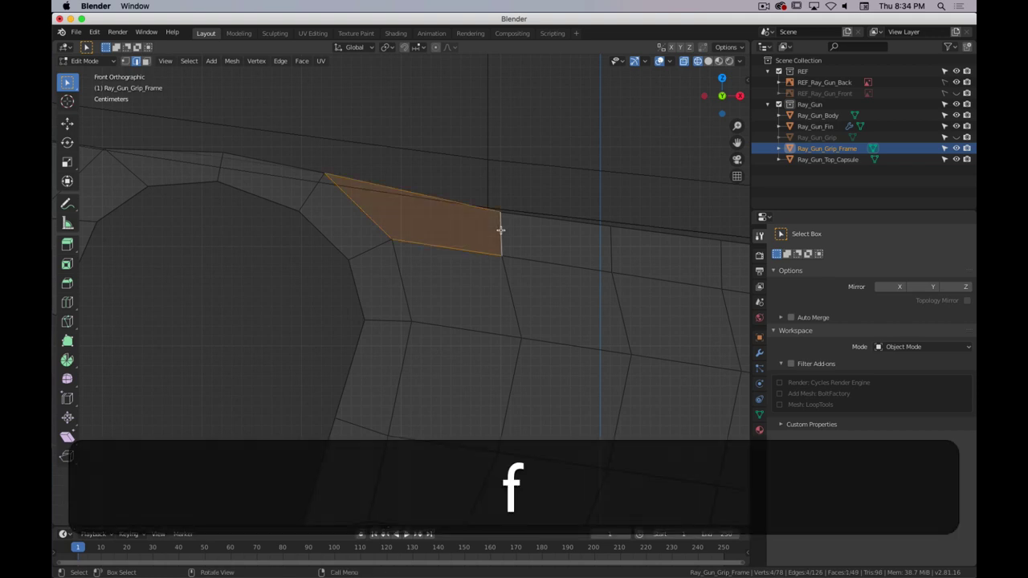
{"action": "middle_click_drag", "start_coordinate": [650, 345], "coordinate": [491, 245], "text": "shift"}
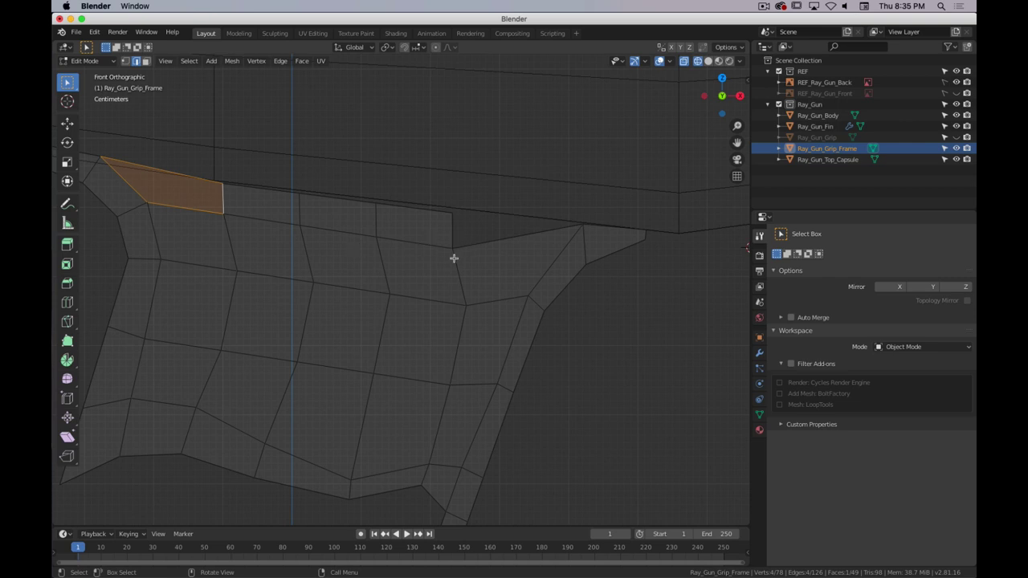
{"action": "key", "text": "super+period"}
{"action": "key", "text": "1"}
{"action": "left_click", "coordinate": [448, 266]}
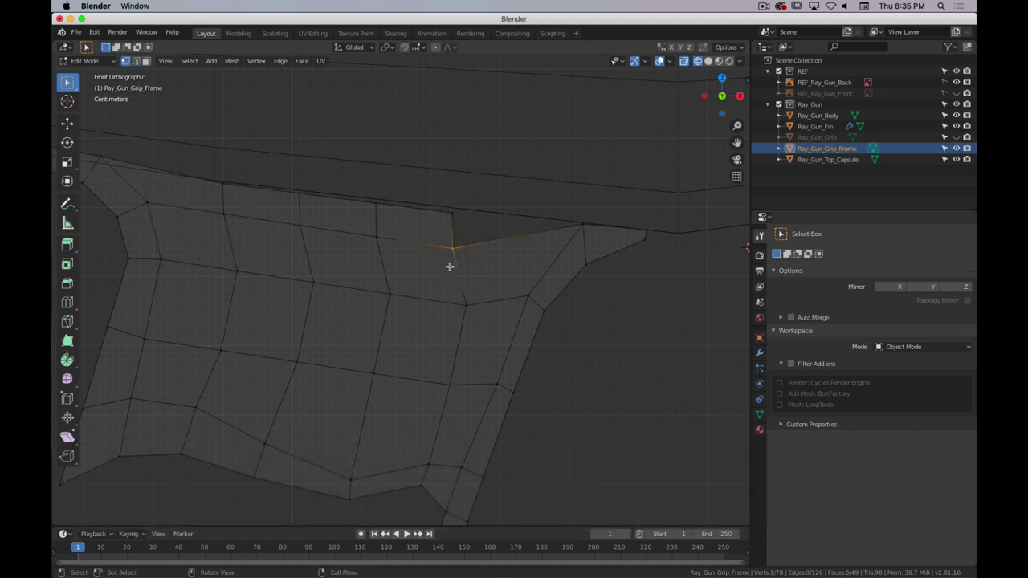
{"action": "key", "text": "1"}
{"action": "key", "text": "g"}
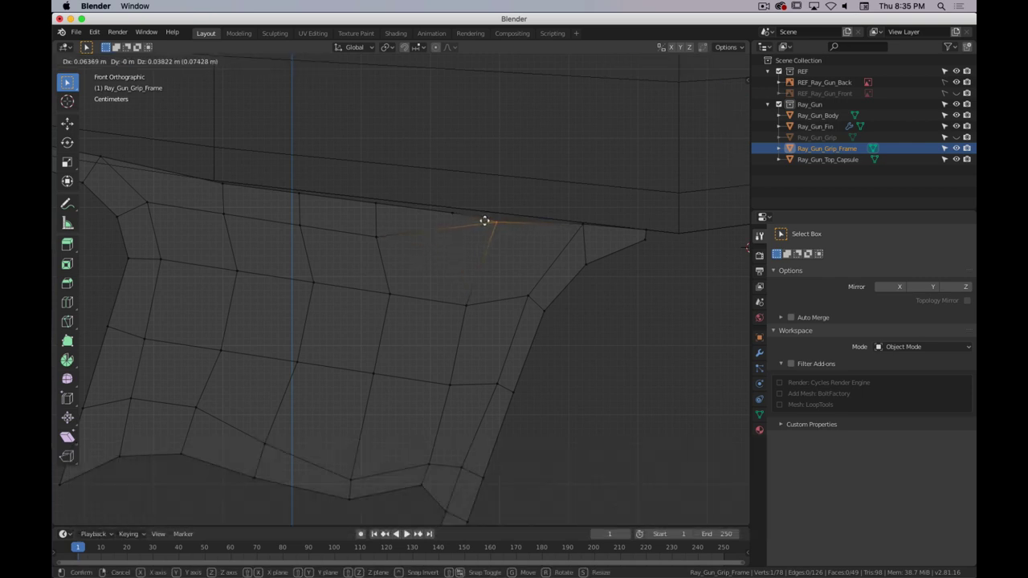
{"action": "right_click", "coordinate": [450, 245]}
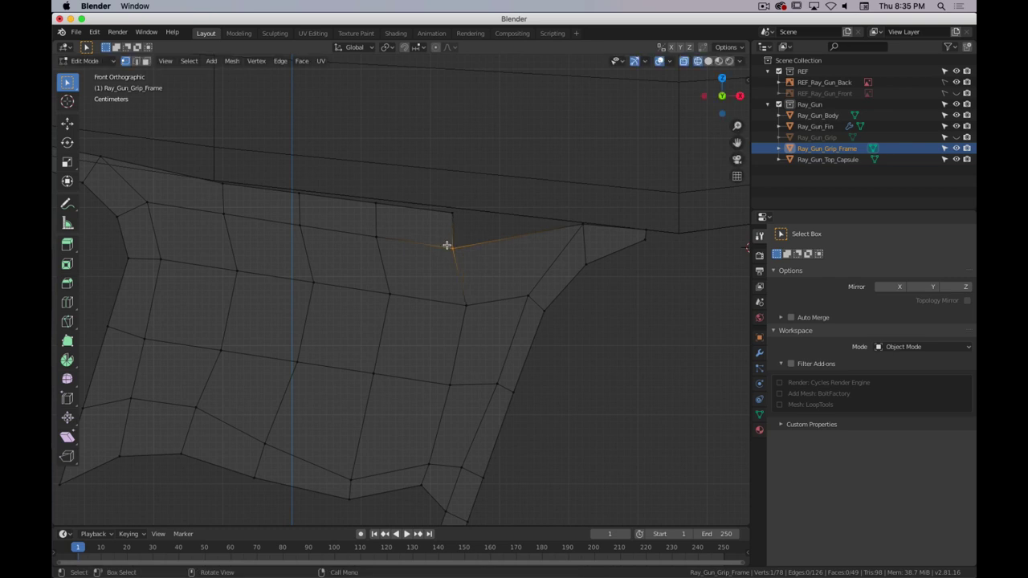
- Join the extruded row's end corner to the strut's top vertex with an edge, subdivide it, and move the midpoint about -0.014 m in X
{"action": "left_click", "coordinate": [579, 226]}
{"action": "left_click", "coordinate": [453, 215], "text": "shift"}
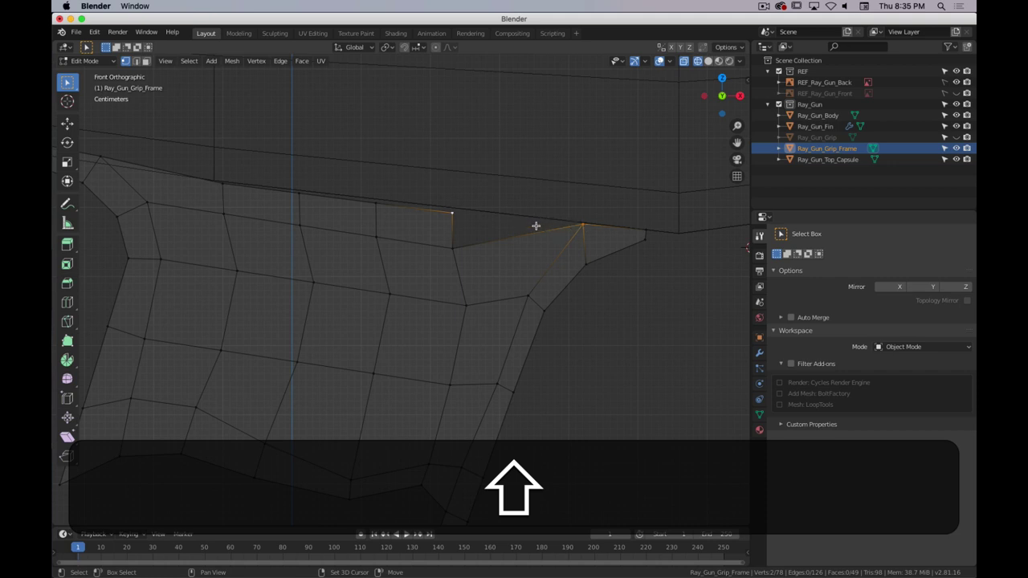
{"action": "key", "text": "f"}
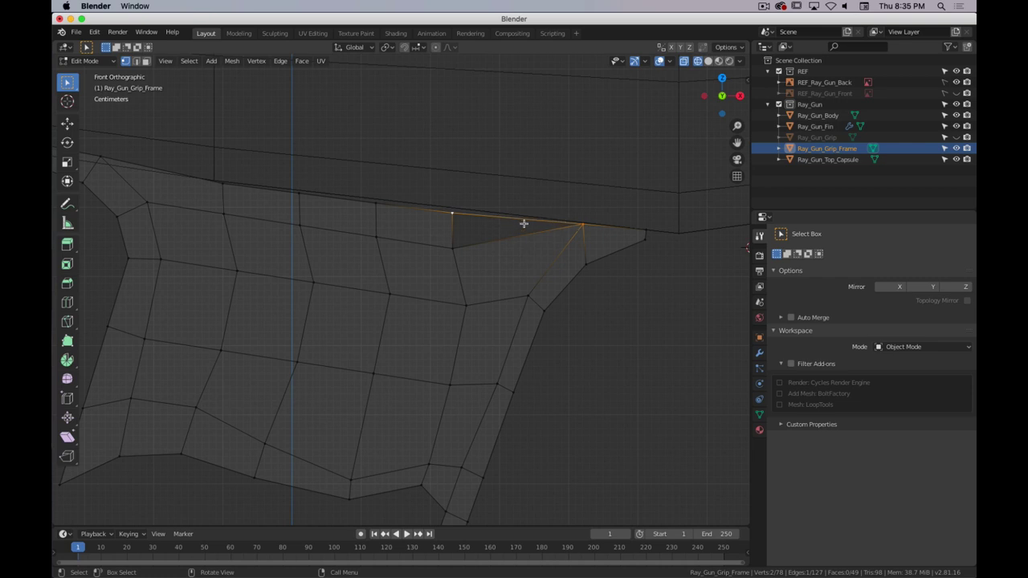
{"action": "right_click", "coordinate": [519, 223]}
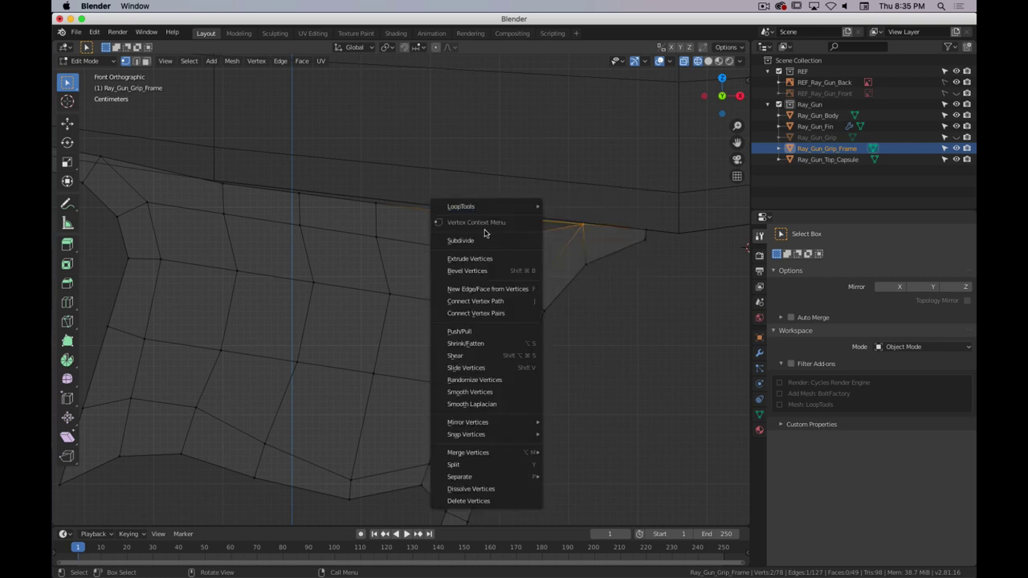
{"action": "left_click", "coordinate": [490, 239]}
{"action": "left_click", "coordinate": [510, 230]}
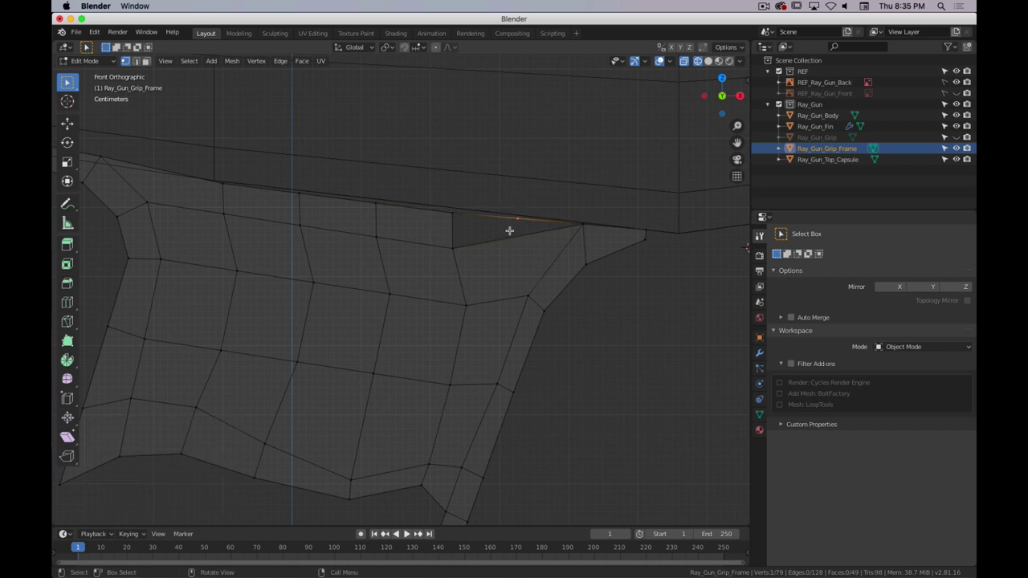
{"action": "key", "text": "g"}
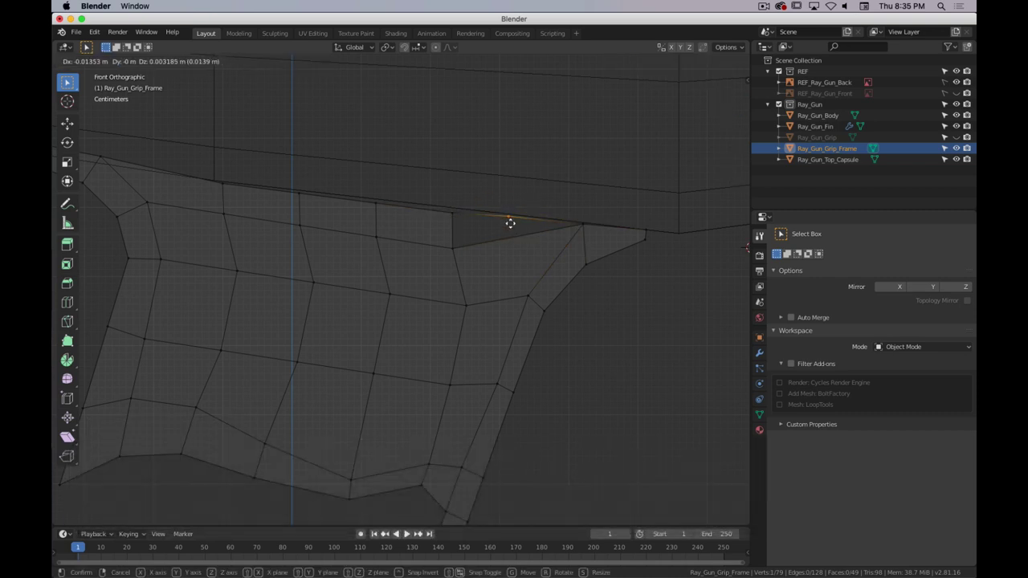
{"action": "left_click", "coordinate": [511, 224]}
- Fill the remaining gap between the extruded row's end edge and the strut's top with a face, and show the model in solid shading
{"action": "key", "text": "2"}
{"action": "left_click", "coordinate": [460, 231]}
{"action": "left_click", "coordinate": [530, 224], "text": "shift"}
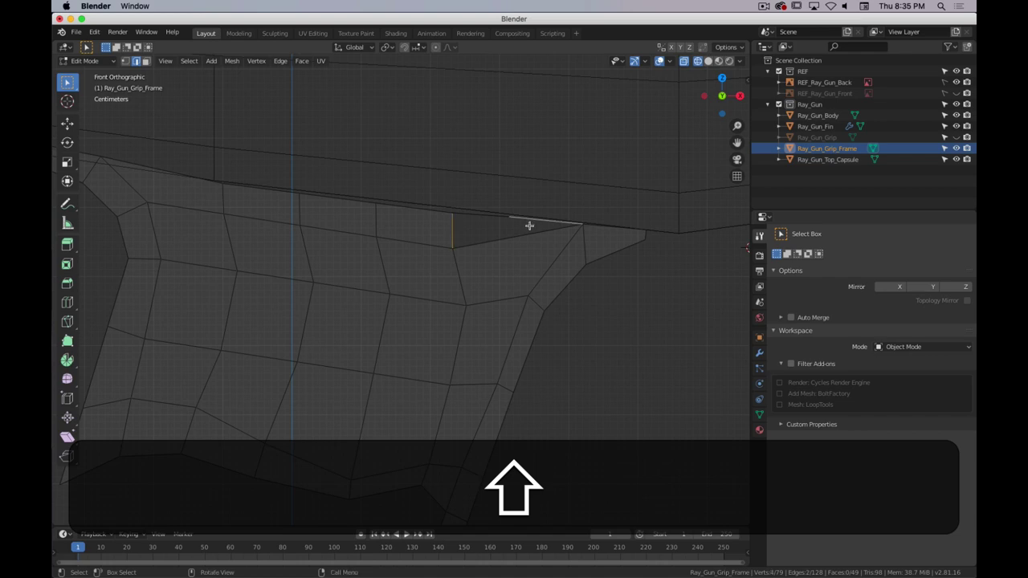
{"action": "key", "text": "f"}
{"action": "mouse_move", "coordinate": [509, 254]}
{"action": "middle_mouse_down"}
{"action": "mouse_move", "coordinate": [439, 264]}
{"action": "mouse_move", "coordinate": [532, 287]}
{"action": "middle_mouse_up"}
{"action": "key", "text": "z"}
{"action": "mouse_move", "coordinate": [594, 274]}
{"action": "middle_mouse_down"}
{"action": "mouse_move", "coordinate": [555, 306]}
{"action": "mouse_move", "coordinate": [492, 267]}
{"action": "mouse_move", "coordinate": [694, 214]}
{"action": "mouse_move", "coordinate": [599, 230]}
{"action": "mouse_move", "coordinate": [689, 214]}
{"action": "mouse_move", "coordinate": [405, 324]}
{"action": "middle_mouse_up"}
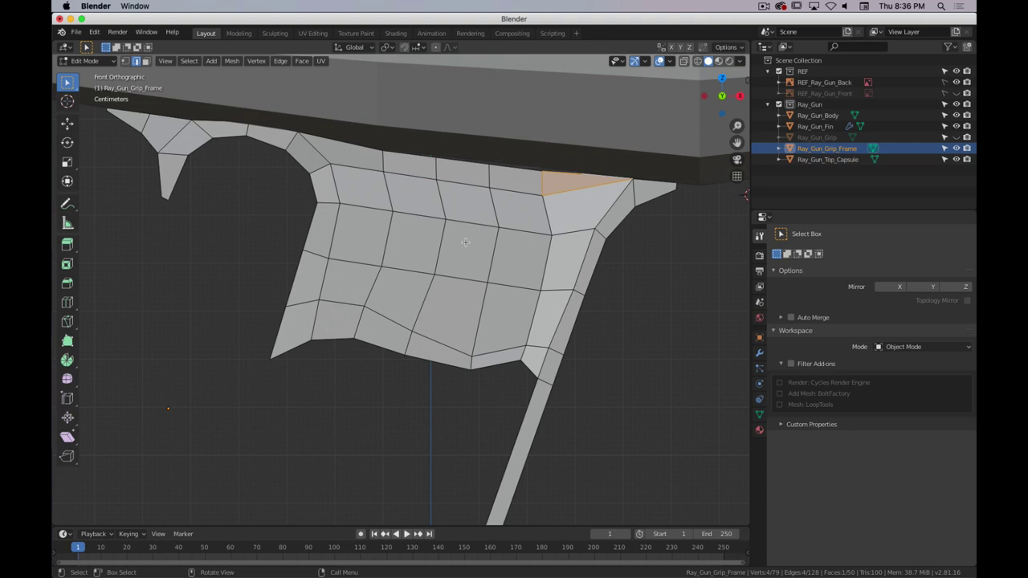
- Show the front reference image, select the six faces covering the trigger hole, and display the mesh in wireframe
{"action": "left_click", "coordinate": [956, 93]}
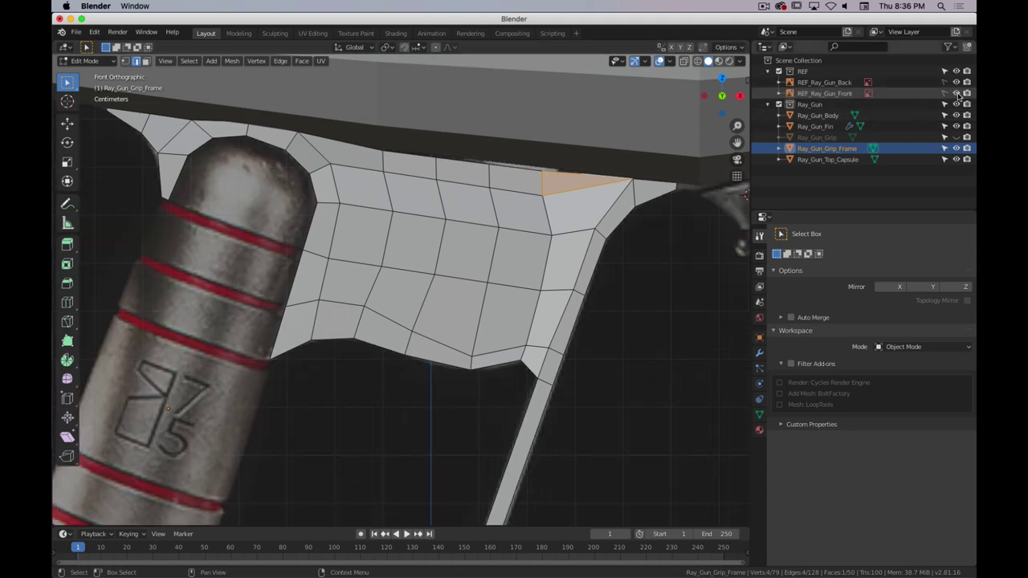
{"action": "key", "text": "super+period"}
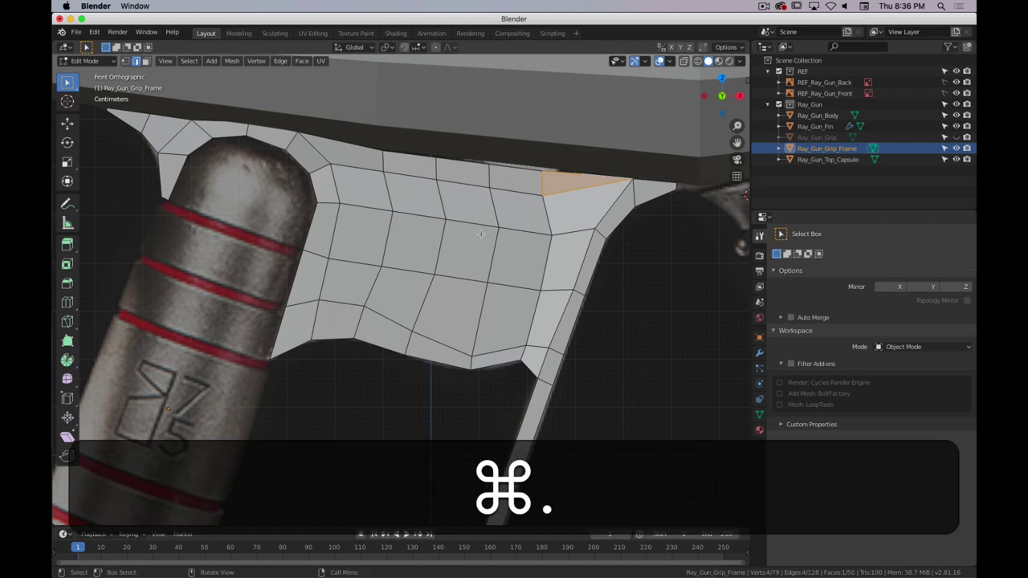
{"action": "key", "text": "super+period"}
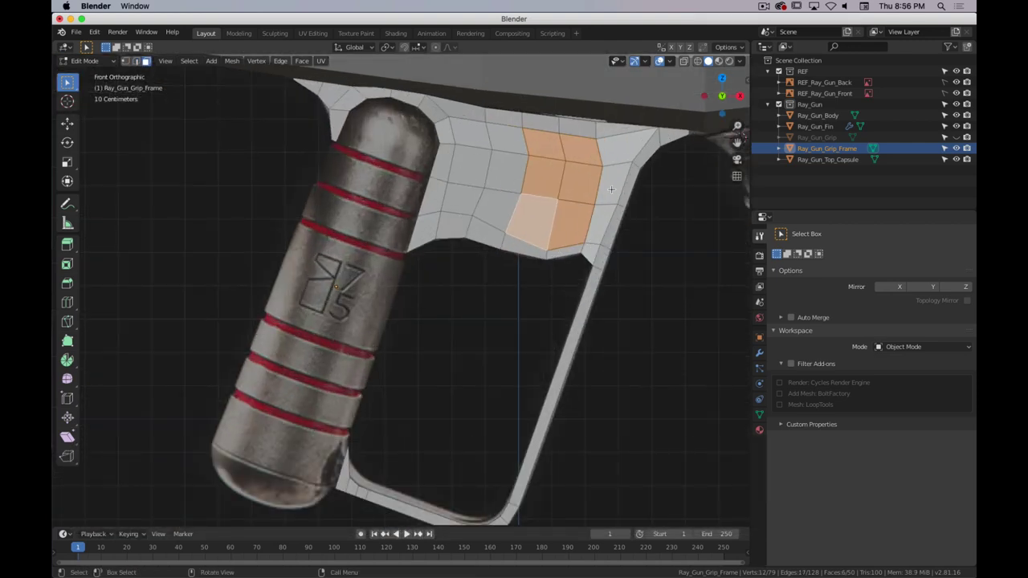
{"action": "key", "text": "super+period"}
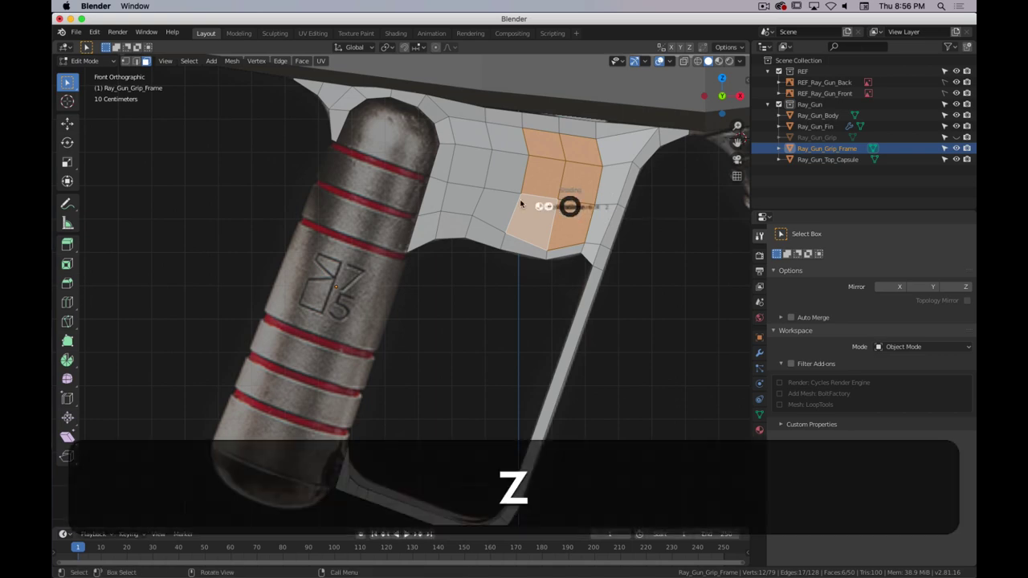
{"action": "key", "text": "z"}
{"action": "key", "text": "shift+z"}
{"action": "scroll", "coordinate": [326, 309], "scroll_direction": "up", "scroll_amount": 5}
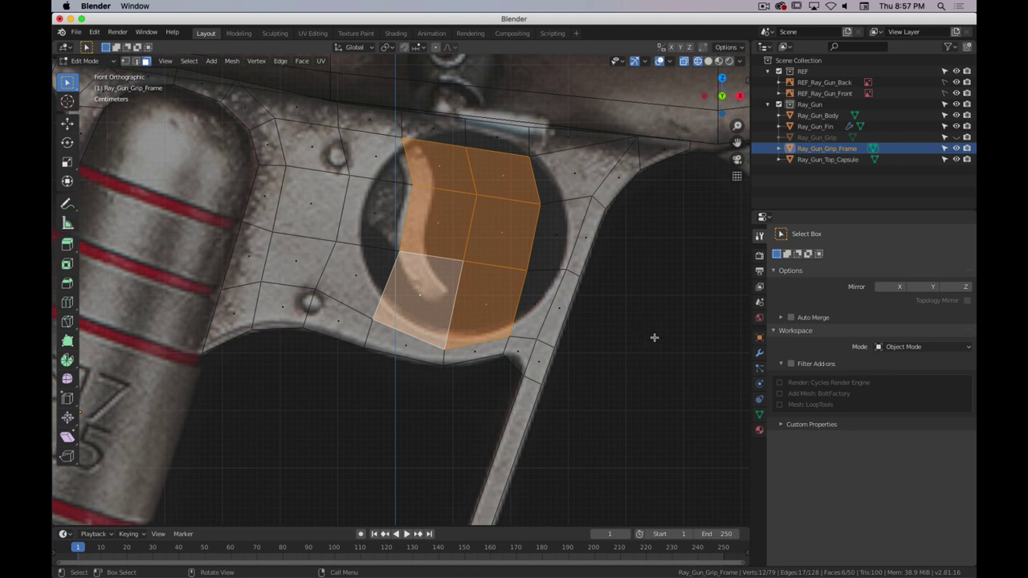
{"action": "key", "text": "i"}
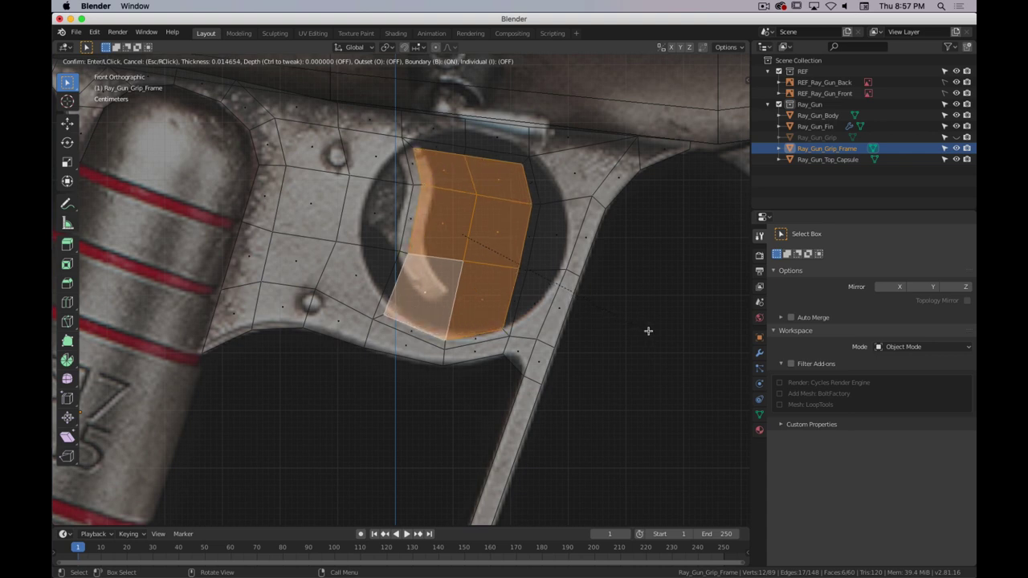
{"action": "key", "text": "Escape"}
{"action": "key", "text": "super"}
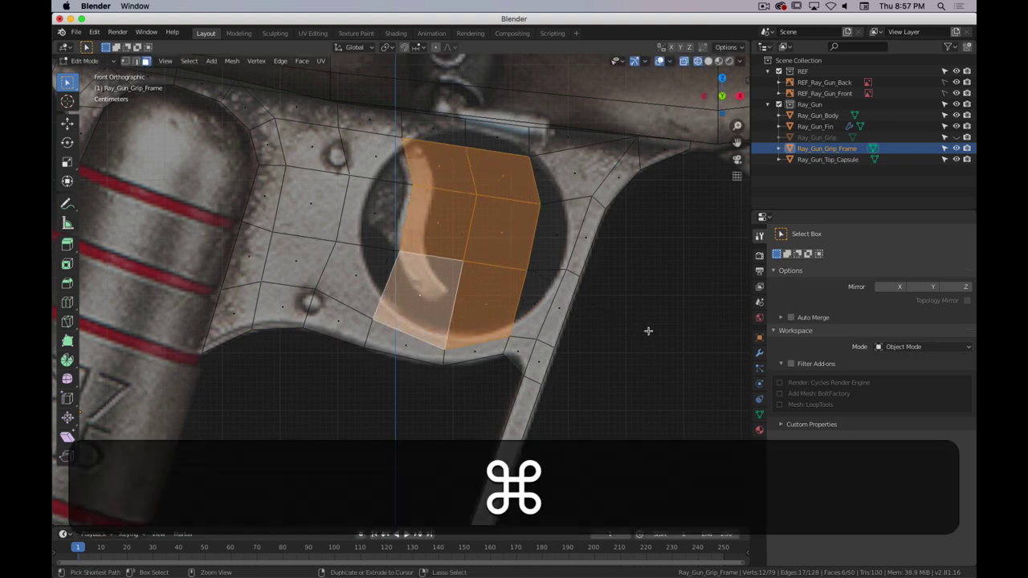
{"action": "key", "text": "ctrl+super+z"}
{"action": "key", "text": "ctrl+z"}
{"action": "key", "text": "ctrl+super+z"}
{"action": "key", "text": "shift+super+z"}
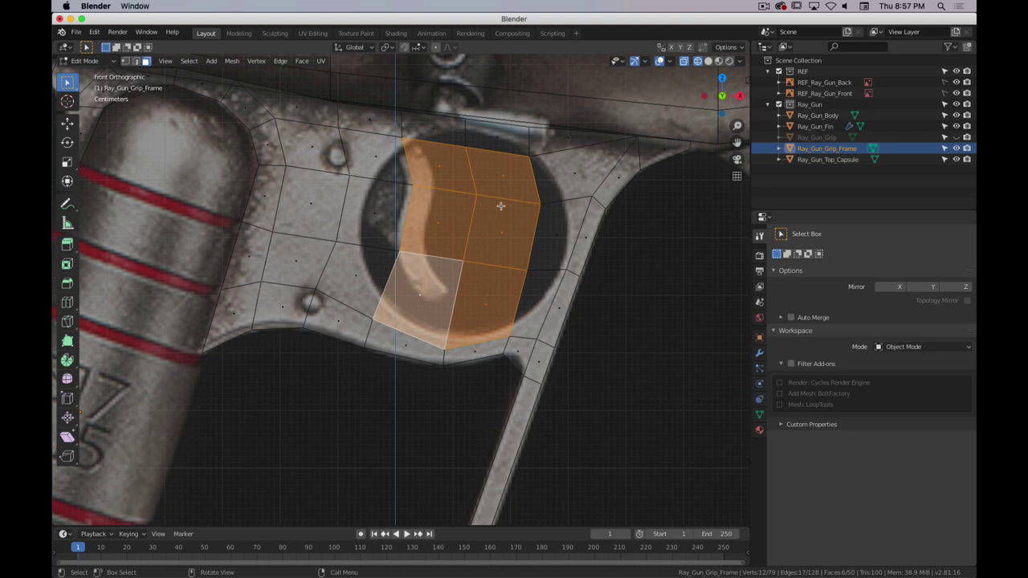
- Open the add-on preferences, search for "loop", check whether the LoopTools add-on is enabled, and close the preferences
{"action": "left_click", "coordinate": [95, 34]}
{"action": "left_click", "coordinate": [119, 189]}
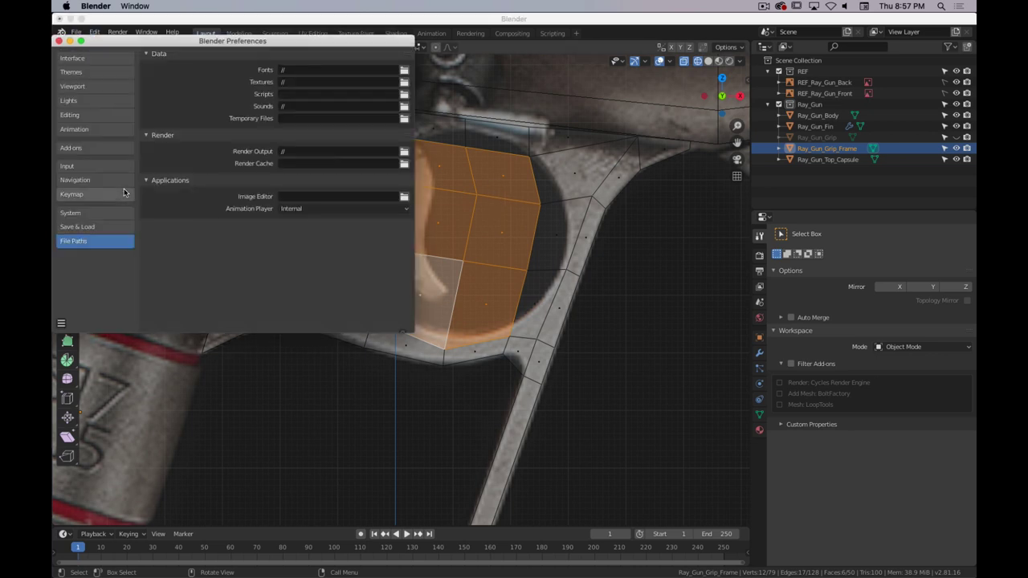
{"action": "left_click_drag", "start_coordinate": [228, 41], "coordinate": [496, 60]}
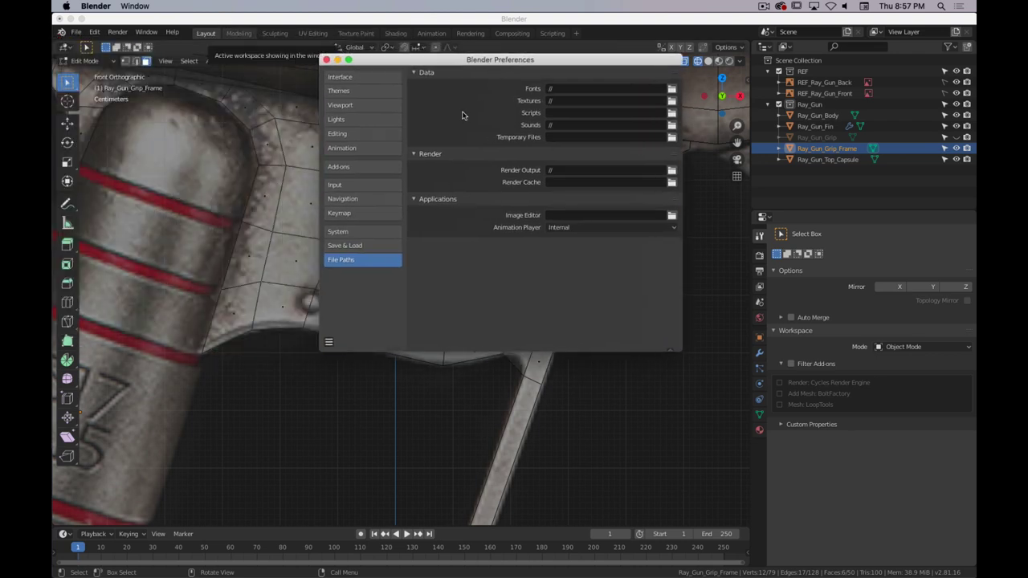
{"action": "left_click", "coordinate": [339, 167]}
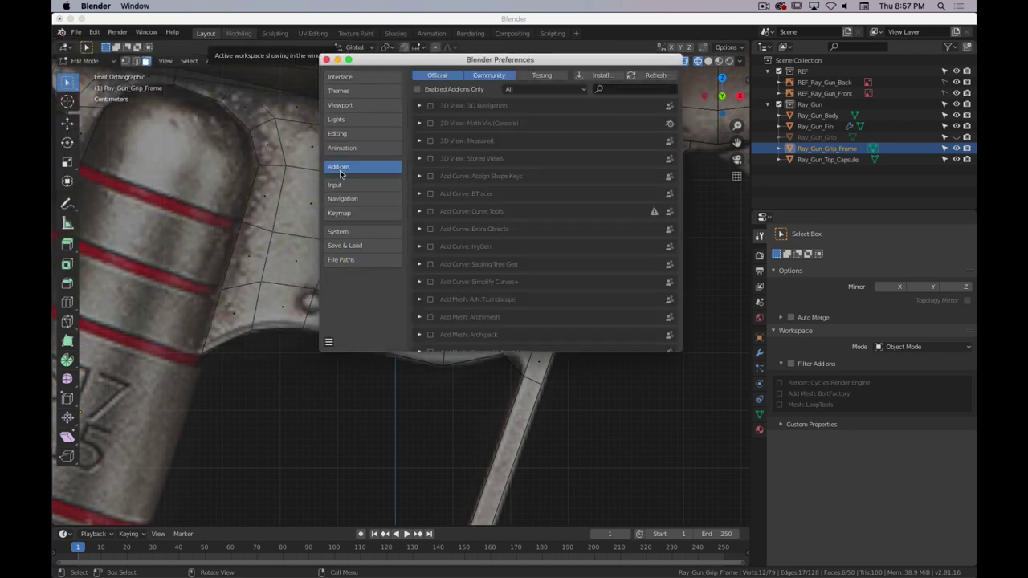
{"action": "left_click", "coordinate": [630, 90]}
{"action": "type", "text": "loop"}
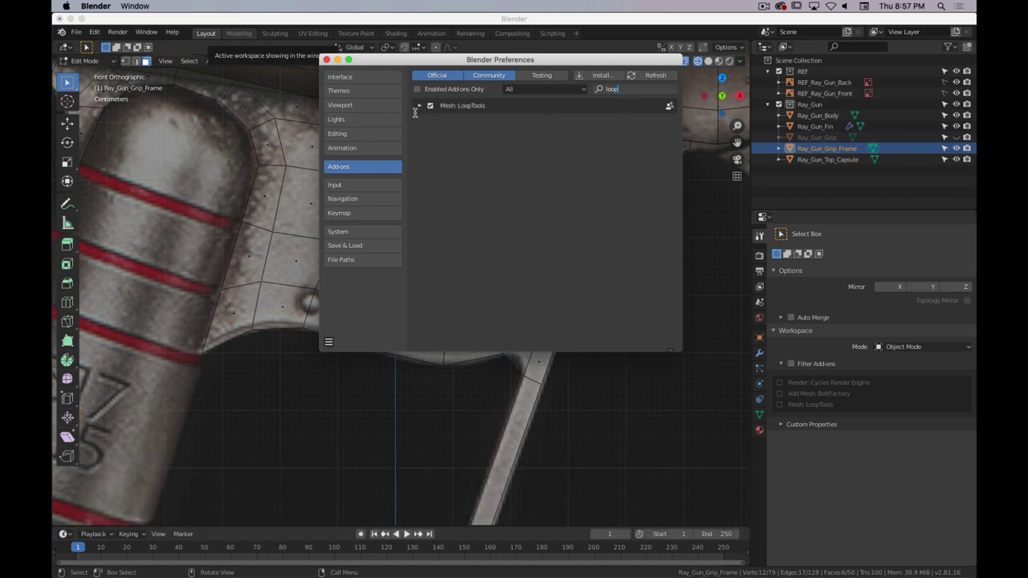
{"action": "key", "text": "Return"}
{"action": "left_click", "coordinate": [419, 106]}
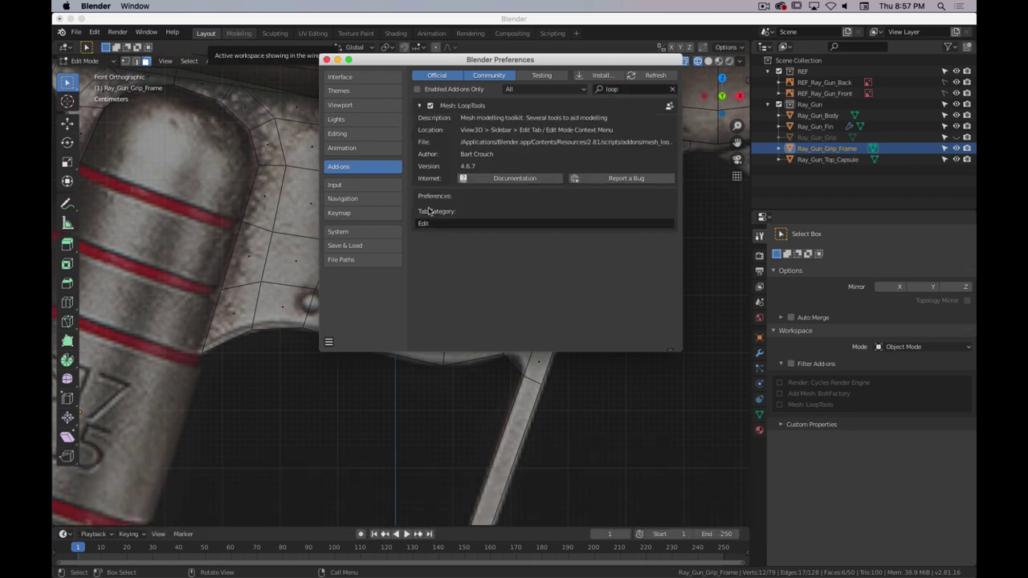
{"action": "left_click", "coordinate": [419, 106]}
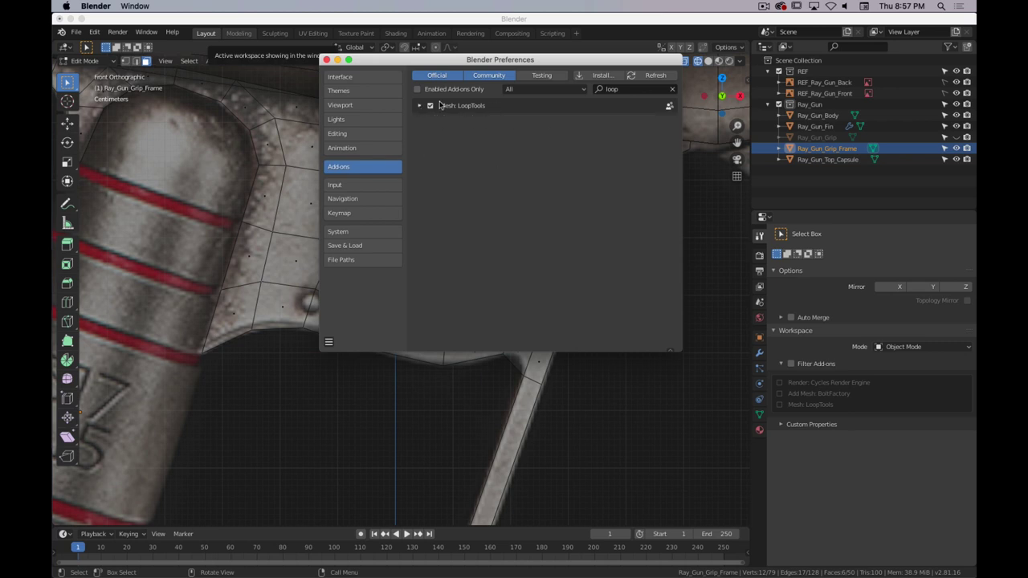
{"action": "key", "text": "super+period"}
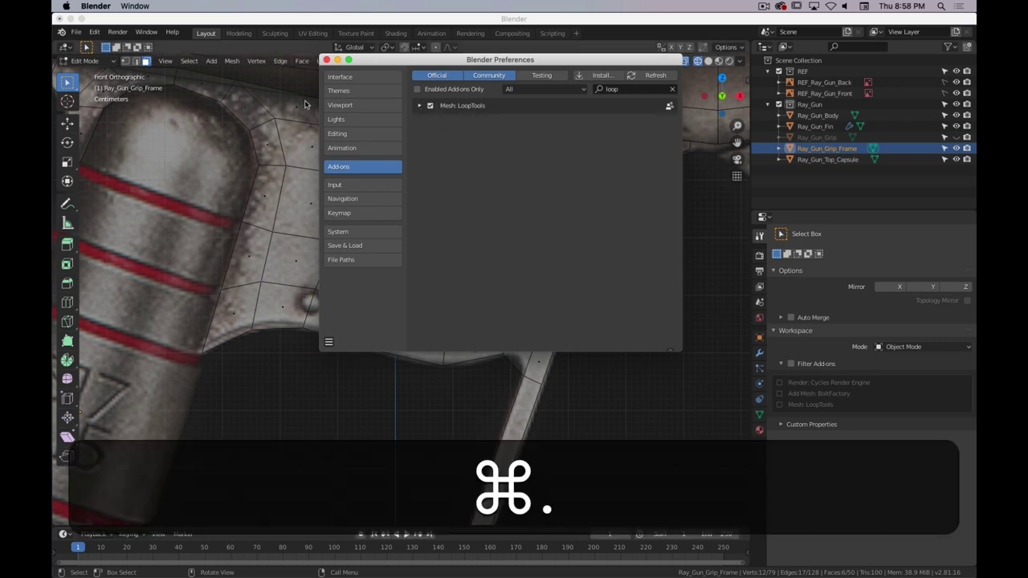
{"action": "left_click", "coordinate": [327, 60]}
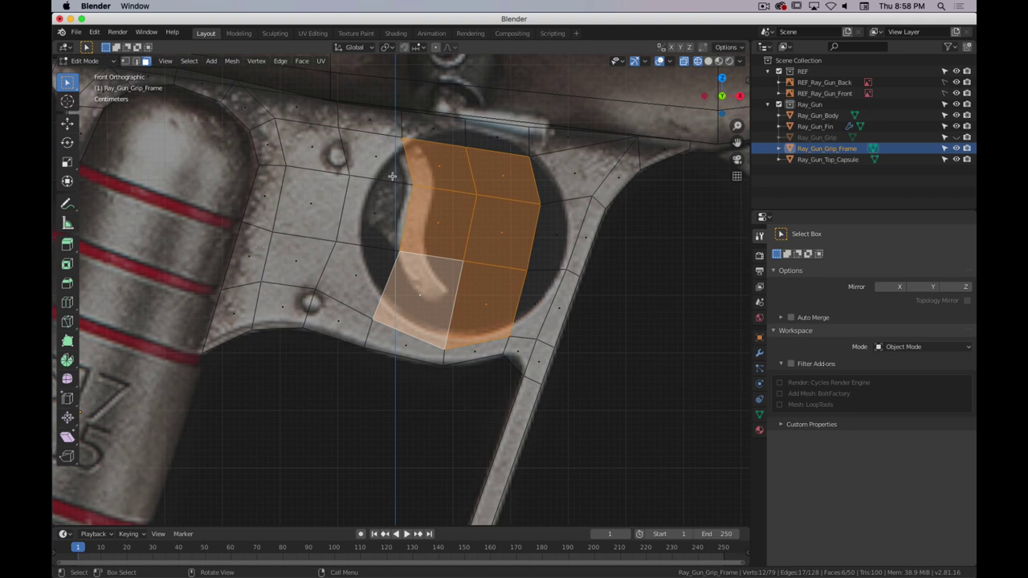
- Reshape the six selected faces over the trigger hole into a circle with LoopTools Circle
{"action": "right_click", "coordinate": [479, 211]}
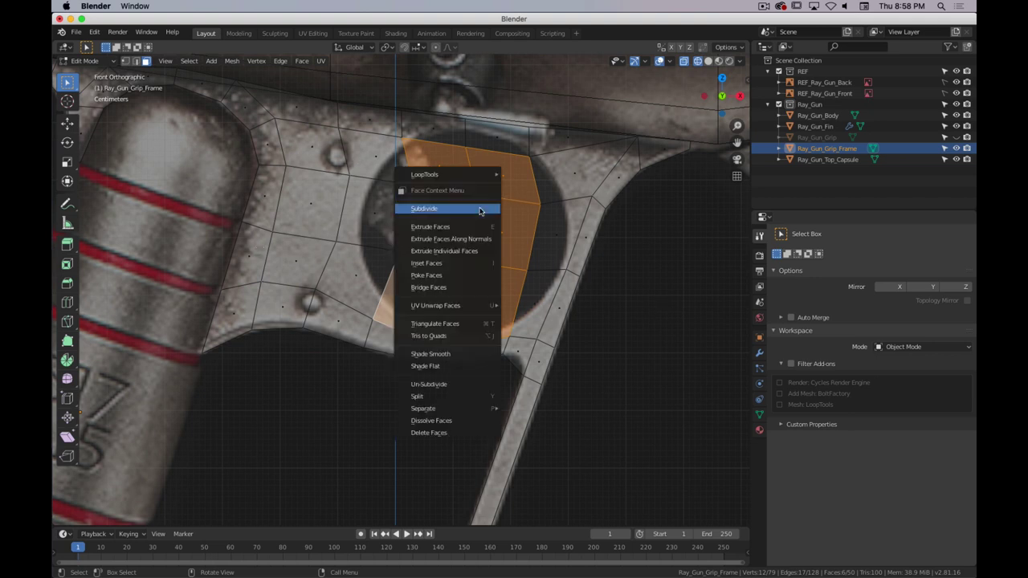
{"action": "mouse_move", "coordinate": [435, 175]}
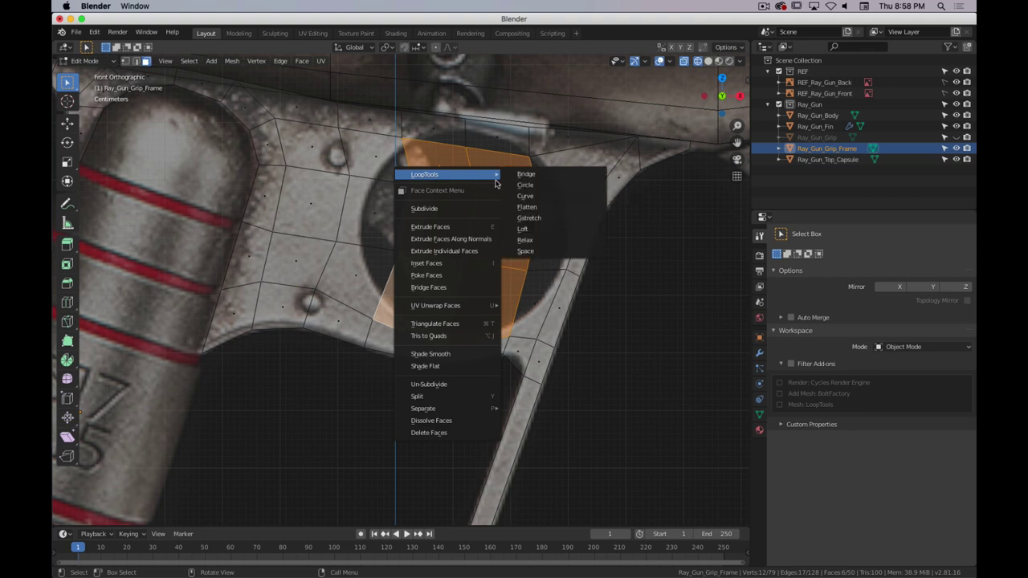
{"action": "left_click", "coordinate": [525, 187]}
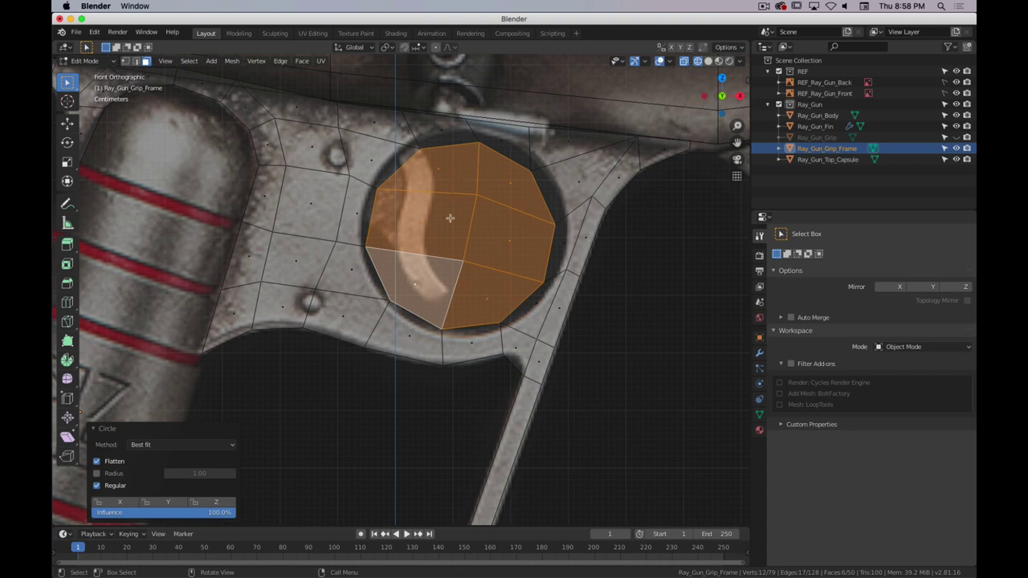
- Delete the six faces inside the circle to open the trigger hole
{"action": "key", "text": "i"}
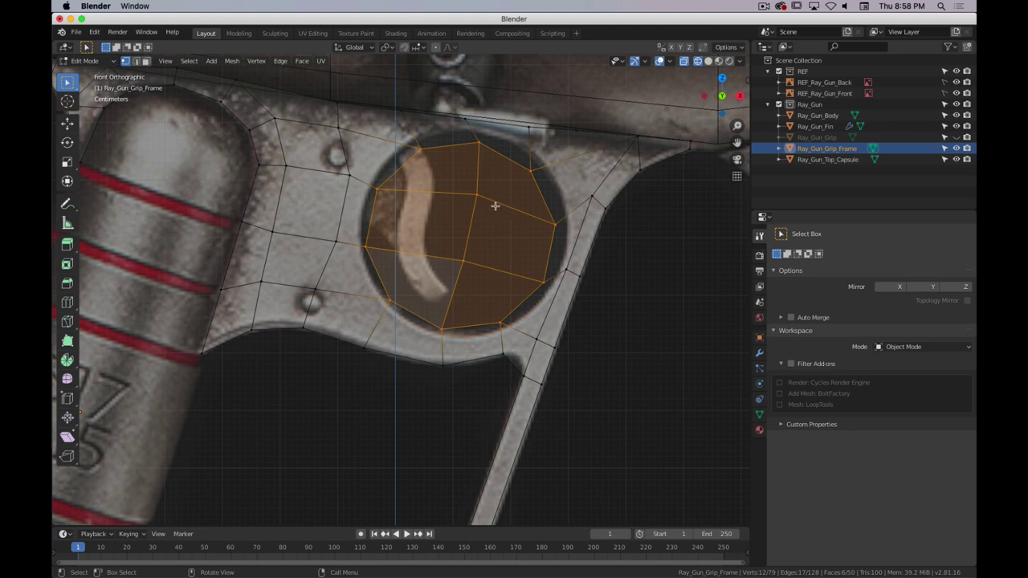
{"action": "key", "text": "x"}
{"action": "left_click", "coordinate": [480, 156]}
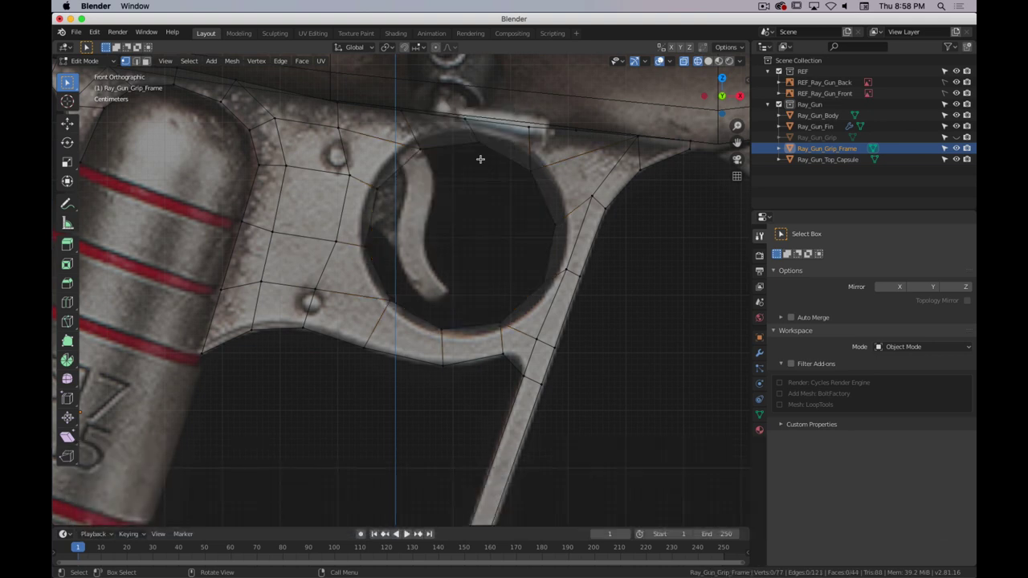
{"action": "key", "text": "super+period"}
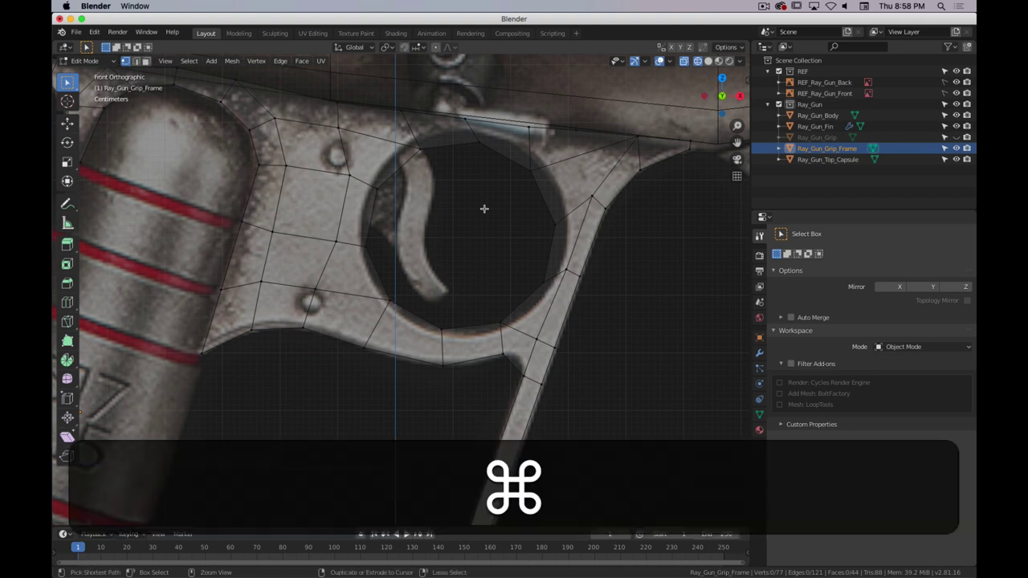
- Select the trigger hole's edge loop, move it up about 0.01 m in Z, and scale it by about 1.067
{"action": "left_click", "coordinate": [551, 238], "text": "alt"}
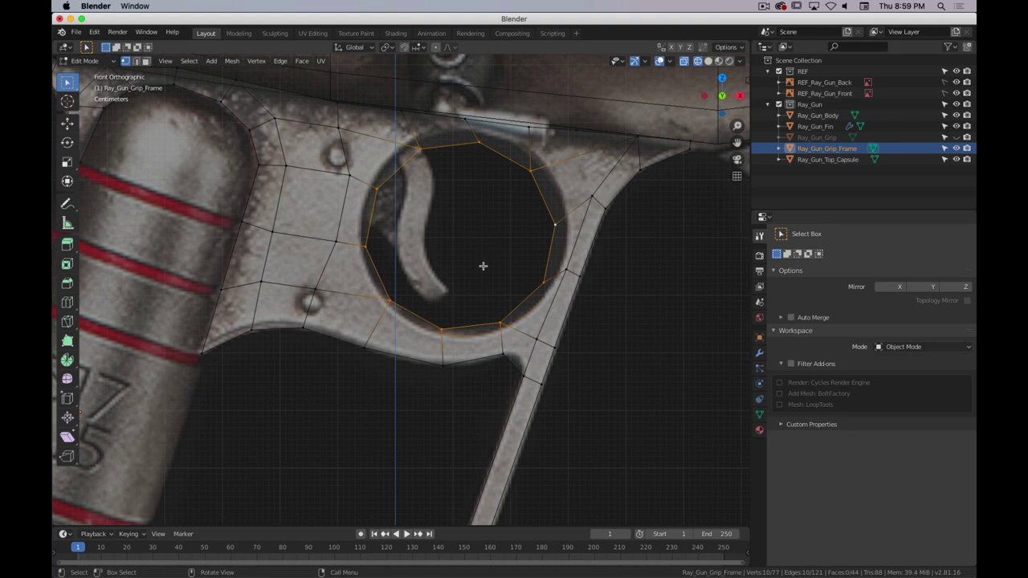
{"action": "key", "text": "g"}
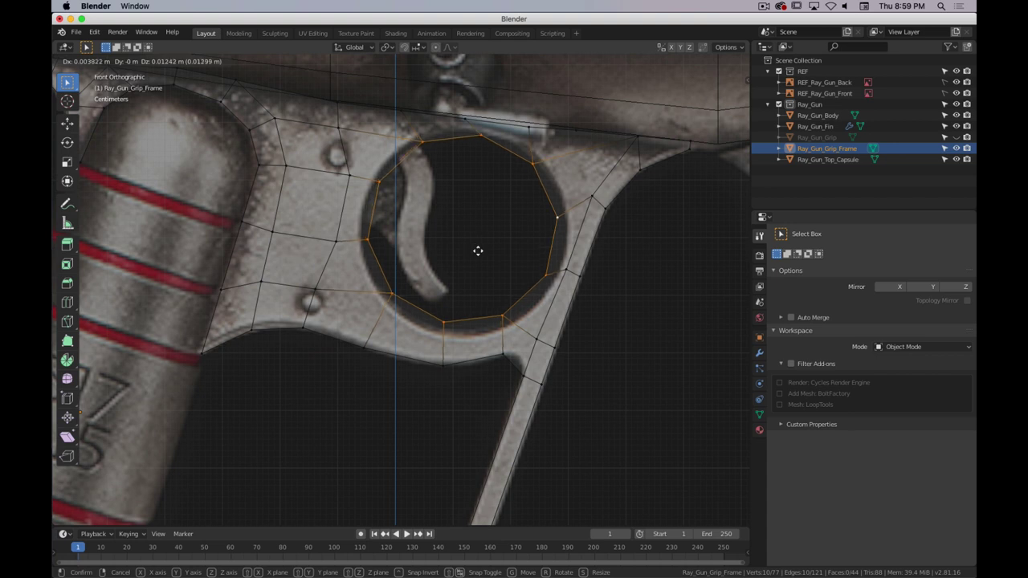
{"action": "left_click", "coordinate": [478, 250]}
{"action": "key", "text": "s"}
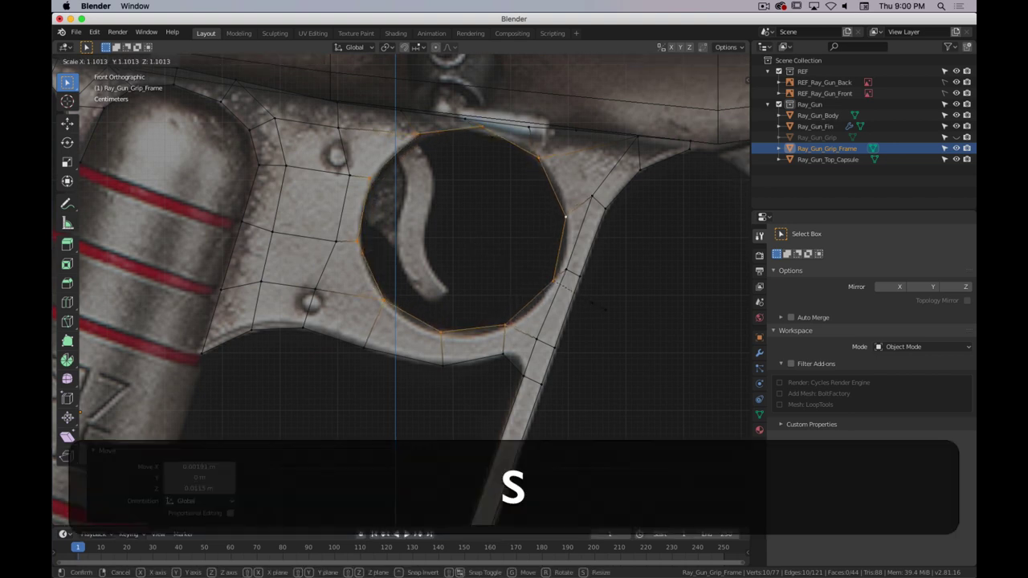
{"action": "left_click", "coordinate": [596, 304]}
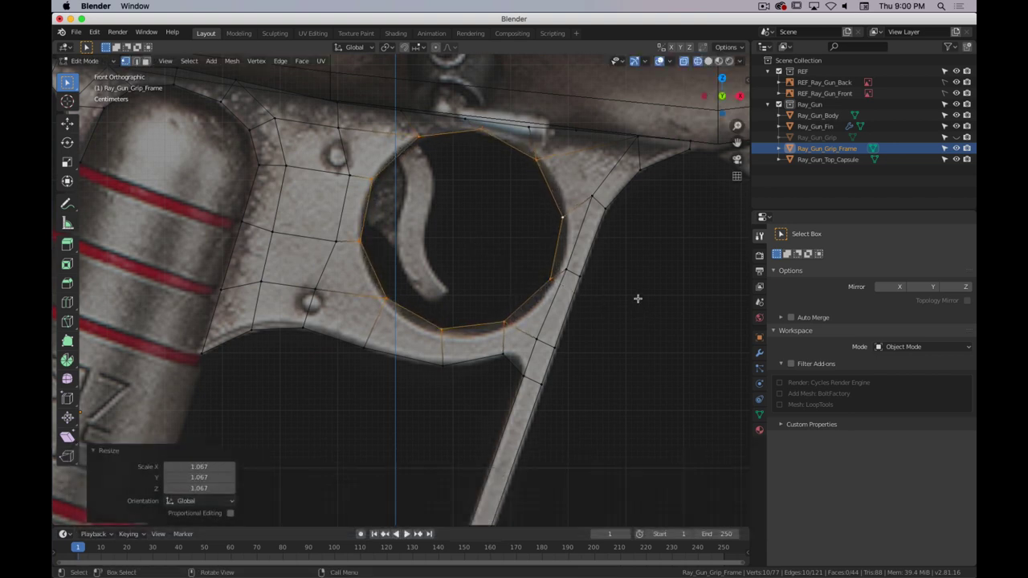
- Extrude the trigger hole's edge loop in place and scale it inward by about 0.874 to form a ring of faces
{"action": "key", "text": "e"}
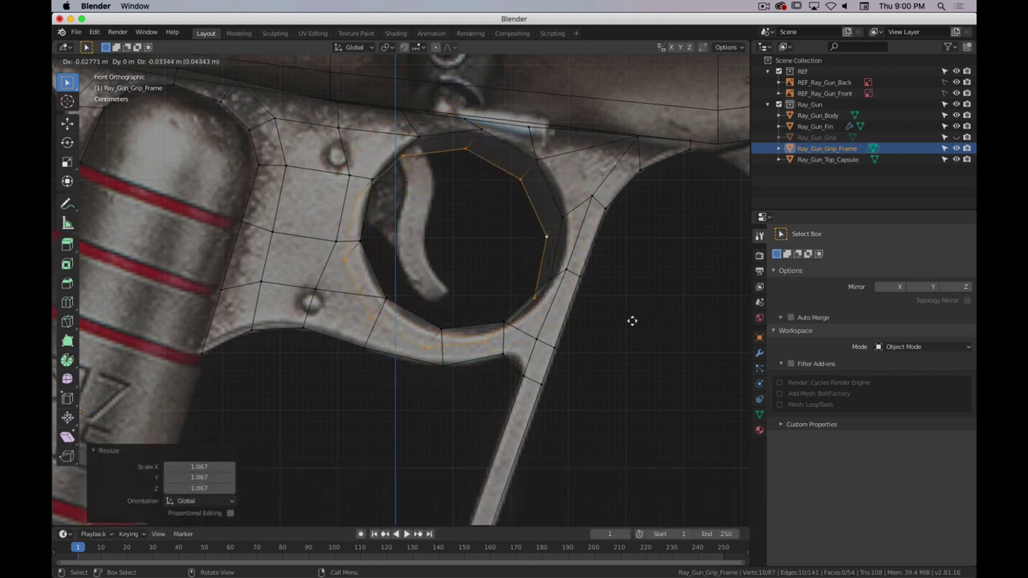
{"action": "right_click", "coordinate": [626, 321]}
{"action": "key", "text": "s"}
{"action": "left_click", "coordinate": [617, 316]}
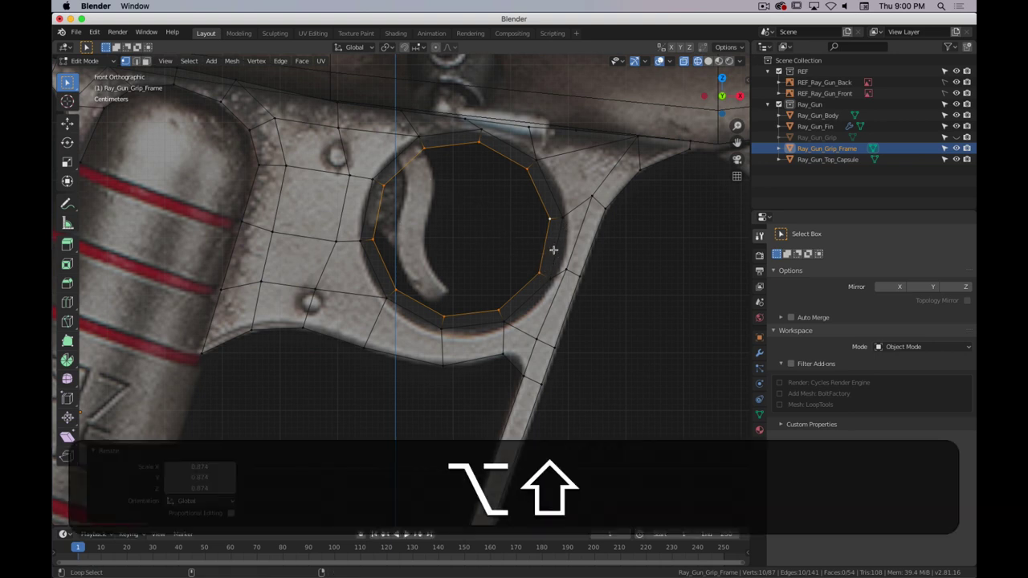
- Slide the strut's cross edge beside the hole downward, and move the inner vertex above it about -0.008 m in X and -0.018 m in Z
{"action": "scroll", "coordinate": [466, 207], "scroll_direction": "up", "scroll_amount": 1}
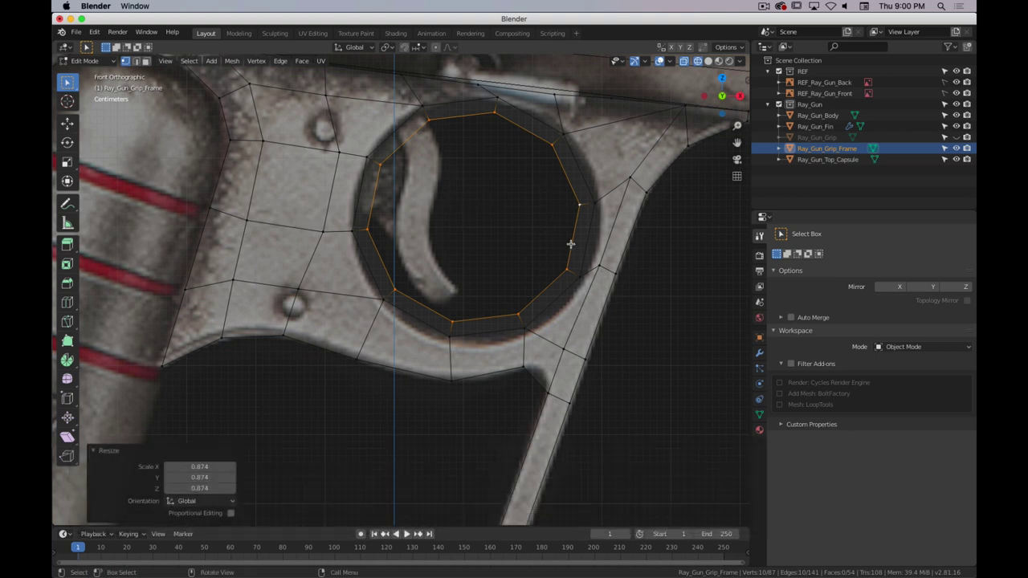
{"action": "left_click", "coordinate": [605, 269]}
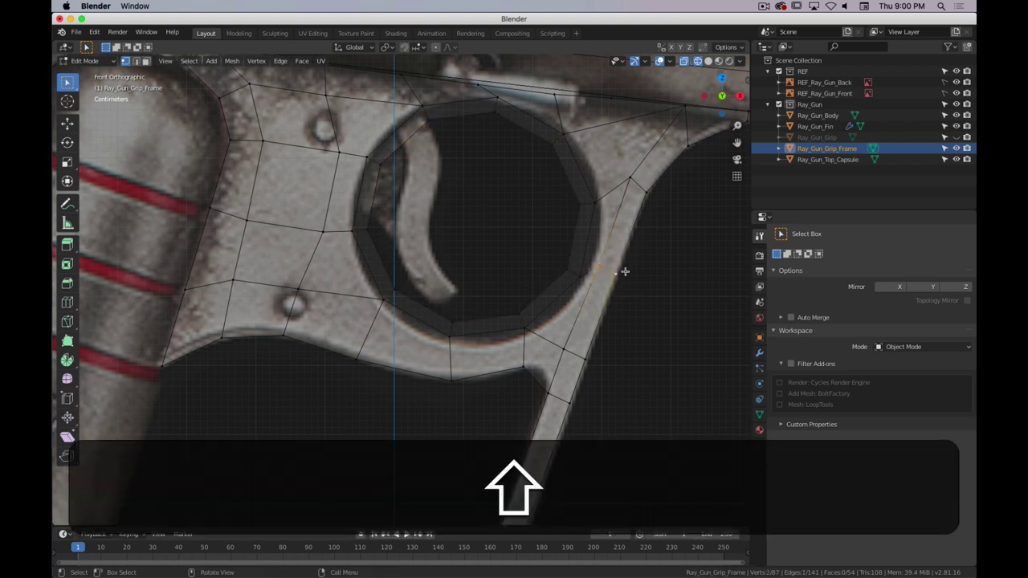
{"action": "key", "text": "g"}
{"action": "key", "text": "g"}
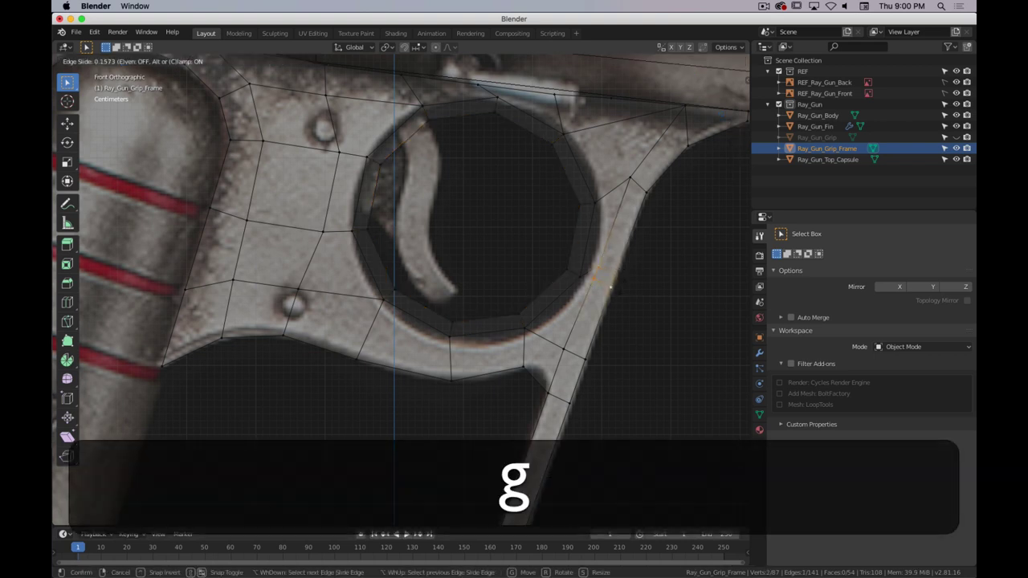
{"action": "left_click", "coordinate": [627, 268]}
{"action": "key", "text": "g"}
{"action": "left_click", "coordinate": [585, 129]}
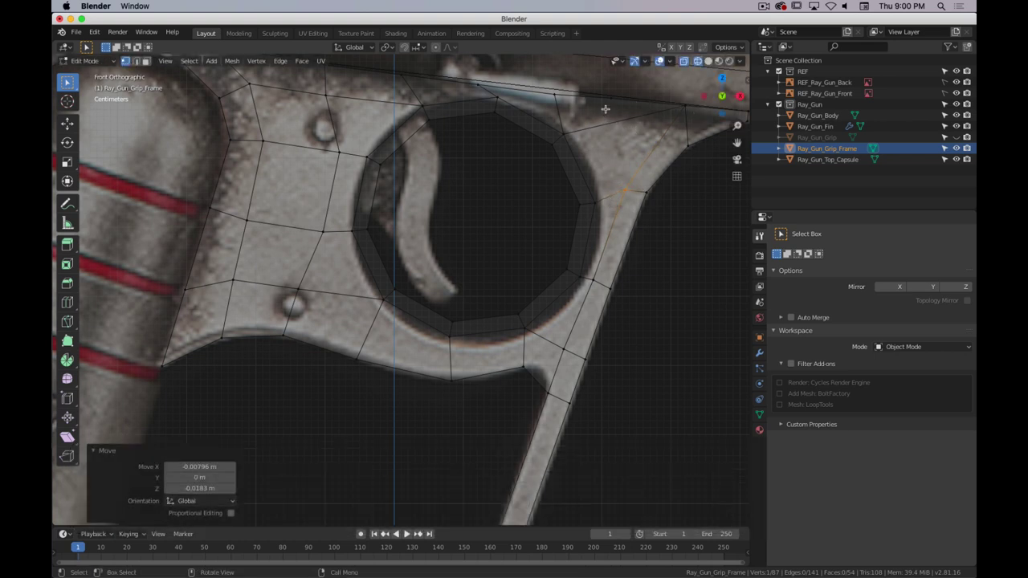
- Move the two inner vertices between the grip and the trigger hole toward the grip, by about 0.015 m and 0.03 m
{"action": "middle_click_drag", "start_coordinate": [335, 158], "coordinate": [377, 216], "text": "shift"}
{"action": "left_click", "coordinate": [348, 301]}
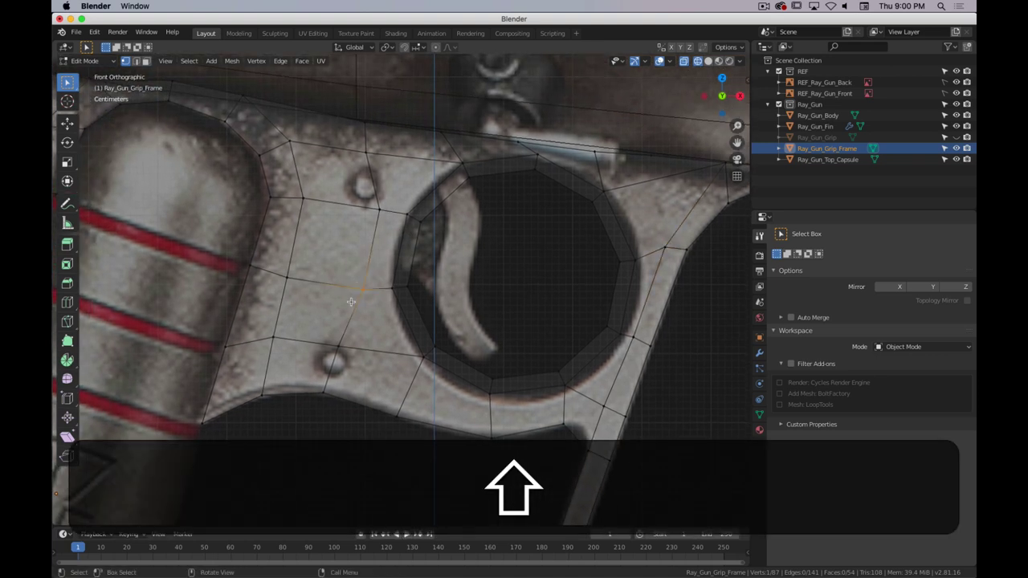
{"action": "key", "text": "g"}
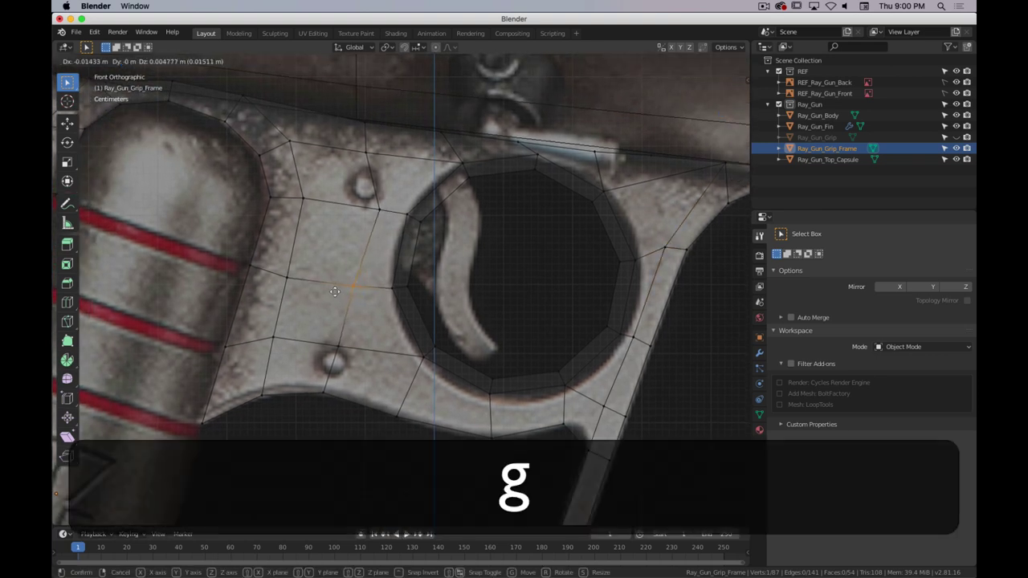
{"action": "left_click", "coordinate": [335, 294]}
{"action": "left_click", "coordinate": [341, 224]}
{"action": "key", "text": "g"}
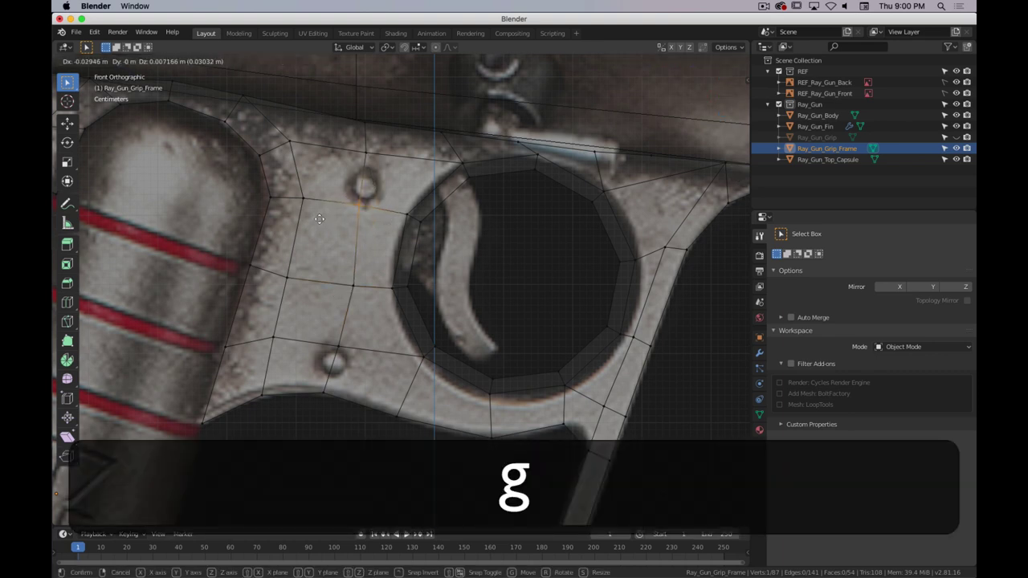
{"action": "left_click", "coordinate": [325, 217]}
- Slide the two top-edge vertices above the trigger hole toward the strut, and move the preceding one about 0.009 m in X and -0.003 m in Z
{"action": "key", "text": "g"}
{"action": "key", "text": "g"}
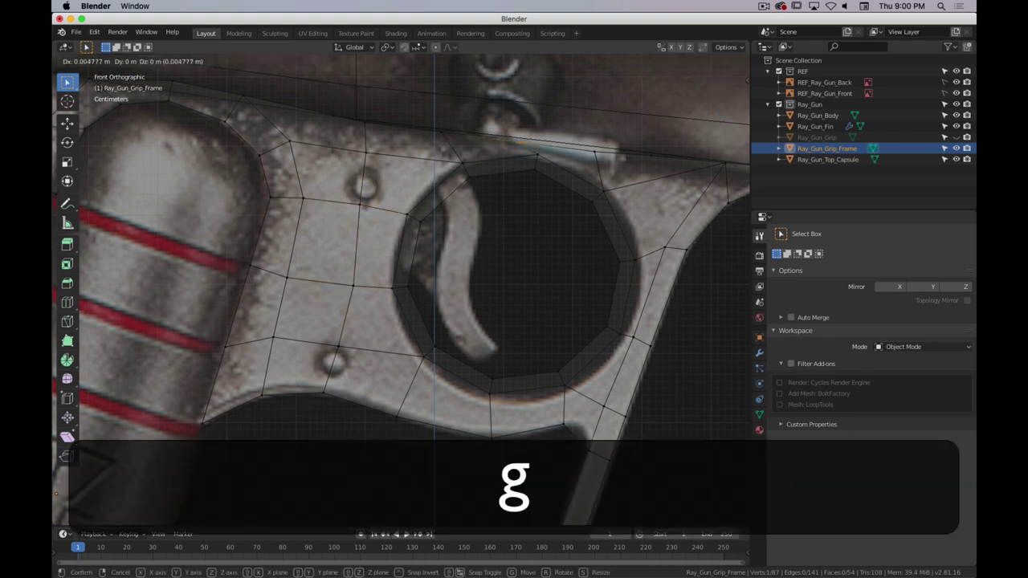
{"action": "left_click", "coordinate": [517, 147]}
{"action": "key", "text": "g"}
{"action": "key", "text": "g"}
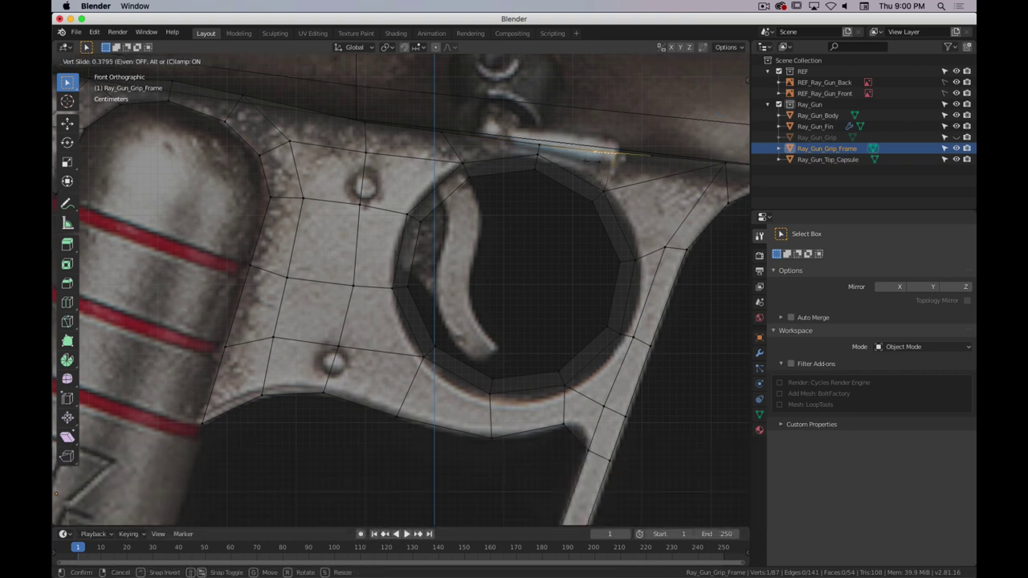
{"action": "left_click", "coordinate": [591, 161]}
{"action": "key", "text": "g"}
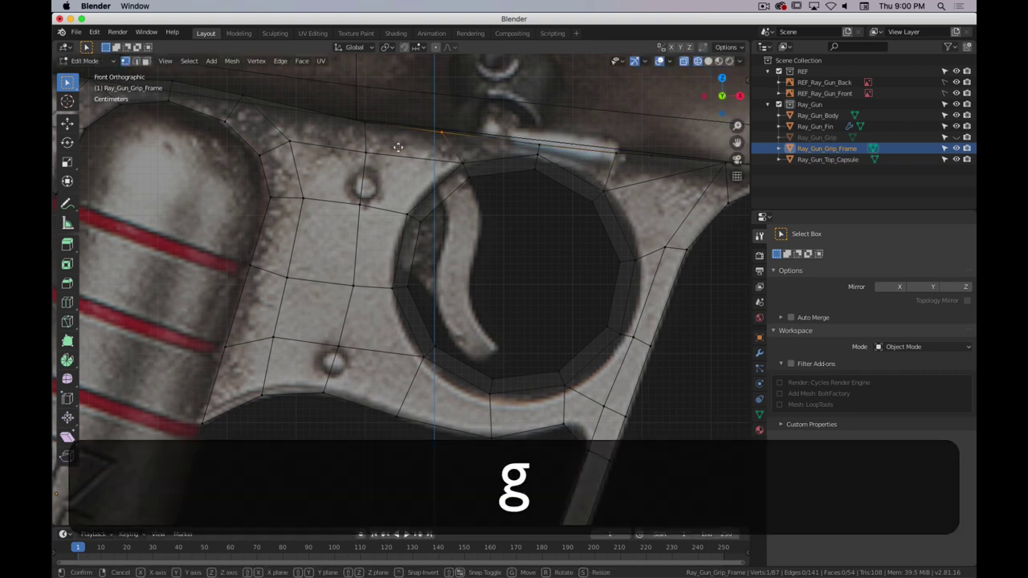
{"action": "left_click", "coordinate": [404, 150]}
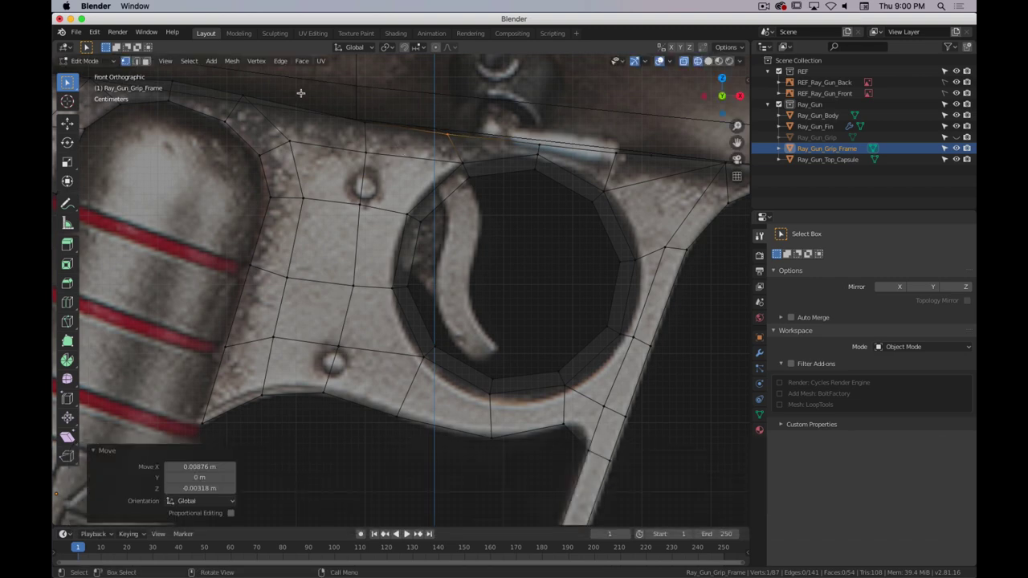
- Move the two top-outline vertices above the rounded grip end down about 0.014 m and 0.015 m in Z
{"action": "middle_click_drag", "start_coordinate": [257, 114], "coordinate": [400, 151], "text": "shift"}
{"action": "left_click_drag", "start_coordinate": [389, 122], "coordinate": [339, 154]}
{"action": "key", "text": "g"}
{"action": "left_click", "coordinate": [339, 159]}
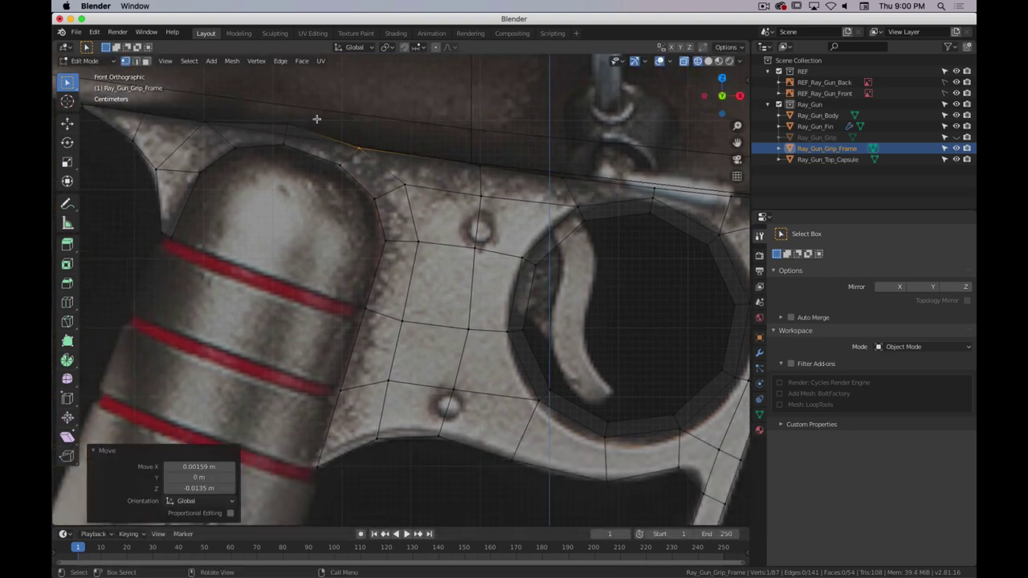
{"action": "key", "text": "g"}
{"action": "left_click", "coordinate": [263, 143]}
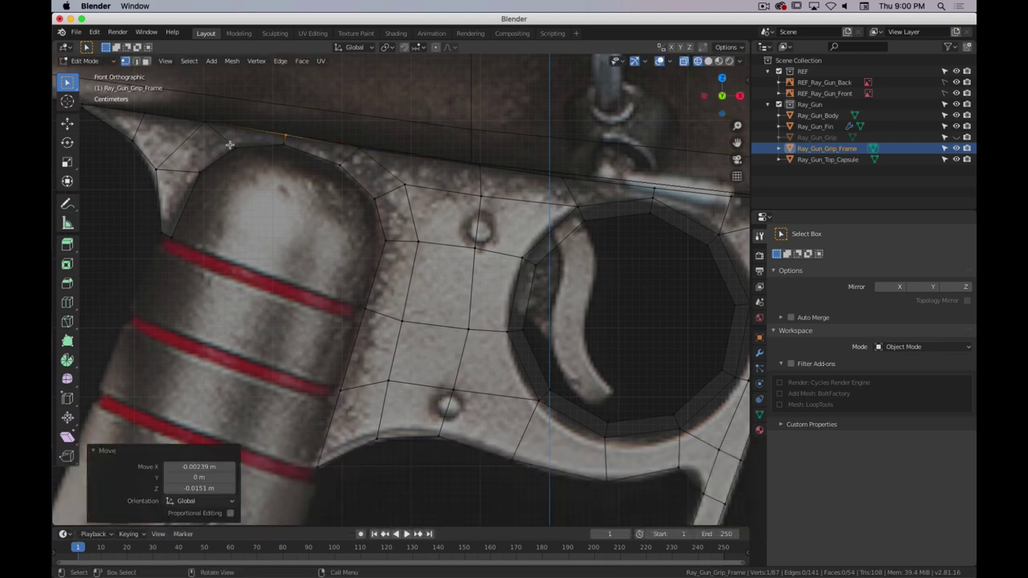
- Move the bottom outline vertex below the trigger hole about -0.007 m in X and 0.001 m in Z
{"action": "scroll", "coordinate": [427, 326], "scroll_direction": "down", "scroll_amount": 10, "text": "shift"}
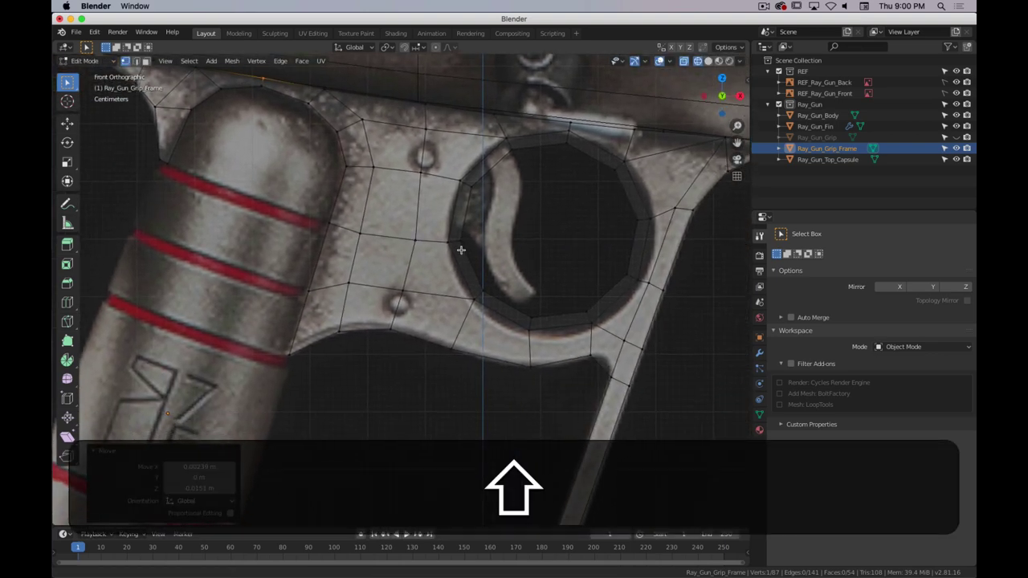
{"action": "scroll", "coordinate": [436, 196], "scroll_direction": "down", "scroll_amount": 10, "text": "shift"}
{"action": "left_click_drag", "start_coordinate": [485, 290], "coordinate": [442, 307], "text": "shift"}
{"action": "key", "text": "g"}
{"action": "left_click", "coordinate": [442, 308]}
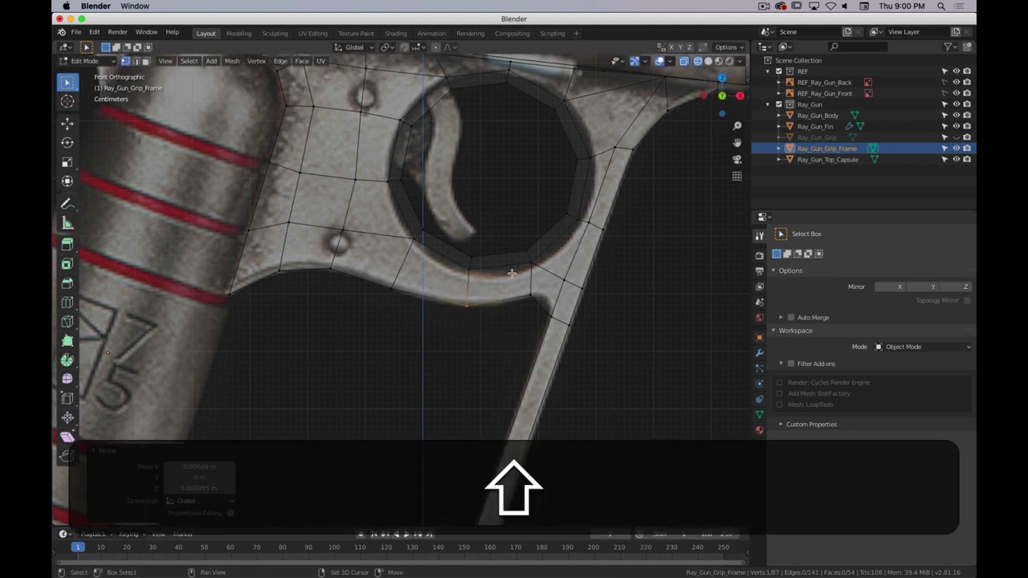
- Slide the strut's two cross edges below the trigger hole upward, the lower by a factor of 0.535 and the upper by 0.217
{"action": "scroll", "coordinate": [482, 281], "scroll_direction": "right", "scroll_amount": 5, "text": "shift"}
{"action": "scroll", "coordinate": [461, 293], "scroll_direction": "right", "scroll_amount": 2, "text": "shift"}
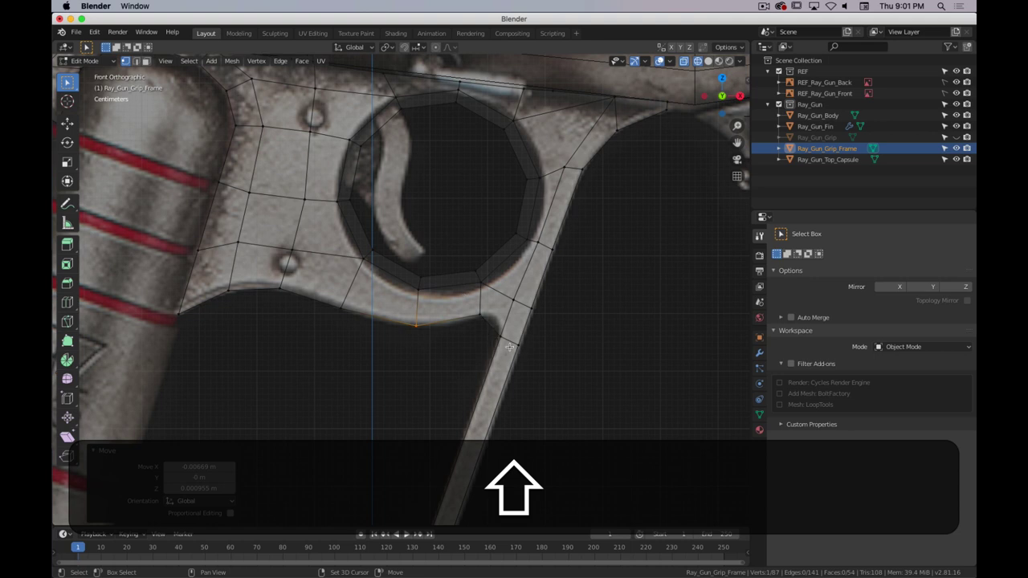
{"action": "key", "text": "super+period"}
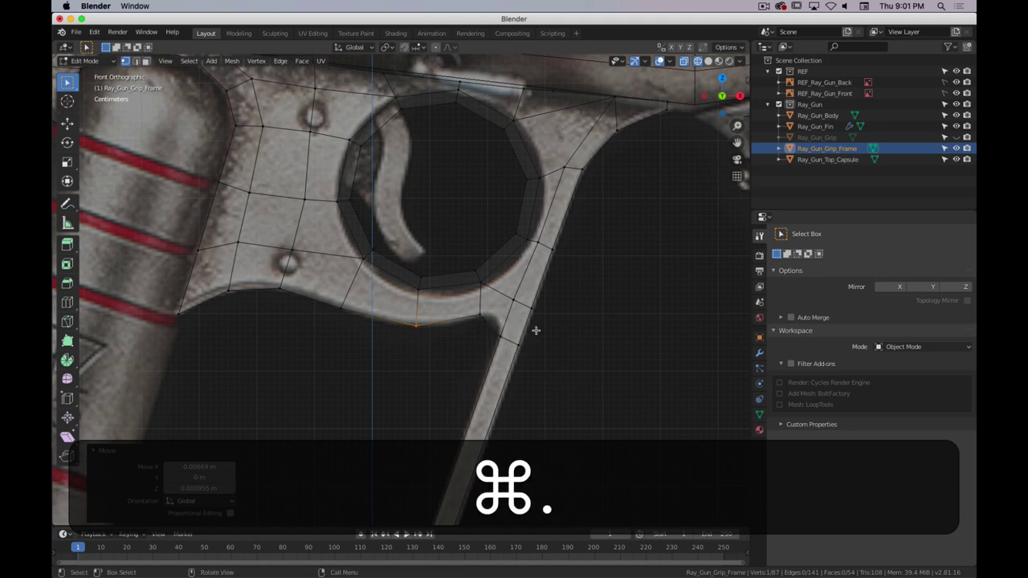
{"action": "left_click", "coordinate": [491, 335]}
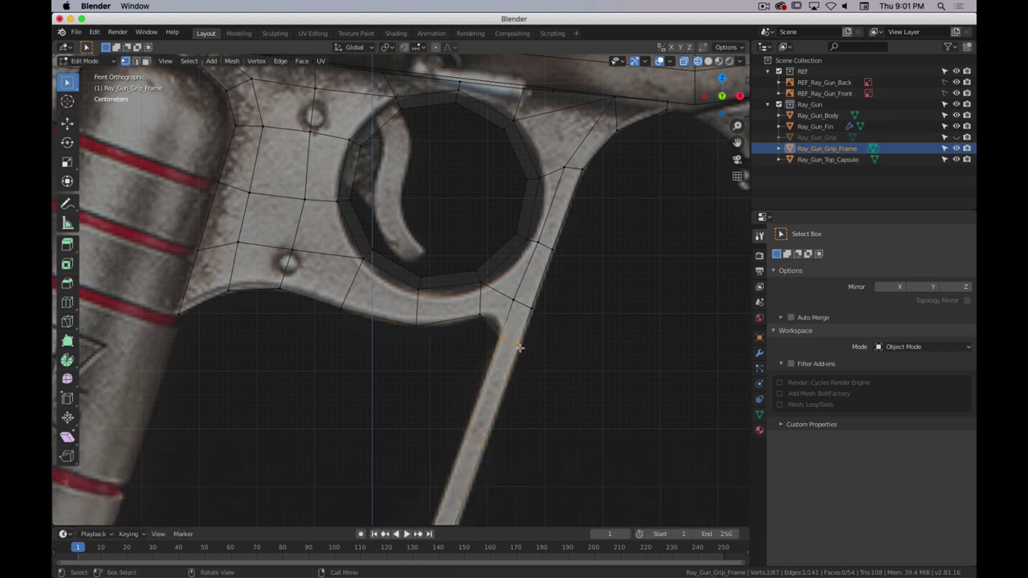
{"action": "key", "text": "g"}
{"action": "key", "text": "g"}
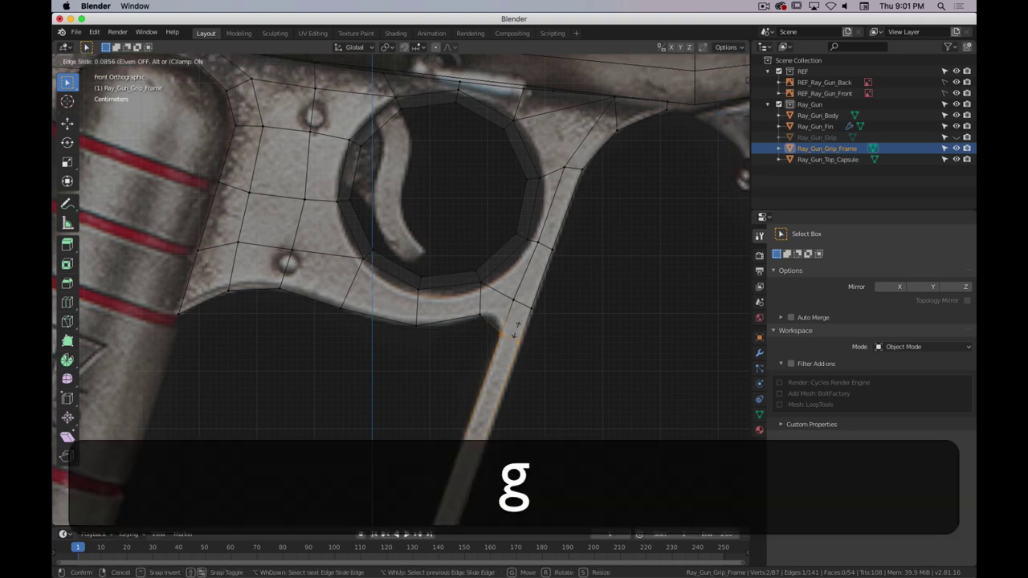
{"action": "left_click", "coordinate": [543, 222]}
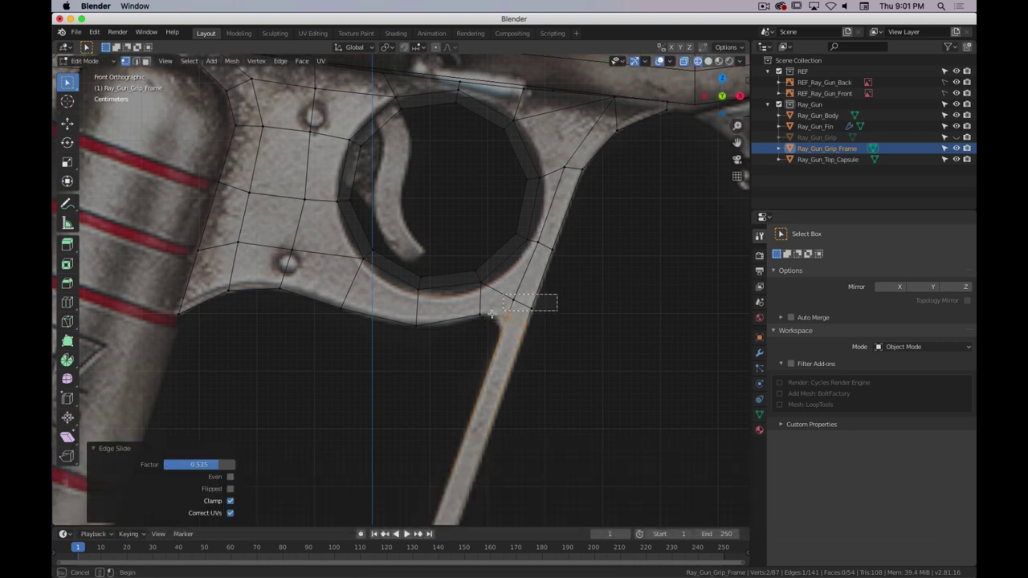
{"action": "key", "text": "g"}
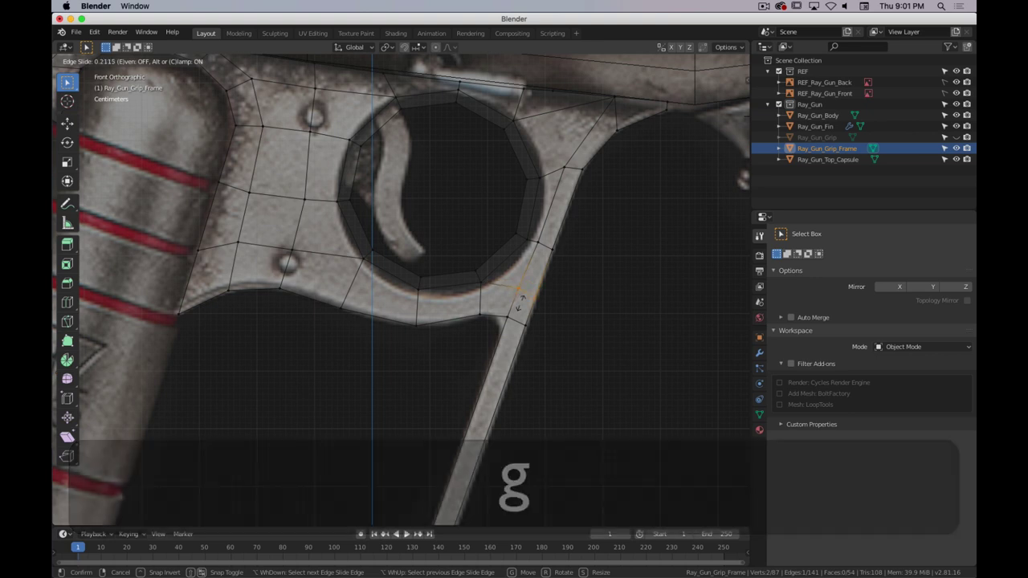
{"action": "right_click", "coordinate": [521, 304]}
- Add a loop cut across the strut at factor -0.895, and move the inner corner vertex above it about -0.007 m in X and 0.003 m in Z
{"action": "key", "text": "ctrl+r"}
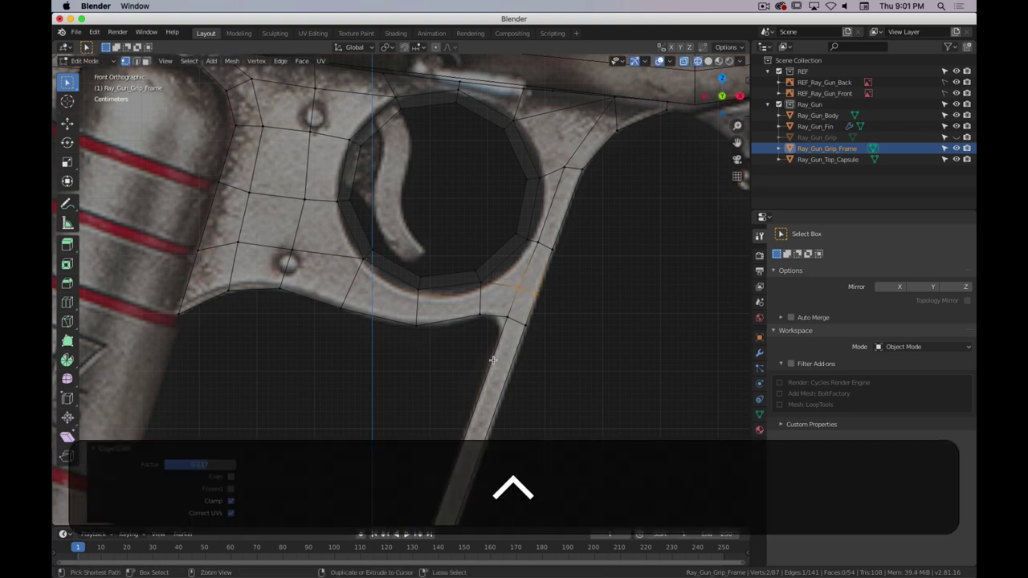
{"action": "left_click", "coordinate": [493, 359]}
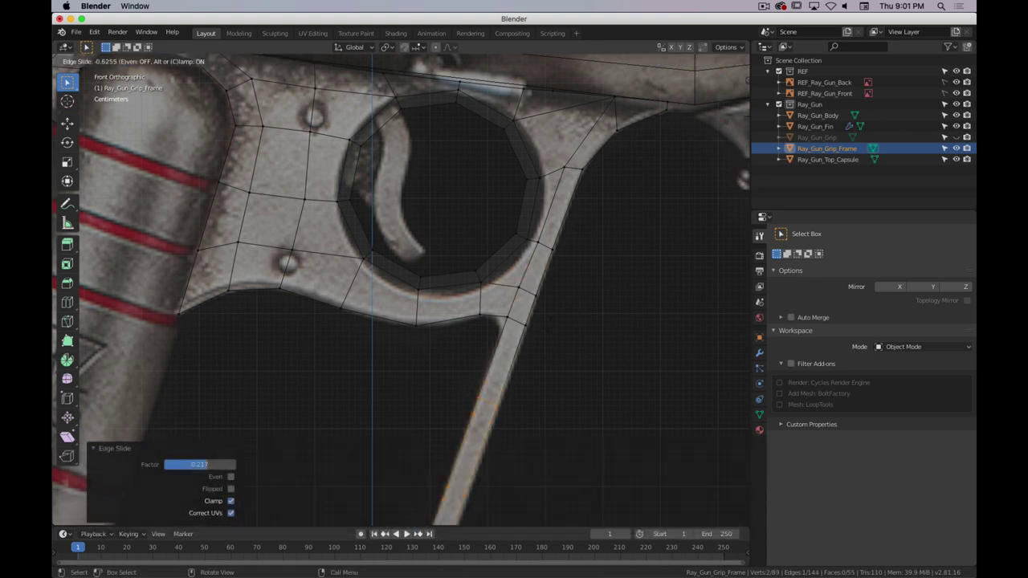
{"action": "left_click", "coordinate": [581, 270]}
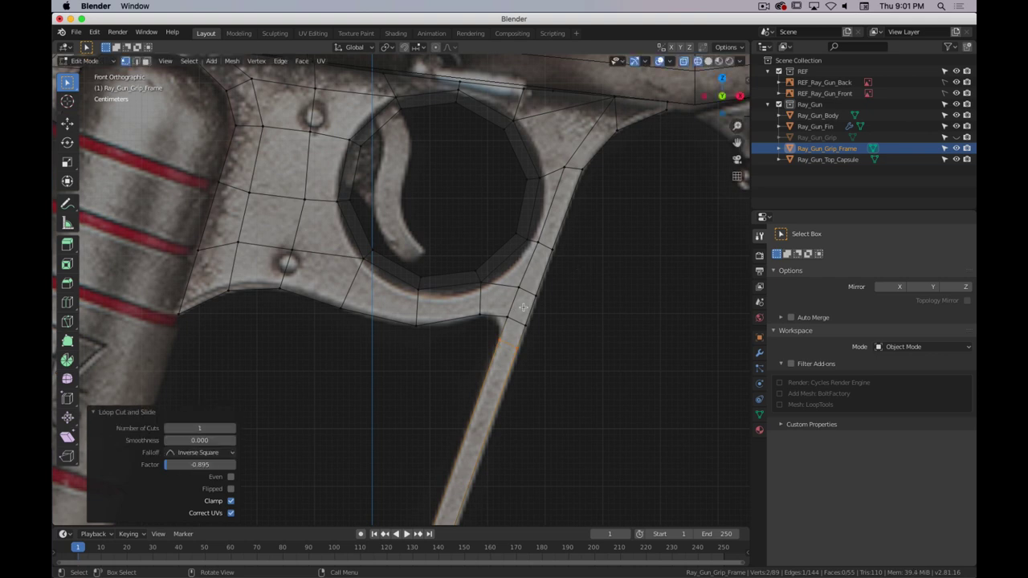
{"action": "left_click", "coordinate": [498, 322]}
{"action": "key", "text": "g"}
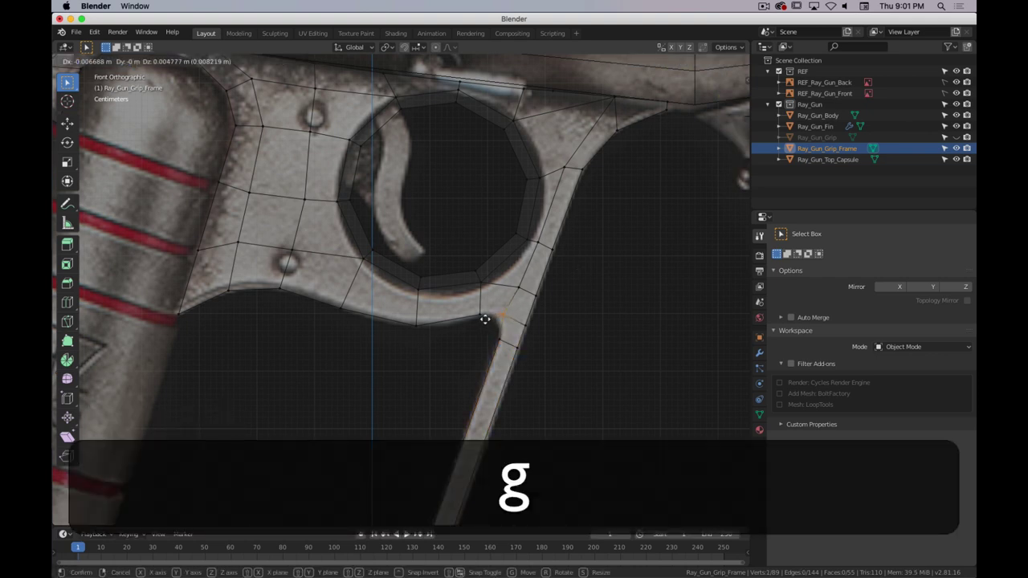
{"action": "left_click", "coordinate": [483, 321]}
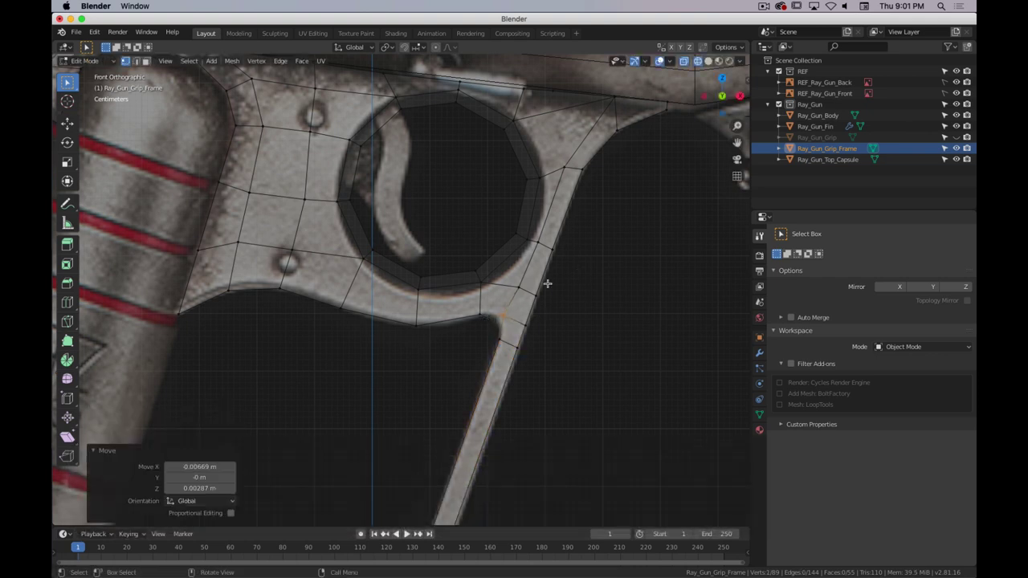
- Slide two outer strut vertices beside the trigger hole upward, and move the inner vertex above them about -0.004 m in X and -0.009 m in Z
{"action": "left_click", "coordinate": [529, 309]}
{"action": "key", "text": "g"}
{"action": "key", "text": "g"}
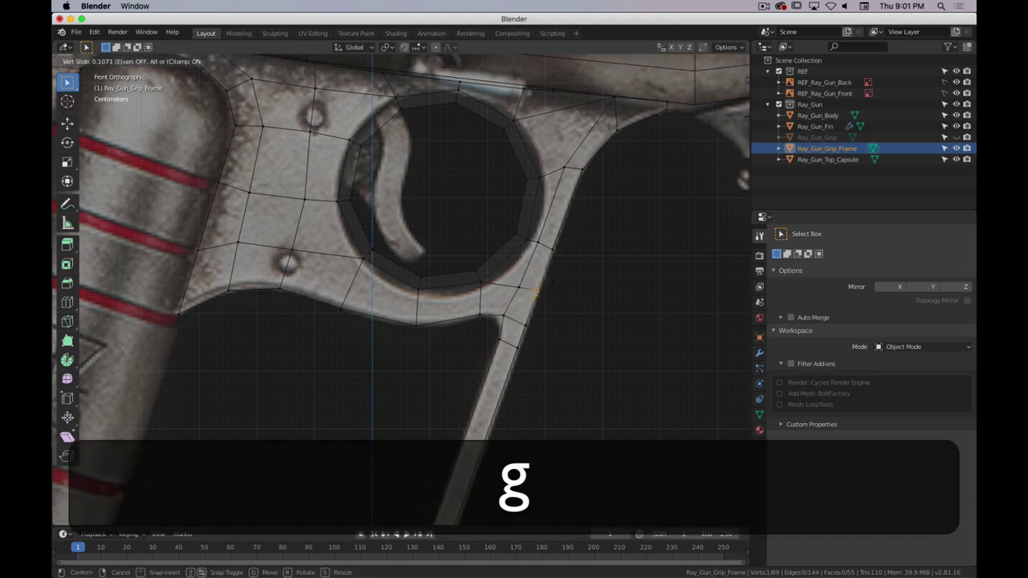
{"action": "left_click", "coordinate": [556, 256]}
{"action": "key", "text": "g"}
{"action": "key", "text": "g"}
{"action": "left_click", "coordinate": [591, 158]}
{"action": "key", "text": "g"}
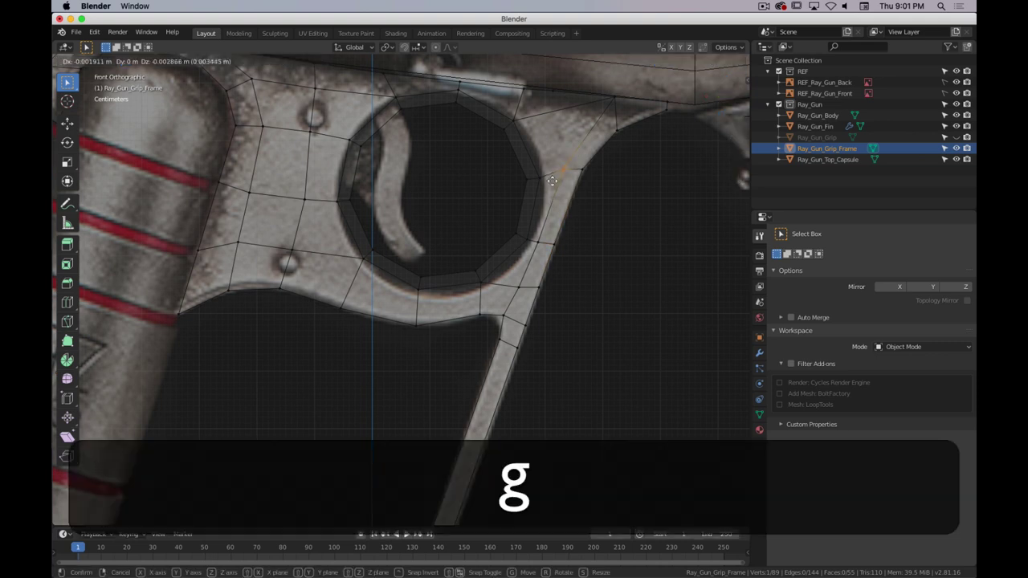
{"action": "left_click", "coordinate": [552, 183]}
- Delete the three narrow faces between the top of the trigger hole and the frame's upper edge
{"action": "scroll", "coordinate": [530, 185], "scroll_direction": "up", "scroll_amount": 5, "text": "shift"}
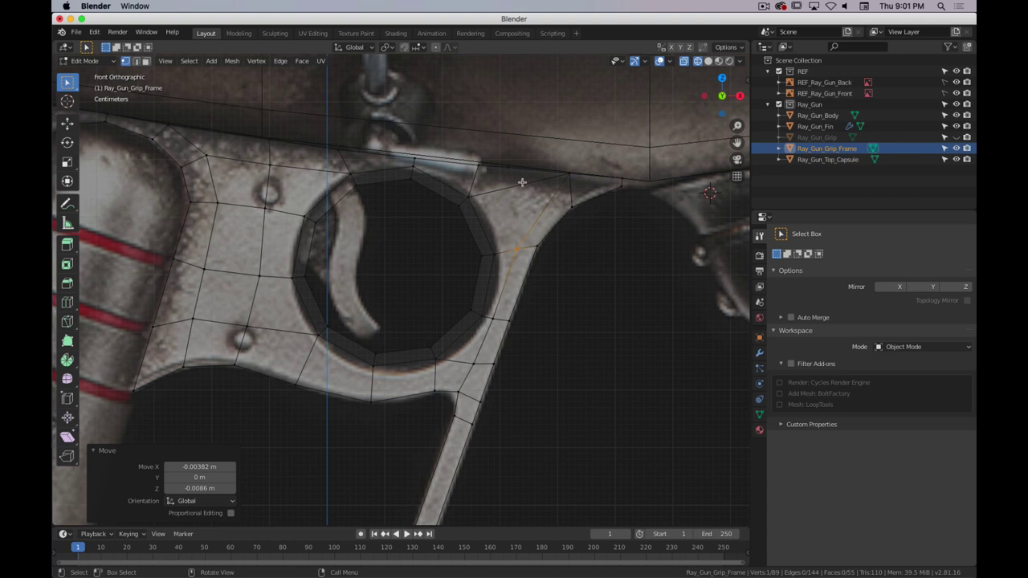
{"action": "key", "text": "super+period"}
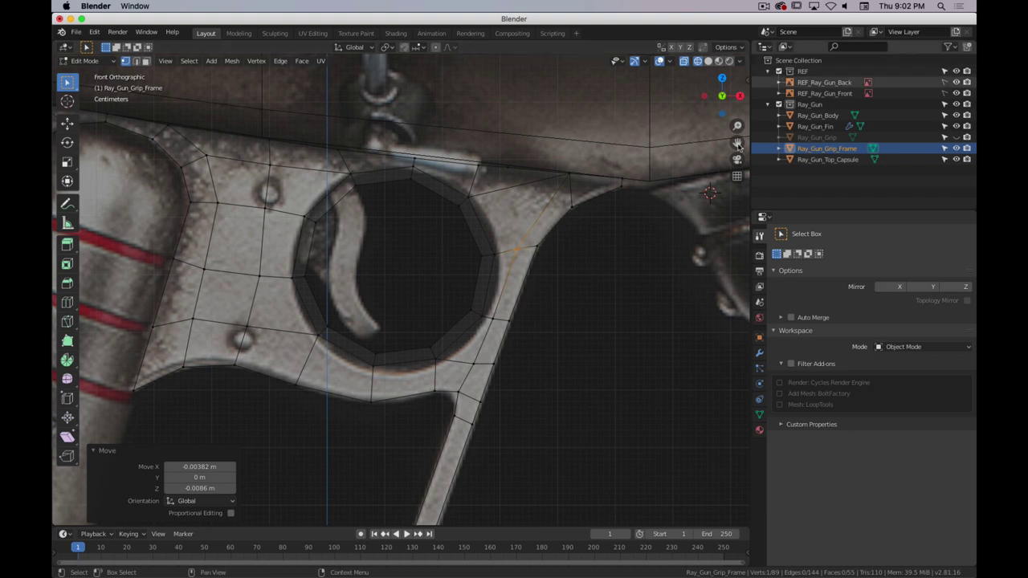
{"action": "key", "text": "3"}
{"action": "left_click", "coordinate": [497, 178]}
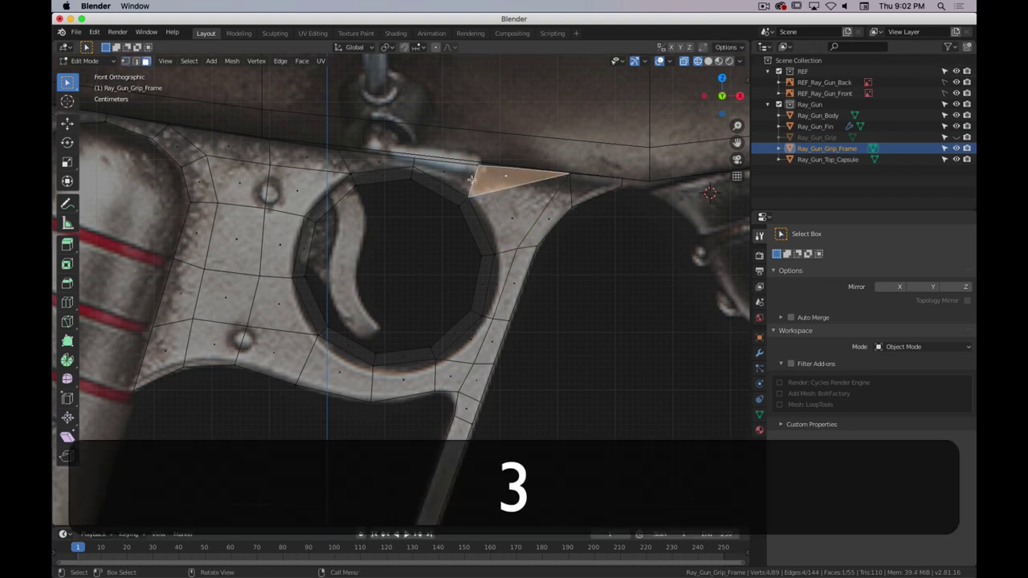
{"action": "left_click", "coordinate": [445, 174], "text": "shift"}
{"action": "left_click", "coordinate": [382, 163], "text": "shift"}
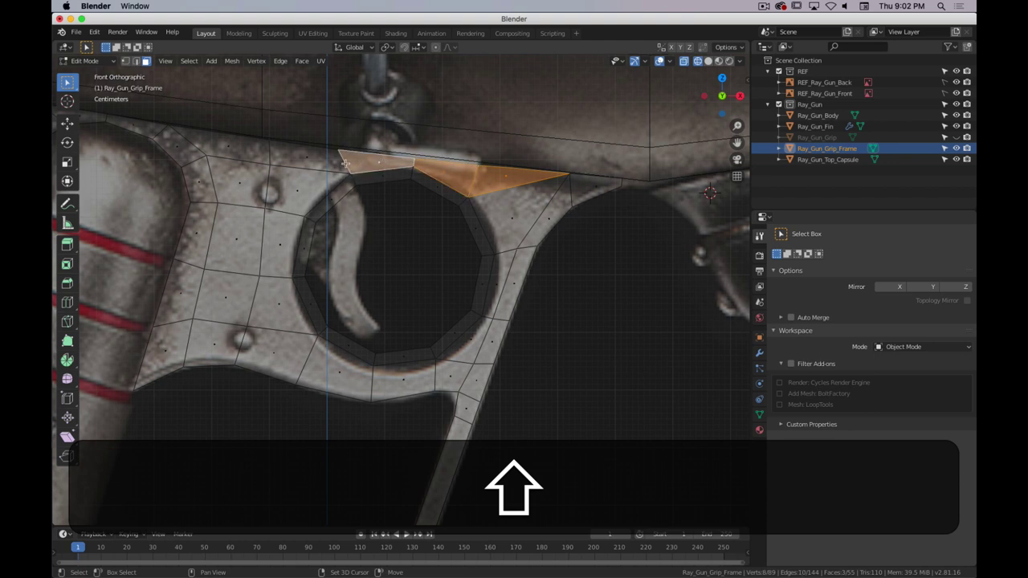
{"action": "left_click", "coordinate": [308, 161], "text": "shift"}
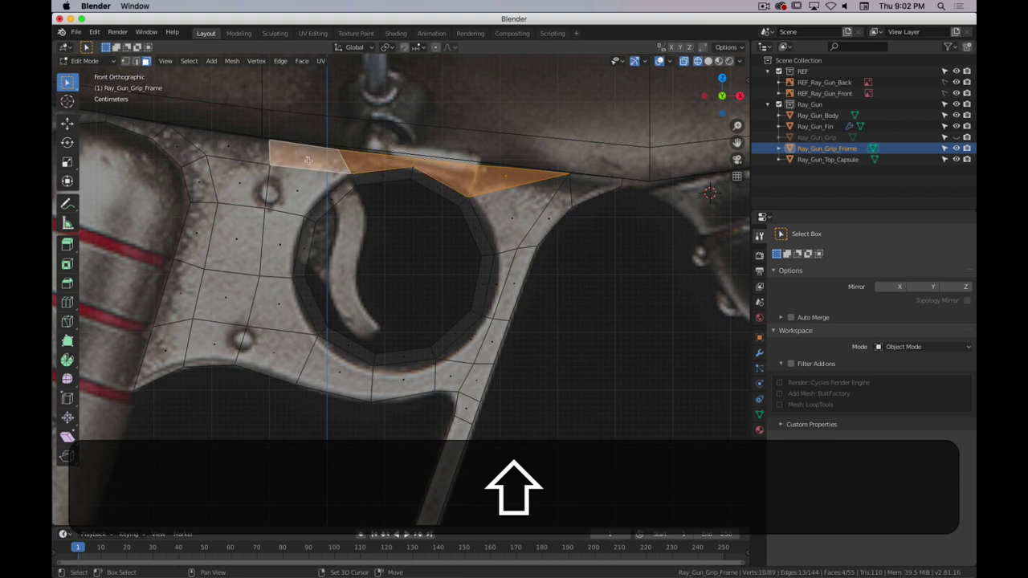
{"action": "left_click", "coordinate": [235, 153], "text": "shift"}
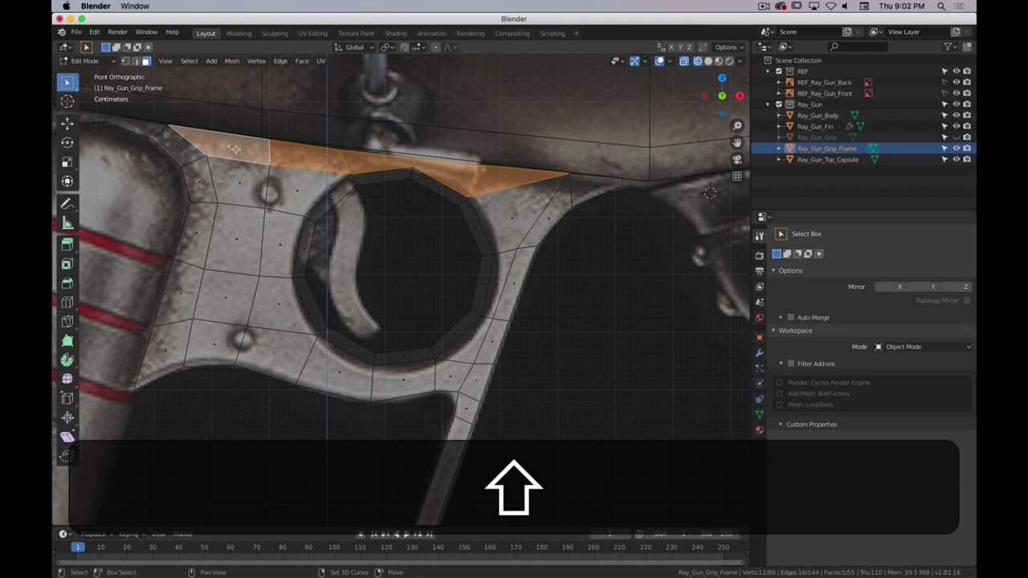
{"action": "left_click", "coordinate": [245, 148], "text": "shift"}
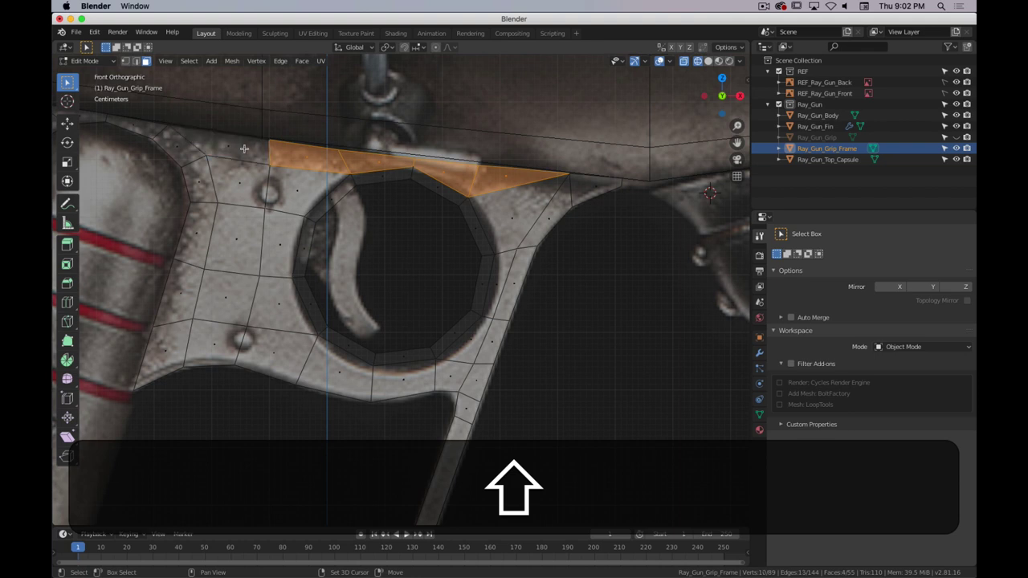
{"action": "left_click", "coordinate": [299, 156], "text": "shift"}
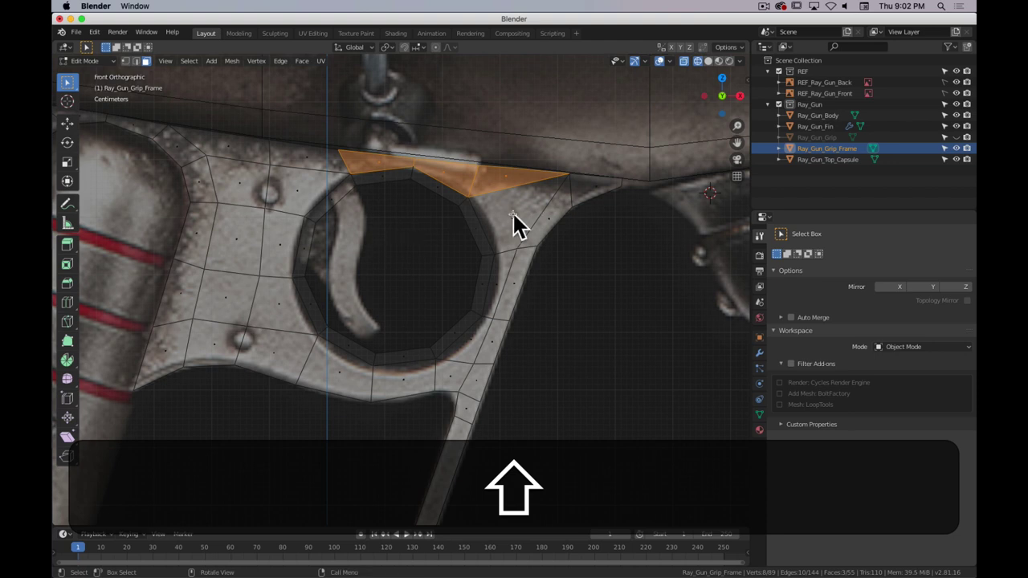
{"action": "key", "text": "x"}
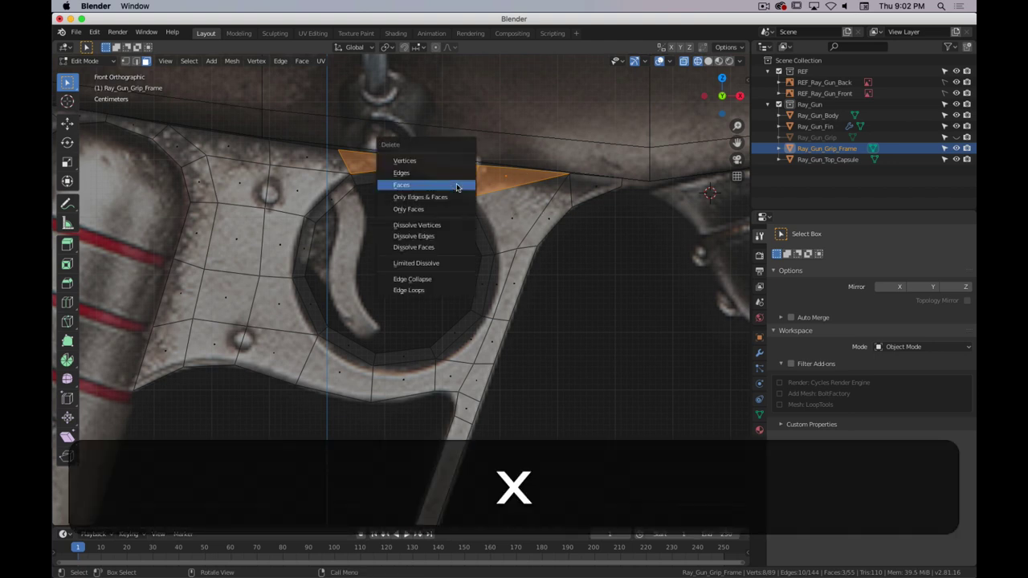
{"action": "left_click", "coordinate": [457, 189]}
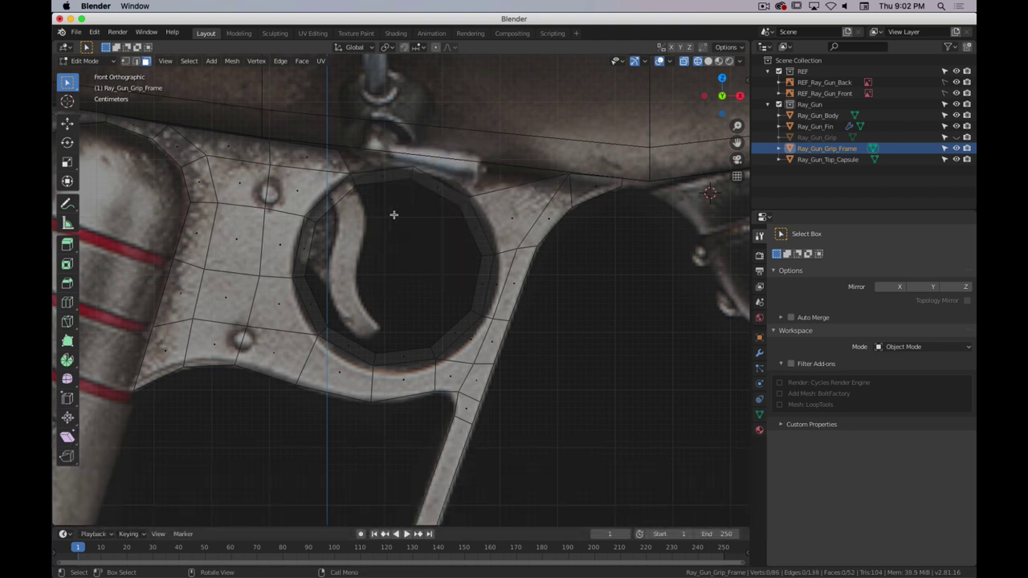
- Scale the ring of faces around the trigger hole up to about 1.08
{"action": "left_click", "coordinate": [486, 257], "text": "alt"}
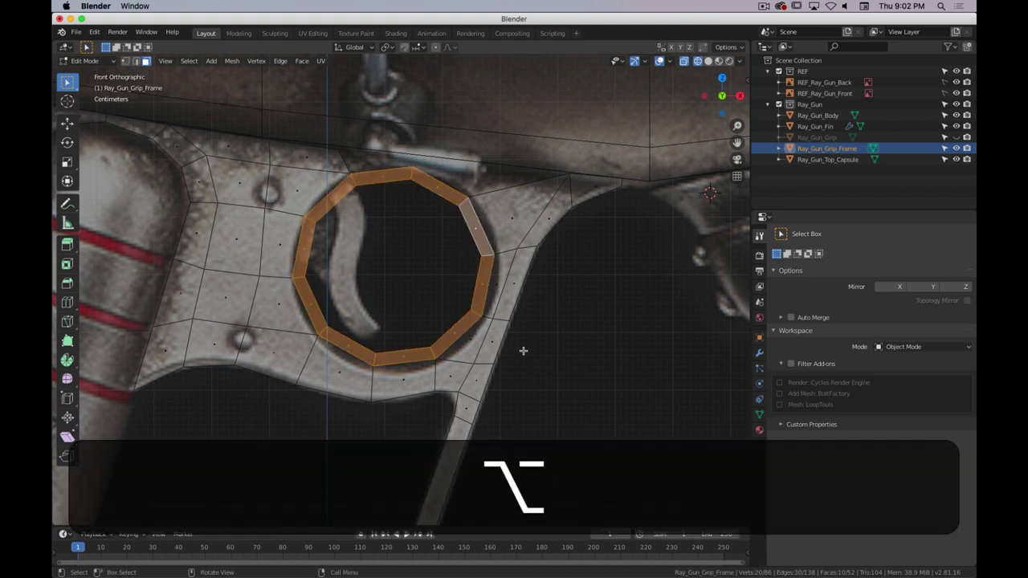
{"action": "key", "text": "s"}
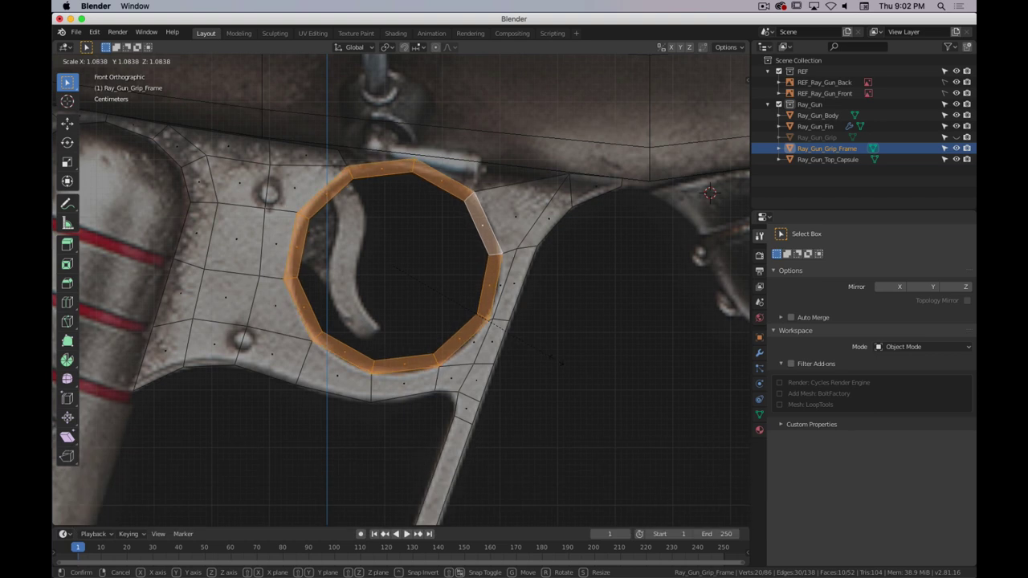
{"action": "left_click", "coordinate": [555, 360]}
{"action": "key", "text": "i"}
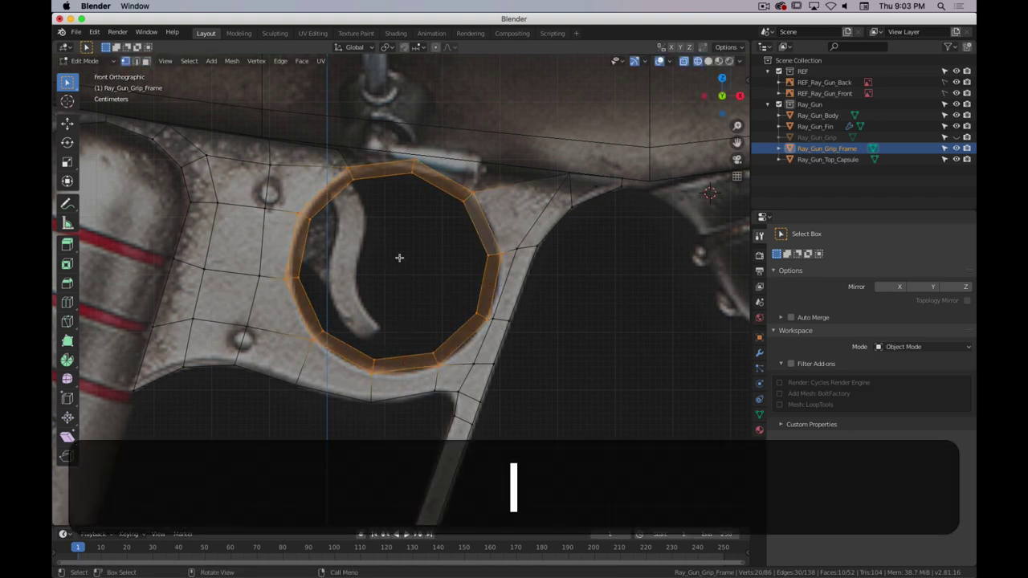
- Move the hole's three lower outer-ring vertices 0.0105 m in X and -0.00573 m in Z, and the middle one about -0.011 m and -0.013 m
{"action": "left_click", "coordinate": [473, 220], "text": "alt"}
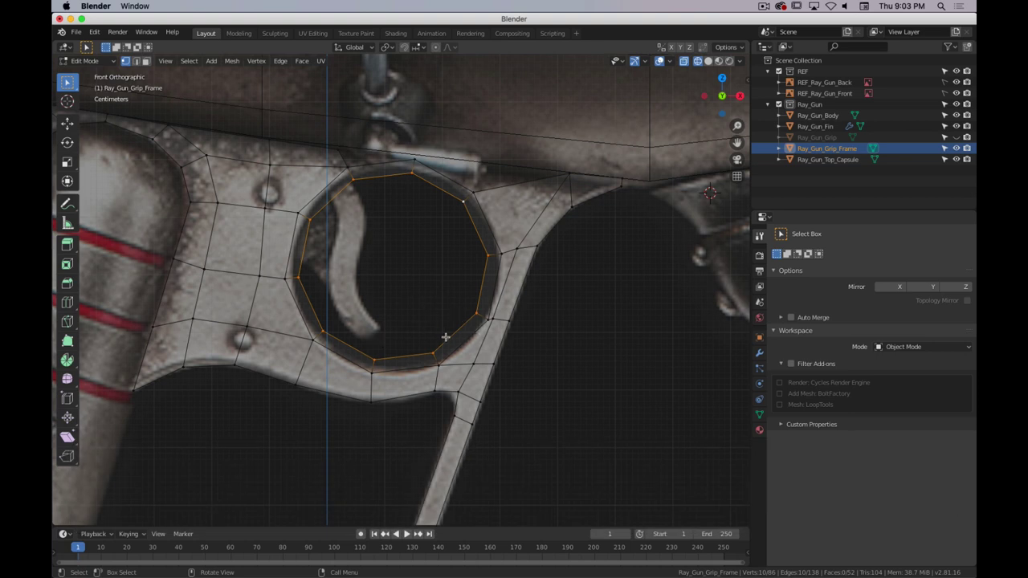
{"action": "left_click", "coordinate": [390, 367], "text": "alt"}
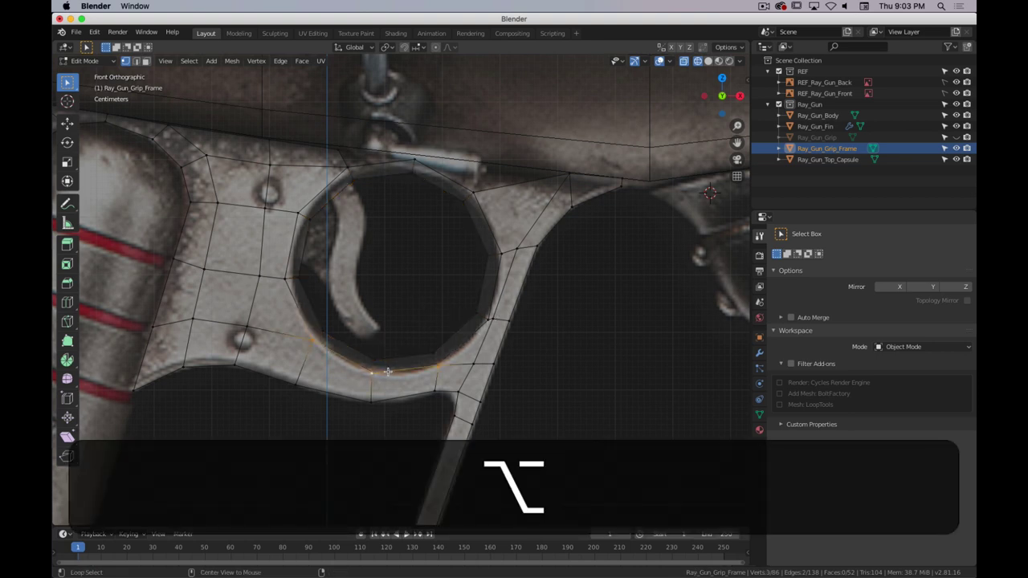
{"action": "key", "text": "g"}
{"action": "left_click", "coordinate": [431, 375]}
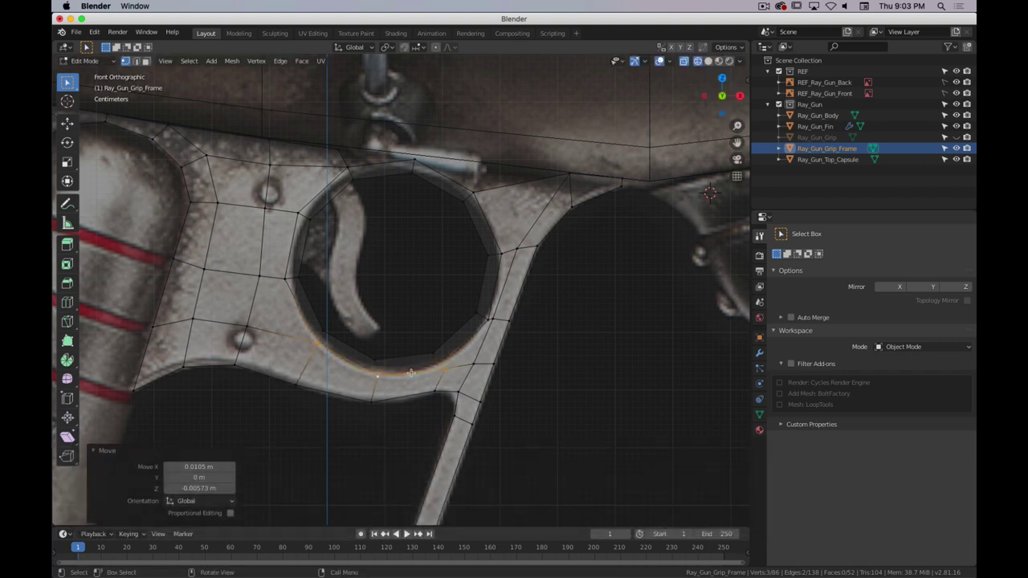
{"action": "key", "text": "g"}
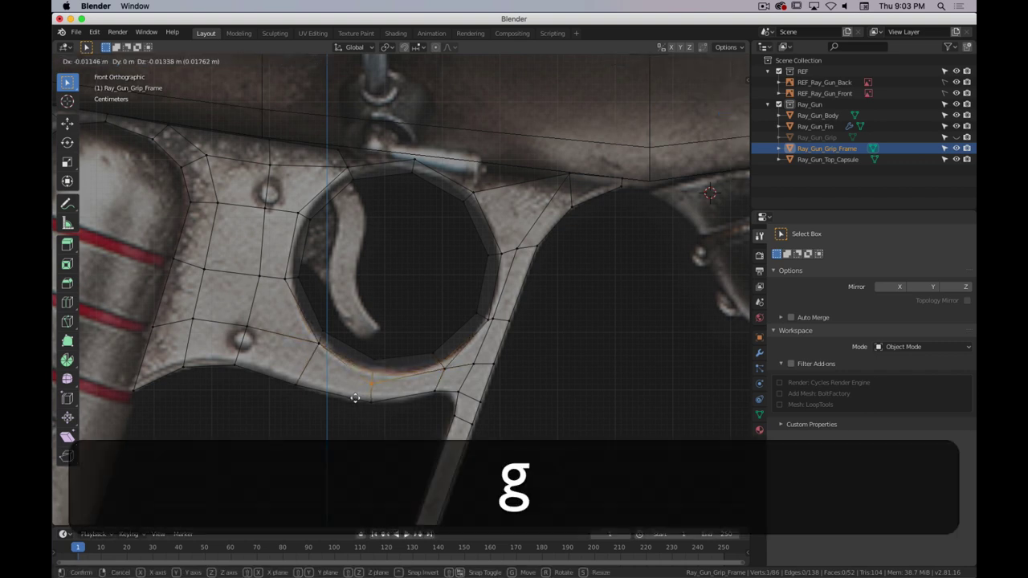
{"action": "left_click", "coordinate": [324, 344]}
- Move the ring's lower grip-side vertex outward from the hole, and the central vertex of the grip-side plate -0.0086 m in X and 0.00478 m in Z
{"action": "key", "text": "g"}
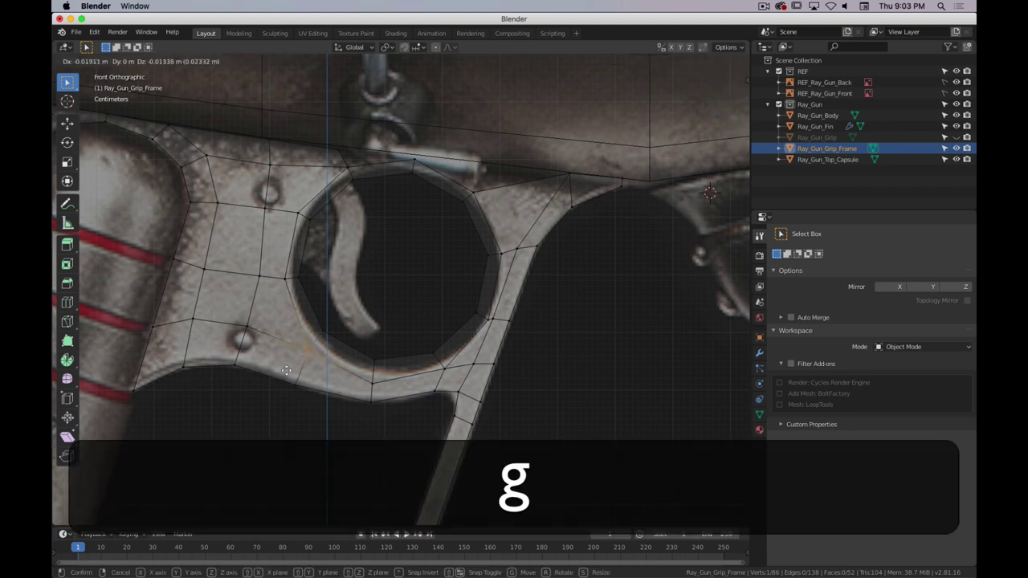
{"action": "left_click", "coordinate": [280, 327]}
{"action": "left_click", "coordinate": [265, 270]}
{"action": "key", "text": "g"}
{"action": "left_click", "coordinate": [233, 281]}
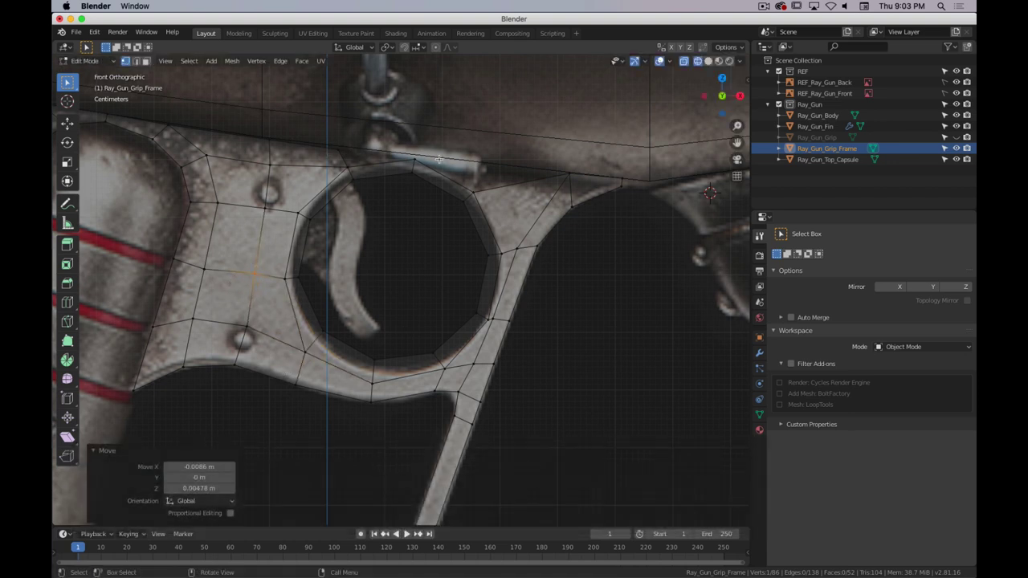
- Adjust the vertices above the hole's grip side, raising the outer-ring vertex 0.0248 m in Z to the frame's upper edge
{"action": "left_click", "coordinate": [314, 149]}
{"action": "key", "text": "g"}
{"action": "left_click", "coordinate": [280, 155]}
{"action": "left_click", "coordinate": [338, 171]}
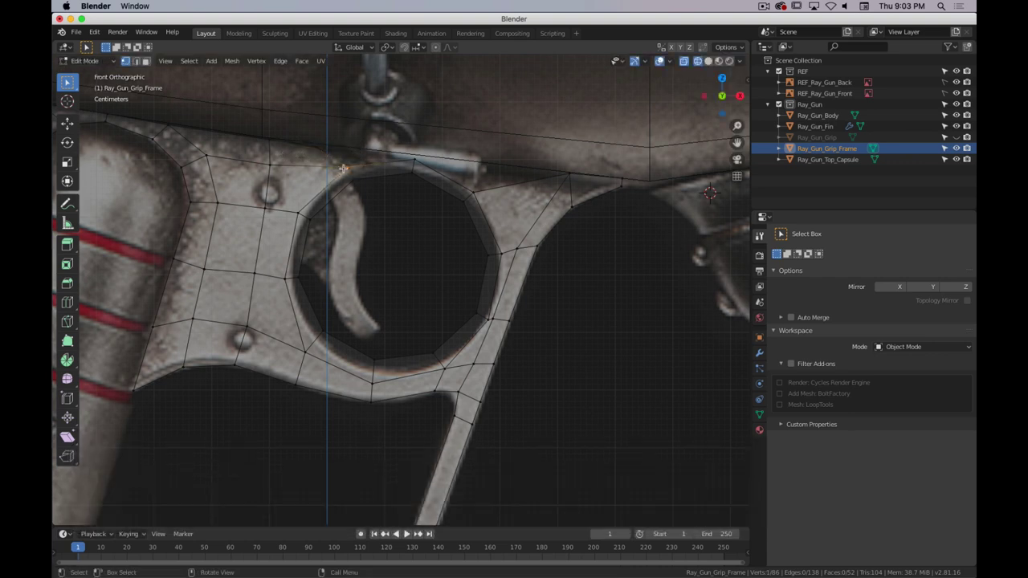
{"action": "key", "text": "g"}
{"action": "left_click", "coordinate": [346, 155]}
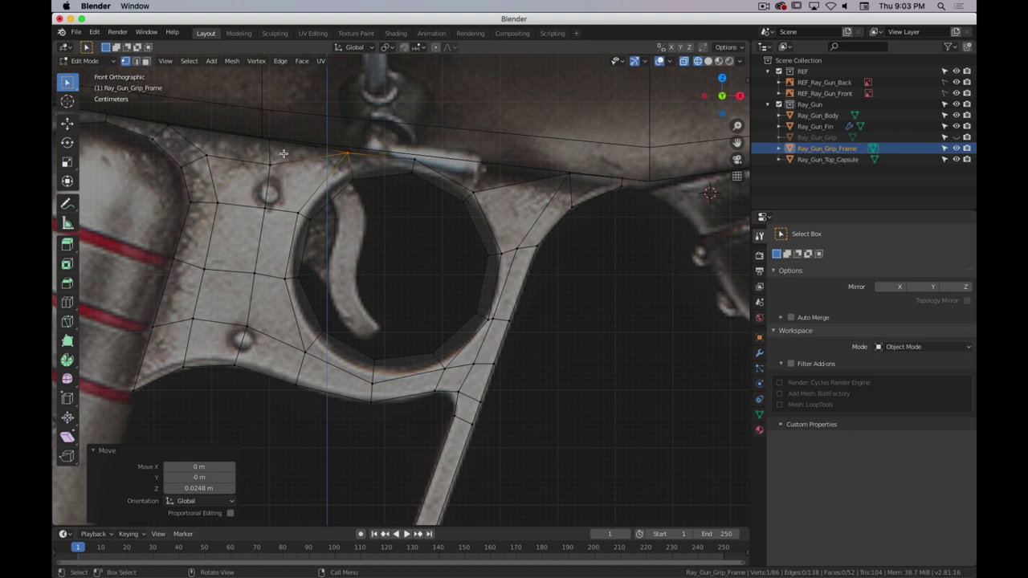
- Delete the two narrow faces along the frame's upper edge on the grip side of the trigger hole
{"action": "key", "text": "3"}
{"action": "left_click", "coordinate": [284, 153]}
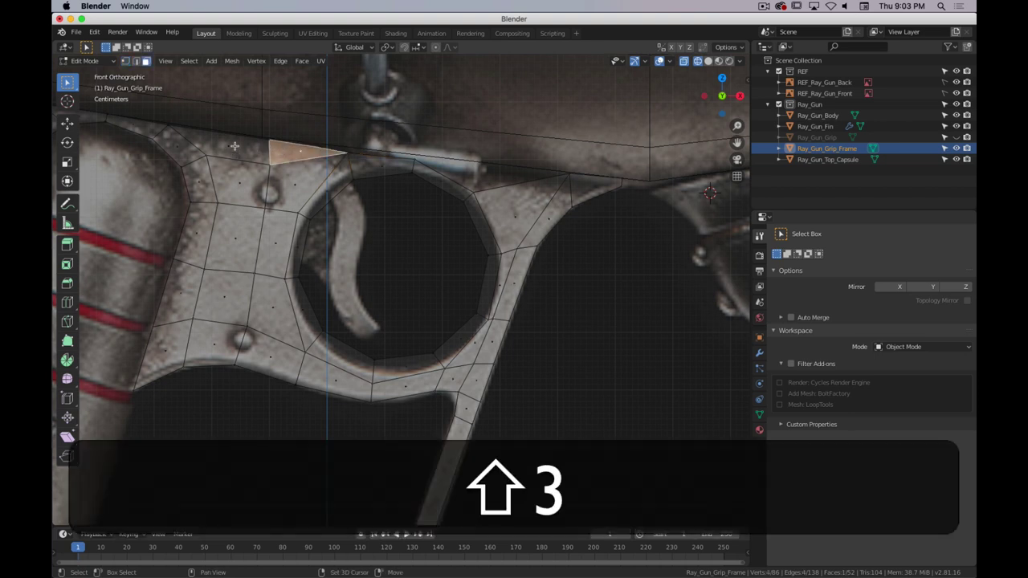
{"action": "left_click", "coordinate": [233, 150], "text": "shift"}
{"action": "key", "text": "shift+x"}
{"action": "left_click", "coordinate": [234, 148]}
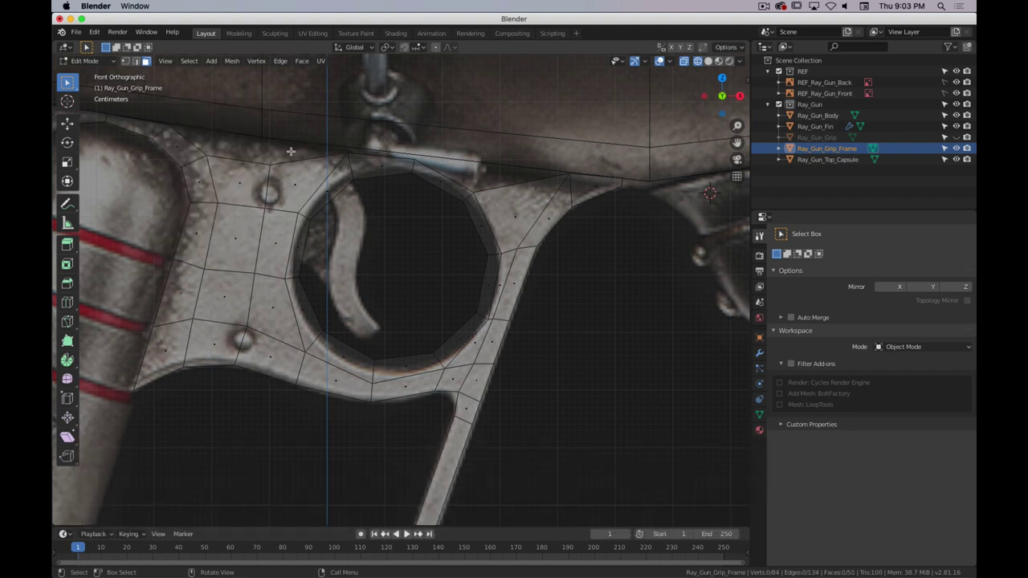
- Move the two vertices above the upper rivet's plate to the frame's upper edge, and nudge the vertex beside the rivet about 0.002 m in X
{"action": "left_click_drag", "start_coordinate": [256, 175], "coordinate": [256, 176]}
{"action": "key", "text": "g"}
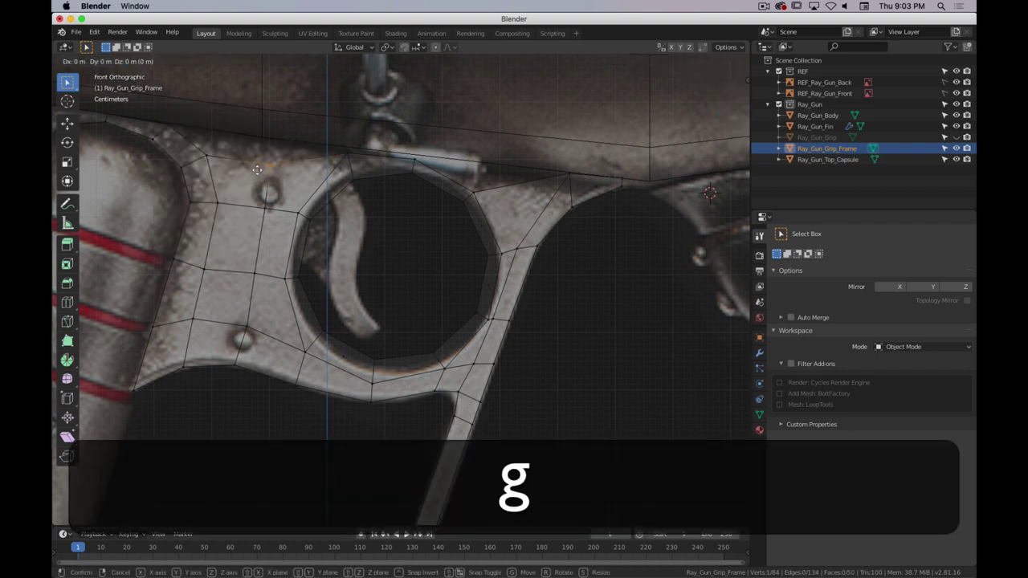
{"action": "left_click", "coordinate": [193, 161]}
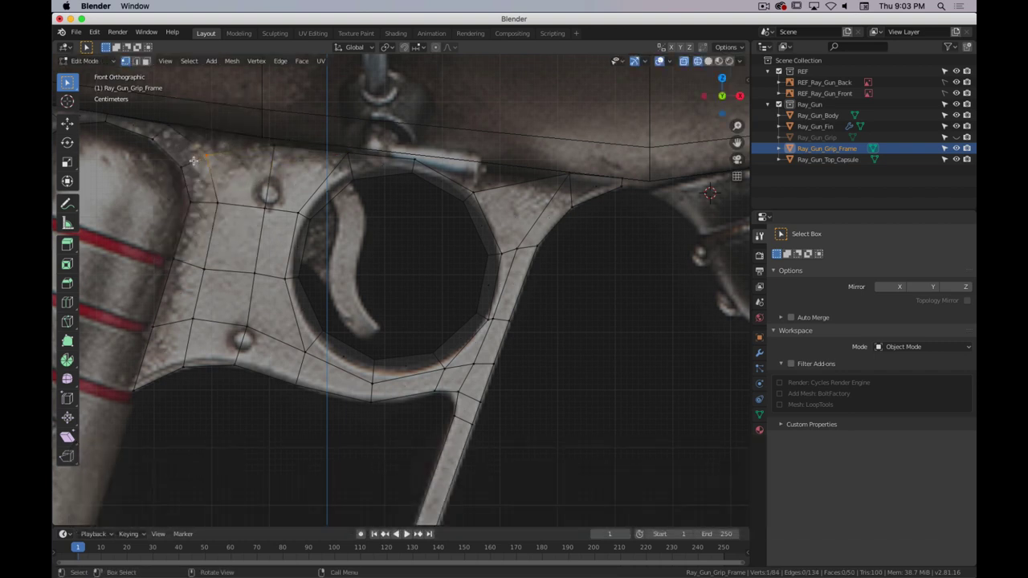
{"action": "key", "text": "g"}
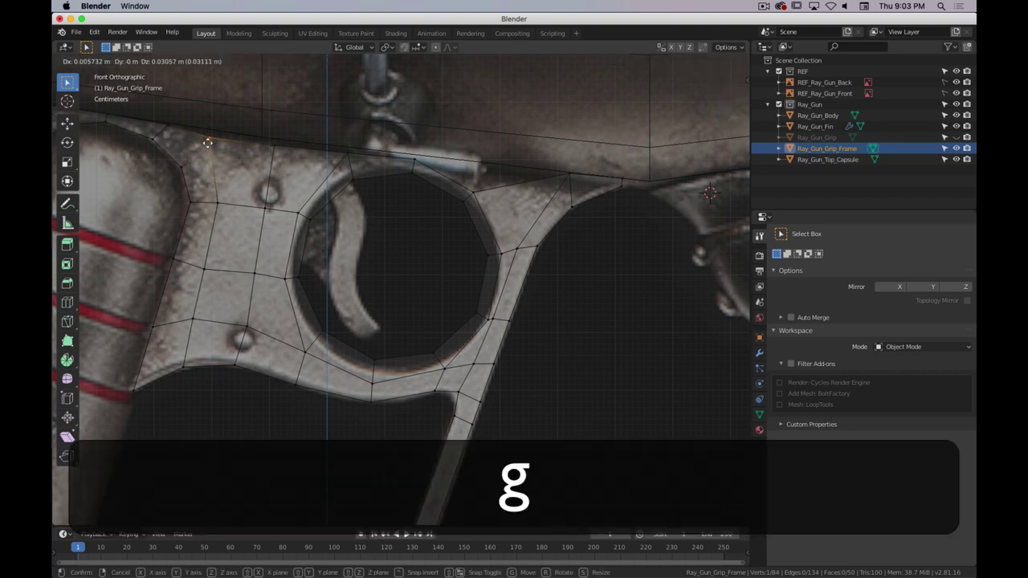
{"action": "left_click", "coordinate": [210, 140]}
{"action": "key", "text": "g"}
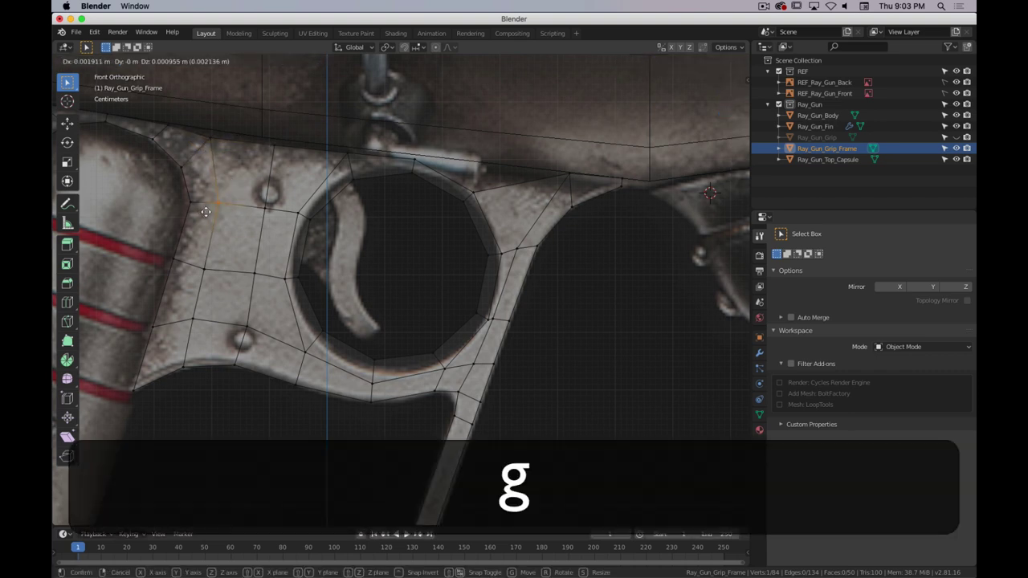
{"action": "left_click", "coordinate": [241, 182]}
- Move the ring's upper strut-side vertex 0.0162 m in X and 0.0401 m in Z, and lower the upper-edge vertex above the strut 0.00478 m
{"action": "left_click", "coordinate": [567, 174]}
{"action": "key", "text": "g"}
{"action": "left_click", "coordinate": [467, 185]}
{"action": "left_click", "coordinate": [460, 199], "text": "shift"}
{"action": "left_click", "coordinate": [483, 186]}
{"action": "key", "text": "g"}
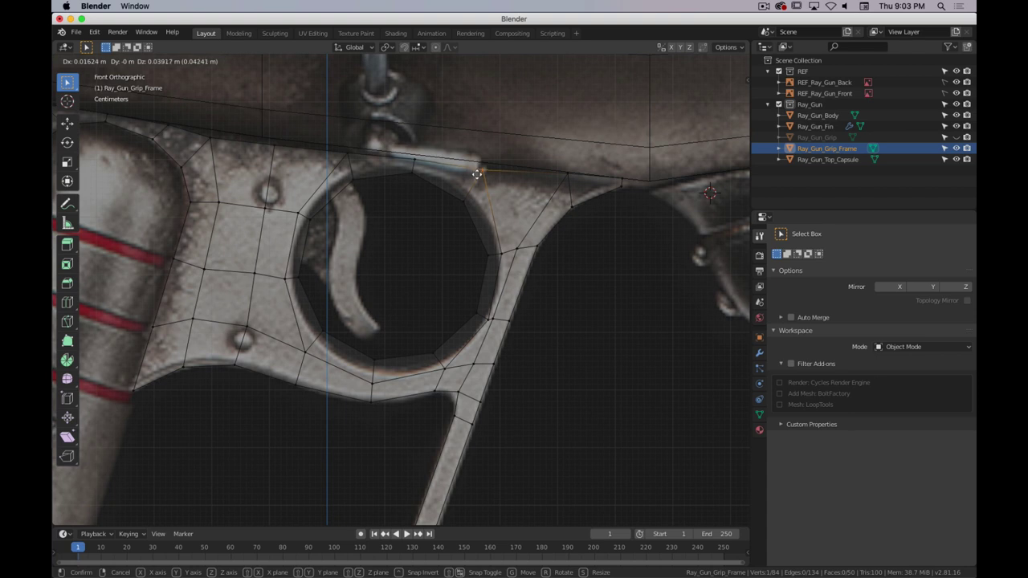
{"action": "left_click", "coordinate": [477, 175]}
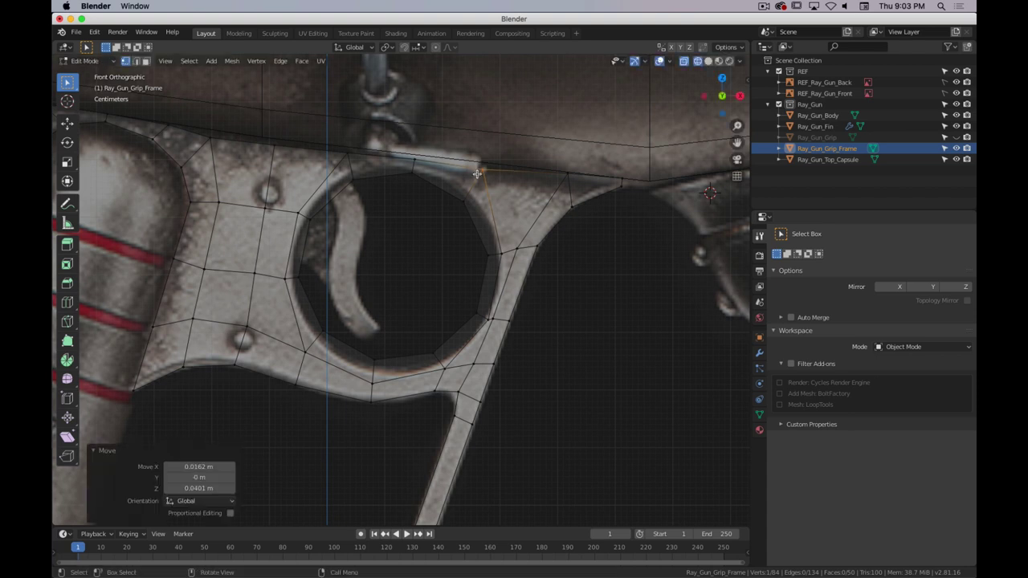
{"action": "left_click", "coordinate": [568, 175]}
{"action": "key", "text": "g"}
{"action": "left_click", "coordinate": [545, 213]}
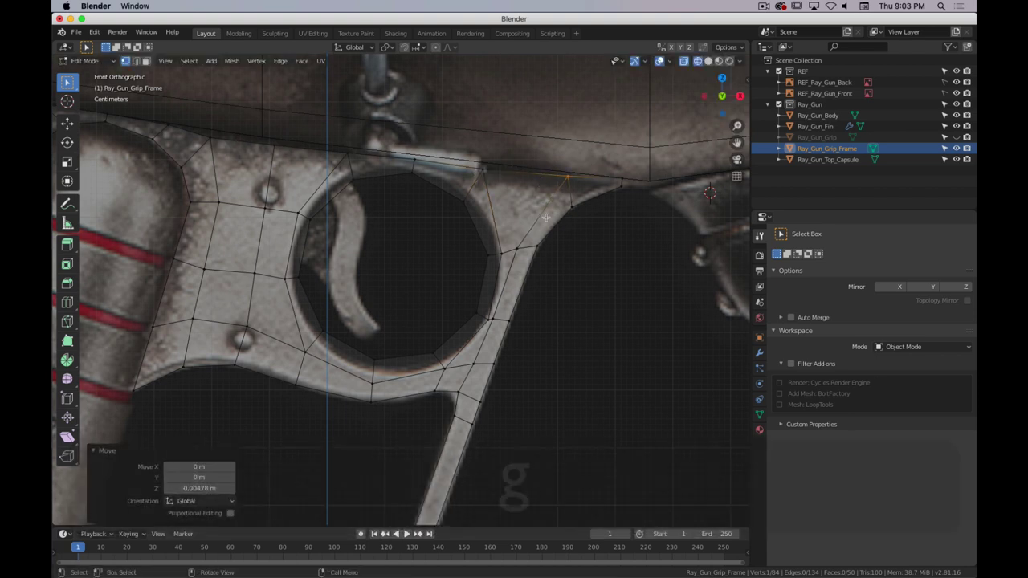
{"action": "left_click", "coordinate": [501, 252]}
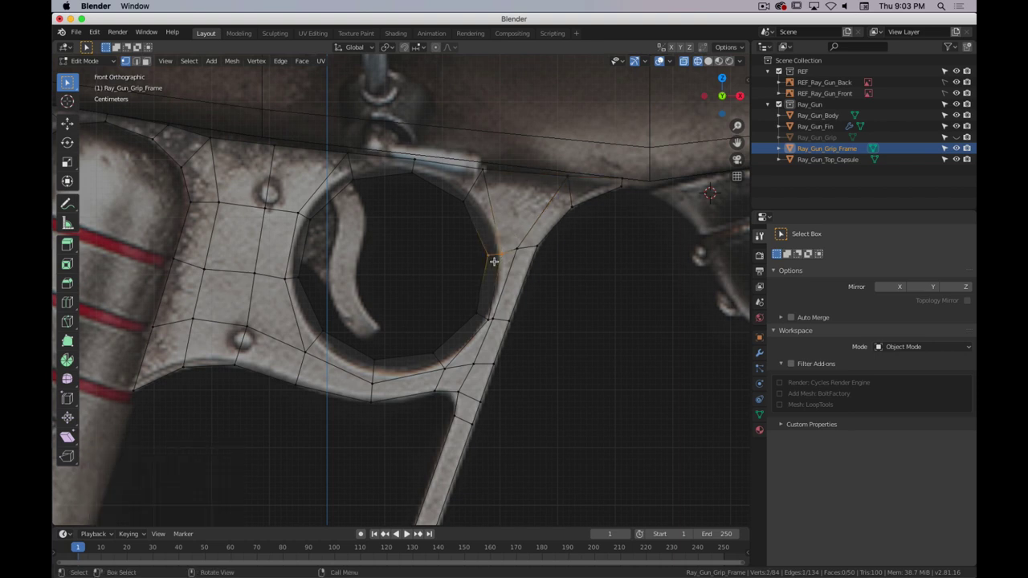
{"action": "key", "text": "g"}
{"action": "right_click", "coordinate": [508, 237]}
- Move the outer-ring vertex on the strut side of the hole 0.00573 m in X and 0.0401 m in Z
{"action": "left_click_drag", "start_coordinate": [513, 231], "coordinate": [498, 262]}
{"action": "key", "text": "g"}
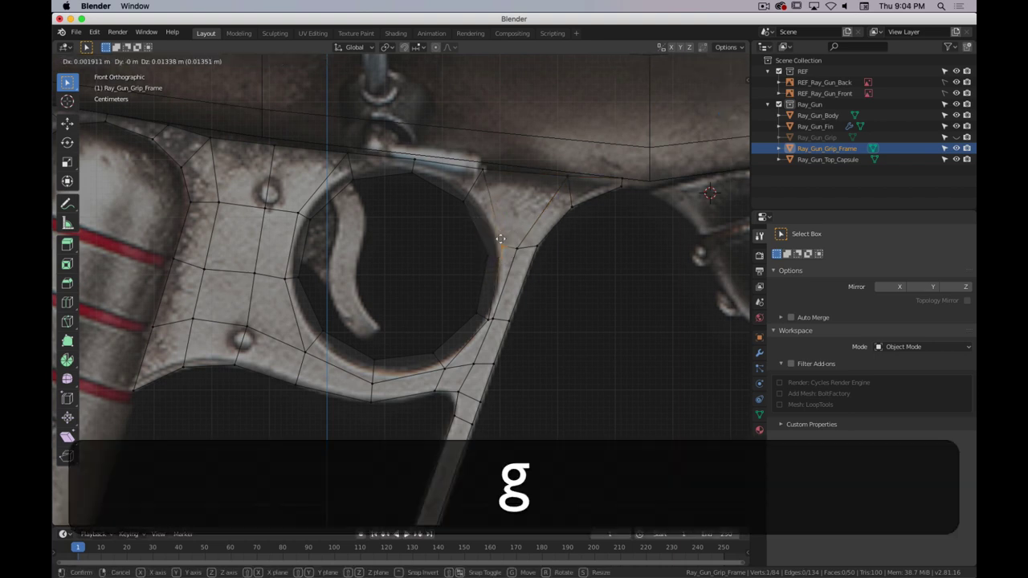
{"action": "left_click", "coordinate": [501, 230]}
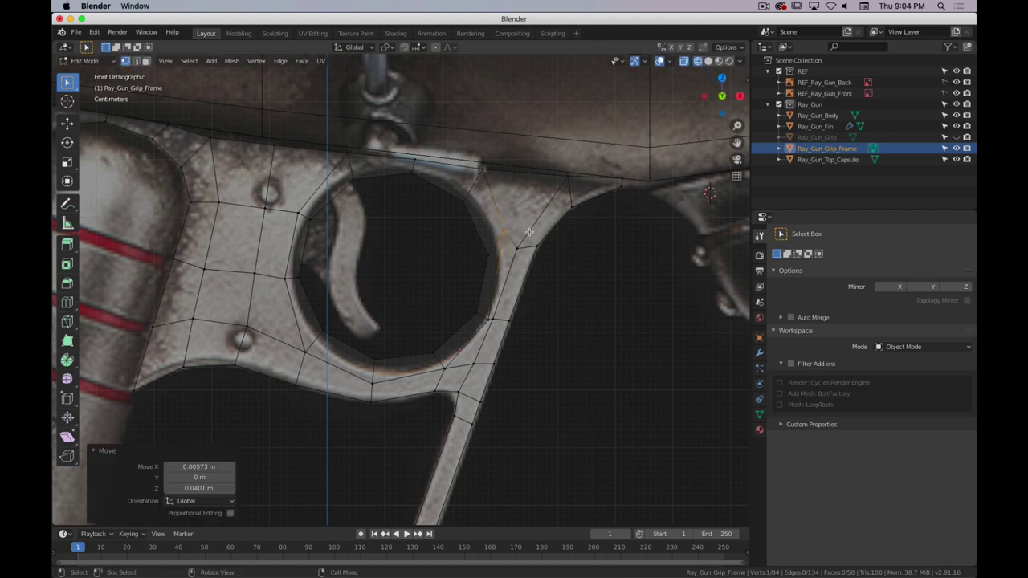
- Move the upper strut's middle vertex about 0.024 m in X and 0.042 m in Z, and its outer-edge vertex 0.0143 m and 0.0239 m
{"action": "key", "text": "g"}
{"action": "left_click", "coordinate": [523, 227]}
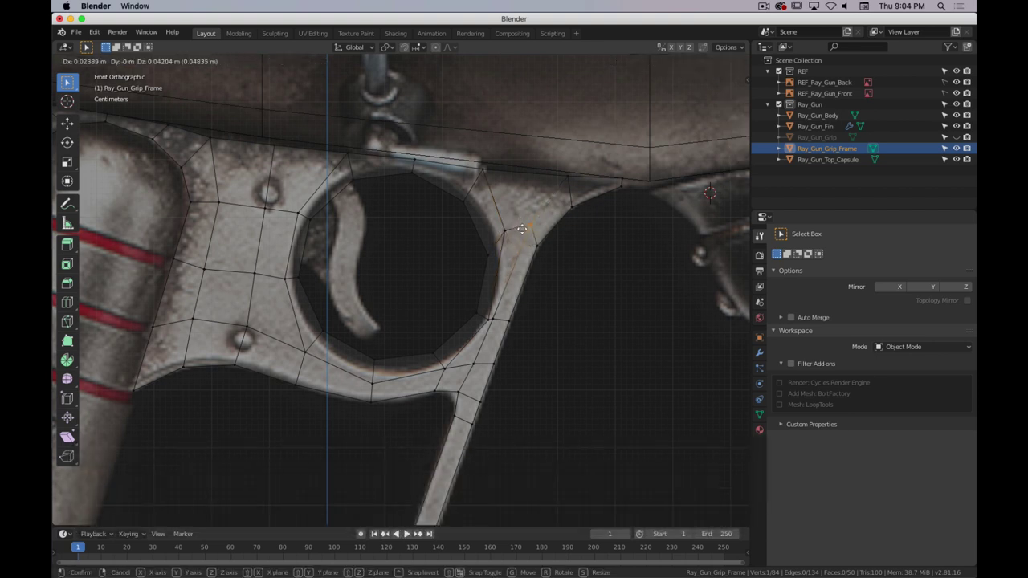
{"action": "key", "text": "g"}
{"action": "left_click", "coordinate": [536, 234]}
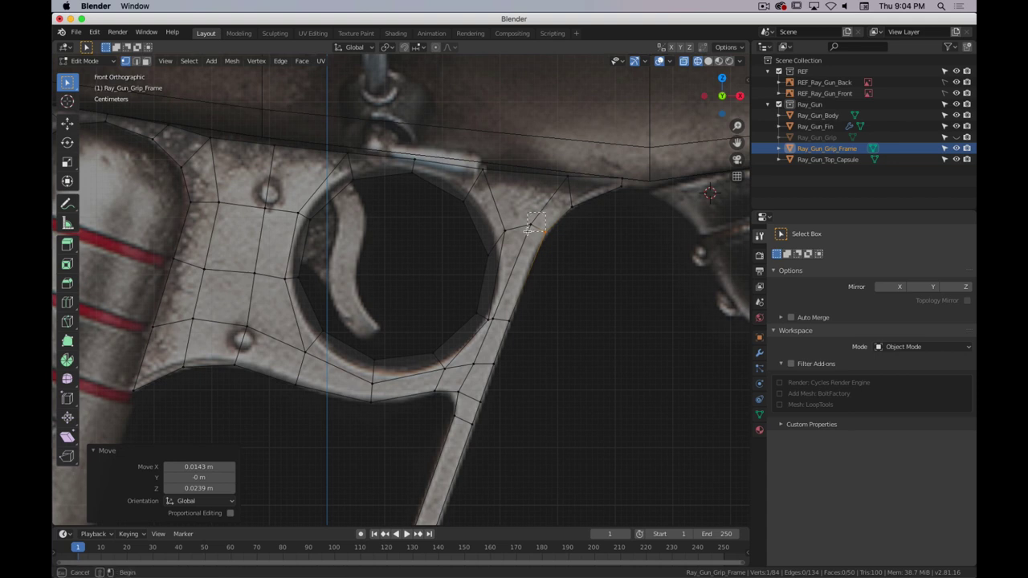
- Nudge the upper strut's middle vertex upward, and the adjacent outer-ring vertex about 0.009 m in X and 0.007 m in Z
{"action": "key", "text": "g"}
{"action": "key", "text": "g"}
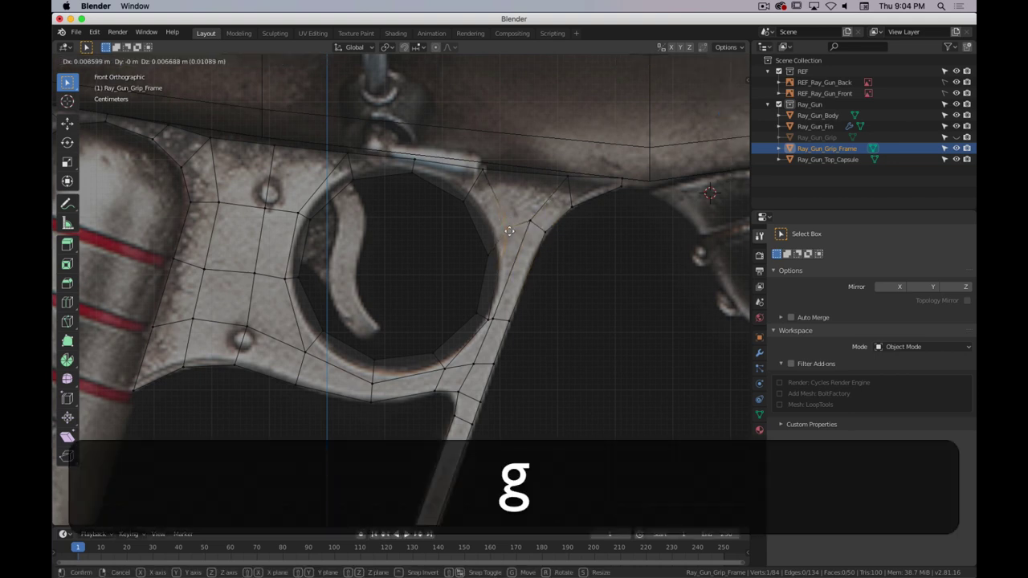
{"action": "left_click", "coordinate": [502, 308]}
- Move the middle vertex of the next strut cross edge down 0.022 m in X and 0.0382 m in Z, and raise the neighbouring ring vertex
{"action": "key", "text": "g"}
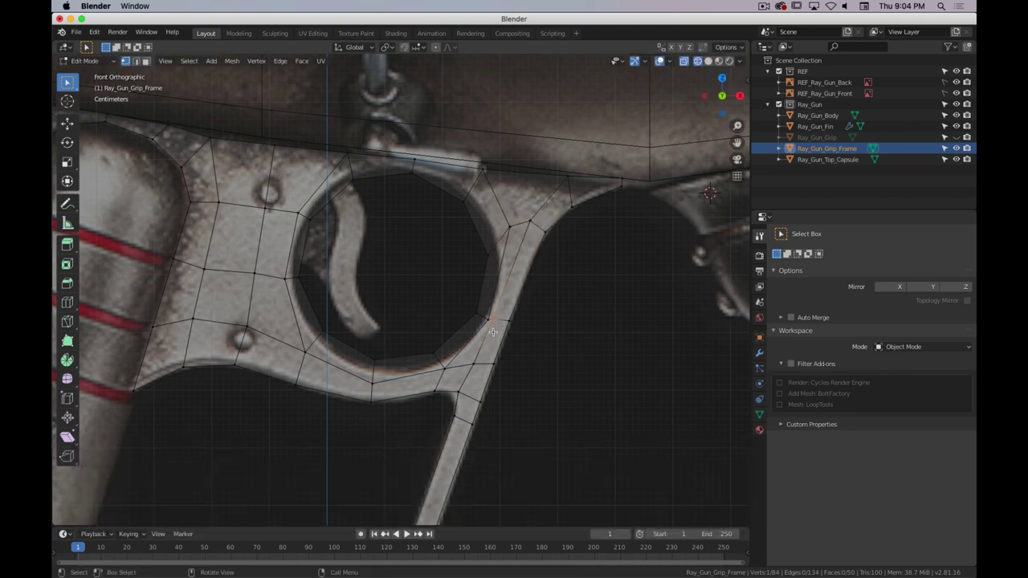
{"action": "left_click", "coordinate": [505, 310]}
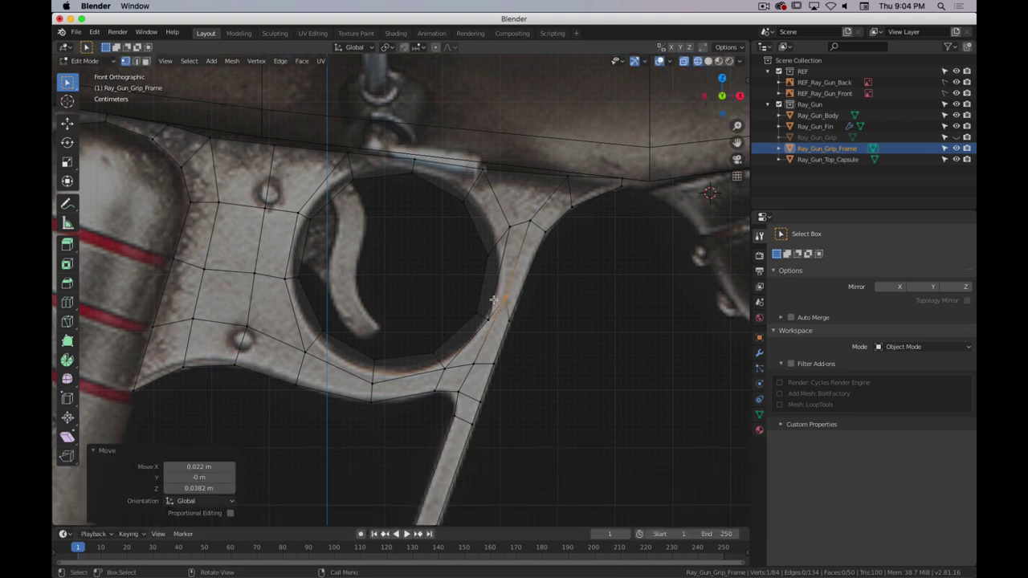
{"action": "key", "text": "g"}
{"action": "left_click", "coordinate": [482, 315]}
- Slide the outer vertex of that strut cross edge upward along its edge by a factor of about 0.29
{"action": "key", "text": "g"}
{"action": "key", "text": "g"}
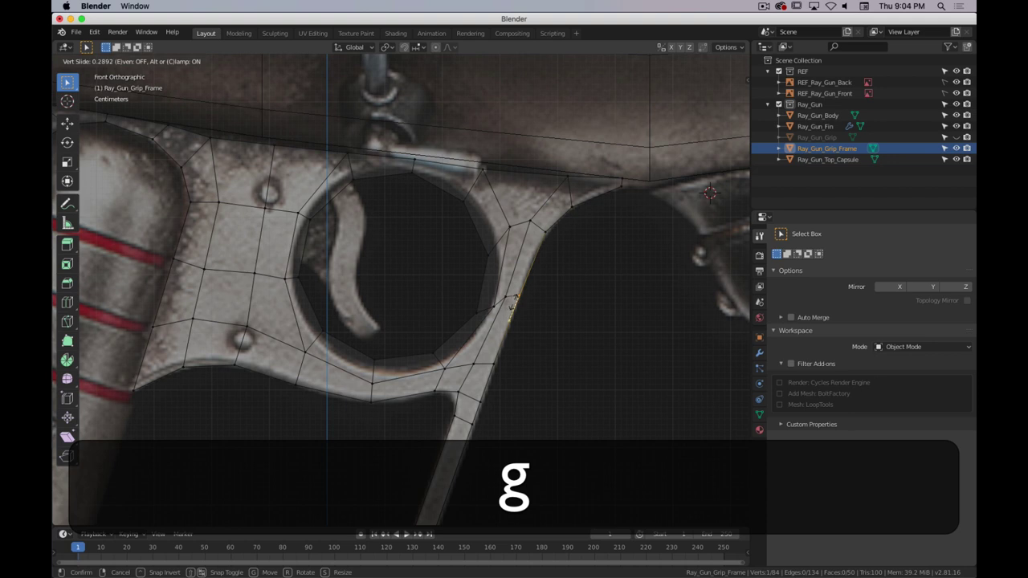
{"action": "left_click", "coordinate": [512, 309]}
- Nudge that cross edge's middle vertex about 0.001 m in X and -0.006 m in Z, and the ring vertex about -0.004 m and 0.001 m
{"action": "key", "text": "g"}
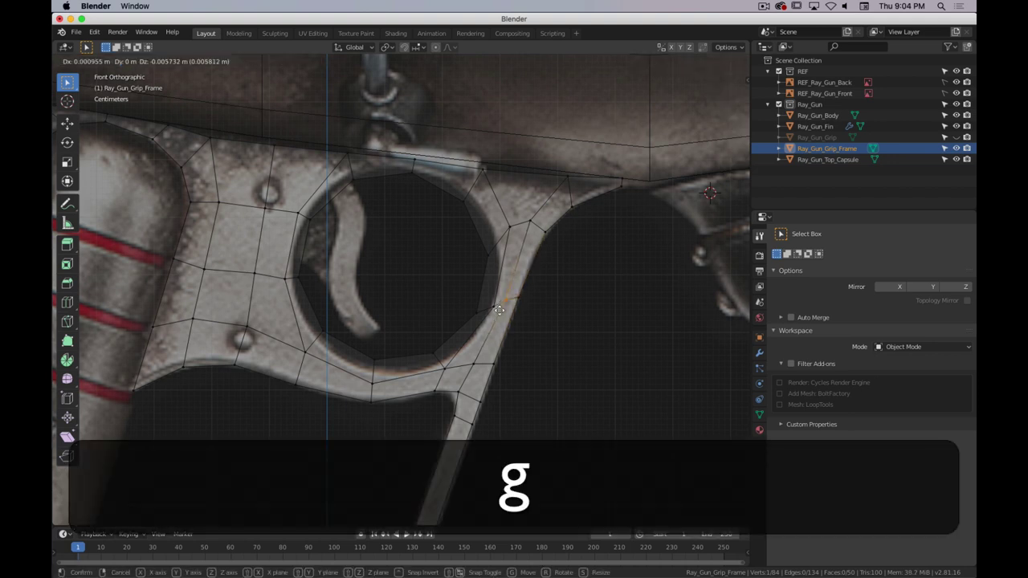
{"action": "left_click", "coordinate": [499, 310]}
{"action": "key", "text": "g"}
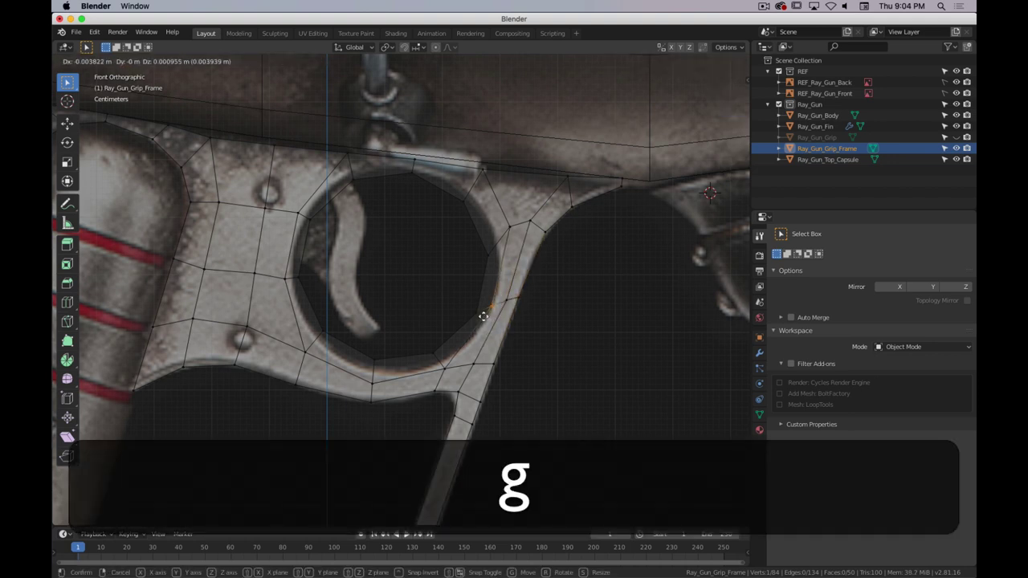
{"action": "left_click", "coordinate": [483, 316]}
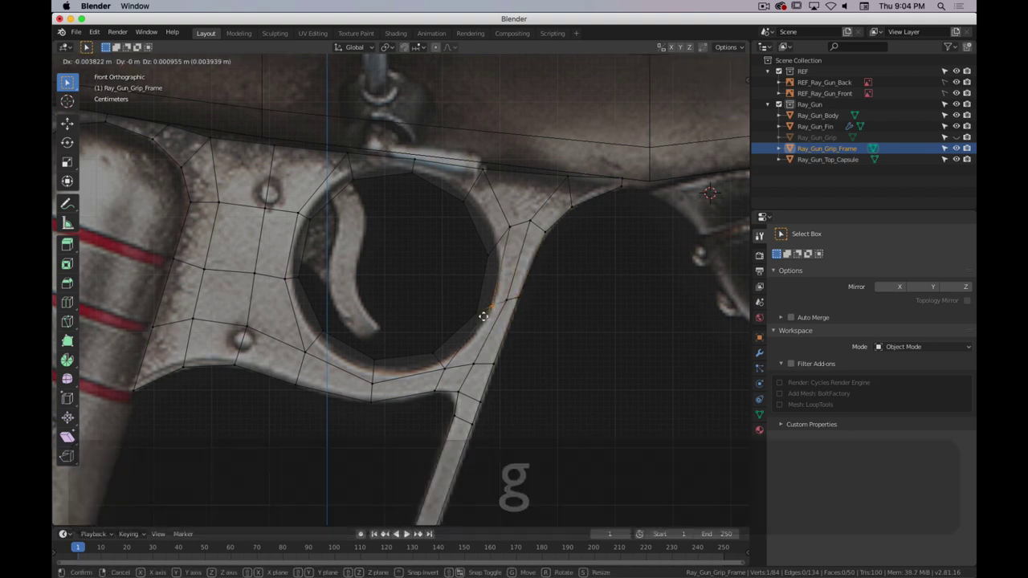
- Move the ring's lower strut-side vertex 0.0115 m in X and 0.00669 m in Z, and the frame-edge vertex below it 0.00955 m and 0.00287 m
{"action": "left_click", "coordinate": [434, 375]}
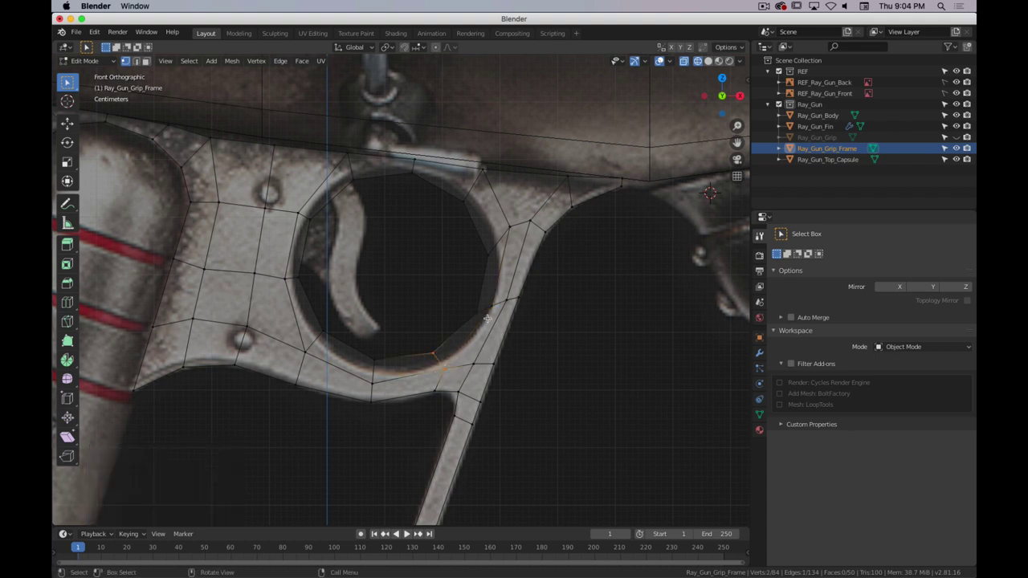
{"action": "left_click", "coordinate": [443, 368]}
{"action": "key", "text": "g"}
{"action": "left_click", "coordinate": [459, 367]}
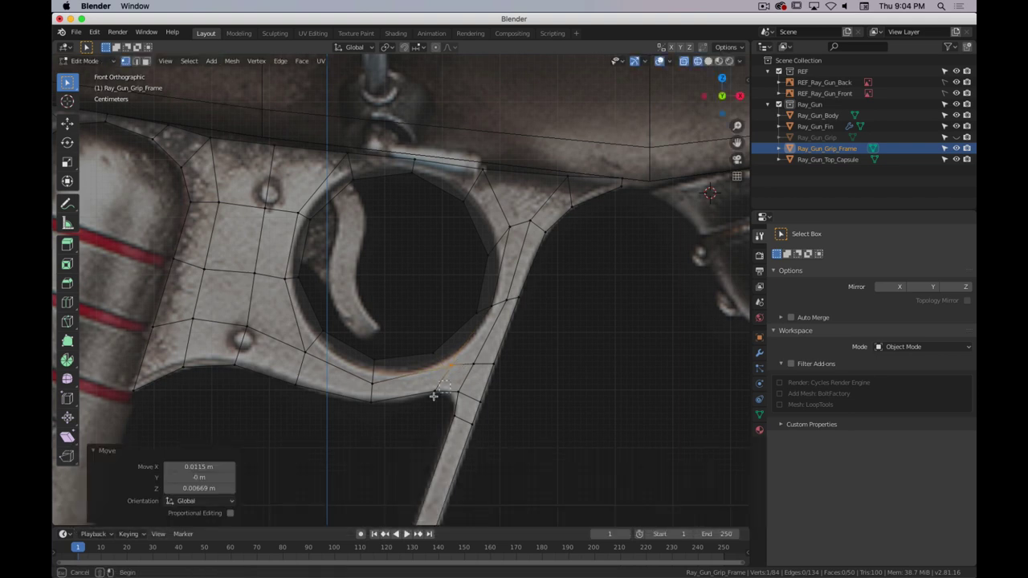
{"action": "key", "text": "g"}
{"action": "left_click", "coordinate": [432, 397]}
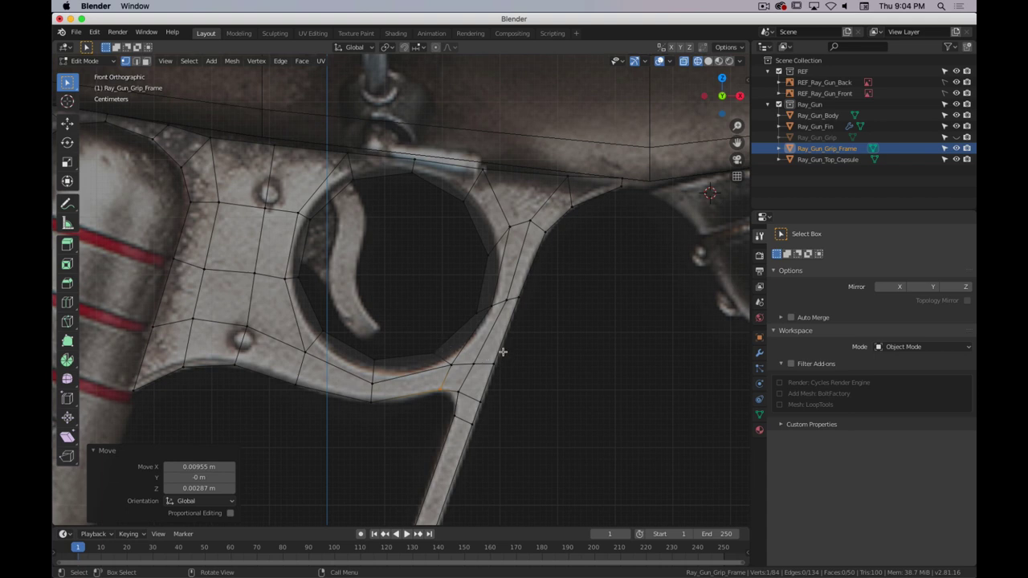
- Try adding centred loop cuts across the trigger ring's strut side and across its grip side
{"action": "key", "text": "ctrl+r"}
{"action": "left_click", "coordinate": [455, 345]}
{"action": "key", "text": "ctrl+r"}
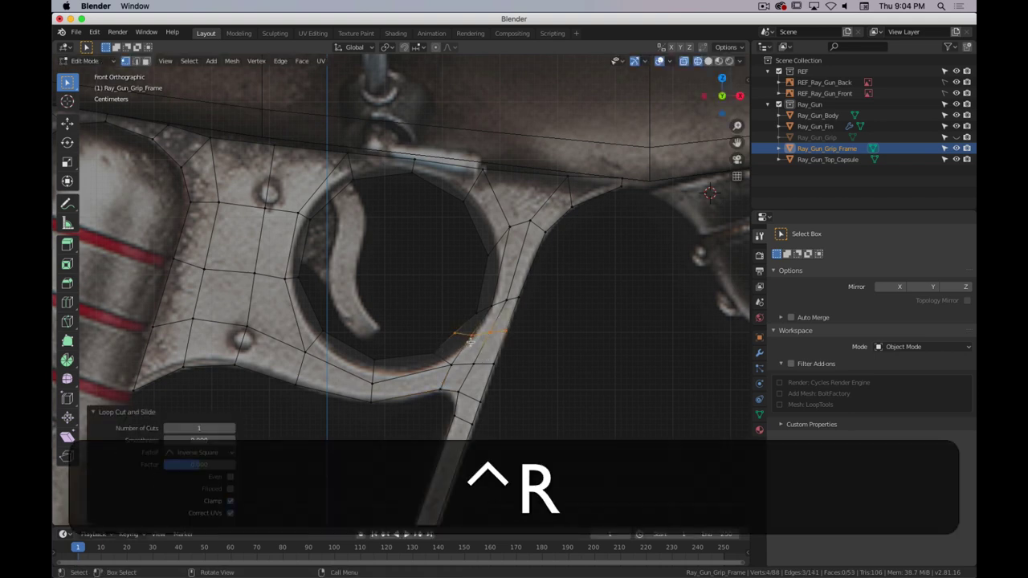
{"action": "left_click", "coordinate": [289, 302]}
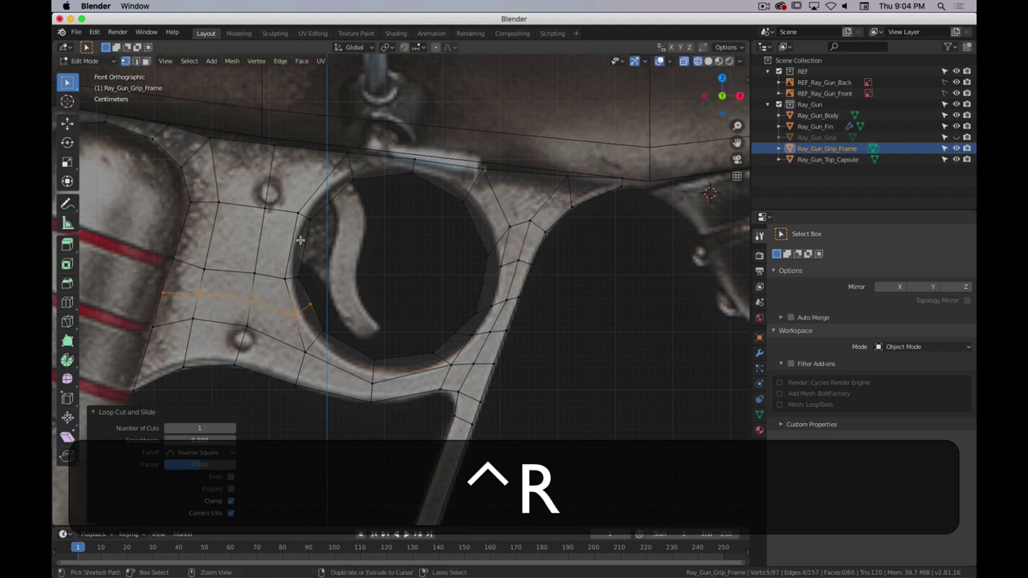
- Try rounding the trigger hole's inner edge loop with the LoopTools Circle operation
{"action": "left_click", "coordinate": [474, 246], "text": "alt"}
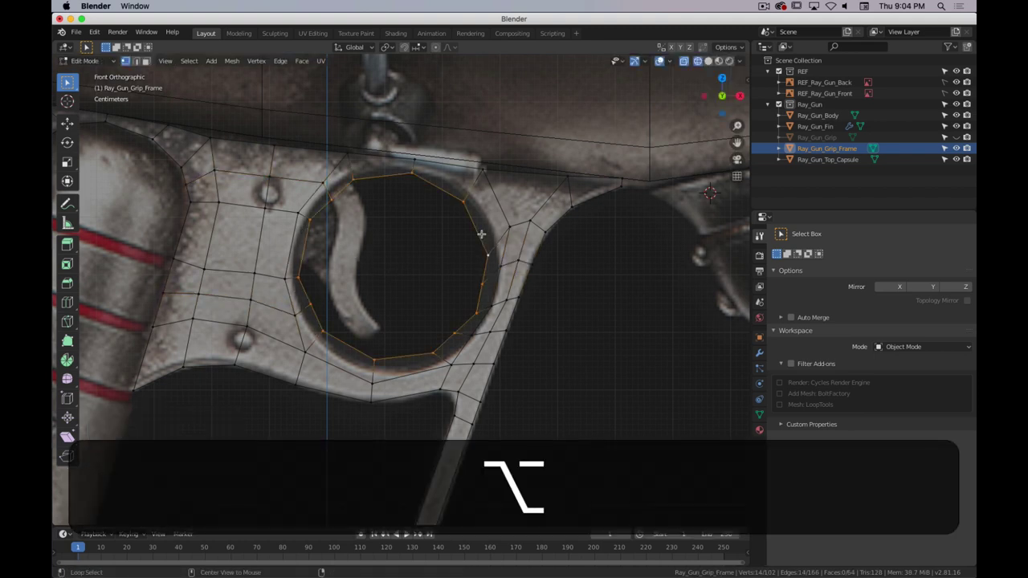
{"action": "right_click", "coordinate": [482, 236]}
{"action": "mouse_move", "coordinate": [482, 235]}
{"action": "left_click", "coordinate": [544, 255]}
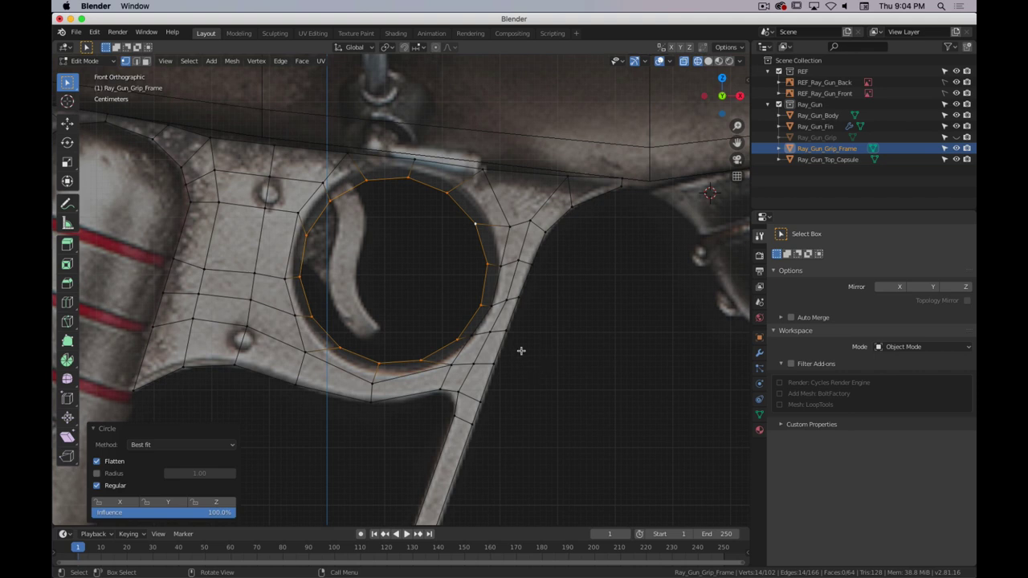
- Undo the circle operation and the extra loop cuts around the trigger hole
{"action": "key", "text": "ctrl+z"}
{"action": "key", "text": "ctrl+z"}
{"action": "key", "text": "ctrl+z"}
{"action": "key", "text": "ctrl+z"}
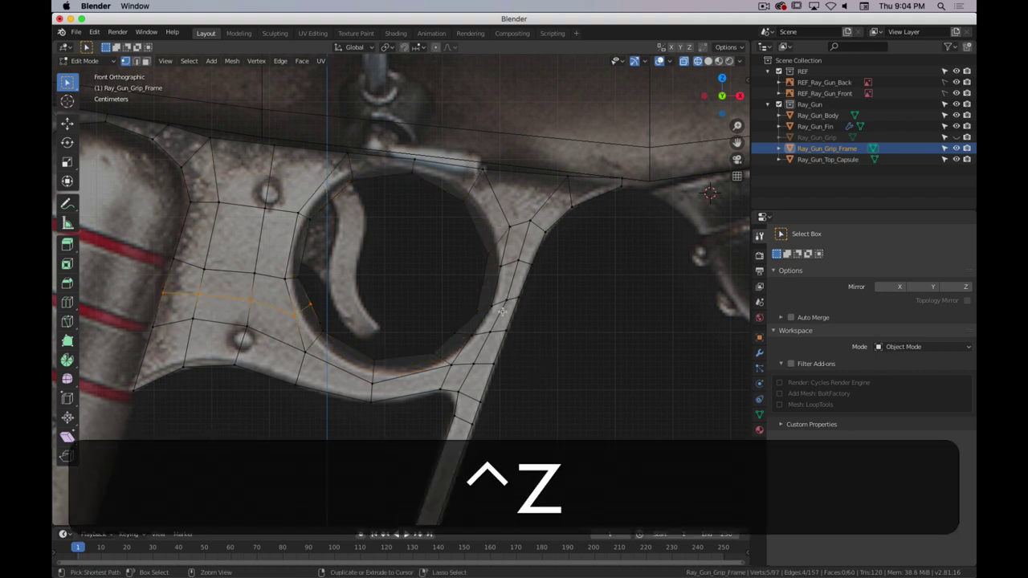
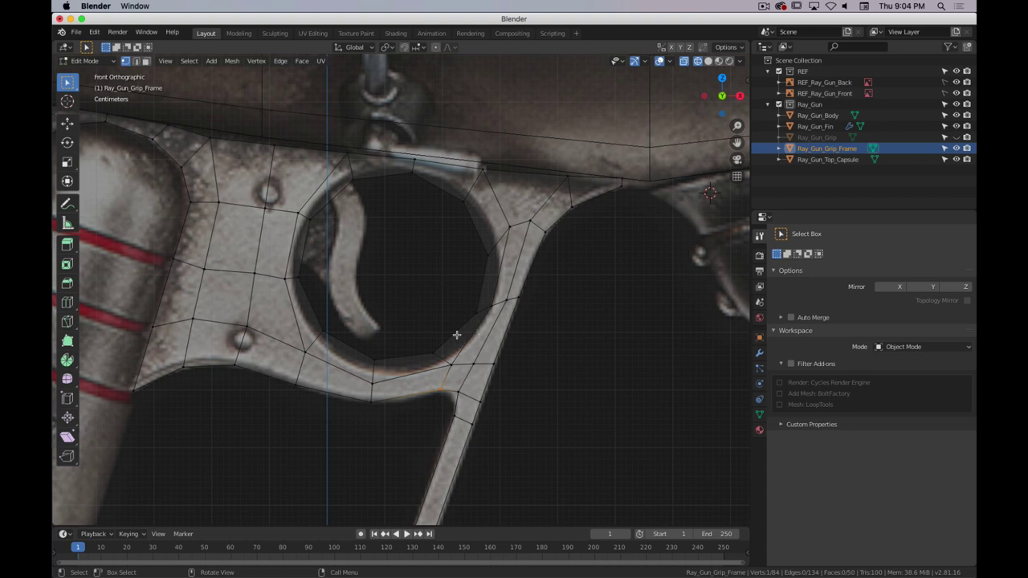
- Shift the ring's middle grip-side vertex slightly away from the hole and move the one above it -0.00669 m in X and 0.0105 m in Z
{"action": "left_click", "coordinate": [289, 273]}
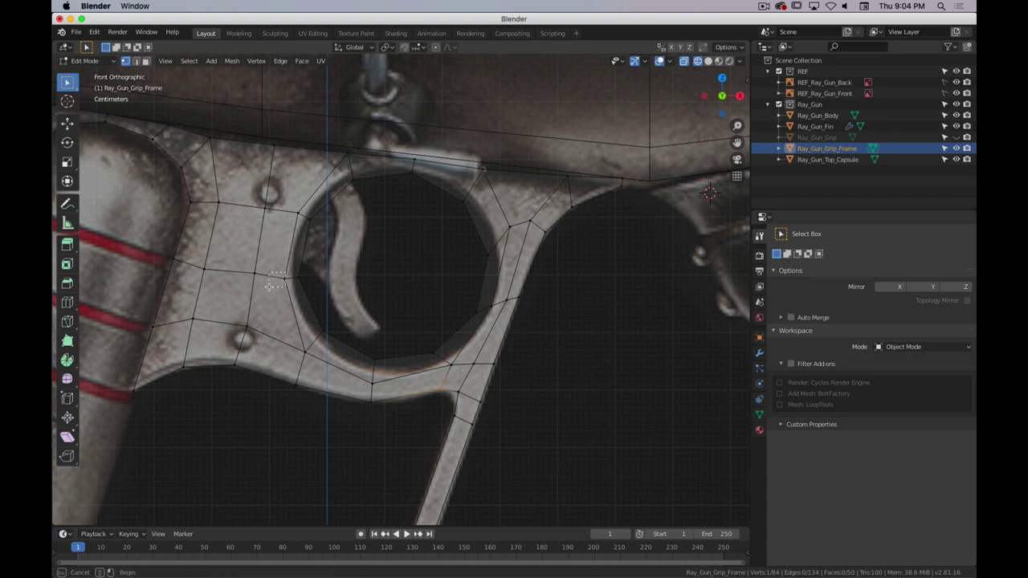
{"action": "key", "text": "g"}
{"action": "left_click", "coordinate": [266, 286]}
{"action": "left_click", "coordinate": [298, 216]}
{"action": "key", "text": "g"}
{"action": "left_click", "coordinate": [284, 217]}
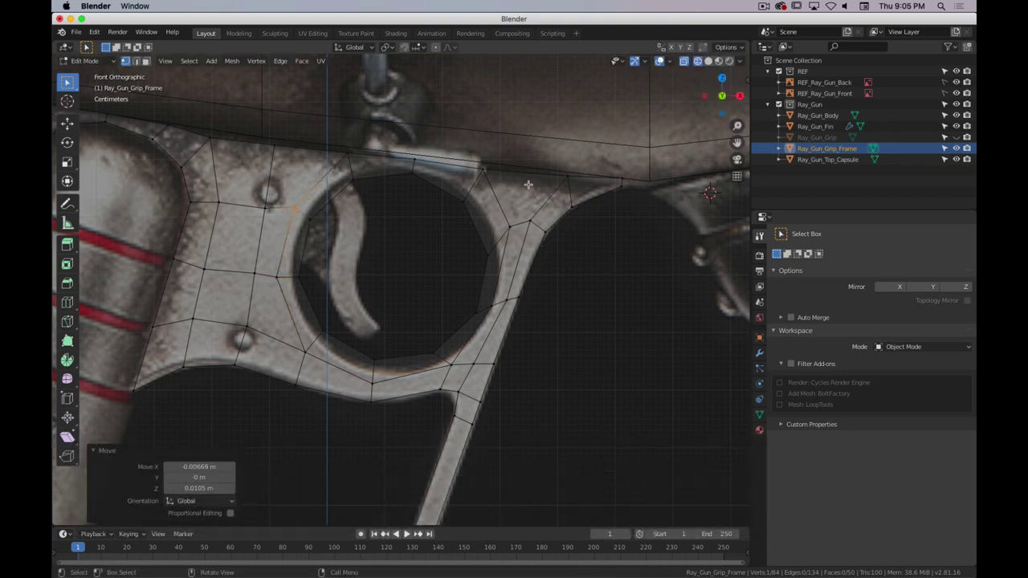
- Nudge the strut's upper junction vertex up and outward, and move the lower strut-side ring vertex 0.0086 m in X and 0.00573 m in Z
{"action": "left_click", "coordinate": [532, 218]}
{"action": "key", "text": "g"}
{"action": "left_click", "coordinate": [530, 217]}
{"action": "left_click", "coordinate": [501, 301]}
{"action": "key", "text": "g"}
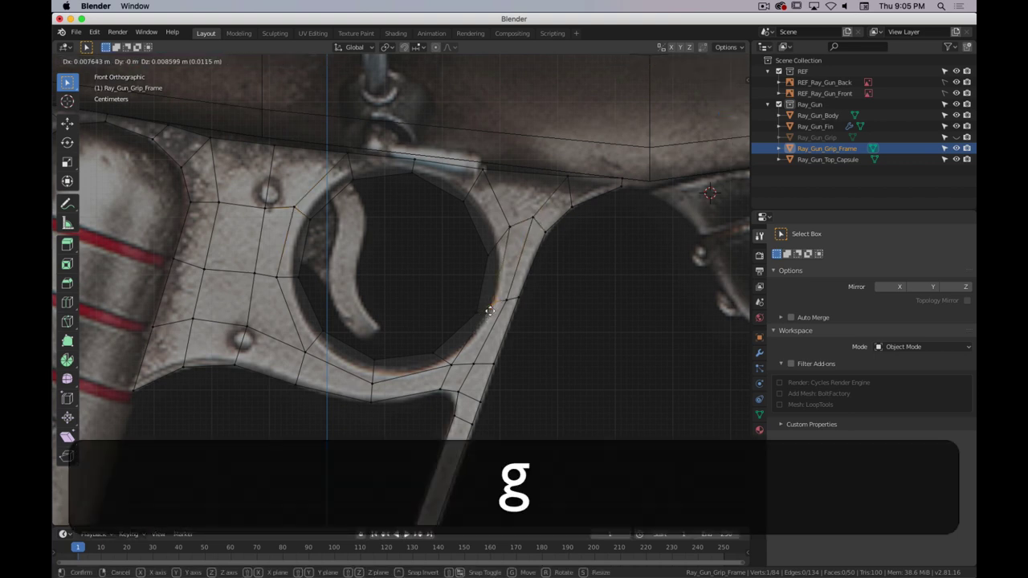
{"action": "left_click", "coordinate": [490, 311]}
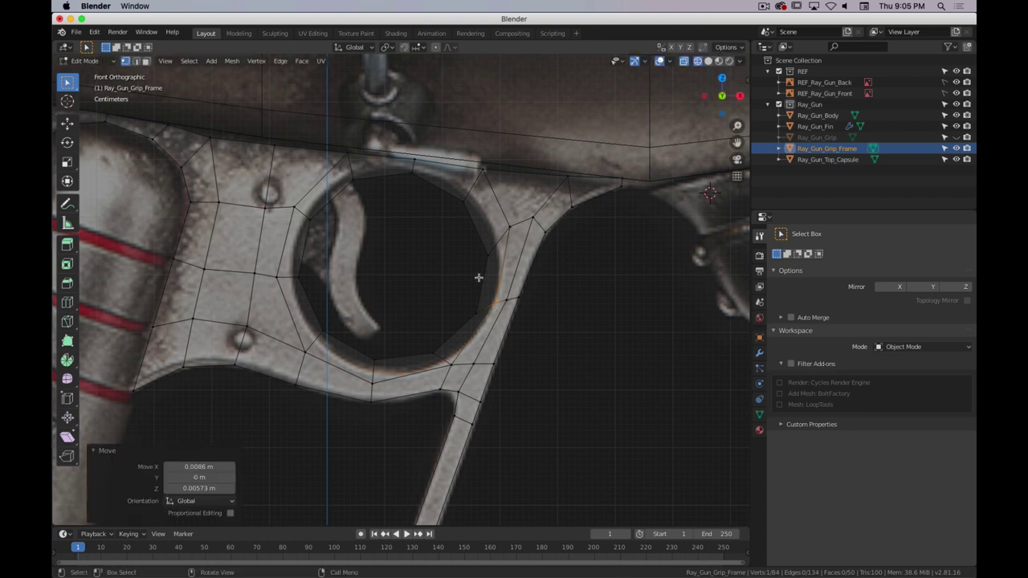
- Rotate the trigger hole's inner edge loop by -4.65° in the front view
{"action": "left_click", "coordinate": [481, 275], "text": "alt"}
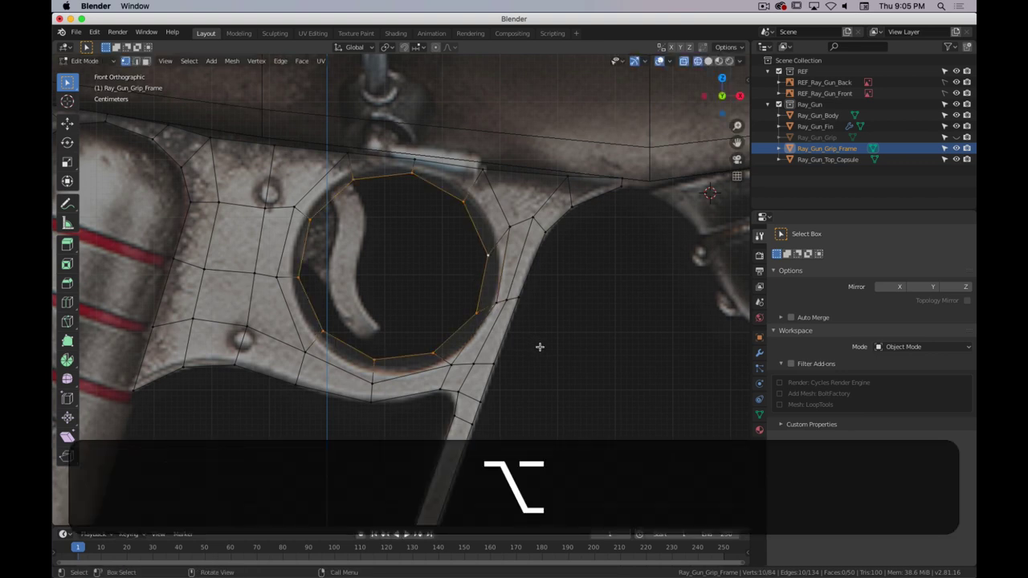
{"action": "key", "text": "r"}
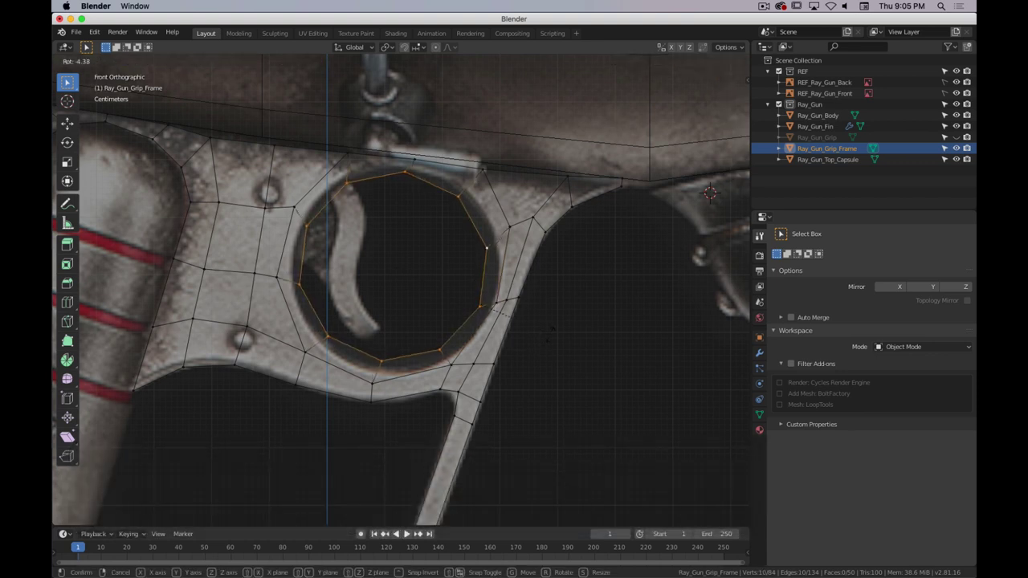
{"action": "left_click", "coordinate": [554, 335]}
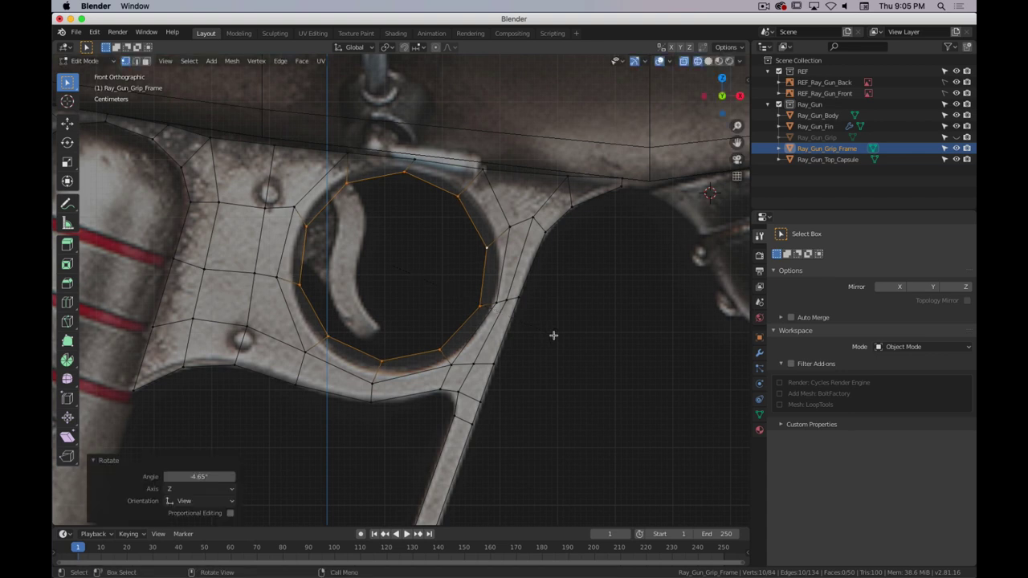
- Scale the hole's inner edge loop by 1.022 and move it 0.00191 m in X and 0.000955 m in Z
{"action": "key", "text": "s"}
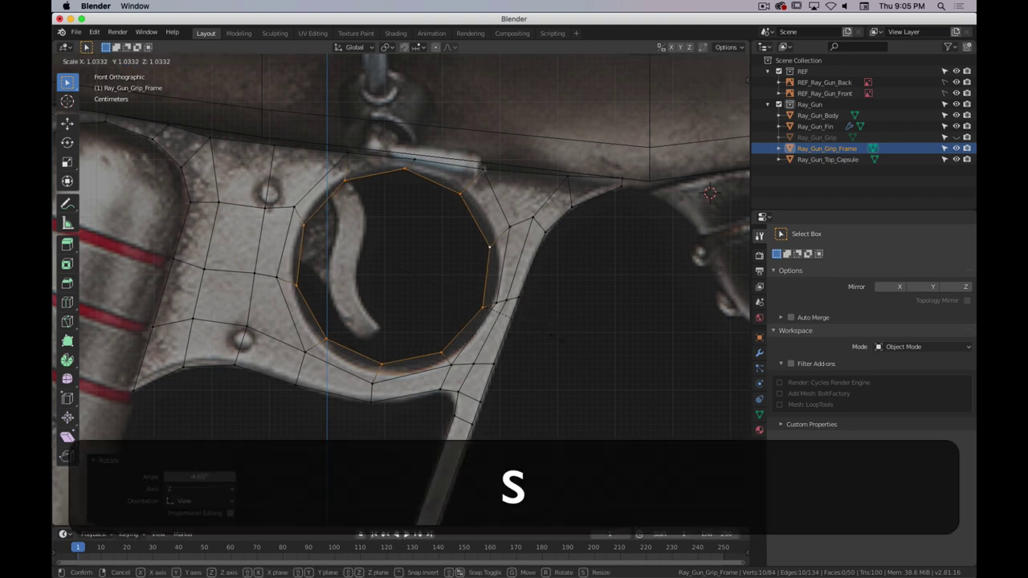
{"action": "left_click", "coordinate": [554, 337]}
{"action": "key", "text": "g"}
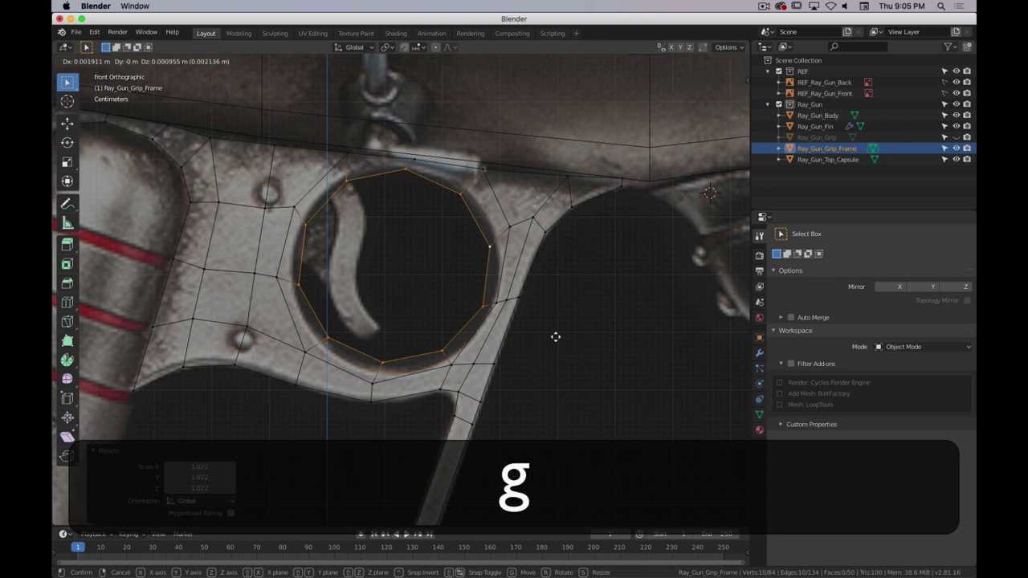
{"action": "left_click", "coordinate": [554, 339]}
- Move the strut's upper junction vertex -0.00764 m in X and -0.0105 m in Z
{"action": "middle_click_drag", "start_coordinate": [519, 353], "coordinate": [585, 313], "text": "shift"}
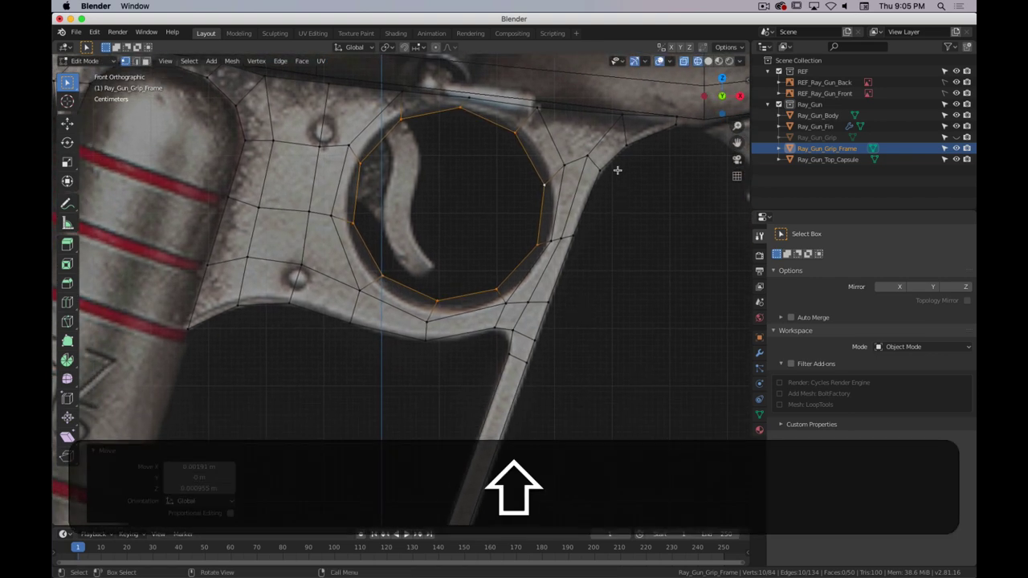
{"action": "left_click", "coordinate": [576, 167]}
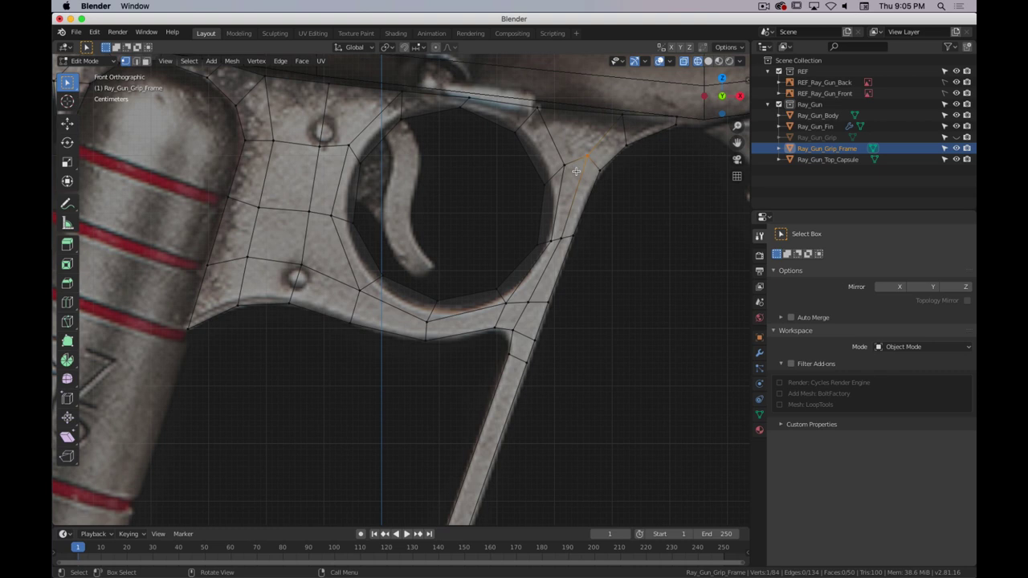
{"action": "key", "text": "g"}
{"action": "left_click", "coordinate": [554, 191]}
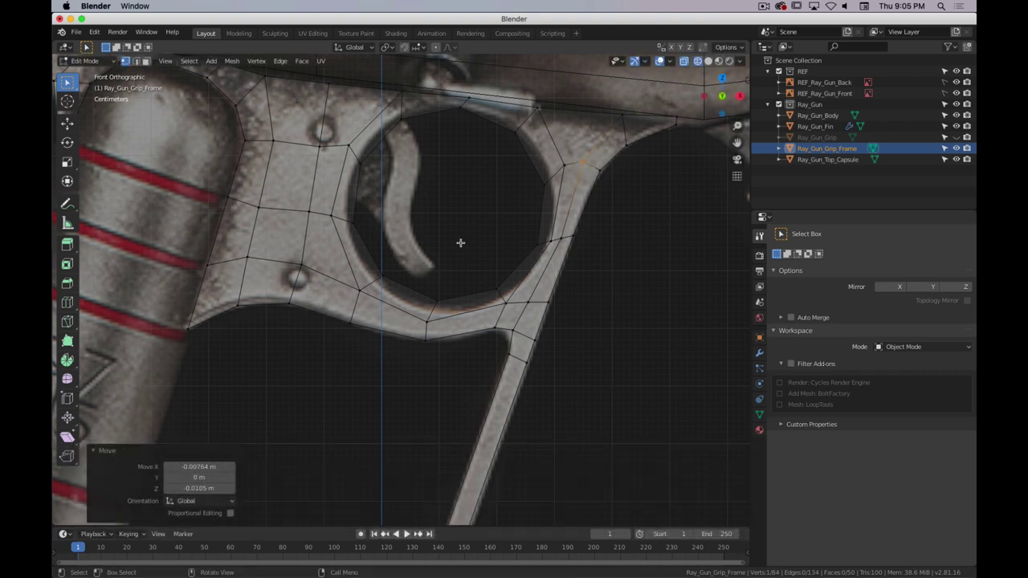
- From the right side view, scale all of the grip frame's vertices along the global Y axis
{"action": "scroll", "coordinate": [456, 245], "scroll_direction": "down", "scroll_amount": 5}
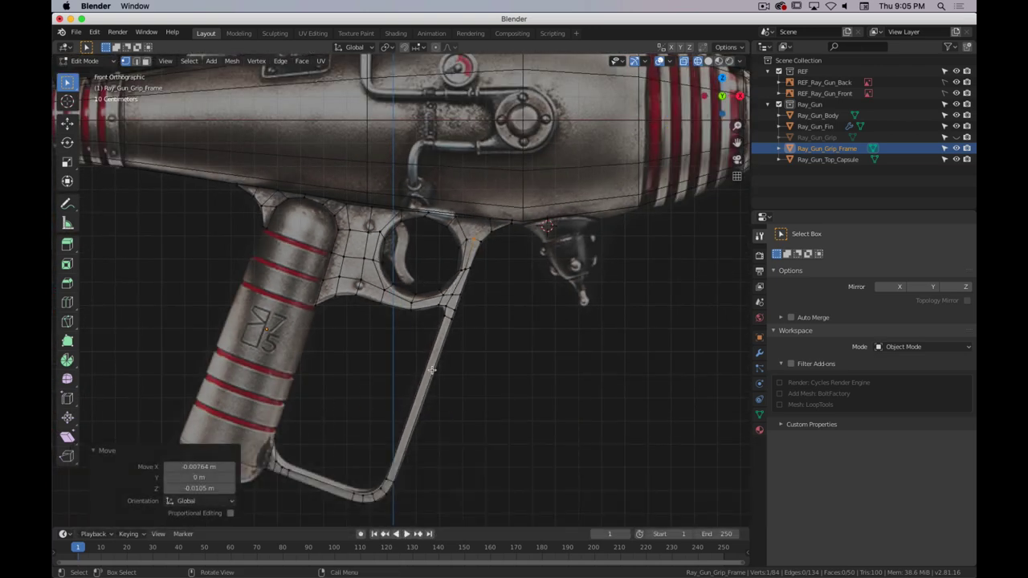
{"action": "key", "text": "3"}
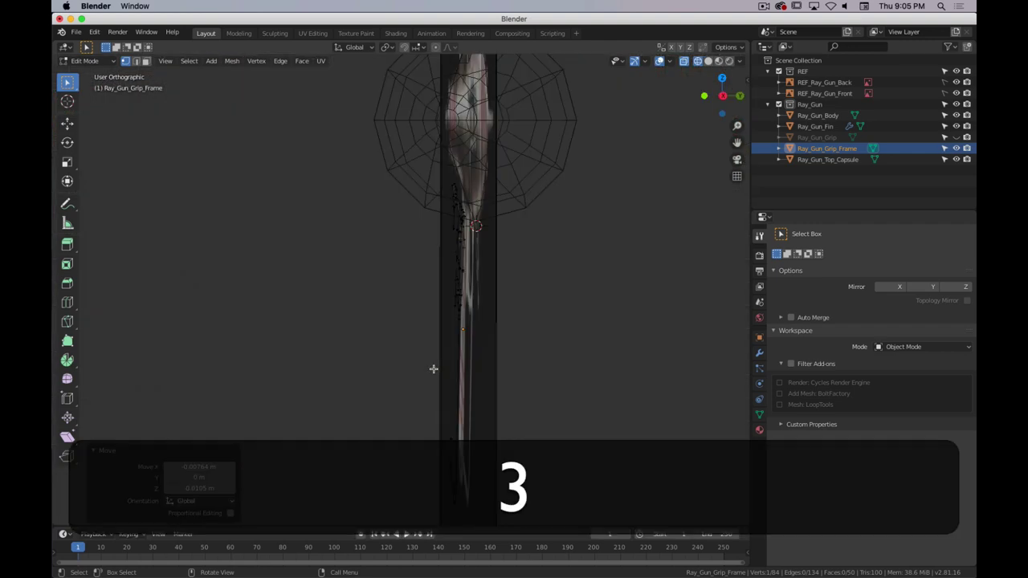
{"action": "middle_click_drag", "start_coordinate": [468, 310], "coordinate": [468, 241], "text": "shift"}
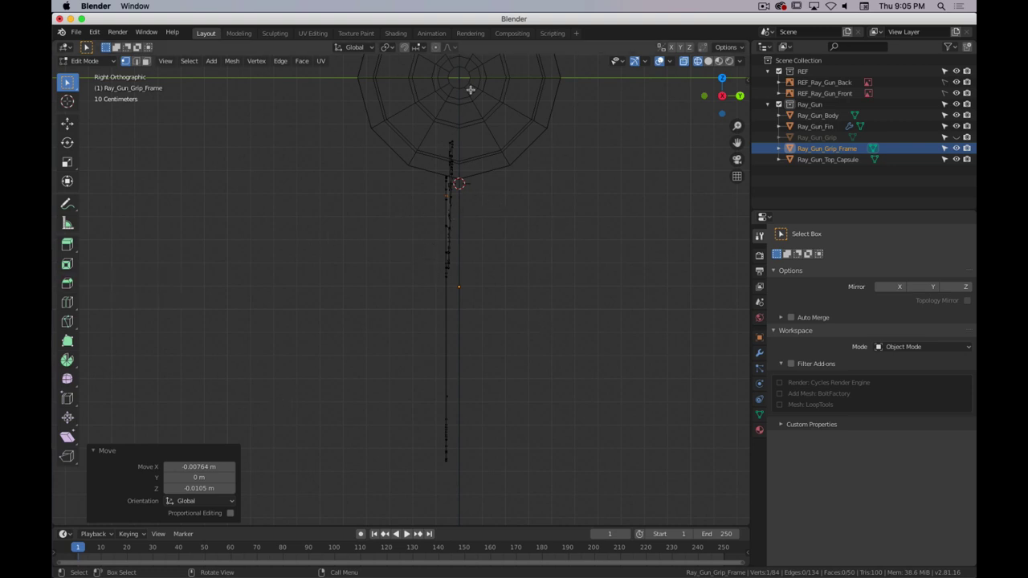
{"action": "left_click_drag", "start_coordinate": [578, 113], "coordinate": [319, 492]}
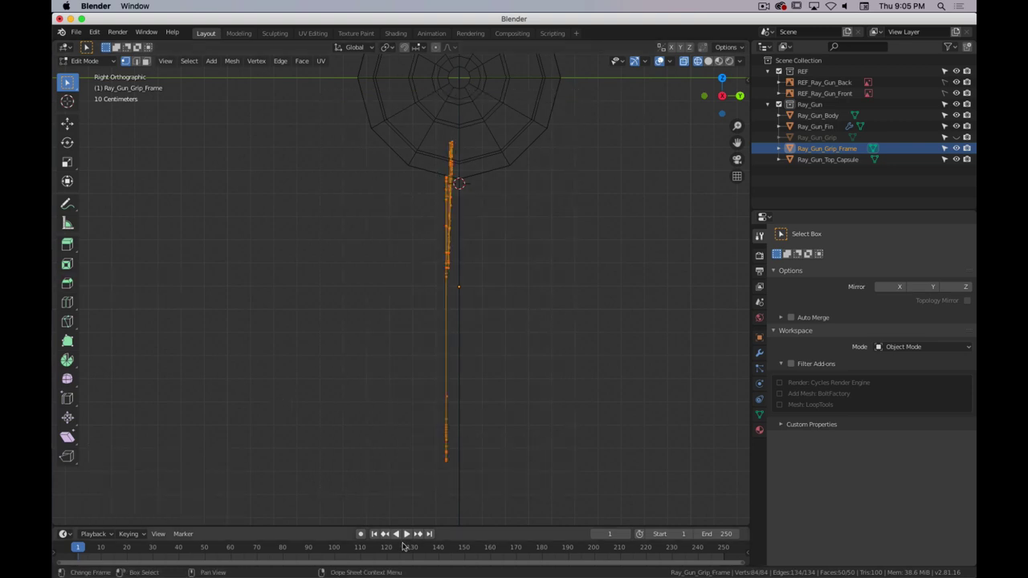
{"action": "key", "text": "s"}
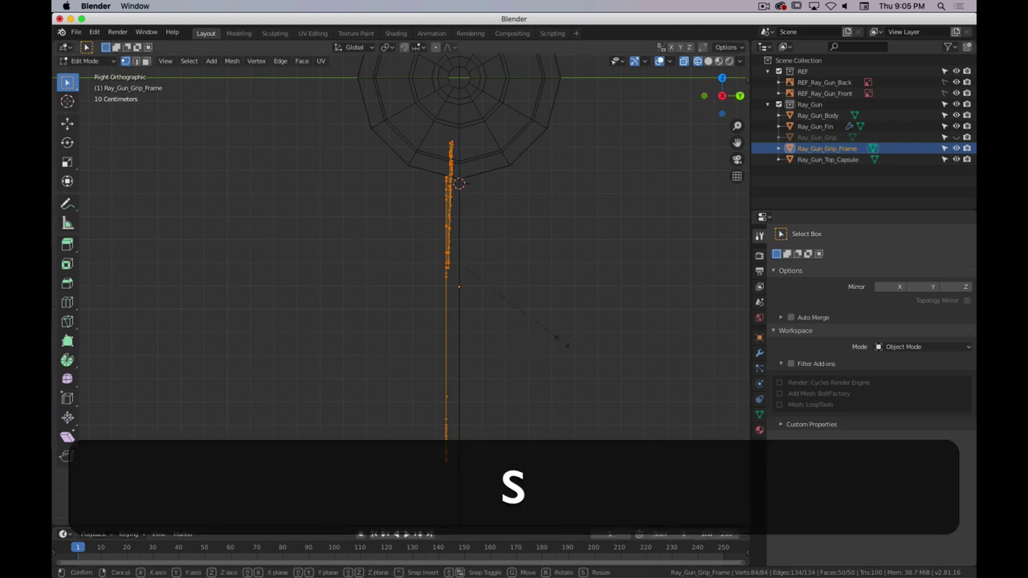
{"action": "key", "text": "y"}
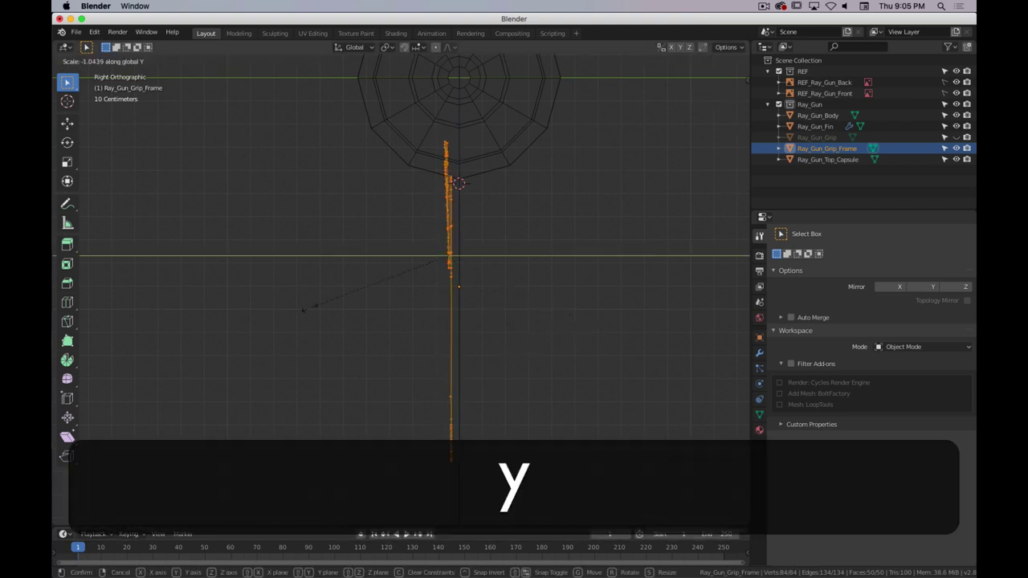
- Flatten the whole grip frame mesh along Y with a scale of 0 and check it against the front reference
{"action": "type", "text": "0"}
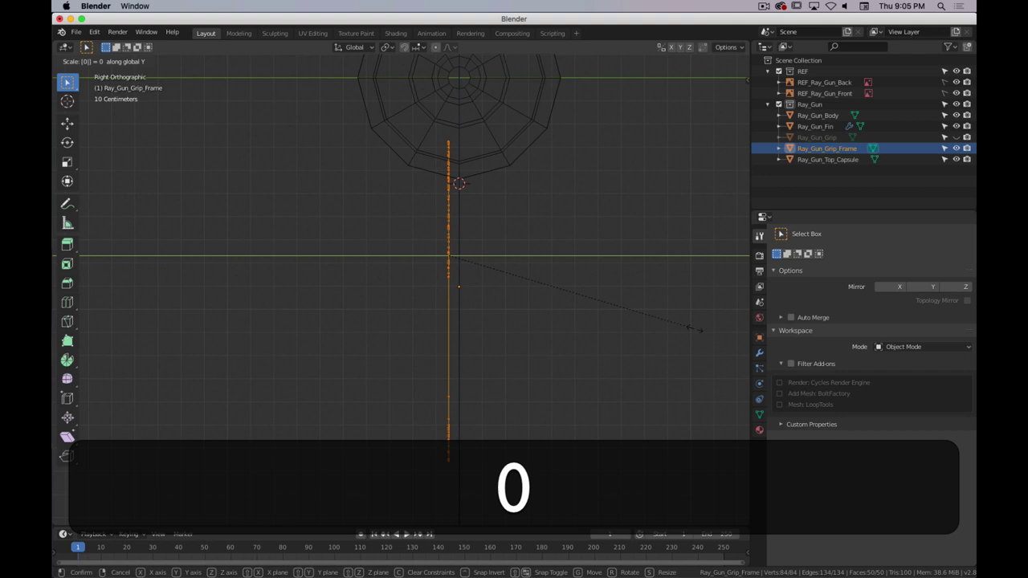
{"action": "key", "text": "Return"}
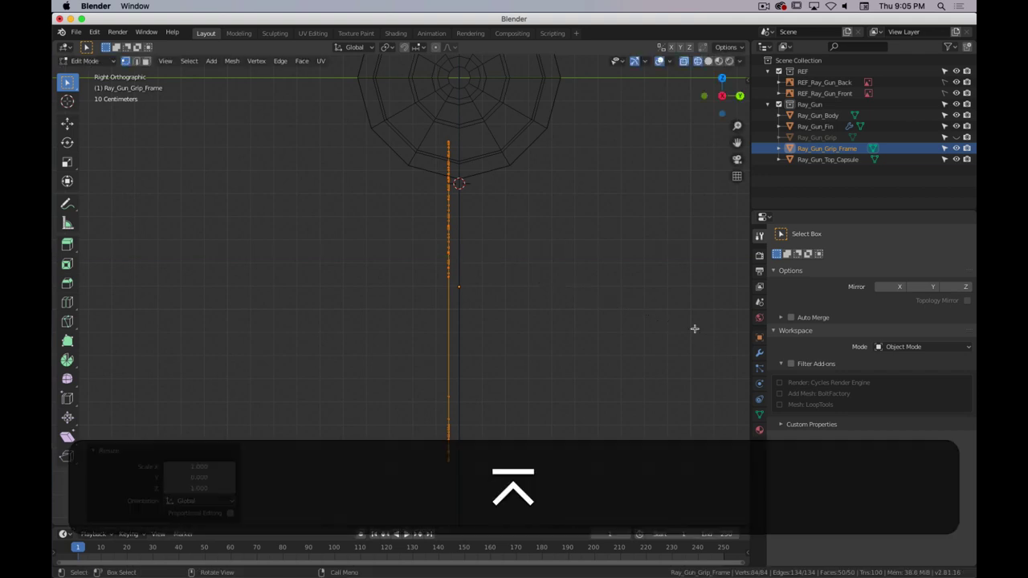
{"action": "key", "text": "KP_1"}
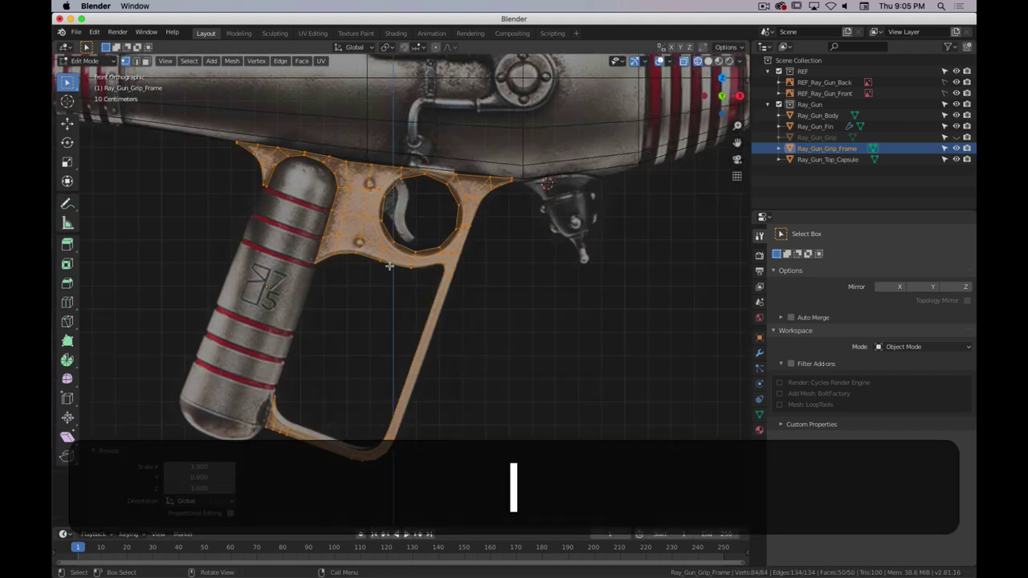
{"action": "middle_click_drag", "start_coordinate": [458, 316], "coordinate": [562, 354]}
{"action": "key", "text": "KP_1"}
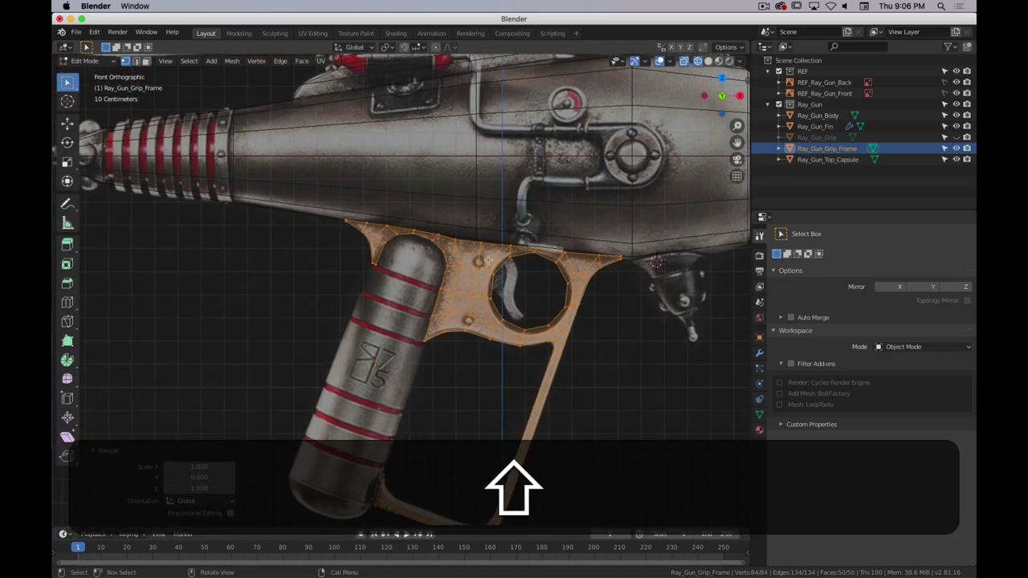
- Select the edge loop along the top of the grip frame and flatten it along Z with a scale of 0
{"action": "scroll", "coordinate": [371, 281], "scroll_direction": "up", "scroll_amount": 4}
{"action": "scroll", "coordinate": [371, 281], "scroll_direction": "up", "scroll_amount": 4, "text": "shift"}
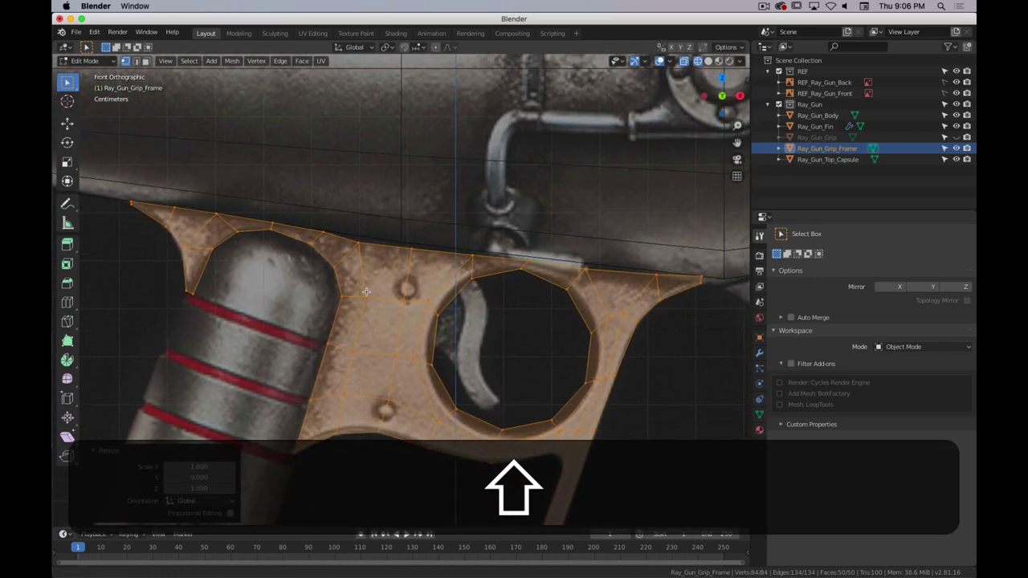
{"action": "left_click", "coordinate": [456, 255], "text": "alt"}
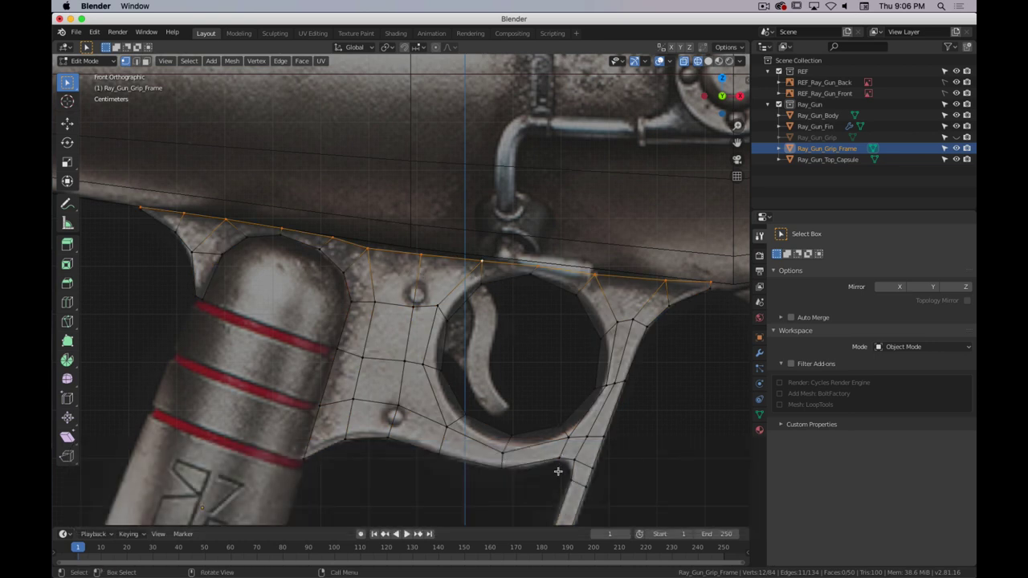
{"action": "key", "text": "s"}
{"action": "key", "text": "z"}
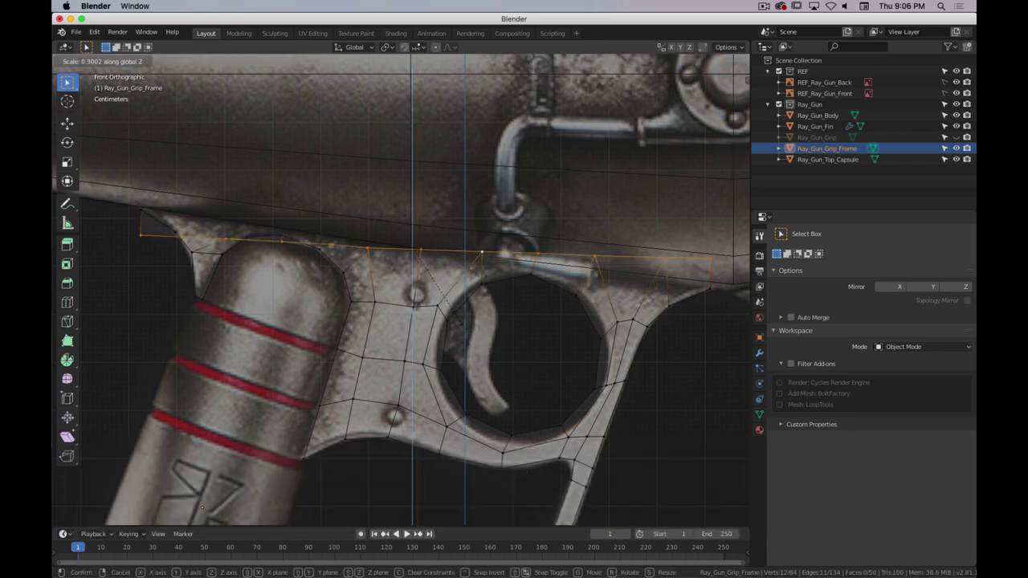
{"action": "key", "text": "0"}
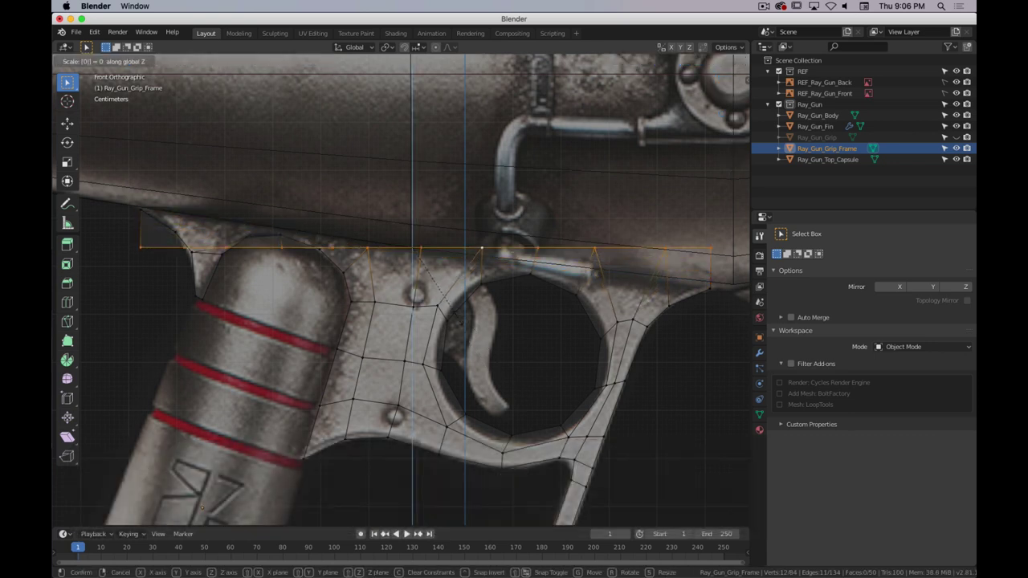
{"action": "key", "text": "Return"}
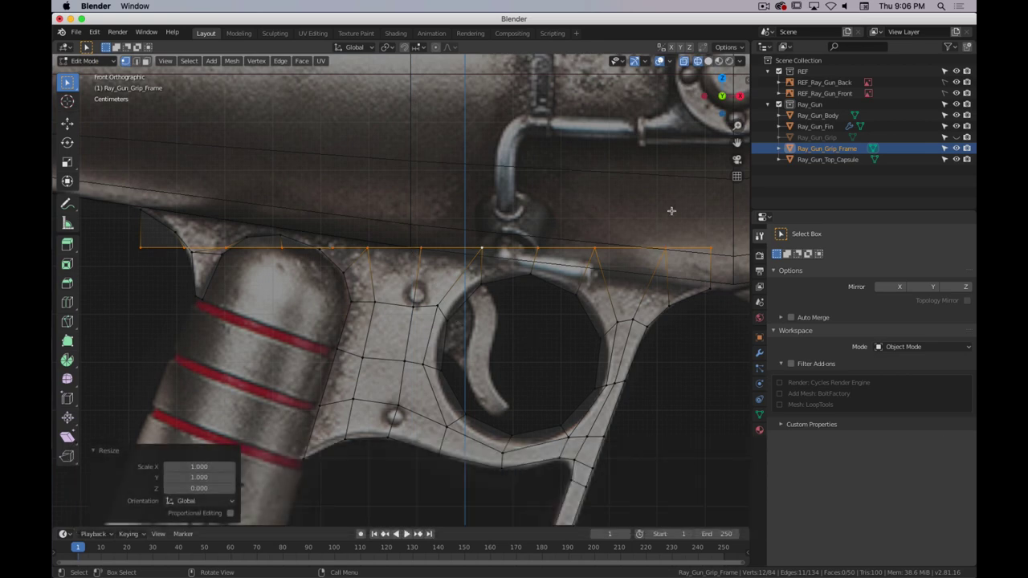
- Rotate the top edge loop about 8°, scale it to about 1.007 and reposition it along the underside of the gun body
{"action": "key", "text": "r"}
{"action": "left_click", "coordinate": [711, 241]}
{"action": "key", "text": "g"}
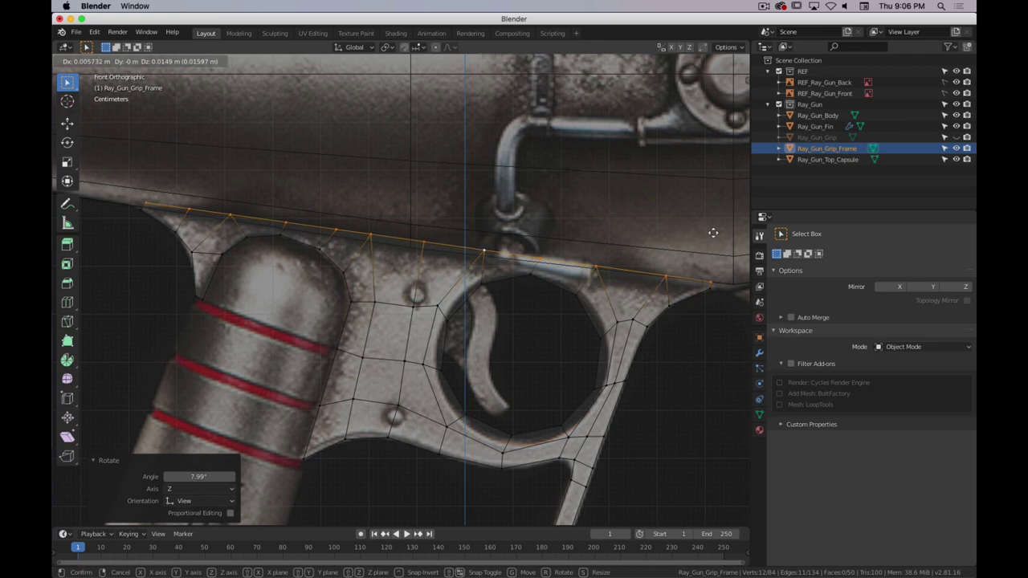
{"action": "left_click", "coordinate": [714, 233]}
{"action": "key", "text": "s"}
{"action": "left_click", "coordinate": [712, 234]}
{"action": "key", "text": "g"}
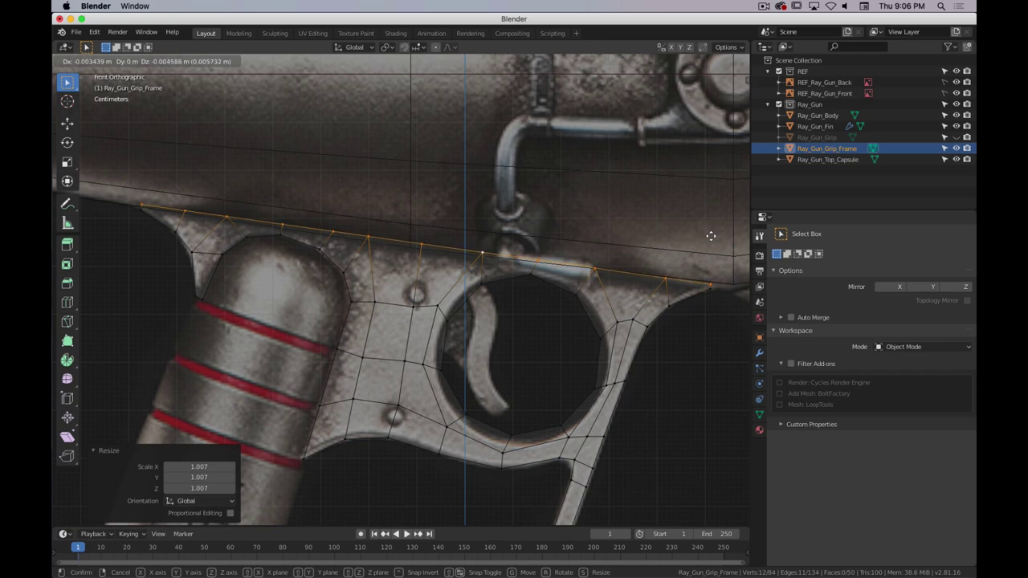
{"action": "left_click", "coordinate": [711, 235]}
- Add a Mirror modifier to the grip frame with only the Y axis active and Clipping enabled, viewing it in solid shading
{"action": "scroll", "coordinate": [539, 362], "scroll_direction": "down", "scroll_amount": 4}
{"action": "middle_click_drag", "start_coordinate": [539, 362], "coordinate": [464, 365]}
{"action": "key", "text": "i"}
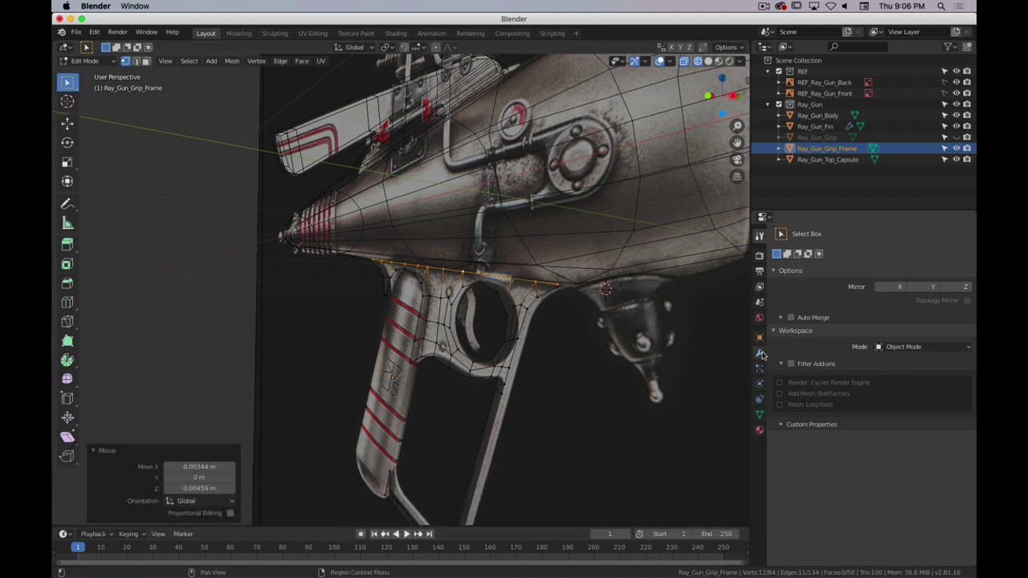
{"action": "left_click", "coordinate": [760, 355]}
{"action": "left_click", "coordinate": [806, 235]}
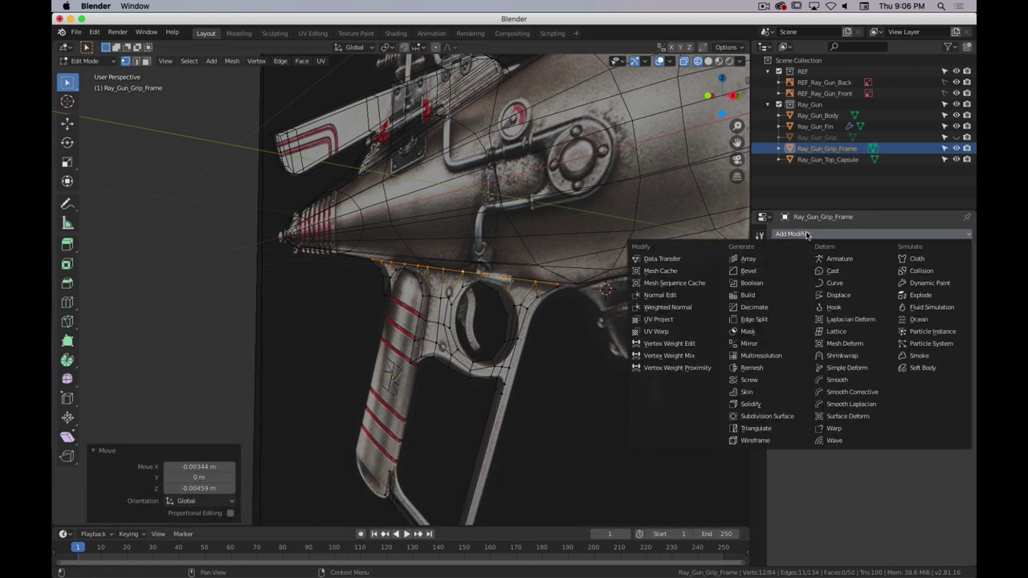
{"action": "left_click", "coordinate": [749, 344]}
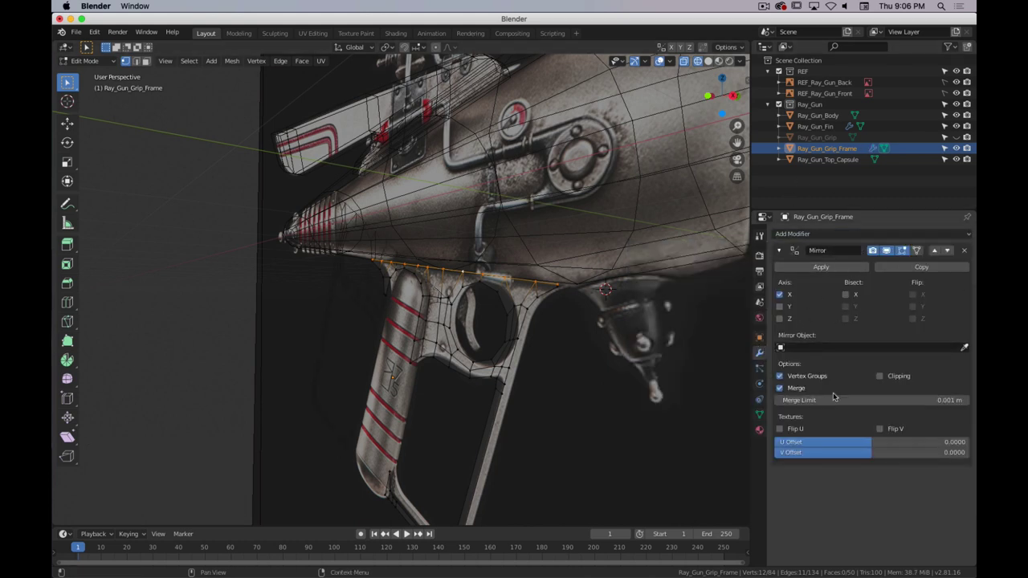
{"action": "left_click", "coordinate": [780, 307]}
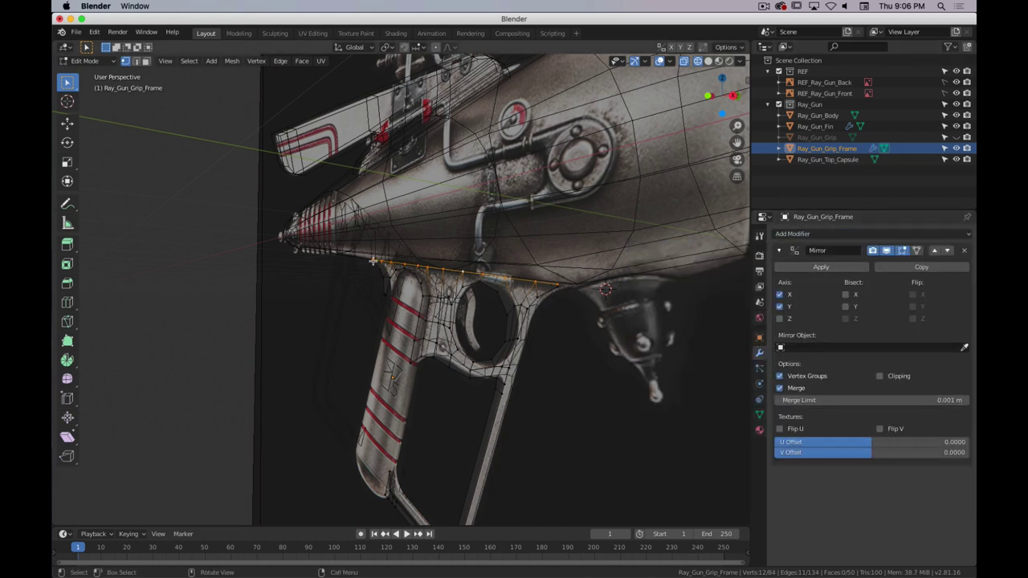
{"action": "key", "text": "z"}
{"action": "left_click", "coordinate": [779, 295]}
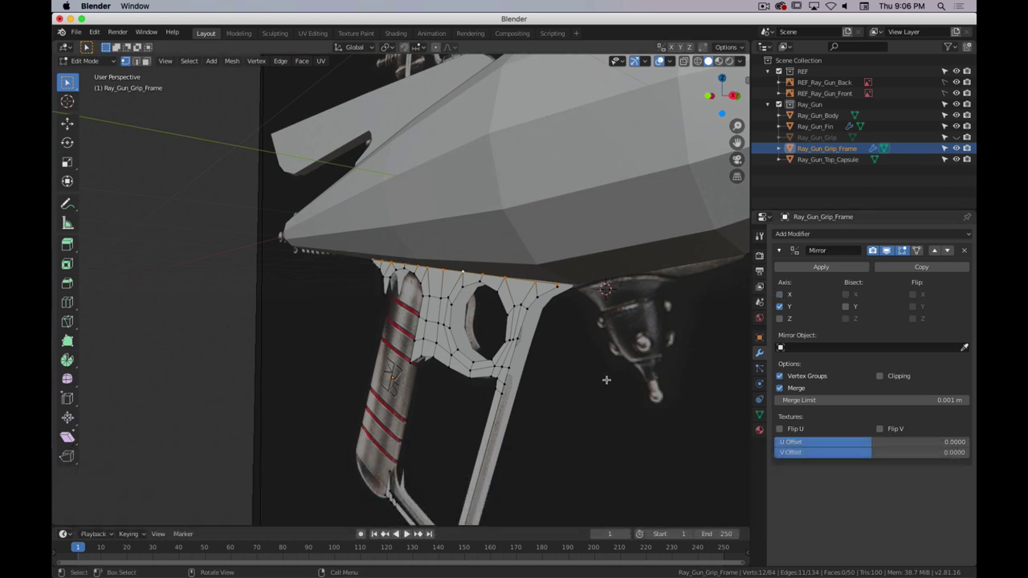
{"action": "middle_click_drag", "start_coordinate": [576, 367], "coordinate": [551, 299], "text": "shift"}
{"action": "left_click", "coordinate": [881, 377]}
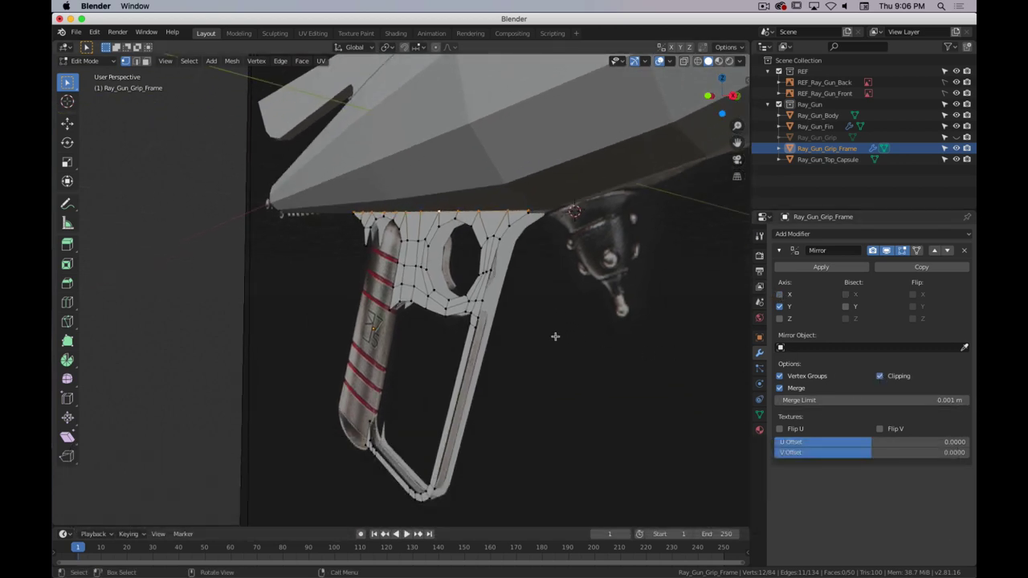
- Select all the outer boundary edges of the grip frame and extrude them about 1.46 m along Y up to the mirror plane
{"action": "key", "text": "2"}
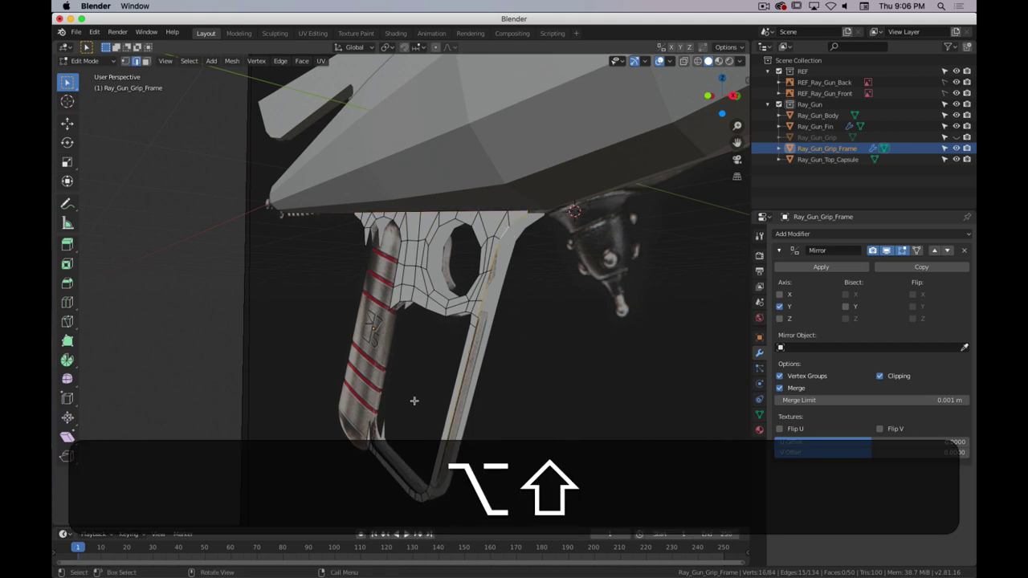
{"action": "scroll", "coordinate": [419, 406], "scroll_direction": "up", "scroll_amount": 3}
{"action": "middle_click_drag", "start_coordinate": [419, 406], "coordinate": [658, 204], "text": "shift"}
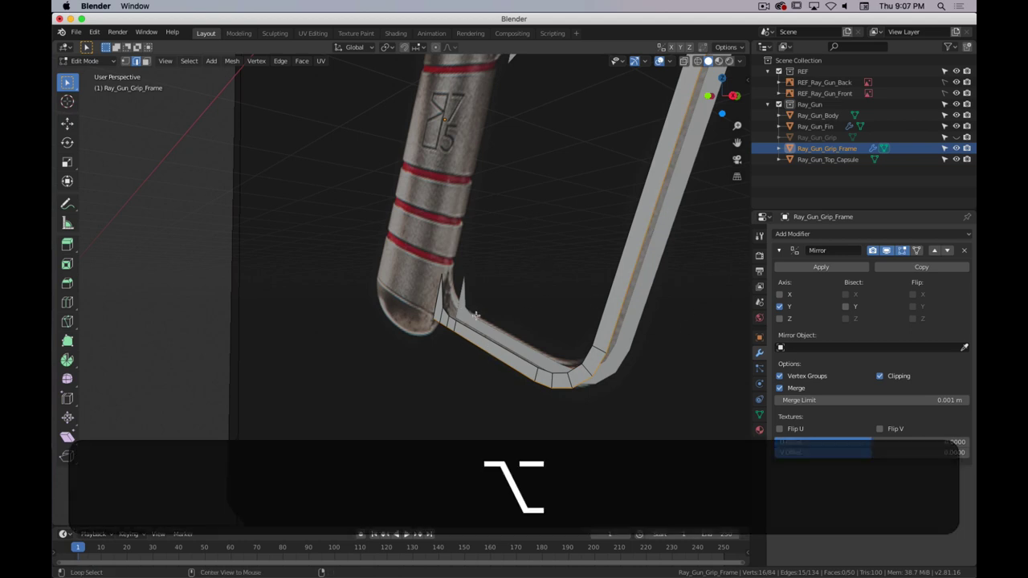
{"action": "left_click", "coordinate": [490, 342], "text": "alt+shift"}
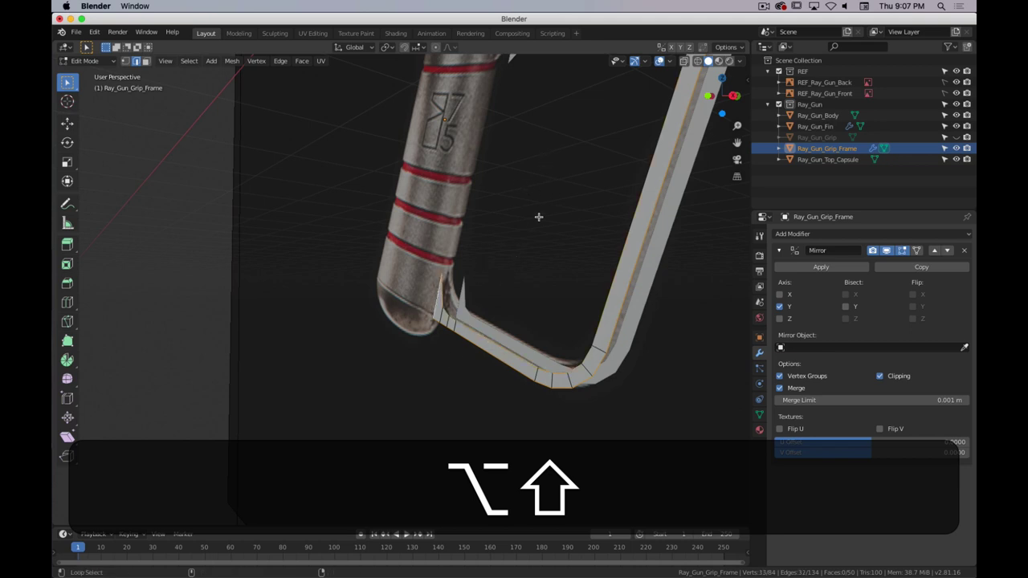
{"action": "middle_click_drag", "start_coordinate": [572, 129], "coordinate": [610, 209]}
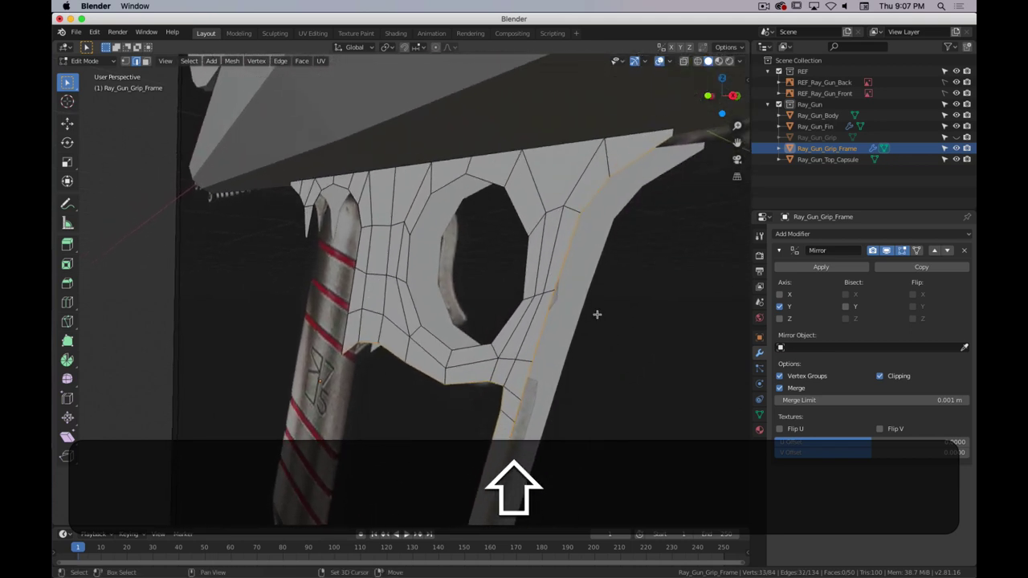
{"action": "left_click", "coordinate": [658, 131], "text": "alt+shift"}
{"action": "middle_click_drag", "start_coordinate": [366, 365], "coordinate": [509, 308]}
{"action": "left_click", "coordinate": [512, 306], "text": "alt+shift"}
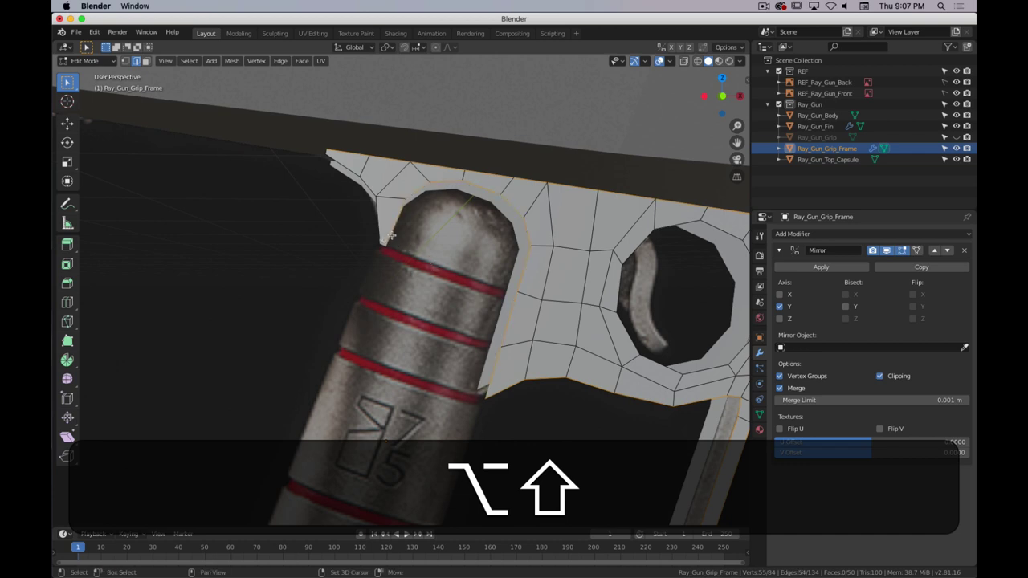
{"action": "left_click", "coordinate": [324, 152], "text": "alt+shift"}
{"action": "middle_click_drag", "start_coordinate": [305, 179], "coordinate": [475, 332]}
{"action": "key", "text": "e"}
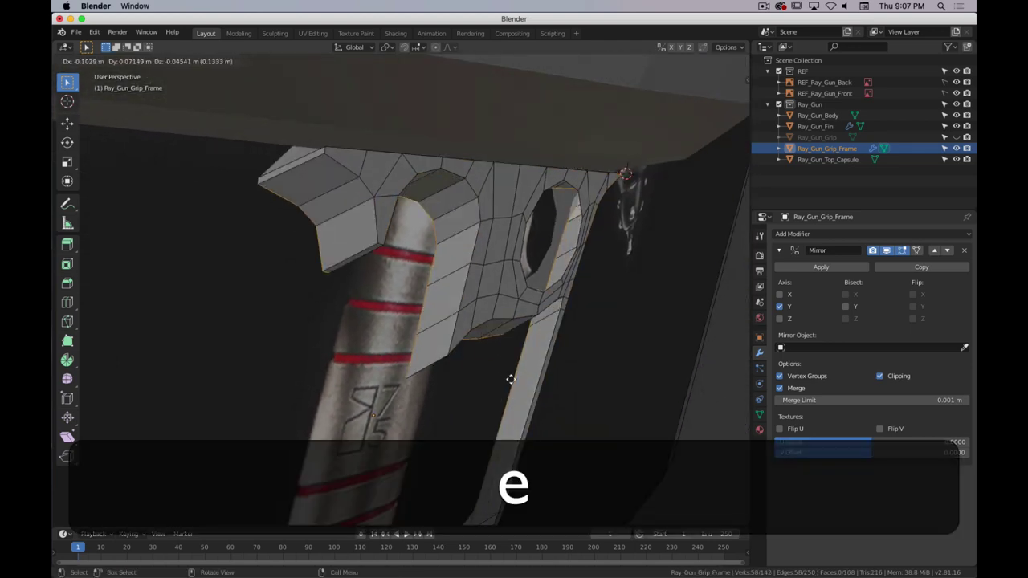
{"action": "key", "text": "y"}
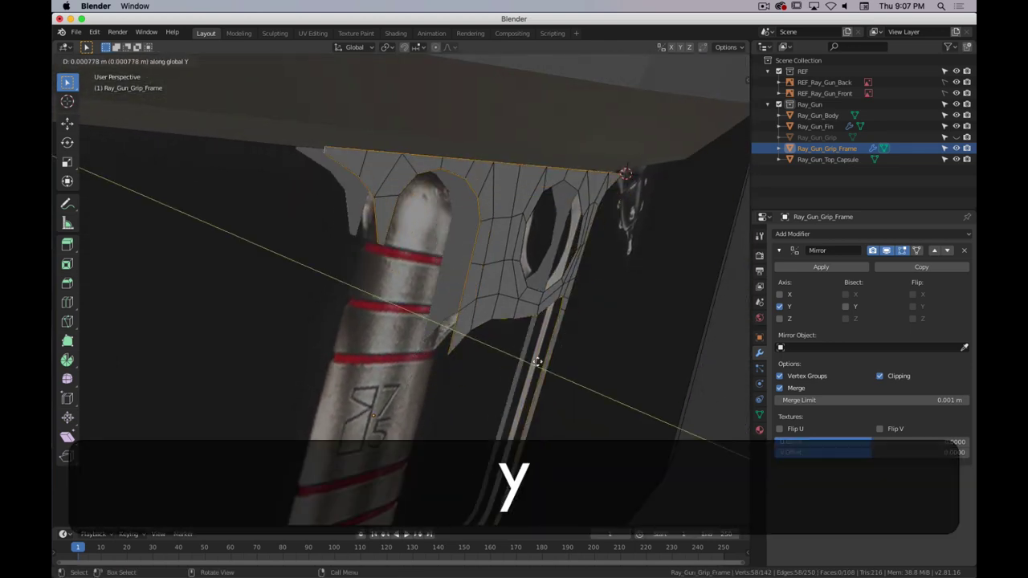
{"action": "left_click", "coordinate": [294, 273]}
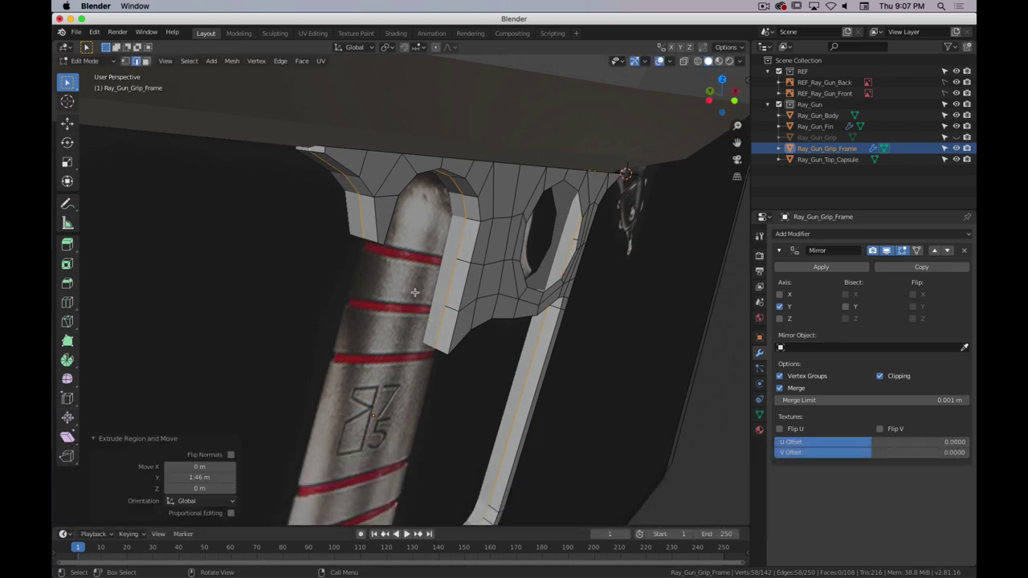
- Examine the thickened grip frame in Object Mode from several angles, then in Edit Mode from the front
{"action": "key", "text": "Tab"}
{"action": "middle_click_drag", "start_coordinate": [518, 311], "coordinate": [497, 370]}
{"action": "middle_click_drag", "start_coordinate": [492, 406], "coordinate": [459, 338]}
{"action": "key", "text": "Tab"}
{"action": "scroll", "coordinate": [494, 392], "scroll_direction": "up", "scroll_amount": 3}
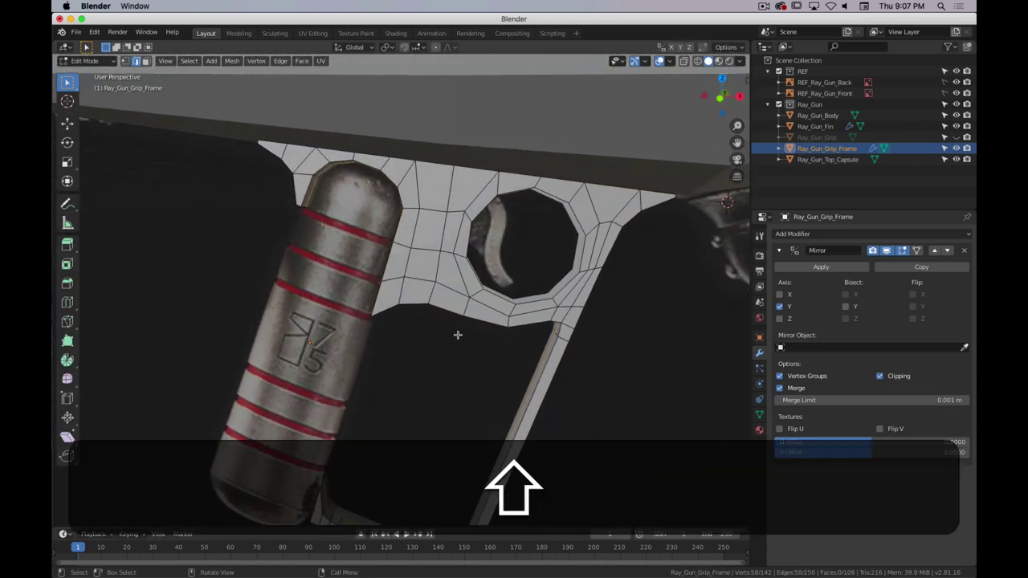
{"action": "key", "text": "KP_1"}
{"action": "middle_click_drag", "start_coordinate": [566, 299], "coordinate": [516, 250], "text": "shift"}
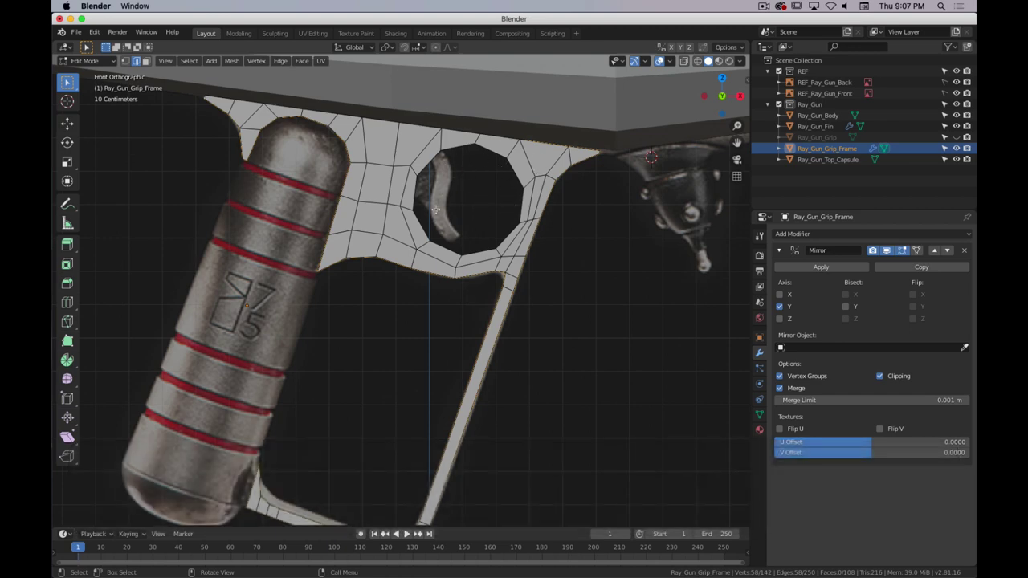
- Compare the vertices around the trigger hole with the reference image in front wireframe view, selecting individual vertices on its rim
{"action": "scroll", "coordinate": [403, 205], "scroll_direction": "up", "scroll_amount": 2}
{"action": "mouse_move", "coordinate": [479, 181]}
{"action": "middle_mouse_down", "text": "shift"}
{"action": "mouse_move", "coordinate": [482, 220]}
{"action": "mouse_move", "coordinate": [466, 188]}
{"action": "middle_mouse_up", "text": "shift"}
{"action": "key", "text": "shift+z"}
{"action": "scroll", "coordinate": [486, 178], "scroll_direction": "up", "scroll_amount": 1}
{"action": "scroll", "coordinate": [486, 177], "scroll_direction": "up", "scroll_amount": 2, "text": "shift"}
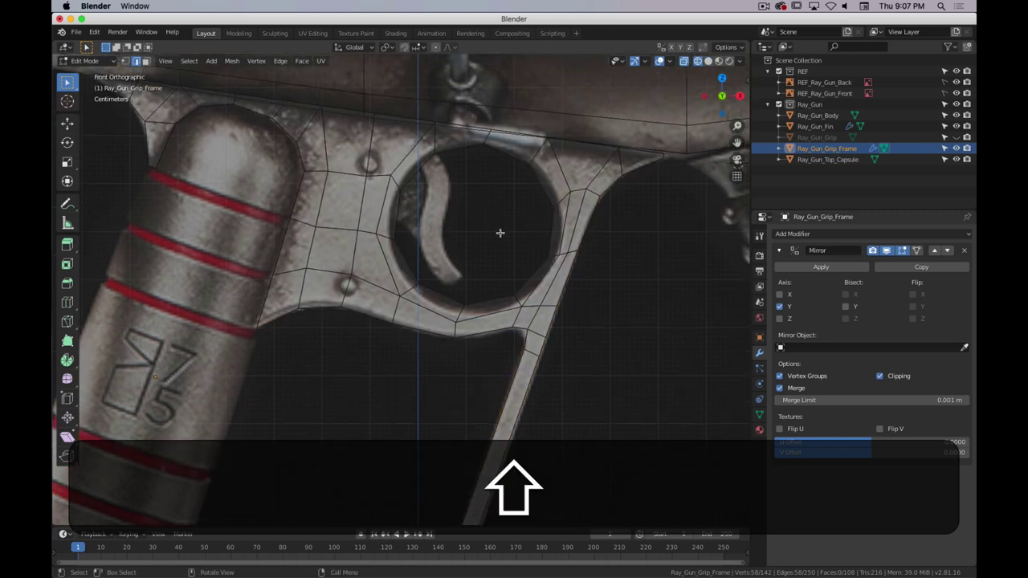
{"action": "scroll", "coordinate": [505, 188], "scroll_direction": "up", "scroll_amount": 3}
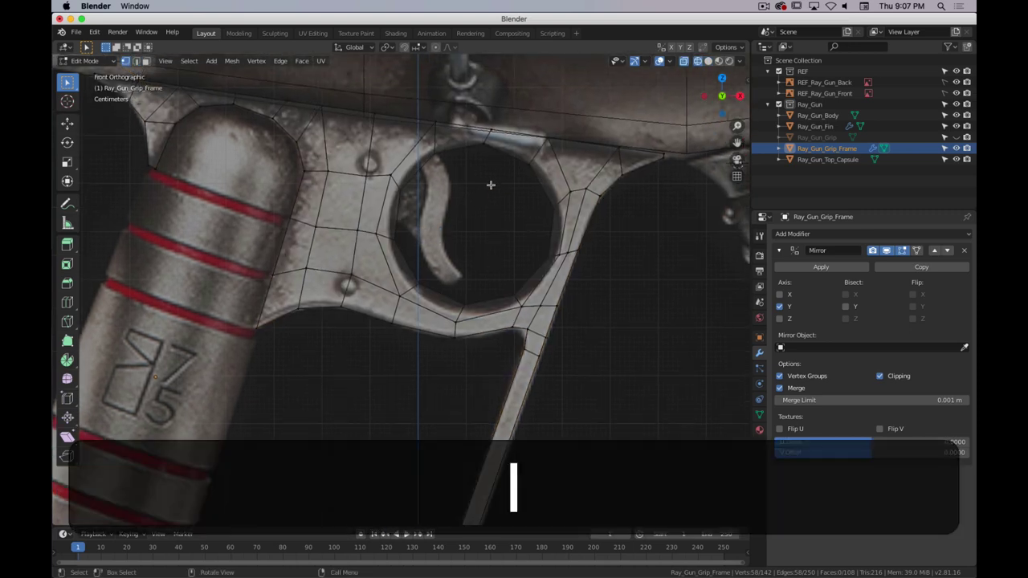
{"action": "scroll", "coordinate": [482, 200], "scroll_direction": "up", "scroll_amount": 3, "text": "shift"}
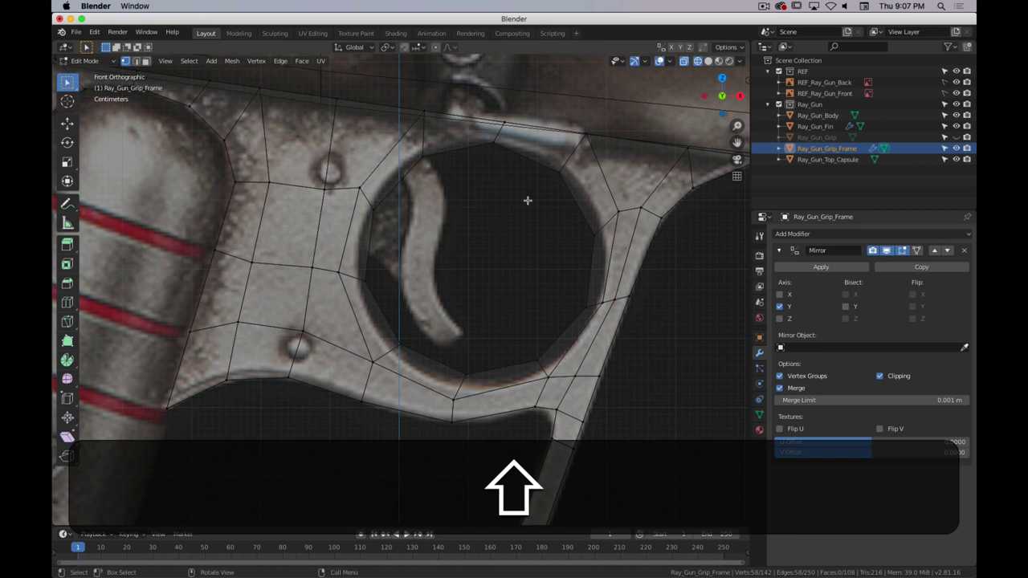
{"action": "left_click", "coordinate": [547, 199]}
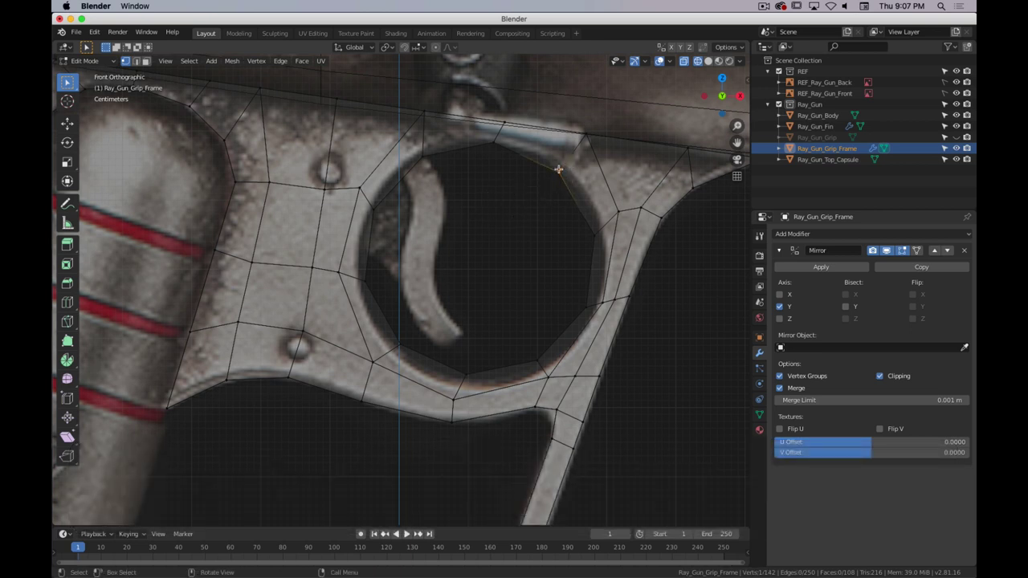
{"action": "left_click_drag", "start_coordinate": [542, 202], "coordinate": [577, 158]}
{"action": "left_click", "coordinate": [588, 239]}
- Select the front edge loop of the trigger hole and extrude it about 0.473 m along Y up to the mirror plane
{"action": "middle_click_drag", "start_coordinate": [557, 243], "coordinate": [588, 260]}
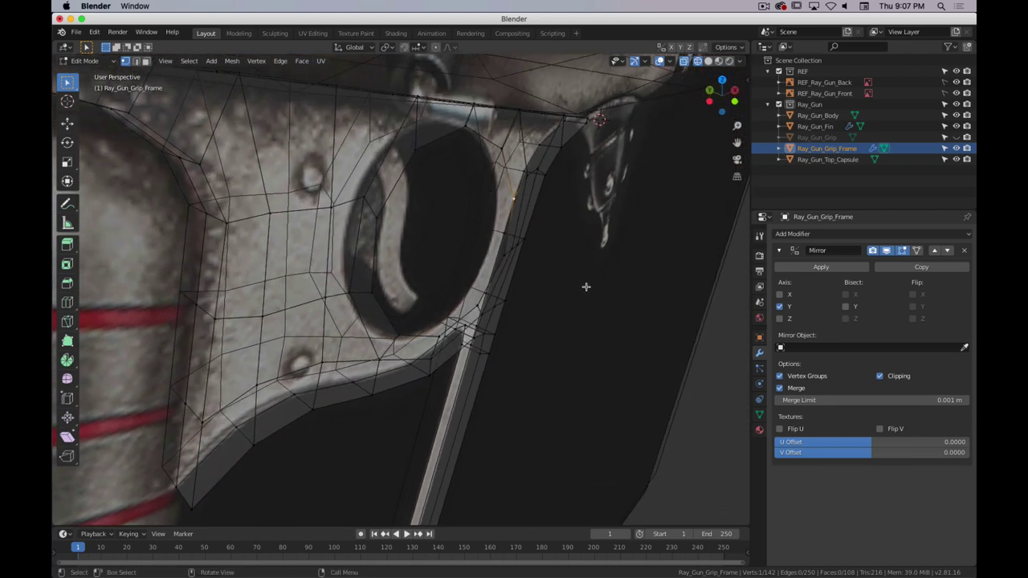
{"action": "key", "text": "z"}
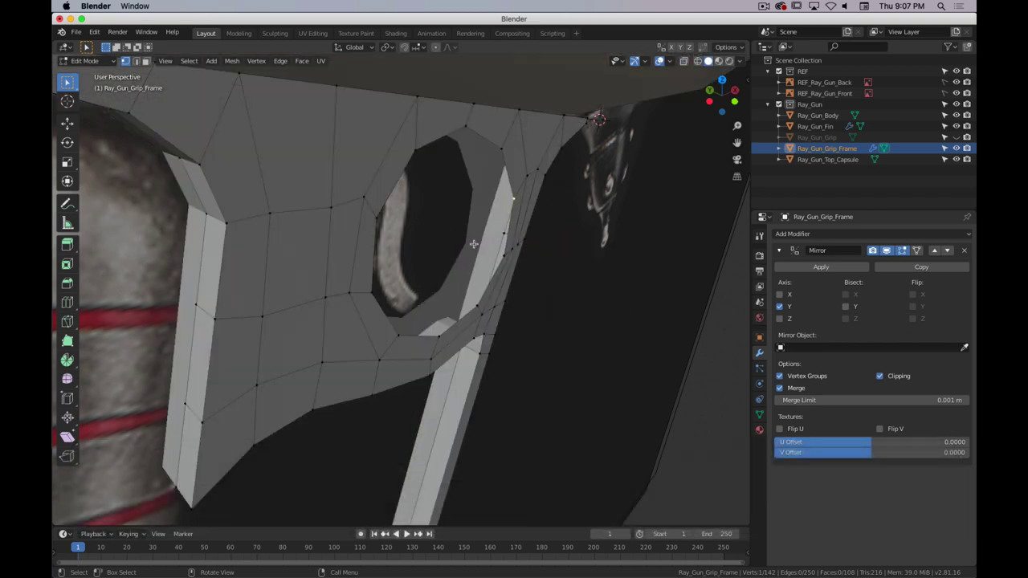
{"action": "left_click", "coordinate": [493, 274], "text": "alt"}
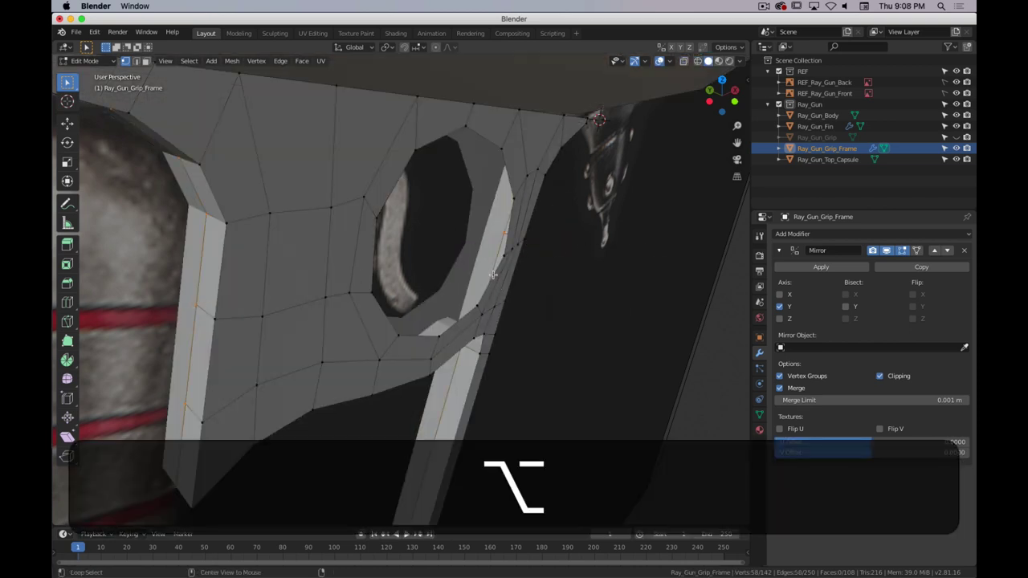
{"action": "key", "text": "alt+e"}
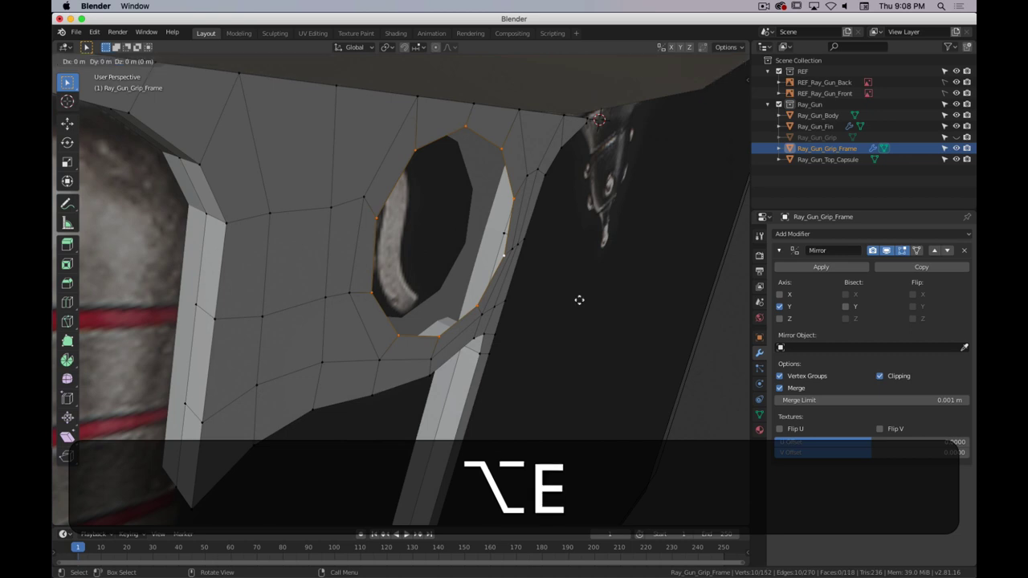
{"action": "key", "text": "e"}
{"action": "key", "text": "y"}
{"action": "left_click", "coordinate": [491, 259]}
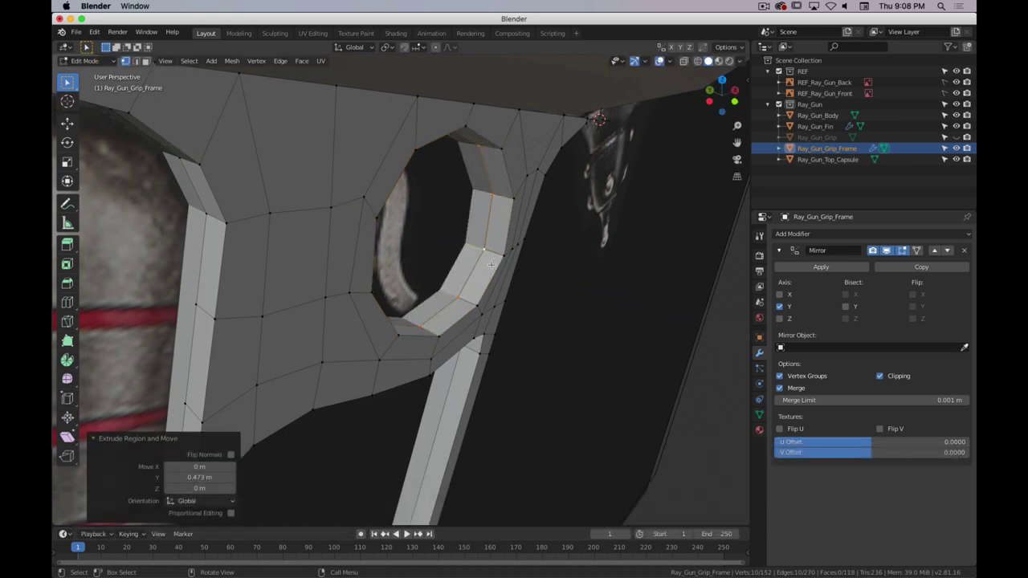
{"action": "key", "text": "1"}
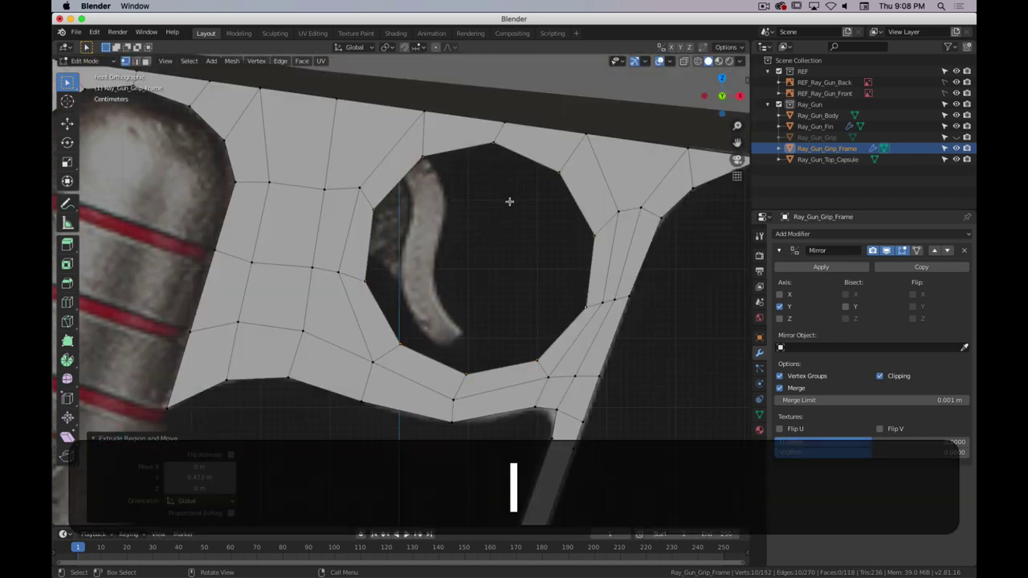
{"action": "left_click", "coordinate": [564, 167]}
{"action": "middle_click_drag", "start_coordinate": [548, 220], "coordinate": [495, 182]}
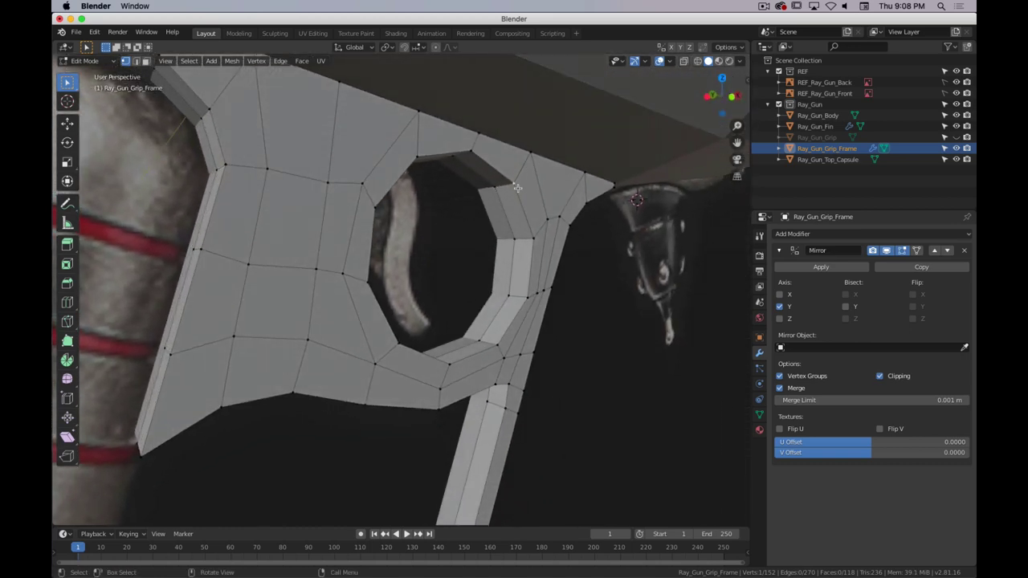
{"action": "left_click", "coordinate": [500, 189], "text": "shift"}
{"action": "key", "text": "shift+1"}
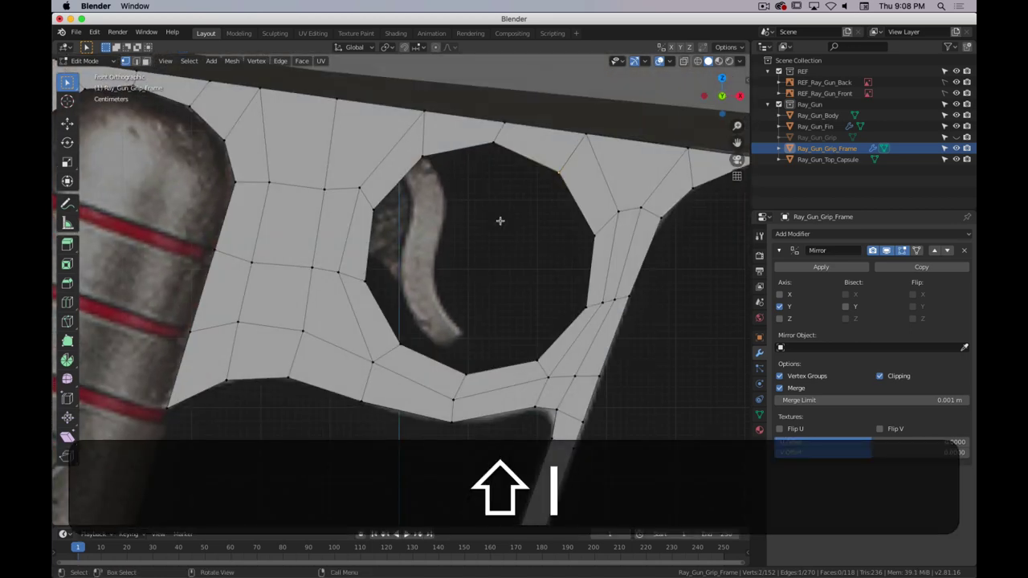
- Select the trigger hole's whole inner wall, scale it by 1.04 and raise it about 0.006 m to match the reference
{"action": "key", "text": "shift+z"}
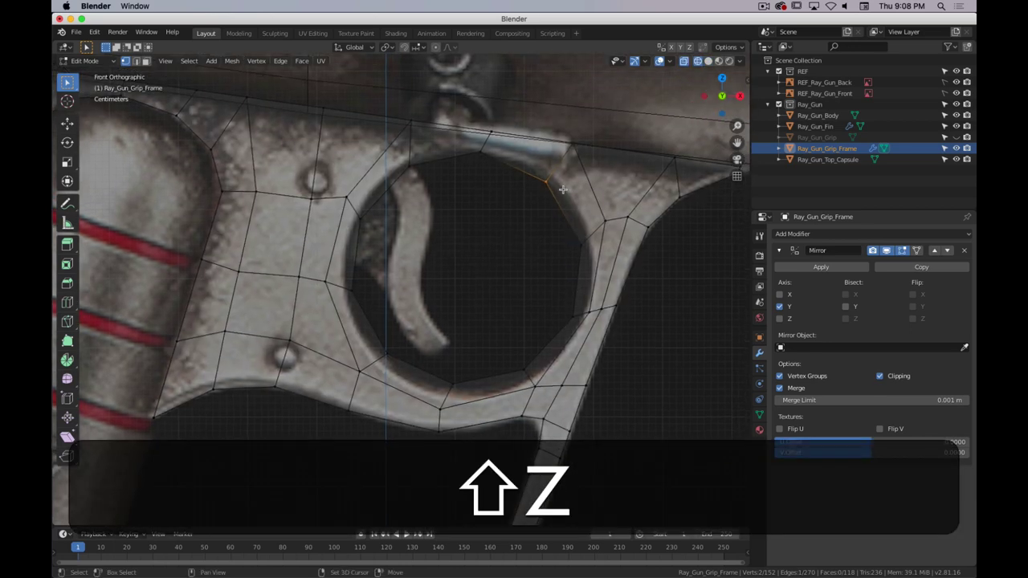
{"action": "left_click", "coordinate": [553, 259], "text": "alt"}
{"action": "left_click_drag", "start_coordinate": [553, 258], "coordinate": [532, 256], "text": "alt"}
{"action": "left_click", "coordinate": [527, 257], "text": "alt+shift"}
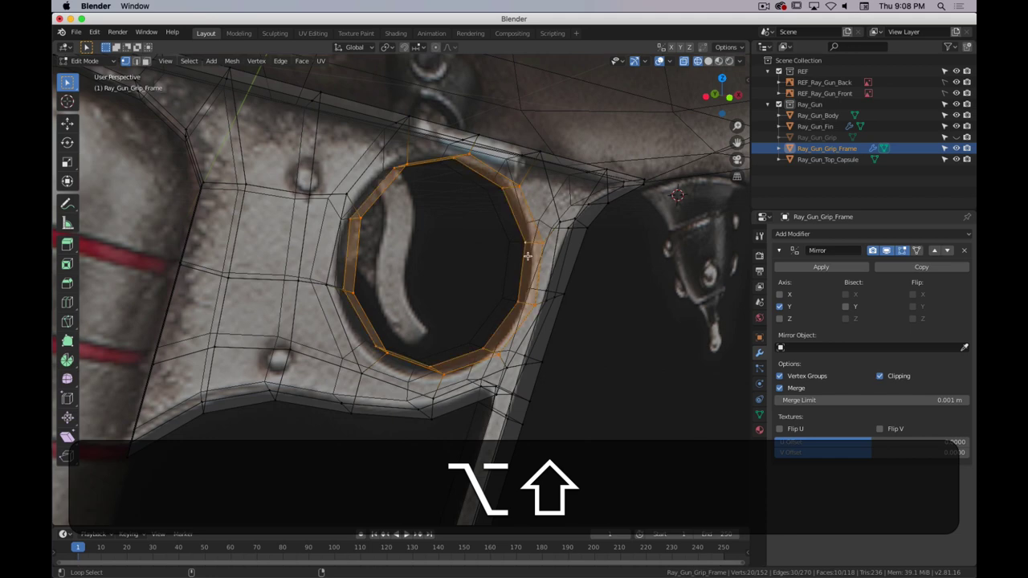
{"action": "key", "text": "1"}
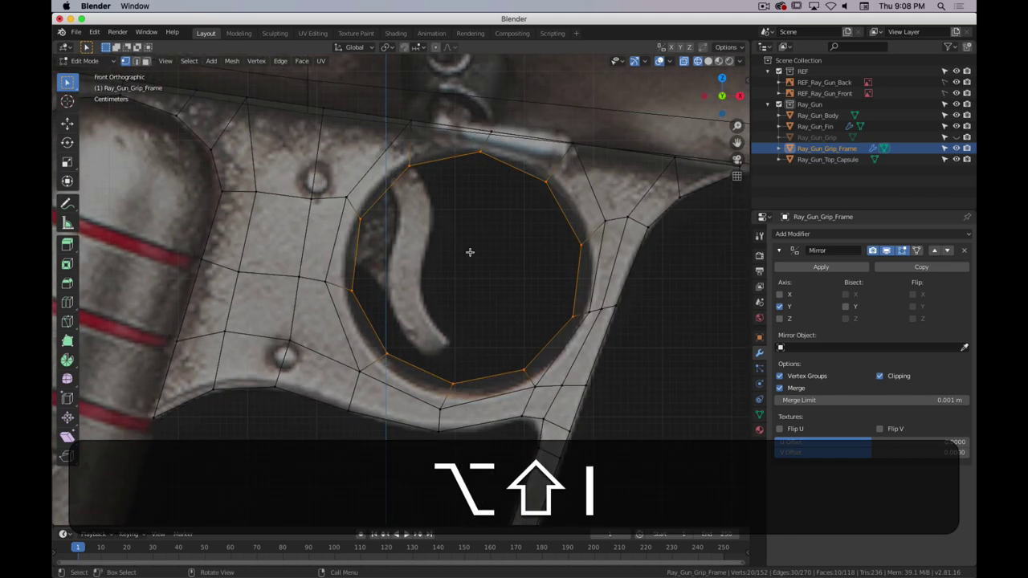
{"action": "key", "text": "s"}
{"action": "left_click", "coordinate": [680, 371]}
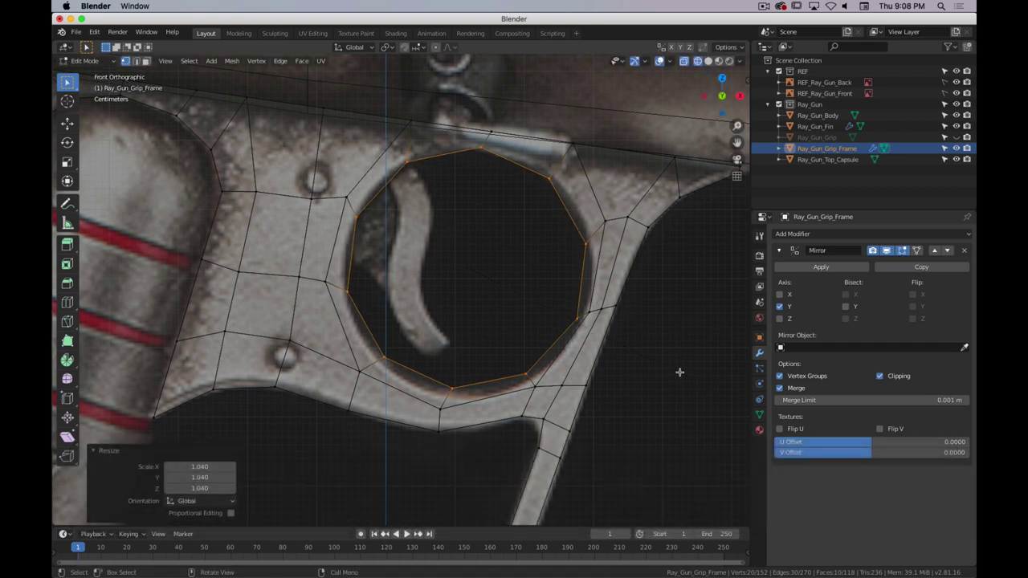
{"action": "key", "text": "g"}
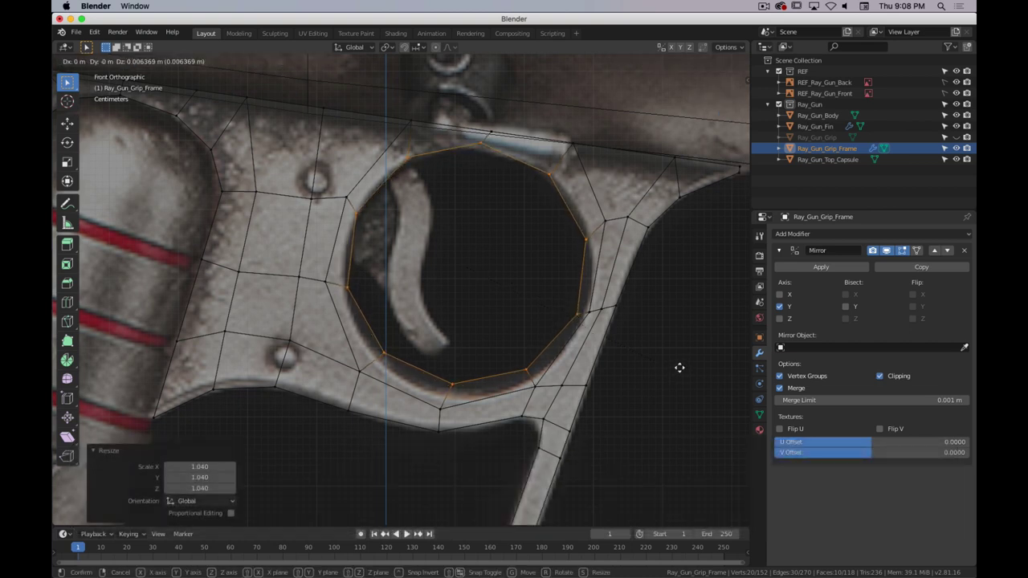
{"action": "left_click", "coordinate": [680, 368]}
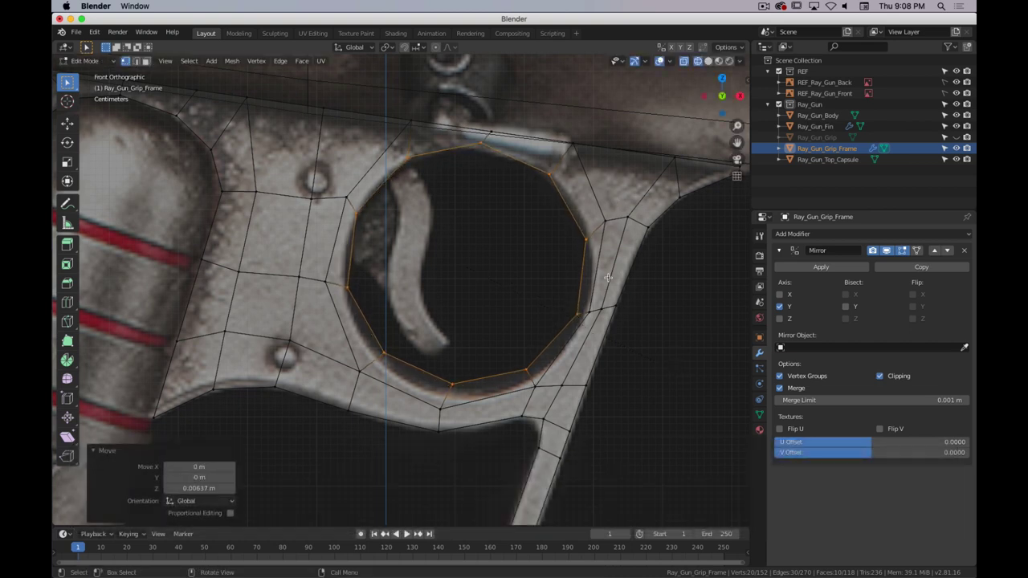
- Move the four inner vertices between the trigger hole and the two rivets toward the grip to even out the face spacing
{"action": "left_click", "coordinate": [350, 190]}
{"action": "key", "text": "g"}
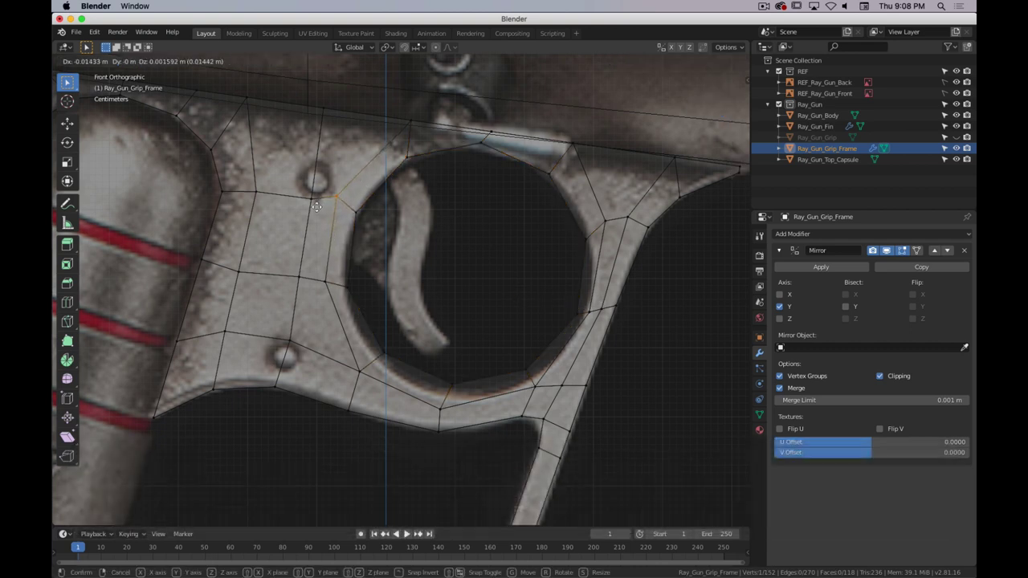
{"action": "left_click", "coordinate": [318, 208]}
{"action": "key", "text": "g"}
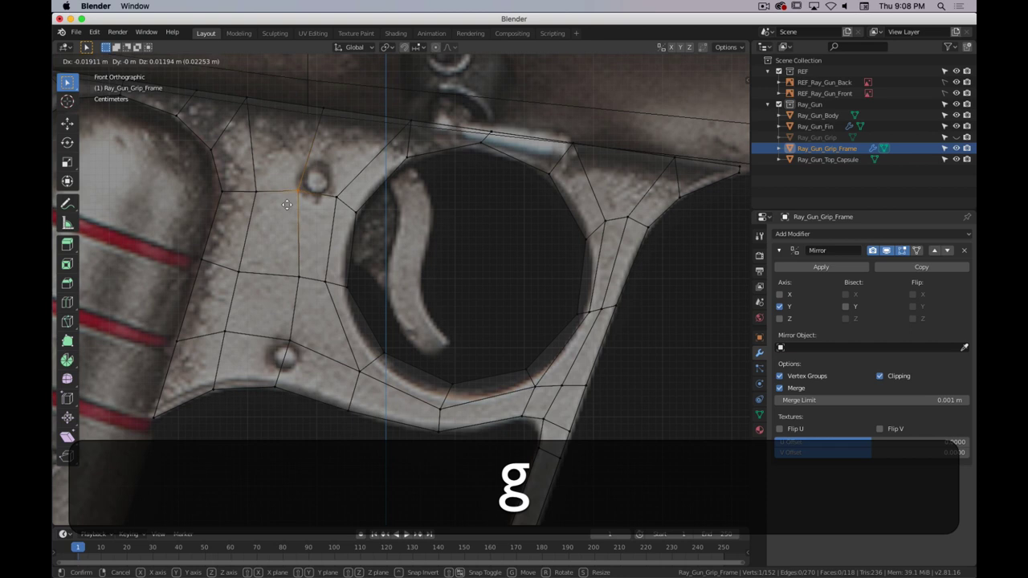
{"action": "left_click", "coordinate": [288, 205]}
{"action": "left_click", "coordinate": [301, 271]}
{"action": "key", "text": "g"}
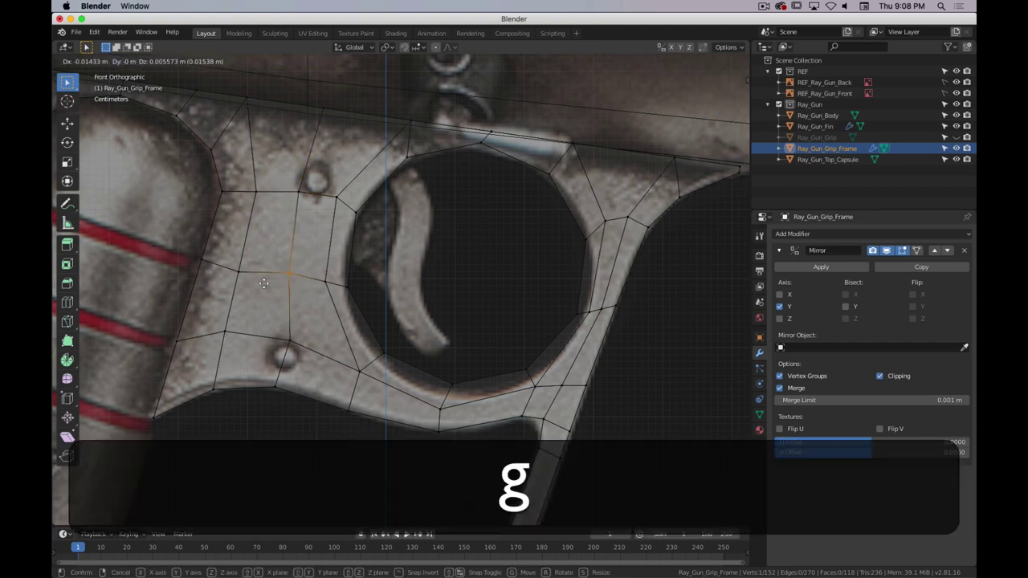
{"action": "left_click", "coordinate": [296, 327]}
{"action": "key", "text": "g"}
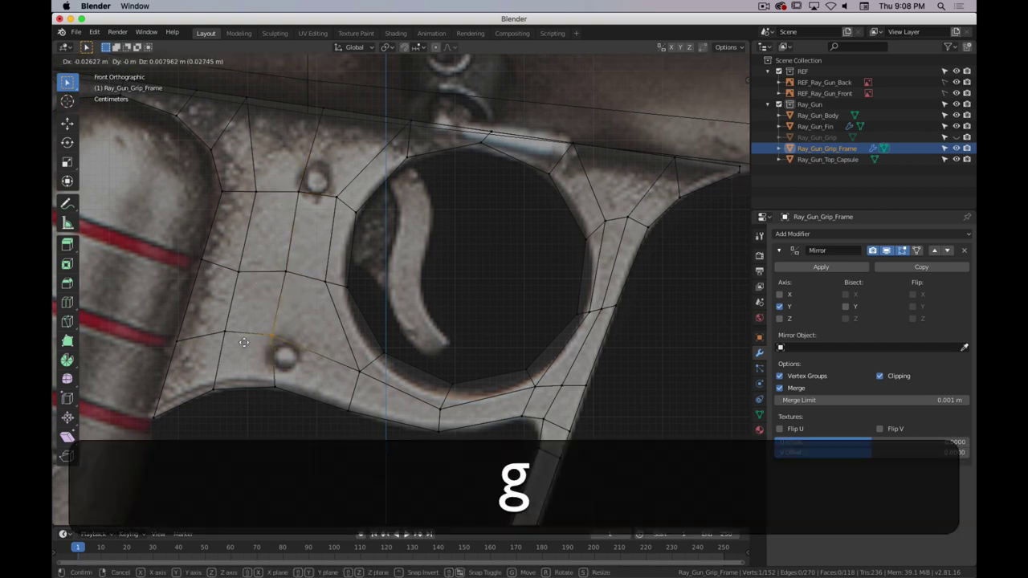
{"action": "left_click", "coordinate": [241, 340]}
- Reposition the inner vertices below and above the narrow strip on the muzzle side of the trigger hole for more even faces
{"action": "left_click_drag", "start_coordinate": [547, 396], "coordinate": [547, 397]}
{"action": "key", "text": "g"}
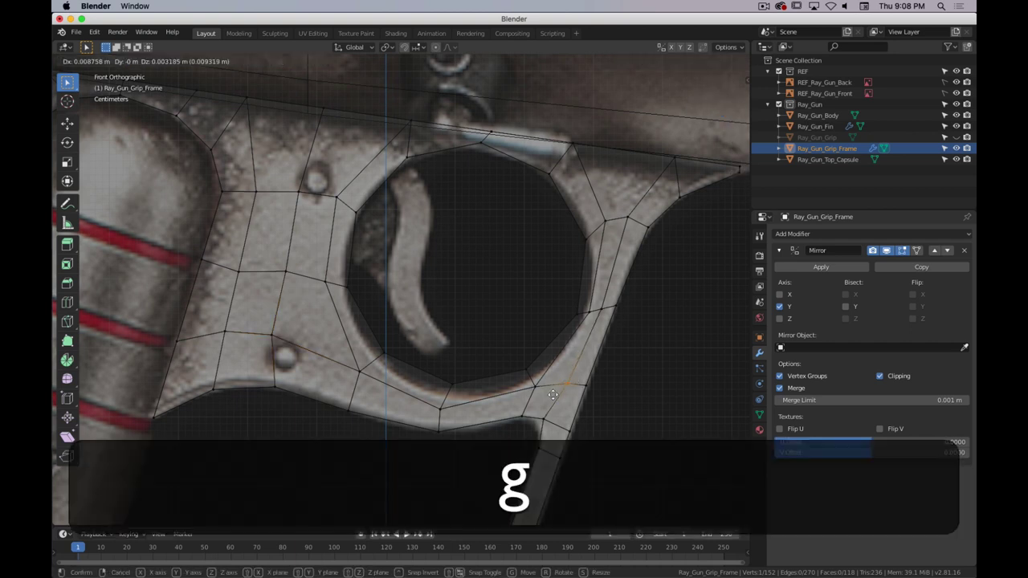
{"action": "left_click", "coordinate": [558, 371]}
{"action": "left_click", "coordinate": [627, 216]}
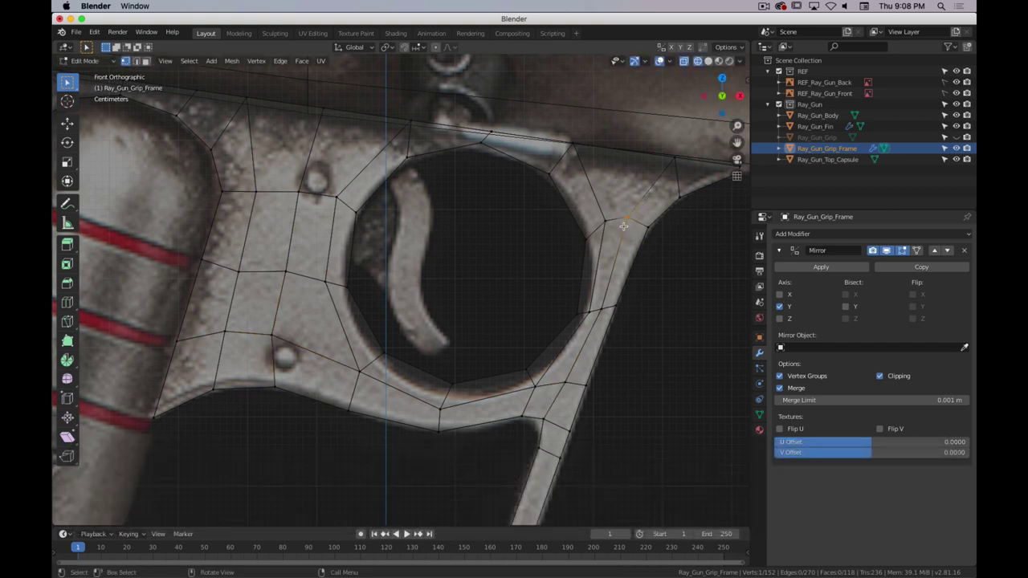
{"action": "key", "text": "g"}
{"action": "left_click", "coordinate": [630, 212]}
{"action": "left_click", "coordinate": [600, 215]}
{"action": "key", "text": "g"}
{"action": "left_click", "coordinate": [592, 291]}
- Adjust the middle vertex of the narrow strip beside the trigger hole so it sits between the hole rim and outer edge
{"action": "left_click", "coordinate": [614, 306]}
{"action": "key", "text": "g"}
{"action": "left_click", "coordinate": [596, 306]}
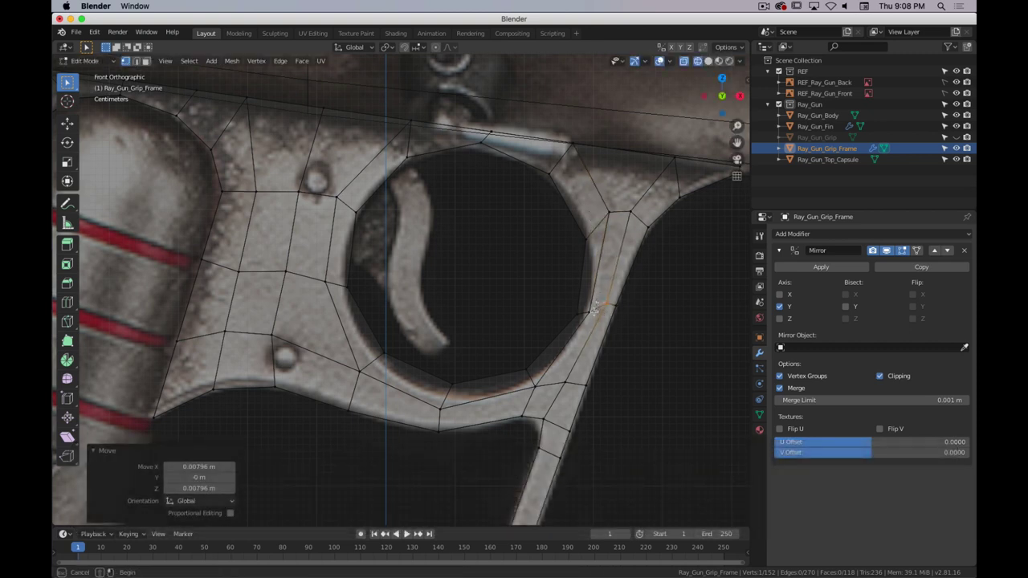
{"action": "left_click", "coordinate": [596, 306]}
{"action": "key", "text": "g"}
{"action": "left_click", "coordinate": [608, 303]}
{"action": "left_click", "coordinate": [609, 303]}
{"action": "key", "text": "g"}
{"action": "left_click", "coordinate": [607, 307]}
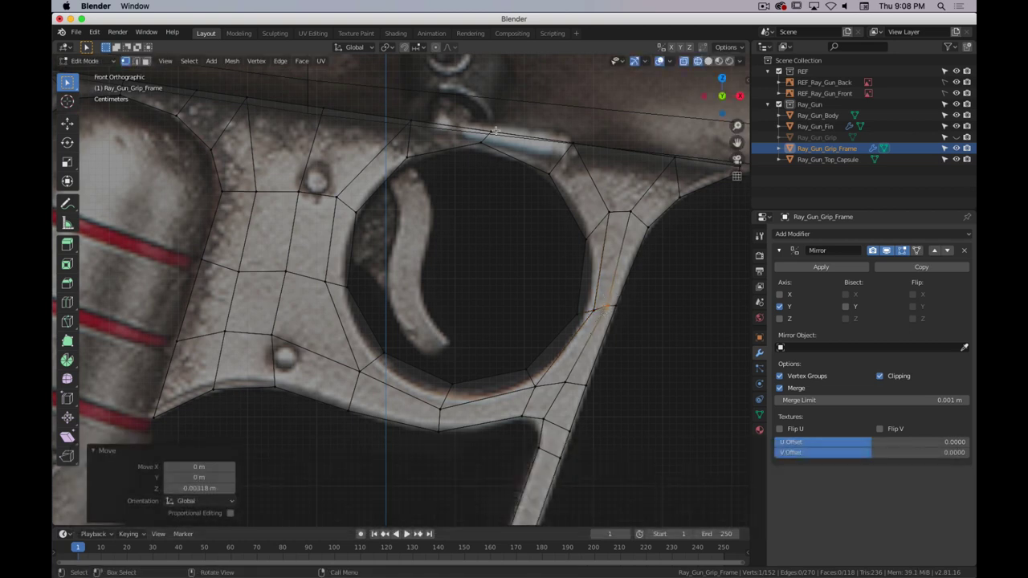
- Edge-slide the two top-edge vertex pairs above the trigger hole toward the grip, by factors of about 0.098 and 0.192
{"action": "left_click", "coordinate": [514, 134]}
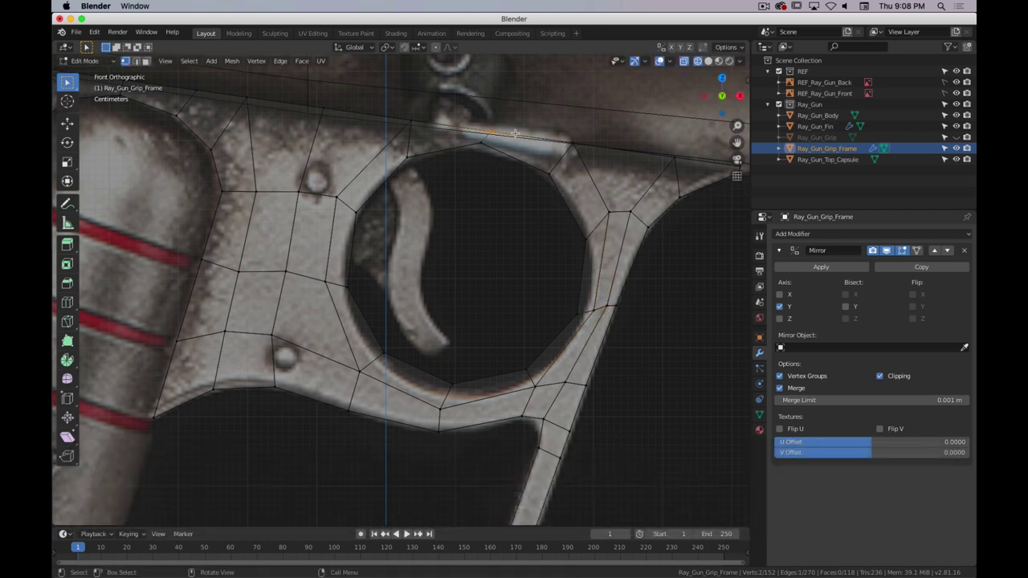
{"action": "key", "text": "g"}
{"action": "key", "text": "g"}
{"action": "left_click", "coordinate": [474, 131]}
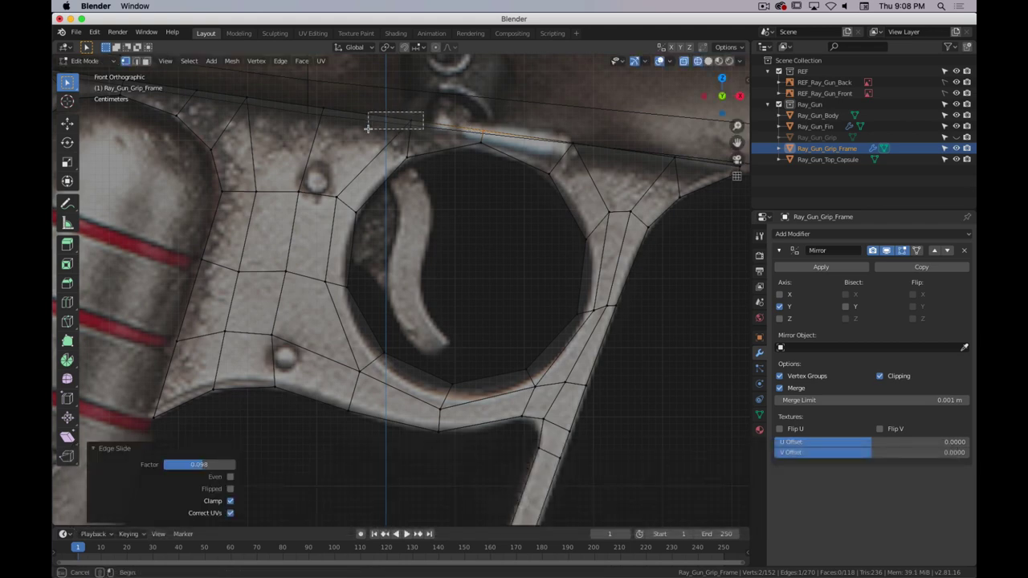
{"action": "key", "text": "g"}
{"action": "key", "text": "g"}
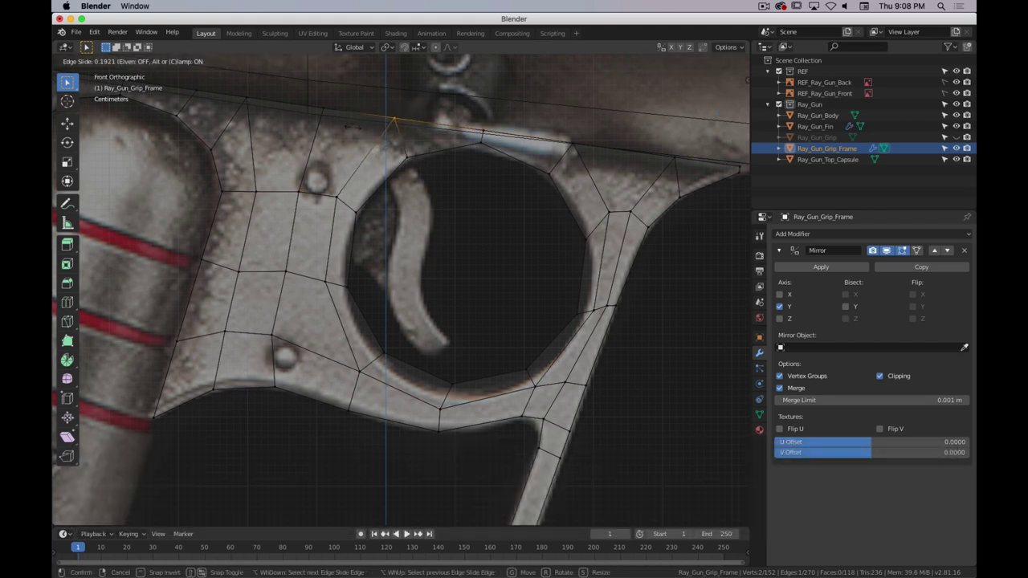
{"action": "left_click", "coordinate": [353, 126]}
- In Object Mode with solid shading, add a Subdivision modifier to the grip frame with viewport subdivisions set to 2
{"action": "scroll", "coordinate": [457, 238], "scroll_direction": "down", "scroll_amount": 6}
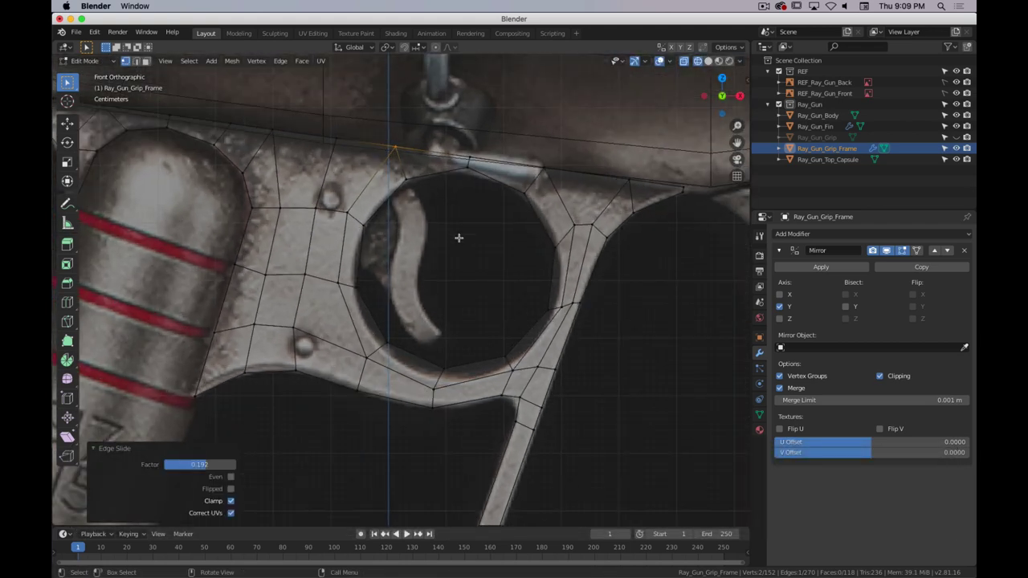
{"action": "key", "text": "Tab"}
{"action": "key", "text": "z"}
{"action": "key", "text": "shift+z"}
{"action": "middle_click_drag", "start_coordinate": [500, 294], "coordinate": [518, 223], "text": "shift"}
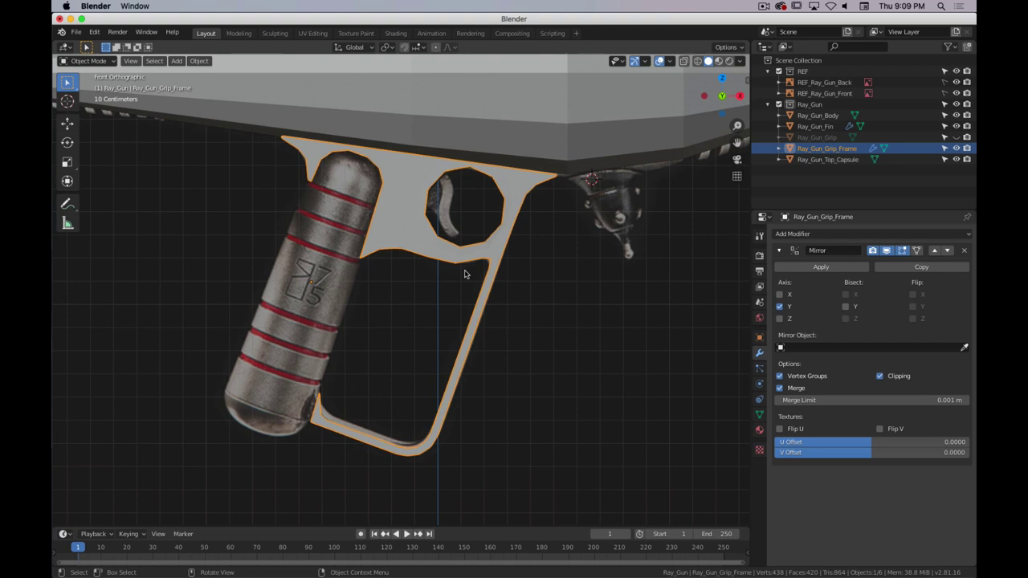
{"action": "middle_click_drag", "start_coordinate": [465, 274], "coordinate": [783, 285]}
{"action": "scroll", "coordinate": [432, 238], "scroll_direction": "up", "scroll_amount": 3}
{"action": "left_click", "coordinate": [779, 250]}
{"action": "left_click", "coordinate": [821, 235]}
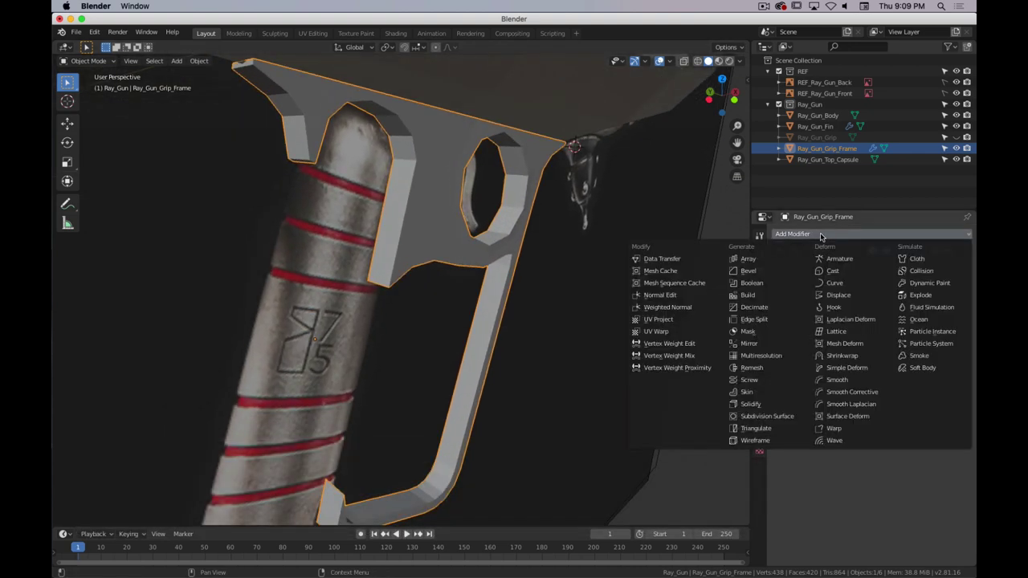
{"action": "left_click", "coordinate": [767, 416]}
{"action": "mouse_move", "coordinate": [475, 206]}
{"action": "middle_mouse_down"}
{"action": "mouse_move", "coordinate": [394, 223]}
{"action": "mouse_move", "coordinate": [482, 207]}
{"action": "middle_mouse_up"}
{"action": "left_click", "coordinate": [866, 337]}
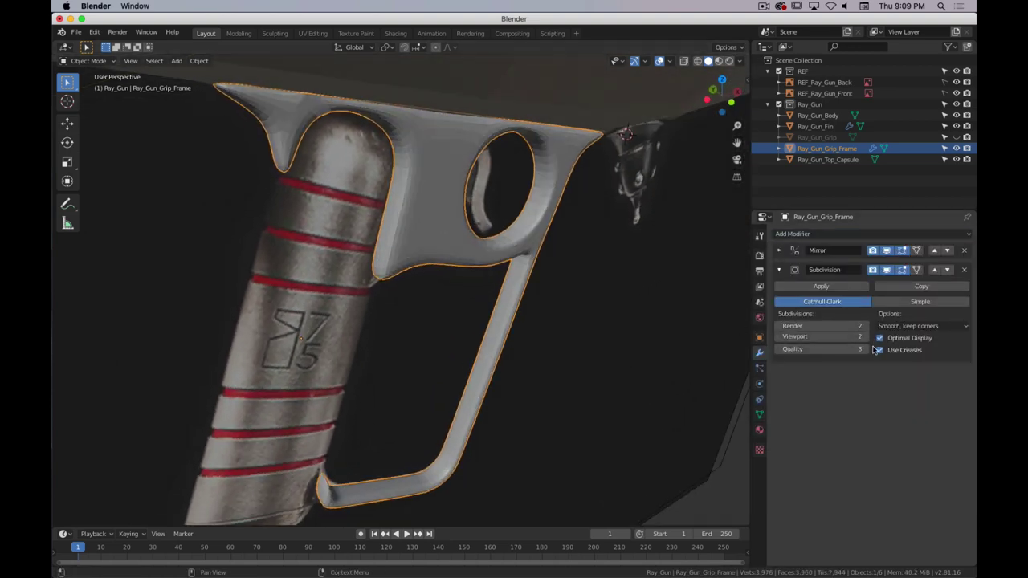
- Apply Shade Smooth to the subdivided grip frame
{"action": "middle_click_drag", "start_coordinate": [613, 294], "coordinate": [422, 144]}
{"action": "right_click", "coordinate": [421, 145]}
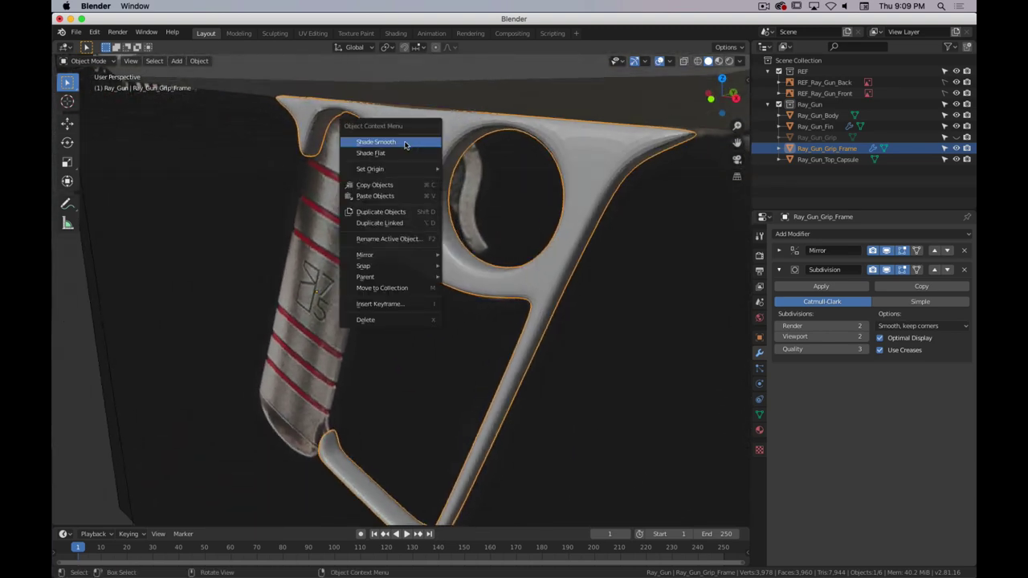
{"action": "middle_click_drag", "start_coordinate": [474, 177], "coordinate": [498, 193]}
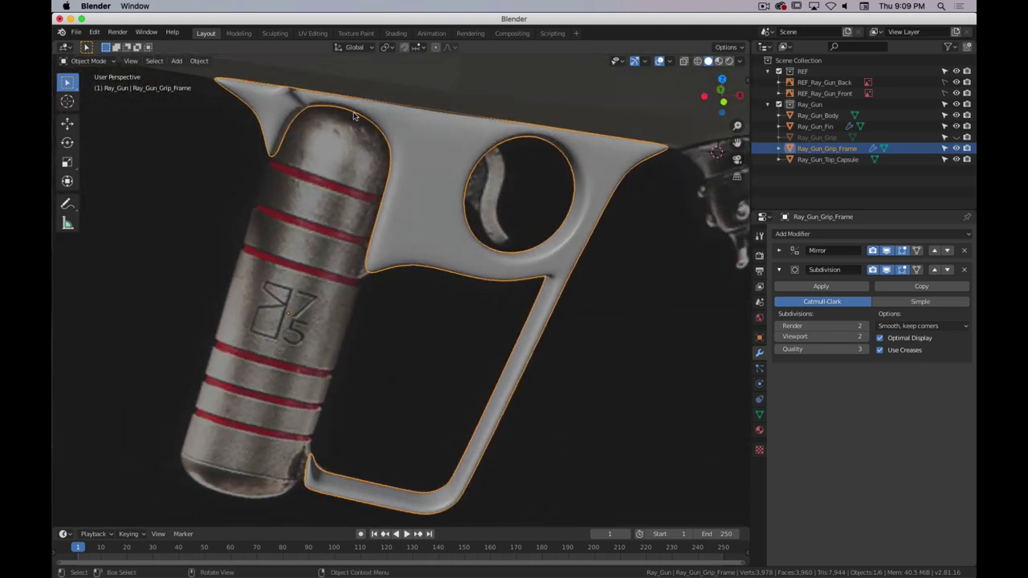
- Select the grip frame's entire mesh in Edit Mode, recalculate its normals outward, and check the shading in both modes
{"action": "key", "text": "Tab"}
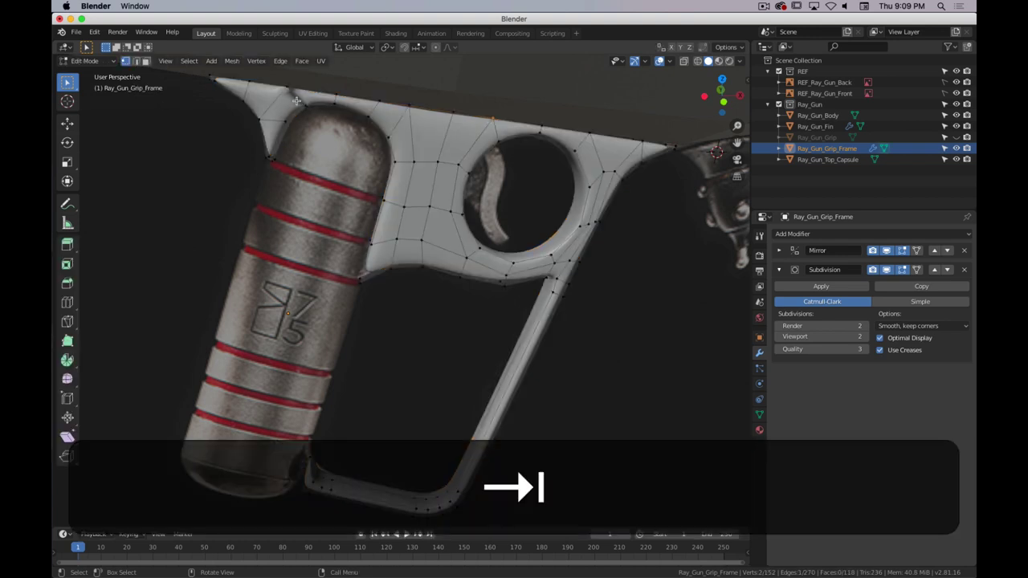
{"action": "key", "text": "a"}
{"action": "left_click", "coordinate": [233, 62]}
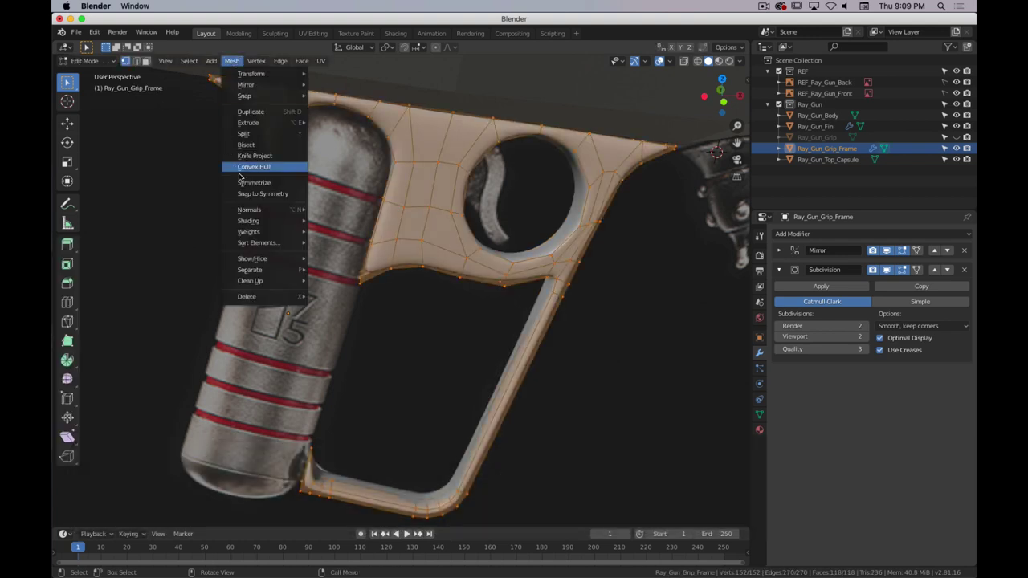
{"action": "mouse_move", "coordinate": [252, 211]}
{"action": "left_click", "coordinate": [382, 221]}
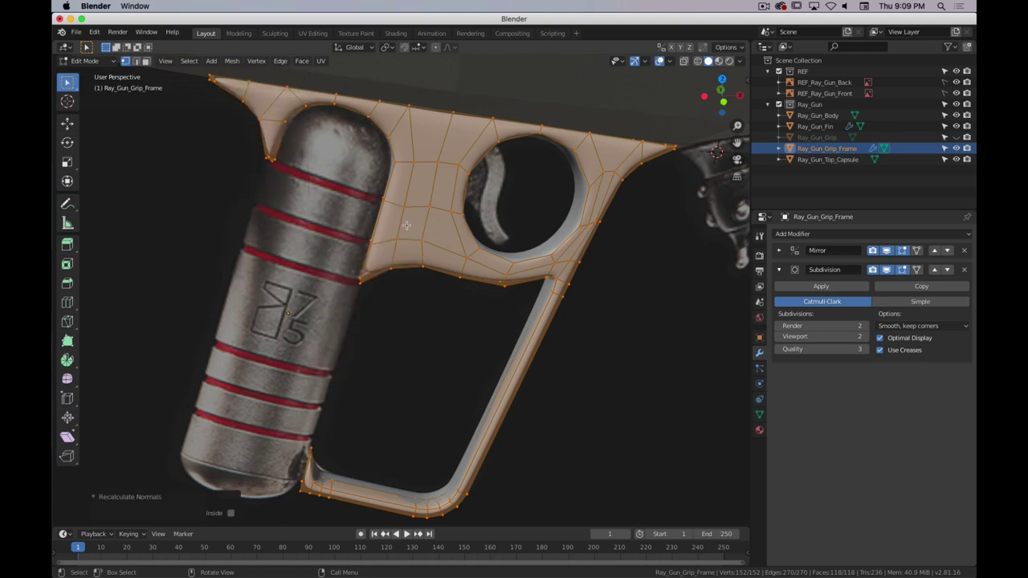
{"action": "key", "text": "Tab"}
{"action": "key", "text": "Tab"}
{"action": "middle_click_drag", "start_coordinate": [376, 180], "coordinate": [422, 213]}
{"action": "key", "text": "Tab"}
{"action": "middle_click_drag", "start_coordinate": [511, 255], "coordinate": [527, 297]}
{"action": "key", "text": "Tab"}
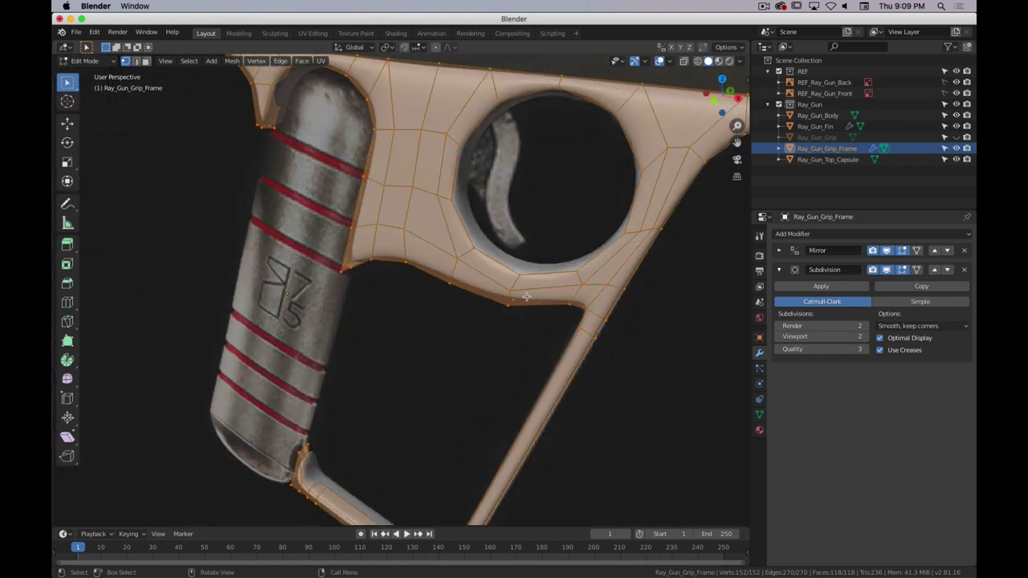
- Add an even, flipped loop cut around the trigger hole on the frame's face, slid close to the hole's rim with a factor of about -0.911
{"action": "middle_click_drag", "start_coordinate": [530, 191], "coordinate": [338, 291], "text": "shift"}
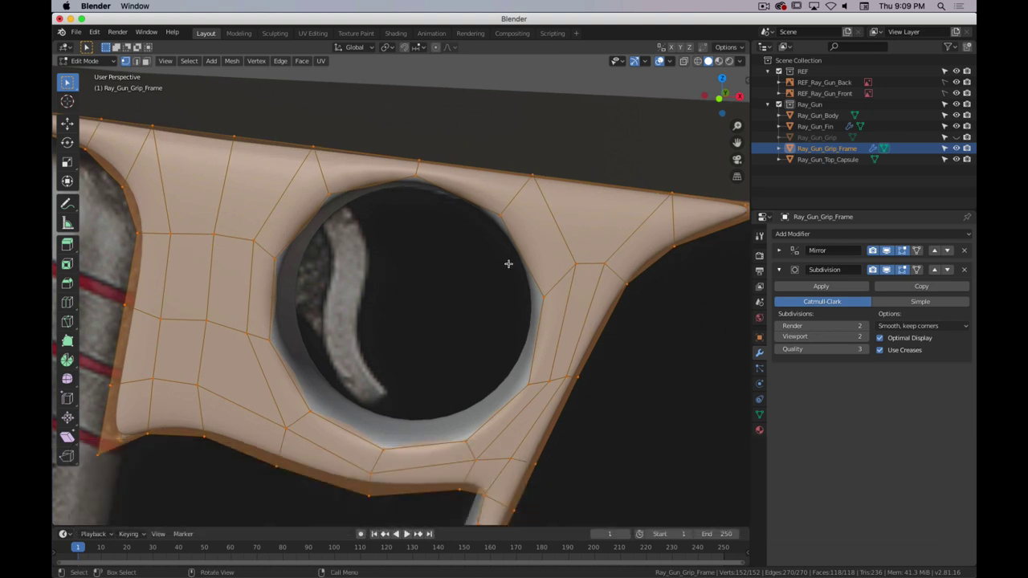
{"action": "scroll", "coordinate": [532, 212], "scroll_direction": "up", "scroll_amount": 1}
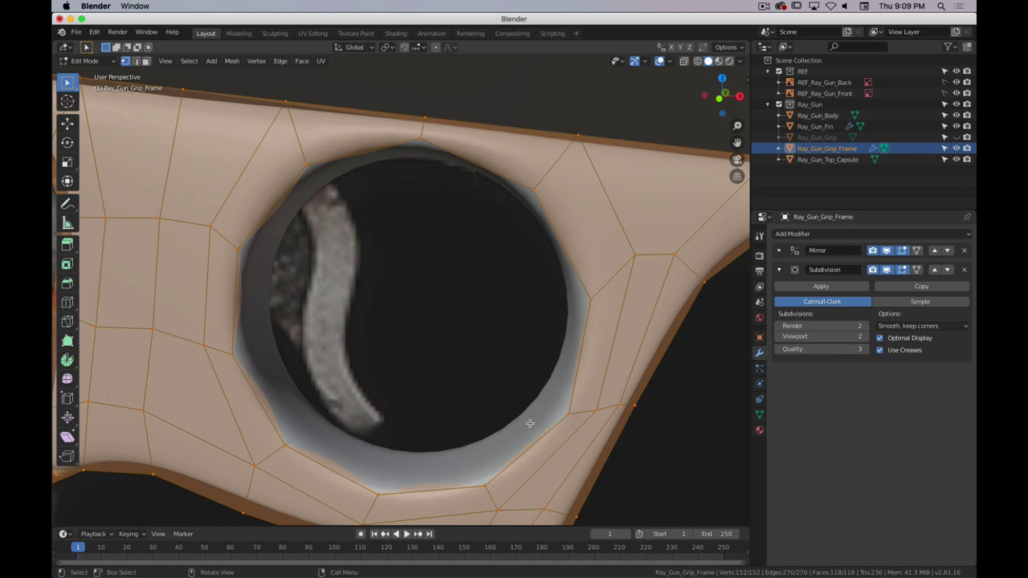
{"action": "key", "text": "ctrl"}
{"action": "key", "text": "ctrl+r"}
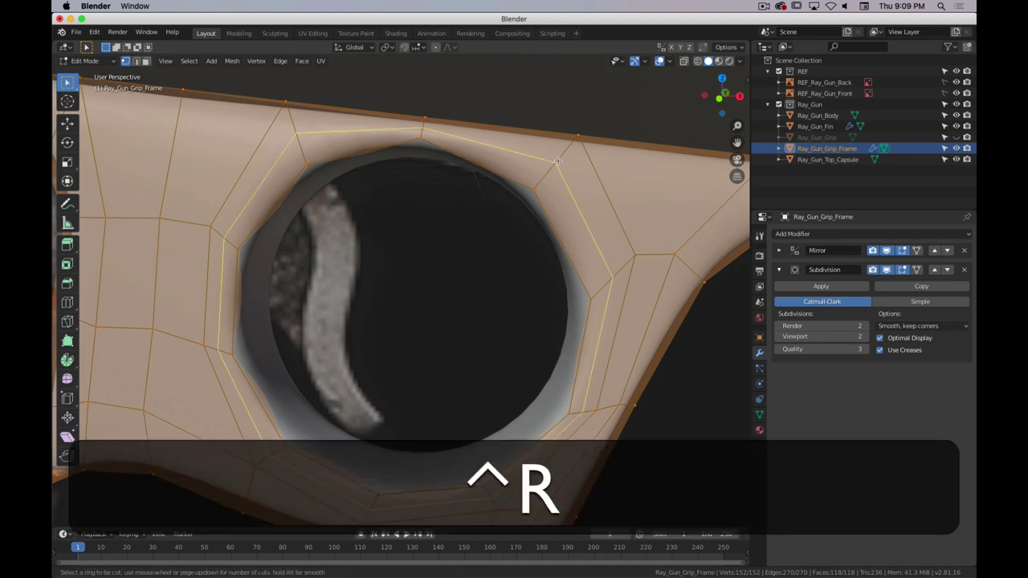
{"action": "left_click", "coordinate": [557, 160]}
{"action": "key", "text": "e"}
{"action": "key", "text": "f"}
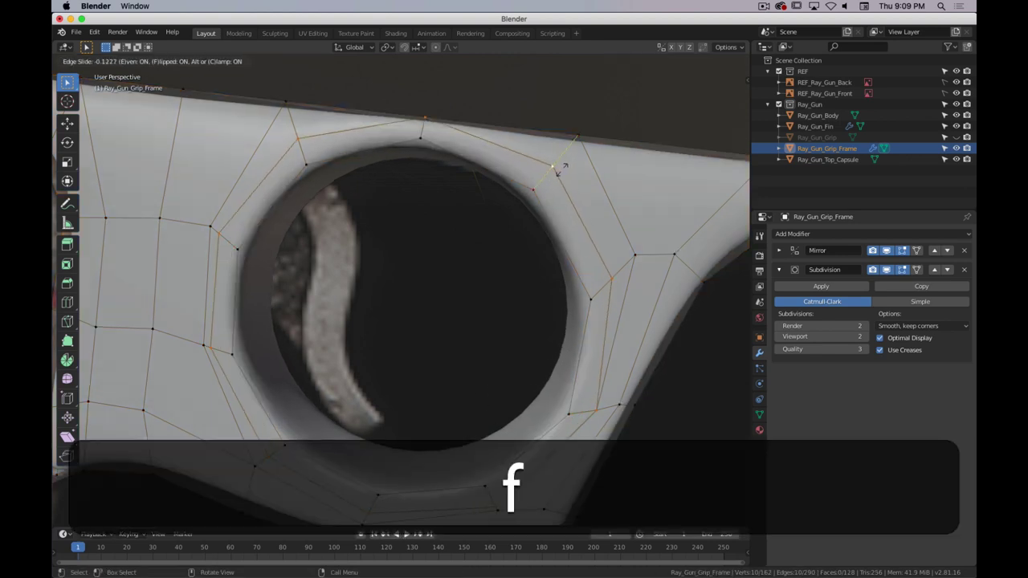
{"action": "left_click", "coordinate": [537, 188]}
- Add a loop cut on the inner wall of the trigger hole, slid toward the rim with a factor of about 0.528
{"action": "middle_click_drag", "start_coordinate": [536, 189], "coordinate": [568, 364]}
{"action": "key", "text": "ctrl+r"}
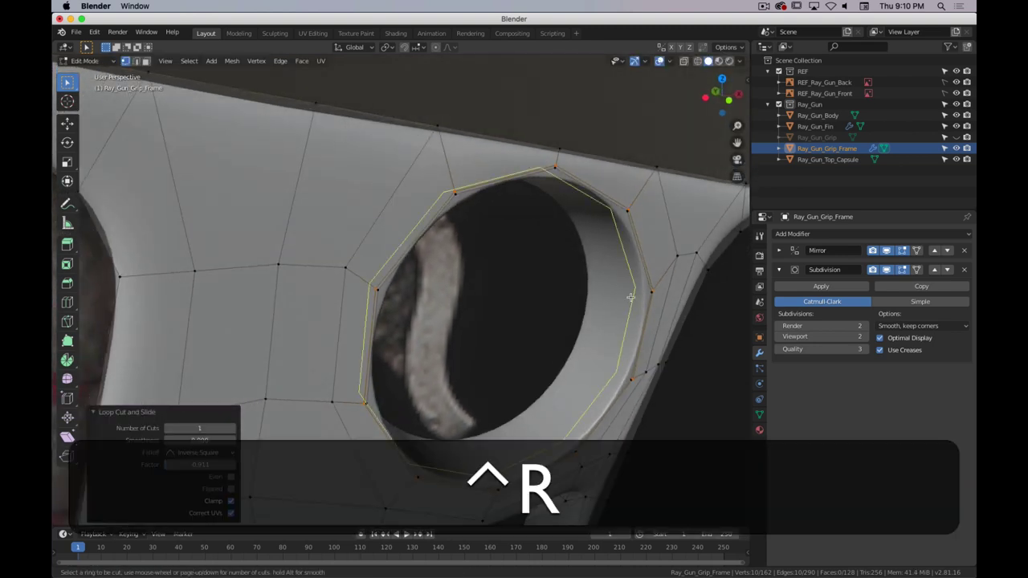
{"action": "left_click", "coordinate": [630, 298]}
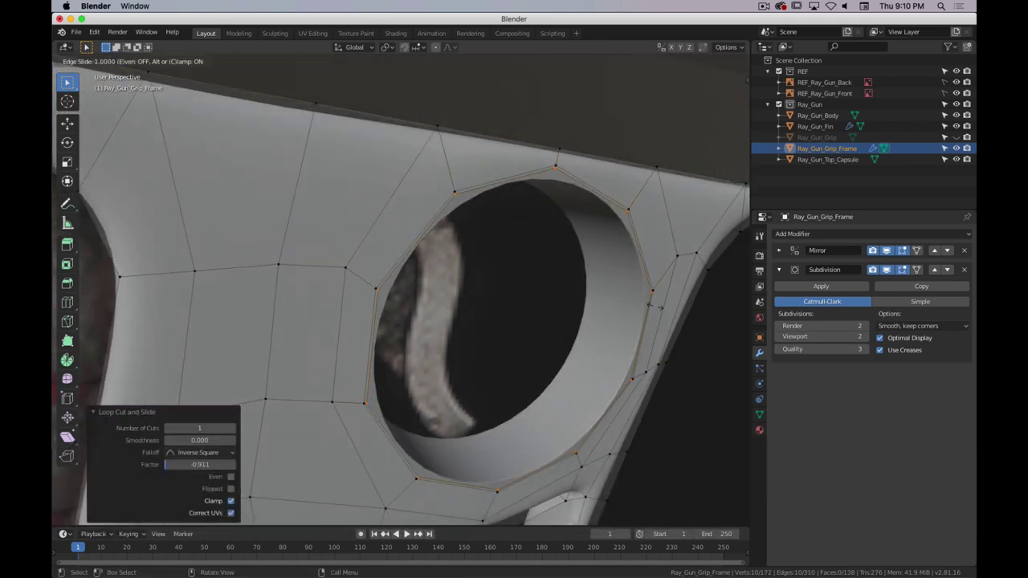
{"action": "left_click", "coordinate": [631, 302]}
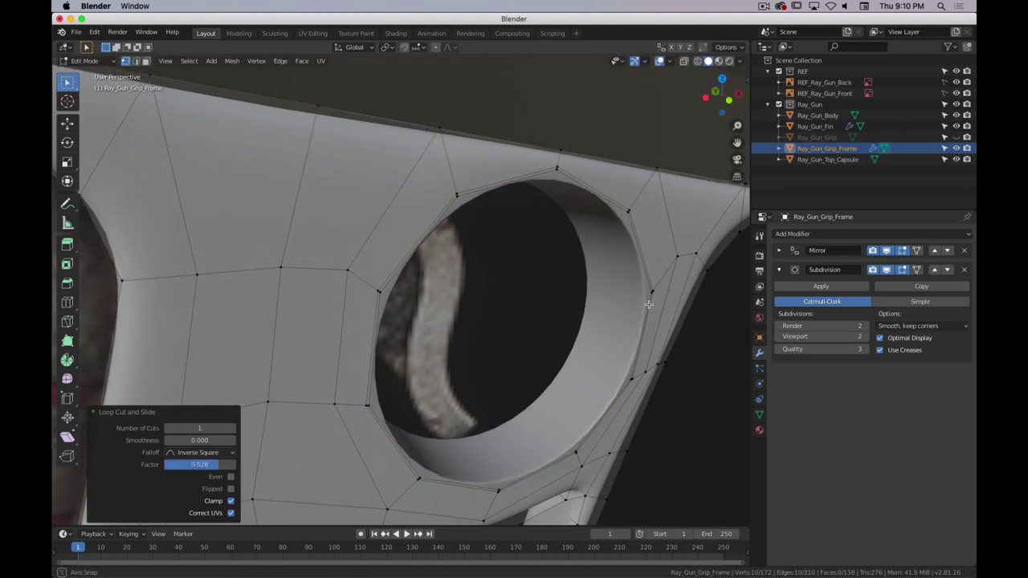
- Add an even loop cut along the outer edge of the grip frame and its guard bar, with a factor of about 0.454
{"action": "middle_click_drag", "start_coordinate": [632, 302], "coordinate": [609, 294]}
{"action": "scroll", "coordinate": [608, 294], "scroll_direction": "down", "scroll_amount": 5}
{"action": "middle_click_drag", "start_coordinate": [544, 362], "coordinate": [503, 276], "text": "shift"}
{"action": "key", "text": "ctrl+r"}
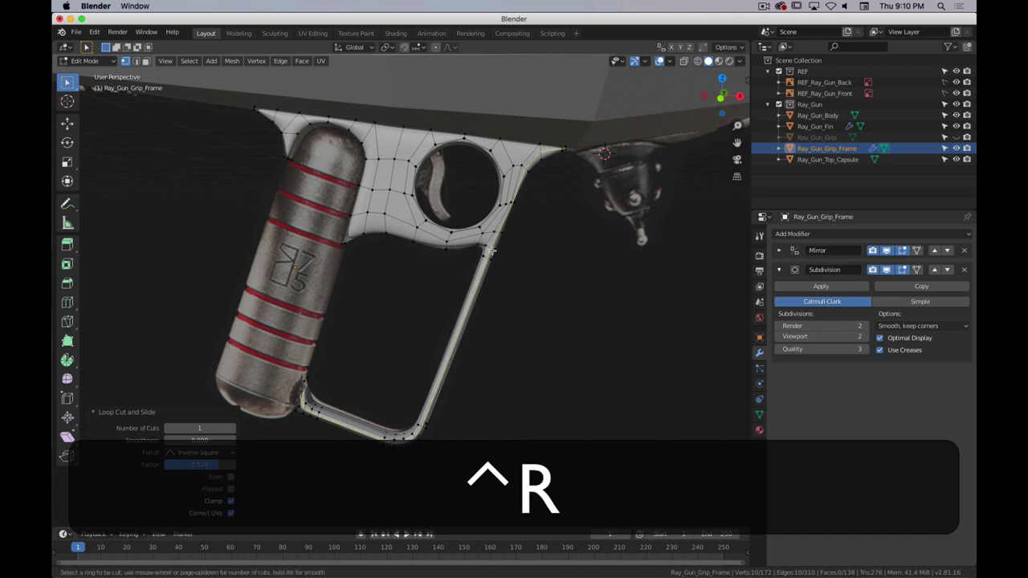
{"action": "left_click", "coordinate": [490, 251]}
{"action": "key", "text": "e"}
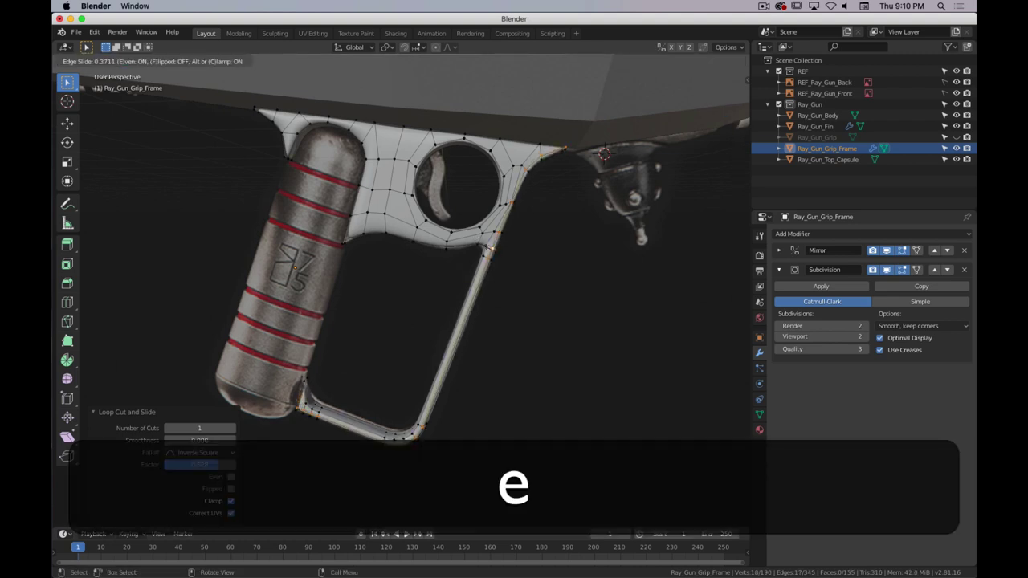
{"action": "left_click", "coordinate": [482, 282]}
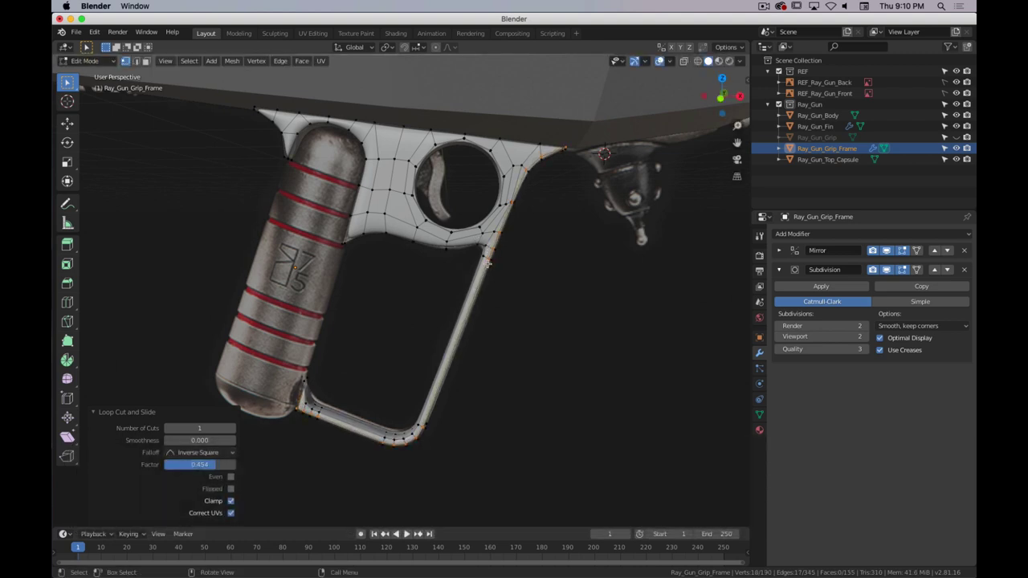
- Add a loop cut along the guard bar with factor 0.646 and an even one along the edge below the trigger hole with factor 0.612
{"action": "scroll", "coordinate": [484, 282], "scroll_direction": "up", "scroll_amount": 3}
{"action": "key", "text": "ctrl"}
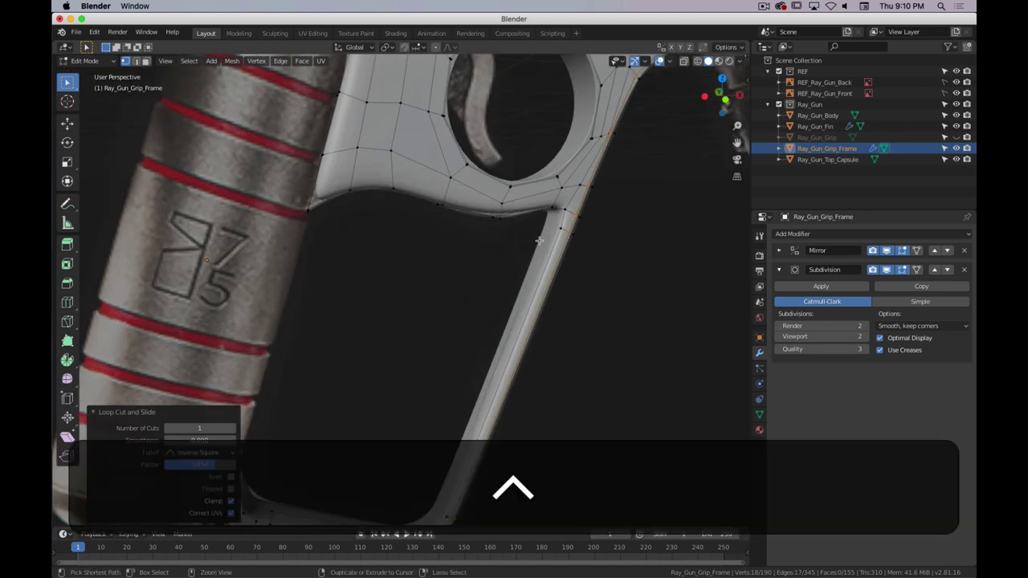
{"action": "key", "text": "ctrl+r"}
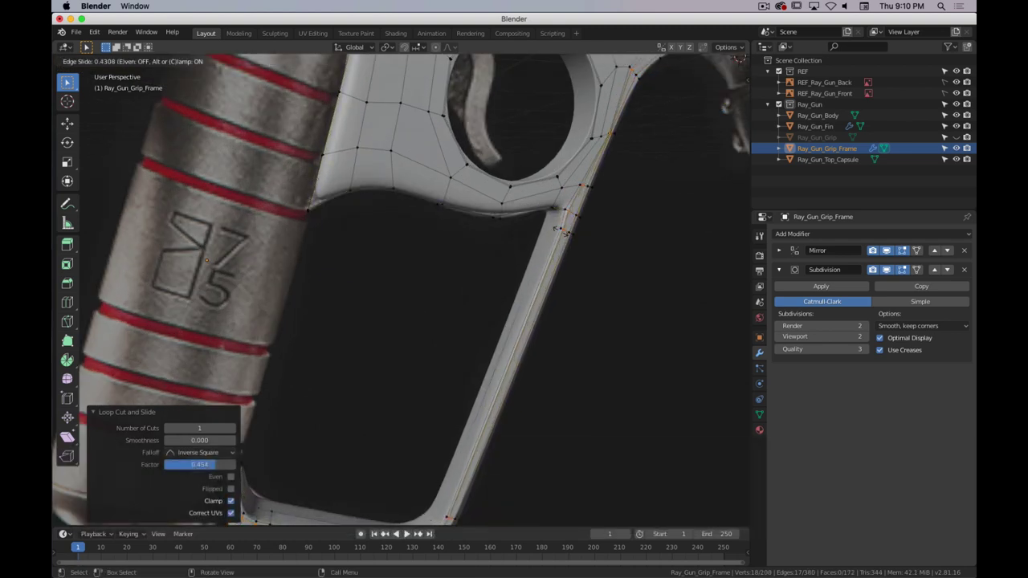
{"action": "key", "text": "ctrl+r"}
{"action": "left_click", "coordinate": [499, 209]}
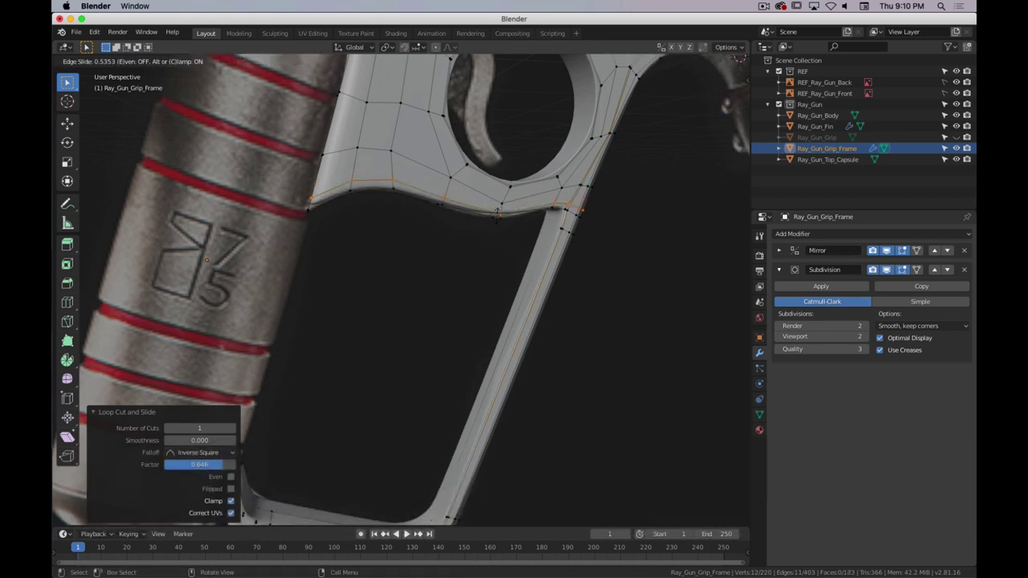
{"action": "key", "text": "e"}
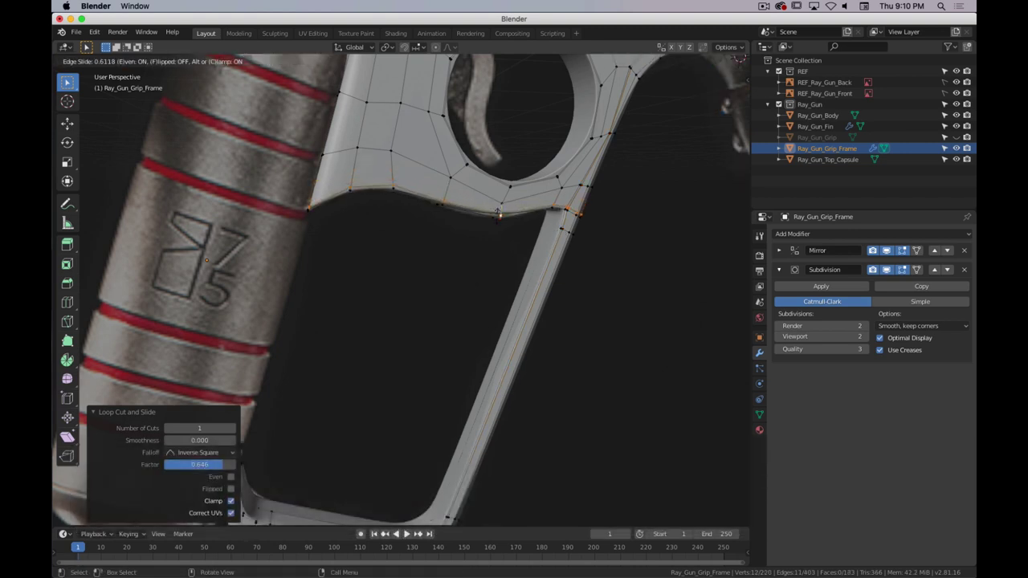
{"action": "left_click", "coordinate": [499, 213]}
- Add an even, flipped loop cut around the grip cutout with a factor of about -0.4, and inspect the smoothed frame in Object Mode
{"action": "scroll", "coordinate": [499, 213], "scroll_direction": "down", "scroll_amount": 2}
{"action": "middle_click_drag", "start_coordinate": [344, 143], "coordinate": [397, 157], "text": "shift"}
{"action": "key", "text": "ctrl+r"}
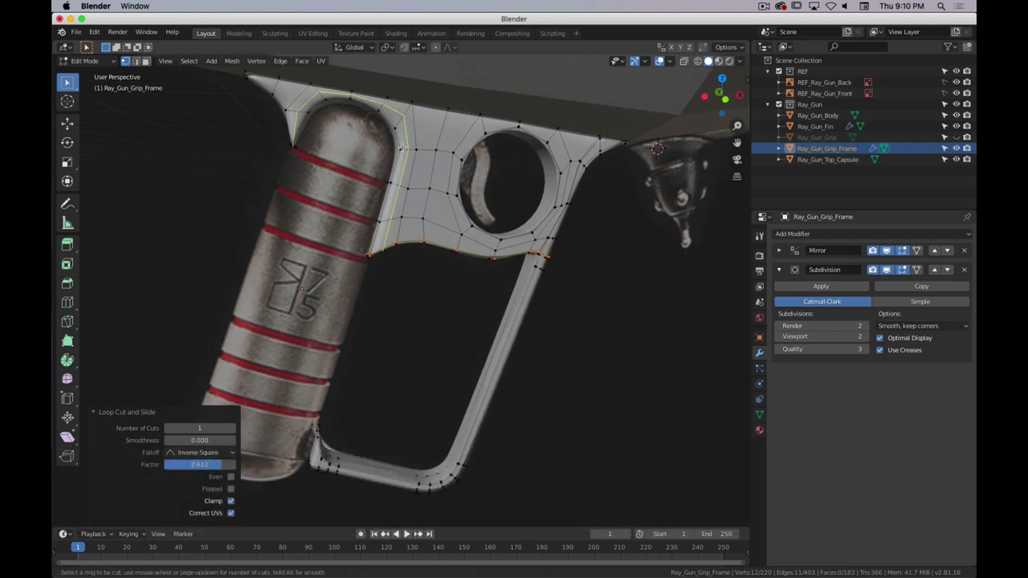
{"action": "left_click", "coordinate": [401, 147]}
{"action": "key", "text": "f"}
{"action": "key", "text": "e"}
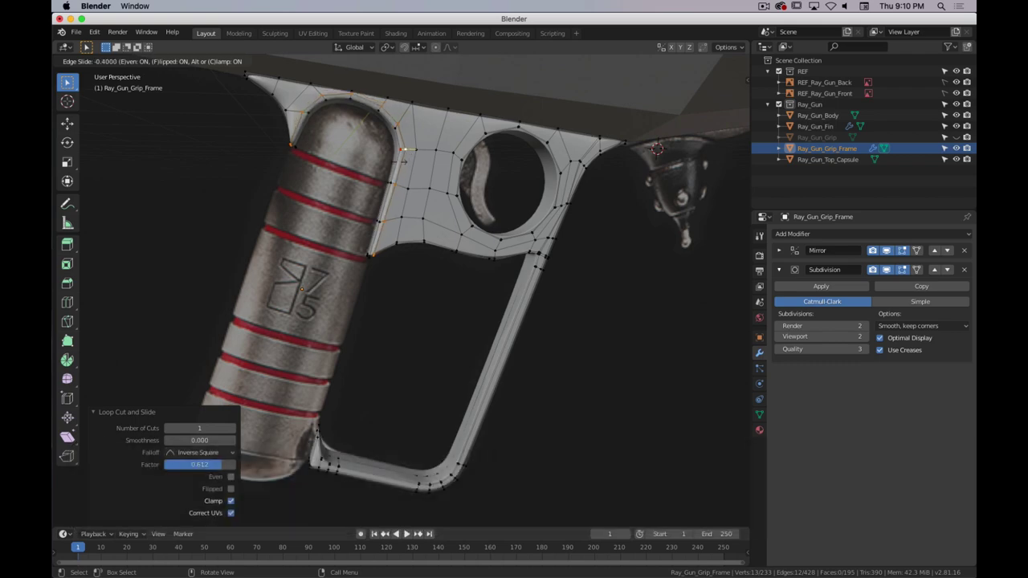
{"action": "left_click", "coordinate": [400, 161]}
{"action": "key", "text": "Tab"}
{"action": "middle_click_drag", "start_coordinate": [400, 161], "coordinate": [392, 222]}
- Undo the loop cuts, normals recalculation, smooth shading and Subdivision modifier on the grip frame
{"action": "key", "text": "ctrl"}
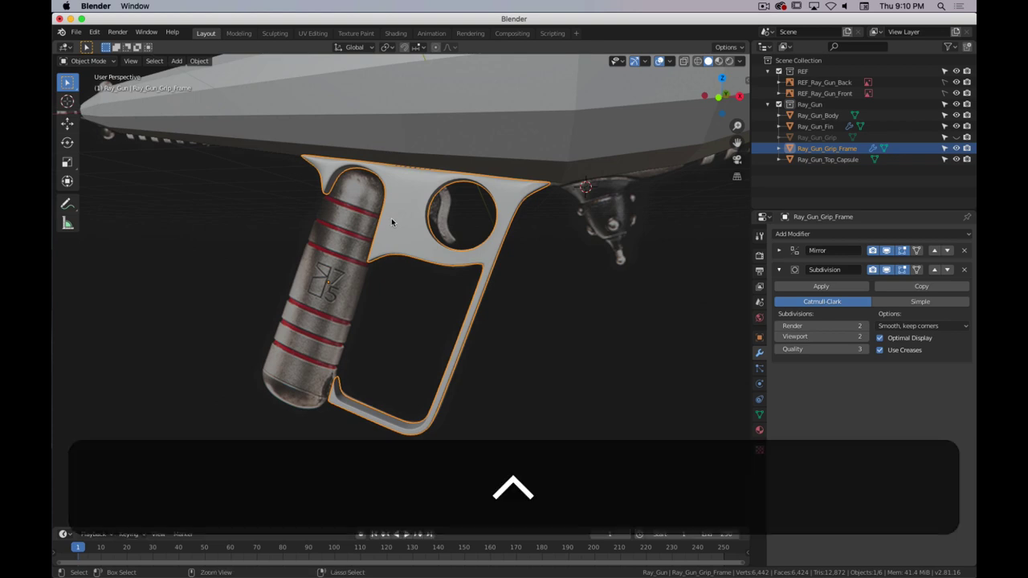
{"action": "key", "text": "ctrl+z"}
{"action": "key", "text": "ctrl+z"}
{"action": "key", "text": "ctrl+z"}
{"action": "key", "text": "ctrl+z"}
{"action": "key", "text": "ctrl+z"}
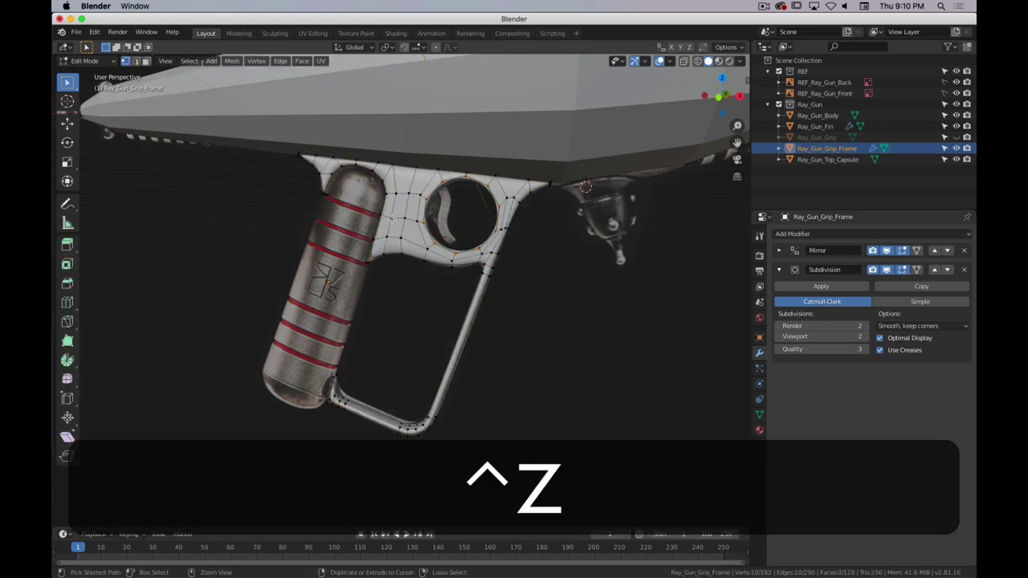
{"action": "key", "text": "ctrl+z"}
{"action": "key", "text": "ctrl+z"}
{"action": "key", "text": "ctrl+z"}
{"action": "key", "text": "ctrl+z"}
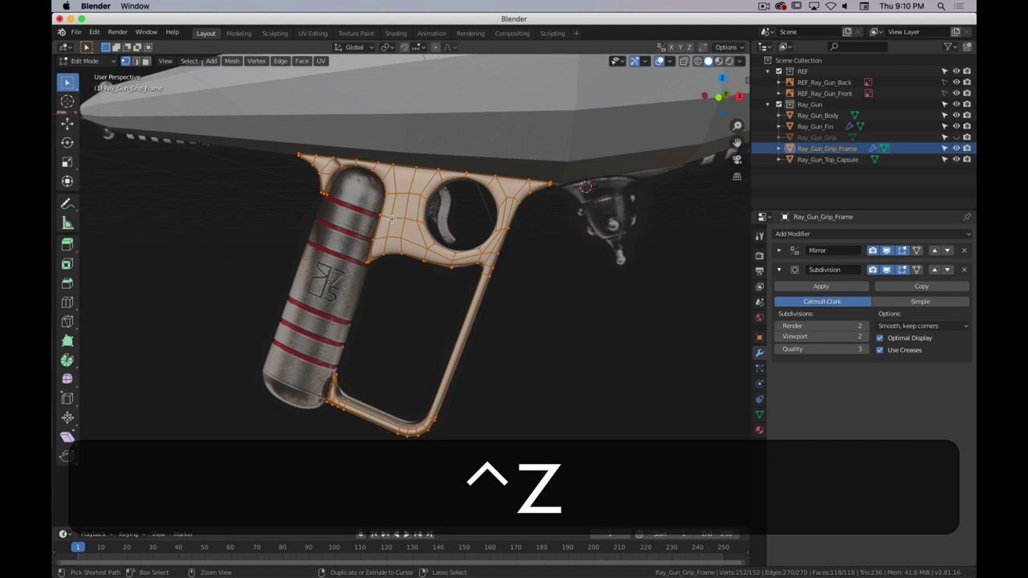
{"action": "key", "text": "ctrl+z"}
{"action": "key", "text": "ctrl+z"}
{"action": "key", "text": "ctrl+z"}
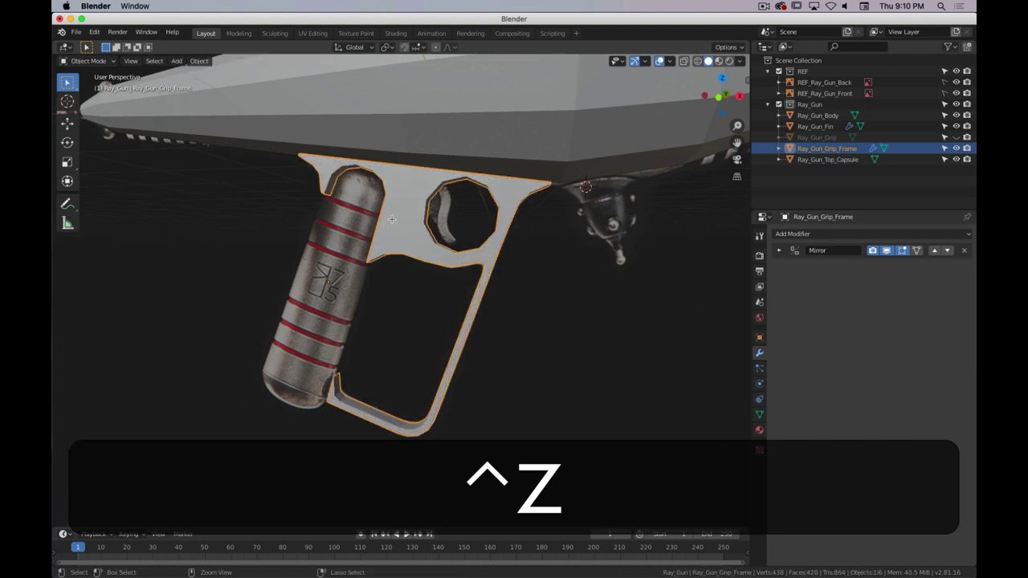
{"action": "key", "text": "ctrl+shift+z"}
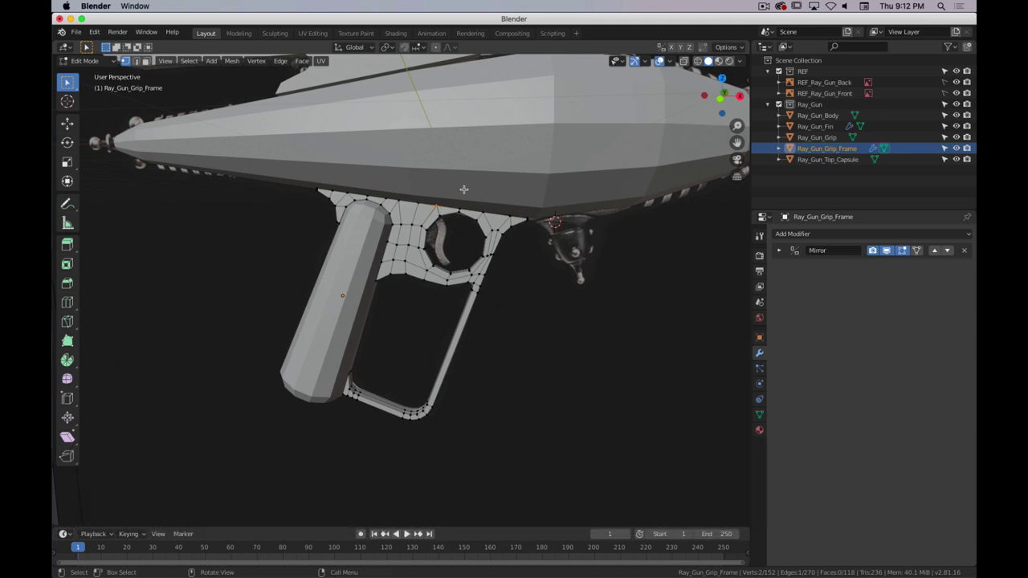
- Return to Object Mode with the whole ray gun in view, and open the Save As dialog with files displayed as a vertical list
{"action": "key", "text": "Tab"}
{"action": "scroll", "coordinate": [453, 224], "scroll_direction": "down", "scroll_amount": 5}
{"action": "middle_click_drag", "start_coordinate": [417, 219], "coordinate": [452, 221]}
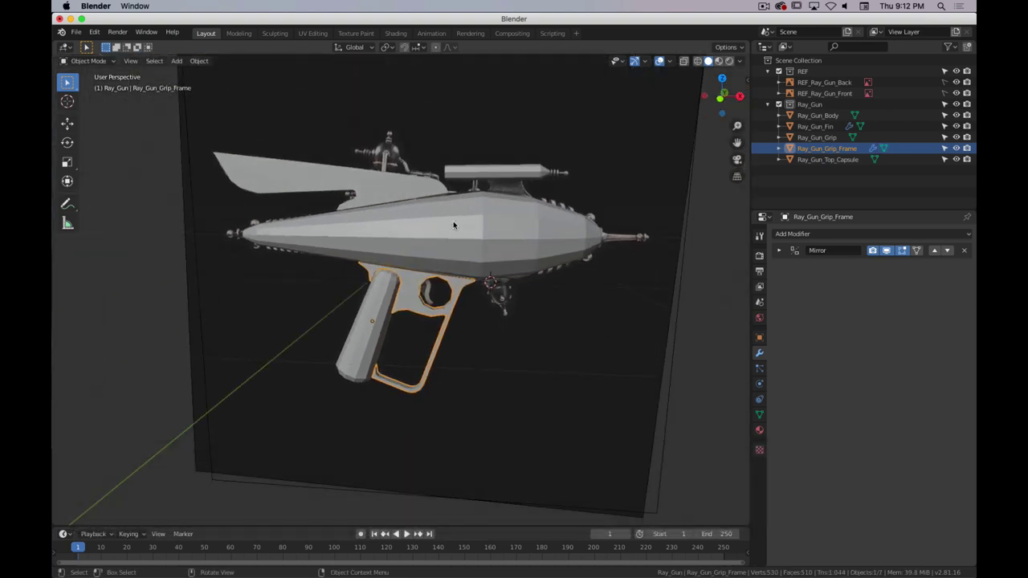
{"action": "key", "text": "super+shift+s"}
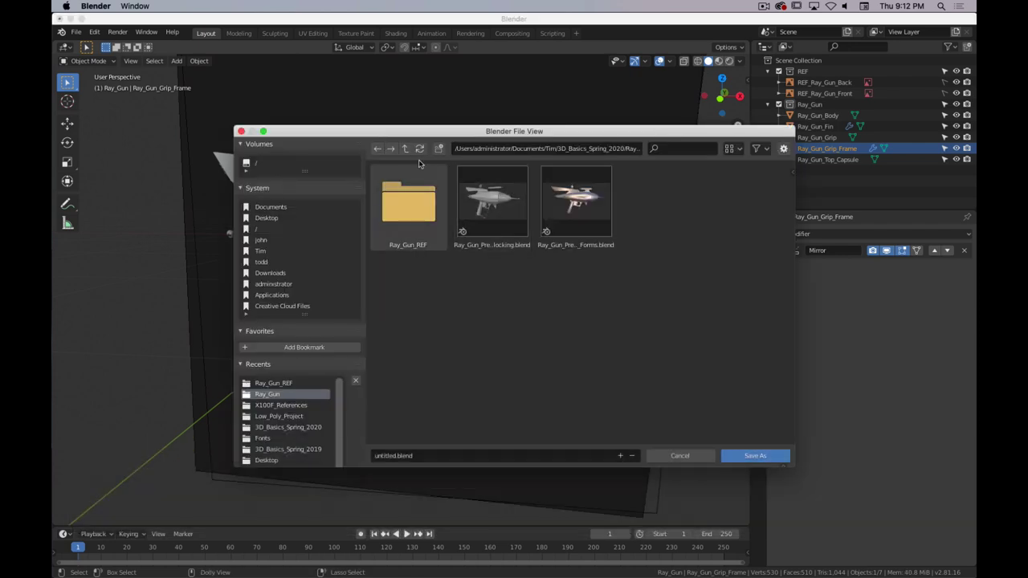
{"action": "left_click", "coordinate": [732, 148]}
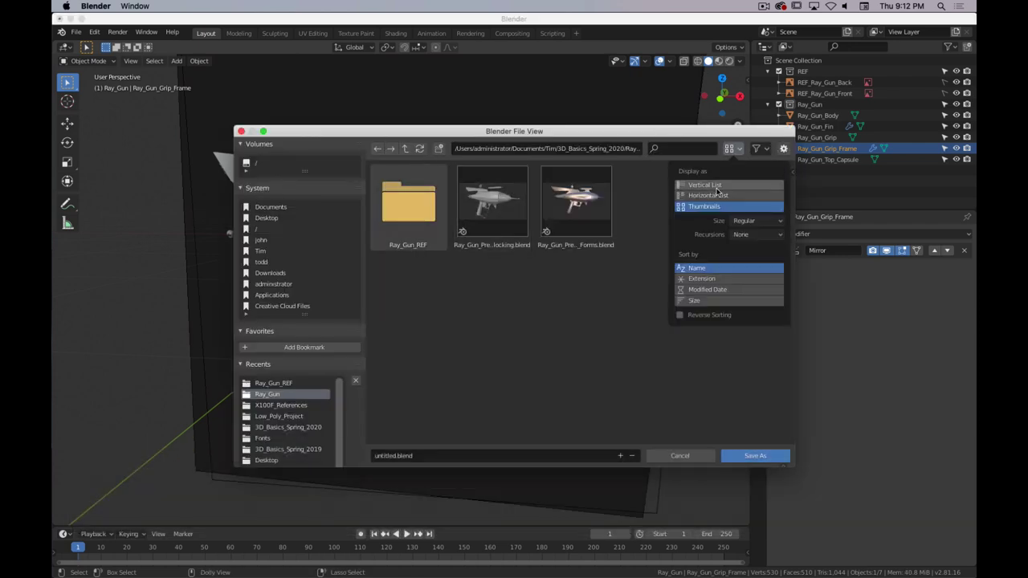
{"action": "left_click", "coordinate": [713, 186]}
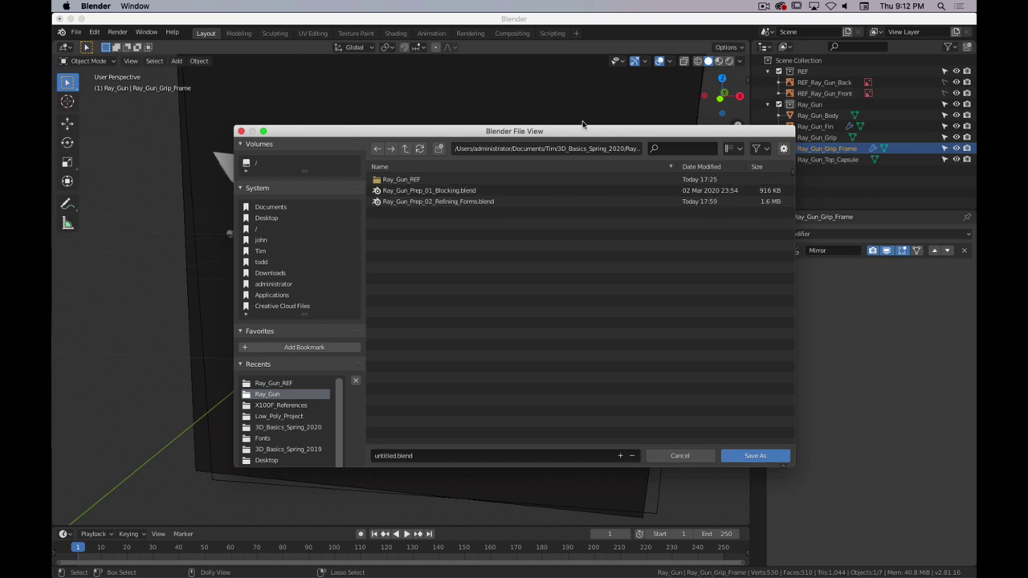
- Save the scene as Ray_Gun_Demo_01_Blocking.blend, reusing the name of the existing Ray_Gun_Prep_01_Blocking.blend file with Prep replaced by Demo
{"action": "left_click", "coordinate": [425, 192]}
{"action": "left_click", "coordinate": [414, 455]}
{"action": "left_click", "coordinate": [414, 456]}
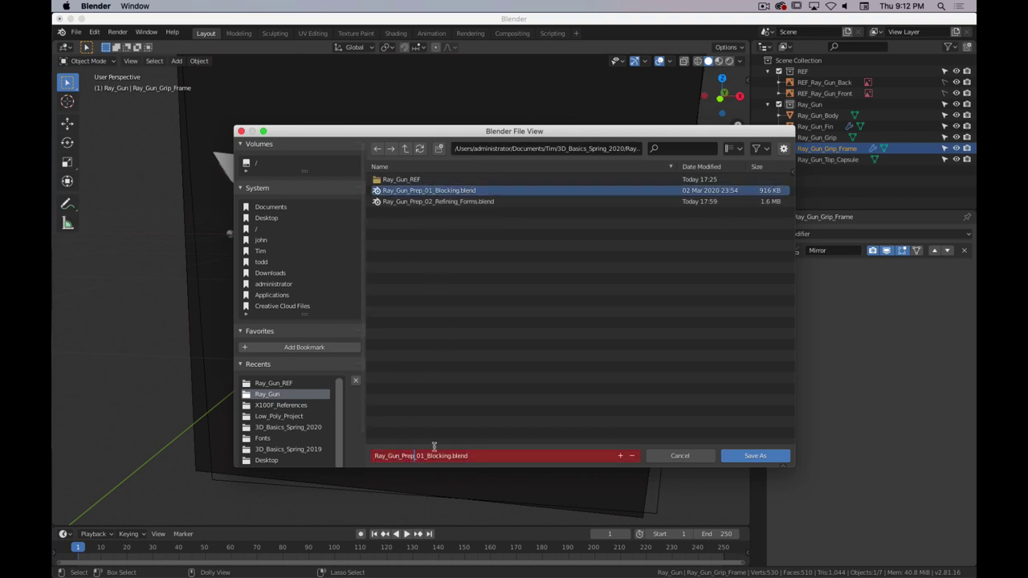
{"action": "key", "text": "BackSpace"}
{"action": "type", "text": "Demo"}
{"action": "key", "text": "super"}
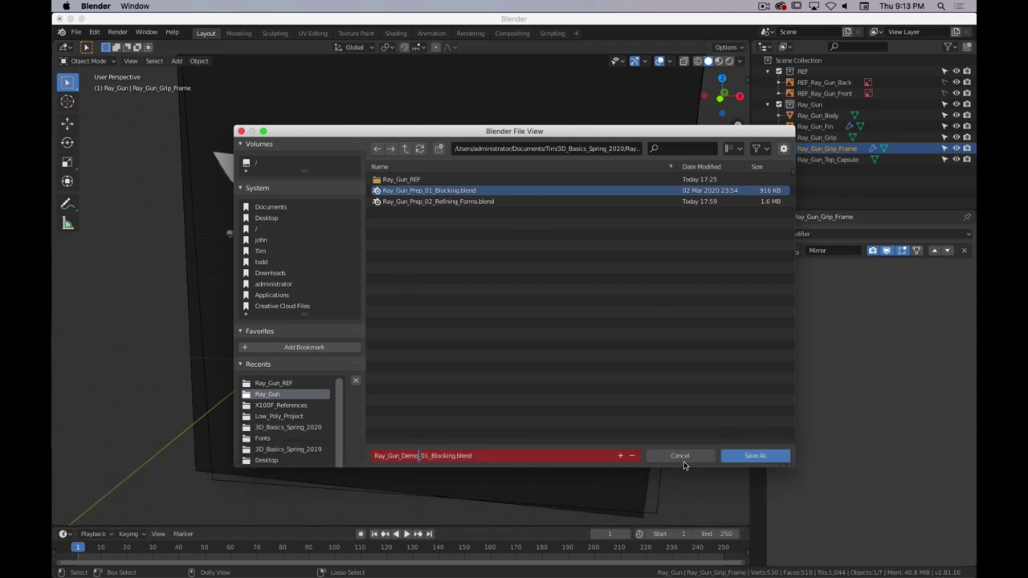
{"action": "left_click", "coordinate": [754, 457]}
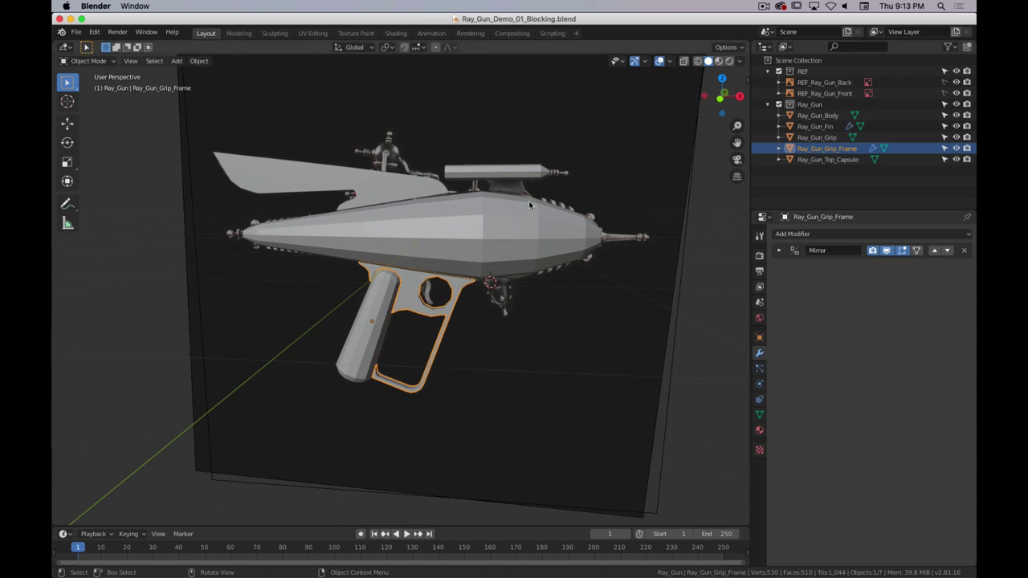
- Examine the blocked-out ray gun and its grip frame in front orthographic view
{"action": "scroll", "coordinate": [528, 210], "scroll_direction": "up", "scroll_amount": 5}
{"action": "scroll", "coordinate": [528, 188], "scroll_direction": "down", "scroll_amount": 3}
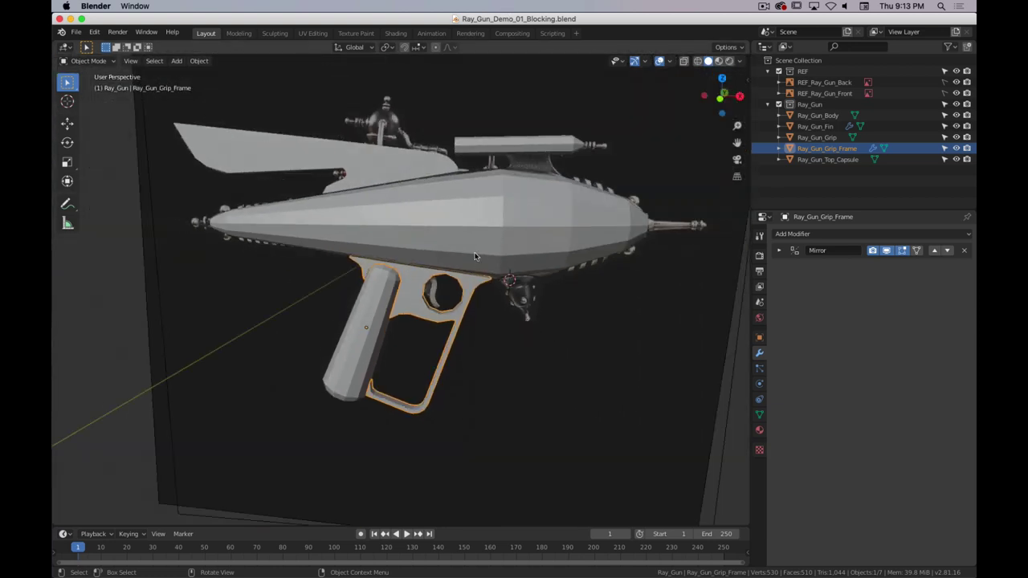
{"action": "key", "text": "1"}
{"action": "scroll", "coordinate": [437, 224], "scroll_direction": "up", "scroll_amount": 3}
{"action": "scroll", "coordinate": [489, 196], "scroll_direction": "down", "scroll_amount": 3, "text": "shift"}
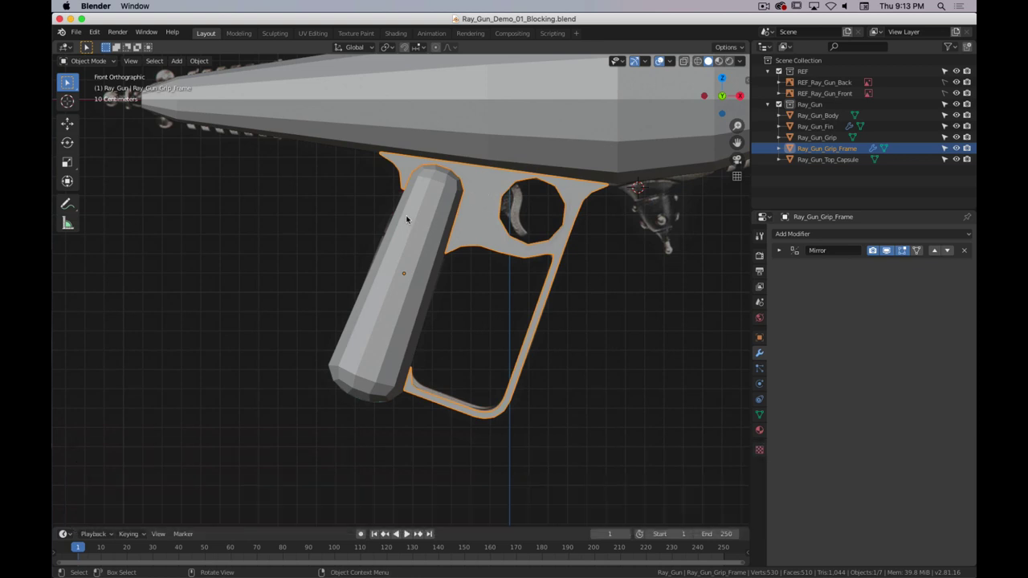
{"action": "scroll", "coordinate": [498, 149], "scroll_direction": "up", "scroll_amount": 2}
{"action": "scroll", "coordinate": [326, 297], "scroll_direction": "down", "scroll_amount": 3}
{"action": "scroll", "coordinate": [342, 292], "scroll_direction": "up", "scroll_amount": 3, "text": "shift"}
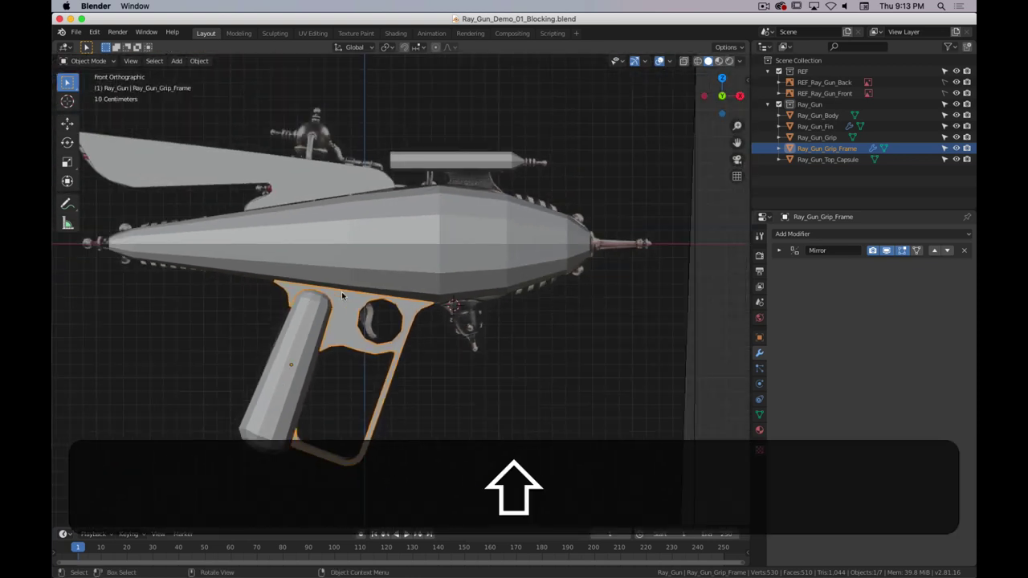
{"action": "scroll", "coordinate": [421, 243], "scroll_direction": "down", "scroll_amount": 2}
{"action": "scroll", "coordinate": [438, 250], "scroll_direction": "up", "scroll_amount": 3}
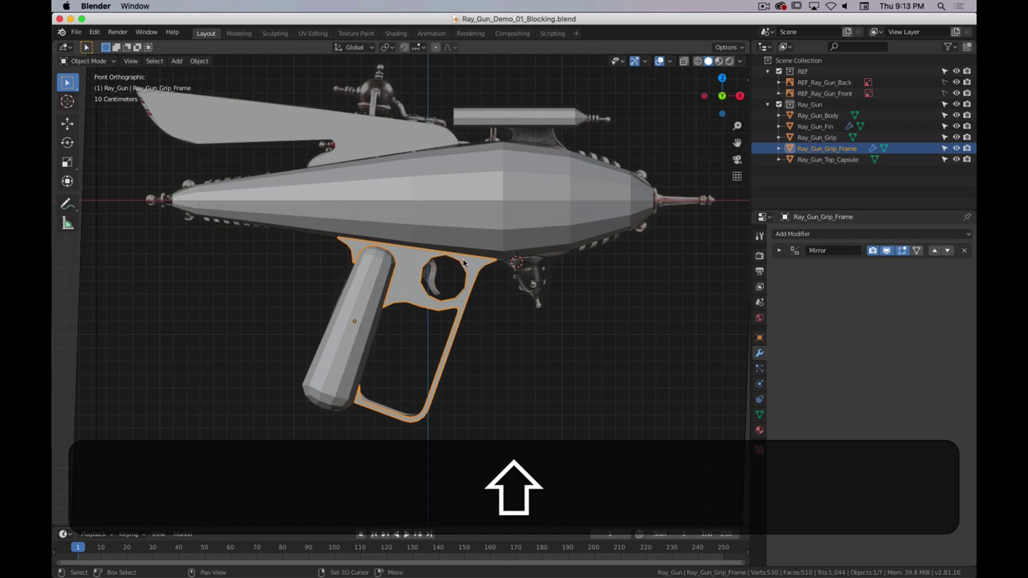
{"action": "scroll", "coordinate": [458, 257], "scroll_direction": "up", "scroll_amount": 2, "text": "shift"}
{"action": "scroll", "coordinate": [480, 267], "scroll_direction": "down", "scroll_amount": 1}
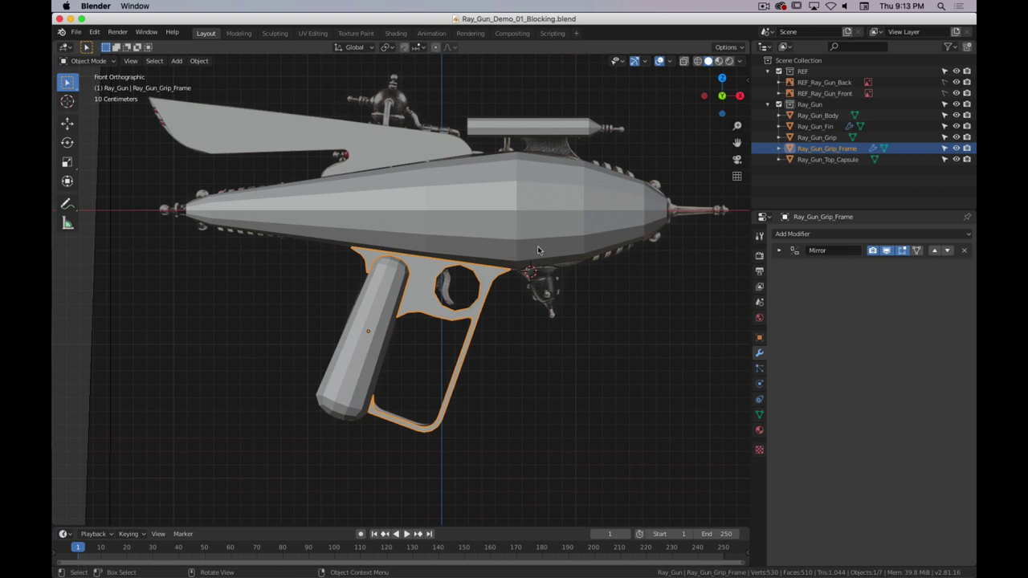
- Select the ray gun's body, enter Edit Mode and switch to wireframe shading to compare its mesh with the reference image
{"action": "left_click", "coordinate": [515, 190]}
{"action": "middle_click_drag", "start_coordinate": [505, 198], "coordinate": [496, 208], "text": "shift"}
{"action": "key", "text": "Tab"}
{"action": "key", "text": "z"}
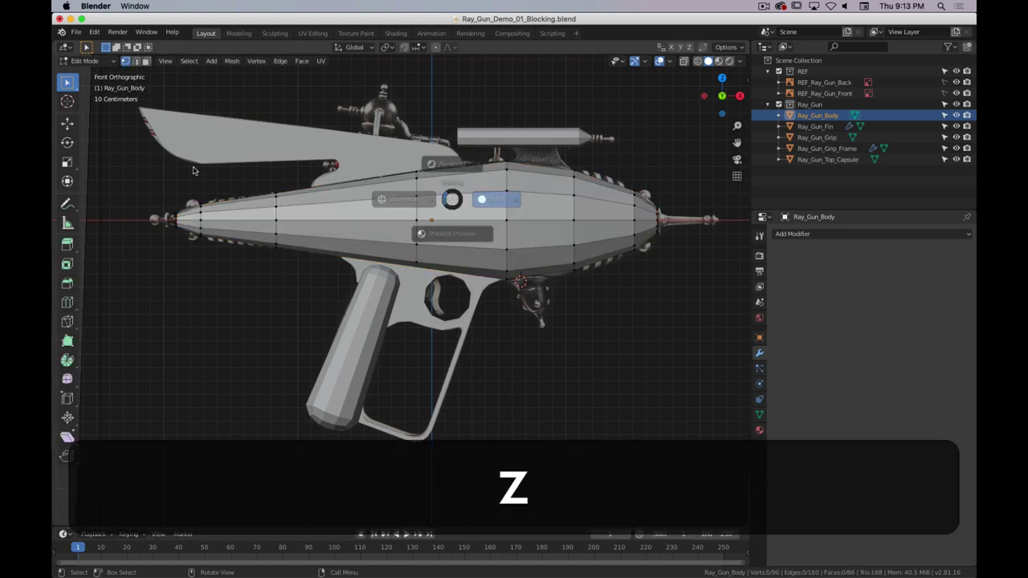
{"action": "key", "text": "shift+z"}
{"action": "mouse_move", "coordinate": [133, 227]}
{"action": "middle_mouse_down", "text": "shift"}
{"action": "mouse_move", "coordinate": [186, 225]}
{"action": "mouse_move", "coordinate": [202, 211]}
{"action": "mouse_move", "coordinate": [54, 215]}
{"action": "middle_mouse_up", "text": "shift"}
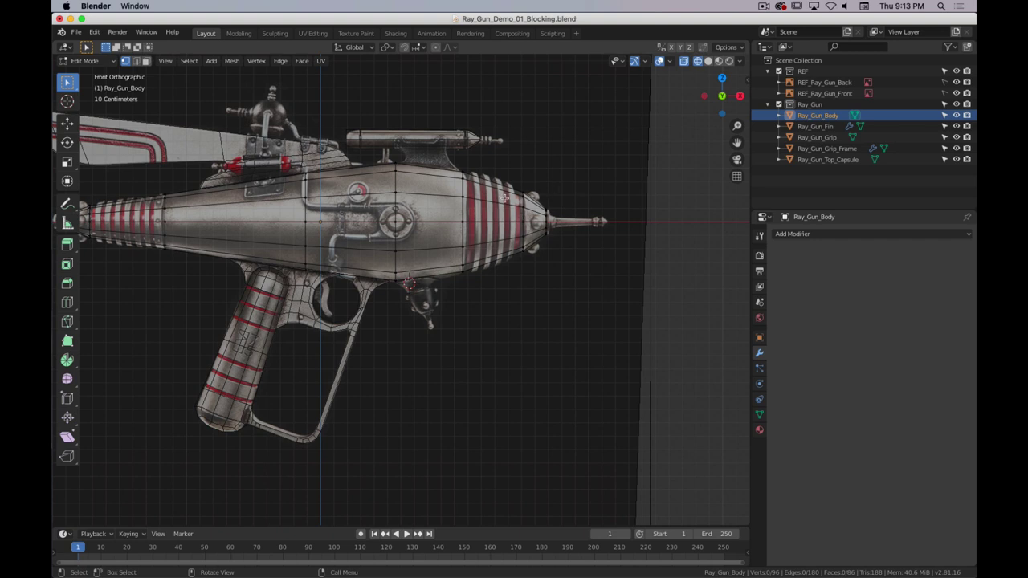
- Return to Object Mode, switch to solid shading and hide the REF collection of reference images
{"action": "key", "text": "Tab"}
{"action": "scroll", "coordinate": [448, 212], "scroll_direction": "down", "scroll_amount": 2}
{"action": "key", "text": "z"}
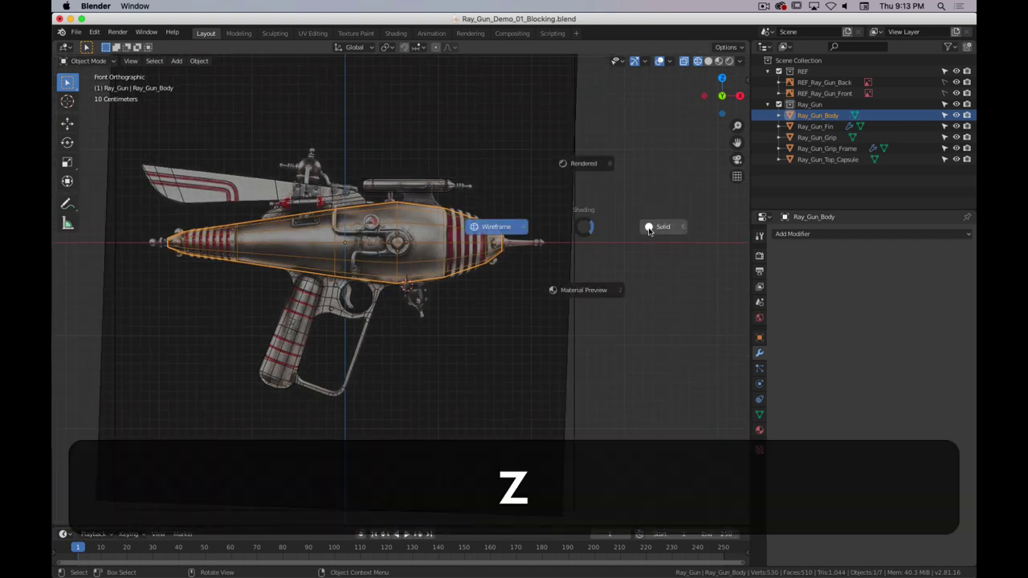
{"action": "left_click", "coordinate": [510, 233]}
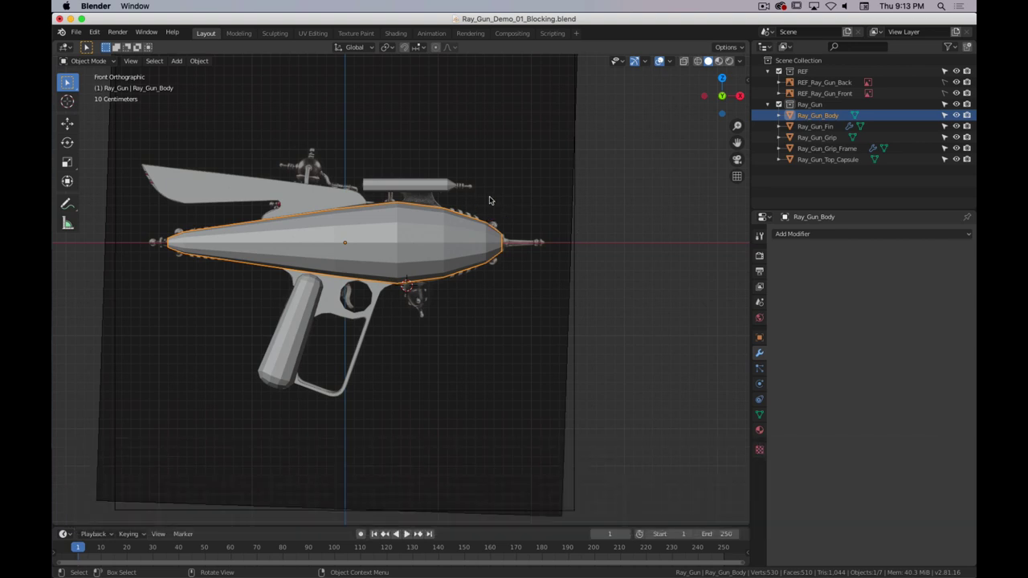
{"action": "middle_click_drag", "start_coordinate": [487, 200], "coordinate": [459, 294]}
{"action": "left_click", "coordinate": [778, 71]}
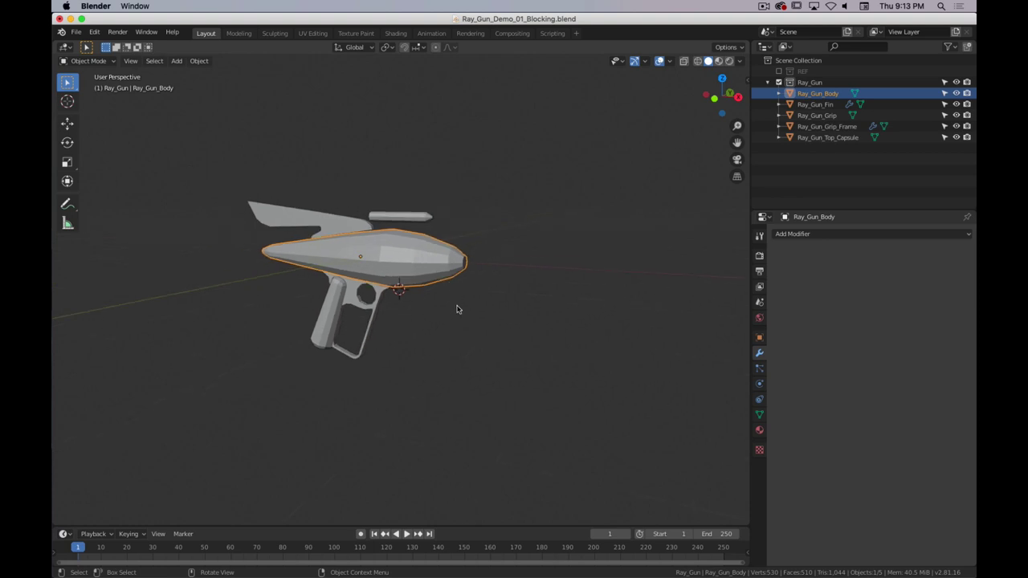
- Examine the blocked-out ray gun from several angles, picking out the fin and the body
{"action": "left_click", "coordinate": [422, 348]}
{"action": "middle_click_drag", "start_coordinate": [422, 349], "coordinate": [347, 219]}
{"action": "left_click", "coordinate": [249, 221]}
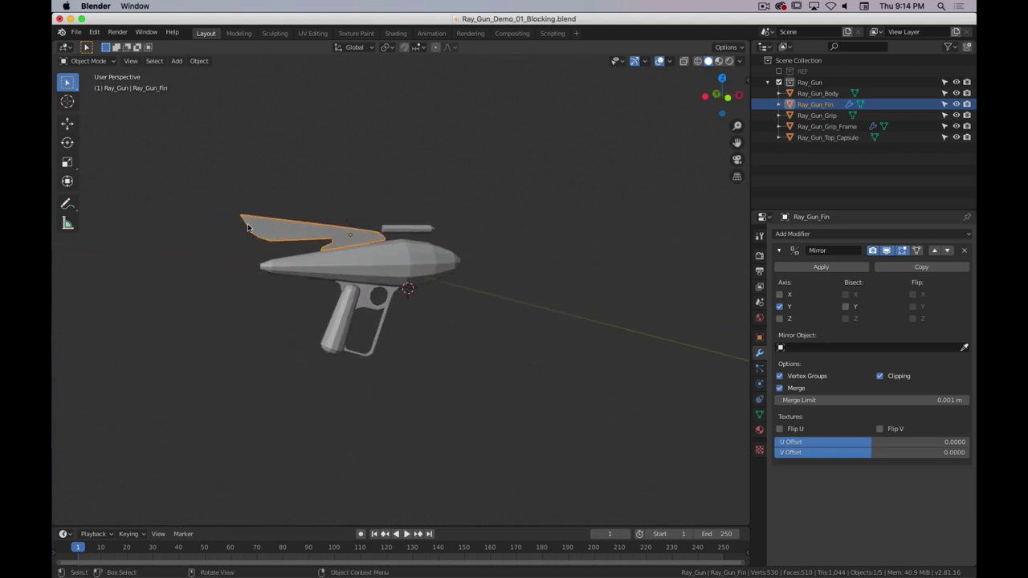
{"action": "middle_click_drag", "start_coordinate": [250, 200], "coordinate": [460, 239]}
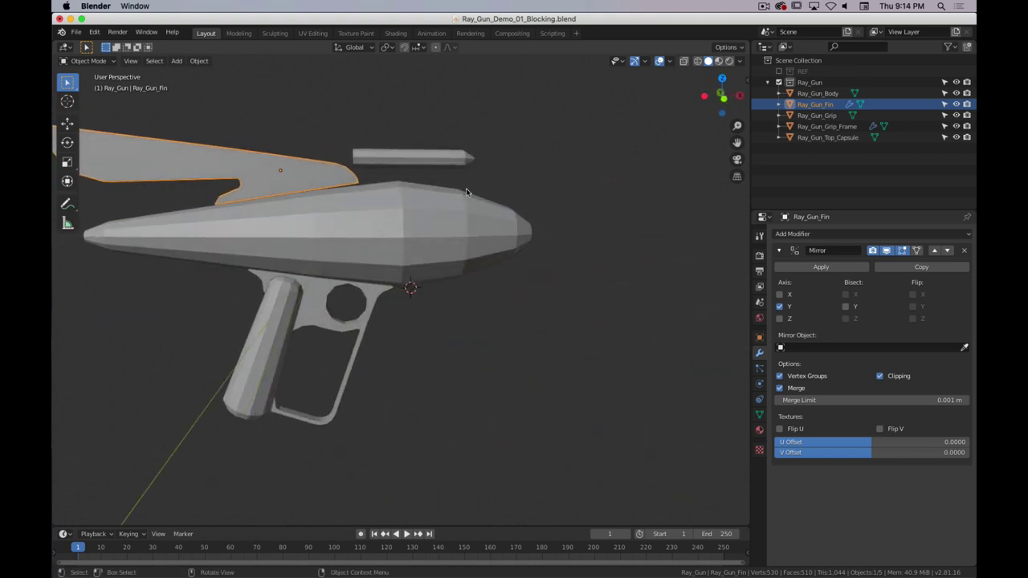
{"action": "scroll", "coordinate": [378, 210], "scroll_direction": "down", "scroll_amount": 2}
{"action": "left_click", "coordinate": [408, 241]}
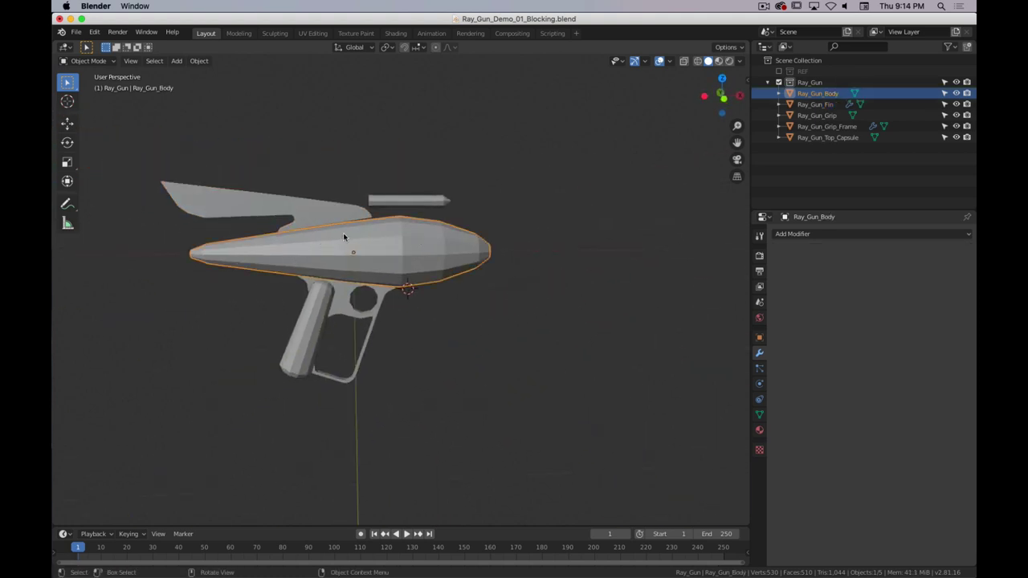
- Try enlarging the body's widest edge loop and the neighbouring edge loops on either side of it
{"action": "middle_click_drag", "start_coordinate": [478, 271], "coordinate": [558, 221]}
{"action": "key", "text": "Tab"}
{"action": "left_click", "coordinate": [505, 198], "text": "alt"}
{"action": "key", "text": "s"}
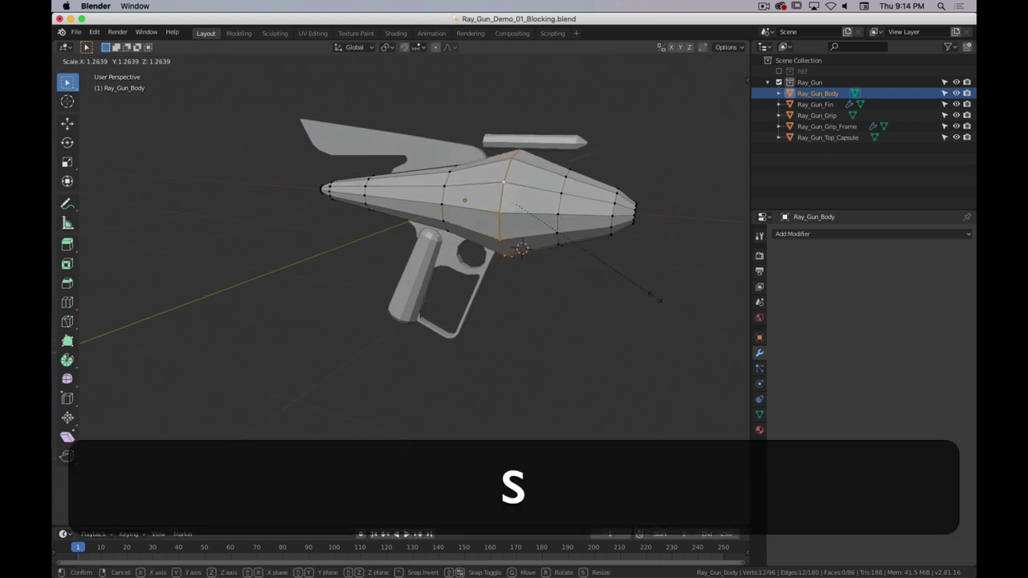
{"action": "left_click", "coordinate": [572, 215]}
{"action": "left_click", "coordinate": [567, 211], "text": "alt"}
{"action": "key", "text": "s"}
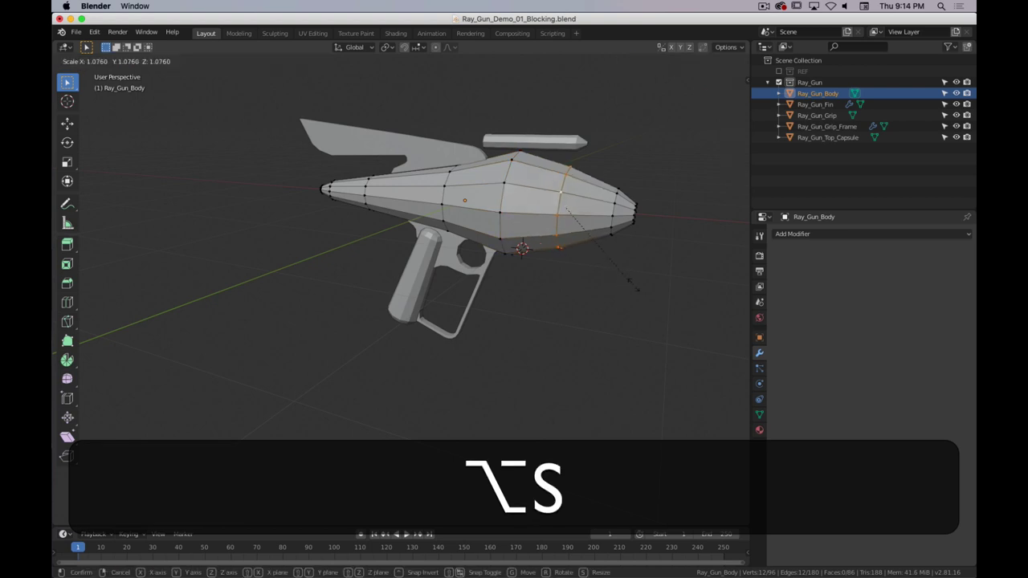
{"action": "left_click", "coordinate": [548, 255]}
{"action": "left_click", "coordinate": [444, 195], "text": "alt"}
{"action": "key", "text": "s"}
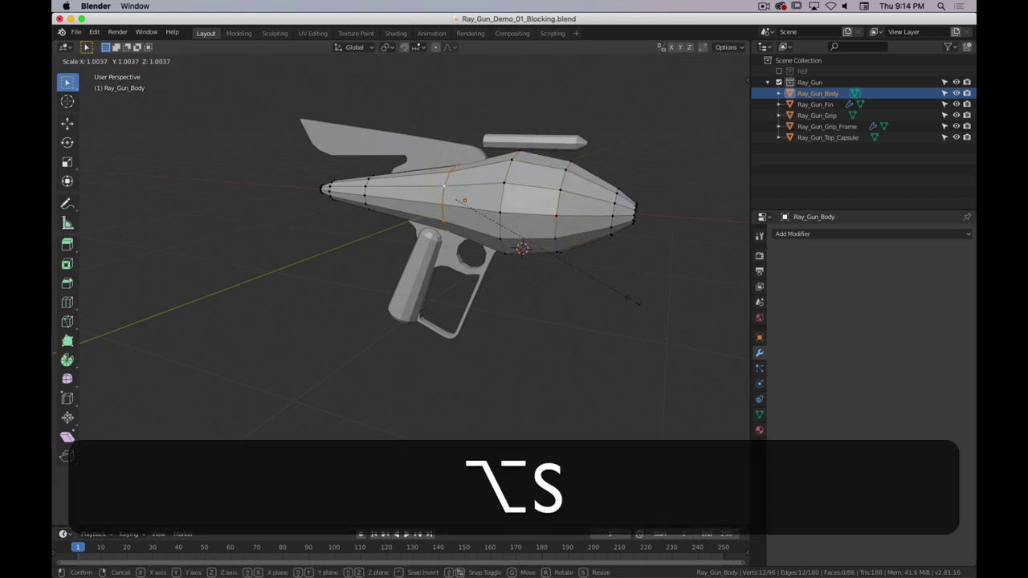
{"action": "left_click", "coordinate": [616, 310]}
{"action": "middle_click_drag", "start_coordinate": [616, 310], "coordinate": [572, 303]}
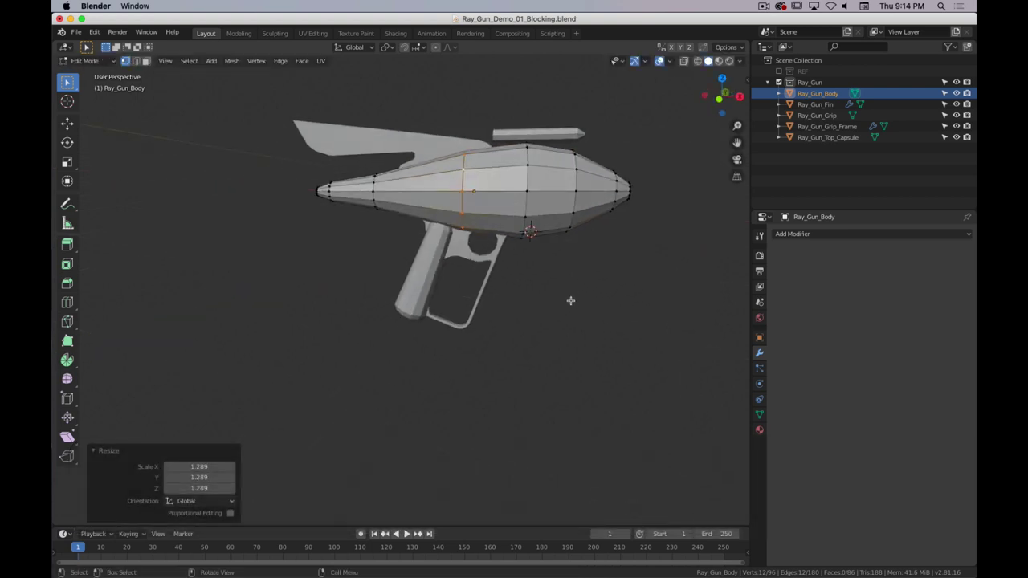
- Undo the edge loop scaling on the body and return to Object Mode
{"action": "key", "text": "ctrl+z"}
{"action": "key", "text": "ctrl+z"}
{"action": "key", "text": "ctrl+z"}
{"action": "middle_click_drag", "start_coordinate": [570, 297], "coordinate": [545, 311]}
{"action": "key", "text": "Tab"}
{"action": "scroll", "coordinate": [544, 311], "scroll_direction": "up", "scroll_amount": 3}
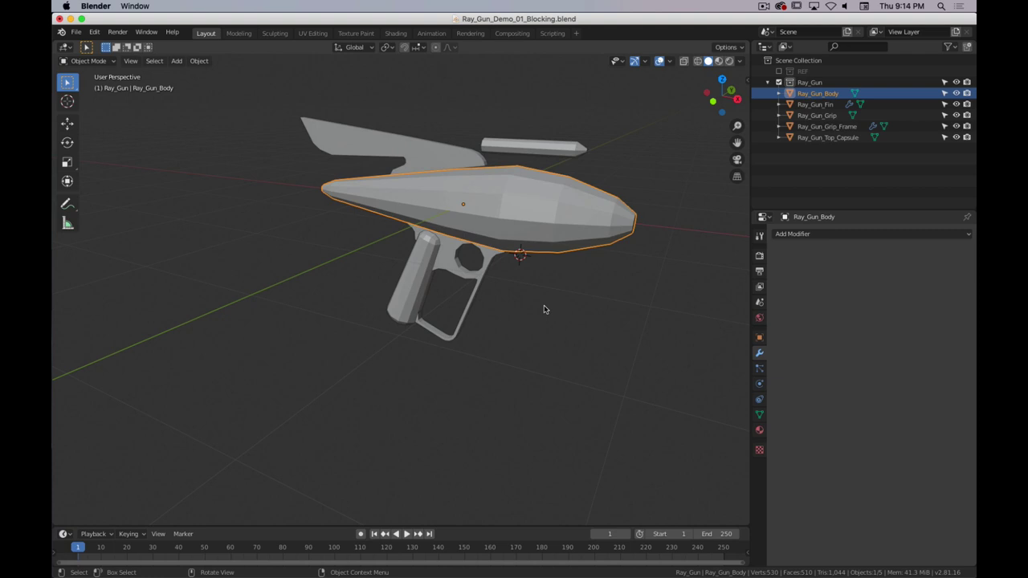
- Enter Edit Mode on the body in front view with wireframe shading and show the REF collection again
{"action": "key", "text": "Tab"}
{"action": "key", "text": "1"}
{"action": "scroll", "coordinate": [583, 214], "scroll_direction": "up", "scroll_amount": 3}
{"action": "middle_click_drag", "start_coordinate": [583, 214], "coordinate": [498, 322], "text": "shift"}
{"action": "key", "text": "shift+z"}
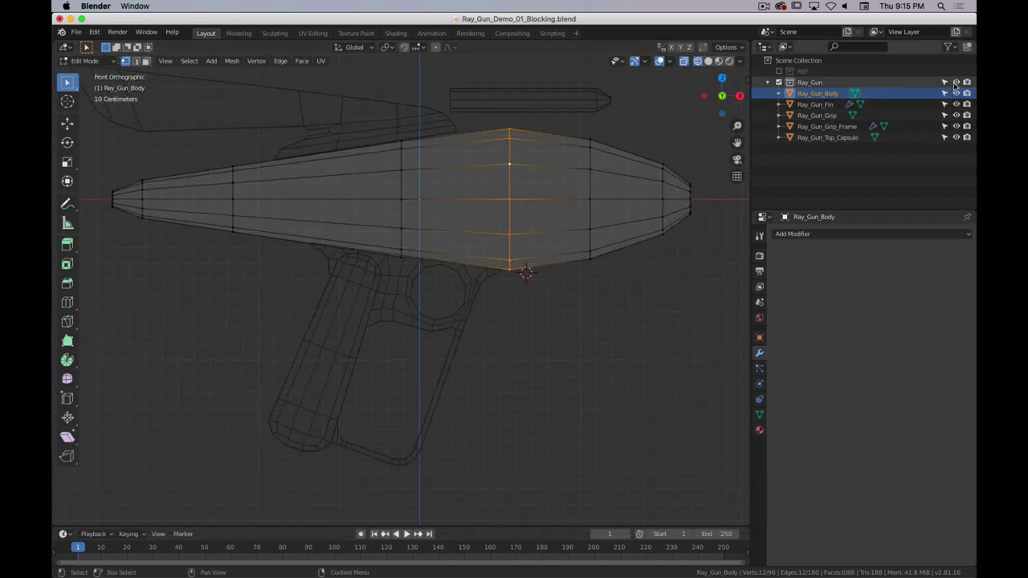
{"action": "left_click", "coordinate": [778, 71]}
- Add one edge loop around the body at the last red band before the nose cone, with a slide factor of about -0.827
{"action": "scroll", "coordinate": [565, 189], "scroll_direction": "up", "scroll_amount": 3}
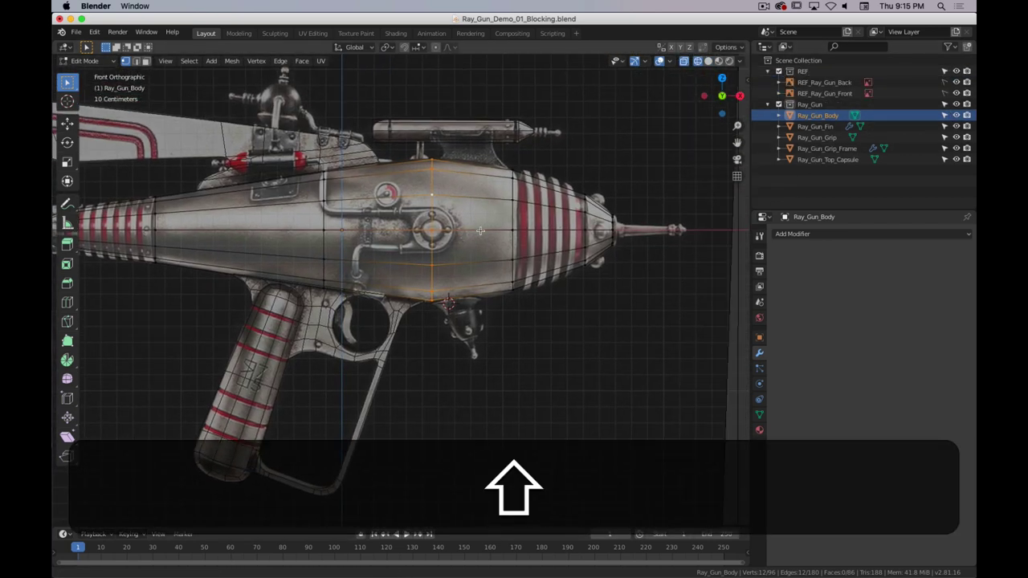
{"action": "middle_click_drag", "start_coordinate": [538, 232], "coordinate": [406, 248], "text": "shift"}
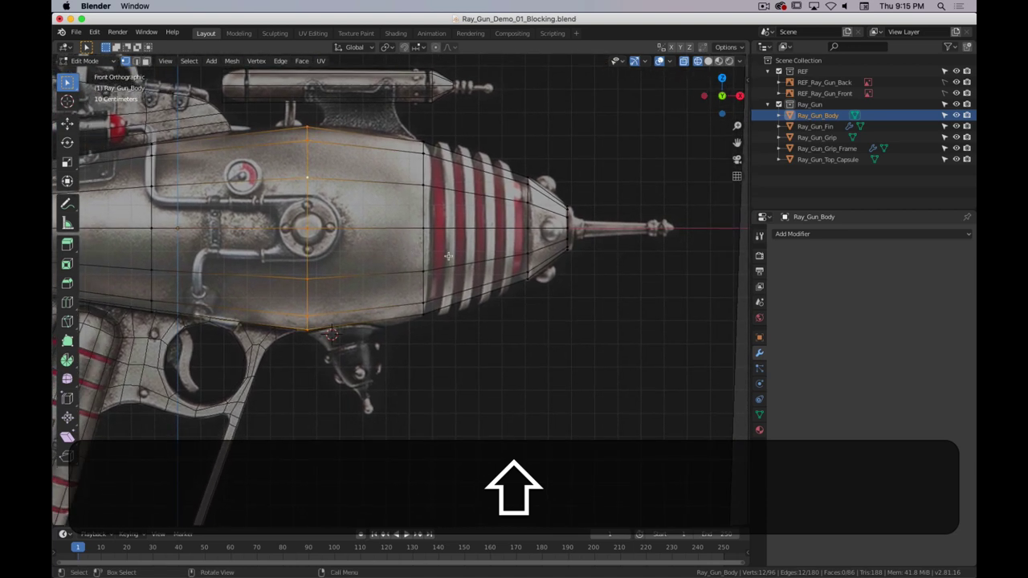
{"action": "scroll", "coordinate": [511, 236], "scroll_direction": "up", "scroll_amount": 2}
{"action": "middle_click_drag", "start_coordinate": [546, 193], "coordinate": [355, 254], "text": "shift"}
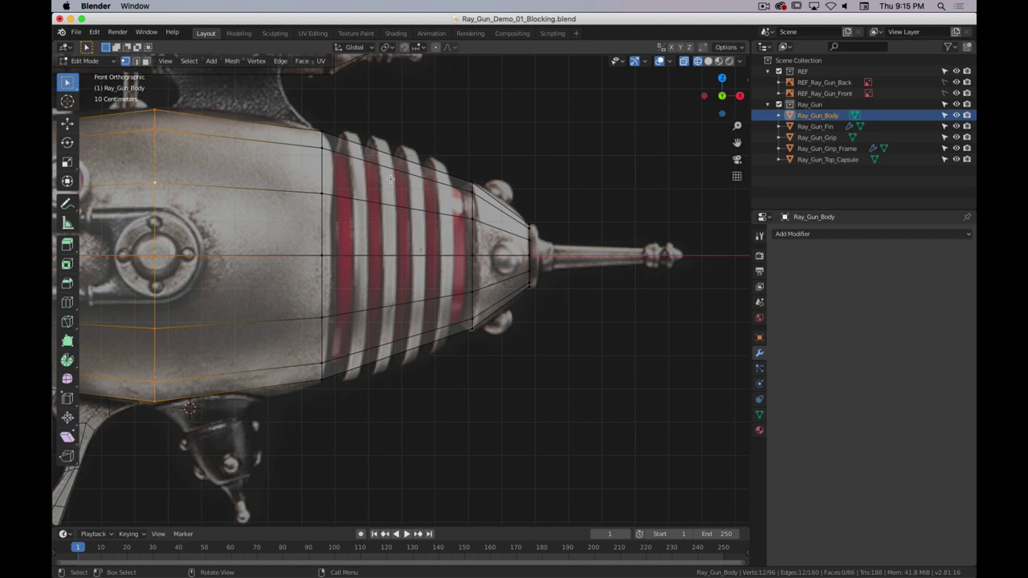
{"action": "scroll", "coordinate": [464, 183], "scroll_direction": "up", "scroll_amount": 3}
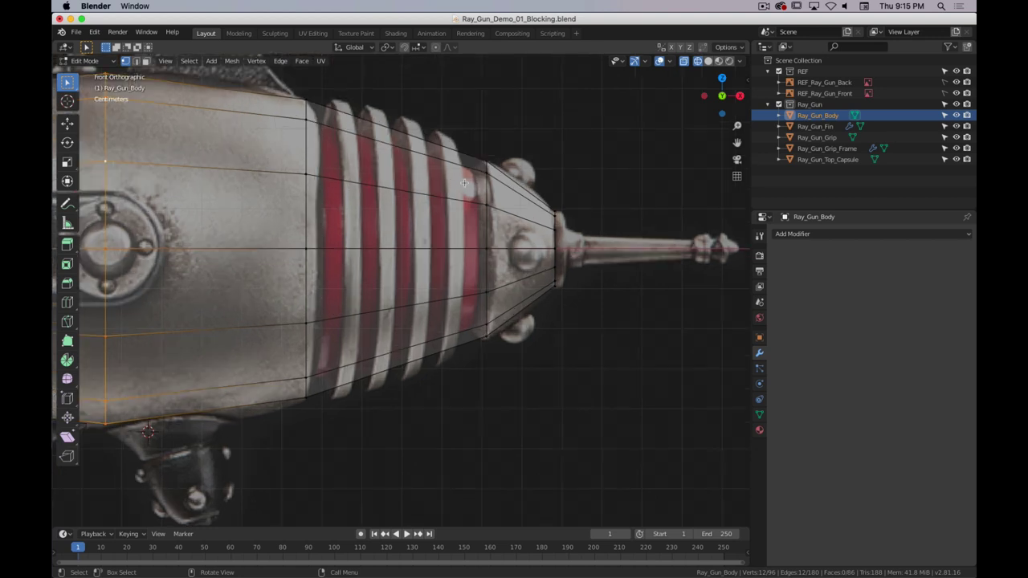
{"action": "scroll", "coordinate": [464, 183], "scroll_direction": "up", "scroll_amount": 5, "text": "shift"}
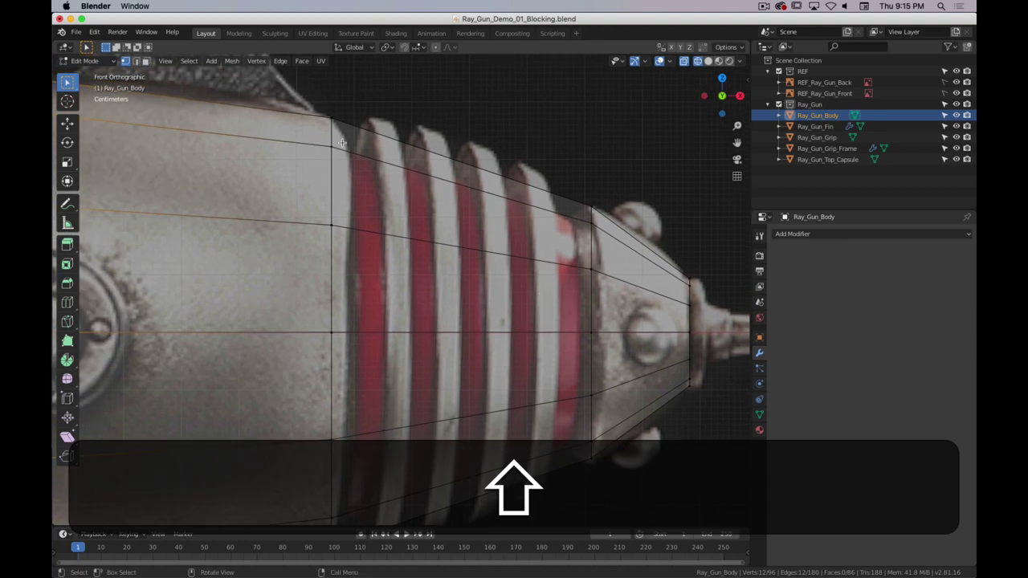
{"action": "scroll", "coordinate": [579, 220], "scroll_direction": "down", "scroll_amount": 3, "text": "shift"}
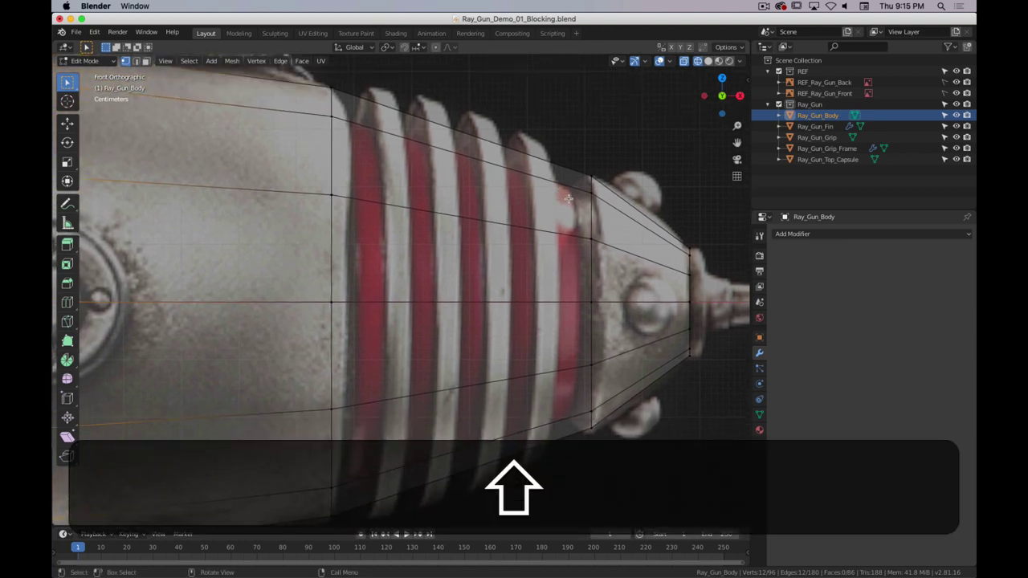
{"action": "key", "text": "ctrl+r"}
{"action": "left_click", "coordinate": [462, 149]}
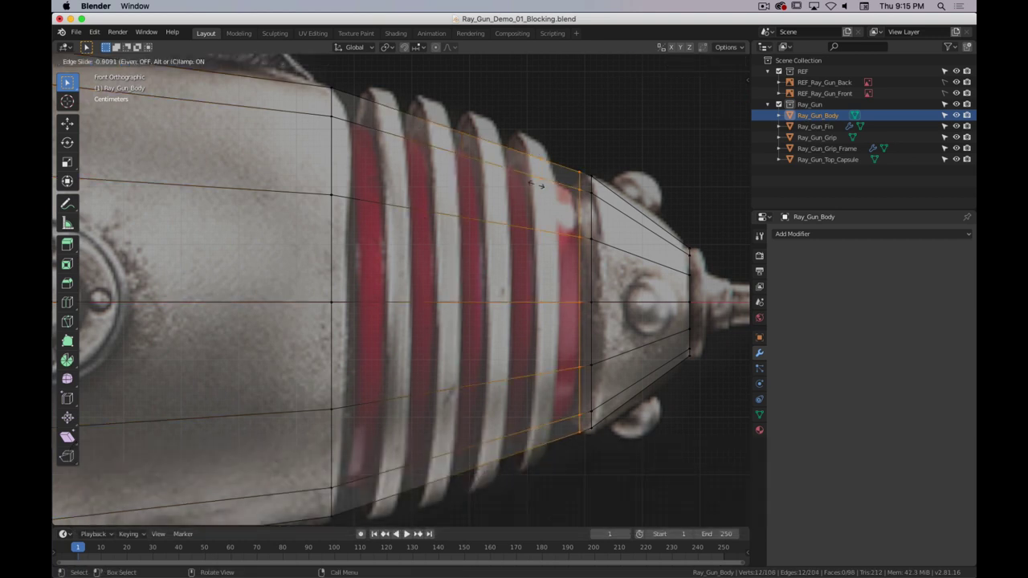
{"action": "left_click", "coordinate": [526, 185]}
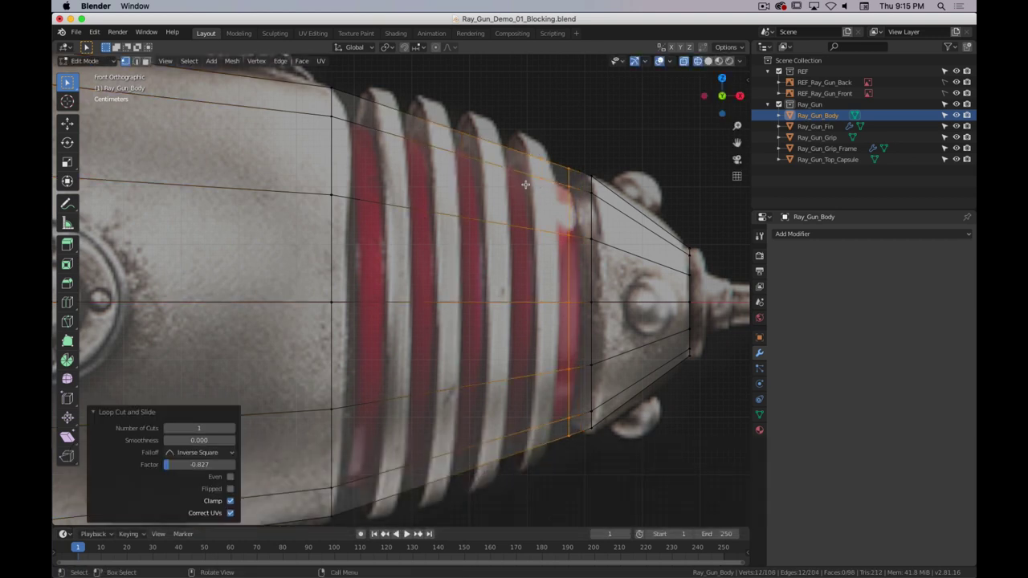
- Scale the new edge loop down to about 0.833 to match the recess behind the nose cone
{"action": "key", "text": "s"}
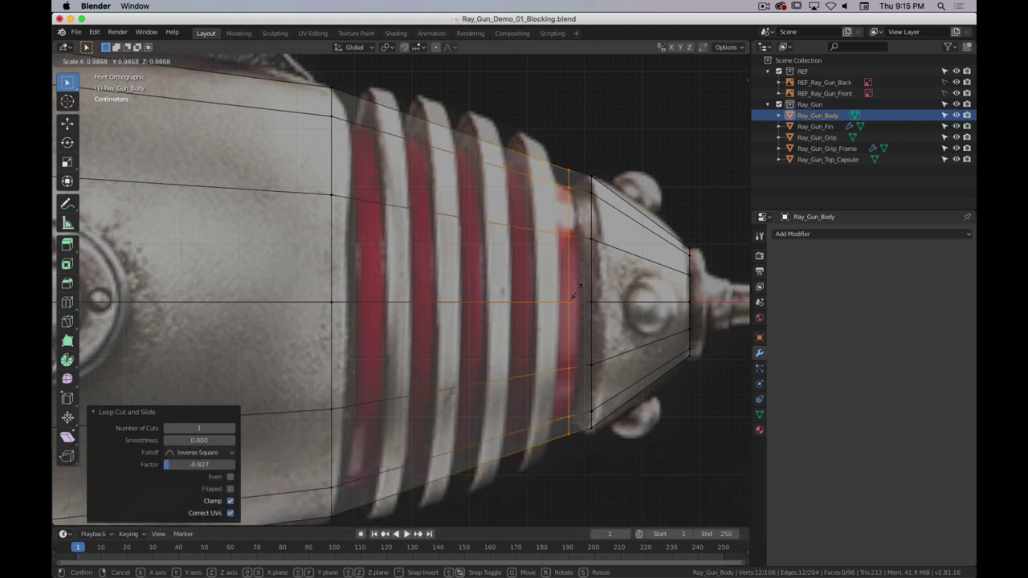
{"action": "right_click", "coordinate": [595, 290]}
{"action": "key", "text": "s"}
{"action": "left_click", "coordinate": [567, 187]}
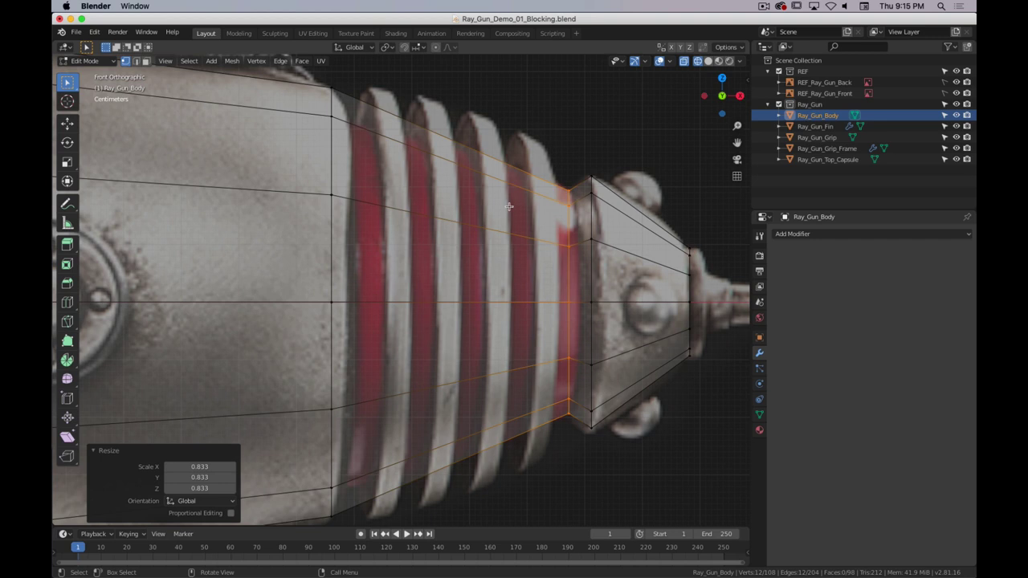
{"action": "key", "text": "ctrl"}
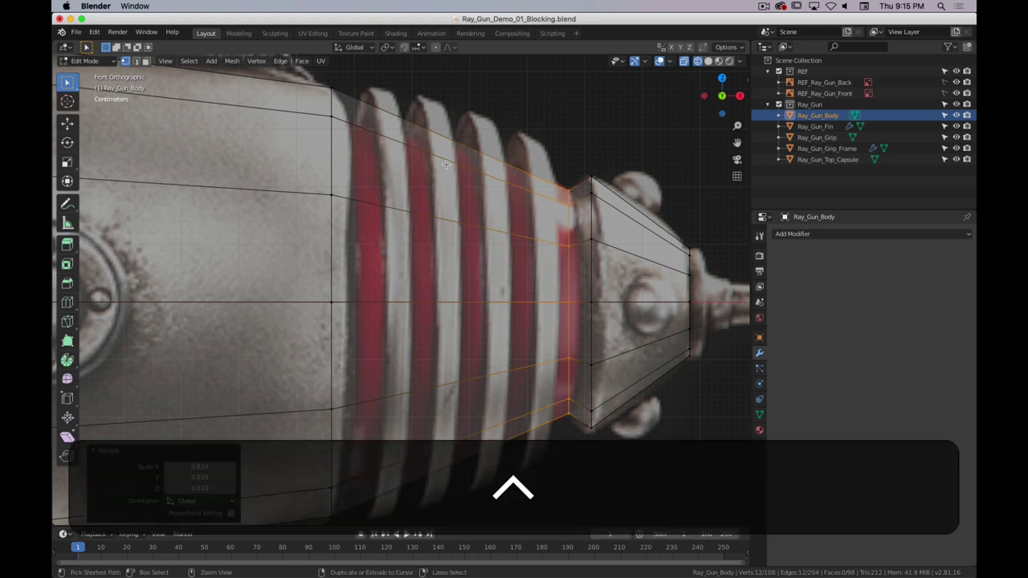
{"action": "key", "text": "ctrl+r"}
{"action": "key", "text": "Escape"}
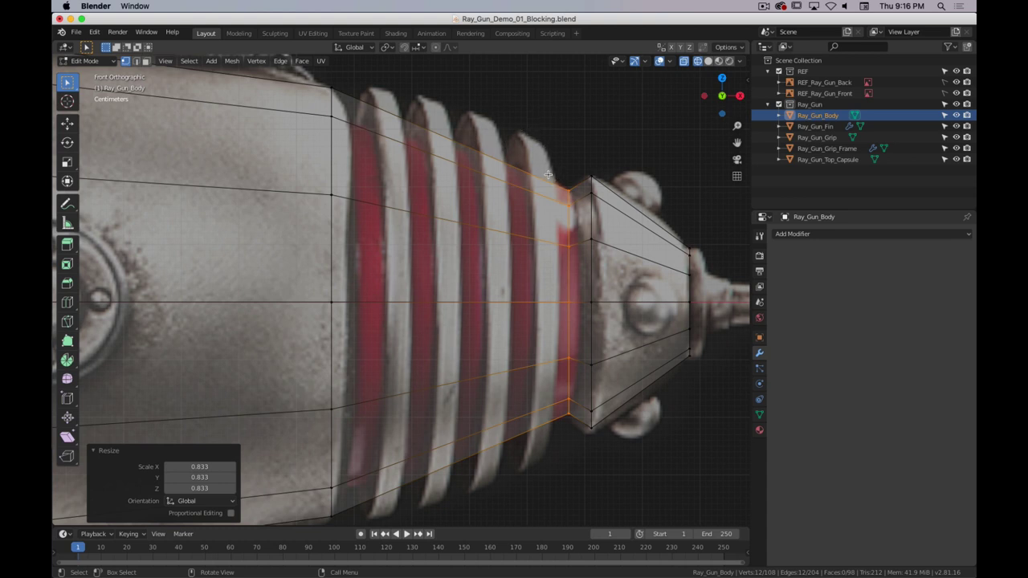
- Add eight evenly spaced, unslid loop cuts across the body's red-and-white ribbed section
{"action": "key", "text": "ctrl+r"}
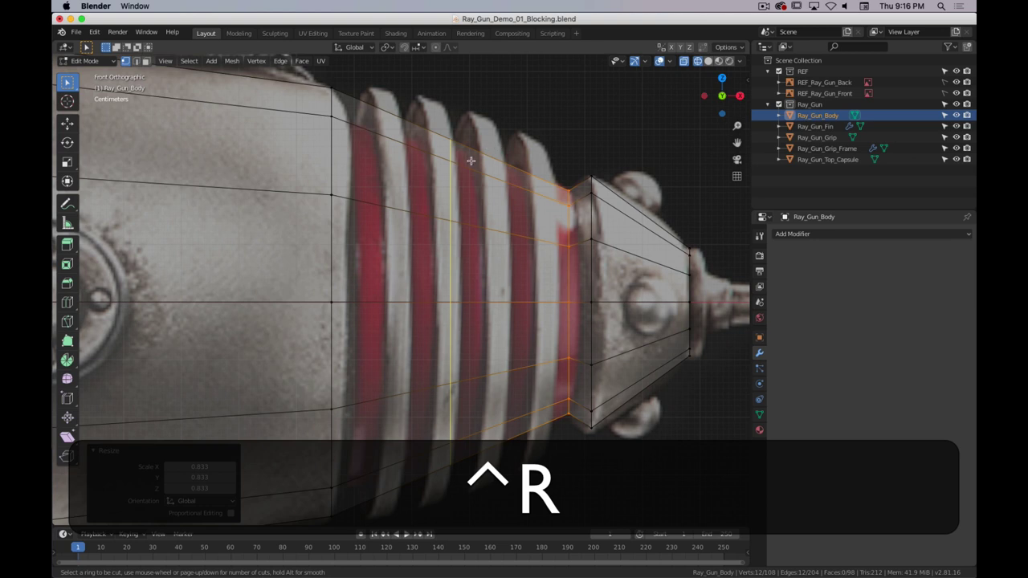
{"action": "scroll", "coordinate": [470, 163], "scroll_direction": "up", "scroll_amount": 5}
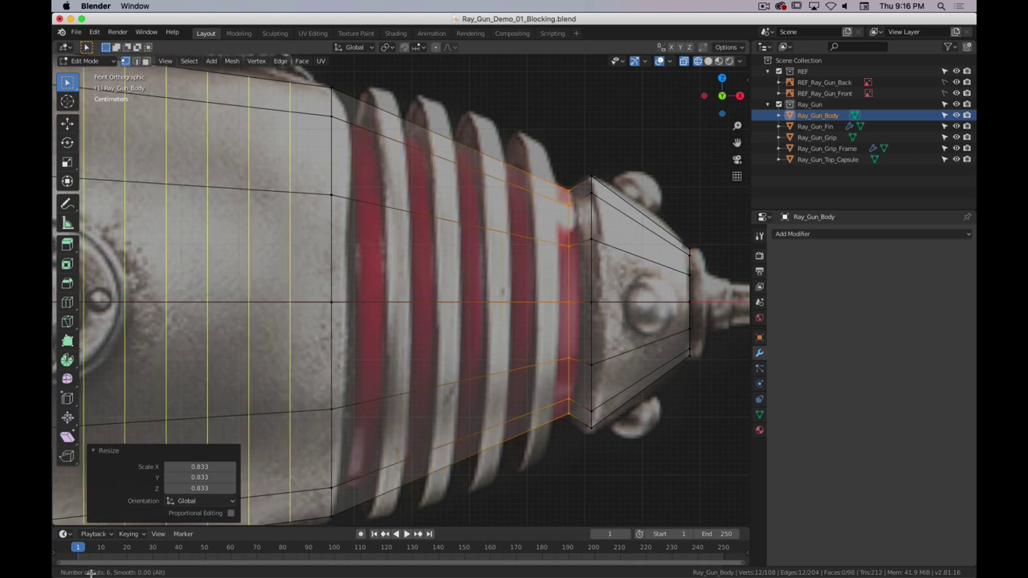
{"action": "scroll", "coordinate": [122, 569], "scroll_direction": "up", "scroll_amount": 2}
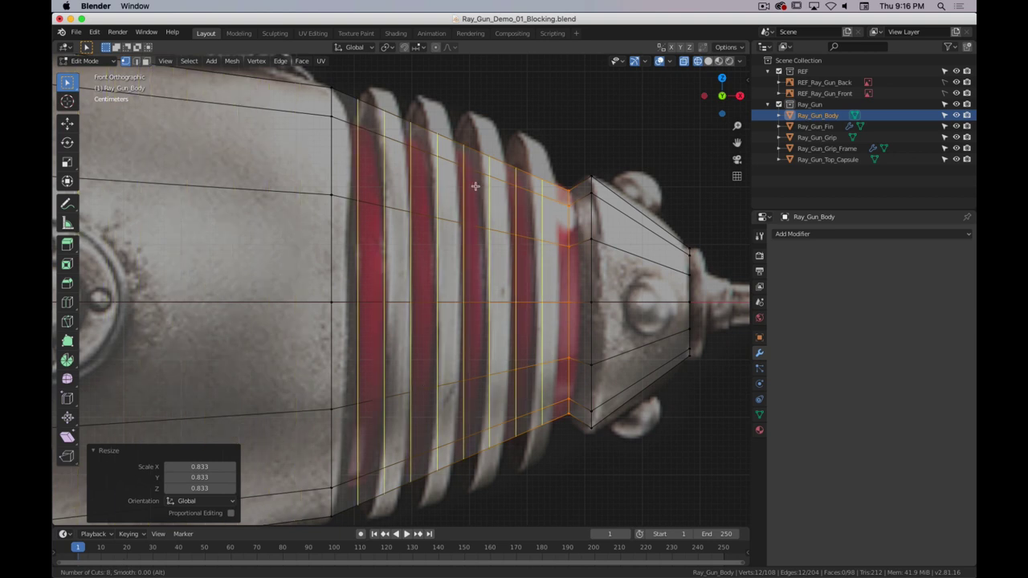
{"action": "scroll", "coordinate": [474, 186], "scroll_direction": "down", "scroll_amount": 1}
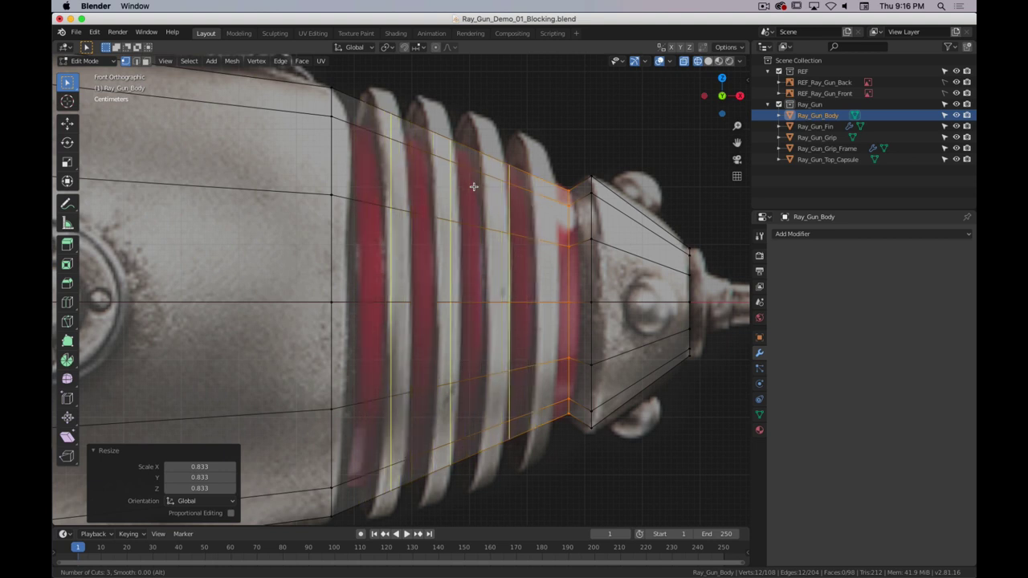
{"action": "scroll", "coordinate": [474, 187], "scroll_direction": "up", "scroll_amount": 1}
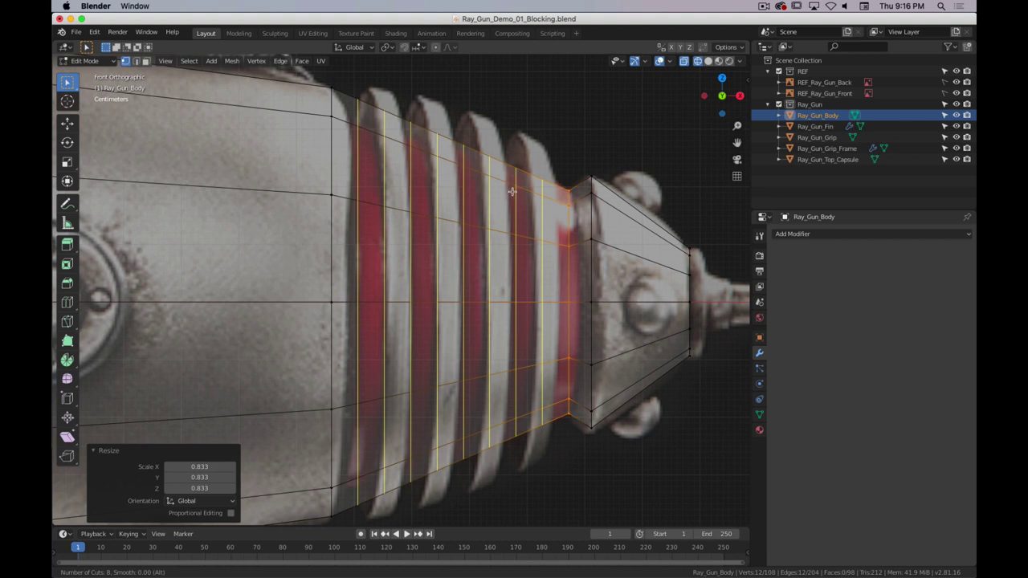
{"action": "scroll", "coordinate": [512, 191], "scroll_direction": "up", "scroll_amount": 1}
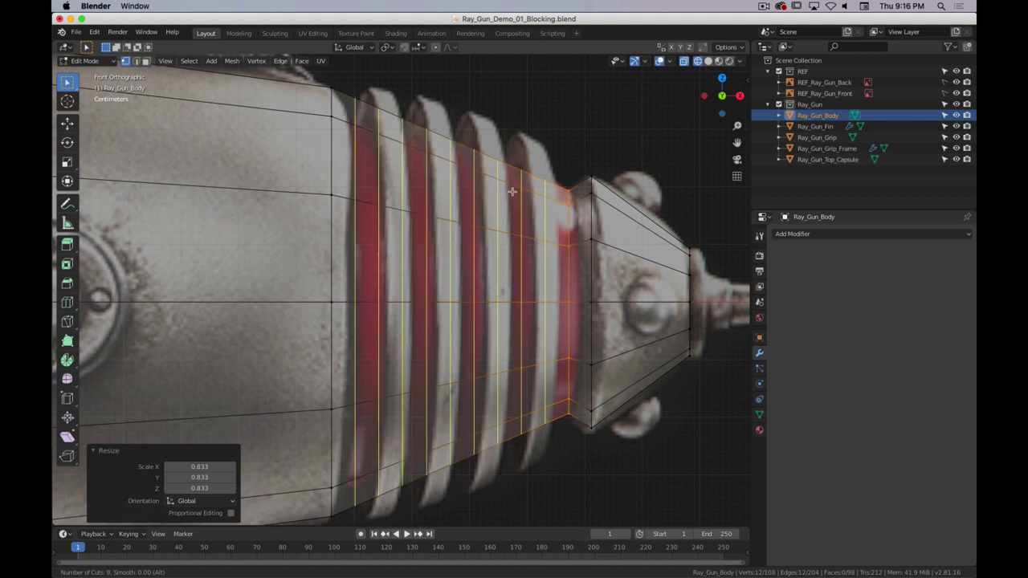
{"action": "scroll", "coordinate": [512, 191], "scroll_direction": "down", "scroll_amount": 1}
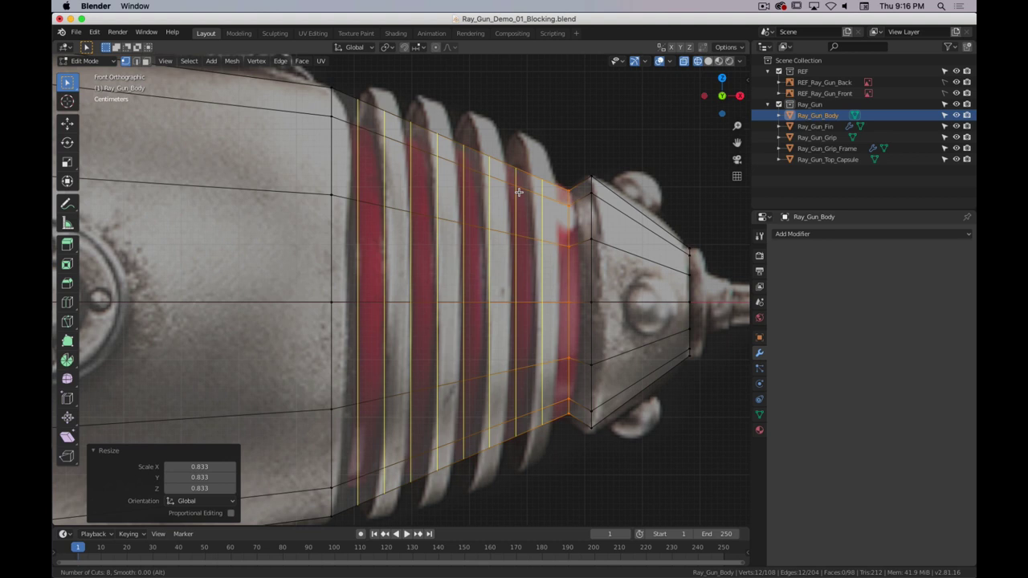
{"action": "left_click", "coordinate": [519, 191]}
{"action": "right_click", "coordinate": [519, 191]}
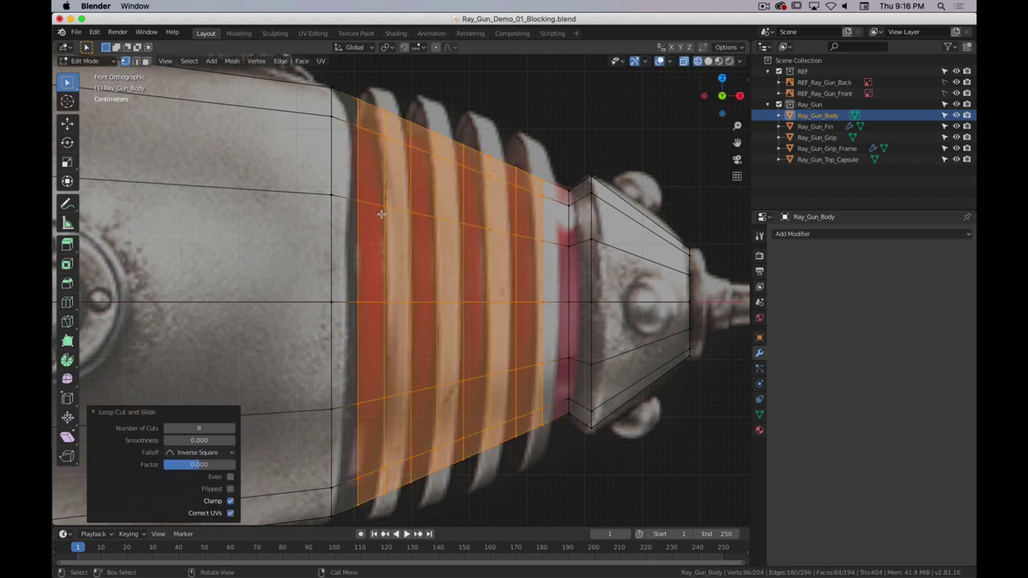
- Select the four alternating face loops around the ribbed section, starting with the one at the rear red band, in face select mode
{"action": "key", "text": "3"}
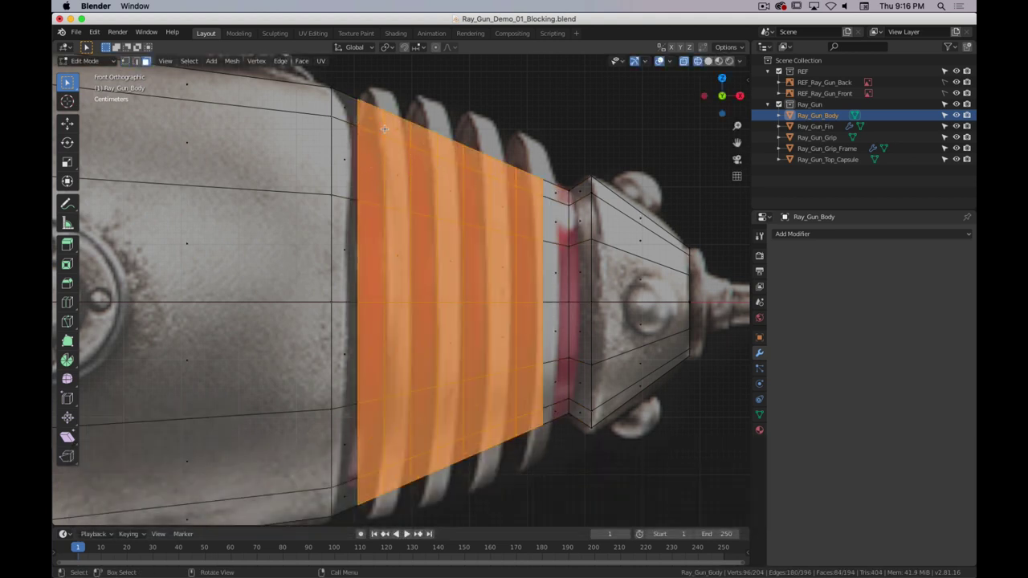
{"action": "left_click", "coordinate": [374, 127], "text": "alt"}
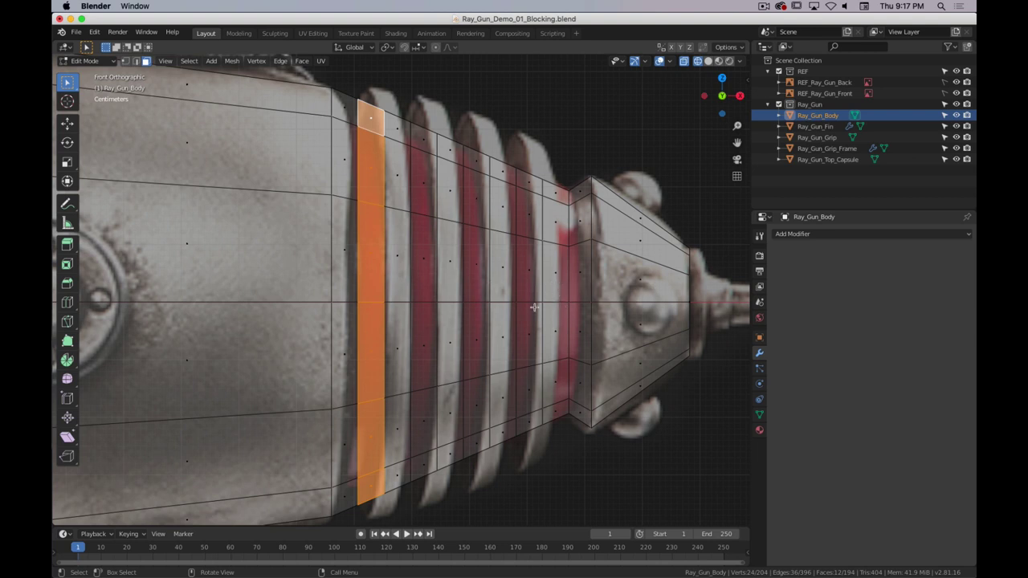
{"action": "left_click", "coordinate": [425, 146], "text": "alt+shift"}
{"action": "left_click", "coordinate": [482, 167], "text": "alt+shift"}
{"action": "left_click", "coordinate": [535, 190], "text": "alt+shift"}
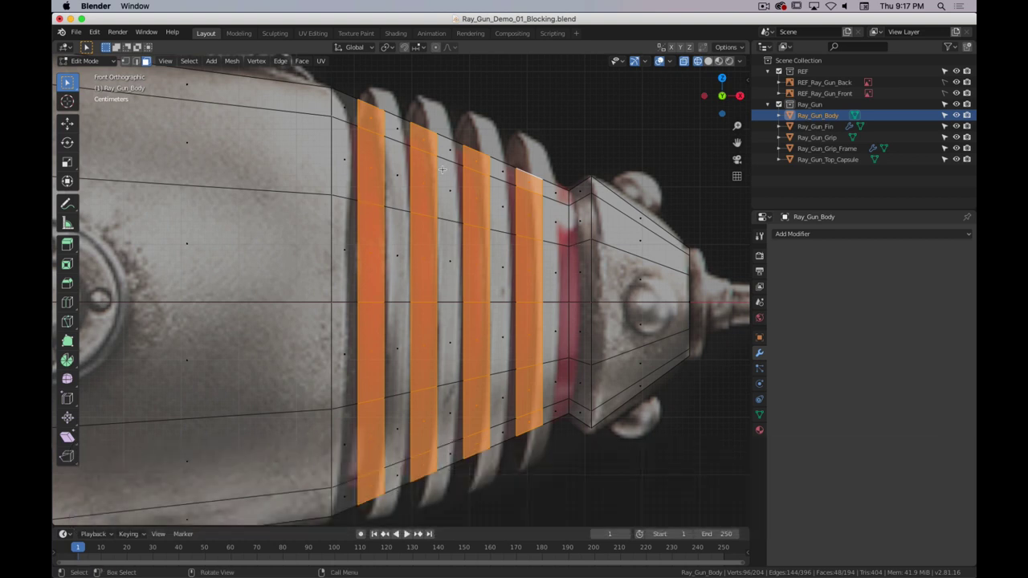
{"action": "key", "text": "alt"}
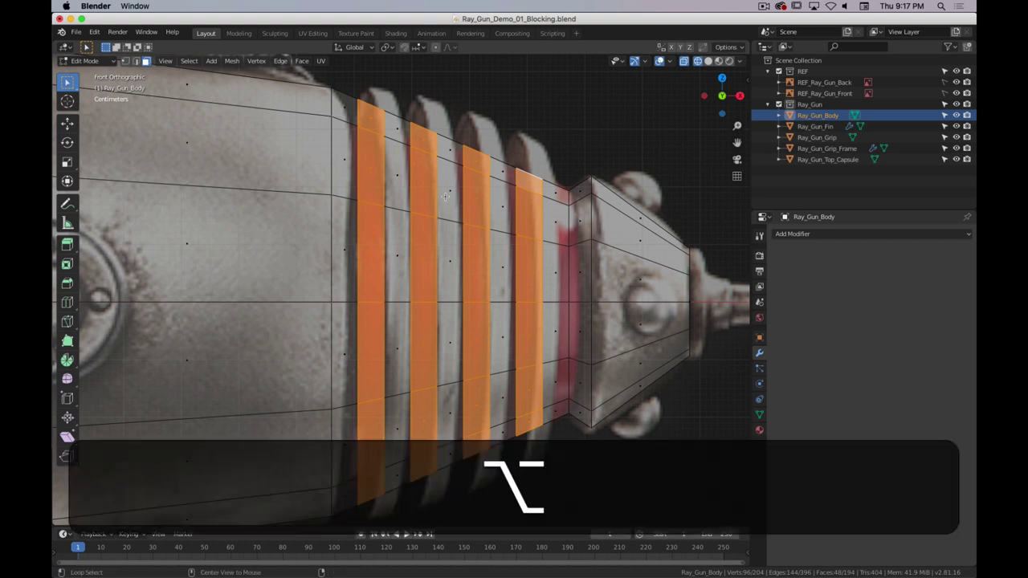
{"action": "left_click", "coordinate": [370, 128], "text": "alt"}
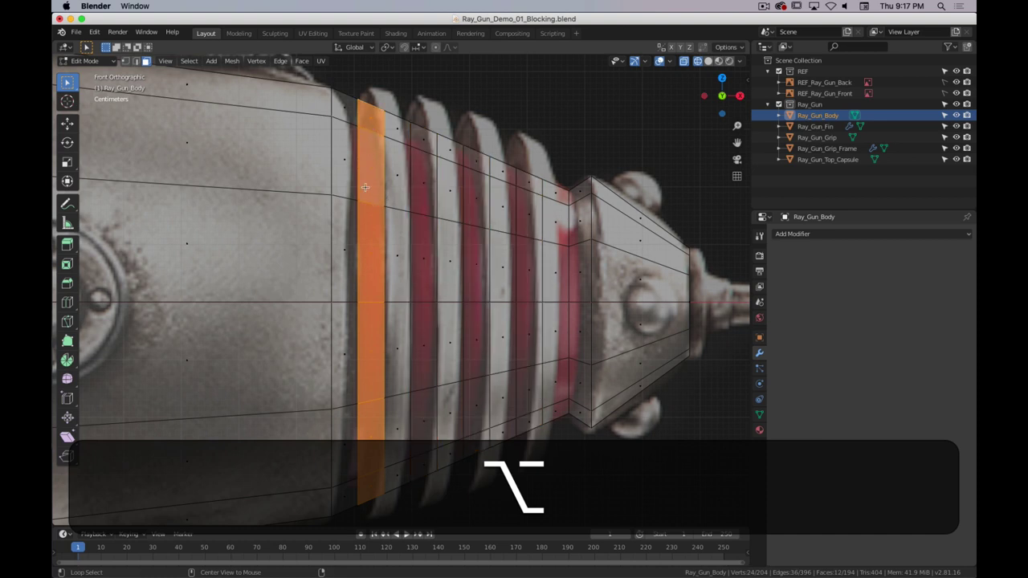
{"action": "left_click", "coordinate": [424, 216], "text": "alt"}
{"action": "left_click", "coordinate": [372, 208], "text": "alt"}
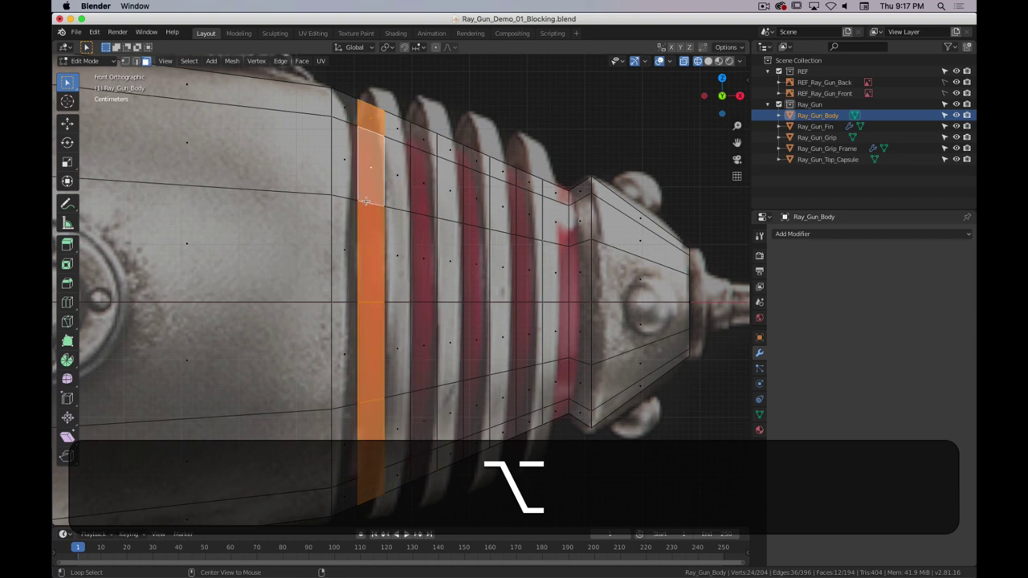
{"action": "left_click", "coordinate": [440, 220], "text": "alt+shift"}
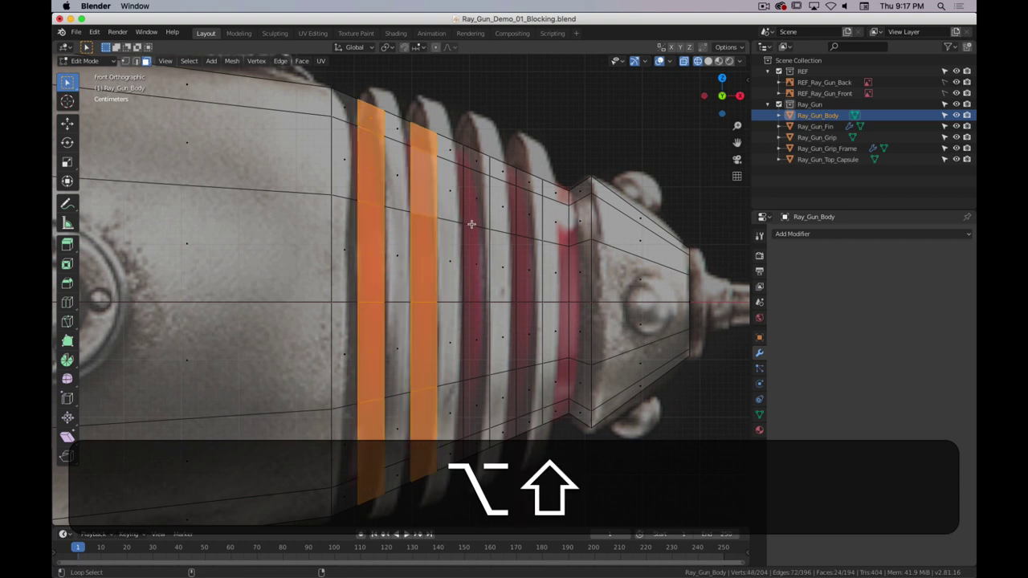
{"action": "left_click", "coordinate": [470, 224], "text": "alt+shift"}
{"action": "left_click", "coordinate": [517, 235], "text": "alt+shift"}
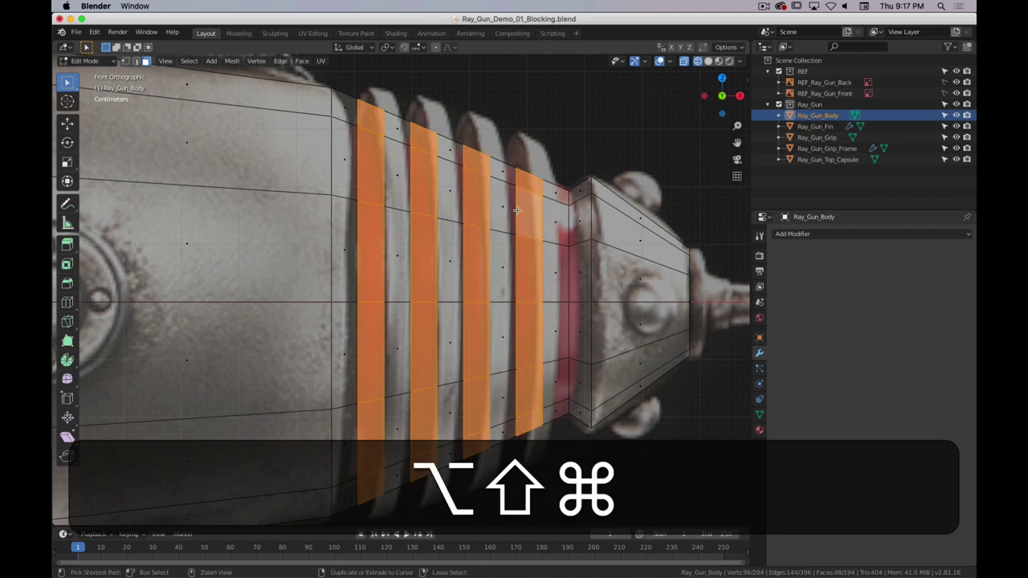
- Extrude the four selected face loops in place and scale them to about 1.278 in Y and Z only, excluding X
{"action": "key", "text": "super+period"}
{"action": "key", "text": "e"}
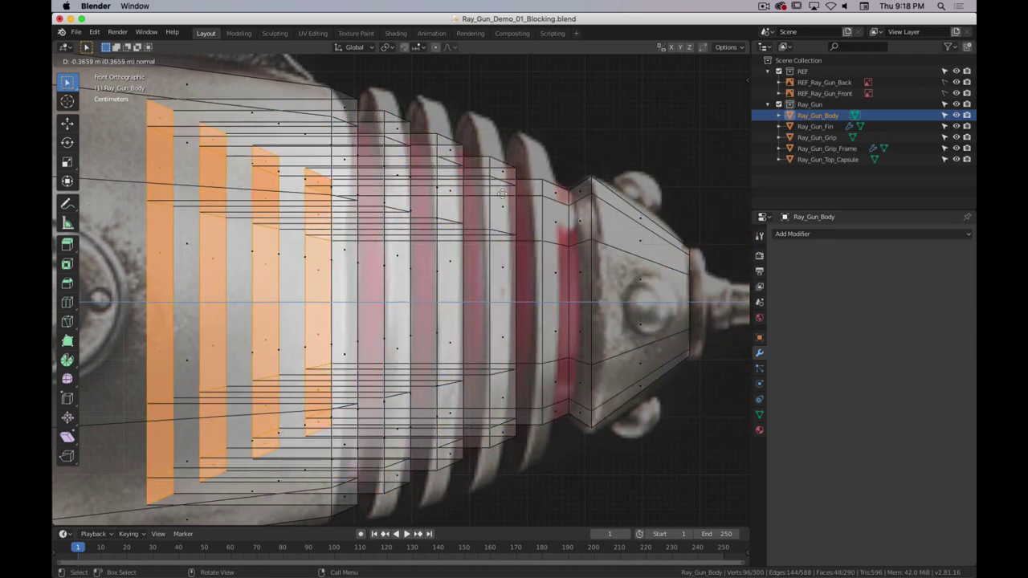
{"action": "right_click", "coordinate": [622, 156]}
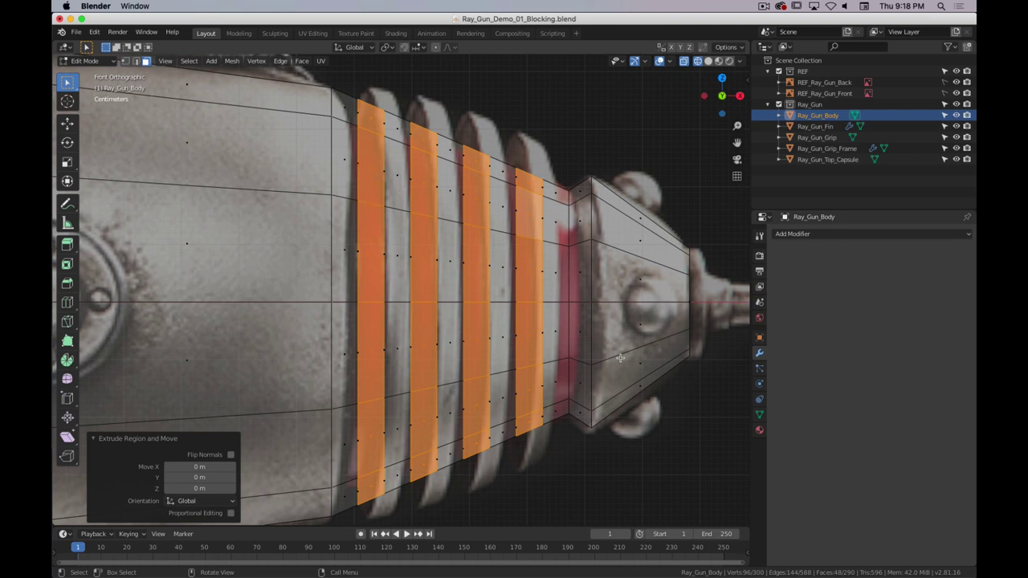
{"action": "key", "text": "s"}
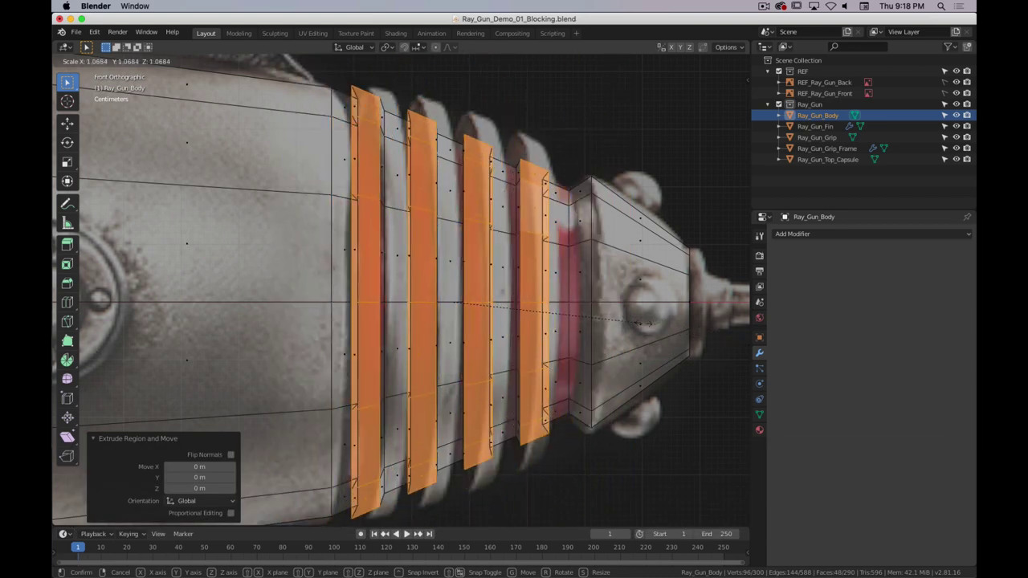
{"action": "key", "text": "shift"}
{"action": "key", "text": "shift+x"}
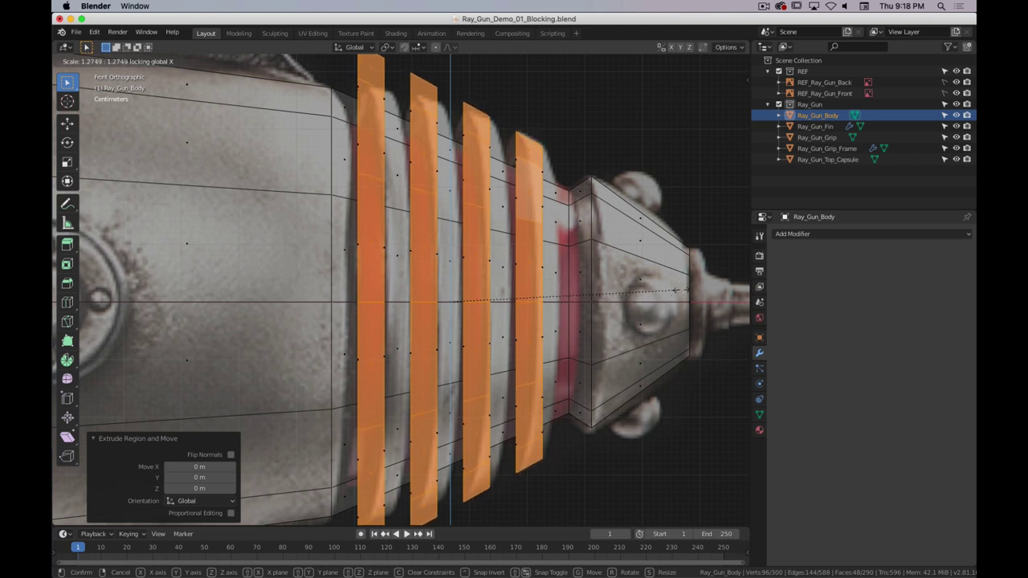
{"action": "left_click", "coordinate": [680, 291]}
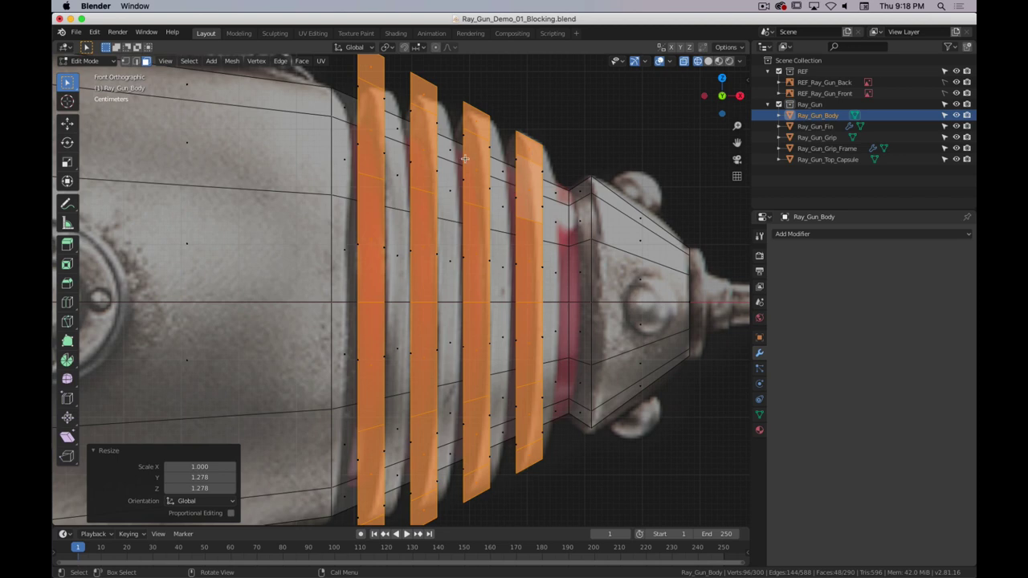
- Inspect the raised ribs in solid shading from the nose end and in front view, then compare them with the reference in wireframe
{"action": "middle_click_drag", "start_coordinate": [466, 158], "coordinate": [512, 155], "text": "shift"}
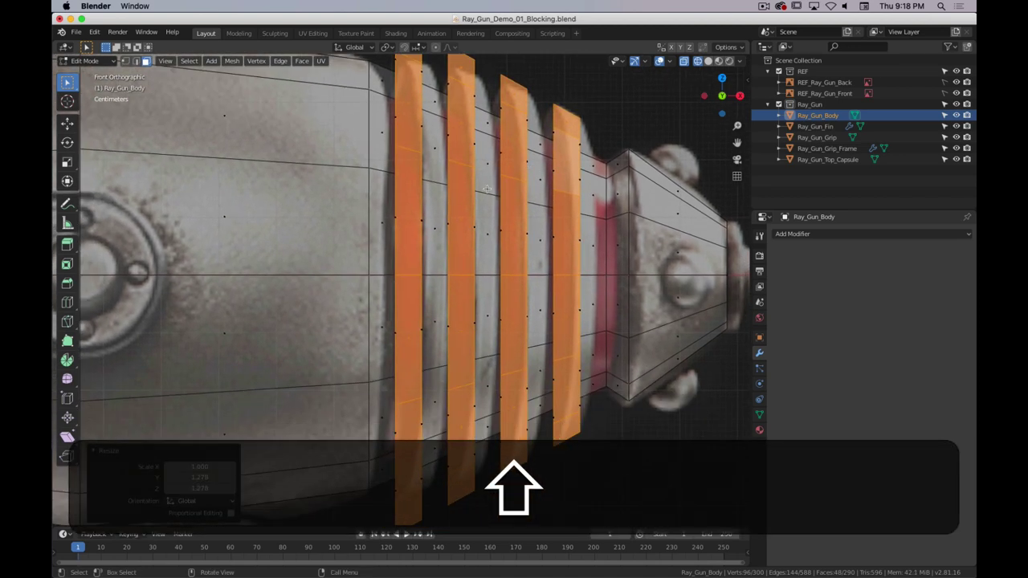
{"action": "key", "text": "shift+z"}
{"action": "mouse_move", "coordinate": [489, 190]}
{"action": "middle_mouse_down"}
{"action": "mouse_move", "coordinate": [538, 204]}
{"action": "mouse_move", "coordinate": [377, 211]}
{"action": "mouse_move", "coordinate": [564, 211]}
{"action": "mouse_move", "coordinate": [544, 195]}
{"action": "middle_mouse_up"}
{"action": "key", "text": "3"}
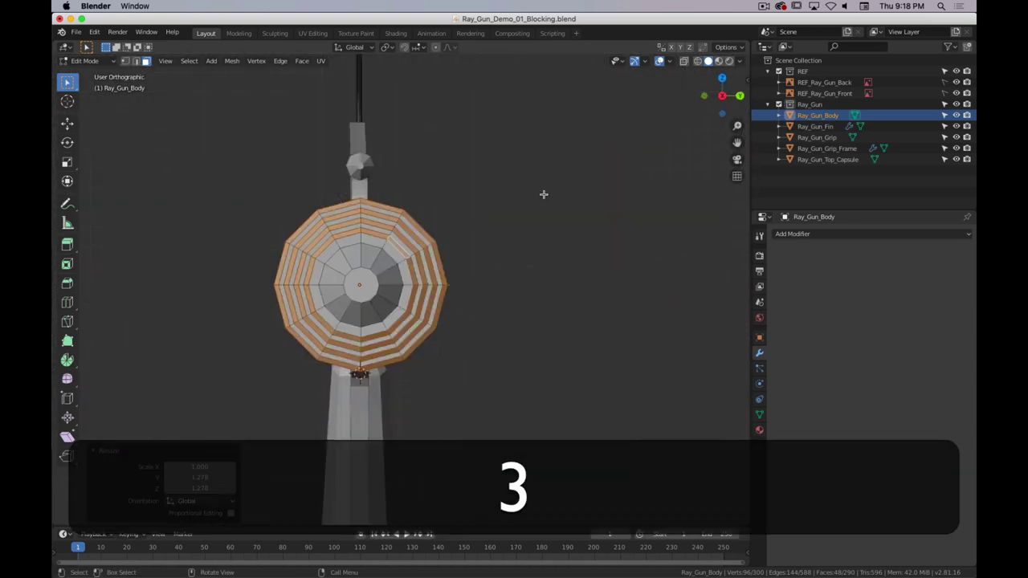
{"action": "key", "text": "1"}
{"action": "scroll", "coordinate": [544, 195], "scroll_direction": "up", "scroll_amount": 6}
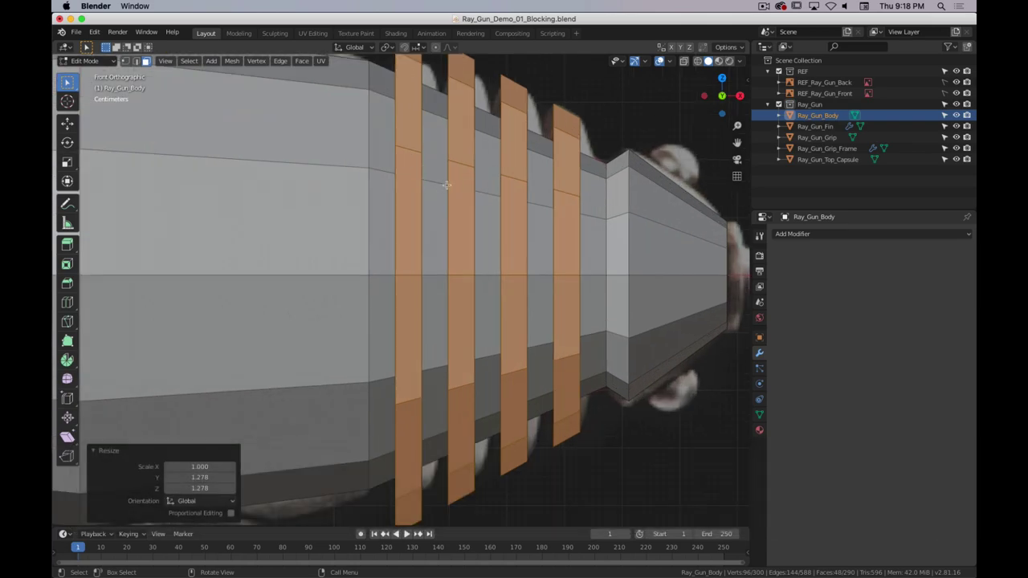
{"action": "scroll", "coordinate": [480, 219], "scroll_direction": "down", "scroll_amount": 2}
{"action": "key", "text": "z"}
{"action": "left_click", "coordinate": [337, 191]}
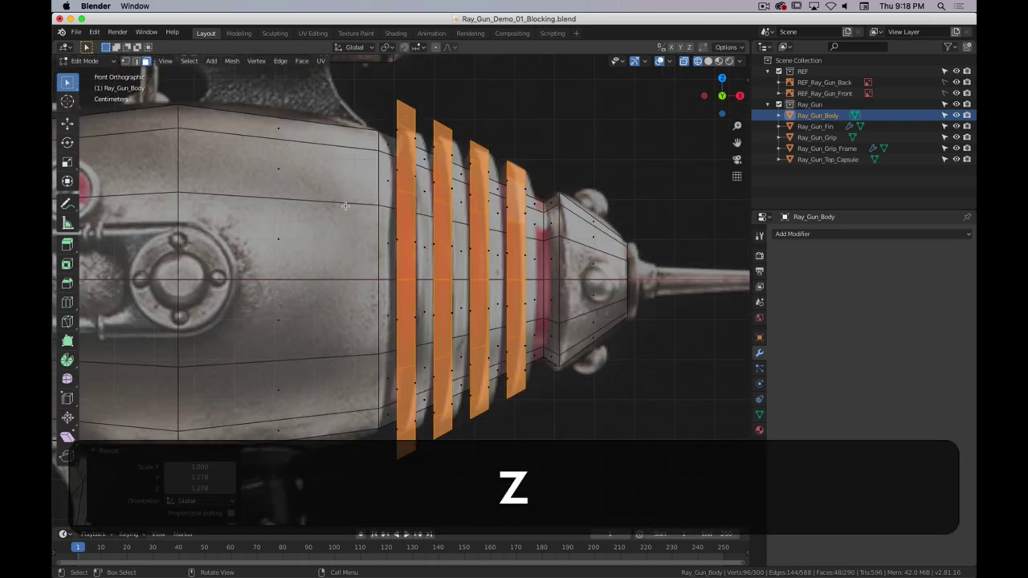
- Switch to vertex select mode and scale the rear edge loop of the rib nearest the nose cone to about 0.977
{"action": "mouse_move", "coordinate": [475, 217]}
{"action": "middle_mouse_down"}
{"action": "mouse_move", "coordinate": [448, 220]}
{"action": "mouse_move", "coordinate": [463, 222]}
{"action": "middle_mouse_up"}
{"action": "scroll", "coordinate": [463, 222], "scroll_direction": "down", "scroll_amount": 4}
{"action": "scroll", "coordinate": [463, 222], "scroll_direction": "up", "scroll_amount": 4}
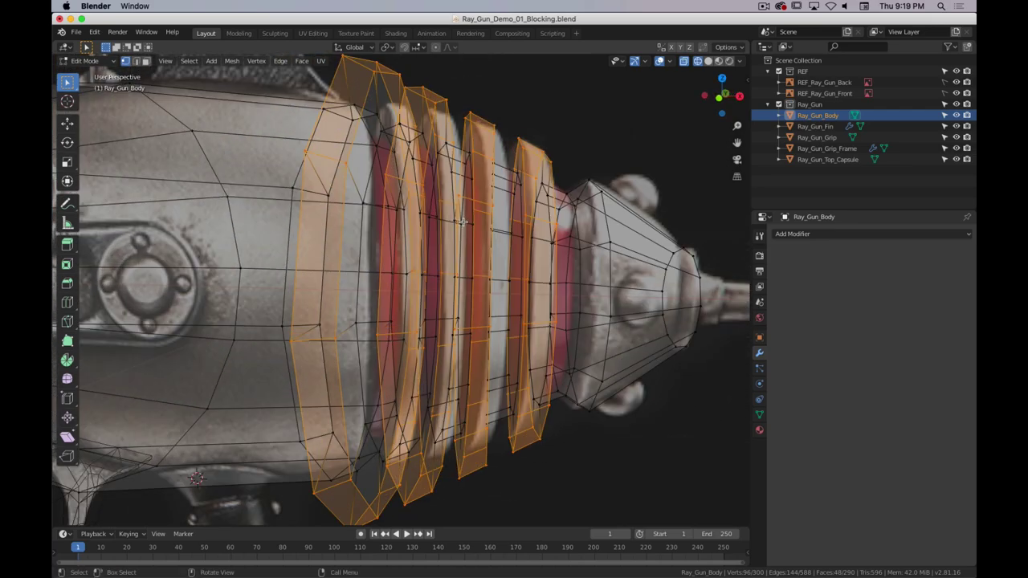
{"action": "middle_click_drag", "start_coordinate": [483, 221], "coordinate": [483, 229]}
{"action": "key", "text": "1"}
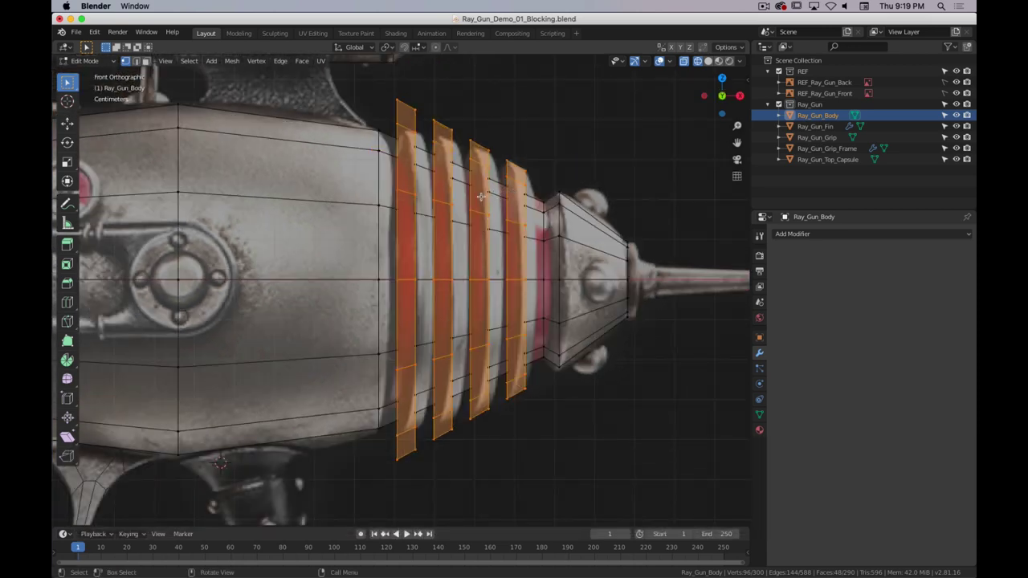
{"action": "key", "text": "z"}
{"action": "mouse_move", "coordinate": [502, 213]}
{"action": "middle_mouse_down"}
{"action": "mouse_move", "coordinate": [510, 219]}
{"action": "mouse_move", "coordinate": [502, 230]}
{"action": "middle_mouse_up"}
{"action": "left_click", "coordinate": [561, 202], "text": "alt"}
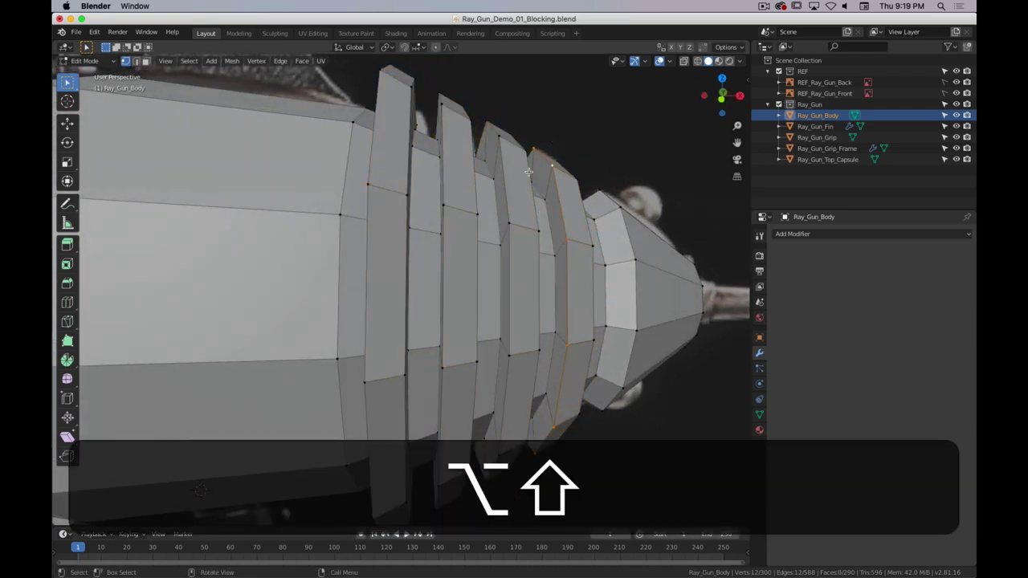
{"action": "key", "text": "alt+3"}
{"action": "key", "text": "1"}
{"action": "key", "text": "z"}
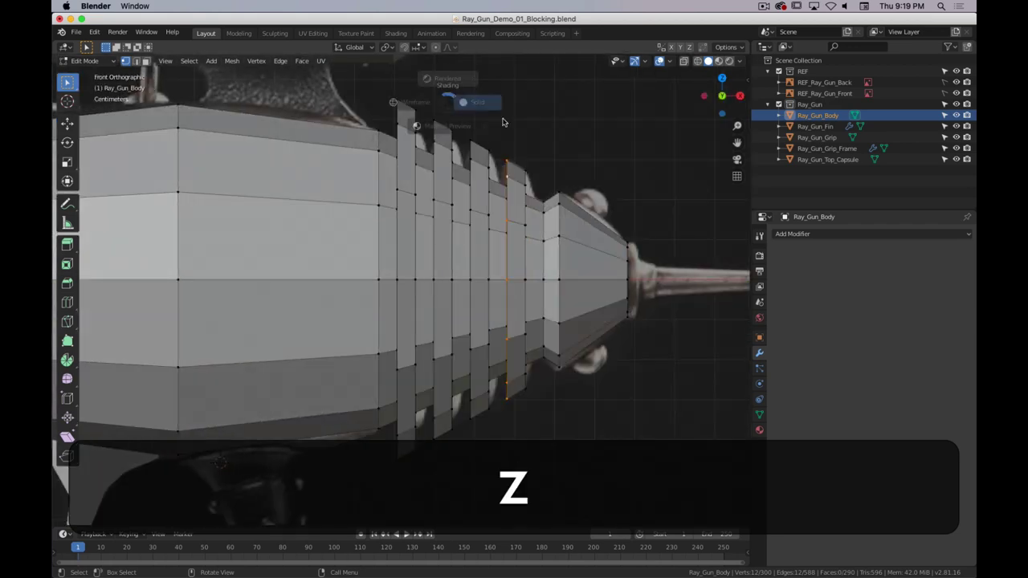
{"action": "key", "text": "z"}
{"action": "left_click", "coordinate": [546, 222]}
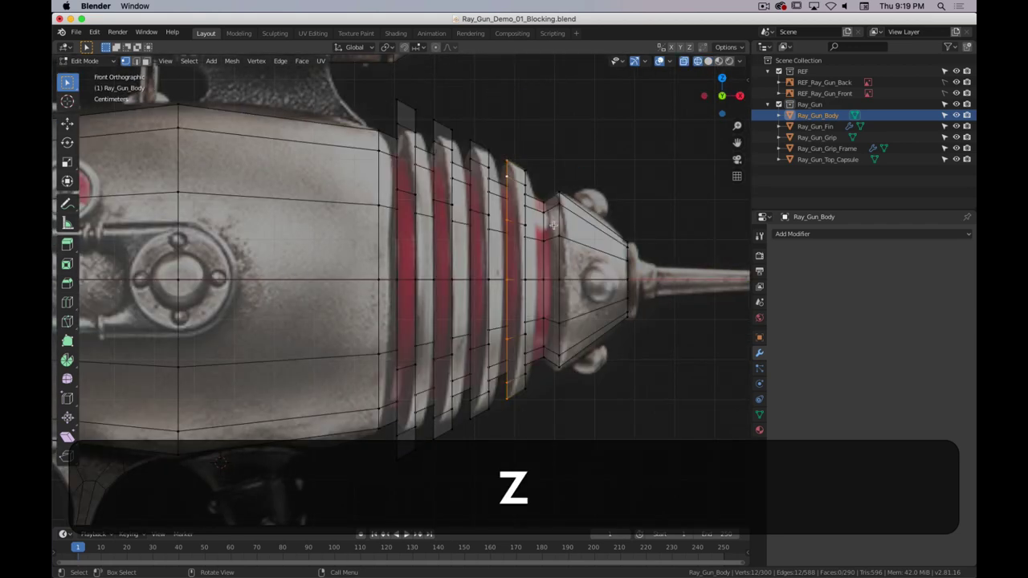
{"action": "key", "text": "s"}
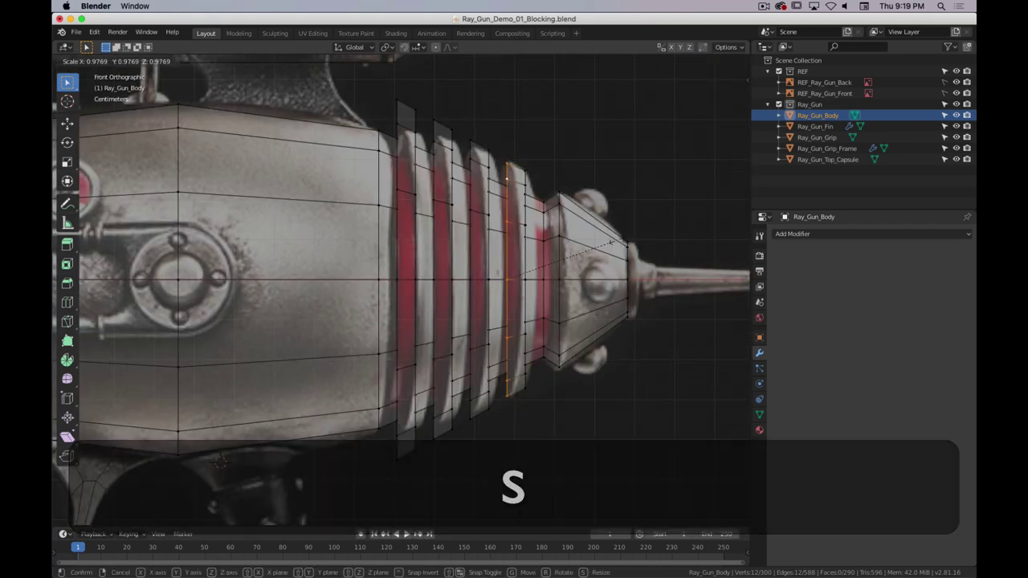
{"action": "left_click", "coordinate": [614, 241]}
- Scale the rear edge loop of the second rib from the nose cone to 0.952 to match the reference
{"action": "left_click", "coordinate": [472, 143], "text": "alt"}
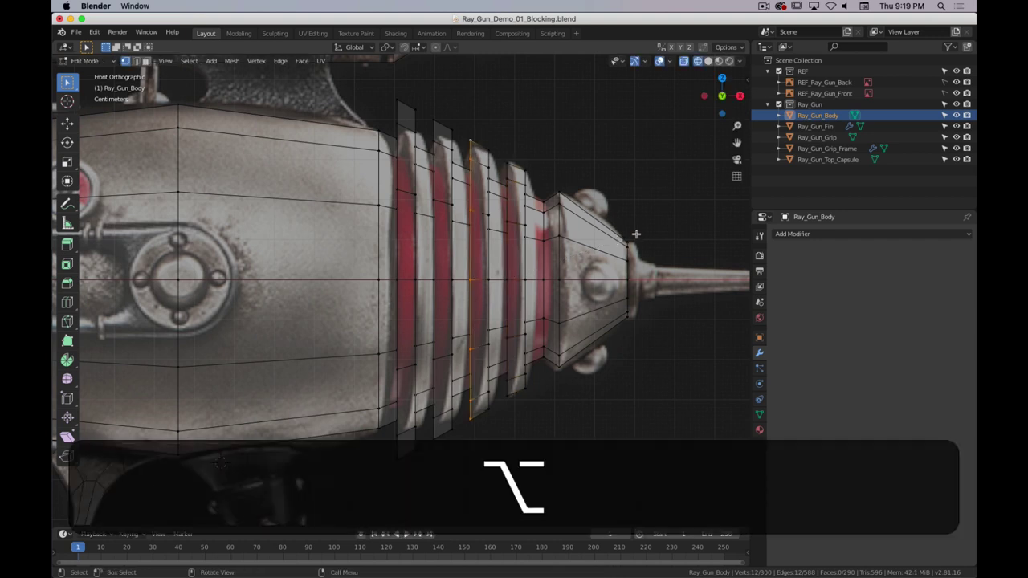
{"action": "key", "text": "s"}
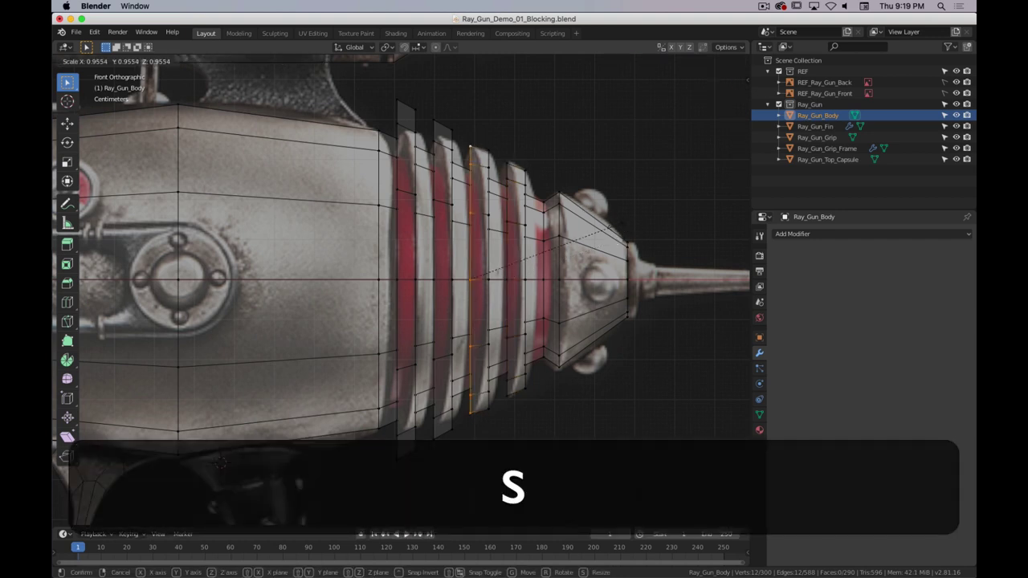
{"action": "left_click", "coordinate": [621, 224]}
- Scale the third rib's front edge loop to about 0.933 and its rear edge loop to 0.907 to follow the reference silhouette
{"action": "key", "text": "alt"}
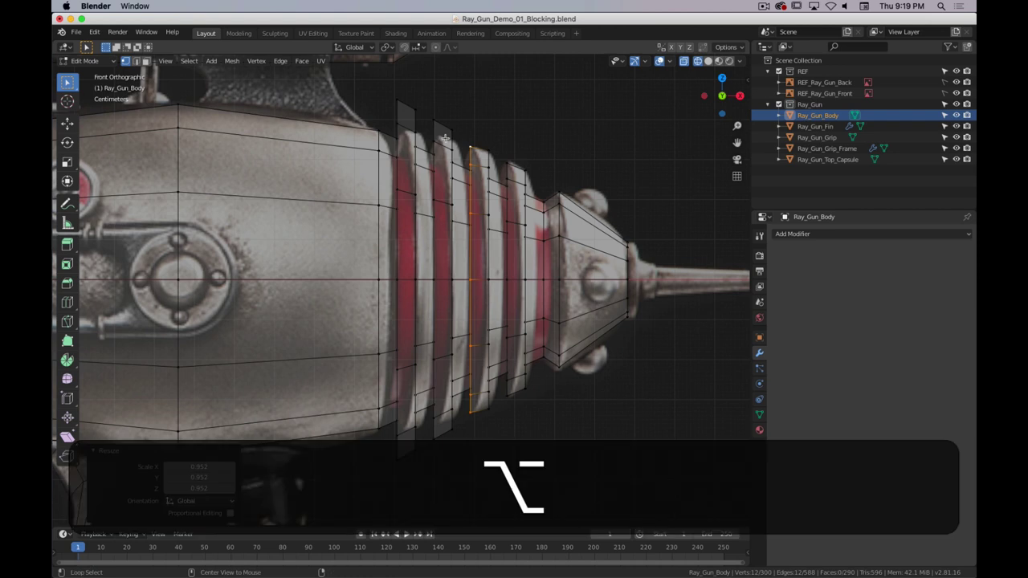
{"action": "left_click", "coordinate": [452, 140], "text": "alt"}
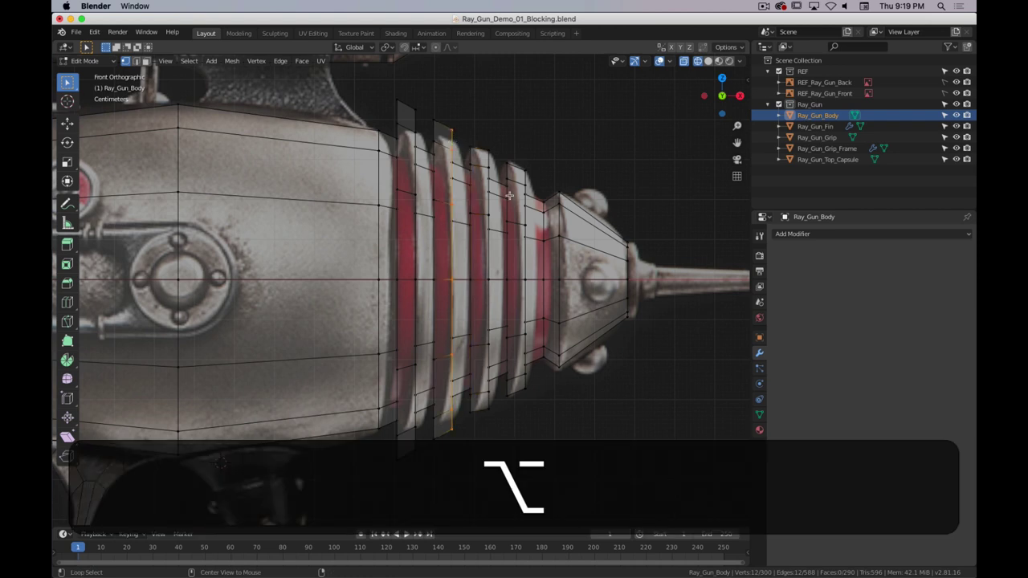
{"action": "key", "text": "s"}
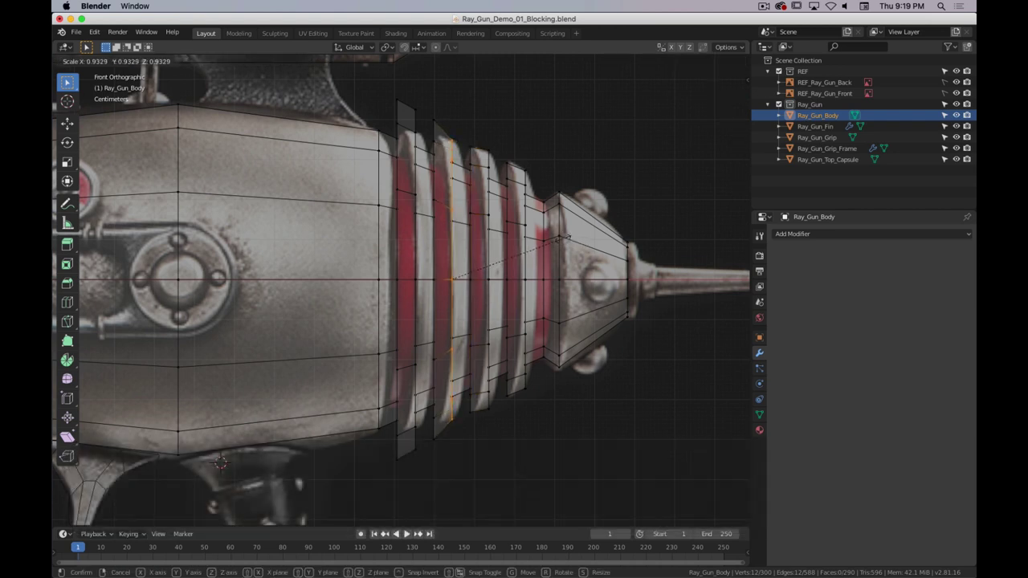
{"action": "left_click", "coordinate": [565, 237]}
{"action": "left_click", "coordinate": [433, 130], "text": "alt"}
{"action": "key", "text": "s"}
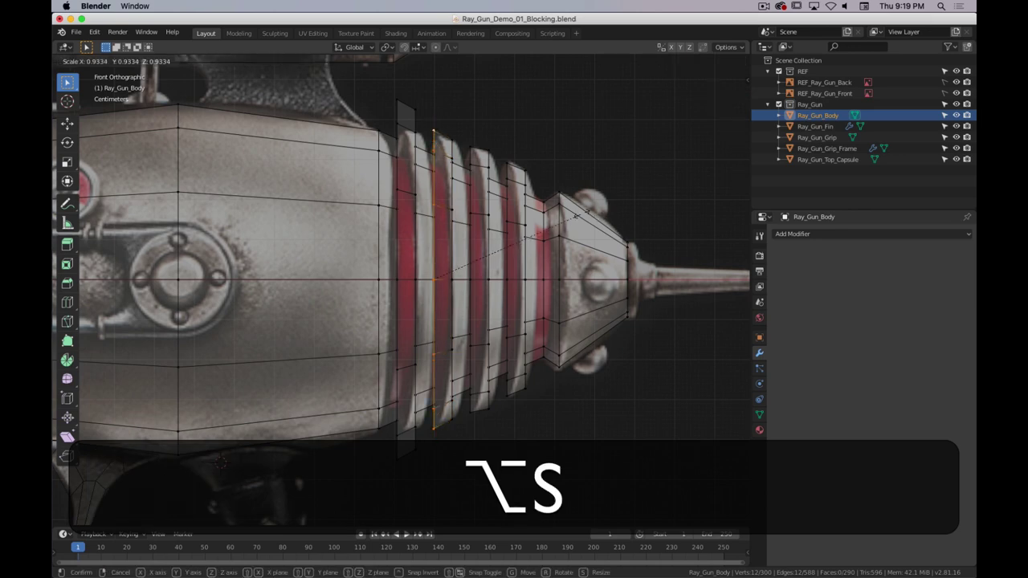
{"action": "left_click", "coordinate": [527, 184]}
- Scale the rear edge loop of the rib nearest the nose cone to 0.937, level with its front edge loop
{"action": "scroll", "coordinate": [527, 180], "scroll_direction": "up", "scroll_amount": 2}
{"action": "middle_click_drag", "start_coordinate": [527, 180], "coordinate": [376, 152], "text": "shift"}
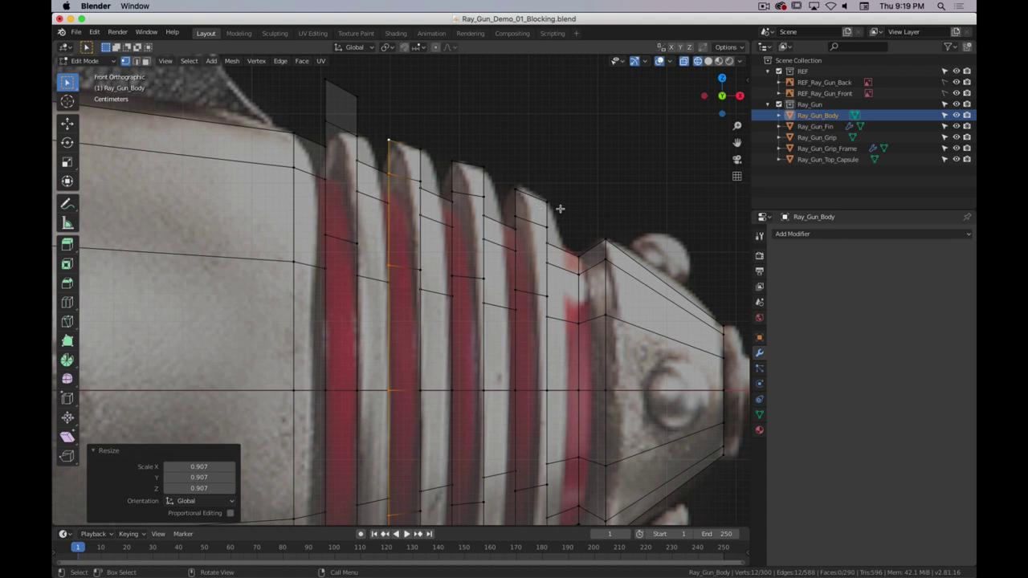
{"action": "middle_click_drag", "start_coordinate": [528, 191], "coordinate": [469, 256], "text": "shift"}
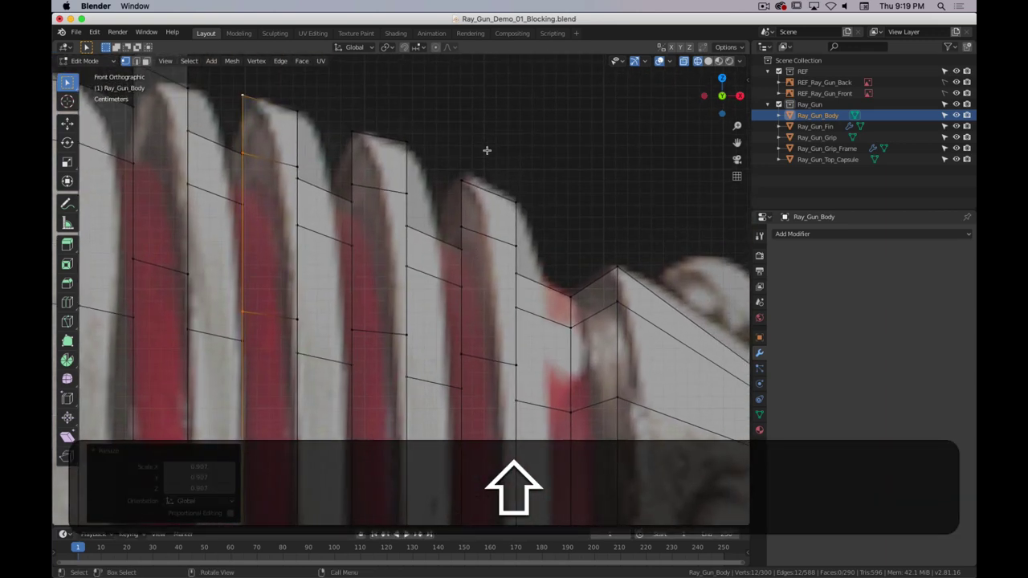
{"action": "left_click", "coordinate": [463, 190], "text": "alt+shift"}
{"action": "left_click", "coordinate": [460, 193], "text": "alt"}
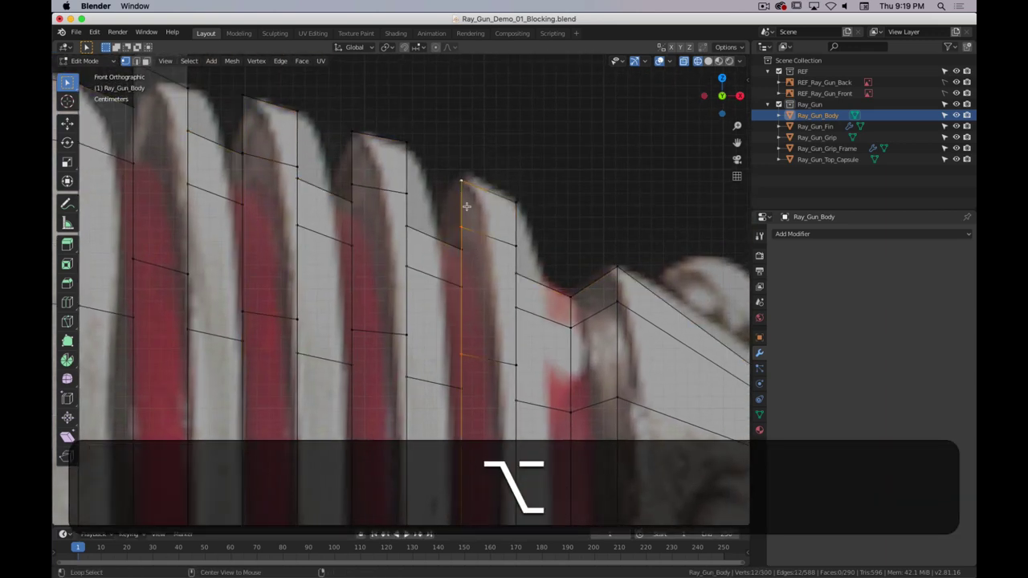
{"action": "key", "text": "s"}
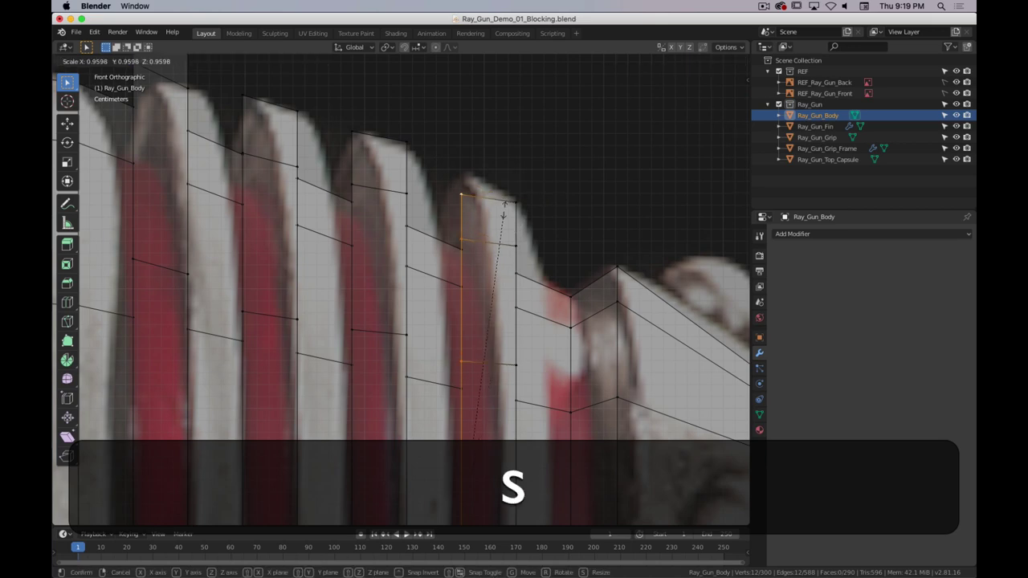
{"action": "left_click", "coordinate": [488, 215]}
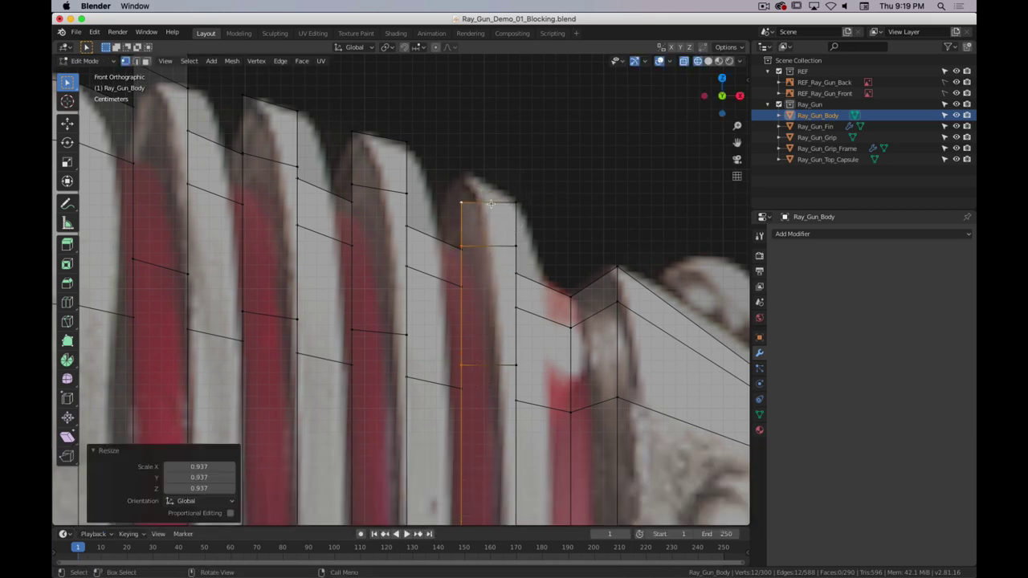
{"action": "scroll", "coordinate": [471, 201], "scroll_direction": "up", "scroll_amount": 5}
{"action": "scroll", "coordinate": [482, 177], "scroll_direction": "up", "scroll_amount": 2, "text": "shift"}
{"action": "scroll", "coordinate": [413, 161], "scroll_direction": "down", "scroll_amount": 4}
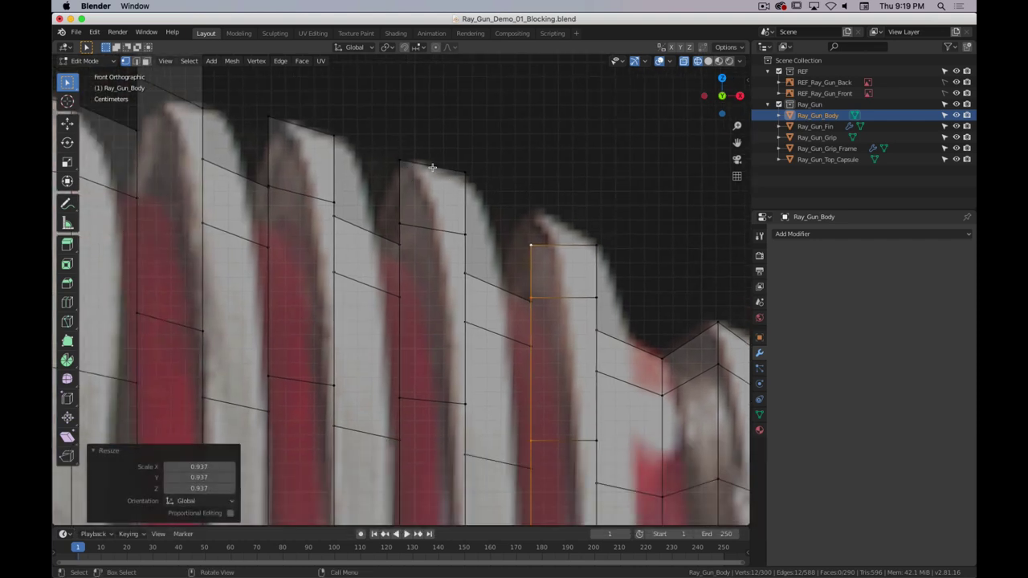
- Scale the front edge loop of the rib nearest the nose cone to 0.990 and its rear edge loop to 1.062
{"action": "middle_click_drag", "start_coordinate": [460, 197], "coordinate": [374, 181], "text": "shift"}
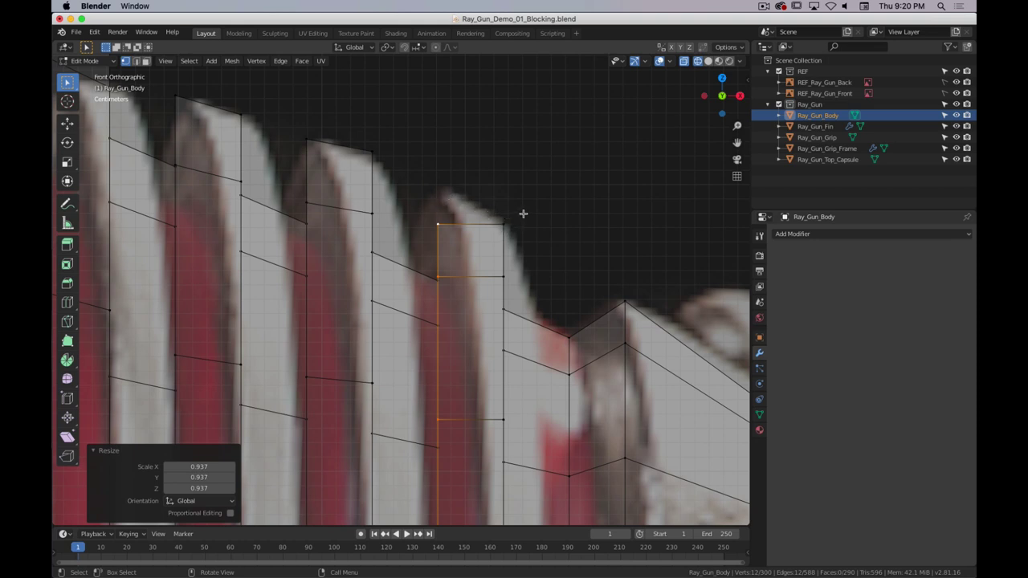
{"action": "left_click", "coordinate": [504, 235], "text": "alt"}
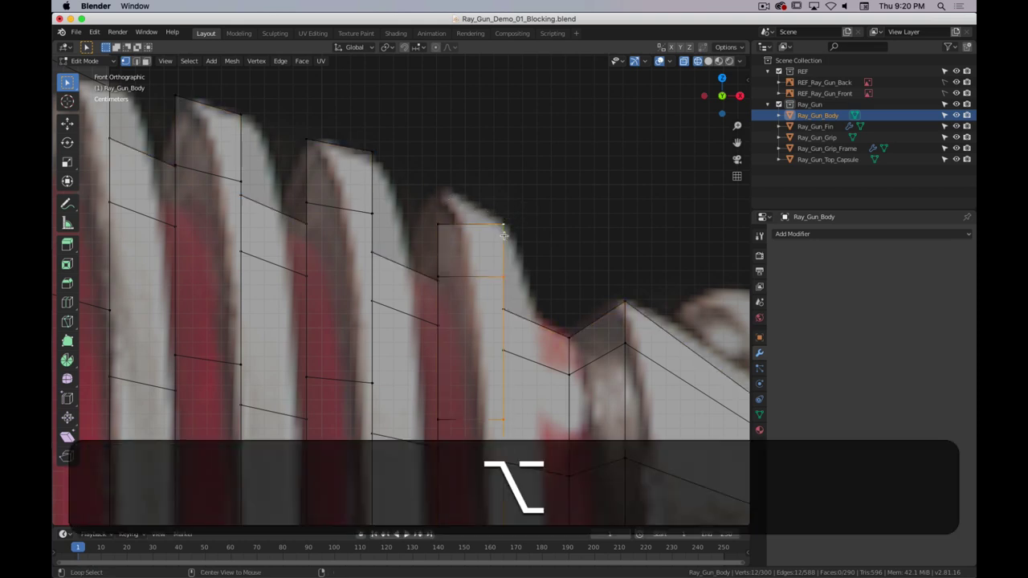
{"action": "key", "text": "s"}
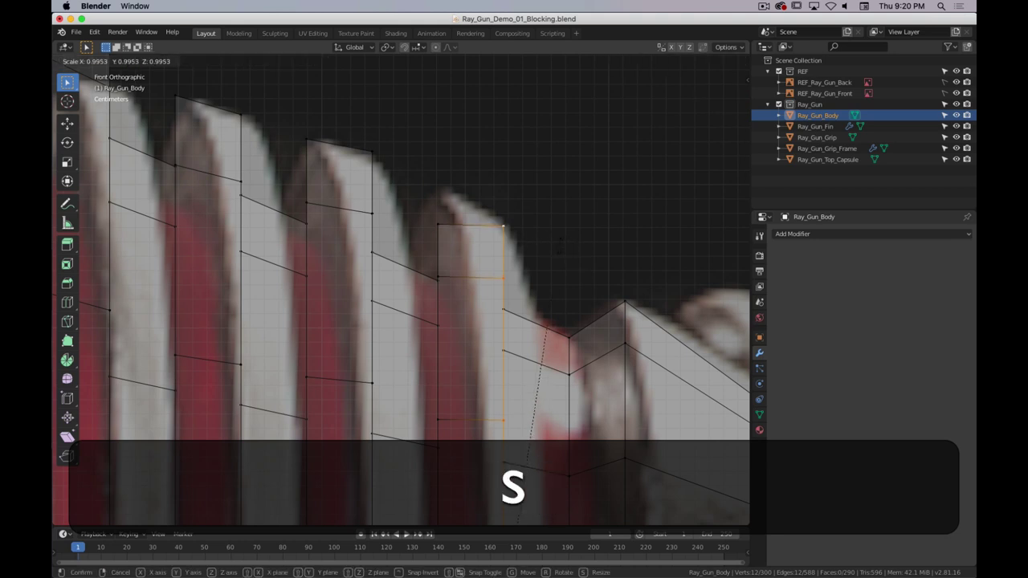
{"action": "left_click", "coordinate": [519, 230]}
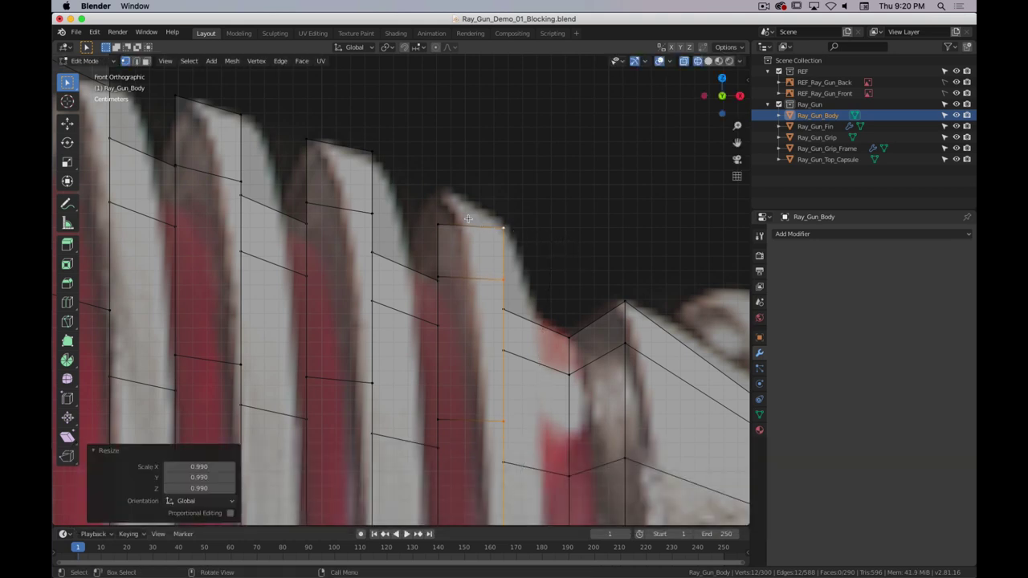
{"action": "left_click", "coordinate": [440, 230], "text": "alt"}
{"action": "left_click", "coordinate": [443, 232], "text": "alt"}
{"action": "key", "text": "s"}
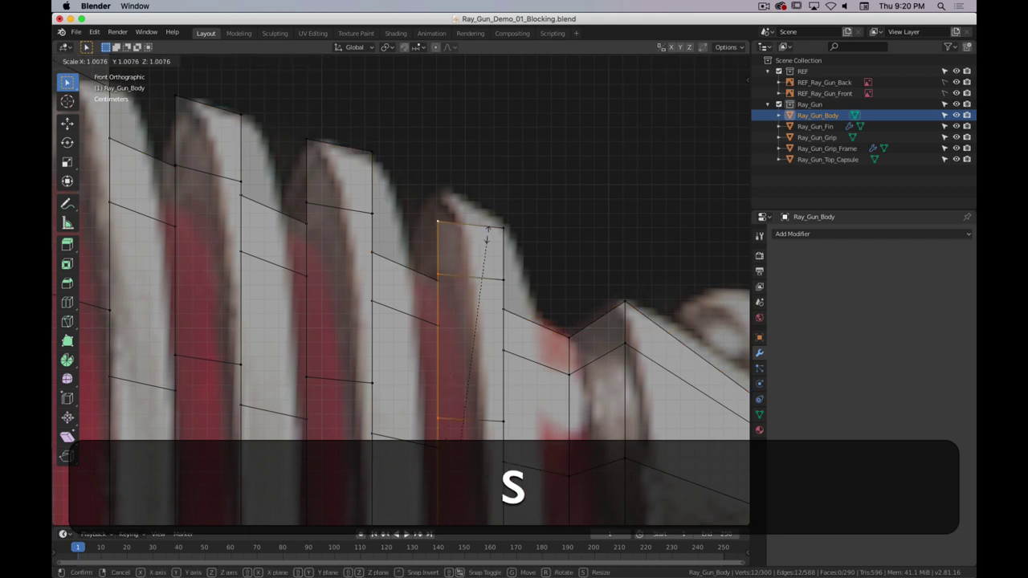
{"action": "left_click", "coordinate": [513, 219]}
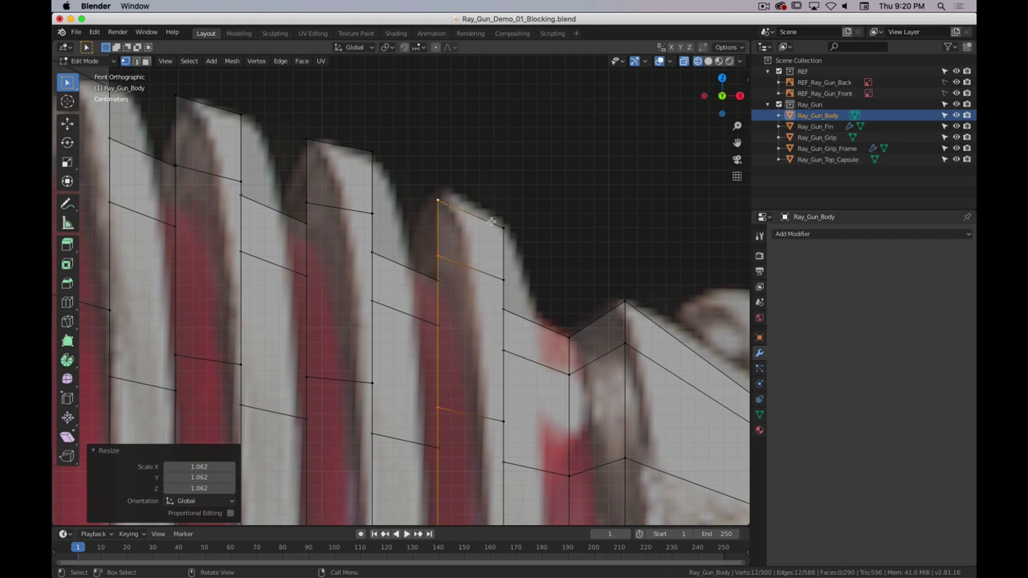
- Scale the front edge loop of the second rib from the nose cone to 0.954
{"action": "middle_click_drag", "start_coordinate": [351, 190], "coordinate": [379, 196], "text": "shift"}
{"action": "left_click", "coordinate": [466, 186]}
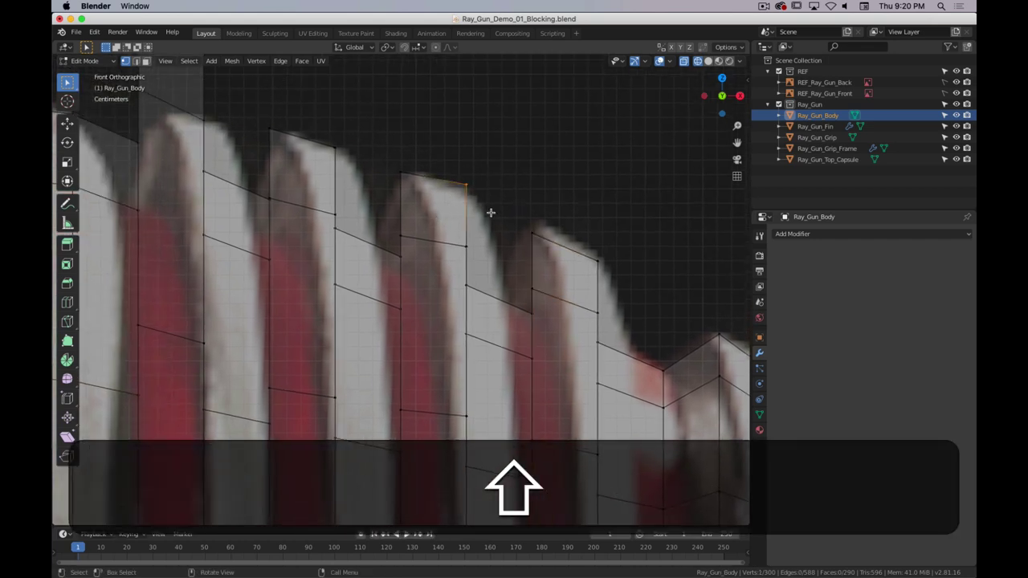
{"action": "key", "text": "s"}
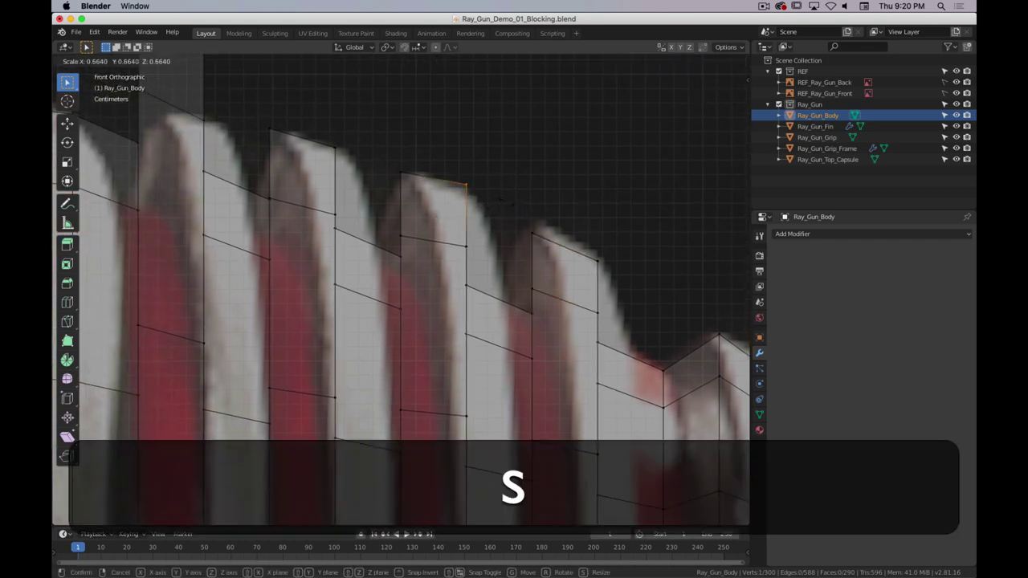
{"action": "left_click", "coordinate": [496, 201]}
{"action": "left_click", "coordinate": [466, 202], "text": "alt"}
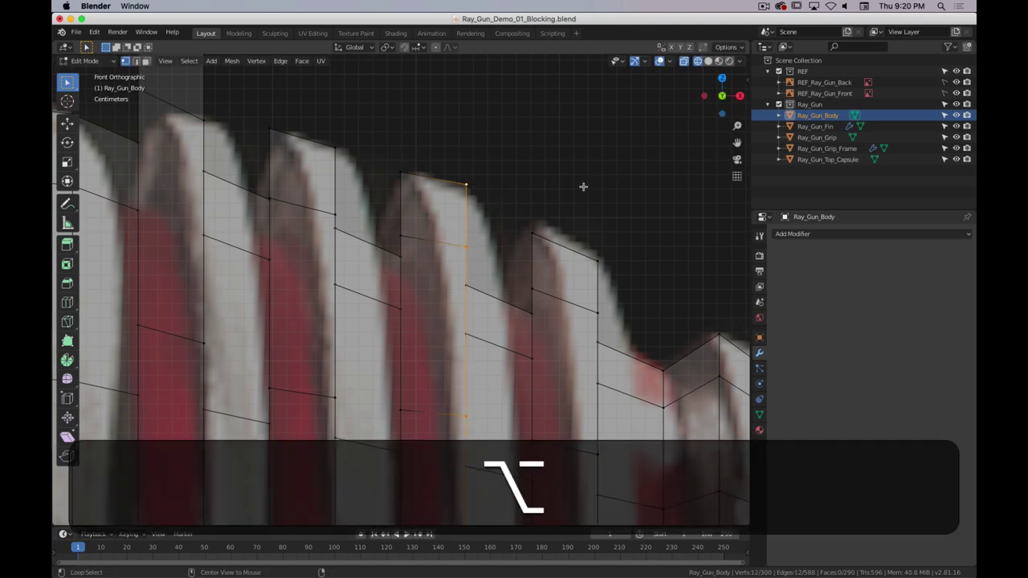
{"action": "key", "text": "s"}
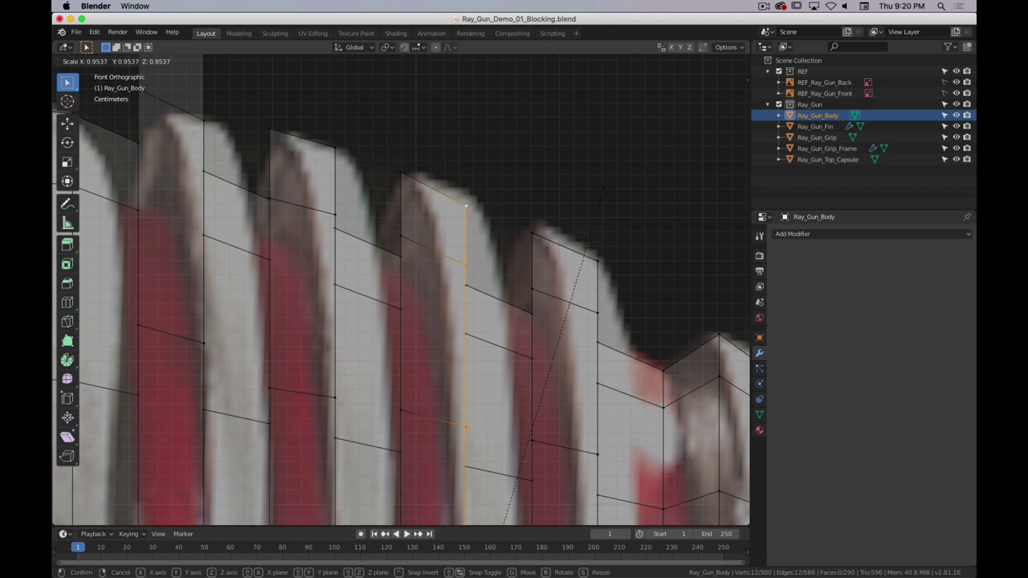
{"action": "left_click", "coordinate": [602, 193]}
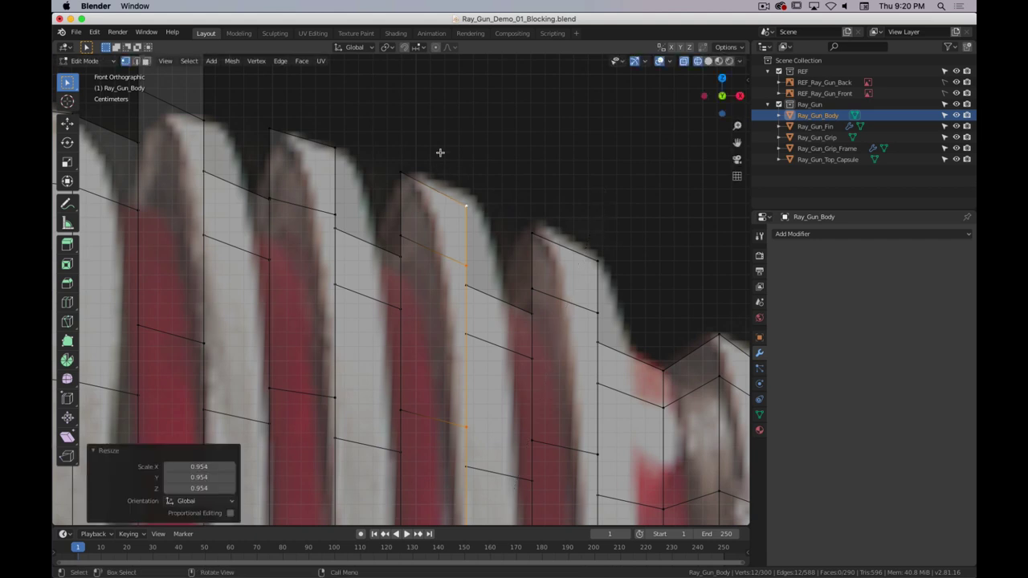
- Scale the rear edge loop of the second rib from the nose cone to 0.988 to match the reference
{"action": "left_click", "coordinate": [406, 175]}
{"action": "key", "text": "s"}
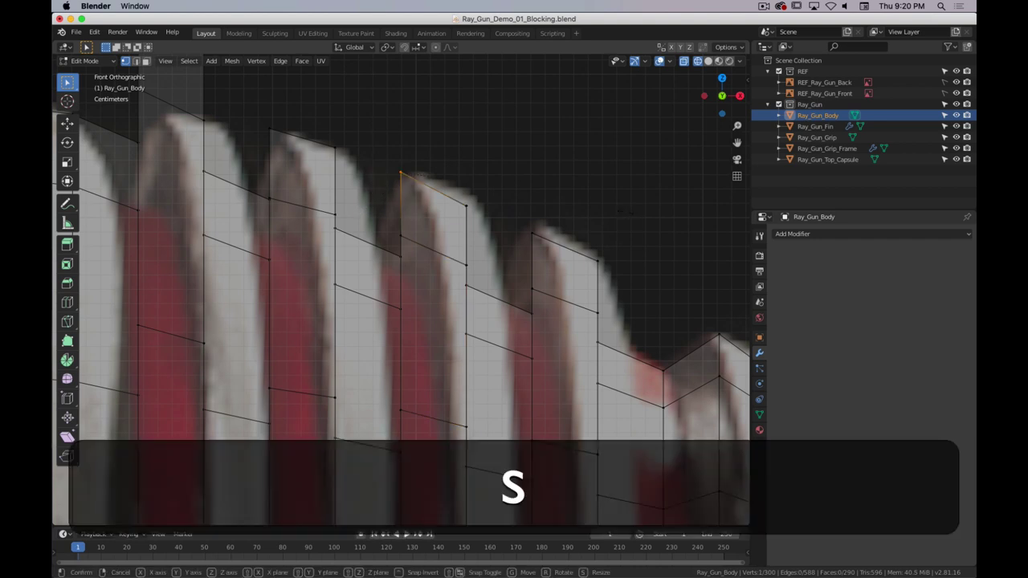
{"action": "right_click", "coordinate": [652, 209]}
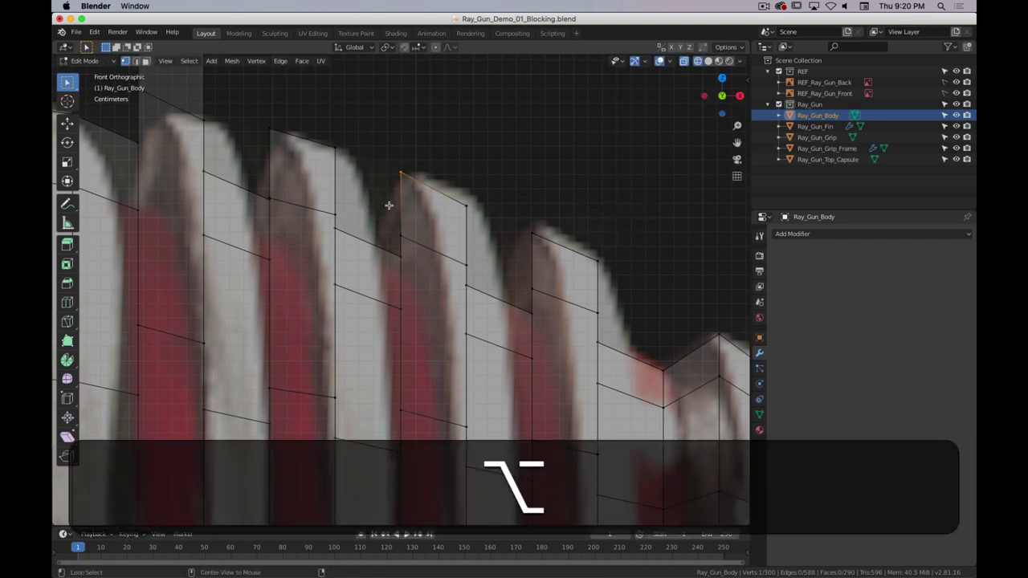
{"action": "left_click", "coordinate": [401, 190], "text": "alt"}
{"action": "key", "text": "s"}
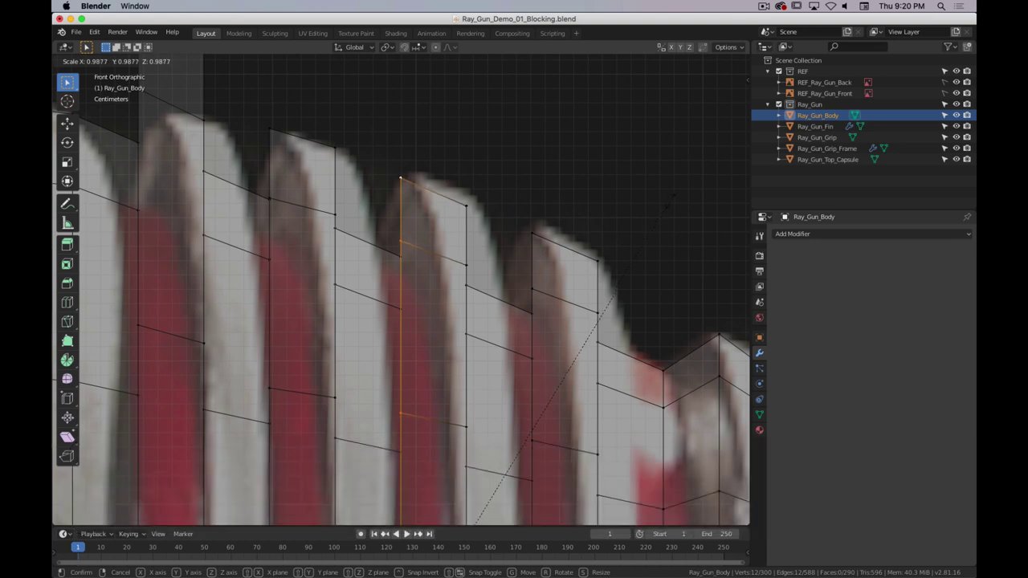
{"action": "left_click", "coordinate": [668, 201]}
- Scale the front edge loop of the third rib from the nose cone to 0.986
{"action": "middle_click_drag", "start_coordinate": [340, 155], "coordinate": [433, 207], "text": "shift"}
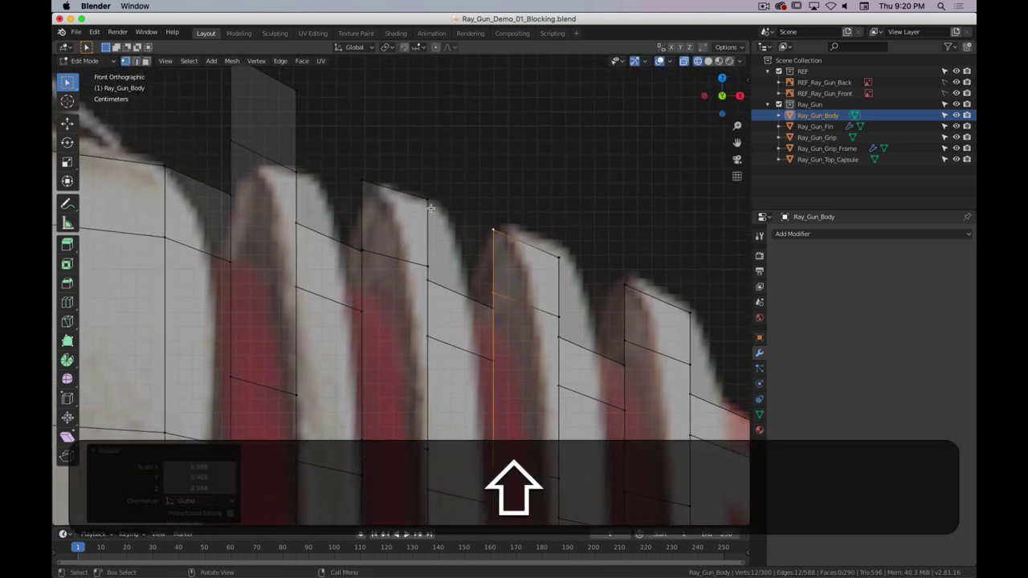
{"action": "left_click", "coordinate": [431, 210], "text": "alt"}
{"action": "key", "text": "s"}
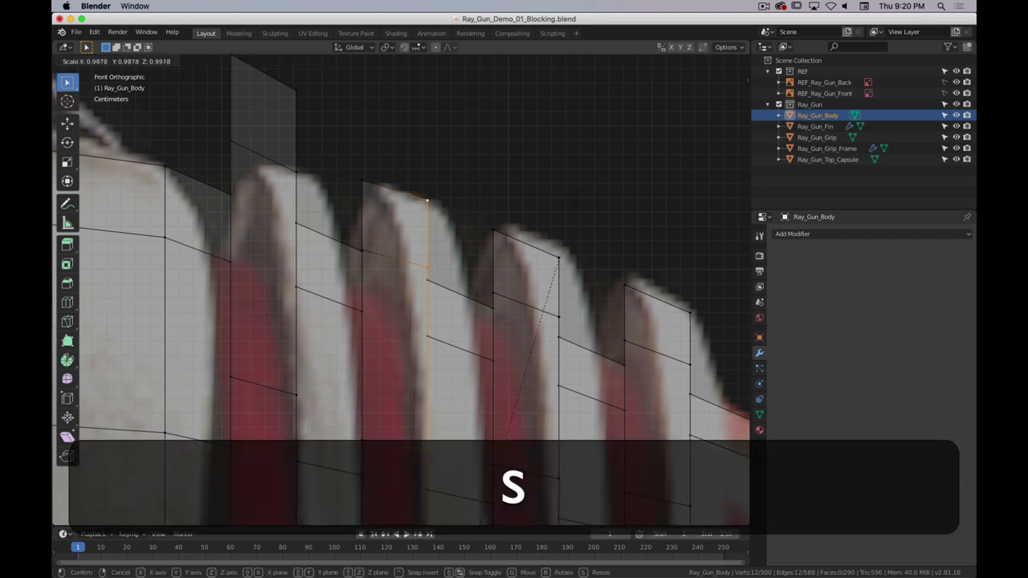
{"action": "left_click", "coordinate": [562, 200]}
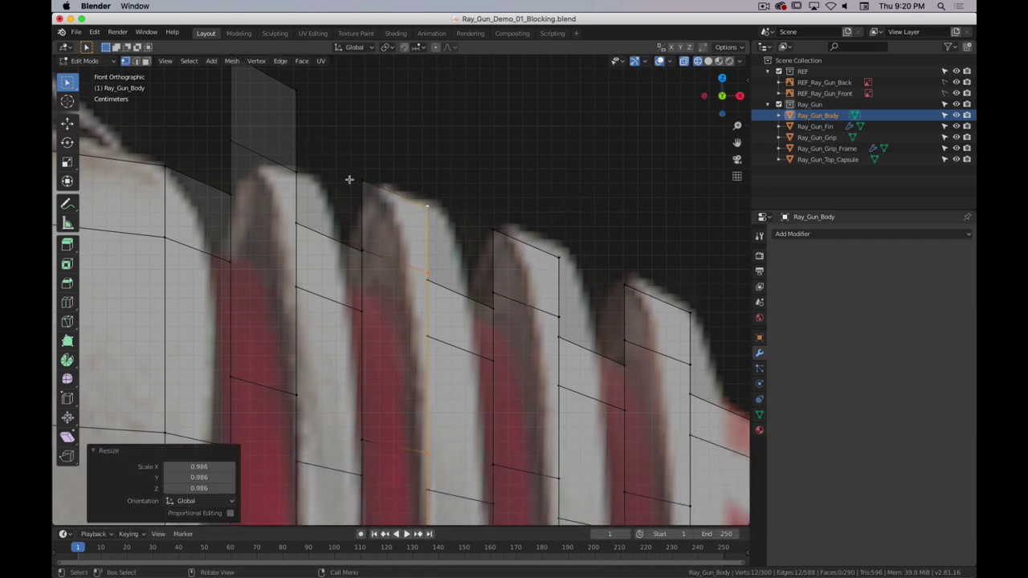
- Scale the rear edge loop of the third rib from the nose cone to about 1.011
{"action": "key", "text": "s"}
{"action": "right_click", "coordinate": [562, 201]}
{"action": "left_click_drag", "start_coordinate": [335, 147], "coordinate": [391, 189]}
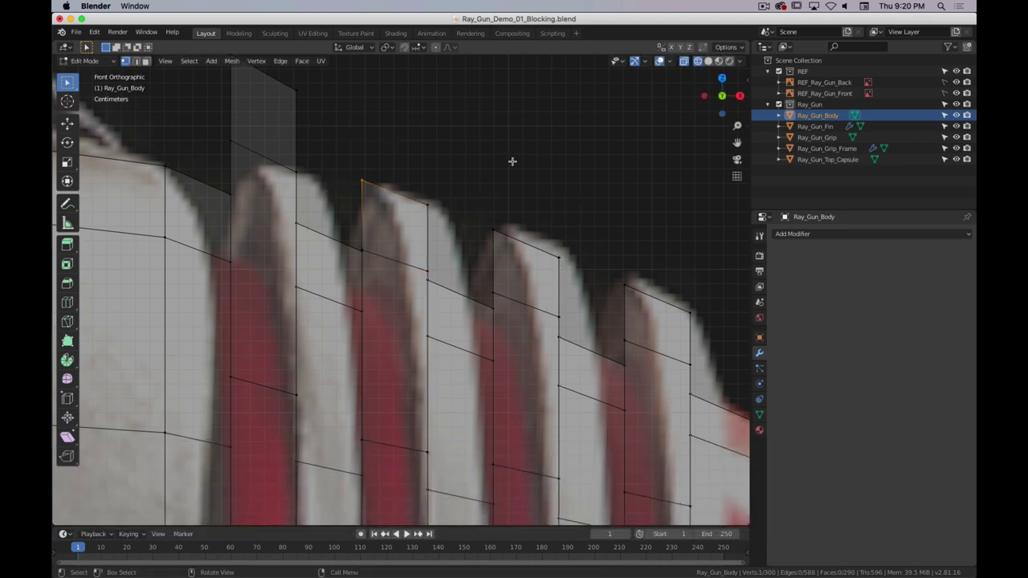
{"action": "key", "text": "s"}
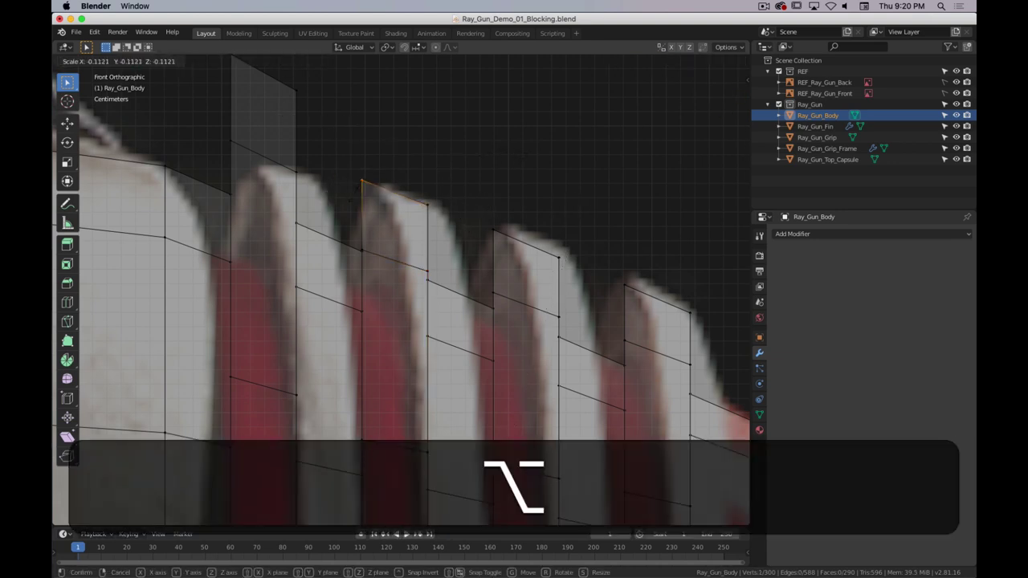
{"action": "right_click", "coordinate": [363, 184]}
{"action": "left_click", "coordinate": [363, 186], "text": "alt"}
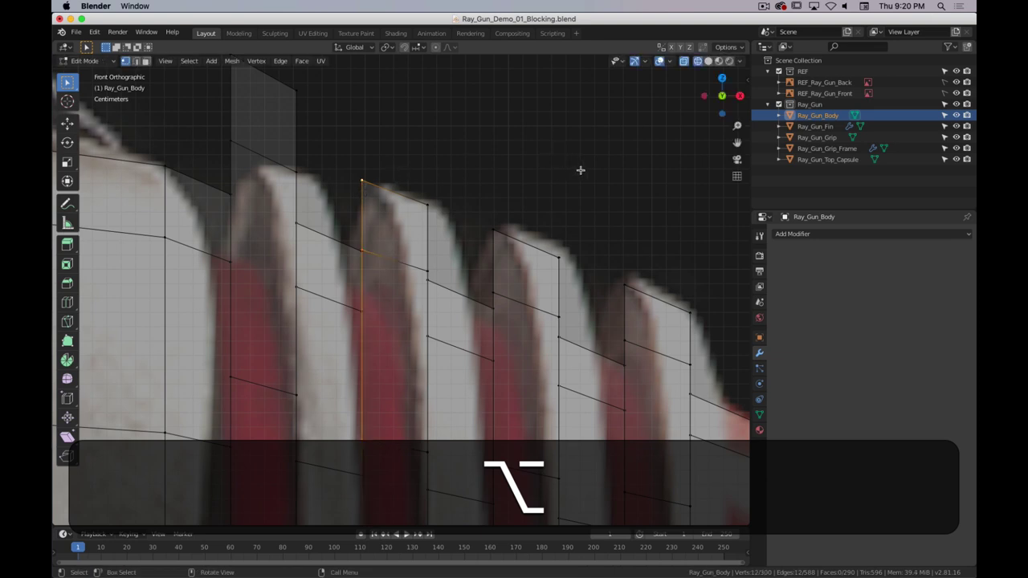
{"action": "key", "text": "s"}
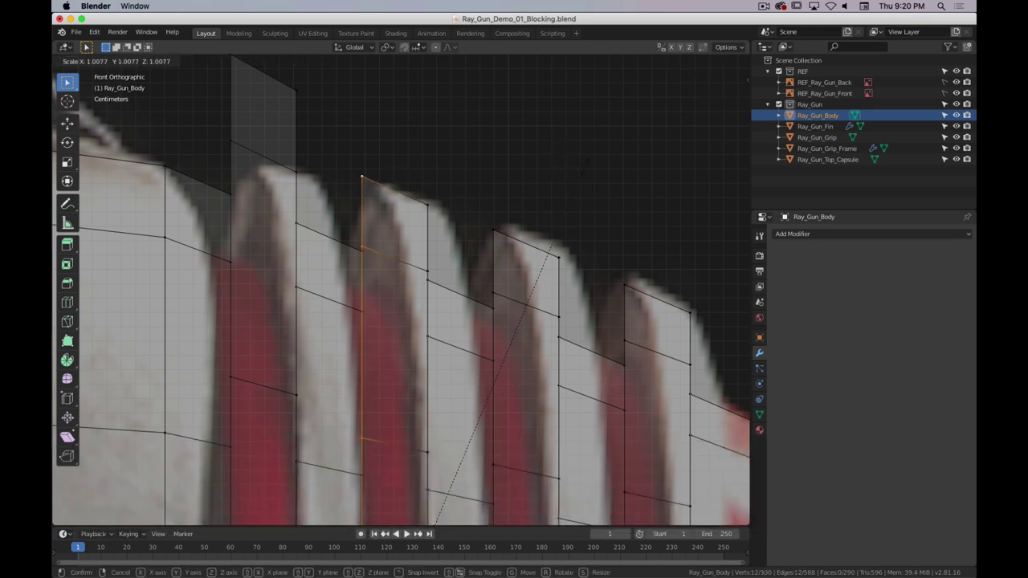
{"action": "left_click", "coordinate": [310, 139]}
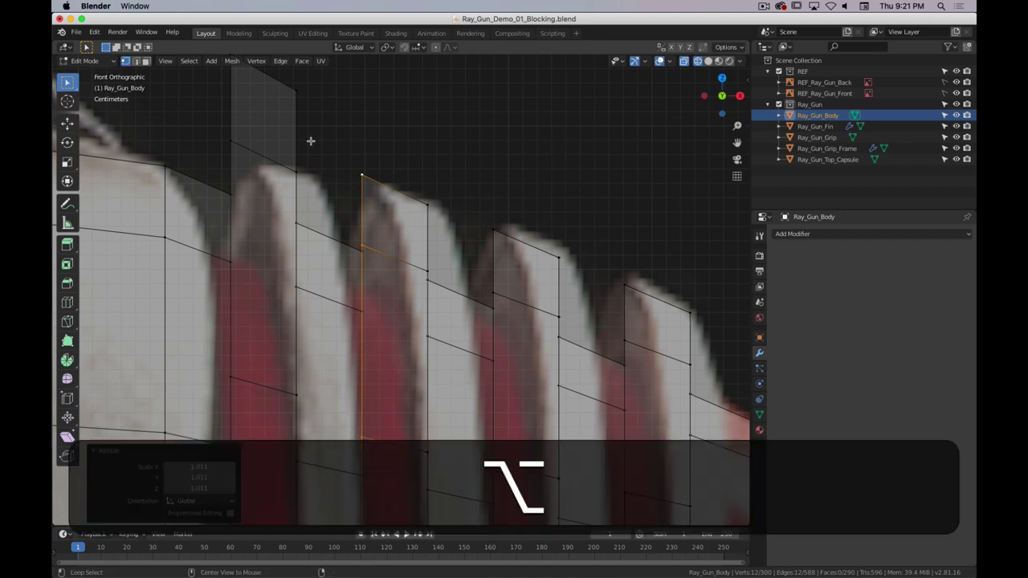
- Scale the rearmost rib's front edge loop to about 0.89 and its rear edge loop to 0.885, nearer the reference silhouette
{"action": "left_click_drag", "start_coordinate": [327, 147], "coordinate": [390, 166], "text": "alt+shift"}
{"action": "left_click", "coordinate": [390, 161], "text": "alt"}
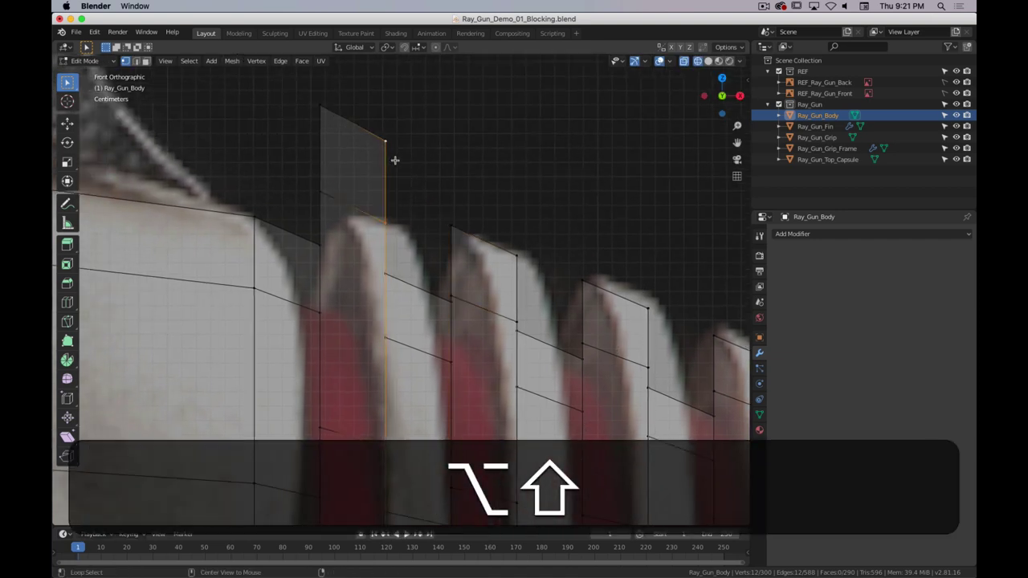
{"action": "key", "text": "alt+s"}
{"action": "key", "text": "s"}
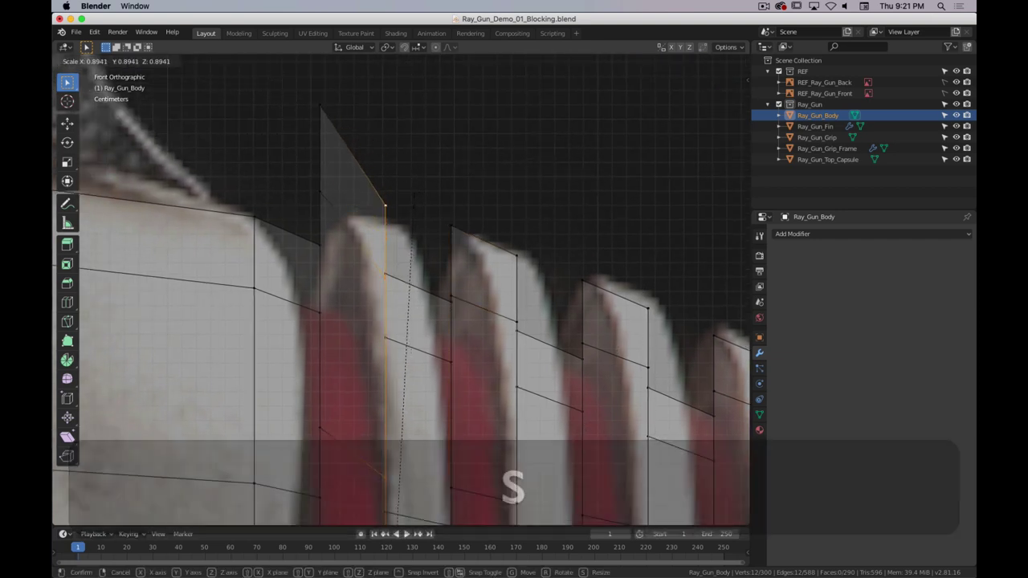
{"action": "left_click", "coordinate": [419, 196]}
{"action": "left_click", "coordinate": [321, 113], "text": "alt"}
{"action": "key", "text": "alt+s"}
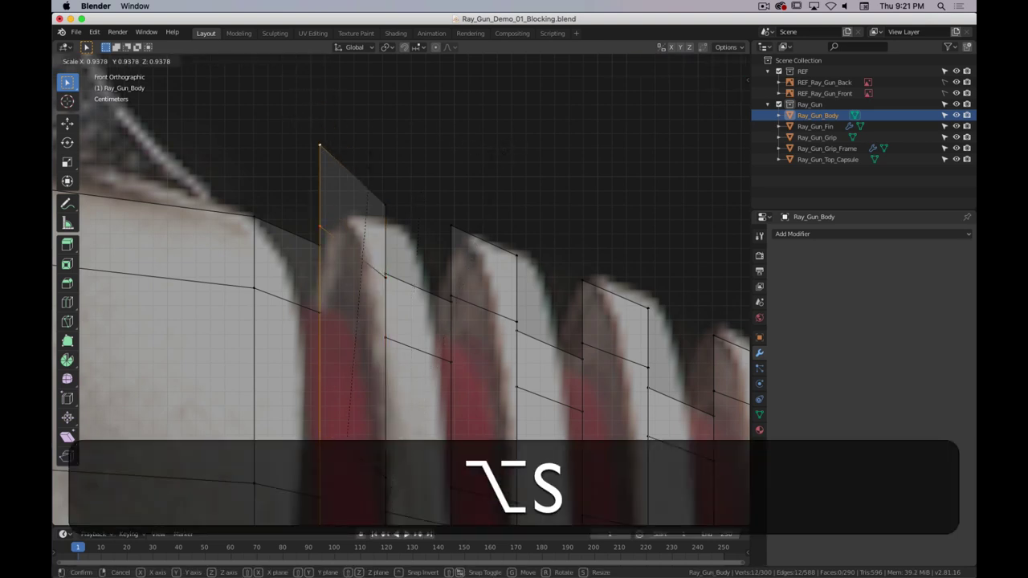
{"action": "key", "text": "s"}
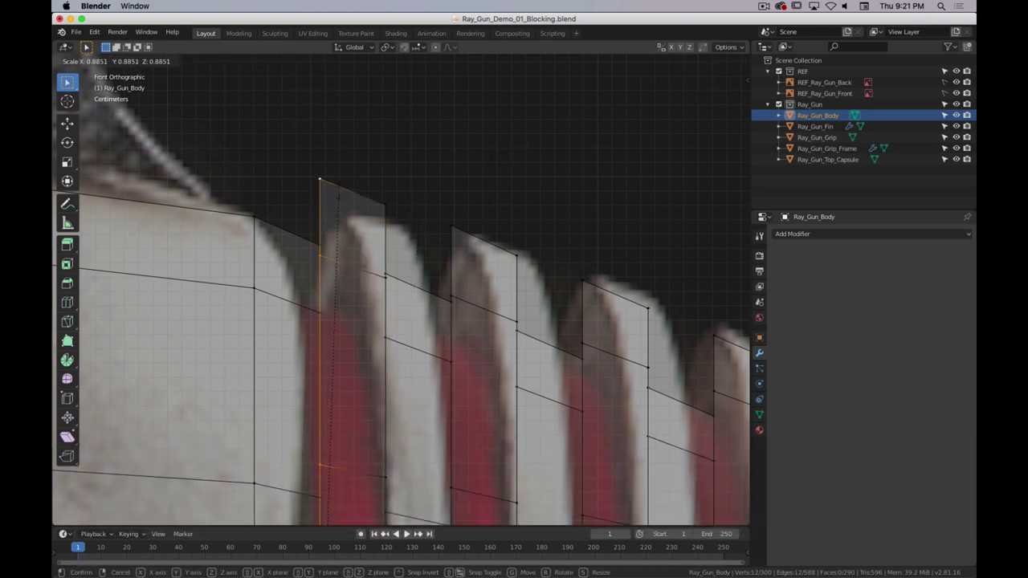
{"action": "left_click", "coordinate": [339, 191]}
- Inspect the tapered ribs in solid shading from an angle and from the right, and return to the front wireframe view
{"action": "scroll", "coordinate": [406, 240], "scroll_direction": "down", "scroll_amount": 5}
{"action": "middle_click_drag", "start_coordinate": [406, 239], "coordinate": [469, 240]}
{"action": "key", "text": "shift+z"}
{"action": "middle_click_drag", "start_coordinate": [537, 259], "coordinate": [477, 273]}
{"action": "key", "text": "KP_3"}
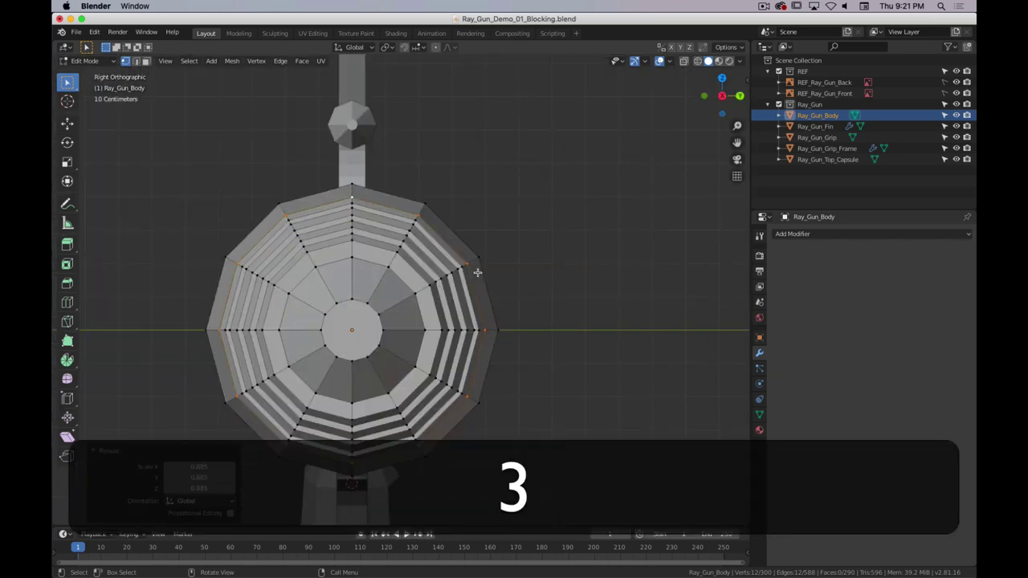
{"action": "key", "text": "KP_1"}
{"action": "scroll", "coordinate": [437, 223], "scroll_direction": "up", "scroll_amount": 3}
{"action": "key", "text": "z"}
{"action": "left_click", "coordinate": [588, 253]}
- Switch to face select mode for picking face loops on the ribbed front section
{"action": "middle_click_drag", "start_coordinate": [430, 232], "coordinate": [368, 128], "text": "shift"}
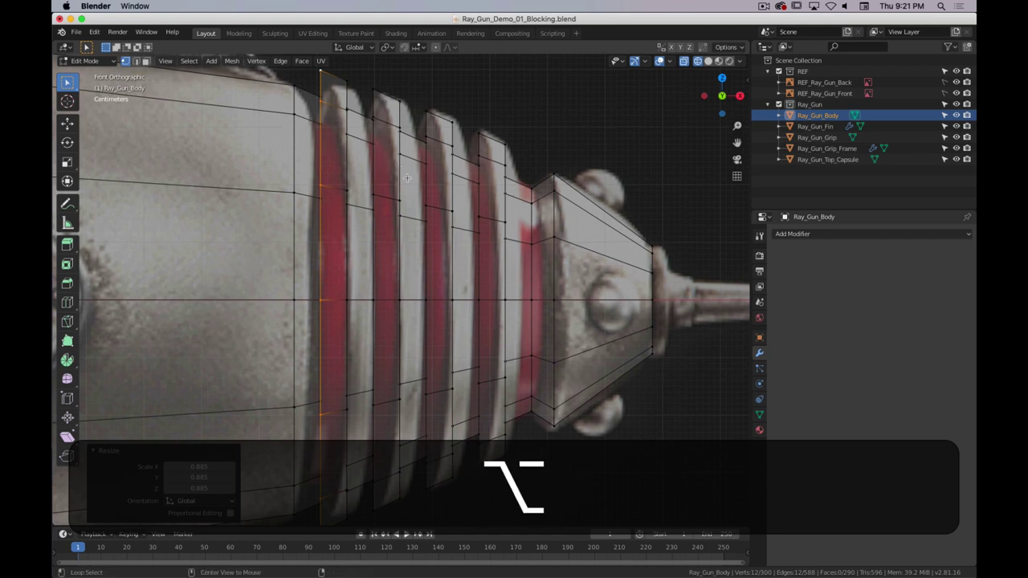
{"action": "left_click", "coordinate": [544, 215], "text": "alt"}
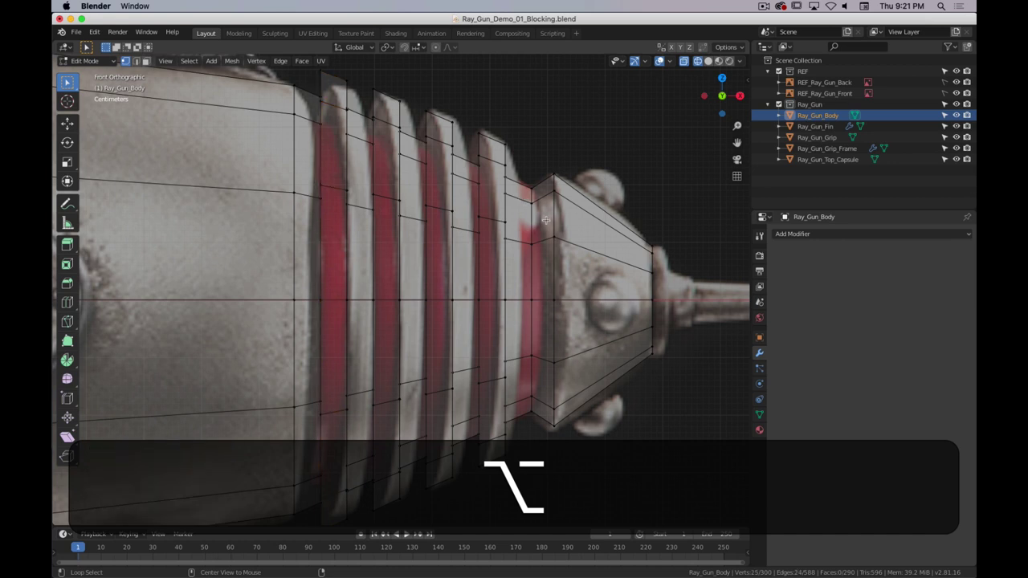
{"action": "left_click", "coordinate": [520, 204], "text": "alt"}
{"action": "key", "text": "3"}
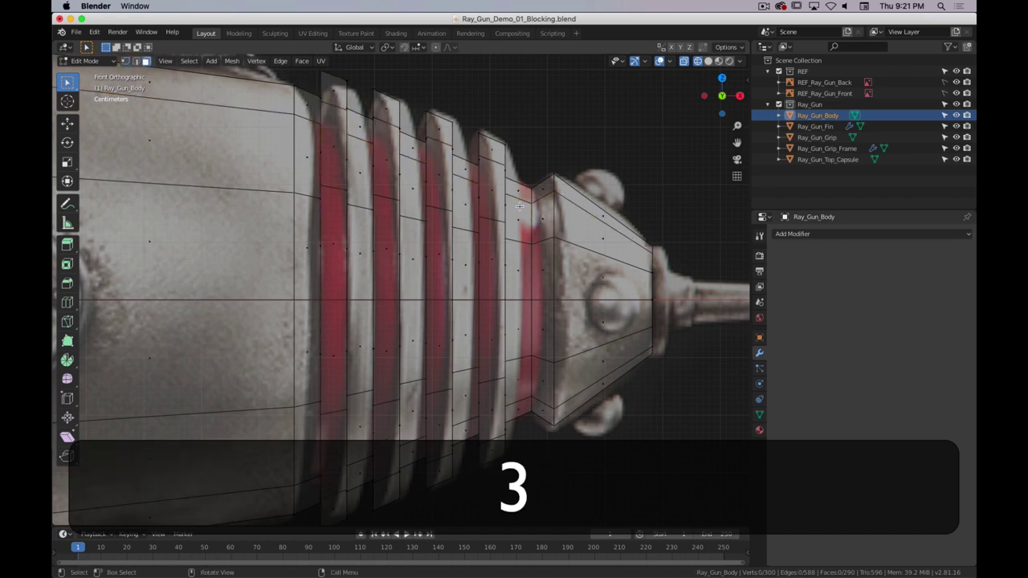
- Select the five recessed face loops in front of, between and behind the four ribs
{"action": "left_click", "coordinate": [520, 203], "text": "alt"}
{"action": "left_click", "coordinate": [464, 179], "text": "alt+shift"}
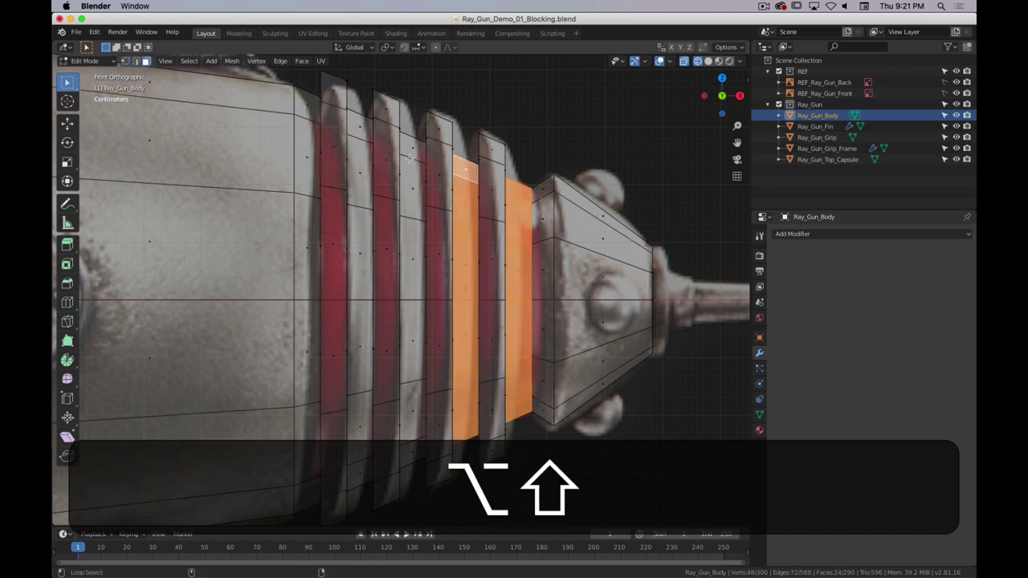
{"action": "left_click", "coordinate": [385, 149], "text": "alt+shift"}
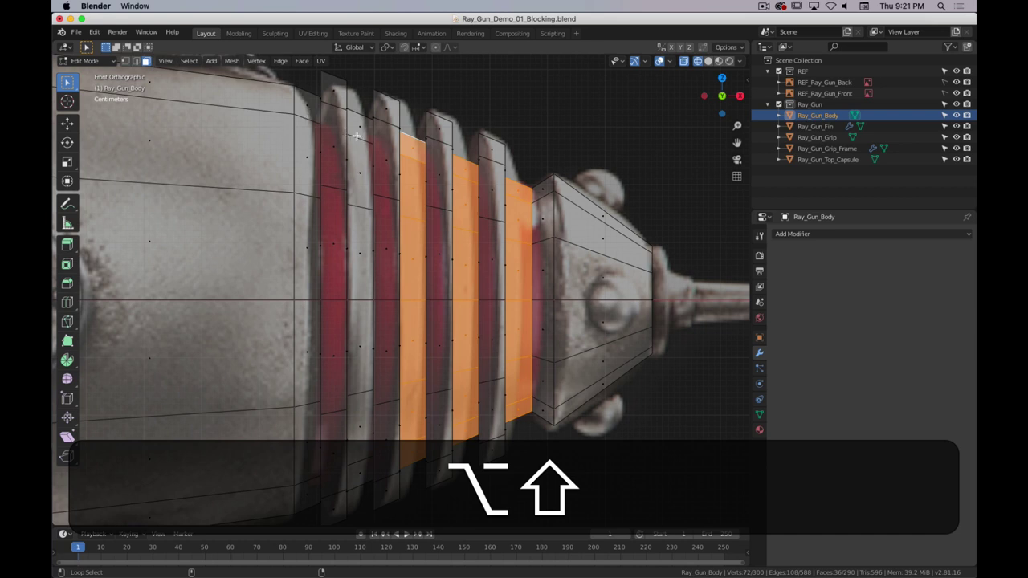
{"action": "left_click", "coordinate": [357, 138], "text": "alt+shift"}
{"action": "left_click", "coordinate": [308, 120], "text": "alt+shift"}
- Select the recessed face loop between the foremost rib and the nose cone, and scale it very slightly, to about 0.999
{"action": "scroll", "coordinate": [402, 144], "scroll_direction": "down", "scroll_amount": 3, "text": "shift"}
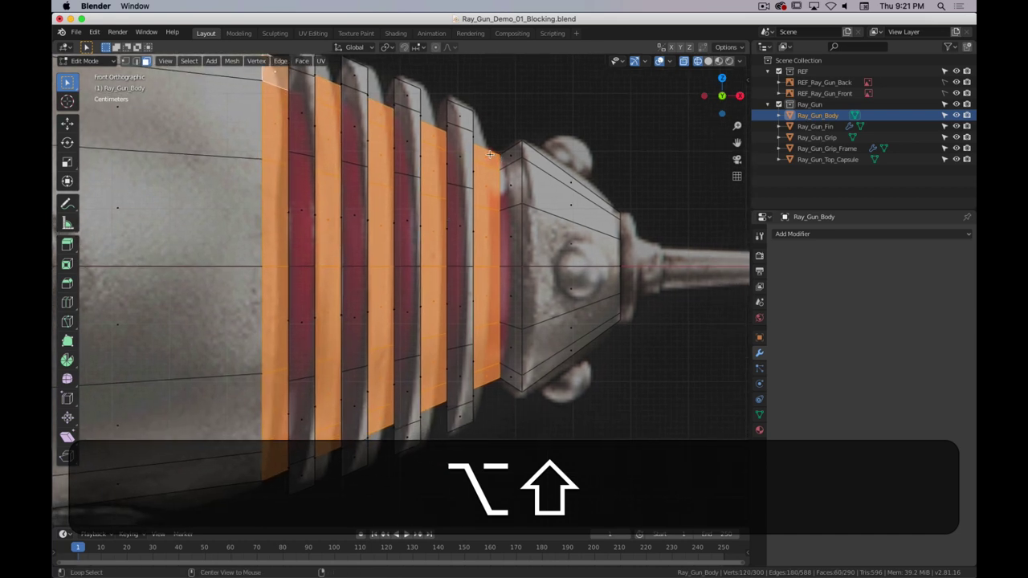
{"action": "left_click", "coordinate": [487, 160], "text": "alt"}
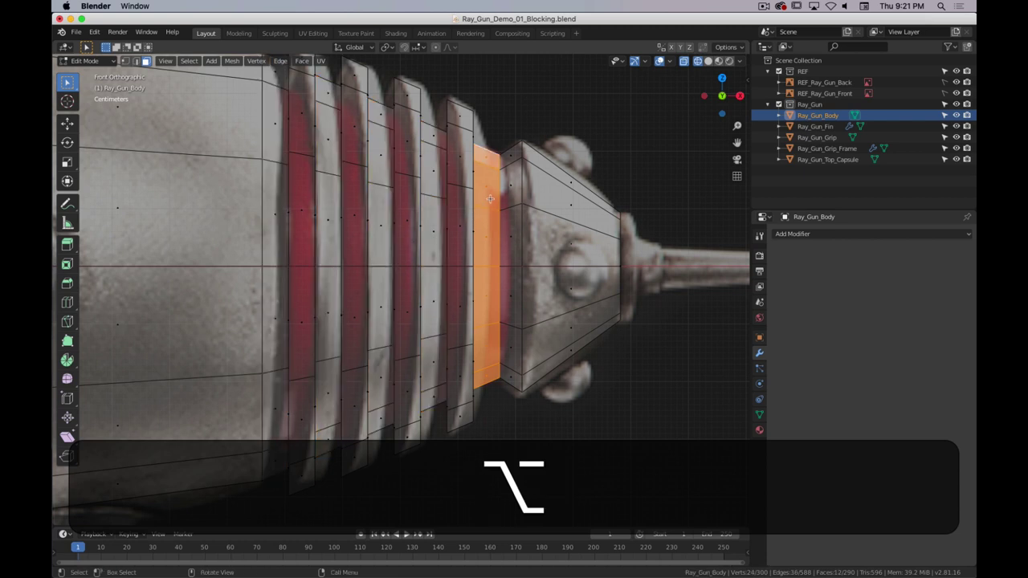
{"action": "middle_click_drag", "start_coordinate": [407, 131], "coordinate": [484, 190], "text": "shift"}
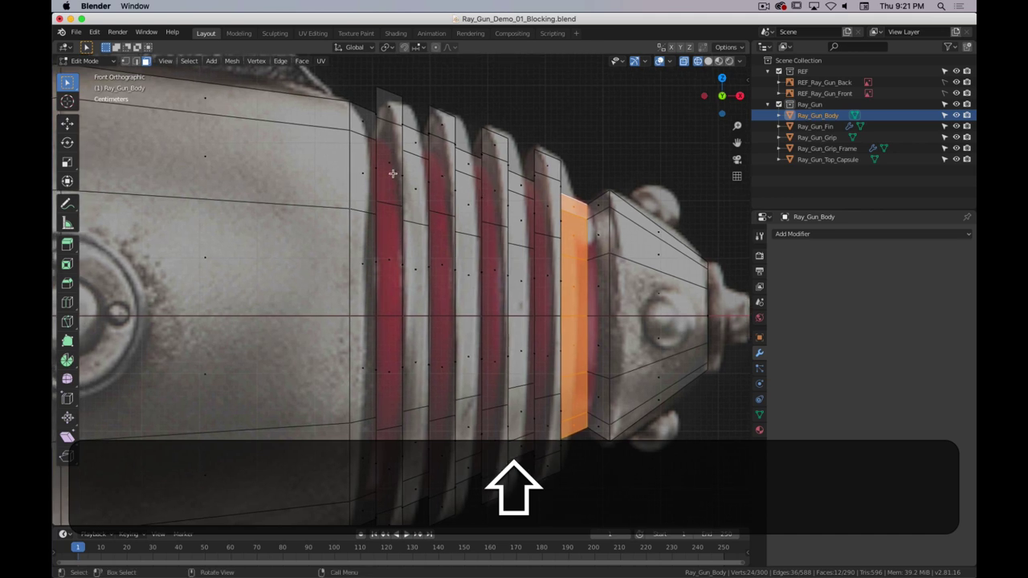
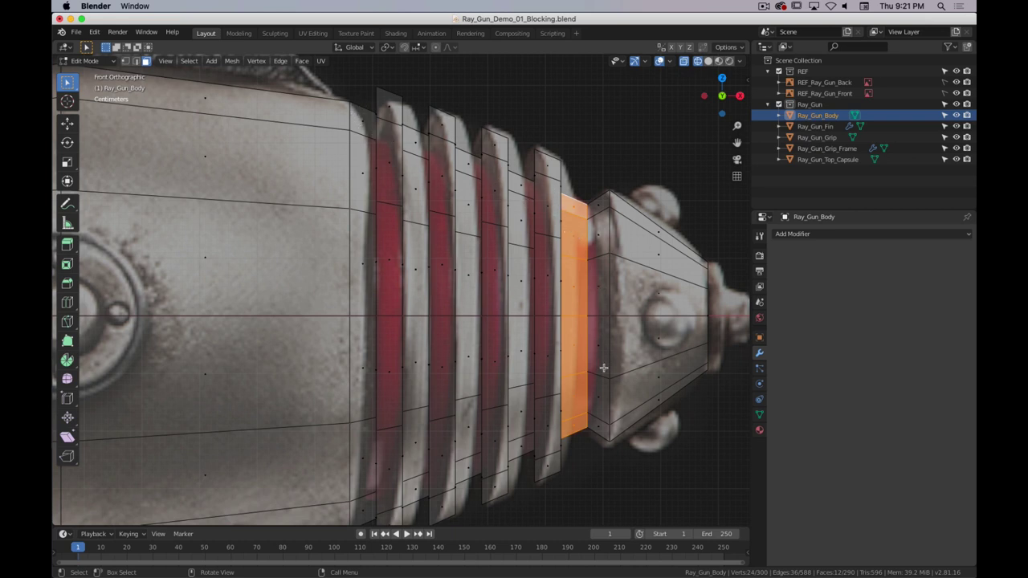
{"action": "key", "text": "s"}
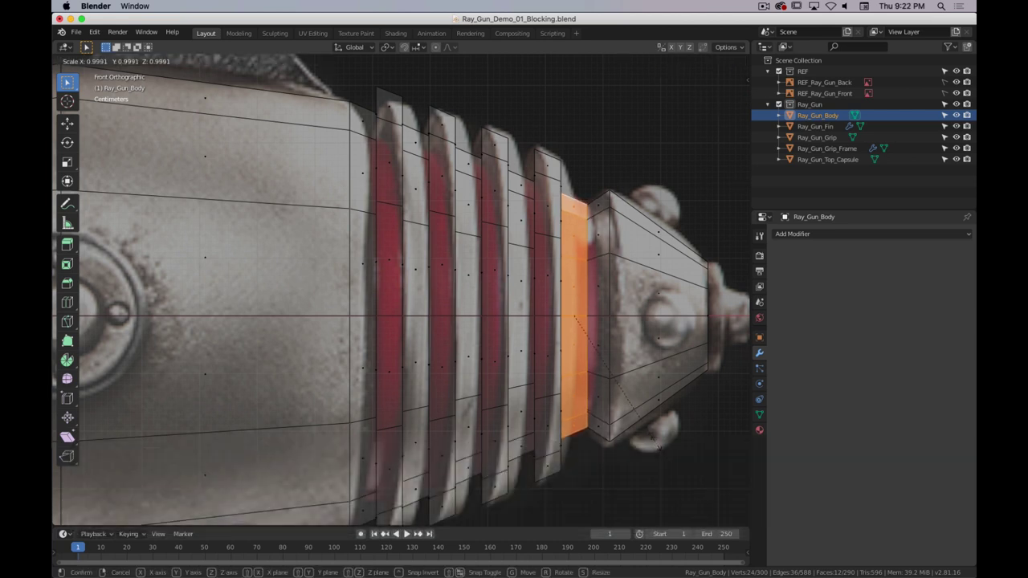
{"action": "left_click", "coordinate": [659, 448]}
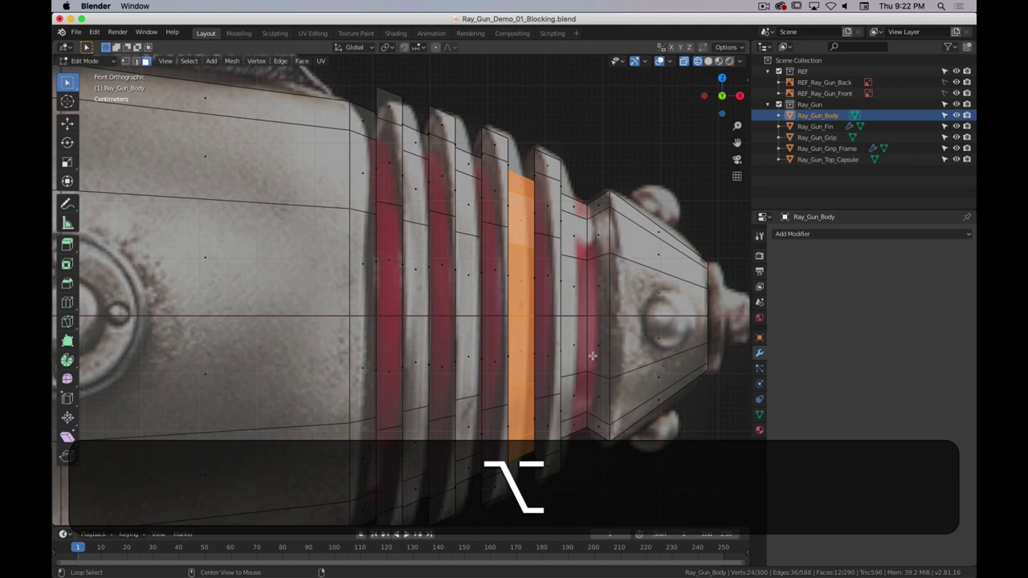
- Scale the recessed face loop between the two foremost ribs to 0.984 in Y and Z, excluding the X axis
{"action": "key", "text": "s"}
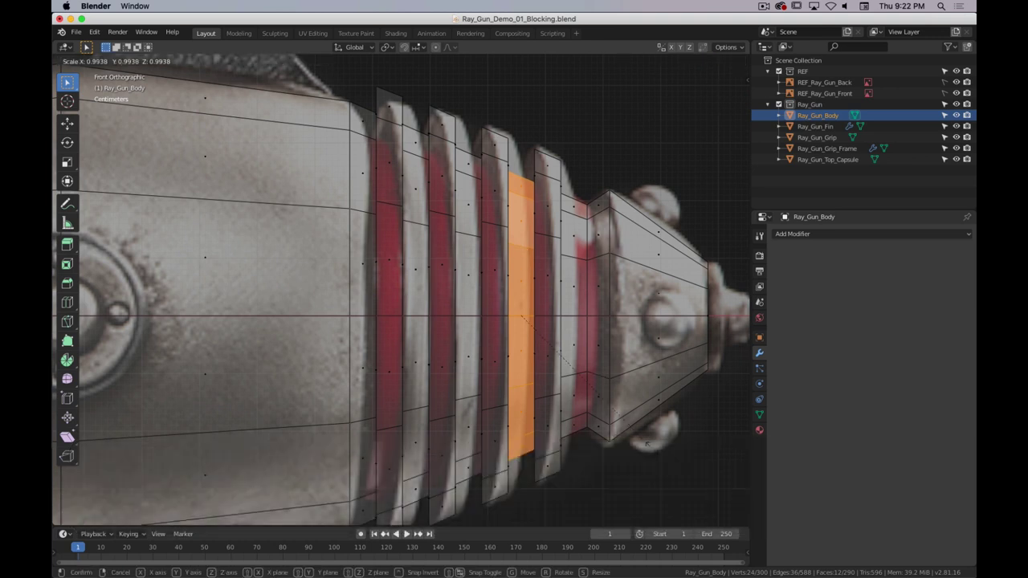
{"action": "key", "text": "shift+x"}
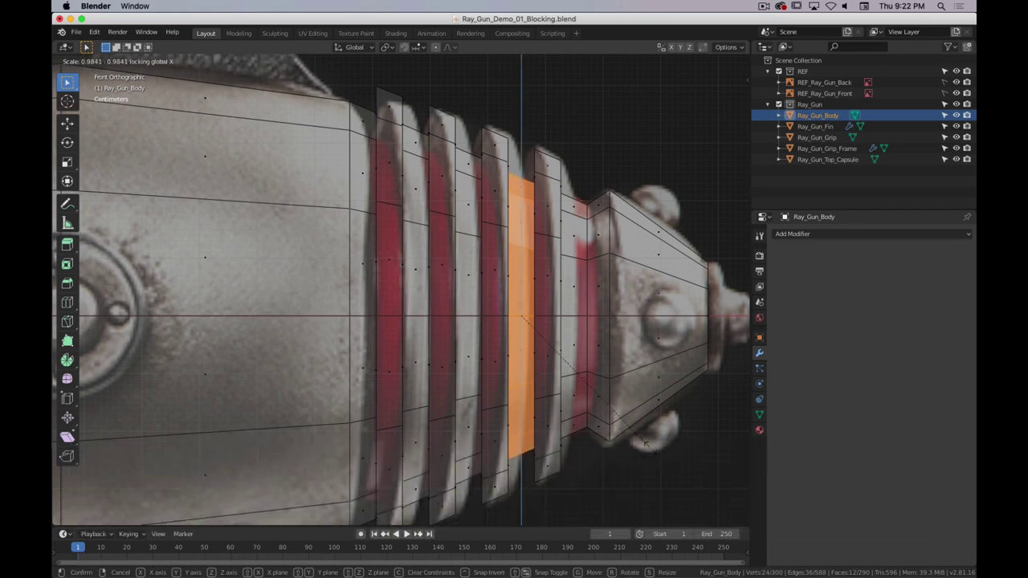
{"action": "left_click", "coordinate": [645, 444]}
{"action": "middle_click_drag", "start_coordinate": [614, 358], "coordinate": [588, 370]}
{"action": "scroll", "coordinate": [587, 371], "scroll_direction": "down", "scroll_amount": 3}
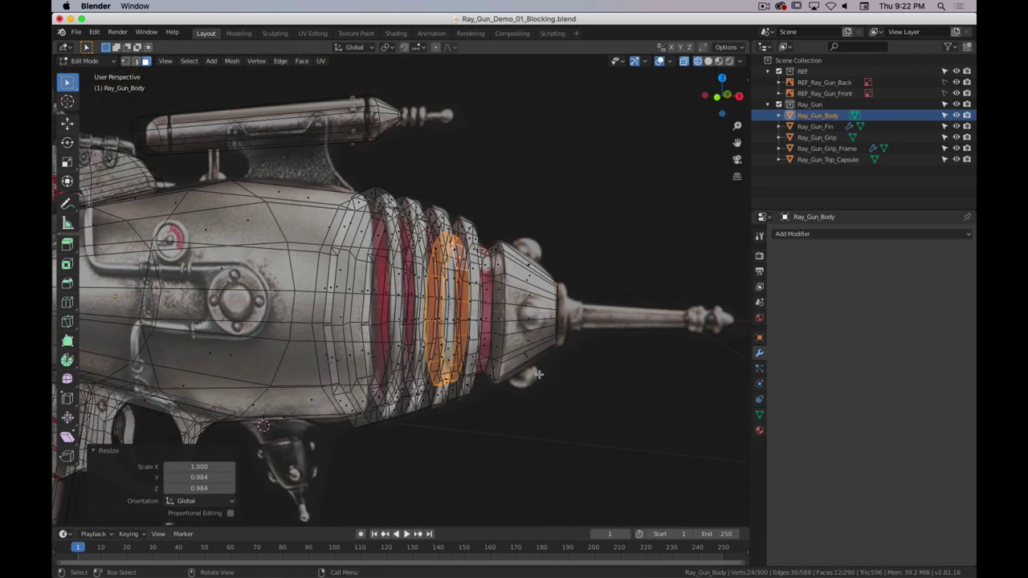
{"action": "key", "text": "KP_1"}
{"action": "key", "text": "s"}
{"action": "key", "text": "x"}
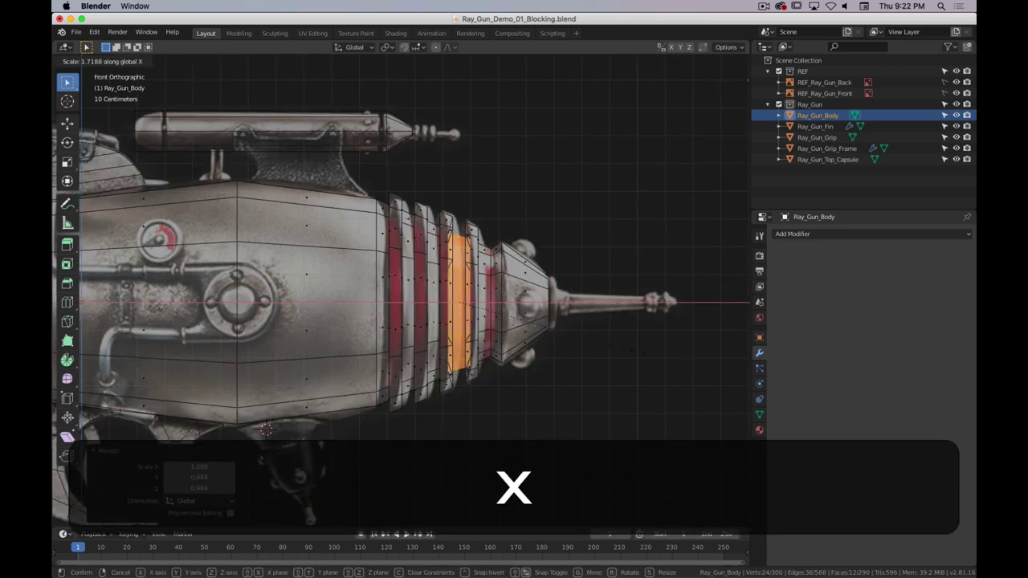
{"action": "right_click", "coordinate": [722, 313]}
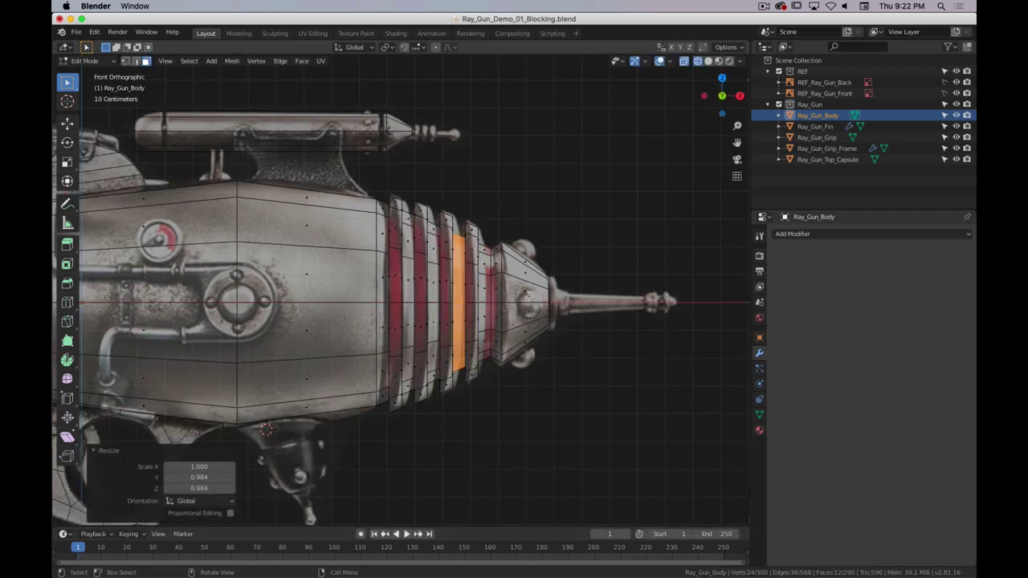
{"action": "key", "text": "s"}
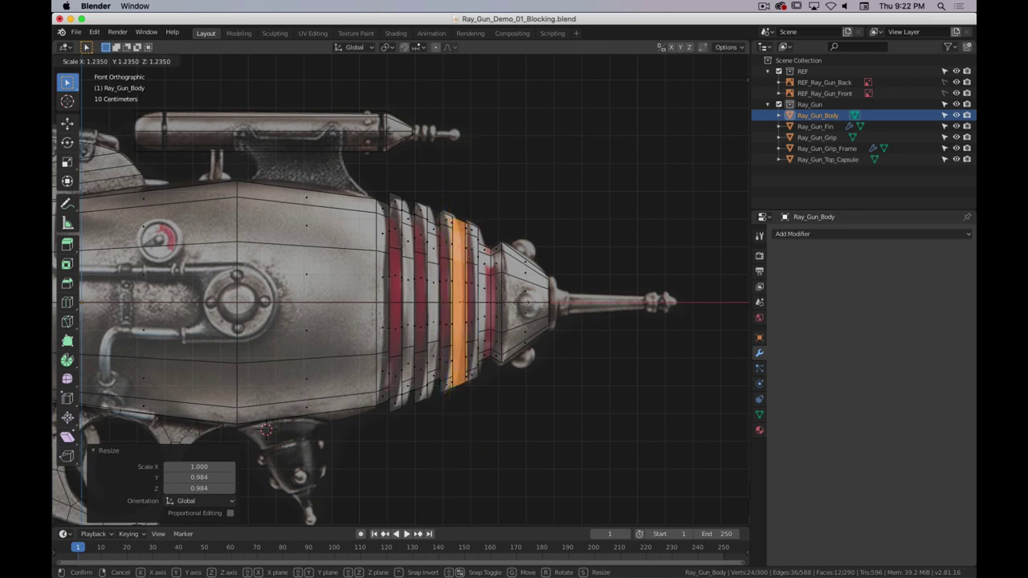
{"action": "right_click", "coordinate": [518, 316]}
{"action": "scroll", "coordinate": [519, 316], "scroll_direction": "down", "scroll_amount": 2}
{"action": "scroll", "coordinate": [519, 316], "scroll_direction": "up", "scroll_amount": 4}
{"action": "scroll", "coordinate": [518, 315], "scroll_direction": "up", "scroll_amount": 2}
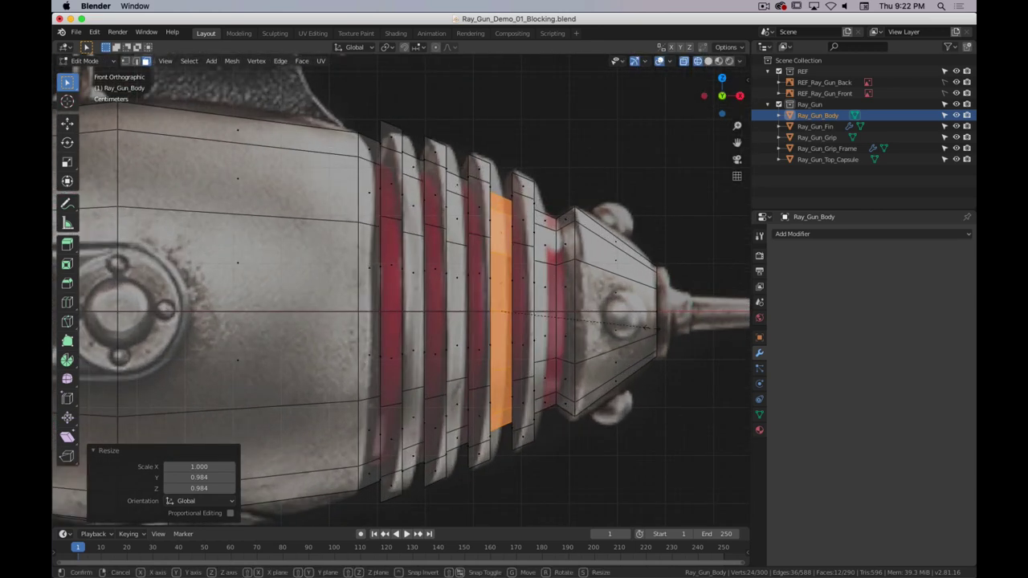
- Scale the same recessed loop between the two foremost ribs again, to 0.999 in Y and Z only
{"action": "key", "text": "s"}
{"action": "key", "text": "shift+x"}
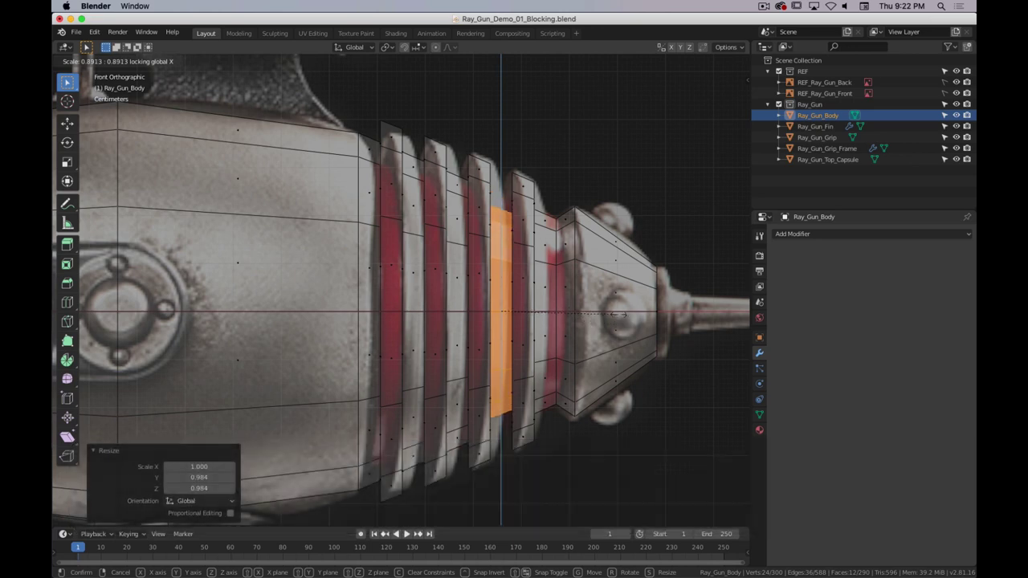
{"action": "left_click", "coordinate": [633, 319]}
- Select the recessed face loop between the two middle ribs and scale it to about 0.967 in Y and Z only
{"action": "scroll", "coordinate": [633, 318], "scroll_direction": "up", "scroll_amount": 5}
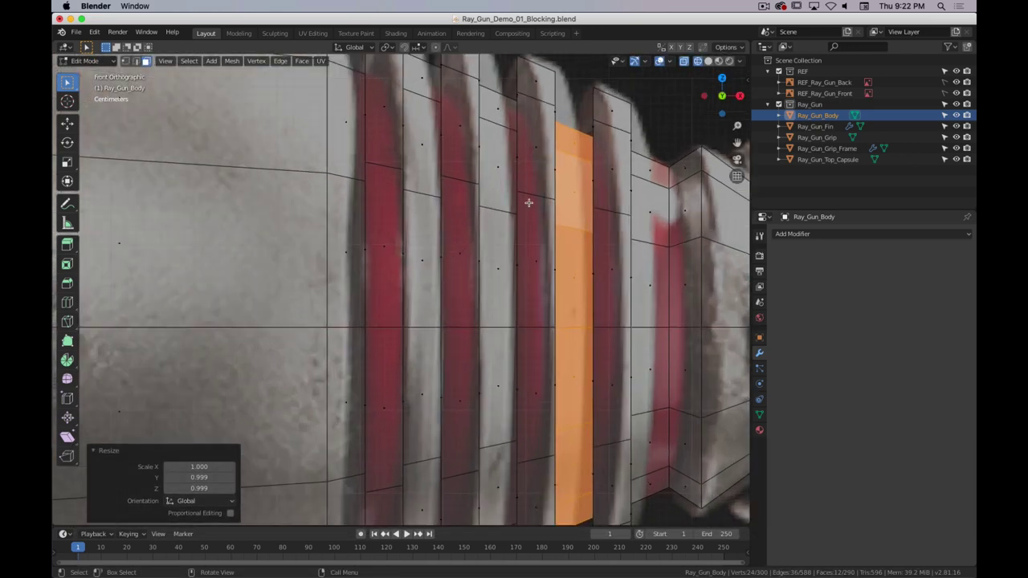
{"action": "left_click", "coordinate": [478, 241], "text": "alt+shift"}
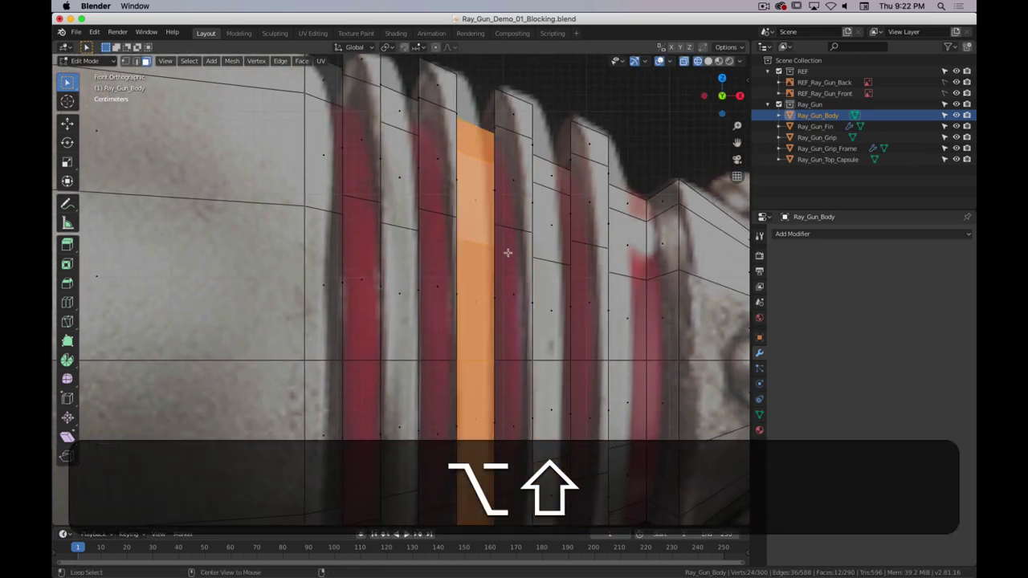
{"action": "key", "text": "s"}
{"action": "key", "text": "shift+x"}
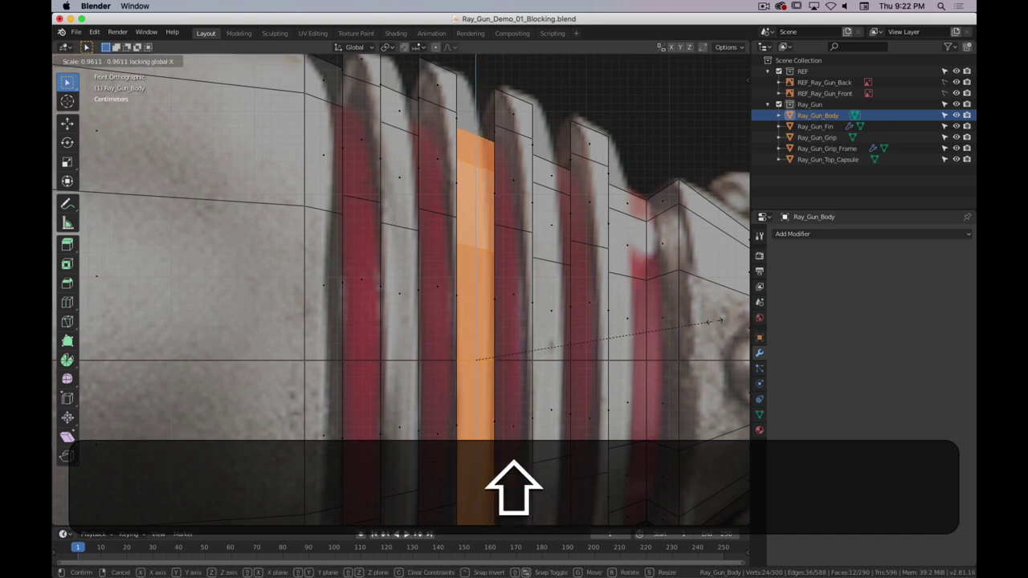
{"action": "left_click", "coordinate": [717, 323]}
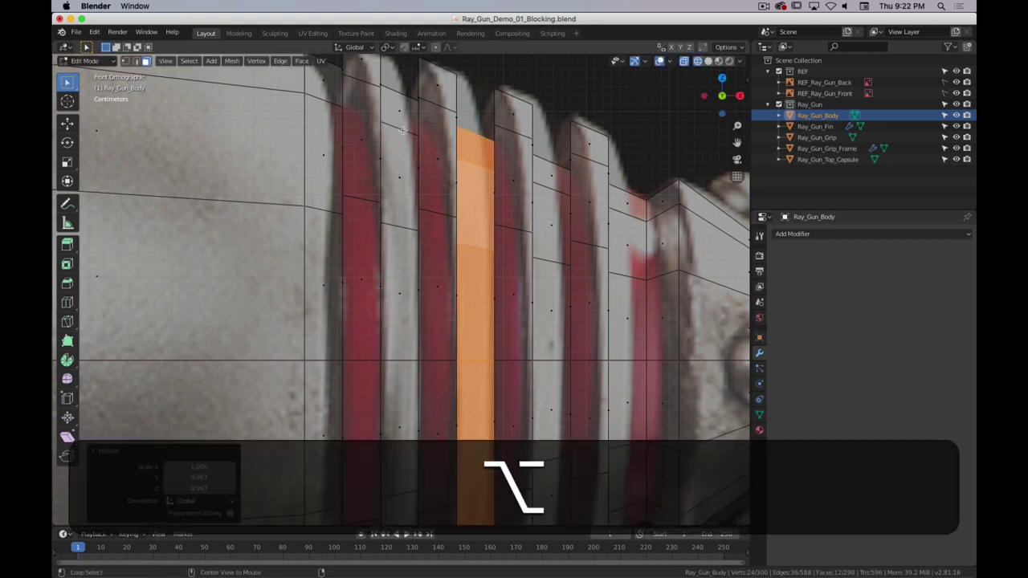
- Select the recessed face loop between the two rearmost ribs and scale it to 0.955 in Y and Z only
{"action": "left_click", "coordinate": [404, 135], "text": "alt+shift"}
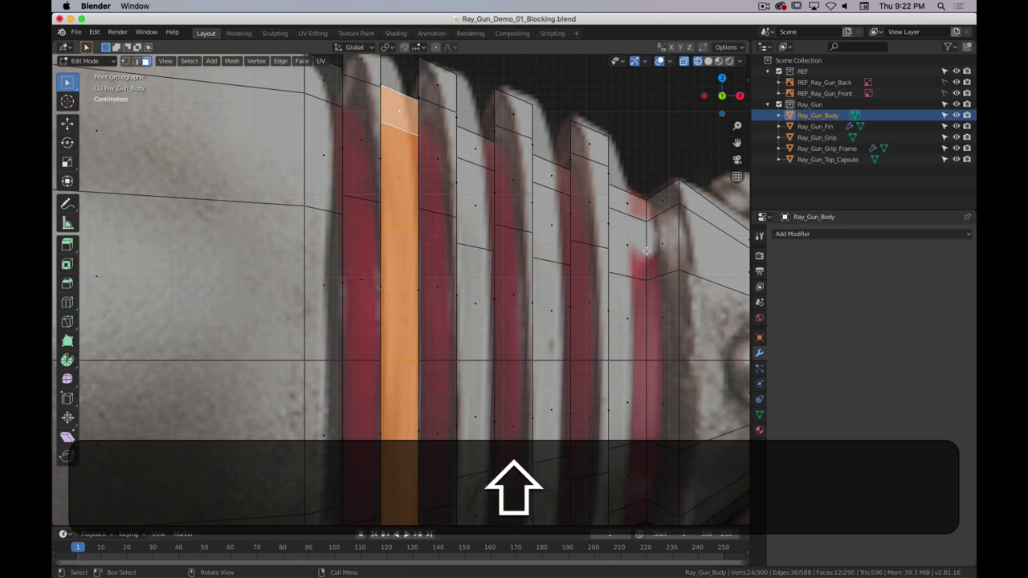
{"action": "key", "text": "s"}
{"action": "key", "text": "shift+x"}
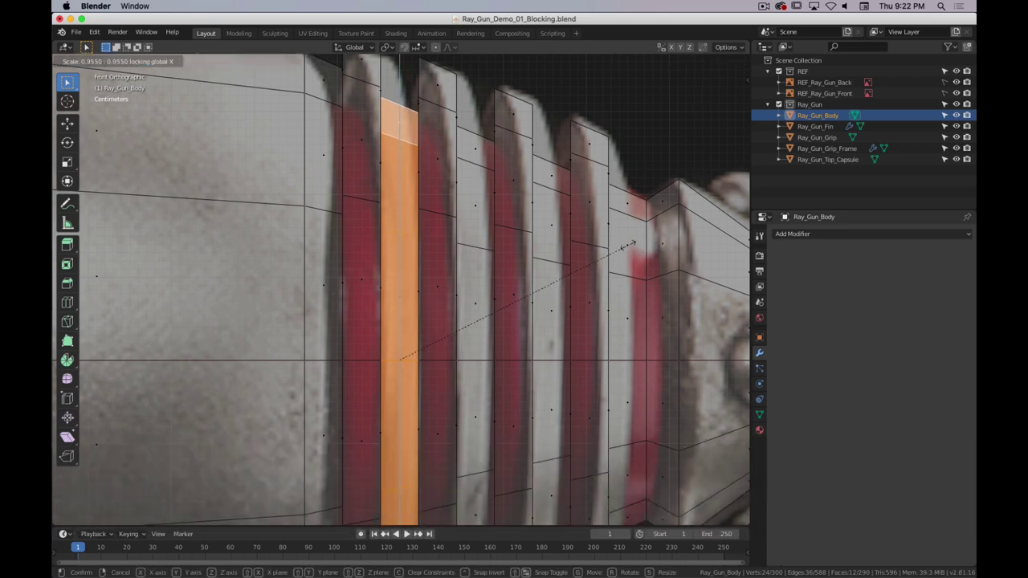
{"action": "left_click", "coordinate": [630, 244]}
- Inspect the deepened grooves in solid shading from an angle, and return to a close front wireframe view of the ribs
{"action": "middle_click_drag", "start_coordinate": [315, 165], "coordinate": [373, 136], "text": "shift"}
{"action": "scroll", "coordinate": [492, 198], "scroll_direction": "down", "scroll_amount": 2}
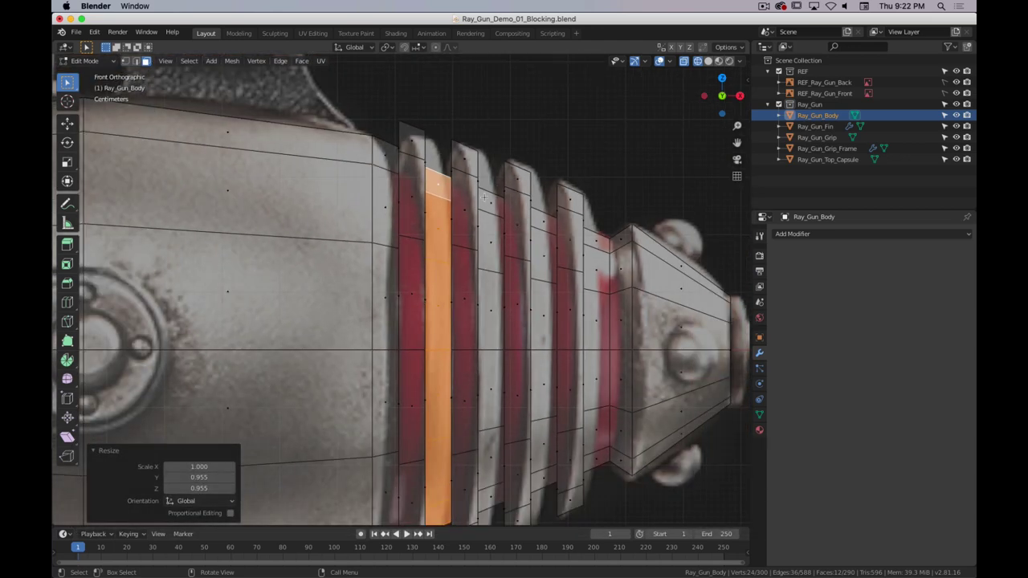
{"action": "scroll", "coordinate": [502, 237], "scroll_direction": "down", "scroll_amount": 2}
{"action": "key", "text": "alt+z"}
{"action": "scroll", "coordinate": [575, 236], "scroll_direction": "down", "scroll_amount": 1}
{"action": "middle_click_drag", "start_coordinate": [574, 235], "coordinate": [529, 275]}
{"action": "left_click", "coordinate": [386, 265], "text": "alt"}
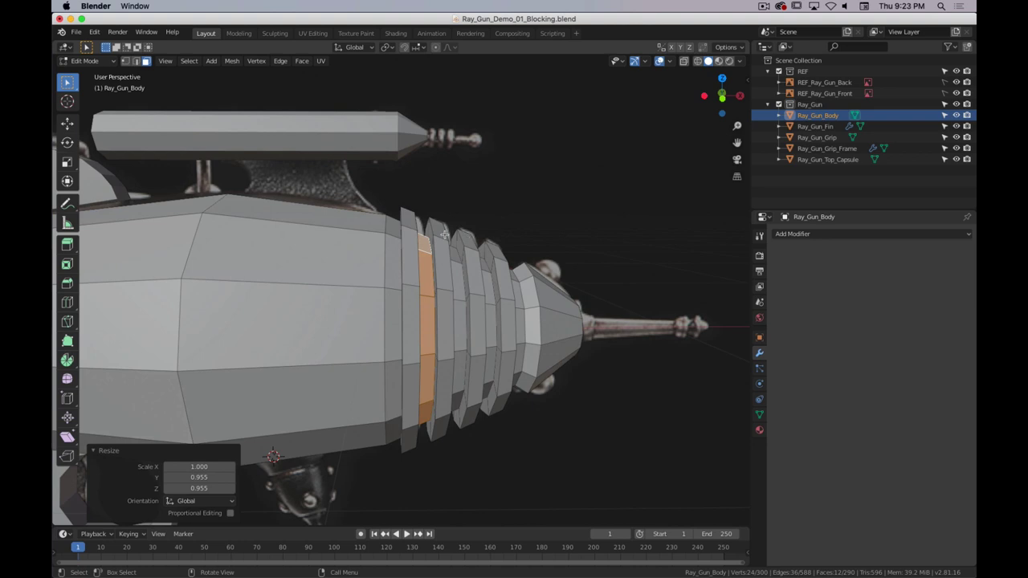
{"action": "key", "text": "1"}
{"action": "key", "text": "z"}
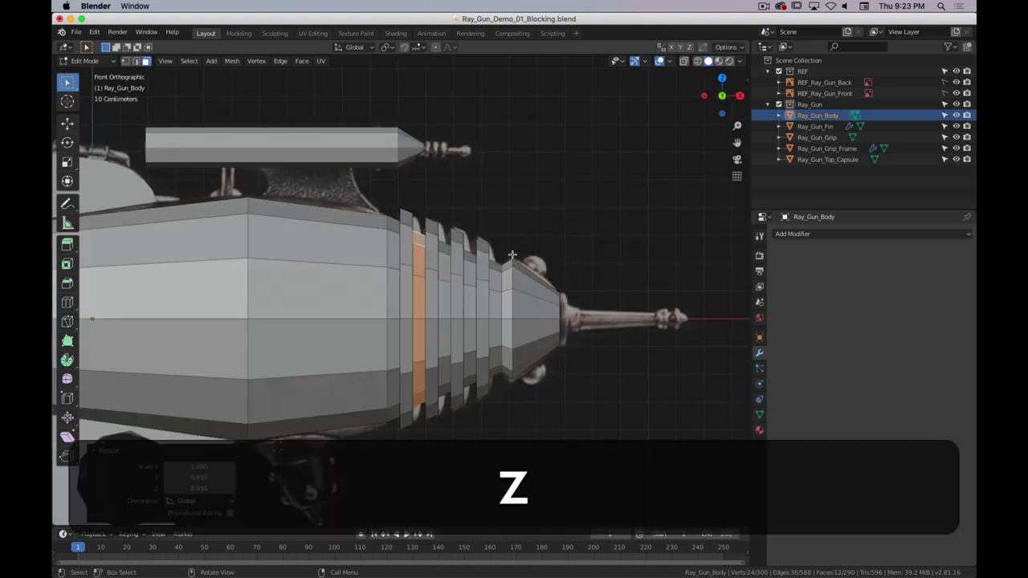
{"action": "scroll", "coordinate": [354, 229], "scroll_direction": "up", "scroll_amount": 6}
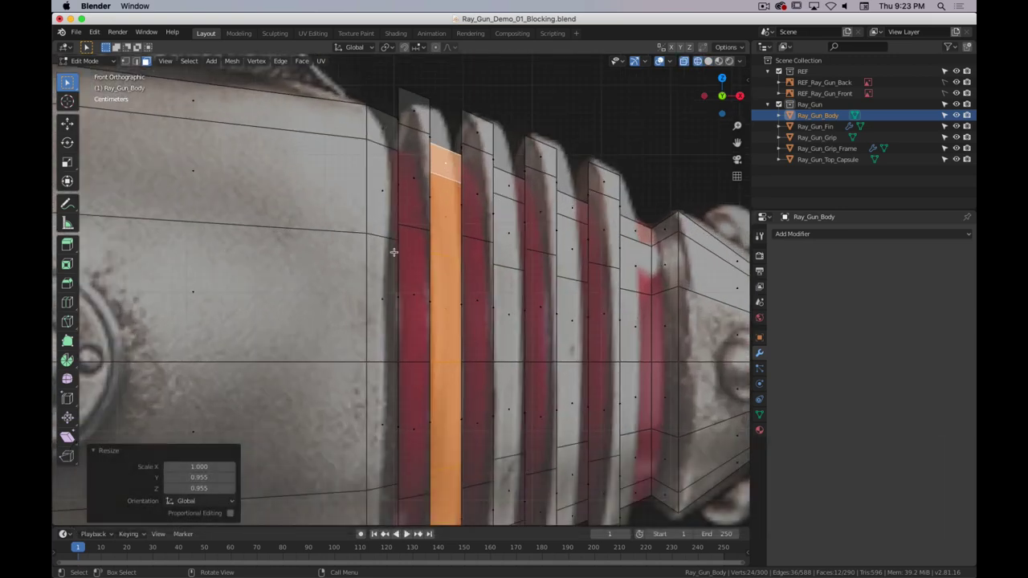
{"action": "middle_click_drag", "start_coordinate": [416, 266], "coordinate": [451, 238], "text": "shift"}
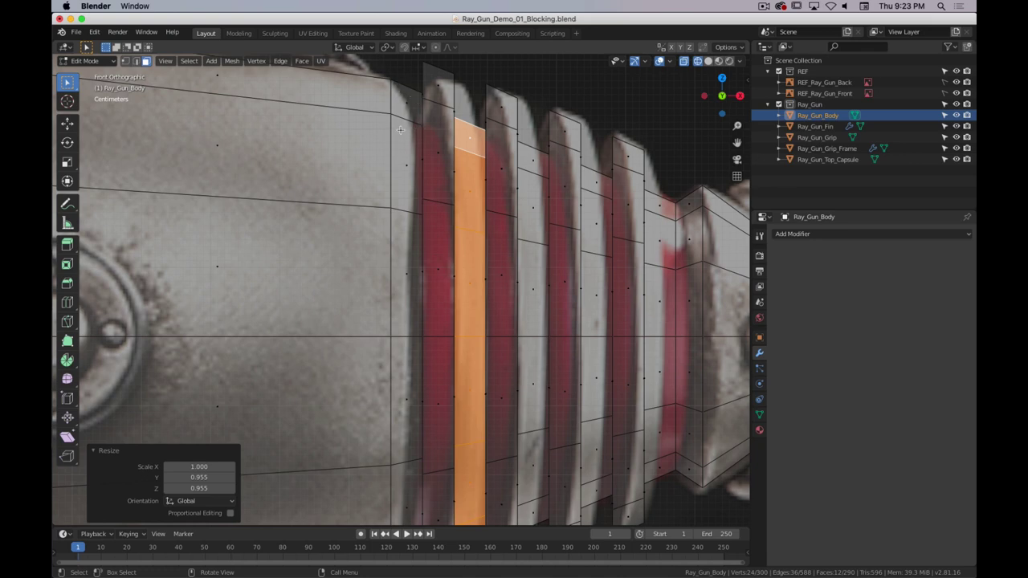
- Switch to vertex select mode and select the edge loop where the main body's front band meets the back of the rearmost rib
{"action": "key", "text": "1"}
{"action": "key", "text": "3"}
{"action": "key", "text": "1"}
{"action": "mouse_move", "coordinate": [400, 130]}
{"action": "middle_mouse_down"}
{"action": "mouse_move", "coordinate": [427, 124]}
{"action": "mouse_move", "coordinate": [450, 173]}
{"action": "middle_mouse_up"}
{"action": "key", "text": "z"}
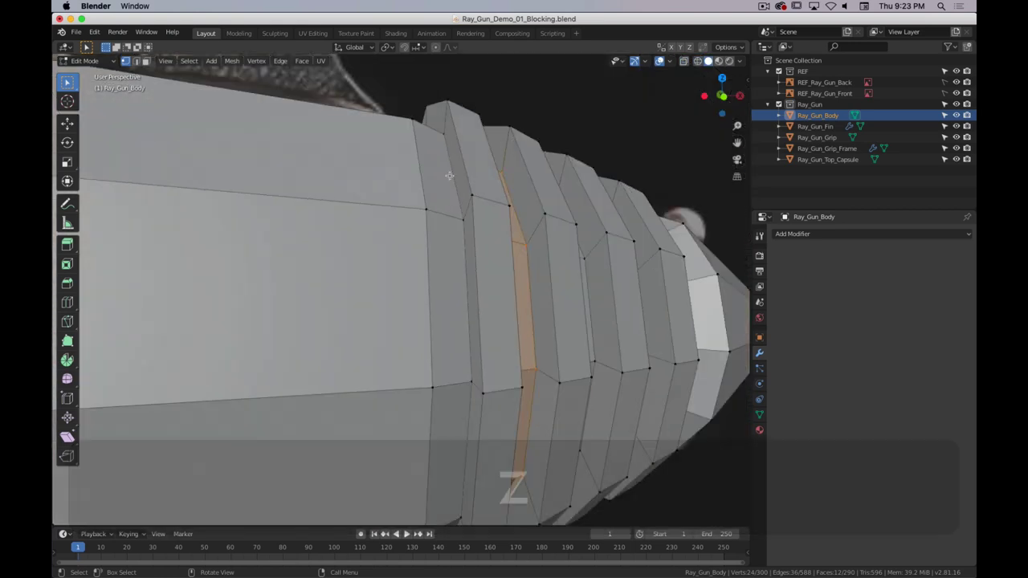
{"action": "left_click", "coordinate": [448, 172], "text": "alt"}
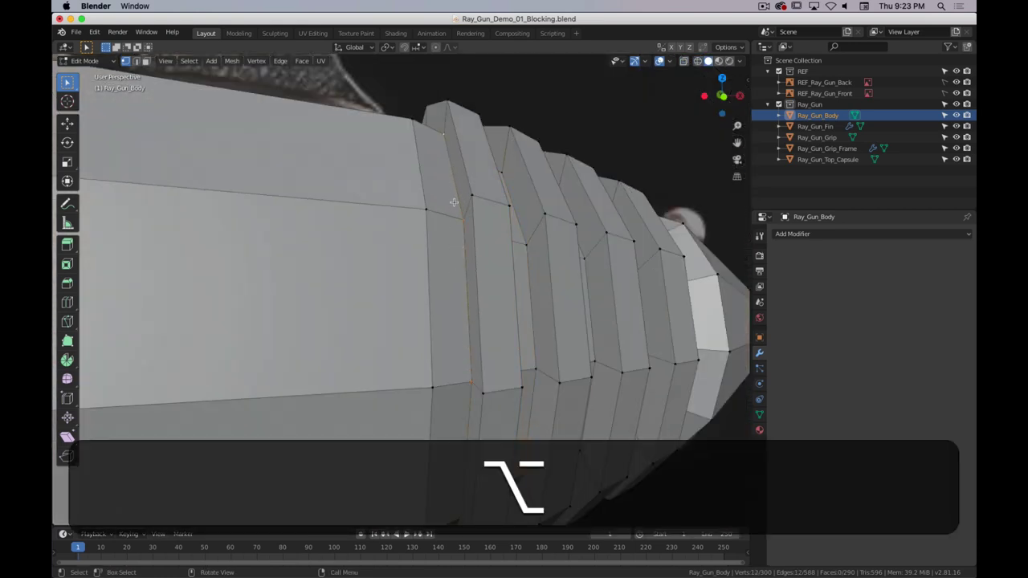
{"action": "key", "text": "alt+3"}
{"action": "key", "text": "1"}
- In the front wireframe view, scale the selected edge loop behind the rearmost rib uniformly to 0.884
{"action": "key", "text": "z"}
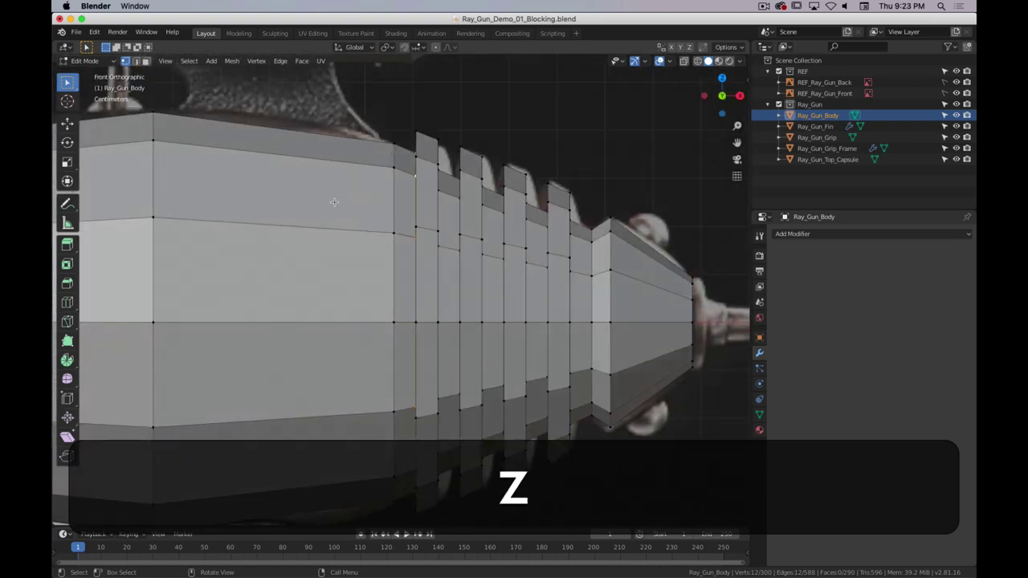
{"action": "key", "text": "z"}
{"action": "left_click", "coordinate": [331, 202]}
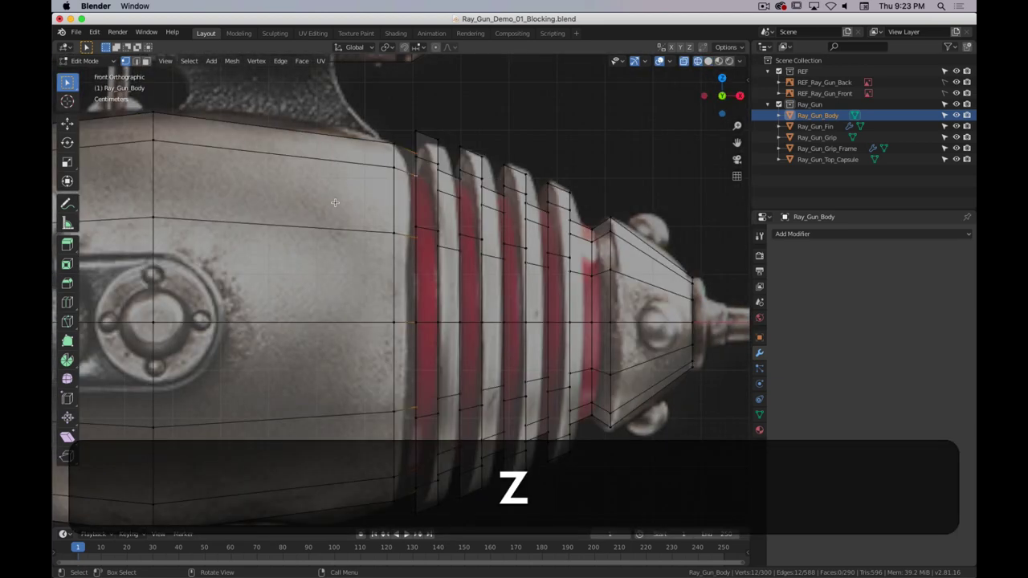
{"action": "key", "text": "s"}
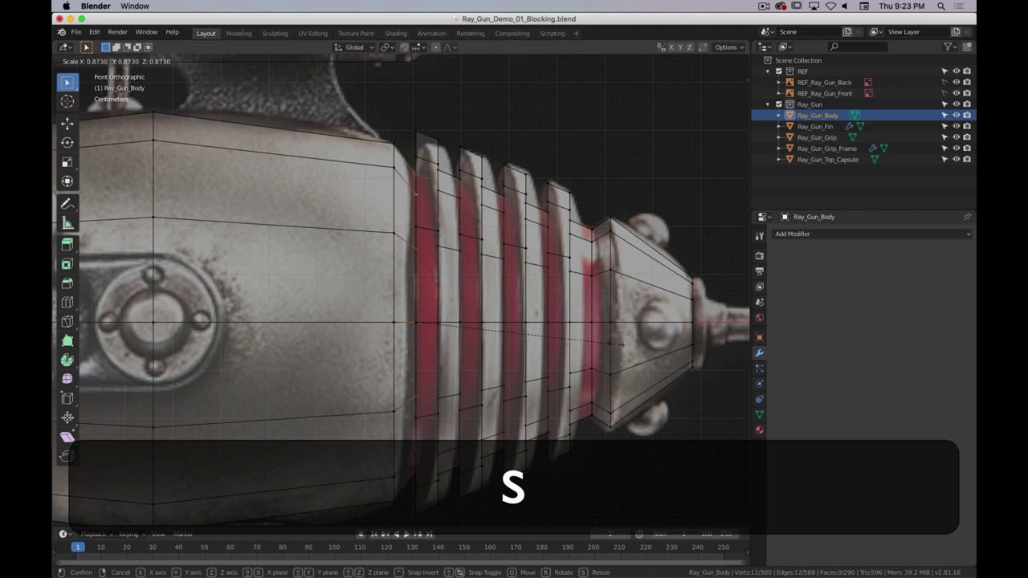
{"action": "left_click", "coordinate": [618, 347]}
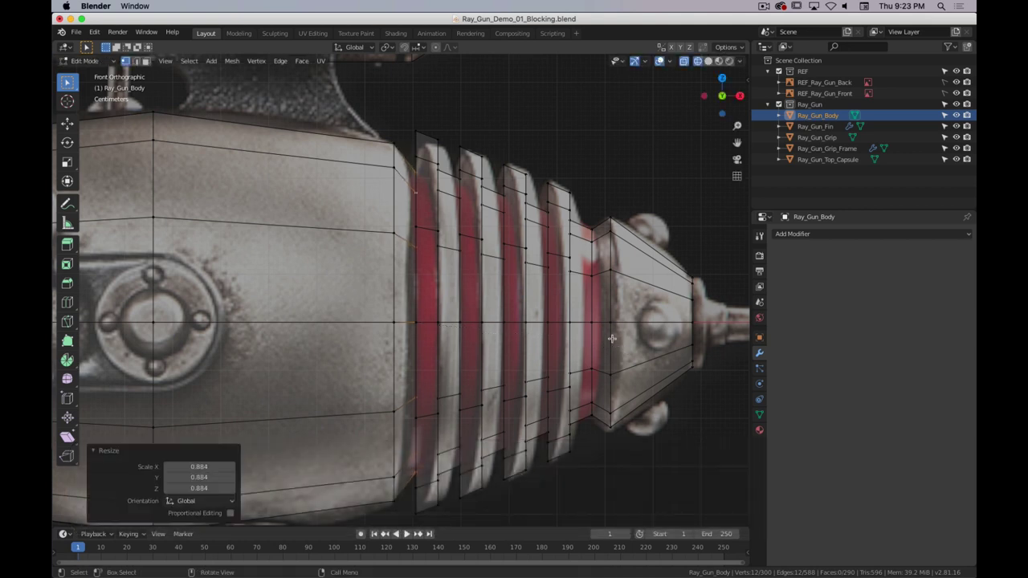
- Add an edge loop to the band behind the rearmost rib, slide it fully onto the main body's front edge, and scale it to 0.869
{"action": "key", "text": "ctrl"}
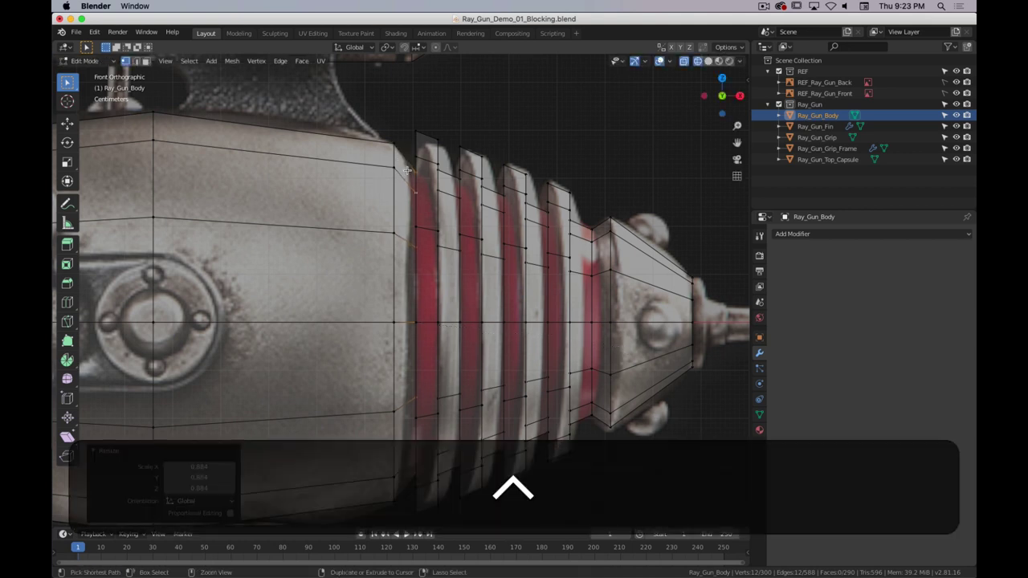
{"action": "key", "text": "ctrl+r"}
{"action": "left_click", "coordinate": [406, 175]}
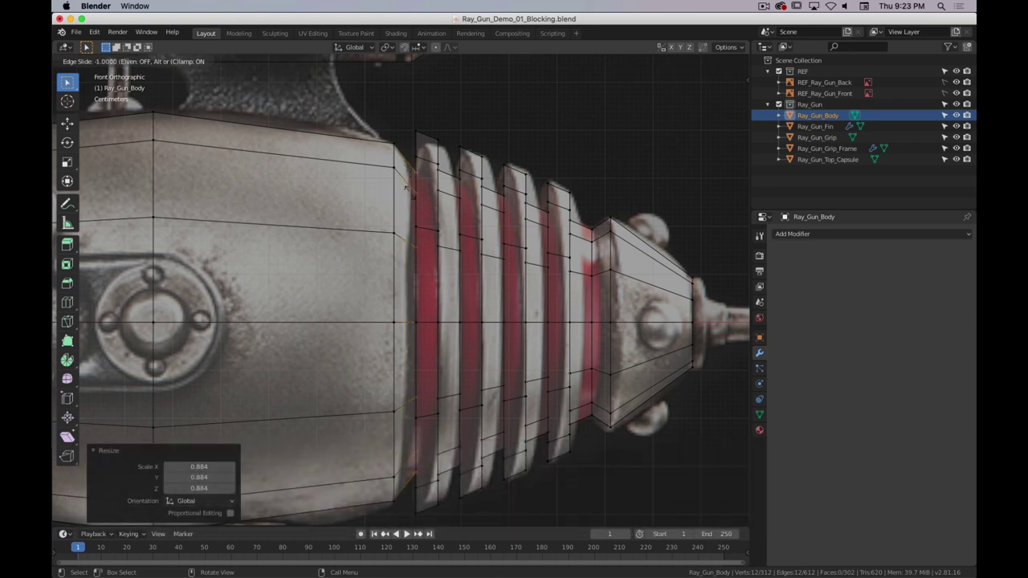
{"action": "left_click", "coordinate": [227, 198]}
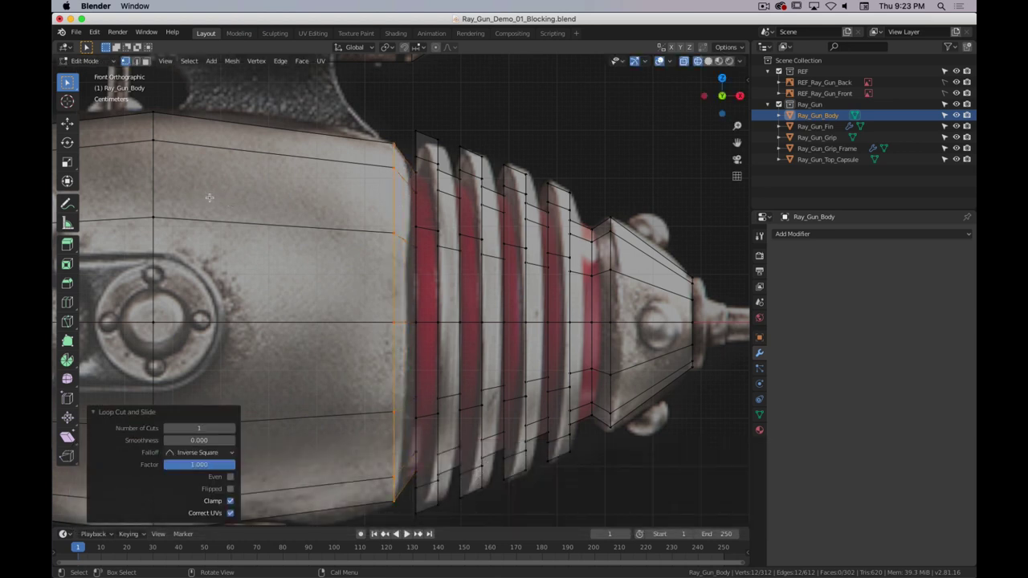
{"action": "key", "text": "s"}
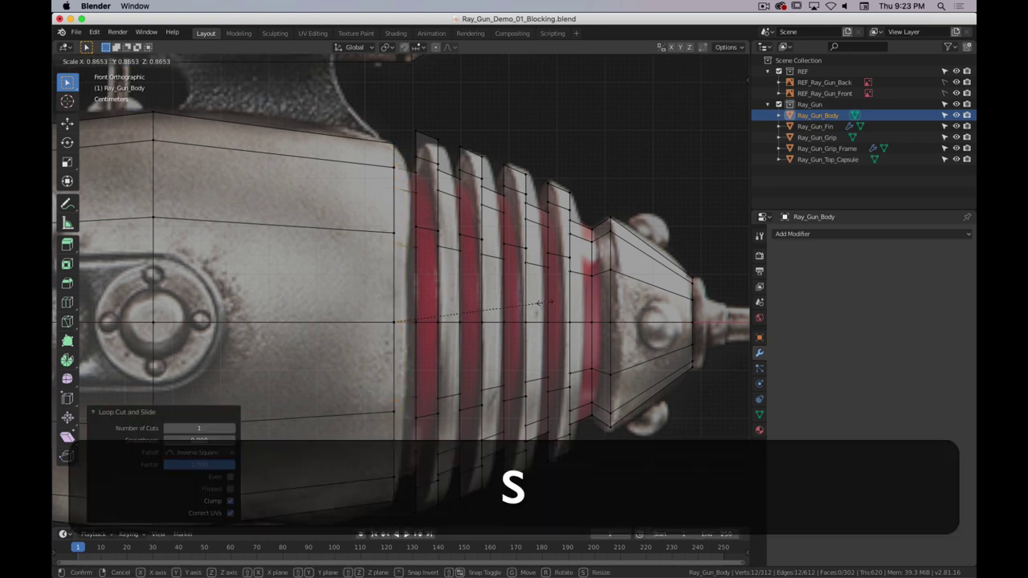
{"action": "left_click", "coordinate": [551, 302]}
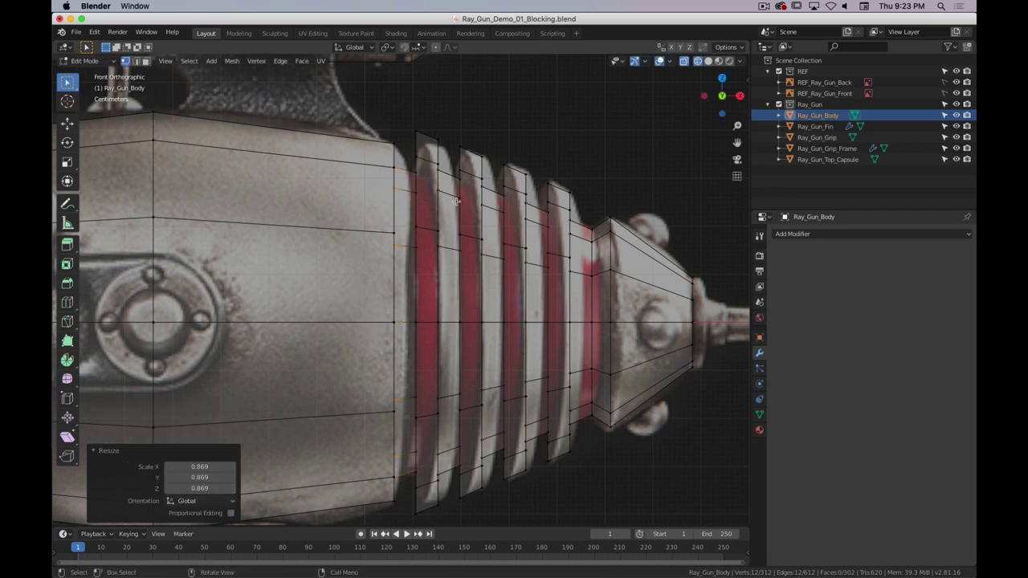
- In solid shading, select the groove's inner edge loop at the front of the rearmost rib and scale it uniformly to 0.962
{"action": "key", "text": "z"}
{"action": "mouse_move", "coordinate": [482, 220]}
{"action": "middle_mouse_down"}
{"action": "mouse_move", "coordinate": [378, 136]}
{"action": "mouse_move", "coordinate": [356, 76]}
{"action": "mouse_move", "coordinate": [374, 116]}
{"action": "mouse_move", "coordinate": [412, 124]}
{"action": "middle_mouse_up"}
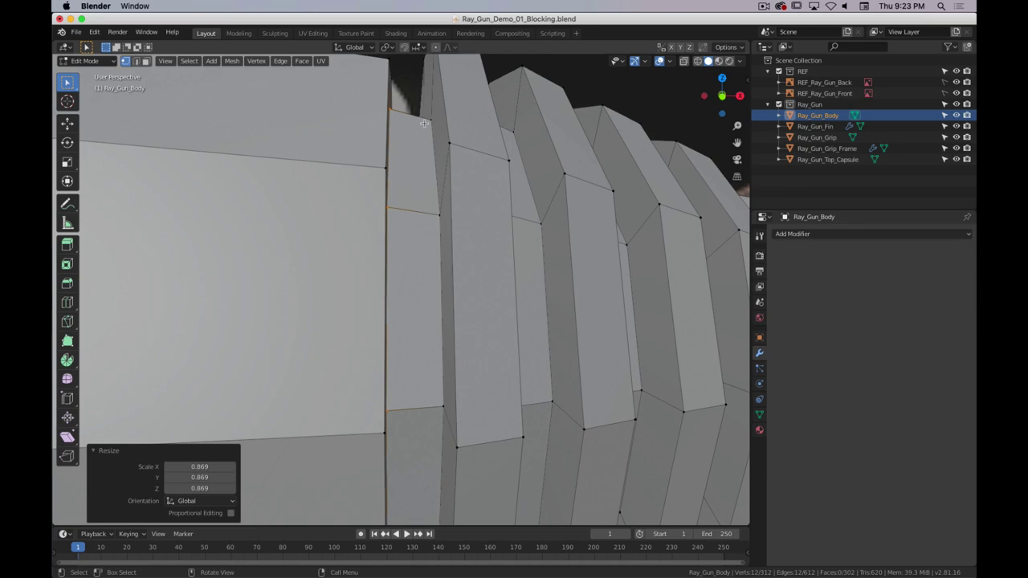
{"action": "key", "text": "3"}
{"action": "key", "text": "1"}
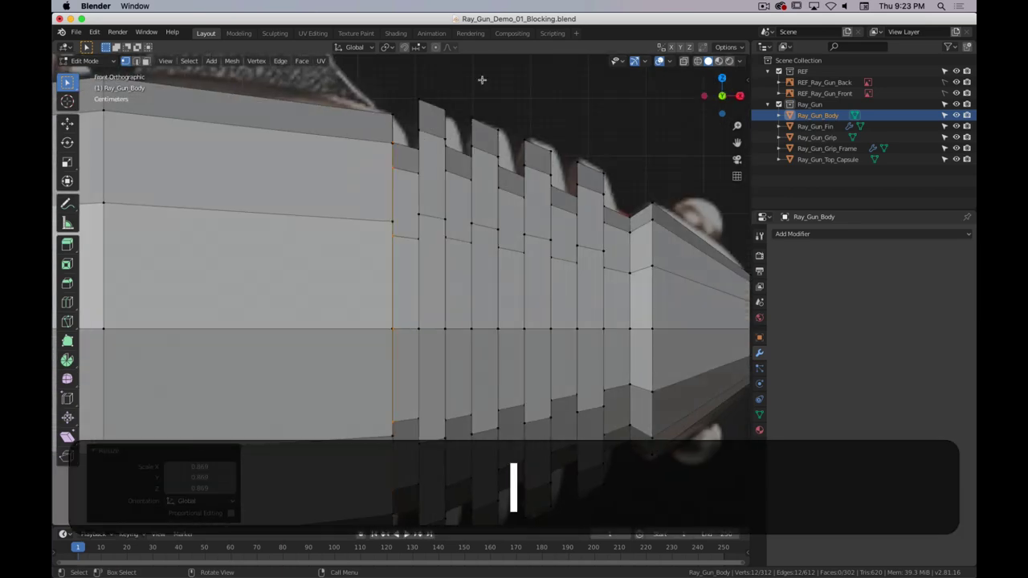
{"action": "key", "text": "alt+z"}
{"action": "key", "text": "alt+z"}
{"action": "middle_click_drag", "start_coordinate": [462, 162], "coordinate": [428, 127]}
{"action": "left_click", "coordinate": [430, 125], "text": "alt"}
{"action": "key", "text": "1"}
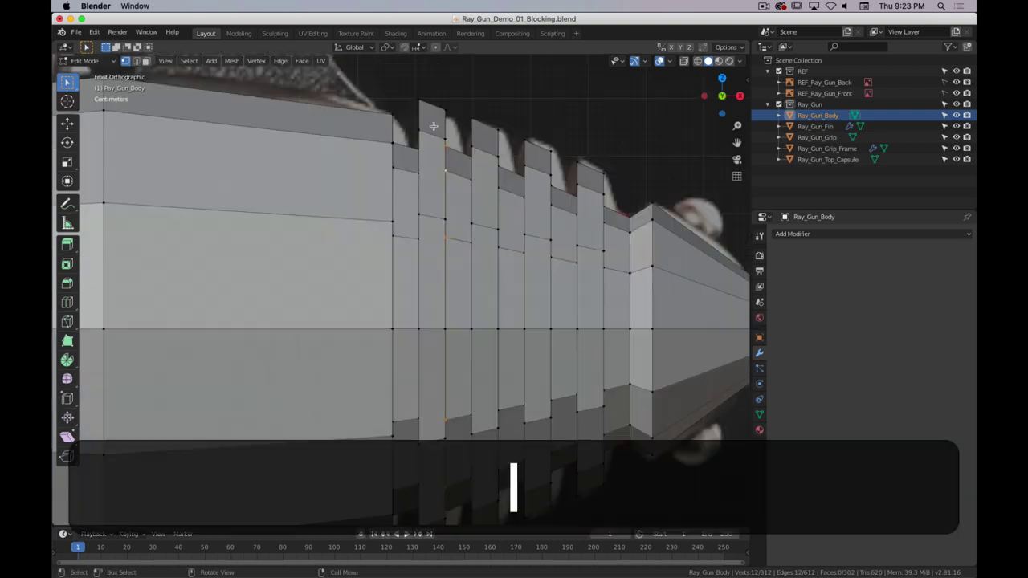
{"action": "key", "text": "s"}
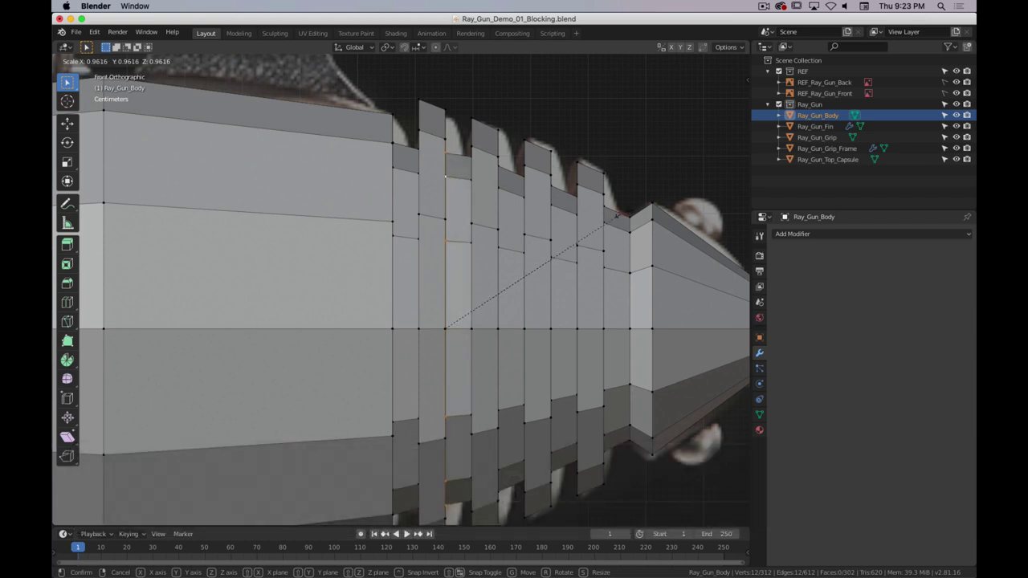
{"action": "left_click", "coordinate": [617, 215]}
- Select the groove's inner edge loop against the back of the second rib and scale it to 0.971 in the front wireframe view
{"action": "middle_click_drag", "start_coordinate": [617, 215], "coordinate": [514, 163]}
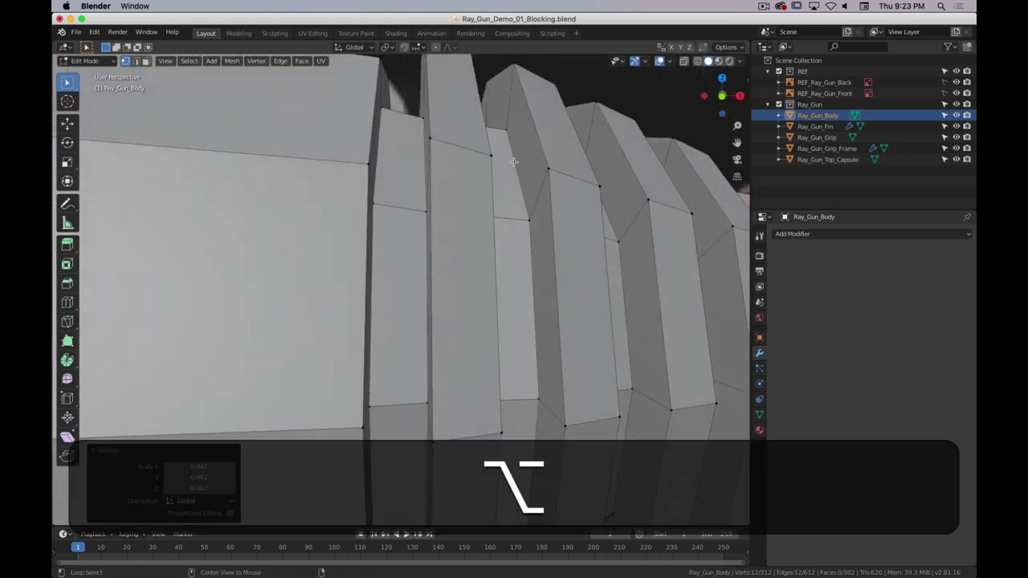
{"action": "left_click", "coordinate": [515, 162], "text": "alt"}
{"action": "key", "text": "alt+z"}
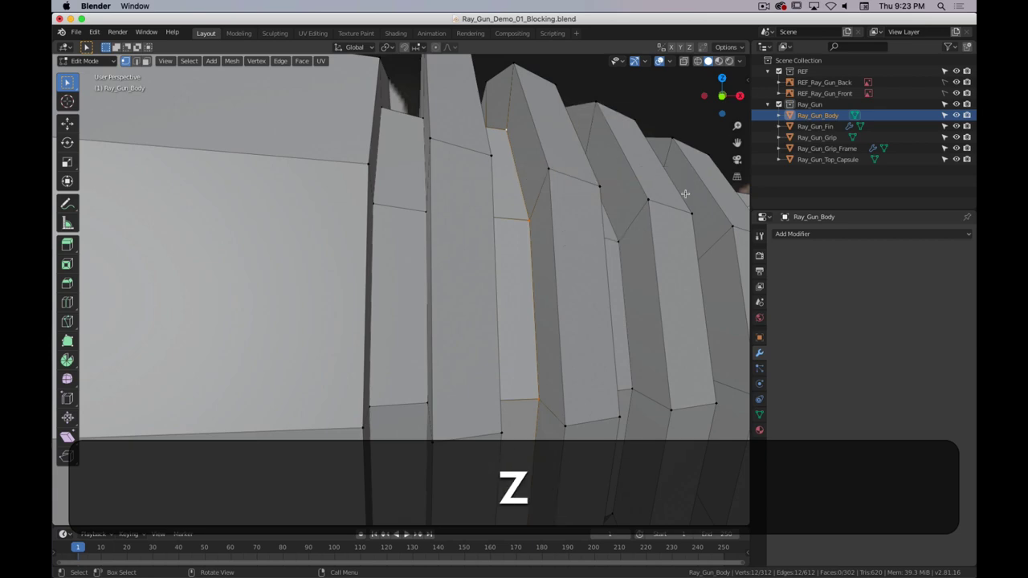
{"action": "key", "text": "3"}
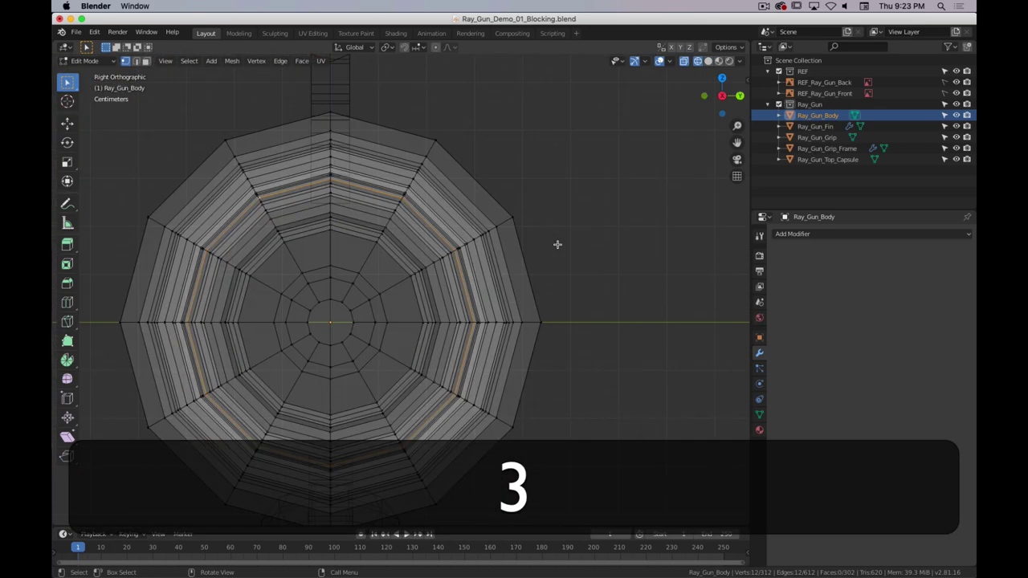
{"action": "key", "text": "1"}
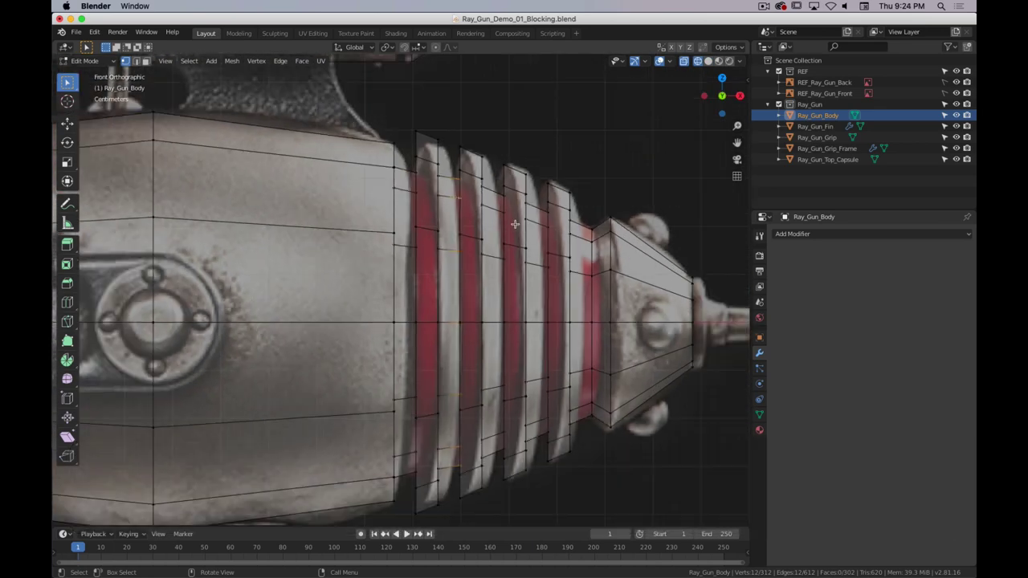
{"action": "middle_click_drag", "start_coordinate": [515, 232], "coordinate": [461, 202], "text": "shift"}
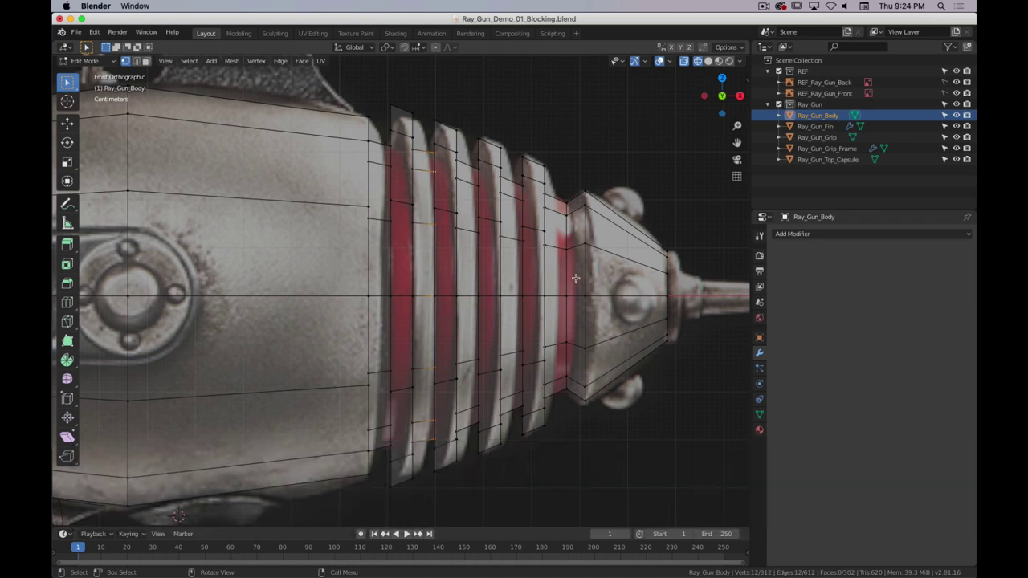
{"action": "key", "text": "s"}
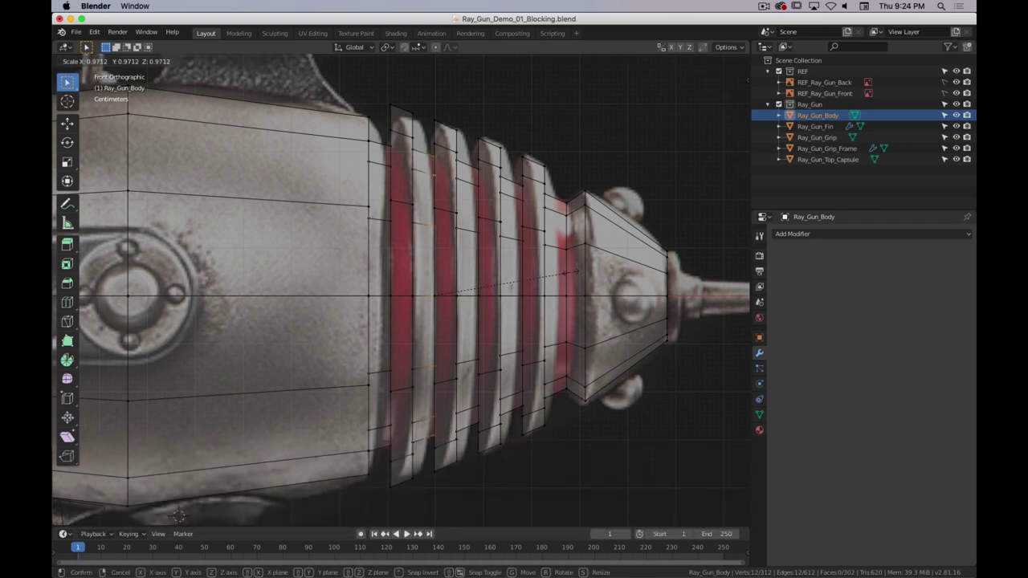
{"action": "left_click", "coordinate": [577, 272]}
- Select the groove's inner edge loop at the front of the second rib and scale it to 0.978 in the front wireframe view
{"action": "scroll", "coordinate": [468, 121], "scroll_direction": "up", "scroll_amount": 4}
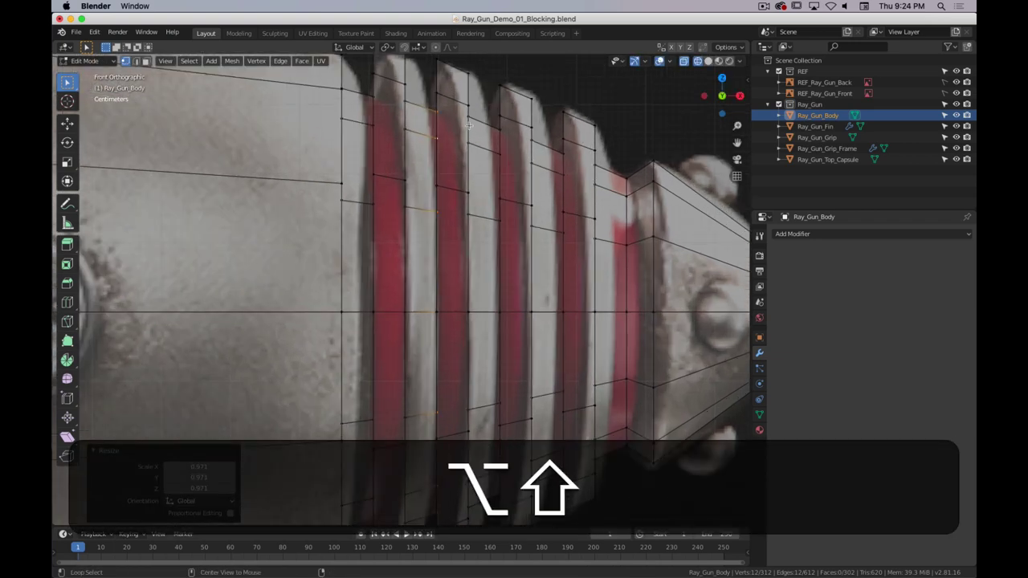
{"action": "middle_click_drag", "start_coordinate": [468, 124], "coordinate": [441, 155]}
{"action": "key", "text": "z"}
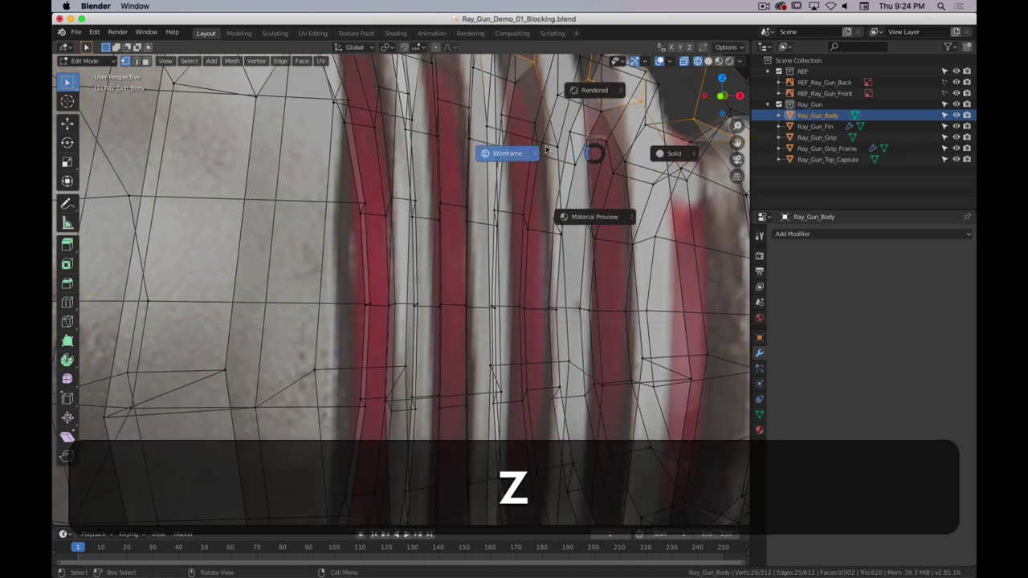
{"action": "left_click", "coordinate": [675, 155]}
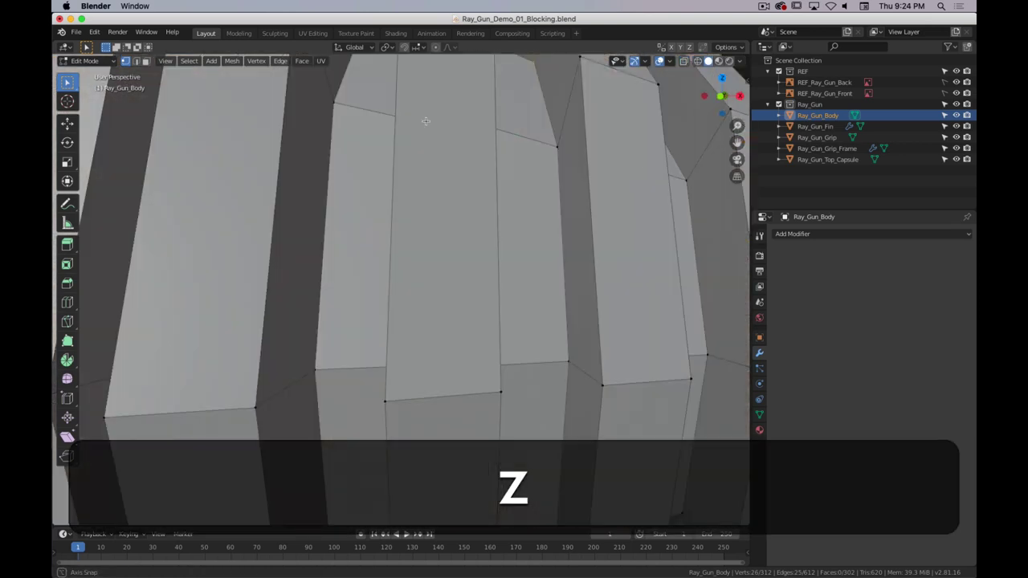
{"action": "scroll", "coordinate": [420, 186], "scroll_direction": "down", "scroll_amount": 5}
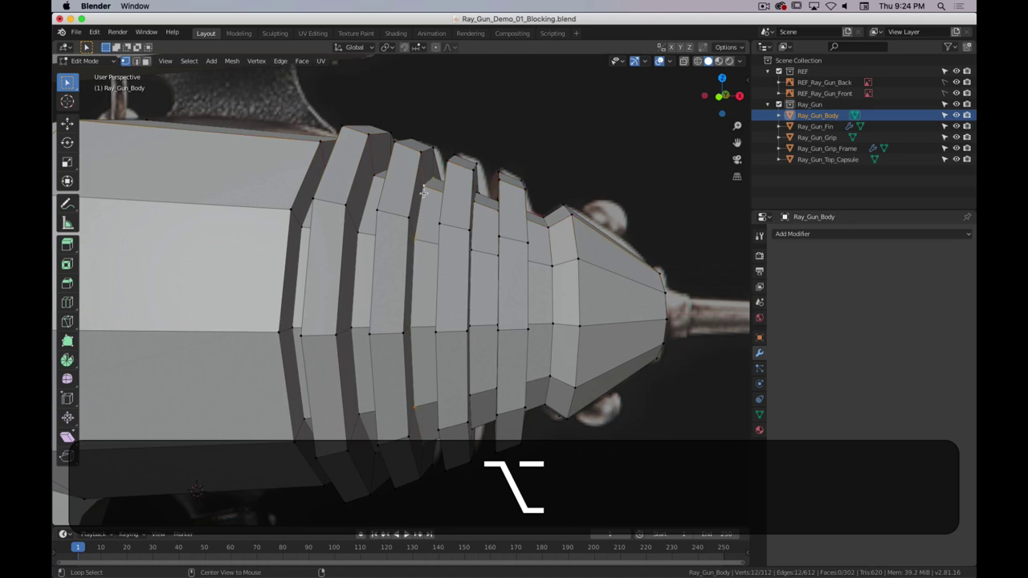
{"action": "key", "text": "alt+3"}
{"action": "key", "text": "1"}
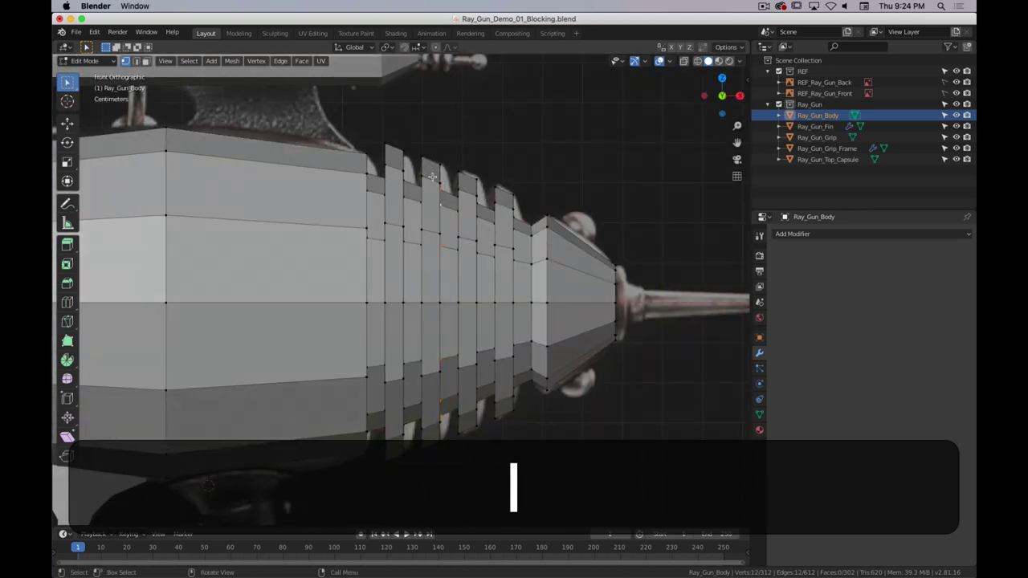
{"action": "key", "text": "z"}
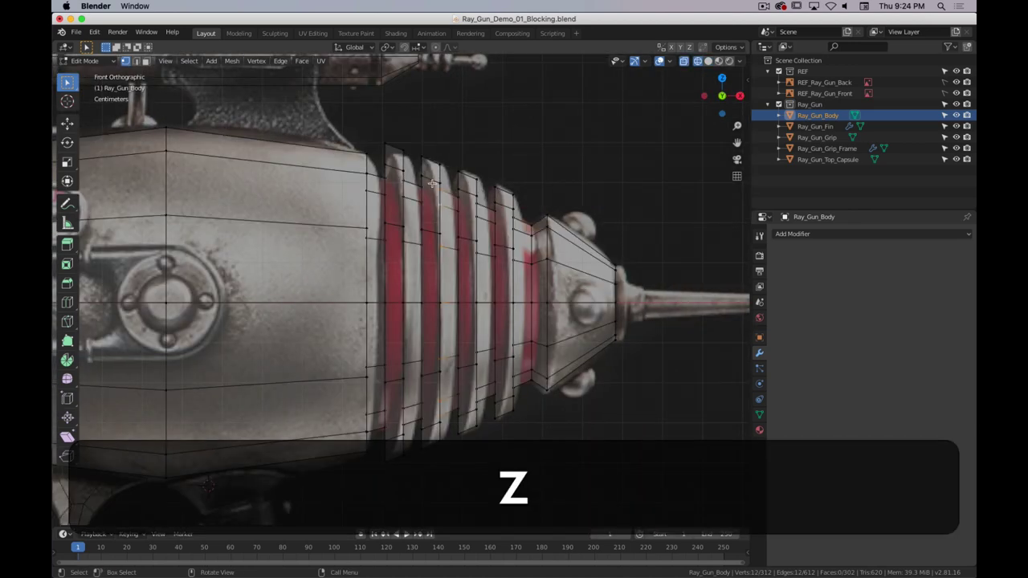
{"action": "scroll", "coordinate": [429, 183], "scroll_direction": "up", "scroll_amount": 1}
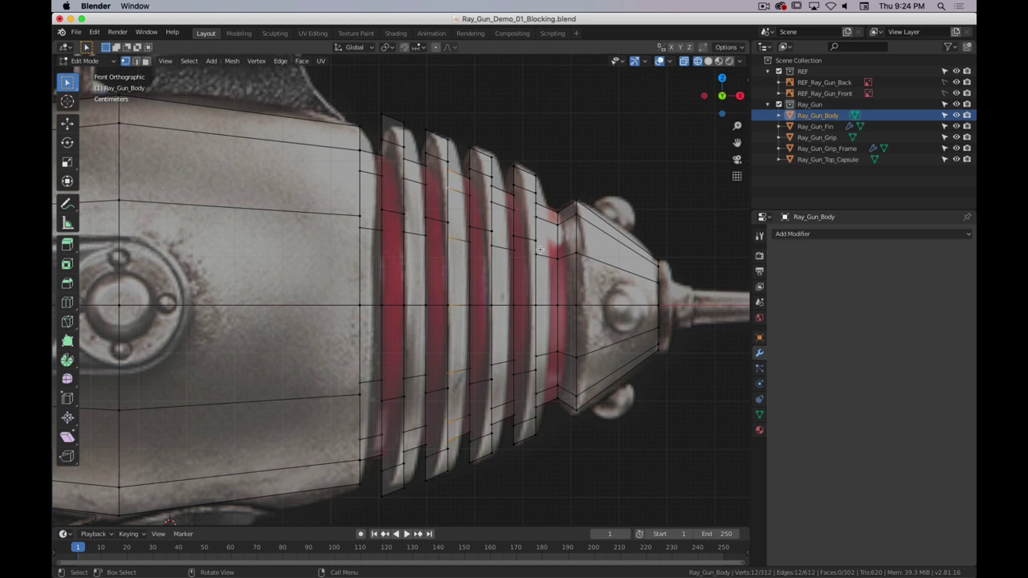
{"action": "key", "text": "s"}
{"action": "left_click", "coordinate": [436, 172]}
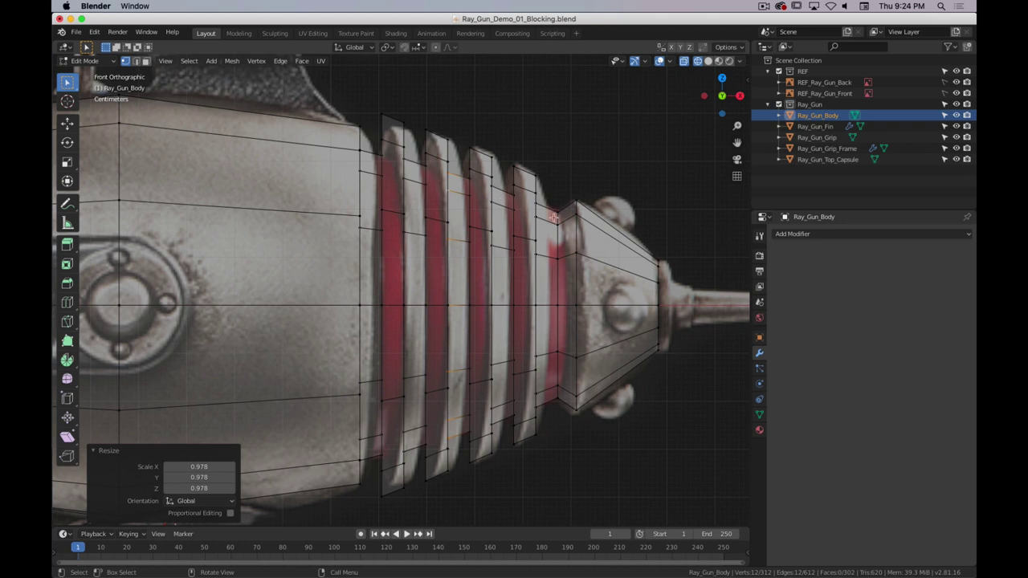
- Select the narrow edge loop just behind the nose cone and scale it uniformly to 0.984
{"action": "scroll", "coordinate": [545, 219], "scroll_direction": "up", "scroll_amount": 1}
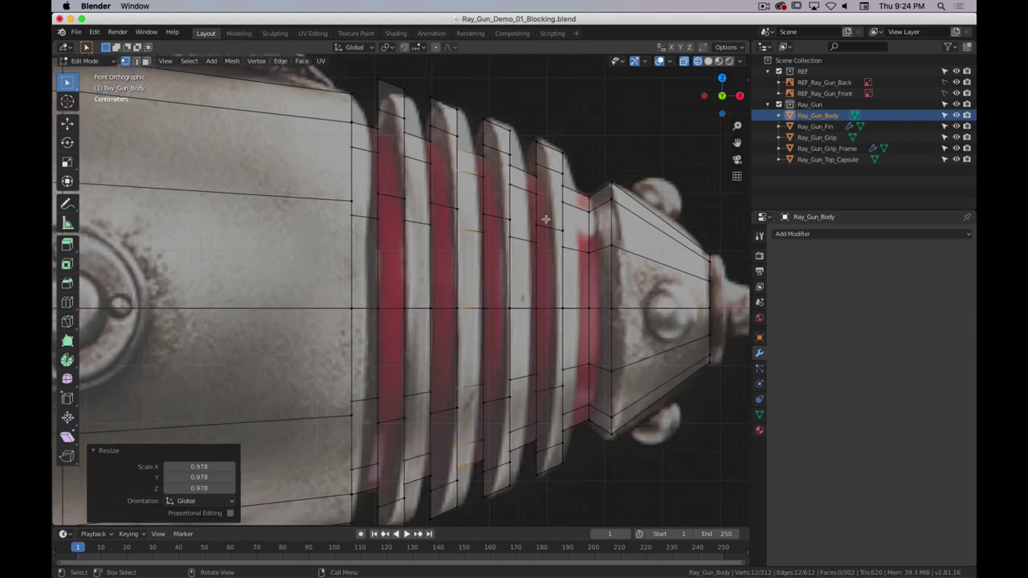
{"action": "left_click", "coordinate": [589, 206], "text": "alt"}
{"action": "key", "text": "s"}
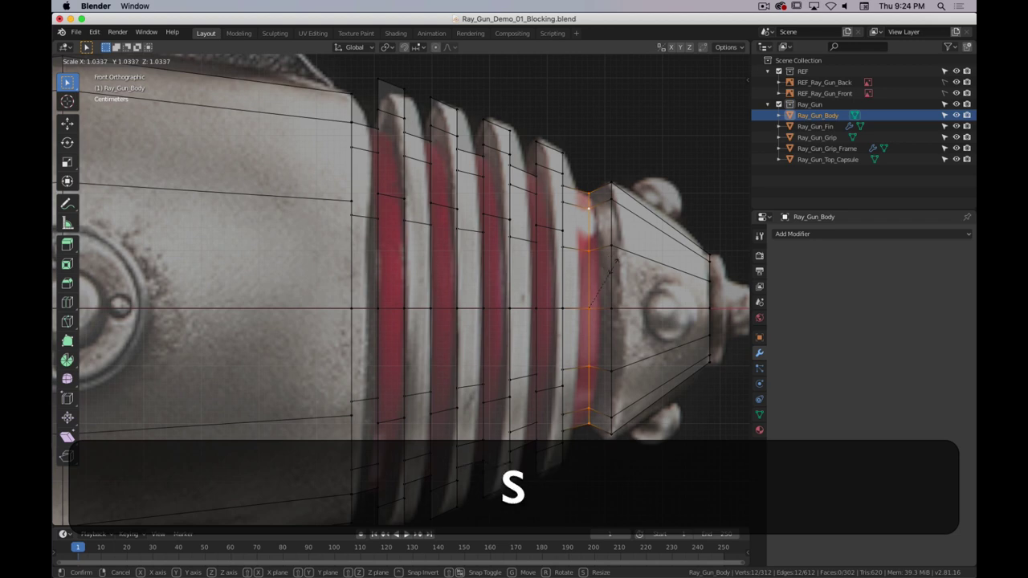
{"action": "left_click", "coordinate": [594, 255]}
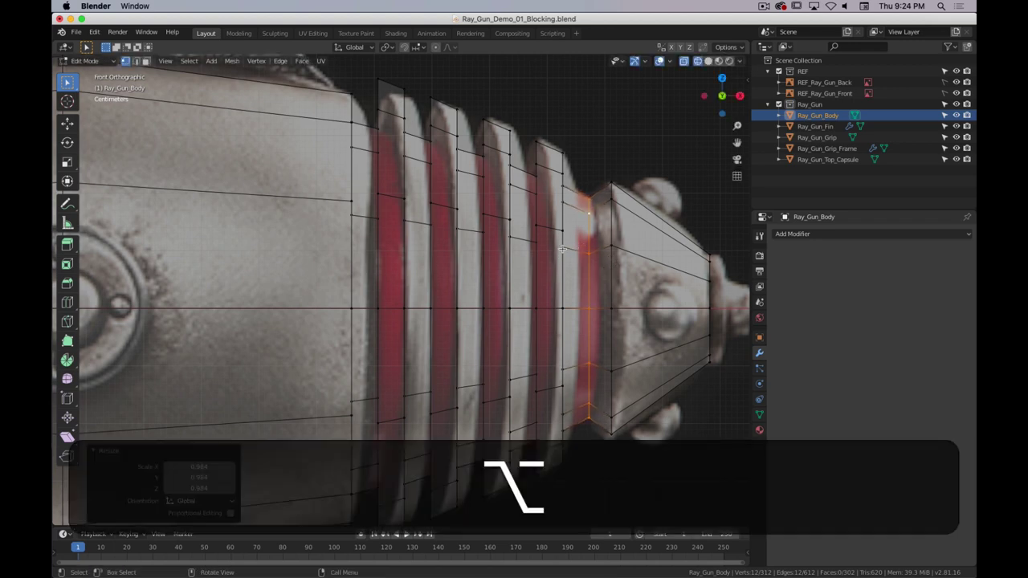
- In solid shading, select the inner edge loop at the front of the frontmost rib and scale it to 1.006
{"action": "key", "text": "z"}
{"action": "middle_click_drag", "start_coordinate": [580, 243], "coordinate": [535, 199]}
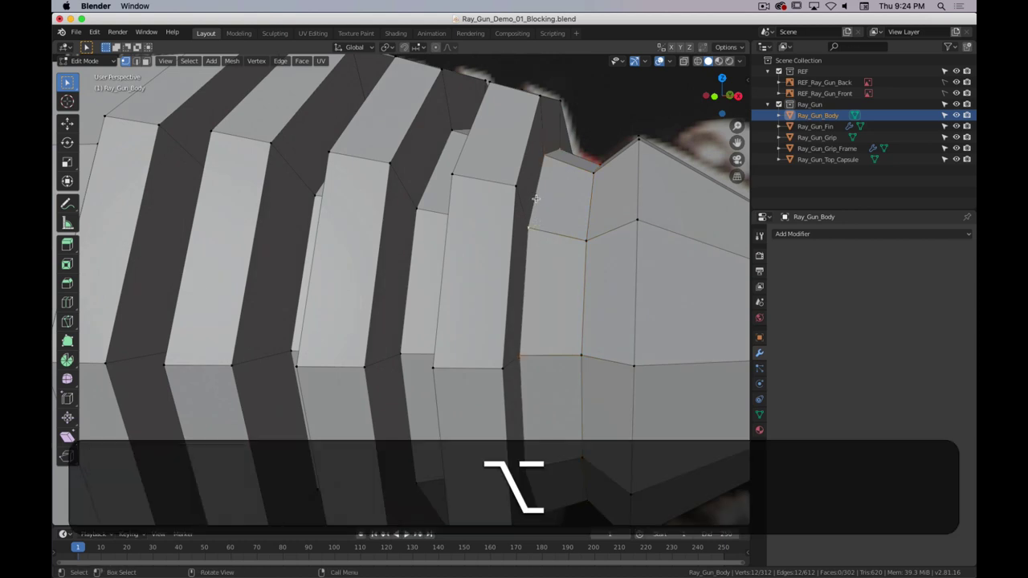
{"action": "key", "text": "1"}
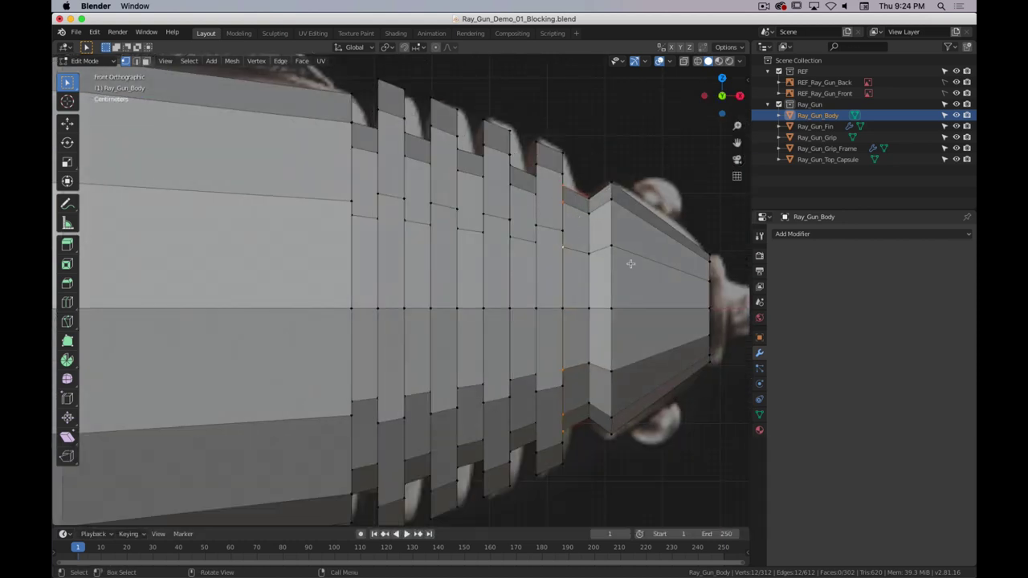
{"action": "key", "text": "s"}
{"action": "left_click", "coordinate": [632, 262]}
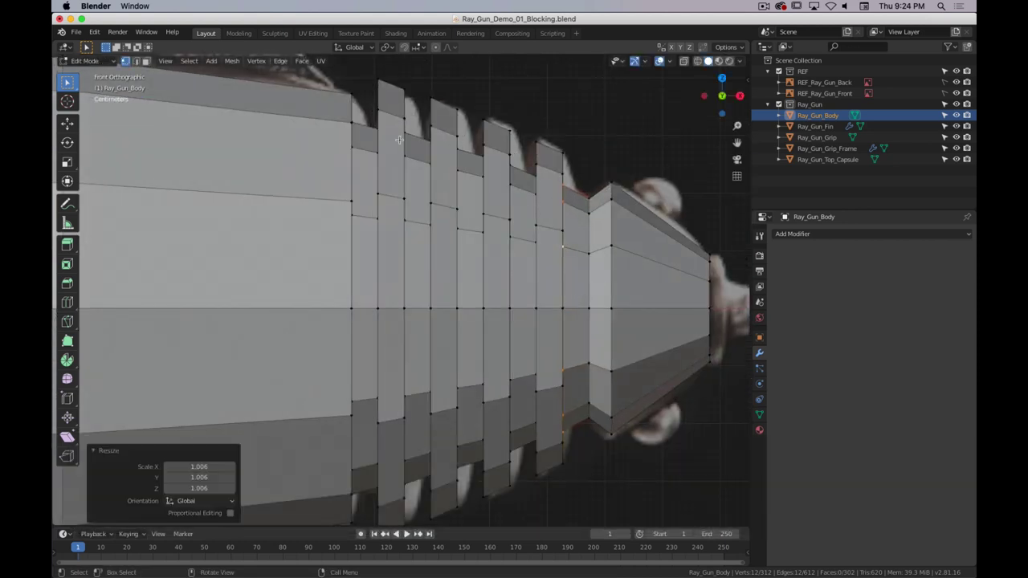
- Select the inner edge loop against the back of the rearmost rib and scale it uniformly to 1.026
{"action": "middle_click_drag", "start_coordinate": [386, 150], "coordinate": [458, 151]}
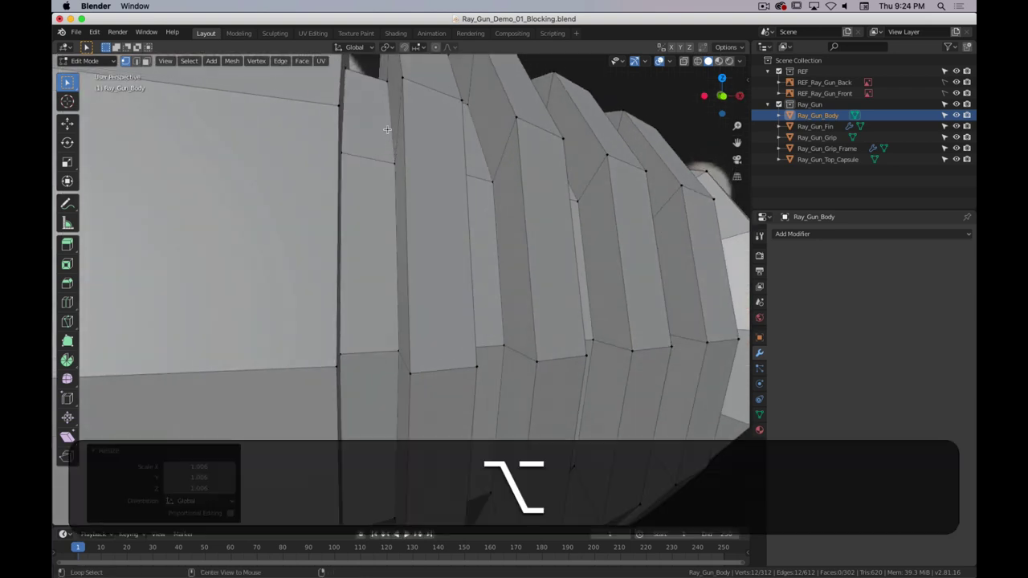
{"action": "key", "text": "alt+1"}
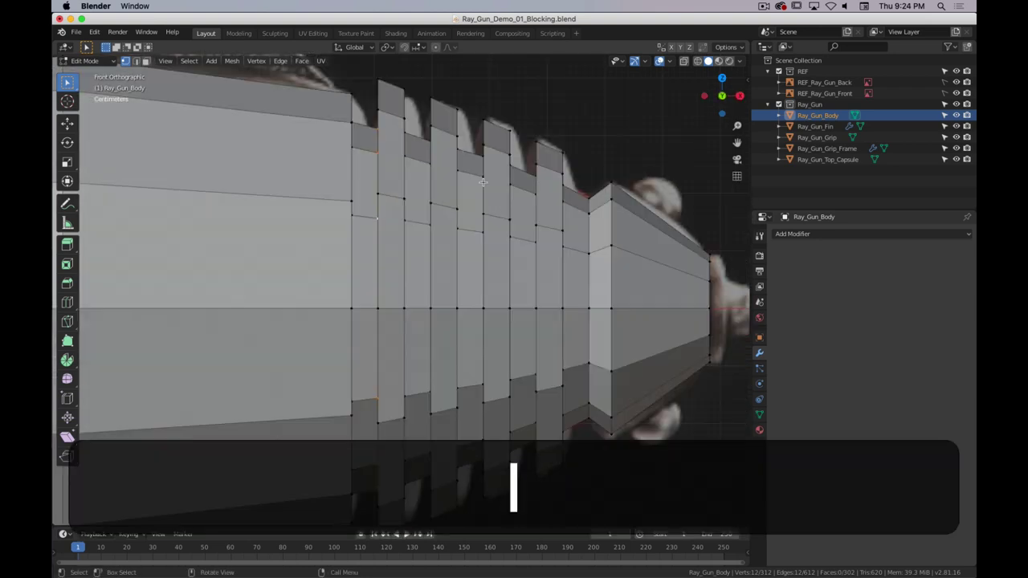
{"action": "key", "text": "s"}
{"action": "left_click", "coordinate": [493, 183]}
- Reselect the groove's inner edge loop at the front of the rearmost rib and adjust its uniform scale in the front view
{"action": "middle_click_drag", "start_coordinate": [388, 130], "coordinate": [370, 120]}
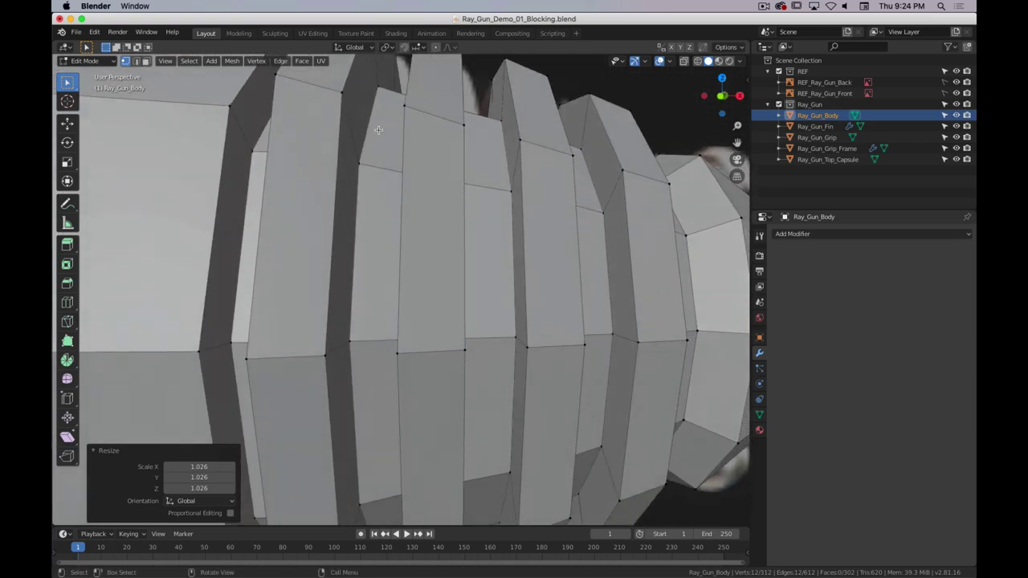
{"action": "key", "text": "alt+1"}
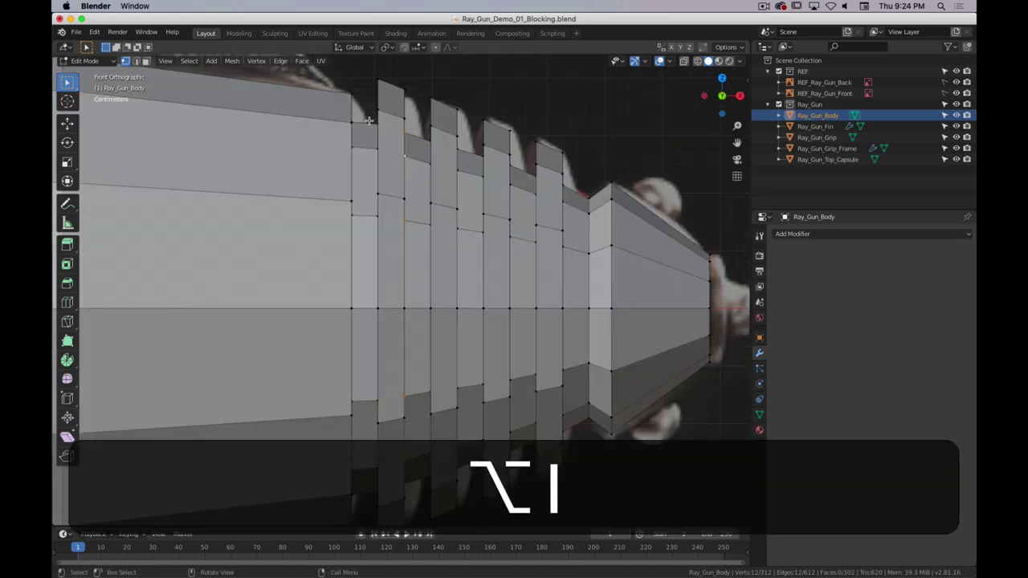
{"action": "key", "text": "s"}
{"action": "left_click", "coordinate": [560, 231]}
- Select the groove's inner edge loop against the back of the second rib from the rear and scale it uniformly to about 1.05
{"action": "middle_click_drag", "start_coordinate": [560, 231], "coordinate": [495, 152]}
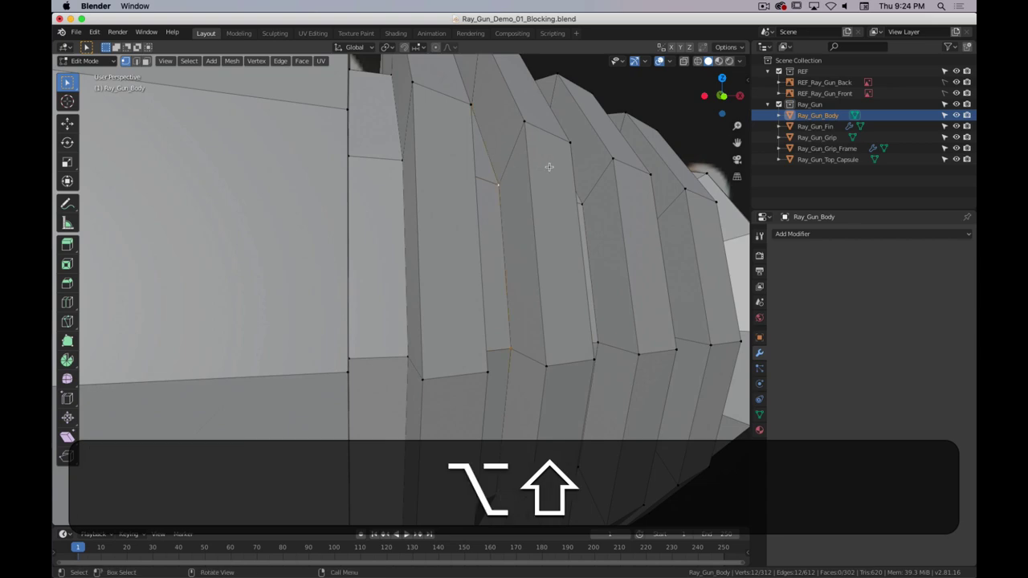
{"action": "key", "text": "alt+3"}
{"action": "key", "text": "alt+1"}
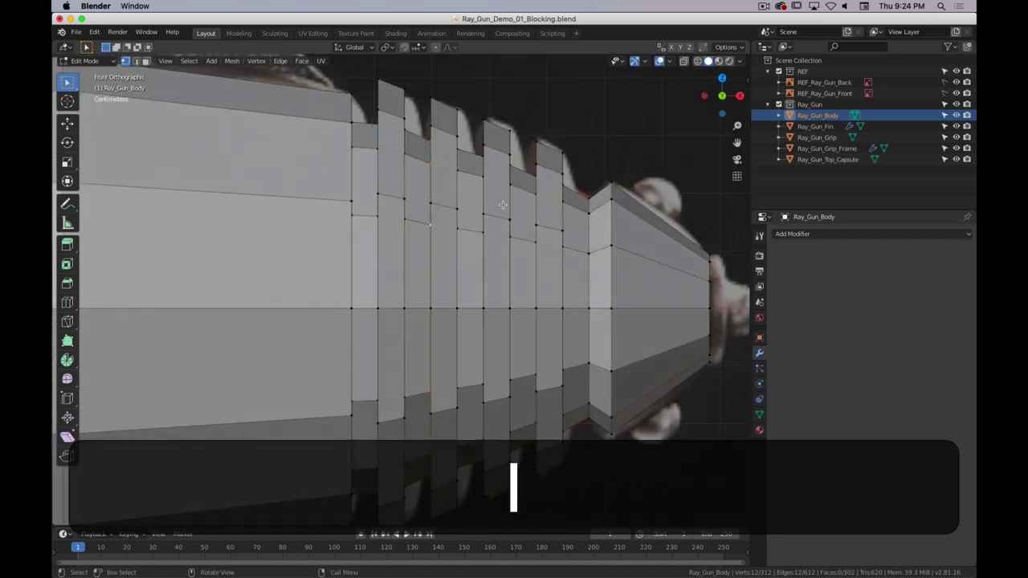
{"action": "key", "text": "s"}
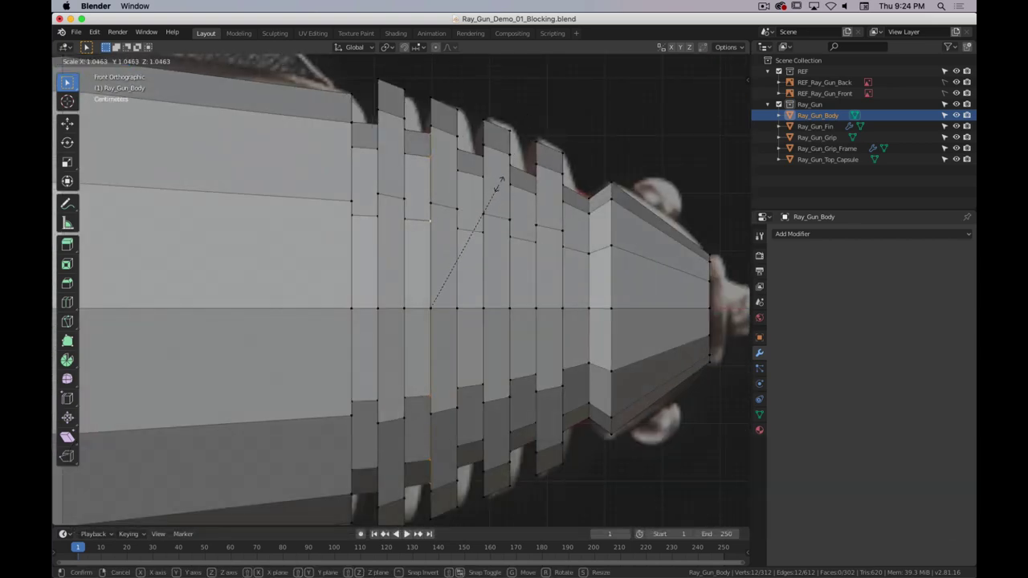
{"action": "left_click", "coordinate": [496, 181]}
- Select the inner edge loop at the front of the second rib from the rear and scale it uniformly to about 1.02
{"action": "middle_click_drag", "start_coordinate": [475, 183], "coordinate": [437, 145]}
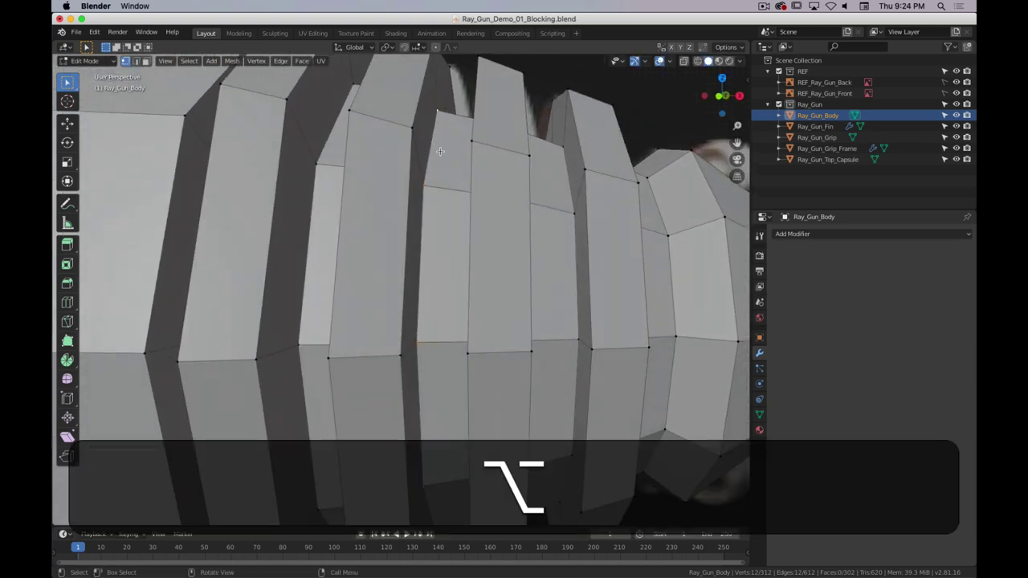
{"action": "key", "text": "alt+3"}
{"action": "key", "text": "1"}
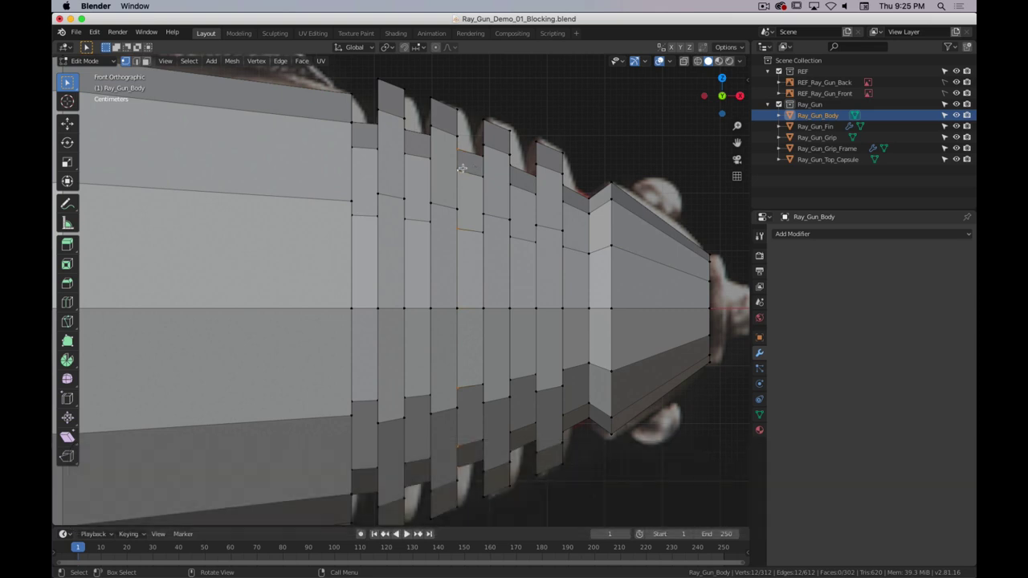
{"action": "middle_click_drag", "start_coordinate": [507, 204], "coordinate": [433, 110]}
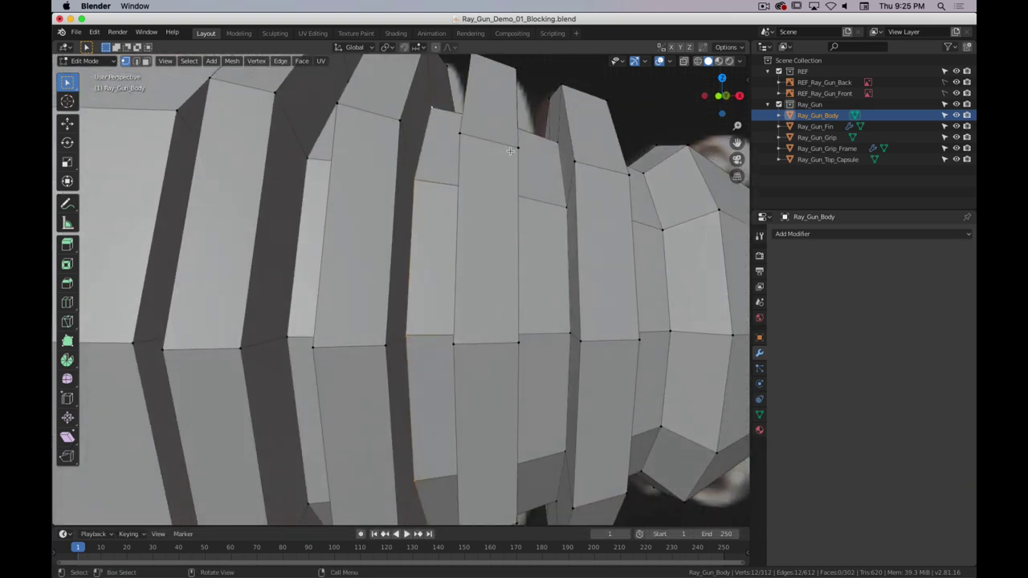
{"action": "key", "text": "1"}
{"action": "key", "text": "s"}
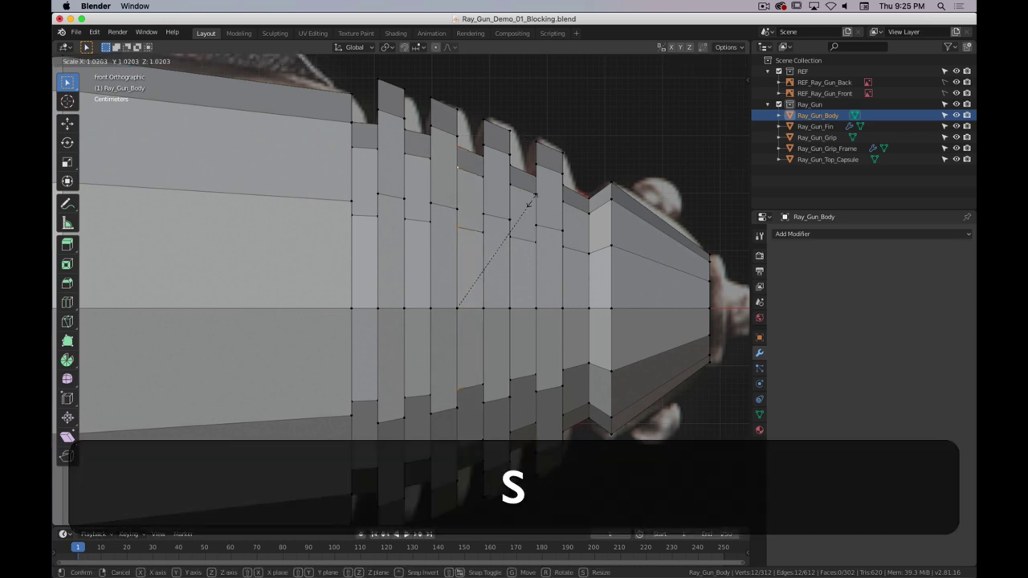
{"action": "left_click", "coordinate": [537, 195]}
- Select the inner edge loop against the back of the third rib from the rear and scale it uniformly to about 1.04
{"action": "middle_click_drag", "start_coordinate": [536, 196], "coordinate": [545, 175]}
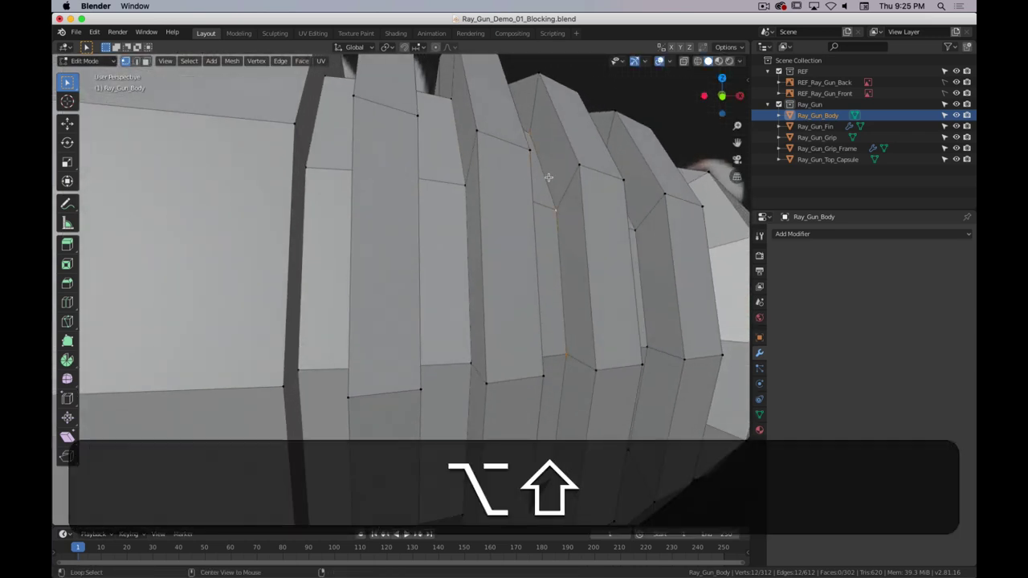
{"action": "key", "text": "alt+3"}
{"action": "key", "text": "1"}
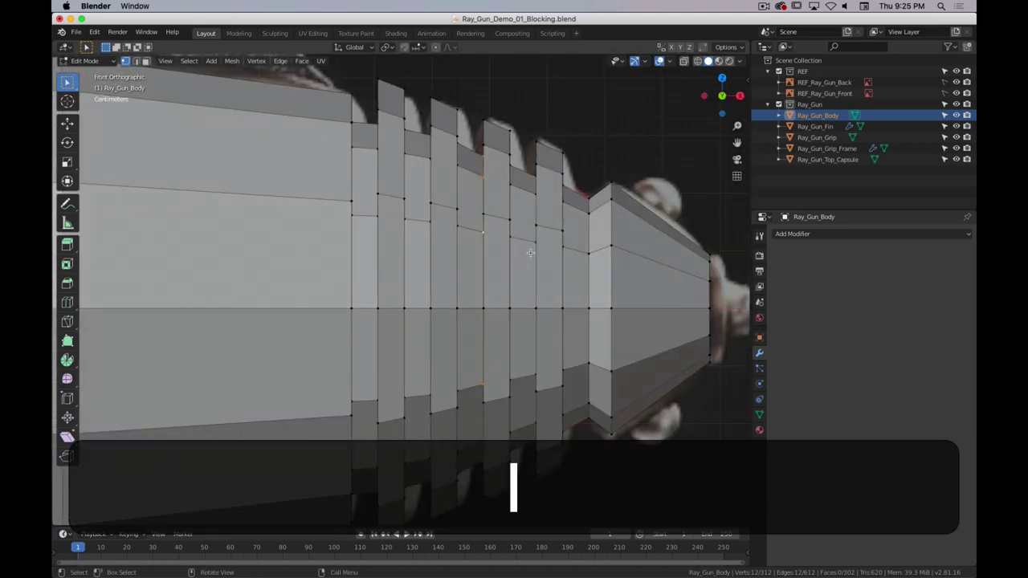
{"action": "key", "text": "s"}
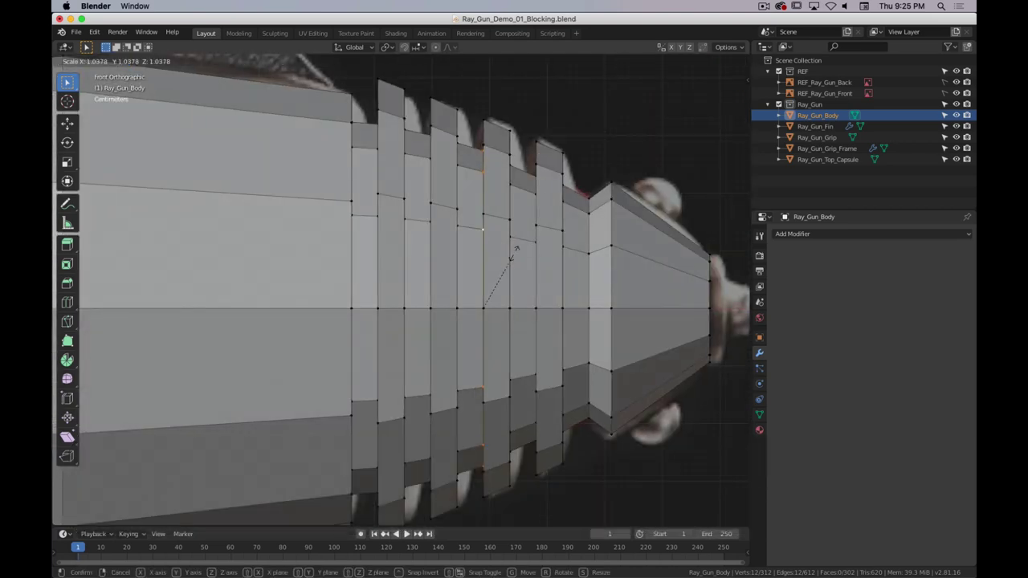
{"action": "left_click", "coordinate": [515, 250]}
- Select the inner edge loop at the front of the third rib from the rear and scale it uniformly to 1.029
{"action": "middle_click_drag", "start_coordinate": [517, 219], "coordinate": [430, 150]}
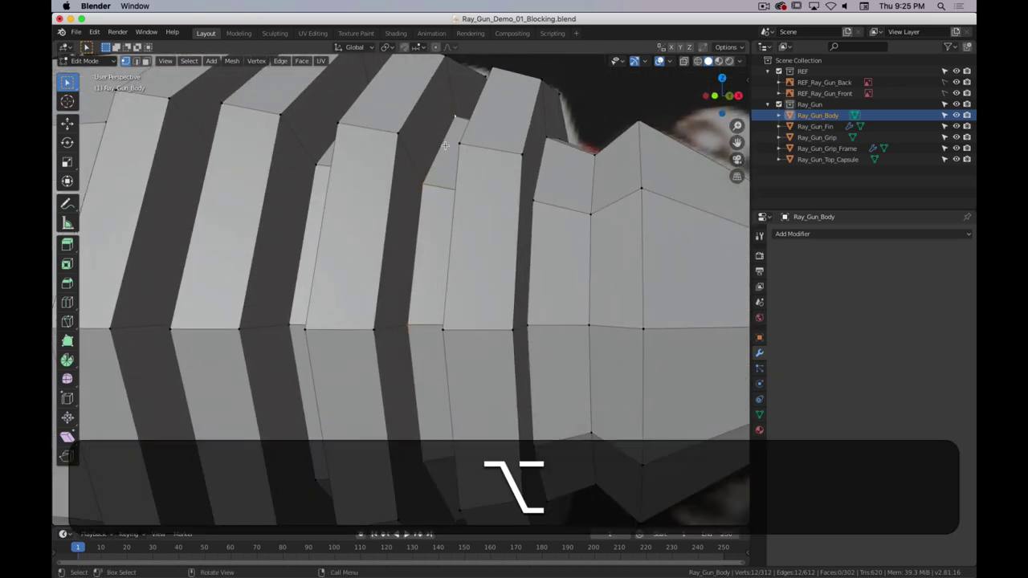
{"action": "key", "text": "alt+3"}
{"action": "key", "text": "1"}
{"action": "key", "text": "s"}
{"action": "left_click", "coordinate": [589, 251]}
- Select the inner edge loop against the back of the frontmost rib and scale it uniformly to 1.032
{"action": "middle_click_drag", "start_coordinate": [589, 250], "coordinate": [542, 238]}
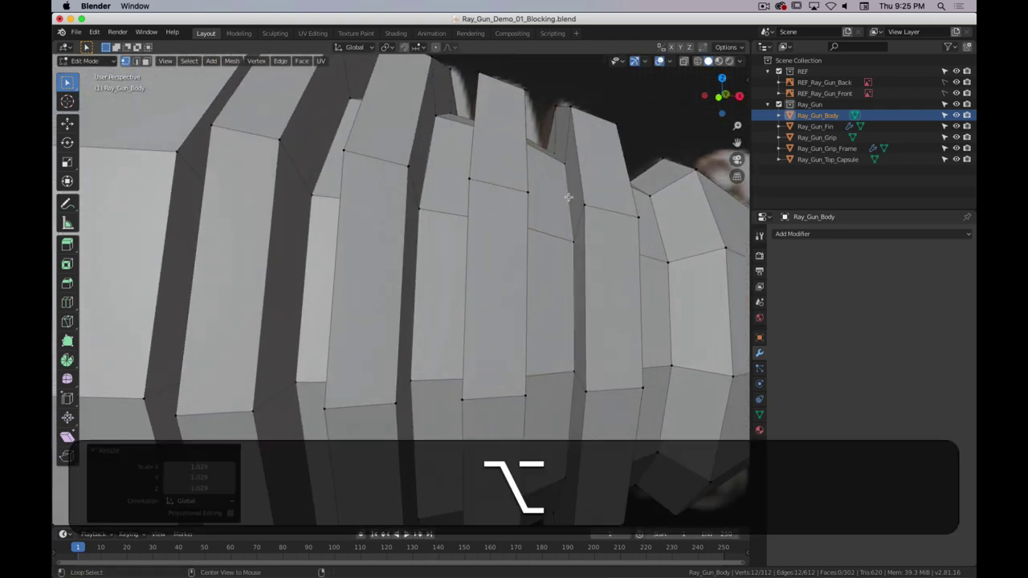
{"action": "key", "text": "alt+3"}
{"action": "key", "text": "1"}
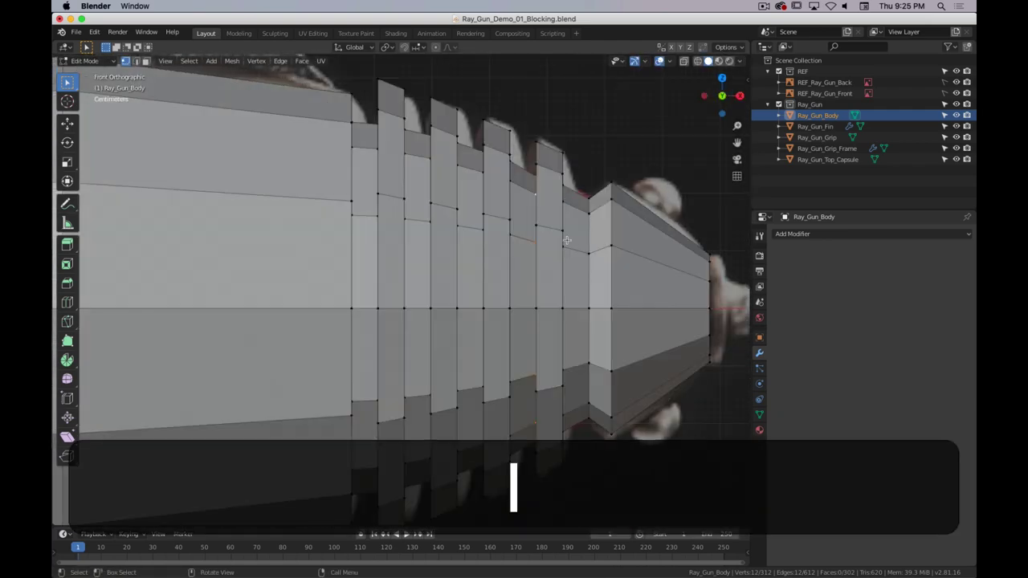
{"action": "key", "text": "s"}
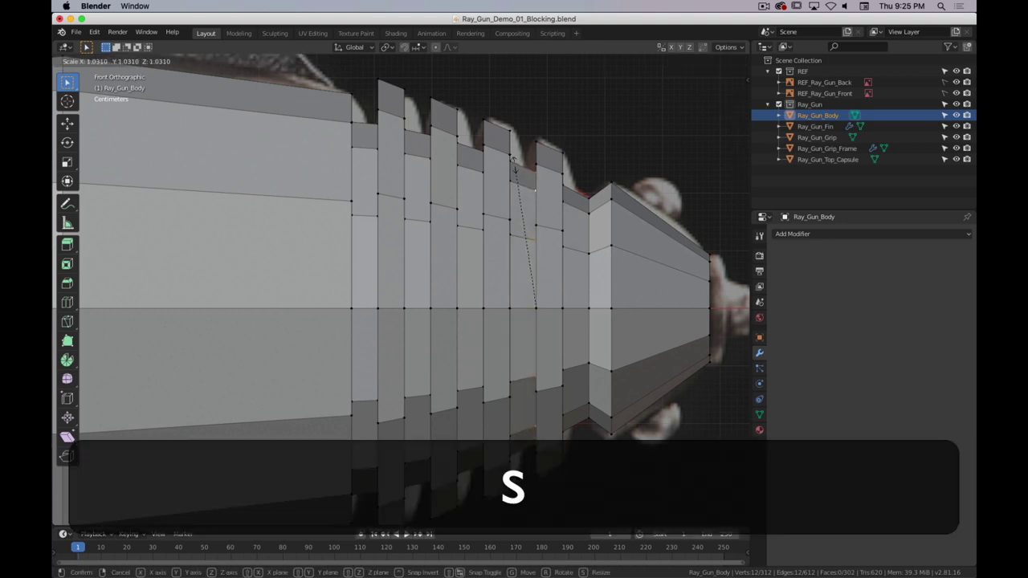
{"action": "left_click", "coordinate": [515, 161]}
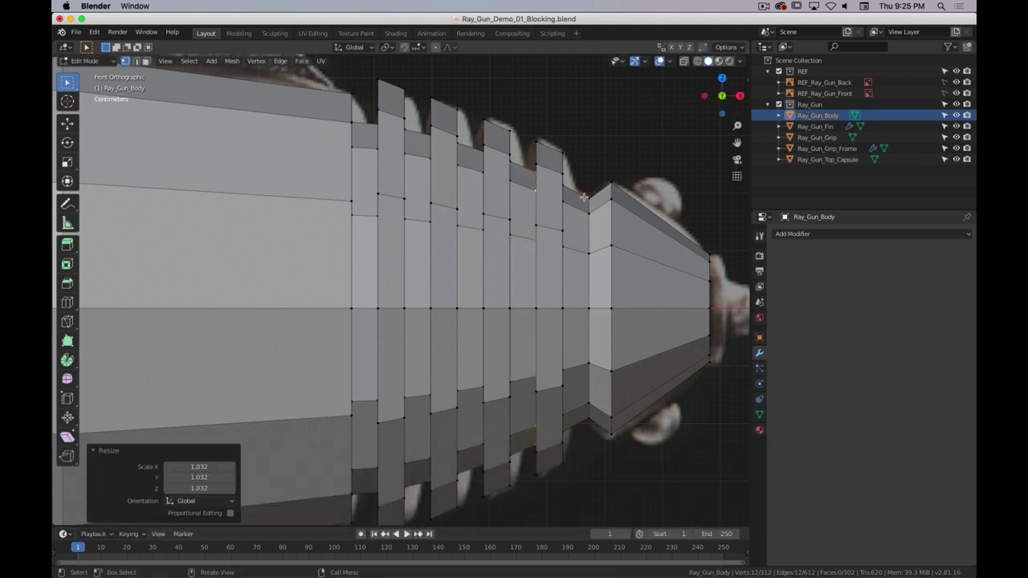
- Select the outer edge loop at the front of the second rib from the rear and scale it uniformly to about 1.005
{"action": "key", "text": "alt"}
{"action": "left_click", "coordinate": [458, 117], "text": "alt"}
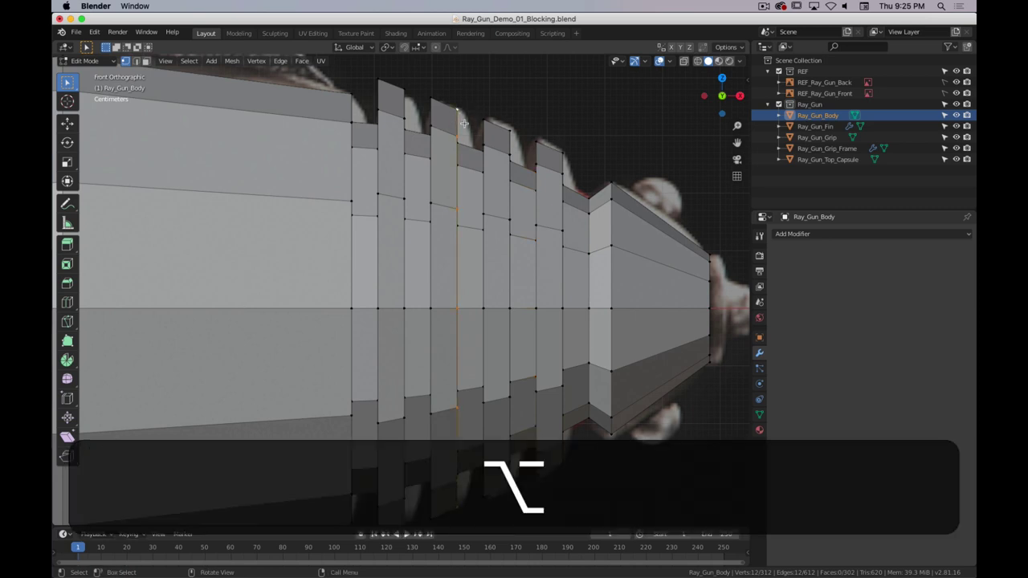
{"action": "key", "text": "s"}
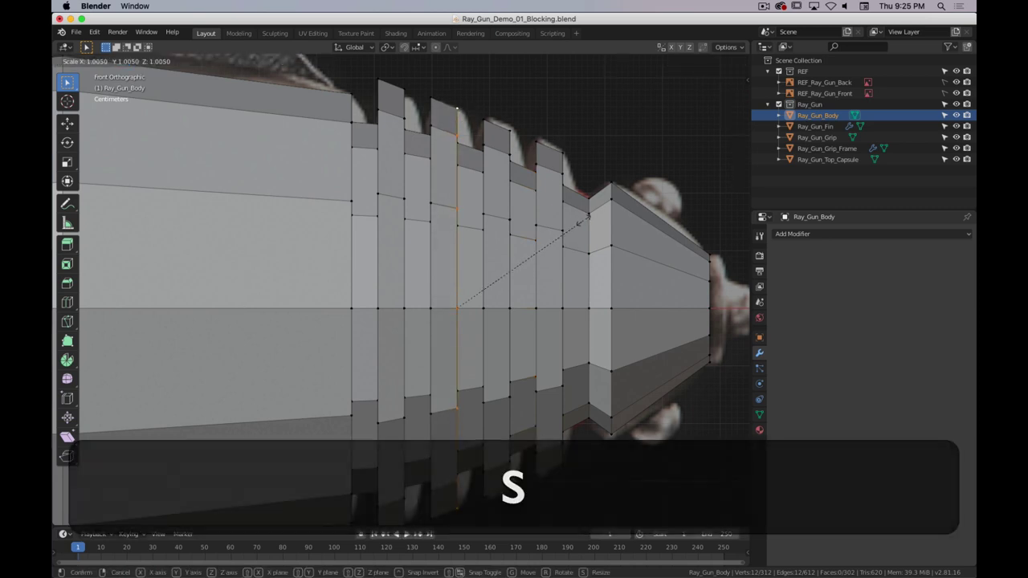
{"action": "left_click", "coordinate": [588, 216]}
- Check the whole gun in Object Mode and examine the nose cone's flat front cap in Edit Mode from the right orthographic view
{"action": "key", "text": "Tab"}
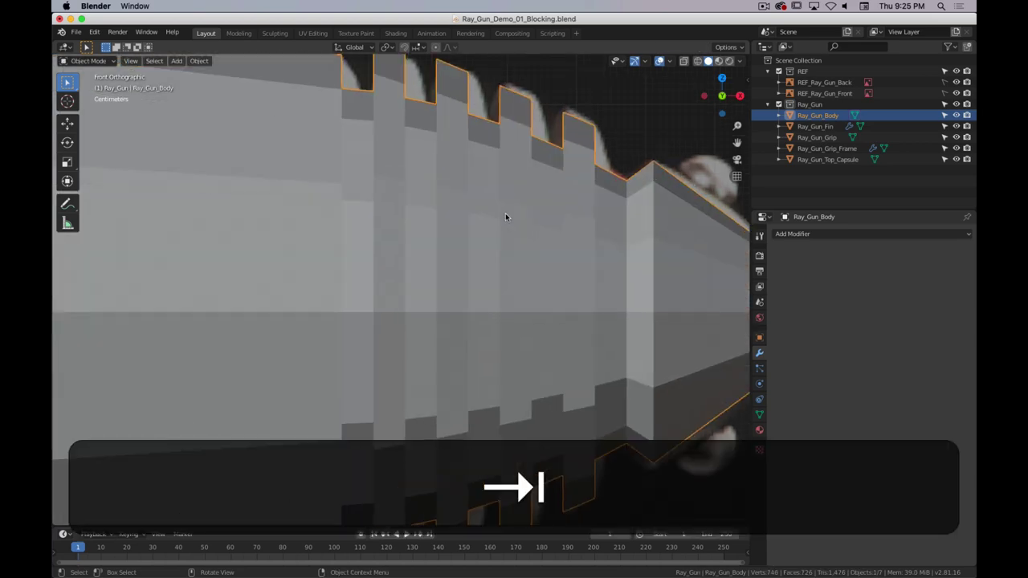
{"action": "scroll", "coordinate": [505, 213], "scroll_direction": "down", "scroll_amount": 5}
{"action": "middle_click_drag", "start_coordinate": [505, 213], "coordinate": [337, 236]}
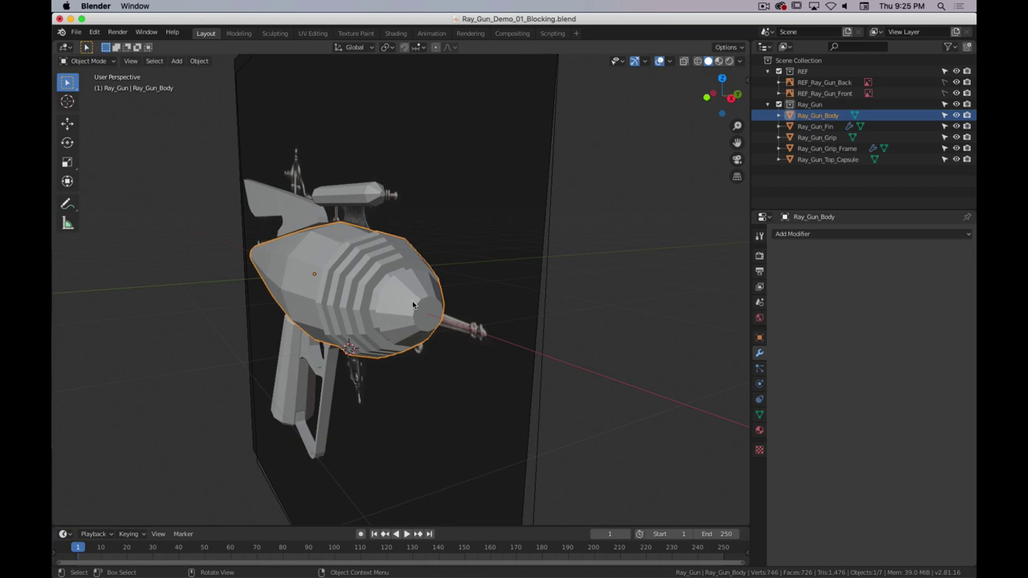
{"action": "key", "text": "Tab"}
{"action": "scroll", "coordinate": [450, 341], "scroll_direction": "up", "scroll_amount": 6}
{"action": "middle_click_drag", "start_coordinate": [426, 305], "coordinate": [428, 329]}
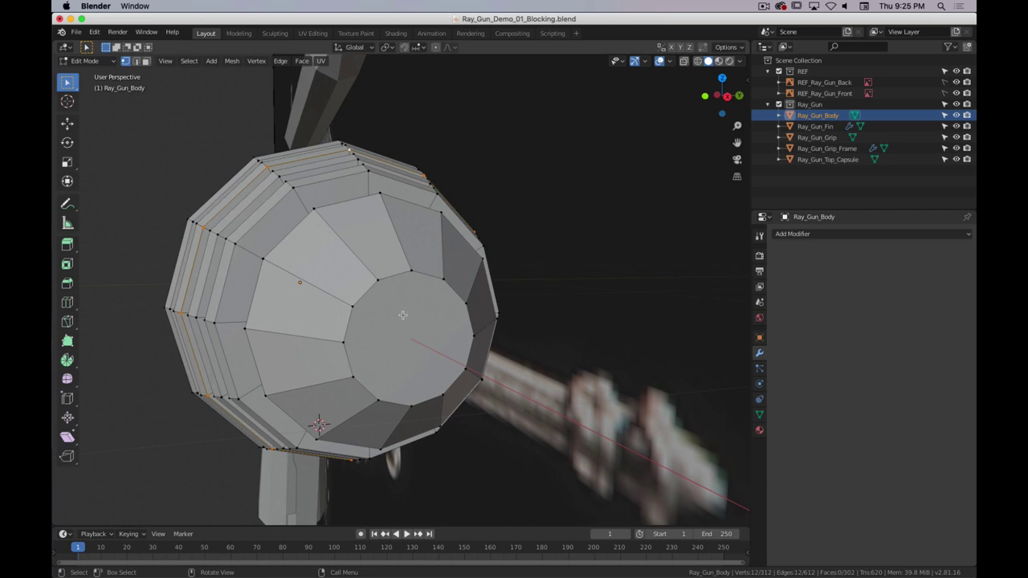
{"action": "key", "text": "KP_3"}
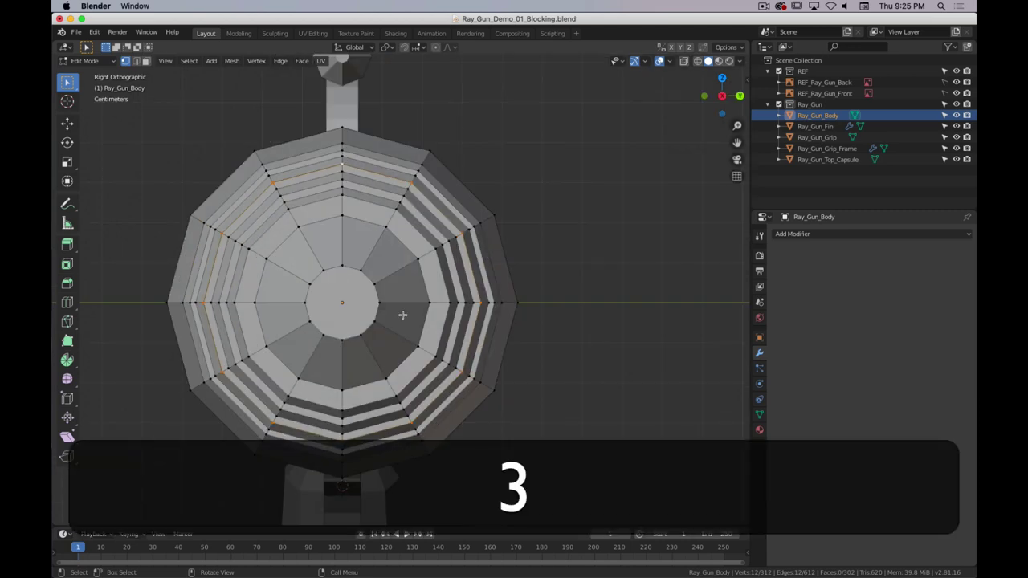
{"action": "scroll", "coordinate": [359, 278], "scroll_direction": "up", "scroll_amount": 3}
{"action": "middle_click_drag", "start_coordinate": [301, 285], "coordinate": [434, 209], "text": "shift"}
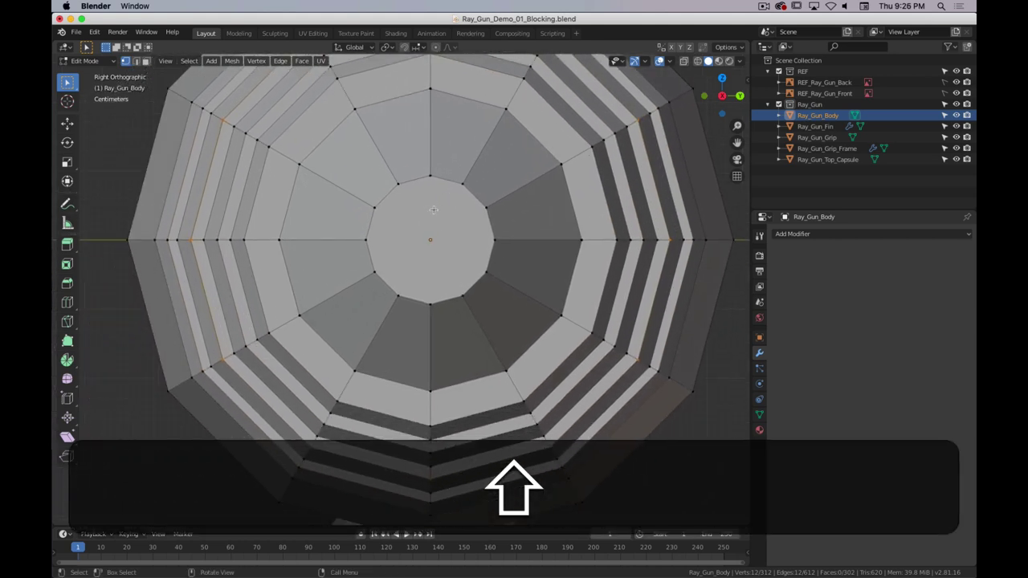
{"action": "scroll", "coordinate": [401, 209], "scroll_direction": "up", "scroll_amount": 2}
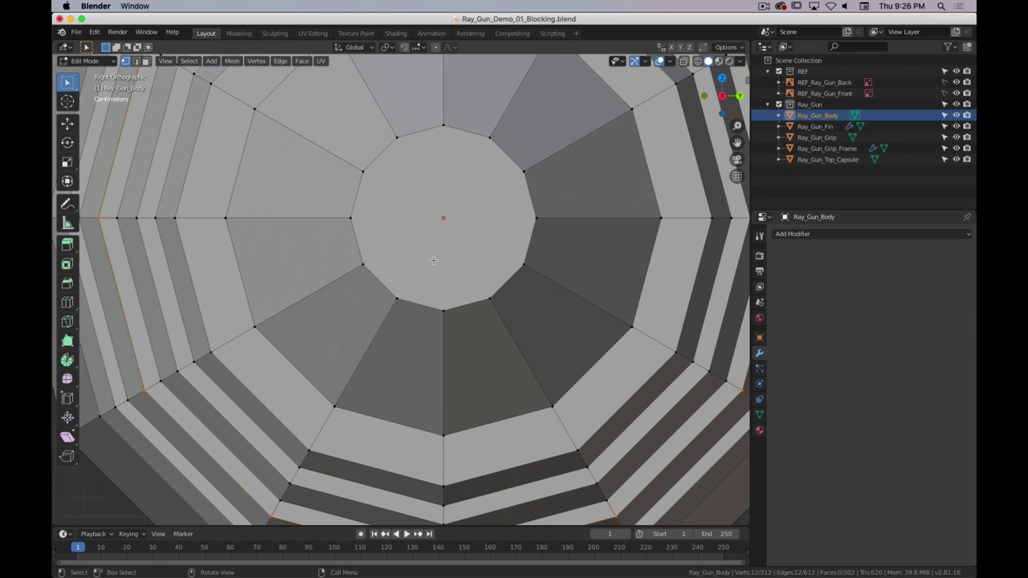
{"action": "key", "text": "shift+space"}
{"action": "key", "text": "shift+space"}
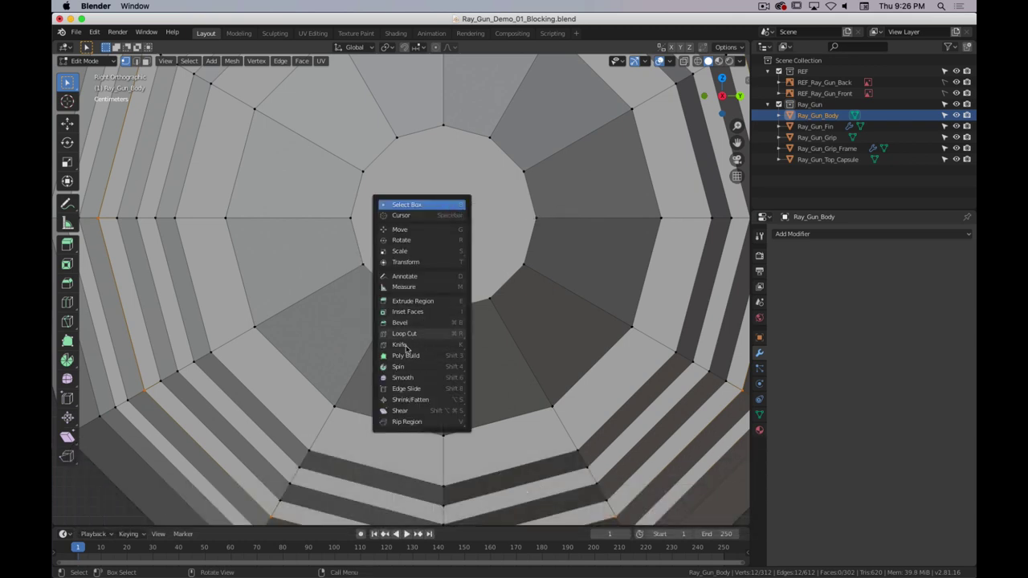
{"action": "key", "text": "Escape"}
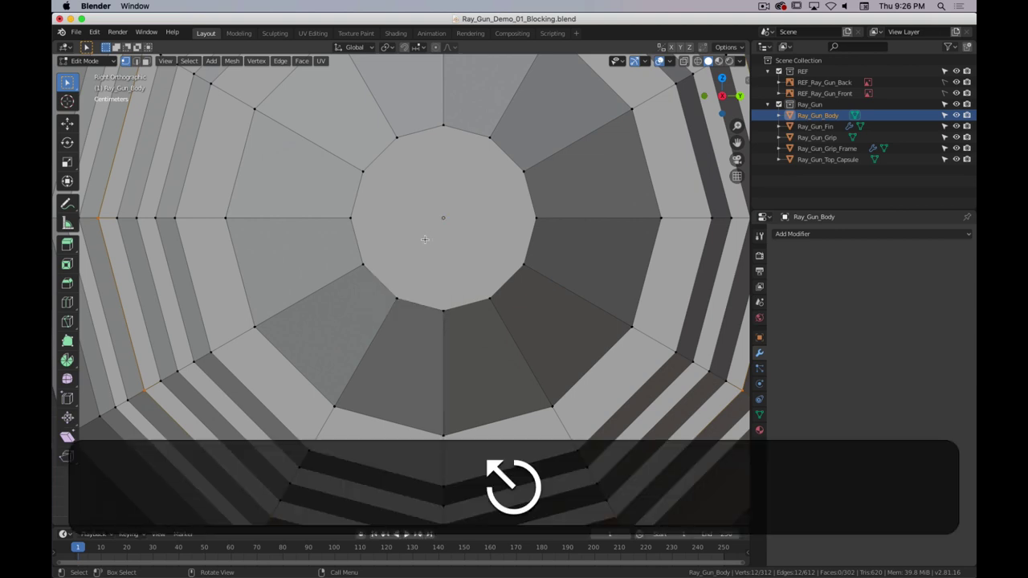
- Knife-cut a vertical edge through the centre of the nose's front cap, from its topmost to its bottommost vertex
{"action": "key", "text": "k"}
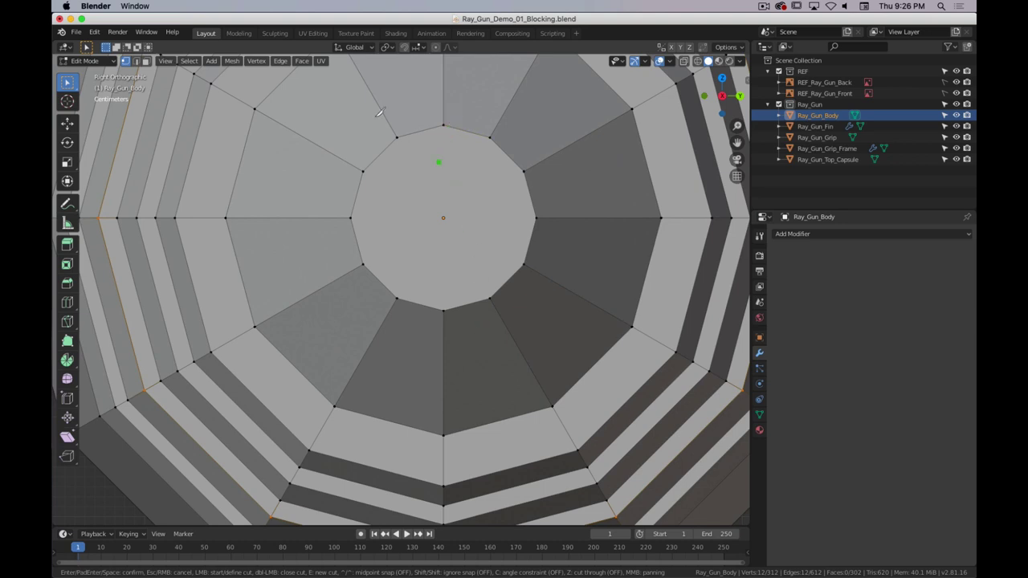
{"action": "left_click", "coordinate": [443, 126]}
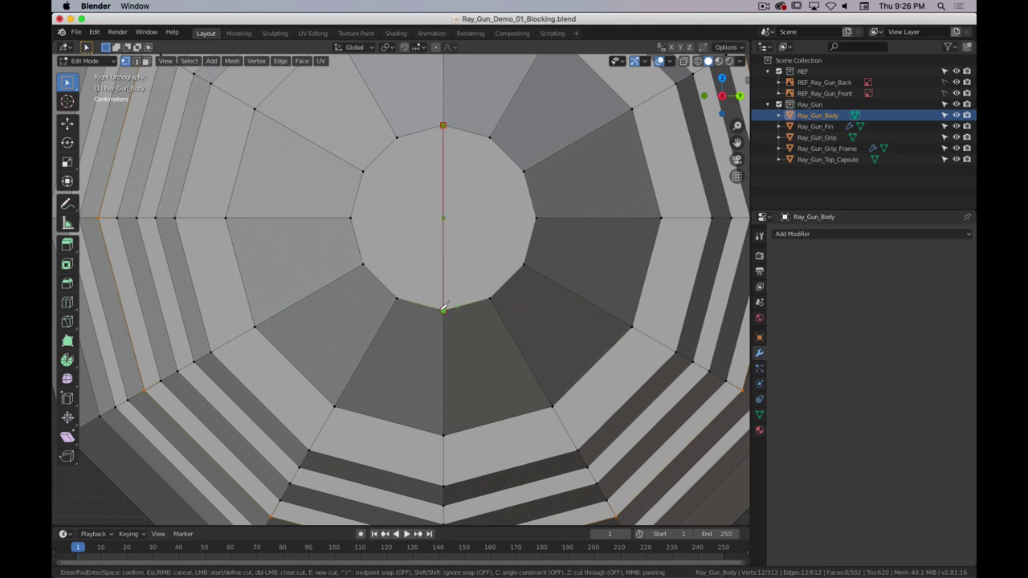
{"action": "left_click", "coordinate": [446, 309]}
{"action": "key", "text": "Return"}
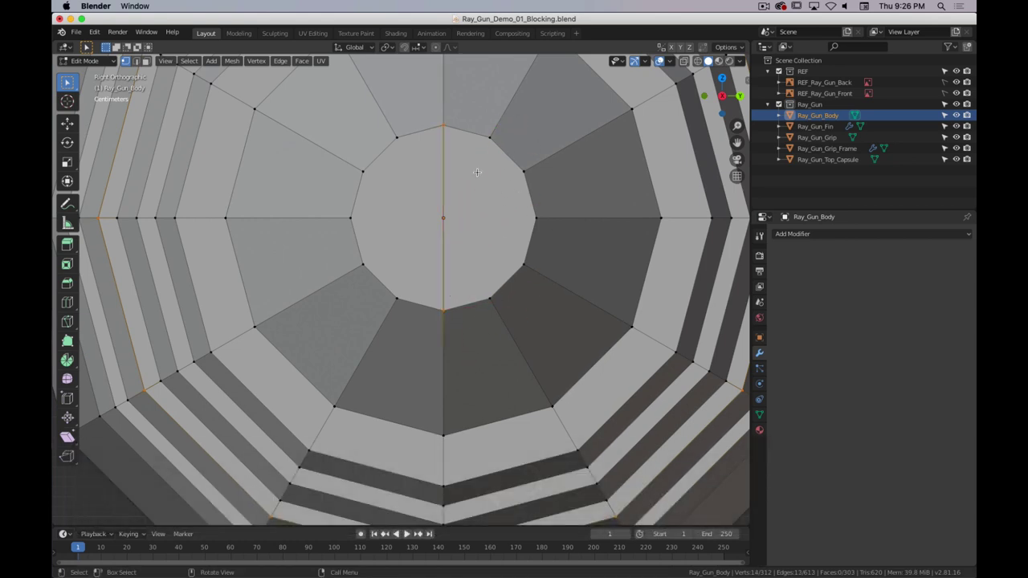
- Knife-cut two more vertical edges across the nose cap, joining the vertices on either side of the centre cut
{"action": "key", "text": "k"}
{"action": "left_click", "coordinate": [490, 138]}
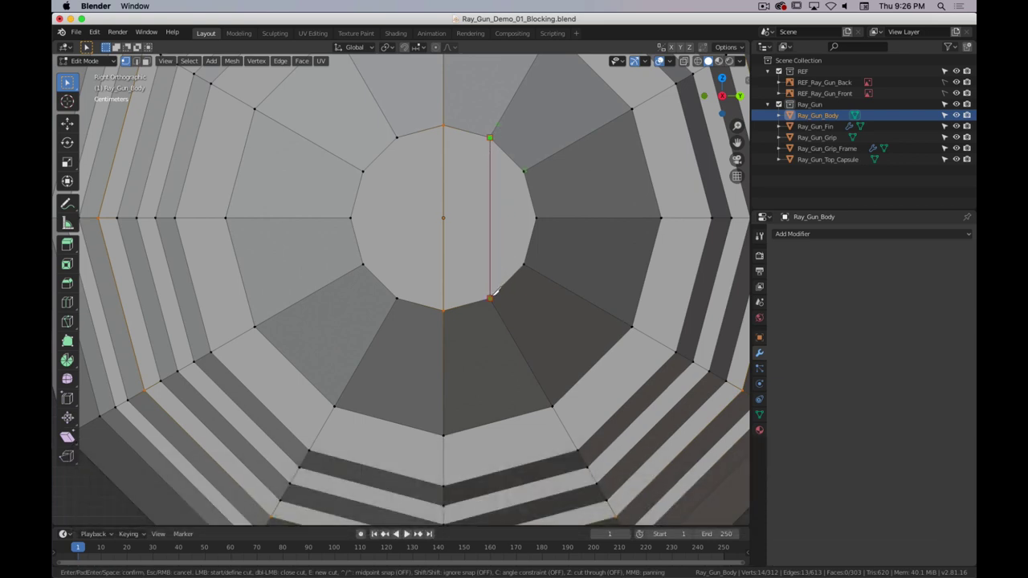
{"action": "left_click", "coordinate": [490, 299]}
{"action": "key", "text": "Return"}
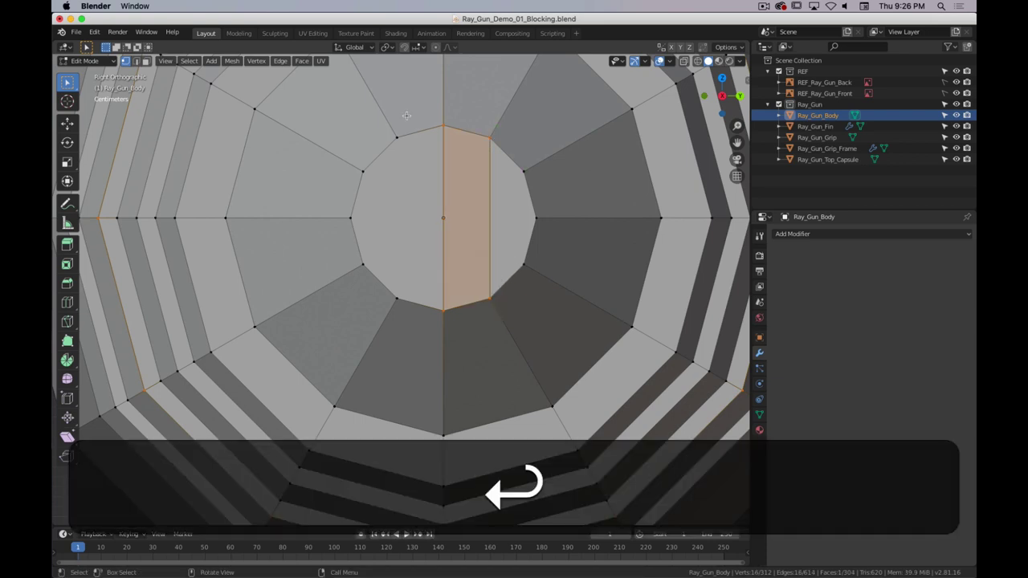
{"action": "key", "text": "k"}
{"action": "left_click", "coordinate": [397, 138]}
{"action": "left_click", "coordinate": [397, 299]}
{"action": "key", "text": "Return"}
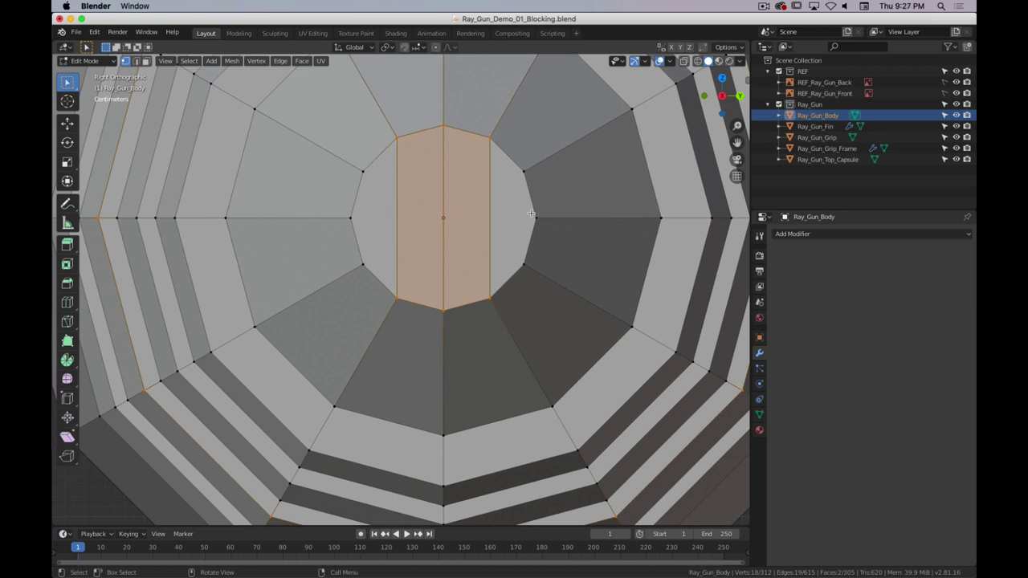
- Knife-cut a horizontal edge across the middle of the nose cap between its two outermost side vertices
{"action": "key", "text": "k"}
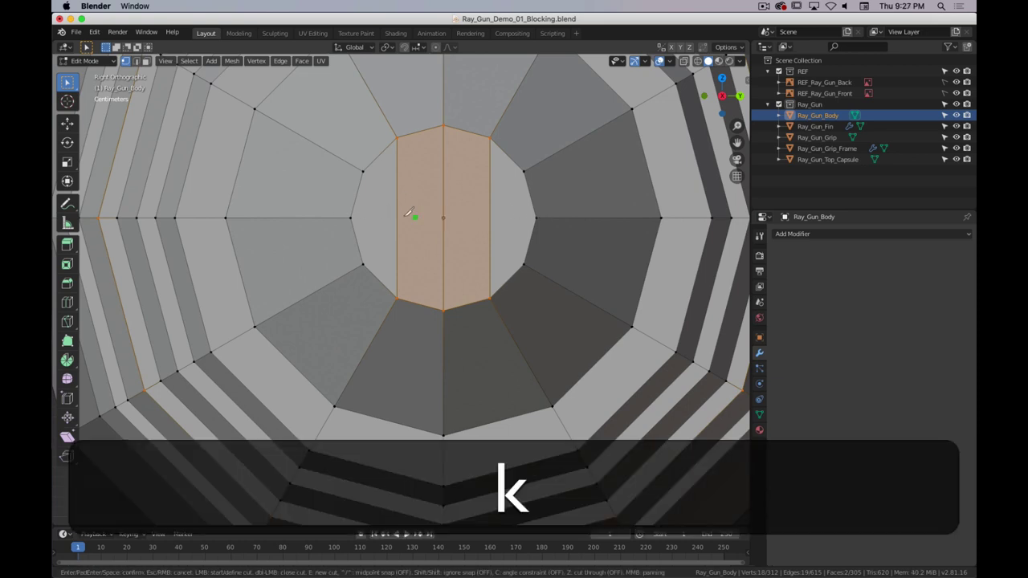
{"action": "left_click", "coordinate": [351, 218]}
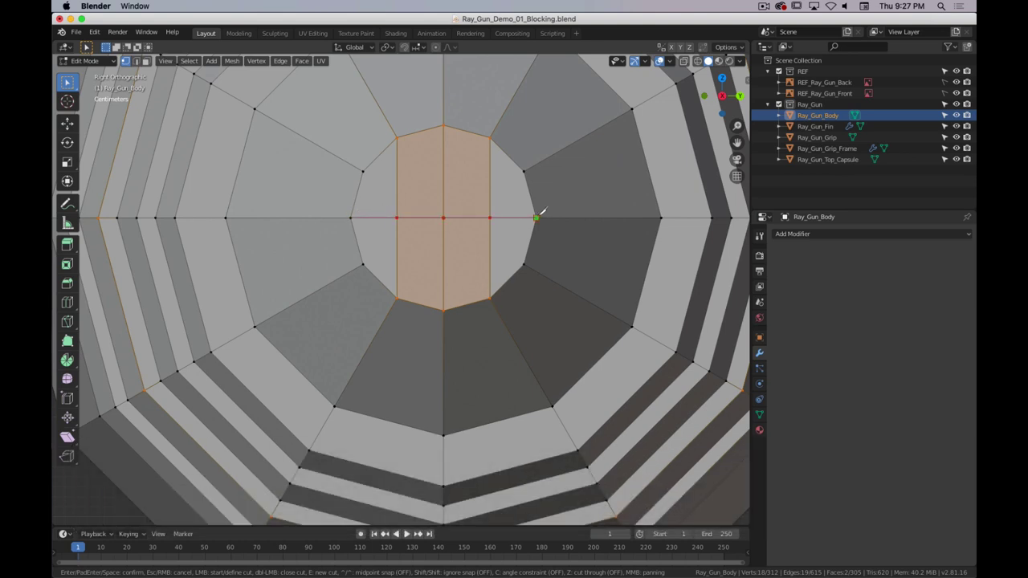
{"action": "left_click", "coordinate": [536, 217]}
{"action": "key", "text": "Return"}
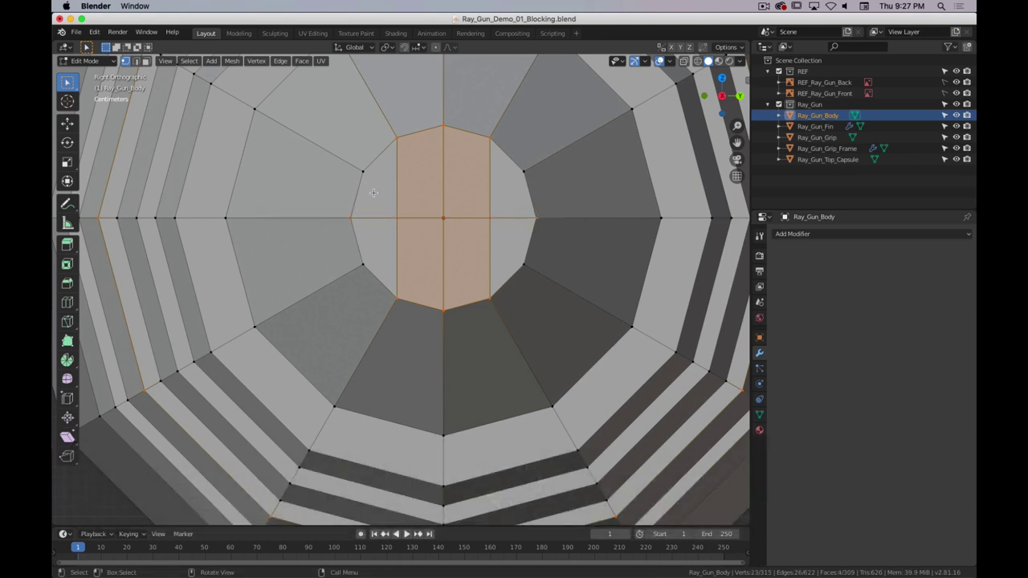
- Check the division of the nose's front cap by selecting each of its eight faces in face select mode
{"action": "key", "text": "3"}
{"action": "left_click", "coordinate": [373, 192]}
{"action": "left_click", "coordinate": [421, 187], "text": "shift"}
{"action": "left_click", "coordinate": [467, 181], "text": "shift"}
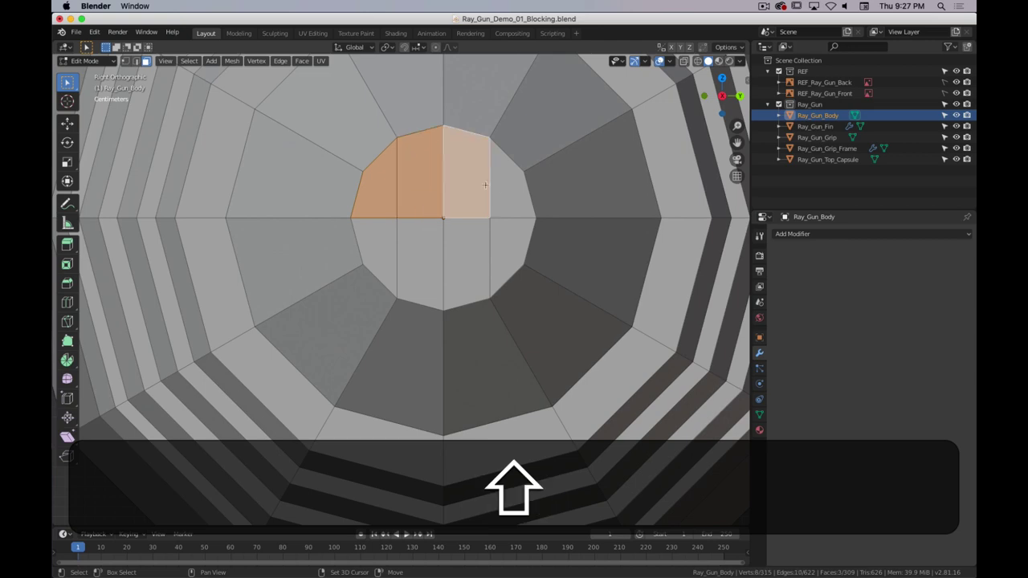
{"action": "left_click", "coordinate": [504, 188], "text": "shift"}
{"action": "left_click", "coordinate": [467, 261], "text": "shift"}
{"action": "left_click", "coordinate": [421, 259], "text": "shift"}
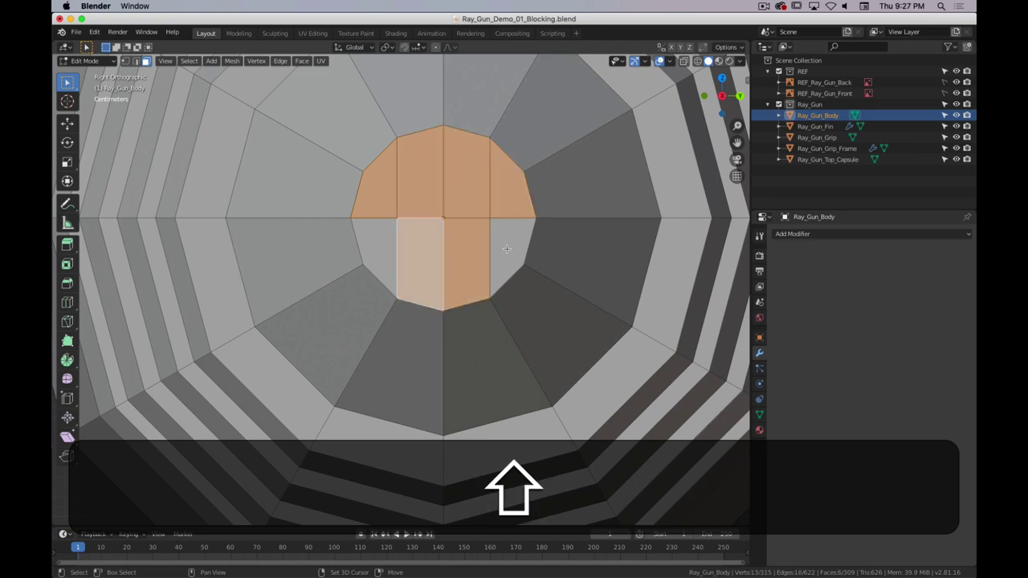
{"action": "left_click", "coordinate": [507, 249], "text": "shift"}
{"action": "left_click", "coordinate": [390, 251], "text": "shift"}
- Select the cap face at the body's pointed rear end and face it in the left orthographic view with vertex select mode
{"action": "middle_click_drag", "start_coordinate": [390, 251], "coordinate": [240, 278]}
{"action": "scroll", "coordinate": [394, 270], "scroll_direction": "down", "scroll_amount": 5}
{"action": "scroll", "coordinate": [227, 261], "scroll_direction": "down", "scroll_amount": 3}
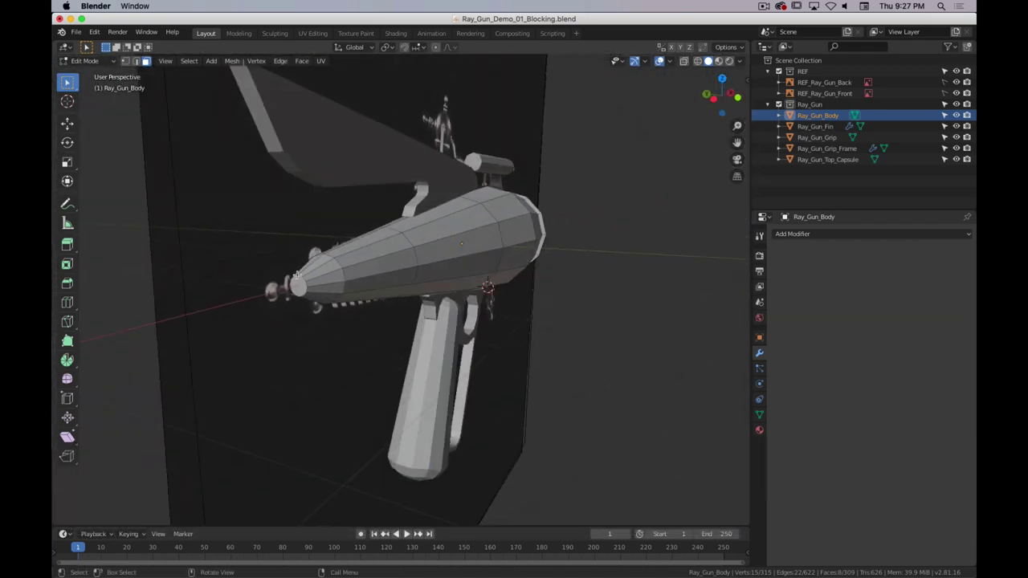
{"action": "scroll", "coordinate": [239, 278], "scroll_direction": "up", "scroll_amount": 2}
{"action": "left_click", "coordinate": [245, 287]}
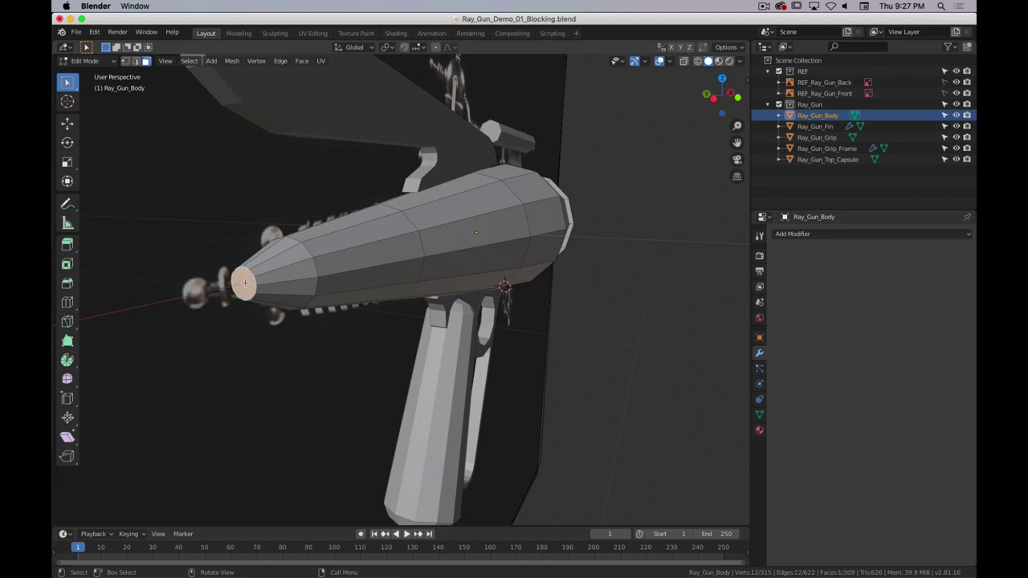
{"action": "key", "text": "ctrl"}
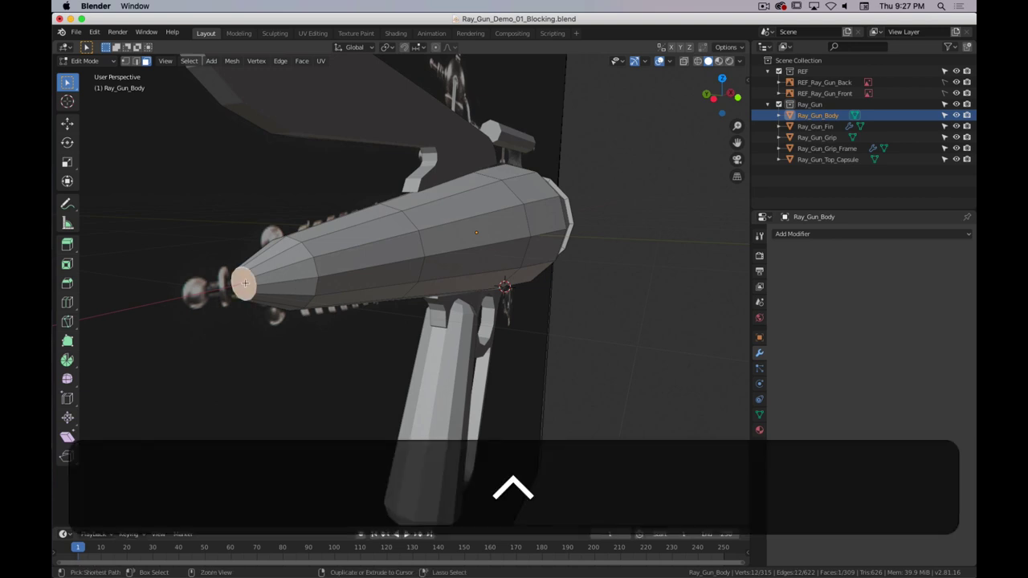
{"action": "key", "text": "ctrl+3"}
{"action": "middle_click_drag", "start_coordinate": [246, 282], "coordinate": [201, 125], "text": "ctrl"}
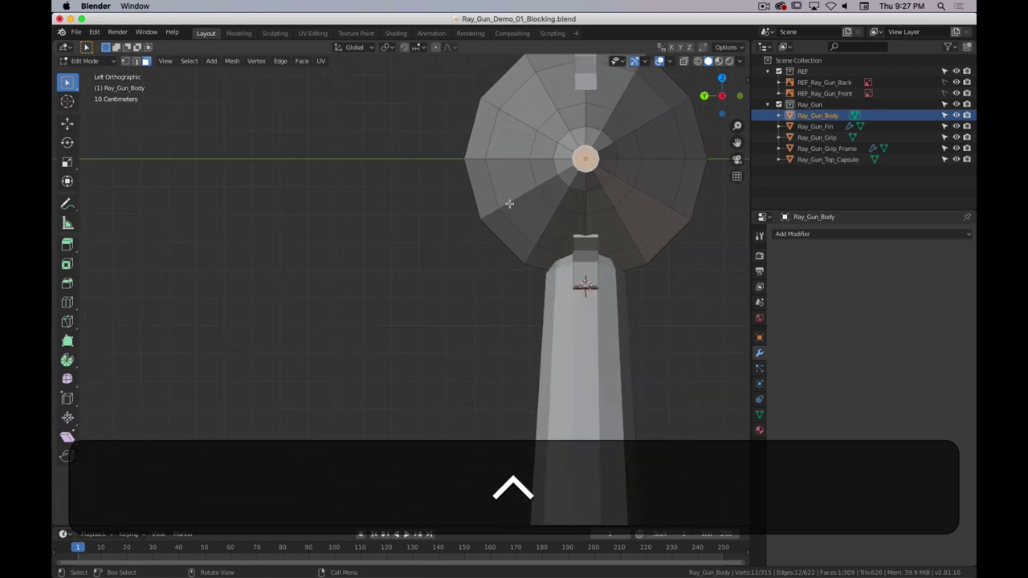
{"action": "key", "text": "shift"}
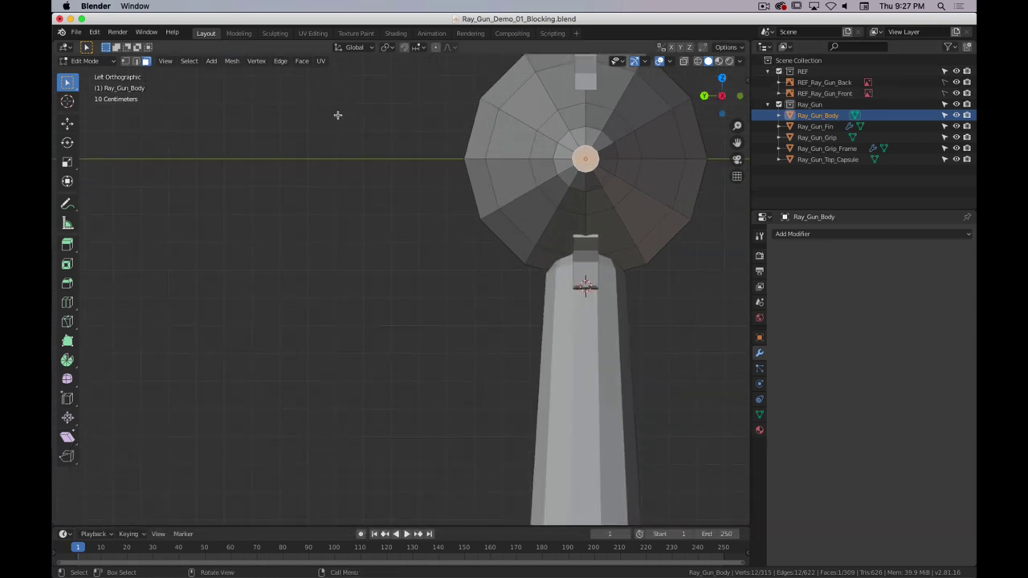
{"action": "key", "text": "grave"}
{"action": "left_click", "coordinate": [190, 109]}
{"action": "scroll", "coordinate": [634, 229], "scroll_direction": "up", "scroll_amount": 2}
{"action": "middle_click_drag", "start_coordinate": [610, 223], "coordinate": [413, 299], "text": "shift"}
{"action": "scroll", "coordinate": [420, 294], "scroll_direction": "up", "scroll_amount": 3}
{"action": "scroll", "coordinate": [450, 241], "scroll_direction": "up", "scroll_amount": 3}
{"action": "middle_click_drag", "start_coordinate": [508, 145], "coordinate": [433, 214], "text": "shift"}
{"action": "scroll", "coordinate": [434, 214], "scroll_direction": "up", "scroll_amount": 2}
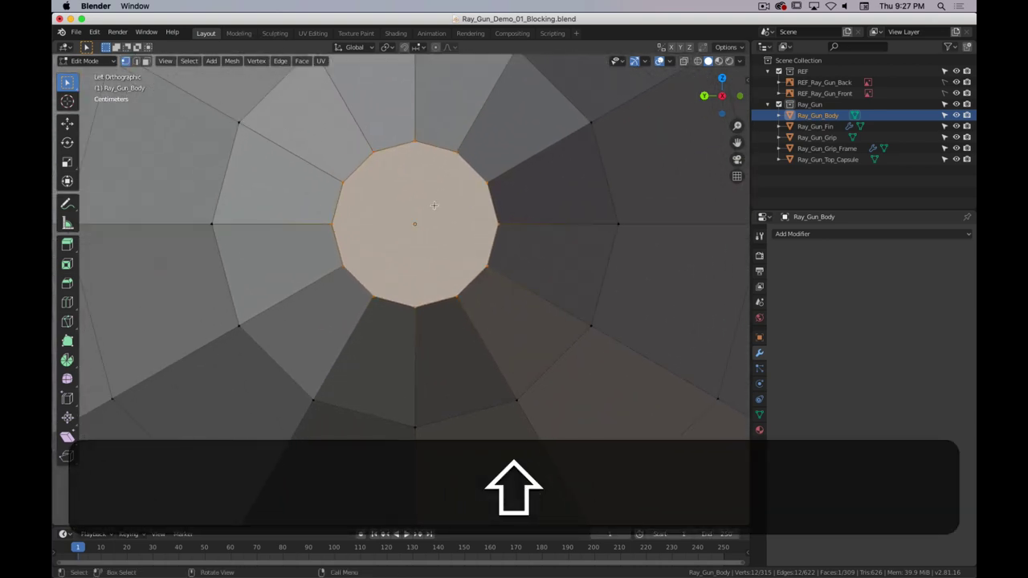
- Knife-cut a vertical edge through the centre of the rear cap, from its topmost to its bottommost vertex
{"action": "key", "text": "k"}
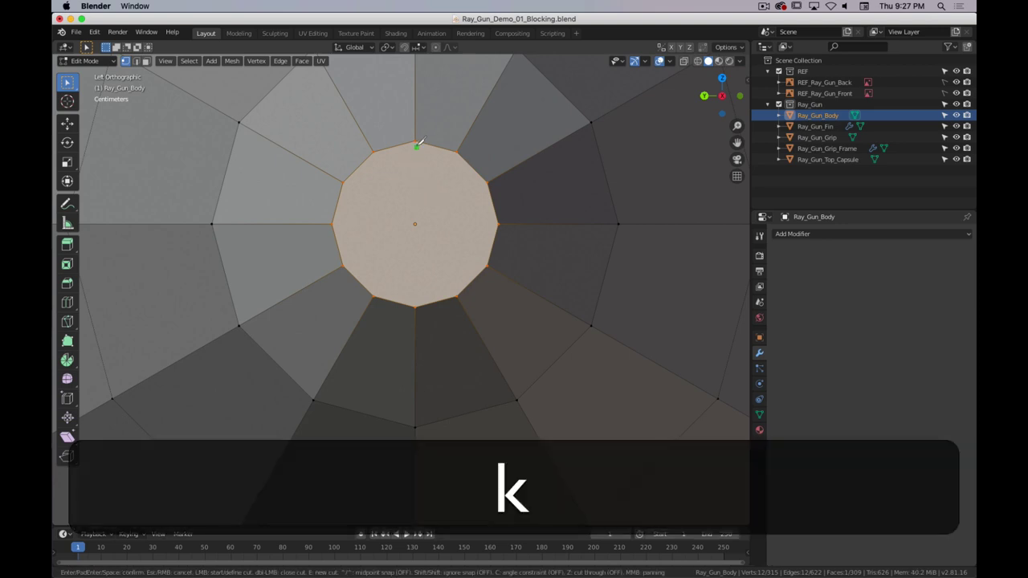
{"action": "left_click", "coordinate": [415, 142]}
{"action": "left_click", "coordinate": [417, 305]}
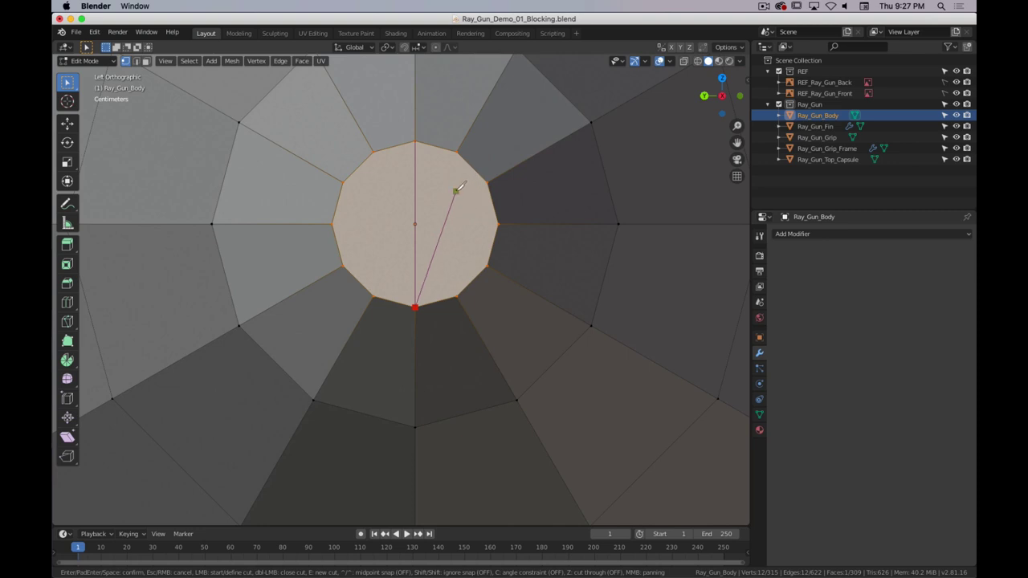
{"action": "key", "text": "ctrl"}
{"action": "key", "text": "alt"}
{"action": "key", "text": "shift"}
- Add two more vertical knife cuts across the rear cap, joining the vertices on either side of the centre cut
{"action": "key", "text": "e"}
{"action": "left_click", "coordinate": [456, 152]}
{"action": "left_click", "coordinate": [456, 297]}
{"action": "key", "text": "e"}
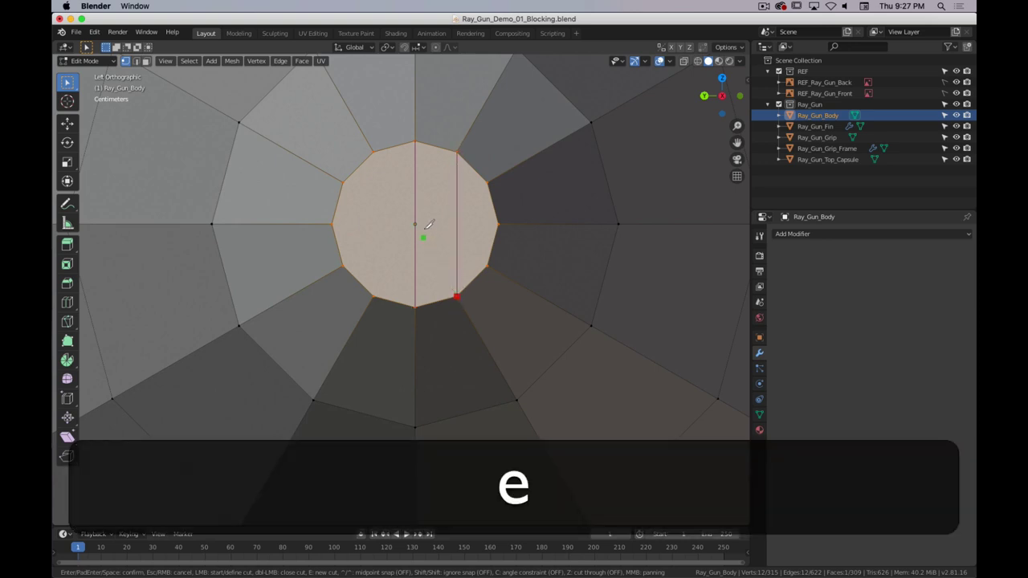
{"action": "left_click", "coordinate": [373, 152]}
{"action": "left_click", "coordinate": [373, 297]}
- Add a horizontal knife cut across the middle of the rear cap between its outermost side vertices and apply all the cuts
{"action": "key", "text": "e"}
{"action": "left_click", "coordinate": [333, 225]}
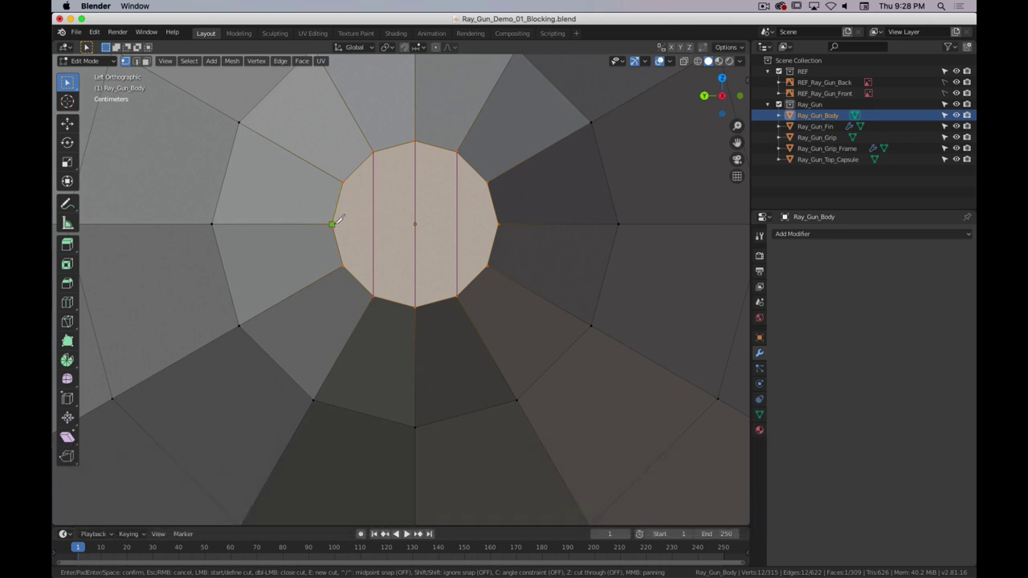
{"action": "left_click", "coordinate": [498, 225]}
{"action": "key", "text": "Return"}
- Examine the divided rear cap and the body mesh, and compare the whole gun with the reference in Object Mode
{"action": "scroll", "coordinate": [420, 206], "scroll_direction": "down", "scroll_amount": 4}
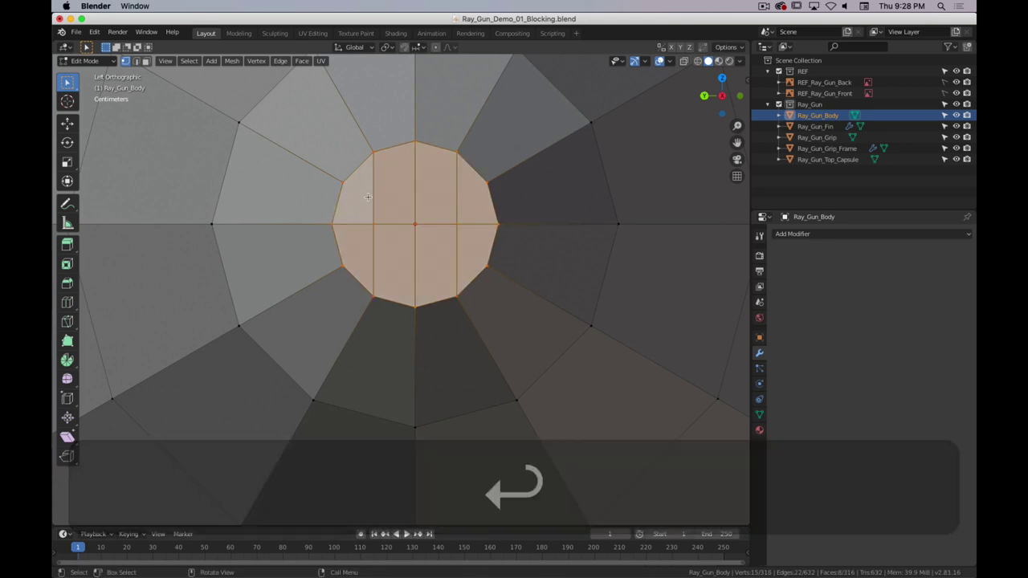
{"action": "key", "text": "Tab"}
{"action": "key", "text": "Tab"}
{"action": "scroll", "coordinate": [479, 244], "scroll_direction": "down", "scroll_amount": 8}
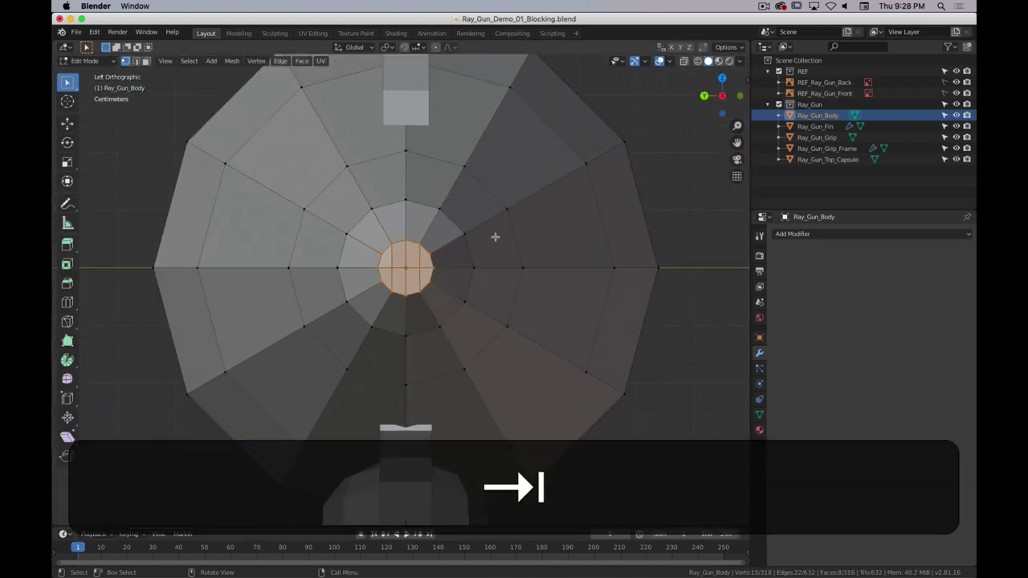
{"action": "middle_click_drag", "start_coordinate": [526, 223], "coordinate": [354, 246]}
{"action": "scroll", "coordinate": [350, 245], "scroll_direction": "down", "scroll_amount": 4}
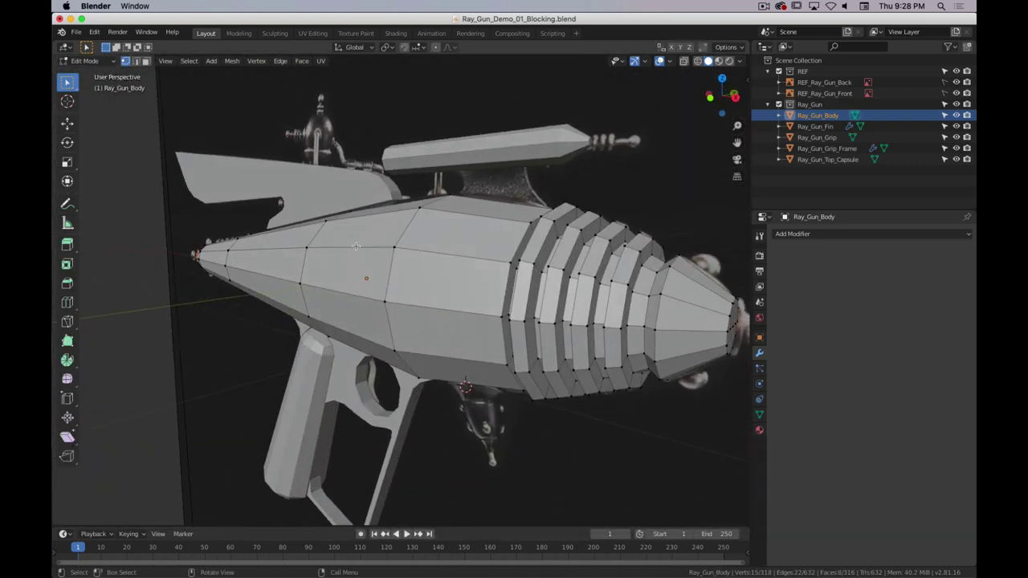
{"action": "scroll", "coordinate": [350, 245], "scroll_direction": "up", "scroll_amount": 4}
{"action": "scroll", "coordinate": [399, 275], "scroll_direction": "down", "scroll_amount": 6}
{"action": "middle_click_drag", "start_coordinate": [398, 276], "coordinate": [518, 241], "text": "shift"}
{"action": "key", "text": "super+period"}
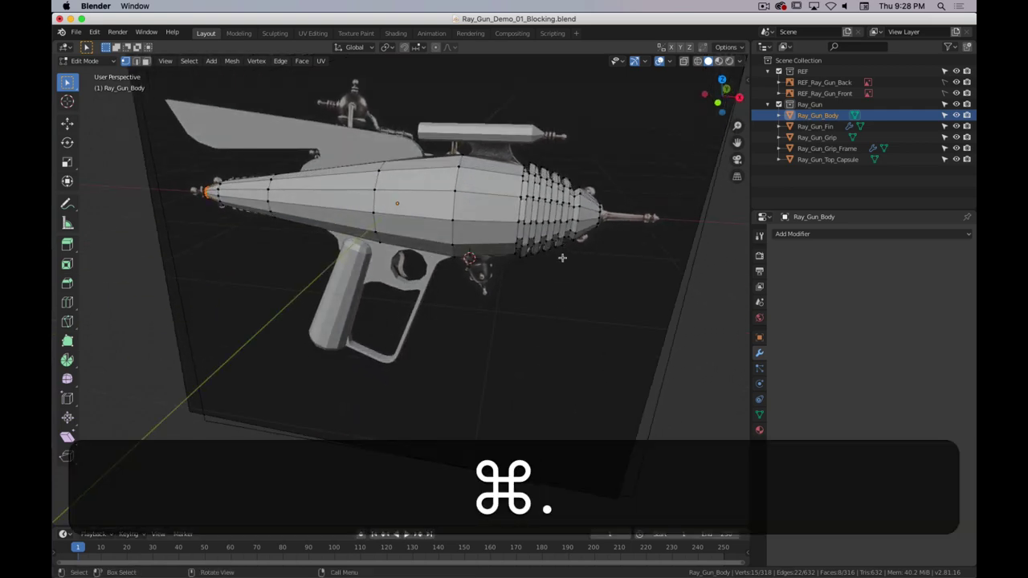
{"action": "scroll", "coordinate": [479, 299], "scroll_direction": "down", "scroll_amount": 5}
{"action": "scroll", "coordinate": [479, 300], "scroll_direction": "down", "scroll_amount": 2}
{"action": "key", "text": "Tab"}
{"action": "scroll", "coordinate": [453, 284], "scroll_direction": "up", "scroll_amount": 2}
{"action": "scroll", "coordinate": [397, 291], "scroll_direction": "up", "scroll_amount": 4}
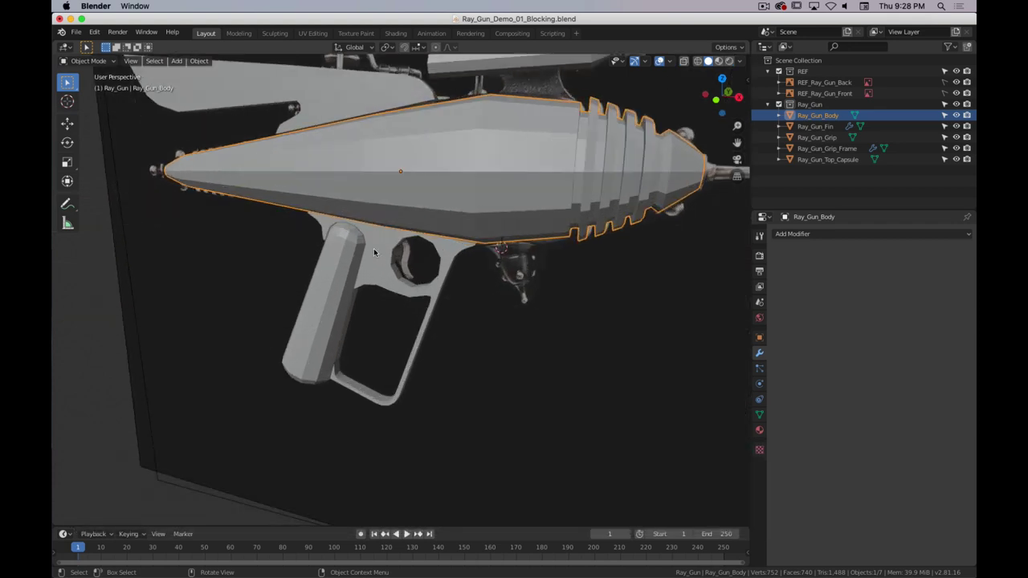
{"action": "scroll", "coordinate": [394, 230], "scroll_direction": "down", "scroll_amount": 2}
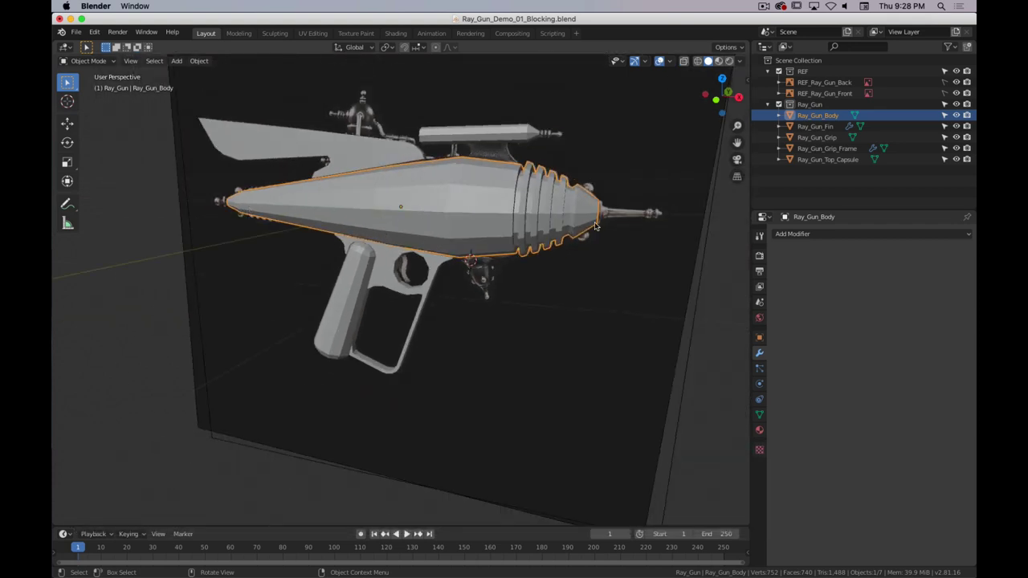
- In front orthographic wireframe view, select all the vertices of the nose's front cap and extrude them forward about 0.024 m
{"action": "key", "text": "3"}
{"action": "key", "text": "1"}
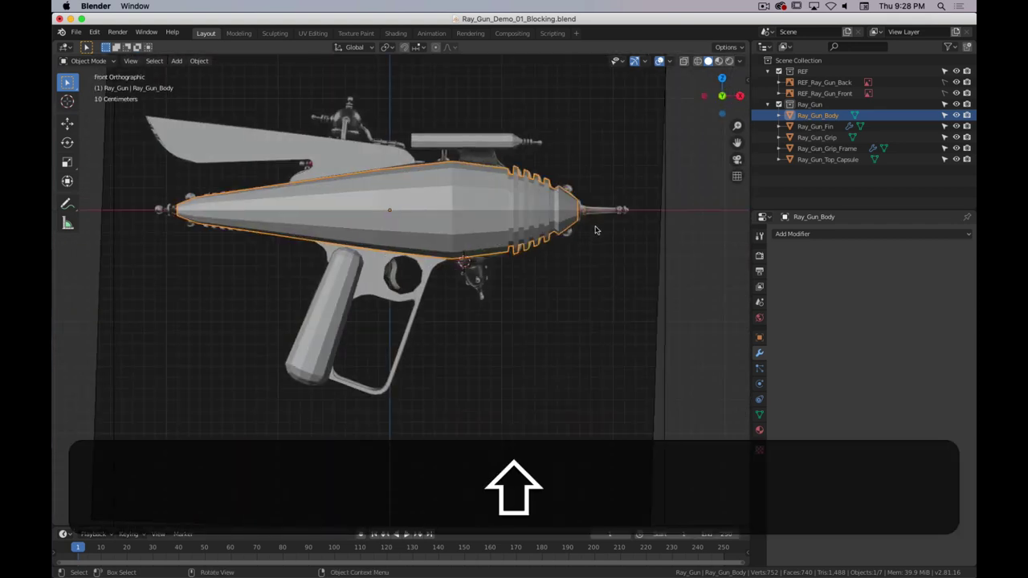
{"action": "key", "text": "Tab"}
{"action": "scroll", "coordinate": [597, 236], "scroll_direction": "up", "scroll_amount": 6}
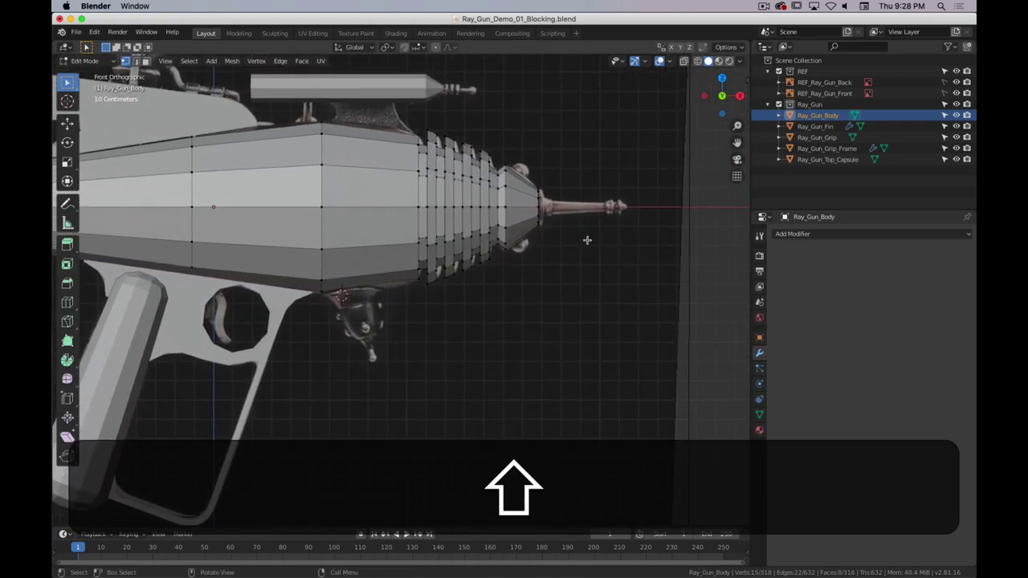
{"action": "key", "text": "shift+z"}
{"action": "middle_click_drag", "start_coordinate": [594, 190], "coordinate": [523, 218], "text": "shift"}
{"action": "scroll", "coordinate": [492, 224], "scroll_direction": "up", "scroll_amount": 5}
{"action": "scroll", "coordinate": [492, 224], "scroll_direction": "down", "scroll_amount": 1}
{"action": "left_click_drag", "start_coordinate": [506, 126], "coordinate": [401, 321]}
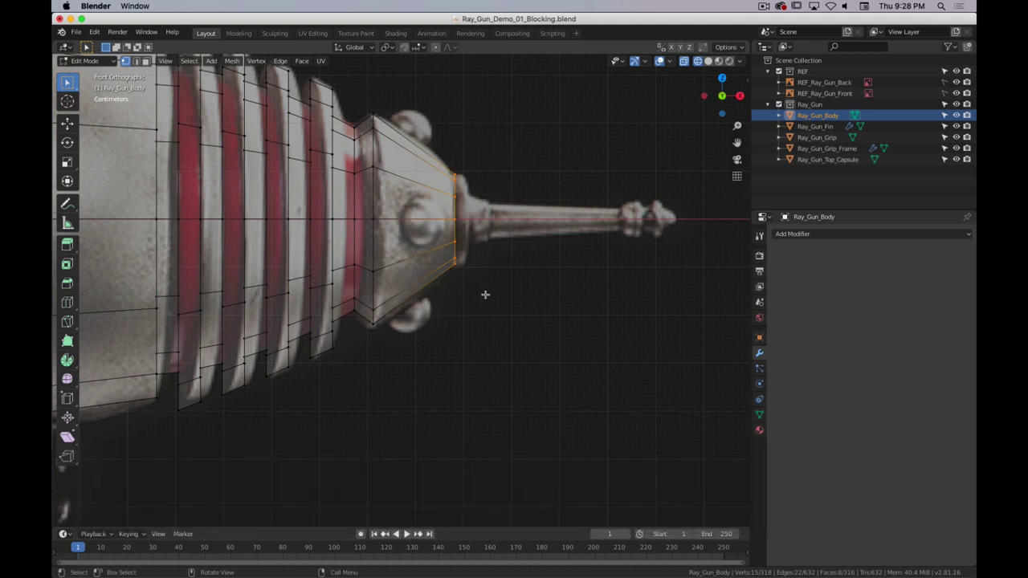
{"action": "key", "text": "e"}
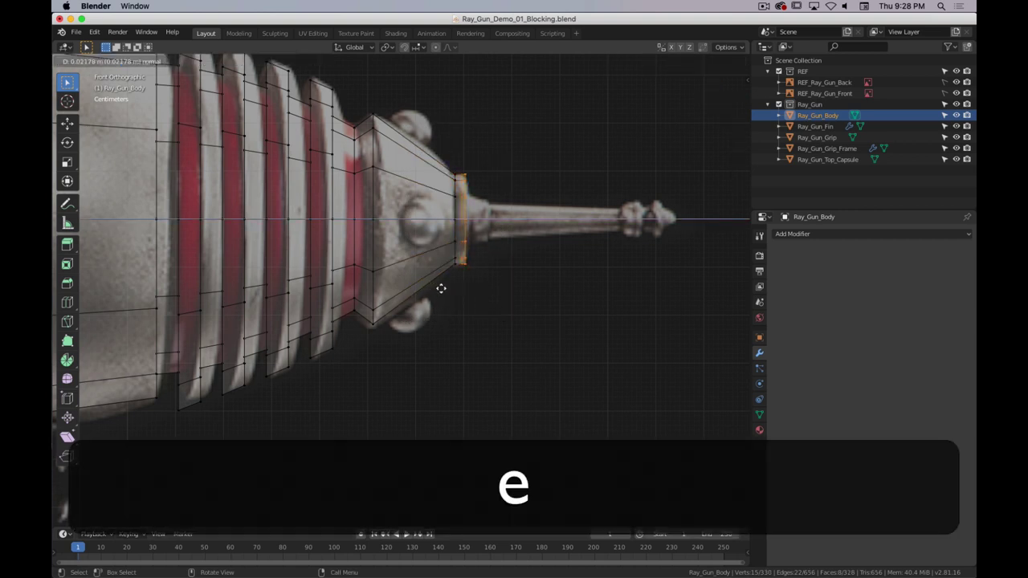
{"action": "left_click", "coordinate": [442, 296]}
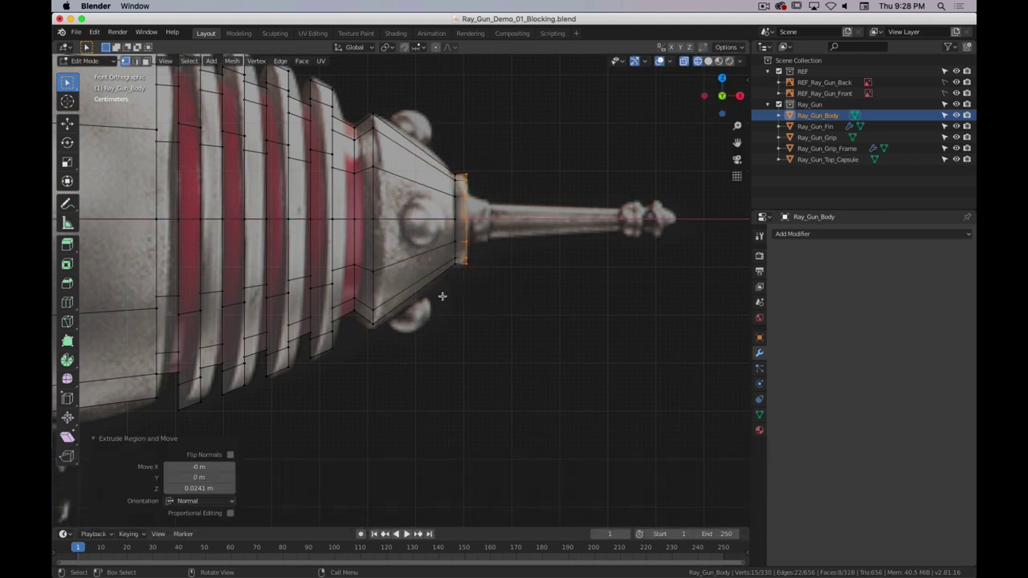
- Extrude the nose cap forward another 0.0046 m or so and scale the new end to 0.520
{"action": "key", "text": "e"}
{"action": "left_click", "coordinate": [503, 314]}
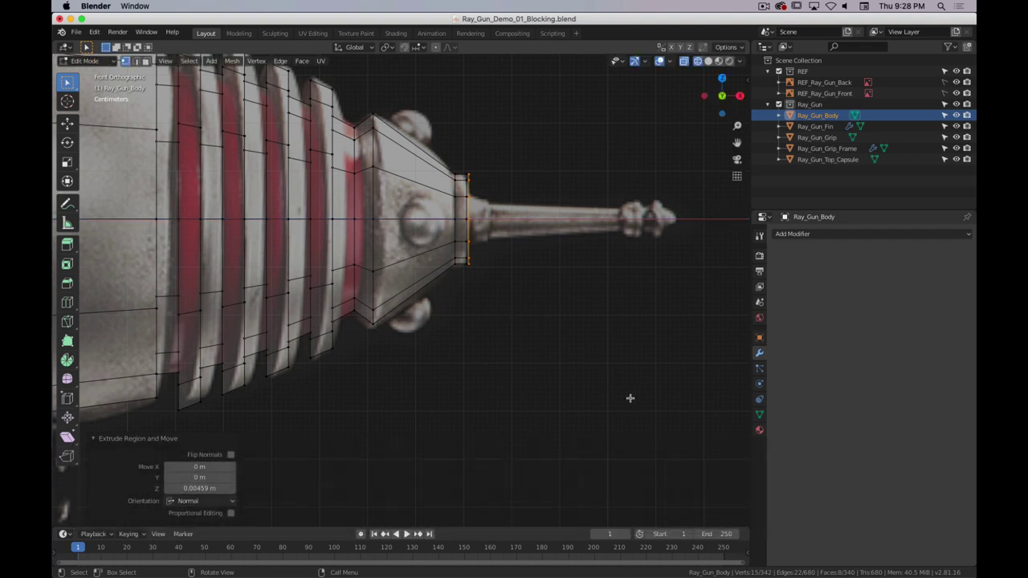
{"action": "key", "text": "s"}
{"action": "left_click", "coordinate": [554, 291]}
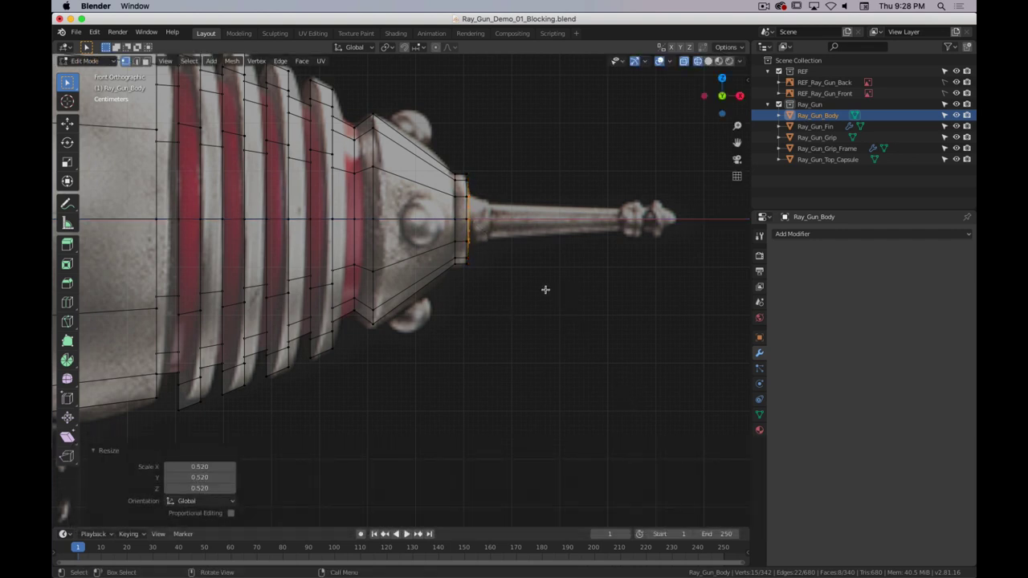
- Extrude the narrowed nose end forward about 0.038 m to form the barrel collar and scale its end to 0.795
{"action": "key", "text": "e"}
{"action": "left_click", "coordinate": [553, 289]}
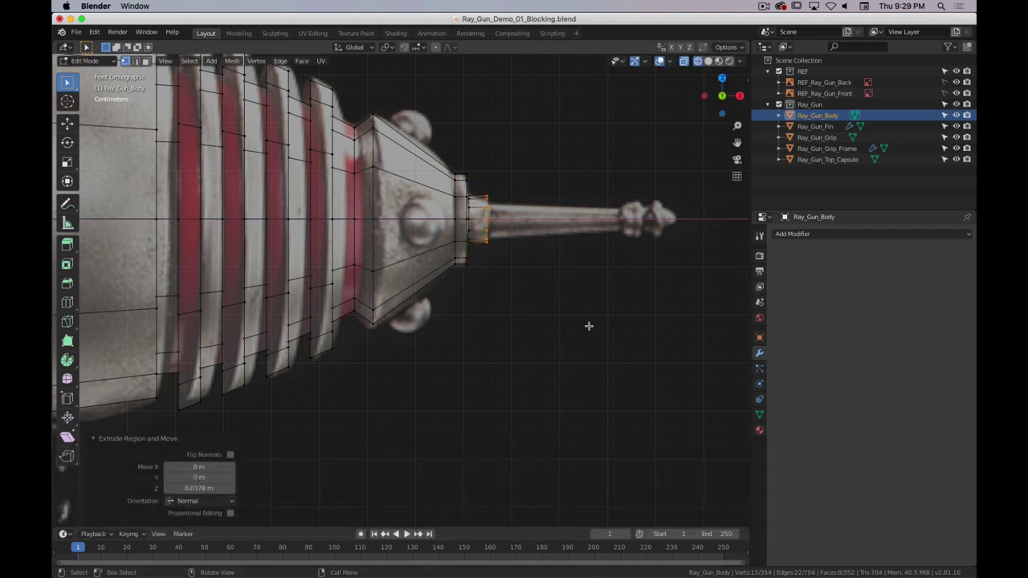
{"action": "key", "text": "s"}
{"action": "left_click", "coordinate": [566, 298]}
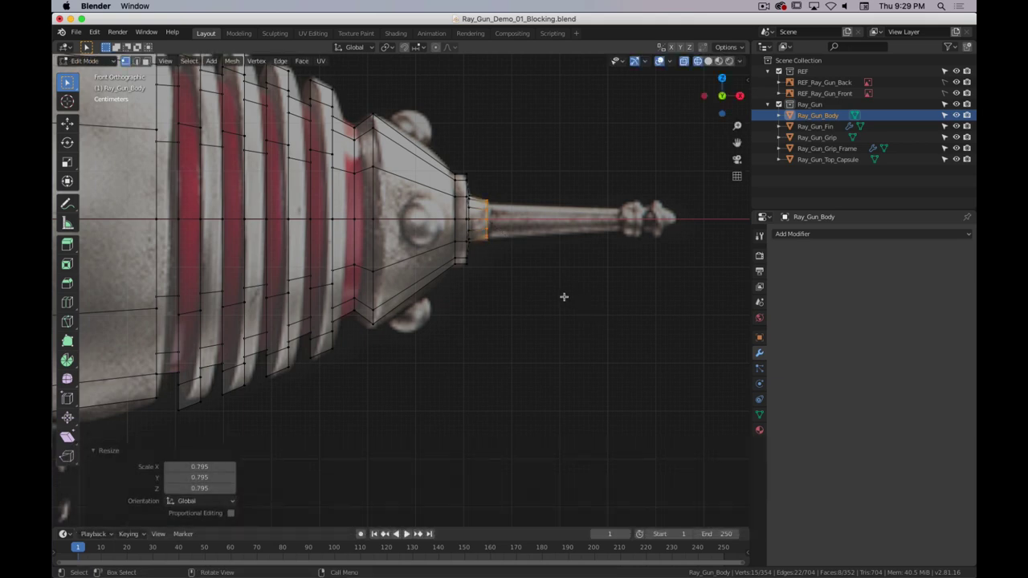
- Extrude the collar's end cap in place and scale it to 0.934 to form a small inset for the barrel
{"action": "scroll", "coordinate": [532, 254], "scroll_direction": "up", "scroll_amount": 2}
{"action": "key", "text": "e"}
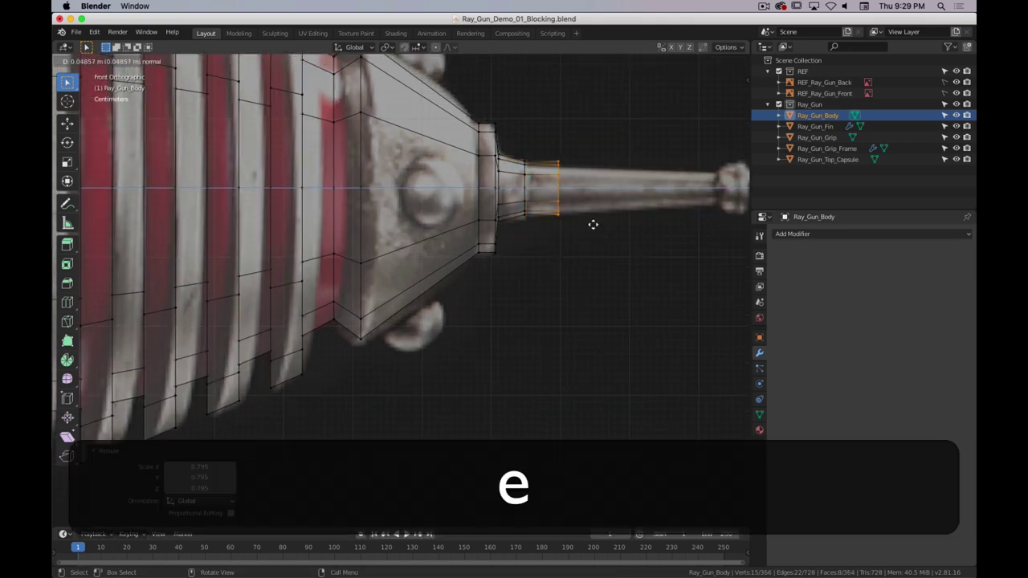
{"action": "right_click", "coordinate": [598, 245]}
{"action": "middle_click_drag", "start_coordinate": [553, 260], "coordinate": [522, 275]}
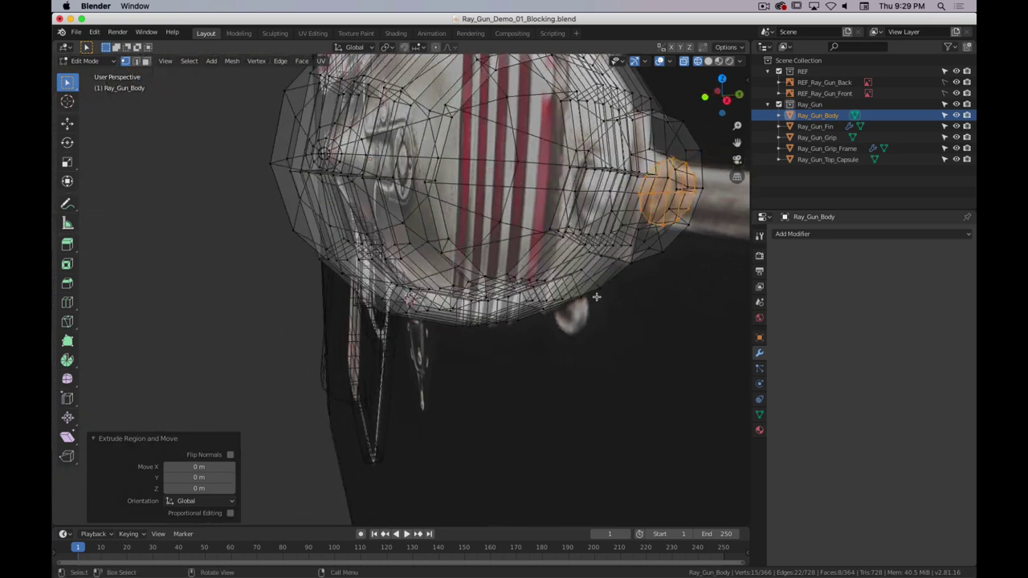
{"action": "key", "text": "s"}
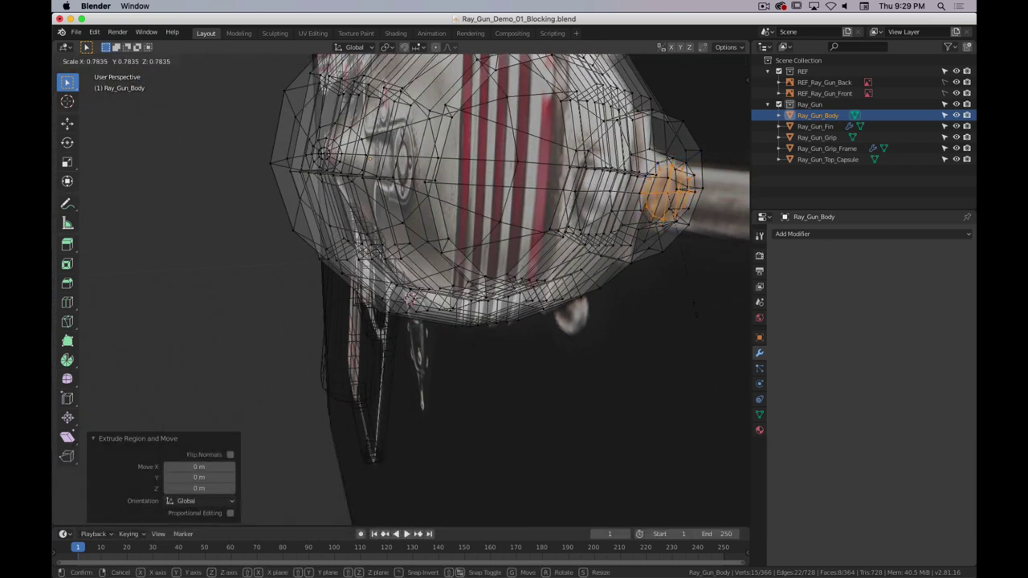
{"action": "left_click", "coordinate": [702, 315]}
- From the front view, extrude the inset cap about 0.279 m to the reference barrel's tip ornament and scale the end down to taper it
{"action": "key", "text": "1"}
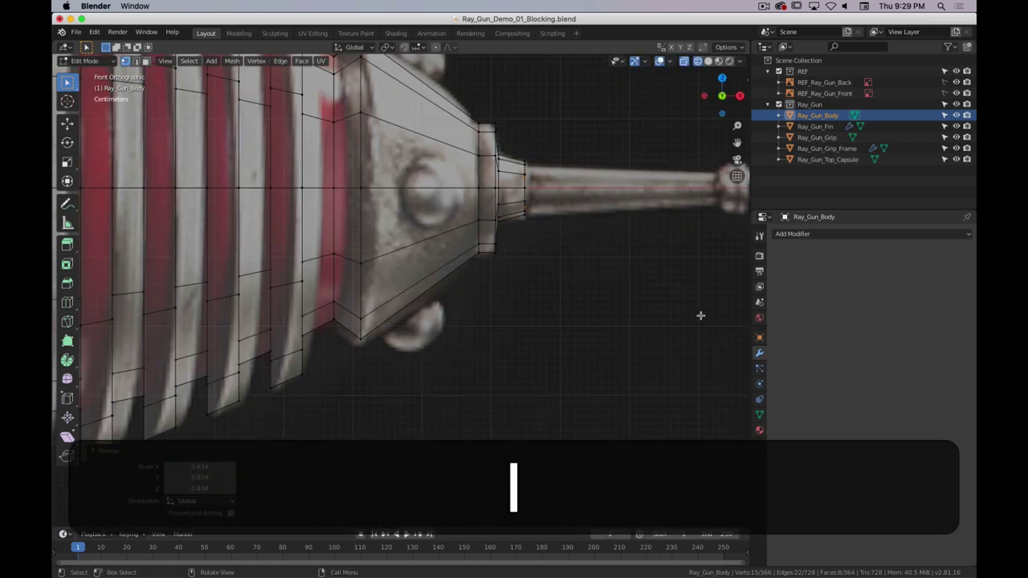
{"action": "middle_click_drag", "start_coordinate": [640, 266], "coordinate": [415, 264], "text": "shift"}
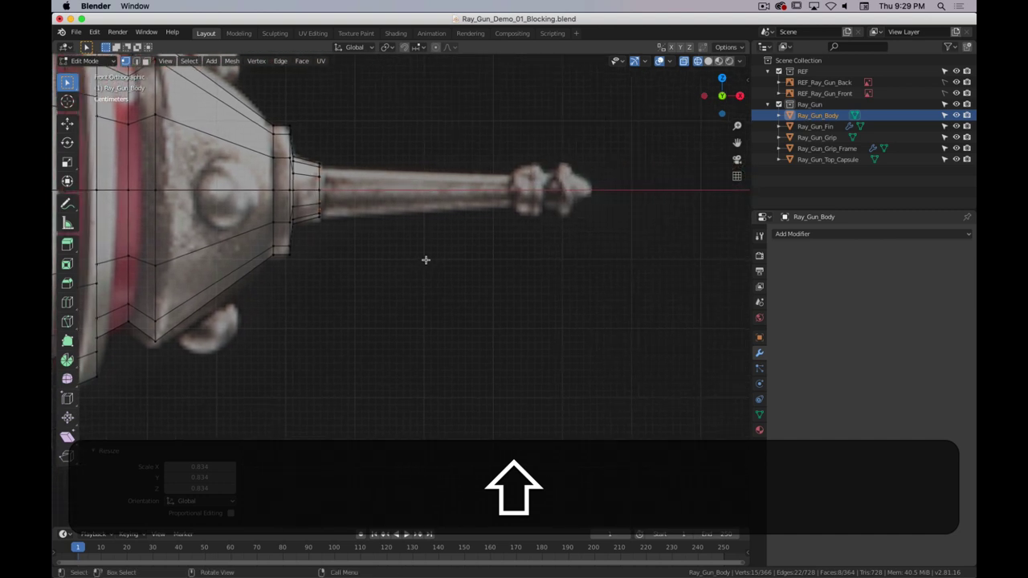
{"action": "key", "text": "shift+e"}
{"action": "left_click", "coordinate": [651, 257]}
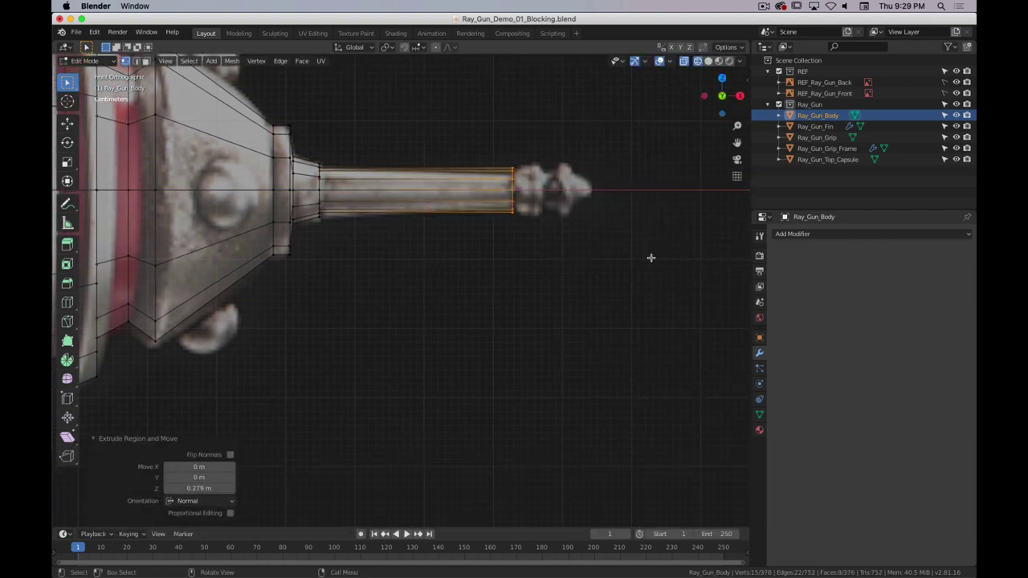
{"action": "key", "text": "s"}
{"action": "left_click", "coordinate": [625, 262]}
- Extrude the barrel's end cap in place, scale it up for the tip ornament's flange, and move it about 0.004 m forward along X
{"action": "key", "text": "e"}
{"action": "left_click", "coordinate": [625, 259]}
{"action": "key", "text": "s"}
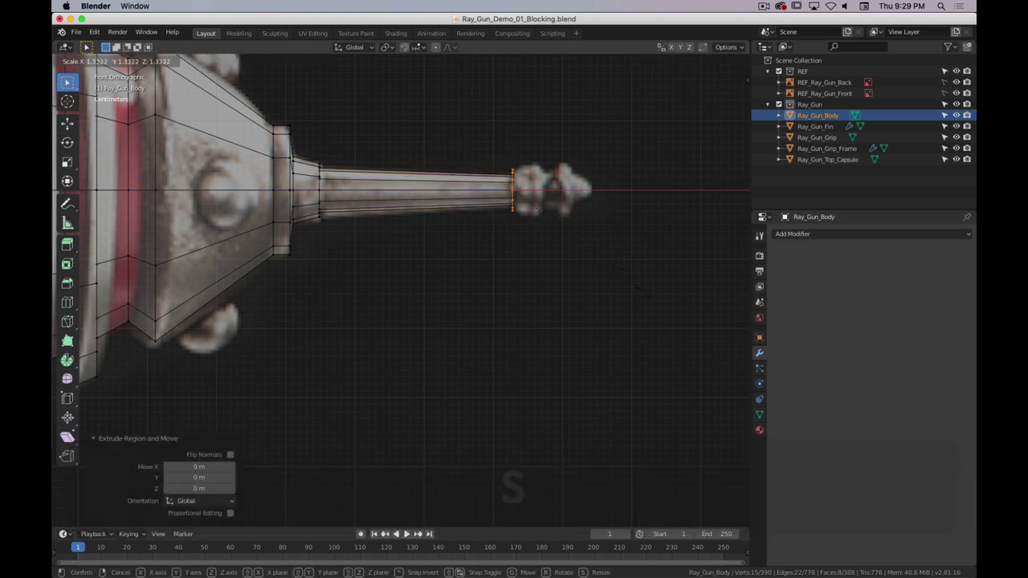
{"action": "left_click", "coordinate": [650, 302]}
{"action": "key", "text": "g"}
{"action": "key", "text": "x"}
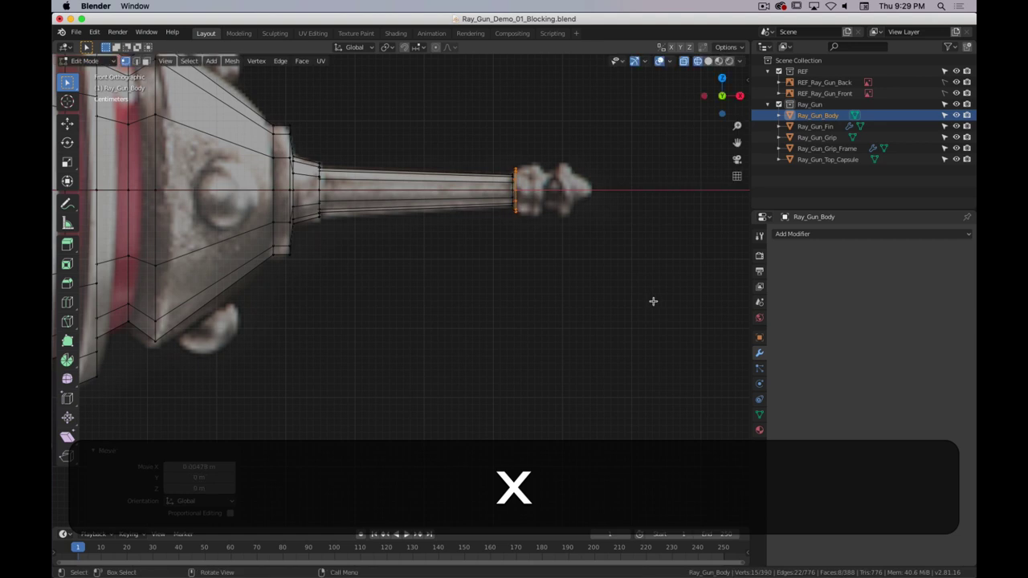
- Extrude the barrel flange's end cap about 0.11 m to the reference tip and scale its end to 0.268 to form a taper
{"action": "left_click", "coordinate": [654, 301]}
{"action": "key", "text": "e"}
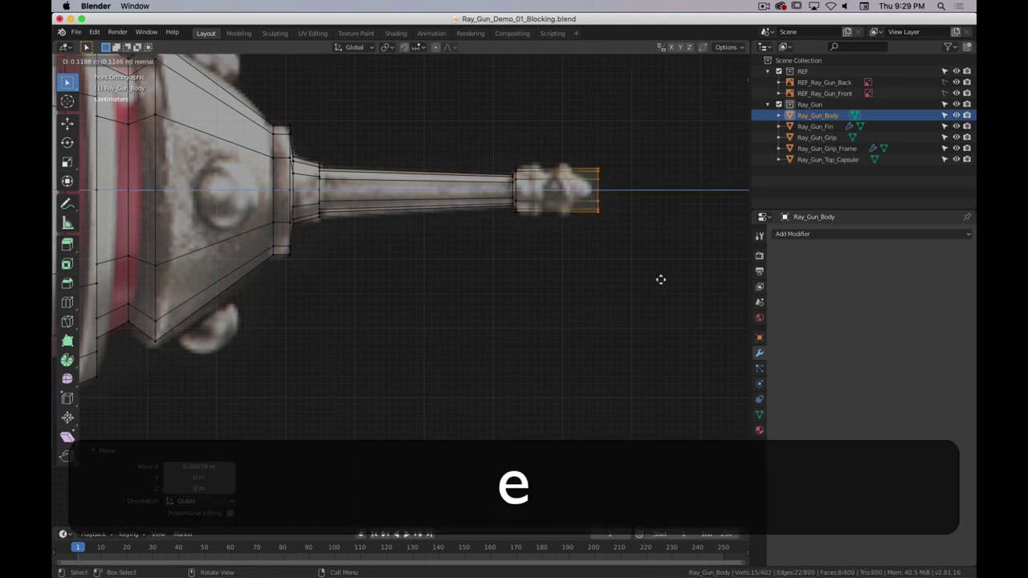
{"action": "left_click", "coordinate": [659, 281]}
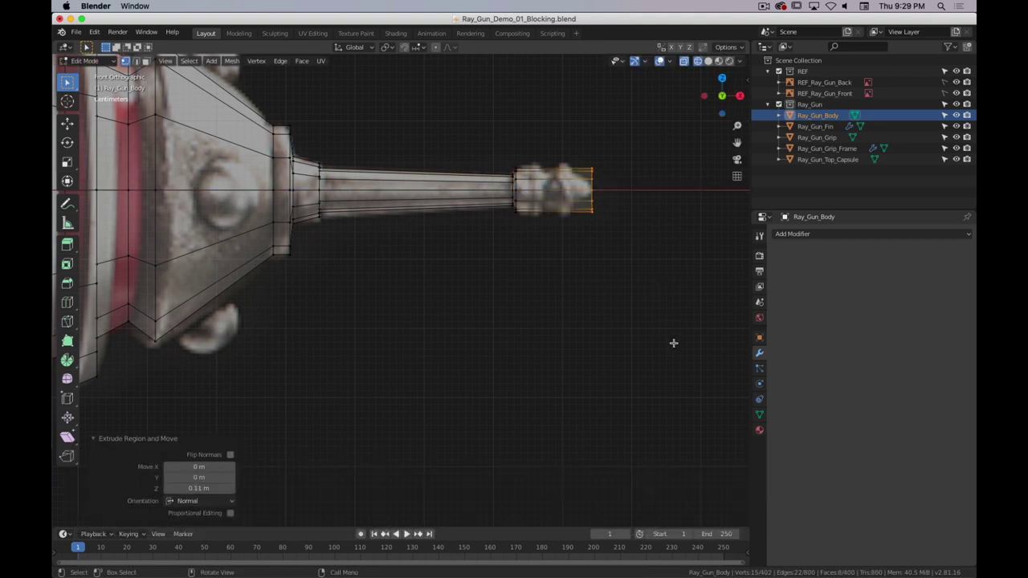
{"action": "key", "text": "s"}
{"action": "left_click", "coordinate": [615, 231]}
- Add three evenly spaced edge loops across the tapered tip and scale the loop nearest the flange up by about 1.4 for the bulge
{"action": "key", "text": "ctrl+r"}
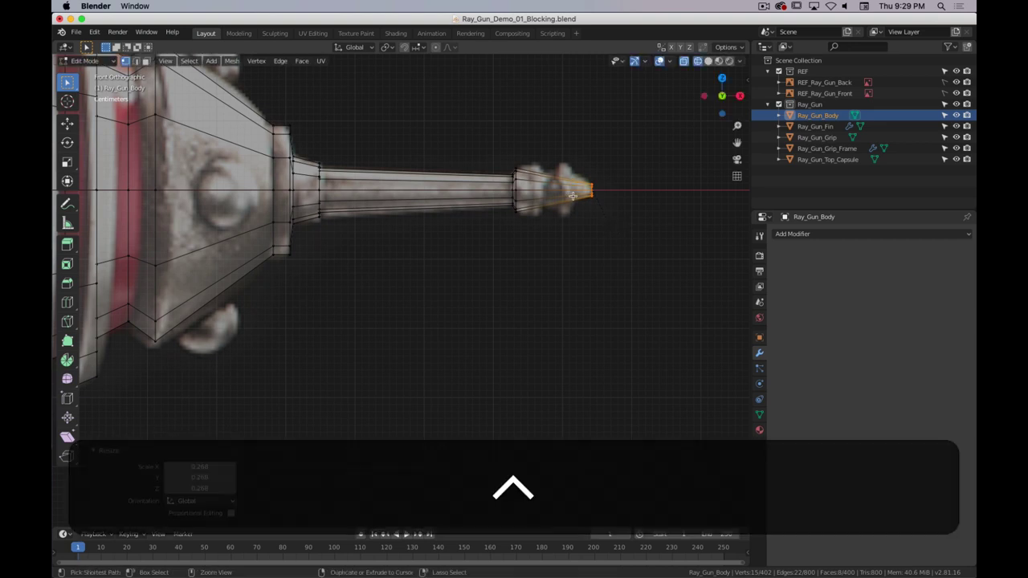
{"action": "scroll", "coordinate": [555, 186], "scroll_direction": "up", "scroll_amount": 1}
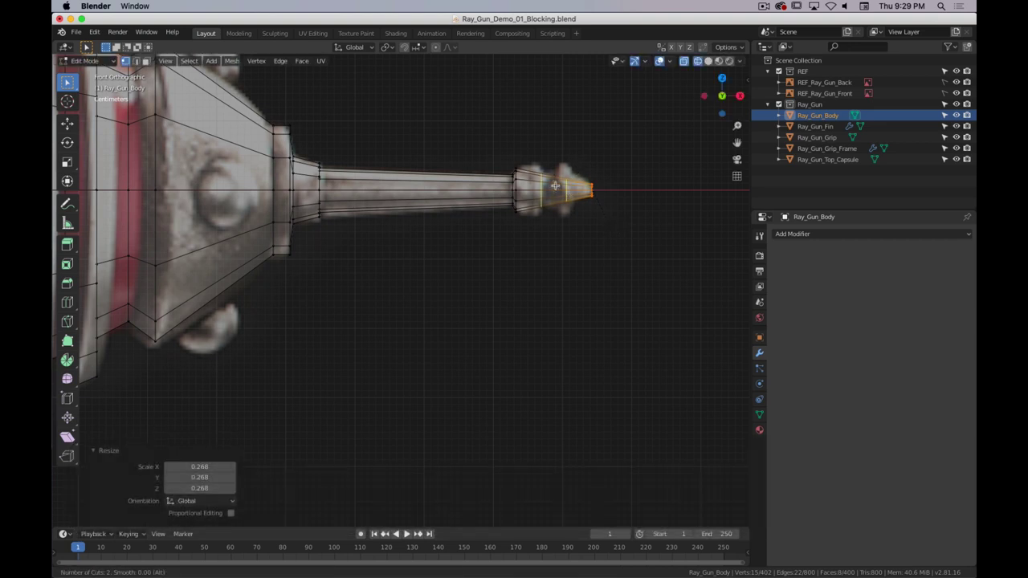
{"action": "left_click", "coordinate": [556, 185]}
{"action": "right_click", "coordinate": [562, 186]}
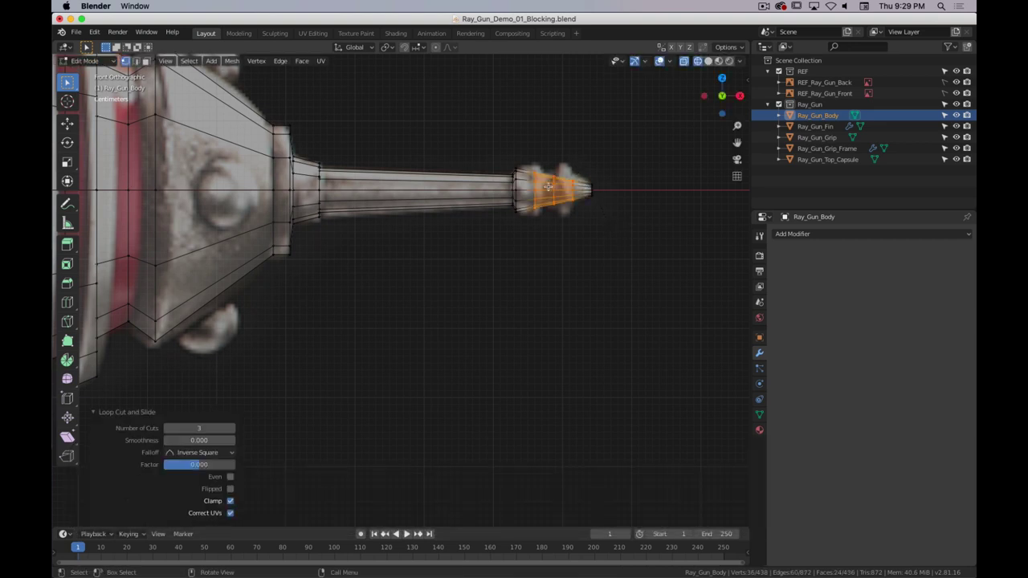
{"action": "left_click", "coordinate": [536, 186], "text": "alt"}
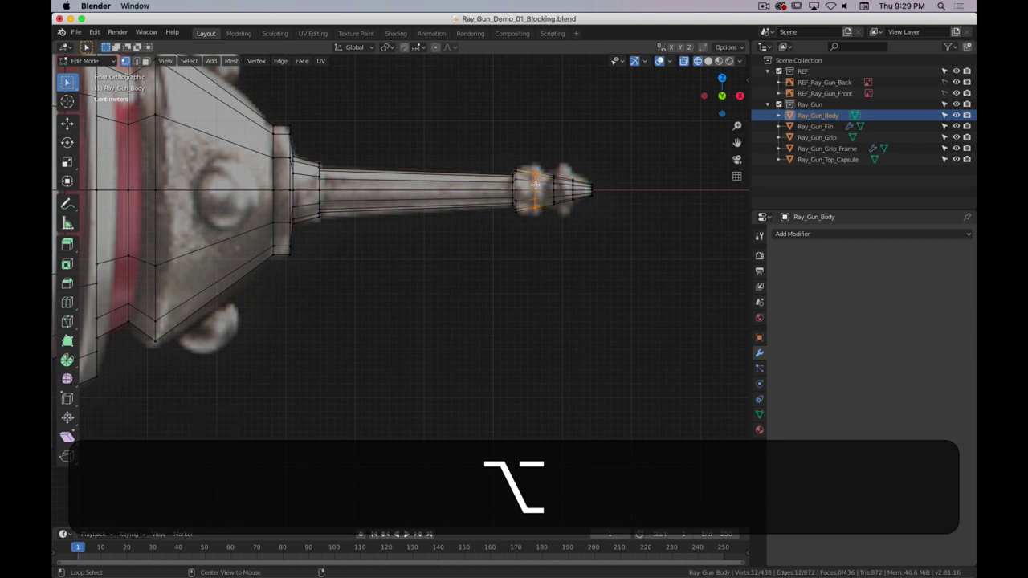
{"action": "key", "text": "s"}
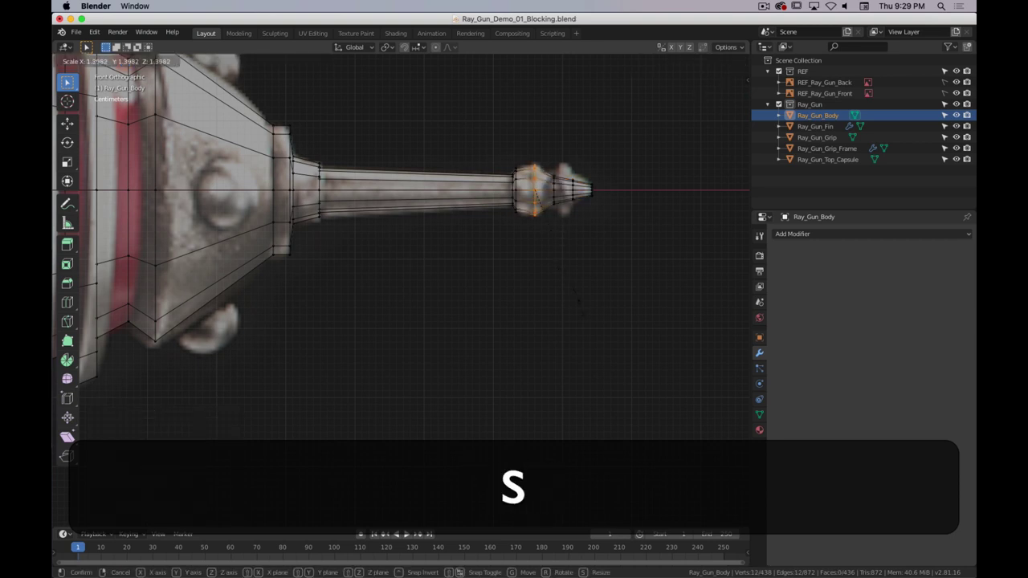
{"action": "left_click", "coordinate": [572, 211]}
- Move the tip's middle edge loop about 0.019 m back along X, and save the file from Object Mode
{"action": "left_click", "coordinate": [555, 186], "text": "alt"}
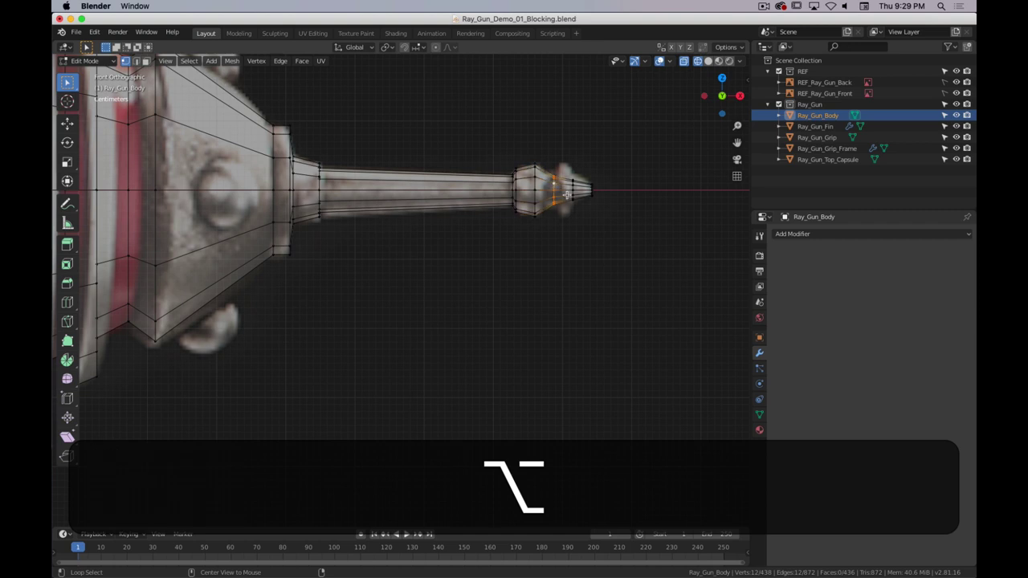
{"action": "key", "text": "g"}
{"action": "key", "text": "x"}
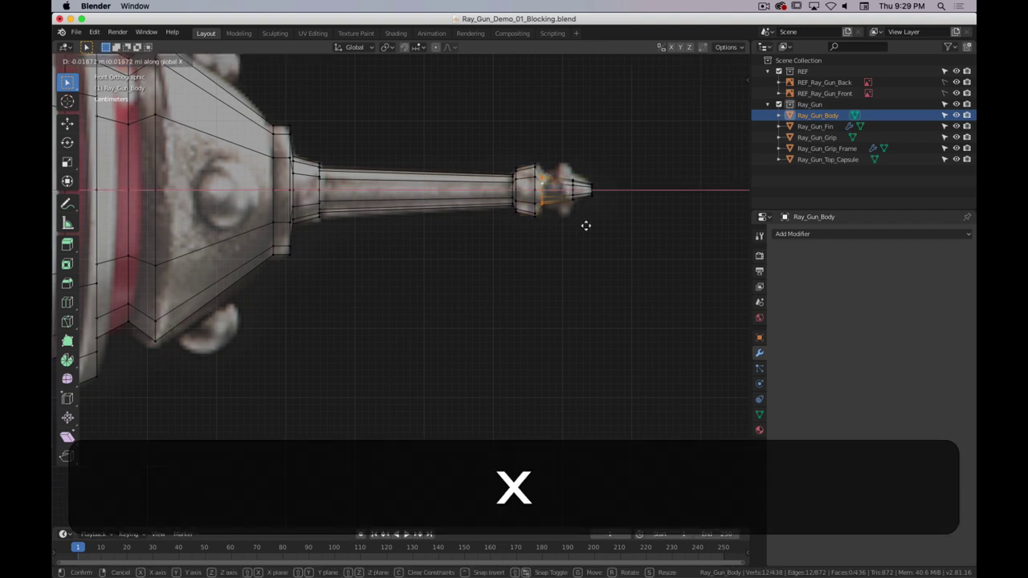
{"action": "left_click", "coordinate": [586, 226]}
{"action": "key", "text": "Tab"}
{"action": "key", "text": "ctrl+s"}
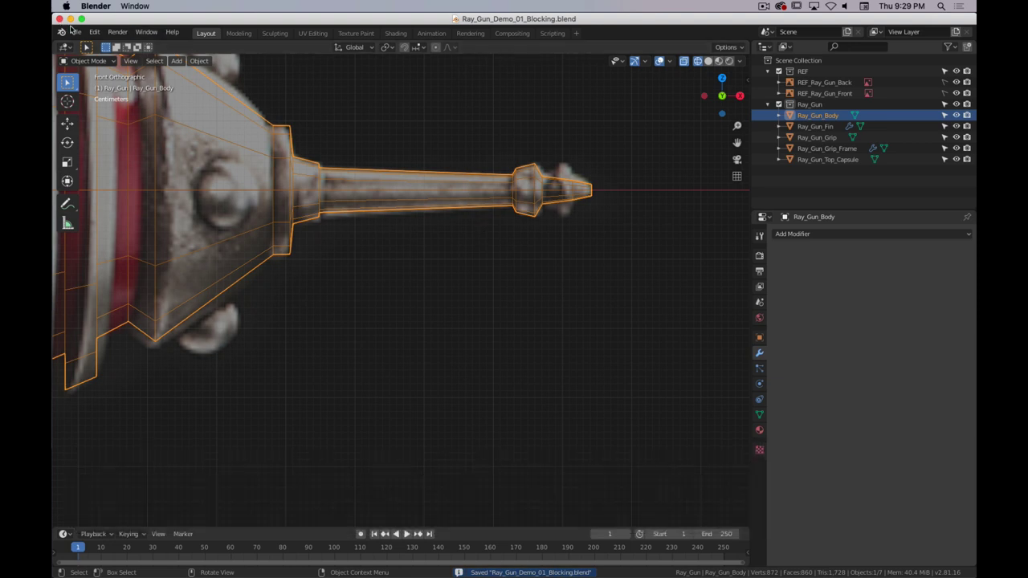
- Open the recent file Ray_Gun_Prep_01_Blocking.blend
{"action": "left_click", "coordinate": [75, 32]}
{"action": "mouse_move", "coordinate": [145, 70]}
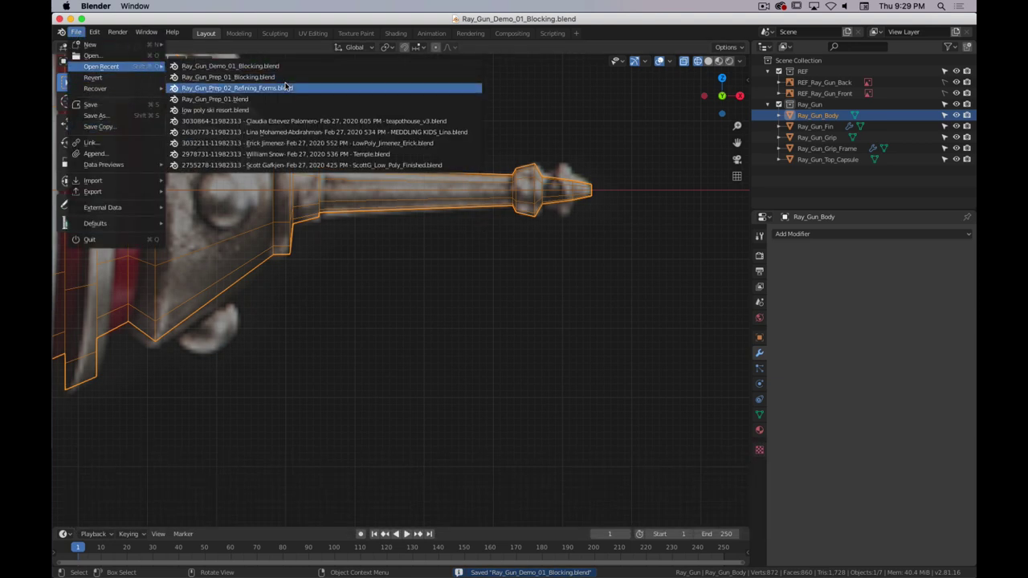
{"action": "left_click", "coordinate": [241, 78]}
{"action": "scroll", "coordinate": [429, 264], "scroll_direction": "down", "scroll_amount": 3}
{"action": "scroll", "coordinate": [429, 264], "scroll_direction": "up", "scroll_amount": 5}
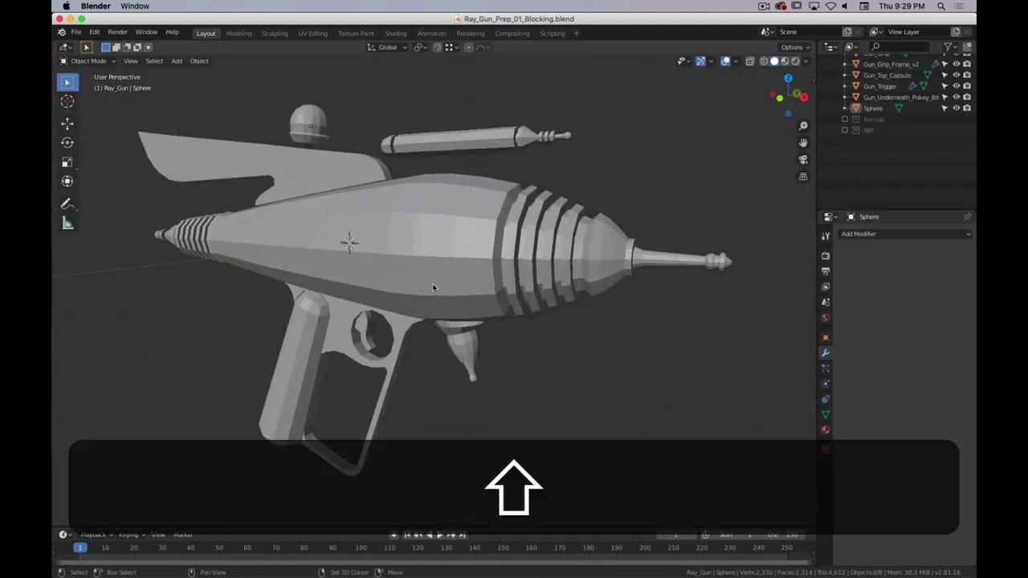
- Examine the gun body's mesh in Edit Mode, from the rear end cap to the nose rings and barrel tip
{"action": "left_click", "coordinate": [416, 176], "text": "shift"}
{"action": "key", "text": "Tab"}
{"action": "scroll", "coordinate": [416, 176], "scroll_direction": "up", "scroll_amount": 3}
{"action": "middle_click_drag", "start_coordinate": [450, 188], "coordinate": [615, 171]}
{"action": "scroll", "coordinate": [322, 244], "scroll_direction": "up", "scroll_amount": 5}
{"action": "scroll", "coordinate": [322, 241], "scroll_direction": "down", "scroll_amount": 3}
{"action": "middle_click_drag", "start_coordinate": [286, 226], "coordinate": [367, 236]}
{"action": "left_click", "coordinate": [367, 237]}
{"action": "key", "text": "Tab"}
{"action": "key", "text": "Tab"}
{"action": "scroll", "coordinate": [258, 138], "scroll_direction": "up", "scroll_amount": 3}
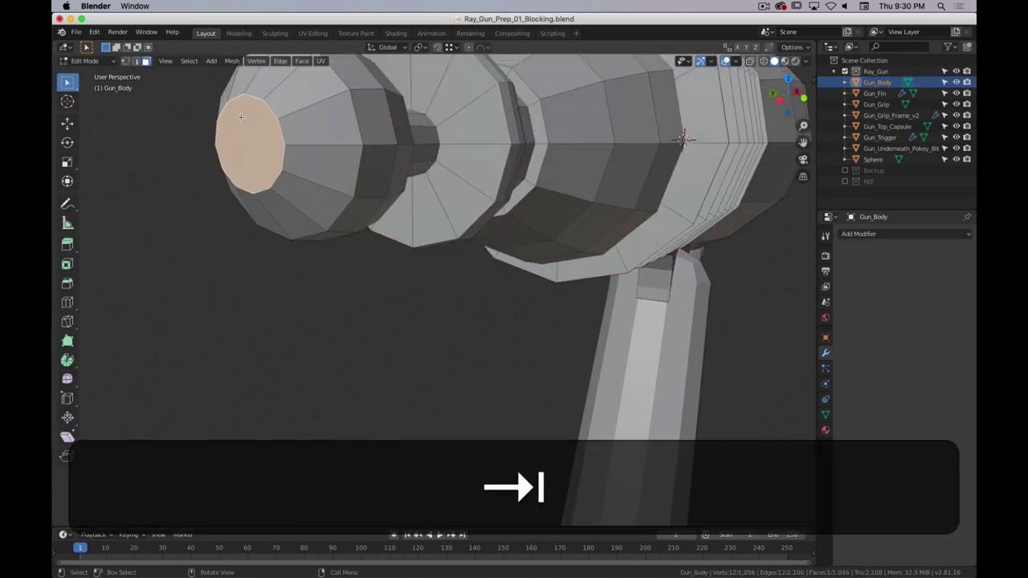
{"action": "scroll", "coordinate": [341, 151], "scroll_direction": "down", "scroll_amount": 5}
{"action": "scroll", "coordinate": [662, 177], "scroll_direction": "up", "scroll_amount": 3}
{"action": "middle_click_drag", "start_coordinate": [532, 188], "coordinate": [400, 225]}
{"action": "scroll", "coordinate": [336, 255], "scroll_direction": "up", "scroll_amount": 5}
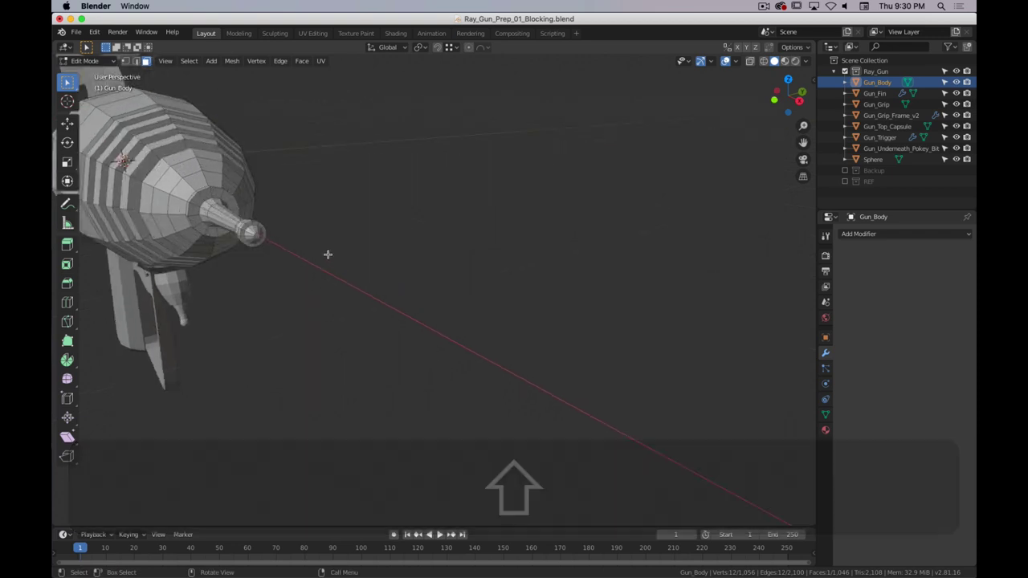
{"action": "scroll", "coordinate": [202, 221], "scroll_direction": "down", "scroll_amount": 1}
{"action": "middle_click_drag", "start_coordinate": [202, 220], "coordinate": [397, 153], "text": "shift"}
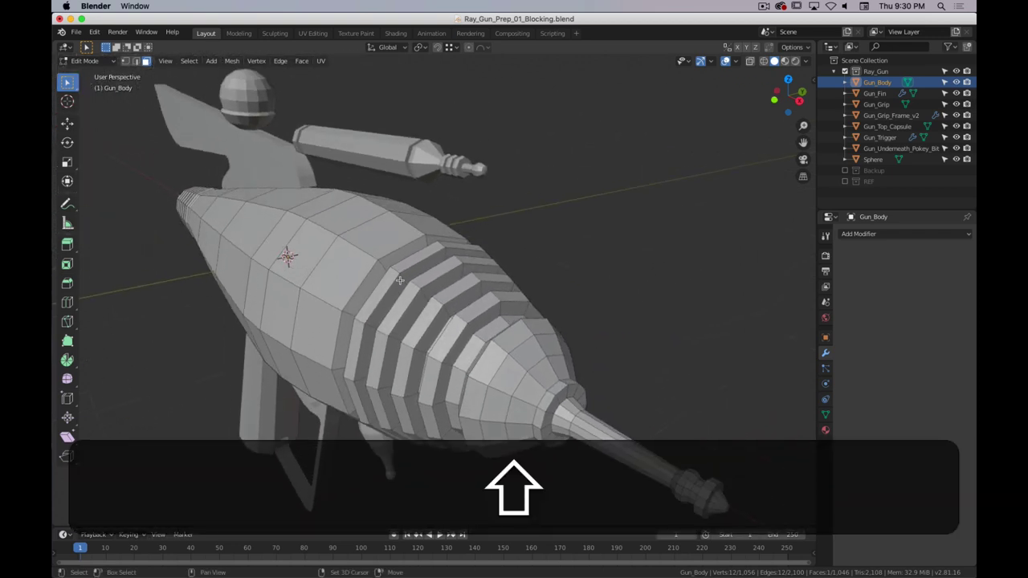
{"action": "key", "text": "Tab"}
- Examine the top capsule's mesh and its pointed tip in Edit Mode
{"action": "left_click", "coordinate": [398, 153]}
{"action": "key", "text": "Tab"}
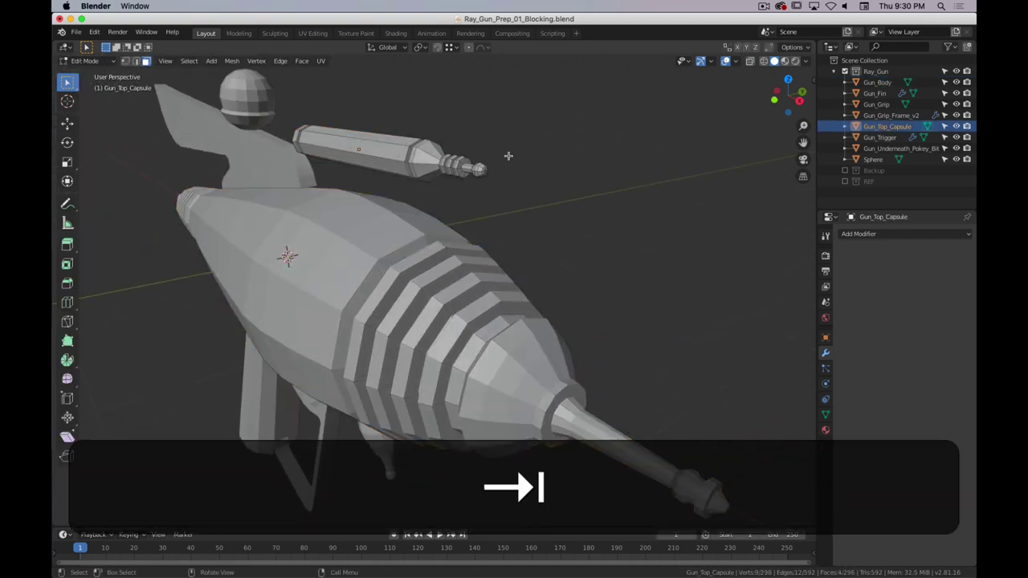
{"action": "scroll", "coordinate": [493, 153], "scroll_direction": "up", "scroll_amount": 4}
{"action": "middle_click_drag", "start_coordinate": [494, 153], "coordinate": [450, 187], "text": "shift"}
{"action": "scroll", "coordinate": [442, 172], "scroll_direction": "down", "scroll_amount": 4}
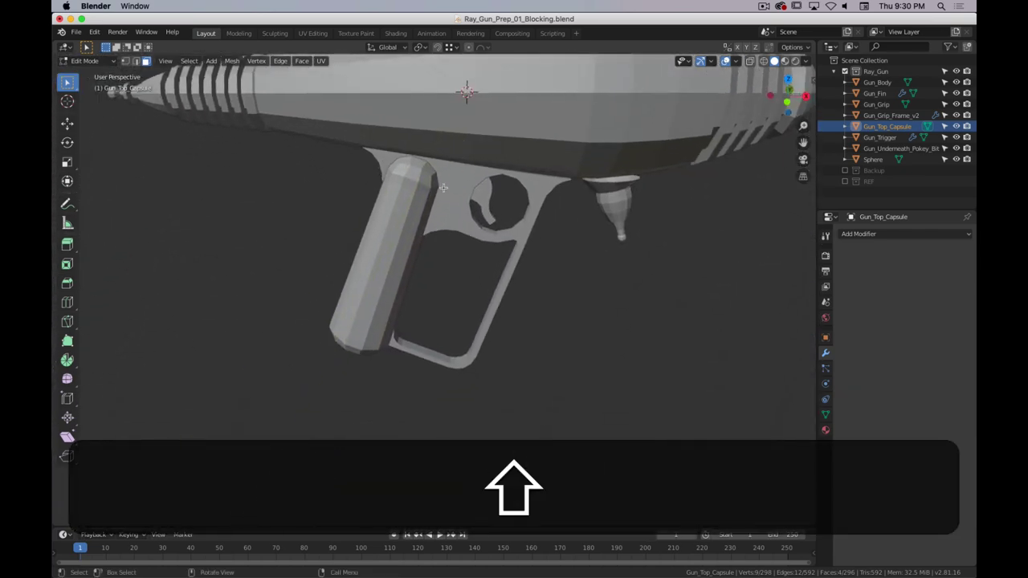
{"action": "key", "text": "Tab"}
- Examine the grip area and the mesh of the pointed part underneath the body
{"action": "left_click", "coordinate": [451, 186]}
{"action": "left_click", "coordinate": [623, 186]}
{"action": "middle_click_drag", "start_coordinate": [578, 202], "coordinate": [567, 193]}
{"action": "key", "text": "Tab"}
{"action": "key", "text": "Tab"}
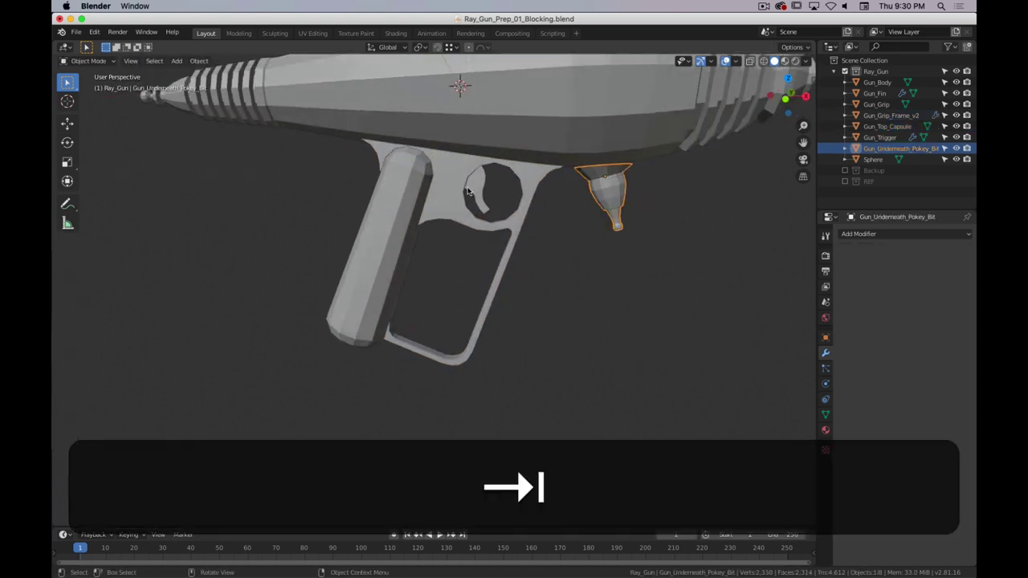
- Put all ray gun parts into Edit Mode together, frame them in the front view, and clear the mesh selection to examine the topology
{"action": "key", "text": "shift+c"}
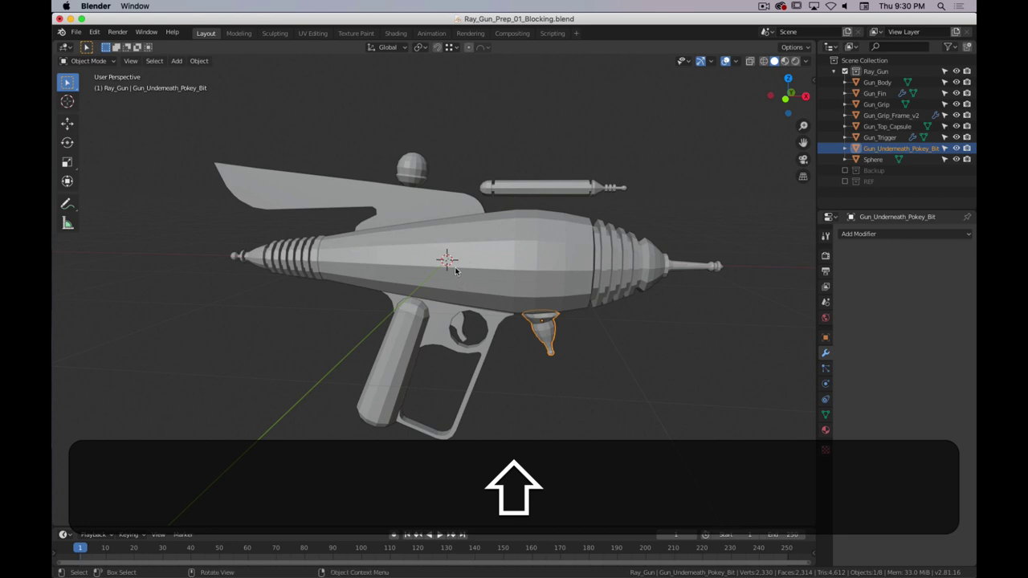
{"action": "key", "text": "a"}
{"action": "key", "text": "Tab"}
{"action": "key", "text": "KP_1"}
{"action": "key", "text": "super+period"}
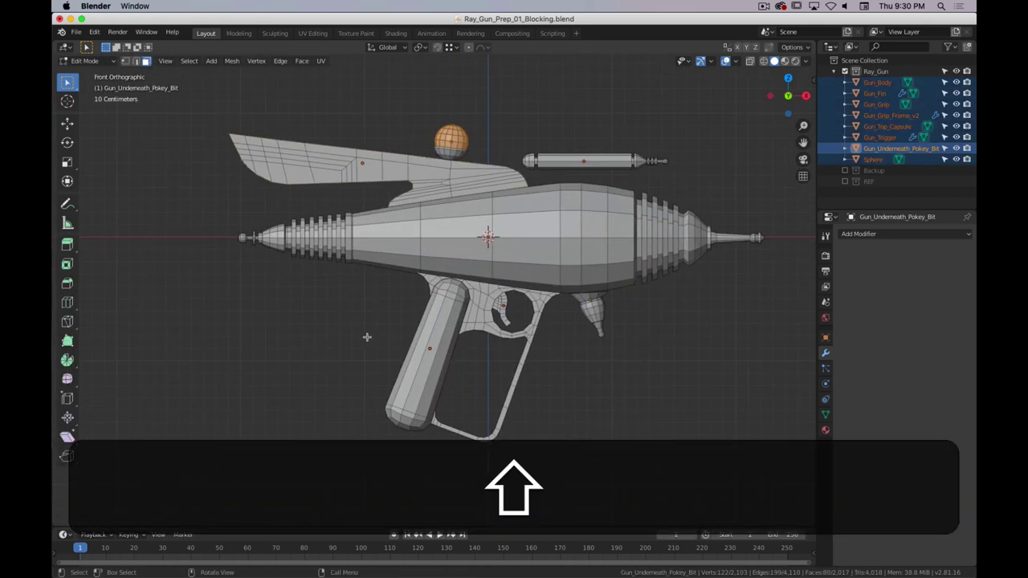
{"action": "key", "text": "a"}
{"action": "key", "text": "a"}
{"action": "key", "text": "a"}
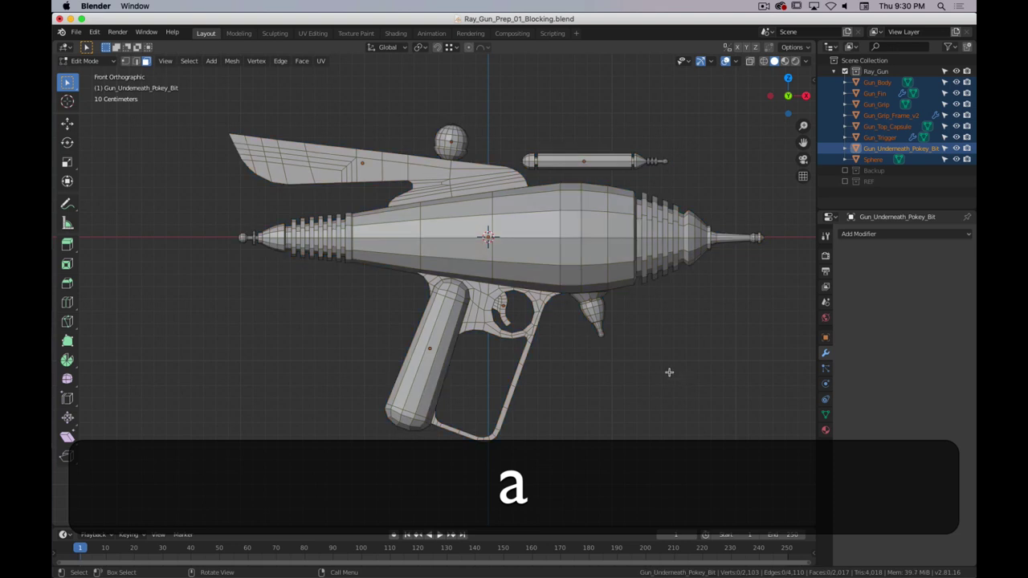